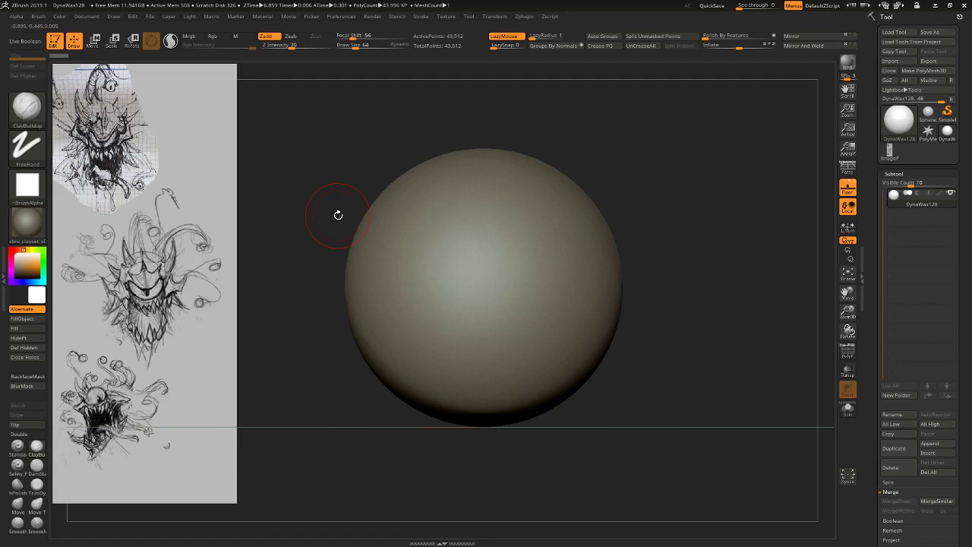
Build up a round clay patch with a raised centre on the front of the sphere using ClayBuildup.
{"action": "left_click_drag", "start_coordinate": [362, 168], "coordinate": [346, 180]}
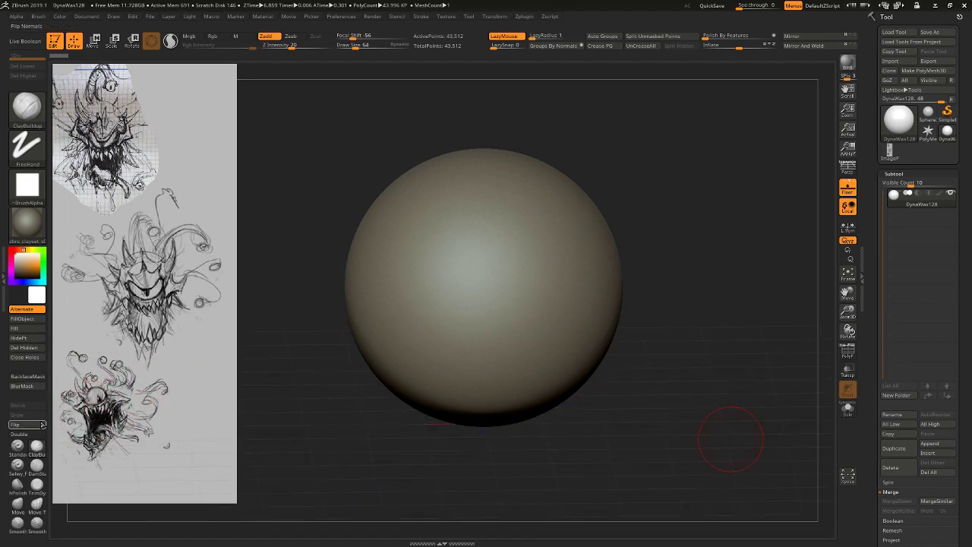
{"action": "key", "text": "bracketright"}
{"action": "key", "text": "bracketright"}
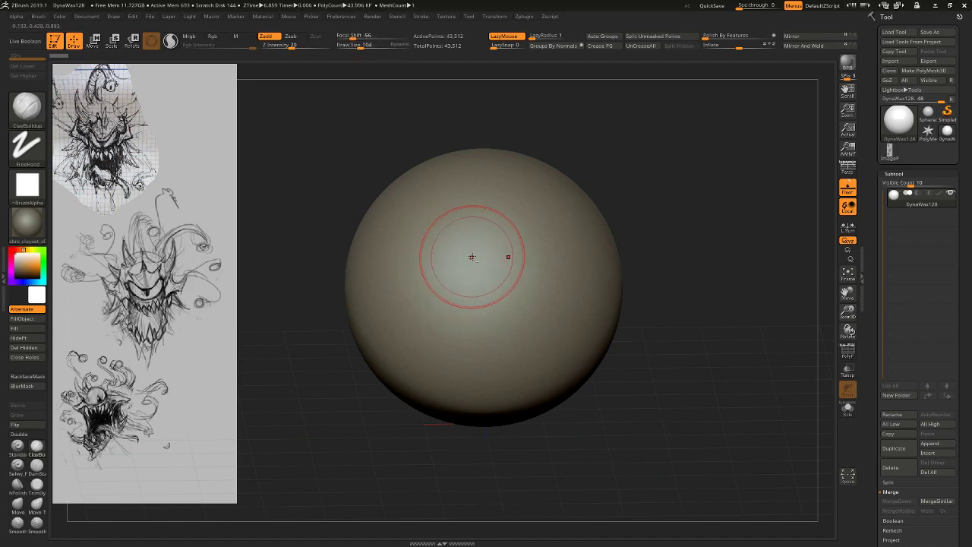
{"action": "mouse_move", "coordinate": [471, 258]}
{"action": "left_mouse_down"}
{"action": "mouse_move", "coordinate": [463, 242]}
{"action": "mouse_move", "coordinate": [472, 266]}
{"action": "mouse_move", "coordinate": [465, 255]}
{"action": "mouse_move", "coordinate": [477, 258]}
{"action": "left_mouse_up"}
{"action": "key", "text": "ctrl+z"}
{"action": "key", "text": "bracketright"}
{"action": "key", "text": "bracketright"}
{"action": "mouse_move", "coordinate": [703, 267]}
{"action": "left_mouse_down", "text": "alt"}
{"action": "mouse_move", "coordinate": [701, 254]}
{"action": "mouse_move", "coordinate": [658, 243]}
{"action": "mouse_move", "coordinate": [645, 286]}
{"action": "left_mouse_up", "text": "alt"}
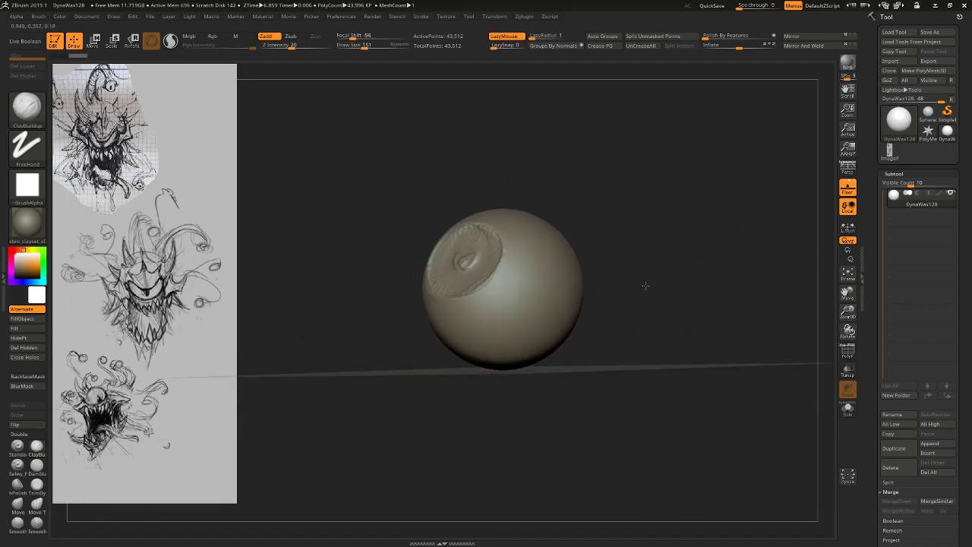
{"action": "key", "text": "s"}
{"action": "left_click_drag", "start_coordinate": [487, 317], "coordinate": [482, 319]}
{"action": "left_click_drag", "start_coordinate": [560, 351], "coordinate": [607, 402]}
{"action": "mouse_move", "coordinate": [607, 401]}
{"action": "left_mouse_down", "text": "alt"}
{"action": "mouse_move", "coordinate": [521, 404]}
{"action": "mouse_move", "coordinate": [400, 434]}
{"action": "mouse_move", "coordinate": [491, 405]}
{"action": "left_mouse_up", "text": "alt"}
{"action": "mouse_move", "coordinate": [251, 323]}
{"action": "left_mouse_down"}
{"action": "mouse_move", "coordinate": [567, 358]}
{"action": "mouse_move", "coordinate": [608, 396]}
{"action": "mouse_move", "coordinate": [581, 350]}
{"action": "mouse_move", "coordinate": [633, 328]}
{"action": "left_mouse_up"}
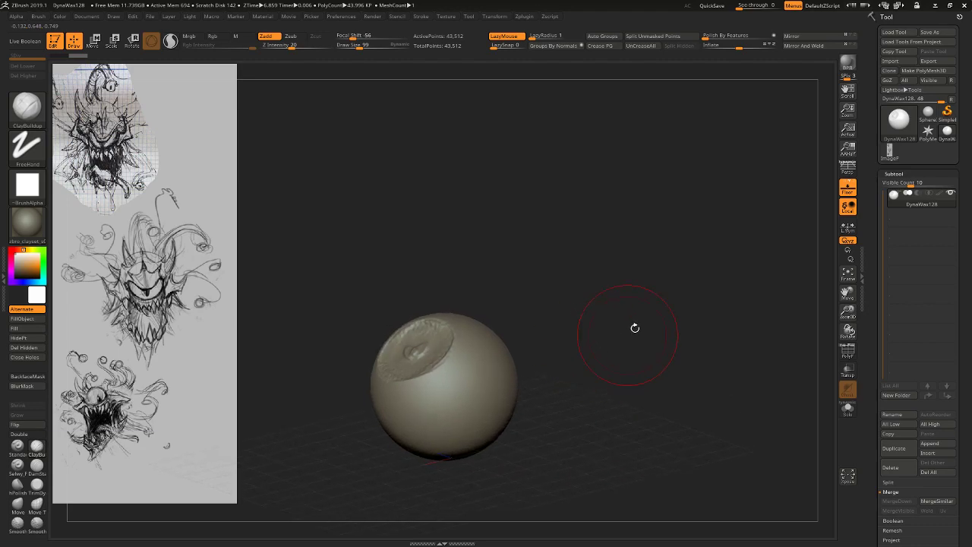
{"action": "left_click_drag", "start_coordinate": [694, 289], "coordinate": [678, 252], "text": "alt"}
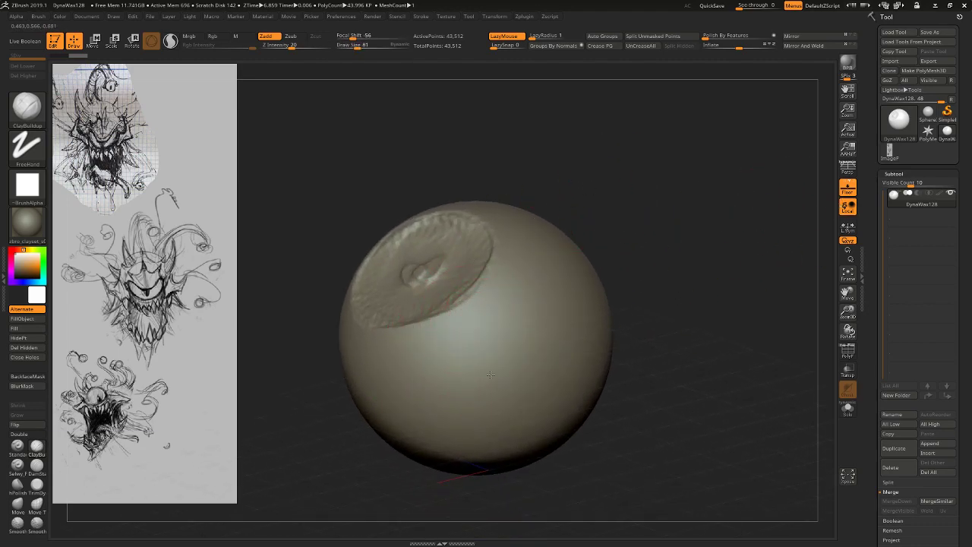
Add mirrored clay strokes on the sphere below the round patch, and undo all of the test sculpting.
{"action": "left_click_drag", "start_coordinate": [511, 301], "coordinate": [491, 378]}
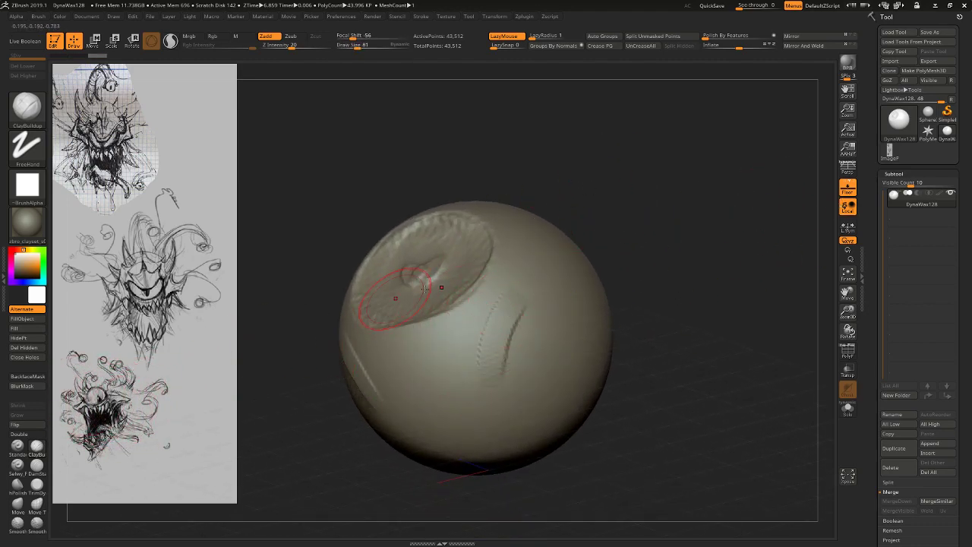
{"action": "left_click_drag", "start_coordinate": [654, 213], "coordinate": [642, 253]}
{"action": "left_click_drag", "start_coordinate": [557, 220], "coordinate": [602, 272]}
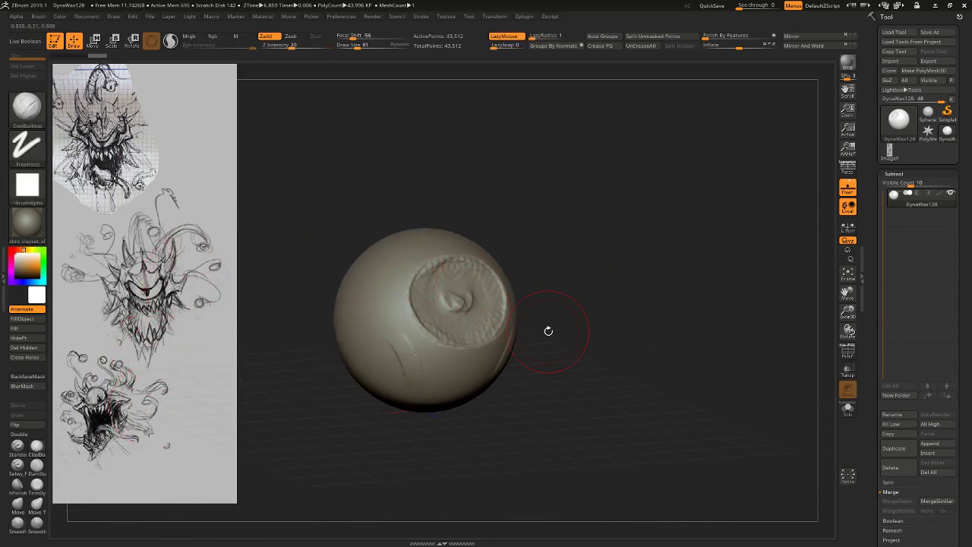
{"action": "mouse_move", "coordinate": [547, 330]}
{"action": "left_mouse_down"}
{"action": "mouse_move", "coordinate": [573, 333]}
{"action": "mouse_move", "coordinate": [550, 361]}
{"action": "mouse_move", "coordinate": [575, 395]}
{"action": "mouse_move", "coordinate": [570, 378]}
{"action": "left_mouse_up"}
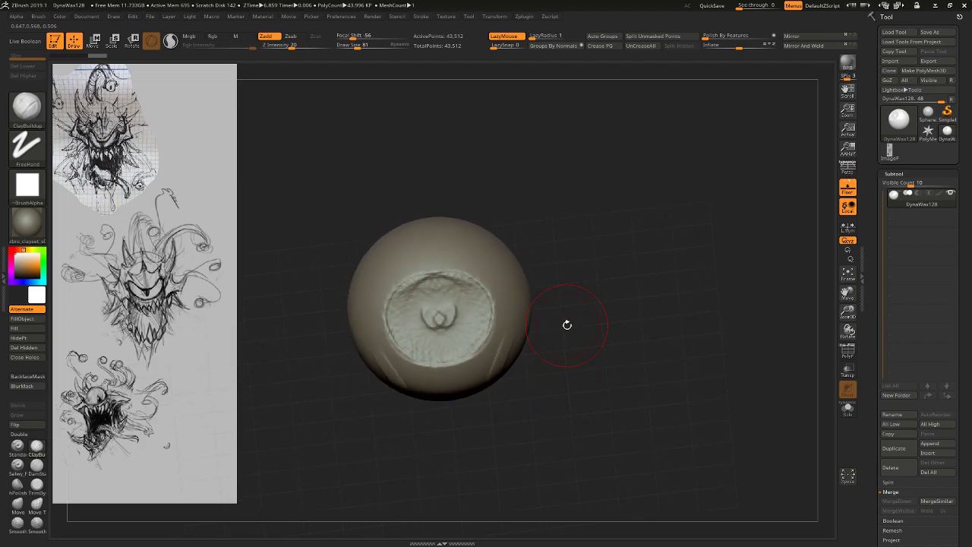
{"action": "key", "text": "ctrl+z"}
{"action": "key", "text": "ctrl+z"}
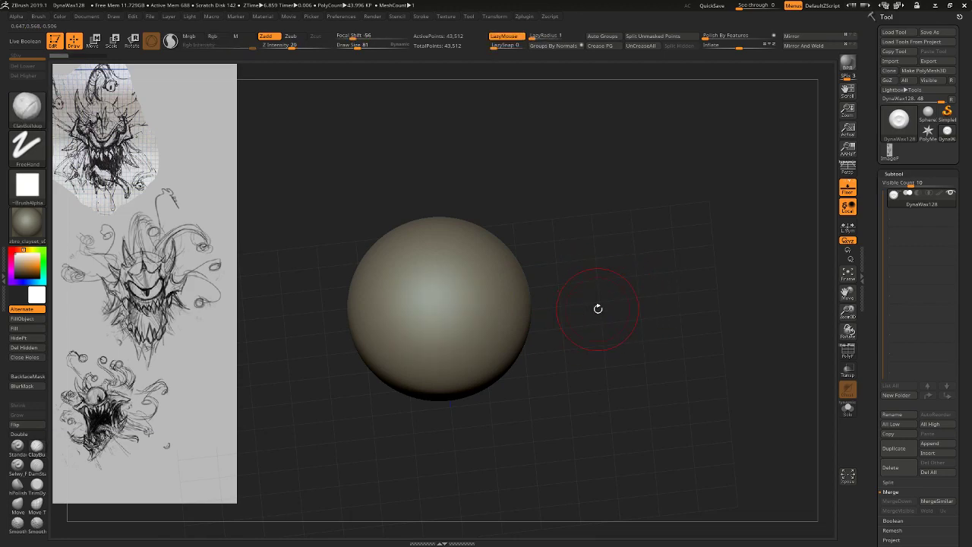
Insert a Cylinder3D as a new subtool beside the DynaWax128 sphere.
{"action": "left_click_drag", "start_coordinate": [626, 317], "coordinate": [623, 308]}
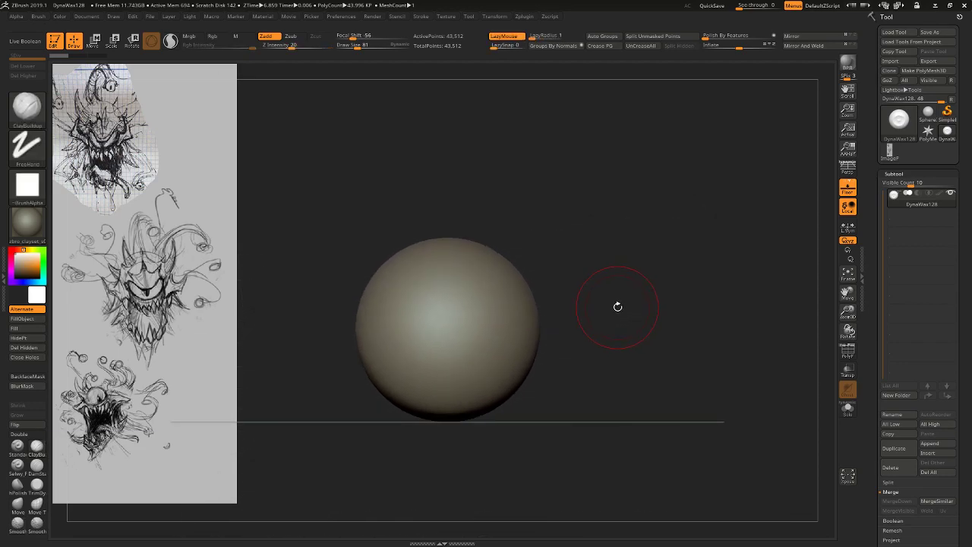
{"action": "mouse_move", "coordinate": [617, 306]}
{"action": "left_mouse_down"}
{"action": "mouse_move", "coordinate": [578, 317]}
{"action": "mouse_move", "coordinate": [625, 307]}
{"action": "left_mouse_up"}
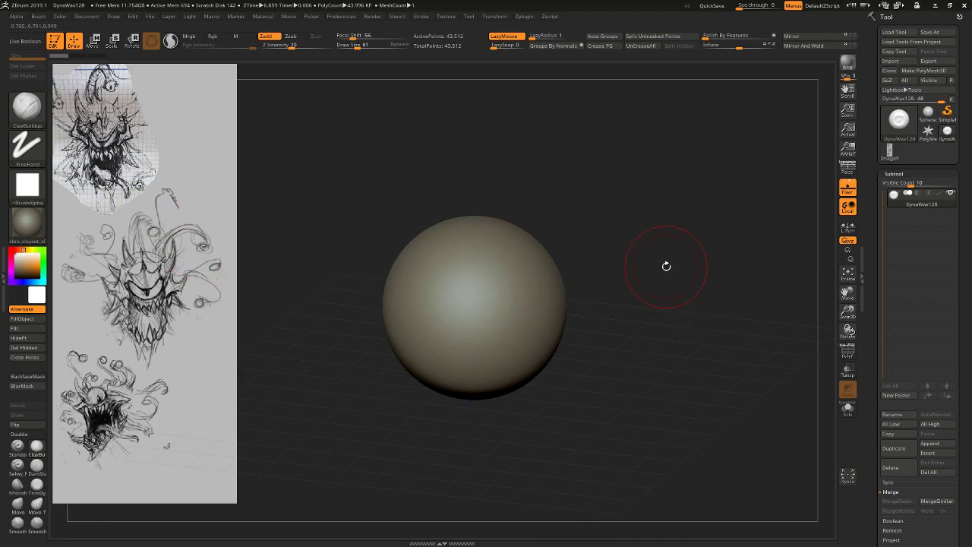
{"action": "left_click_drag", "start_coordinate": [666, 266], "coordinate": [705, 293]}
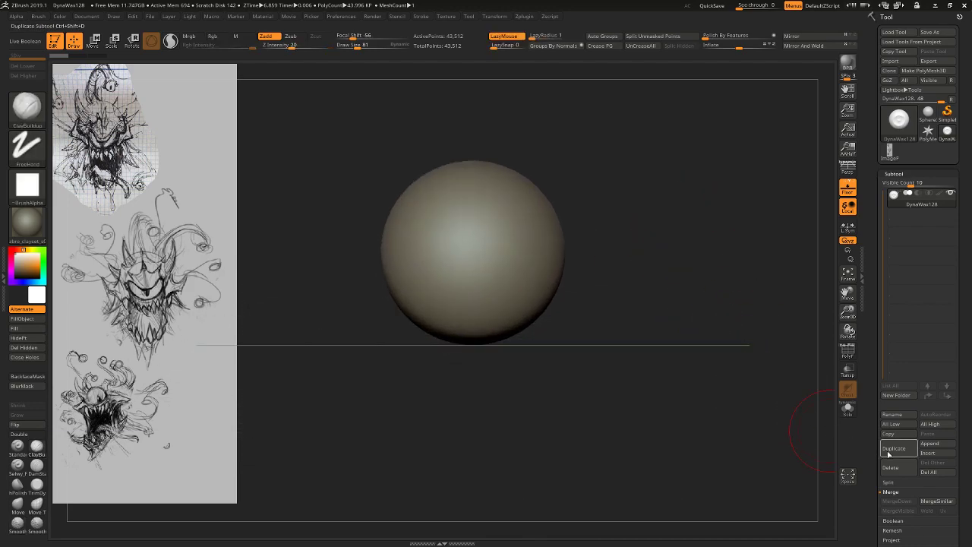
{"action": "left_click", "coordinate": [928, 452]}
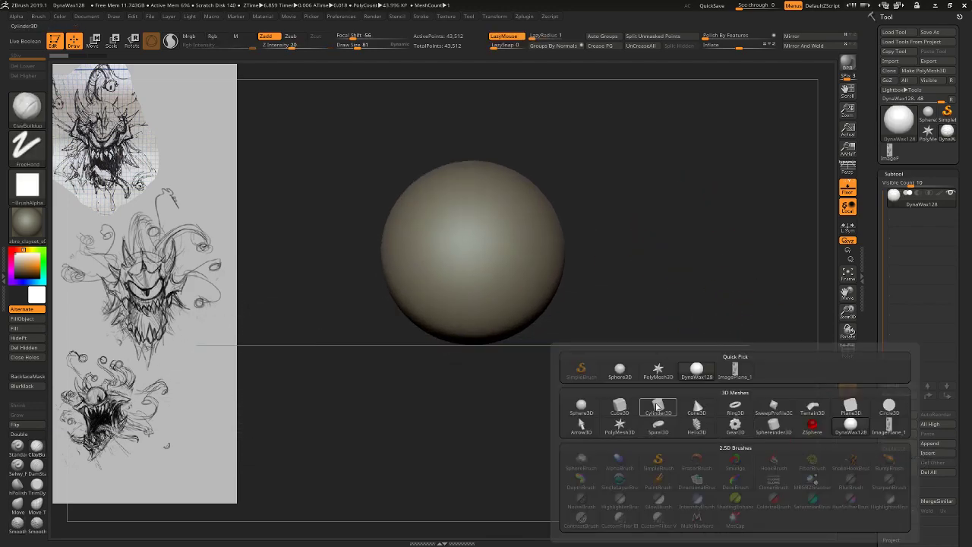
{"action": "left_click", "coordinate": [657, 407]}
Move the cylinder vertically beneath the sphere as a stem, using the Transpose line instead of the gizmo.
{"action": "left_click", "coordinate": [92, 40]}
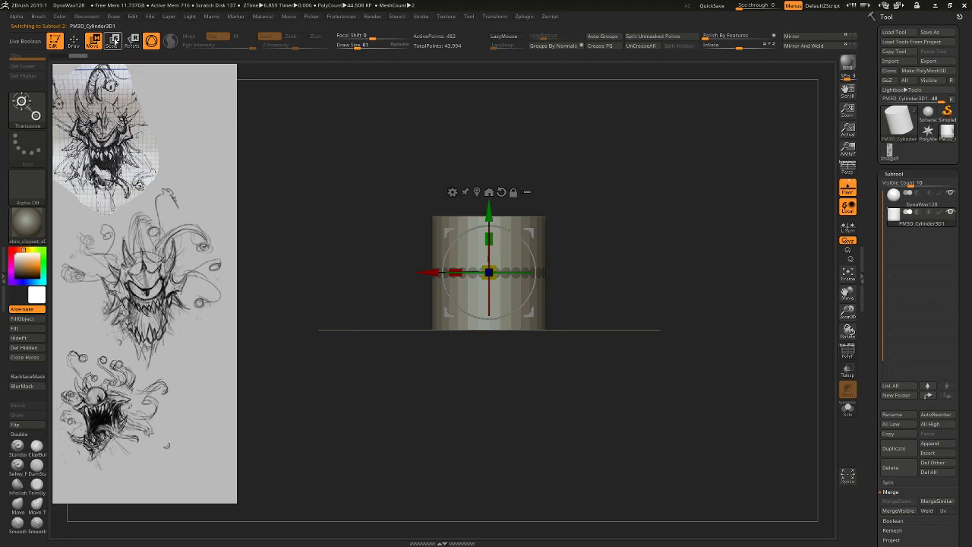
{"action": "left_click", "coordinate": [151, 41]}
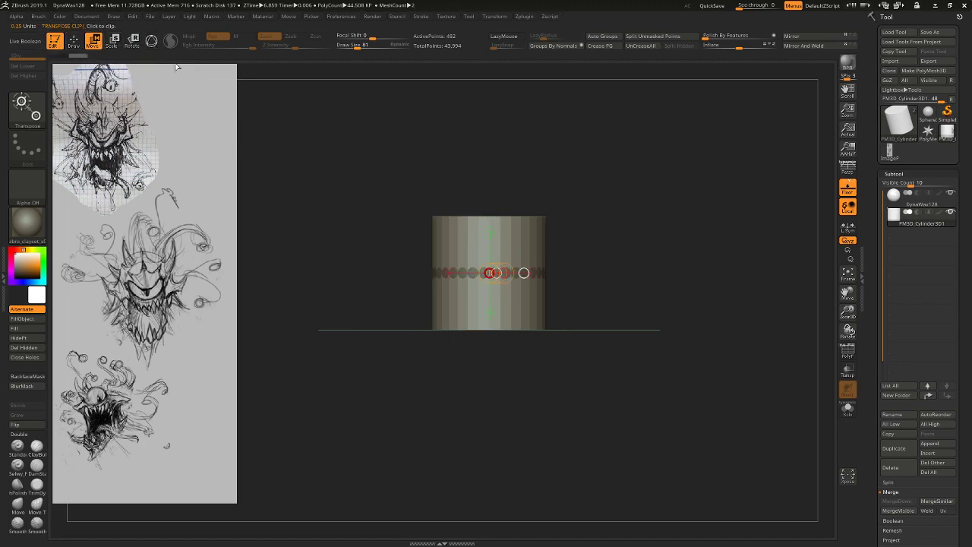
{"action": "left_click_drag", "start_coordinate": [512, 329], "coordinate": [511, 232]}
{"action": "left_click_drag", "start_coordinate": [517, 281], "coordinate": [511, 434]}
{"action": "left_click_drag", "start_coordinate": [738, 46], "coordinate": [698, 51]}
{"action": "left_click_drag", "start_coordinate": [505, 437], "coordinate": [508, 315], "text": "shift"}
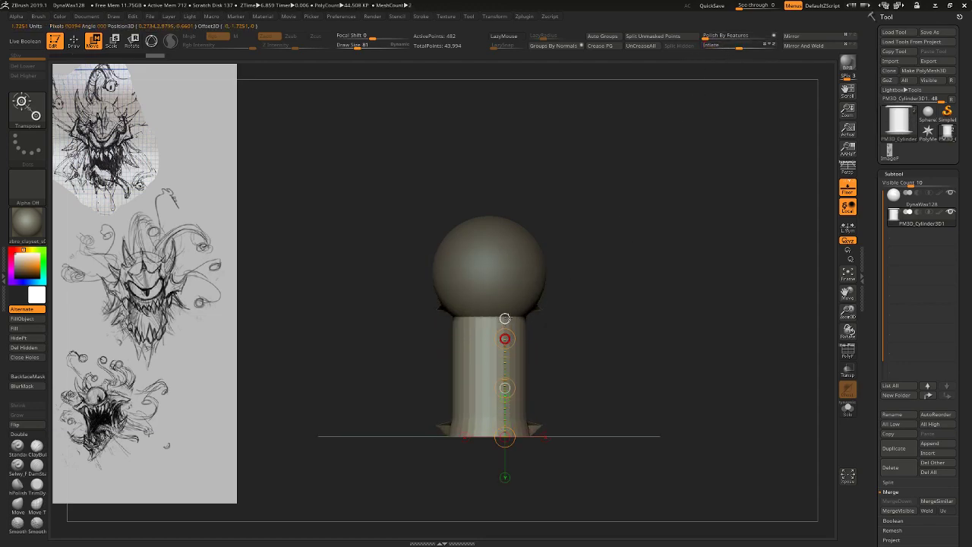
Scale the cylinder narrower around its centre from a straight-on view of its underside.
{"action": "left_click", "coordinate": [112, 41]}
{"action": "left_click_drag", "start_coordinate": [680, 199], "coordinate": [685, 148], "text": "shift"}
{"action": "left_click_drag", "start_coordinate": [489, 473], "coordinate": [626, 389]}
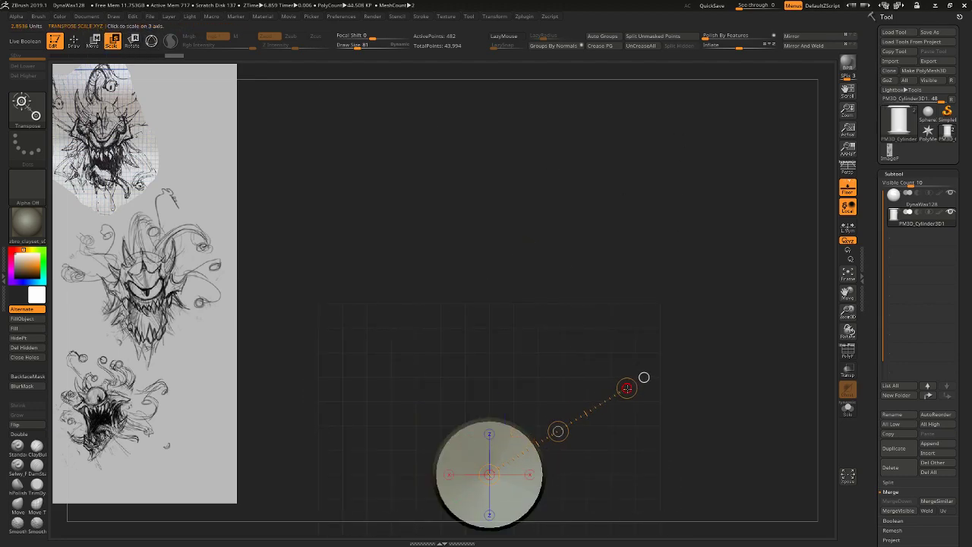
{"action": "left_click_drag", "start_coordinate": [556, 414], "coordinate": [550, 418]}
{"action": "left_click_drag", "start_coordinate": [627, 389], "coordinate": [571, 410]}
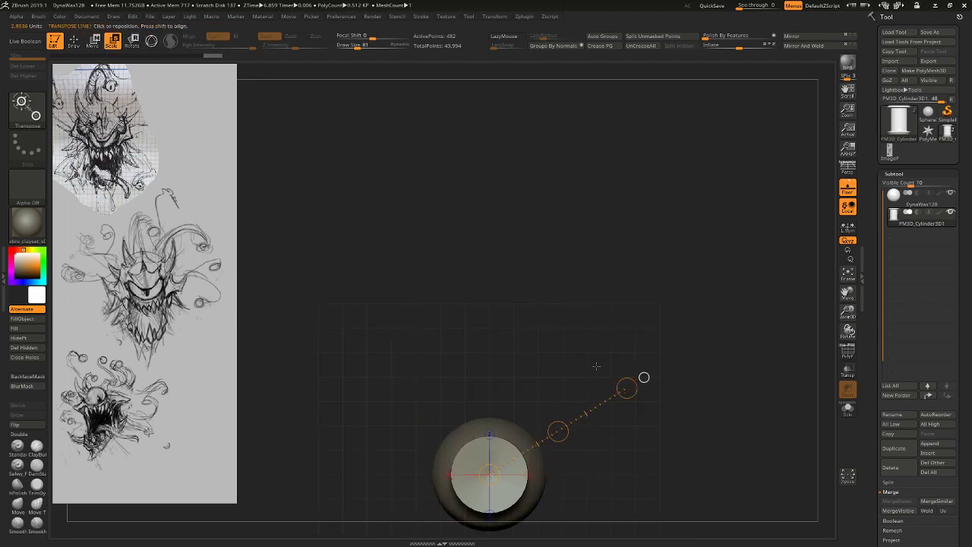
Adjust the stem's height under the sphere and scale it thinner from its underside.
{"action": "left_click_drag", "start_coordinate": [597, 365], "coordinate": [594, 416], "text": "shift"}
{"action": "left_click_drag", "start_coordinate": [534, 399], "coordinate": [534, 346], "text": "alt"}
{"action": "key", "text": "w"}
{"action": "left_click_drag", "start_coordinate": [508, 382], "coordinate": [507, 272]}
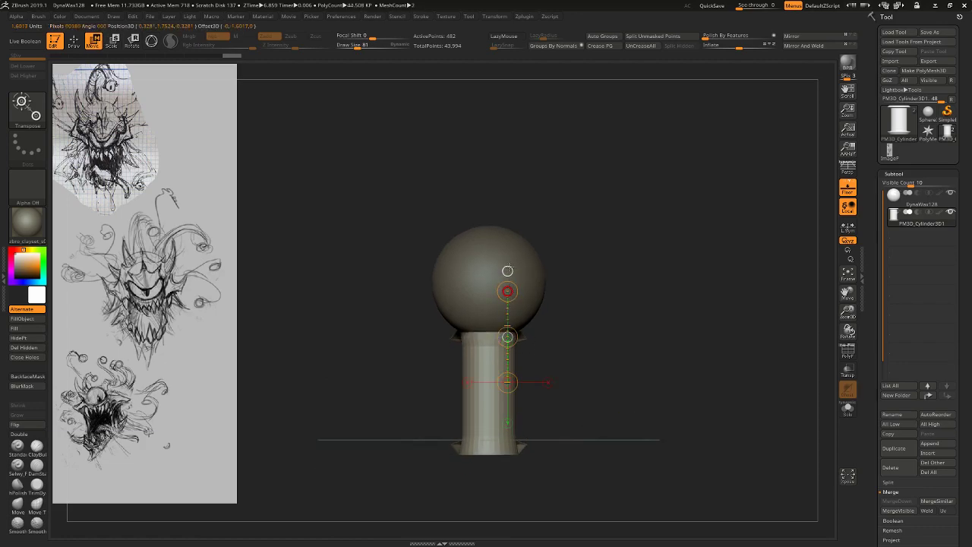
{"action": "mouse_move", "coordinate": [600, 338]}
{"action": "left_mouse_down"}
{"action": "mouse_move", "coordinate": [574, 371]}
{"action": "mouse_move", "coordinate": [645, 415]}
{"action": "left_mouse_up"}
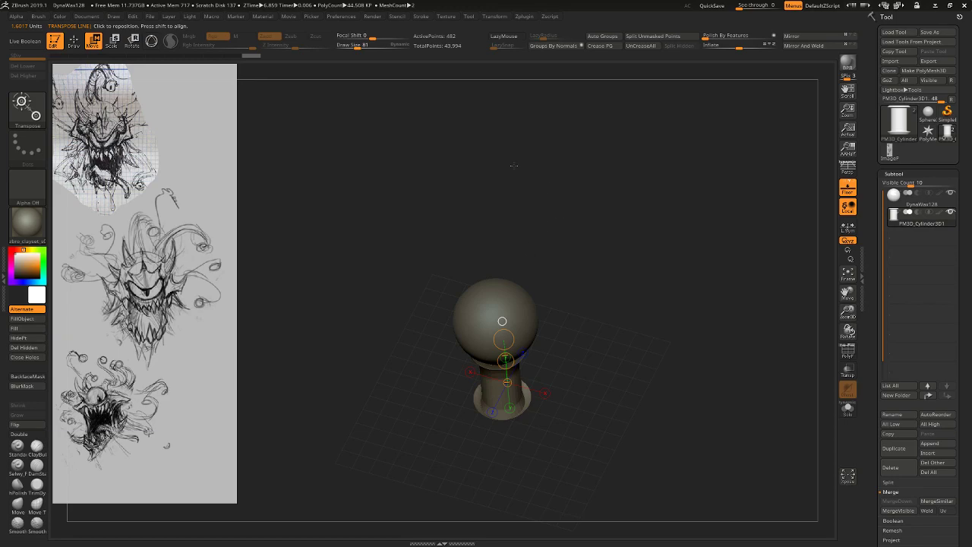
{"action": "left_click", "coordinate": [112, 41]}
{"action": "left_click_drag", "start_coordinate": [401, 380], "coordinate": [411, 300], "text": "shift"}
{"action": "left_click_drag", "start_coordinate": [493, 396], "coordinate": [608, 349]}
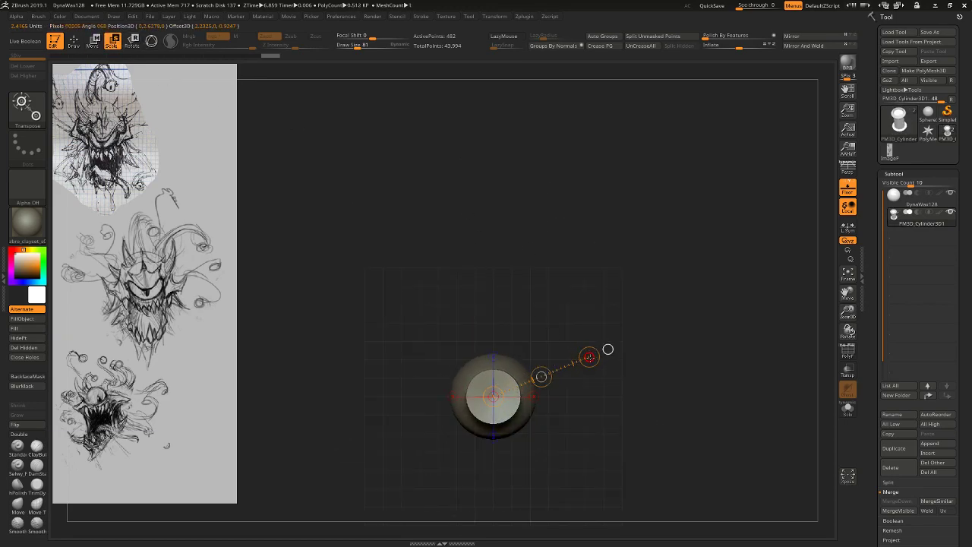
{"action": "left_click_drag", "start_coordinate": [655, 328], "coordinate": [693, 384]}
Insert a second Cylinder3D and move it down to the foot of the stem as a flat, wide base.
{"action": "left_click", "coordinate": [935, 453]}
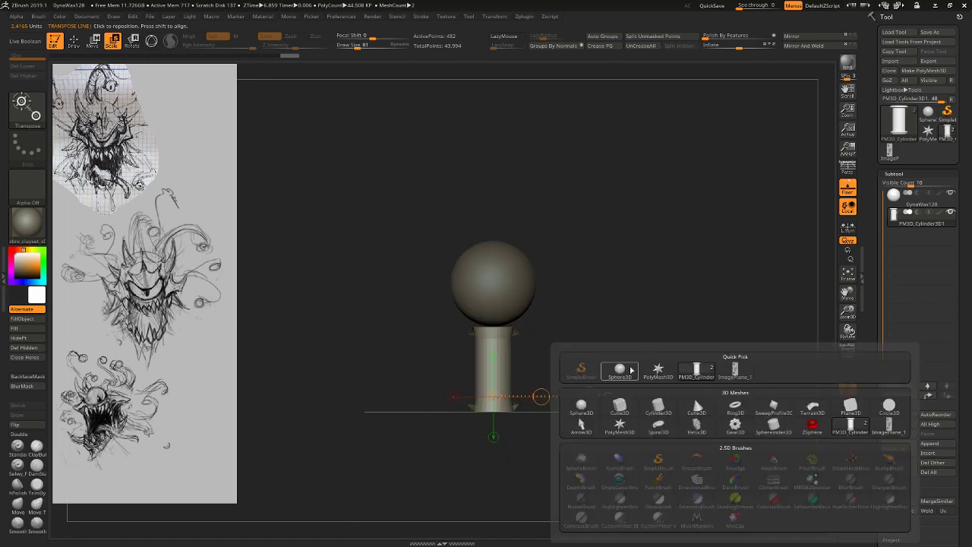
{"action": "left_click", "coordinate": [658, 411]}
{"action": "key", "text": "w"}
{"action": "mouse_move", "coordinate": [523, 321]}
{"action": "left_mouse_down", "text": "shift"}
{"action": "mouse_move", "coordinate": [524, 230]}
{"action": "mouse_move", "coordinate": [530, 380]}
{"action": "left_mouse_up", "text": "shift"}
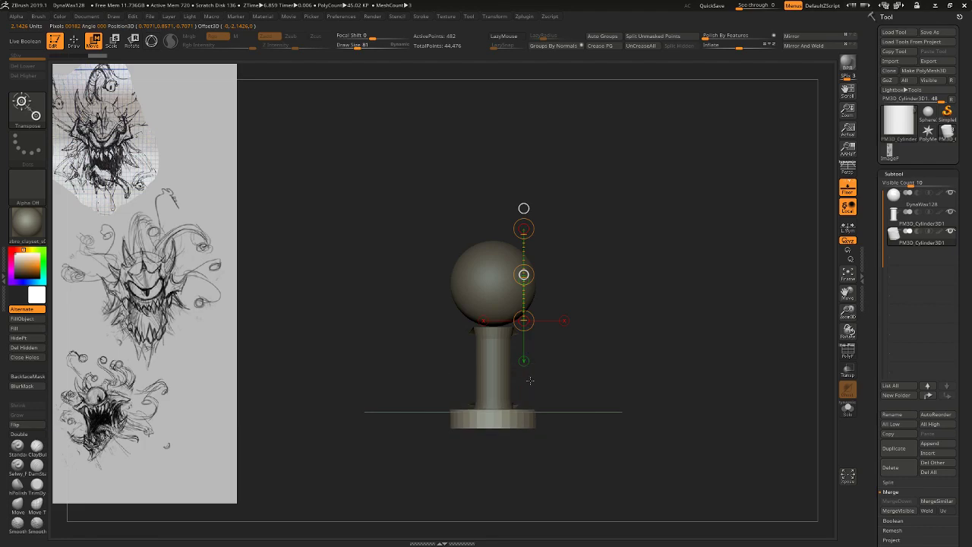
{"action": "left_click_drag", "start_coordinate": [645, 353], "coordinate": [651, 378]}
{"action": "left_click_drag", "start_coordinate": [672, 324], "coordinate": [715, 333]}
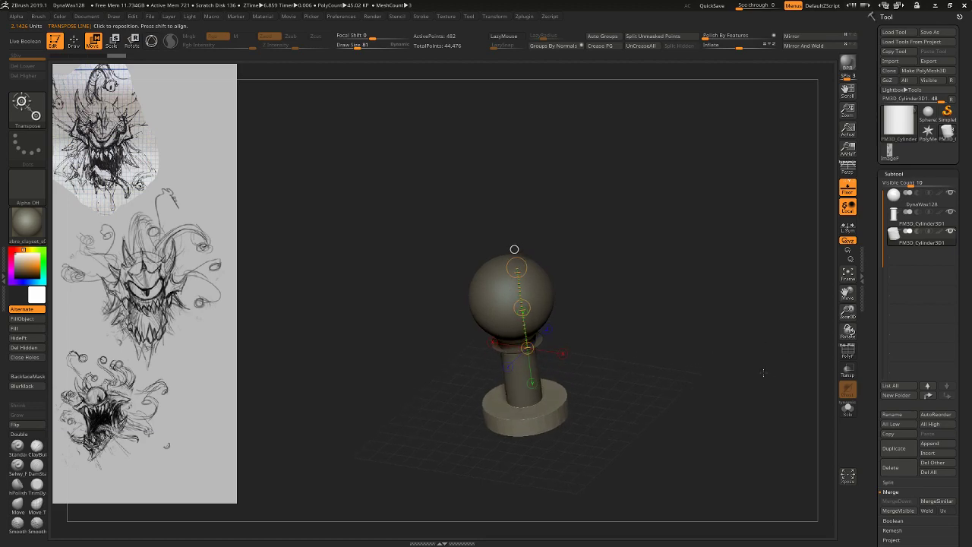
Delete the base and stem cylinder subtools, keeping only the sphere.
{"action": "left_click_drag", "start_coordinate": [601, 344], "coordinate": [677, 416], "text": "alt"}
{"action": "left_click", "coordinate": [584, 440]}
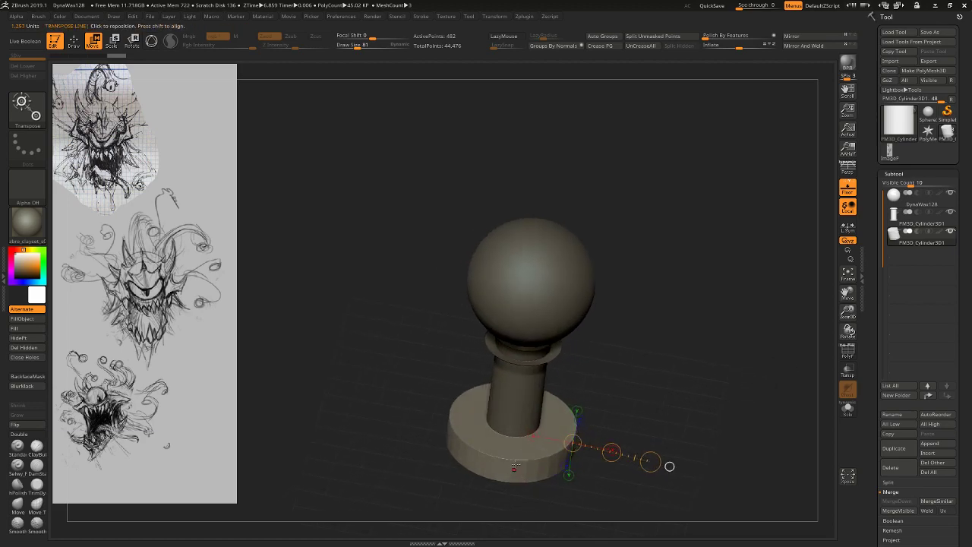
{"action": "left_click", "coordinate": [895, 470]}
{"action": "left_click", "coordinate": [896, 472]}
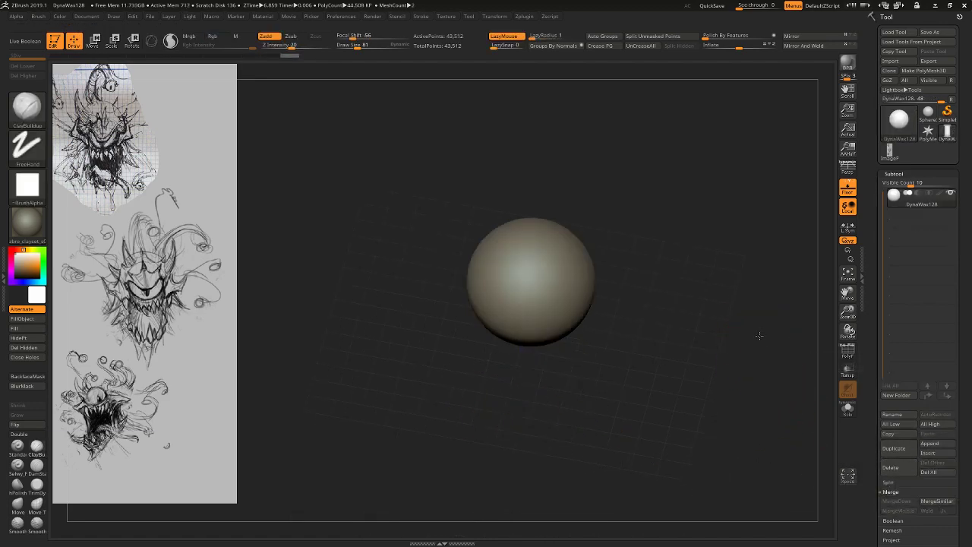
Draw a wavy tube rising from the upper part of the sphere with the CurveTube brush.
{"action": "left_click_drag", "start_coordinate": [760, 337], "coordinate": [744, 281], "text": "shift"}
{"action": "left_click_drag", "start_coordinate": [745, 281], "coordinate": [709, 367], "text": "alt"}
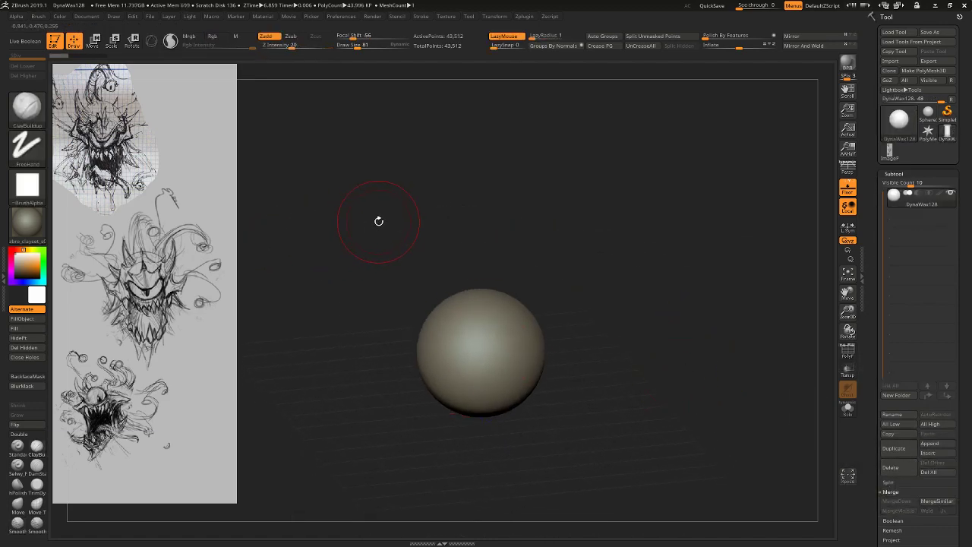
{"action": "mouse_move", "coordinate": [640, 337]}
{"action": "left_mouse_down"}
{"action": "mouse_move", "coordinate": [643, 310]}
{"action": "mouse_move", "coordinate": [651, 344]}
{"action": "left_mouse_up"}
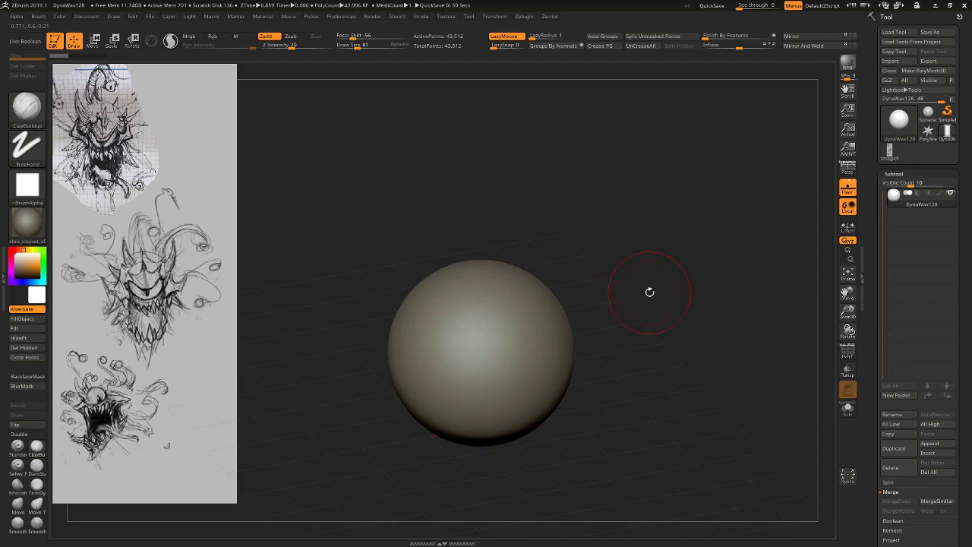
{"action": "left_click", "coordinate": [27, 108]}
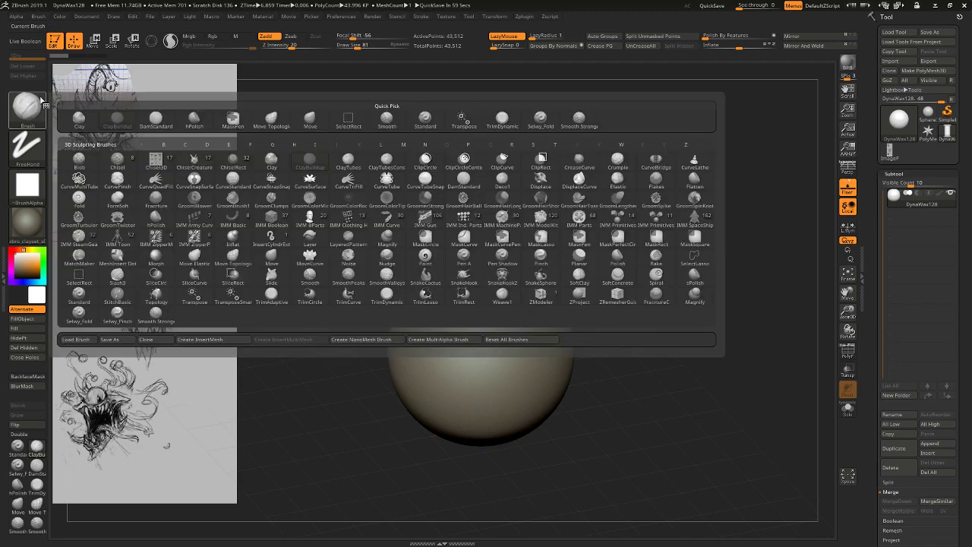
{"action": "left_click", "coordinate": [372, 184]}
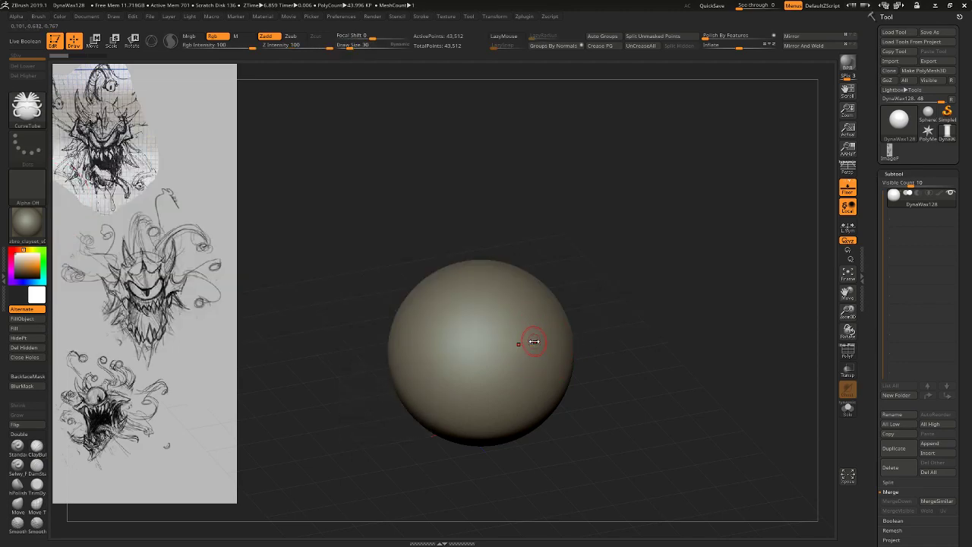
{"action": "left_click_drag", "start_coordinate": [478, 295], "coordinate": [575, 193]}
{"action": "left_click_drag", "start_coordinate": [655, 316], "coordinate": [646, 293], "text": "shift"}
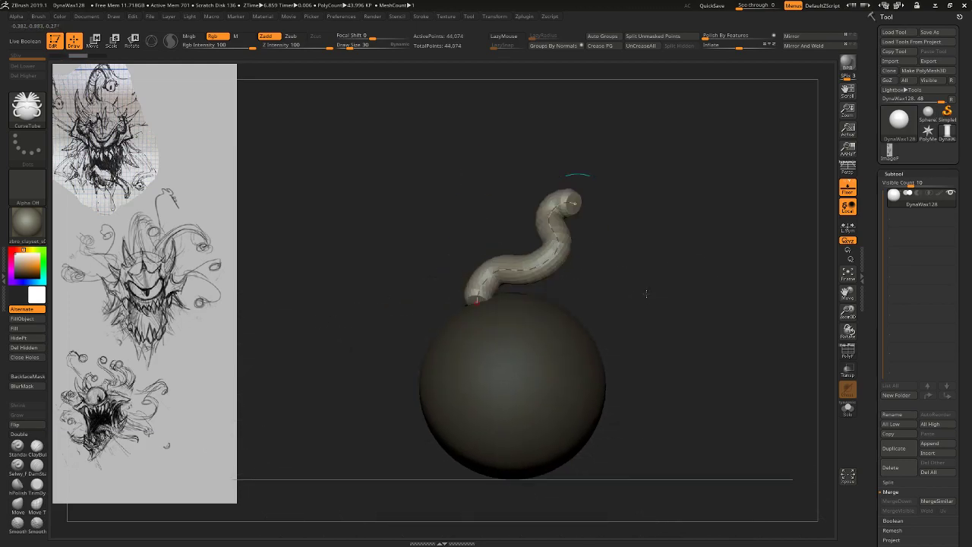
Bend the tube's free end over the sphere into a hook shape and finalize its curve.
{"action": "mouse_move", "coordinate": [572, 204]}
{"action": "left_mouse_down"}
{"action": "mouse_move", "coordinate": [657, 161]}
{"action": "mouse_move", "coordinate": [475, 205]}
{"action": "mouse_move", "coordinate": [477, 225]}
{"action": "left_mouse_up"}
{"action": "left_click_drag", "start_coordinate": [630, 311], "coordinate": [620, 214]}
{"action": "left_click", "coordinate": [566, 366]}
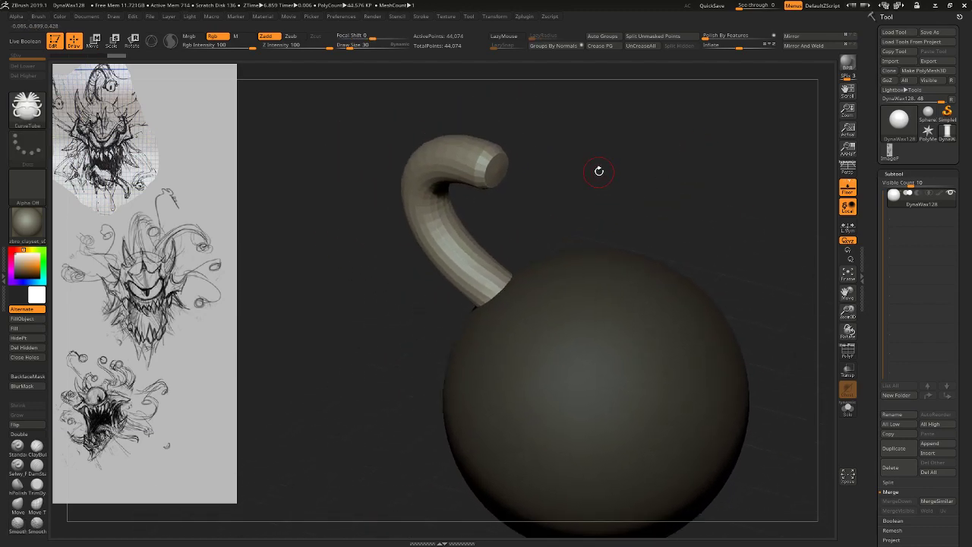
{"action": "left_click_drag", "start_coordinate": [570, 191], "coordinate": [590, 164]}
{"action": "left_click_drag", "start_coordinate": [486, 150], "coordinate": [632, 214], "text": "alt"}
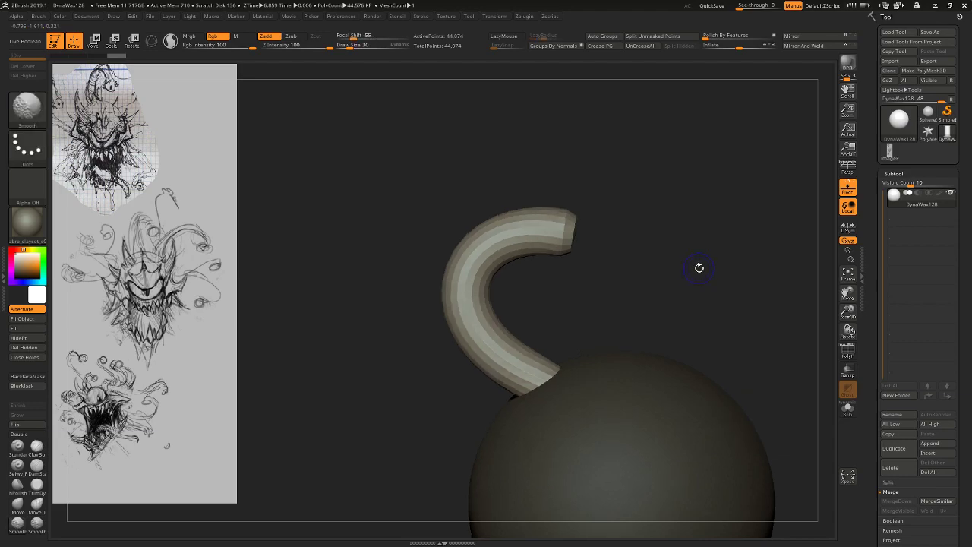
{"action": "left_click_drag", "start_coordinate": [698, 269], "coordinate": [595, 84]}
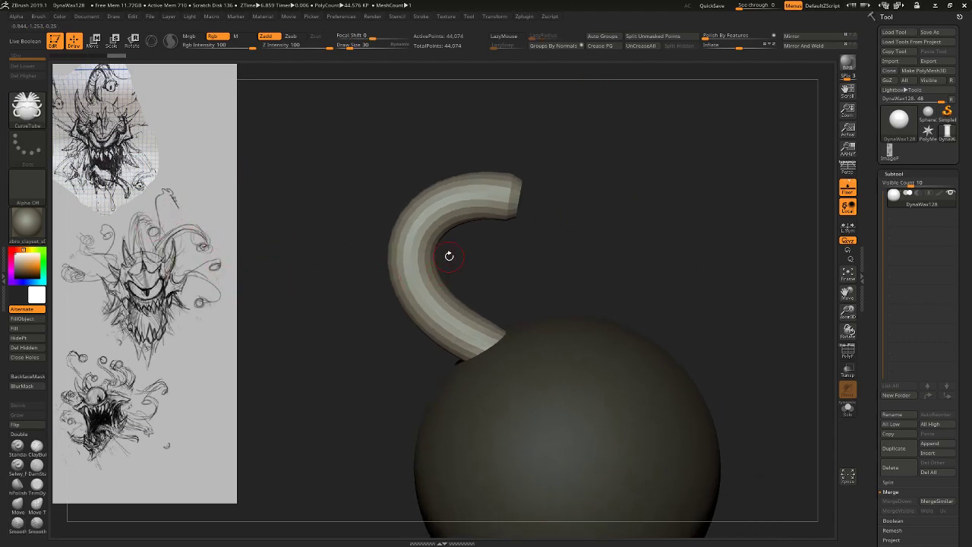
{"action": "right_click_drag", "start_coordinate": [426, 209], "coordinate": [559, 260]}
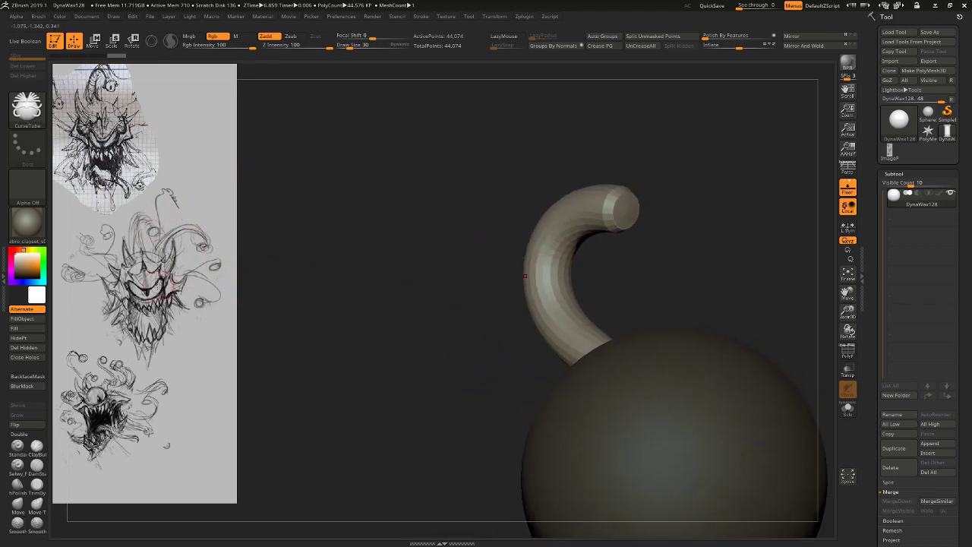
Undo the hooked tube back to the plain sphere, with the ClayBuildup brush chosen.
{"action": "left_click", "coordinate": [38, 445]}
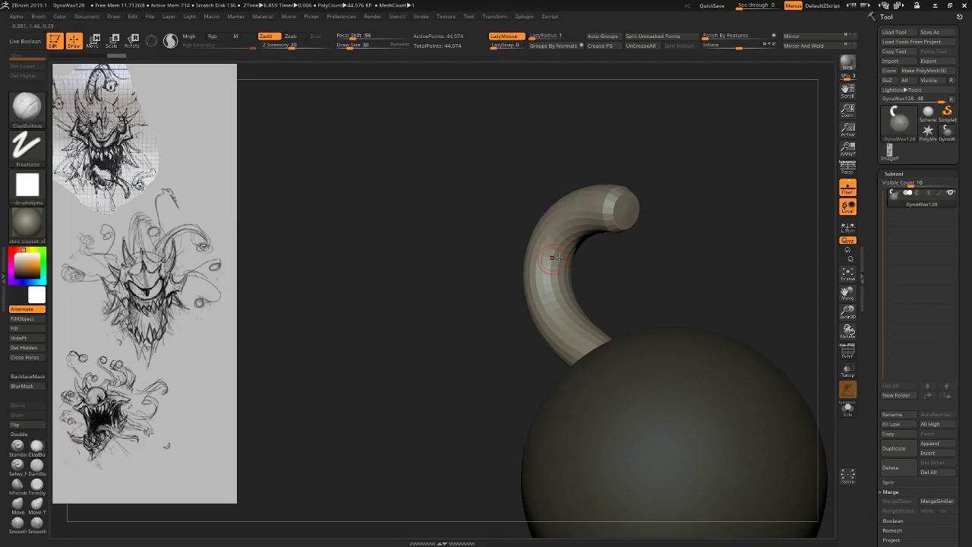
{"action": "right_click_drag", "start_coordinate": [557, 259], "coordinate": [518, 237]}
{"action": "right_click_drag", "start_coordinate": [389, 254], "coordinate": [370, 331]}
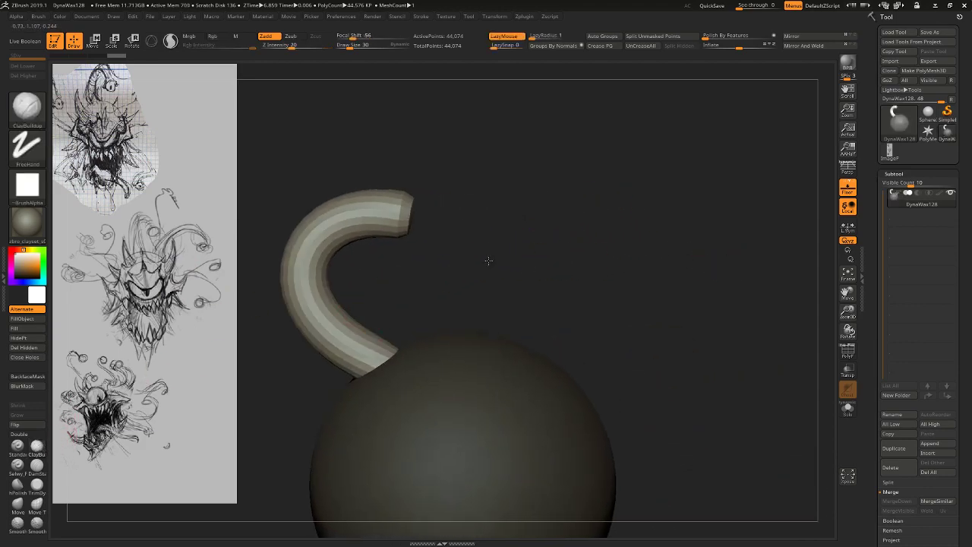
{"action": "right_click_drag", "start_coordinate": [486, 262], "coordinate": [585, 298], "text": "alt"}
{"action": "right_click_drag", "start_coordinate": [585, 297], "coordinate": [598, 319]}
{"action": "key", "text": "ctrl+z"}
{"action": "mouse_move", "coordinate": [668, 326]}
{"action": "right_mouse_down"}
{"action": "mouse_move", "coordinate": [714, 363]}
{"action": "mouse_move", "coordinate": [705, 337]}
{"action": "mouse_move", "coordinate": [769, 352]}
{"action": "mouse_move", "coordinate": [731, 284]}
{"action": "right_mouse_up"}
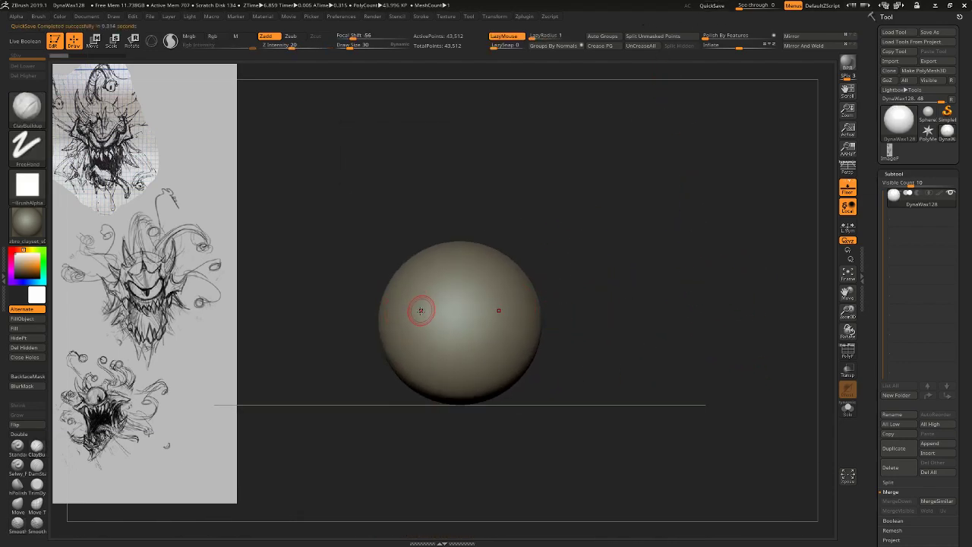
Carve mirrored hollows into the lower sides of the sphere with ClayBuildup, using draw sizes 58 and 81.
{"action": "right_click_drag", "start_coordinate": [420, 310], "coordinate": [377, 282]}
{"action": "key", "text": "s"}
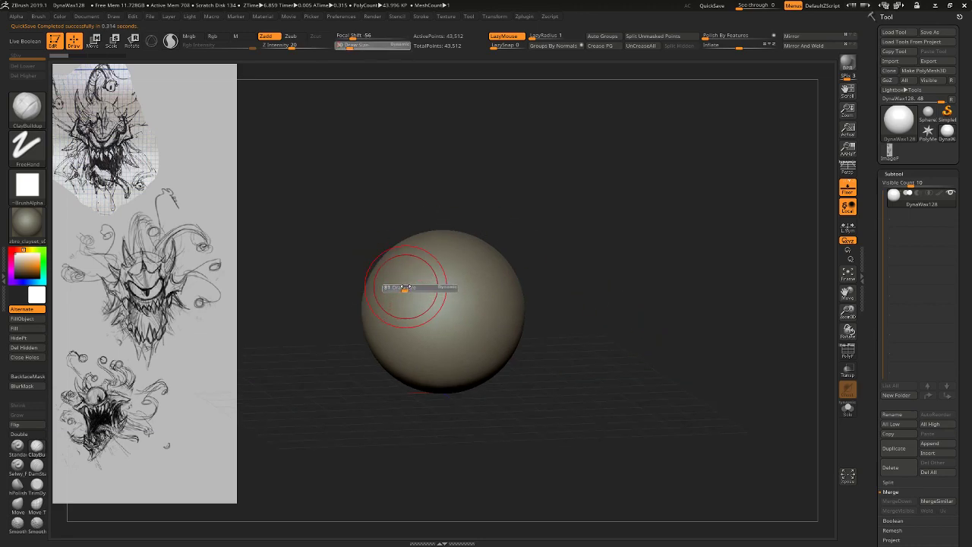
{"action": "left_click_drag", "start_coordinate": [407, 287], "coordinate": [407, 287]}
{"action": "right_click_drag", "start_coordinate": [607, 313], "coordinate": [627, 319], "text": "shift"}
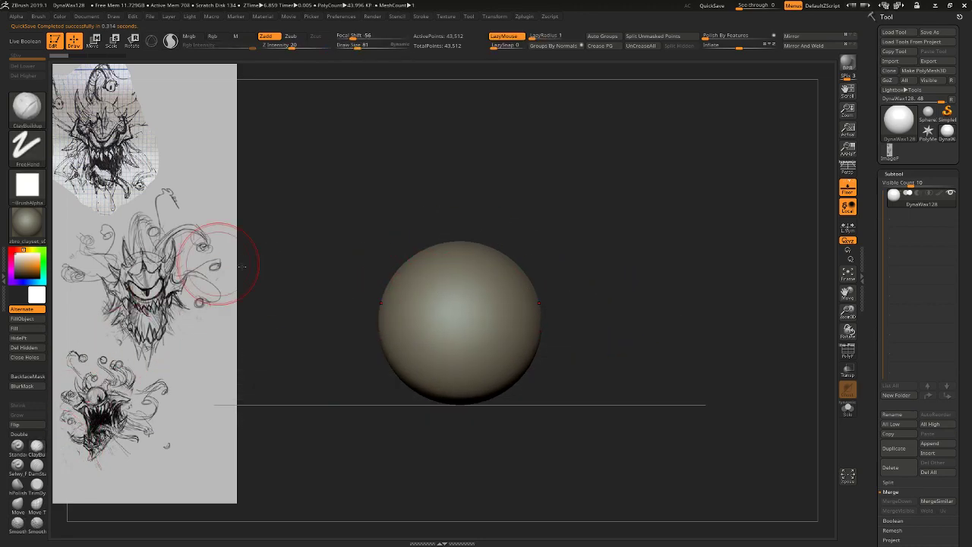
{"action": "left_click_drag", "start_coordinate": [422, 354], "coordinate": [409, 347]}
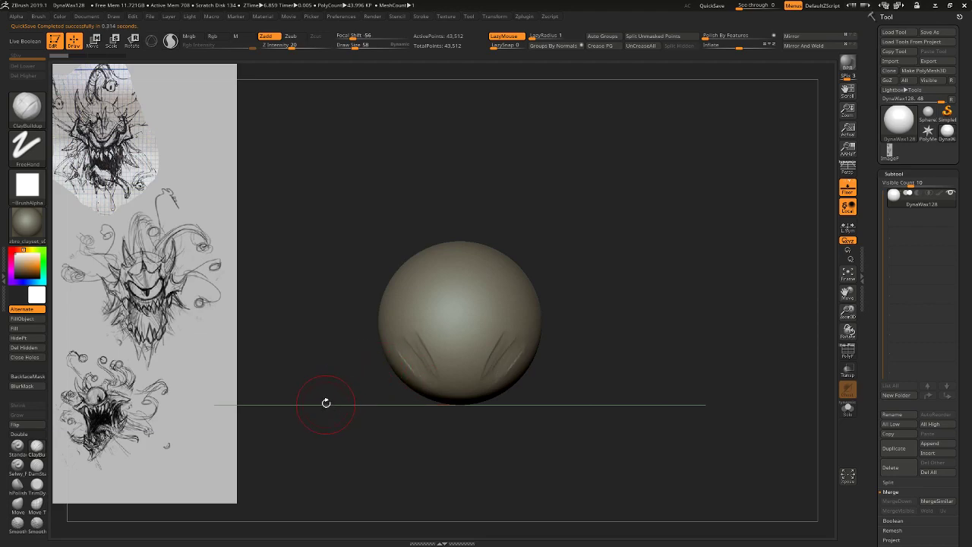
{"action": "left_click_drag", "start_coordinate": [326, 403], "coordinate": [366, 400]}
{"action": "key", "text": "s"}
{"action": "left_click_drag", "start_coordinate": [370, 347], "coordinate": [374, 347]}
{"action": "mouse_move", "coordinate": [374, 338]}
{"action": "left_mouse_down"}
{"action": "mouse_move", "coordinate": [414, 364]}
{"action": "mouse_move", "coordinate": [383, 335]}
{"action": "mouse_move", "coordinate": [425, 372]}
{"action": "mouse_move", "coordinate": [430, 343]}
{"action": "mouse_move", "coordinate": [422, 369]}
{"action": "left_mouse_up"}
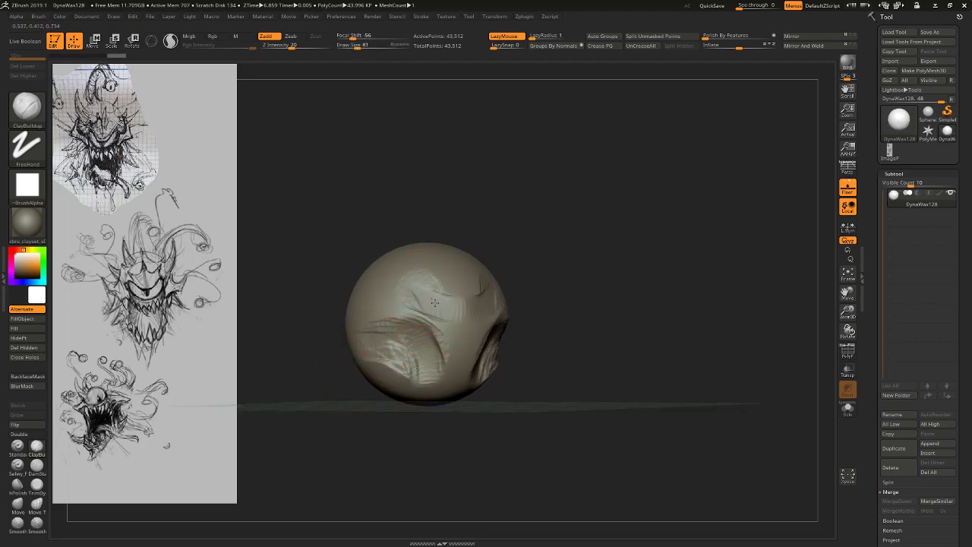
Carve a large round eye socket into the upper front of the sphere and smooth its interior.
{"action": "mouse_move", "coordinate": [435, 303]}
{"action": "left_mouse_down"}
{"action": "mouse_move", "coordinate": [479, 283]}
{"action": "mouse_move", "coordinate": [449, 285]}
{"action": "mouse_move", "coordinate": [465, 297]}
{"action": "left_mouse_up"}
{"action": "left_click_drag", "start_coordinate": [551, 265], "coordinate": [536, 286]}
{"action": "mouse_move", "coordinate": [433, 273]}
{"action": "left_mouse_down"}
{"action": "mouse_move", "coordinate": [475, 285]}
{"action": "mouse_move", "coordinate": [459, 286]}
{"action": "mouse_move", "coordinate": [457, 308]}
{"action": "left_mouse_up"}
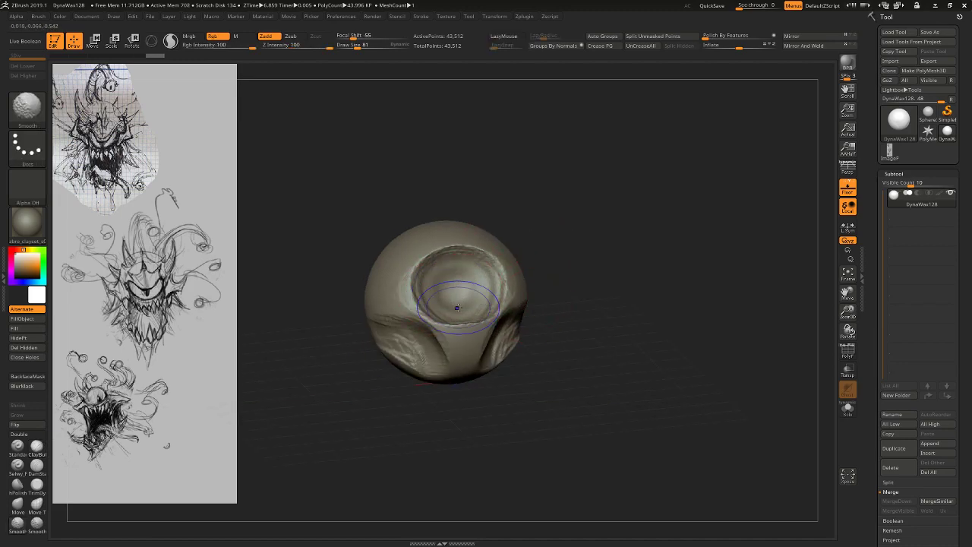
Build up the ridge under the eye socket and define the mouth corners with ClayBuildup at draw size 42.
{"action": "mouse_move", "coordinate": [579, 268]}
{"action": "left_mouse_down"}
{"action": "mouse_move", "coordinate": [610, 306]}
{"action": "mouse_move", "coordinate": [529, 219]}
{"action": "left_mouse_up"}
{"action": "key", "text": "s"}
{"action": "left_click_drag", "start_coordinate": [403, 301], "coordinate": [462, 347]}
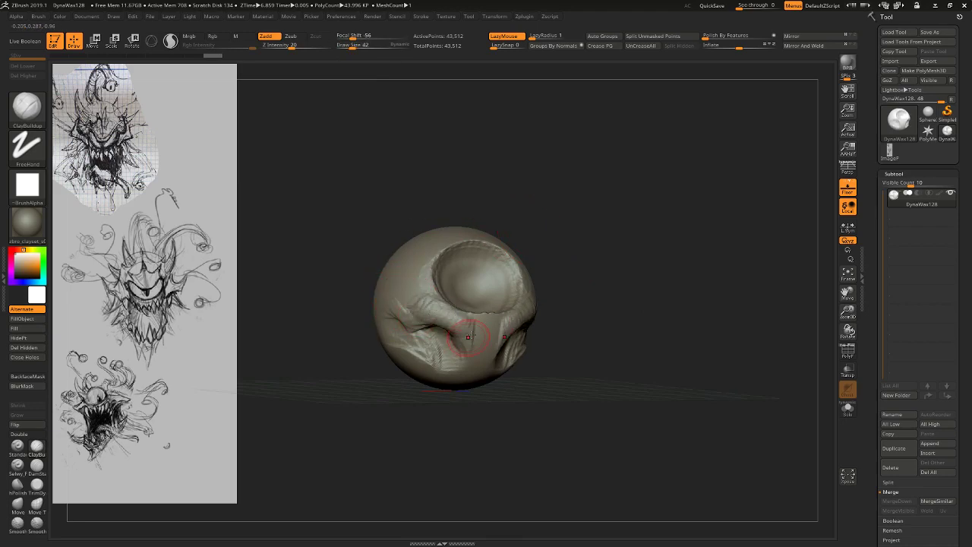
{"action": "left_click_drag", "start_coordinate": [579, 327], "coordinate": [538, 318], "text": "shift"}
{"action": "left_click_drag", "start_coordinate": [455, 323], "coordinate": [463, 323]}
Build a protruding lower jaw below the mouth with ClayBuildup at draw size 86 and smooth its sides.
{"action": "mouse_move", "coordinate": [476, 335]}
{"action": "right_mouse_down"}
{"action": "mouse_move", "coordinate": [430, 393]}
{"action": "mouse_move", "coordinate": [432, 322]}
{"action": "right_mouse_up"}
{"action": "mouse_move", "coordinate": [432, 336]}
{"action": "left_mouse_down", "text": "shift"}
{"action": "mouse_move", "coordinate": [447, 323]}
{"action": "mouse_move", "coordinate": [477, 368]}
{"action": "left_mouse_up", "text": "shift"}
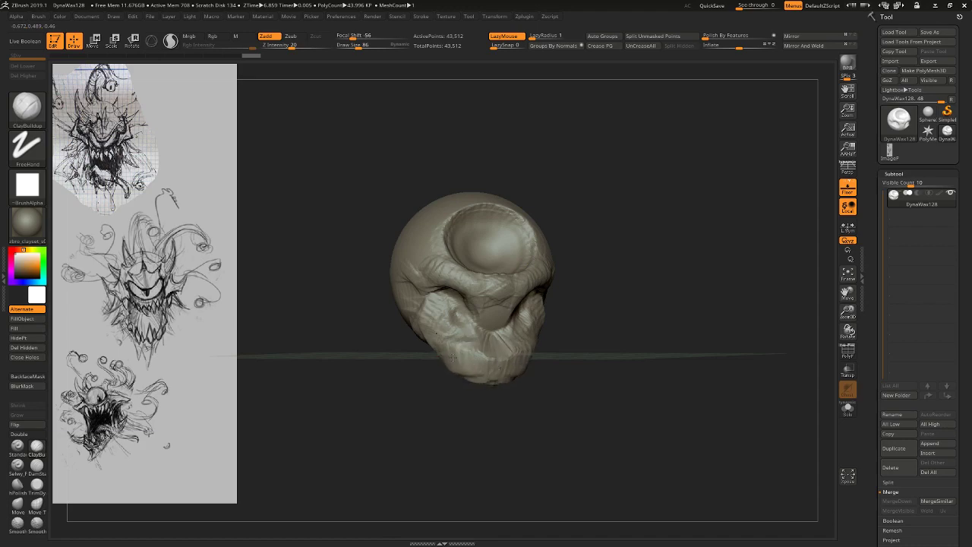
{"action": "mouse_move", "coordinate": [502, 398]}
{"action": "right_mouse_down"}
{"action": "mouse_move", "coordinate": [478, 445]}
{"action": "mouse_move", "coordinate": [523, 334]}
{"action": "right_mouse_up"}
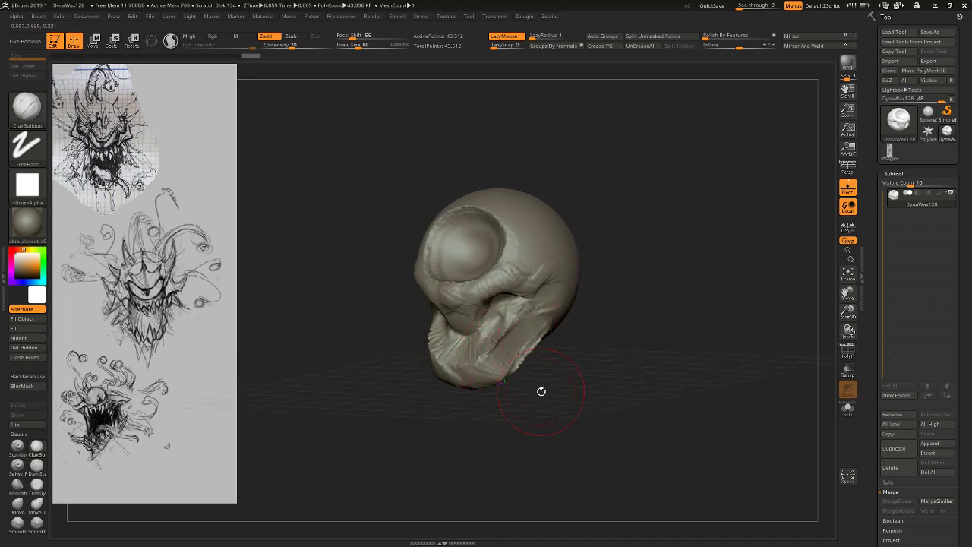
{"action": "mouse_move", "coordinate": [541, 390]}
{"action": "right_mouse_down"}
{"action": "mouse_move", "coordinate": [544, 329]}
{"action": "mouse_move", "coordinate": [566, 334]}
{"action": "mouse_move", "coordinate": [571, 318]}
{"action": "right_mouse_up"}
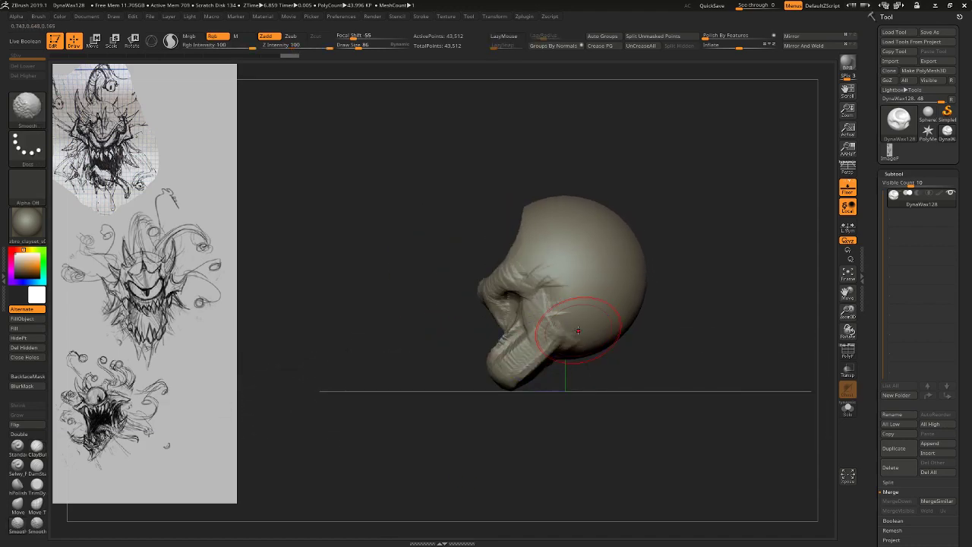
{"action": "mouse_move", "coordinate": [530, 379]}
{"action": "left_mouse_down"}
{"action": "mouse_move", "coordinate": [584, 330]}
{"action": "mouse_move", "coordinate": [554, 300]}
{"action": "left_mouse_up"}
Thicken the rear of the lower jaw towards its hinge with ClayBuildup, starting at draw size 58.
{"action": "key", "text": "s"}
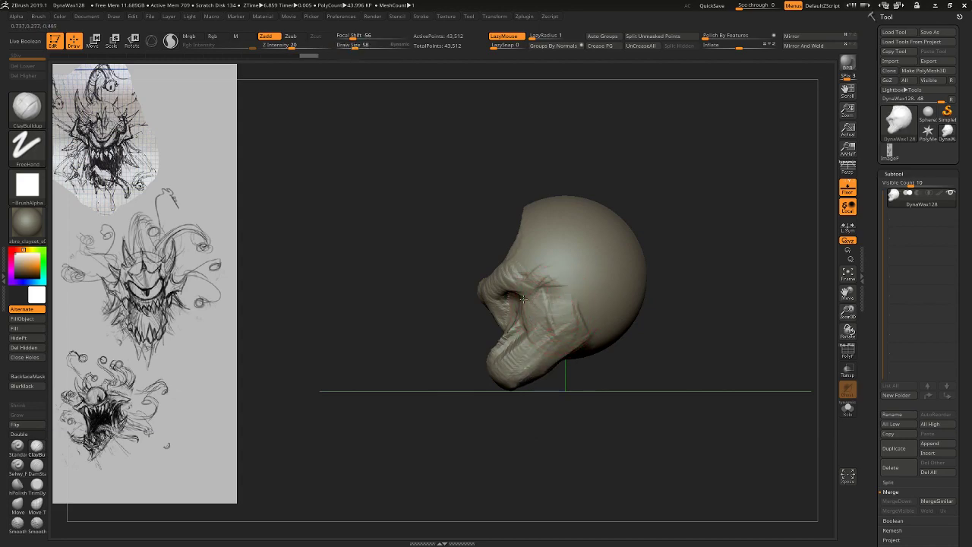
{"action": "right_click_drag", "start_coordinate": [571, 304], "coordinate": [581, 318]}
{"action": "key", "text": "s"}
{"action": "mouse_move", "coordinate": [581, 317]}
{"action": "left_mouse_down"}
{"action": "mouse_move", "coordinate": [541, 389]}
{"action": "mouse_move", "coordinate": [589, 360]}
{"action": "left_mouse_up"}
Fill out the chin and the sides of the jaw with ClayBuildup at draw sizes 81 and 86.
{"action": "mouse_move", "coordinate": [665, 432]}
{"action": "right_mouse_down"}
{"action": "mouse_move", "coordinate": [655, 435]}
{"action": "mouse_move", "coordinate": [563, 378]}
{"action": "right_mouse_up"}
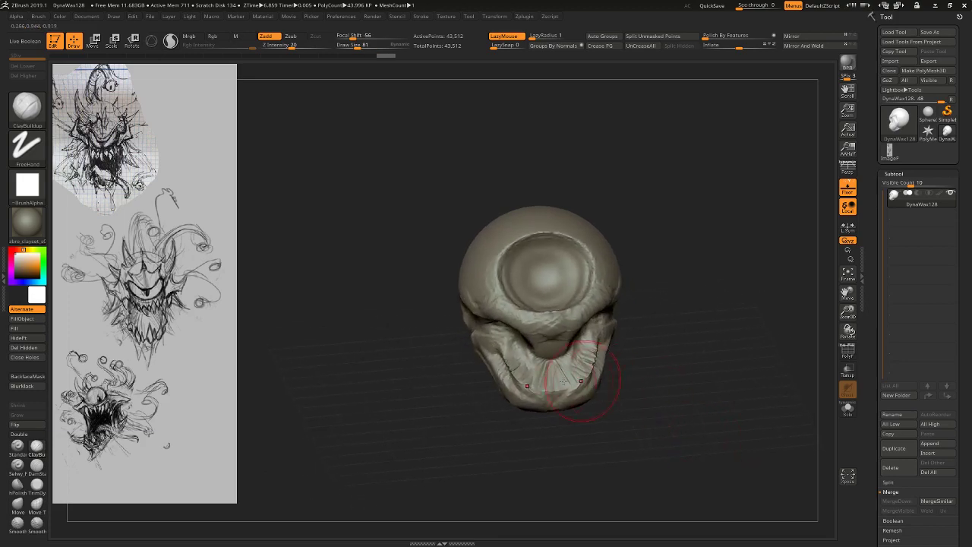
{"action": "mouse_move", "coordinate": [582, 380]}
{"action": "left_mouse_down"}
{"action": "mouse_move", "coordinate": [596, 336]}
{"action": "mouse_move", "coordinate": [585, 383]}
{"action": "left_mouse_up"}
{"action": "right_click_drag", "start_coordinate": [583, 379], "coordinate": [524, 358]}
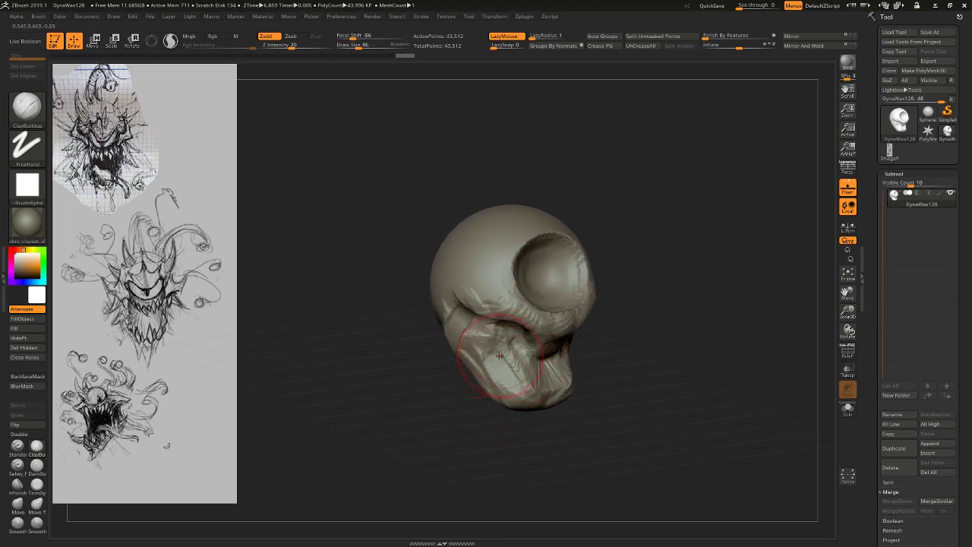
{"action": "left_click_drag", "start_coordinate": [524, 379], "coordinate": [540, 388]}
Reshape the lower jaw into a longer, tapered form with the Move brush at draw size 175.
{"action": "mouse_move", "coordinate": [592, 458]}
{"action": "right_mouse_down", "text": "shift"}
{"action": "mouse_move", "coordinate": [564, 453]}
{"action": "mouse_move", "coordinate": [520, 480]}
{"action": "right_mouse_up", "text": "shift"}
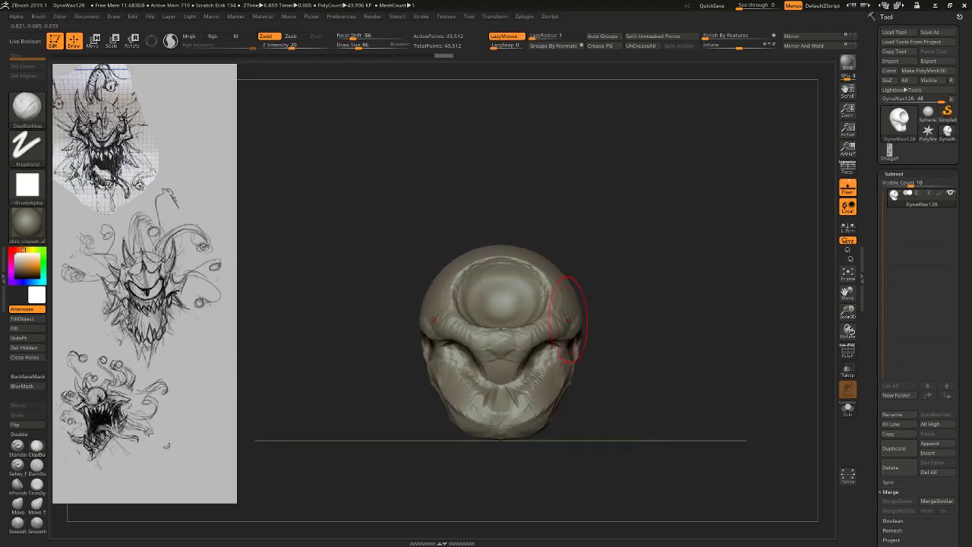
{"action": "left_click", "coordinate": [18, 505]}
{"action": "right_click_drag", "start_coordinate": [631, 310], "coordinate": [708, 305]}
{"action": "right_click_drag", "start_coordinate": [370, 445], "coordinate": [410, 436], "text": "shift"}
{"action": "key", "text": "s"}
{"action": "left_click_drag", "start_coordinate": [397, 393], "coordinate": [412, 392]}
{"action": "left_click_drag", "start_coordinate": [407, 377], "coordinate": [401, 386]}
{"action": "mouse_move", "coordinate": [402, 385]}
{"action": "right_mouse_down"}
{"action": "mouse_move", "coordinate": [456, 410]}
{"action": "mouse_move", "coordinate": [525, 413]}
{"action": "right_mouse_up"}
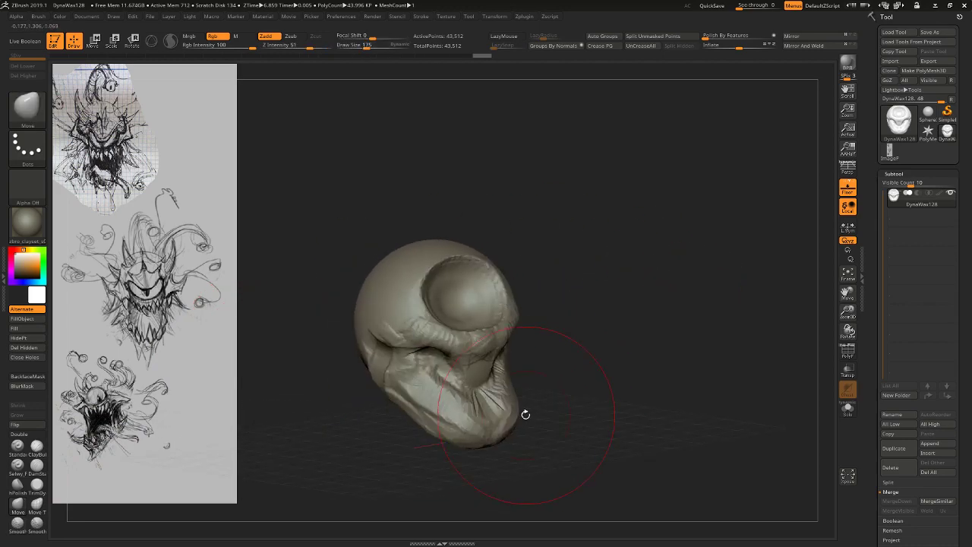
Flatten the outer sides of the jaw with the hPolish brush, using draw sizes 54 and 73.
{"action": "left_click", "coordinate": [18, 484]}
{"action": "right_click_drag", "start_coordinate": [313, 365], "coordinate": [404, 395]}
{"action": "key", "text": "["}
{"action": "key", "text": "["}
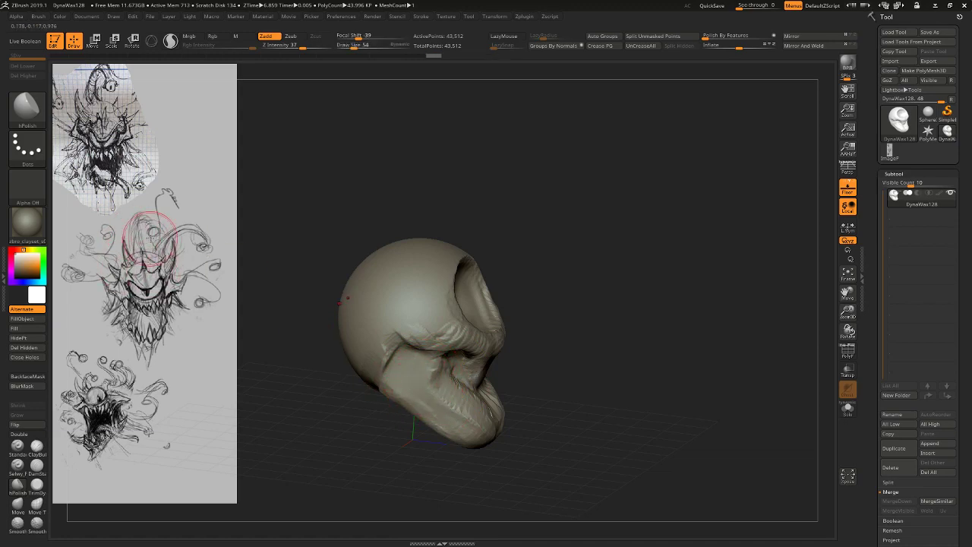
{"action": "mouse_move", "coordinate": [634, 305]}
{"action": "right_mouse_down"}
{"action": "mouse_move", "coordinate": [651, 276]}
{"action": "mouse_move", "coordinate": [638, 316]}
{"action": "right_mouse_up"}
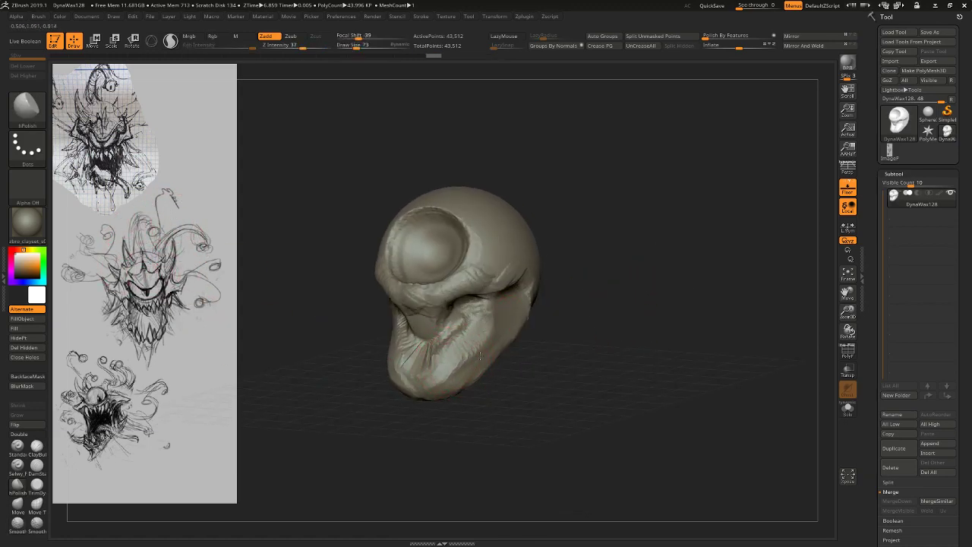
{"action": "right_click_drag", "start_coordinate": [487, 349], "coordinate": [647, 382]}
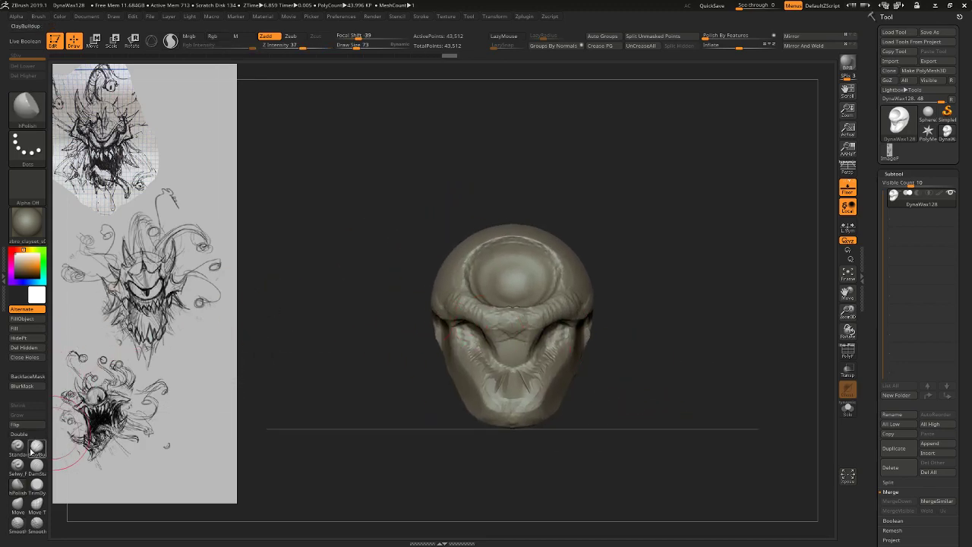
Rotate the lower jaw downward about its hinge with a Transpose line to open the mouth wider.
{"action": "left_click", "coordinate": [37, 449]}
{"action": "mouse_move", "coordinate": [326, 239]}
{"action": "right_mouse_down"}
{"action": "mouse_move", "coordinate": [673, 260]}
{"action": "mouse_move", "coordinate": [626, 274]}
{"action": "mouse_move", "coordinate": [629, 256]}
{"action": "mouse_move", "coordinate": [640, 286]}
{"action": "mouse_move", "coordinate": [523, 292]}
{"action": "mouse_move", "coordinate": [547, 253]}
{"action": "mouse_move", "coordinate": [595, 265]}
{"action": "mouse_move", "coordinate": [547, 264]}
{"action": "right_mouse_up"}
{"action": "key", "text": "r"}
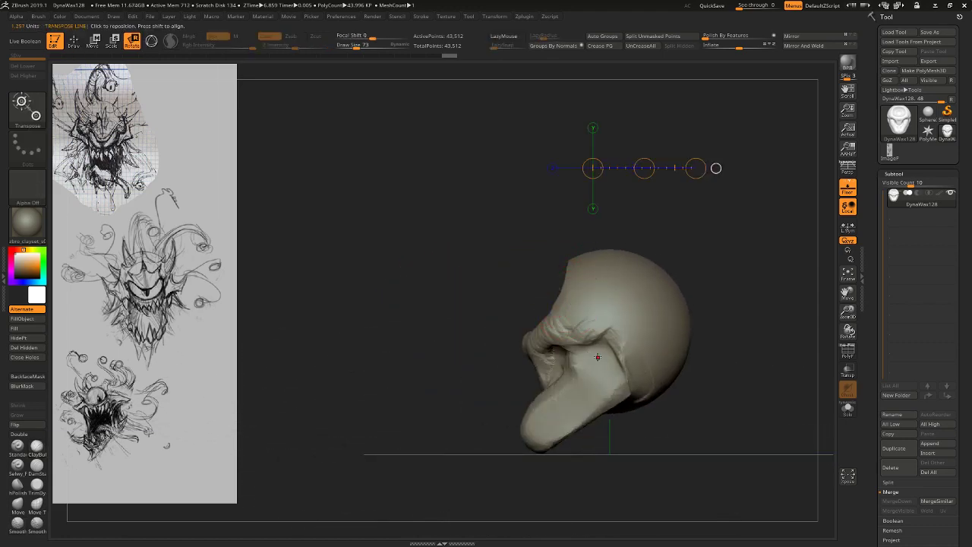
{"action": "mouse_move", "coordinate": [551, 360]}
{"action": "left_mouse_down"}
{"action": "mouse_move", "coordinate": [672, 360]}
{"action": "mouse_move", "coordinate": [659, 312]}
{"action": "left_mouse_up"}
{"action": "right_click_drag", "start_coordinate": [706, 304], "coordinate": [726, 301]}
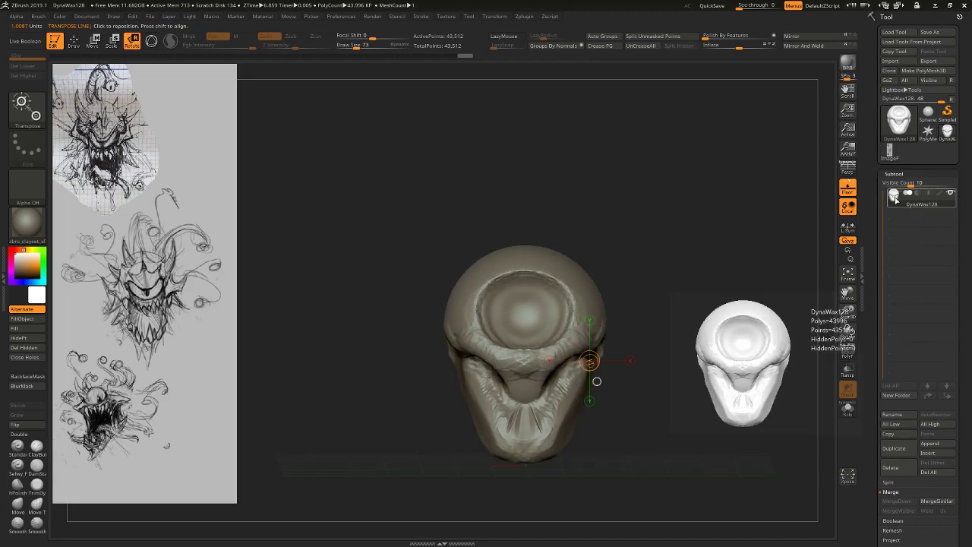
{"action": "mouse_move", "coordinate": [759, 299]}
{"action": "left_mouse_down"}
{"action": "mouse_move", "coordinate": [781, 314]}
{"action": "mouse_move", "coordinate": [765, 300]}
{"action": "left_mouse_up"}
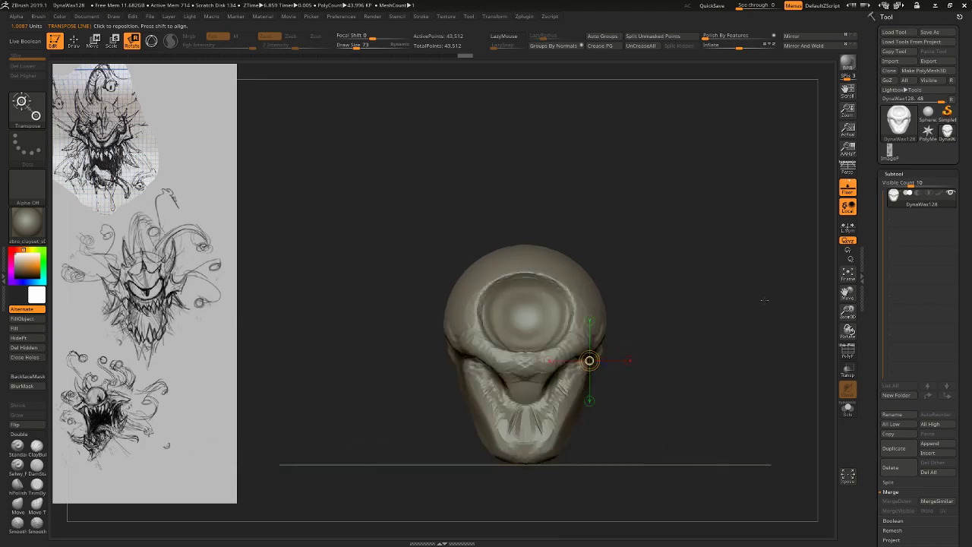
Build up the lower rim of the eye socket and the upper lip with the ClayBuildup brush.
{"action": "left_click", "coordinate": [37, 448]}
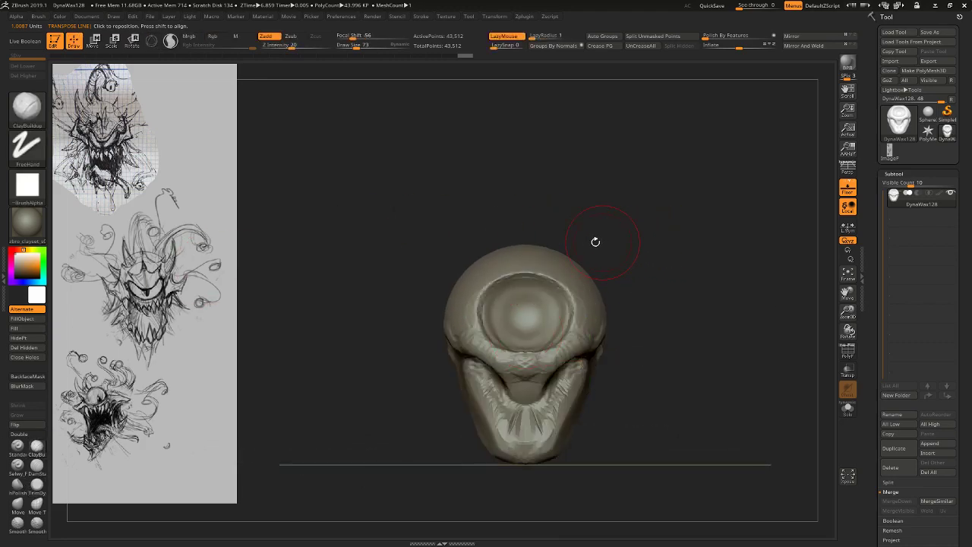
{"action": "left_click_drag", "start_coordinate": [696, 324], "coordinate": [634, 281]}
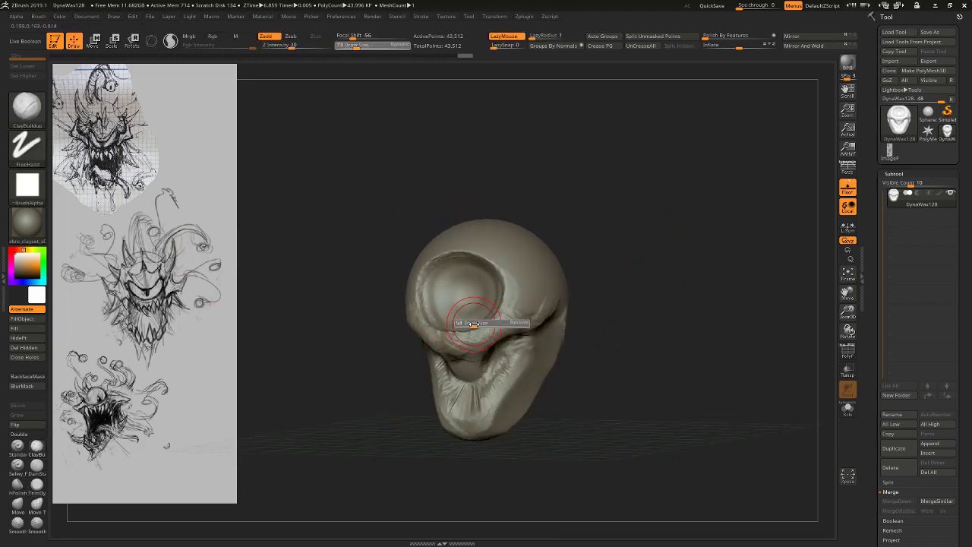
{"action": "mouse_move", "coordinate": [482, 348]}
{"action": "left_mouse_down"}
{"action": "mouse_move", "coordinate": [429, 342]}
{"action": "mouse_move", "coordinate": [482, 332]}
{"action": "mouse_move", "coordinate": [447, 324]}
{"action": "mouse_move", "coordinate": [486, 324]}
{"action": "mouse_move", "coordinate": [437, 327]}
{"action": "mouse_move", "coordinate": [502, 313]}
{"action": "left_mouse_up"}
{"action": "left_click_drag", "start_coordinate": [638, 296], "coordinate": [551, 260]}
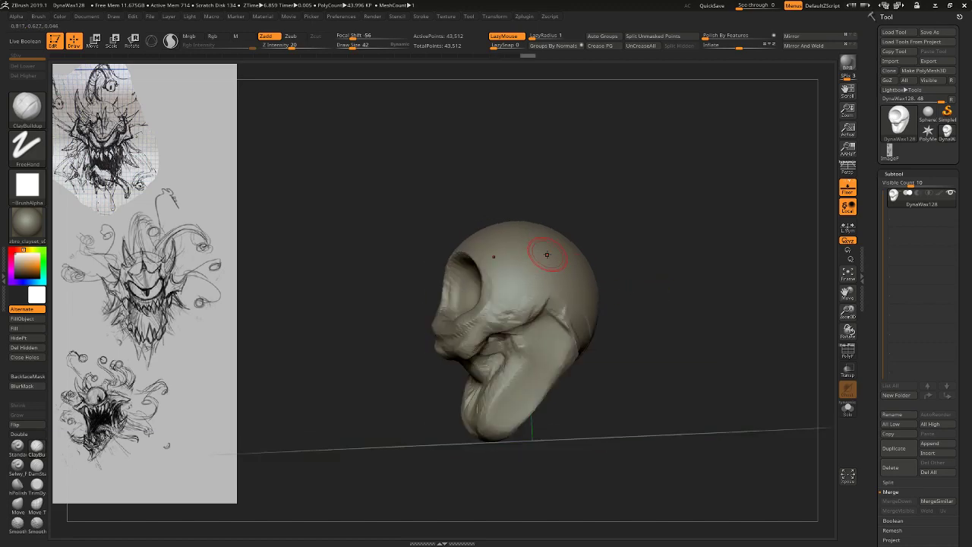
Build a raised cheekbone from the eye socket back above the jaw hinge with ClayBuildup at draw size 45.
{"action": "key", "text": "s"}
{"action": "left_click_drag", "start_coordinate": [494, 326], "coordinate": [491, 327]}
{"action": "left_click_drag", "start_coordinate": [492, 327], "coordinate": [534, 329]}
{"action": "key", "text": "s"}
{"action": "left_click_drag", "start_coordinate": [528, 327], "coordinate": [533, 326]}
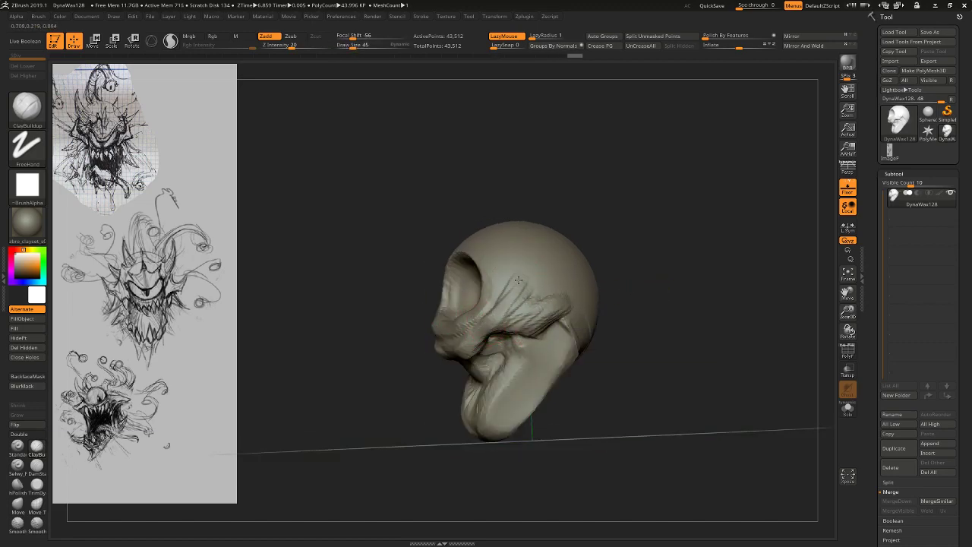
Remesh the head with DynaMesh at resolution 104, checking its topology with PolyFrame display.
{"action": "right_click_drag", "start_coordinate": [532, 319], "coordinate": [752, 294]}
{"action": "scroll", "coordinate": [970, 440], "scroll_direction": "down", "scroll_amount": 1}
{"action": "left_click_drag", "start_coordinate": [970, 441], "coordinate": [970, 277]}
{"action": "left_click", "coordinate": [849, 351]}
{"action": "right_click_drag", "start_coordinate": [790, 389], "coordinate": [805, 452], "text": "alt"}
{"action": "left_click", "coordinate": [897, 383]}
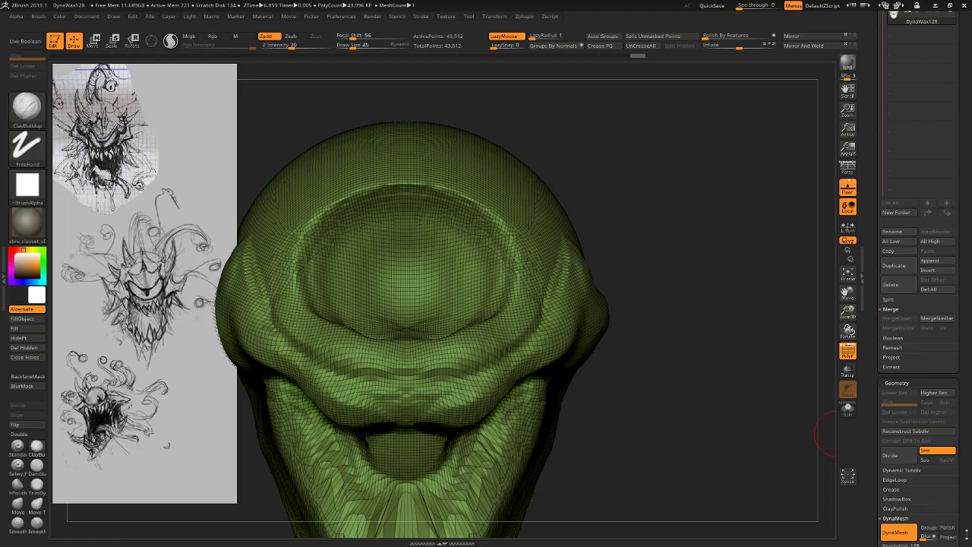
{"action": "scroll", "coordinate": [970, 505], "scroll_direction": "down", "scroll_amount": 4}
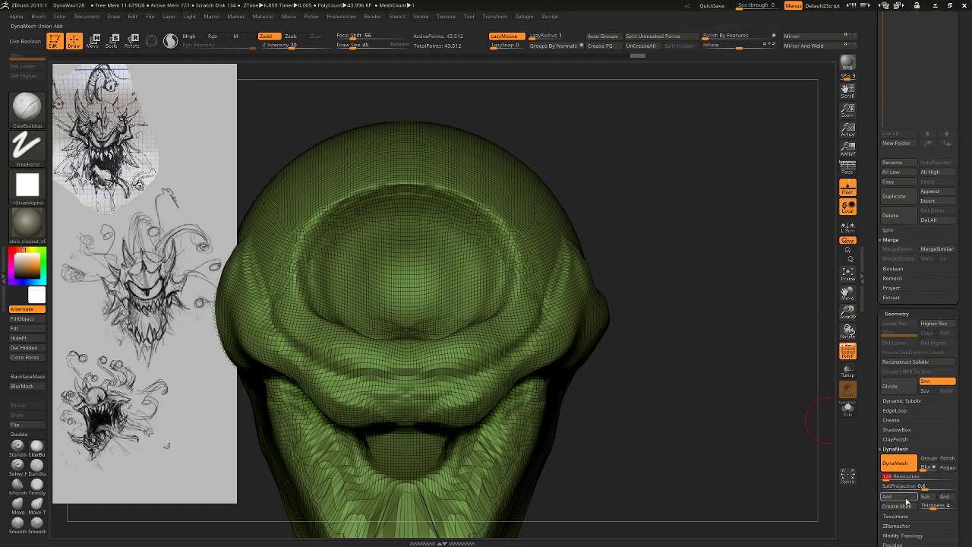
{"action": "type", "text": "100"}
{"action": "key", "text": "Return"}
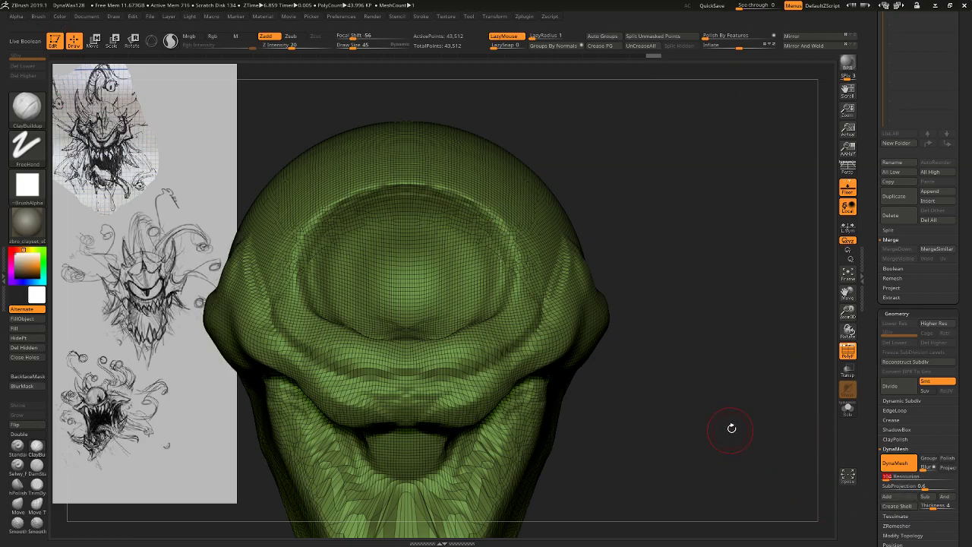
{"action": "left_click_drag", "start_coordinate": [731, 428], "coordinate": [791, 366], "text": "ctrl"}
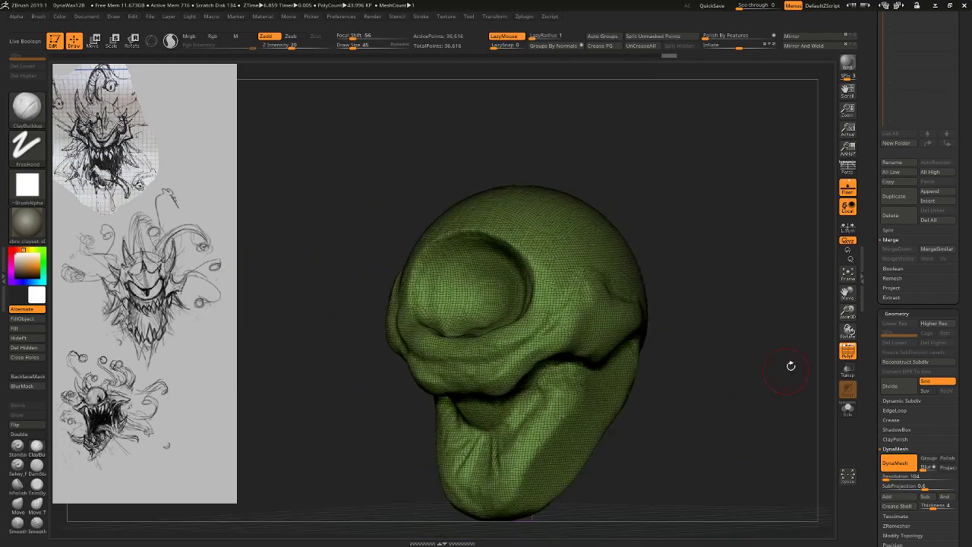
{"action": "left_click", "coordinate": [846, 352]}
Build a heavy drooping brow across the top of the eye socket with ClayBuildup at draw size 69.
{"action": "left_click_drag", "start_coordinate": [790, 326], "coordinate": [715, 265]}
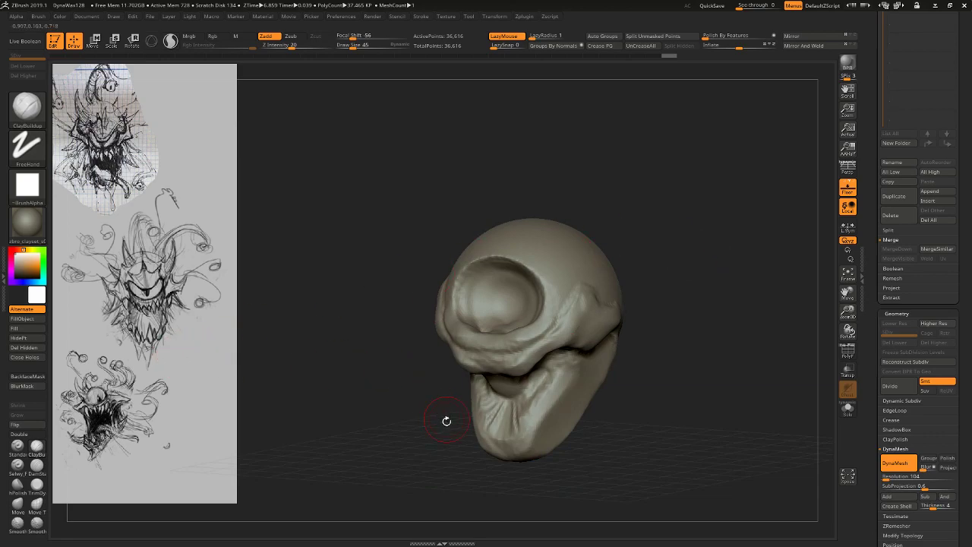
{"action": "left_click_drag", "start_coordinate": [446, 421], "coordinate": [683, 383], "text": "alt"}
{"action": "left_click_drag", "start_coordinate": [683, 384], "coordinate": [703, 360], "text": "alt"}
{"action": "left_click_drag", "start_coordinate": [703, 360], "coordinate": [752, 376], "text": "shift"}
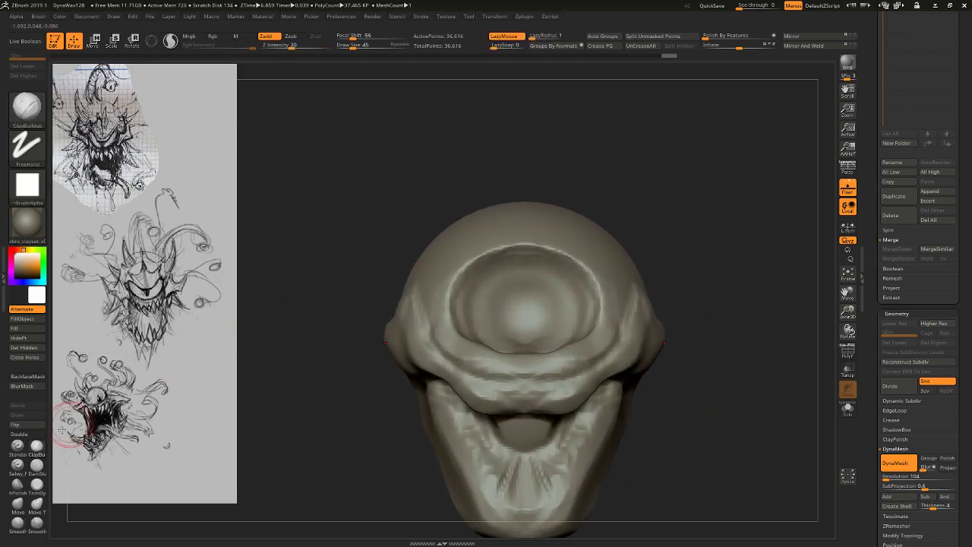
{"action": "key", "text": "b"}
{"action": "key", "text": "c"}
{"action": "key", "text": "b"}
{"action": "key", "text": "s"}
{"action": "left_click", "coordinate": [452, 275]}
{"action": "mouse_move", "coordinate": [461, 287]}
{"action": "left_mouse_down"}
{"action": "mouse_move", "coordinate": [487, 265]}
{"action": "mouse_move", "coordinate": [521, 289]}
{"action": "left_mouse_up"}
{"action": "left_click_drag", "start_coordinate": [660, 228], "coordinate": [703, 219]}
{"action": "mouse_move", "coordinate": [515, 272]}
{"action": "left_mouse_down", "text": "shift"}
{"action": "mouse_move", "coordinate": [490, 289]}
{"action": "mouse_move", "coordinate": [511, 279]}
{"action": "mouse_move", "coordinate": [497, 279]}
{"action": "left_mouse_up", "text": "shift"}
Extend the brow up onto the forehead as a raised mass with ClayBuildup strokes and smooth it.
{"action": "left_click_drag", "start_coordinate": [679, 225], "coordinate": [670, 278]}
{"action": "mouse_move", "coordinate": [495, 267]}
{"action": "left_mouse_down"}
{"action": "mouse_move", "coordinate": [508, 282]}
{"action": "mouse_move", "coordinate": [519, 275]}
{"action": "mouse_move", "coordinate": [460, 272]}
{"action": "mouse_move", "coordinate": [531, 306]}
{"action": "left_mouse_up"}
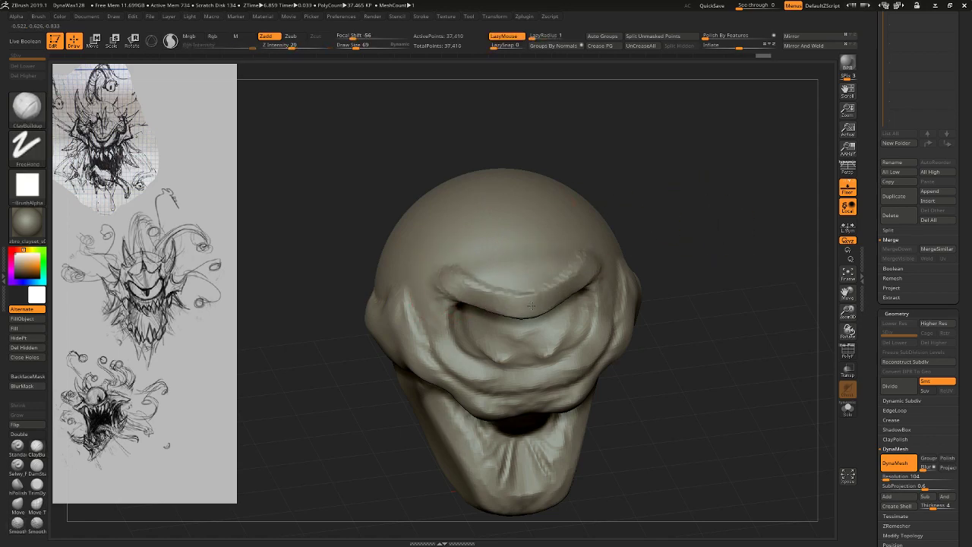
{"action": "left_click_drag", "start_coordinate": [457, 272], "coordinate": [482, 288]}
{"action": "mouse_move", "coordinate": [463, 220]}
{"action": "left_mouse_down"}
{"action": "mouse_move", "coordinate": [475, 262]}
{"action": "mouse_move", "coordinate": [511, 283]}
{"action": "mouse_move", "coordinate": [489, 289]}
{"action": "mouse_move", "coordinate": [528, 292]}
{"action": "mouse_move", "coordinate": [507, 236]}
{"action": "left_mouse_up"}
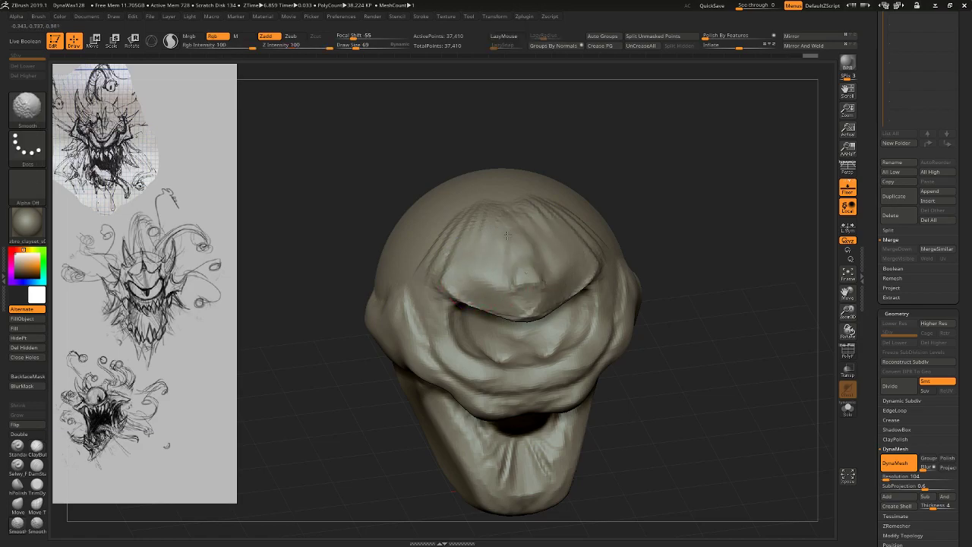
Smooth the clay ridges along the front of the brow above the eye socket.
{"action": "right_click_drag", "start_coordinate": [501, 277], "coordinate": [482, 292]}
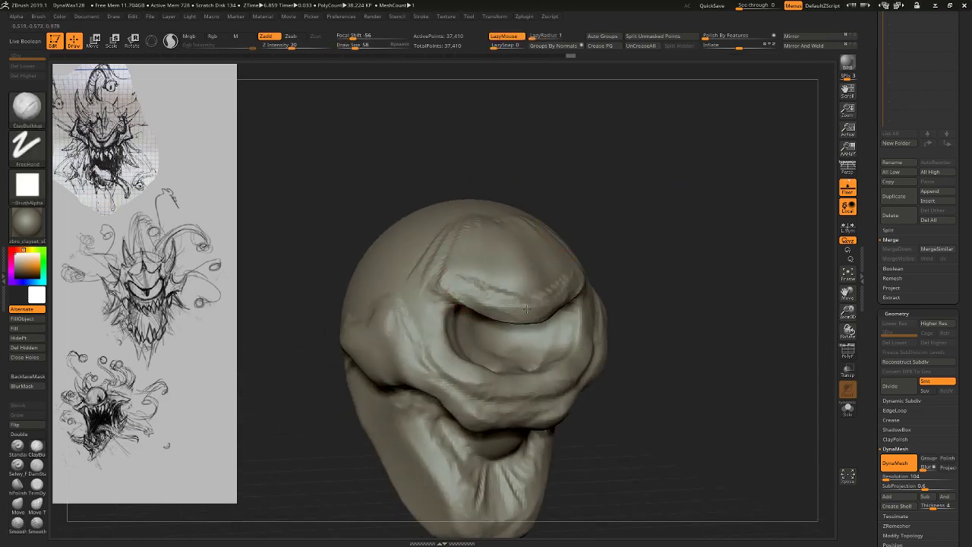
{"action": "left_click_drag", "start_coordinate": [526, 307], "coordinate": [475, 274], "text": "shift"}
{"action": "mouse_move", "coordinate": [526, 273]}
{"action": "right_mouse_down"}
{"action": "mouse_move", "coordinate": [677, 246]}
{"action": "mouse_move", "coordinate": [695, 184]}
{"action": "mouse_move", "coordinate": [651, 130]}
{"action": "right_mouse_up"}
{"action": "right_click_drag", "start_coordinate": [341, 223], "coordinate": [363, 254], "text": "alt"}
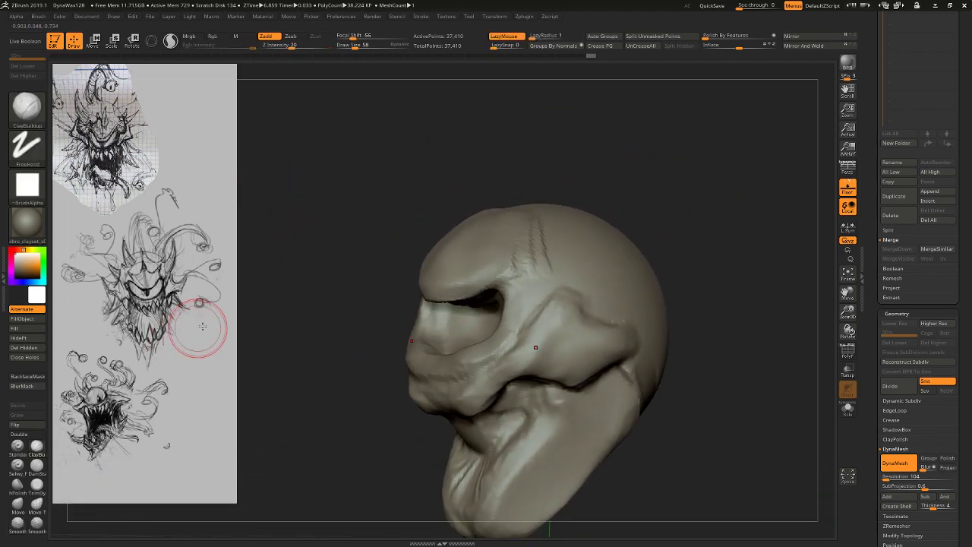
{"action": "right_click_drag", "start_coordinate": [695, 183], "coordinate": [703, 217]}
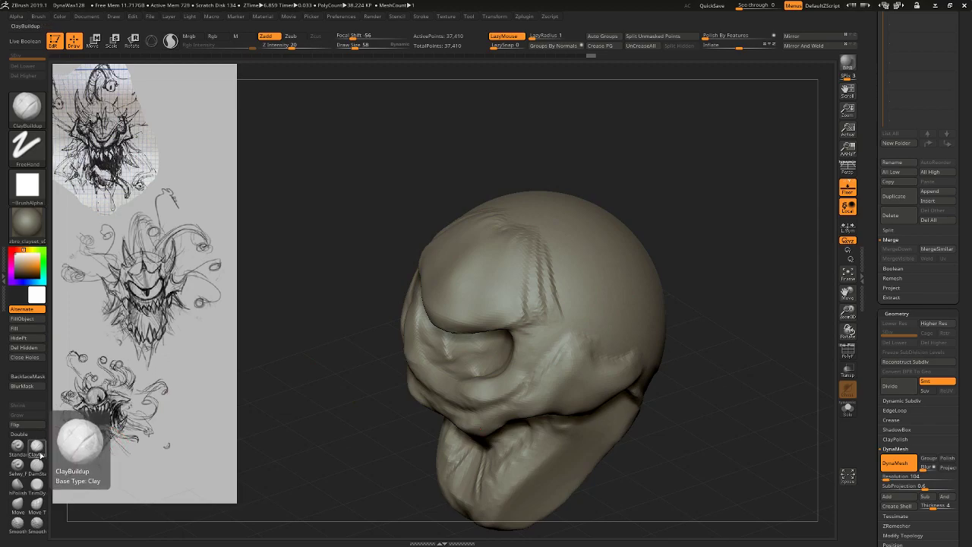
Try to build up the temple behind the brow with ClayBuildup at draw size 73.
{"action": "key", "text": "b"}
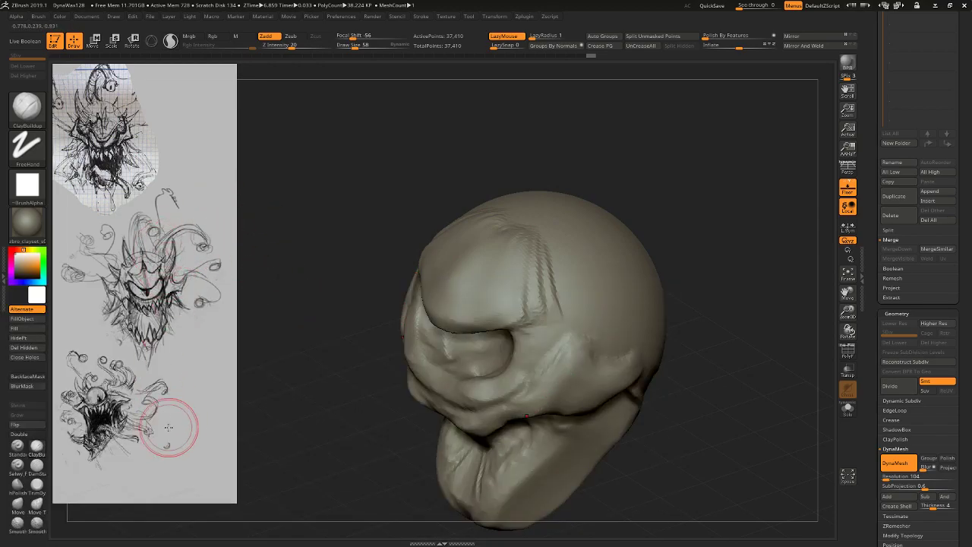
{"action": "key", "text": "b"}
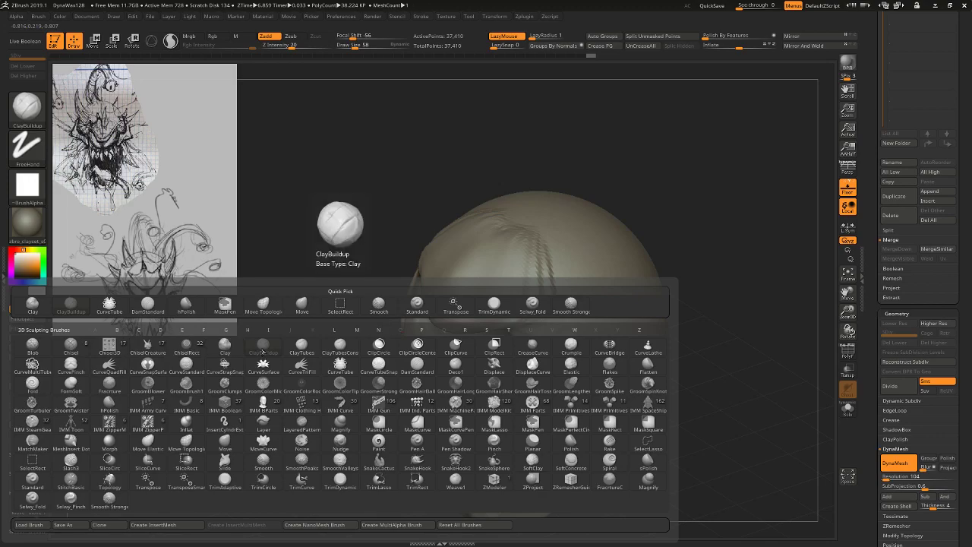
{"action": "left_click_drag", "start_coordinate": [714, 254], "coordinate": [669, 262]}
{"action": "left_click_drag", "start_coordinate": [593, 262], "coordinate": [581, 305]}
{"action": "left_click_drag", "start_coordinate": [731, 245], "coordinate": [690, 241]}
{"action": "key", "text": "ctrl+z"}
{"action": "key", "text": "s"}
{"action": "left_click_drag", "start_coordinate": [600, 273], "coordinate": [605, 273]}
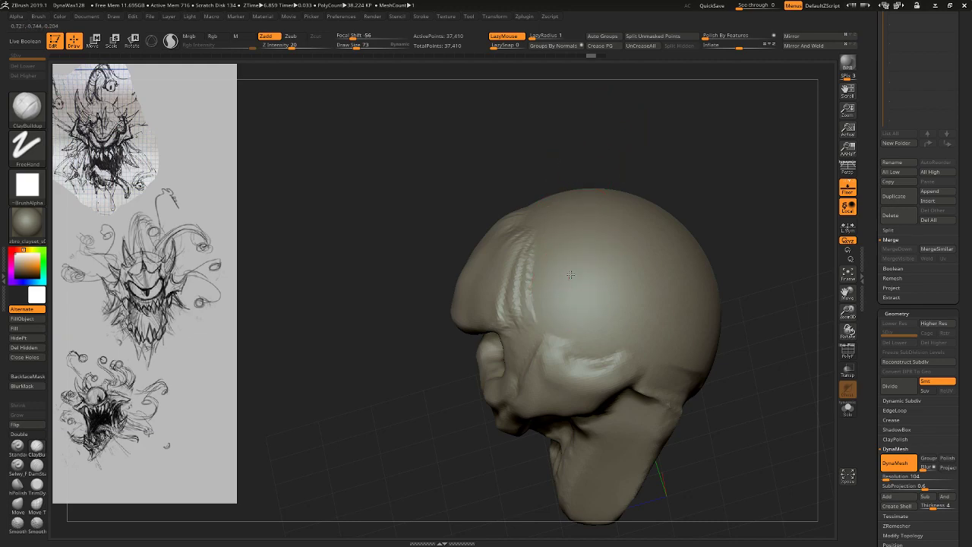
{"action": "left_click_drag", "start_coordinate": [571, 275], "coordinate": [580, 249]}
{"action": "mouse_move", "coordinate": [612, 306]}
{"action": "left_mouse_down"}
{"action": "mouse_move", "coordinate": [600, 281]}
{"action": "mouse_move", "coordinate": [606, 253]}
{"action": "left_mouse_up"}
{"action": "left_click_drag", "start_coordinate": [747, 176], "coordinate": [772, 187]}
{"action": "key", "text": "ctrl+z"}
{"action": "key", "text": "ctrl+z"}
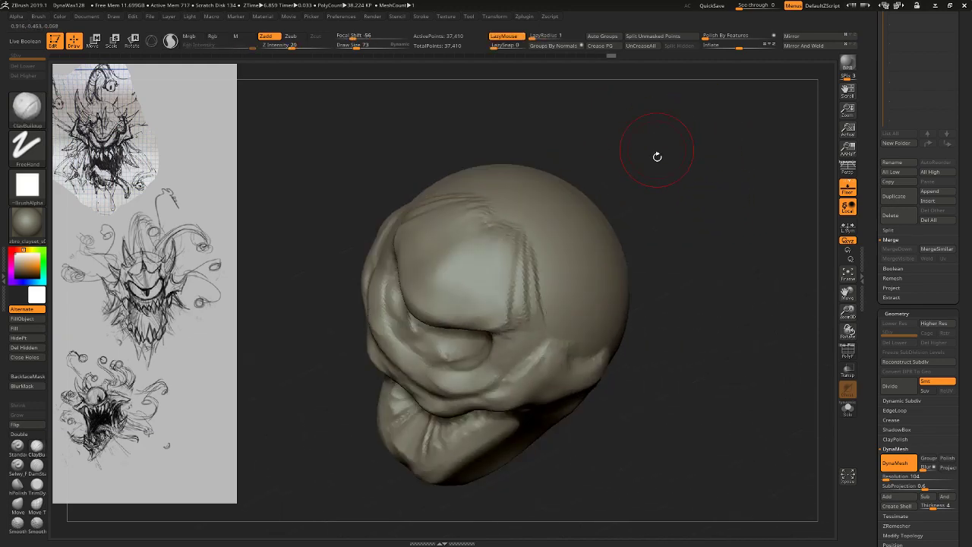
Soften the stroke ridges at the side of the brow with the Smooth Stronger brush.
{"action": "right_click_drag", "start_coordinate": [657, 156], "coordinate": [614, 223]}
{"action": "key", "text": "shift"}
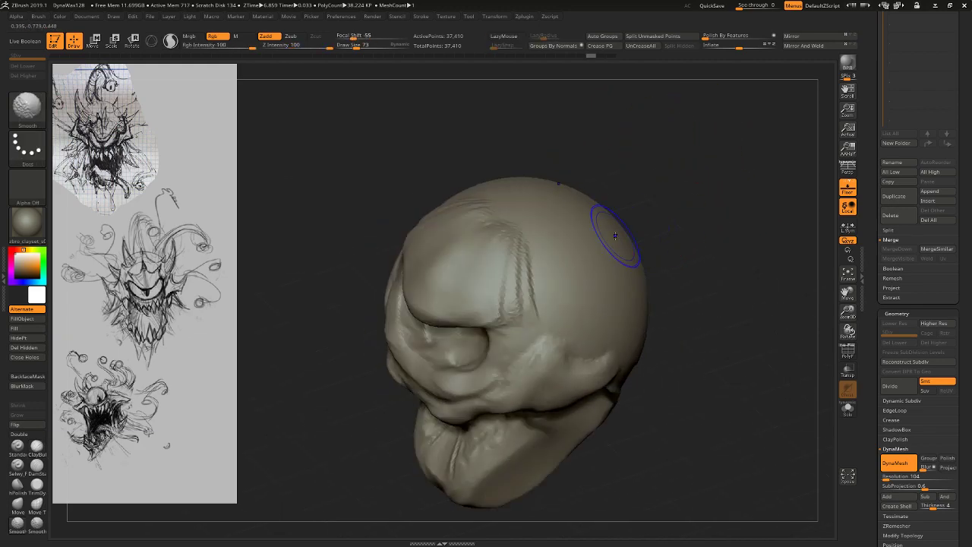
{"action": "left_click", "coordinate": [37, 522]}
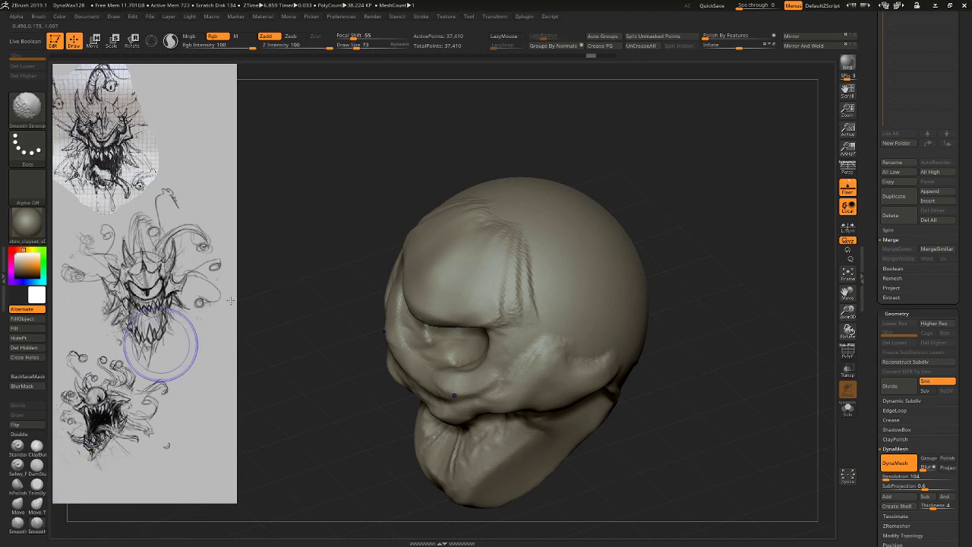
{"action": "left_click_drag", "start_coordinate": [497, 293], "coordinate": [477, 310], "text": "shift"}
{"action": "left_click_drag", "start_coordinate": [514, 220], "coordinate": [537, 295]}
{"action": "right_click_drag", "start_coordinate": [718, 228], "coordinate": [668, 285]}
{"action": "left_click_drag", "start_coordinate": [668, 285], "coordinate": [734, 183]}
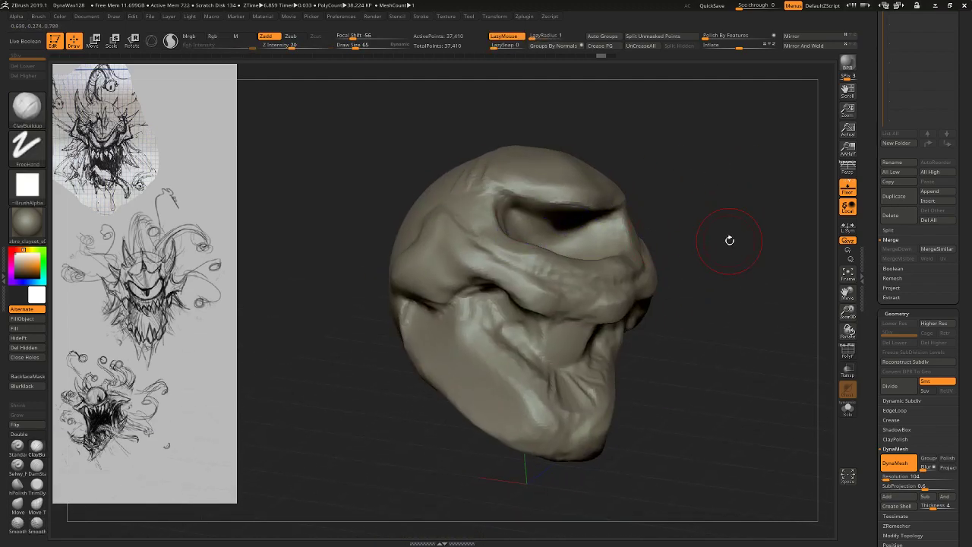
Build up the cheek beside the eye socket with ClayBuildup strokes at draw size 42 and smooth them.
{"action": "left_click_drag", "start_coordinate": [731, 239], "coordinate": [751, 235], "text": "shift"}
{"action": "left_click_drag", "start_coordinate": [636, 213], "coordinate": [581, 257]}
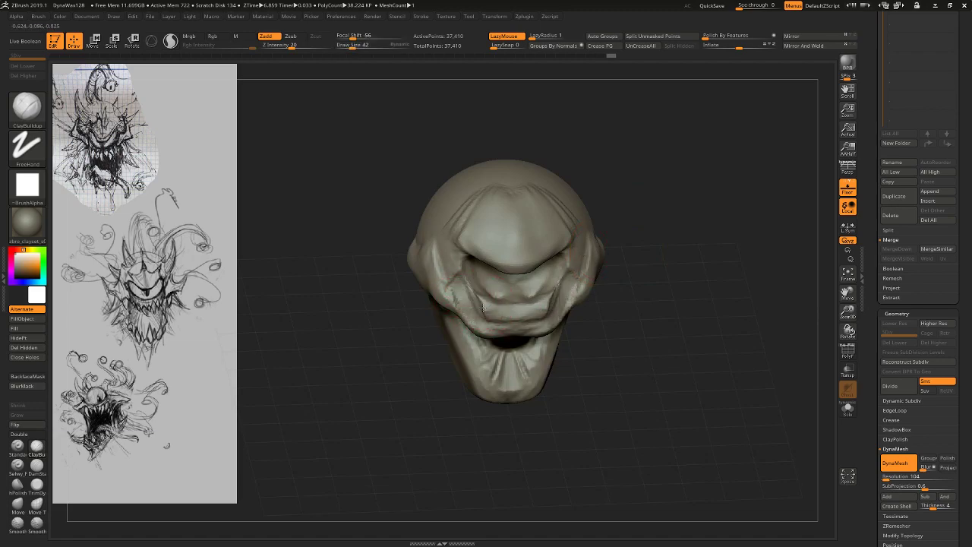
{"action": "mouse_move", "coordinate": [514, 313]}
{"action": "left_mouse_down"}
{"action": "mouse_move", "coordinate": [495, 325]}
{"action": "mouse_move", "coordinate": [526, 317]}
{"action": "left_mouse_up"}
{"action": "left_click_drag", "start_coordinate": [708, 292], "coordinate": [663, 271]}
{"action": "key", "text": "s"}
{"action": "left_click_drag", "start_coordinate": [543, 290], "coordinate": [537, 290]}
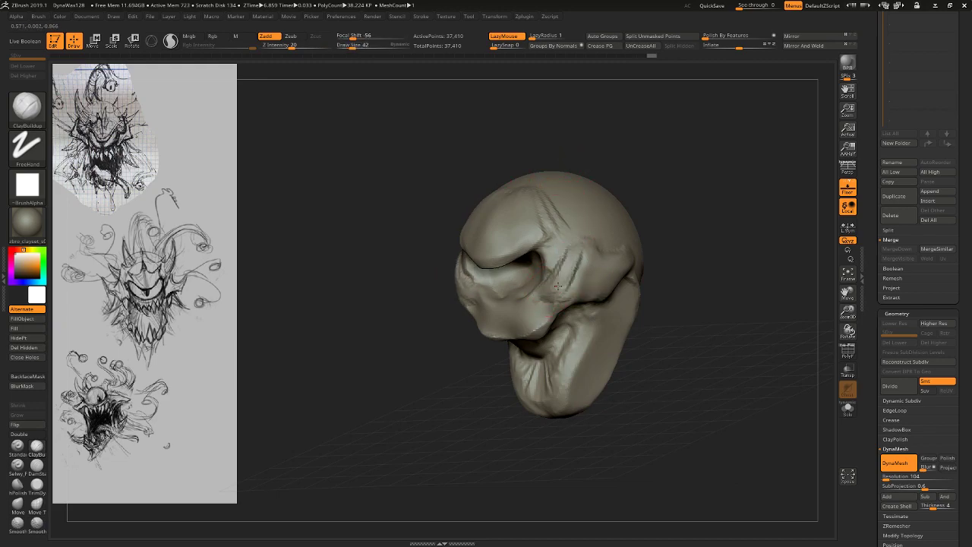
{"action": "left_click_drag", "start_coordinate": [563, 293], "coordinate": [571, 291]}
{"action": "mouse_move", "coordinate": [720, 260]}
{"action": "left_mouse_down"}
{"action": "mouse_move", "coordinate": [702, 240]}
{"action": "mouse_move", "coordinate": [689, 261]}
{"action": "left_mouse_up"}
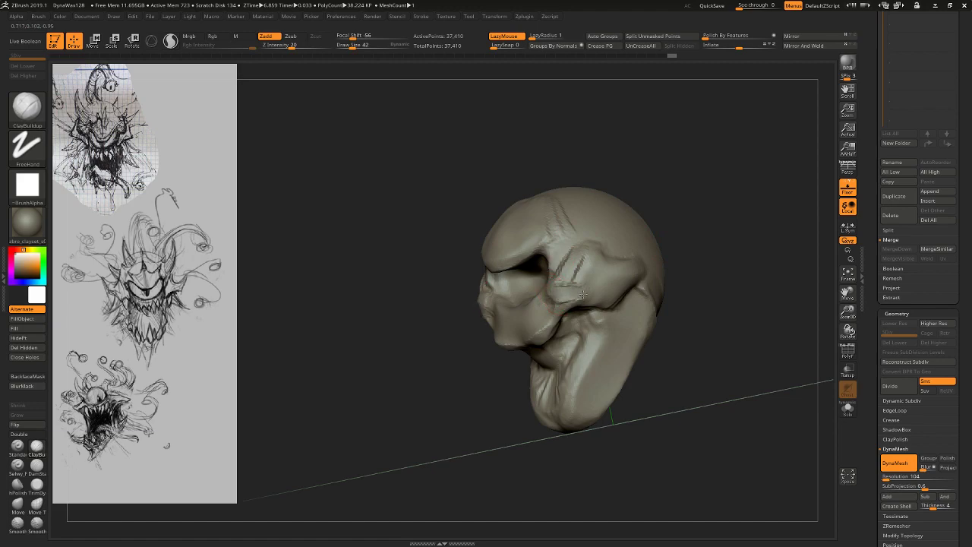
{"action": "left_click_drag", "start_coordinate": [582, 294], "coordinate": [710, 228], "text": "shift"}
Pull the front end of the cheekbone into a pointed flap overhanging the mouth corner with the Move brush.
{"action": "left_click", "coordinate": [17, 504]}
{"action": "left_click_drag", "start_coordinate": [604, 238], "coordinate": [590, 237]}
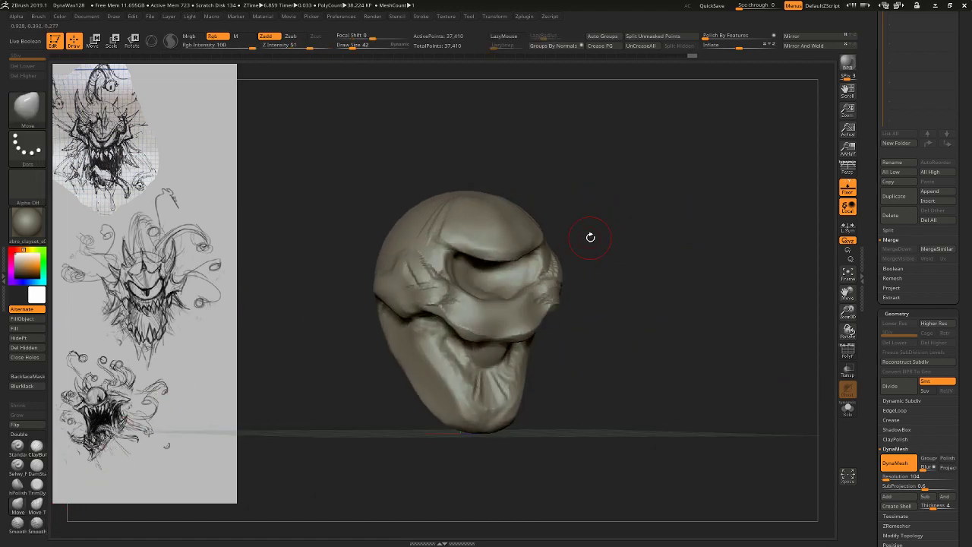
{"action": "key", "text": "s"}
{"action": "key", "text": "s"}
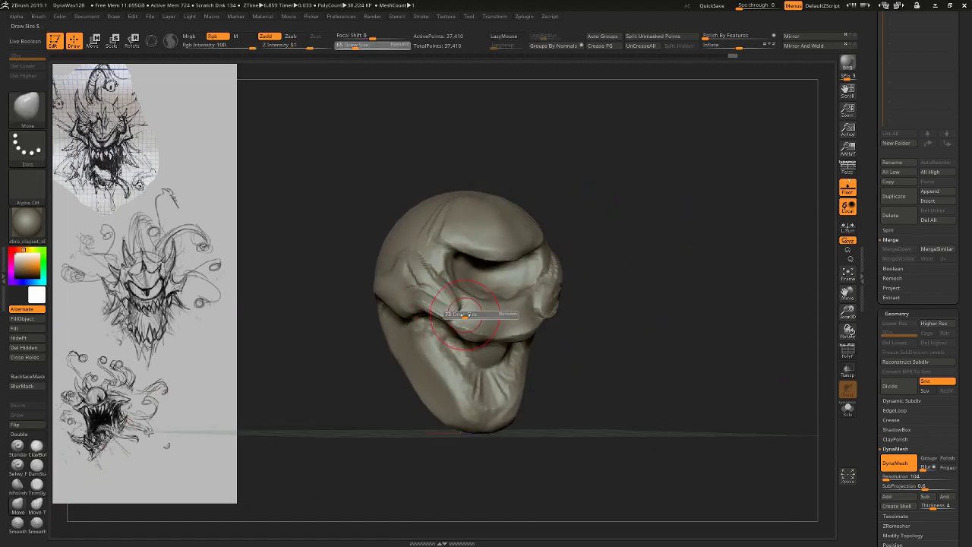
{"action": "left_click_drag", "start_coordinate": [462, 325], "coordinate": [467, 325]}
{"action": "mouse_move", "coordinate": [453, 306]}
{"action": "left_mouse_down"}
{"action": "mouse_move", "coordinate": [464, 318]}
{"action": "mouse_move", "coordinate": [502, 320]}
{"action": "mouse_move", "coordinate": [501, 310]}
{"action": "left_mouse_up"}
{"action": "key", "text": "s"}
{"action": "left_click_drag", "start_coordinate": [588, 291], "coordinate": [557, 301]}
{"action": "left_click_drag", "start_coordinate": [478, 296], "coordinate": [715, 330]}
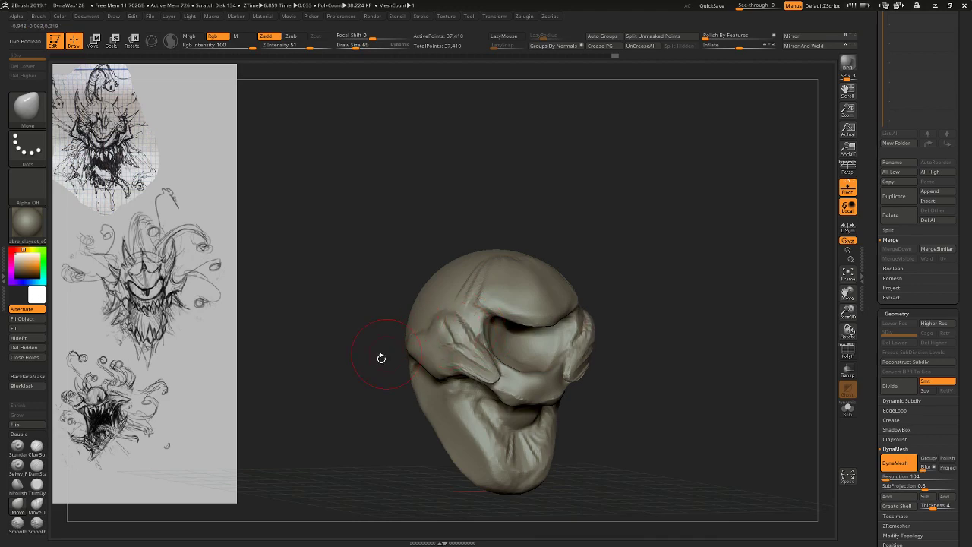
Pull the rear end of the cheekbone outward into an ear-like spike with the Move brush, enlarging it to draw size 169.
{"action": "mouse_move", "coordinate": [382, 358]}
{"action": "left_mouse_down"}
{"action": "mouse_move", "coordinate": [411, 347]}
{"action": "mouse_move", "coordinate": [370, 324]}
{"action": "left_mouse_up"}
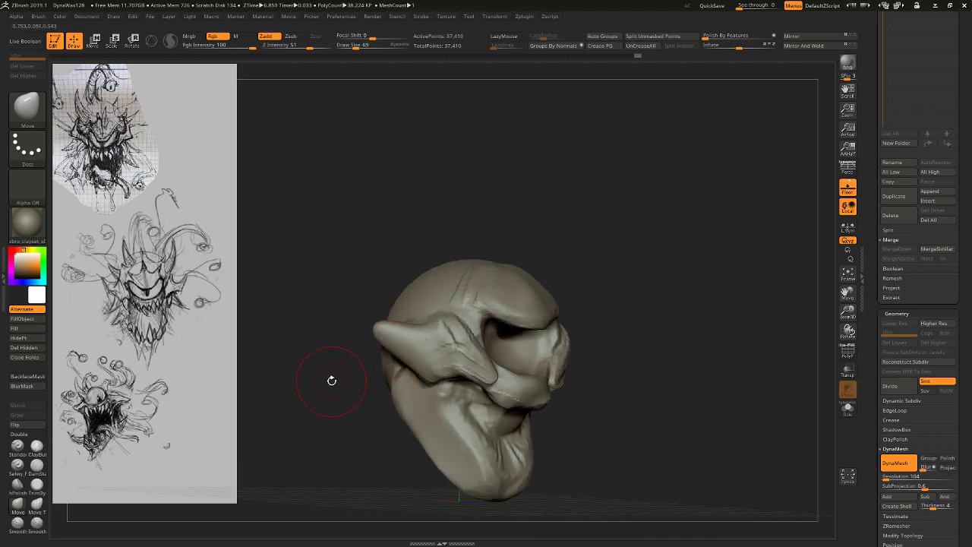
{"action": "left_click_drag", "start_coordinate": [332, 380], "coordinate": [300, 390]}
{"action": "key", "text": "s"}
{"action": "left_click_drag", "start_coordinate": [410, 362], "coordinate": [414, 362]}
{"action": "mouse_move", "coordinate": [408, 370]}
{"action": "left_mouse_down"}
{"action": "mouse_move", "coordinate": [416, 355]}
{"action": "mouse_move", "coordinate": [417, 363]}
{"action": "left_mouse_up"}
{"action": "key", "text": "s"}
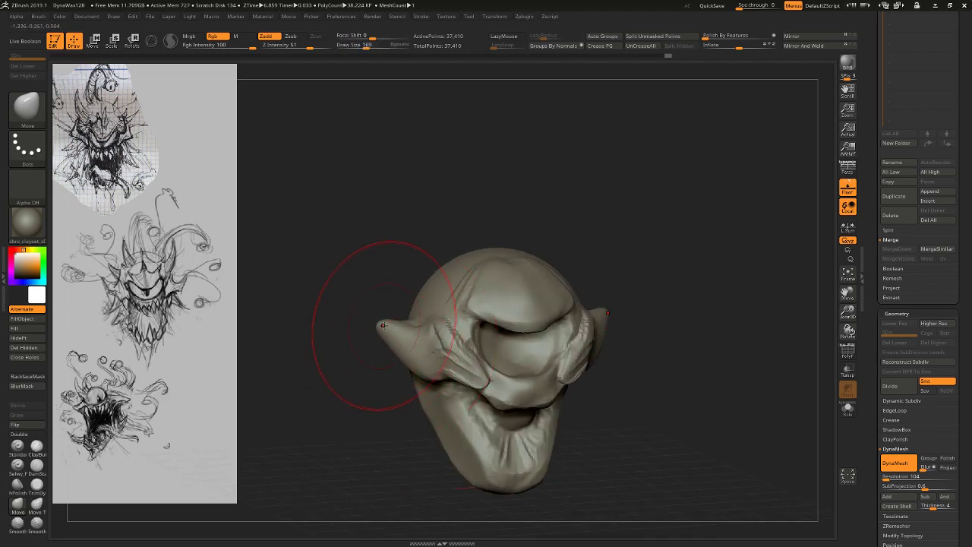
{"action": "mouse_move", "coordinate": [383, 325]}
{"action": "left_mouse_down"}
{"action": "mouse_move", "coordinate": [393, 331]}
{"action": "mouse_move", "coordinate": [220, 320]}
{"action": "left_mouse_up"}
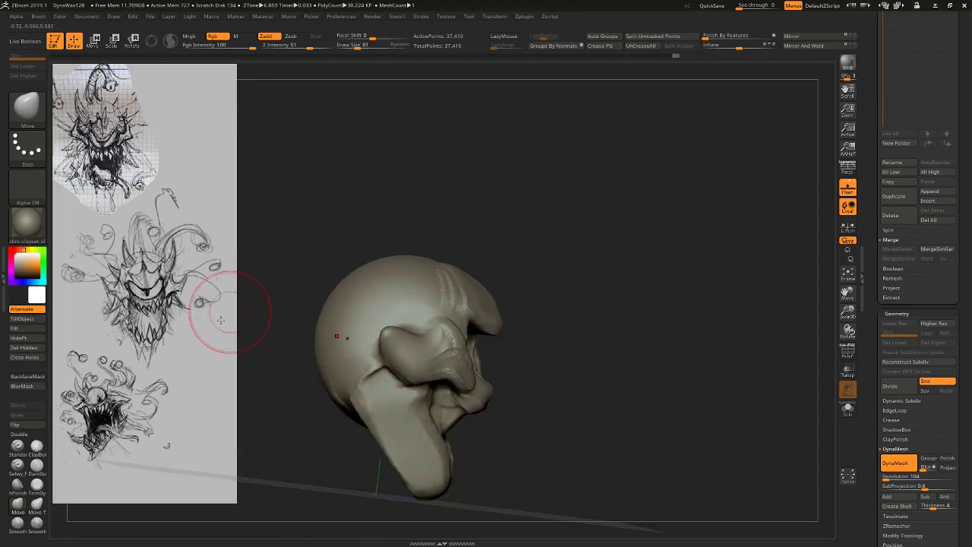
Carve a sharp crease beneath the cheekbone, above the jaw, with DamStandard at draw size 58.
{"action": "left_click", "coordinate": [37, 465]}
{"action": "left_click_drag", "start_coordinate": [603, 260], "coordinate": [404, 342]}
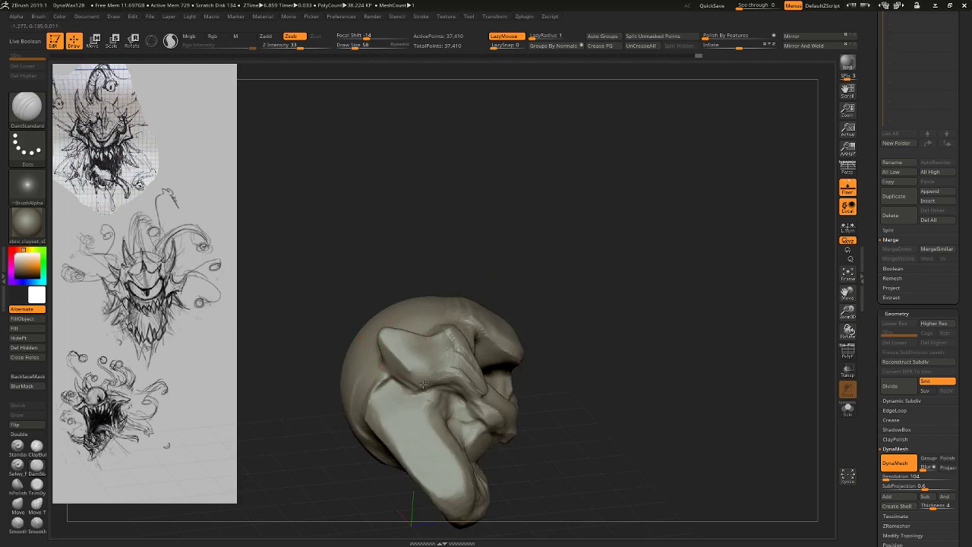
{"action": "mouse_move", "coordinate": [423, 384]}
{"action": "left_mouse_down"}
{"action": "mouse_move", "coordinate": [449, 373]}
{"action": "mouse_move", "coordinate": [478, 381]}
{"action": "left_mouse_up"}
{"action": "mouse_move", "coordinate": [612, 363]}
{"action": "left_mouse_down"}
{"action": "mouse_move", "coordinate": [468, 363]}
{"action": "mouse_move", "coordinate": [474, 395]}
{"action": "left_mouse_up"}
Carve a crease along the lower rim of the eye socket with DamStandard at draw size 33 and smooth the upper lip.
{"action": "key", "text": "s"}
{"action": "key", "text": "shift"}
{"action": "left_click_drag", "start_coordinate": [672, 312], "coordinate": [747, 240], "text": "shift"}
{"action": "right_click_drag", "start_coordinate": [746, 240], "coordinate": [673, 232]}
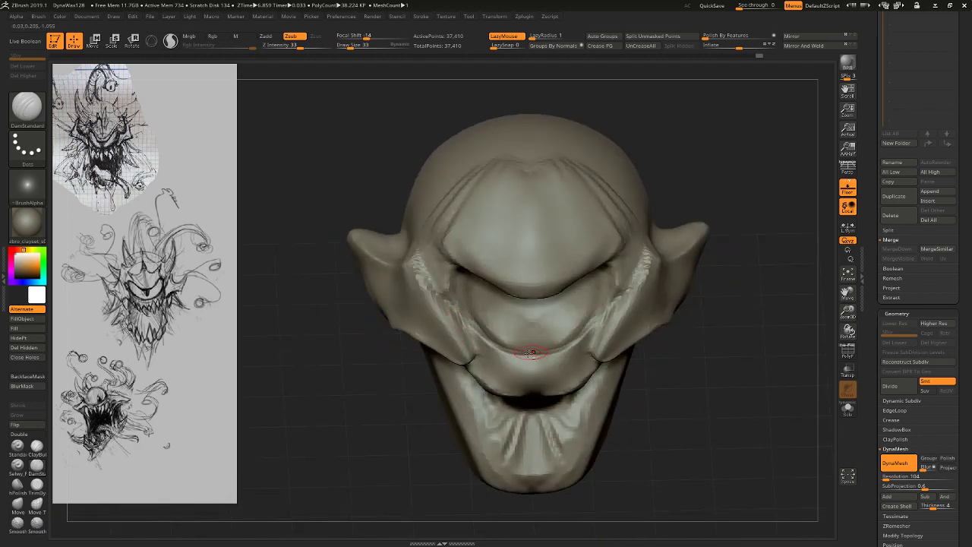
{"action": "key", "text": "shift"}
{"action": "left_click_drag", "start_coordinate": [494, 369], "coordinate": [528, 375], "text": "shift"}
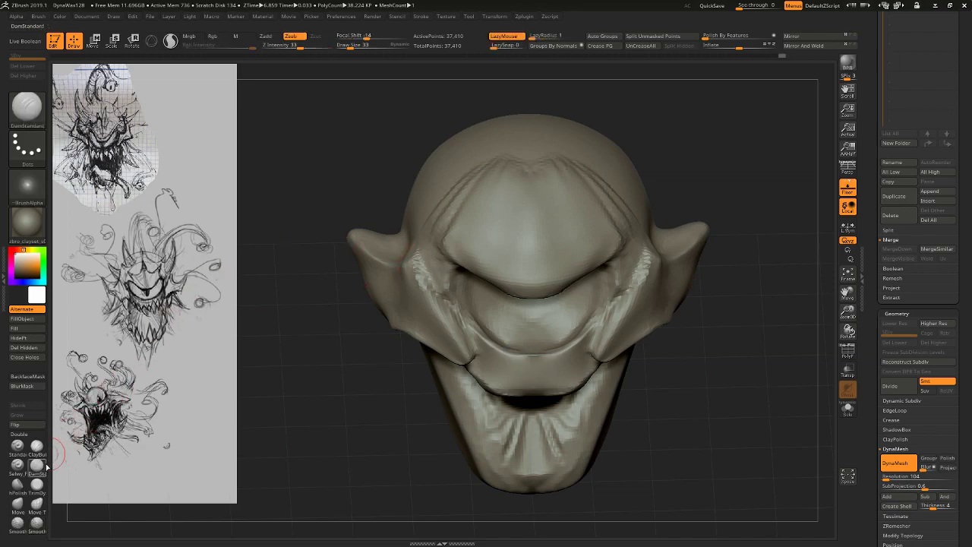
Build up clay at the outer corners of the brow with ClayBuildup at draw size 33.
{"action": "left_click", "coordinate": [37, 447]}
{"action": "left_click_drag", "start_coordinate": [429, 349], "coordinate": [420, 353]}
{"action": "right_click_drag", "start_coordinate": [420, 353], "coordinate": [446, 267]}
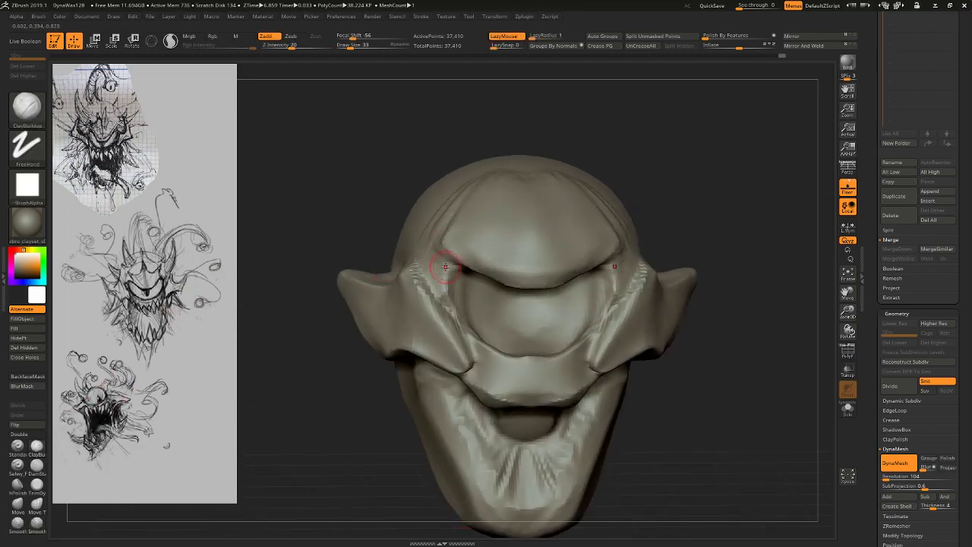
{"action": "left_click_drag", "start_coordinate": [461, 255], "coordinate": [451, 272]}
{"action": "left_click_drag", "start_coordinate": [692, 154], "coordinate": [713, 137]}
Thicken the brow's lower edge with ClayBuildup at draw size 69 and smooth the strokes.
{"action": "key", "text": "s"}
{"action": "left_click", "coordinate": [510, 259]}
{"action": "left_click_drag", "start_coordinate": [640, 194], "coordinate": [722, 190]}
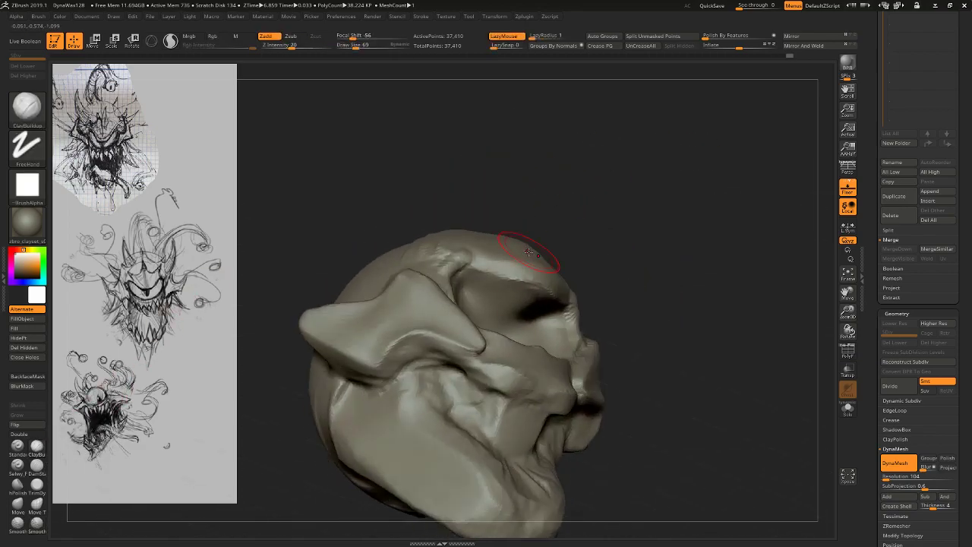
{"action": "left_click_drag", "start_coordinate": [530, 253], "coordinate": [476, 260]}
{"action": "right_click_drag", "start_coordinate": [476, 259], "coordinate": [515, 263]}
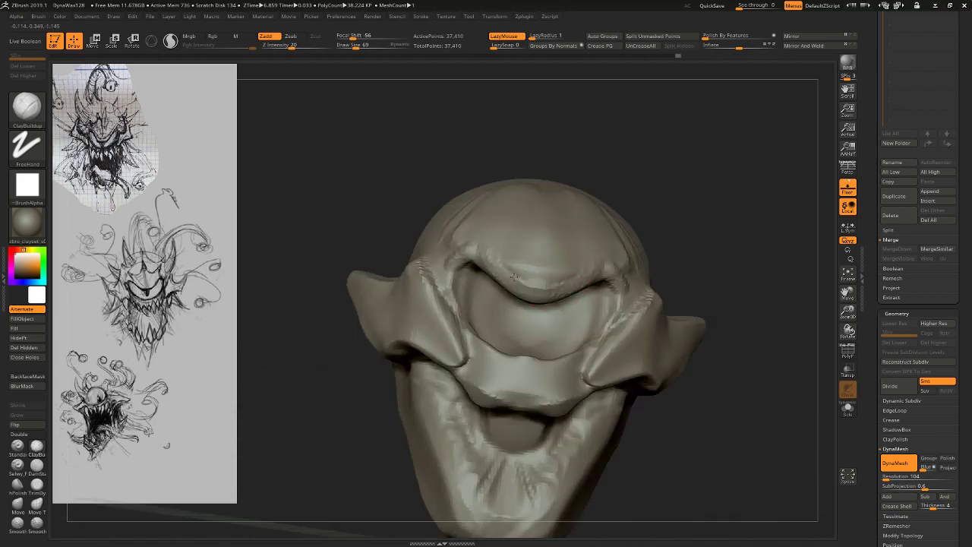
{"action": "left_click_drag", "start_coordinate": [515, 263], "coordinate": [532, 266], "text": "shift"}
Hide the floor grid and adjust the shape of the brow and cheeks with the Move brush.
{"action": "right_click_drag", "start_coordinate": [749, 245], "coordinate": [662, 210], "text": "ctrl"}
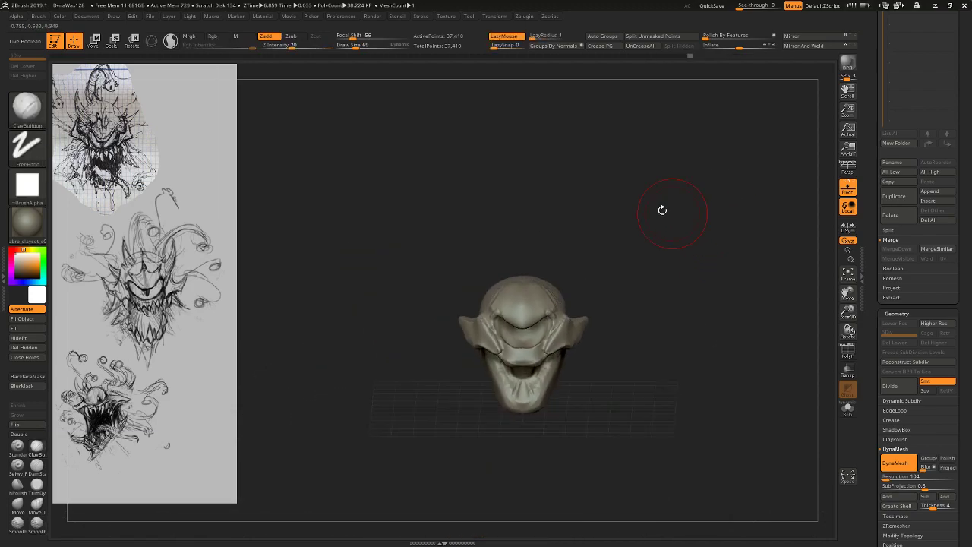
{"action": "left_click", "coordinate": [23, 524]}
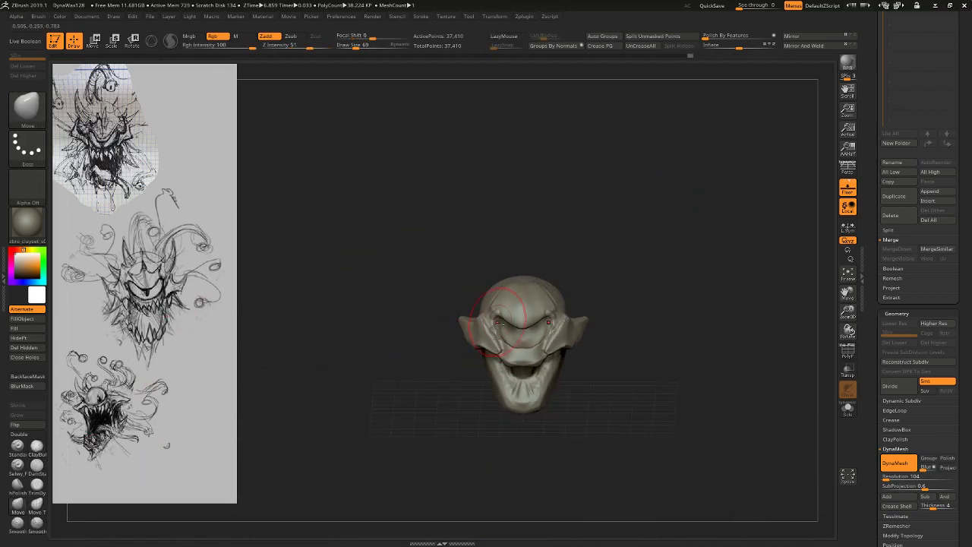
{"action": "left_click", "coordinate": [852, 195]}
{"action": "right_click_drag", "start_coordinate": [751, 271], "coordinate": [771, 310], "text": "ctrl"}
{"action": "key", "text": "s"}
{"action": "left_click_drag", "start_coordinate": [488, 309], "coordinate": [494, 314]}
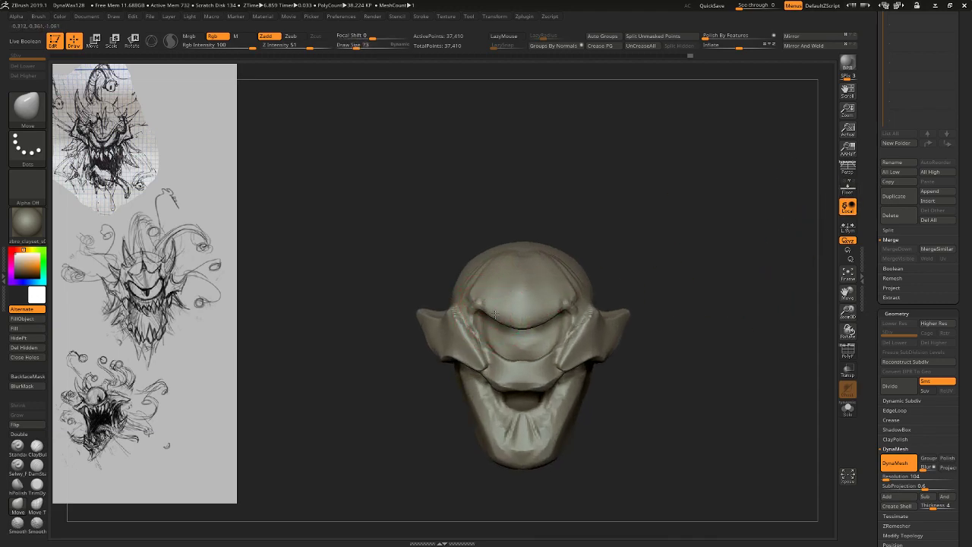
{"action": "left_click_drag", "start_coordinate": [686, 250], "coordinate": [442, 337]}
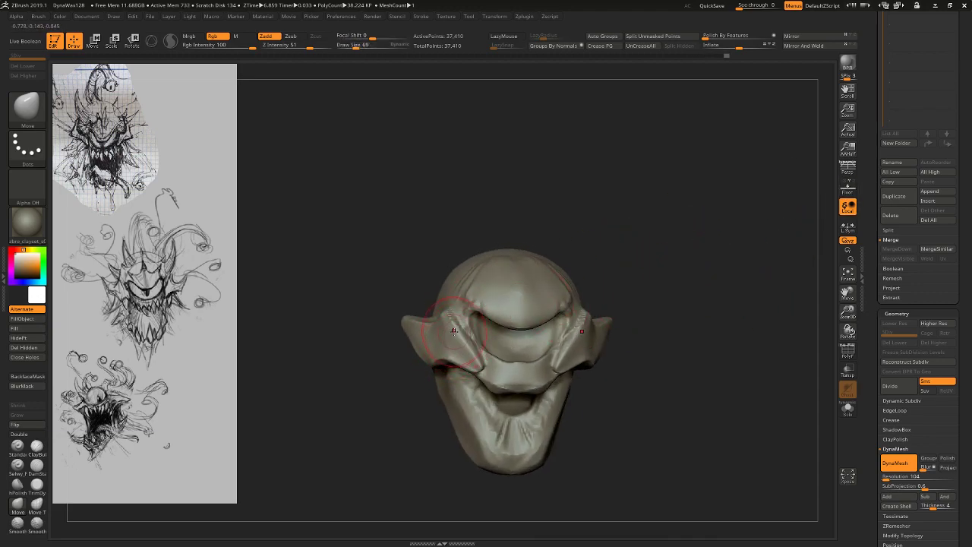
{"action": "left_click_drag", "start_coordinate": [416, 431], "coordinate": [68, 517]}
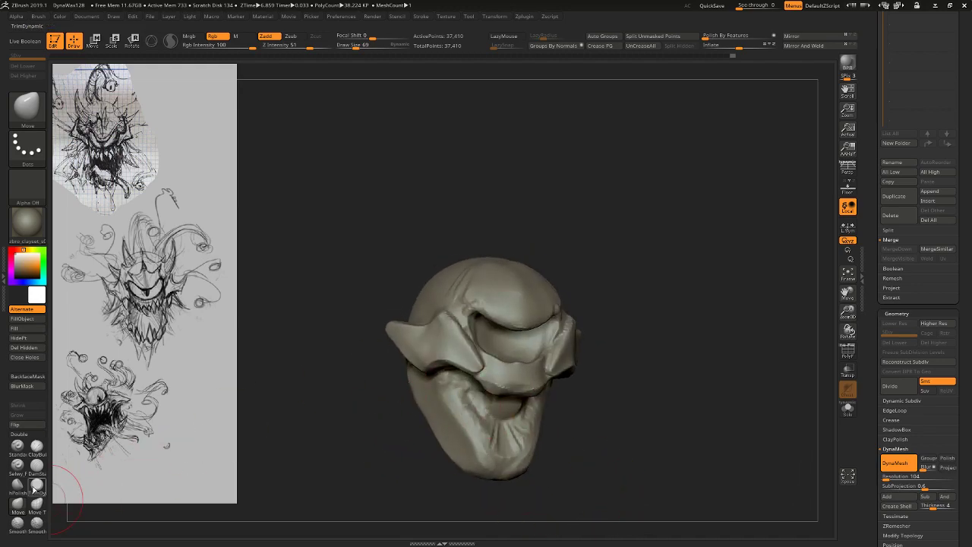
{"action": "left_click", "coordinate": [36, 446]}
{"action": "left_click_drag", "start_coordinate": [659, 365], "coordinate": [637, 338]}
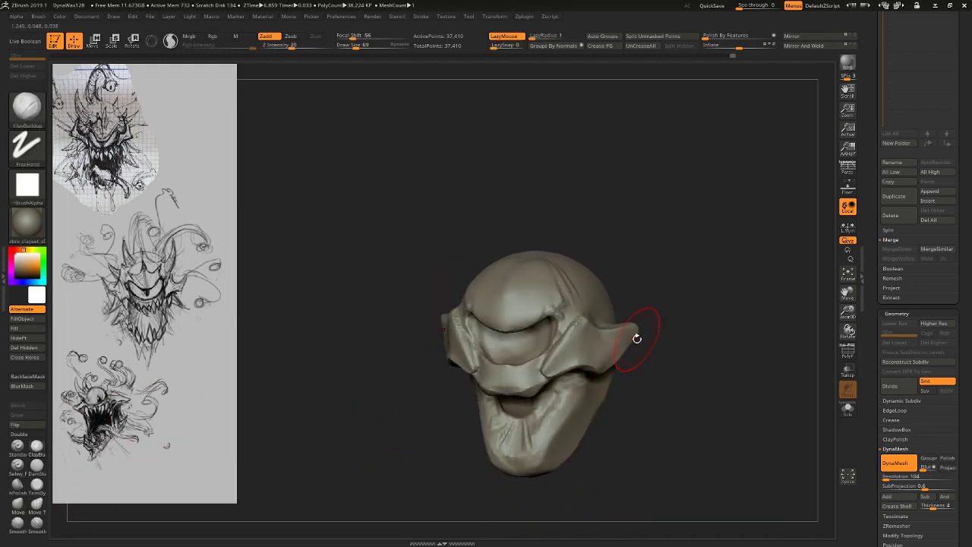
{"action": "left_click_drag", "start_coordinate": [678, 245], "coordinate": [707, 234]}
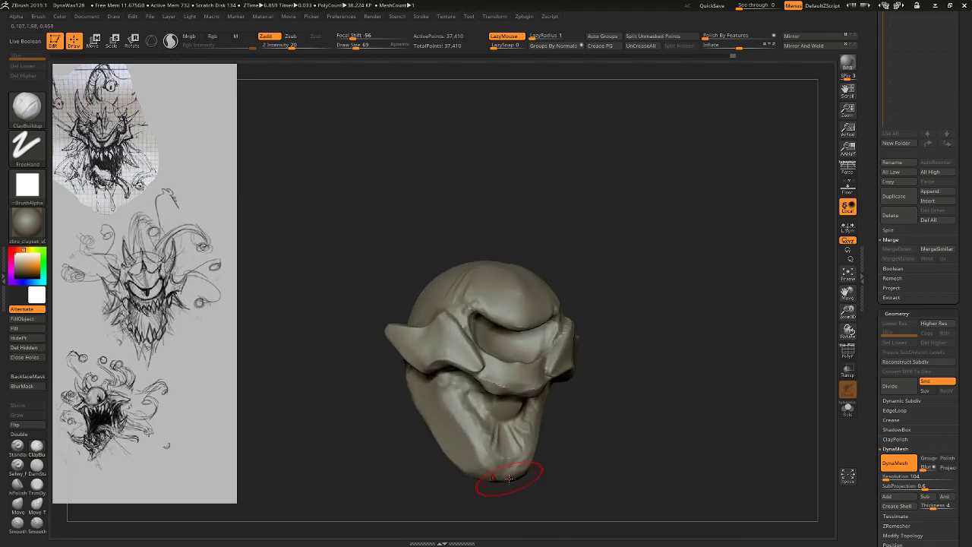
{"action": "left_click_drag", "start_coordinate": [703, 295], "coordinate": [680, 303]}
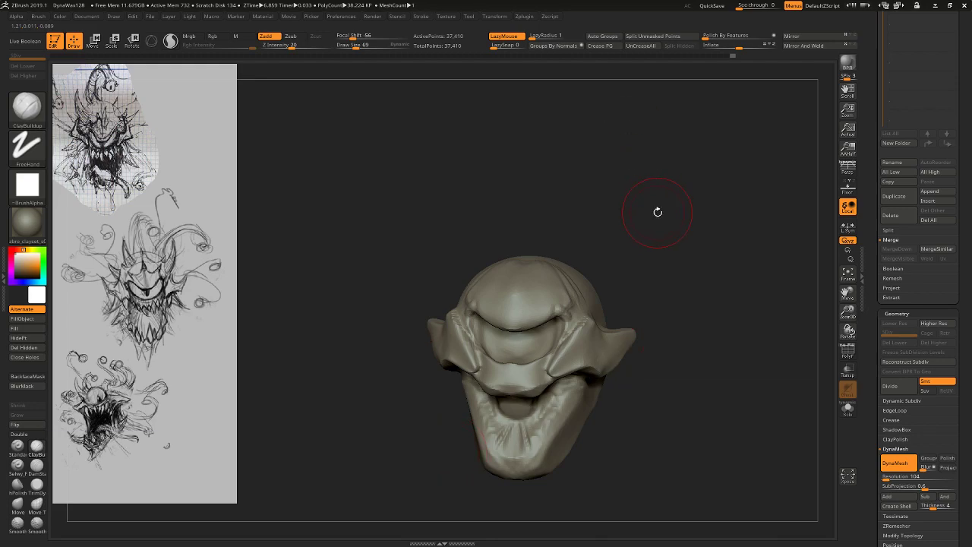
{"action": "left_click_drag", "start_coordinate": [658, 212], "coordinate": [713, 249], "text": "alt"}
Raise a vertical ridge up the middle of the brow and forehead with inverted DamStandard at draw size 140.
{"action": "left_click", "coordinate": [36, 466]}
{"action": "mouse_move", "coordinate": [645, 173]}
{"action": "left_mouse_down"}
{"action": "mouse_move", "coordinate": [621, 157]}
{"action": "mouse_move", "coordinate": [609, 199]}
{"action": "left_mouse_up"}
{"action": "key", "text": "bracketright"}
{"action": "left_click_drag", "start_coordinate": [518, 313], "coordinate": [509, 197], "text": "alt"}
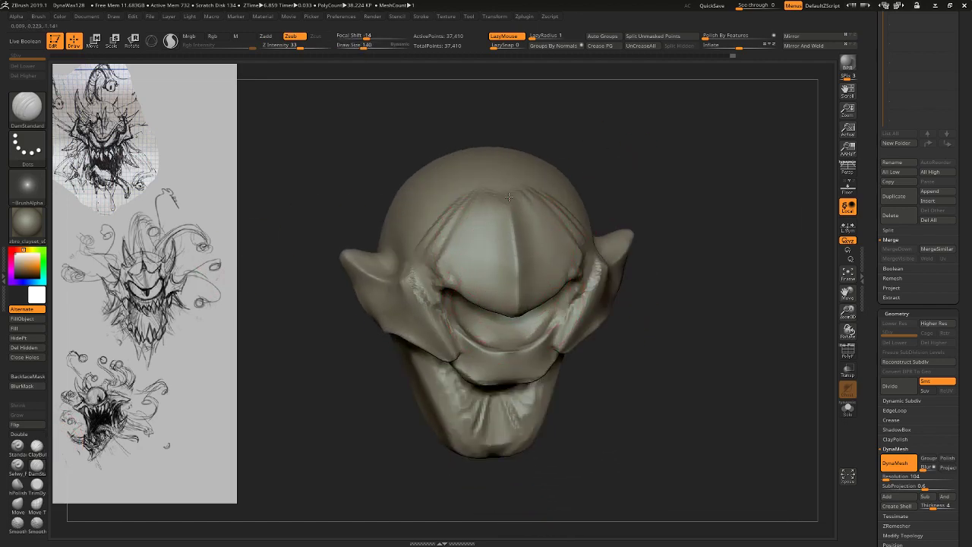
{"action": "left_click_drag", "start_coordinate": [644, 196], "coordinate": [612, 190]}
Raise diagonal ridges from the brow back across the sides of the skull with inverted DamStandard at draw size 119.
{"action": "key", "text": "bracketleft"}
{"action": "left_click_drag", "start_coordinate": [534, 305], "coordinate": [568, 242], "text": "alt"}
{"action": "mouse_move", "coordinate": [681, 193]}
{"action": "left_mouse_down", "text": "alt"}
{"action": "mouse_move", "coordinate": [703, 166]}
{"action": "mouse_move", "coordinate": [647, 228]}
{"action": "left_mouse_up", "text": "alt"}
{"action": "left_click_drag", "start_coordinate": [508, 293], "coordinate": [536, 263], "text": "alt"}
{"action": "left_click_drag", "start_coordinate": [685, 258], "coordinate": [716, 264]}
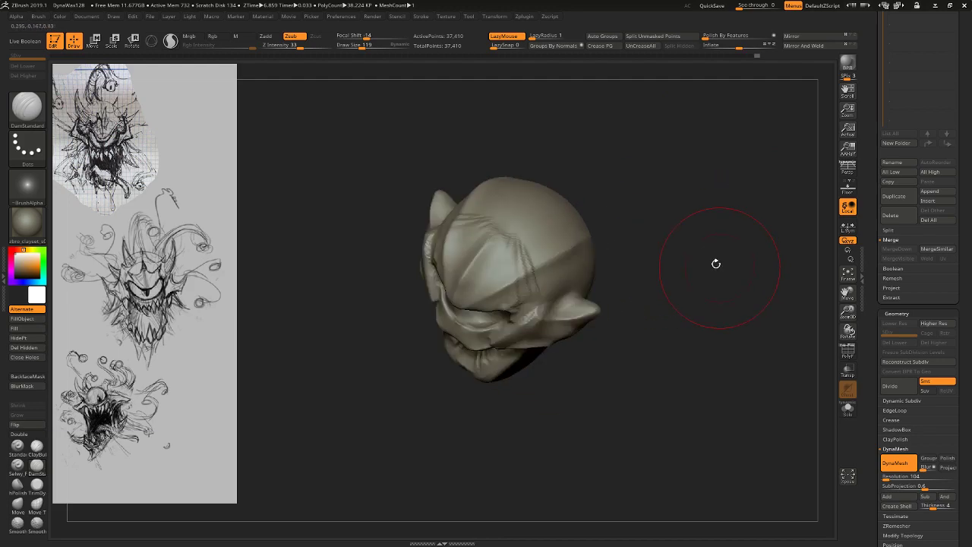
Reshape the lower jaw in profile with the Move brush at draw size 86, pushing the jaw's back and underside inward.
{"action": "left_click_drag", "start_coordinate": [471, 259], "coordinate": [518, 210]}
{"action": "mouse_move", "coordinate": [645, 216]}
{"action": "left_mouse_down"}
{"action": "mouse_move", "coordinate": [673, 156]}
{"action": "mouse_move", "coordinate": [709, 230]}
{"action": "mouse_move", "coordinate": [604, 233]}
{"action": "left_mouse_up"}
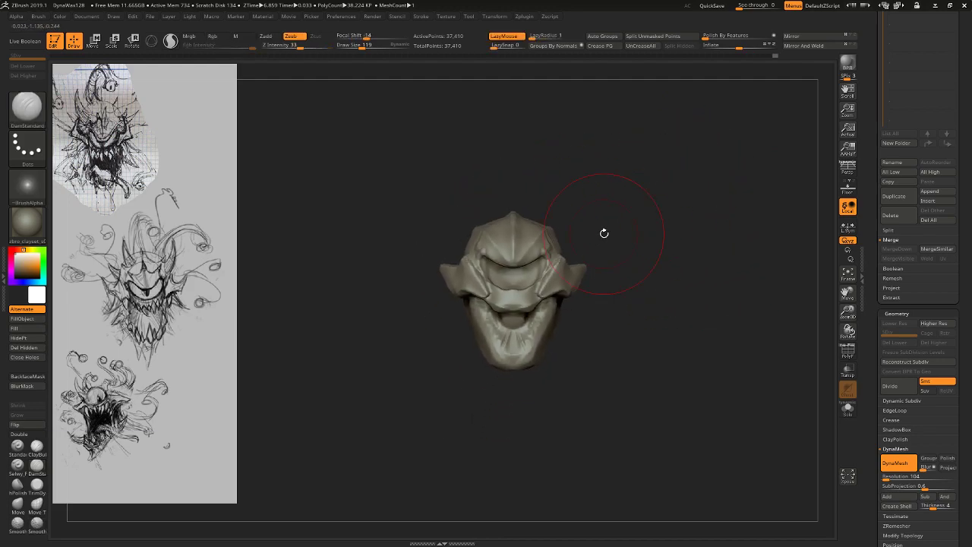
{"action": "left_click", "coordinate": [18, 502]}
{"action": "mouse_move", "coordinate": [673, 261]}
{"action": "left_mouse_down"}
{"action": "mouse_move", "coordinate": [685, 235]}
{"action": "mouse_move", "coordinate": [682, 268]}
{"action": "mouse_move", "coordinate": [384, 288]}
{"action": "mouse_move", "coordinate": [423, 296]}
{"action": "mouse_move", "coordinate": [428, 322]}
{"action": "mouse_move", "coordinate": [402, 295]}
{"action": "mouse_move", "coordinate": [359, 313]}
{"action": "mouse_move", "coordinate": [677, 293]}
{"action": "mouse_move", "coordinate": [701, 363]}
{"action": "mouse_move", "coordinate": [705, 333]}
{"action": "mouse_move", "coordinate": [745, 265]}
{"action": "left_mouse_up"}
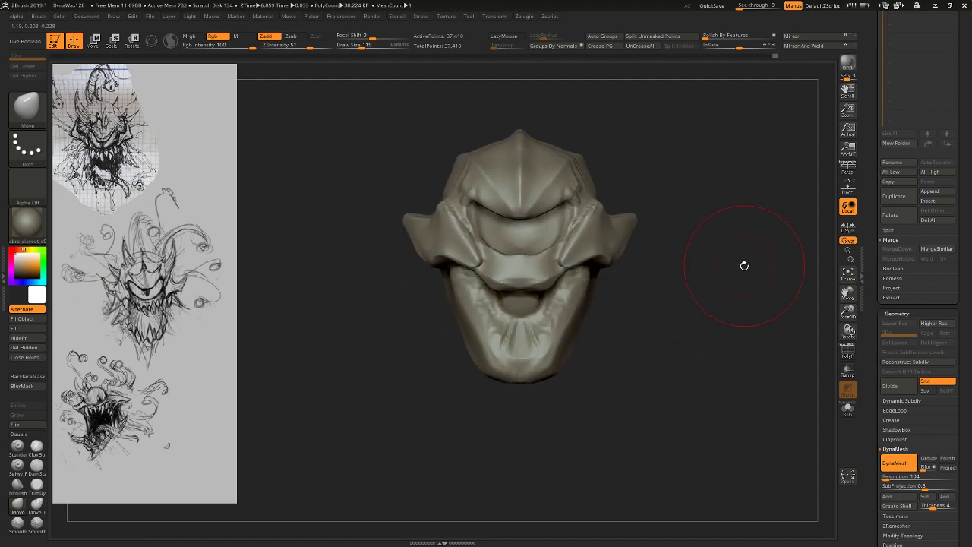
{"action": "left_click", "coordinate": [18, 505]}
{"action": "mouse_move", "coordinate": [360, 347]}
{"action": "left_mouse_down"}
{"action": "mouse_move", "coordinate": [514, 306]}
{"action": "mouse_move", "coordinate": [515, 286]}
{"action": "left_mouse_up"}
{"action": "key", "text": "s"}
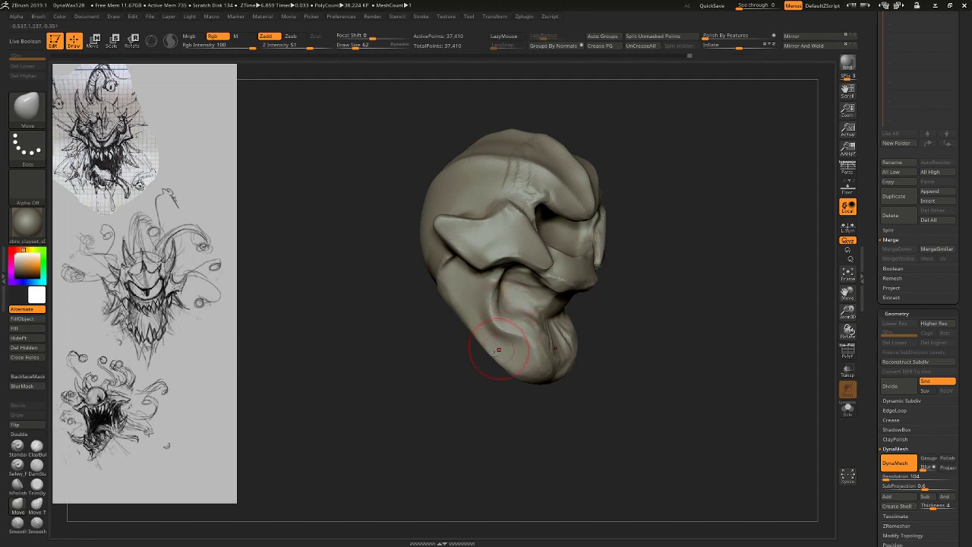
{"action": "key", "text": "s"}
{"action": "left_click_drag", "start_coordinate": [497, 347], "coordinate": [479, 302]}
{"action": "mouse_move", "coordinate": [465, 297]}
{"action": "left_mouse_down"}
{"action": "mouse_move", "coordinate": [451, 277]}
{"action": "mouse_move", "coordinate": [469, 304]}
{"action": "left_mouse_up"}
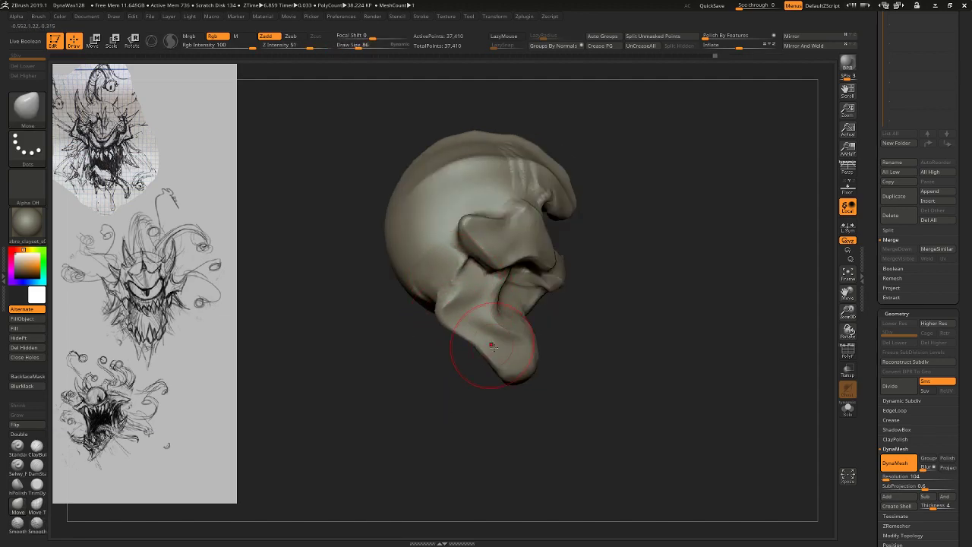
Refine the chin and draw the middle of the upper lip into a point with the Move brush at smaller draw sizes.
{"action": "left_click_drag", "start_coordinate": [516, 376], "coordinate": [516, 373]}
{"action": "key", "text": "s"}
{"action": "left_click_drag", "start_coordinate": [532, 351], "coordinate": [530, 351]}
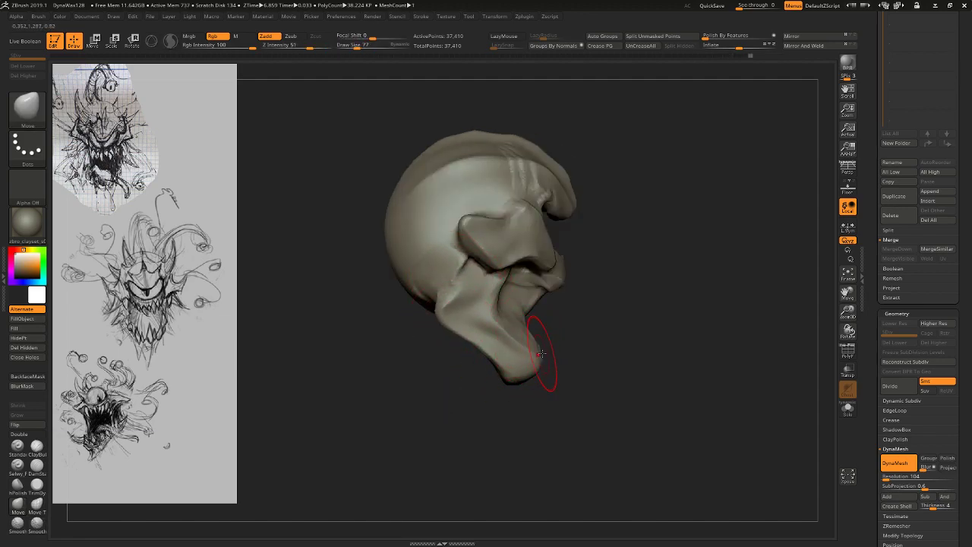
{"action": "left_click_drag", "start_coordinate": [604, 348], "coordinate": [575, 363]}
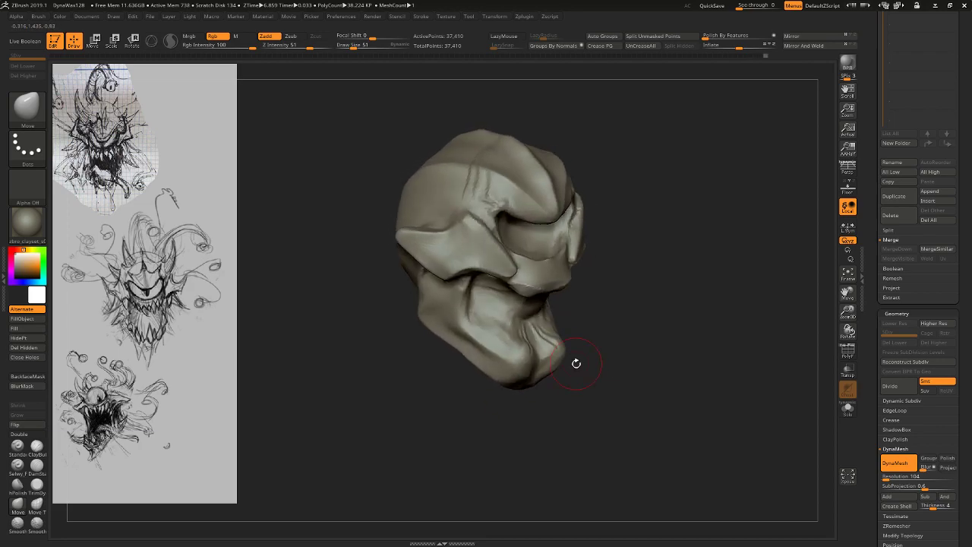
{"action": "mouse_move", "coordinate": [556, 394]}
{"action": "left_mouse_down", "text": "shift"}
{"action": "mouse_move", "coordinate": [525, 388]}
{"action": "mouse_move", "coordinate": [513, 361]}
{"action": "mouse_move", "coordinate": [486, 351]}
{"action": "mouse_move", "coordinate": [601, 321]}
{"action": "left_mouse_up", "text": "shift"}
{"action": "mouse_move", "coordinate": [601, 320]}
{"action": "right_mouse_down"}
{"action": "mouse_move", "coordinate": [543, 301]}
{"action": "mouse_move", "coordinate": [550, 287]}
{"action": "mouse_move", "coordinate": [646, 299]}
{"action": "right_mouse_up"}
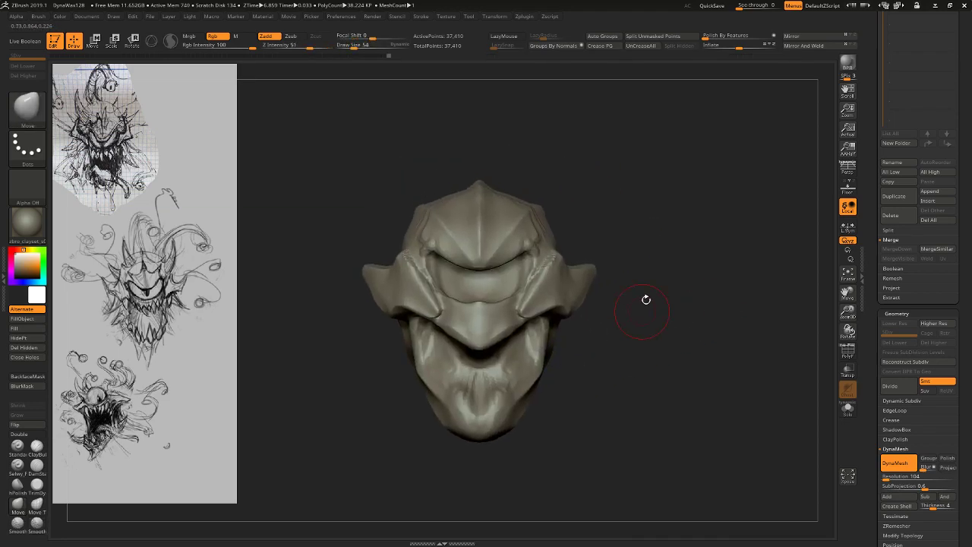
Rename the head's subtool as Tyrant Eye and save the file.
{"action": "left_click", "coordinate": [971, 68]}
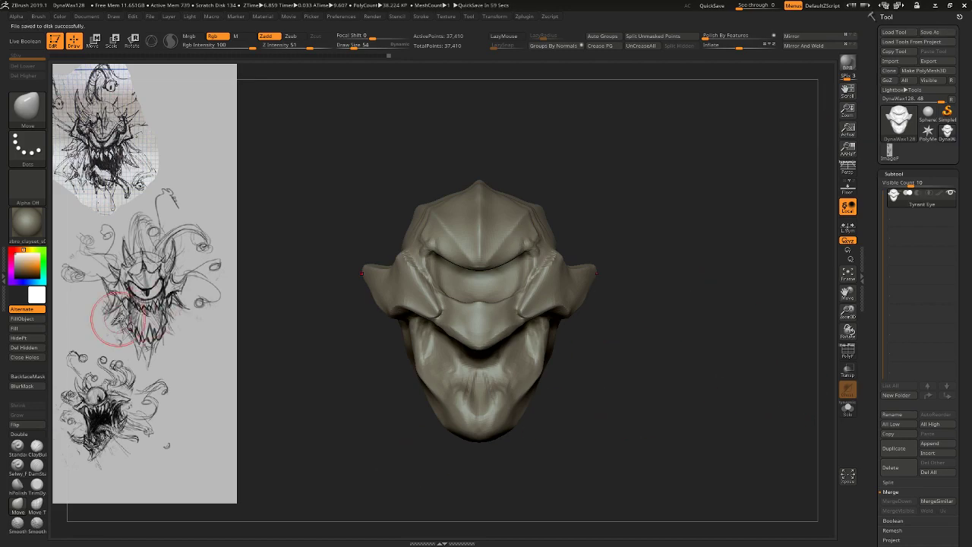
Build up the face just below the eye socket with ClayBuildup at draw size 48 and smooth the strokes.
{"action": "left_click", "coordinate": [36, 448]}
{"action": "mouse_move", "coordinate": [688, 292]}
{"action": "left_mouse_down", "text": "alt"}
{"action": "mouse_move", "coordinate": [701, 266]}
{"action": "mouse_move", "coordinate": [691, 232]}
{"action": "left_mouse_up", "text": "alt"}
{"action": "key", "text": "s"}
{"action": "left_click_drag", "start_coordinate": [476, 307], "coordinate": [490, 316]}
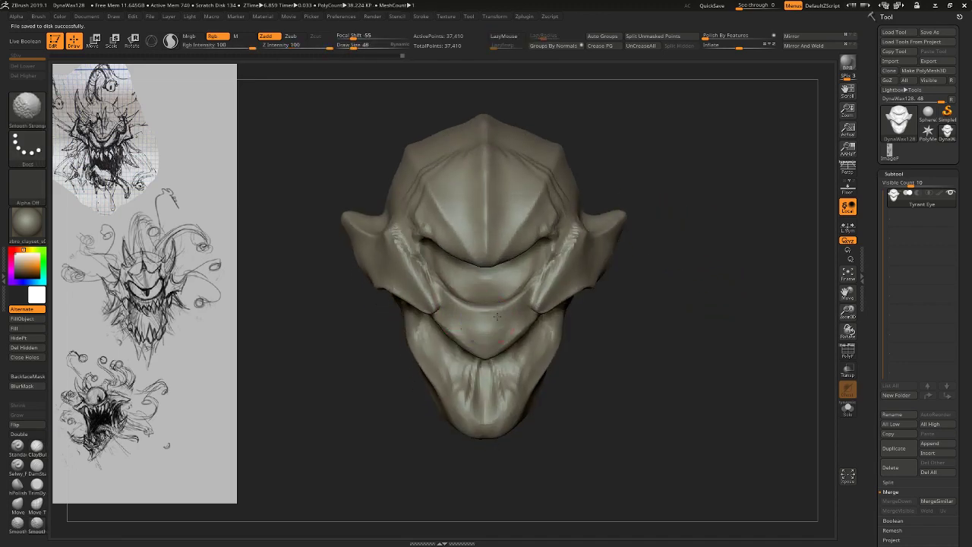
{"action": "left_click_drag", "start_coordinate": [705, 338], "coordinate": [699, 260]}
Insert a sphere over the eye socket as an eyeball using the IMM Primitives brush.
{"action": "left_click", "coordinate": [26, 106]}
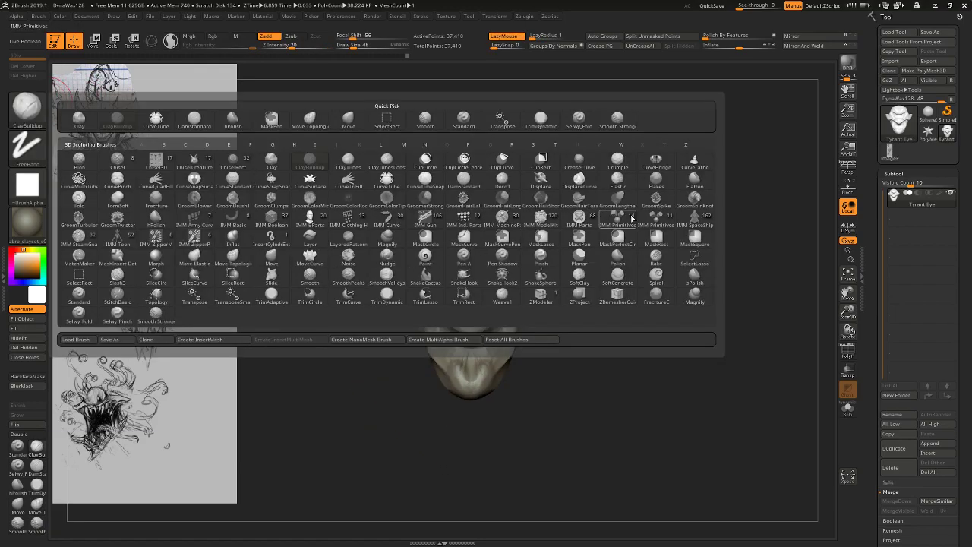
{"action": "left_click", "coordinate": [632, 218]}
{"action": "left_click", "coordinate": [64, 107]}
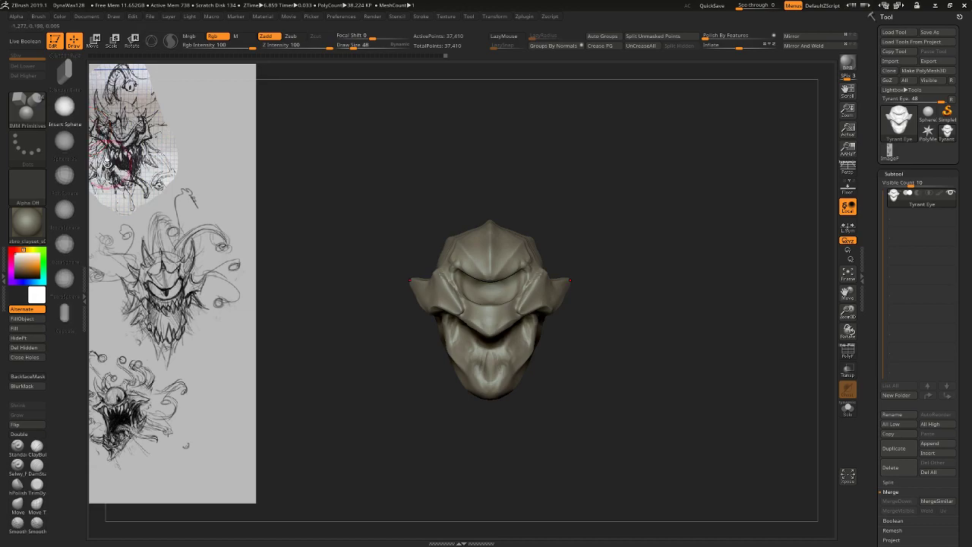
{"action": "key", "text": "bracketright"}
{"action": "left_click_drag", "start_coordinate": [490, 291], "coordinate": [519, 303]}
Move the eyeball sphere back into the socket along the depth axis with Transpose, and invert the mask to free the head.
{"action": "key", "text": "w"}
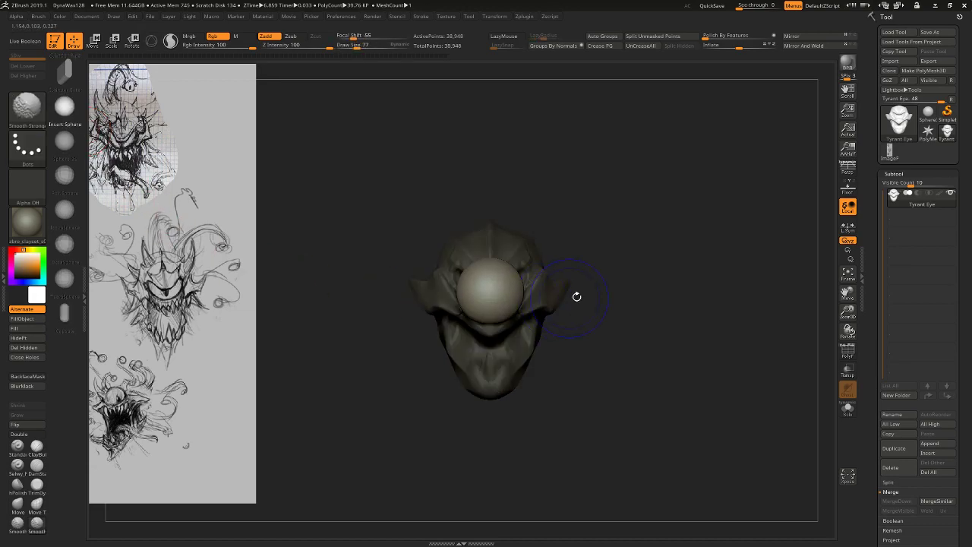
{"action": "left_click_drag", "start_coordinate": [577, 297], "coordinate": [681, 284]}
{"action": "left_click_drag", "start_coordinate": [538, 271], "coordinate": [632, 271]}
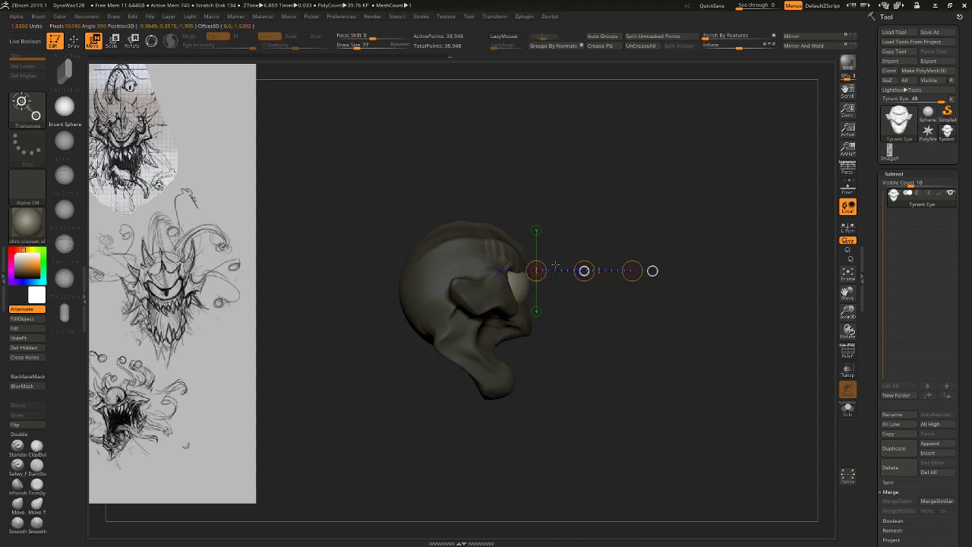
{"action": "mouse_move", "coordinate": [612, 324]}
{"action": "left_mouse_down"}
{"action": "mouse_move", "coordinate": [588, 328]}
{"action": "mouse_move", "coordinate": [617, 331]}
{"action": "left_mouse_up"}
{"action": "left_click_drag", "start_coordinate": [617, 331], "coordinate": [621, 351], "text": "alt"}
{"action": "left_click_drag", "start_coordinate": [635, 264], "coordinate": [650, 264]}
{"action": "left_click", "coordinate": [662, 339], "text": "ctrl"}
Fit the brow and socket around the masked eyeball with the Move brush at large draw sizes, down to 169.
{"action": "left_click", "coordinate": [21, 502]}
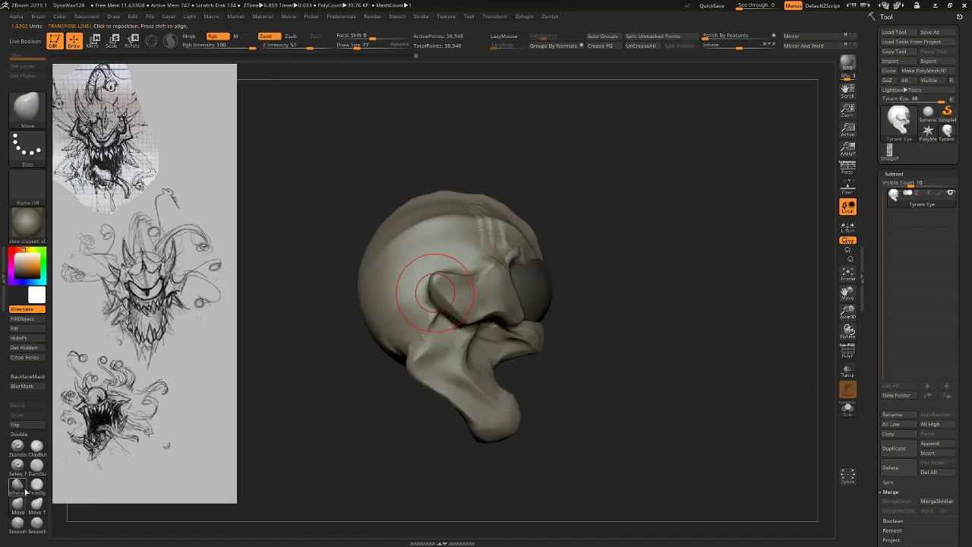
{"action": "left_click_drag", "start_coordinate": [638, 304], "coordinate": [556, 301]}
{"action": "left_click_drag", "start_coordinate": [553, 249], "coordinate": [561, 260]}
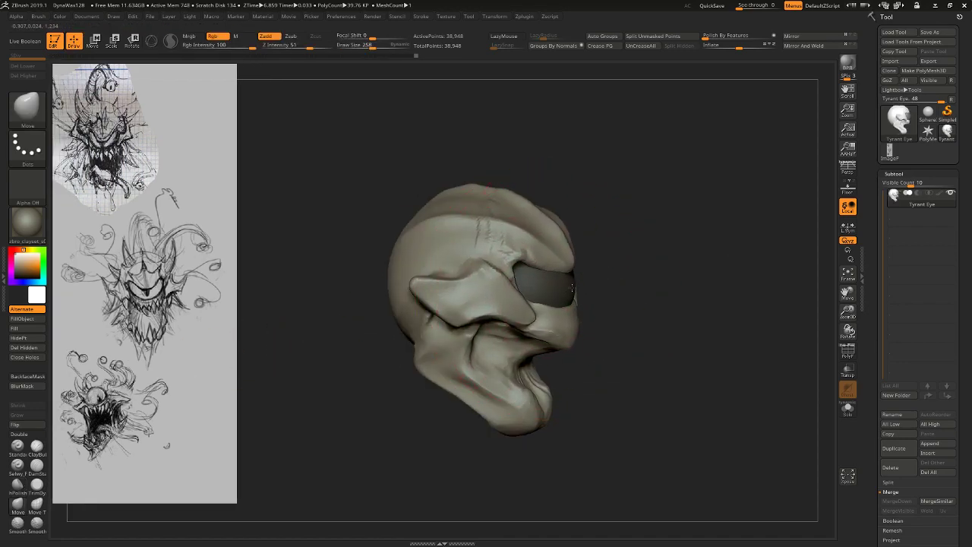
{"action": "left_click_drag", "start_coordinate": [604, 291], "coordinate": [625, 276]}
{"action": "key", "text": "s"}
{"action": "mouse_move", "coordinate": [567, 290]}
{"action": "left_mouse_down"}
{"action": "mouse_move", "coordinate": [615, 260]}
{"action": "mouse_move", "coordinate": [668, 257]}
{"action": "left_mouse_up"}
{"action": "key", "text": "["}
{"action": "key", "text": "["}
{"action": "key", "text": "s"}
{"action": "left_click_drag", "start_coordinate": [519, 271], "coordinate": [530, 264]}
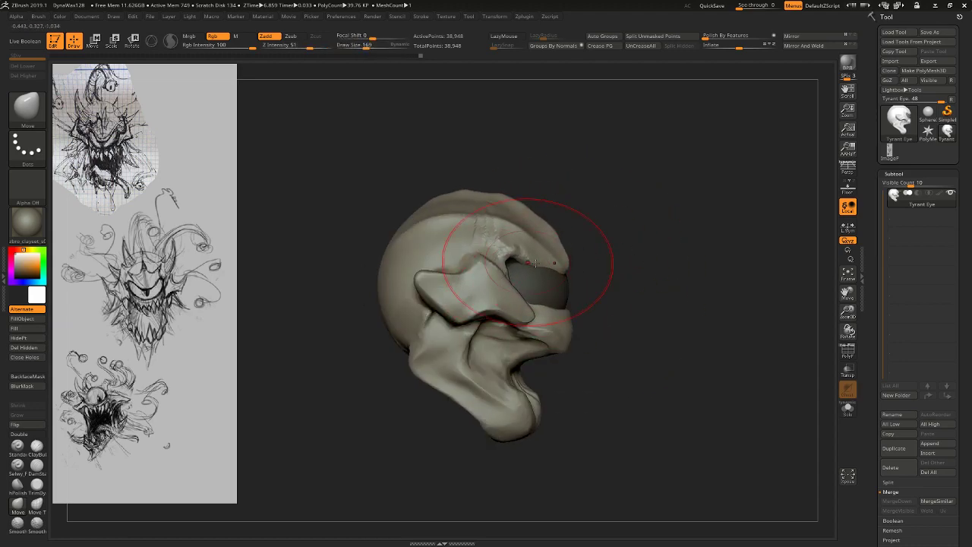
Adjust the brow edge and the corners of the eye opening with the Move brush at smaller draw sizes.
{"action": "mouse_move", "coordinate": [645, 266]}
{"action": "left_mouse_down", "text": "shift"}
{"action": "mouse_move", "coordinate": [567, 278]}
{"action": "mouse_move", "coordinate": [561, 265]}
{"action": "left_mouse_up", "text": "shift"}
{"action": "key", "text": "s"}
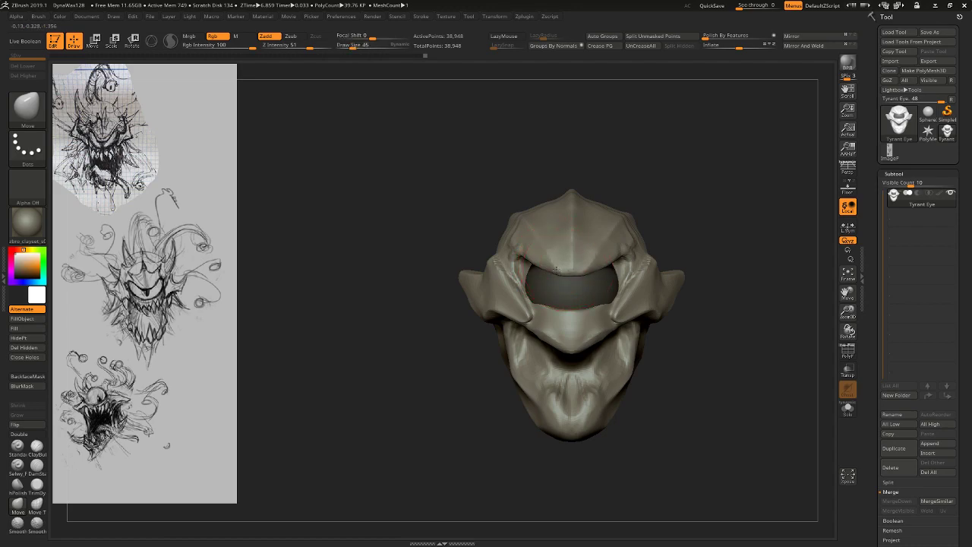
{"action": "left_click_drag", "start_coordinate": [655, 234], "coordinate": [645, 257]}
{"action": "key", "text": "s"}
{"action": "left_click_drag", "start_coordinate": [569, 262], "coordinate": [575, 263]}
{"action": "left_click_drag", "start_coordinate": [544, 249], "coordinate": [543, 253]}
{"action": "left_click_drag", "start_coordinate": [733, 287], "coordinate": [767, 290]}
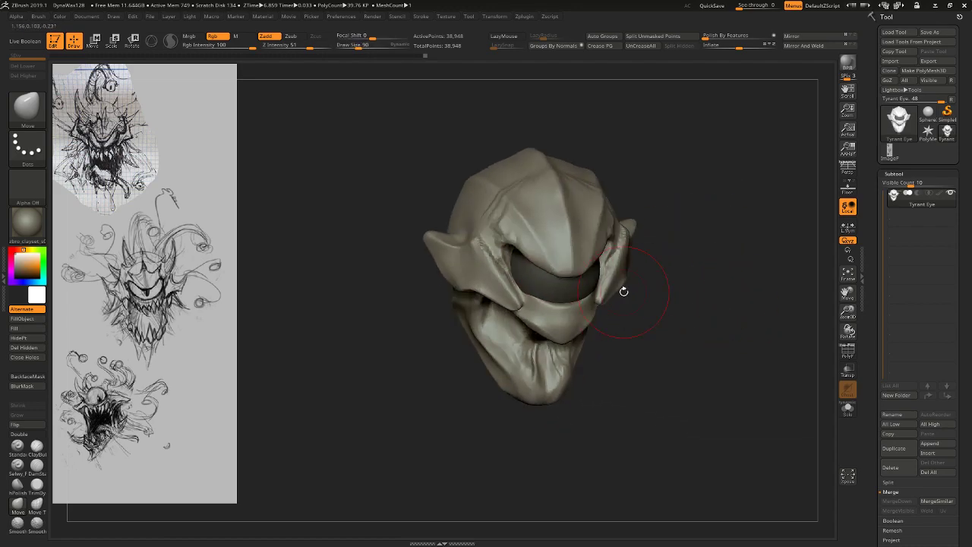
{"action": "key", "text": "s"}
{"action": "left_click_drag", "start_coordinate": [537, 295], "coordinate": [531, 294]}
{"action": "left_click_drag", "start_coordinate": [727, 360], "coordinate": [737, 353], "text": "shift"}
Invert the mask, scale and reposition the eyeball inside the socket with Transpose, and clear the mask.
{"action": "left_click", "coordinate": [740, 351], "text": "ctrl"}
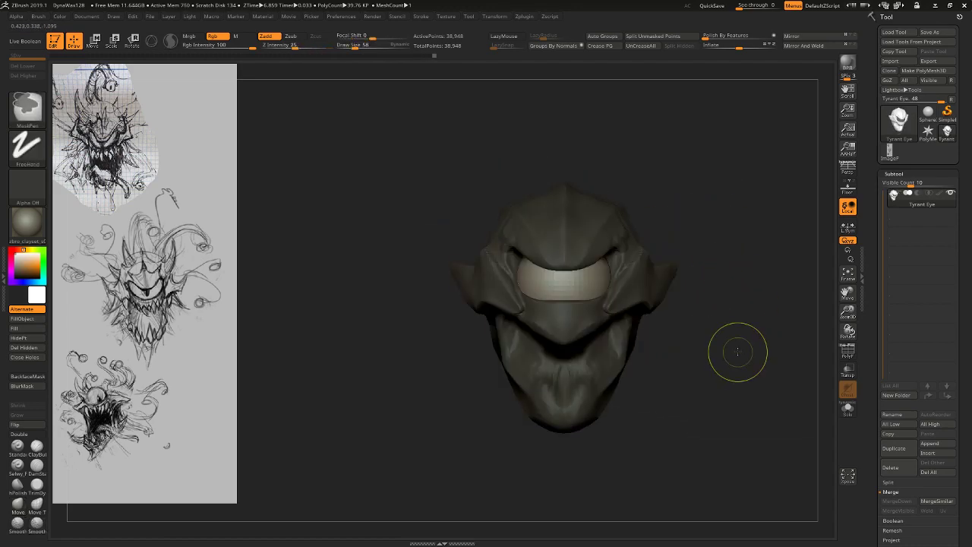
{"action": "left_click", "coordinate": [113, 45]}
{"action": "left_click", "coordinate": [578, 285]}
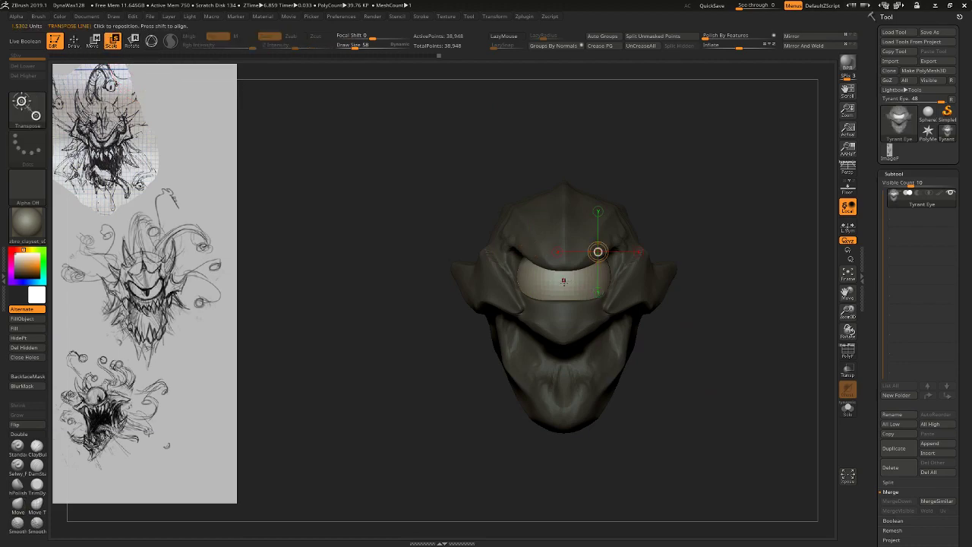
{"action": "mouse_move", "coordinate": [563, 282]}
{"action": "left_mouse_down"}
{"action": "mouse_move", "coordinate": [683, 280]}
{"action": "mouse_move", "coordinate": [664, 241]}
{"action": "mouse_move", "coordinate": [654, 299]}
{"action": "left_mouse_up"}
{"action": "key", "text": "w"}
{"action": "left_click_drag", "start_coordinate": [640, 266], "coordinate": [647, 263]}
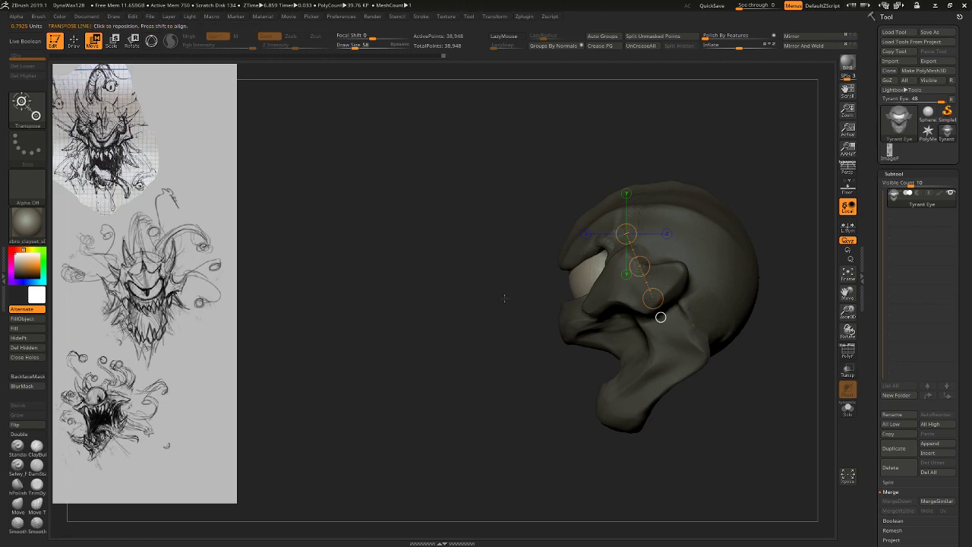
{"action": "left_click_drag", "start_coordinate": [504, 298], "coordinate": [562, 300], "text": "shift"}
{"action": "left_click_drag", "start_coordinate": [751, 302], "coordinate": [764, 264], "text": "ctrl"}
Build up a bumpy gum ridge along the upper lip's edge with ClayBuildup at draw size 39.
{"action": "key", "text": "q"}
{"action": "left_click_drag", "start_coordinate": [642, 372], "coordinate": [695, 338]}
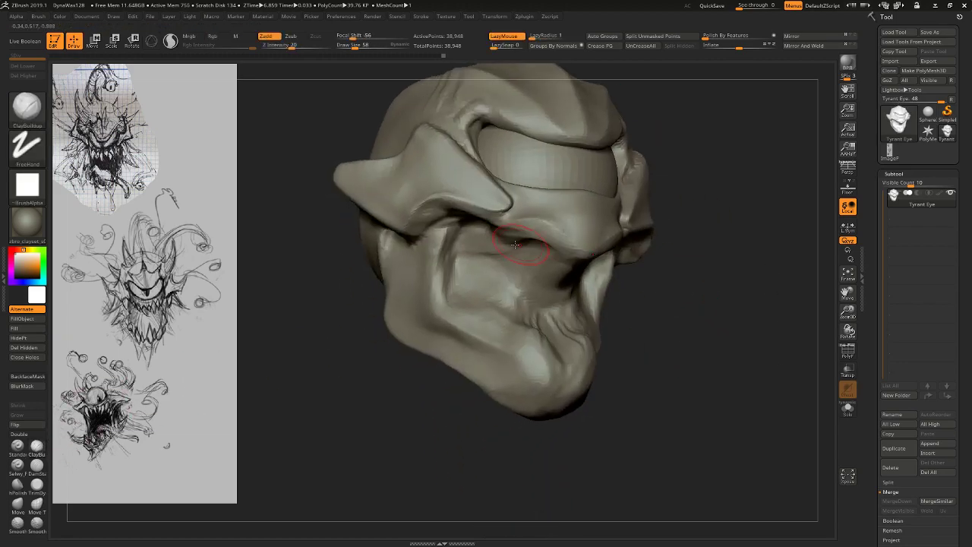
{"action": "left_click_drag", "start_coordinate": [544, 243], "coordinate": [564, 243]}
{"action": "key", "text": "s"}
{"action": "left_click", "coordinate": [513, 233]}
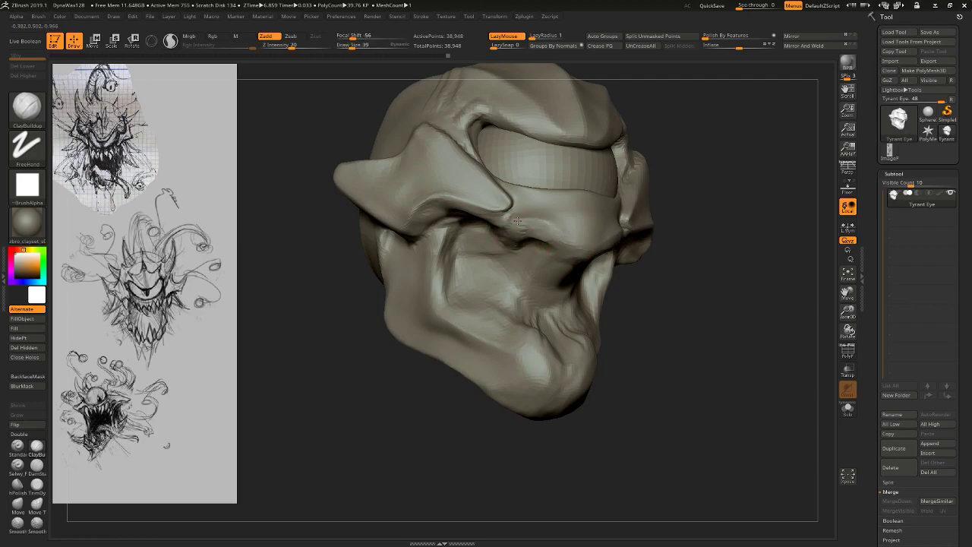
{"action": "mouse_move", "coordinate": [745, 286]}
{"action": "left_mouse_down", "text": "shift"}
{"action": "mouse_move", "coordinate": [775, 361]}
{"action": "mouse_move", "coordinate": [644, 238]}
{"action": "left_mouse_up", "text": "shift"}
{"action": "left_click", "coordinate": [36, 465]}
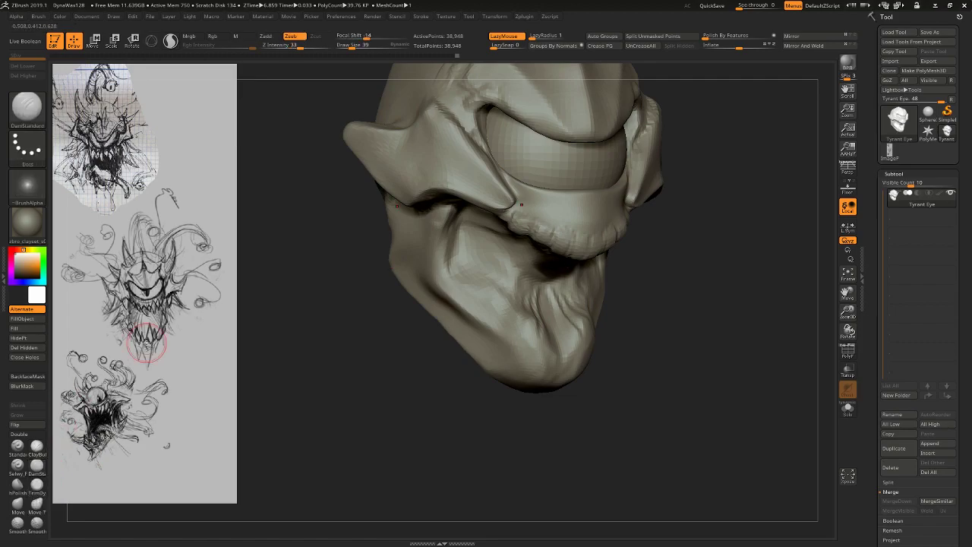
{"action": "left_click_drag", "start_coordinate": [709, 306], "coordinate": [685, 351]}
Mask the head around the eyeball and give the head and eyeball separate polygroups with the polyframe shown.
{"action": "key", "text": "w"}
{"action": "left_click", "coordinate": [539, 219], "text": "ctrl"}
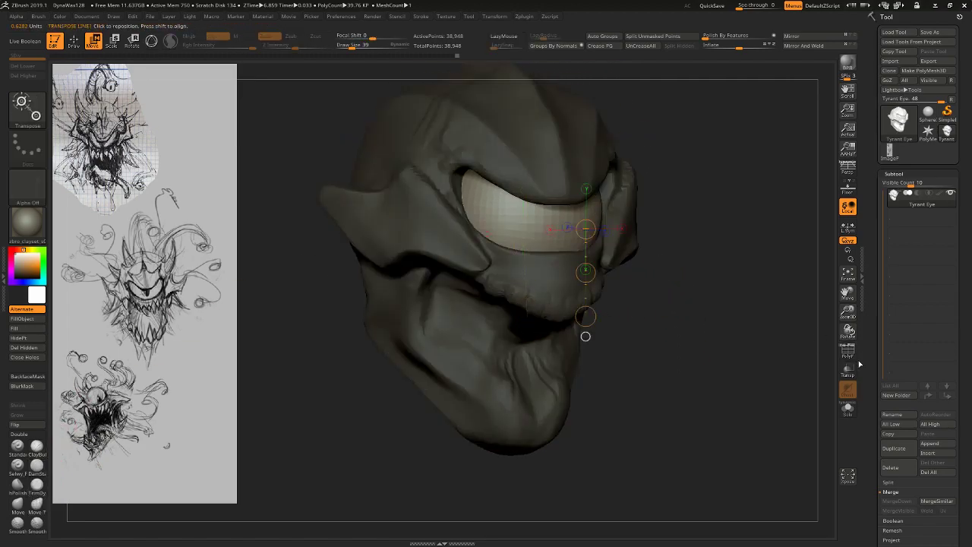
{"action": "left_click", "coordinate": [845, 352]}
{"action": "left_click_drag", "start_coordinate": [687, 300], "coordinate": [725, 353], "text": "alt"}
{"action": "left_click", "coordinate": [844, 347]}
{"action": "left_click", "coordinate": [804, 355], "text": "ctrl"}
{"action": "key", "text": "ctrl+w"}
{"action": "left_click_drag", "start_coordinate": [799, 390], "coordinate": [740, 392]}
Turn on Groups for DynaMesh and set the DynaMesh resolution to 184.
{"action": "left_click_drag", "start_coordinate": [965, 410], "coordinate": [967, 312]}
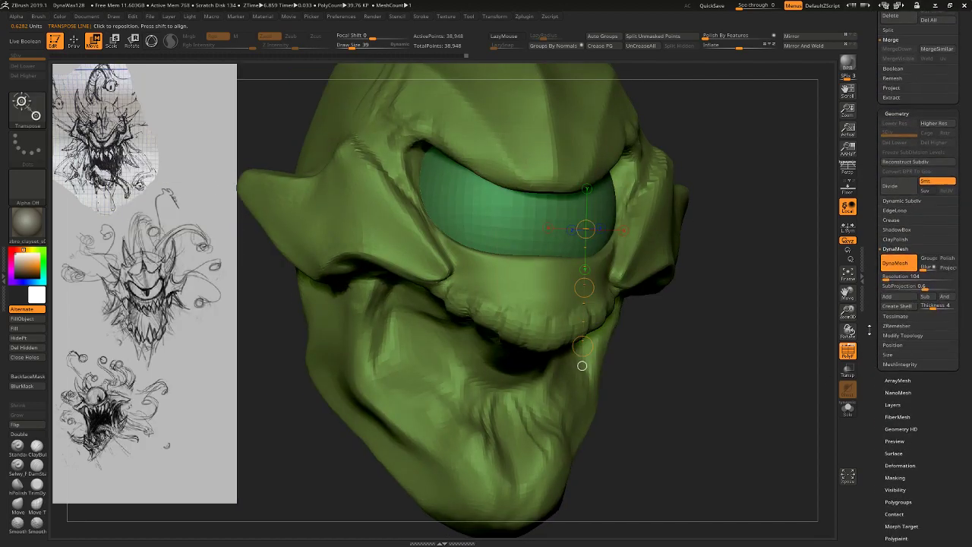
{"action": "left_click_drag", "start_coordinate": [782, 323], "coordinate": [807, 335], "text": "ctrl"}
{"action": "left_click", "coordinate": [917, 277]}
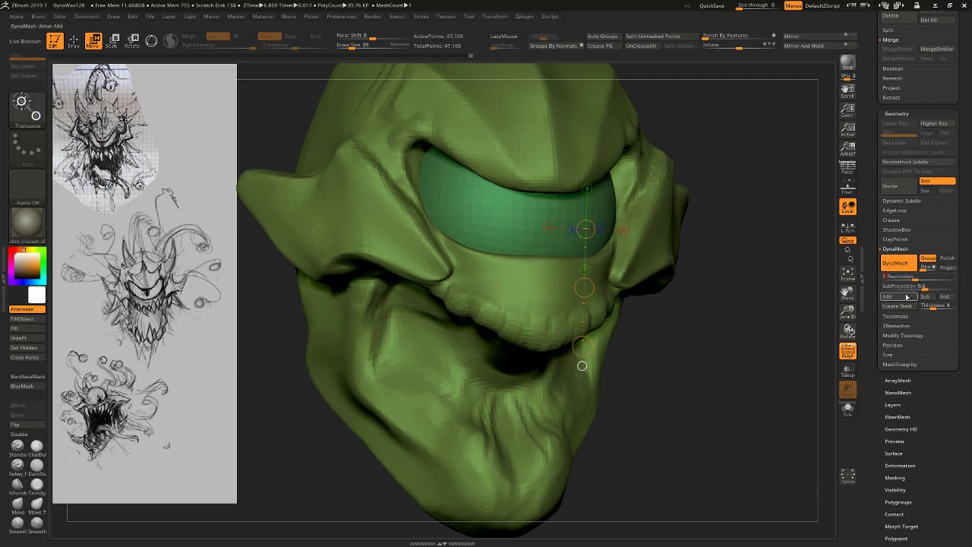
{"action": "type", "text": "184"}
{"action": "key", "text": "Return"}
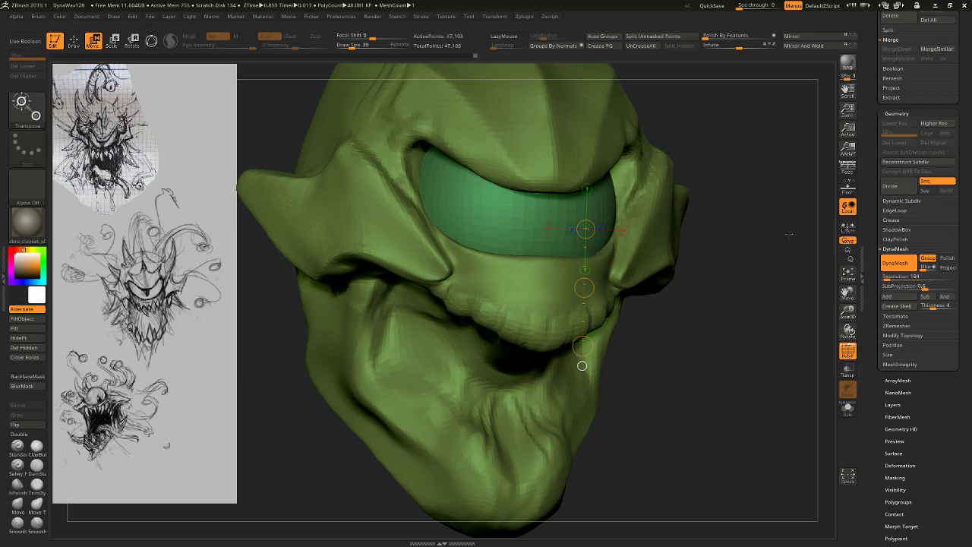
Remesh the head and eyeball with DynaMesh at resolution 184, checking the wireframe and hiding it again.
{"action": "left_click", "coordinate": [846, 353]}
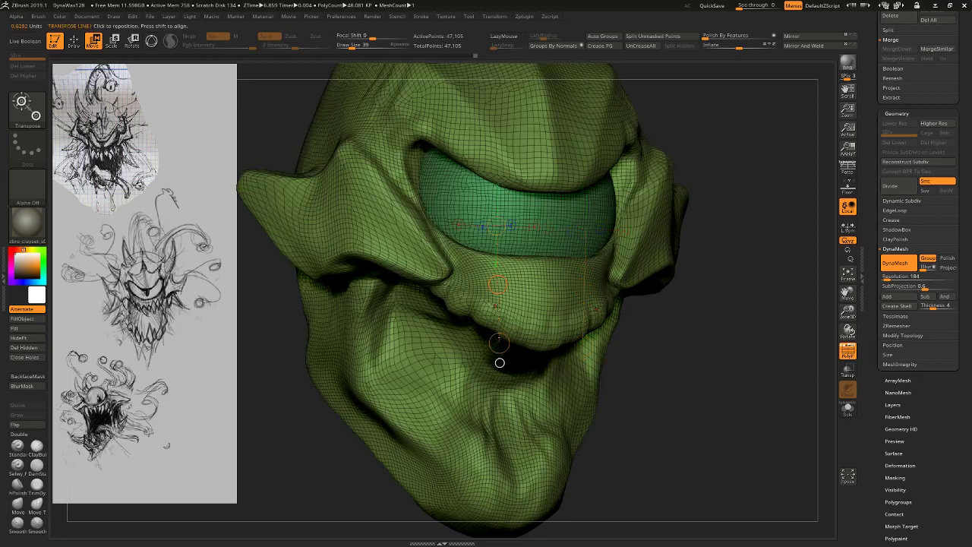
{"action": "left_click", "coordinate": [60, 48]}
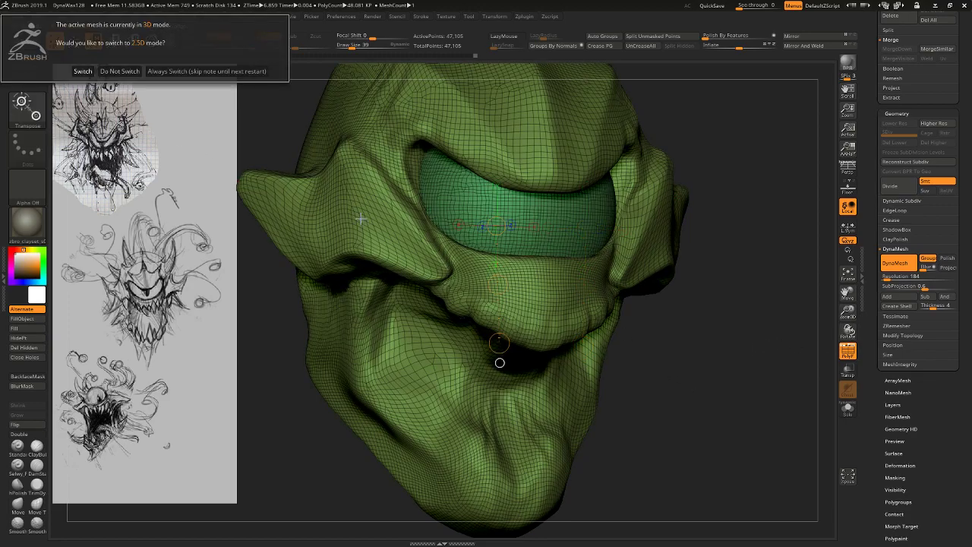
{"action": "key", "text": "Escape"}
{"action": "key", "text": "q"}
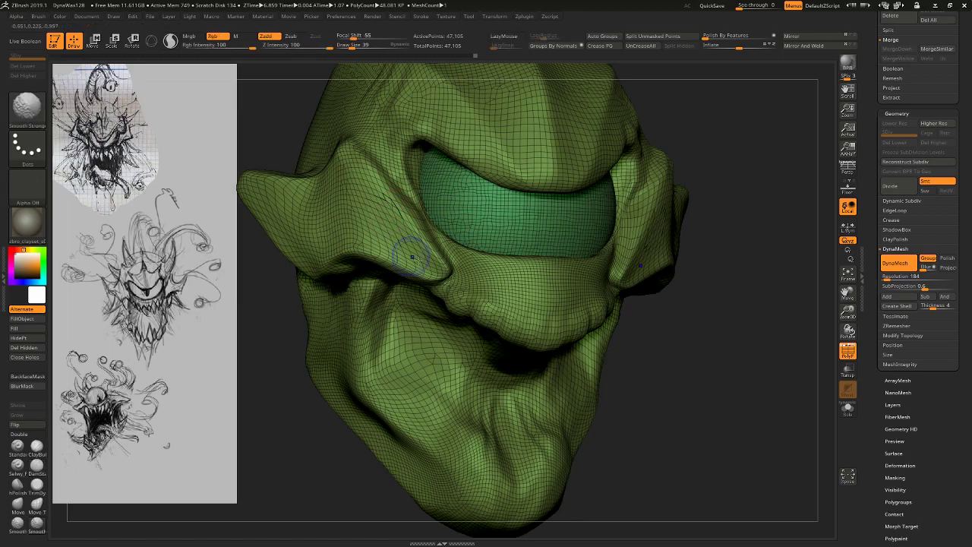
{"action": "left_click_drag", "start_coordinate": [684, 371], "coordinate": [695, 370], "text": "ctrl"}
{"action": "mouse_move", "coordinate": [790, 379]}
{"action": "left_mouse_down"}
{"action": "mouse_move", "coordinate": [733, 383]}
{"action": "mouse_move", "coordinate": [790, 380]}
{"action": "left_mouse_up"}
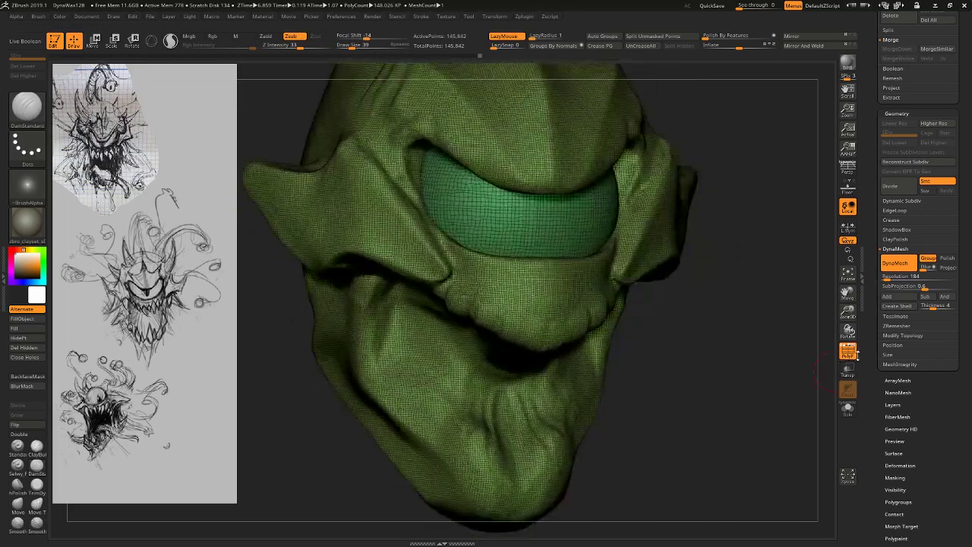
{"action": "left_click", "coordinate": [848, 353]}
Isolate the eyeball with a mask and split it from the head into its own subtool.
{"action": "left_click_drag", "start_coordinate": [801, 415], "coordinate": [799, 357], "text": "alt"}
{"action": "key", "text": "w"}
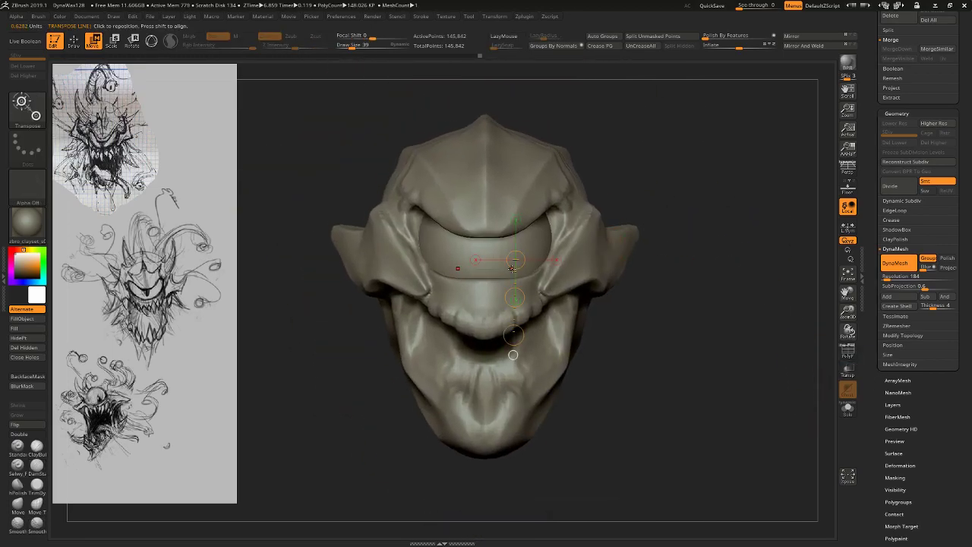
{"action": "left_click_drag", "start_coordinate": [531, 256], "coordinate": [534, 345], "text": "ctrl"}
{"action": "key", "text": "ctrl+i"}
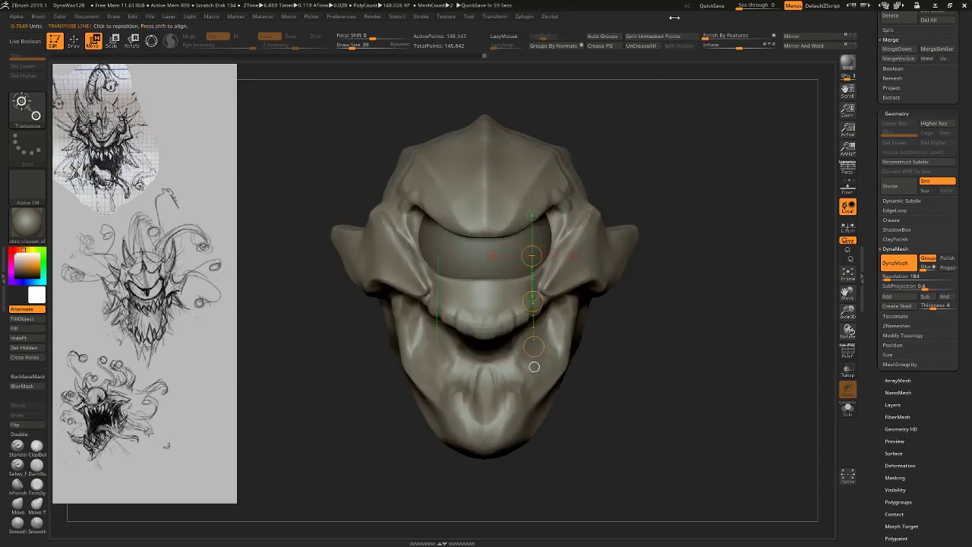
{"action": "mouse_move", "coordinate": [695, 122]}
{"action": "left_mouse_down"}
{"action": "mouse_move", "coordinate": [717, 152]}
{"action": "mouse_move", "coordinate": [668, 94]}
{"action": "left_mouse_up"}
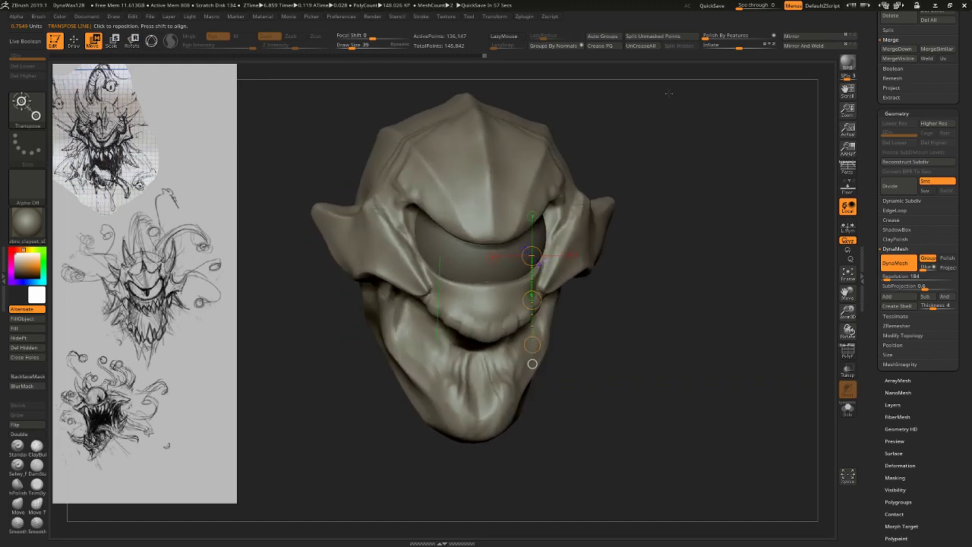
Split the unmasked points into a separate subtool, clear the mask and check the polygroups with the polyframe.
{"action": "left_click", "coordinate": [655, 38]}
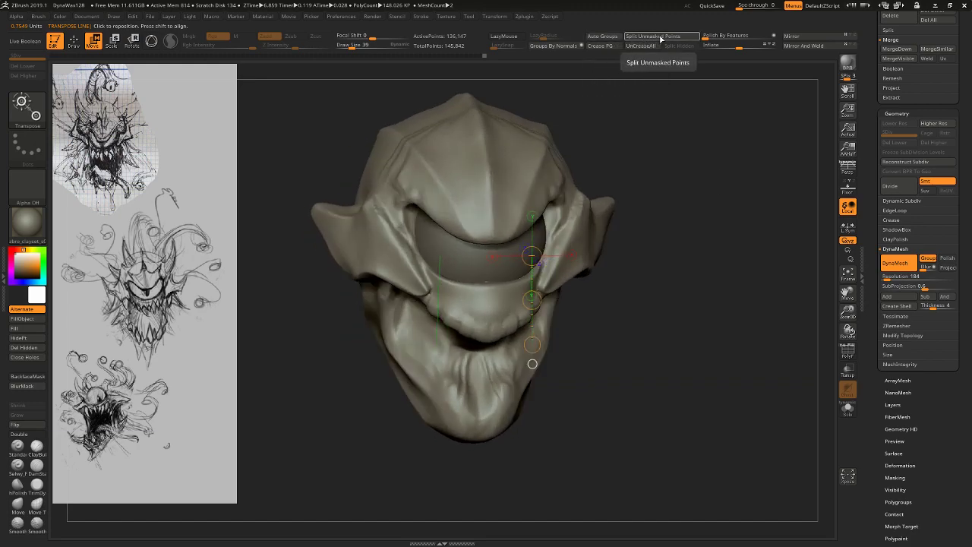
{"action": "left_click", "coordinate": [669, 121], "text": "ctrl"}
{"action": "left_click", "coordinate": [673, 128], "text": "ctrl"}
{"action": "left_click", "coordinate": [849, 356]}
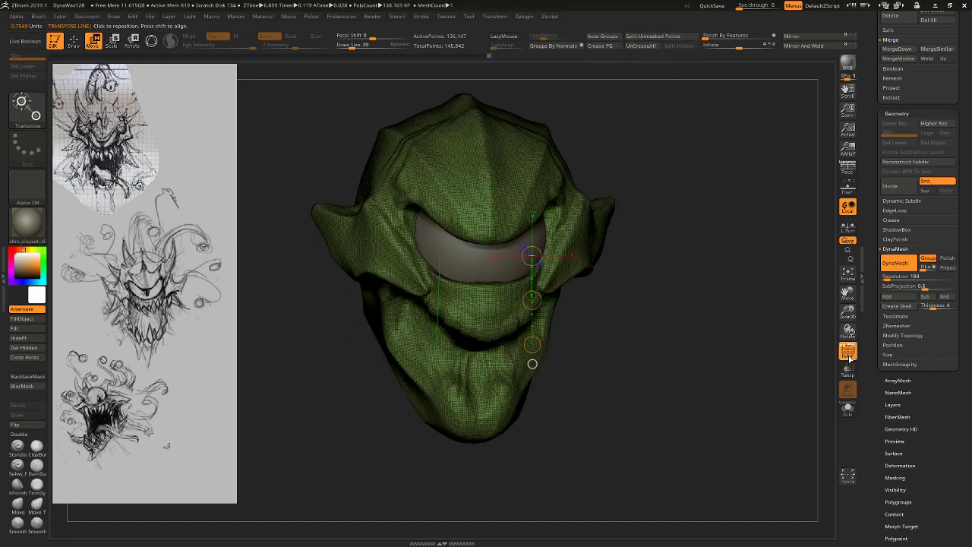
{"action": "left_click", "coordinate": [849, 358]}
Carve creases along the temple beside the eye socket with the DamStandard brush.
{"action": "left_click_drag", "start_coordinate": [788, 371], "coordinate": [748, 357], "text": "shift"}
{"action": "left_click", "coordinate": [37, 464]}
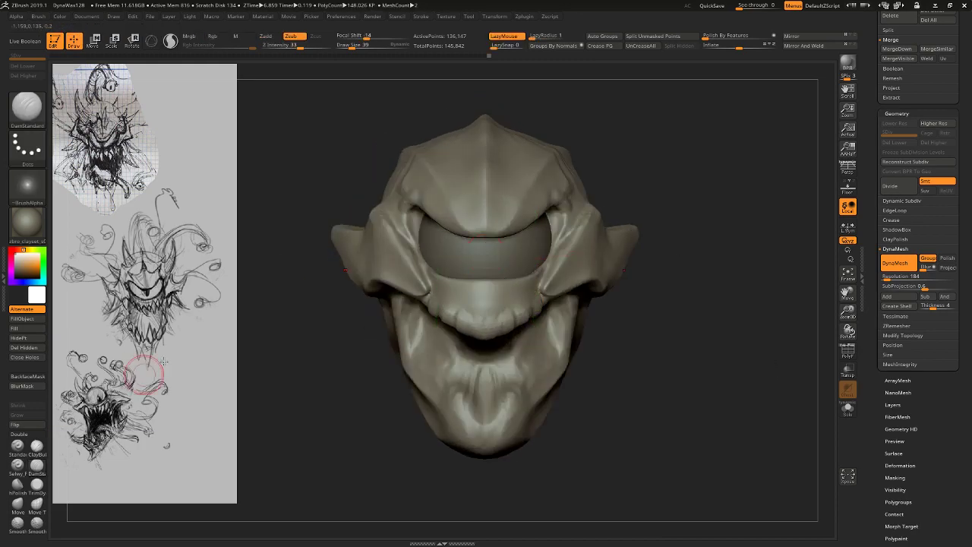
{"action": "mouse_move", "coordinate": [699, 302]}
{"action": "left_mouse_down"}
{"action": "mouse_move", "coordinate": [679, 324]}
{"action": "mouse_move", "coordinate": [532, 270]}
{"action": "left_mouse_up"}
{"action": "key", "text": "s"}
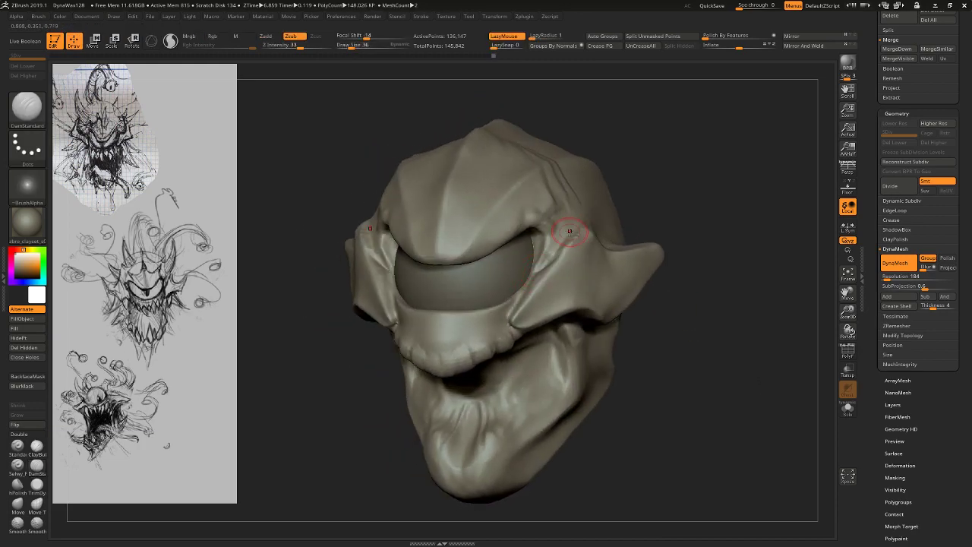
{"action": "left_click_drag", "start_coordinate": [713, 373], "coordinate": [662, 343]}
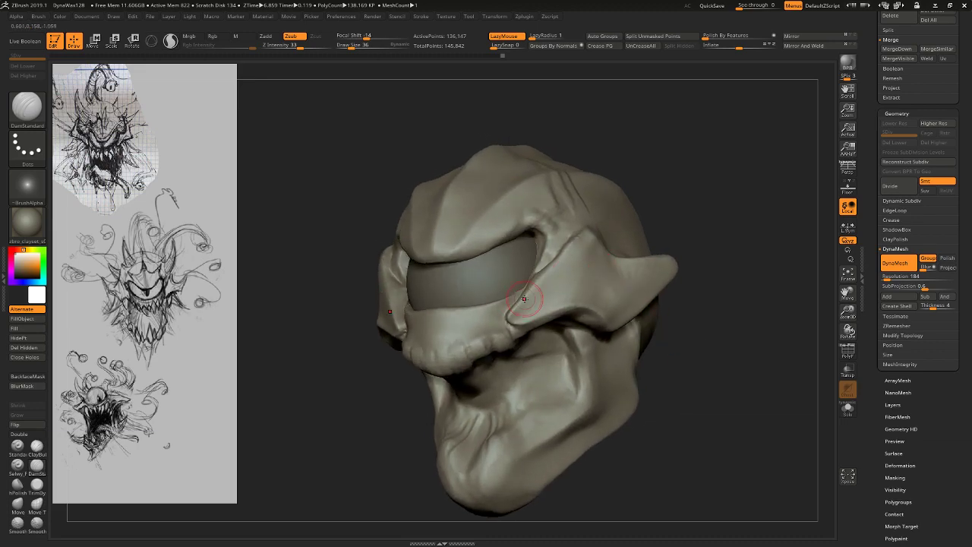
Pull the cheekbone's front edge back from the eyeball with the Move brush, varying the brush size.
{"action": "left_click", "coordinate": [36, 503]}
{"action": "left_click_drag", "start_coordinate": [677, 486], "coordinate": [510, 316]}
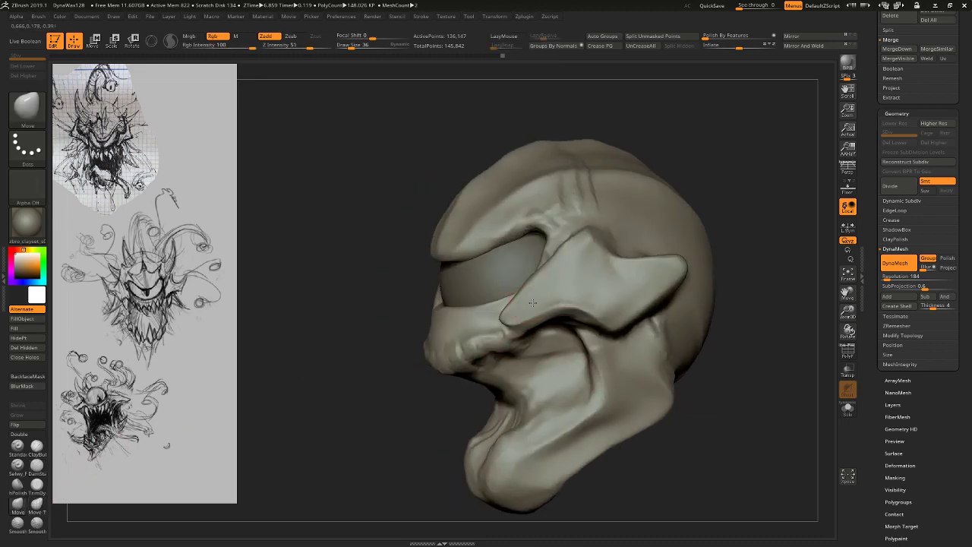
{"action": "key", "text": "s"}
{"action": "left_click_drag", "start_coordinate": [536, 282], "coordinate": [516, 284]}
{"action": "key", "text": "s"}
{"action": "left_click_drag", "start_coordinate": [544, 272], "coordinate": [549, 279]}
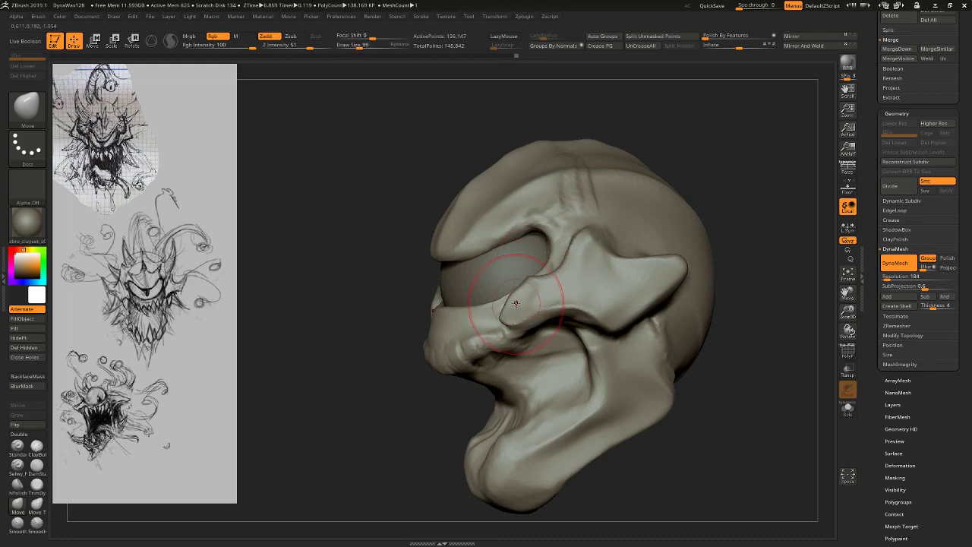
{"action": "key", "text": "s"}
{"action": "left_click", "coordinate": [513, 307]}
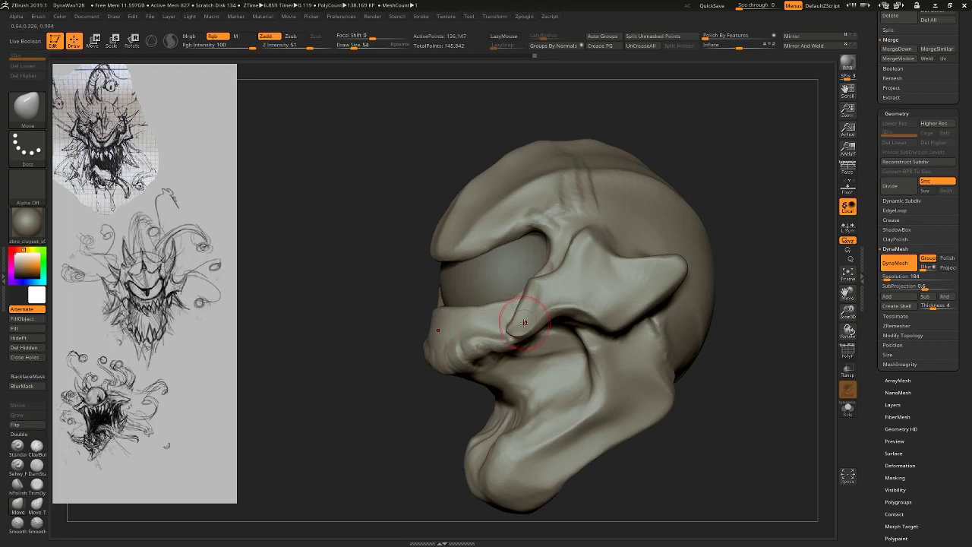
Reshape the cheekbone's lower tip and underside from several angles with the Move brush.
{"action": "key", "text": "s"}
{"action": "left_click_drag", "start_coordinate": [551, 322], "coordinate": [557, 316]}
{"action": "key", "text": "s"}
{"action": "left_click_drag", "start_coordinate": [618, 324], "coordinate": [623, 312]}
{"action": "mouse_move", "coordinate": [733, 334]}
{"action": "left_mouse_down"}
{"action": "mouse_move", "coordinate": [779, 328]}
{"action": "mouse_move", "coordinate": [783, 307]}
{"action": "mouse_move", "coordinate": [794, 357]}
{"action": "left_mouse_up"}
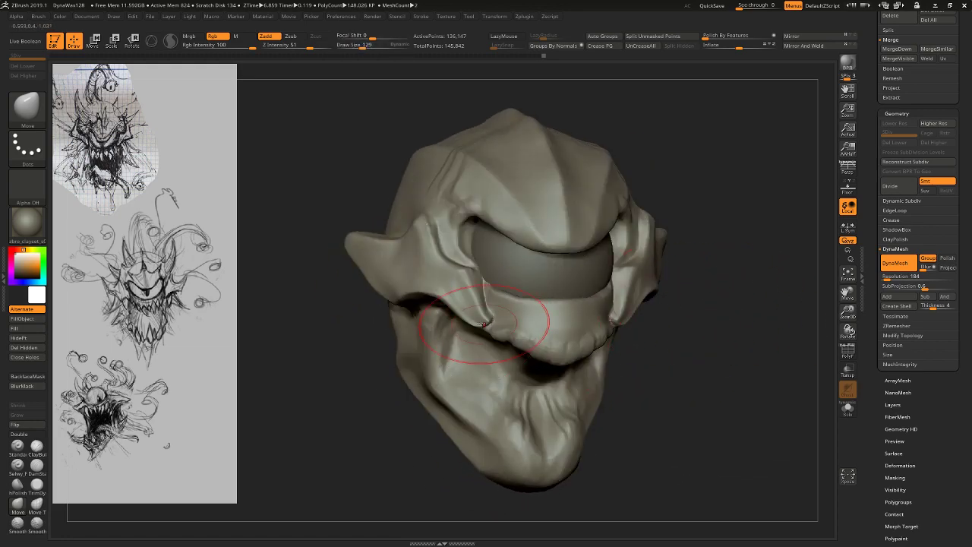
{"action": "key", "text": "s"}
{"action": "left_click", "coordinate": [476, 320]}
{"action": "left_click_drag", "start_coordinate": [371, 419], "coordinate": [612, 319]}
{"action": "key", "text": "bracketleft"}
{"action": "key", "text": "bracketleft"}
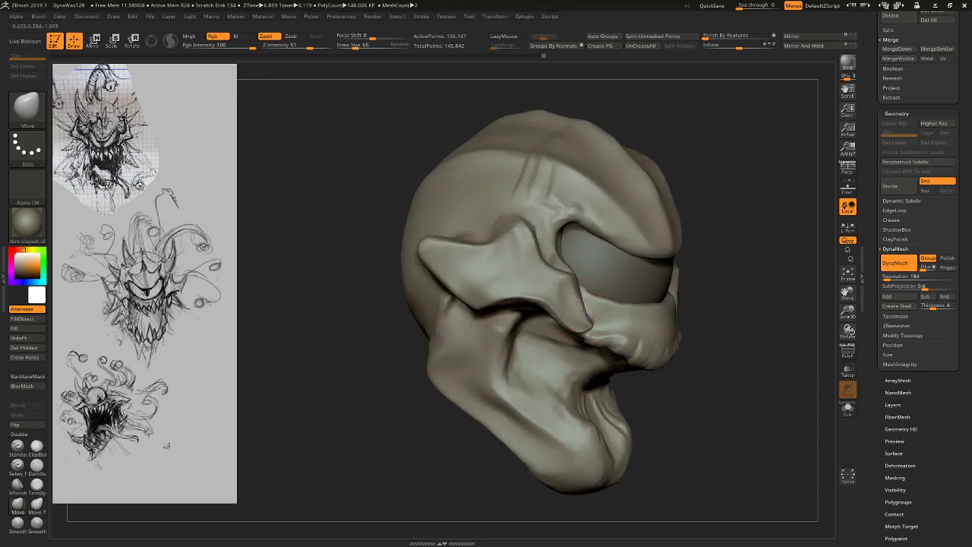
{"action": "left_click_drag", "start_coordinate": [701, 236], "coordinate": [664, 247]}
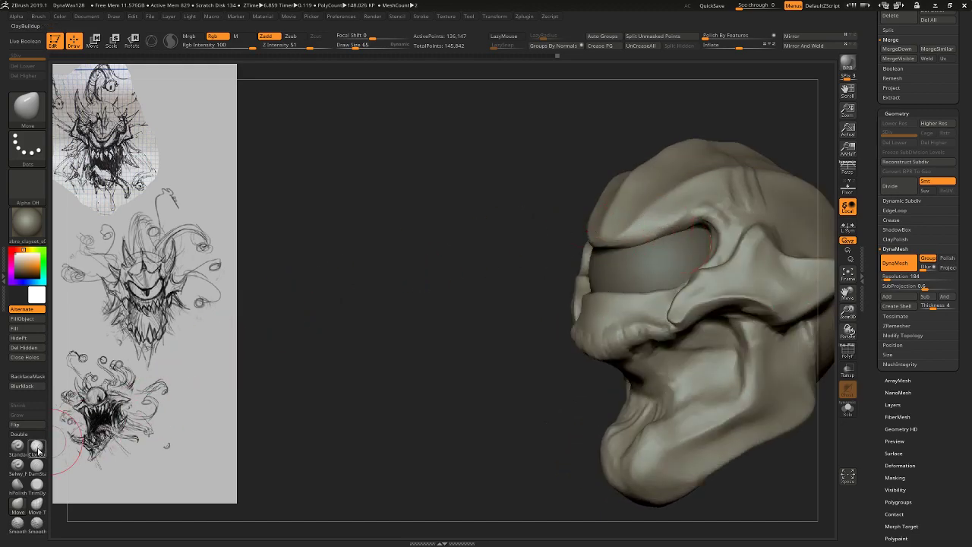
Build up a row of rounded tooth sockets along the upper gum with a small ClayBuildup brush.
{"action": "left_click", "coordinate": [37, 445]}
{"action": "key", "text": "bracketleft"}
{"action": "key", "text": "bracketleft"}
{"action": "key", "text": "bracketleft"}
{"action": "key", "text": "bracketleft"}
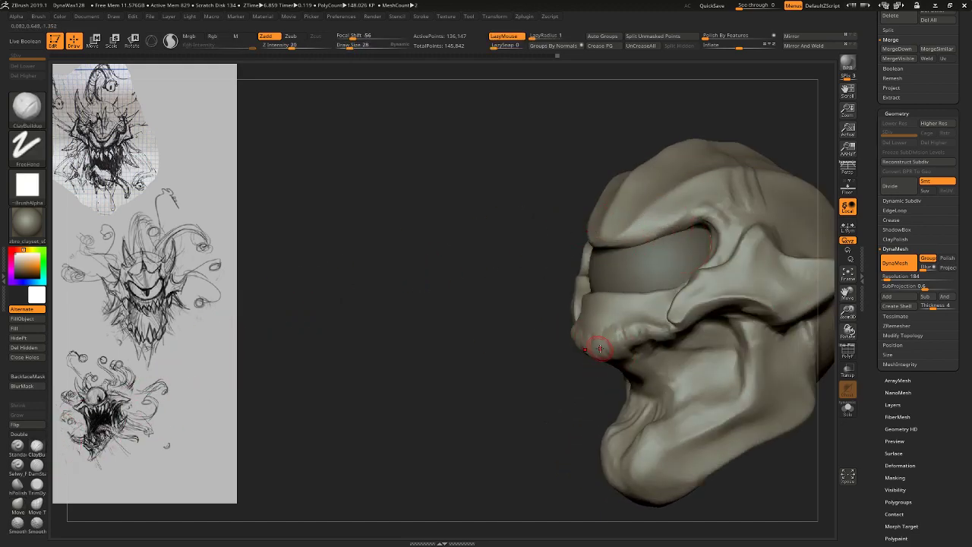
{"action": "left_click_drag", "start_coordinate": [562, 376], "coordinate": [570, 343], "text": "shift"}
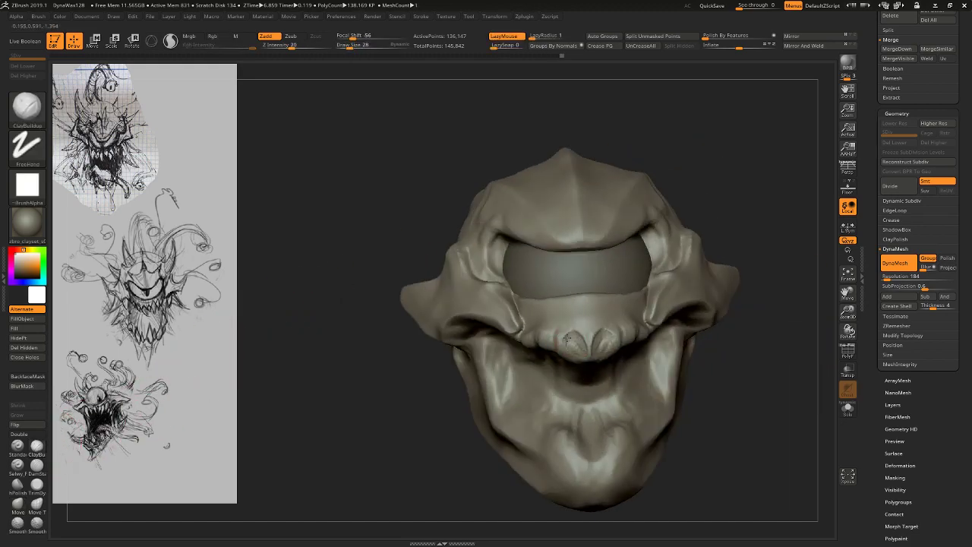
{"action": "right_click_drag", "start_coordinate": [571, 348], "coordinate": [610, 338]}
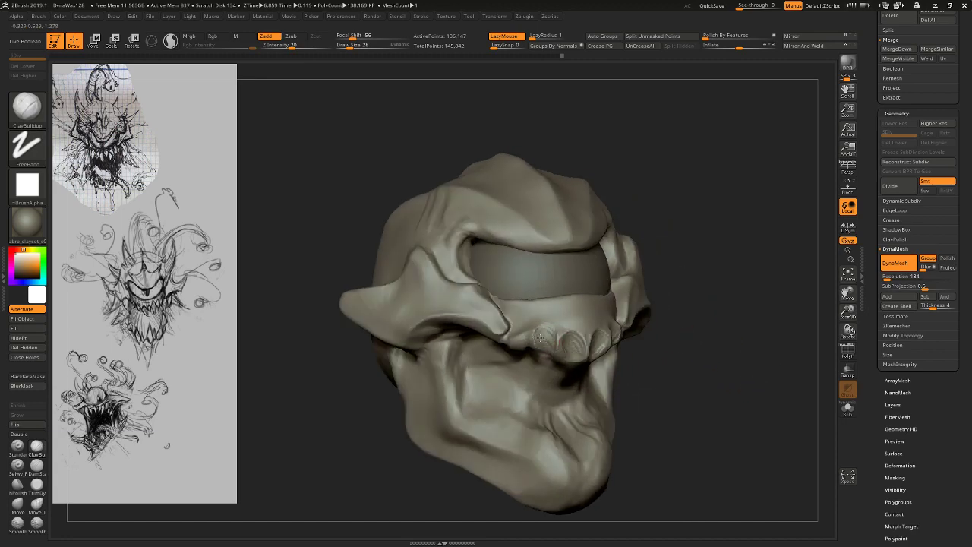
{"action": "left_click_drag", "start_coordinate": [729, 346], "coordinate": [775, 433]}
{"action": "left_click_drag", "start_coordinate": [507, 306], "coordinate": [579, 314], "text": "shift"}
{"action": "mouse_move", "coordinate": [714, 383]}
{"action": "left_mouse_down"}
{"action": "mouse_move", "coordinate": [741, 347]}
{"action": "mouse_move", "coordinate": [740, 281]}
{"action": "left_mouse_up"}
{"action": "left_click_drag", "start_coordinate": [739, 281], "coordinate": [768, 316], "text": "alt"}
{"action": "key", "text": "s"}
{"action": "mouse_move", "coordinate": [381, 289]}
{"action": "left_mouse_down"}
{"action": "mouse_move", "coordinate": [403, 308]}
{"action": "mouse_move", "coordinate": [401, 327]}
{"action": "mouse_move", "coordinate": [453, 323]}
{"action": "mouse_move", "coordinate": [413, 314]}
{"action": "mouse_move", "coordinate": [540, 336]}
{"action": "left_mouse_up"}
Try the Pinch brush at draw size 266 around the front of the upper jaw.
{"action": "left_click", "coordinate": [38, 504]}
{"action": "key", "text": "b"}
{"action": "key", "text": "p"}
{"action": "key", "text": "i"}
{"action": "key", "text": "s"}
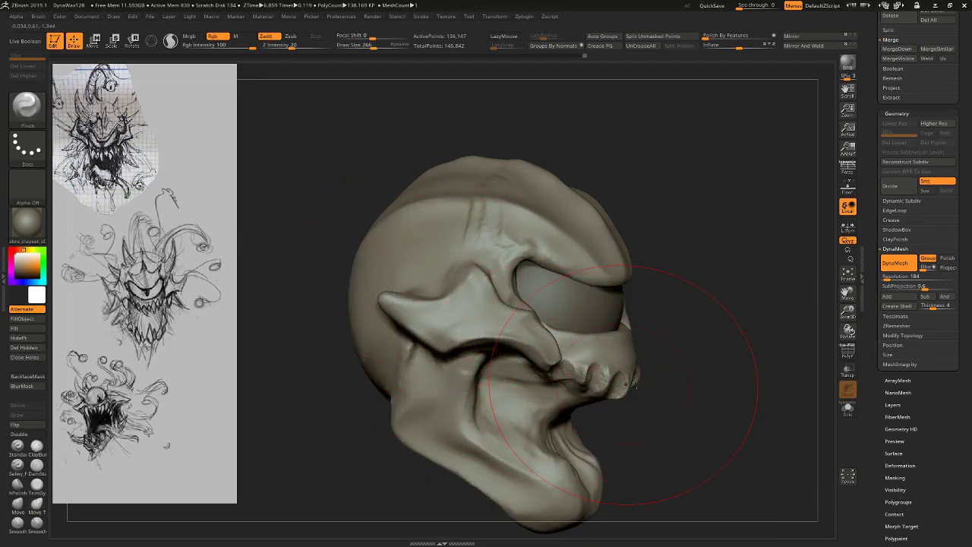
{"action": "left_click_drag", "start_coordinate": [646, 331], "coordinate": [659, 328]}
Reshape the brow's lower edge over the eyeball with the Move brush, checking it from the side and front.
{"action": "left_click", "coordinate": [21, 508]}
{"action": "left_click_drag", "start_coordinate": [711, 279], "coordinate": [664, 286]}
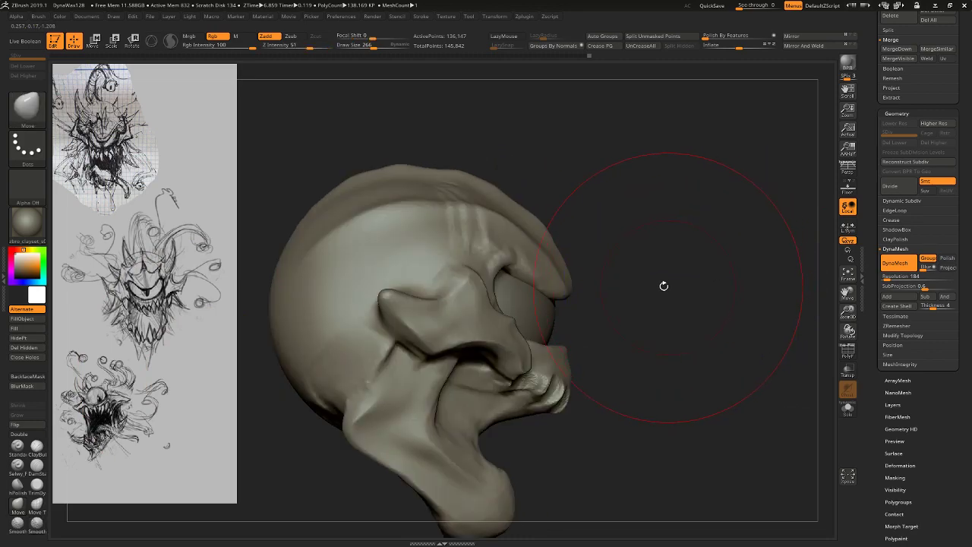
{"action": "key", "text": "s"}
{"action": "mouse_move", "coordinate": [536, 288]}
{"action": "left_mouse_down"}
{"action": "mouse_move", "coordinate": [526, 287]}
{"action": "mouse_move", "coordinate": [554, 289]}
{"action": "left_mouse_up"}
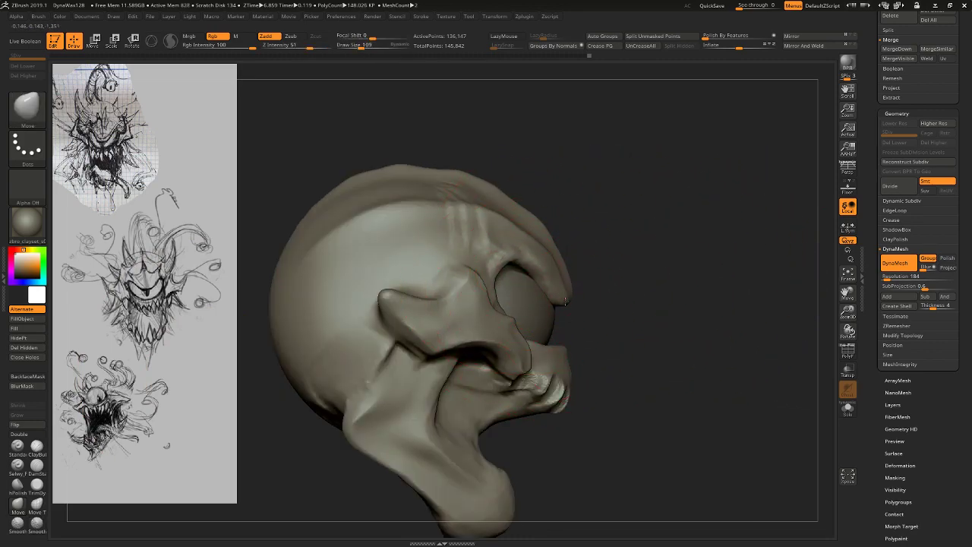
{"action": "left_click_drag", "start_coordinate": [658, 304], "coordinate": [589, 305]}
{"action": "left_click_drag", "start_coordinate": [545, 277], "coordinate": [540, 283]}
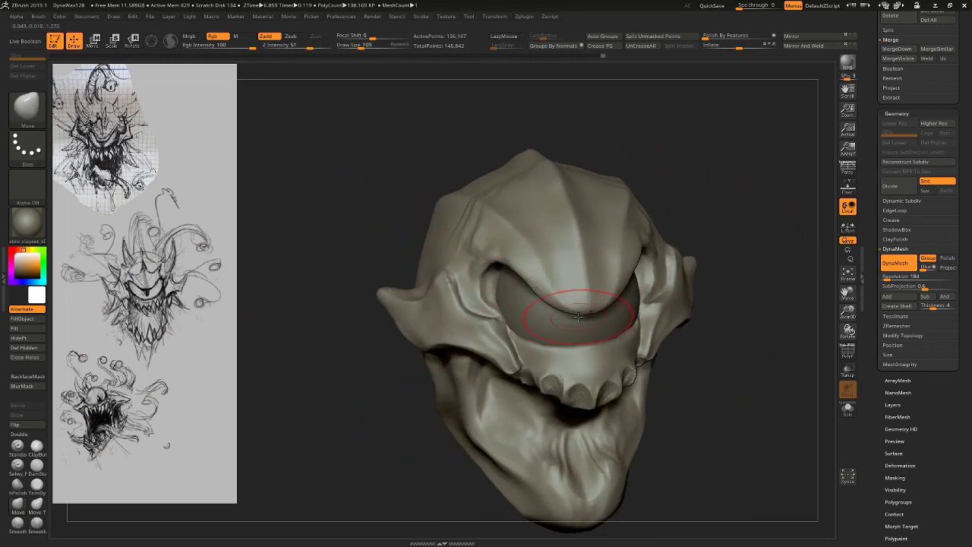
{"action": "left_click_drag", "start_coordinate": [581, 312], "coordinate": [584, 305]}
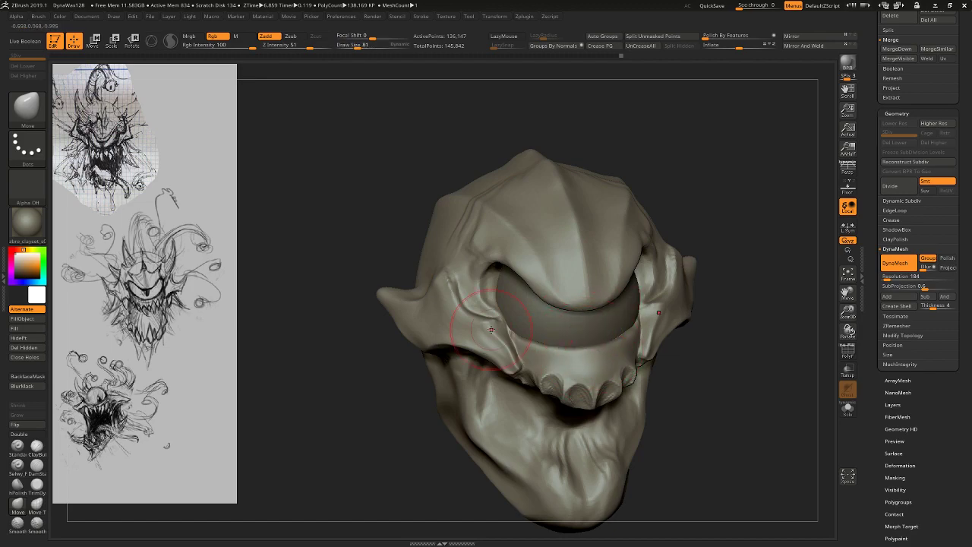
{"action": "right_click_drag", "start_coordinate": [507, 318], "coordinate": [679, 219]}
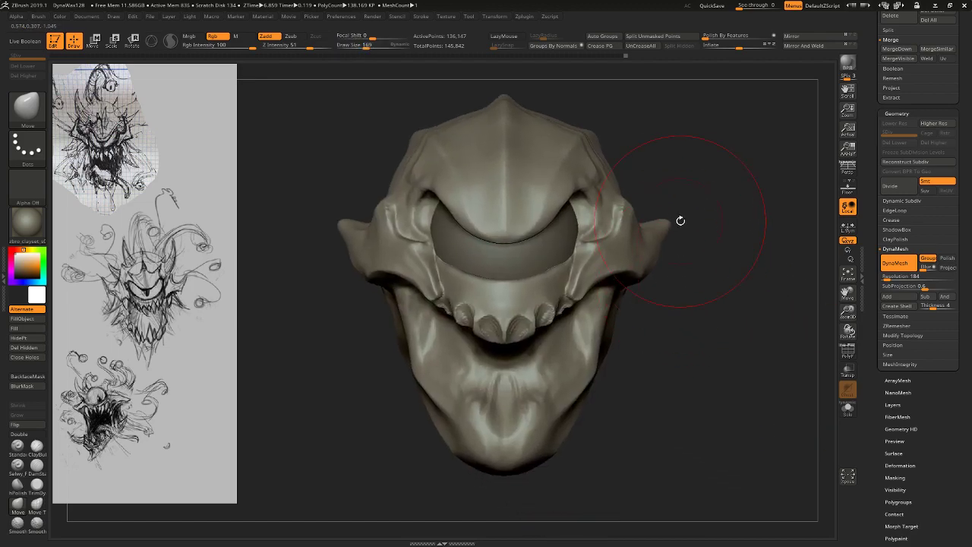
Build up rounded tooth sockets along the lower gum with the ClayBuildup brush.
{"action": "mouse_move", "coordinate": [694, 386]}
{"action": "left_mouse_down"}
{"action": "mouse_move", "coordinate": [717, 335]}
{"action": "mouse_move", "coordinate": [578, 380]}
{"action": "left_mouse_up"}
{"action": "left_click", "coordinate": [37, 447]}
{"action": "key", "text": "s"}
{"action": "mouse_move", "coordinate": [443, 354]}
{"action": "left_mouse_down"}
{"action": "mouse_move", "coordinate": [427, 354]}
{"action": "mouse_move", "coordinate": [478, 386]}
{"action": "left_mouse_up"}
{"action": "mouse_move", "coordinate": [532, 369]}
{"action": "left_mouse_down"}
{"action": "mouse_move", "coordinate": [541, 389]}
{"action": "mouse_move", "coordinate": [512, 383]}
{"action": "left_mouse_up"}
{"action": "mouse_move", "coordinate": [501, 359]}
{"action": "right_mouse_down"}
{"action": "mouse_move", "coordinate": [483, 343]}
{"action": "mouse_move", "coordinate": [682, 329]}
{"action": "mouse_move", "coordinate": [588, 294]}
{"action": "right_mouse_up"}
Fill the inside of the mouth between the upper and lower gums with broad ClayBuildup strokes.
{"action": "key", "text": "s"}
{"action": "mouse_move", "coordinate": [481, 298]}
{"action": "left_mouse_down"}
{"action": "mouse_move", "coordinate": [537, 310]}
{"action": "mouse_move", "coordinate": [444, 278]}
{"action": "mouse_move", "coordinate": [535, 331]}
{"action": "left_mouse_up"}
{"action": "left_click_drag", "start_coordinate": [448, 296], "coordinate": [531, 313]}
{"action": "left_click_drag", "start_coordinate": [452, 280], "coordinate": [531, 304]}
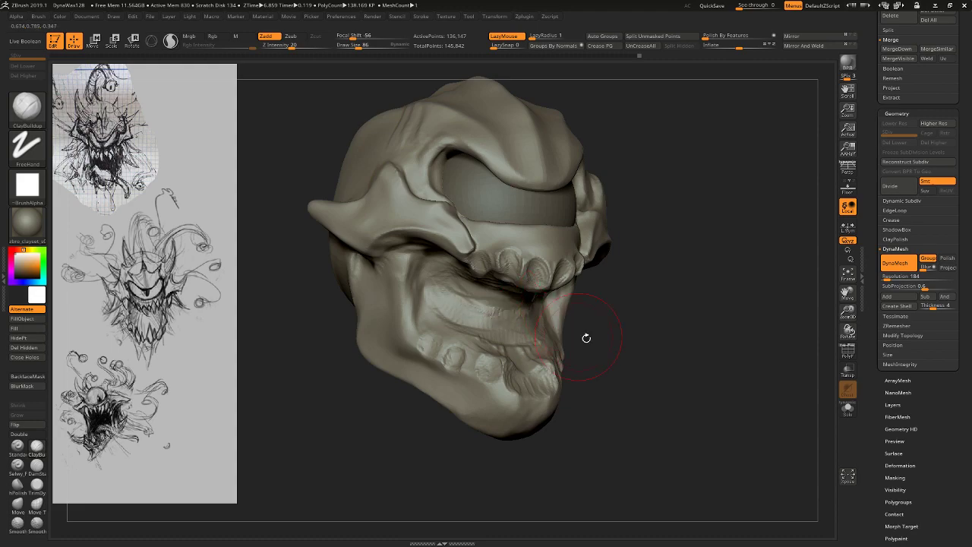
{"action": "mouse_move", "coordinate": [587, 338]}
{"action": "right_mouse_down"}
{"action": "mouse_move", "coordinate": [659, 349]}
{"action": "mouse_move", "coordinate": [645, 331]}
{"action": "right_mouse_up"}
{"action": "key", "text": "s"}
{"action": "mouse_move", "coordinate": [465, 260]}
{"action": "left_mouse_down"}
{"action": "mouse_move", "coordinate": [450, 261]}
{"action": "mouse_move", "coordinate": [471, 248]}
{"action": "mouse_move", "coordinate": [437, 305]}
{"action": "left_mouse_up"}
Carve creases around the mouth with the DamStandard brush and compare the reduced head with the reference sketches.
{"action": "left_click", "coordinate": [36, 465]}
{"action": "mouse_move", "coordinate": [394, 432]}
{"action": "right_mouse_down"}
{"action": "mouse_move", "coordinate": [381, 462]}
{"action": "mouse_move", "coordinate": [401, 404]}
{"action": "mouse_move", "coordinate": [272, 419]}
{"action": "right_mouse_up"}
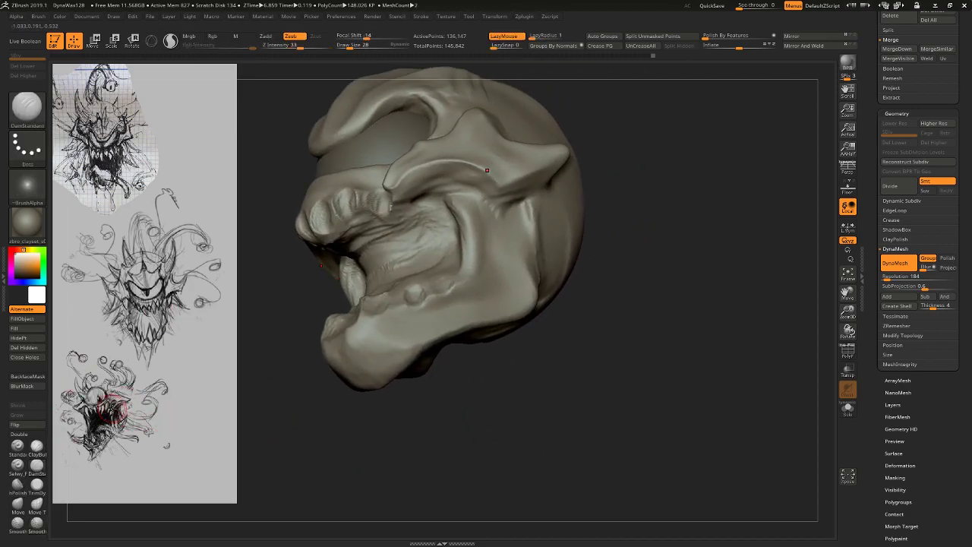
{"action": "mouse_move", "coordinate": [528, 395]}
{"action": "right_mouse_down", "text": "ctrl"}
{"action": "mouse_move", "coordinate": [592, 359]}
{"action": "mouse_move", "coordinate": [626, 302]}
{"action": "right_mouse_up", "text": "ctrl"}
{"action": "mouse_move", "coordinate": [625, 302]}
{"action": "right_mouse_down"}
{"action": "mouse_move", "coordinate": [604, 358]}
{"action": "mouse_move", "coordinate": [618, 321]}
{"action": "mouse_move", "coordinate": [648, 312]}
{"action": "right_mouse_up"}
{"action": "mouse_move", "coordinate": [648, 312]}
{"action": "right_mouse_down", "text": "alt"}
{"action": "mouse_move", "coordinate": [469, 426]}
{"action": "mouse_move", "coordinate": [434, 432]}
{"action": "mouse_move", "coordinate": [445, 384]}
{"action": "mouse_move", "coordinate": [499, 372]}
{"action": "right_mouse_up", "text": "alt"}
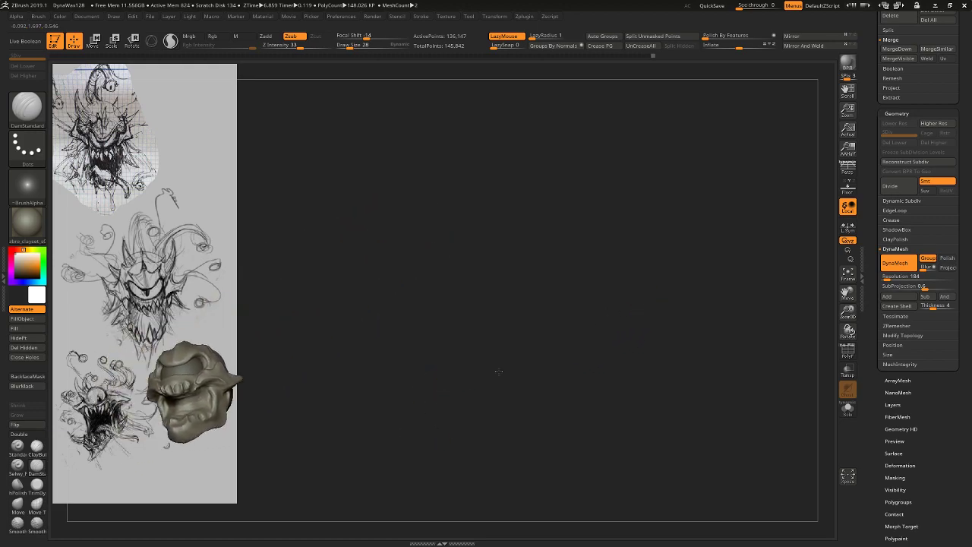
{"action": "key", "text": "f"}
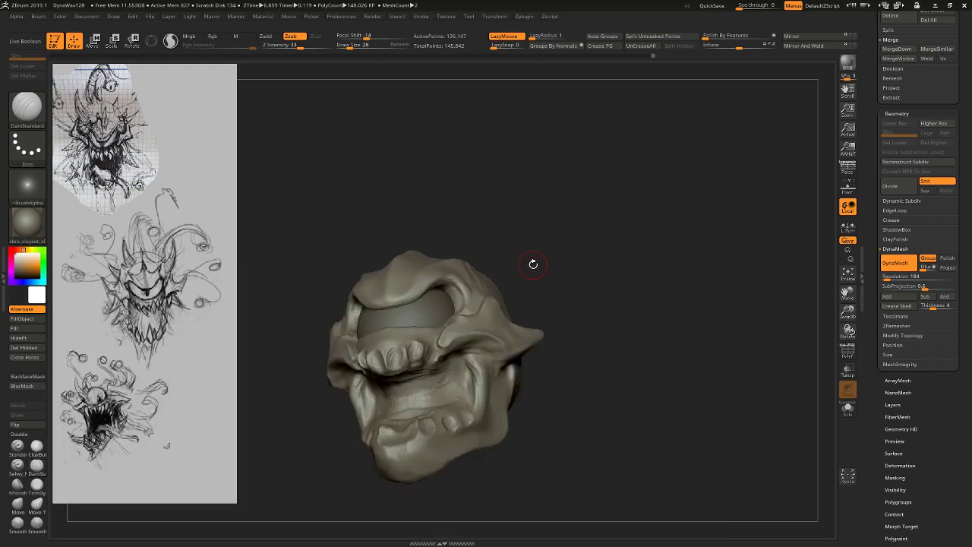
{"action": "right_click_drag", "start_coordinate": [465, 351], "coordinate": [506, 361]}
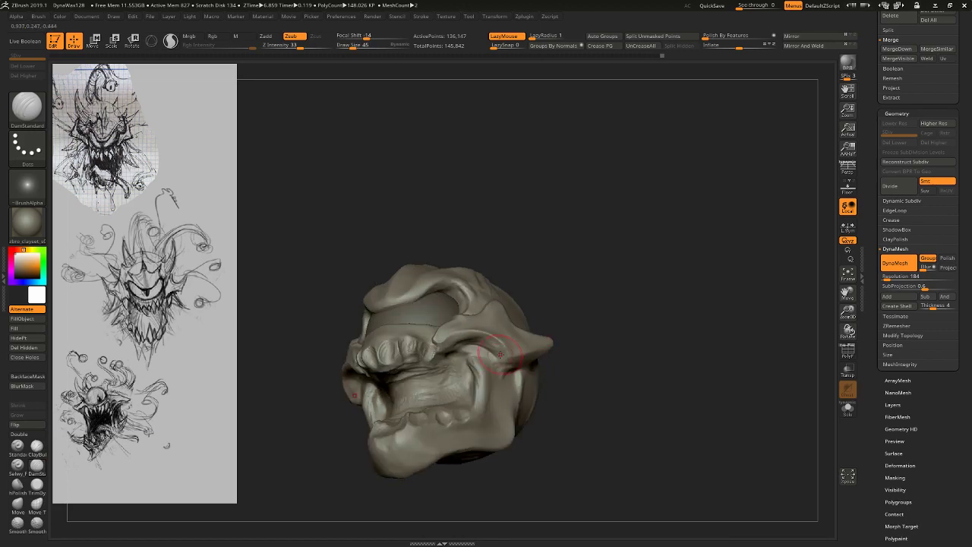
{"action": "key", "text": "s"}
Mask the rear of the jaw with the MaskLasso brush, invert the mask and blur its edge.
{"action": "key", "text": "ctrl"}
{"action": "left_click", "coordinate": [34, 112], "text": "ctrl"}
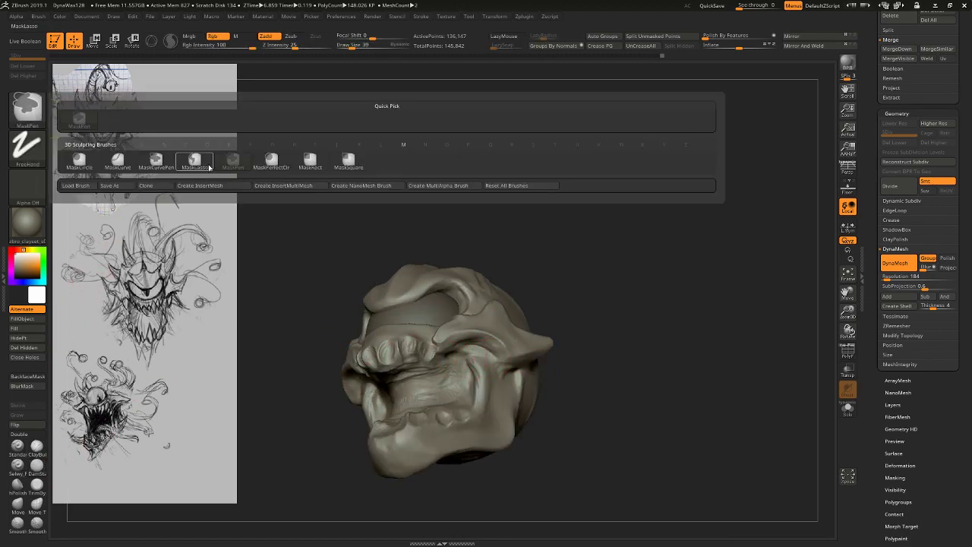
{"action": "left_click", "coordinate": [229, 165], "text": "ctrl"}
{"action": "right_click_drag", "start_coordinate": [665, 290], "coordinate": [669, 322], "text": "alt"}
{"action": "mouse_move", "coordinate": [474, 353]}
{"action": "left_mouse_down", "text": "ctrl"}
{"action": "mouse_move", "coordinate": [494, 418]}
{"action": "mouse_move", "coordinate": [513, 402]}
{"action": "mouse_move", "coordinate": [545, 452]}
{"action": "left_mouse_up", "text": "ctrl"}
{"action": "left_click", "coordinate": [264, 345], "text": "ctrl"}
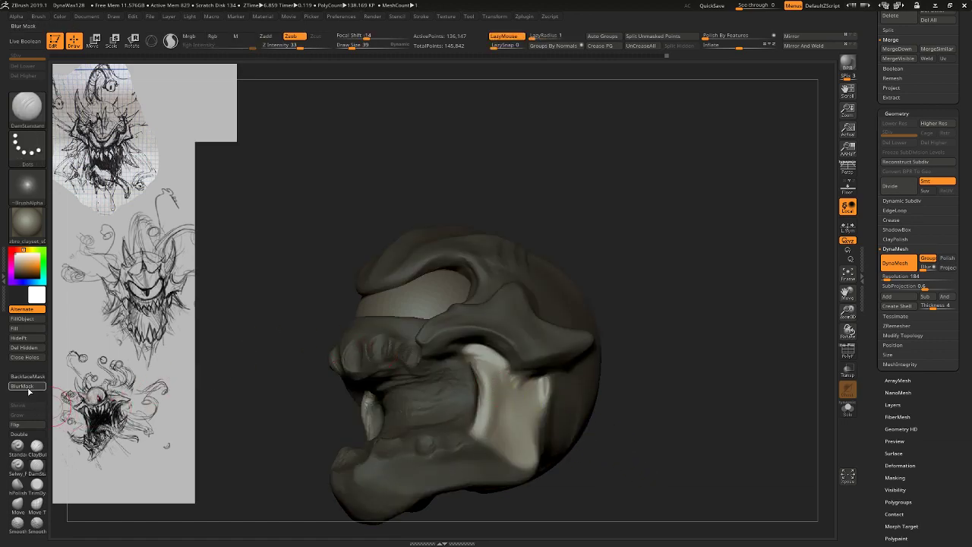
{"action": "left_click", "coordinate": [29, 391]}
Rotate the unmasked rear of the jaw with the transpose line, quick-save the project and return to sculpting.
{"action": "key", "text": "r"}
{"action": "left_click_drag", "start_coordinate": [502, 445], "coordinate": [505, 386]}
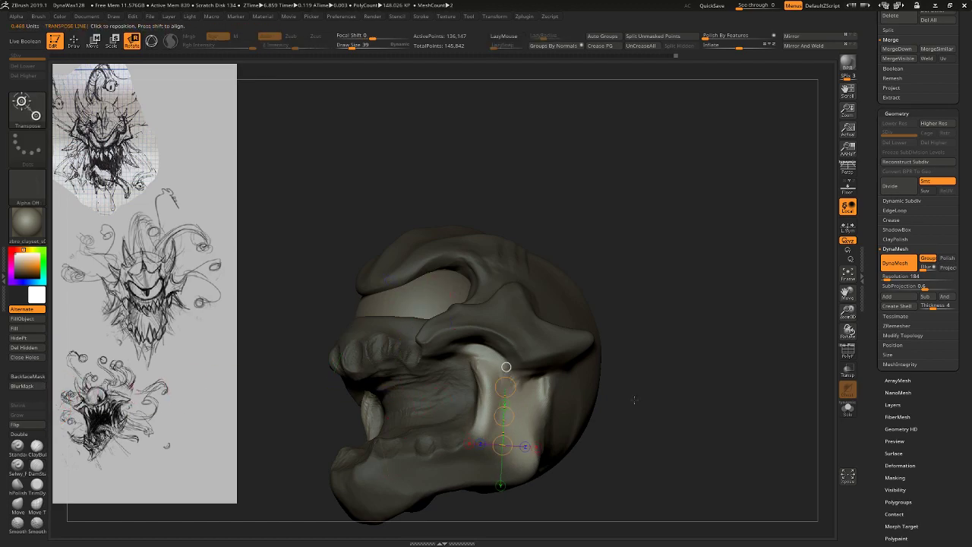
{"action": "left_click_drag", "start_coordinate": [634, 400], "coordinate": [692, 401]}
{"action": "left_click", "coordinate": [718, 6]}
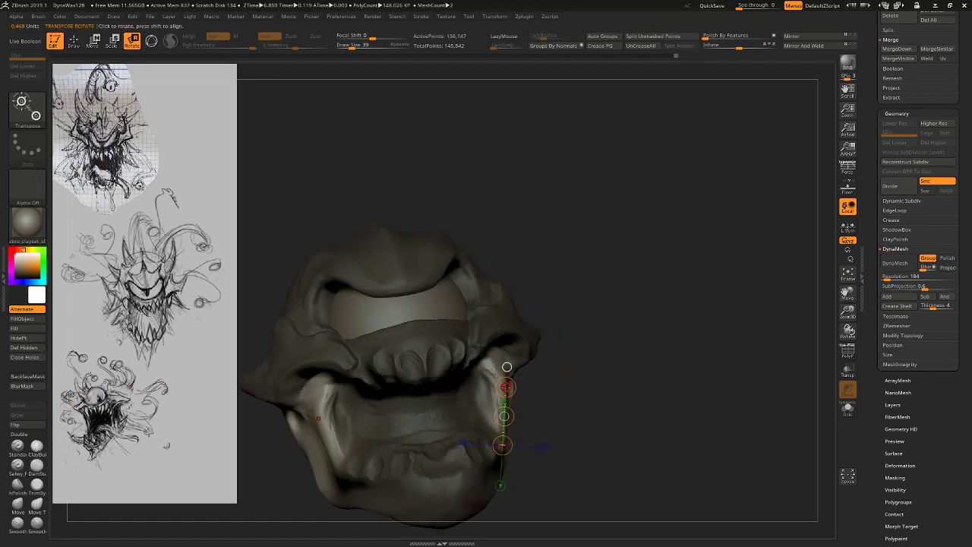
{"action": "left_click_drag", "start_coordinate": [574, 430], "coordinate": [659, 369]}
{"action": "left_click_drag", "start_coordinate": [668, 367], "coordinate": [646, 364]}
{"action": "key", "text": "q"}
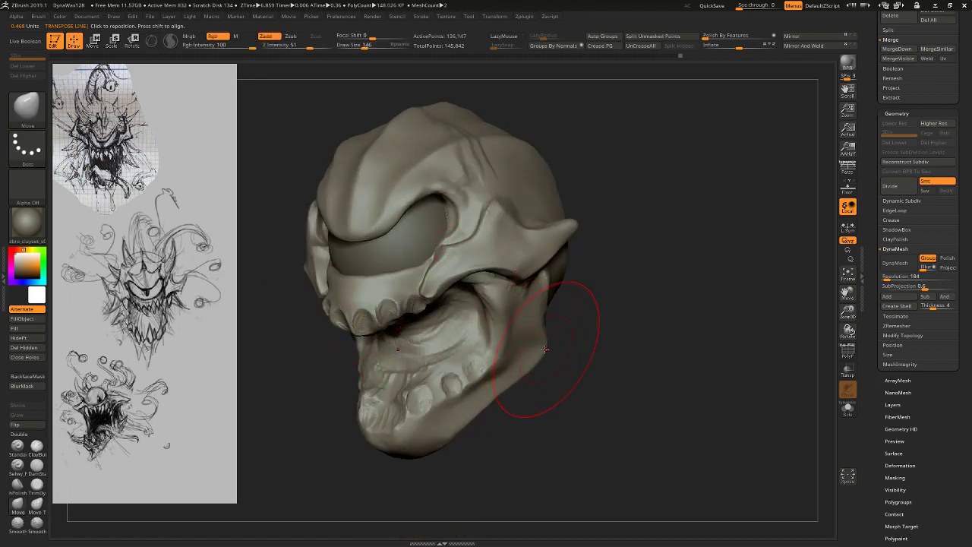
Reshape the rear corner and lower edge of the jaw with the Move brush at varying sizes.
{"action": "left_click_drag", "start_coordinate": [545, 349], "coordinate": [549, 363]}
{"action": "mouse_move", "coordinate": [526, 436]}
{"action": "left_mouse_down"}
{"action": "mouse_move", "coordinate": [558, 423]}
{"action": "mouse_move", "coordinate": [590, 456]}
{"action": "mouse_move", "coordinate": [607, 458]}
{"action": "mouse_move", "coordinate": [530, 421]}
{"action": "mouse_move", "coordinate": [537, 414]}
{"action": "left_mouse_up"}
{"action": "key", "text": "s"}
{"action": "left_click", "coordinate": [481, 401]}
{"action": "key", "text": "s"}
{"action": "left_click", "coordinate": [531, 423]}
{"action": "left_click_drag", "start_coordinate": [542, 445], "coordinate": [549, 357]}
{"action": "key", "text": "s"}
{"action": "left_click", "coordinate": [498, 359]}
{"action": "mouse_move", "coordinate": [491, 364]}
{"action": "left_mouse_down"}
{"action": "mouse_move", "coordinate": [494, 383]}
{"action": "mouse_move", "coordinate": [534, 356]}
{"action": "left_mouse_up"}
{"action": "key", "text": "s"}
{"action": "left_click", "coordinate": [503, 352]}
Refine the chin's profile in side view with the Move brush.
{"action": "right_click_drag", "start_coordinate": [565, 390], "coordinate": [608, 310], "text": "ctrl"}
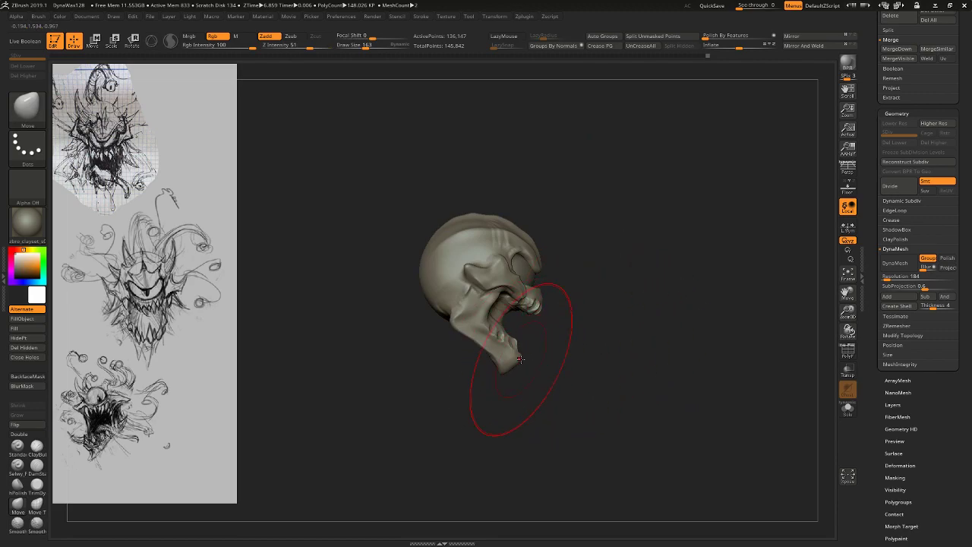
{"action": "left_click_drag", "start_coordinate": [520, 359], "coordinate": [567, 372], "text": "alt"}
{"action": "key", "text": "bracketleft"}
{"action": "key", "text": "bracketleft"}
{"action": "left_click_drag", "start_coordinate": [545, 334], "coordinate": [548, 333]}
{"action": "key", "text": "s"}
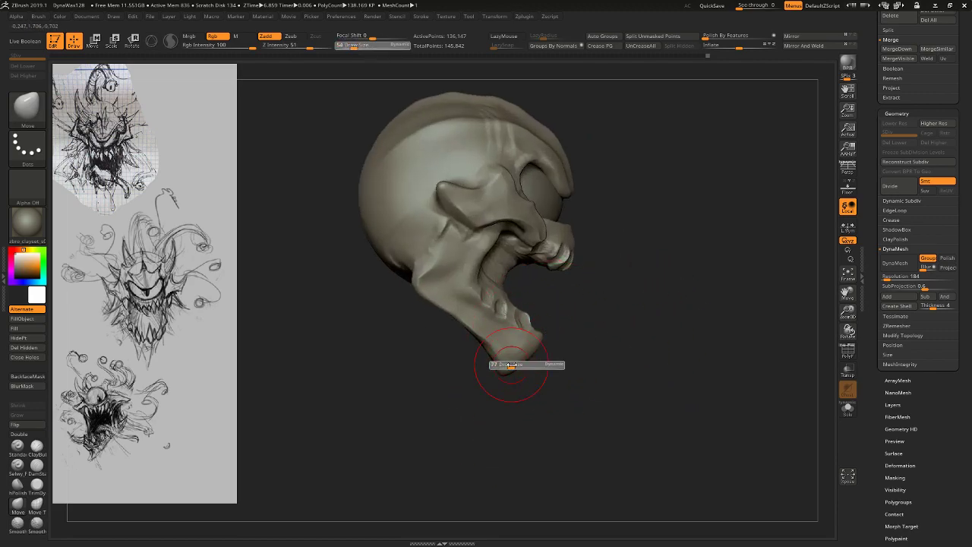
{"action": "left_click", "coordinate": [516, 367]}
{"action": "key", "text": "bracketleft"}
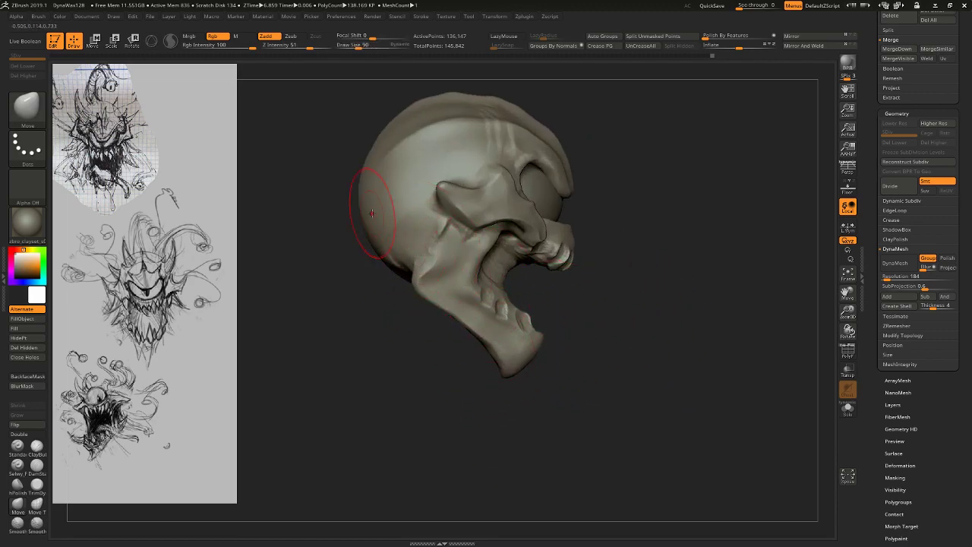
Build up the area behind the cheekbone where the skull meets the jaw with ClayBuildup and smooth it.
{"action": "left_click", "coordinate": [35, 455]}
{"action": "key", "text": "bracketleft"}
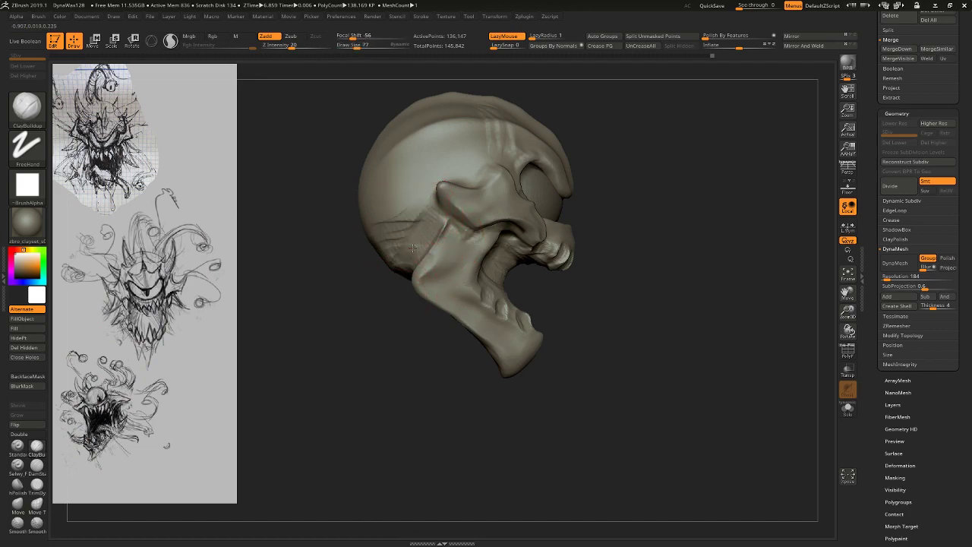
{"action": "left_click_drag", "start_coordinate": [394, 231], "coordinate": [403, 242], "text": "shift"}
{"action": "mouse_move", "coordinate": [326, 278]}
{"action": "left_mouse_down"}
{"action": "mouse_move", "coordinate": [463, 273]}
{"action": "mouse_move", "coordinate": [357, 272]}
{"action": "left_mouse_up"}
{"action": "key", "text": "bracketleft"}
{"action": "key", "text": "bracketleft"}
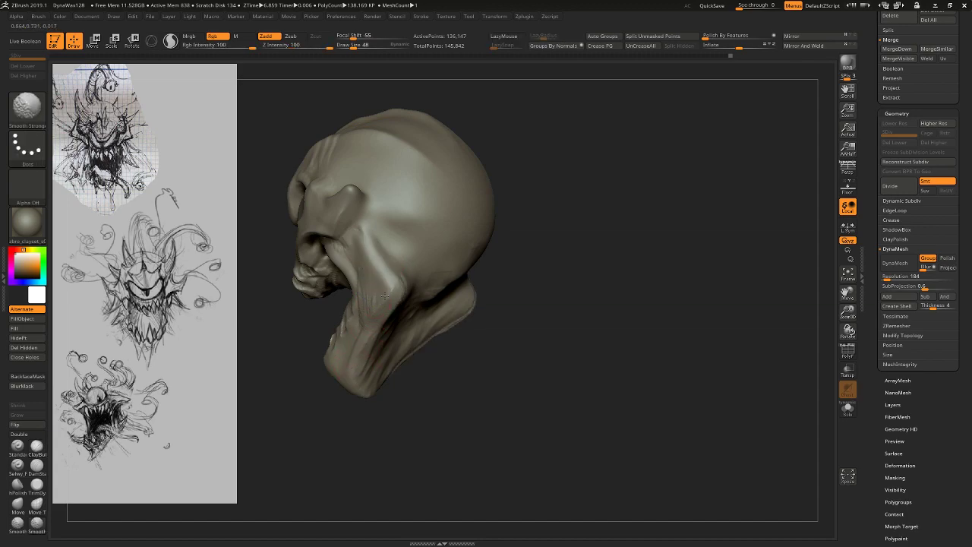
Quick-save the project and nudge the upper rear of the jaw beneath the cheekbone with the Move Topological brush.
{"action": "left_click_drag", "start_coordinate": [569, 329], "coordinate": [660, 242]}
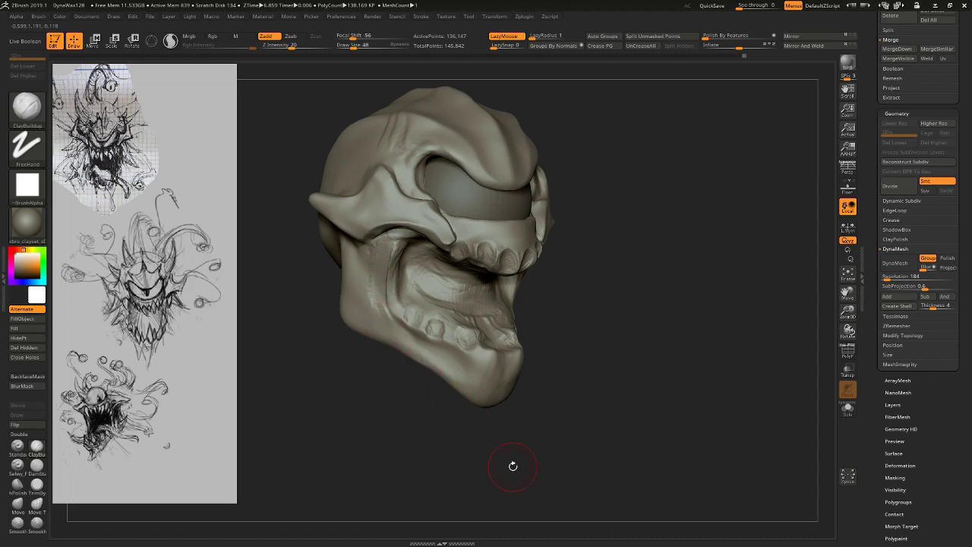
{"action": "left_click_drag", "start_coordinate": [513, 466], "coordinate": [357, 293]}
{"action": "left_click", "coordinate": [35, 466]}
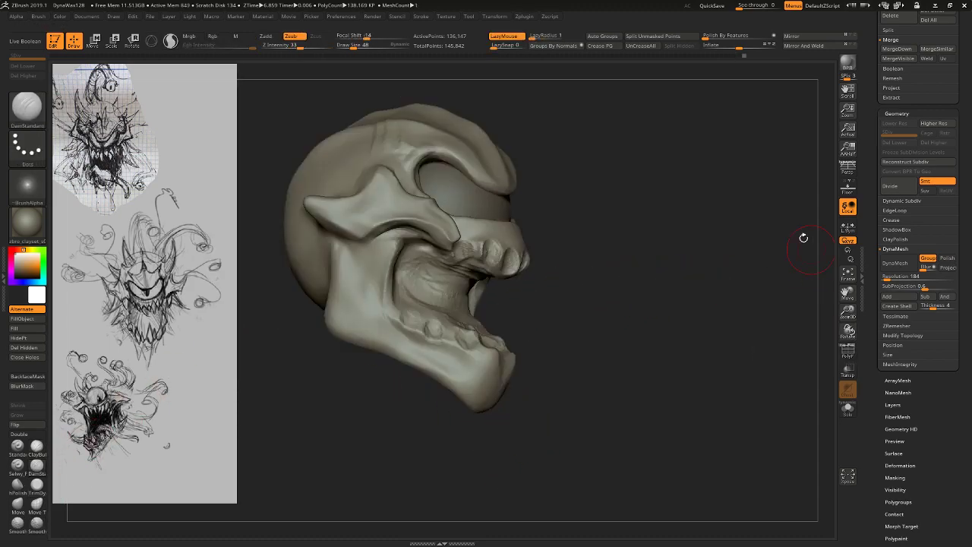
{"action": "mouse_move", "coordinate": [641, 297]}
{"action": "left_mouse_down"}
{"action": "mouse_move", "coordinate": [746, 326]}
{"action": "mouse_move", "coordinate": [736, 276]}
{"action": "mouse_move", "coordinate": [716, 351]}
{"action": "mouse_move", "coordinate": [701, 305]}
{"action": "mouse_move", "coordinate": [701, 343]}
{"action": "left_mouse_up"}
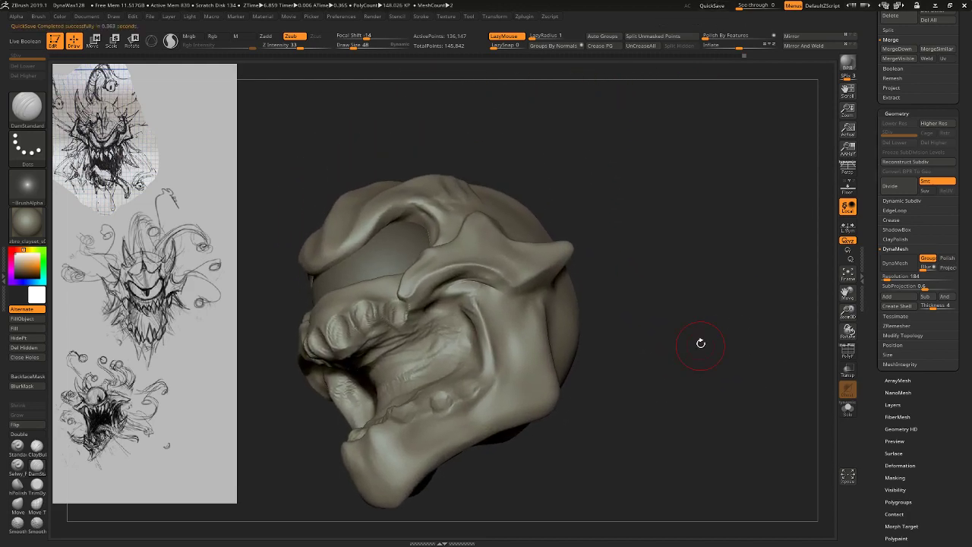
{"action": "left_click", "coordinate": [37, 503]}
{"action": "mouse_move", "coordinate": [580, 185]}
{"action": "left_mouse_down"}
{"action": "mouse_move", "coordinate": [531, 232]}
{"action": "mouse_move", "coordinate": [517, 228]}
{"action": "mouse_move", "coordinate": [566, 166]}
{"action": "left_mouse_up"}
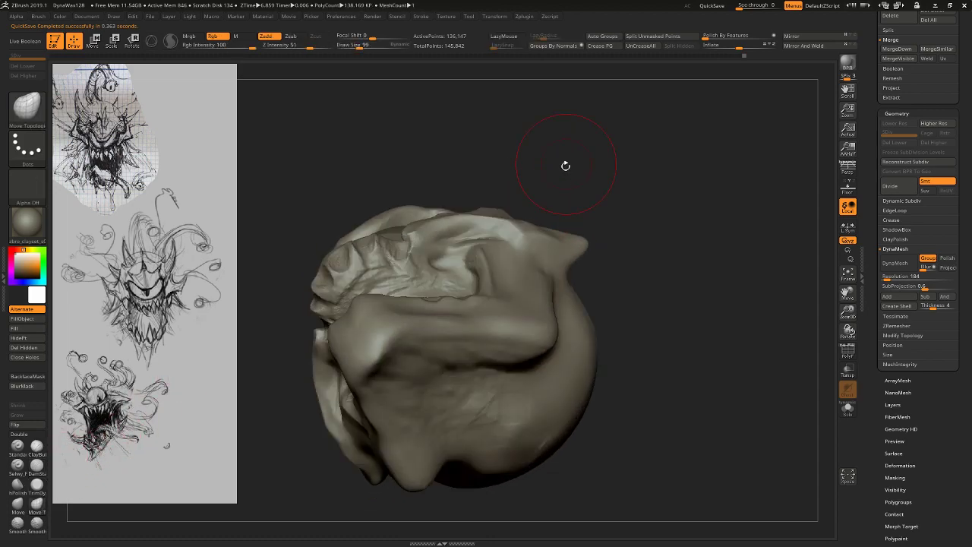
{"action": "key", "text": "s"}
{"action": "mouse_move", "coordinate": [521, 241]}
{"action": "left_mouse_down"}
{"action": "mouse_move", "coordinate": [505, 254]}
{"action": "mouse_move", "coordinate": [527, 252]}
{"action": "left_mouse_up"}
Carve tendon-like grooves into the rear of the jaw below the cheekbone with DamStandard at a reduced size and smooth them.
{"action": "left_click", "coordinate": [37, 466]}
{"action": "left_click_drag", "start_coordinate": [592, 186], "coordinate": [589, 232]}
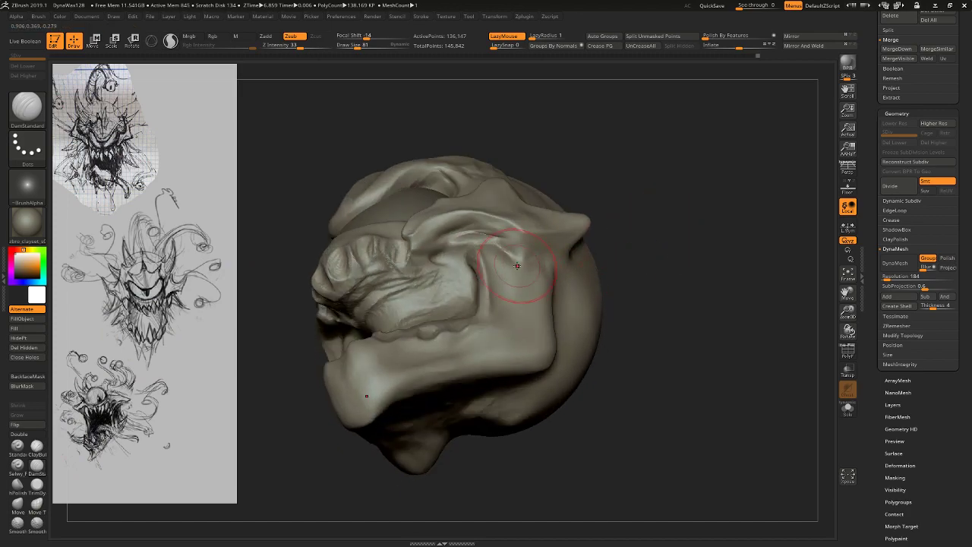
{"action": "right_click_drag", "start_coordinate": [528, 257], "coordinate": [525, 323]}
{"action": "key", "text": "s"}
{"action": "left_click_drag", "start_coordinate": [528, 256], "coordinate": [521, 257]}
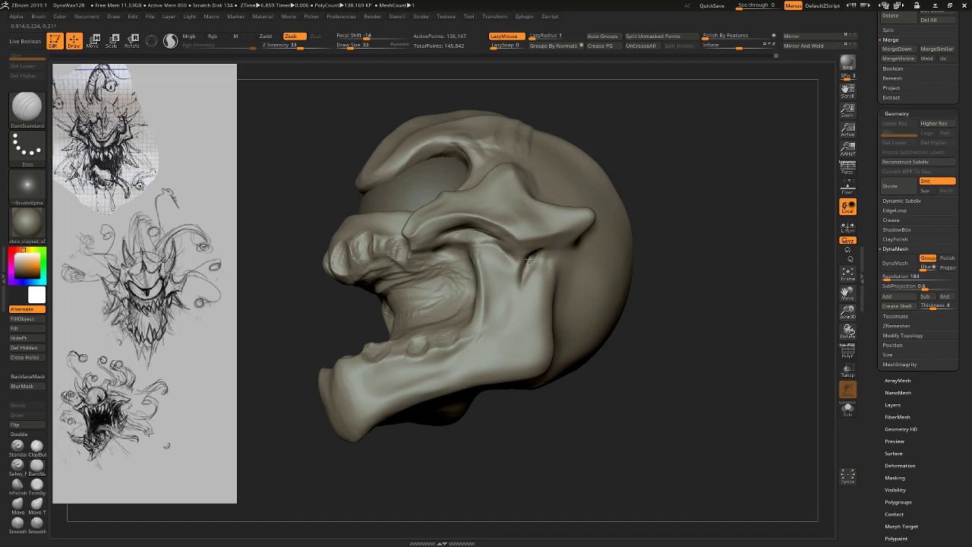
{"action": "left_click_drag", "start_coordinate": [486, 238], "coordinate": [495, 305]}
{"action": "left_click_drag", "start_coordinate": [465, 241], "coordinate": [491, 305], "text": "shift"}
{"action": "left_click_drag", "start_coordinate": [693, 230], "coordinate": [687, 210]}
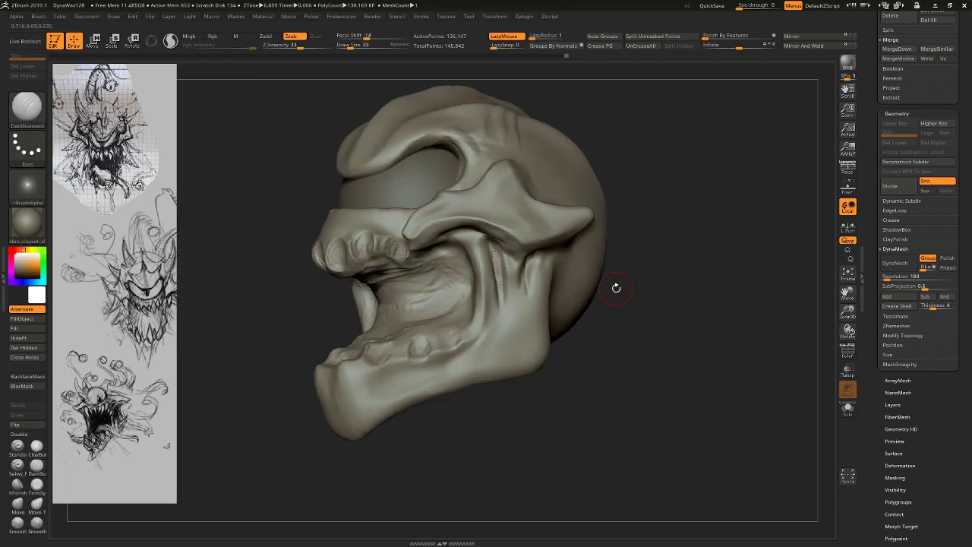
Remesh the head with DynaMesh at resolution 200 with grouping turned off.
{"action": "left_click", "coordinate": [848, 351]}
{"action": "left_click", "coordinate": [849, 351]}
{"action": "left_click_drag", "start_coordinate": [768, 366], "coordinate": [775, 374], "text": "ctrl"}
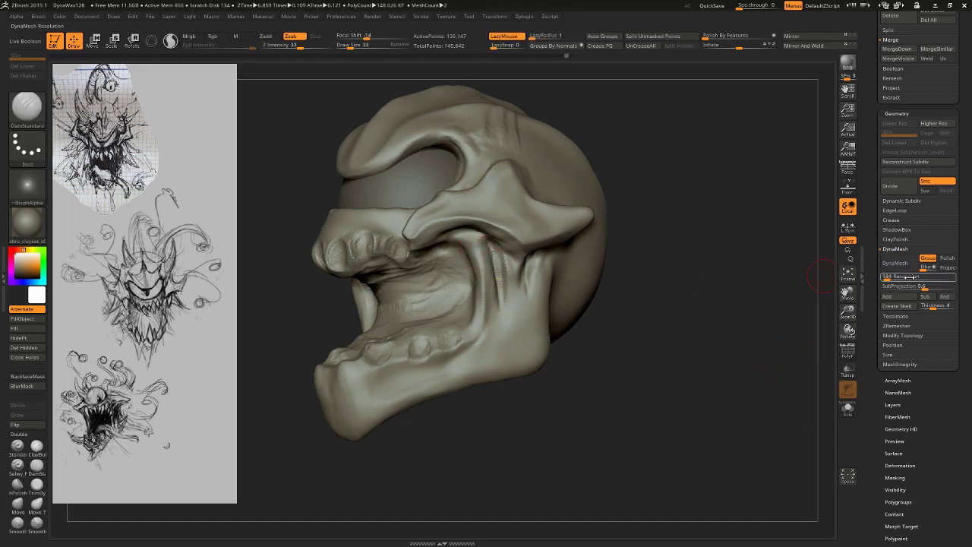
{"action": "left_click", "coordinate": [915, 273]}
{"action": "type", "text": "200"}
{"action": "left_click", "coordinate": [928, 260]}
{"action": "left_click", "coordinate": [907, 264]}
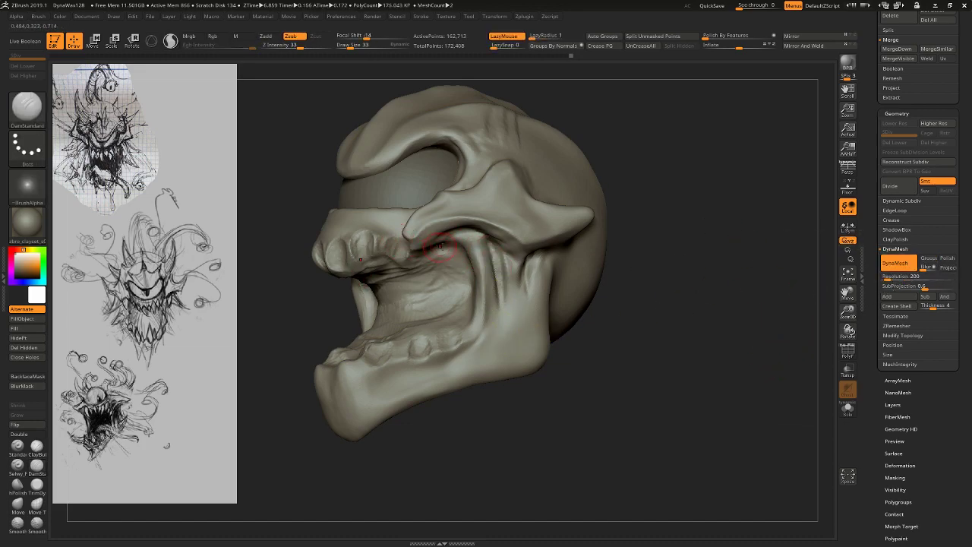
Pull the rear corner of the jaw outward into a pointed spike with the SnakeHook brush.
{"action": "left_click_drag", "start_coordinate": [678, 325], "coordinate": [552, 249]}
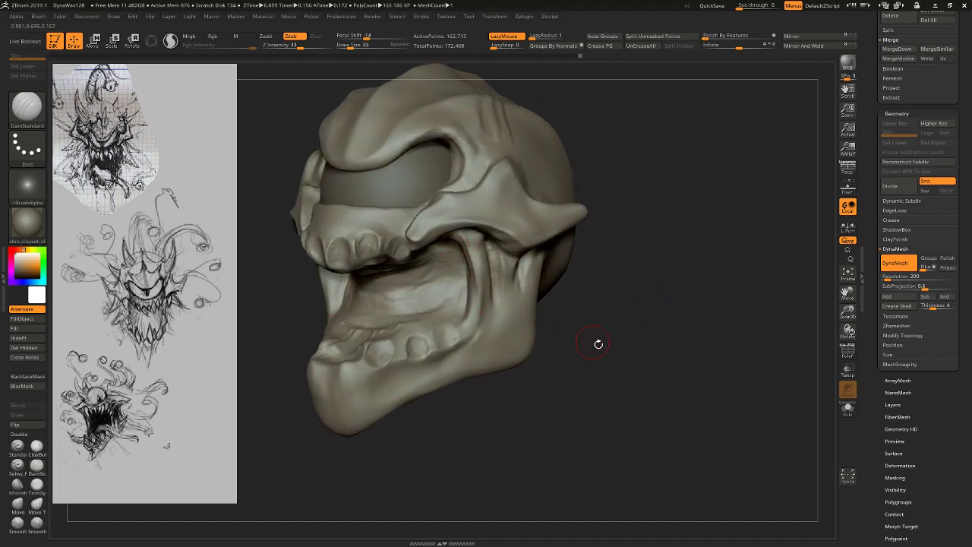
{"action": "mouse_move", "coordinate": [597, 342]}
{"action": "left_mouse_down"}
{"action": "mouse_move", "coordinate": [667, 336]}
{"action": "mouse_move", "coordinate": [669, 321]}
{"action": "mouse_move", "coordinate": [681, 332]}
{"action": "mouse_move", "coordinate": [390, 372]}
{"action": "left_mouse_up"}
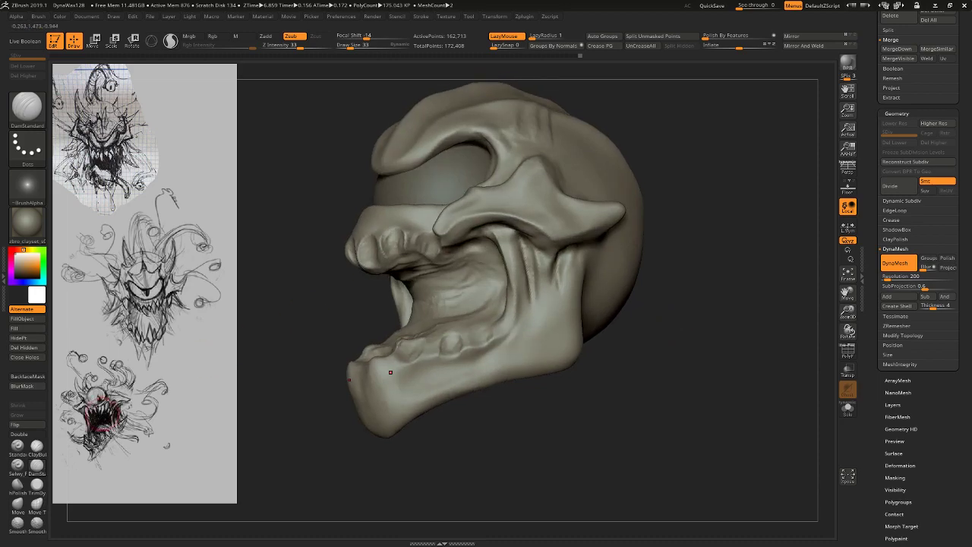
{"action": "left_click", "coordinate": [20, 512]}
{"action": "left_click_drag", "start_coordinate": [581, 336], "coordinate": [620, 379]}
{"action": "key", "text": "b"}
{"action": "key", "text": "s"}
{"action": "key", "text": "h"}
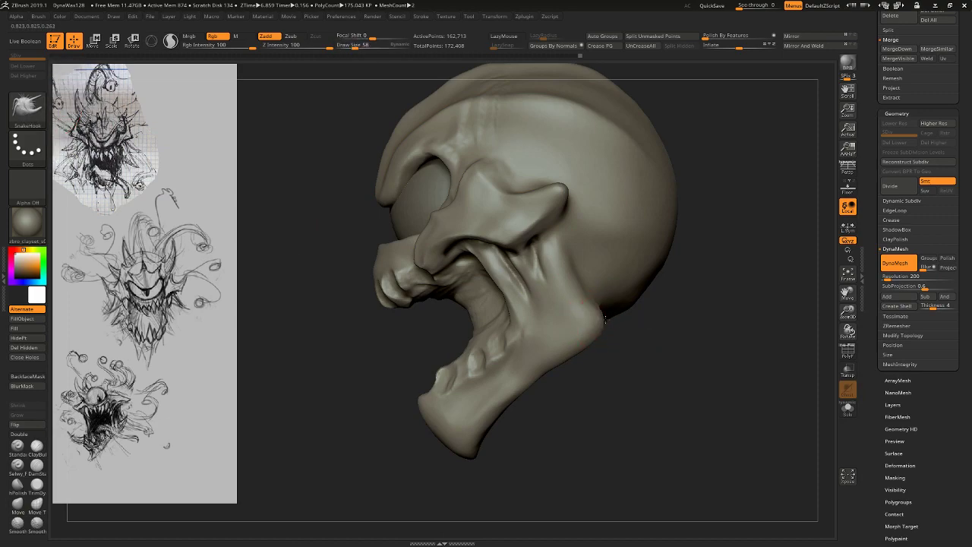
{"action": "mouse_move", "coordinate": [623, 330]}
{"action": "left_mouse_down"}
{"action": "mouse_move", "coordinate": [661, 347]}
{"action": "mouse_move", "coordinate": [682, 330]}
{"action": "mouse_move", "coordinate": [504, 326]}
{"action": "mouse_move", "coordinate": [436, 387]}
{"action": "mouse_move", "coordinate": [387, 387]}
{"action": "mouse_move", "coordinate": [276, 343]}
{"action": "left_mouse_up"}
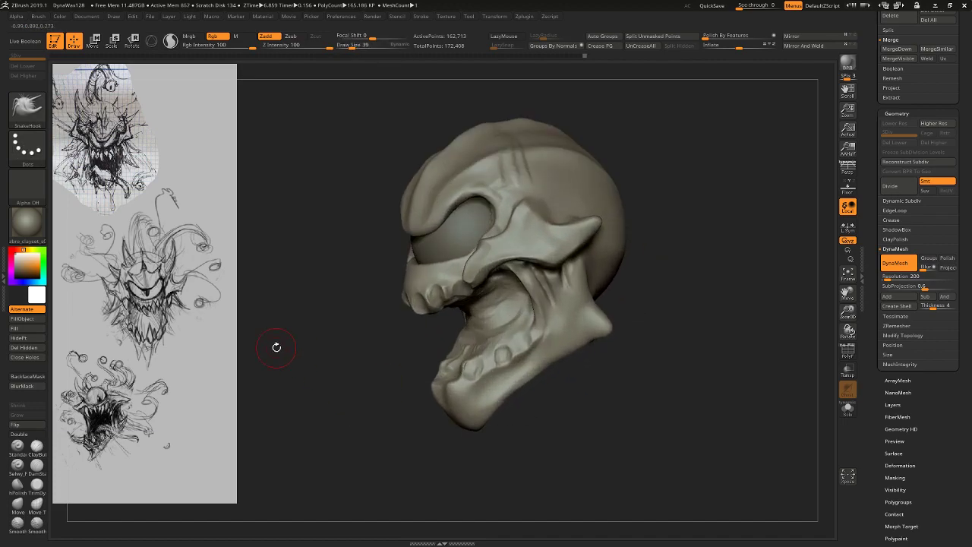
Refine and extend the jaw corner spike with the Move brush at varying sizes and quick-save the project.
{"action": "left_click", "coordinate": [27, 502]}
{"action": "key", "text": "s"}
{"action": "mouse_move", "coordinate": [567, 337]}
{"action": "left_mouse_down"}
{"action": "mouse_move", "coordinate": [595, 334]}
{"action": "mouse_move", "coordinate": [593, 321]}
{"action": "left_mouse_up"}
{"action": "left_click", "coordinate": [712, 6]}
{"action": "key", "text": "s"}
{"action": "left_click_drag", "start_coordinate": [593, 314], "coordinate": [594, 305]}
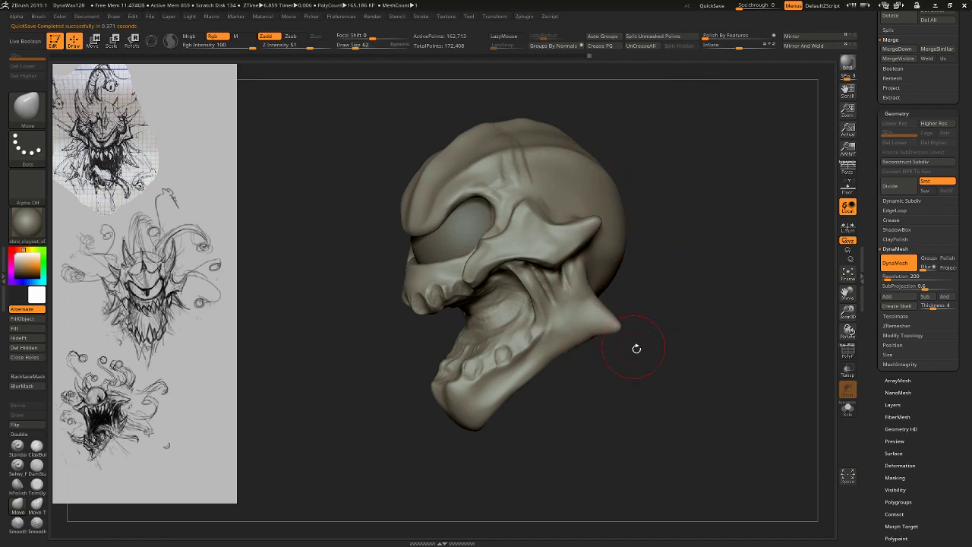
Build up volume around the jaw corner spike with ClayBuildup at size 51.
{"action": "left_click_drag", "start_coordinate": [636, 349], "coordinate": [590, 325]}
{"action": "left_click", "coordinate": [36, 447]}
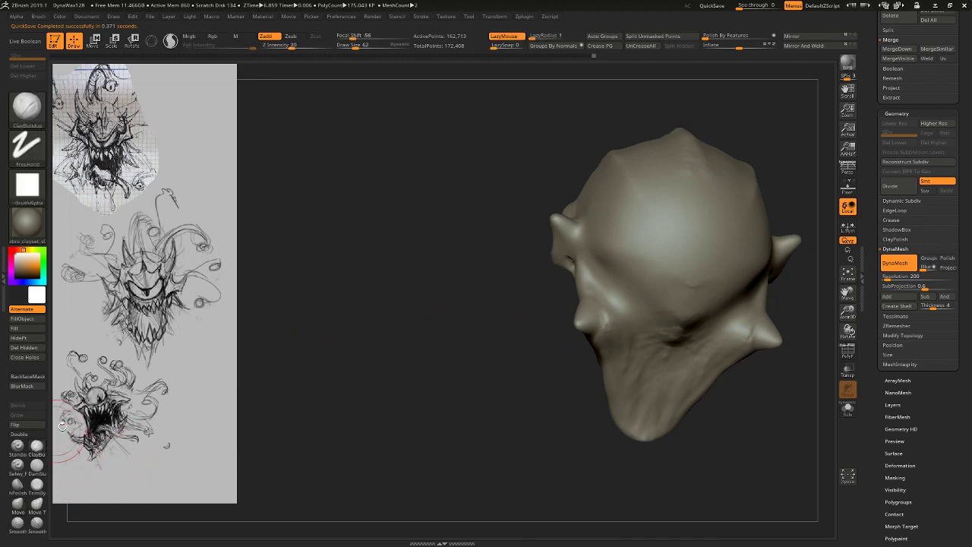
{"action": "left_click_drag", "start_coordinate": [535, 378], "coordinate": [566, 365]}
{"action": "key", "text": "s"}
{"action": "left_click_drag", "start_coordinate": [594, 319], "coordinate": [588, 318]}
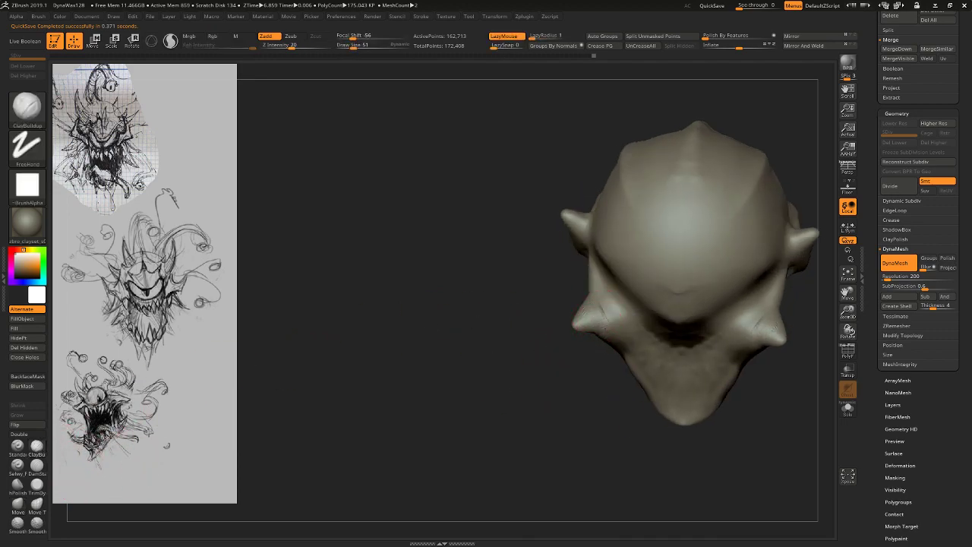
{"action": "right_click_drag", "start_coordinate": [613, 325], "coordinate": [594, 332]}
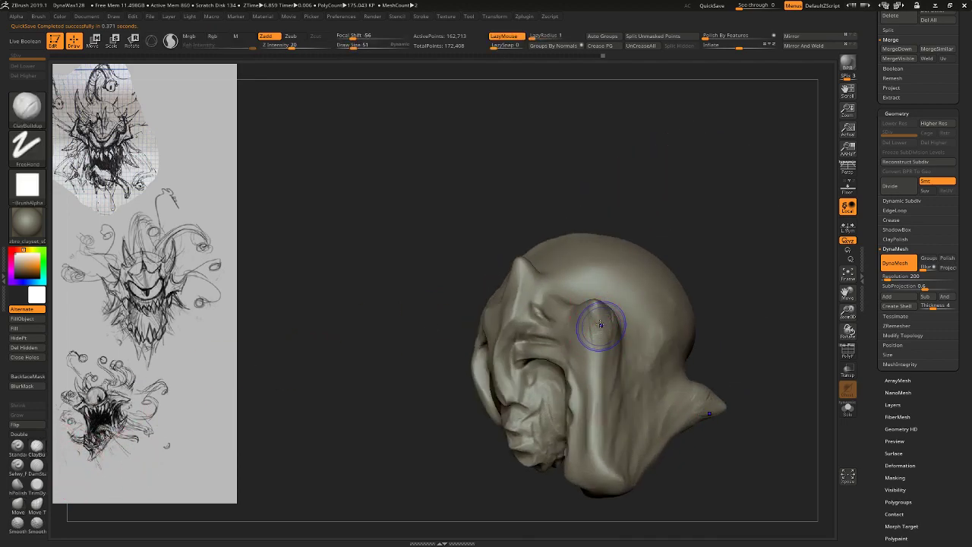
{"action": "right_click_drag", "start_coordinate": [722, 405], "coordinate": [621, 216]}
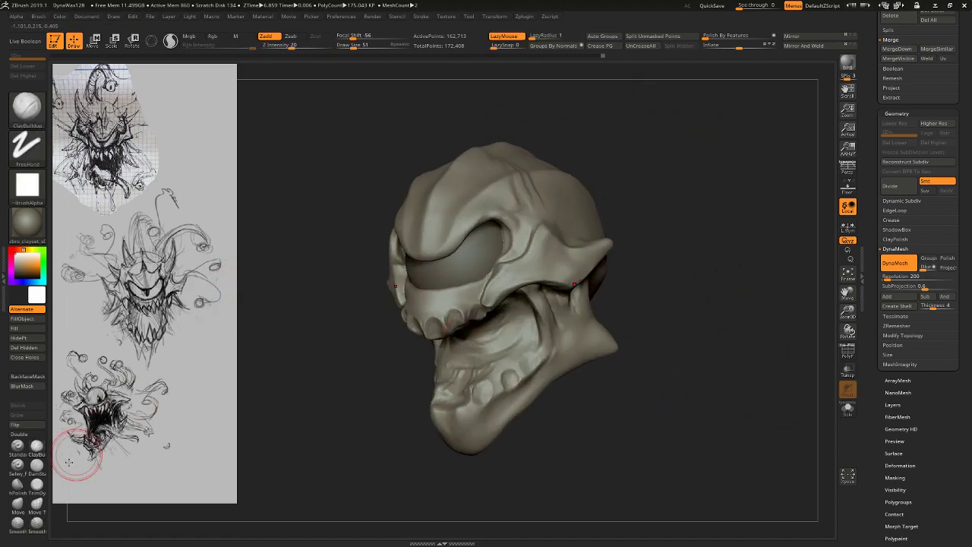
Reshape the side contour of the lower jaw in front view with the Move brush at size 39.
{"action": "key", "text": "b"}
{"action": "key", "text": "m"}
{"action": "key", "text": "v"}
{"action": "mouse_move", "coordinate": [311, 347]}
{"action": "right_mouse_down"}
{"action": "mouse_move", "coordinate": [759, 275]}
{"action": "mouse_move", "coordinate": [766, 287]}
{"action": "mouse_move", "coordinate": [644, 265]}
{"action": "right_mouse_up"}
{"action": "key", "text": "s"}
{"action": "mouse_move", "coordinate": [450, 347]}
{"action": "left_mouse_down"}
{"action": "mouse_move", "coordinate": [491, 358]}
{"action": "mouse_move", "coordinate": [495, 368]}
{"action": "left_mouse_up"}
{"action": "key", "text": "s"}
{"action": "key", "text": "s"}
{"action": "key", "text": "s"}
{"action": "key", "text": "s"}
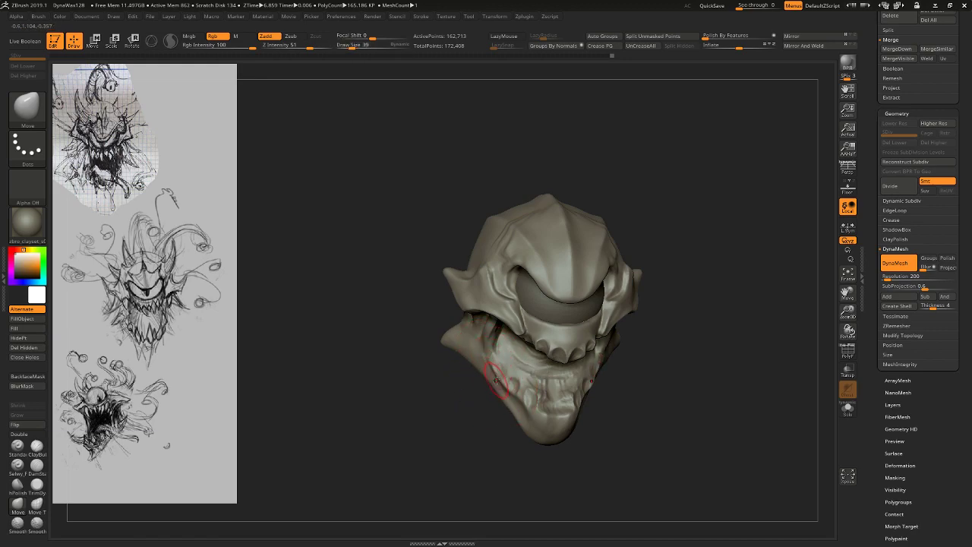
{"action": "mouse_move", "coordinate": [639, 422]}
{"action": "right_mouse_down"}
{"action": "mouse_move", "coordinate": [624, 420]}
{"action": "mouse_move", "coordinate": [640, 412]}
{"action": "mouse_move", "coordinate": [621, 402]}
{"action": "right_mouse_up"}
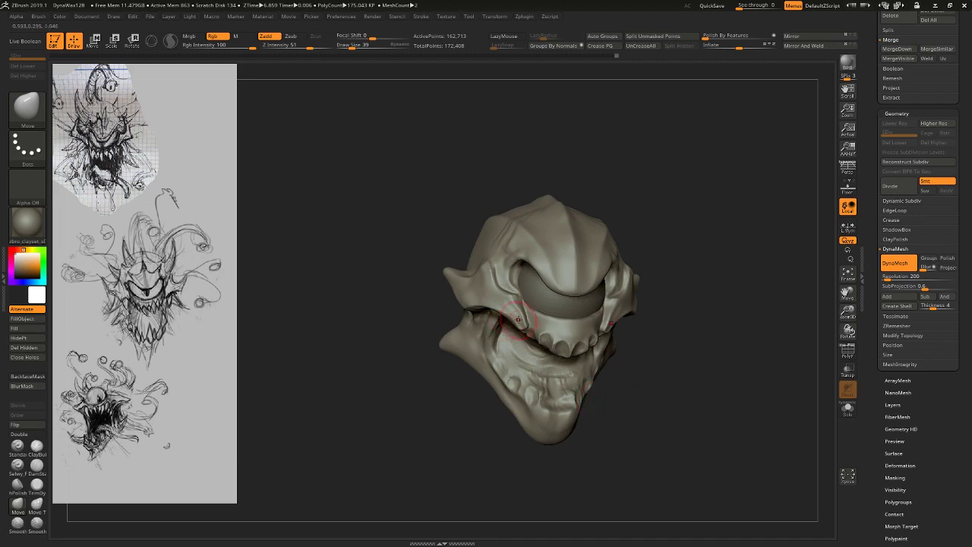
{"action": "key", "text": "s"}
{"action": "left_click_drag", "start_coordinate": [518, 320], "coordinate": [520, 320]}
{"action": "left_click_drag", "start_coordinate": [432, 318], "coordinate": [489, 317]}
{"action": "key", "text": "ctrl+z"}
Mask the cheekbone and its rear spike with the MaskLasso brush in side view.
{"action": "left_click", "coordinate": [30, 111], "text": "ctrl"}
{"action": "left_click", "coordinate": [196, 161], "text": "ctrl"}
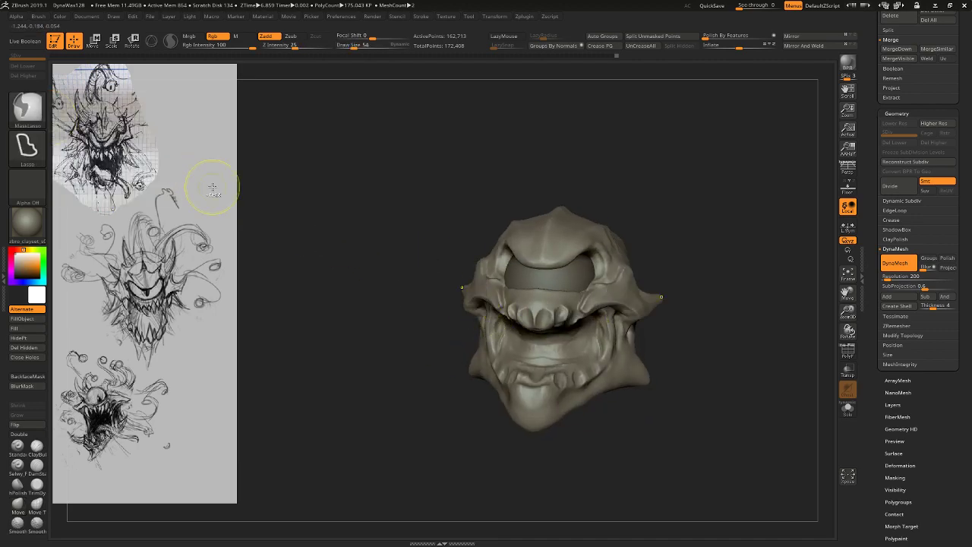
{"action": "left_click_drag", "start_coordinate": [349, 283], "coordinate": [469, 304]}
{"action": "key", "text": "ctrl"}
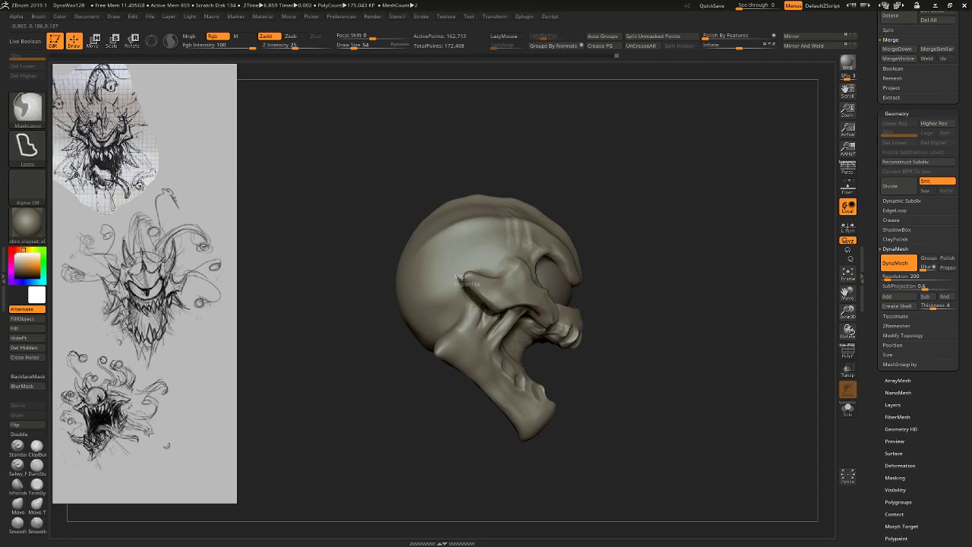
{"action": "mouse_move", "coordinate": [560, 320]}
{"action": "left_mouse_down", "text": "ctrl"}
{"action": "mouse_move", "coordinate": [531, 269]}
{"action": "mouse_move", "coordinate": [462, 251]}
{"action": "left_mouse_up", "text": "ctrl"}
{"action": "mouse_move", "coordinate": [449, 195]}
{"action": "left_mouse_down", "text": "ctrl"}
{"action": "mouse_move", "coordinate": [445, 269]}
{"action": "mouse_move", "coordinate": [468, 275]}
{"action": "mouse_move", "coordinate": [525, 225]}
{"action": "mouse_move", "coordinate": [522, 211]}
{"action": "left_mouse_up", "text": "ctrl"}
{"action": "left_click_drag", "start_coordinate": [656, 192], "coordinate": [620, 186]}
{"action": "right_click_drag", "start_coordinate": [619, 186], "coordinate": [560, 216]}
Clean up the cheekbone mask by unmasking the brow above it and checking the mask inverted.
{"action": "key", "text": "ctrl"}
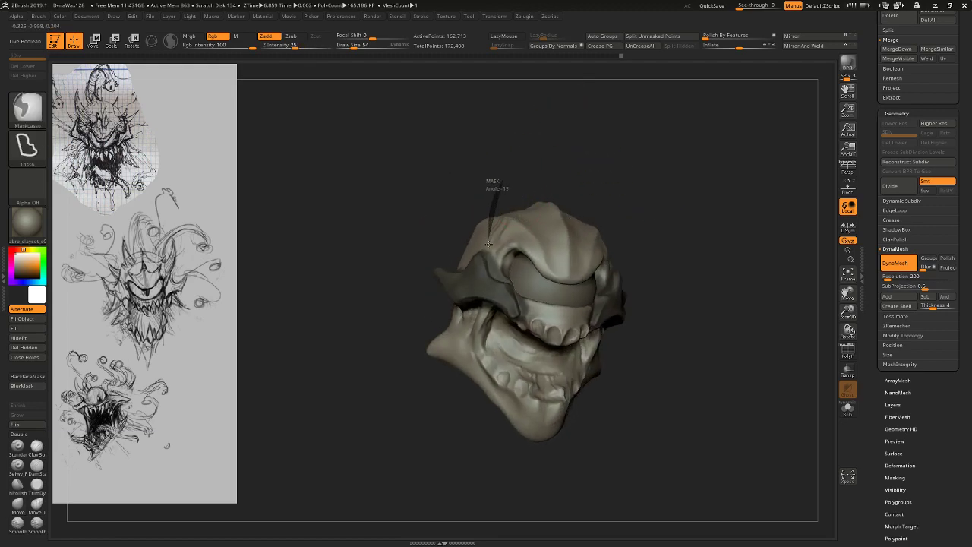
{"action": "mouse_move", "coordinate": [495, 277]}
{"action": "left_mouse_down", "text": "ctrl+alt"}
{"action": "mouse_move", "coordinate": [515, 285]}
{"action": "mouse_move", "coordinate": [528, 127]}
{"action": "left_mouse_up", "text": "ctrl+alt"}
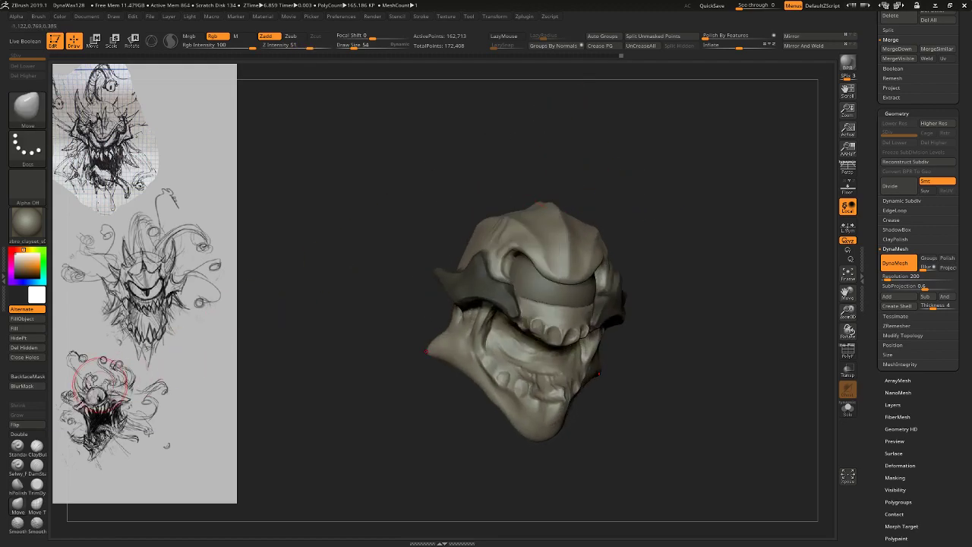
{"action": "left_click", "coordinate": [357, 425], "text": "ctrl"}
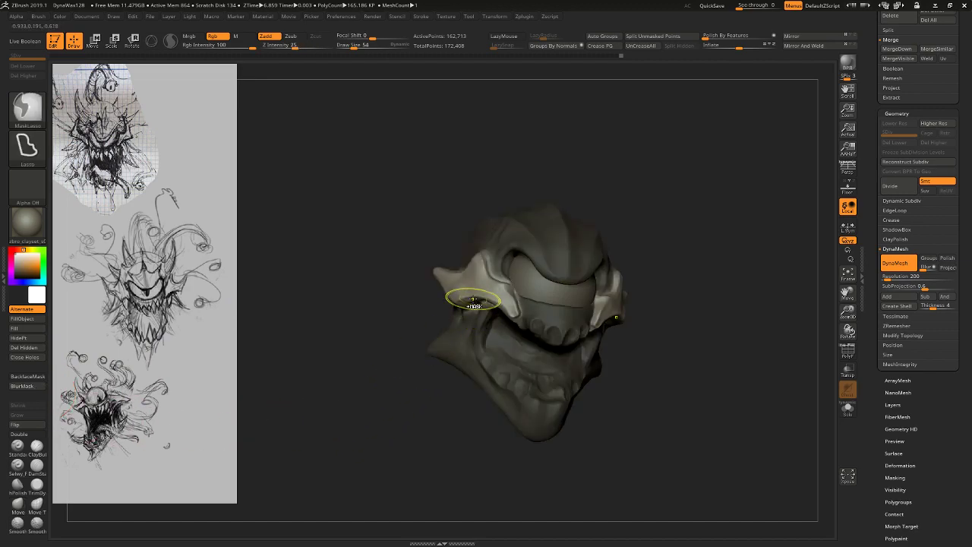
{"action": "left_click", "coordinate": [409, 334], "text": "ctrl"}
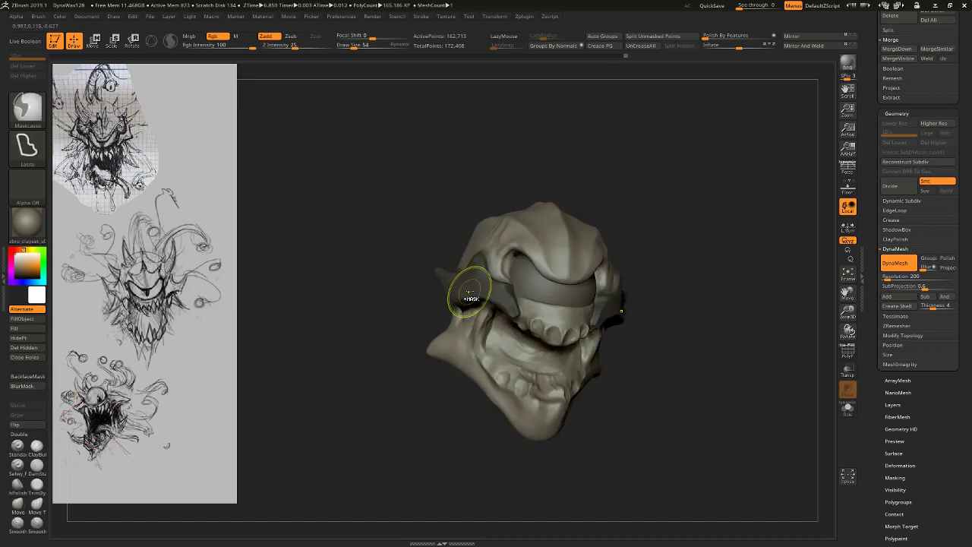
{"action": "left_click", "coordinate": [427, 324], "text": "ctrl"}
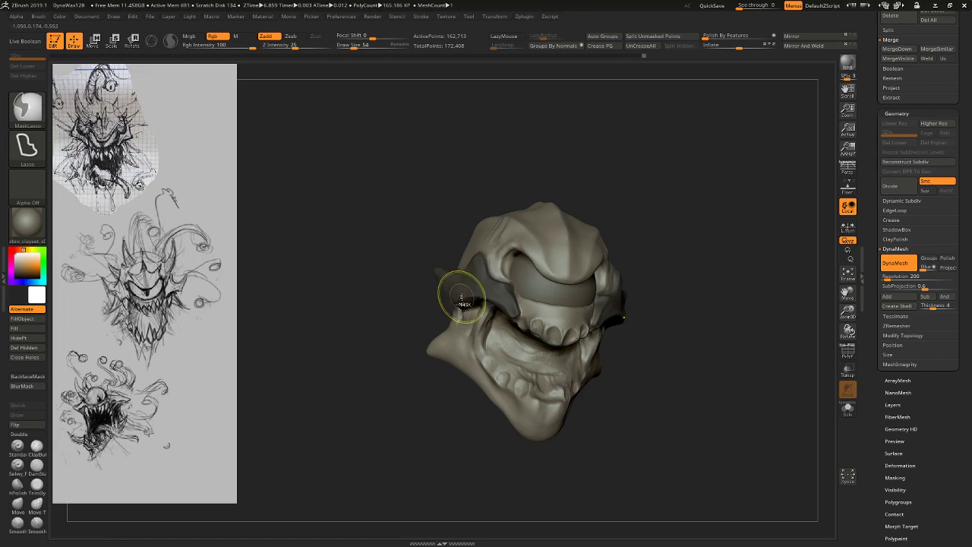
{"action": "mouse_move", "coordinate": [730, 189]}
{"action": "left_mouse_down"}
{"action": "mouse_move", "coordinate": [832, 216]}
{"action": "mouse_move", "coordinate": [736, 213]}
{"action": "mouse_move", "coordinate": [708, 230]}
{"action": "mouse_move", "coordinate": [753, 245]}
{"action": "mouse_move", "coordinate": [748, 266]}
{"action": "left_mouse_up"}
Invert the mask, reposition both cheekbones with the transpose line, clear the mask and quick-save the project.
{"action": "key", "text": "w"}
{"action": "left_click", "coordinate": [638, 302], "text": "ctrl"}
{"action": "left_click_drag", "start_coordinate": [595, 303], "coordinate": [691, 304]}
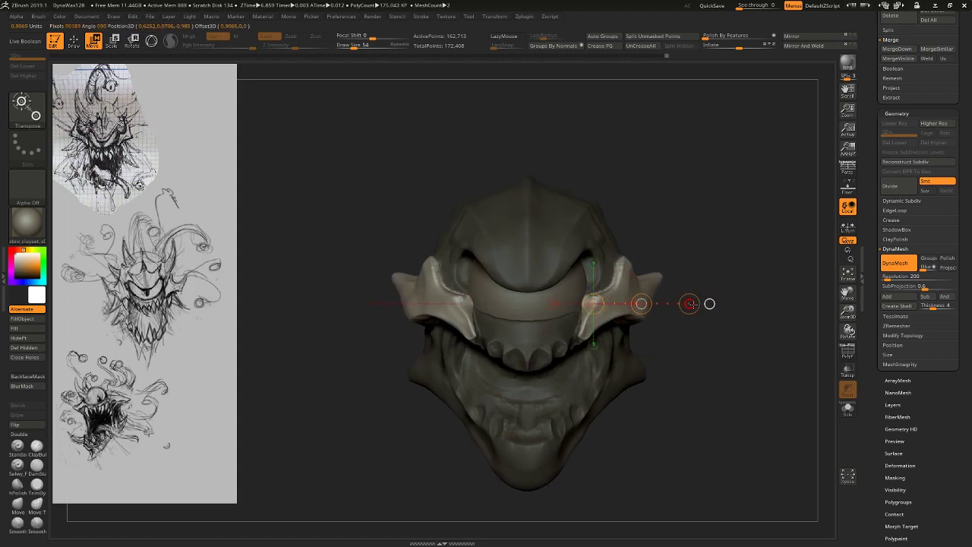
{"action": "key", "text": "ctrl+z"}
{"action": "left_click_drag", "start_coordinate": [607, 313], "coordinate": [672, 289]}
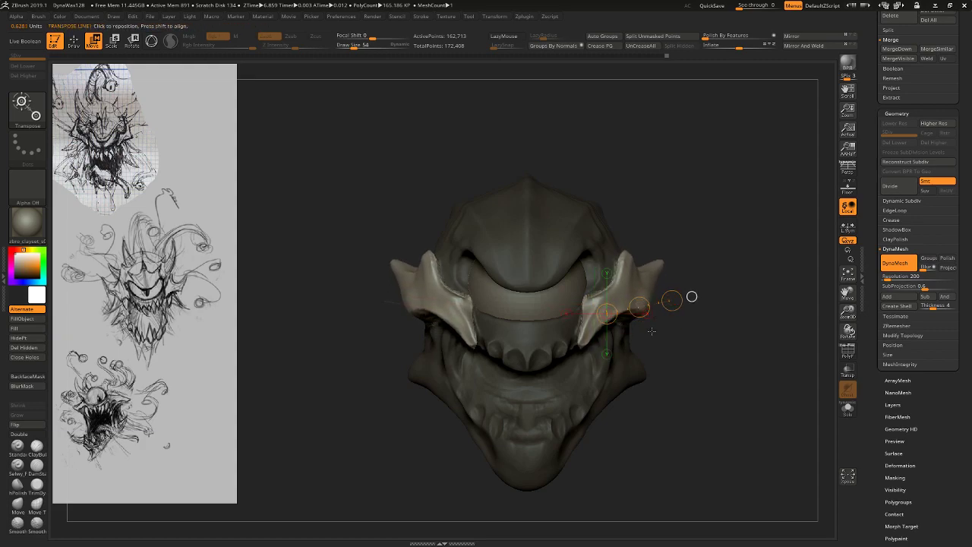
{"action": "left_click_drag", "start_coordinate": [674, 402], "coordinate": [686, 426], "text": "ctrl"}
{"action": "left_click", "coordinate": [705, 7]}
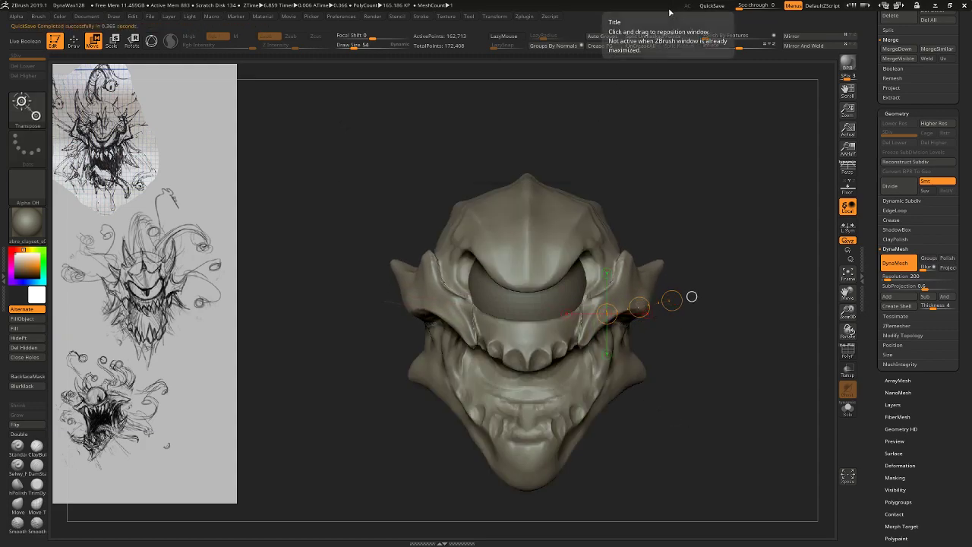
Smooth the ragged seam where the cheekbone's inner edge meets the lower eye socket.
{"action": "left_click", "coordinate": [38, 464]}
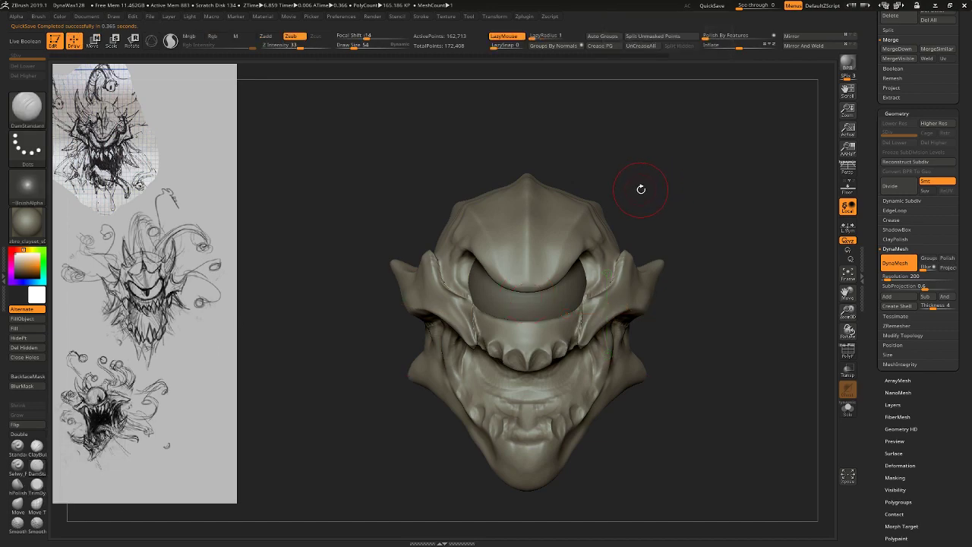
{"action": "mouse_move", "coordinate": [702, 186]}
{"action": "left_mouse_down", "text": "alt"}
{"action": "mouse_move", "coordinate": [688, 160]}
{"action": "mouse_move", "coordinate": [692, 187]}
{"action": "left_mouse_up", "text": "alt"}
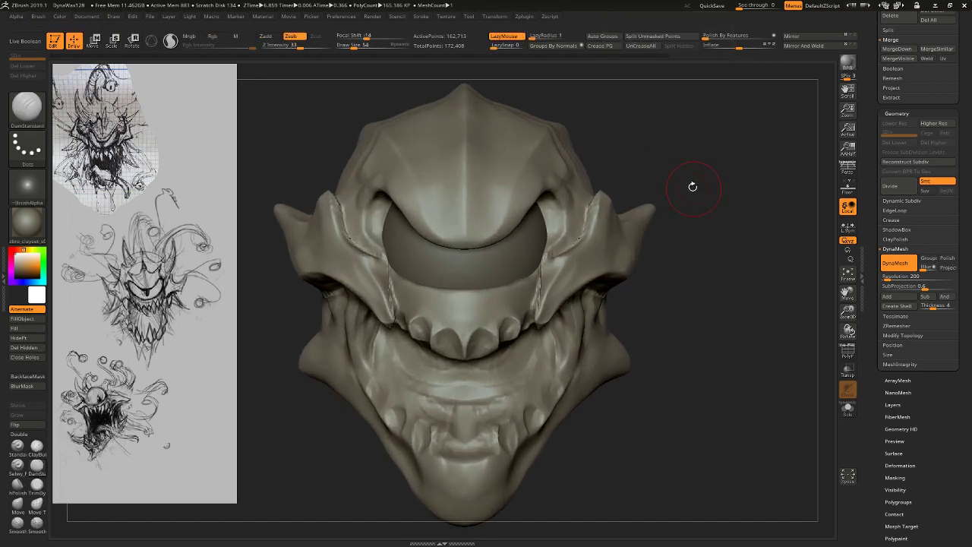
{"action": "left_click", "coordinate": [16, 447]}
{"action": "left_click_drag", "start_coordinate": [454, 307], "coordinate": [454, 342]}
{"action": "key", "text": "ctrl+z"}
{"action": "key", "text": "["}
{"action": "left_click_drag", "start_coordinate": [702, 288], "coordinate": [668, 241]}
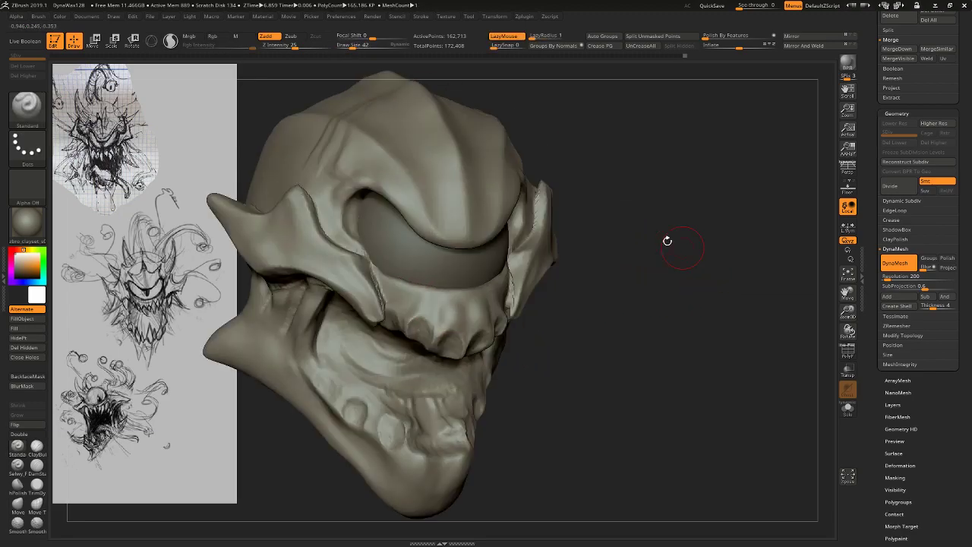
{"action": "left_click_drag", "start_coordinate": [380, 268], "coordinate": [383, 295], "text": "shift"}
Select the eyeball, reposition it in its socket with the transpose line, and return to the head with the Move brush.
{"action": "mouse_move", "coordinate": [650, 240]}
{"action": "left_mouse_down"}
{"action": "mouse_move", "coordinate": [704, 365]}
{"action": "mouse_move", "coordinate": [675, 376]}
{"action": "mouse_move", "coordinate": [662, 335]}
{"action": "left_mouse_up"}
{"action": "left_click", "coordinate": [394, 256], "text": "alt"}
{"action": "key", "text": "w"}
{"action": "mouse_move", "coordinate": [398, 270]}
{"action": "left_mouse_down"}
{"action": "mouse_move", "coordinate": [493, 270]}
{"action": "mouse_move", "coordinate": [457, 277]}
{"action": "mouse_move", "coordinate": [476, 275]}
{"action": "left_mouse_up"}
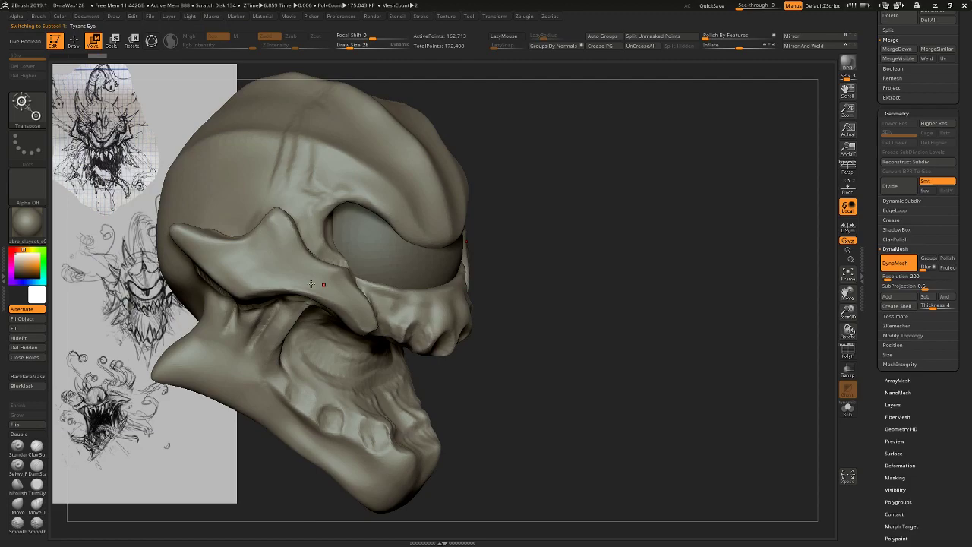
{"action": "left_click", "coordinate": [18, 503]}
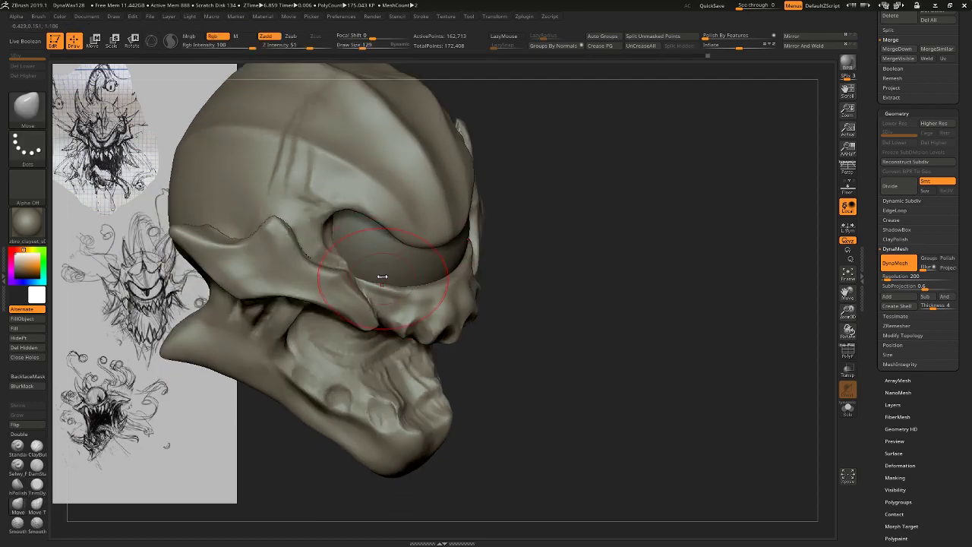
Reshape the brow's lower edge and front profile over the eyeball with the Move brush, enlarging it to draw size 157.
{"action": "left_click_drag", "start_coordinate": [570, 255], "coordinate": [635, 241]}
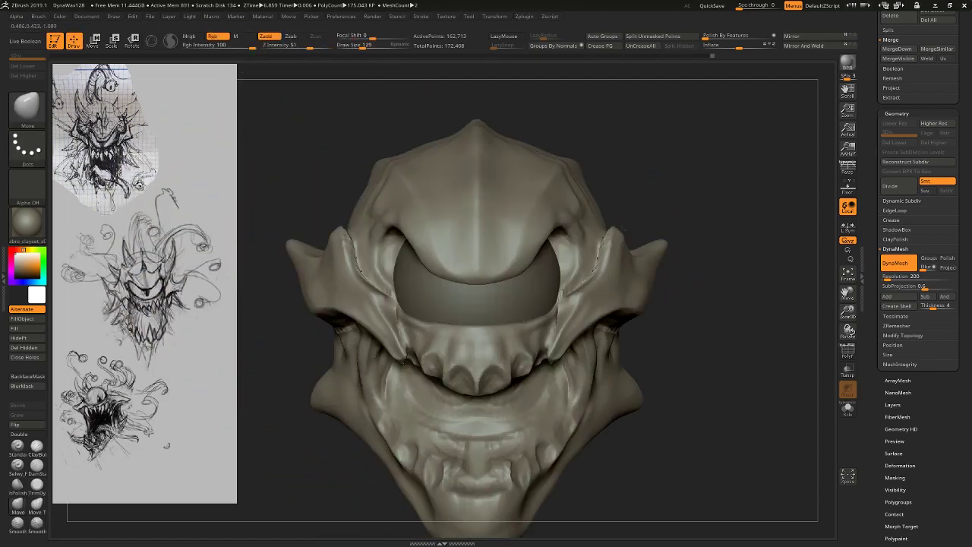
{"action": "left_click_drag", "start_coordinate": [259, 228], "coordinate": [434, 228]}
{"action": "key", "text": "bracketleft"}
{"action": "key", "text": "bracketleft"}
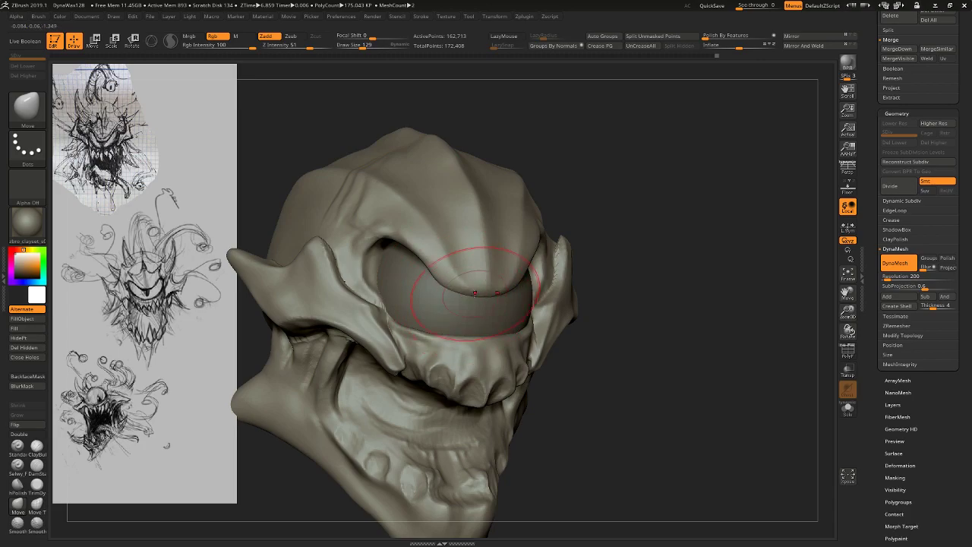
{"action": "left_click_drag", "start_coordinate": [457, 293], "coordinate": [464, 291]}
{"action": "left_click_drag", "start_coordinate": [614, 287], "coordinate": [669, 285]}
{"action": "key", "text": "bracketright"}
{"action": "key", "text": "bracketright"}
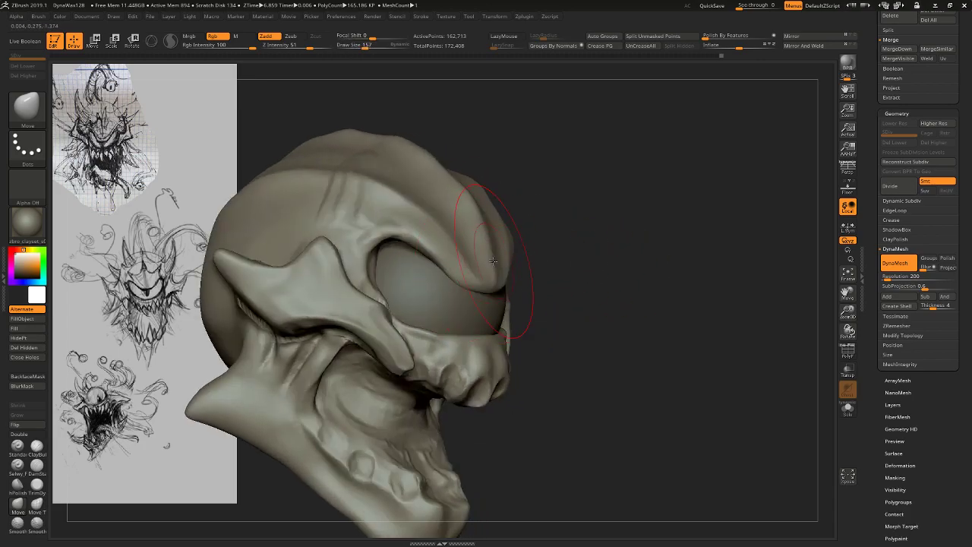
{"action": "left_click_drag", "start_coordinate": [600, 277], "coordinate": [541, 304]}
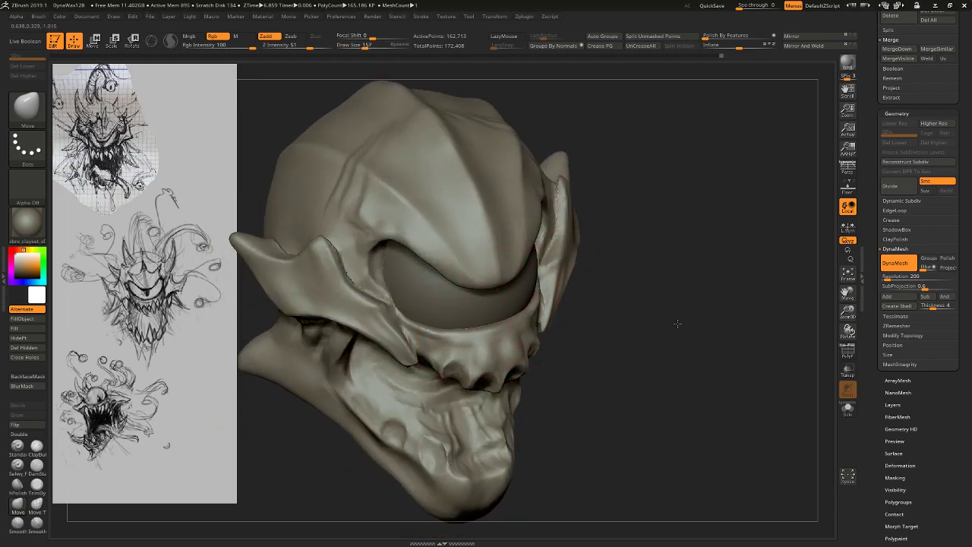
{"action": "left_click_drag", "start_coordinate": [677, 324], "coordinate": [713, 337], "text": "alt"}
Switch to the DamStandard brush and quick-save the project.
{"action": "left_click", "coordinate": [36, 465]}
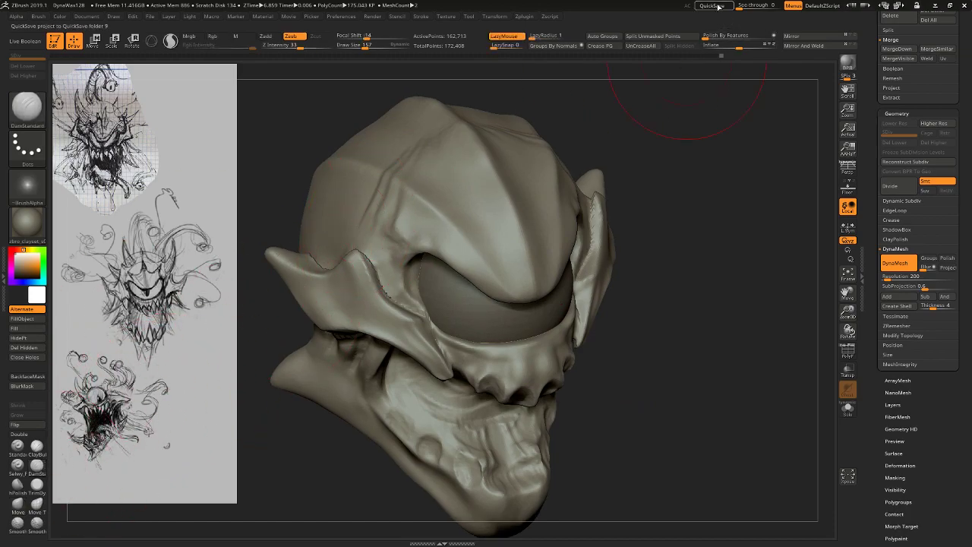
{"action": "left_click", "coordinate": [718, 6]}
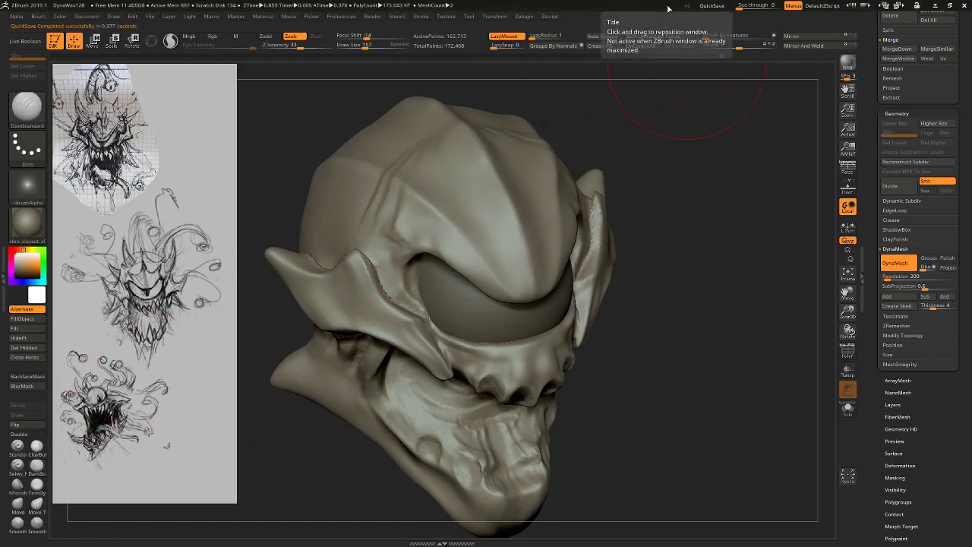
{"action": "left_click_drag", "start_coordinate": [712, 246], "coordinate": [672, 251], "text": "shift"}
{"action": "left_click_drag", "start_coordinate": [721, 300], "coordinate": [764, 260], "text": "alt"}
{"action": "left_click_drag", "start_coordinate": [765, 260], "coordinate": [757, 195], "text": "alt"}
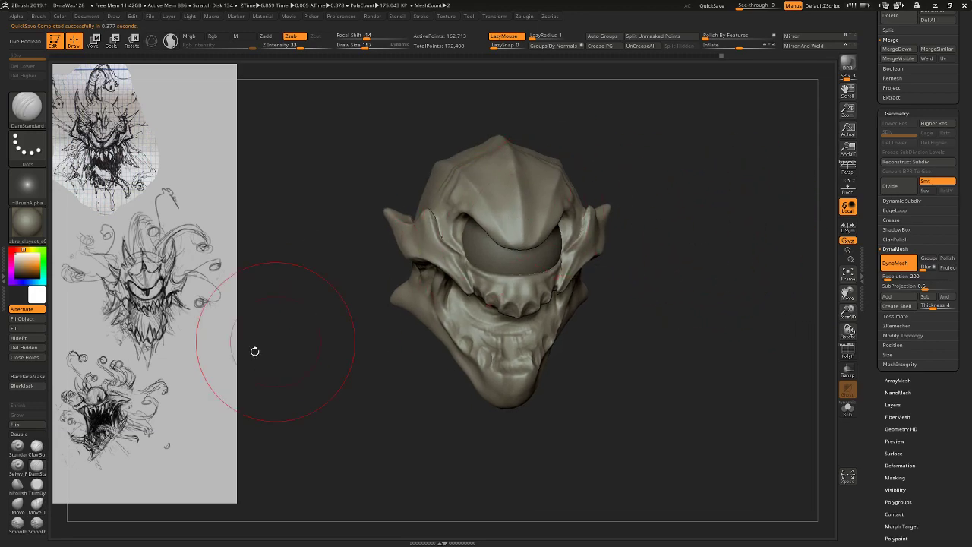
Carve creases between the upper forehead ridges with DamStandard at draw size 62 and smooth the strokes.
{"action": "left_click", "coordinate": [36, 466]}
{"action": "mouse_move", "coordinate": [649, 178]}
{"action": "left_mouse_down"}
{"action": "mouse_move", "coordinate": [640, 215]}
{"action": "mouse_move", "coordinate": [642, 204]}
{"action": "left_mouse_up"}
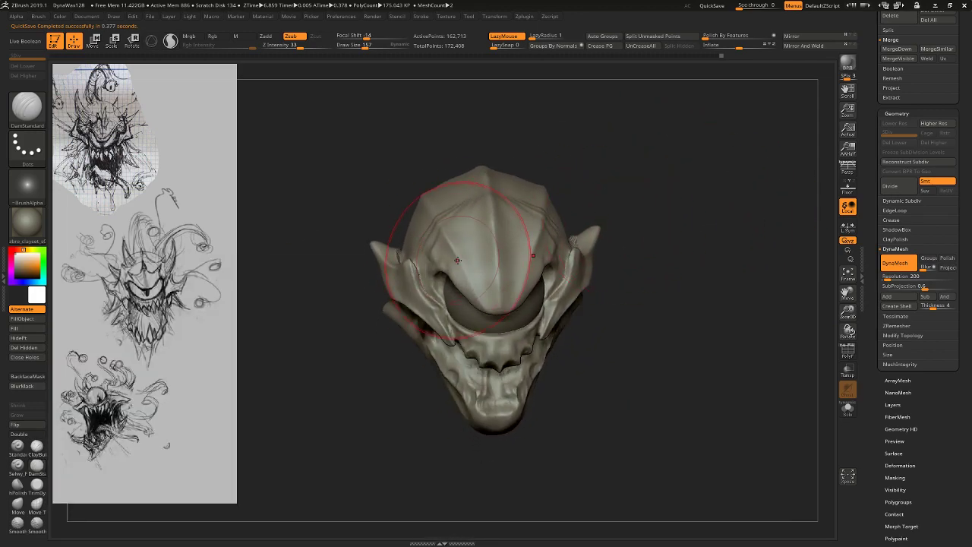
{"action": "left_click", "coordinate": [355, 46]}
{"action": "left_click_drag", "start_coordinate": [461, 243], "coordinate": [489, 215]}
{"action": "left_click_drag", "start_coordinate": [274, 317], "coordinate": [446, 228]}
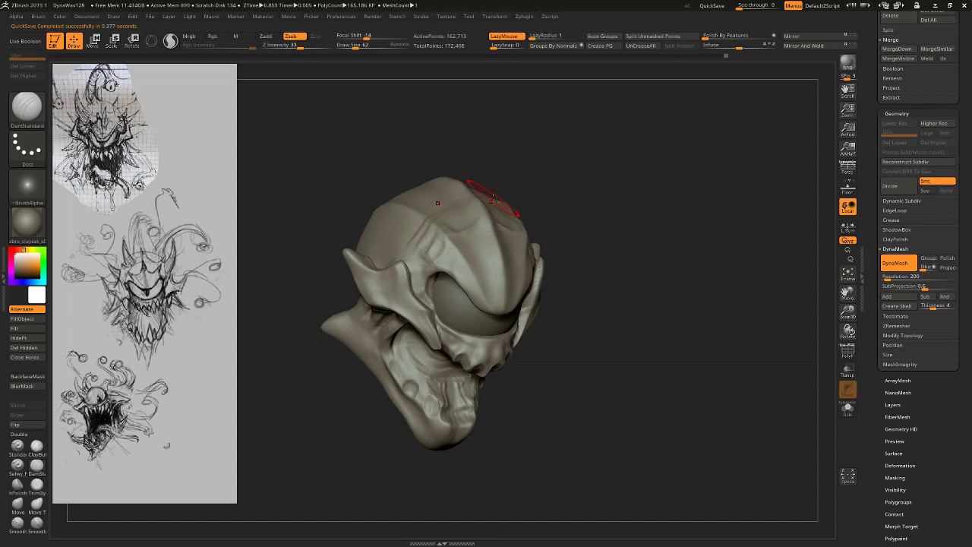
{"action": "left_click_drag", "start_coordinate": [492, 198], "coordinate": [445, 206]}
{"action": "key", "text": "shift"}
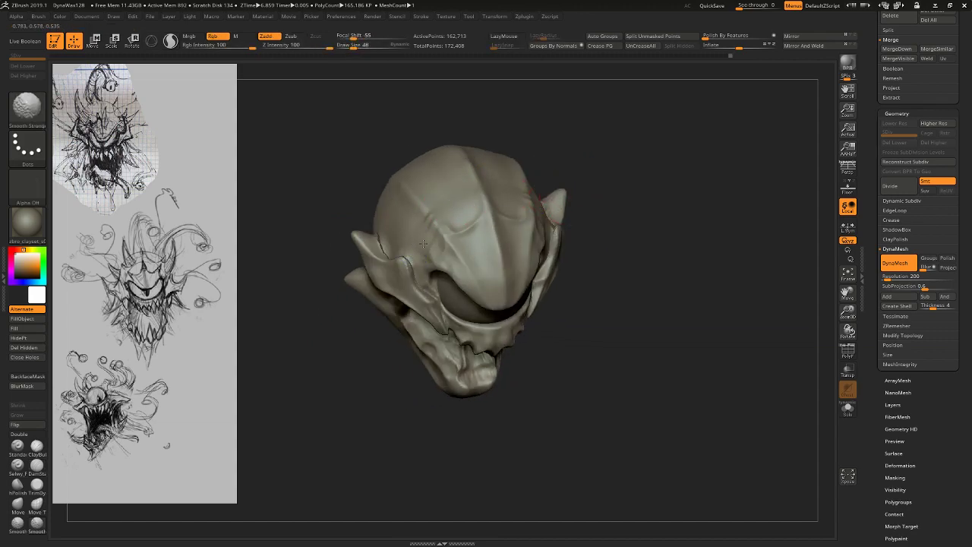
{"action": "left_click_drag", "start_coordinate": [467, 203], "coordinate": [430, 251]}
Build up the forehead surfaces beside the central ridge with ClayBuildup at draw size 26.
{"action": "mouse_move", "coordinate": [657, 225]}
{"action": "left_mouse_down"}
{"action": "mouse_move", "coordinate": [676, 193]}
{"action": "mouse_move", "coordinate": [669, 199]}
{"action": "left_mouse_up"}
{"action": "right_click_drag", "start_coordinate": [669, 199], "coordinate": [444, 232]}
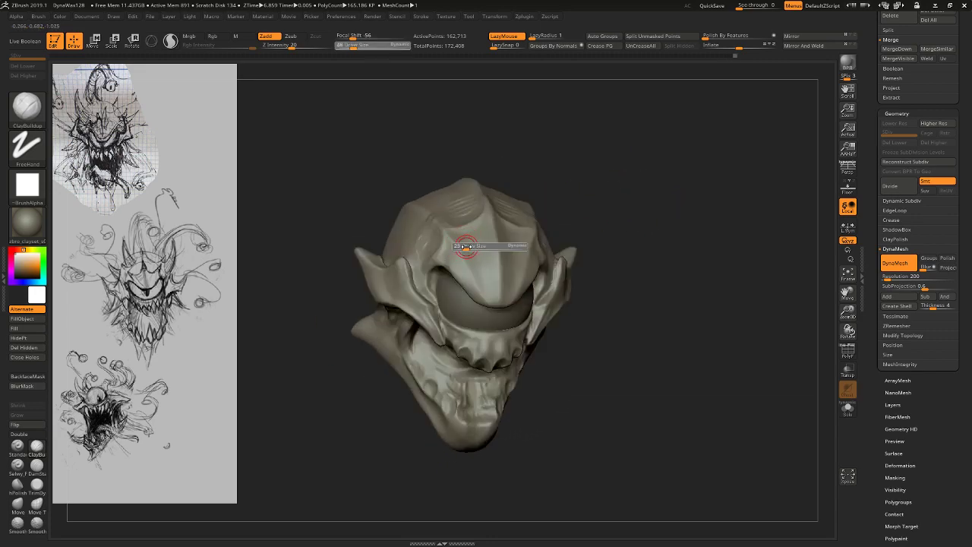
{"action": "right_click_drag", "start_coordinate": [469, 199], "coordinate": [646, 186]}
Turn on perspective and set the camera's focal length to 85 mm.
{"action": "left_click", "coordinate": [848, 166]}
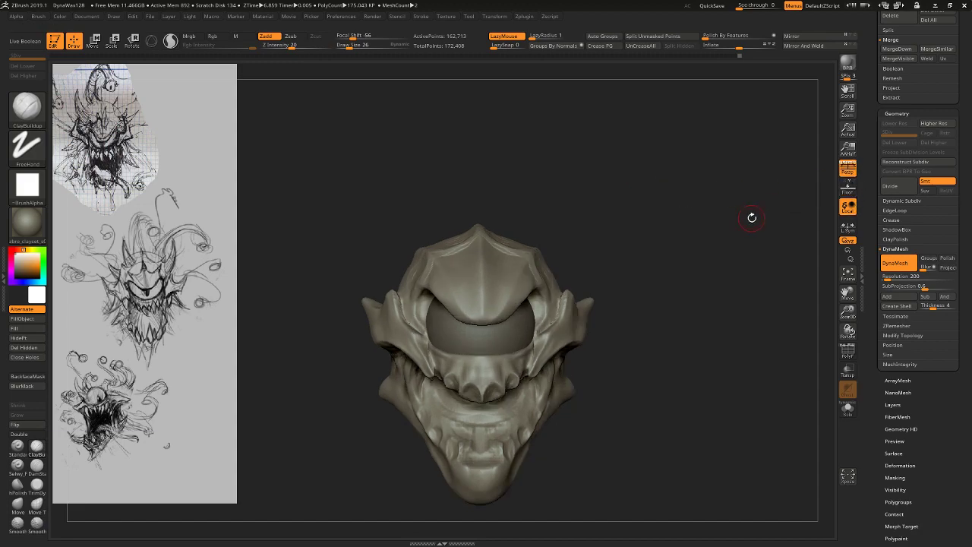
{"action": "right_click_drag", "start_coordinate": [749, 217], "coordinate": [625, 131]}
{"action": "left_click", "coordinate": [115, 18]}
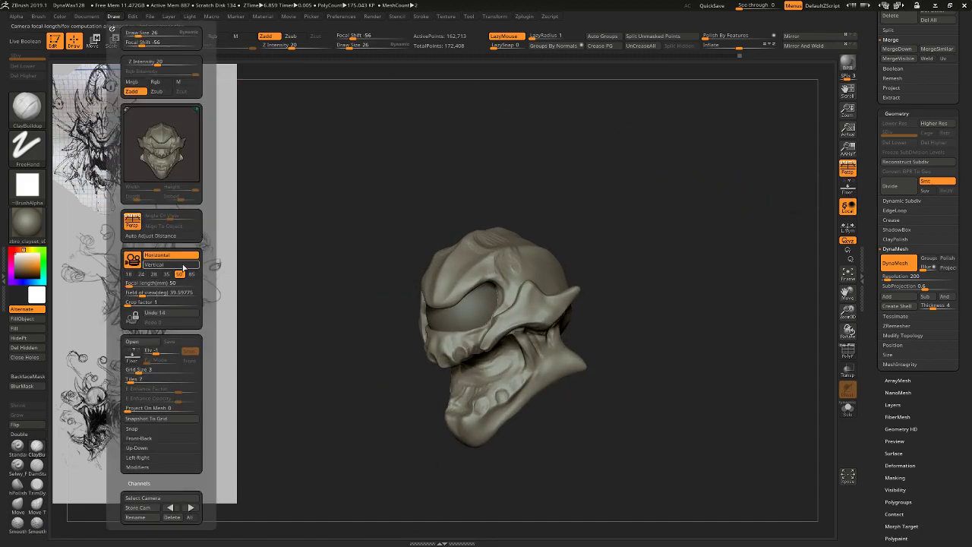
{"action": "left_click", "coordinate": [190, 274]}
Add clay to the side plate behind the brow and carve a curved crease above the cheekbone with DamStandard at draw size 45.
{"action": "mouse_move", "coordinate": [679, 190]}
{"action": "left_mouse_down"}
{"action": "mouse_move", "coordinate": [672, 258]}
{"action": "mouse_move", "coordinate": [669, 248]}
{"action": "left_mouse_up"}
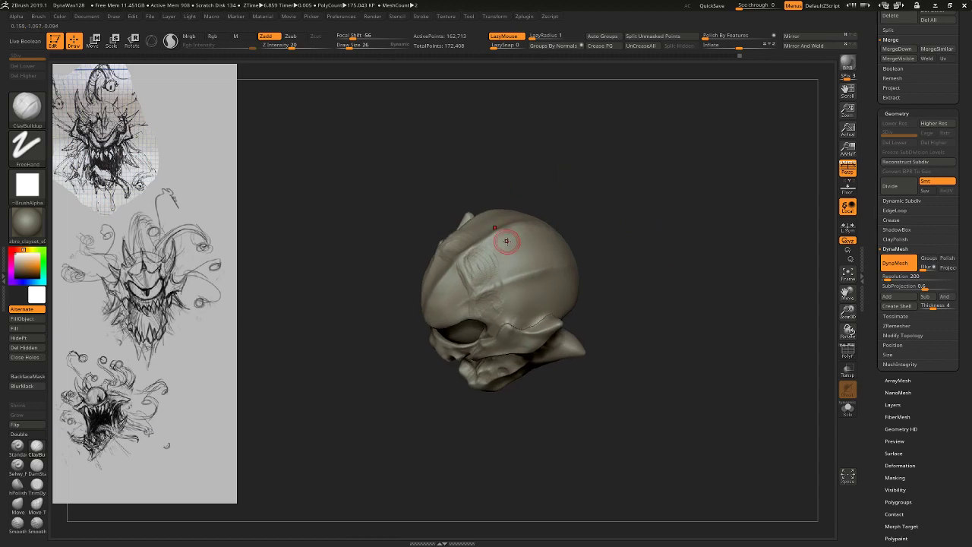
{"action": "mouse_move", "coordinate": [520, 334]}
{"action": "right_mouse_down"}
{"action": "mouse_move", "coordinate": [525, 152]}
{"action": "mouse_move", "coordinate": [529, 178]}
{"action": "right_mouse_up"}
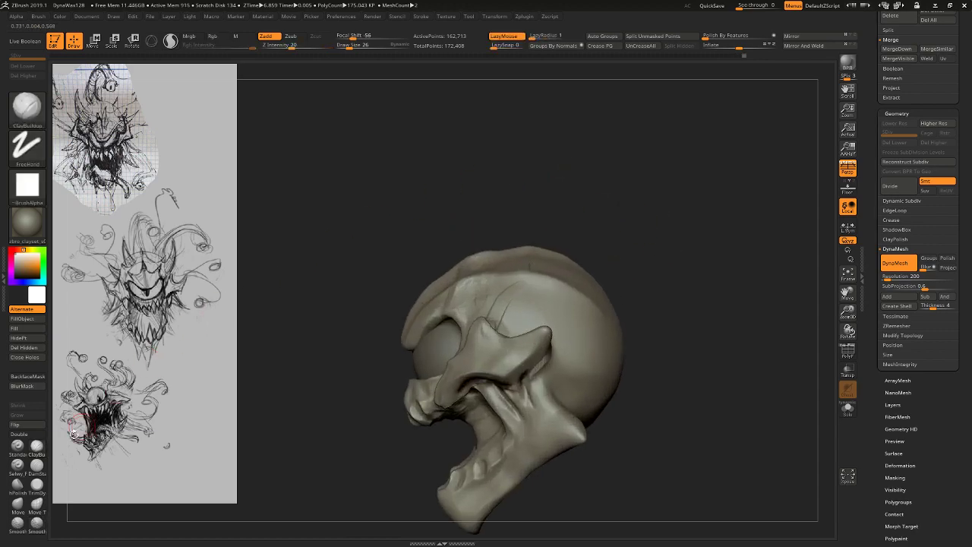
{"action": "left_click", "coordinate": [37, 467]}
{"action": "right_click_drag", "start_coordinate": [596, 228], "coordinate": [565, 244]}
{"action": "key", "text": "s"}
{"action": "left_click_drag", "start_coordinate": [502, 315], "coordinate": [536, 278]}
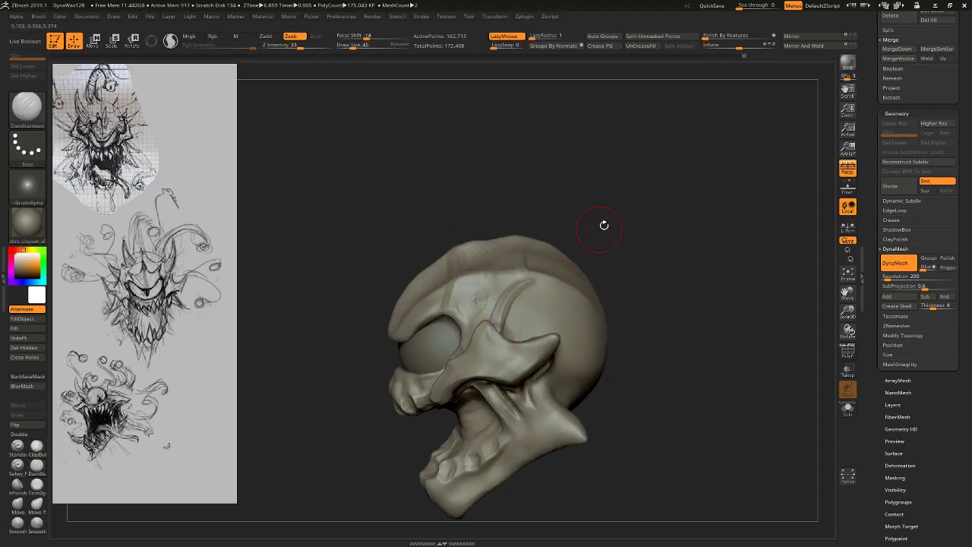
{"action": "left_click_drag", "start_coordinate": [605, 225], "coordinate": [614, 256]}
{"action": "left_click_drag", "start_coordinate": [529, 274], "coordinate": [548, 203]}
{"action": "left_click_drag", "start_coordinate": [681, 246], "coordinate": [629, 236]}
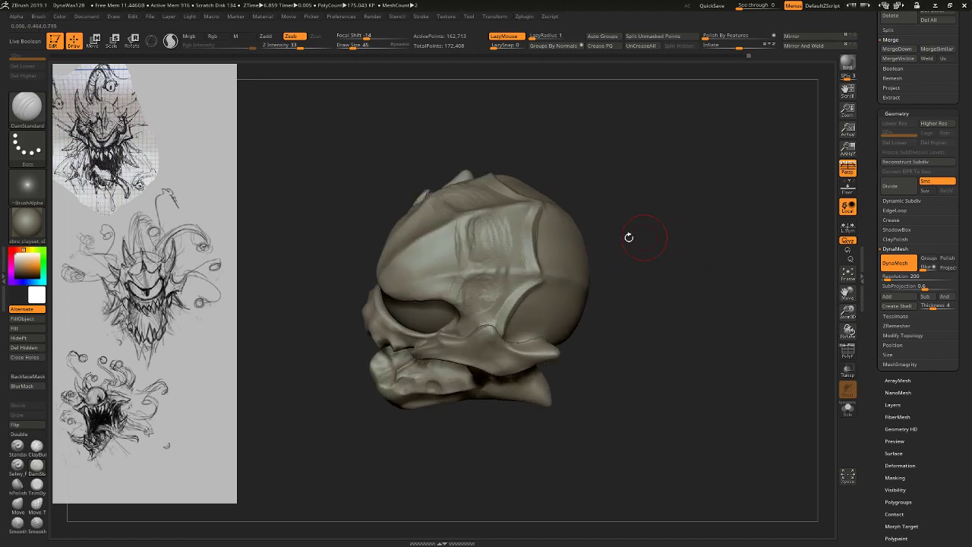
Sharpen the ridges bordering the side skull plate with DamStandard at draw size 81 and smooth the rough clay inside it.
{"action": "key", "text": "s"}
{"action": "left_click_drag", "start_coordinate": [450, 280], "coordinate": [452, 281]}
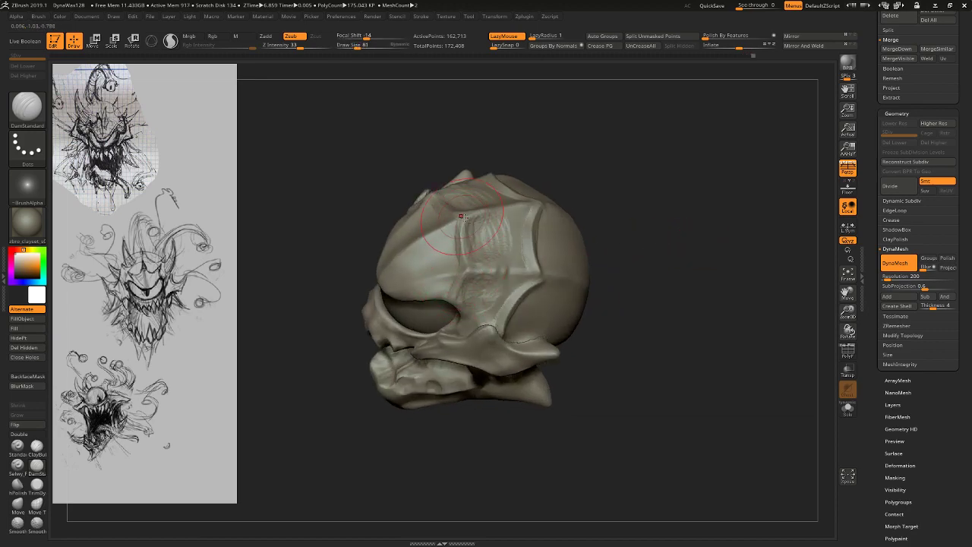
{"action": "left_click_drag", "start_coordinate": [444, 214], "coordinate": [457, 248]}
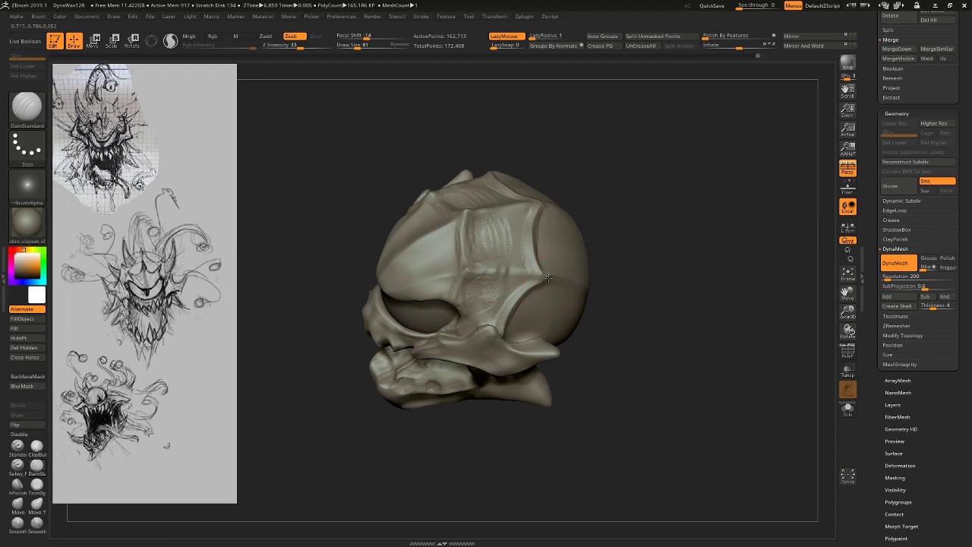
{"action": "left_click_drag", "start_coordinate": [548, 278], "coordinate": [544, 275]}
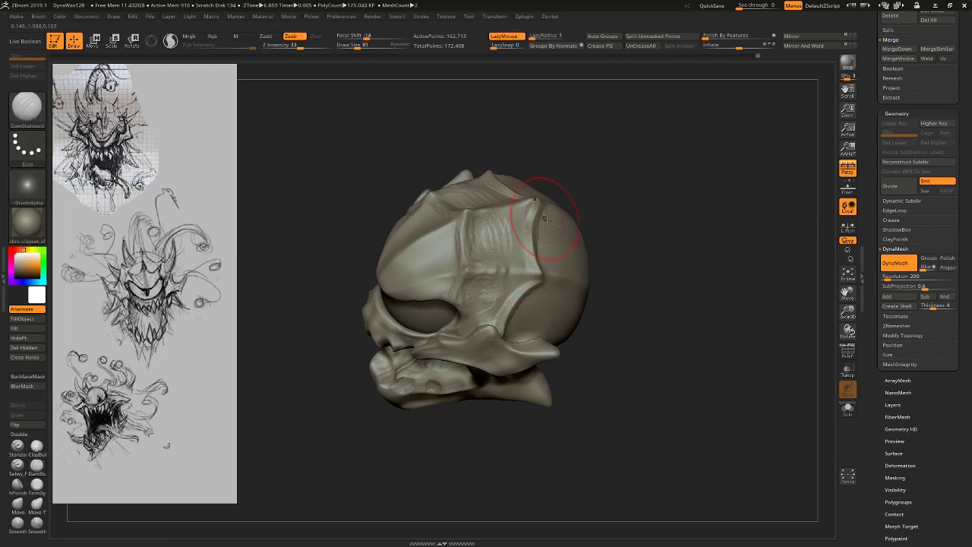
{"action": "left_click_drag", "start_coordinate": [638, 225], "coordinate": [665, 203]}
{"action": "mouse_move", "coordinate": [498, 257]}
{"action": "left_mouse_down", "text": "shift"}
{"action": "mouse_move", "coordinate": [477, 249]}
{"action": "mouse_move", "coordinate": [484, 282]}
{"action": "left_mouse_up", "text": "shift"}
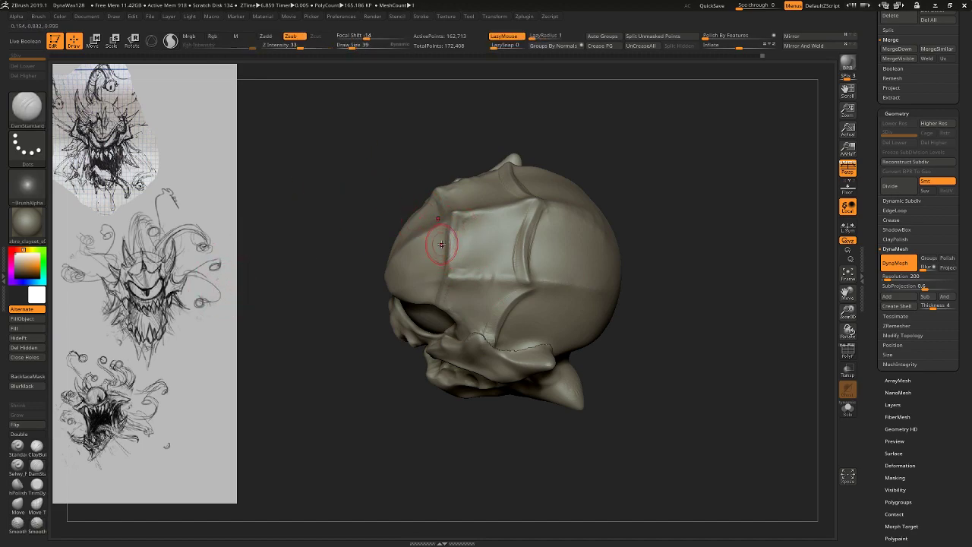
{"action": "key", "text": "shift"}
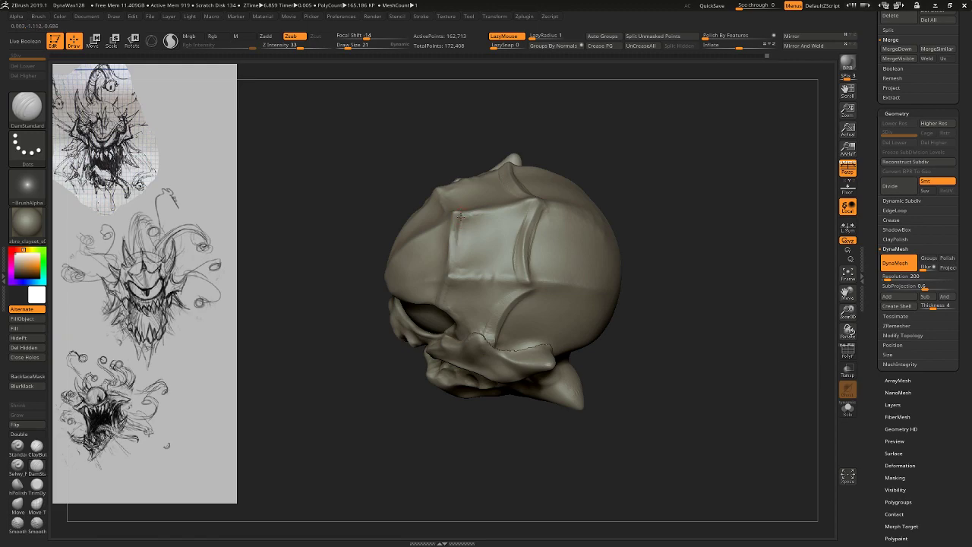
Carve a narrow groove along the brow's rear edge toward the eye socket with DamStandard at draw size 21, smoothing it.
{"action": "left_click_drag", "start_coordinate": [642, 206], "coordinate": [448, 304]}
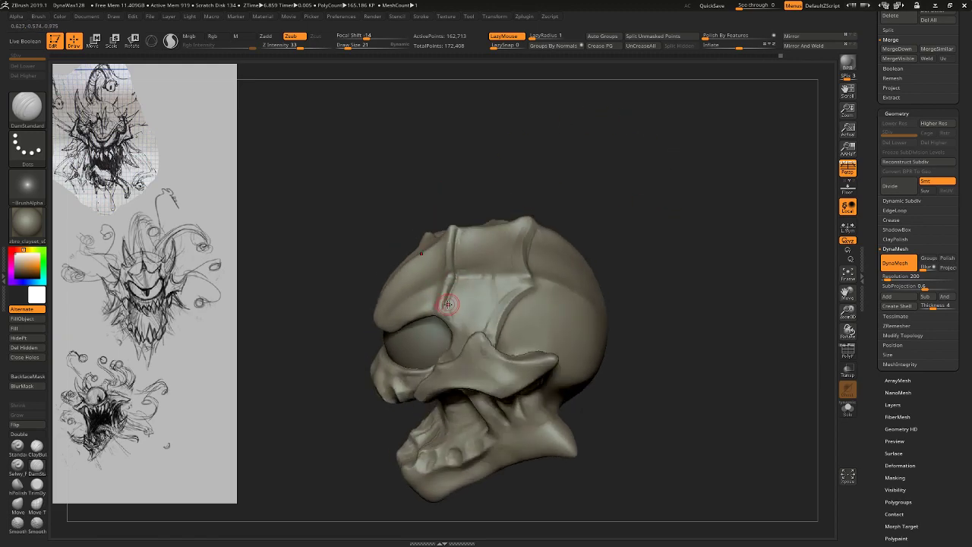
{"action": "left_click_drag", "start_coordinate": [564, 194], "coordinate": [593, 165]}
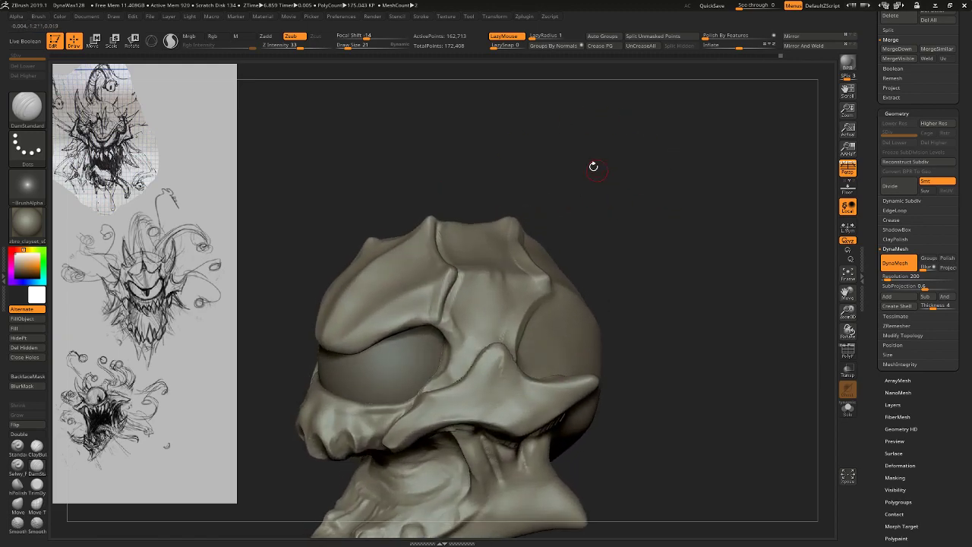
{"action": "left_click_drag", "start_coordinate": [448, 313], "coordinate": [453, 284], "text": "shift"}
{"action": "mouse_move", "coordinate": [629, 220]}
{"action": "left_mouse_down"}
{"action": "mouse_move", "coordinate": [667, 218]}
{"action": "mouse_move", "coordinate": [631, 206]}
{"action": "mouse_move", "coordinate": [628, 215]}
{"action": "left_mouse_up"}
{"action": "left_click_drag", "start_coordinate": [688, 203], "coordinate": [489, 260]}
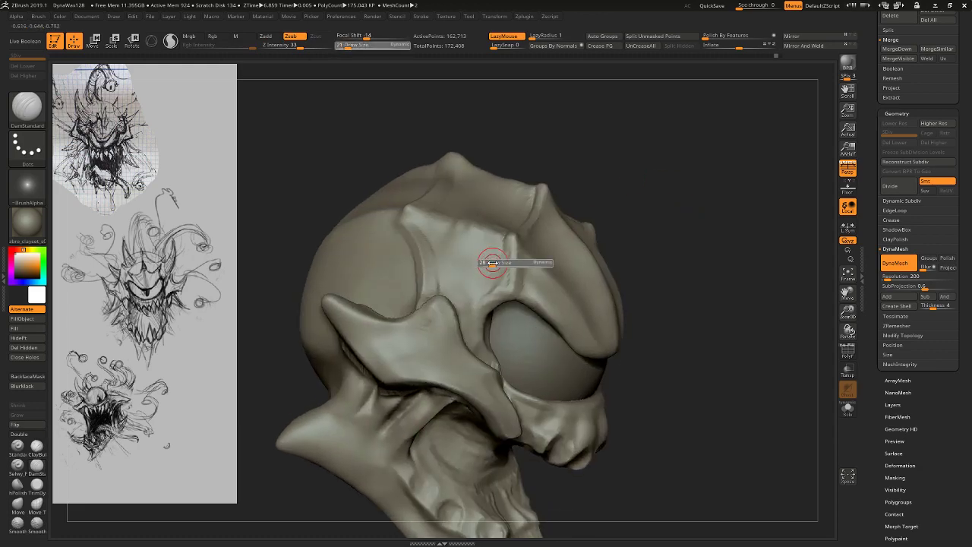
Refine the groove above the eye socket's rear corner with DamStandard at draw size 17.
{"action": "left_click_drag", "start_coordinate": [669, 250], "coordinate": [528, 144]}
{"action": "left_click_drag", "start_coordinate": [553, 182], "coordinate": [589, 190]}
{"action": "key", "text": "s"}
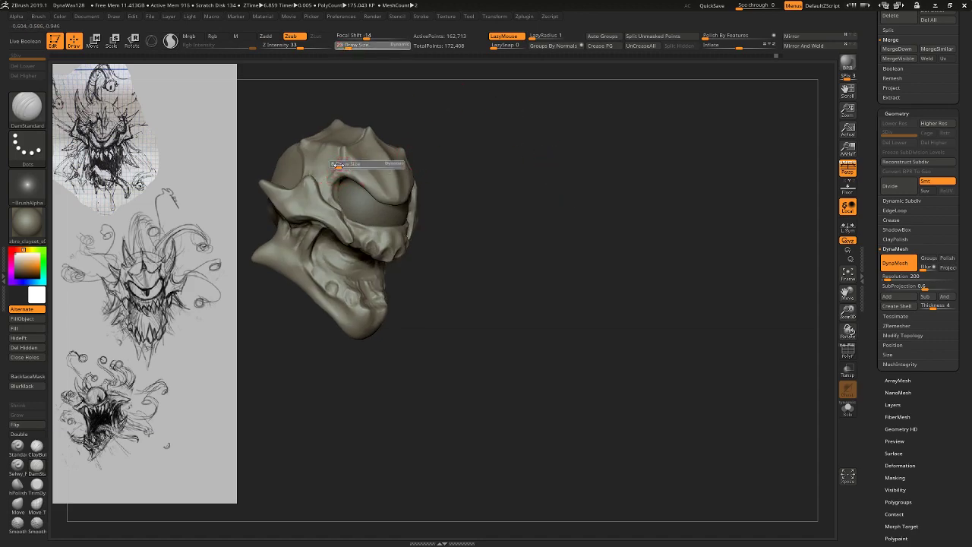
{"action": "left_click_drag", "start_coordinate": [341, 166], "coordinate": [338, 166]}
{"action": "left_click_drag", "start_coordinate": [341, 148], "coordinate": [341, 158]}
{"action": "key", "text": "s"}
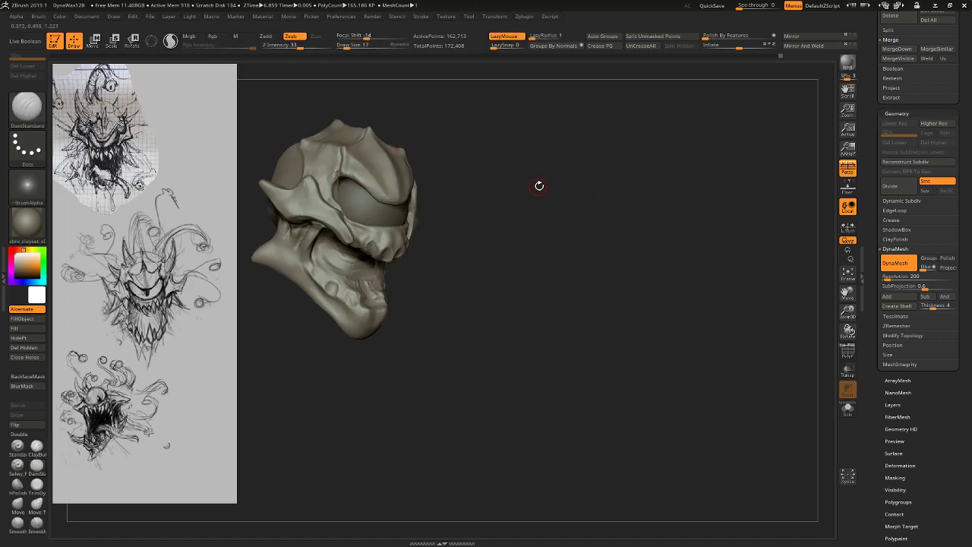
Drop canvas snapshots of the head before and after the last groove strokes and compare them side by side.
{"action": "key", "text": "shift+s"}
{"action": "left_click_drag", "start_coordinate": [538, 186], "coordinate": [703, 191], "text": "alt"}
{"action": "key", "text": "ctrl+z"}
{"action": "key", "text": "shift+s"}
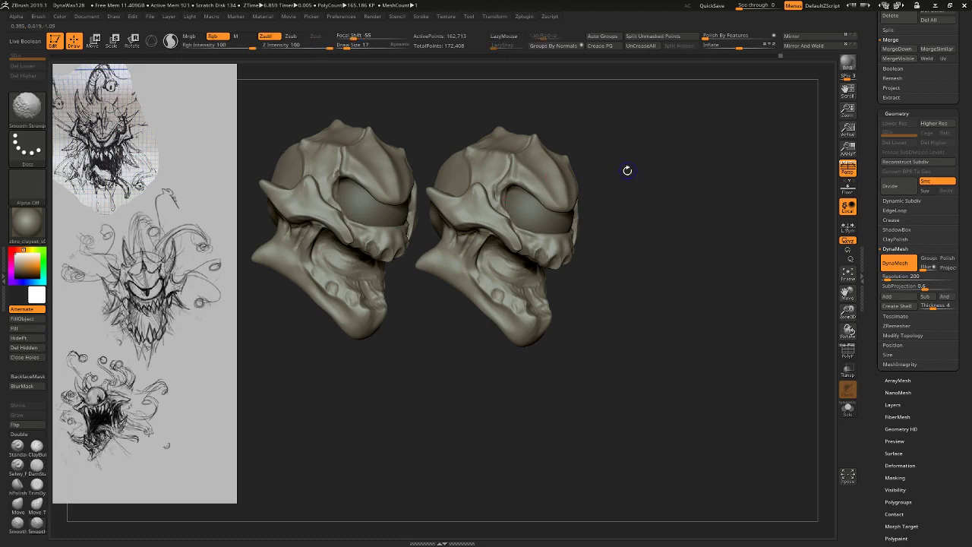
{"action": "left_click_drag", "start_coordinate": [627, 170], "coordinate": [770, 176], "text": "alt"}
{"action": "key", "text": "ctrl+shift+z"}
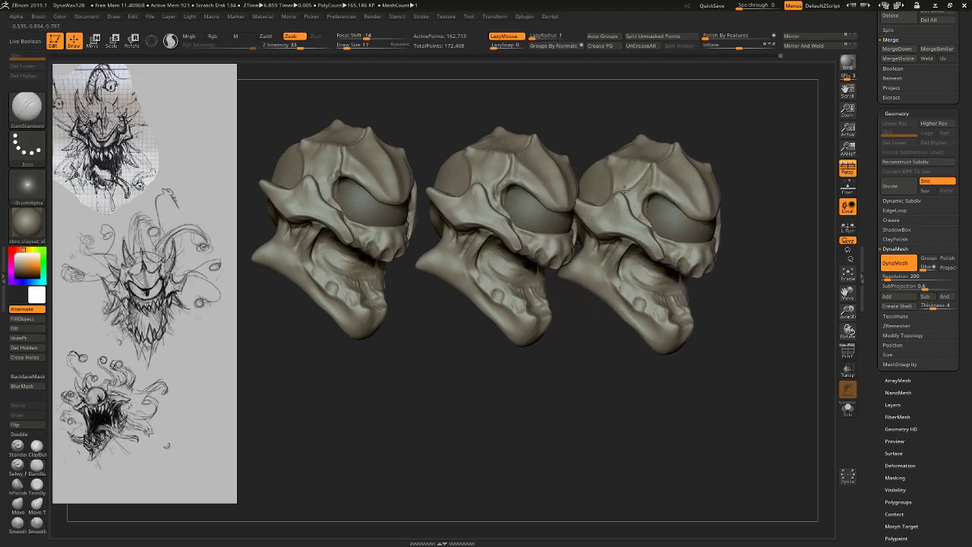
{"action": "left_click_drag", "start_coordinate": [755, 136], "coordinate": [737, 126]}
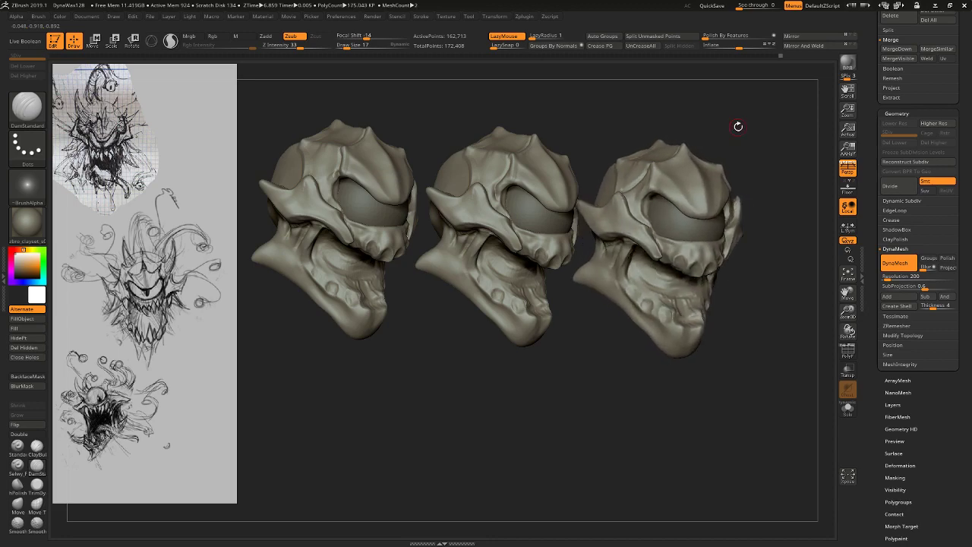
Switch to 2.5D mode, clear the snapshots from the canvas, and return the head to Edit mode.
{"action": "key", "text": "t"}
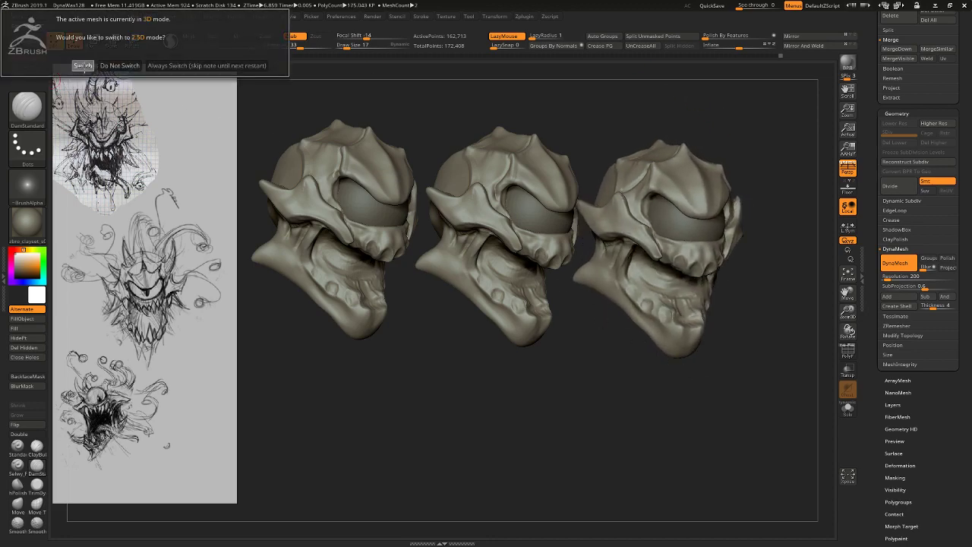
{"action": "left_click", "coordinate": [83, 66]}
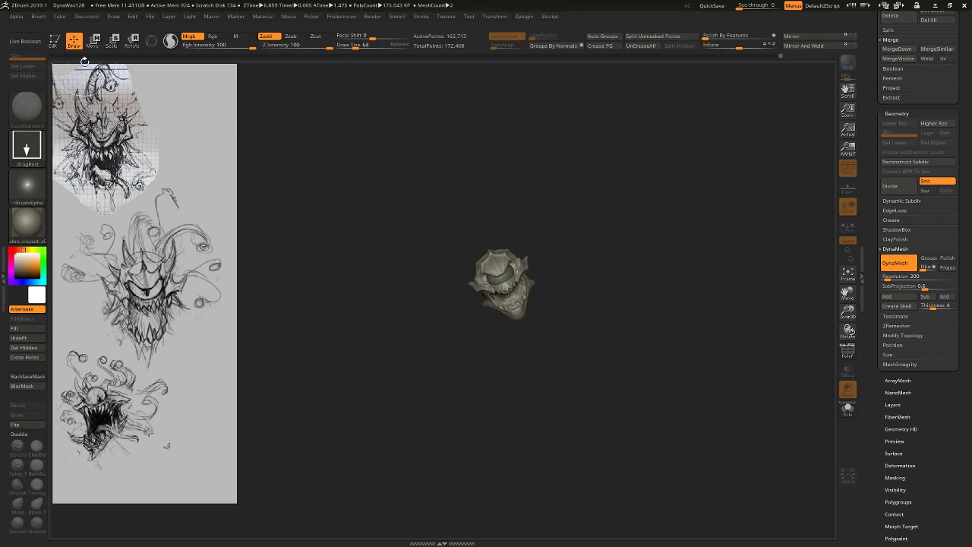
{"action": "left_click", "coordinate": [56, 41]}
{"action": "left_click_drag", "start_coordinate": [647, 207], "coordinate": [766, 321]}
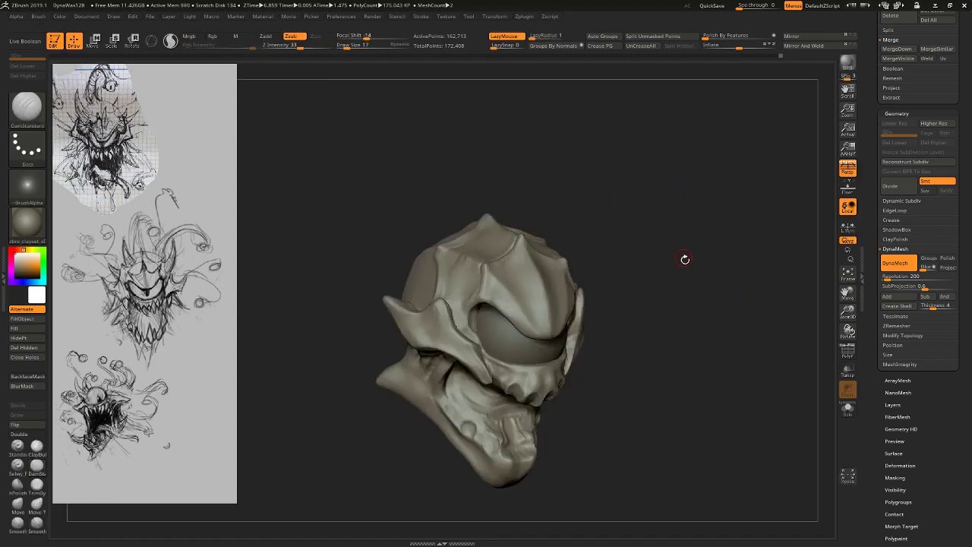
Recarve the groove behind the brow down toward the eye socket with DamStandard at draw size 23.
{"action": "left_click_drag", "start_coordinate": [685, 259], "coordinate": [704, 327]}
{"action": "key", "text": "bracketright"}
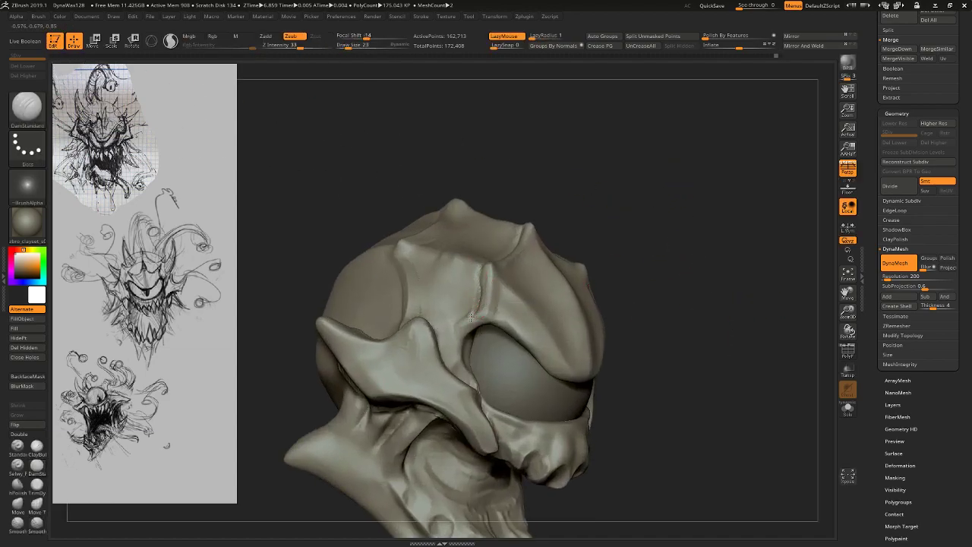
{"action": "left_click_drag", "start_coordinate": [469, 320], "coordinate": [467, 324]}
{"action": "key", "text": "ctrl+z"}
{"action": "left_click_drag", "start_coordinate": [481, 276], "coordinate": [472, 309]}
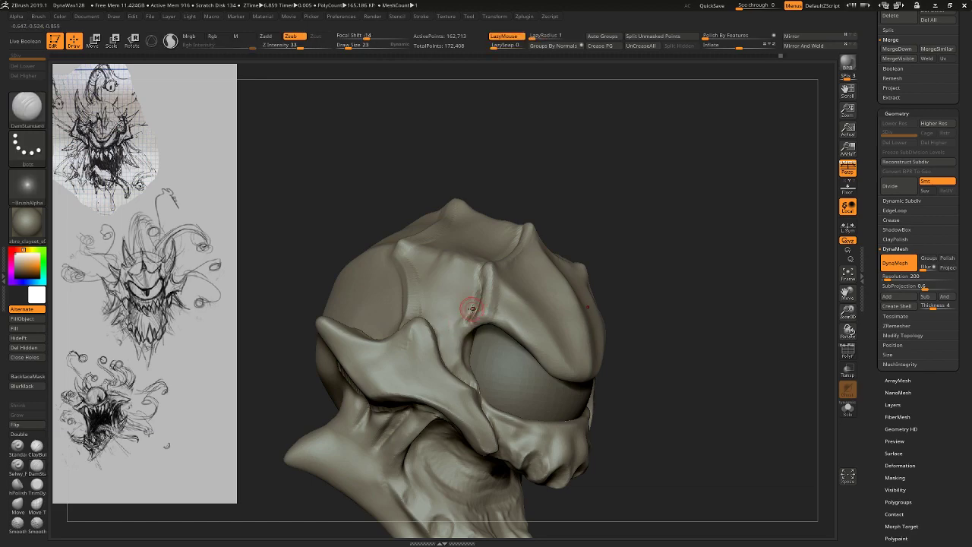
Build up the brow rim above the eye and the adjoining forehead ridges with ClayBuildup at draw size 39.
{"action": "left_click_drag", "start_coordinate": [631, 280], "coordinate": [474, 325]}
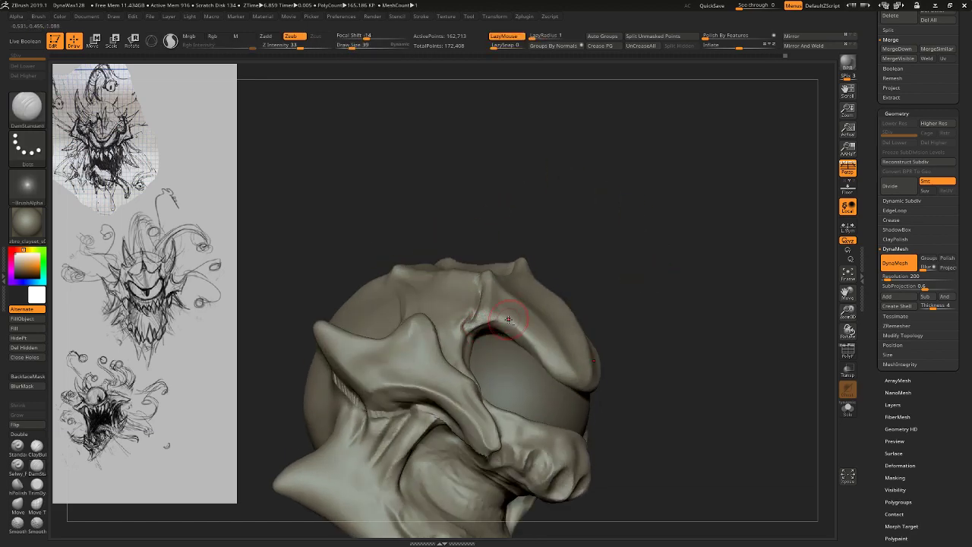
{"action": "left_click_drag", "start_coordinate": [667, 250], "coordinate": [698, 261]}
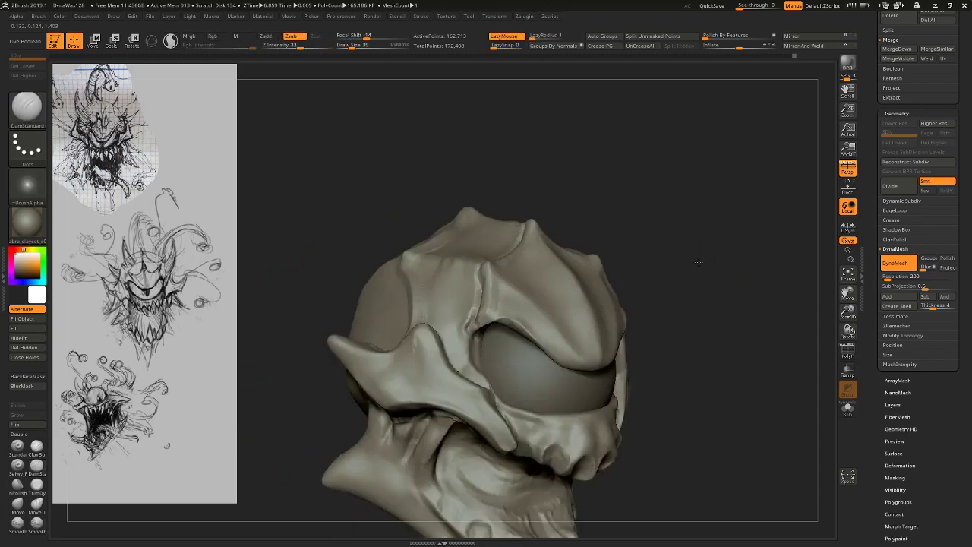
{"action": "left_click", "coordinate": [36, 447]}
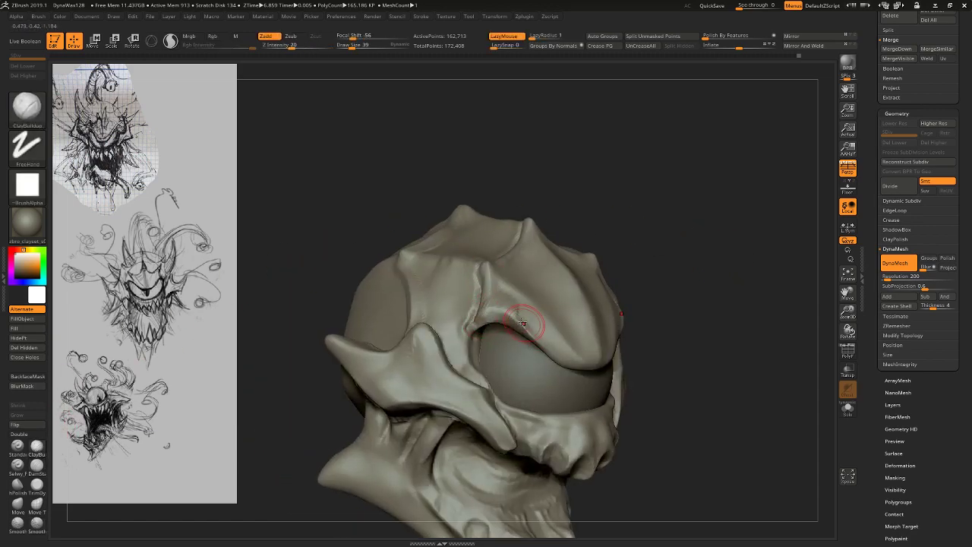
{"action": "left_click_drag", "start_coordinate": [522, 324], "coordinate": [550, 348]}
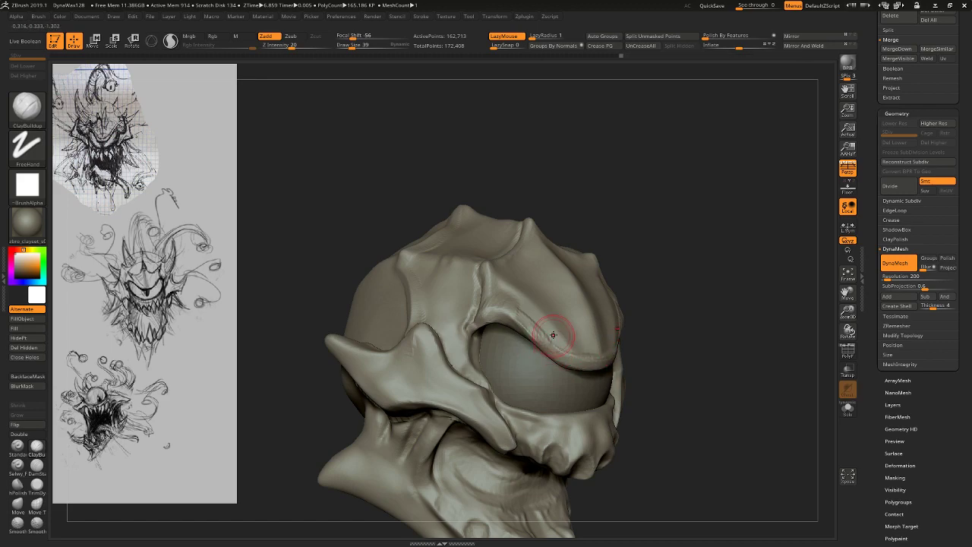
{"action": "mouse_move", "coordinate": [638, 216]}
{"action": "left_mouse_down"}
{"action": "mouse_move", "coordinate": [723, 226]}
{"action": "mouse_move", "coordinate": [636, 173]}
{"action": "left_mouse_up"}
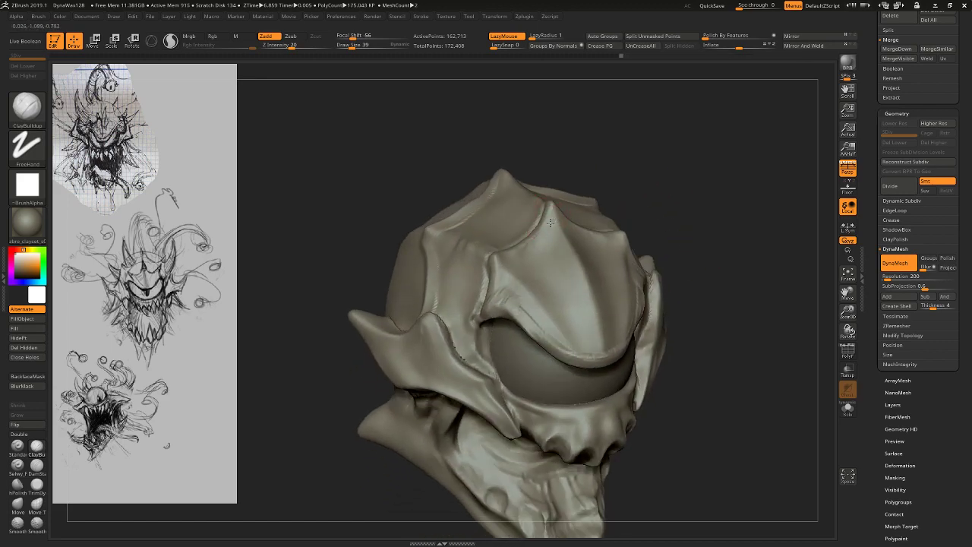
{"action": "left_click_drag", "start_coordinate": [550, 238], "coordinate": [567, 258]}
{"action": "left_click_drag", "start_coordinate": [509, 269], "coordinate": [525, 279]}
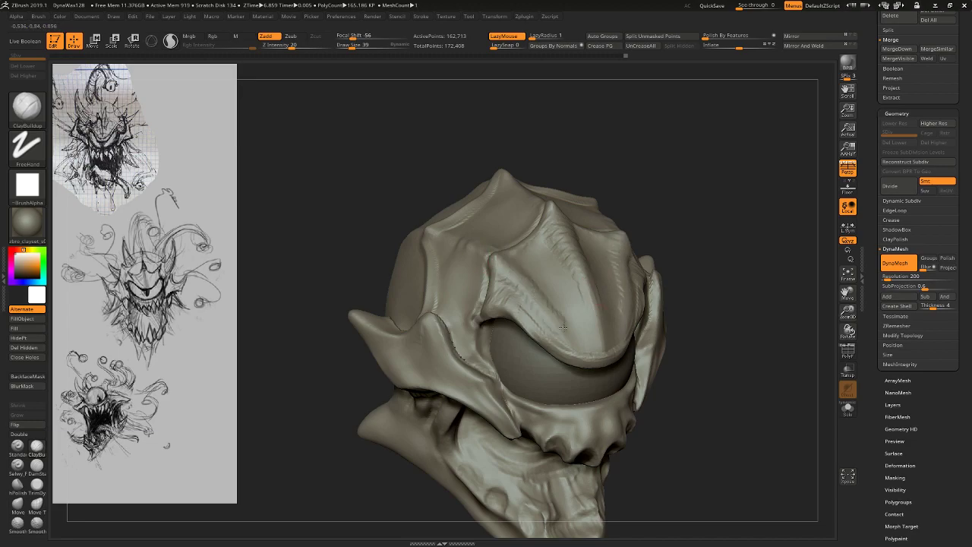
Add finer ClayBuildup strokes at draw size 28 between the forehead ridges and along the upper side plates.
{"action": "mouse_move", "coordinate": [688, 289]}
{"action": "left_mouse_down"}
{"action": "mouse_move", "coordinate": [742, 230]}
{"action": "mouse_move", "coordinate": [706, 291]}
{"action": "left_mouse_up"}
{"action": "key", "text": "bracketleft"}
{"action": "left_click_drag", "start_coordinate": [503, 259], "coordinate": [536, 236]}
{"action": "left_click_drag", "start_coordinate": [535, 272], "coordinate": [566, 273]}
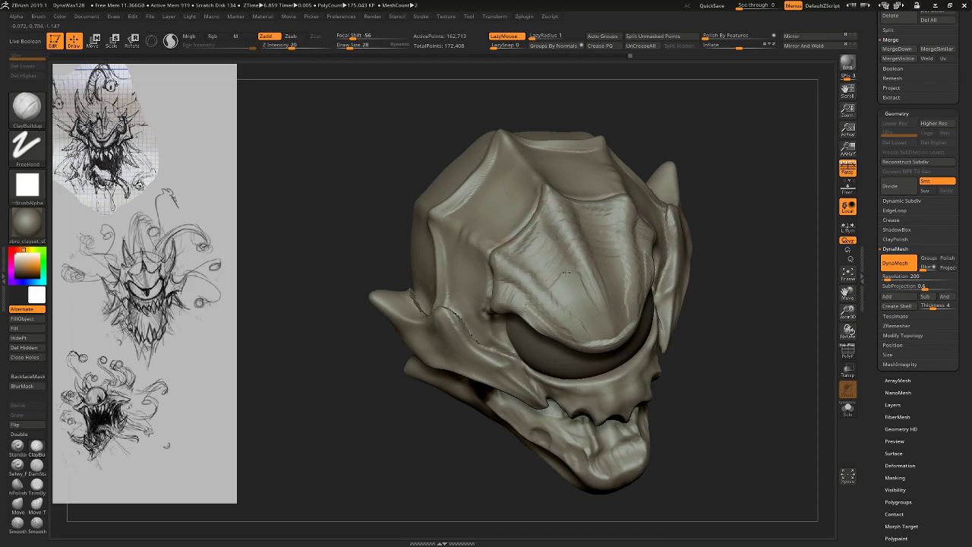
{"action": "mouse_move", "coordinate": [730, 231]}
{"action": "left_mouse_down"}
{"action": "mouse_move", "coordinate": [751, 224]}
{"action": "mouse_move", "coordinate": [755, 207]}
{"action": "mouse_move", "coordinate": [750, 237]}
{"action": "mouse_move", "coordinate": [731, 241]}
{"action": "left_mouse_up"}
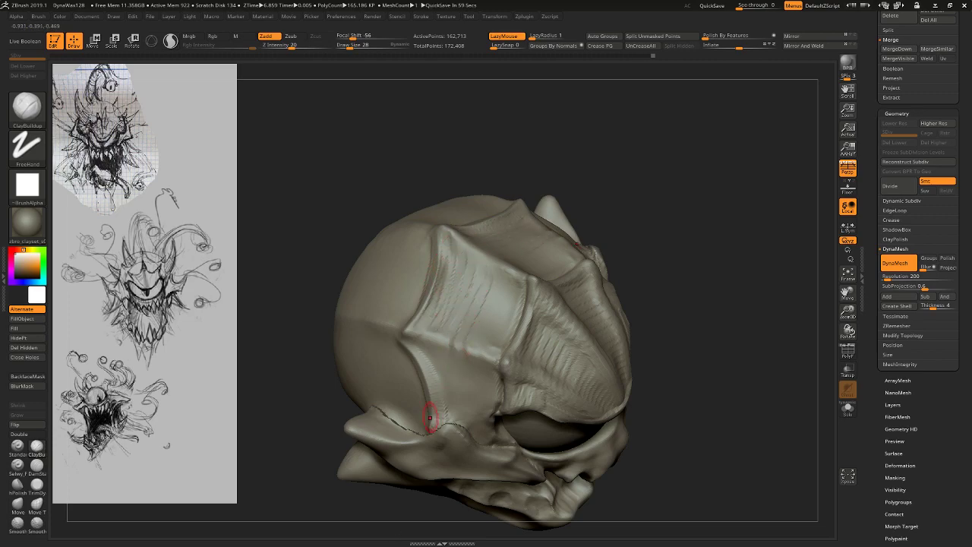
Layer ClayBuildup strokes over the temple plate above the cheekbone and smooth its lower edge.
{"action": "left_click_drag", "start_coordinate": [699, 192], "coordinate": [699, 229]}
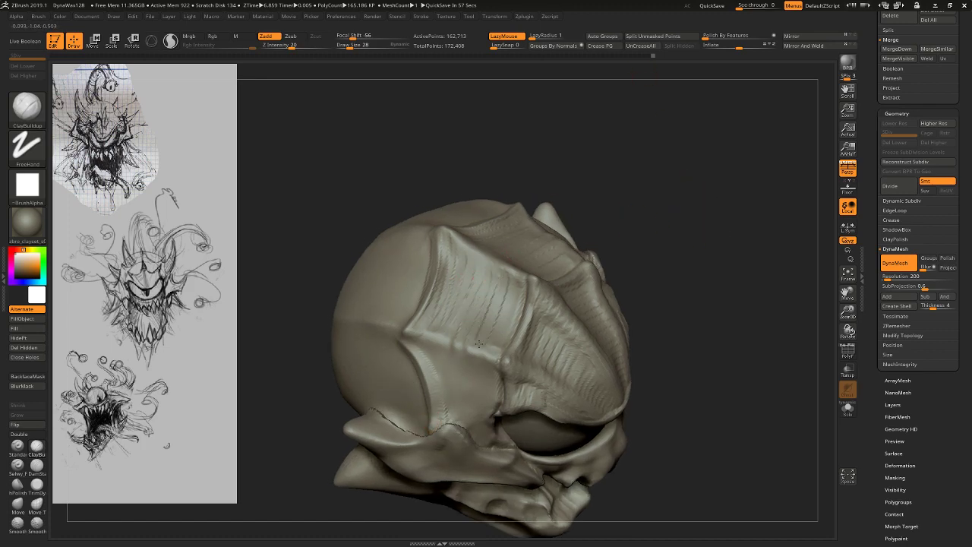
{"action": "right_click_drag", "start_coordinate": [516, 313], "coordinate": [515, 215]}
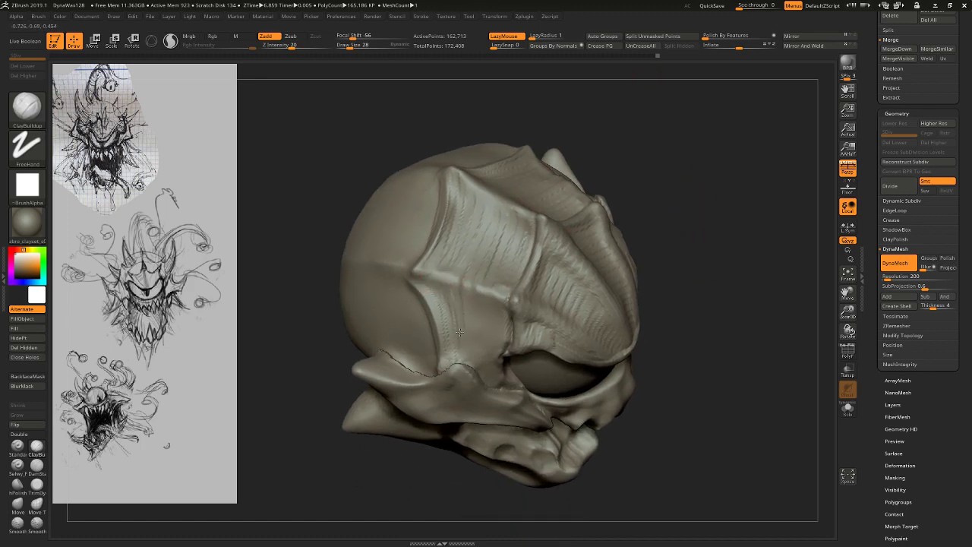
{"action": "left_click_drag", "start_coordinate": [731, 298], "coordinate": [749, 365]}
{"action": "mouse_move", "coordinate": [391, 347]}
{"action": "left_mouse_down", "text": "shift"}
{"action": "mouse_move", "coordinate": [426, 366]}
{"action": "mouse_move", "coordinate": [478, 373]}
{"action": "left_mouse_up", "text": "shift"}
{"action": "mouse_move", "coordinate": [713, 395]}
{"action": "left_mouse_down"}
{"action": "mouse_move", "coordinate": [714, 312]}
{"action": "mouse_move", "coordinate": [725, 297]}
{"action": "mouse_move", "coordinate": [695, 288]}
{"action": "left_mouse_up"}
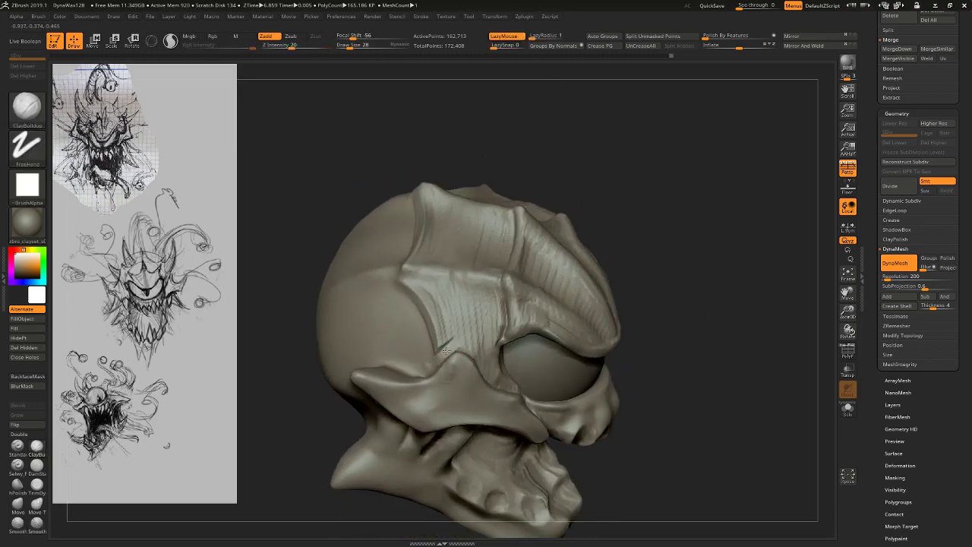
Smooth the strip between the cheekbone and the eye socket's rear edge.
{"action": "left_click_drag", "start_coordinate": [661, 341], "coordinate": [581, 315]}
{"action": "left_click_drag", "start_coordinate": [675, 302], "coordinate": [667, 238], "text": "shift"}
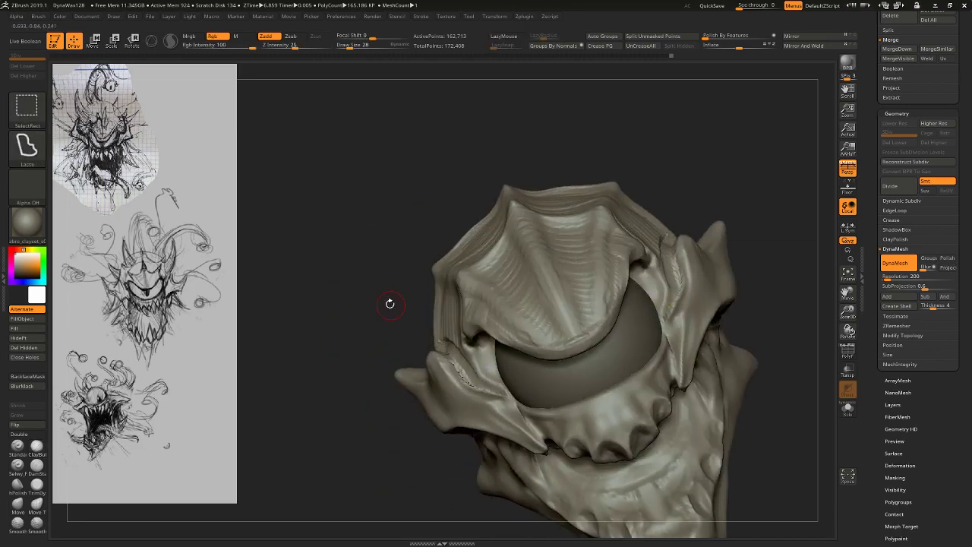
{"action": "left_click_drag", "start_coordinate": [390, 304], "coordinate": [459, 315]}
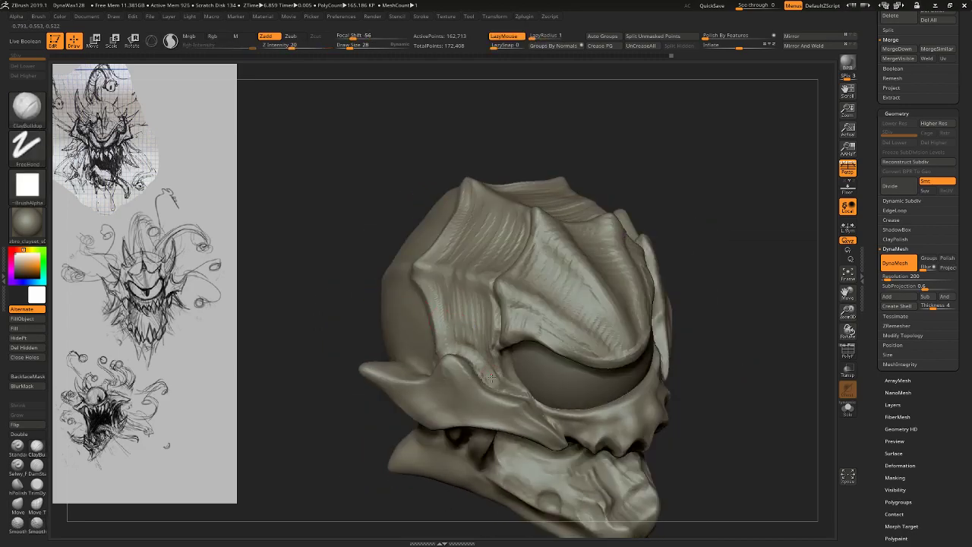
{"action": "mouse_move", "coordinate": [492, 377]}
{"action": "left_mouse_down", "text": "shift"}
{"action": "mouse_move", "coordinate": [503, 382]}
{"action": "mouse_move", "coordinate": [503, 373]}
{"action": "left_mouse_up", "text": "shift"}
{"action": "mouse_move", "coordinate": [512, 376]}
{"action": "right_mouse_down"}
{"action": "mouse_move", "coordinate": [531, 357]}
{"action": "mouse_move", "coordinate": [496, 337]}
{"action": "right_mouse_up"}
{"action": "key", "text": "shift"}
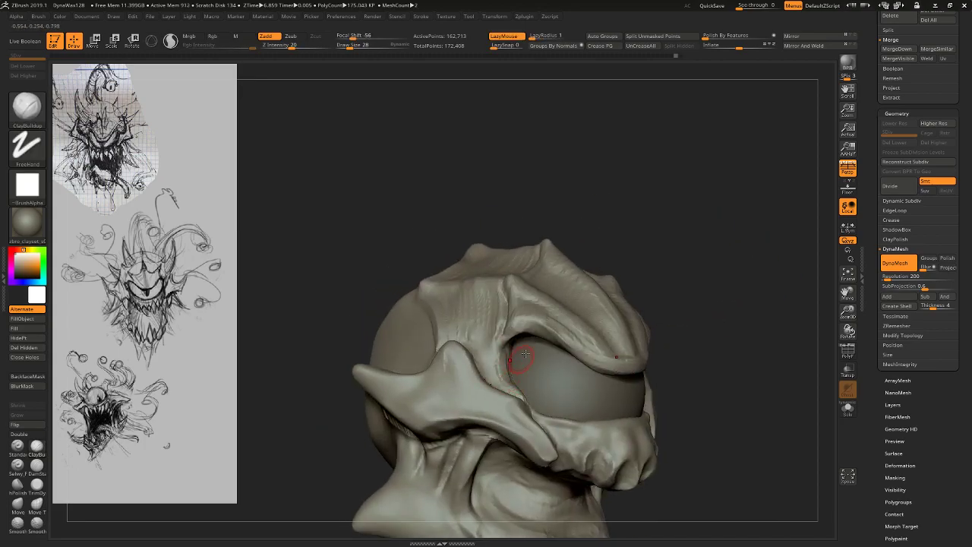
Mask everything except the cheekbones, blur the mask, and return to drawing with the Move brush.
{"action": "left_click", "coordinate": [43, 505]}
{"action": "key", "text": "w"}
{"action": "left_click", "coordinate": [490, 419], "text": "ctrl"}
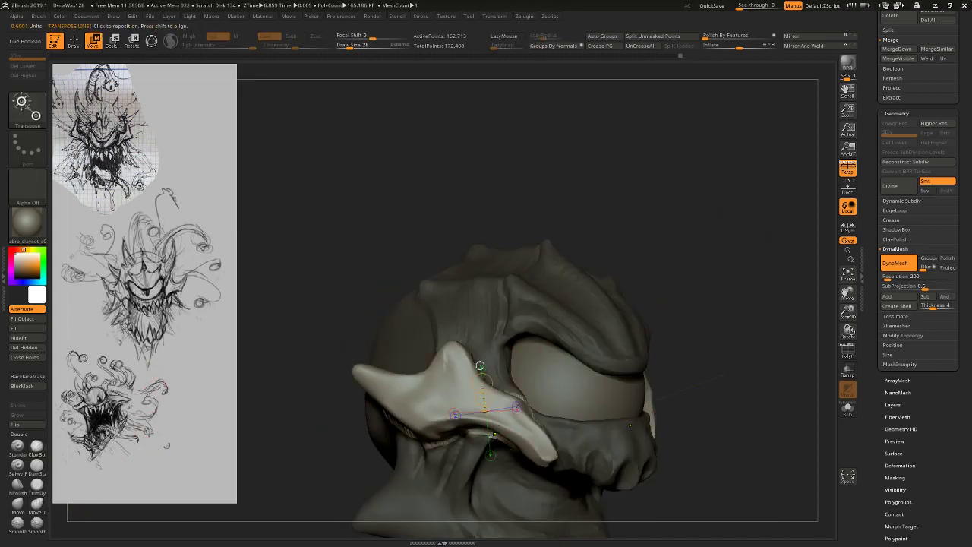
{"action": "left_click", "coordinate": [23, 386]}
{"action": "key", "text": "q"}
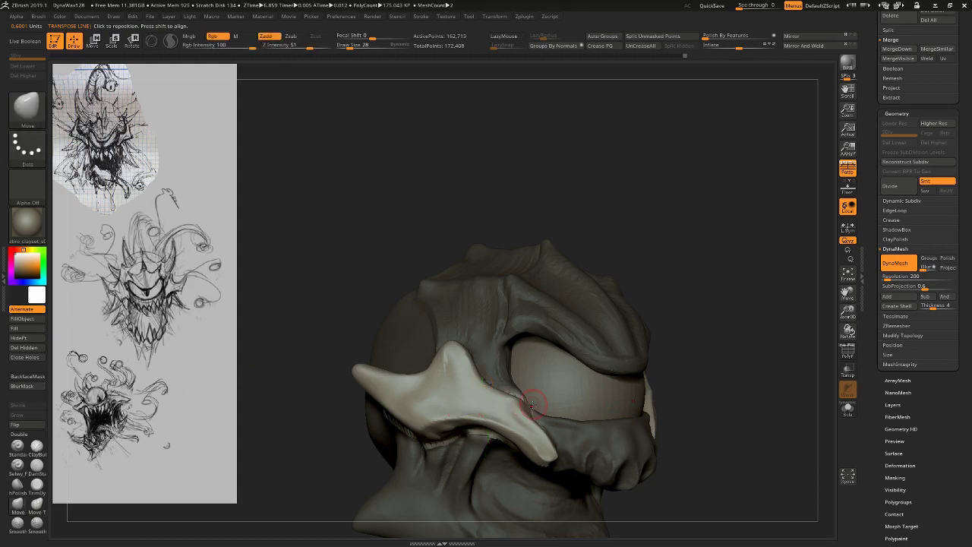
Reshape the cheekbones' front edge beside the eye socket with the Move brush and clear the mask.
{"action": "left_click_drag", "start_coordinate": [527, 401], "coordinate": [538, 394]}
{"action": "left_click_drag", "start_coordinate": [744, 352], "coordinate": [375, 388], "text": "shift"}
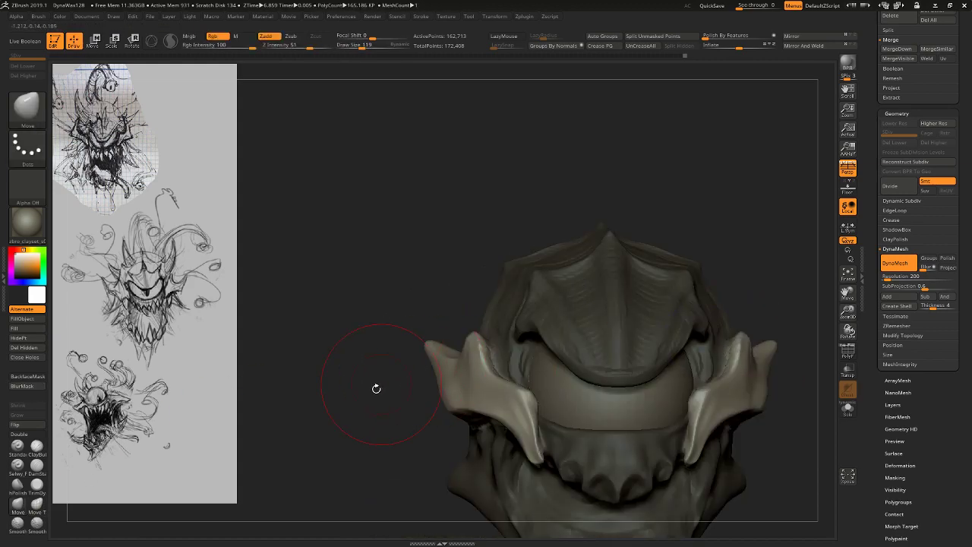
{"action": "key", "text": "ctrl+z"}
{"action": "mouse_move", "coordinate": [377, 423]}
{"action": "right_mouse_down"}
{"action": "mouse_move", "coordinate": [305, 335]}
{"action": "mouse_move", "coordinate": [414, 338]}
{"action": "right_mouse_up"}
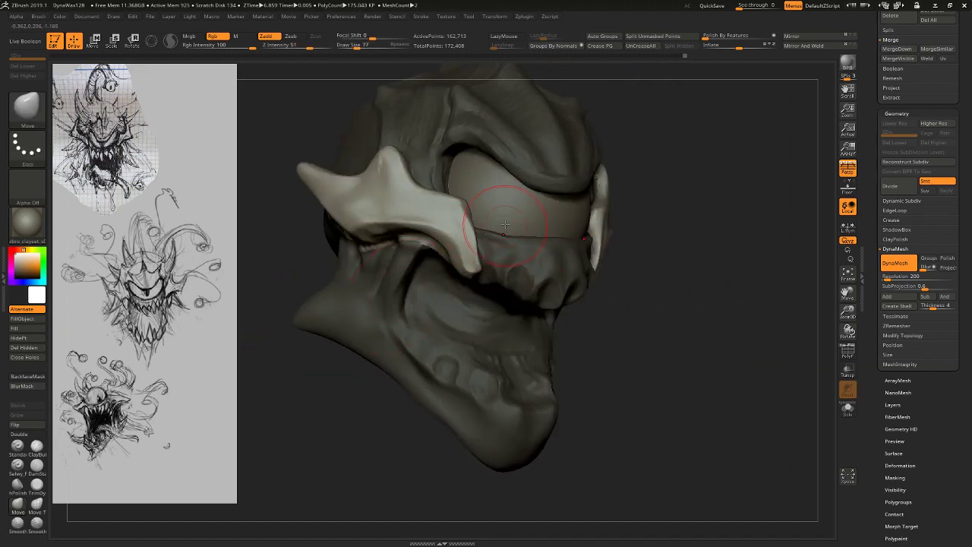
{"action": "left_click_drag", "start_coordinate": [459, 235], "coordinate": [451, 239]}
{"action": "left_click_drag", "start_coordinate": [690, 292], "coordinate": [708, 307], "text": "ctrl"}
Pull the eye socket's upper rear corner outward with the Move brush at a larger draw size.
{"action": "mouse_move", "coordinate": [714, 267]}
{"action": "right_mouse_down", "text": "alt"}
{"action": "mouse_move", "coordinate": [721, 344]}
{"action": "mouse_move", "coordinate": [741, 343]}
{"action": "right_mouse_up", "text": "alt"}
{"action": "key", "text": "s"}
{"action": "mouse_move", "coordinate": [486, 222]}
{"action": "left_mouse_down"}
{"action": "mouse_move", "coordinate": [445, 213]}
{"action": "mouse_move", "coordinate": [454, 217]}
{"action": "left_mouse_up"}
{"action": "right_click_drag", "start_coordinate": [653, 238], "coordinate": [547, 261]}
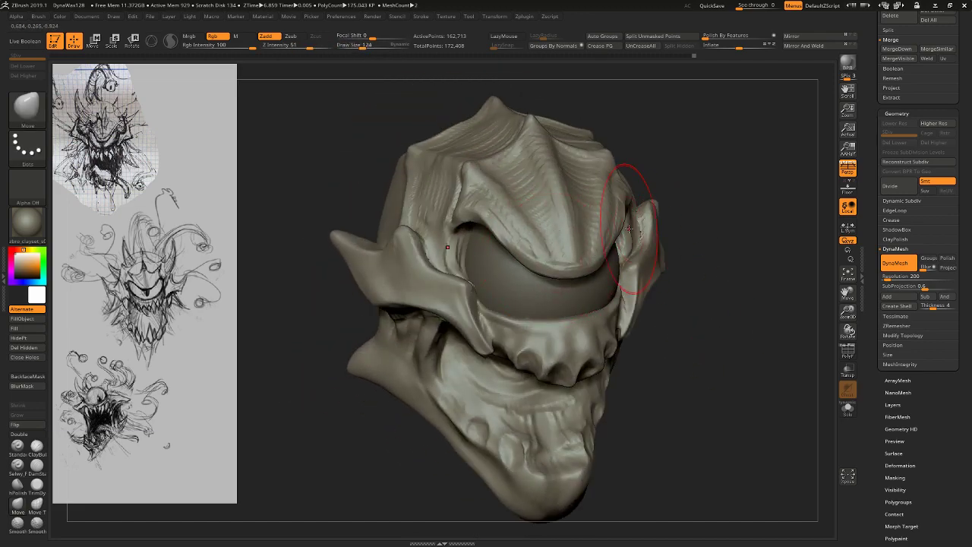
{"action": "right_click_drag", "start_coordinate": [709, 297], "coordinate": [524, 292]}
{"action": "left_click_drag", "start_coordinate": [512, 292], "coordinate": [489, 286]}
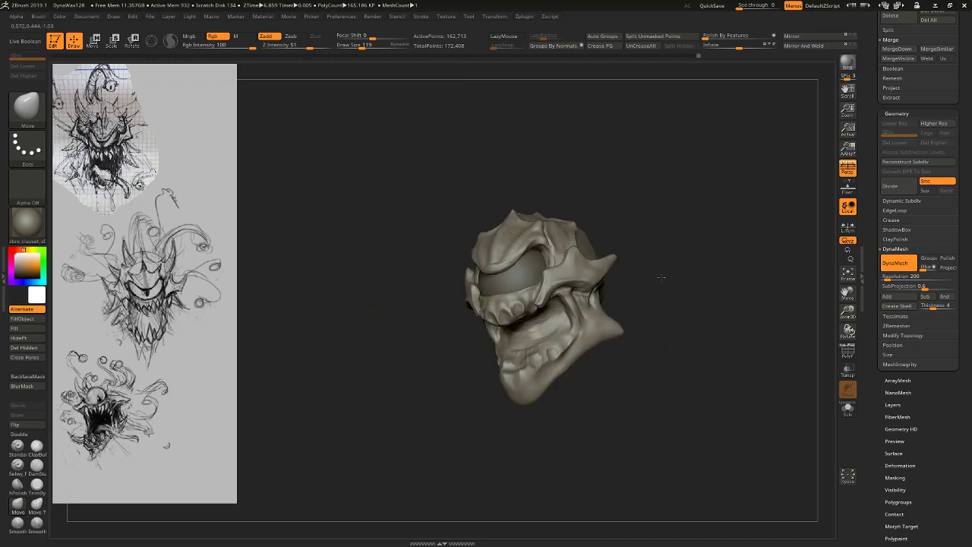
Switch to the CurveTube brush and set its draw size to 33.
{"action": "right_click_drag", "start_coordinate": [684, 284], "coordinate": [619, 138]}
{"action": "left_click", "coordinate": [27, 106]}
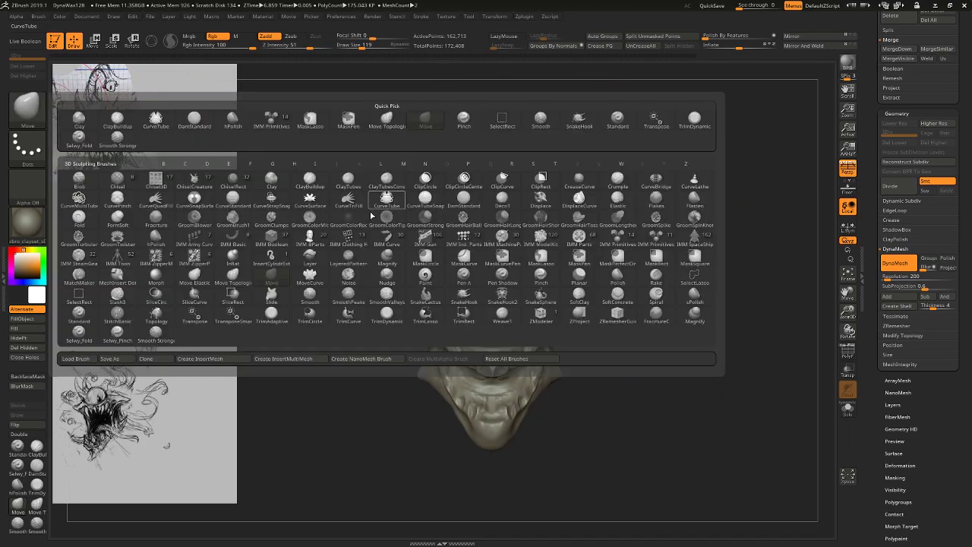
{"action": "left_click", "coordinate": [406, 218]}
{"action": "key", "text": "s"}
{"action": "key", "text": "s"}
Try drawing mirrored tentacle tubes from the head's crown and sides with CurveTube, and undo them.
{"action": "mouse_move", "coordinate": [534, 269]}
{"action": "left_mouse_down"}
{"action": "mouse_move", "coordinate": [522, 269]}
{"action": "mouse_move", "coordinate": [632, 213]}
{"action": "left_mouse_up"}
{"action": "left_click_drag", "start_coordinate": [546, 294], "coordinate": [620, 316]}
{"action": "mouse_move", "coordinate": [718, 363]}
{"action": "left_mouse_down"}
{"action": "mouse_move", "coordinate": [686, 371]}
{"action": "mouse_move", "coordinate": [662, 287]}
{"action": "mouse_move", "coordinate": [687, 243]}
{"action": "mouse_move", "coordinate": [502, 247]}
{"action": "left_mouse_up"}
{"action": "left_click_drag", "start_coordinate": [519, 199], "coordinate": [493, 155]}
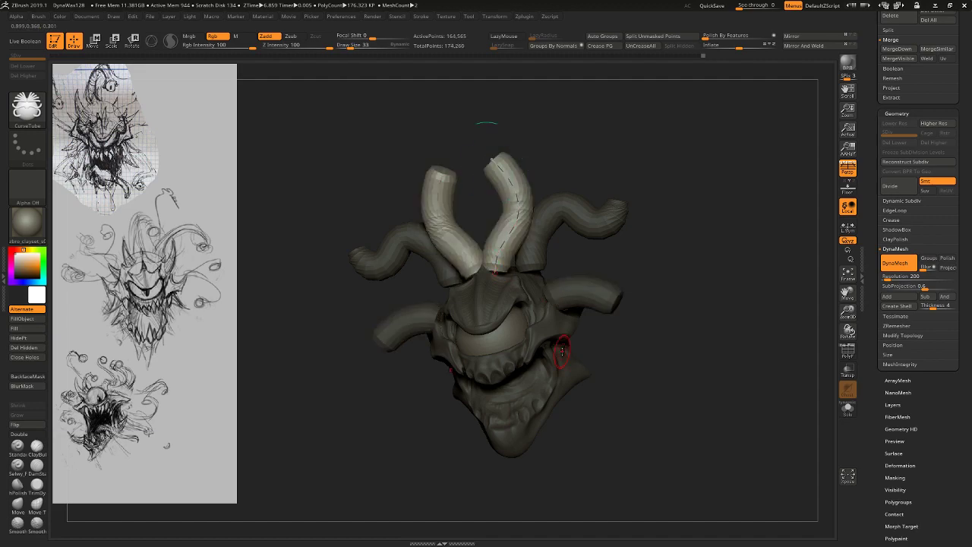
{"action": "left_click_drag", "start_coordinate": [563, 345], "coordinate": [673, 332]}
{"action": "left_click_drag", "start_coordinate": [753, 365], "coordinate": [780, 366]}
{"action": "key", "text": "ctrl+z"}
{"action": "key", "text": "ctrl+z"}
{"action": "key", "text": "ctrl+z"}
{"action": "key", "text": "ctrl+z"}
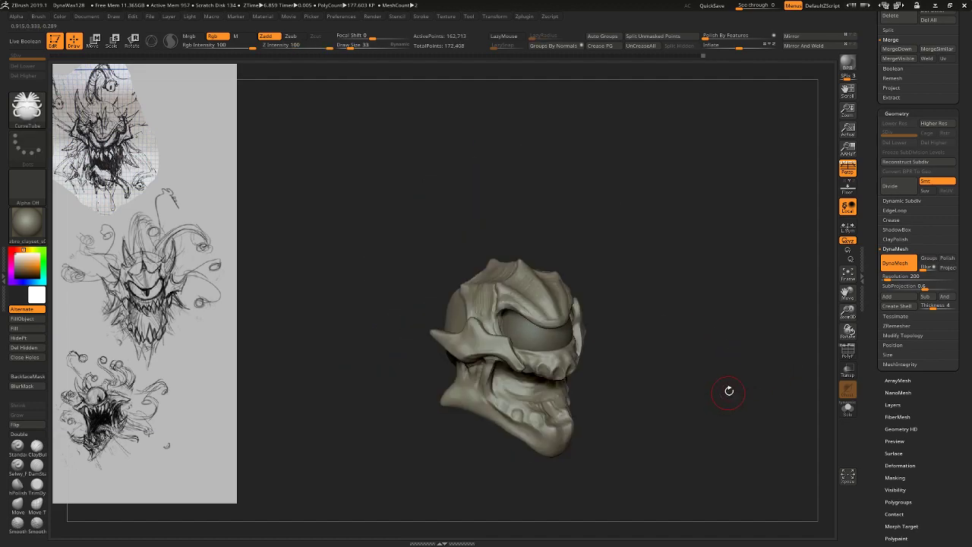
Make the eyeball the active subtool and frame the whole head from the front.
{"action": "left_click_drag", "start_coordinate": [727, 391], "coordinate": [697, 252], "text": "shift"}
{"action": "left_click", "coordinate": [496, 270], "text": "alt"}
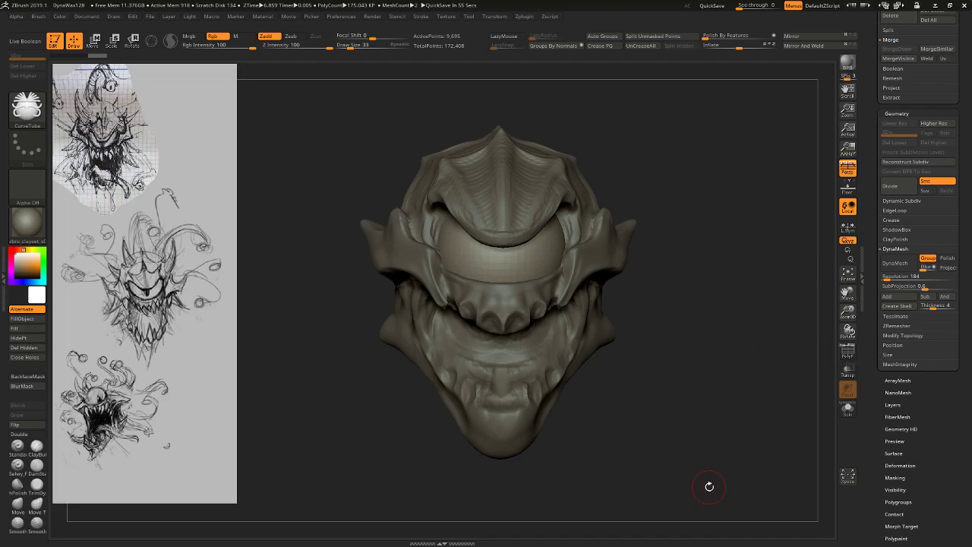
{"action": "mouse_move", "coordinate": [697, 216]}
{"action": "left_mouse_down"}
{"action": "mouse_move", "coordinate": [654, 228]}
{"action": "mouse_move", "coordinate": [706, 213]}
{"action": "mouse_move", "coordinate": [723, 217]}
{"action": "mouse_move", "coordinate": [684, 221]}
{"action": "mouse_move", "coordinate": [714, 228]}
{"action": "mouse_move", "coordinate": [691, 190]}
{"action": "mouse_move", "coordinate": [728, 226]}
{"action": "mouse_move", "coordinate": [736, 219]}
{"action": "mouse_move", "coordinate": [706, 214]}
{"action": "mouse_move", "coordinate": [732, 221]}
{"action": "mouse_move", "coordinate": [722, 222]}
{"action": "left_mouse_up"}
{"action": "left_click_drag", "start_coordinate": [628, 289], "coordinate": [646, 260]}
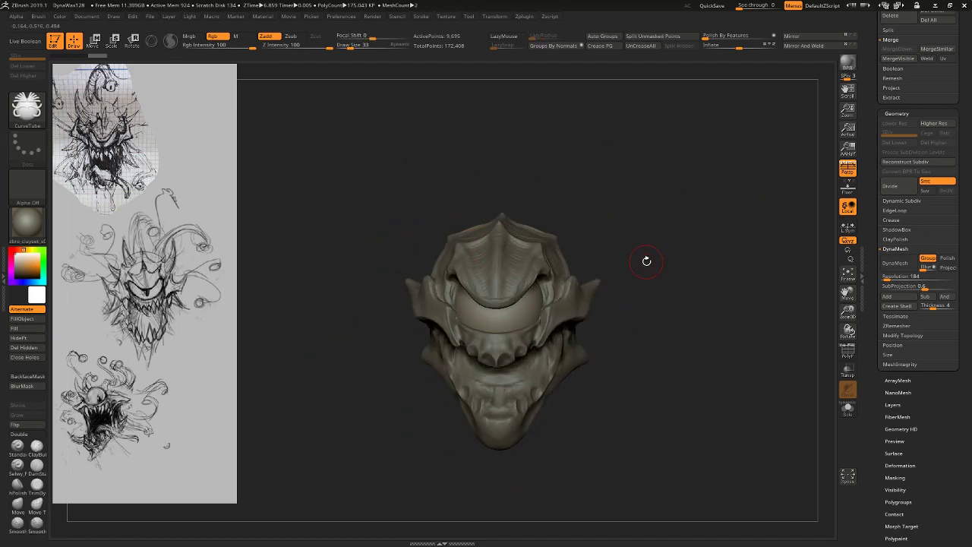
{"action": "mouse_move", "coordinate": [606, 223]}
{"action": "left_mouse_down", "text": "alt"}
{"action": "mouse_move", "coordinate": [717, 278]}
{"action": "mouse_move", "coordinate": [542, 290]}
{"action": "left_mouse_up", "text": "alt"}
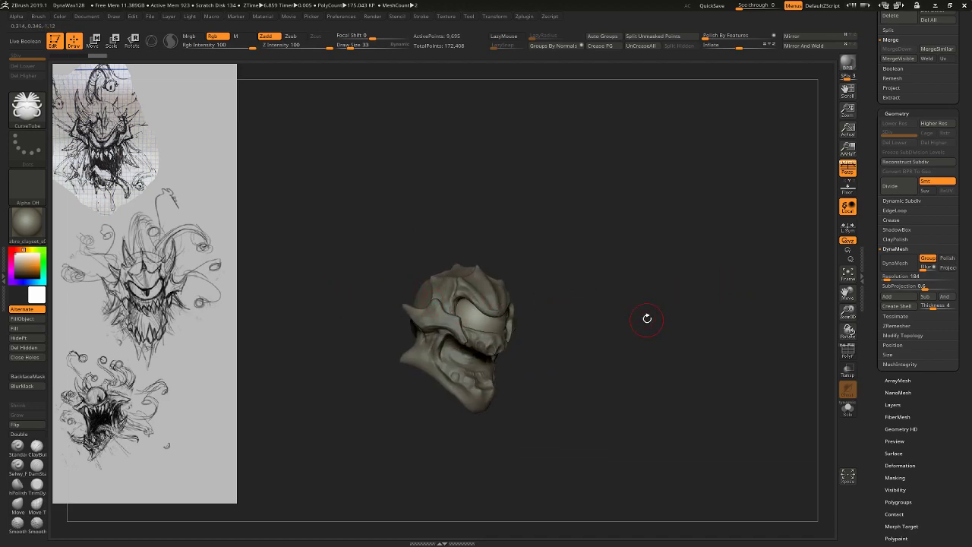
{"action": "mouse_move", "coordinate": [647, 318]}
{"action": "left_mouse_down", "text": "shift"}
{"action": "mouse_move", "coordinate": [603, 271]}
{"action": "mouse_move", "coordinate": [640, 293]}
{"action": "mouse_move", "coordinate": [647, 269]}
{"action": "mouse_move", "coordinate": [661, 287]}
{"action": "left_mouse_up", "text": "shift"}
{"action": "mouse_move", "coordinate": [660, 287]}
{"action": "left_mouse_down", "text": "shift"}
{"action": "mouse_move", "coordinate": [668, 272]}
{"action": "mouse_move", "coordinate": [591, 268]}
{"action": "mouse_move", "coordinate": [668, 246]}
{"action": "mouse_move", "coordinate": [570, 243]}
{"action": "mouse_move", "coordinate": [599, 220]}
{"action": "mouse_move", "coordinate": [627, 220]}
{"action": "left_mouse_up", "text": "shift"}
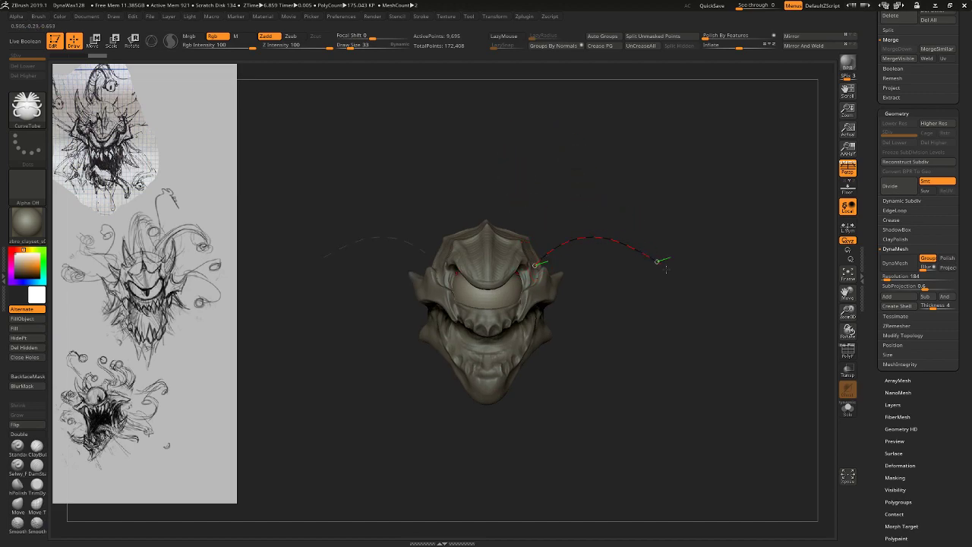
Try arched horn tubes from the temples and lower tubes from the cheeks at draw size 33, and undo them.
{"action": "left_click_drag", "start_coordinate": [666, 270], "coordinate": [669, 272]}
{"action": "mouse_move", "coordinate": [551, 315]}
{"action": "left_mouse_down"}
{"action": "mouse_move", "coordinate": [655, 345]}
{"action": "mouse_move", "coordinate": [598, 351]}
{"action": "left_mouse_up"}
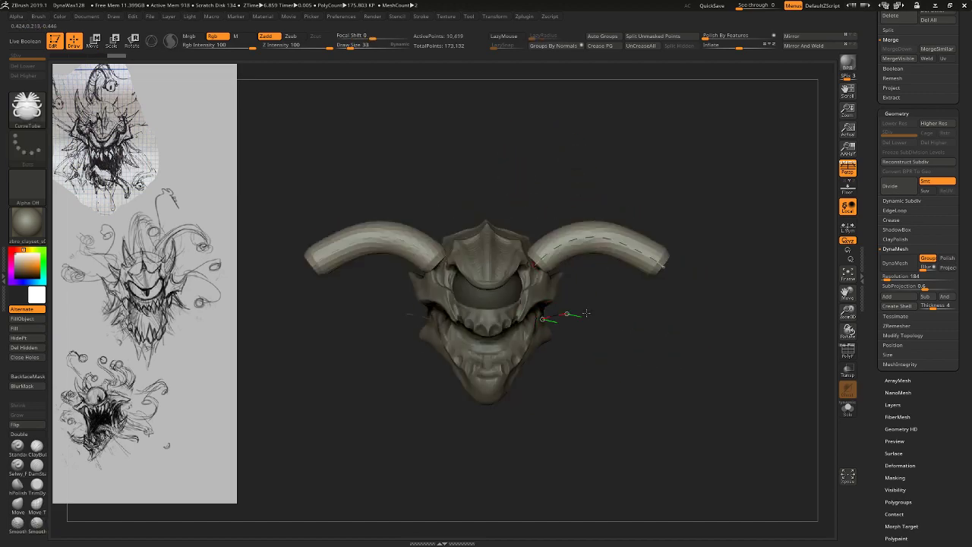
{"action": "left_click_drag", "start_coordinate": [586, 313], "coordinate": [652, 353]}
{"action": "left_click_drag", "start_coordinate": [606, 429], "coordinate": [595, 428]}
{"action": "key", "text": "ctrl+z"}
{"action": "key", "text": "ctrl+z"}
Try a mirrored pair of steep tubes rising from the upper side plates, and undo them.
{"action": "left_click_drag", "start_coordinate": [533, 250], "coordinate": [599, 143]}
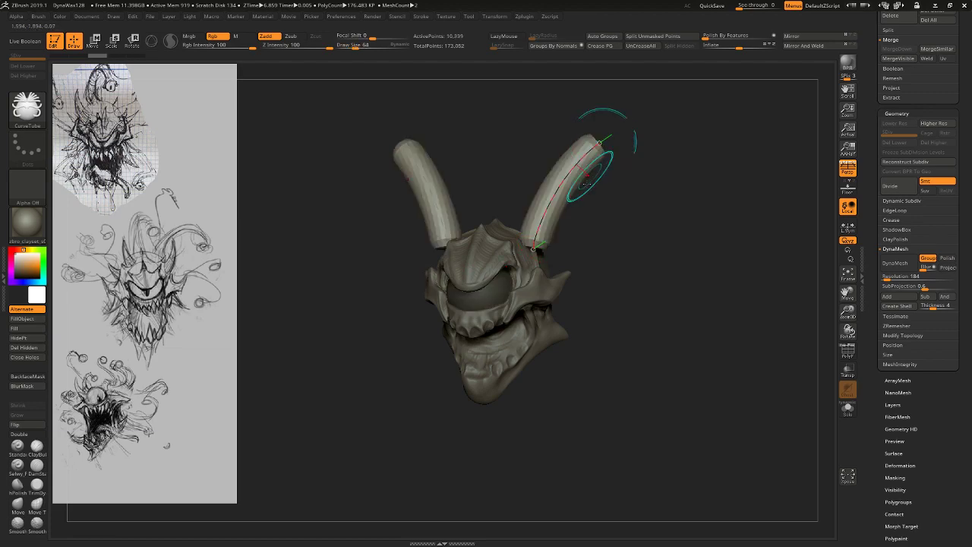
{"action": "left_click_drag", "start_coordinate": [587, 182], "coordinate": [645, 195]}
{"action": "mouse_move", "coordinate": [707, 290]}
{"action": "left_mouse_down"}
{"action": "mouse_move", "coordinate": [654, 271]}
{"action": "mouse_move", "coordinate": [702, 290]}
{"action": "mouse_move", "coordinate": [642, 293]}
{"action": "left_mouse_up"}
{"action": "key", "text": "ctrl+z"}
{"action": "key", "text": "ctrl+z"}
Draw an upright tube from the crown and a mirrored pair from the side spikes with CurveTube at draw size 19.
{"action": "right_click_drag", "start_coordinate": [643, 293], "coordinate": [686, 309], "text": "ctrl"}
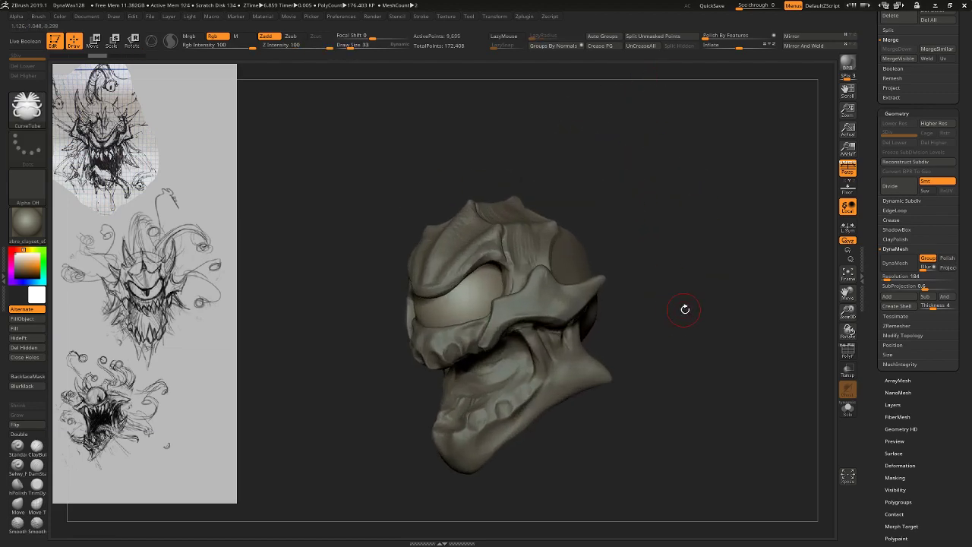
{"action": "left_click_drag", "start_coordinate": [684, 309], "coordinate": [668, 263]}
{"action": "mouse_move", "coordinate": [322, 281]}
{"action": "left_mouse_down"}
{"action": "mouse_move", "coordinate": [671, 228]}
{"action": "mouse_move", "coordinate": [633, 239]}
{"action": "mouse_move", "coordinate": [671, 265]}
{"action": "mouse_move", "coordinate": [655, 238]}
{"action": "mouse_move", "coordinate": [676, 263]}
{"action": "mouse_move", "coordinate": [646, 248]}
{"action": "mouse_move", "coordinate": [658, 244]}
{"action": "left_mouse_up"}
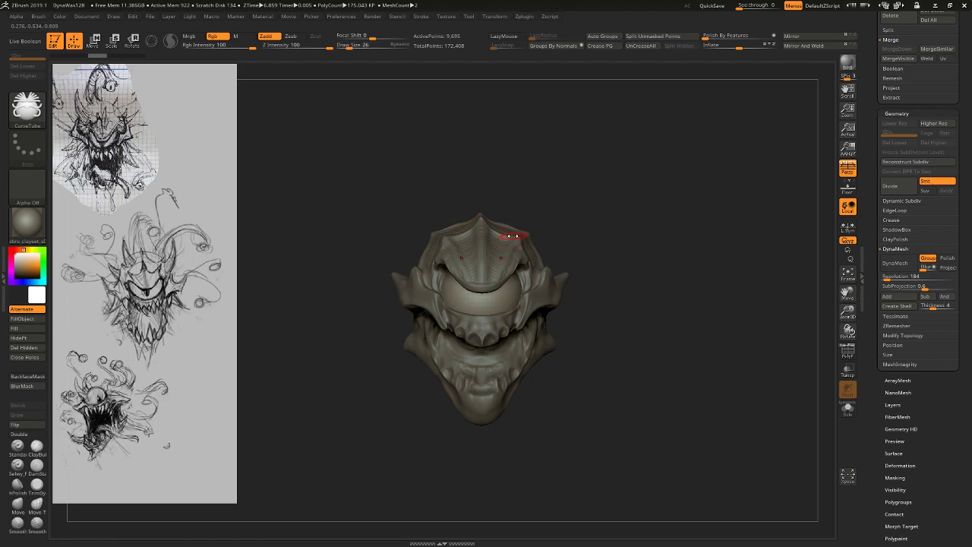
{"action": "mouse_move", "coordinate": [514, 237]}
{"action": "left_mouse_down"}
{"action": "mouse_move", "coordinate": [554, 214]}
{"action": "mouse_move", "coordinate": [520, 116]}
{"action": "left_mouse_up"}
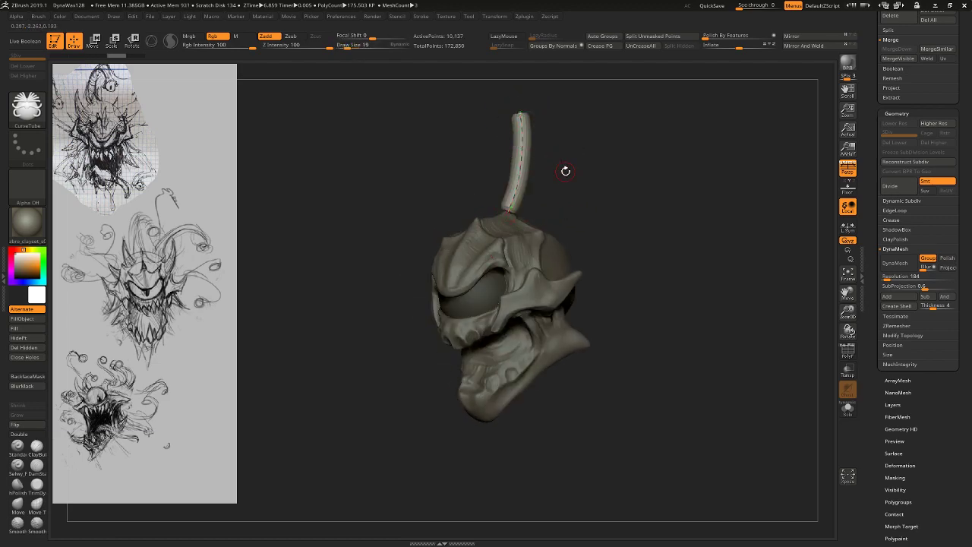
{"action": "left_click_drag", "start_coordinate": [547, 236], "coordinate": [636, 179]}
Draw a mirrored pair of tentacle tubes curving outward and down from behind the cheekbones.
{"action": "left_click_drag", "start_coordinate": [666, 274], "coordinate": [549, 272]}
{"action": "left_click_drag", "start_coordinate": [624, 333], "coordinate": [624, 334]}
{"action": "left_click_drag", "start_coordinate": [644, 343], "coordinate": [664, 342]}
{"action": "key", "text": "ctrl+z"}
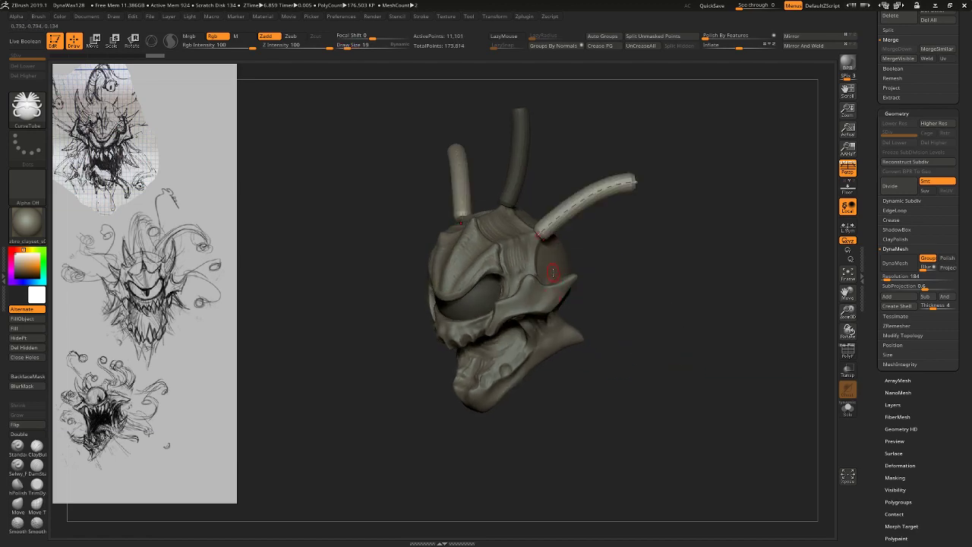
{"action": "mouse_move", "coordinate": [556, 273]}
{"action": "left_mouse_down"}
{"action": "mouse_move", "coordinate": [595, 380]}
{"action": "mouse_move", "coordinate": [639, 414]}
{"action": "mouse_move", "coordinate": [585, 437]}
{"action": "mouse_move", "coordinate": [747, 335]}
{"action": "mouse_move", "coordinate": [393, 387]}
{"action": "left_mouse_up"}
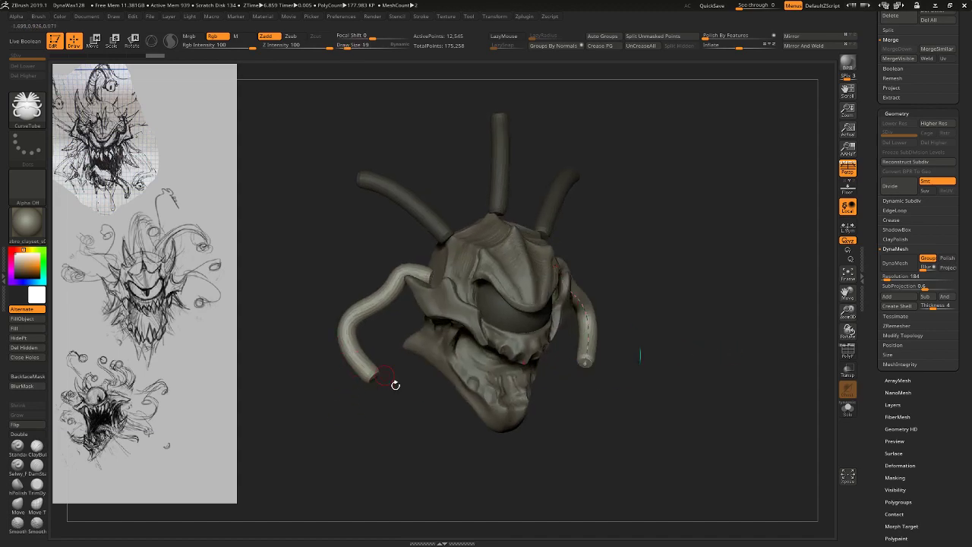
{"action": "left_click_drag", "start_coordinate": [569, 423], "coordinate": [520, 455]}
{"action": "left_click_drag", "start_coordinate": [569, 373], "coordinate": [547, 412]}
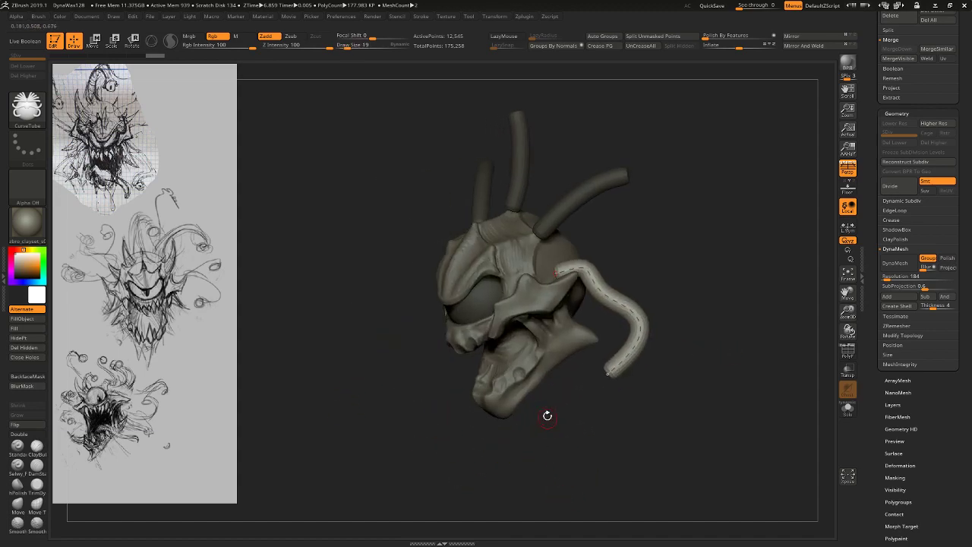
Undo all the tentacle tubes drawn from the crown, side spikes and cheekbones.
{"action": "left_click_drag", "start_coordinate": [598, 446], "coordinate": [588, 393]}
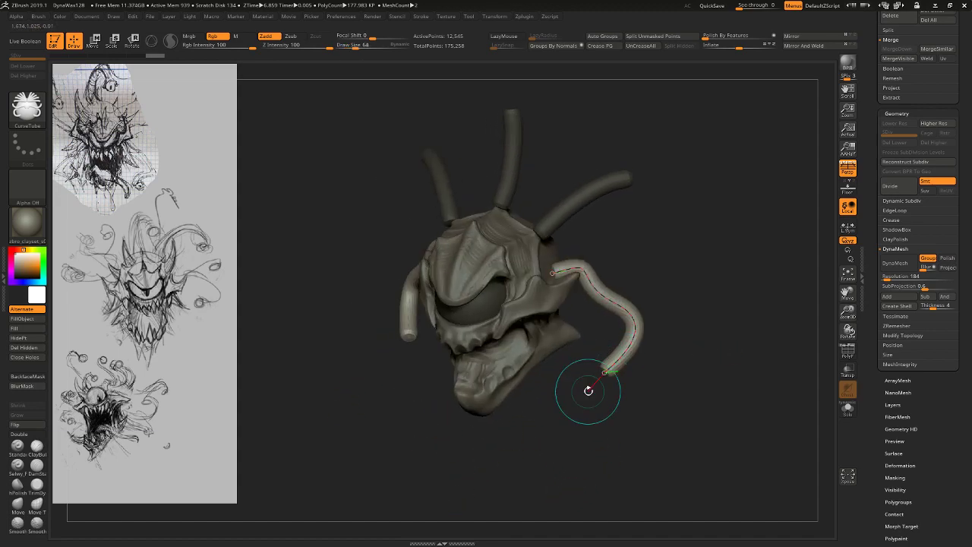
{"action": "mouse_move", "coordinate": [706, 241]}
{"action": "left_mouse_down"}
{"action": "mouse_move", "coordinate": [698, 272]}
{"action": "mouse_move", "coordinate": [720, 282]}
{"action": "mouse_move", "coordinate": [712, 269]}
{"action": "mouse_move", "coordinate": [725, 270]}
{"action": "mouse_move", "coordinate": [718, 241]}
{"action": "mouse_move", "coordinate": [743, 274]}
{"action": "mouse_move", "coordinate": [723, 231]}
{"action": "mouse_move", "coordinate": [682, 248]}
{"action": "mouse_move", "coordinate": [692, 243]}
{"action": "mouse_move", "coordinate": [684, 258]}
{"action": "left_mouse_up"}
{"action": "key", "text": "ctrl+z"}
{"action": "key", "text": "ctrl+z"}
{"action": "key", "text": "ctrl+z"}
{"action": "left_click_drag", "start_coordinate": [392, 238], "coordinate": [489, 200]}
{"action": "key", "text": "ctrl+z"}
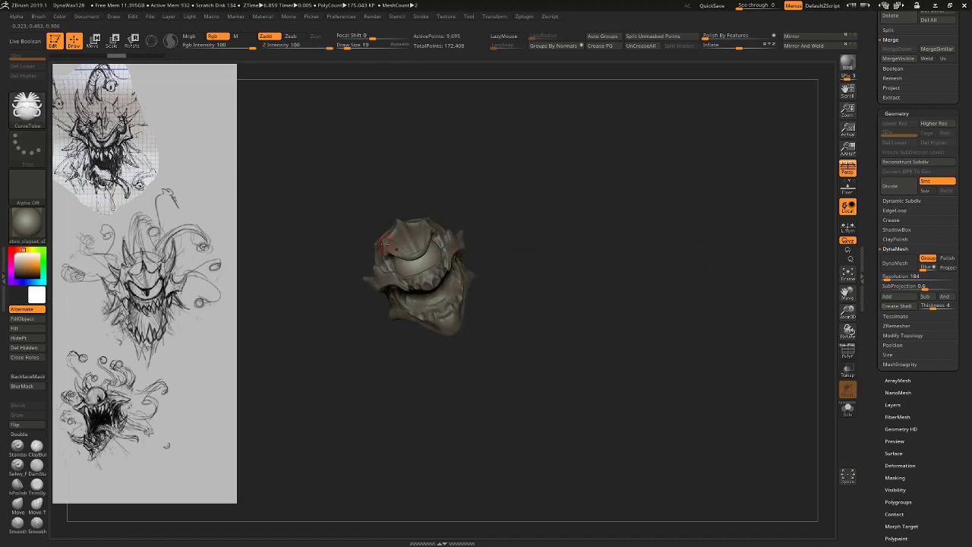
Try several long curved CurveTube tentacles from the crown and both sides of the head, and undo them.
{"action": "mouse_move", "coordinate": [382, 251]}
{"action": "left_mouse_down"}
{"action": "mouse_move", "coordinate": [424, 188]}
{"action": "mouse_move", "coordinate": [498, 220]}
{"action": "left_mouse_up"}
{"action": "left_click_drag", "start_coordinate": [450, 246], "coordinate": [534, 280]}
{"action": "mouse_move", "coordinate": [389, 290]}
{"action": "left_mouse_down"}
{"action": "mouse_move", "coordinate": [376, 315]}
{"action": "mouse_move", "coordinate": [508, 349]}
{"action": "left_mouse_up"}
{"action": "left_click_drag", "start_coordinate": [461, 273], "coordinate": [572, 326]}
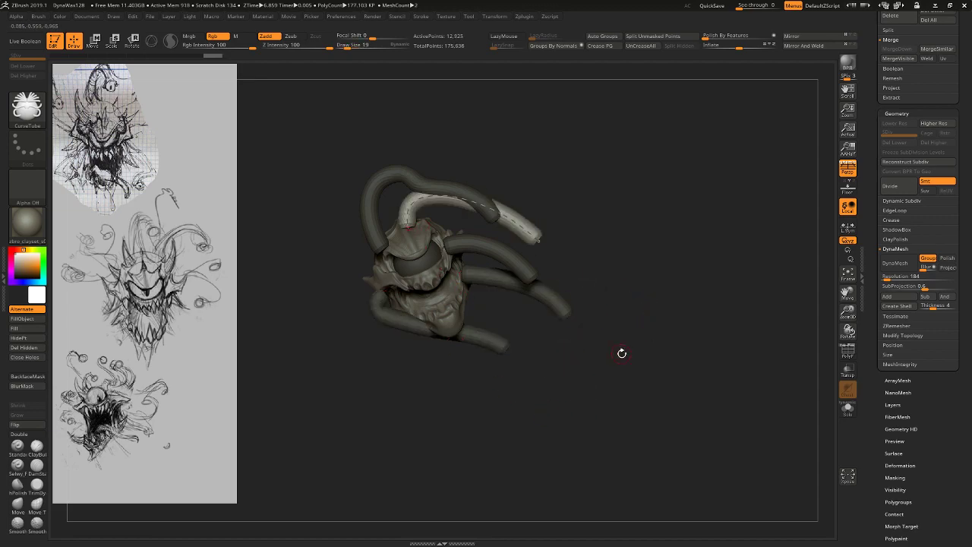
{"action": "key", "text": "ctrl"}
{"action": "key", "text": "ctrl+z"}
{"action": "key", "text": "ctrl+z"}
{"action": "key", "text": "ctrl+z"}
{"action": "key", "text": "ctrl+z"}
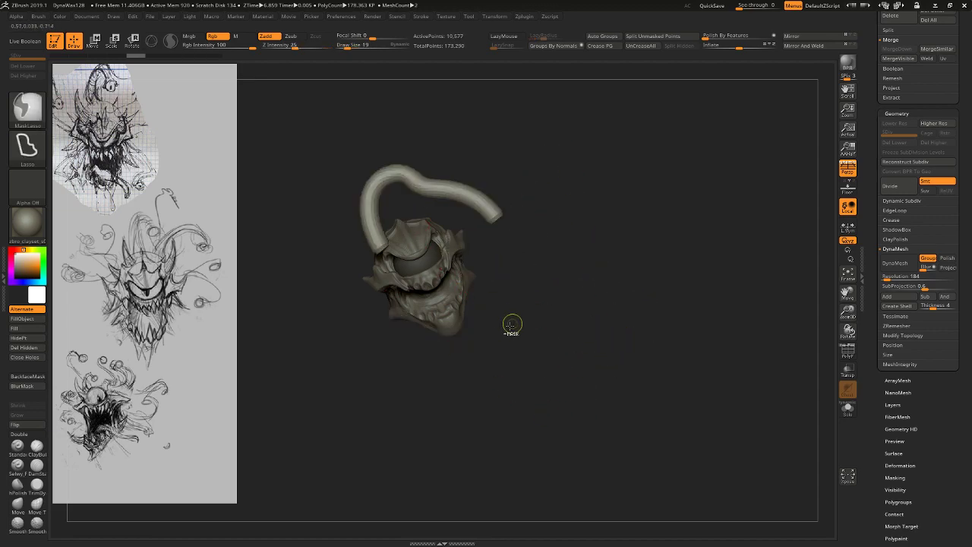
Examine the bare head's shape from the front, side and three-quarter views against the sketches.
{"action": "mouse_move", "coordinate": [602, 311]}
{"action": "left_mouse_down"}
{"action": "mouse_move", "coordinate": [599, 324]}
{"action": "mouse_move", "coordinate": [567, 341]}
{"action": "mouse_move", "coordinate": [639, 300]}
{"action": "mouse_move", "coordinate": [687, 334]}
{"action": "mouse_move", "coordinate": [389, 304]}
{"action": "mouse_move", "coordinate": [669, 328]}
{"action": "mouse_move", "coordinate": [683, 334]}
{"action": "mouse_move", "coordinate": [685, 380]}
{"action": "mouse_move", "coordinate": [687, 371]}
{"action": "left_mouse_up"}
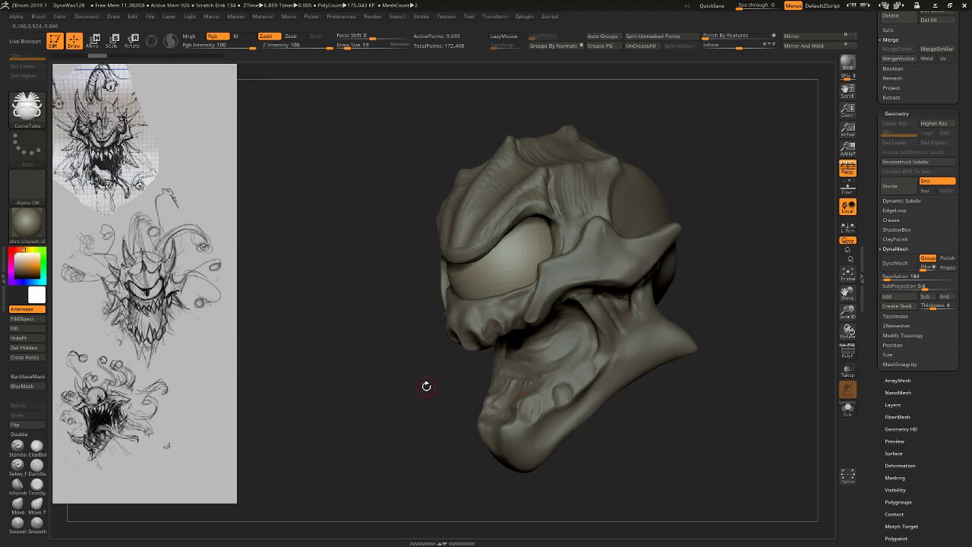
{"action": "mouse_move", "coordinate": [426, 387]}
{"action": "left_mouse_down"}
{"action": "mouse_move", "coordinate": [684, 372]}
{"action": "mouse_move", "coordinate": [600, 359]}
{"action": "left_mouse_up"}
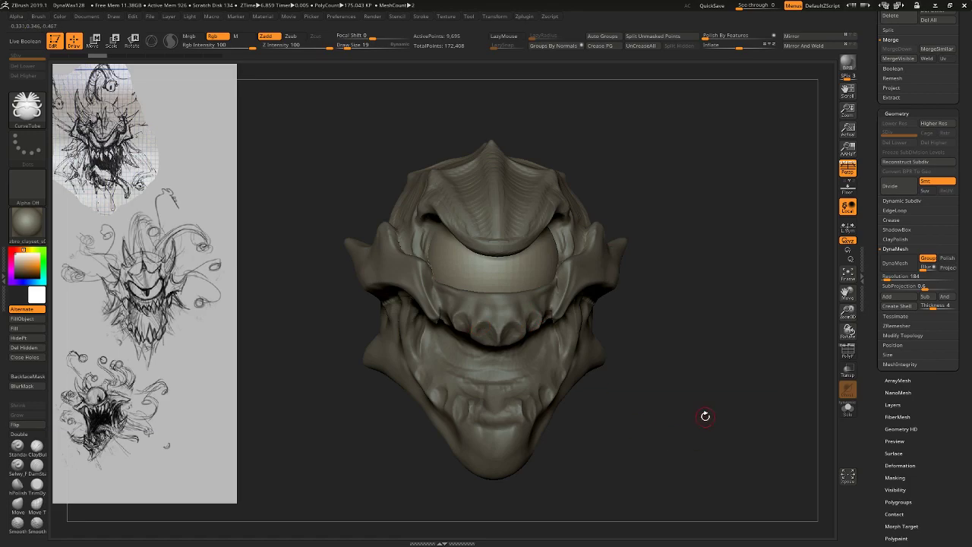
{"action": "left_click_drag", "start_coordinate": [705, 416], "coordinate": [692, 411]}
{"action": "mouse_move", "coordinate": [619, 343]}
{"action": "left_mouse_down"}
{"action": "mouse_move", "coordinate": [372, 349]}
{"action": "mouse_move", "coordinate": [577, 354]}
{"action": "mouse_move", "coordinate": [392, 354]}
{"action": "mouse_move", "coordinate": [547, 171]}
{"action": "left_mouse_up"}
{"action": "mouse_move", "coordinate": [732, 194]}
{"action": "left_mouse_down"}
{"action": "mouse_move", "coordinate": [725, 165]}
{"action": "mouse_move", "coordinate": [543, 461]}
{"action": "left_mouse_up"}
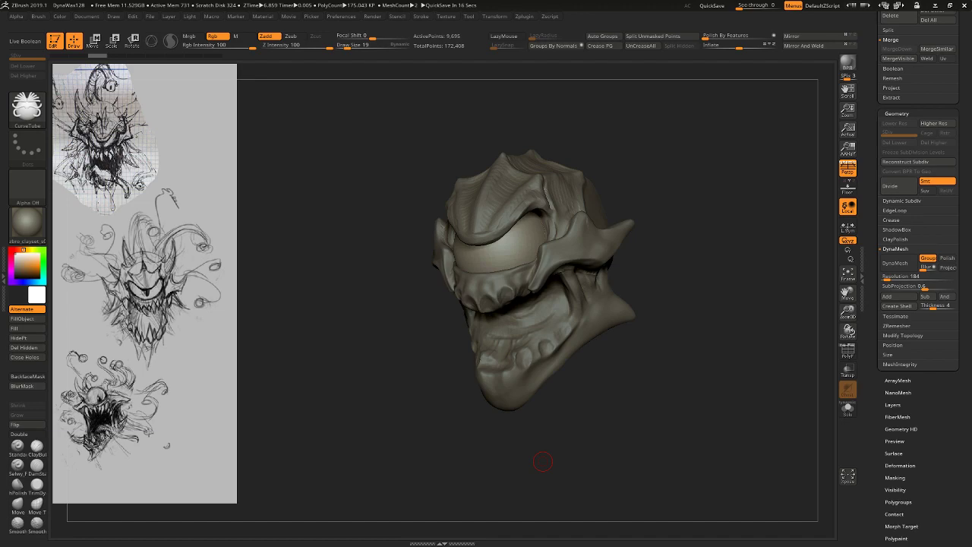
{"action": "mouse_move", "coordinate": [666, 145]}
{"action": "left_mouse_down"}
{"action": "mouse_move", "coordinate": [601, 141]}
{"action": "mouse_move", "coordinate": [615, 165]}
{"action": "left_mouse_up"}
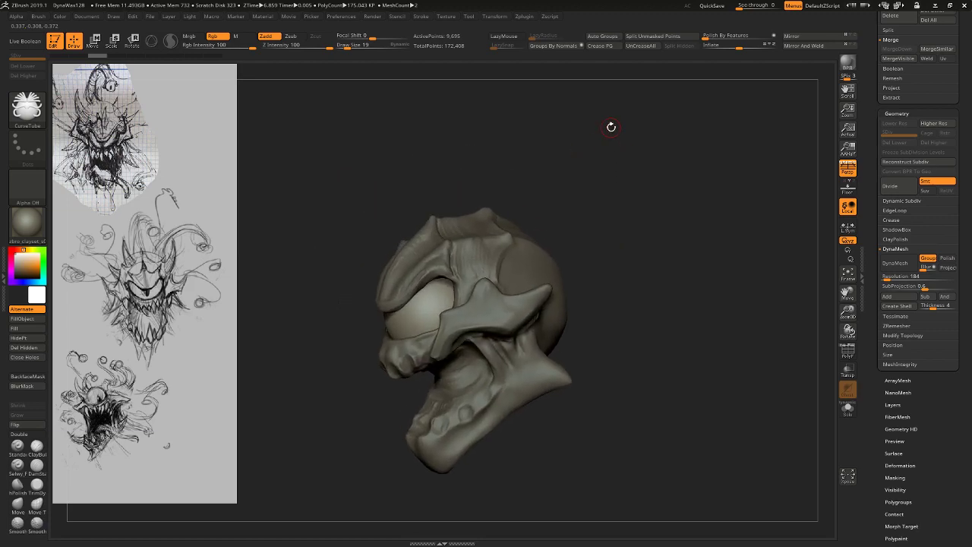
{"action": "mouse_move", "coordinate": [558, 137]}
{"action": "left_mouse_down"}
{"action": "mouse_move", "coordinate": [643, 200]}
{"action": "mouse_move", "coordinate": [584, 208]}
{"action": "left_mouse_up"}
{"action": "key", "text": "w"}
{"action": "left_click_drag", "start_coordinate": [502, 231], "coordinate": [503, 354], "text": "shift"}
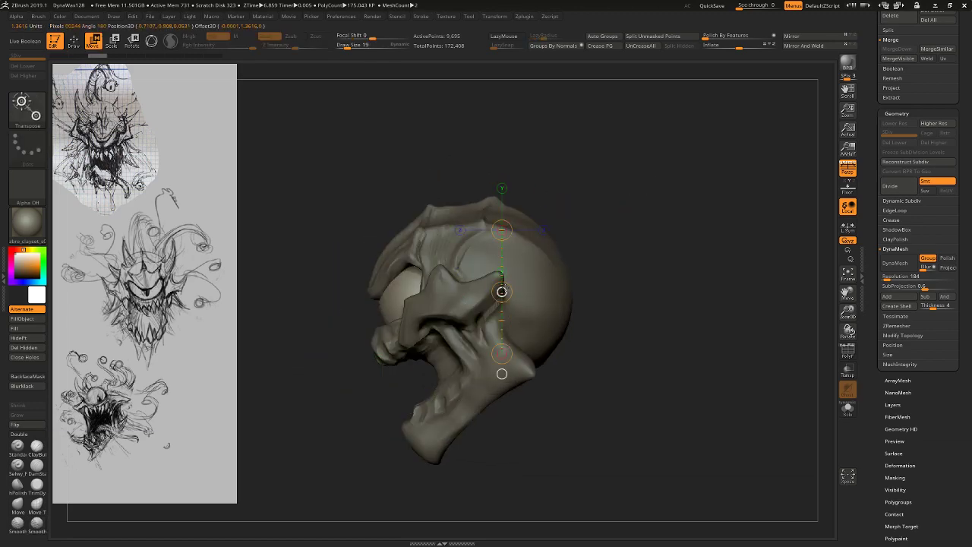
{"action": "mouse_move", "coordinate": [592, 221]}
{"action": "left_mouse_down"}
{"action": "mouse_move", "coordinate": [646, 212]}
{"action": "mouse_move", "coordinate": [623, 196]}
{"action": "mouse_move", "coordinate": [629, 174]}
{"action": "mouse_move", "coordinate": [590, 180]}
{"action": "mouse_move", "coordinate": [592, 193]}
{"action": "left_mouse_up"}
{"action": "key", "text": "q"}
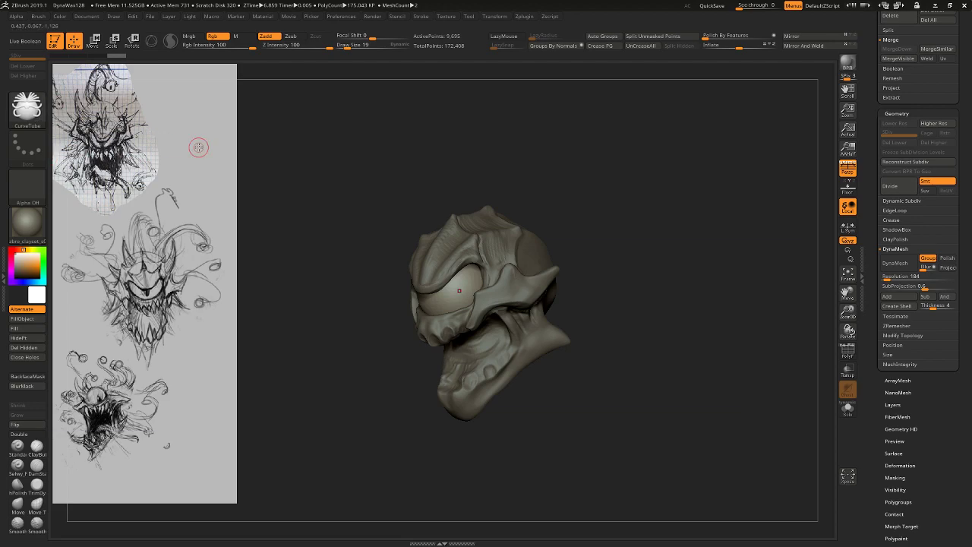
{"action": "key", "text": "comma"}
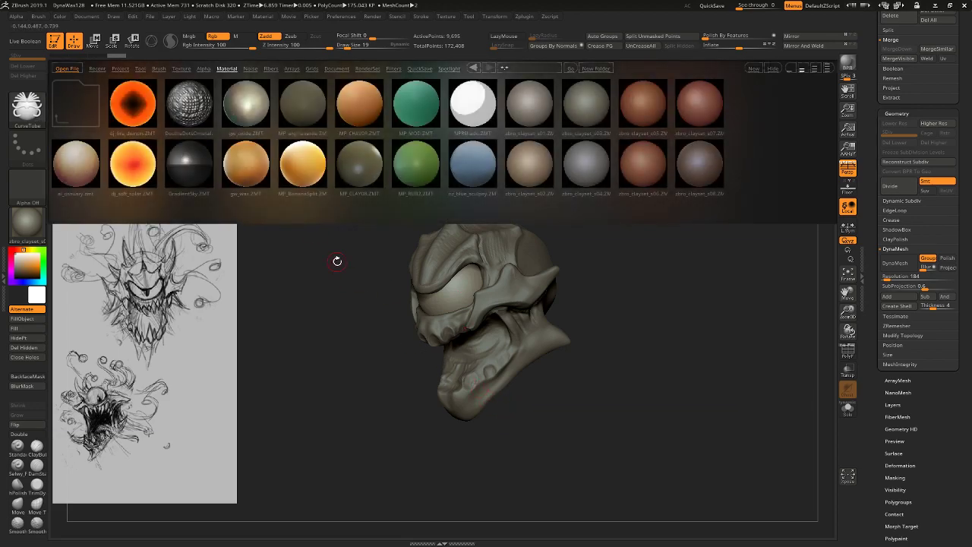
{"action": "key", "text": "comma"}
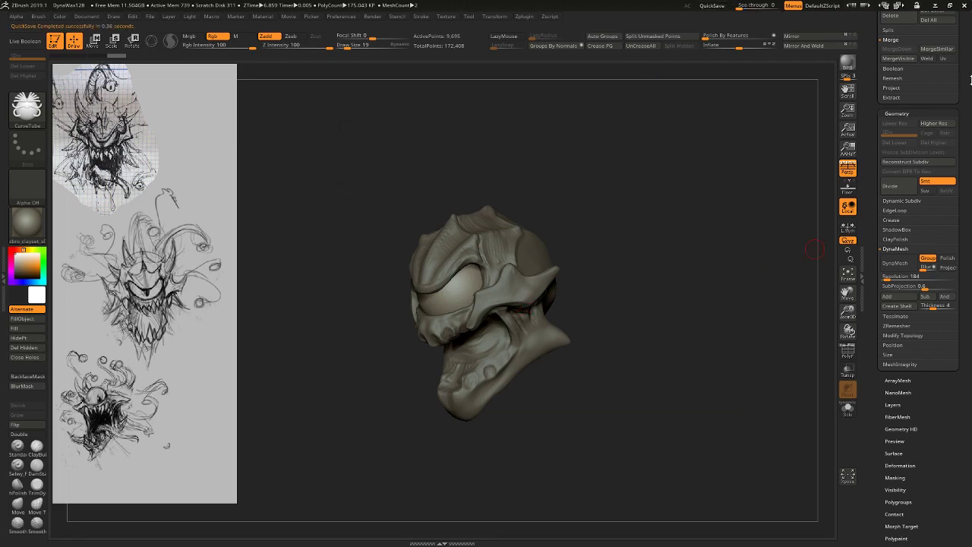
Switch the active tool from the monster's eyeball to the Cone3D primitive.
{"action": "left_click_drag", "start_coordinate": [971, 80], "coordinate": [956, 198]}
{"action": "scroll", "coordinate": [971, 89], "scroll_direction": "up", "scroll_amount": 1}
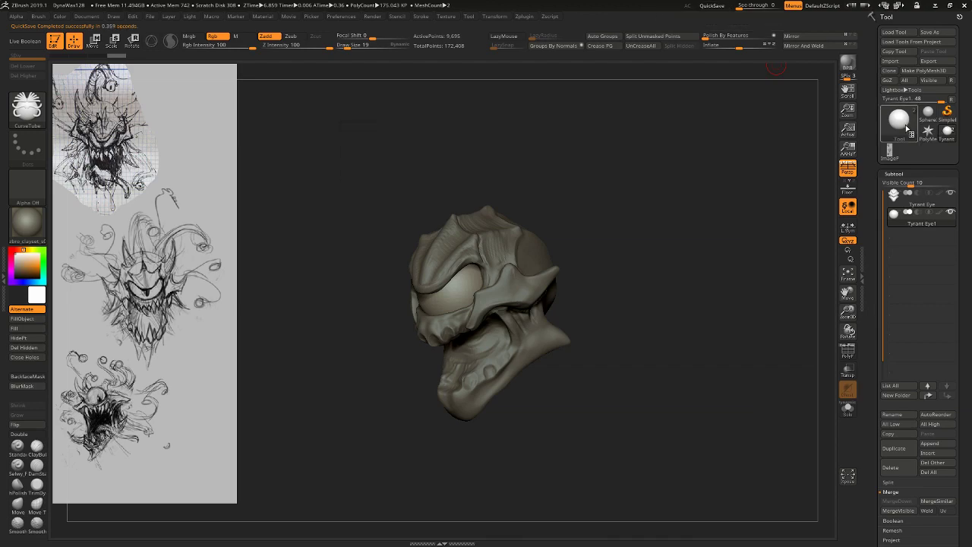
{"action": "left_click", "coordinate": [903, 121]}
{"action": "left_click", "coordinate": [658, 164]}
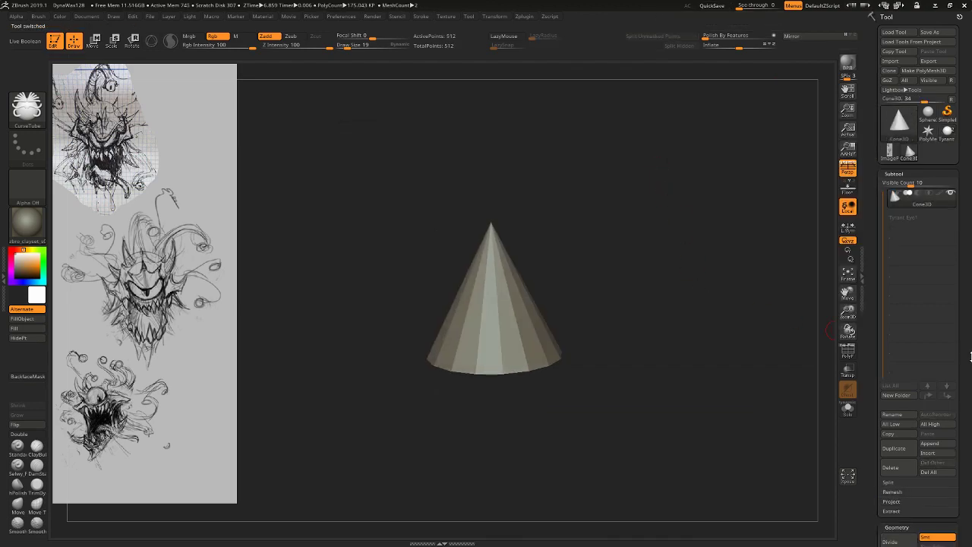
Set the cone's horizontal subdivision count (HDivide) to 4 to make a four-sided pyramid.
{"action": "left_click_drag", "start_coordinate": [971, 357], "coordinate": [970, 223]}
{"action": "left_click", "coordinate": [895, 134]}
{"action": "left_click_drag", "start_coordinate": [967, 190], "coordinate": [967, 206]}
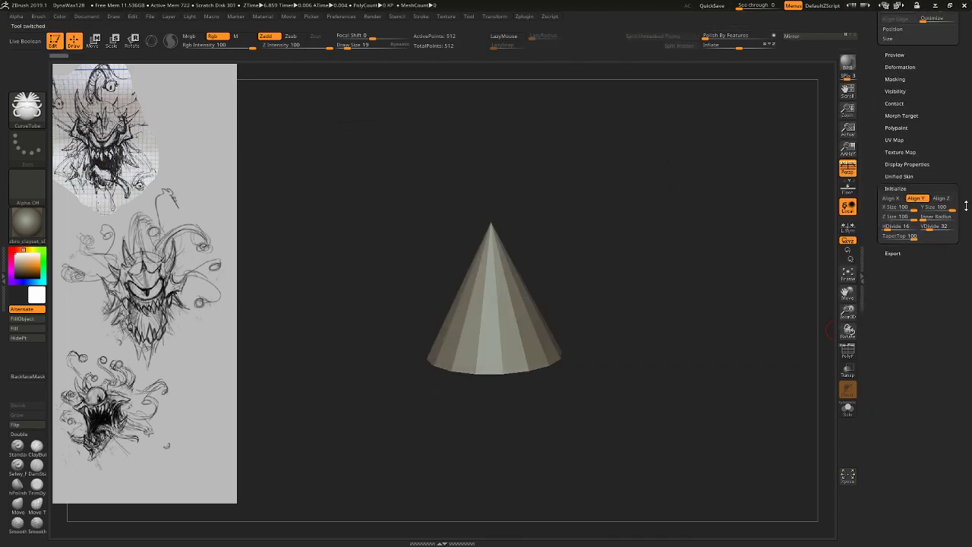
{"action": "left_click_drag", "start_coordinate": [894, 225], "coordinate": [886, 226]}
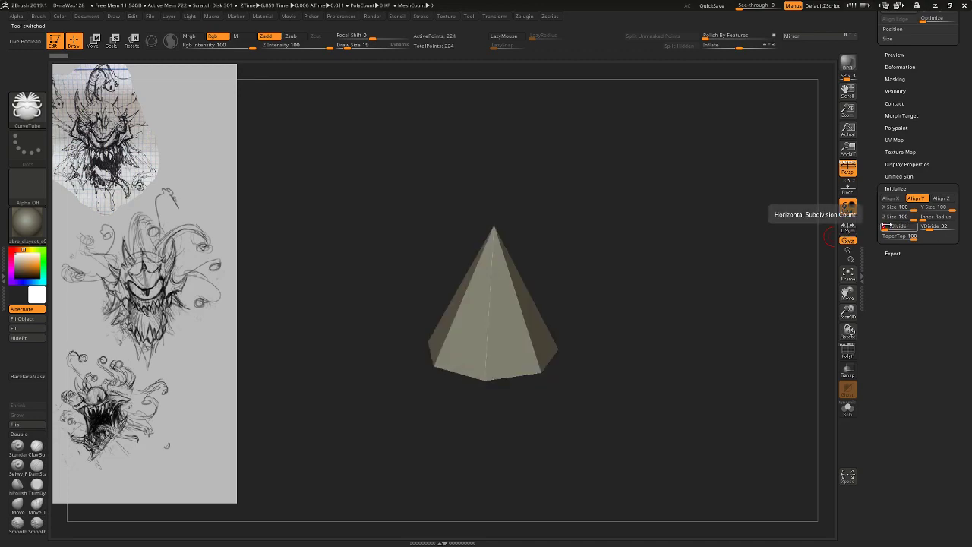
{"action": "type", "text": "4"}
{"action": "key", "text": "Return"}
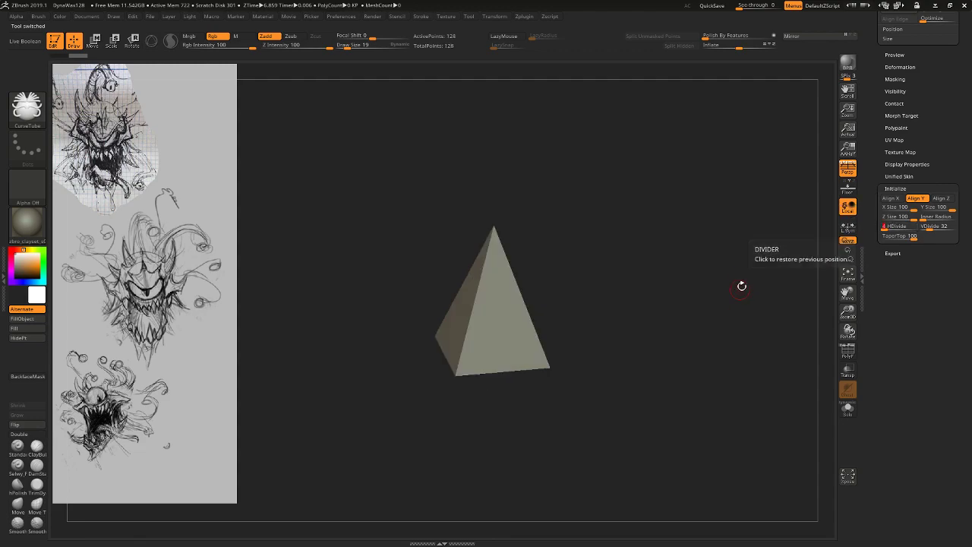
Convert the four-sided cone into an editable PolyMesh3D.
{"action": "left_click_drag", "start_coordinate": [741, 285], "coordinate": [739, 352]}
{"action": "left_click_drag", "start_coordinate": [938, 141], "coordinate": [939, 231]}
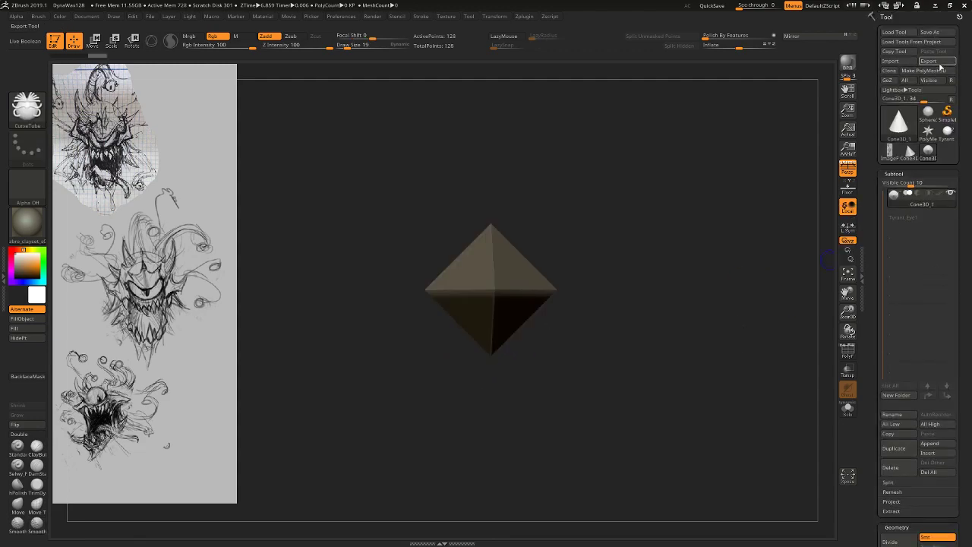
{"action": "left_click", "coordinate": [942, 71]}
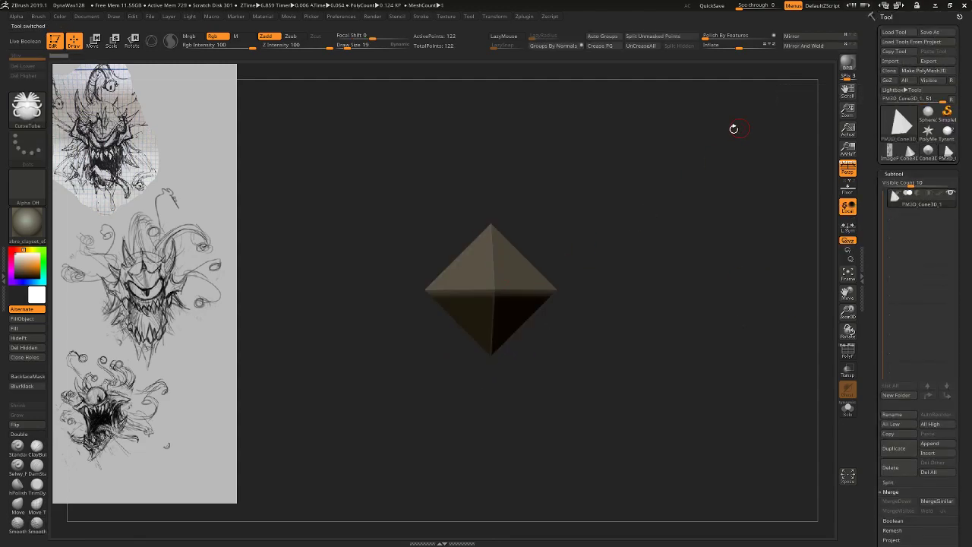
Bend the pyramid into a curved tooth shape with the Move brush at draw size 442, undoing the first strokes.
{"action": "left_click_drag", "start_coordinate": [689, 299], "coordinate": [640, 304]}
{"action": "left_click", "coordinate": [17, 503]}
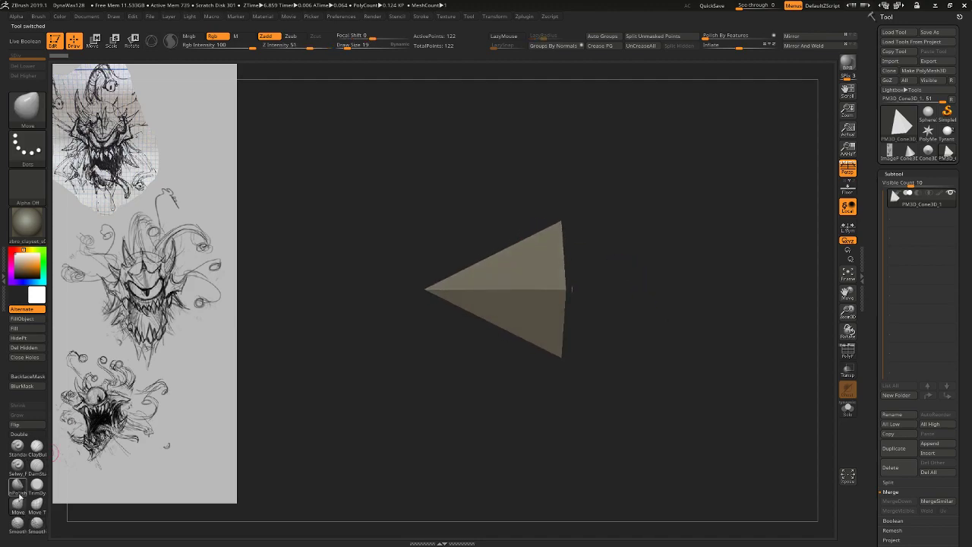
{"action": "left_click", "coordinate": [848, 349]}
{"action": "left_click", "coordinate": [847, 349]}
{"action": "key", "text": "s"}
{"action": "mouse_move", "coordinate": [444, 287]}
{"action": "left_mouse_down"}
{"action": "mouse_move", "coordinate": [482, 287]}
{"action": "mouse_move", "coordinate": [427, 296]}
{"action": "mouse_move", "coordinate": [491, 246]}
{"action": "mouse_move", "coordinate": [498, 227]}
{"action": "left_mouse_up"}
{"action": "left_click_drag", "start_coordinate": [529, 308], "coordinate": [546, 293]}
{"action": "left_click_drag", "start_coordinate": [619, 245], "coordinate": [695, 251]}
{"action": "key", "text": "ctrl+z"}
{"action": "key", "text": "ctrl+z"}
{"action": "key", "text": "ctrl+z"}
{"action": "key", "text": "ctrl+z"}
{"action": "key", "text": "ctrl+z"}
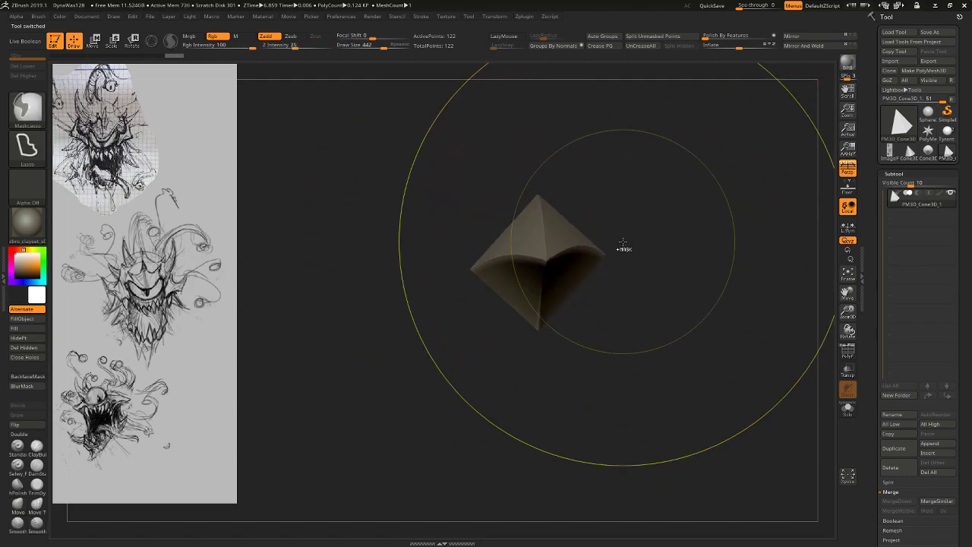
{"action": "left_click_drag", "start_coordinate": [642, 278], "coordinate": [601, 276], "text": "shift"}
{"action": "left_click_drag", "start_coordinate": [483, 295], "coordinate": [495, 236]}
{"action": "left_click_drag", "start_coordinate": [544, 209], "coordinate": [575, 205]}
Mask the tooth's tip half, blur the mask and rotate the unmasked base with a transpose line to increase the curve.
{"action": "mouse_move", "coordinate": [395, 305]}
{"action": "left_mouse_down", "text": "ctrl"}
{"action": "mouse_move", "coordinate": [482, 137]}
{"action": "mouse_move", "coordinate": [531, 340]}
{"action": "left_mouse_up", "text": "ctrl"}
{"action": "left_click", "coordinate": [36, 392]}
{"action": "key", "text": "r"}
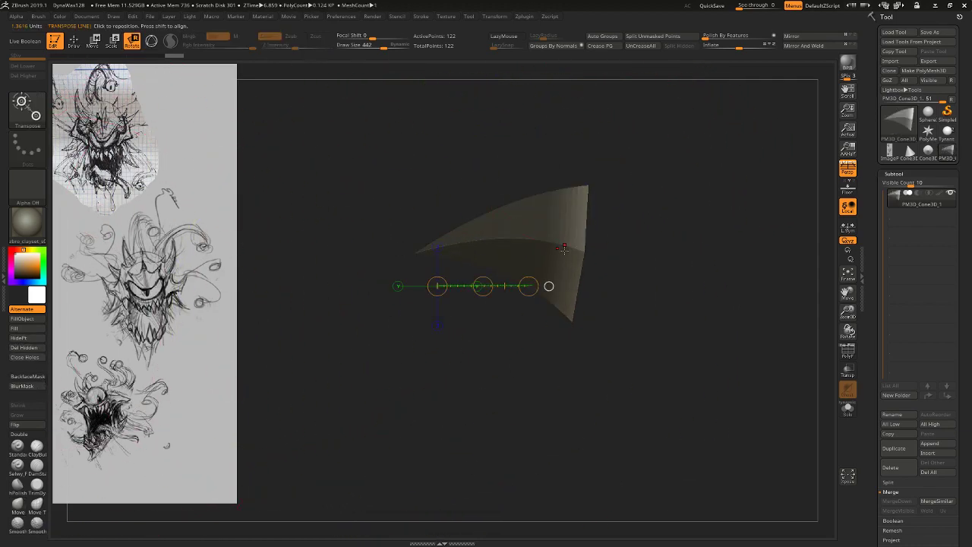
{"action": "mouse_move", "coordinate": [569, 246]}
{"action": "left_mouse_down"}
{"action": "mouse_move", "coordinate": [636, 271]}
{"action": "mouse_move", "coordinate": [624, 284]}
{"action": "left_mouse_up"}
{"action": "left_click_drag", "start_coordinate": [602, 266], "coordinate": [630, 275]}
{"action": "left_click_drag", "start_coordinate": [630, 268], "coordinate": [752, 243]}
{"action": "left_click_drag", "start_coordinate": [590, 281], "coordinate": [614, 202]}
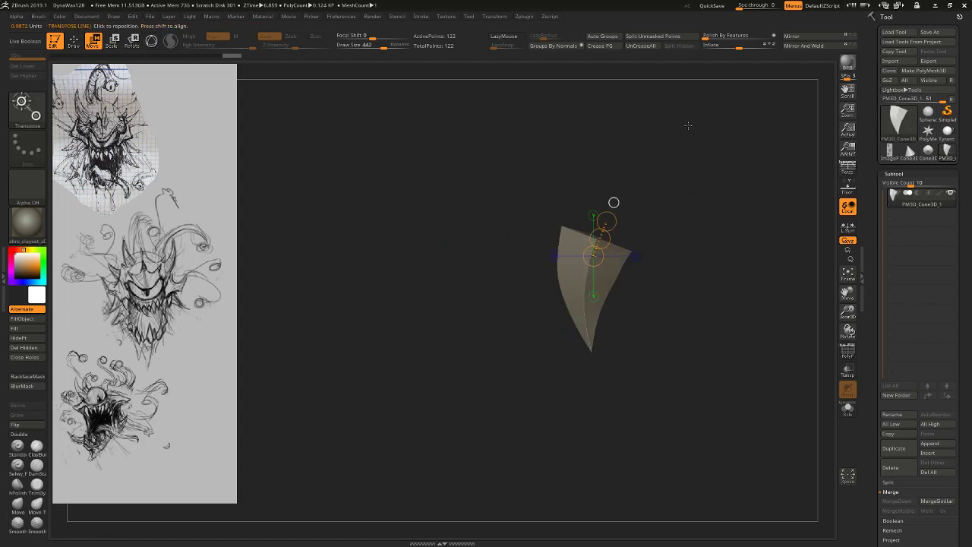
Thicken the curved tooth slightly with the Inflate deformation and undo the last transpose edit at its tip.
{"action": "left_click_drag", "start_coordinate": [688, 125], "coordinate": [738, 152]}
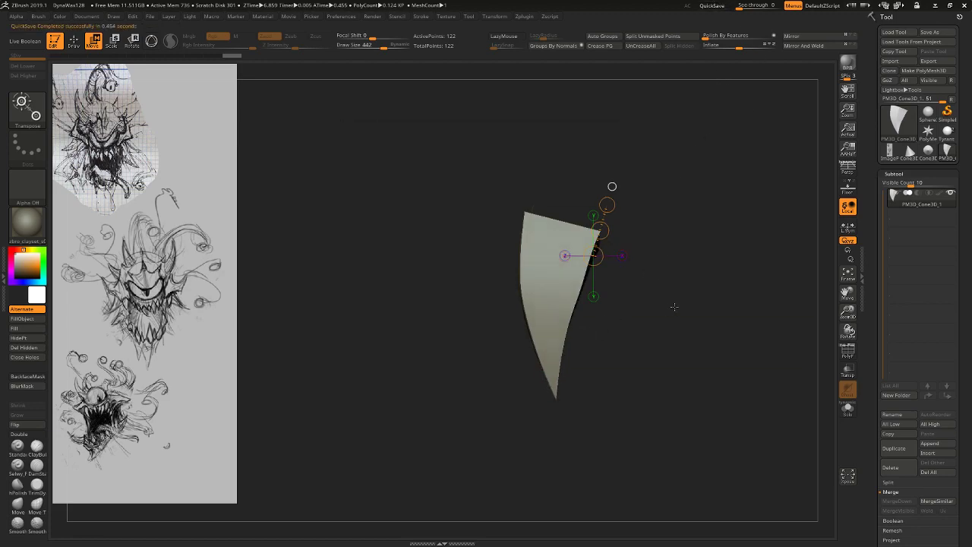
{"action": "left_click_drag", "start_coordinate": [675, 307], "coordinate": [727, 217]}
{"action": "mouse_move", "coordinate": [740, 47]}
{"action": "left_mouse_down"}
{"action": "mouse_move", "coordinate": [763, 47]}
{"action": "mouse_move", "coordinate": [747, 47]}
{"action": "left_mouse_up"}
{"action": "left_click_drag", "start_coordinate": [588, 448], "coordinate": [608, 500]}
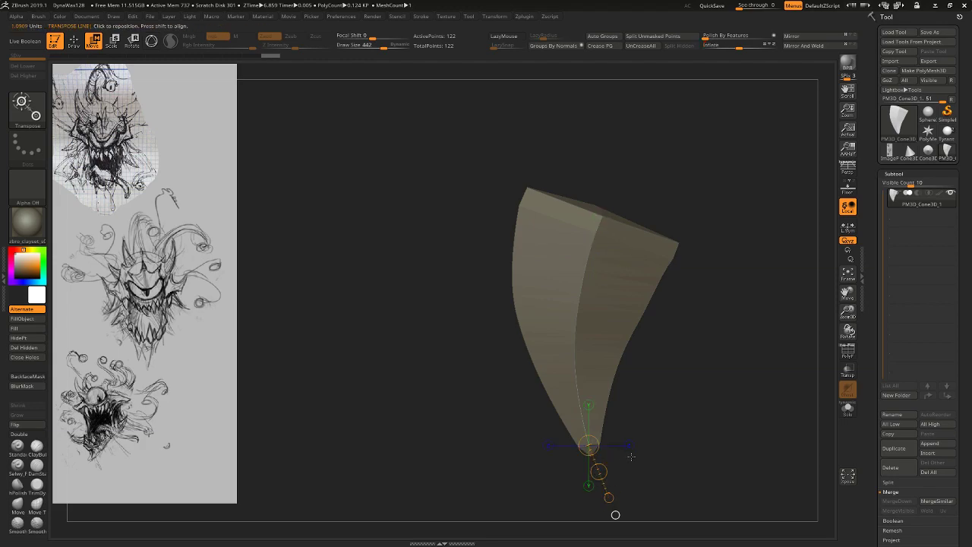
{"action": "left_click_drag", "start_coordinate": [652, 425], "coordinate": [653, 380]}
{"action": "left_click_drag", "start_coordinate": [653, 380], "coordinate": [636, 327], "text": "alt"}
{"action": "key", "text": "ctrl+z"}
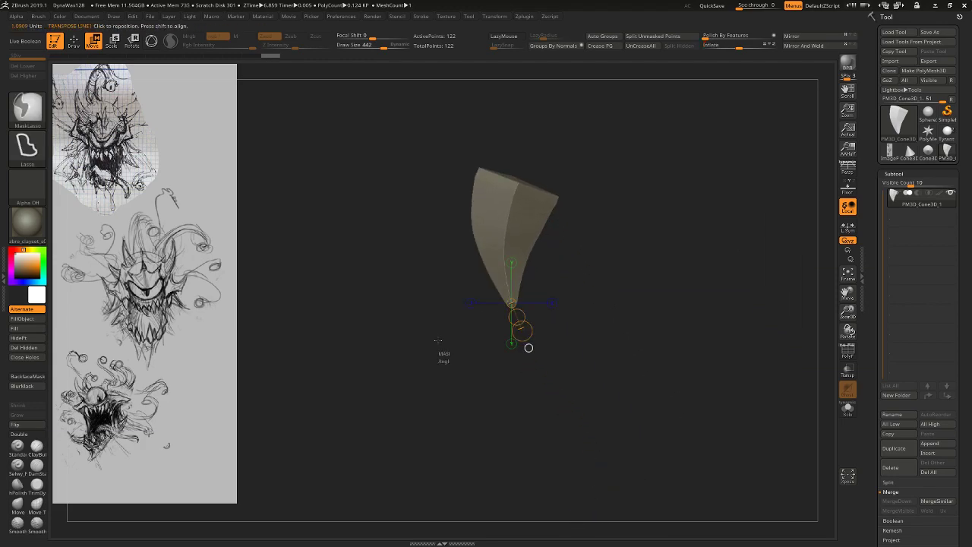
Clear the mask on the tooth and deflate it slightly with a negative Inflate.
{"action": "left_click", "coordinate": [619, 96], "text": "ctrl"}
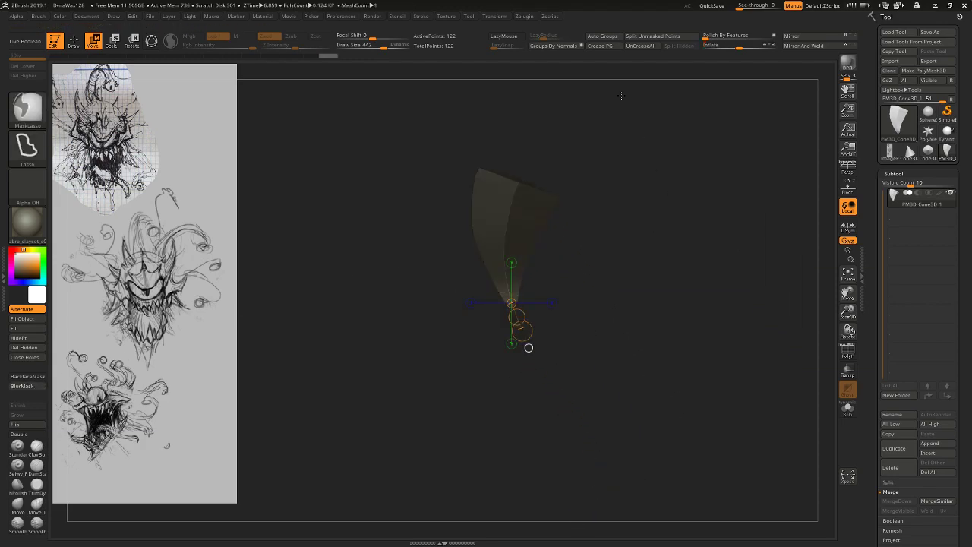
{"action": "left_click", "coordinate": [722, 69], "text": "ctrl"}
{"action": "left_click_drag", "start_coordinate": [739, 46], "coordinate": [720, 45]}
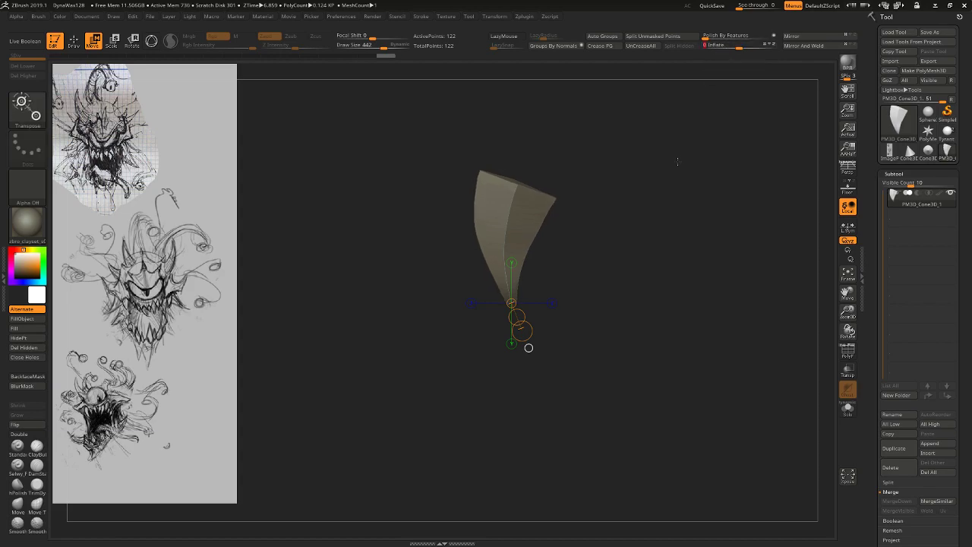
Refine the tooth's outline and side edges with the Move Topological brush at draw size 129.
{"action": "left_click_drag", "start_coordinate": [677, 160], "coordinate": [714, 155], "text": "shift"}
{"action": "left_click_drag", "start_coordinate": [624, 136], "coordinate": [620, 153], "text": "alt"}
{"action": "left_click", "coordinate": [42, 506]}
{"action": "left_click_drag", "start_coordinate": [507, 355], "coordinate": [508, 392], "text": "alt"}
{"action": "key", "text": "s"}
{"action": "left_click_drag", "start_coordinate": [471, 269], "coordinate": [464, 270]}
{"action": "left_click_drag", "start_coordinate": [420, 332], "coordinate": [507, 301]}
{"action": "left_click_drag", "start_coordinate": [651, 297], "coordinate": [701, 369], "text": "alt"}
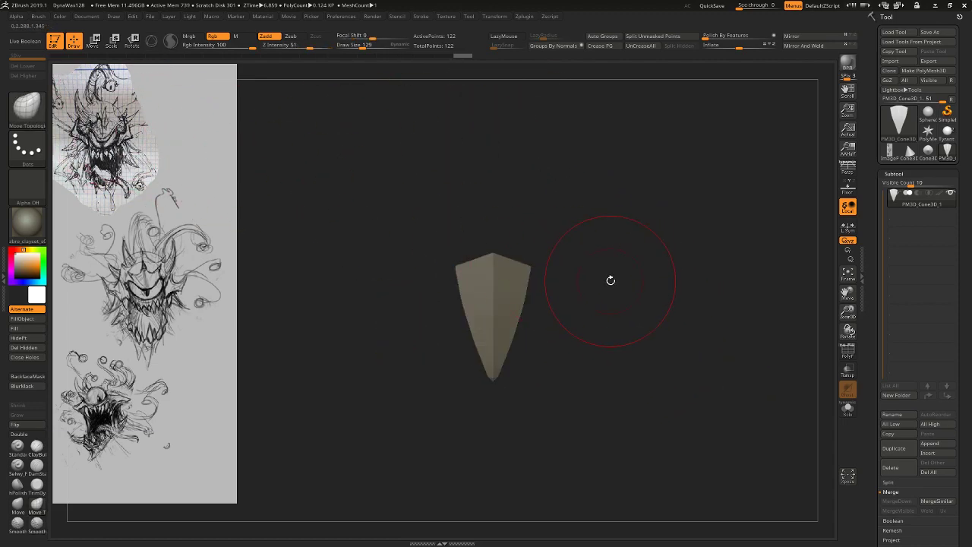
{"action": "left_click_drag", "start_coordinate": [583, 277], "coordinate": [592, 213]}
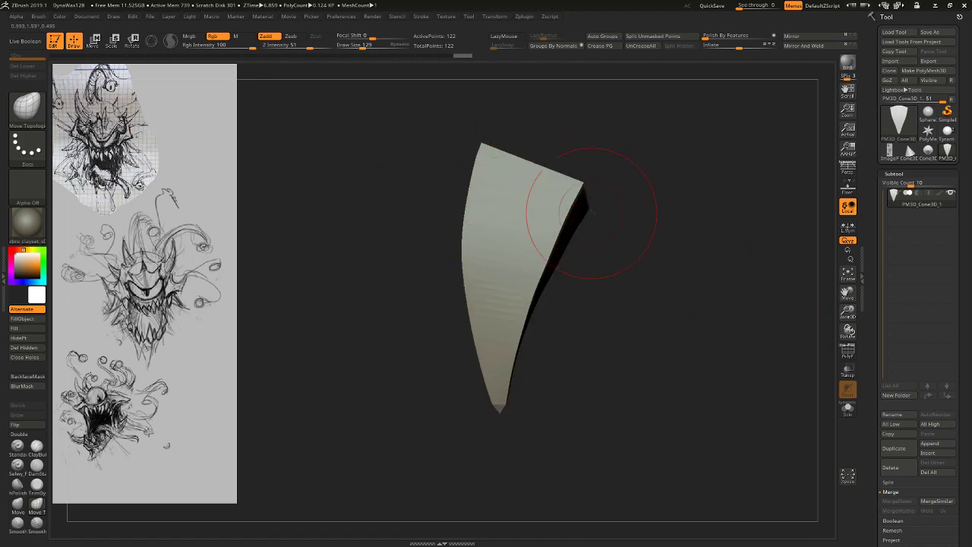
Crease the tooth's edges along its polygroup borders and subdivide it to level 3.
{"action": "left_click_drag", "start_coordinate": [727, 279], "coordinate": [818, 285]}
{"action": "left_click", "coordinate": [855, 352]}
{"action": "left_click", "coordinate": [853, 354]}
{"action": "left_click_drag", "start_coordinate": [805, 376], "coordinate": [808, 290]}
{"action": "left_click", "coordinate": [598, 49]}
{"action": "key", "text": "ctrl+d"}
{"action": "key", "text": "ctrl+d"}
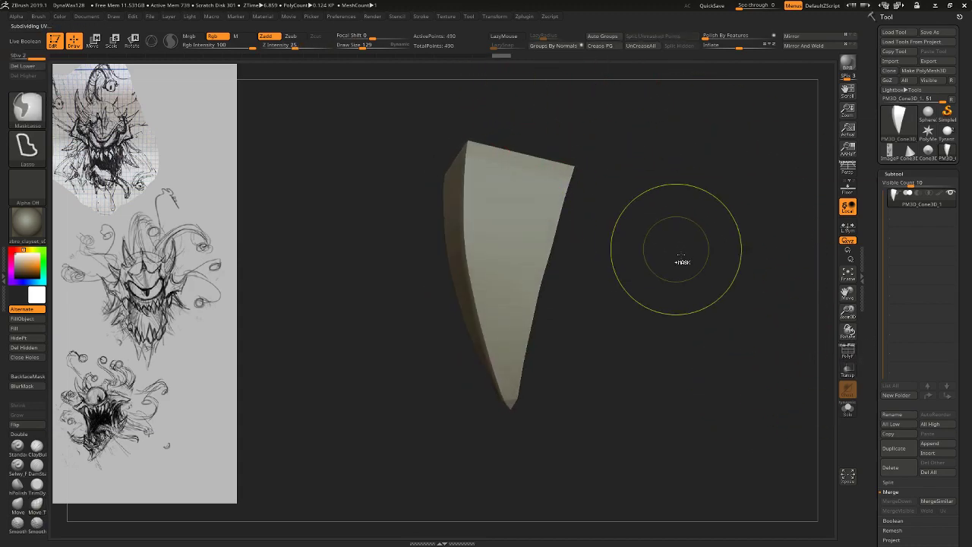
Subdivide the tooth once more to level 4 to soften its creased edges.
{"action": "left_click_drag", "start_coordinate": [682, 258], "coordinate": [781, 365]}
{"action": "left_click", "coordinate": [850, 352]}
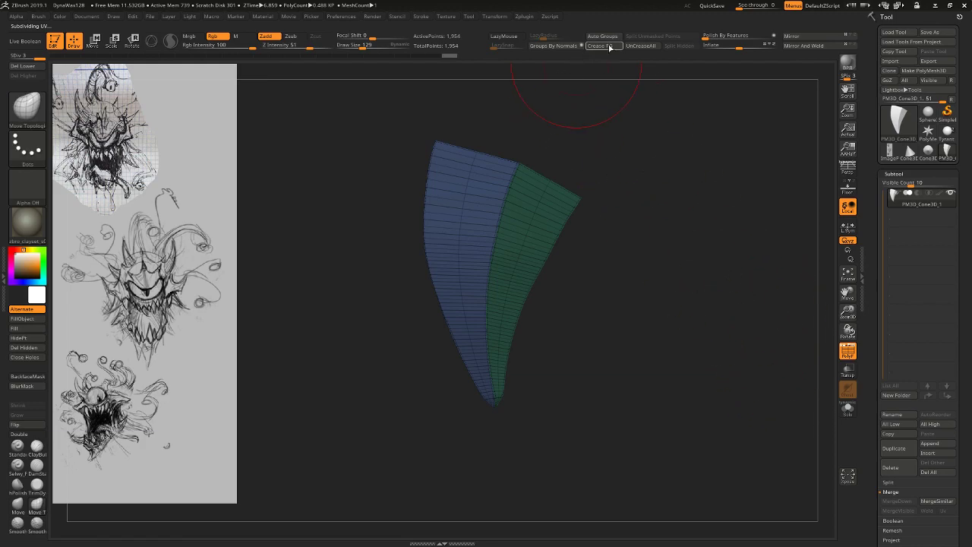
{"action": "key", "text": "ctrl+d"}
{"action": "left_click", "coordinate": [848, 352]}
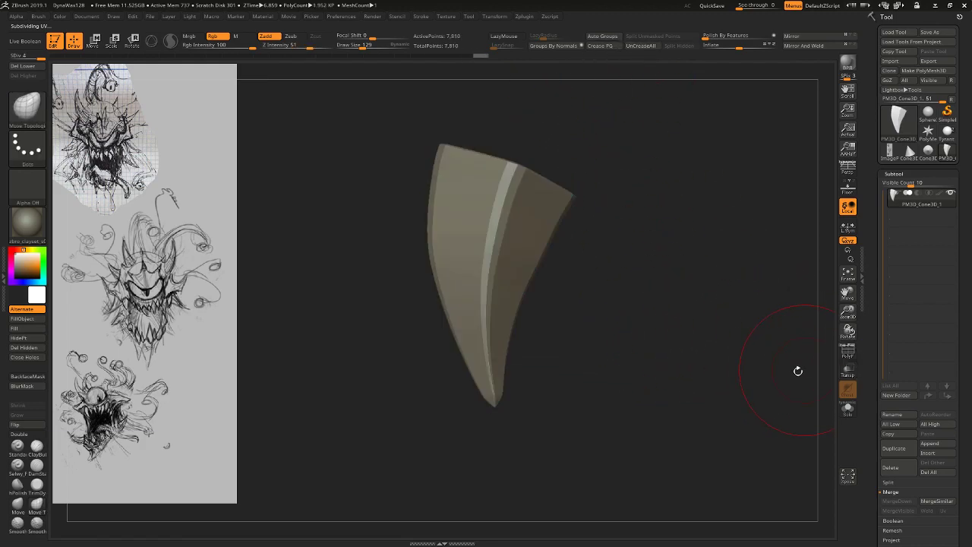
{"action": "mouse_move", "coordinate": [799, 370]}
{"action": "left_mouse_down"}
{"action": "mouse_move", "coordinate": [783, 380]}
{"action": "mouse_move", "coordinate": [961, 390]}
{"action": "left_mouse_up"}
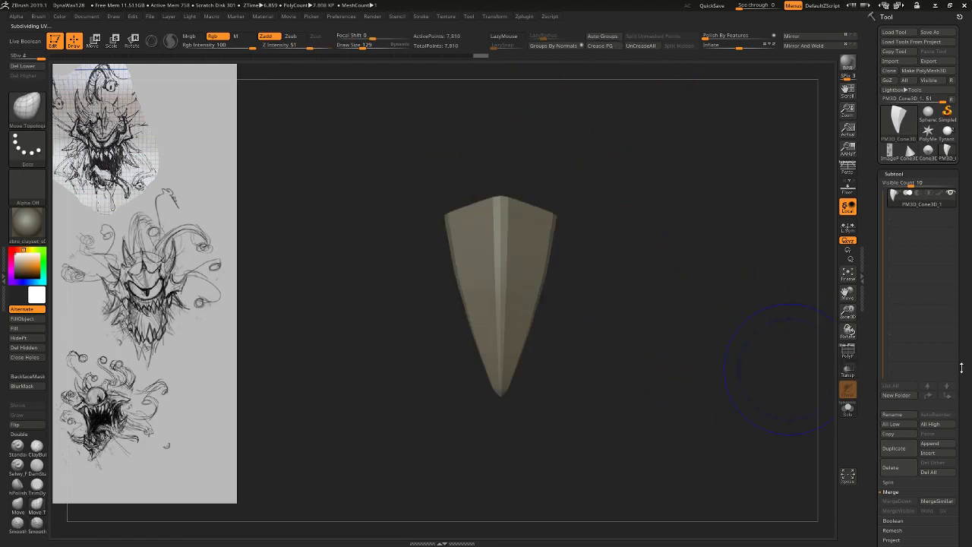
{"action": "scroll", "coordinate": [962, 367], "scroll_direction": "down", "scroll_amount": 5}
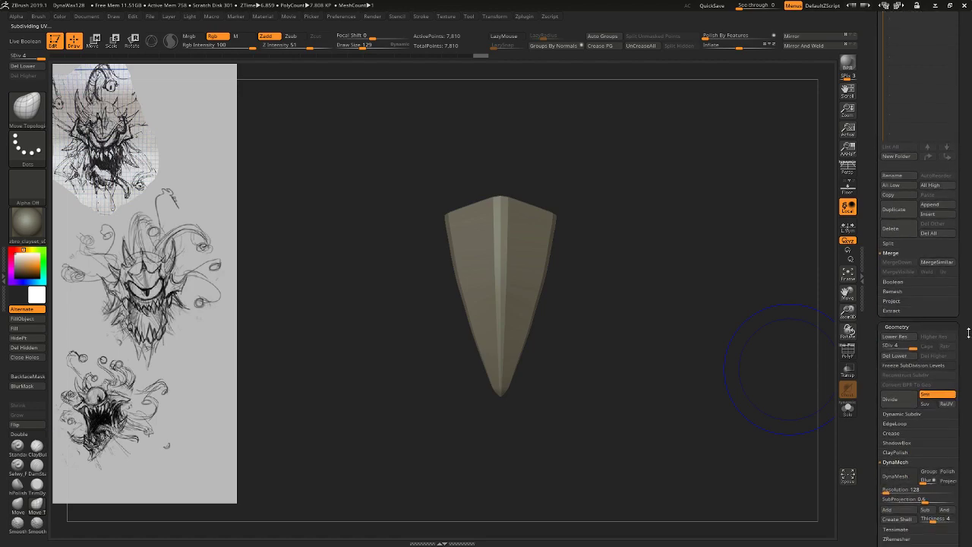
Flatten the tooth's faces lightly with the TrimDynamic brush.
{"action": "left_click", "coordinate": [38, 484]}
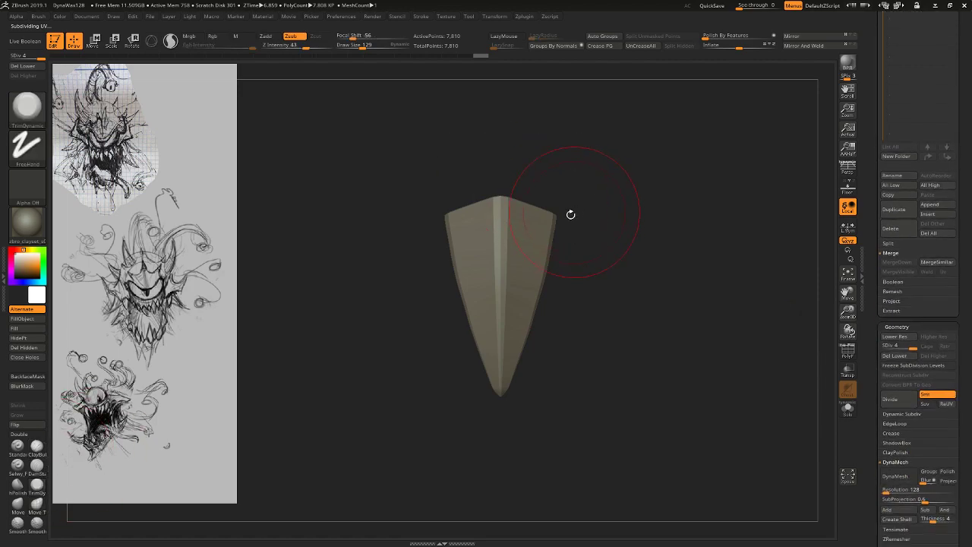
{"action": "key", "text": "s"}
{"action": "left_click_drag", "start_coordinate": [531, 255], "coordinate": [508, 369]}
Carve thin lengthwise lines down the tooth's faces with the DamStandard brush at a small draw size.
{"action": "left_click", "coordinate": [37, 467]}
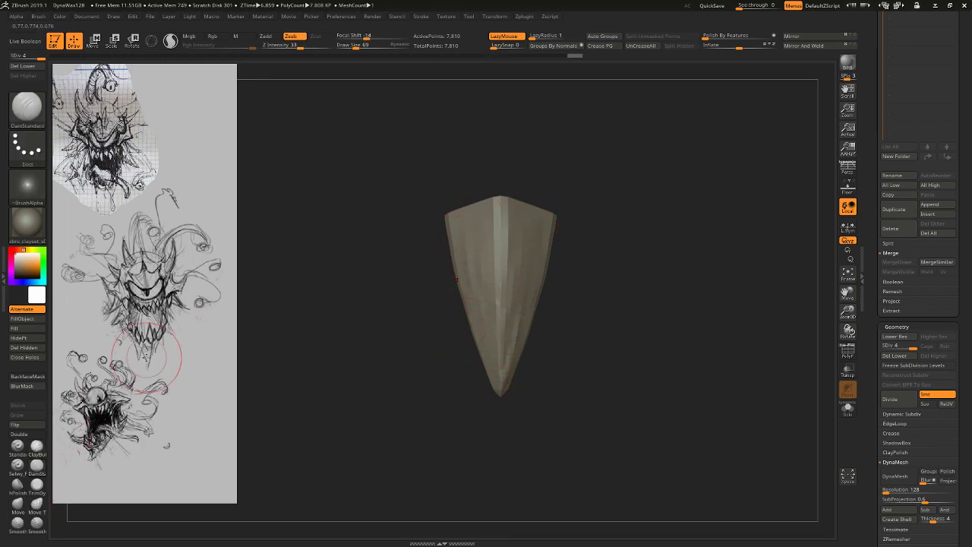
{"action": "left_click_drag", "start_coordinate": [327, 304], "coordinate": [403, 266]}
{"action": "key", "text": "s"}
{"action": "left_click_drag", "start_coordinate": [477, 228], "coordinate": [474, 227]}
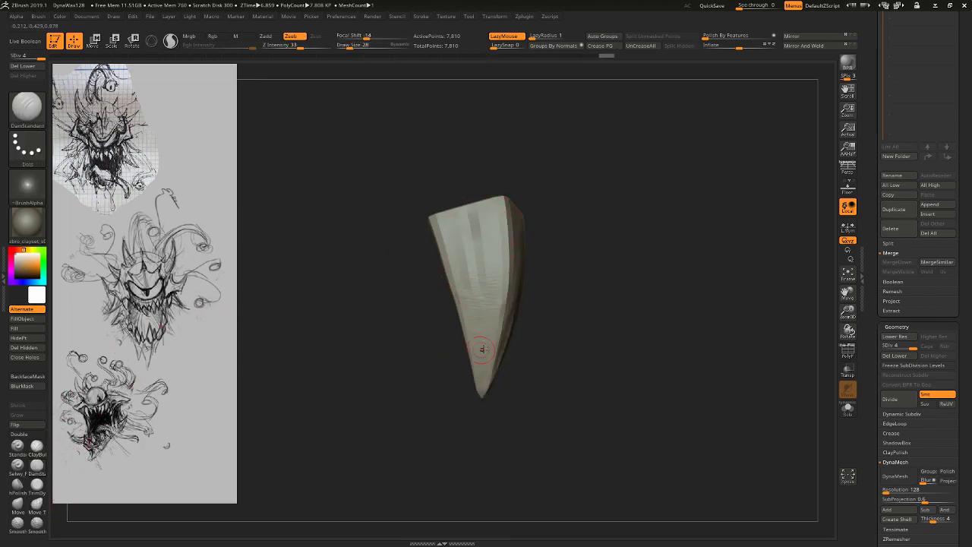
{"action": "left_click_drag", "start_coordinate": [593, 319], "coordinate": [531, 285]}
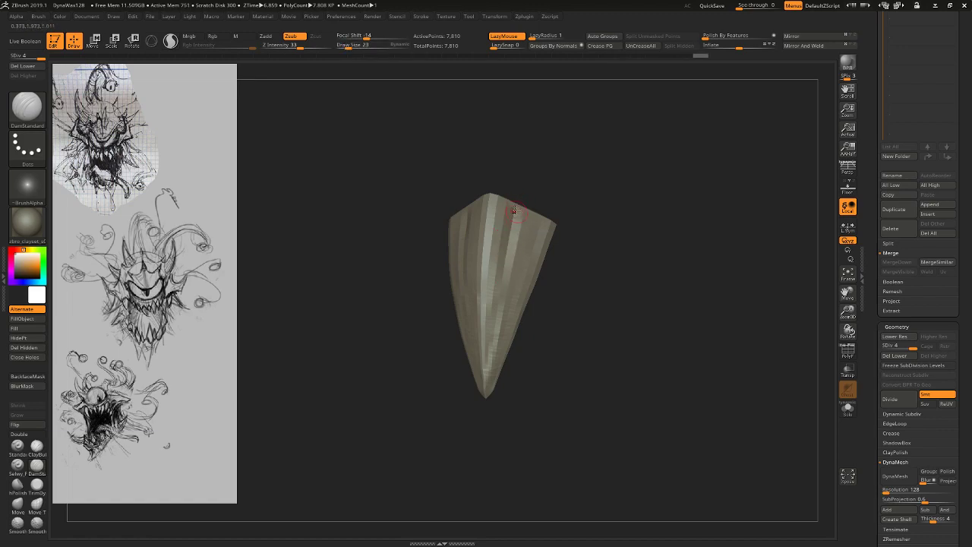
Delete the tooth's lower subdivision levels and remesh it with DynaMesh at resolution 48 with Polish enabled.
{"action": "left_click_drag", "start_coordinate": [968, 424], "coordinate": [963, 352]}
{"action": "left_click", "coordinate": [911, 321]}
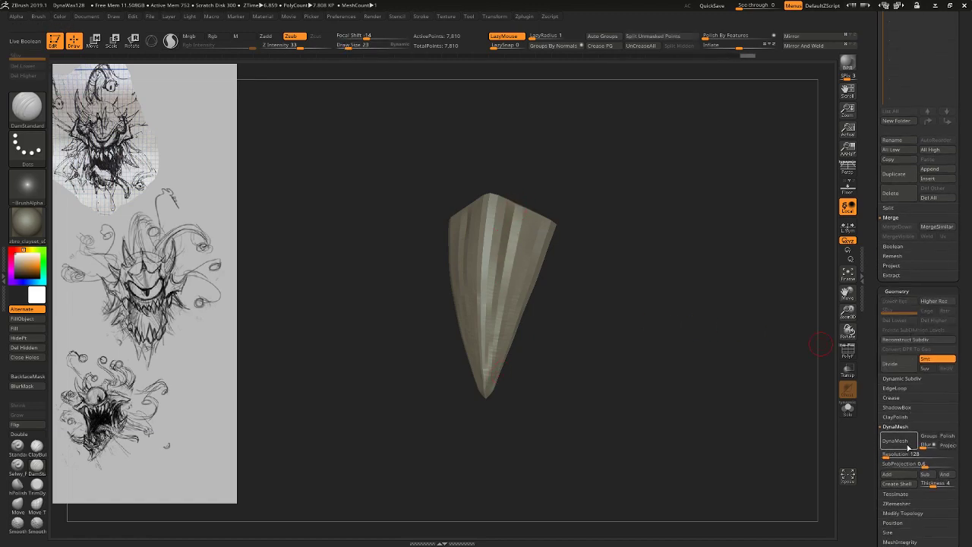
{"action": "left_click", "coordinate": [846, 352]}
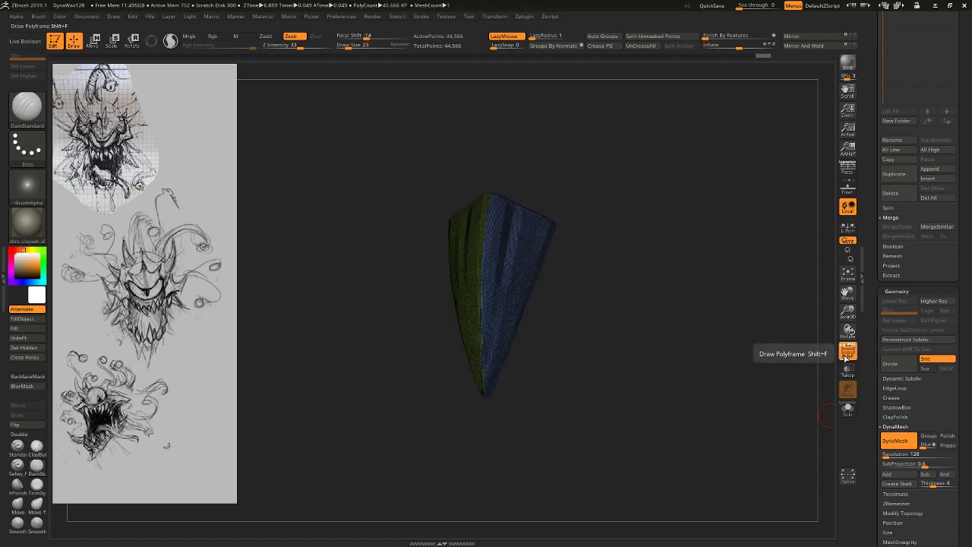
{"action": "left_click", "coordinate": [846, 352]}
{"action": "left_click", "coordinate": [895, 441]}
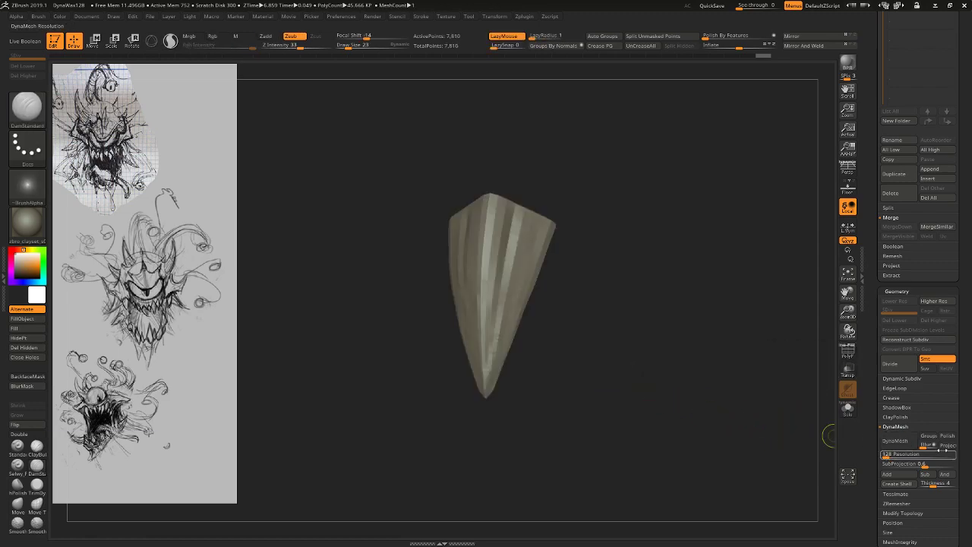
{"action": "left_click", "coordinate": [947, 436]}
{"action": "left_click_drag", "start_coordinate": [904, 454], "coordinate": [890, 454]}
{"action": "left_click", "coordinate": [895, 440]}
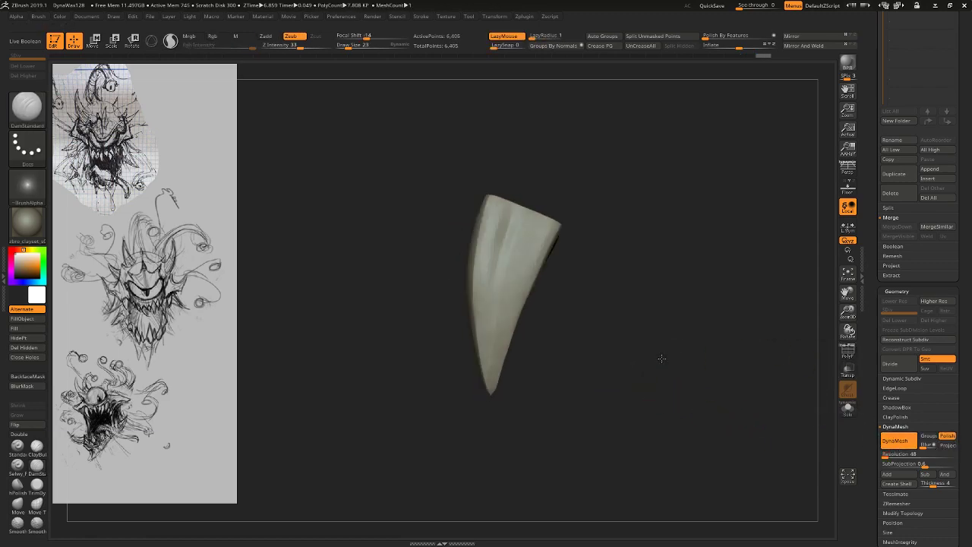
Cut deeper lengthwise grooves into the tooth with DamStandard at intensity 37 and draw size 33.
{"action": "left_click", "coordinate": [305, 45]}
{"action": "key", "text": "bracketright"}
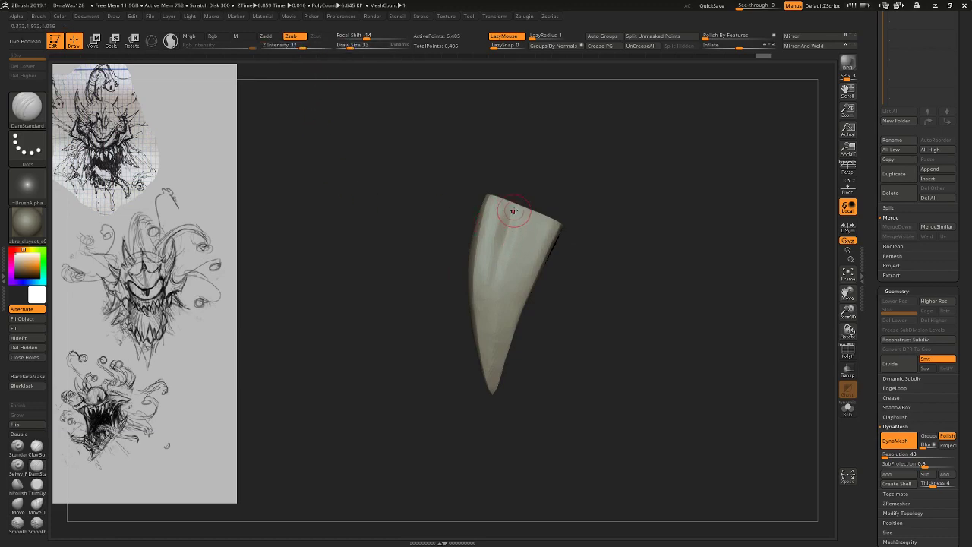
{"action": "mouse_move", "coordinate": [510, 220]}
{"action": "left_mouse_down"}
{"action": "mouse_move", "coordinate": [489, 334]}
{"action": "mouse_move", "coordinate": [443, 323]}
{"action": "mouse_move", "coordinate": [489, 304]}
{"action": "left_mouse_up"}
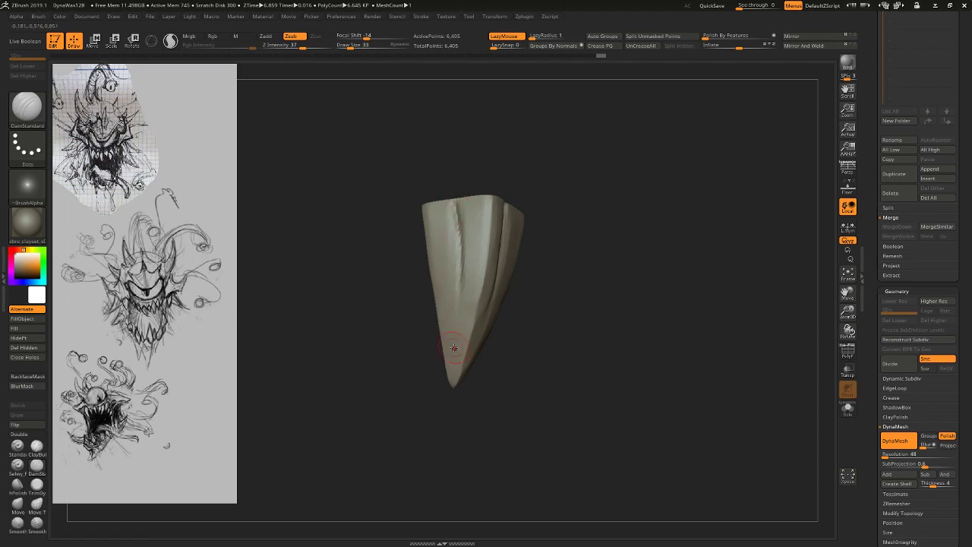
{"action": "right_click_drag", "start_coordinate": [454, 347], "coordinate": [377, 230]}
Polish the surfaces beside the tooth's grooves with the hPolish brush at draw size 33.
{"action": "left_click", "coordinate": [18, 484]}
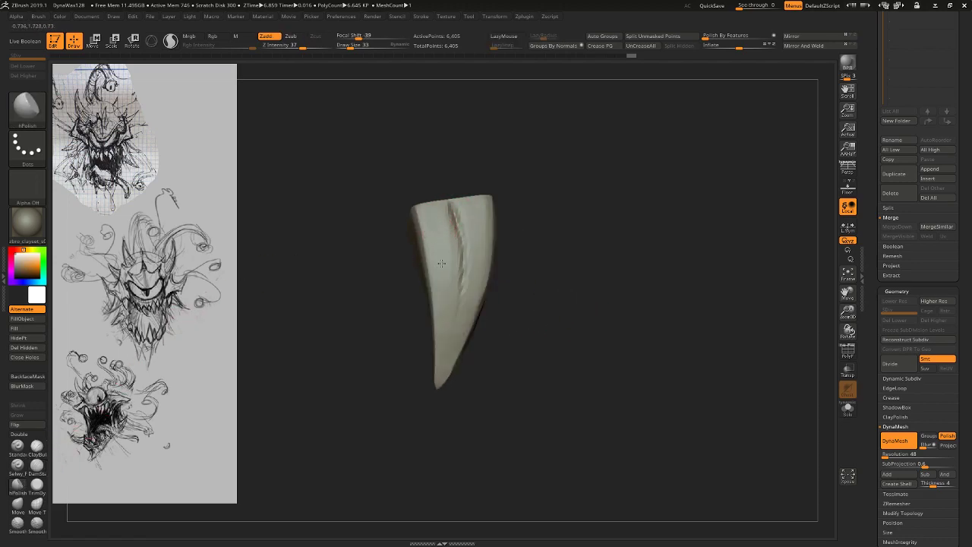
{"action": "right_click_drag", "start_coordinate": [550, 319], "coordinate": [658, 148]}
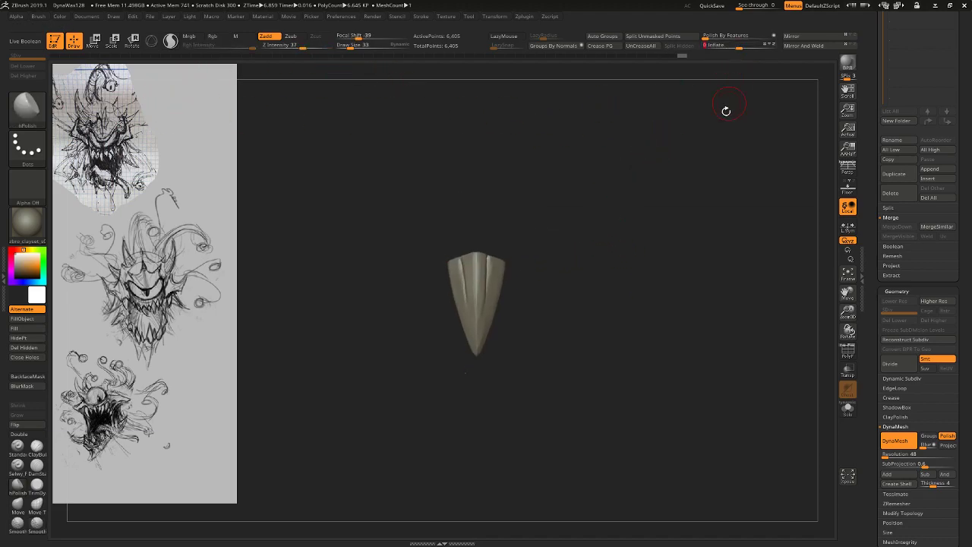
{"action": "left_click_drag", "start_coordinate": [529, 197], "coordinate": [580, 207]}
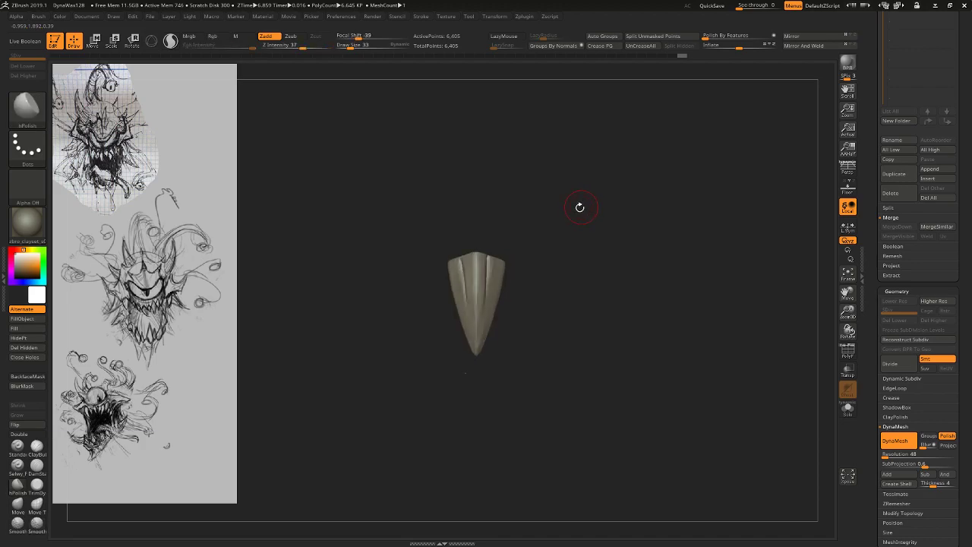
{"action": "left_click_drag", "start_coordinate": [386, 271], "coordinate": [447, 286]}
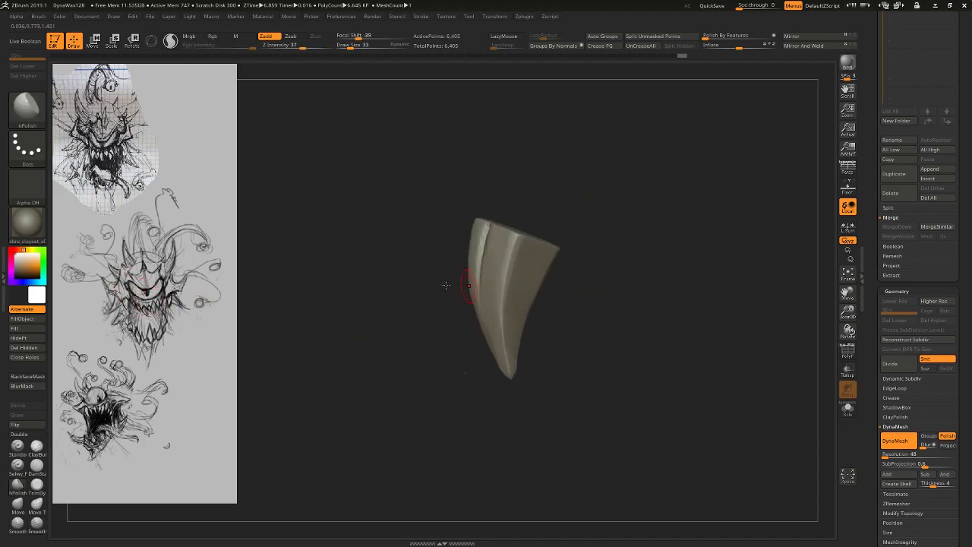
Lasso-mask the tooth's root end, blur the mask and invert it so only the root stays editable.
{"action": "key", "text": "ctrl"}
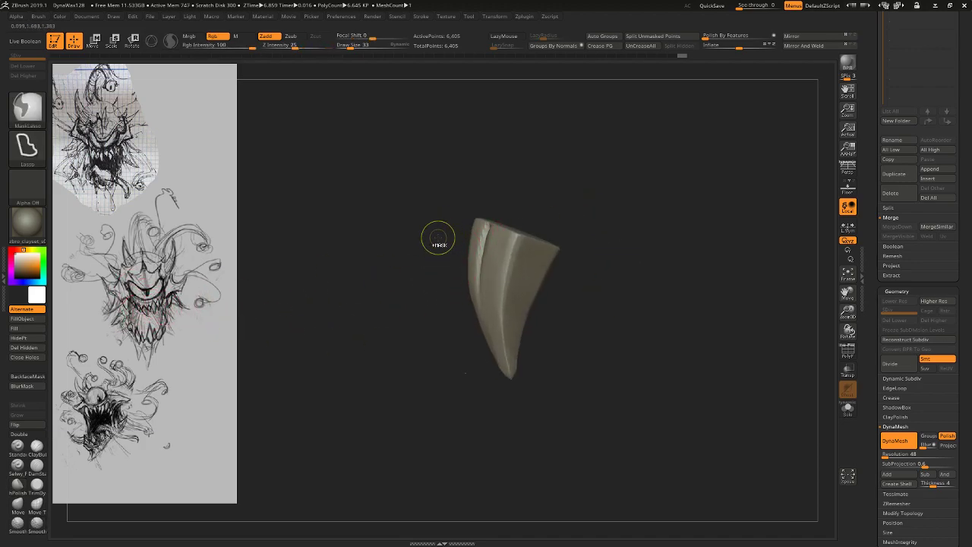
{"action": "mouse_move", "coordinate": [496, 241]}
{"action": "left_mouse_down", "text": "ctrl"}
{"action": "mouse_move", "coordinate": [445, 98]}
{"action": "mouse_move", "coordinate": [455, 234]}
{"action": "left_mouse_up", "text": "ctrl"}
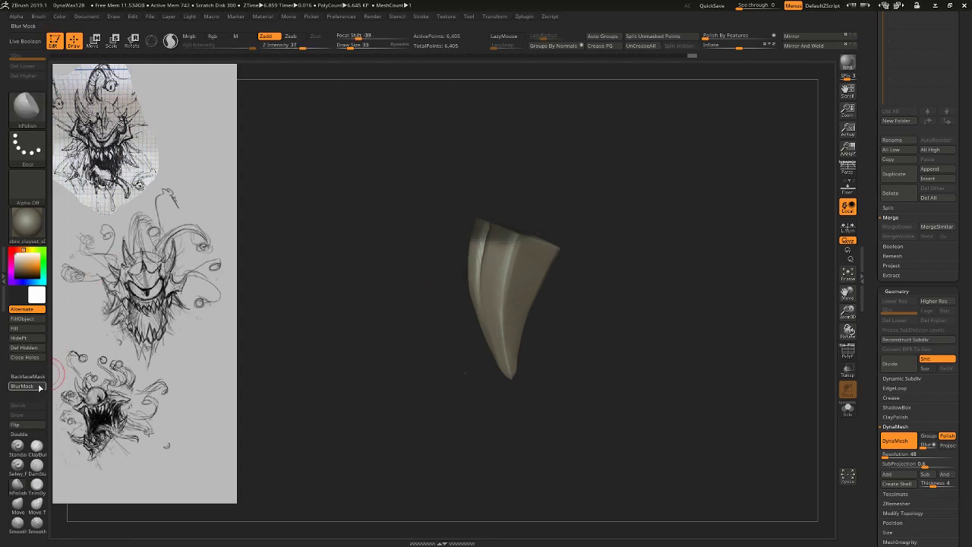
{"action": "left_click", "coordinate": [657, 230], "text": "ctrl"}
Pull the tooth's unmasked root end outward with Transpose Move and clear the mask.
{"action": "key", "text": "r"}
{"action": "left_click", "coordinate": [527, 240]}
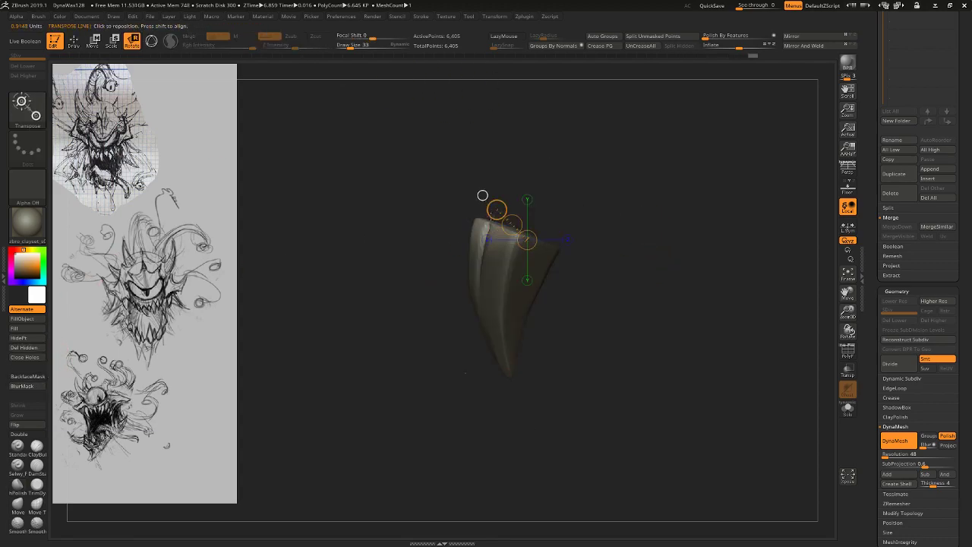
{"action": "key", "text": "w"}
{"action": "left_click", "coordinate": [527, 200]}
{"action": "mouse_move", "coordinate": [527, 169]}
{"action": "left_mouse_down"}
{"action": "mouse_move", "coordinate": [491, 213]}
{"action": "mouse_move", "coordinate": [501, 180]}
{"action": "mouse_move", "coordinate": [537, 168]}
{"action": "left_mouse_up"}
{"action": "key", "text": "ctrl+z"}
{"action": "key", "text": "r"}
{"action": "key", "text": "w"}
{"action": "left_click_drag", "start_coordinate": [491, 214], "coordinate": [509, 192]}
{"action": "left_click_drag", "start_coordinate": [582, 187], "coordinate": [600, 204], "text": "ctrl"}
Reshape the tooth's root into a tapered point with the Move Topological brush at draw size 95 to 114.
{"action": "left_click_drag", "start_coordinate": [600, 203], "coordinate": [447, 192]}
{"action": "key", "text": "q"}
{"action": "left_click_drag", "start_coordinate": [625, 195], "coordinate": [531, 217]}
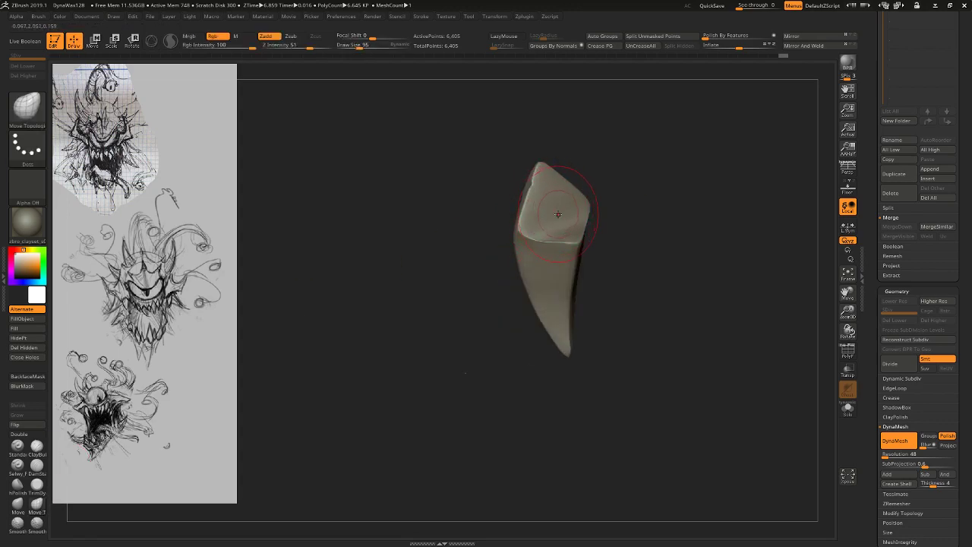
{"action": "mouse_move", "coordinate": [618, 183]}
{"action": "left_mouse_down", "text": "shift"}
{"action": "mouse_move", "coordinate": [581, 199]}
{"action": "mouse_move", "coordinate": [703, 182]}
{"action": "left_mouse_up", "text": "shift"}
{"action": "mouse_move", "coordinate": [605, 217]}
{"action": "left_mouse_down", "text": "shift"}
{"action": "mouse_move", "coordinate": [598, 208]}
{"action": "mouse_move", "coordinate": [448, 216]}
{"action": "left_mouse_up", "text": "shift"}
{"action": "left_click_drag", "start_coordinate": [595, 162], "coordinate": [595, 158]}
{"action": "mouse_move", "coordinate": [713, 259]}
{"action": "left_mouse_down", "text": "alt"}
{"action": "mouse_move", "coordinate": [716, 226]}
{"action": "mouse_move", "coordinate": [646, 248]}
{"action": "left_mouse_up", "text": "alt"}
{"action": "mouse_move", "coordinate": [646, 249]}
{"action": "left_mouse_down"}
{"action": "mouse_move", "coordinate": [608, 263]}
{"action": "mouse_move", "coordinate": [646, 259]}
{"action": "left_mouse_up"}
Create a new InsertMesh brush from the finished tooth.
{"action": "left_click", "coordinate": [34, 118]}
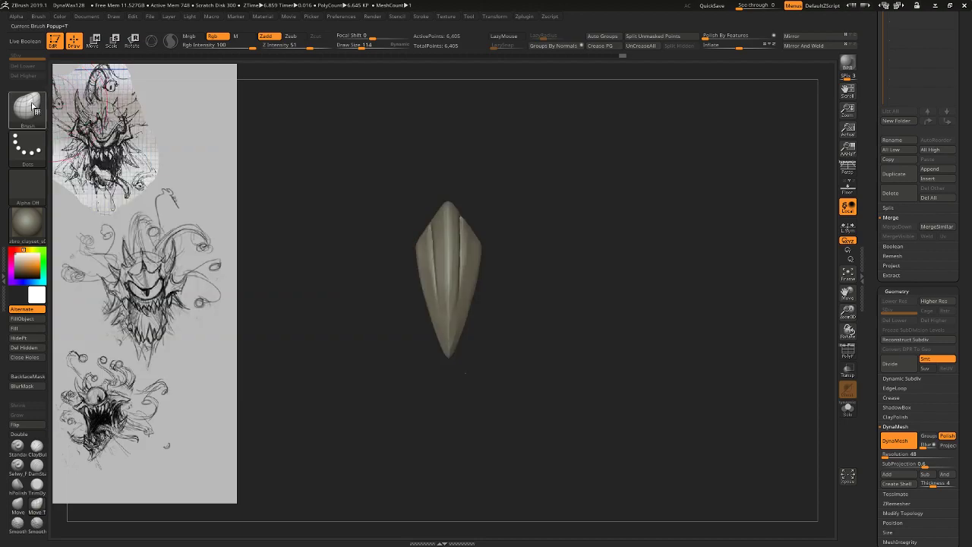
{"action": "left_click", "coordinate": [31, 110]}
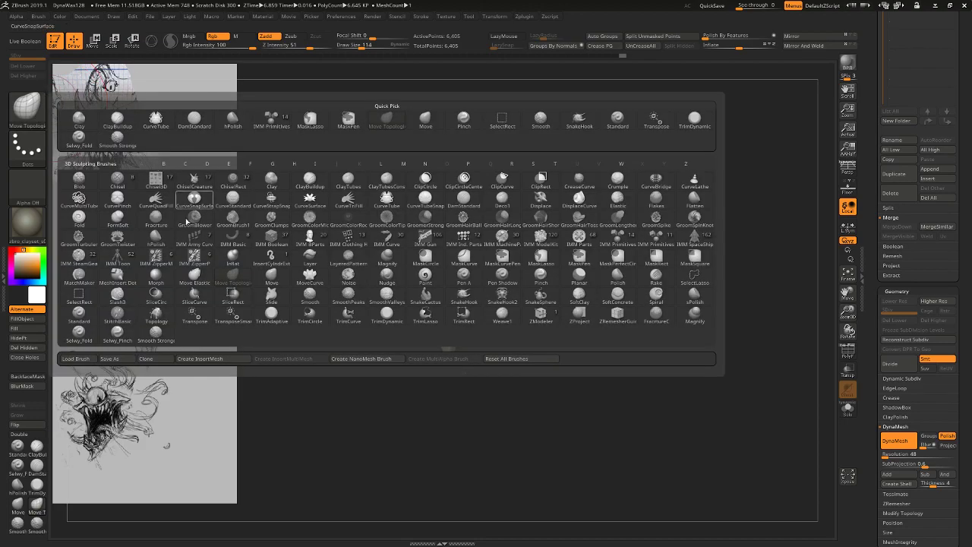
{"action": "left_click", "coordinate": [214, 359]}
{"action": "left_click", "coordinate": [447, 180]}
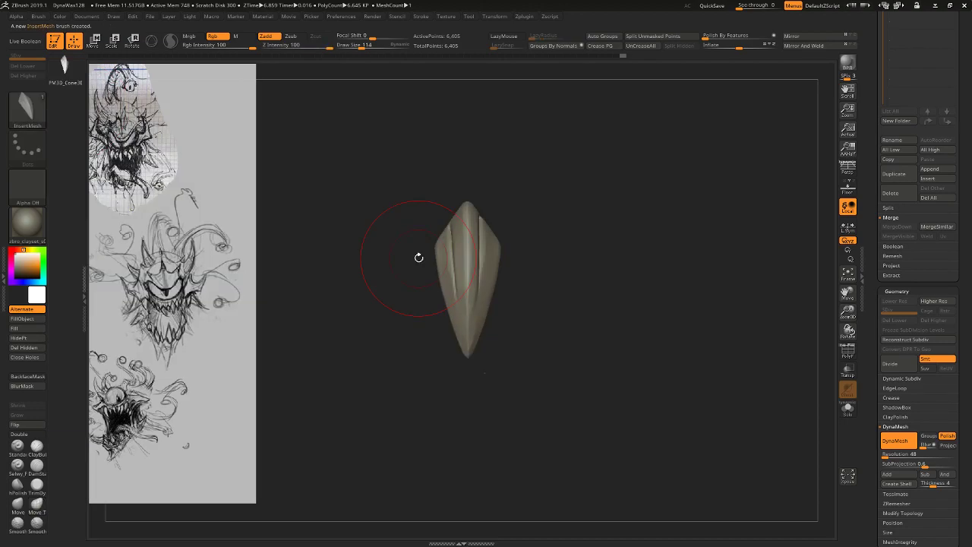
Try inserting test copies of the tooth with the new InsertMesh brush.
{"action": "left_click_drag", "start_coordinate": [481, 274], "coordinate": [500, 374]}
{"action": "left_click_drag", "start_coordinate": [563, 321], "coordinate": [652, 275]}
{"action": "left_click_drag", "start_coordinate": [516, 265], "coordinate": [596, 371]}
{"action": "key", "text": "ctrl+z"}
{"action": "key", "text": "ctrl+z"}
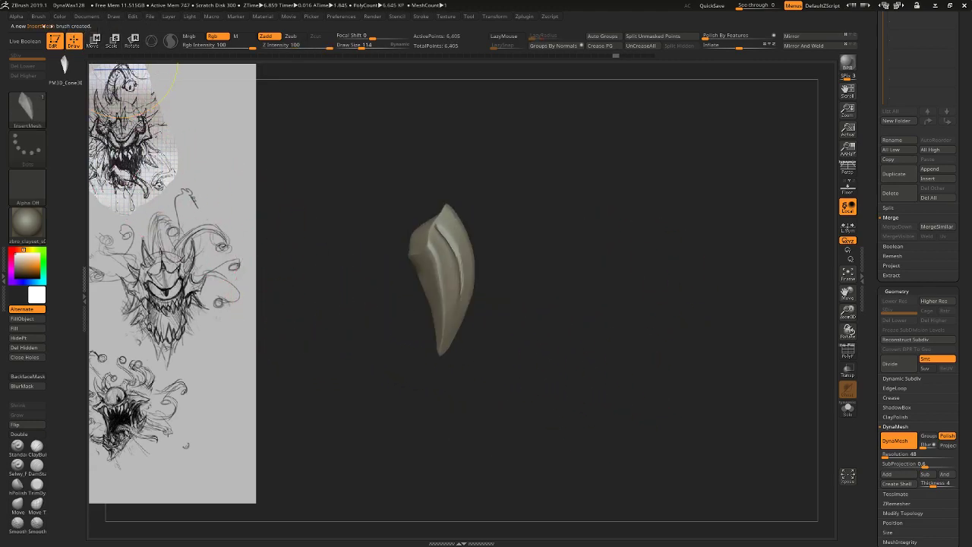
Open the InsertMesh brush's Depth settings and try another test insertion on the tooth.
{"action": "left_click", "coordinate": [38, 16]}
{"action": "left_click", "coordinate": [58, 228]}
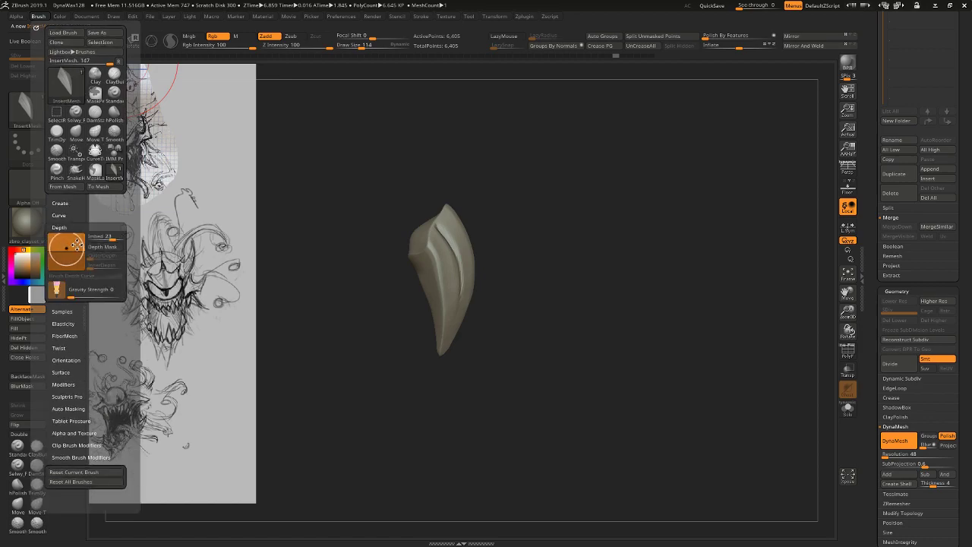
{"action": "left_click_drag", "start_coordinate": [456, 228], "coordinate": [542, 216]}
{"action": "key", "text": "ctrl+z"}
Switch to the Tyrant Eye model and make its head subtool active.
{"action": "left_click_drag", "start_coordinate": [963, 144], "coordinate": [947, 291]}
{"action": "left_click", "coordinate": [946, 134]}
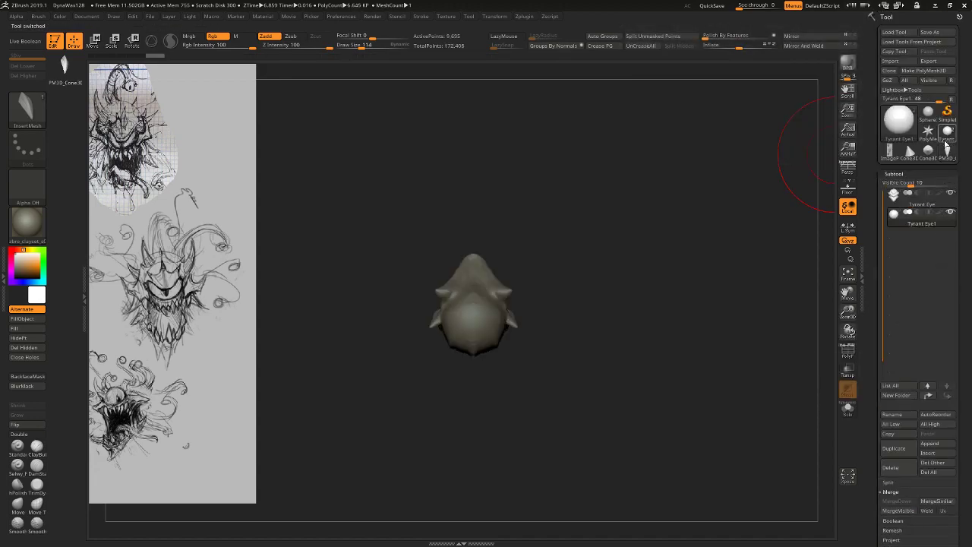
{"action": "left_click_drag", "start_coordinate": [661, 310], "coordinate": [645, 330]}
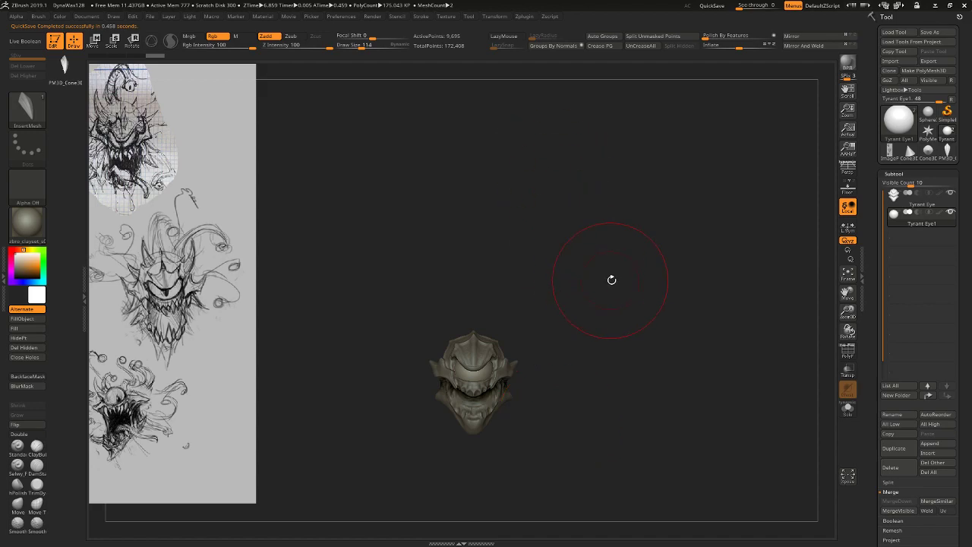
{"action": "left_click_drag", "start_coordinate": [612, 280], "coordinate": [570, 161], "text": "alt"}
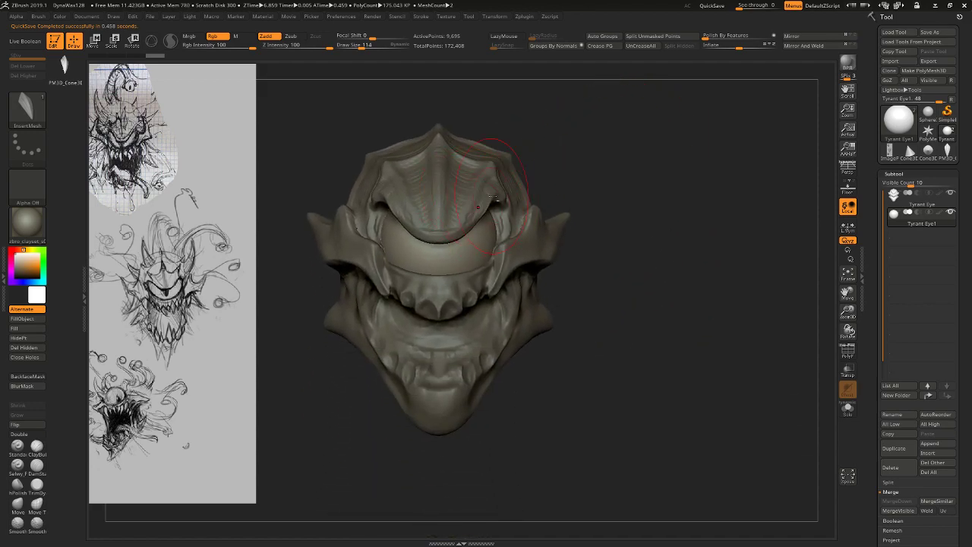
{"action": "left_click", "coordinate": [494, 197], "text": "alt"}
{"action": "mouse_move", "coordinate": [643, 336]}
{"action": "left_mouse_down", "text": "alt"}
{"action": "mouse_move", "coordinate": [664, 296]}
{"action": "mouse_move", "coordinate": [662, 351]}
{"action": "left_mouse_up", "text": "alt"}
Insert a small mirrored pair of front teeth into the upper jaw's sockets at draw size 42.
{"action": "key", "text": "s"}
{"action": "left_click_drag", "start_coordinate": [452, 295], "coordinate": [439, 295]}
{"action": "left_click_drag", "start_coordinate": [707, 230], "coordinate": [450, 298]}
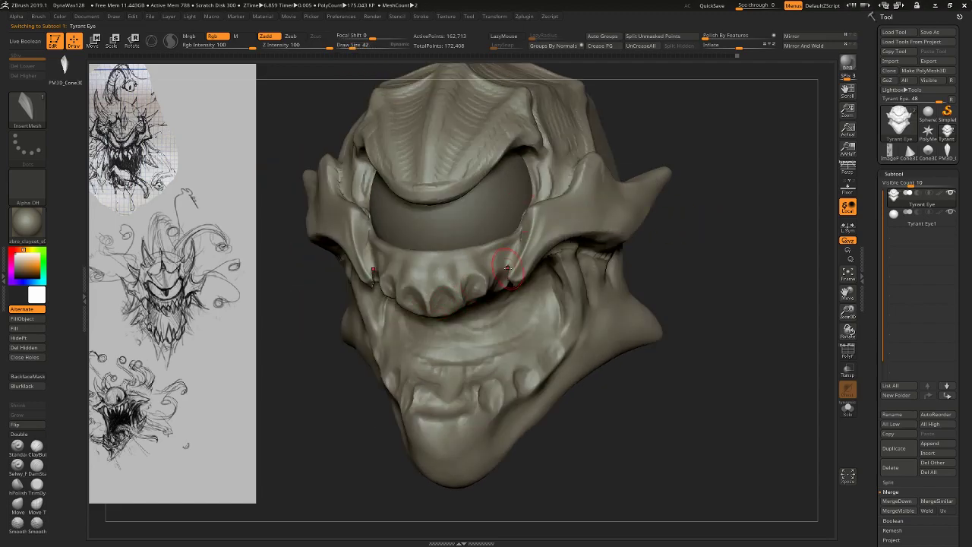
{"action": "mouse_move", "coordinate": [357, 382]}
{"action": "left_mouse_down"}
{"action": "mouse_move", "coordinate": [309, 397]}
{"action": "mouse_move", "coordinate": [425, 334]}
{"action": "mouse_move", "coordinate": [459, 299]}
{"action": "left_mouse_up"}
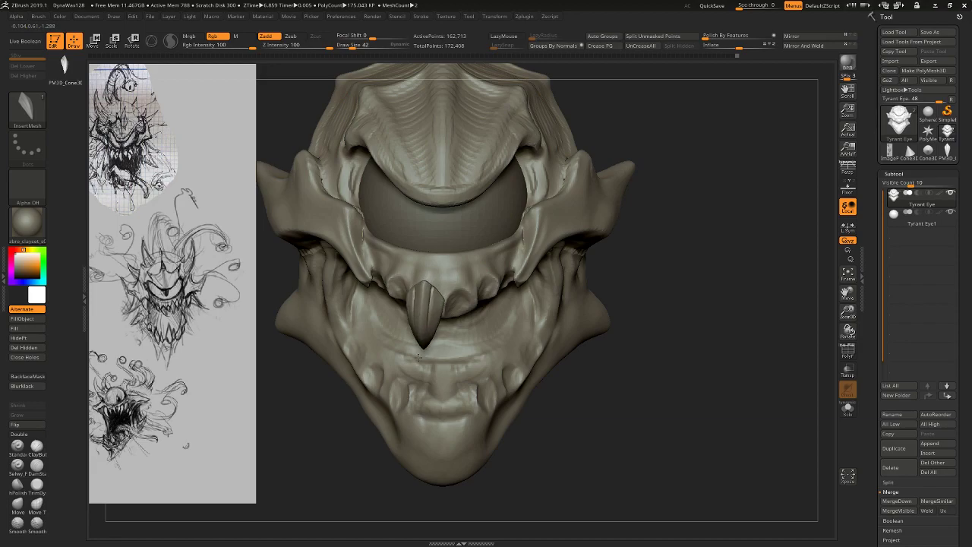
{"action": "left_click_drag", "start_coordinate": [417, 360], "coordinate": [417, 361]}
{"action": "key", "text": "ctrl+z"}
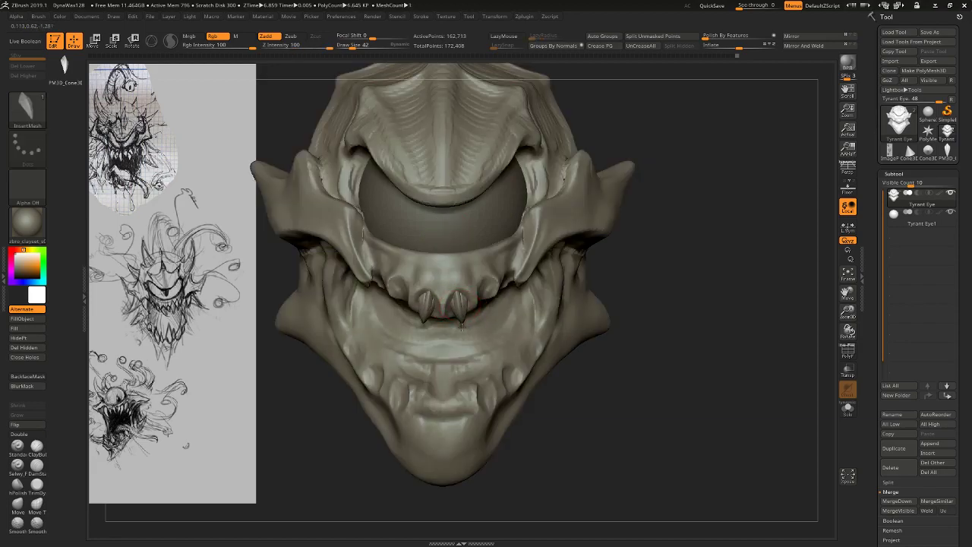
Insert further mirrored teeth along the upper jaw towards the corners of the mouth.
{"action": "left_click_drag", "start_coordinate": [686, 271], "coordinate": [485, 294]}
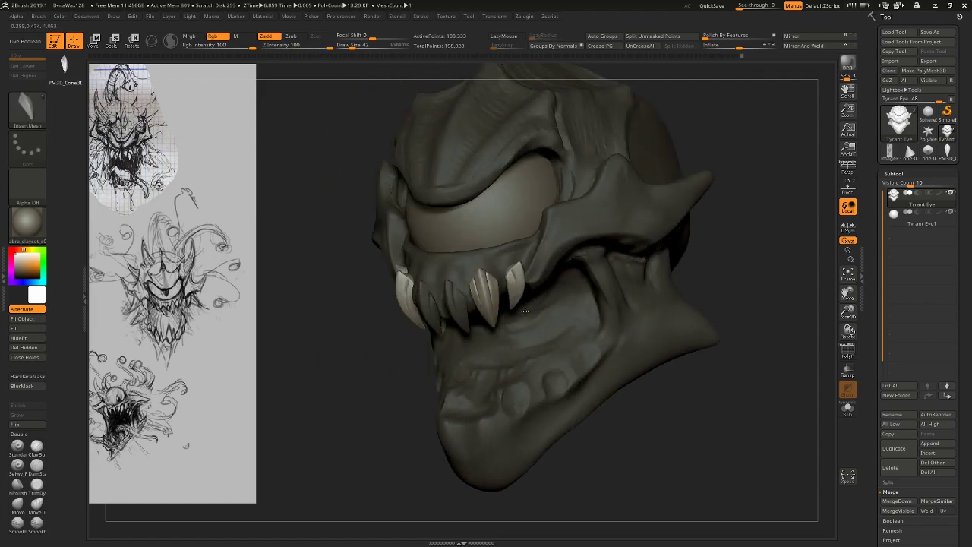
{"action": "left_click_drag", "start_coordinate": [525, 312], "coordinate": [526, 313]}
{"action": "left_click_drag", "start_coordinate": [376, 405], "coordinate": [494, 391]}
Reposition the rearmost pair of upper teeth in the jaw with Transpose Move and Rotate.
{"action": "key", "text": "w"}
{"action": "left_click_drag", "start_coordinate": [714, 270], "coordinate": [509, 325]}
{"action": "key", "text": "r"}
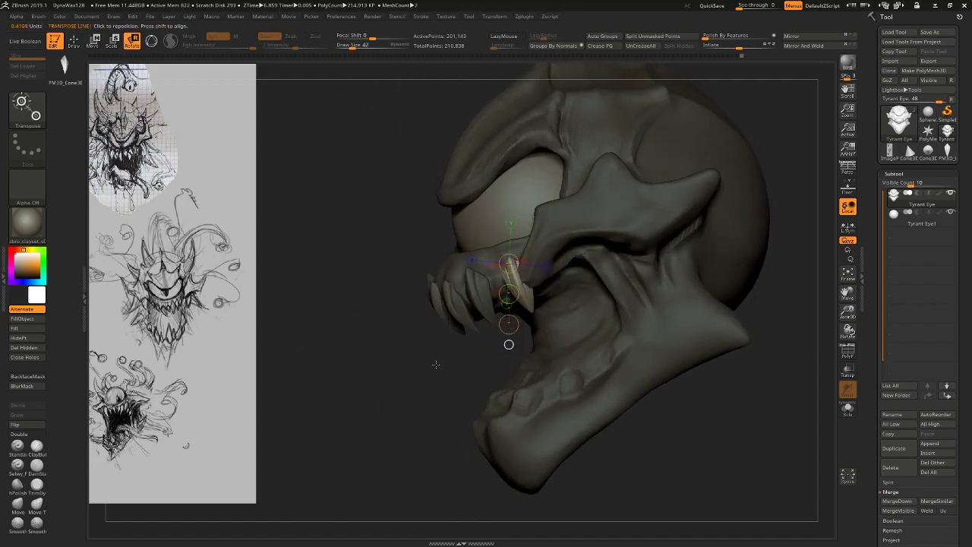
{"action": "left_click_drag", "start_coordinate": [436, 365], "coordinate": [446, 365]}
{"action": "key", "text": "w"}
{"action": "left_click_drag", "start_coordinate": [509, 294], "coordinate": [510, 291]}
Rotate the rearmost upper teeth to follow the direction of the jaw in side and top views.
{"action": "mouse_move", "coordinate": [334, 370]}
{"action": "left_mouse_down"}
{"action": "mouse_move", "coordinate": [445, 380]}
{"action": "mouse_move", "coordinate": [391, 406]}
{"action": "left_mouse_up"}
{"action": "left_click_drag", "start_coordinate": [488, 285], "coordinate": [524, 276]}
{"action": "key", "text": "r"}
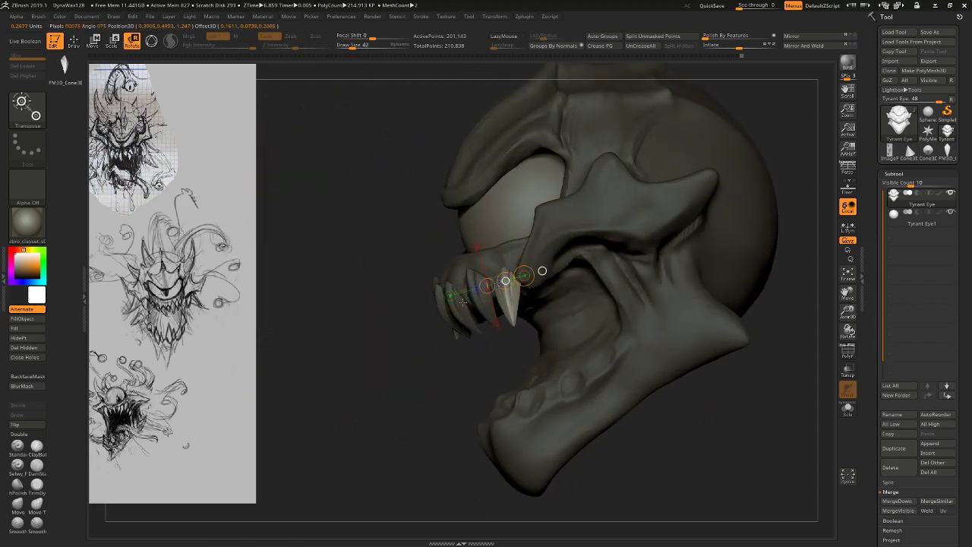
{"action": "left_click_drag", "start_coordinate": [395, 342], "coordinate": [524, 339]}
{"action": "left_click_drag", "start_coordinate": [718, 308], "coordinate": [581, 310]}
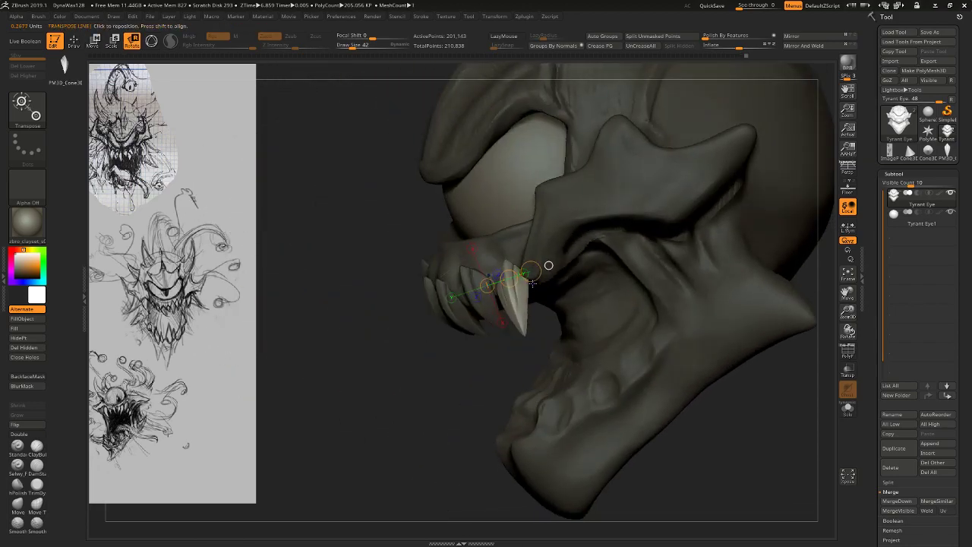
{"action": "left_click_drag", "start_coordinate": [402, 358], "coordinate": [690, 391]}
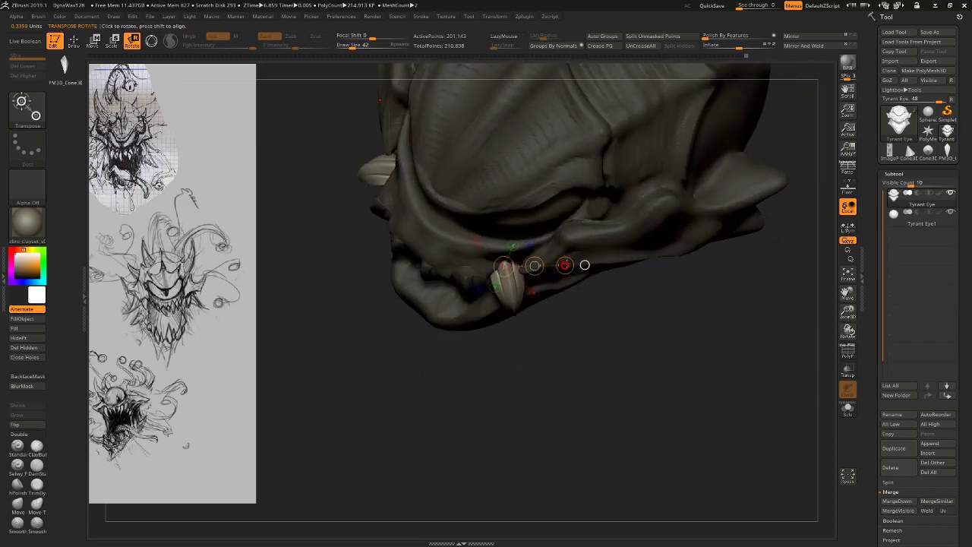
{"action": "left_click_drag", "start_coordinate": [565, 264], "coordinate": [532, 269]}
Reposition the rearmost upper teeth with Transpose Move, and rotate them in side view to follow the jaw.
{"action": "key", "text": "w"}
{"action": "mouse_move", "coordinate": [551, 397]}
{"action": "left_mouse_down"}
{"action": "mouse_move", "coordinate": [335, 363]}
{"action": "mouse_move", "coordinate": [426, 357]}
{"action": "left_mouse_up"}
{"action": "left_click_drag", "start_coordinate": [584, 228], "coordinate": [549, 297]}
{"action": "left_click", "coordinate": [538, 320]}
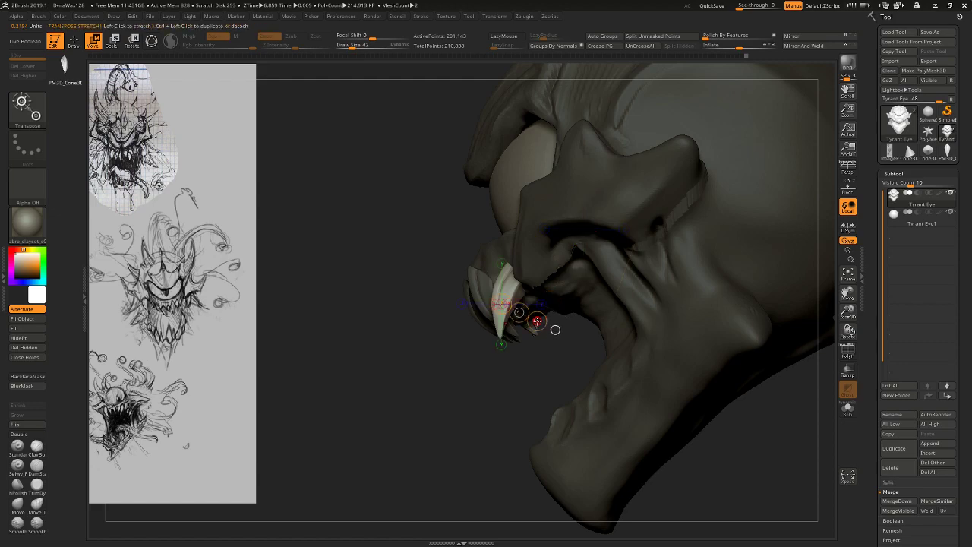
{"action": "key", "text": "q"}
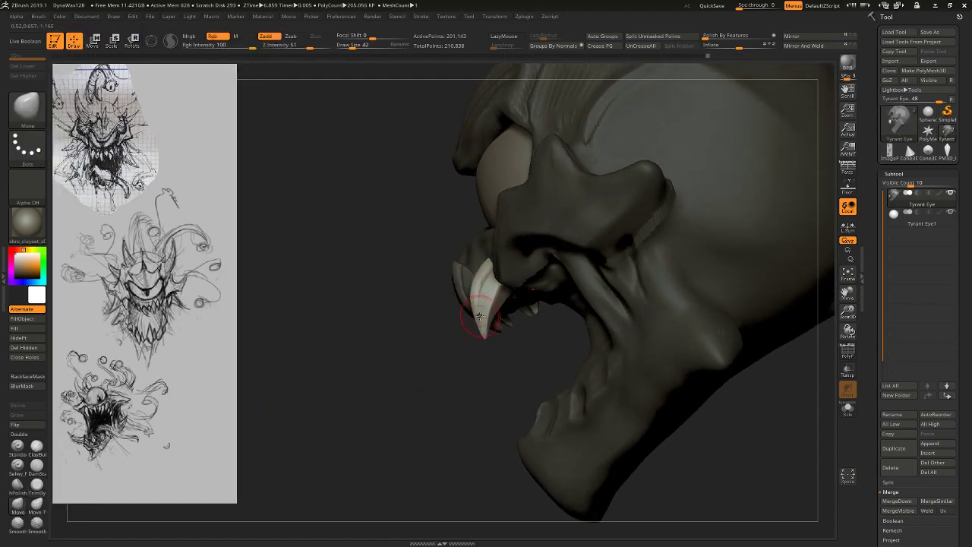
{"action": "key", "text": "r"}
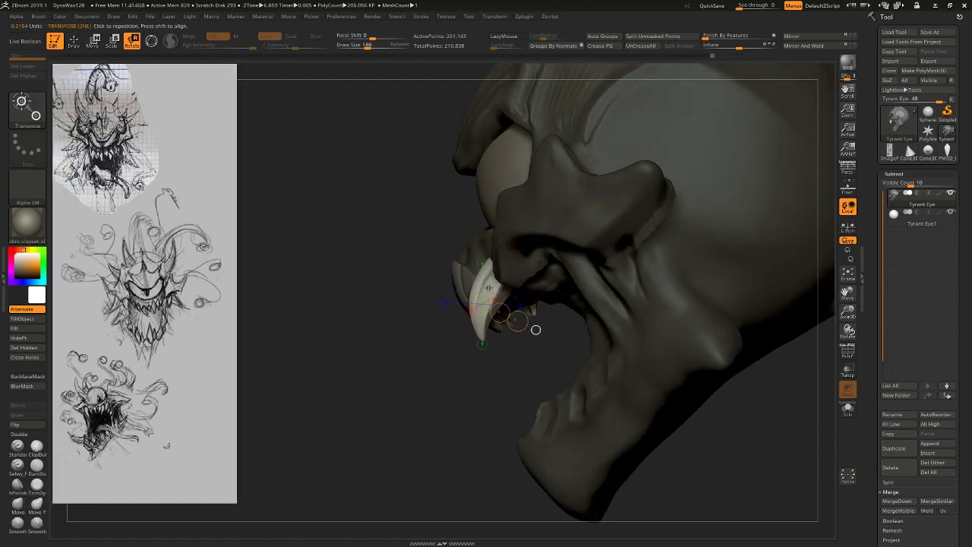
{"action": "left_click_drag", "start_coordinate": [490, 246], "coordinate": [477, 347]}
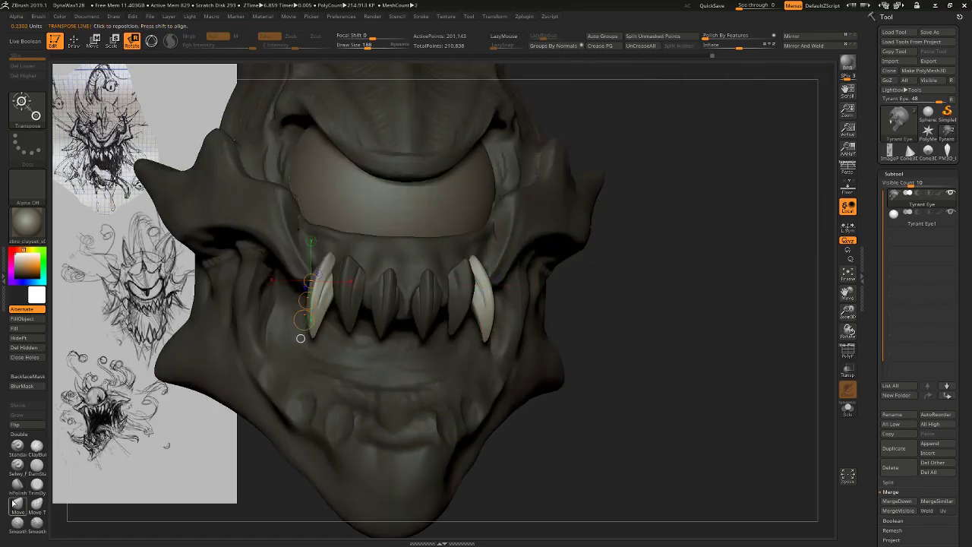
Reposition the next pair of upper teeth inward in the jaw and rotate them to line up with the rearmost pair.
{"action": "key", "text": "q"}
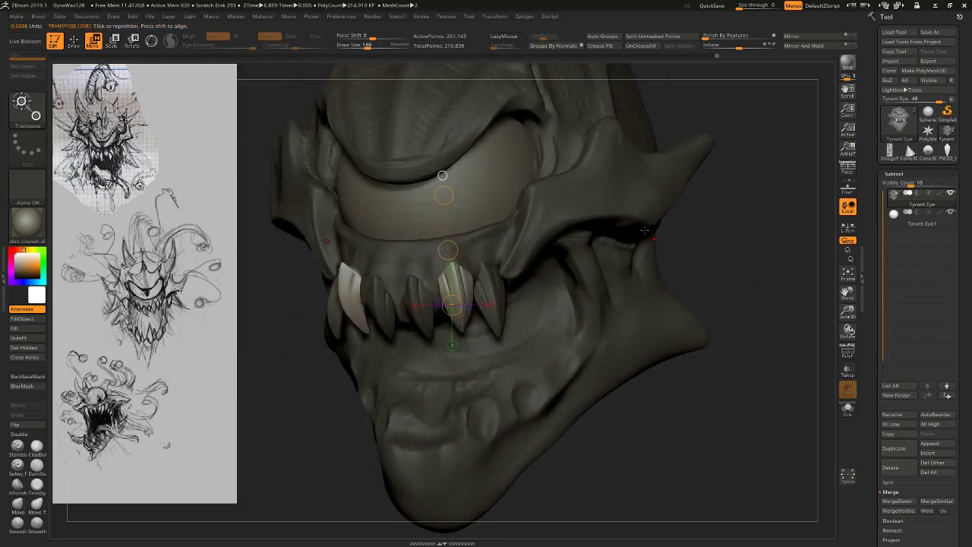
{"action": "left_click_drag", "start_coordinate": [452, 305], "coordinate": [521, 225]}
{"action": "key", "text": "r"}
{"action": "mouse_move", "coordinate": [431, 293]}
{"action": "left_mouse_down"}
{"action": "mouse_move", "coordinate": [485, 288]}
{"action": "mouse_move", "coordinate": [444, 289]}
{"action": "left_mouse_up"}
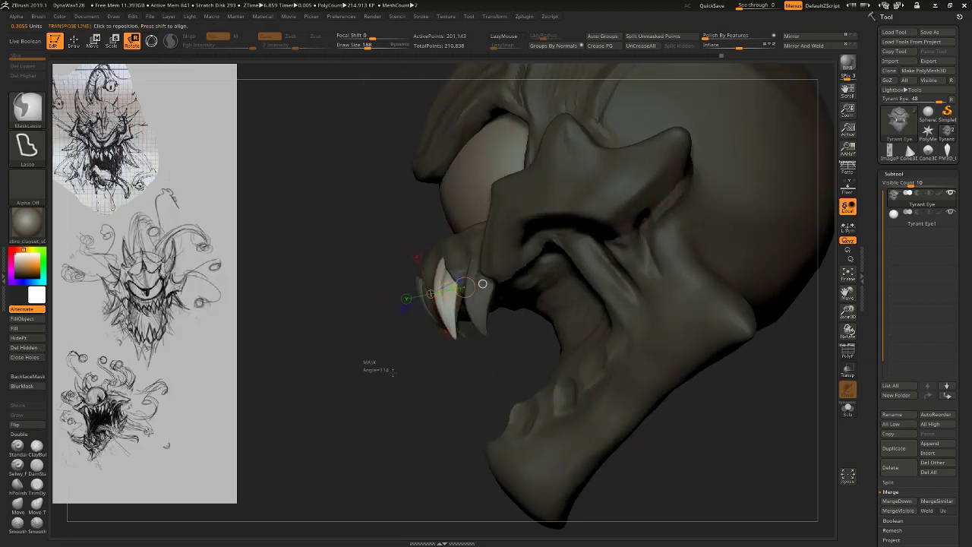
Try pulling the bony cheek ridge forward on the unmasked head with the Move brush, and undo the stroke.
{"action": "left_click", "coordinate": [36, 509]}
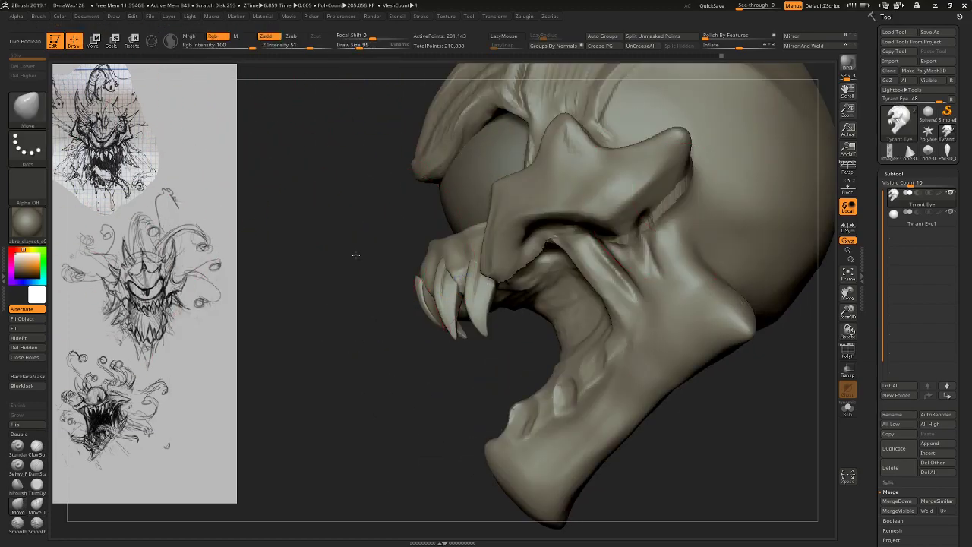
{"action": "left_click_drag", "start_coordinate": [377, 258], "coordinate": [335, 255]}
{"action": "left_click", "coordinate": [18, 485]}
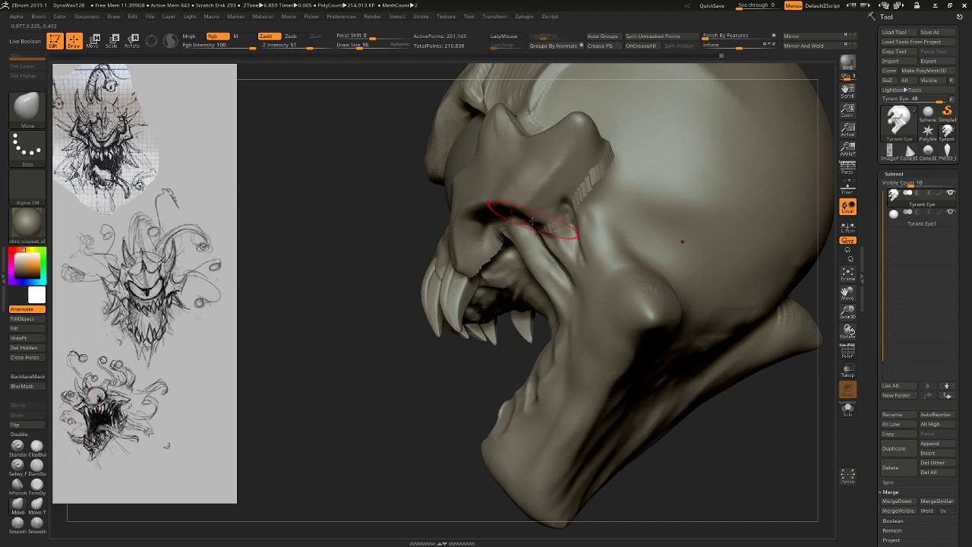
{"action": "left_click_drag", "start_coordinate": [532, 221], "coordinate": [417, 197]}
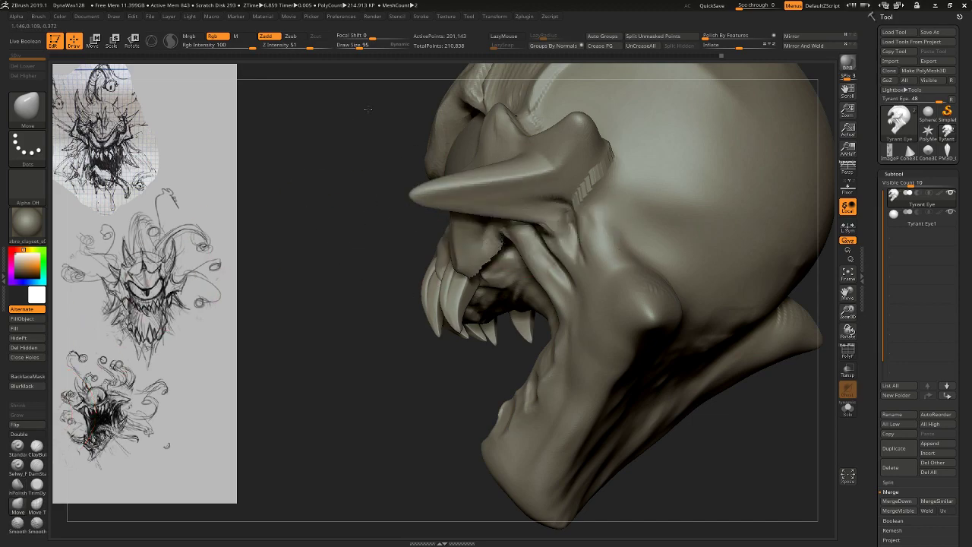
{"action": "key", "text": "ctrl+z"}
Turn on backface masking for the Move brush and browse the brush's Auto Masking settings.
{"action": "left_click", "coordinate": [44, 377]}
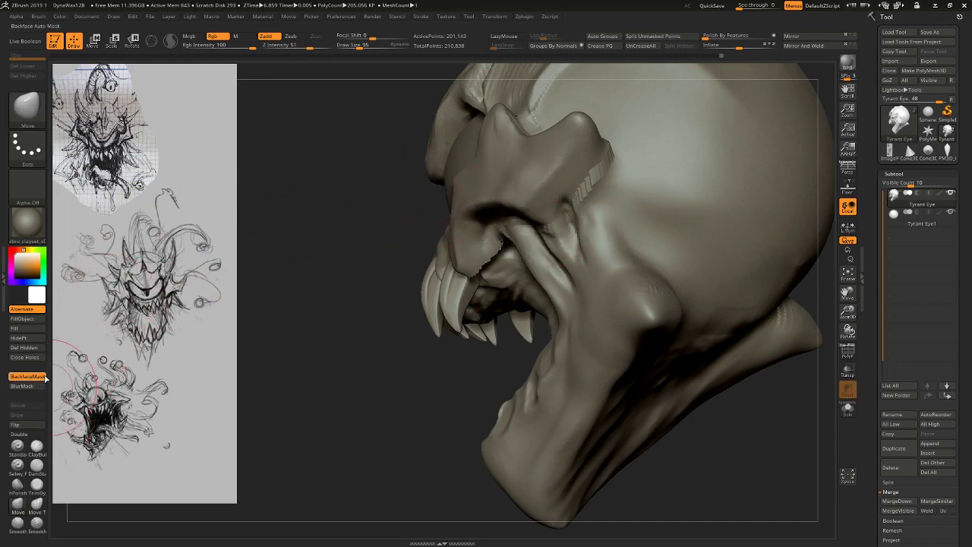
{"action": "left_click", "coordinate": [88, 17]}
{"action": "left_click", "coordinate": [38, 16]}
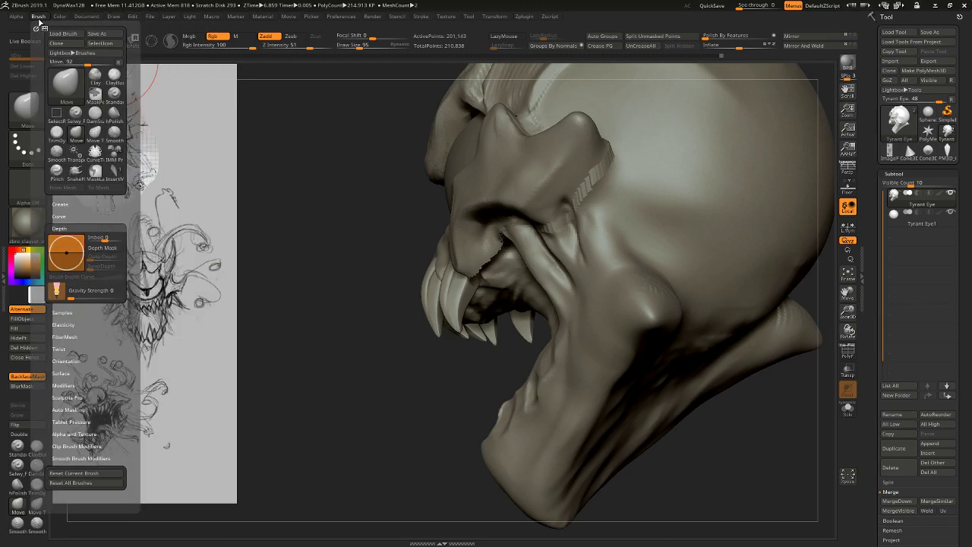
{"action": "left_click", "coordinate": [65, 409]}
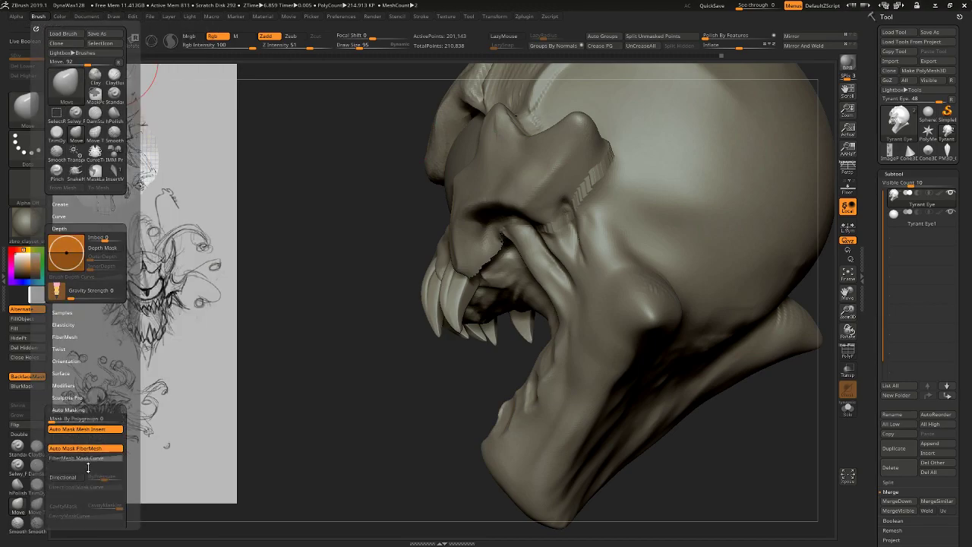
{"action": "left_click_drag", "start_coordinate": [128, 453], "coordinate": [127, 382]}
Try the Move brush with backface masking around the upper teeth, and turn backface masking off.
{"action": "mouse_move", "coordinate": [402, 349]}
{"action": "left_mouse_down"}
{"action": "mouse_move", "coordinate": [438, 324]}
{"action": "mouse_move", "coordinate": [446, 297]}
{"action": "left_mouse_up"}
{"action": "mouse_move", "coordinate": [409, 343]}
{"action": "left_mouse_down"}
{"action": "mouse_move", "coordinate": [380, 391]}
{"action": "mouse_move", "coordinate": [369, 377]}
{"action": "left_mouse_up"}
{"action": "mouse_move", "coordinate": [412, 342]}
{"action": "left_mouse_down"}
{"action": "mouse_move", "coordinate": [369, 345]}
{"action": "mouse_move", "coordinate": [379, 391]}
{"action": "mouse_move", "coordinate": [486, 374]}
{"action": "mouse_move", "coordinate": [572, 395]}
{"action": "mouse_move", "coordinate": [471, 346]}
{"action": "mouse_move", "coordinate": [410, 342]}
{"action": "mouse_move", "coordinate": [397, 182]}
{"action": "mouse_move", "coordinate": [445, 137]}
{"action": "mouse_move", "coordinate": [403, 225]}
{"action": "mouse_move", "coordinate": [339, 274]}
{"action": "mouse_move", "coordinate": [304, 178]}
{"action": "left_mouse_up"}
{"action": "mouse_move", "coordinate": [441, 215]}
{"action": "left_mouse_down"}
{"action": "mouse_move", "coordinate": [729, 357]}
{"action": "mouse_move", "coordinate": [679, 363]}
{"action": "mouse_move", "coordinate": [691, 383]}
{"action": "mouse_move", "coordinate": [706, 334]}
{"action": "mouse_move", "coordinate": [711, 426]}
{"action": "left_mouse_up"}
{"action": "left_click", "coordinate": [660, 415], "text": "ctrl"}
{"action": "left_click_drag", "start_coordinate": [710, 364], "coordinate": [695, 395]}
{"action": "left_click", "coordinate": [38, 377]}
Isolate the central pair of upper teeth with a mask and set a Transpose line on them in front view.
{"action": "key", "text": "r"}
{"action": "left_click_drag", "start_coordinate": [635, 314], "coordinate": [767, 357], "text": "alt"}
{"action": "mouse_move", "coordinate": [429, 293]}
{"action": "left_mouse_down"}
{"action": "mouse_move", "coordinate": [419, 357]}
{"action": "mouse_move", "coordinate": [423, 340]}
{"action": "mouse_move", "coordinate": [430, 344]}
{"action": "left_mouse_up"}
{"action": "left_click", "coordinate": [471, 317], "text": "ctrl"}
{"action": "left_click_drag", "start_coordinate": [467, 316], "coordinate": [466, 227]}
{"action": "left_click_drag", "start_coordinate": [688, 289], "coordinate": [638, 290], "text": "shift"}
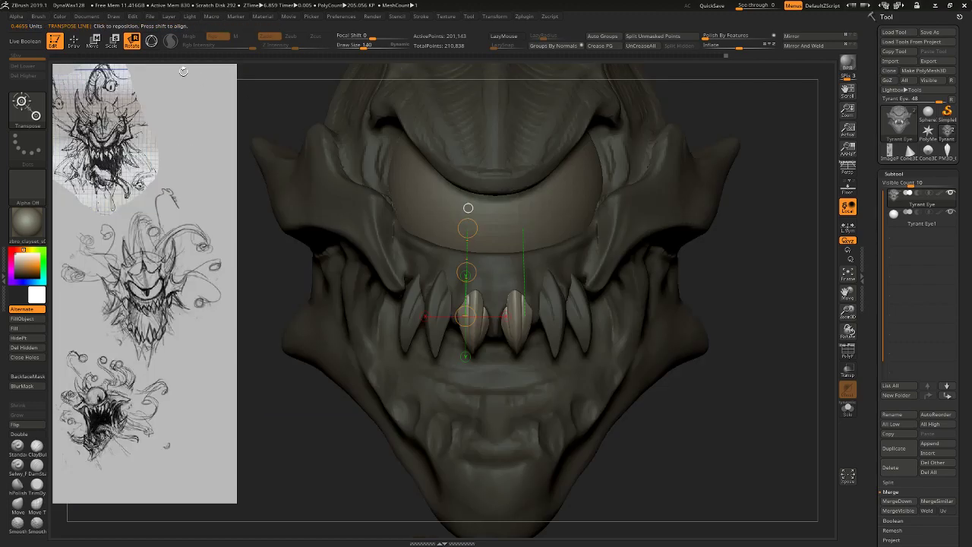
Rotate the central pair of upper teeth into line with their neighbours using Transpose.
{"action": "left_click_drag", "start_coordinate": [519, 299], "coordinate": [622, 285]}
{"action": "left_click_drag", "start_coordinate": [529, 275], "coordinate": [530, 345], "text": "shift"}
{"action": "key", "text": "r"}
{"action": "mouse_move", "coordinate": [529, 310]}
{"action": "left_mouse_down"}
{"action": "mouse_move", "coordinate": [518, 311]}
{"action": "mouse_move", "coordinate": [559, 324]}
{"action": "mouse_move", "coordinate": [547, 324]}
{"action": "left_mouse_up"}
{"action": "key", "text": "w"}
{"action": "key", "text": "r"}
Rotate the central upper teeth in side view to match the backward curve of the neighbouring teeth.
{"action": "left_click_drag", "start_coordinate": [748, 383], "coordinate": [683, 391], "text": "shift"}
{"action": "left_click_drag", "start_coordinate": [501, 286], "coordinate": [560, 271]}
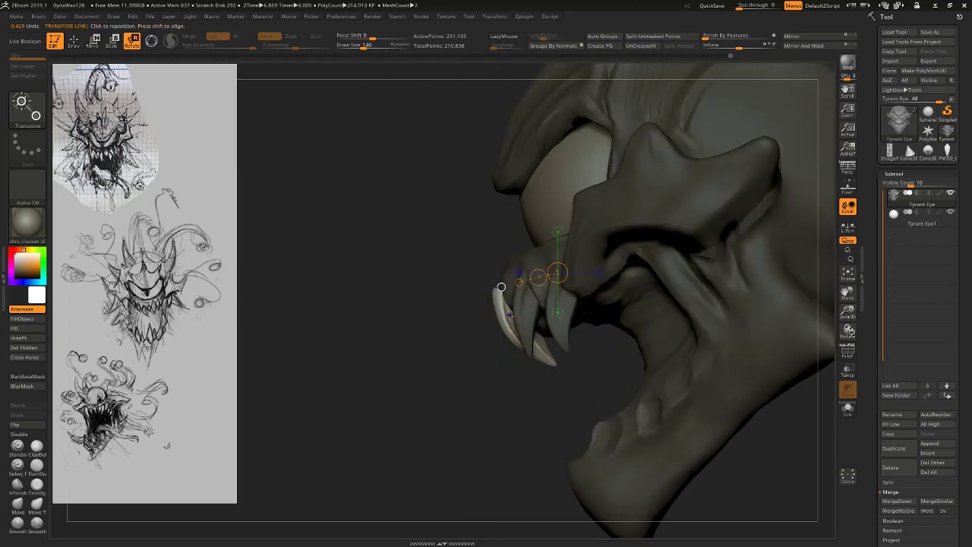
{"action": "left_click_drag", "start_coordinate": [511, 317], "coordinate": [579, 342], "text": "shift"}
Adjust the position of the central upper teeth in front view with Transpose Move, and start reshaping them with the Move brush.
{"action": "left_click_drag", "start_coordinate": [433, 375], "coordinate": [475, 368], "text": "shift"}
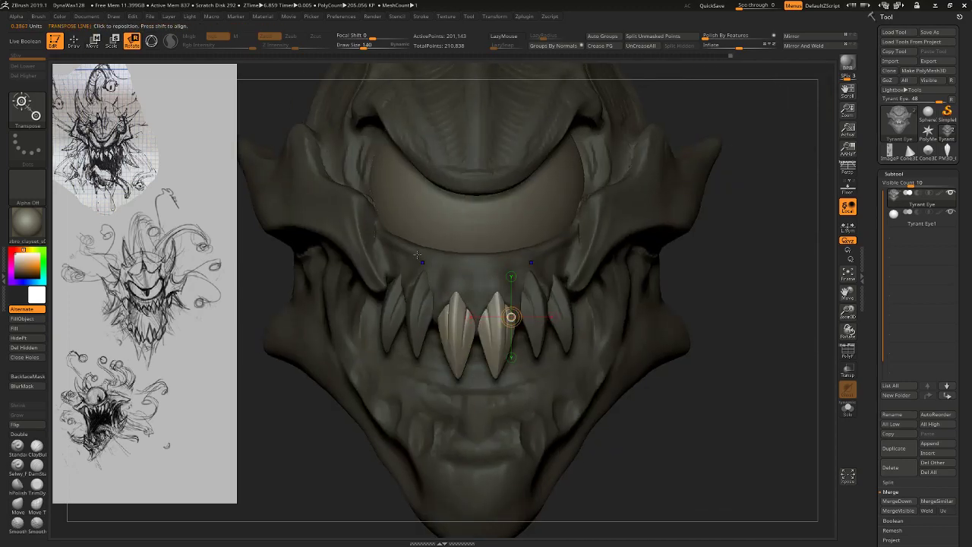
{"action": "mouse_move", "coordinate": [504, 294]}
{"action": "left_mouse_down", "text": "shift"}
{"action": "mouse_move", "coordinate": [627, 294]}
{"action": "mouse_move", "coordinate": [566, 295]}
{"action": "left_mouse_up", "text": "shift"}
{"action": "key", "text": "w"}
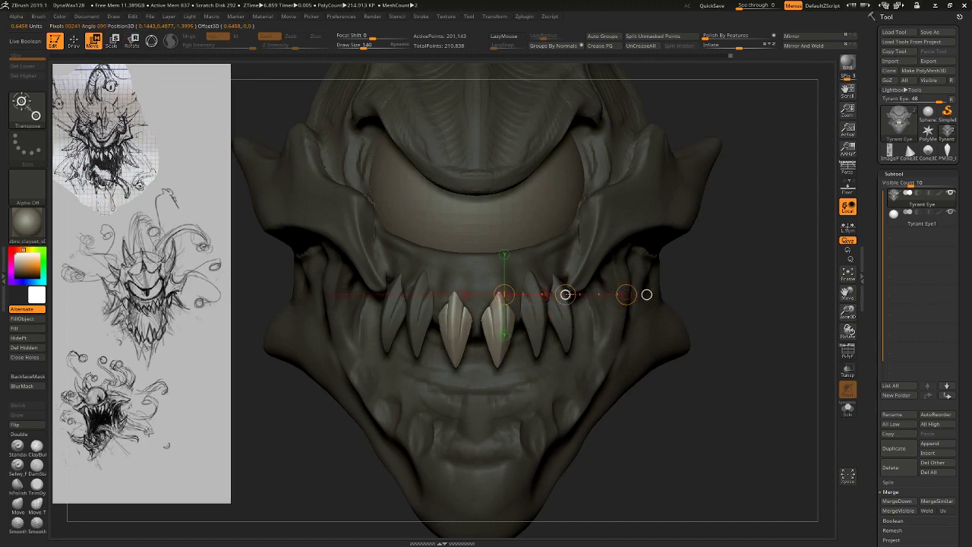
{"action": "left_click", "coordinate": [21, 510]}
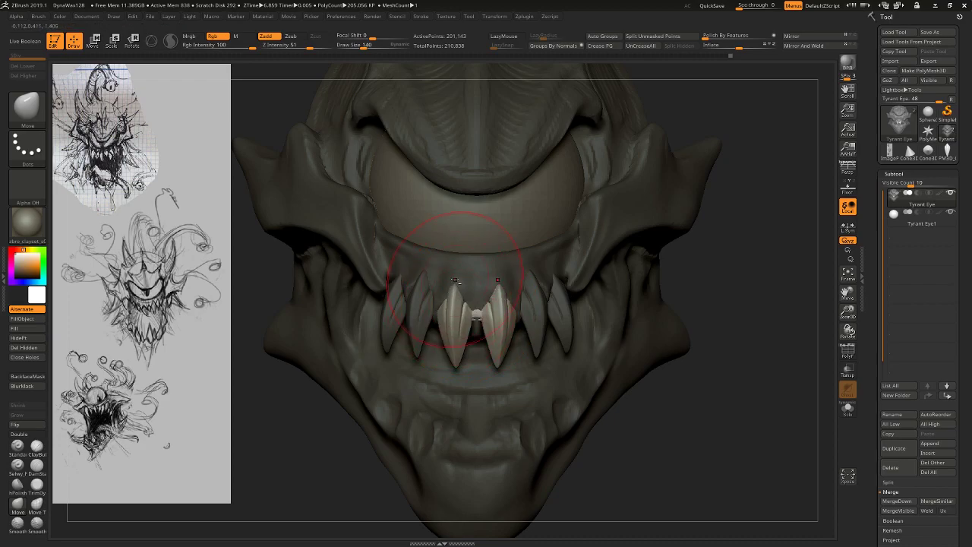
Rotate and reposition the front pair of upper fangs against the gum in profile.
{"action": "mouse_move", "coordinate": [718, 383]}
{"action": "left_mouse_down", "text": "alt"}
{"action": "mouse_move", "coordinate": [710, 360]}
{"action": "mouse_move", "coordinate": [676, 387]}
{"action": "mouse_move", "coordinate": [716, 354]}
{"action": "mouse_move", "coordinate": [725, 370]}
{"action": "left_mouse_up", "text": "alt"}
{"action": "key", "text": "r"}
{"action": "left_click_drag", "start_coordinate": [403, 369], "coordinate": [423, 372], "text": "shift"}
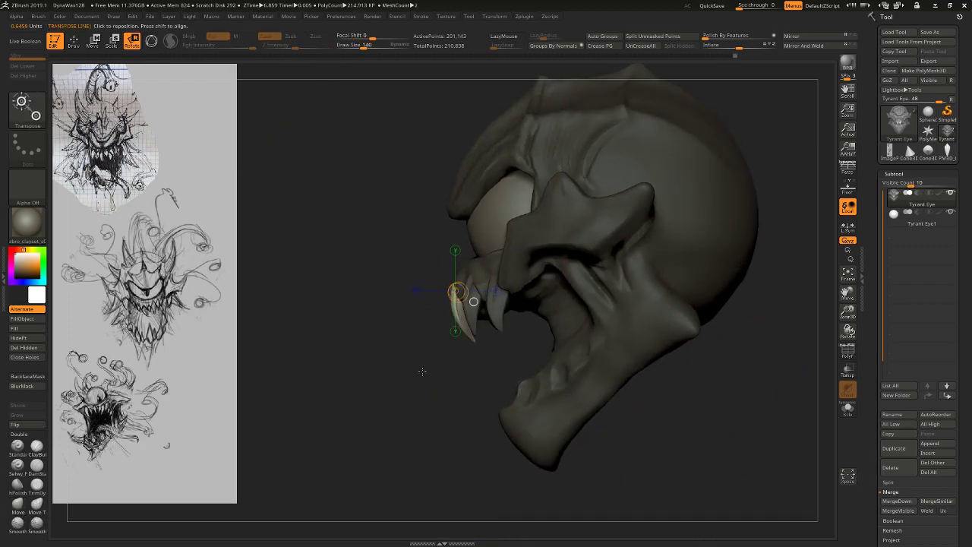
{"action": "left_click_drag", "start_coordinate": [580, 214], "coordinate": [550, 183]}
{"action": "left_click_drag", "start_coordinate": [461, 301], "coordinate": [519, 294]}
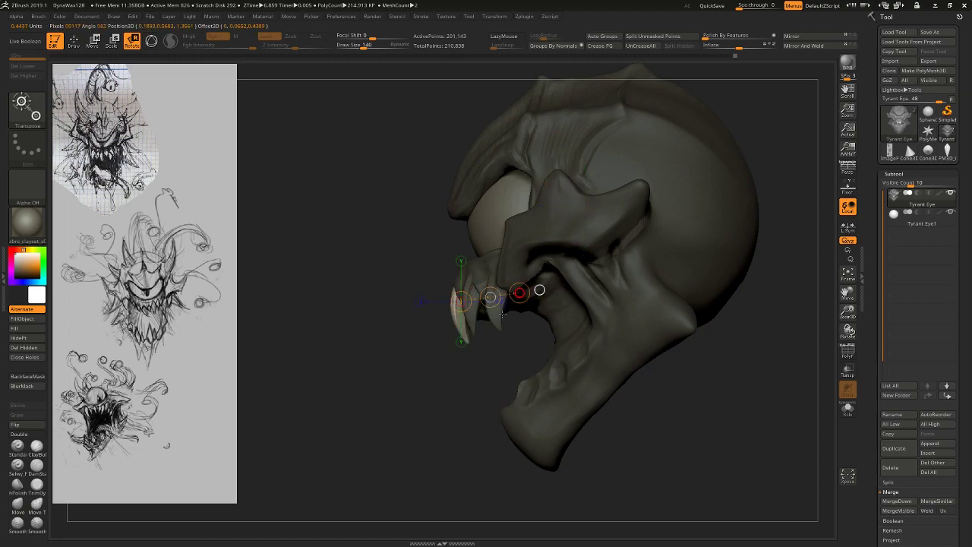
Isolate the outermost pair of upper fangs and rotate it to follow the gum line.
{"action": "left_click_drag", "start_coordinate": [429, 345], "coordinate": [504, 352]}
{"action": "left_click_drag", "start_coordinate": [679, 357], "coordinate": [724, 332], "text": "shift"}
{"action": "left_click", "coordinate": [454, 284], "text": "ctrl"}
{"action": "left_click_drag", "start_coordinate": [360, 395], "coordinate": [391, 377], "text": "shift"}
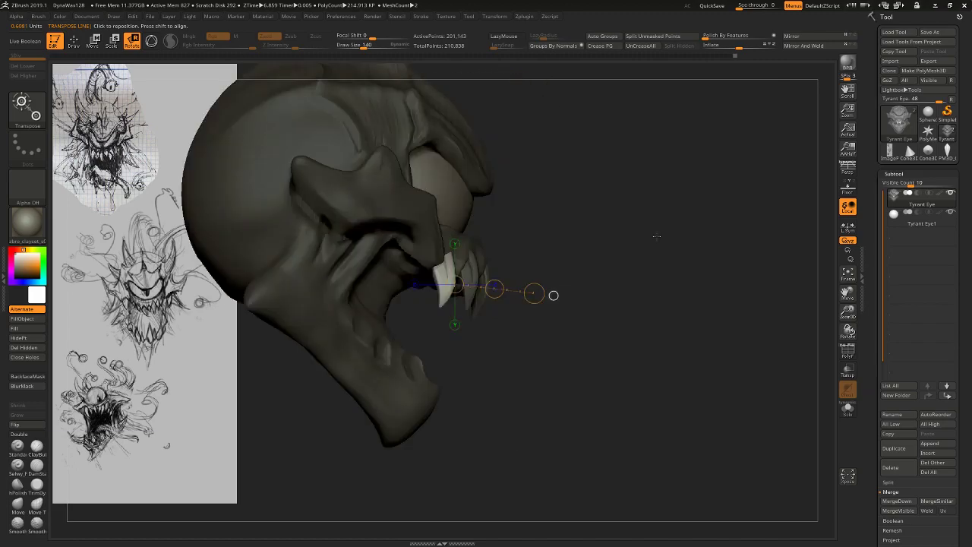
{"action": "mouse_move", "coordinate": [444, 252]}
{"action": "left_mouse_down"}
{"action": "mouse_move", "coordinate": [443, 300]}
{"action": "mouse_move", "coordinate": [416, 315]}
{"action": "left_mouse_up"}
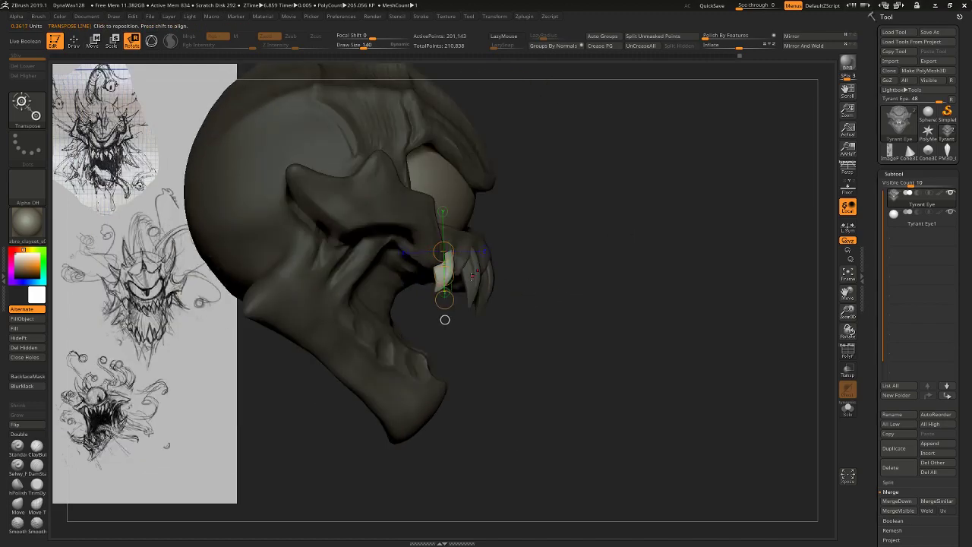
Isolate the upper fangs beside the front pair and tilt and move them into line with the gum.
{"action": "left_click", "coordinate": [472, 276], "text": "ctrl"}
{"action": "left_click_drag", "start_coordinate": [470, 254], "coordinate": [471, 278]}
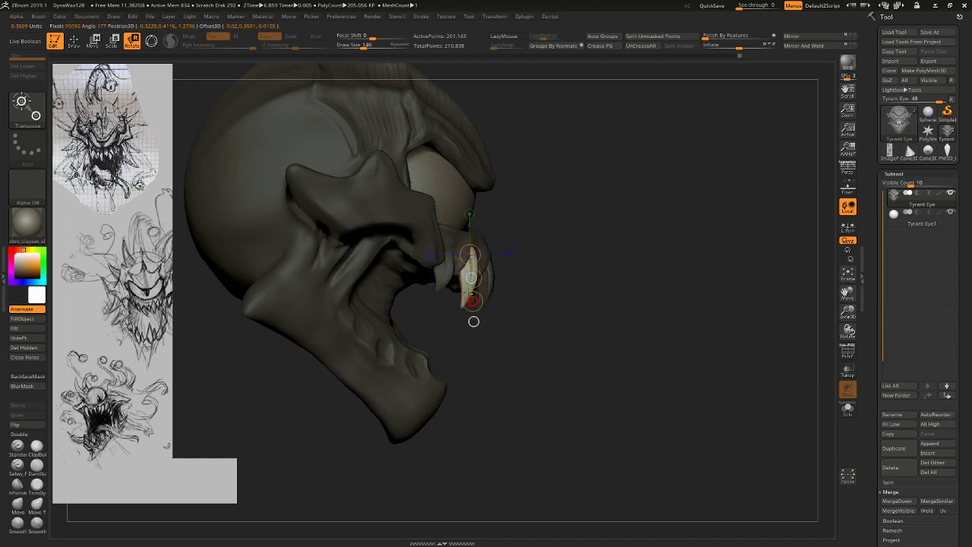
{"action": "key", "text": "w"}
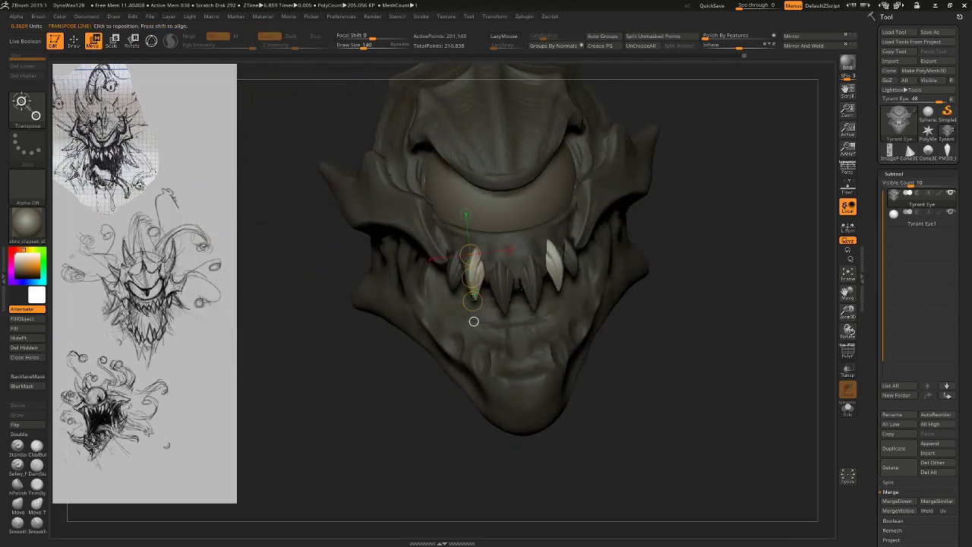
{"action": "mouse_move", "coordinate": [474, 321]}
{"action": "left_mouse_down"}
{"action": "mouse_move", "coordinate": [465, 319]}
{"action": "mouse_move", "coordinate": [513, 198]}
{"action": "left_mouse_up"}
Return to draw mode, clear the mask and choose the InsertMesh brush with the FM3D_Cone3D tooth.
{"action": "key", "text": "q"}
{"action": "left_click_drag", "start_coordinate": [695, 196], "coordinate": [760, 199]}
{"action": "left_click", "coordinate": [27, 111]}
{"action": "left_click", "coordinate": [195, 336]}
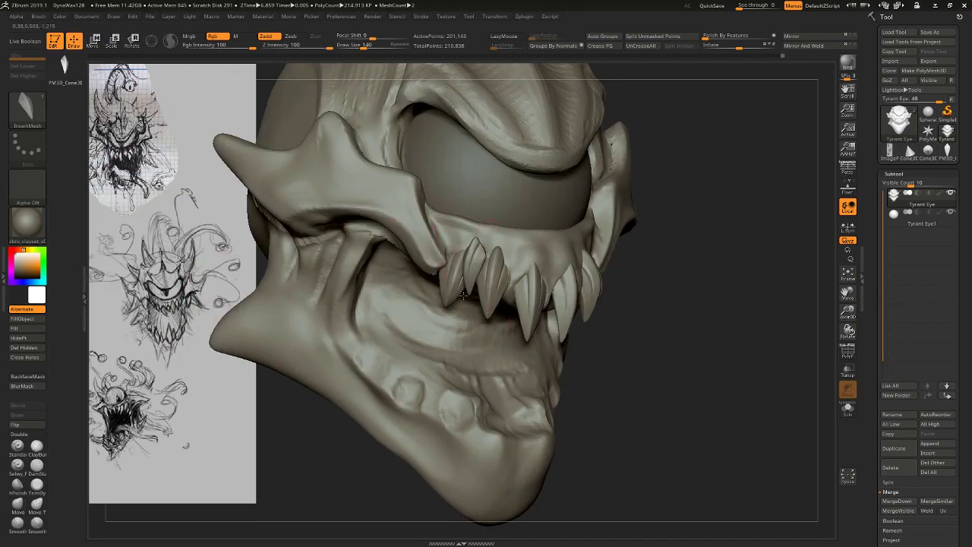
{"action": "left_click_drag", "start_coordinate": [463, 296], "coordinate": [464, 293]}
{"action": "key", "text": "ctrl+z"}
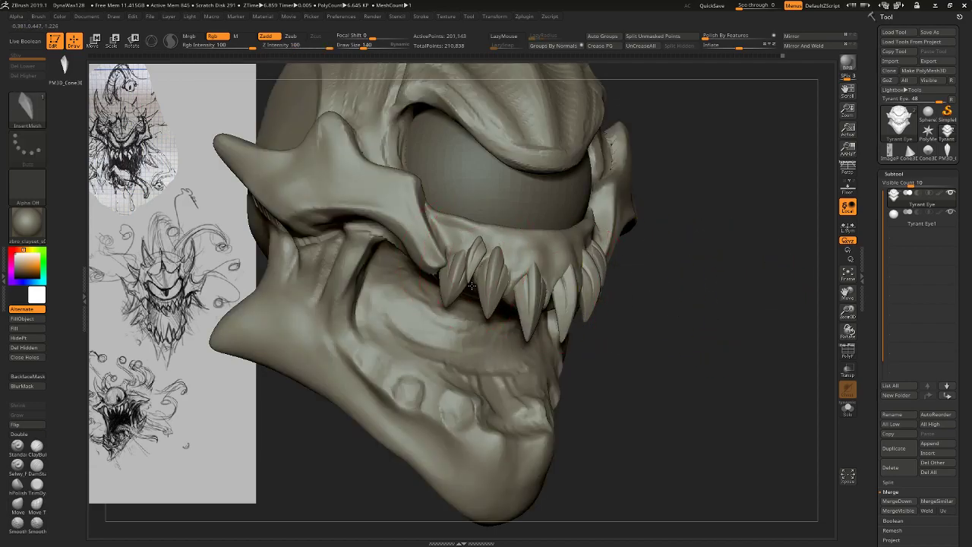
{"action": "key", "text": "ctrl+z"}
{"action": "key", "text": "ctrl+z"}
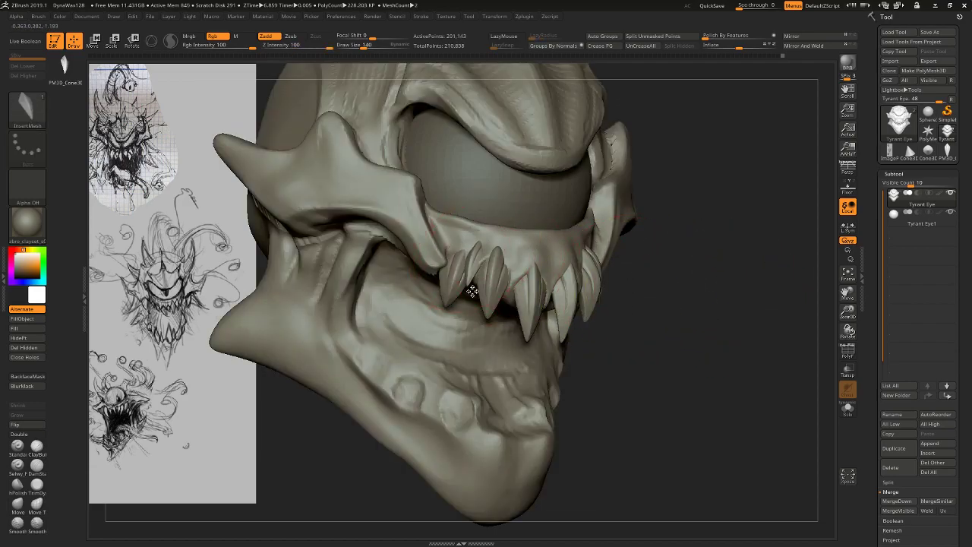
Insert an additional mirrored tooth between the two outer upper fangs and rotate it to match the gum's curve.
{"action": "left_click_drag", "start_coordinate": [475, 300], "coordinate": [476, 303]}
{"action": "left_click_drag", "start_coordinate": [752, 323], "coordinate": [790, 321]}
{"action": "key", "text": "r"}
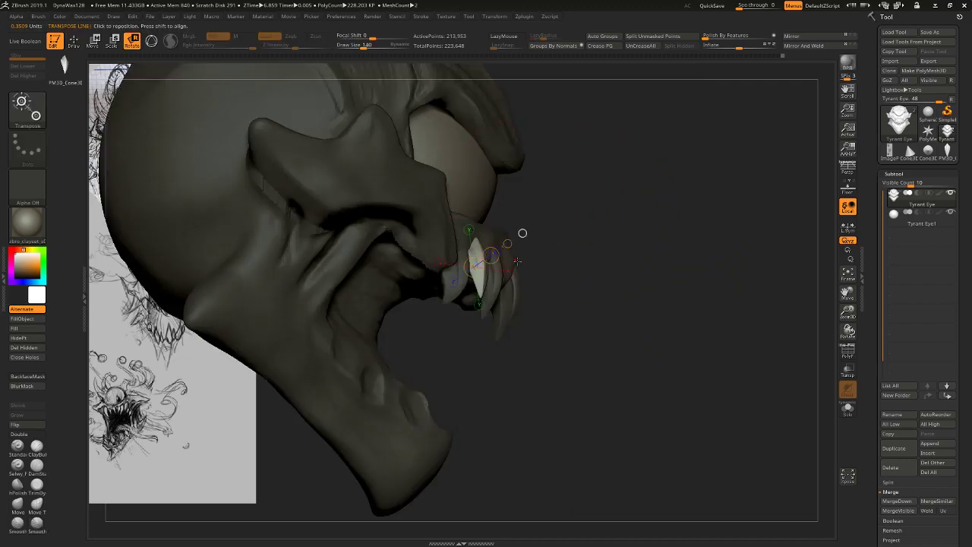
{"action": "left_click_drag", "start_coordinate": [607, 296], "coordinate": [552, 211]}
{"action": "left_click", "coordinate": [399, 309]}
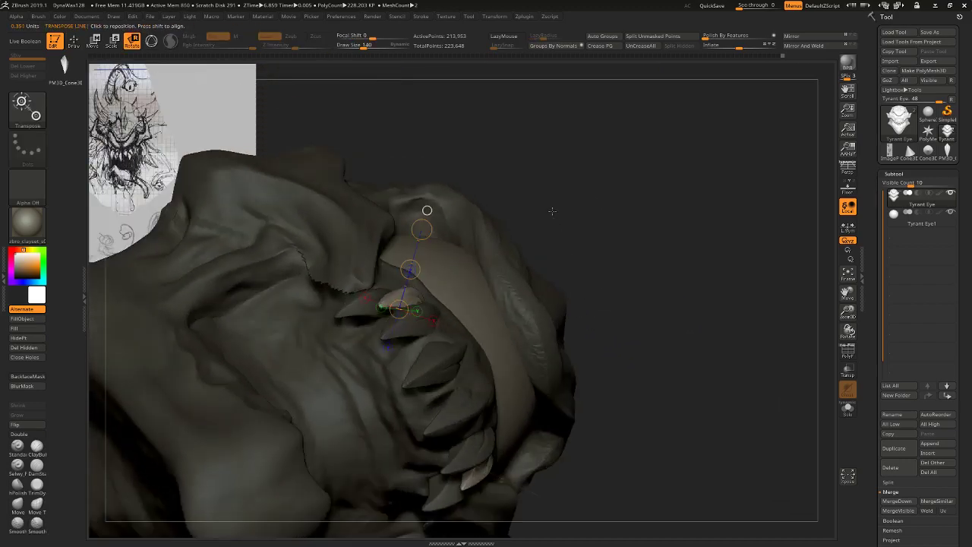
Move the newly inserted pair of teeth into the gap between the neighbouring upper fangs.
{"action": "right_click_drag", "start_coordinate": [552, 211], "coordinate": [562, 206]}
{"action": "left_click_drag", "start_coordinate": [448, 248], "coordinate": [485, 218]}
{"action": "mouse_move", "coordinate": [561, 250]}
{"action": "left_mouse_down"}
{"action": "mouse_move", "coordinate": [580, 286]}
{"action": "mouse_move", "coordinate": [481, 346]}
{"action": "left_mouse_up"}
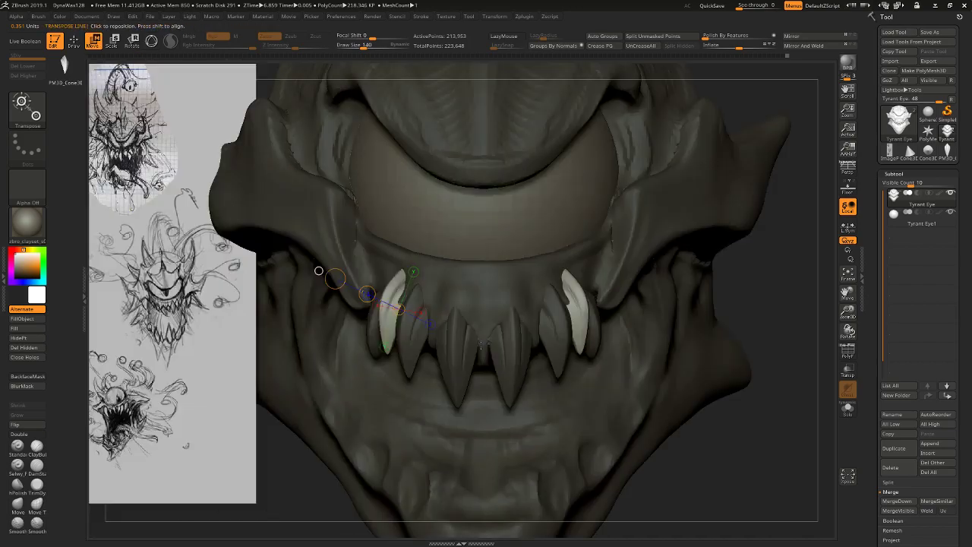
{"action": "left_click_drag", "start_coordinate": [738, 444], "coordinate": [734, 407], "text": "alt"}
Reshape the spacing of the upper fangs with the Move Topological brush.
{"action": "left_click", "coordinate": [37, 503]}
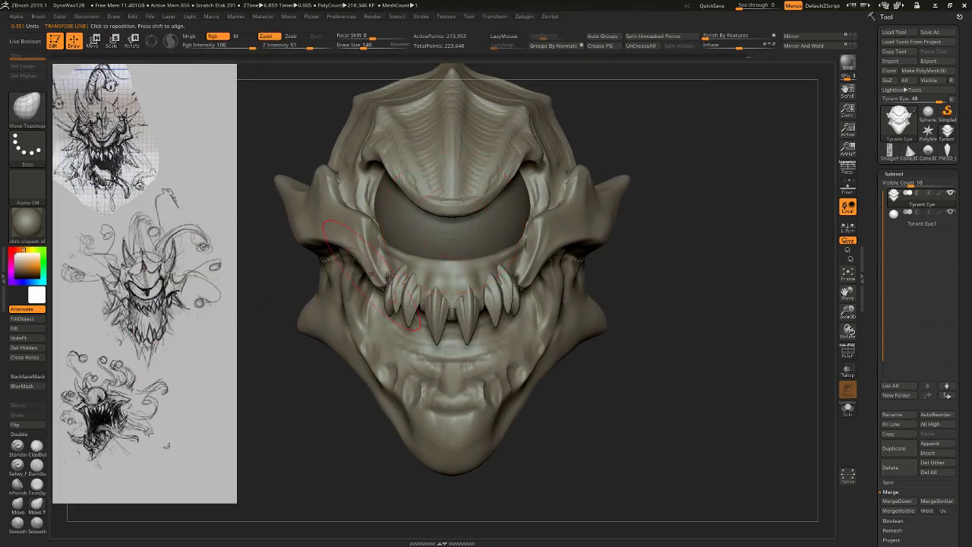
{"action": "left_click_drag", "start_coordinate": [436, 297], "coordinate": [465, 301]}
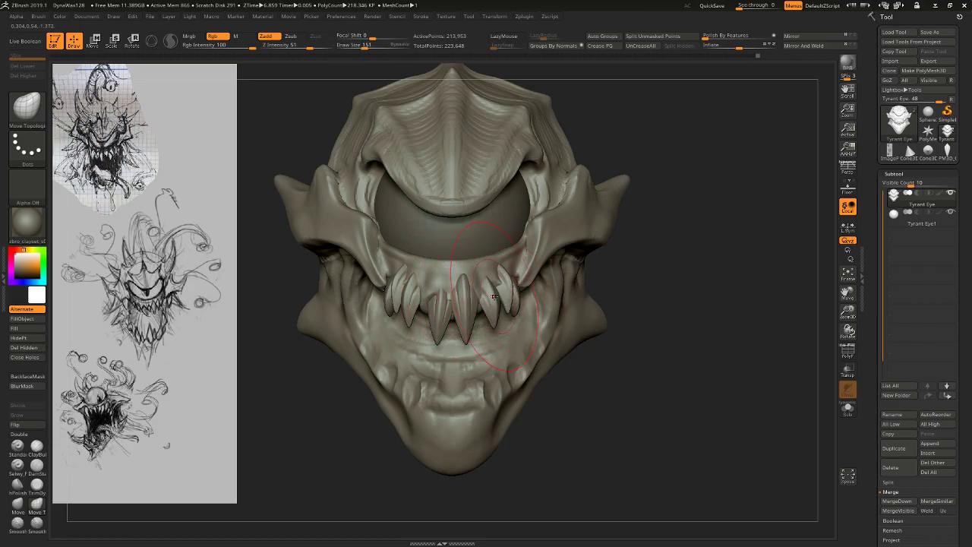
{"action": "right_click_drag", "start_coordinate": [501, 275], "coordinate": [513, 278]}
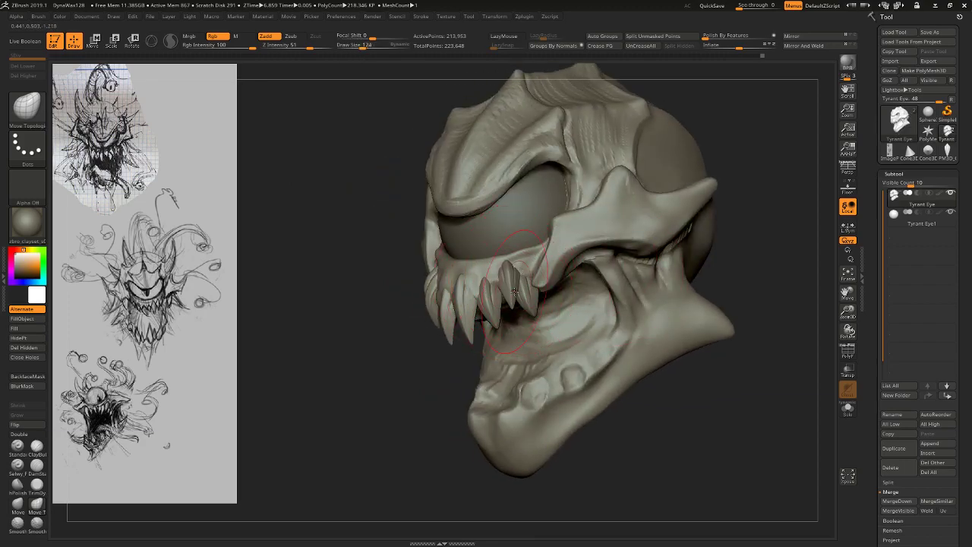
{"action": "left_click_drag", "start_coordinate": [399, 373], "coordinate": [427, 365], "text": "shift"}
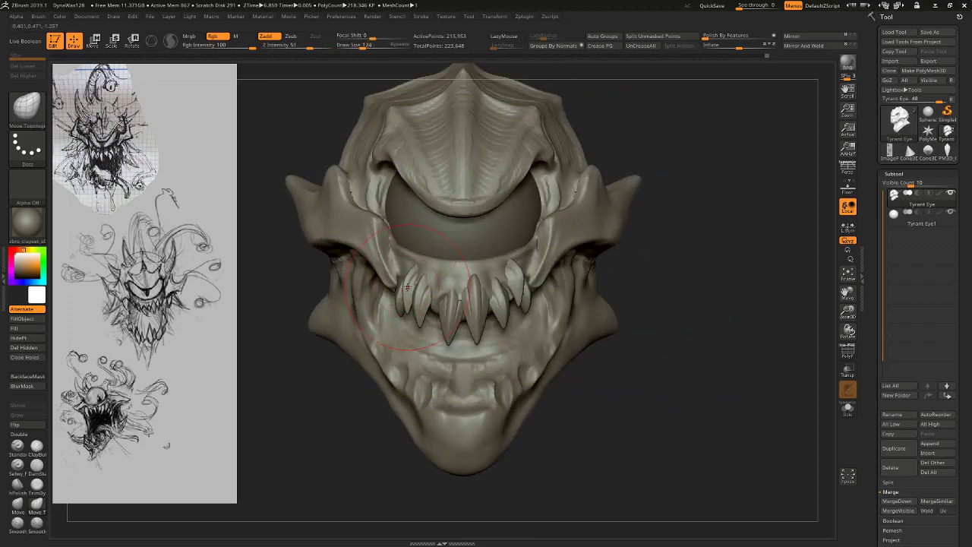
Reduce the draw size to 73 and nudge the outer upper teeth into shape.
{"action": "key", "text": "s"}
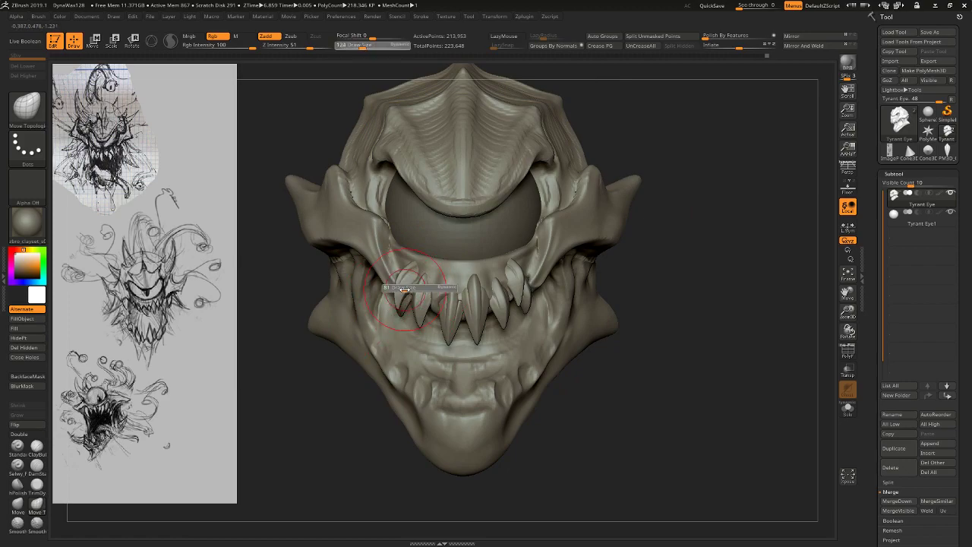
{"action": "left_click_drag", "start_coordinate": [416, 289], "coordinate": [405, 288]}
{"action": "left_click_drag", "start_coordinate": [405, 288], "coordinate": [406, 281]}
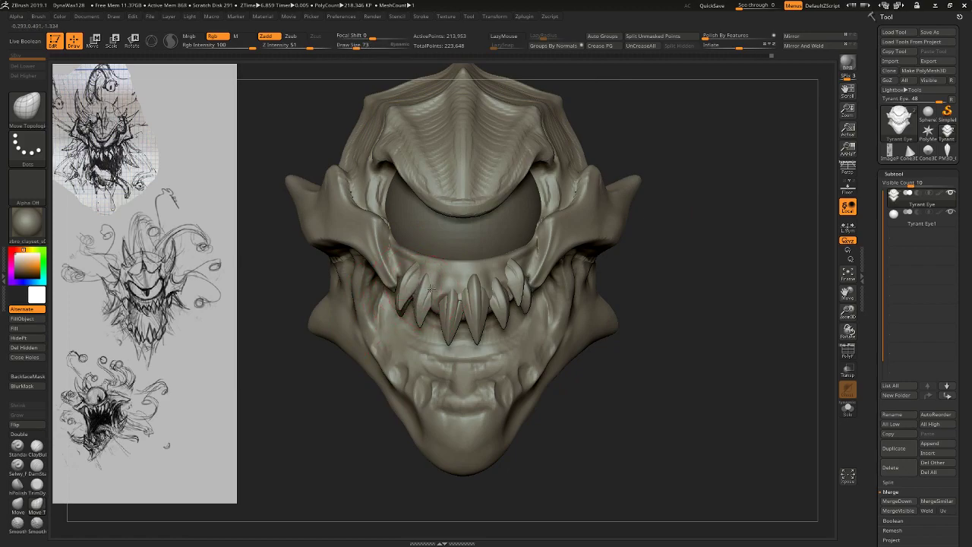
Mask the head so only the upper teeth stay unmasked, and split the unmasked points into their own subtool.
{"action": "mouse_move", "coordinate": [627, 355]}
{"action": "right_mouse_down", "text": "ctrl"}
{"action": "mouse_move", "coordinate": [669, 322]}
{"action": "mouse_move", "coordinate": [641, 374]}
{"action": "mouse_move", "coordinate": [671, 328]}
{"action": "mouse_move", "coordinate": [676, 348]}
{"action": "right_mouse_up", "text": "ctrl"}
{"action": "key", "text": "w"}
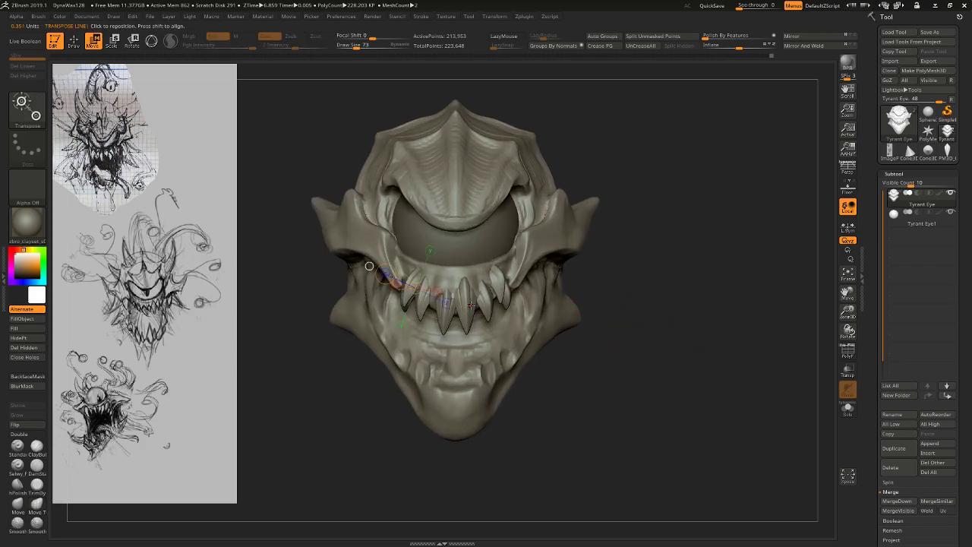
{"action": "left_click_drag", "start_coordinate": [470, 306], "coordinate": [506, 337], "text": "ctrl"}
{"action": "right_click_drag", "start_coordinate": [506, 337], "coordinate": [559, 325]}
{"action": "mouse_move", "coordinate": [423, 297]}
{"action": "left_mouse_down", "text": "ctrl"}
{"action": "mouse_move", "coordinate": [448, 261]}
{"action": "mouse_move", "coordinate": [426, 243]}
{"action": "left_mouse_up", "text": "ctrl"}
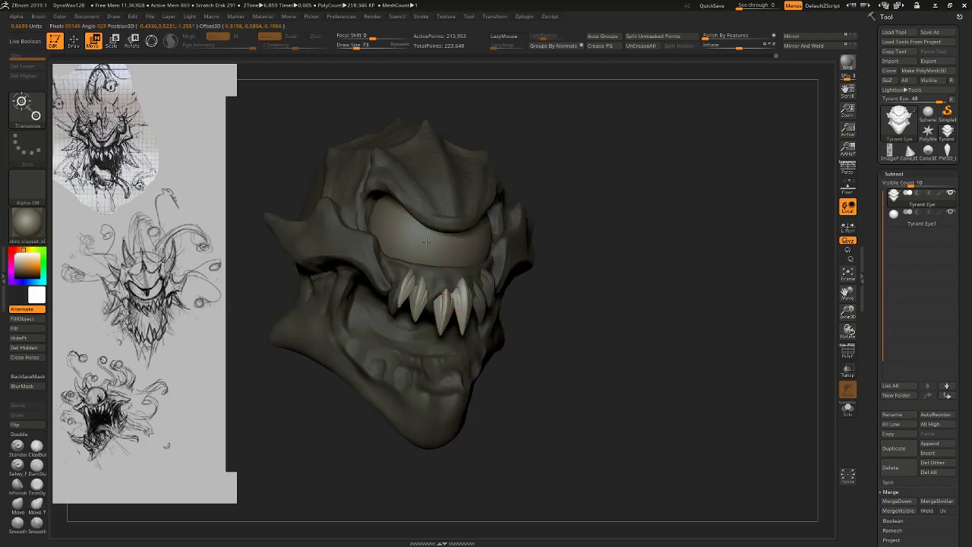
{"action": "left_click_drag", "start_coordinate": [394, 301], "coordinate": [410, 280], "text": "ctrl"}
{"action": "right_click_drag", "start_coordinate": [505, 222], "coordinate": [423, 211]}
{"action": "mouse_move", "coordinate": [468, 299]}
{"action": "left_mouse_down", "text": "ctrl"}
{"action": "mouse_move", "coordinate": [449, 250]}
{"action": "mouse_move", "coordinate": [479, 248]}
{"action": "left_mouse_up", "text": "ctrl"}
{"action": "left_click_drag", "start_coordinate": [498, 282], "coordinate": [495, 197], "text": "ctrl"}
{"action": "left_click", "coordinate": [654, 36]}
Step through the head, teeth and eye subtools in solo view to examine the separation.
{"action": "right_click_drag", "start_coordinate": [720, 132], "coordinate": [760, 88], "text": "shift"}
{"action": "key", "text": "Down"}
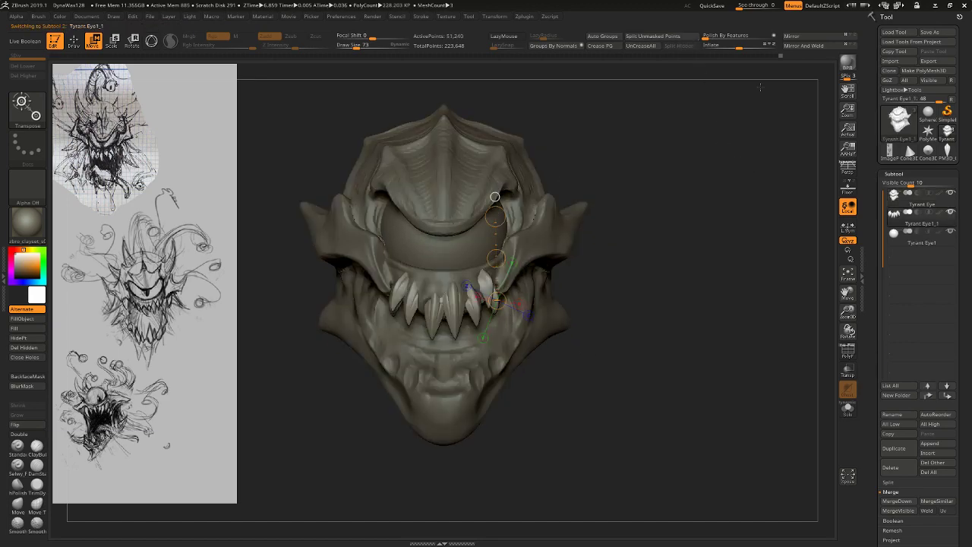
{"action": "key", "text": "Up"}
{"action": "left_click", "coordinate": [849, 410]}
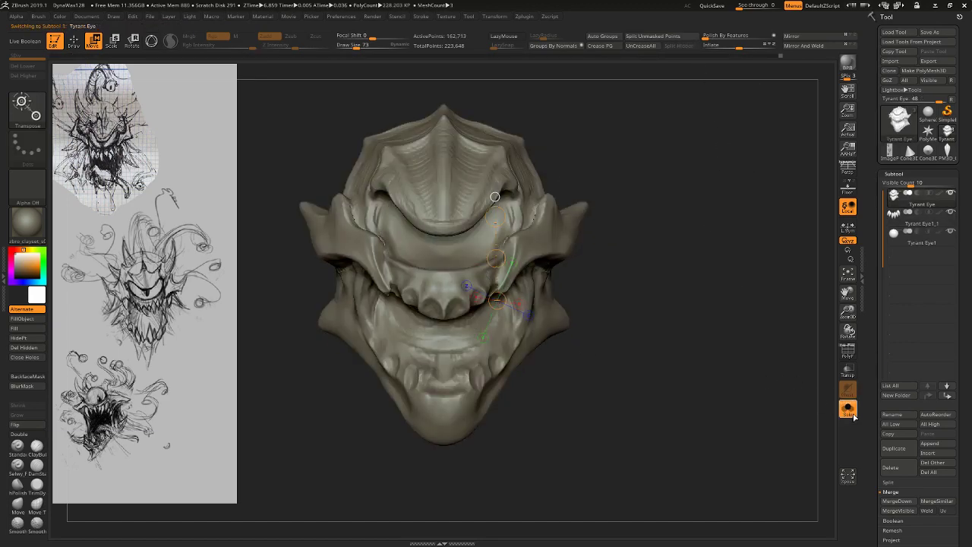
{"action": "key", "text": "Down"}
{"action": "key", "text": "Down"}
{"action": "key", "text": "Up"}
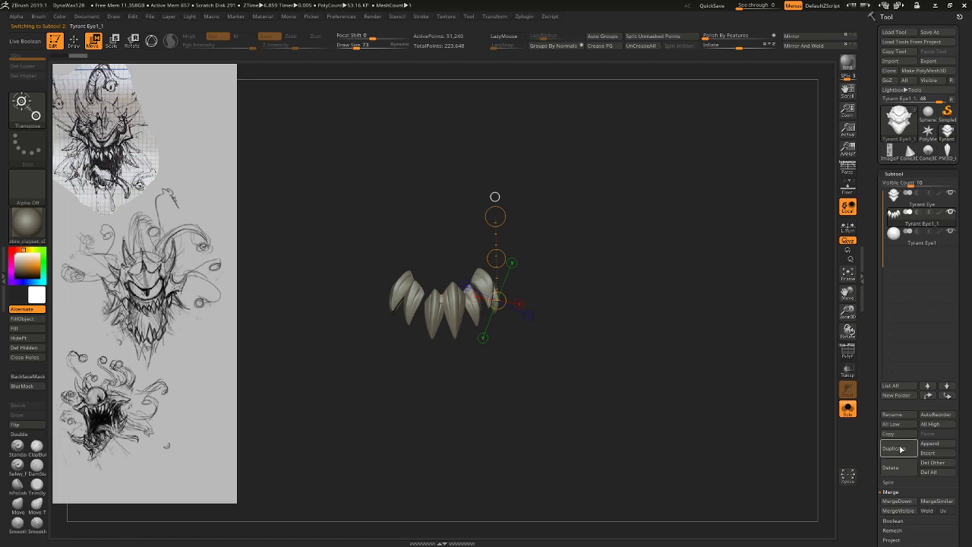
Duplicate the upper teeth subtool, select the copy and leave solo view.
{"action": "left_click", "coordinate": [899, 448]}
{"action": "key", "text": "Down"}
{"action": "left_click", "coordinate": [899, 231]}
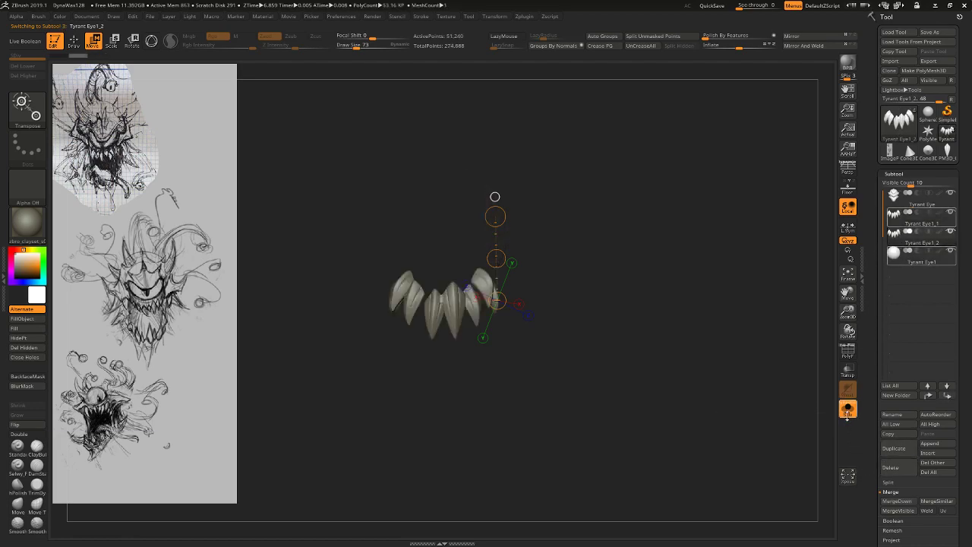
{"action": "left_click", "coordinate": [849, 411]}
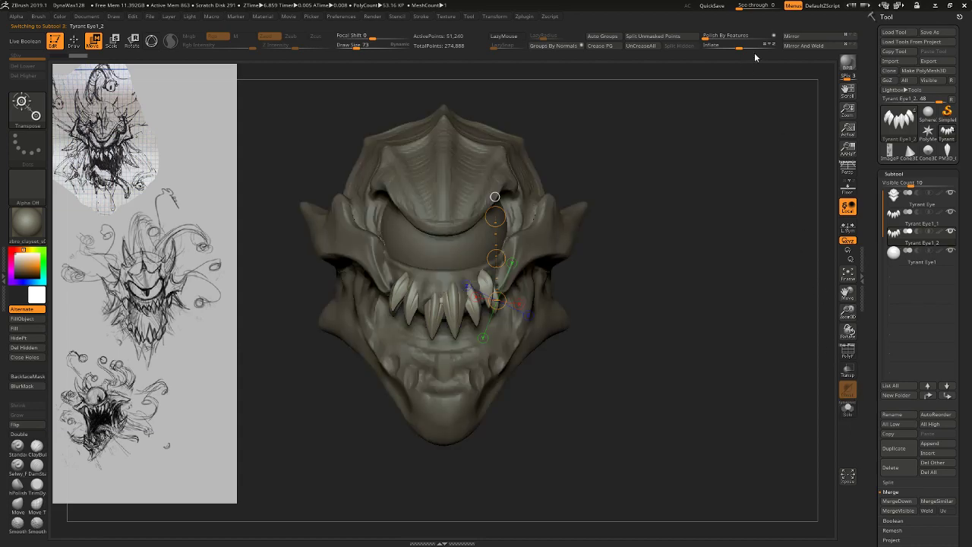
Mirror the duplicated teeth vertically and move them down to the lower jaw.
{"action": "left_click", "coordinate": [838, 38]}
{"action": "left_click_drag", "start_coordinate": [764, 379], "coordinate": [752, 327], "text": "alt"}
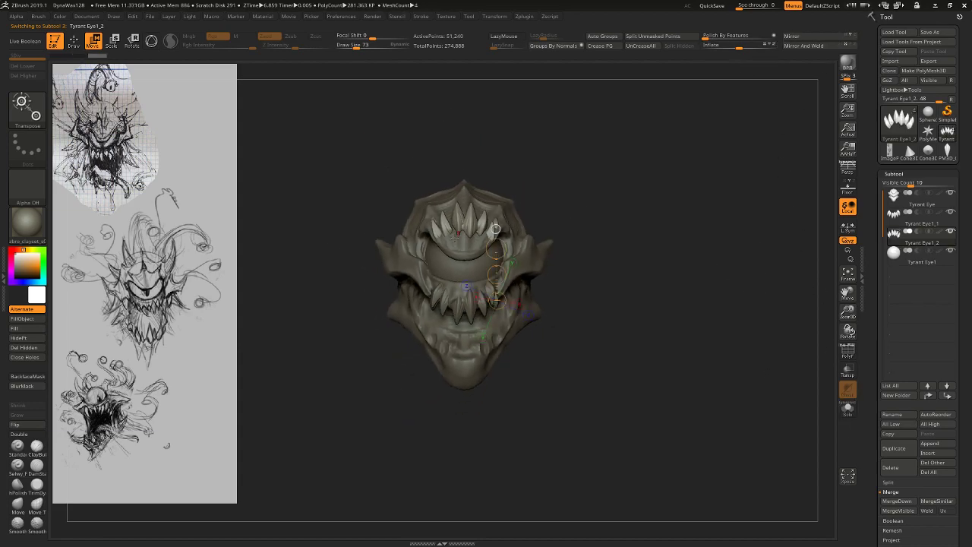
{"action": "left_click_drag", "start_coordinate": [483, 202], "coordinate": [483, 330], "text": "shift"}
{"action": "left_click_drag", "start_coordinate": [488, 263], "coordinate": [494, 460]}
Position the row of lower teeth on the jaw, adjusting its depth in profile and its height from the front.
{"action": "left_click_drag", "start_coordinate": [646, 395], "coordinate": [597, 403]}
{"action": "left_click_drag", "start_coordinate": [630, 416], "coordinate": [645, 483], "text": "alt"}
{"action": "mouse_move", "coordinate": [436, 386]}
{"action": "left_mouse_down", "text": "shift"}
{"action": "mouse_move", "coordinate": [516, 386]}
{"action": "mouse_move", "coordinate": [501, 344]}
{"action": "left_mouse_up", "text": "shift"}
{"action": "key", "text": "r"}
{"action": "key", "text": "w"}
{"action": "left_click_drag", "start_coordinate": [476, 386], "coordinate": [516, 393]}
{"action": "mouse_move", "coordinate": [423, 461]}
{"action": "left_mouse_down", "text": "shift"}
{"action": "mouse_move", "coordinate": [514, 436]}
{"action": "mouse_move", "coordinate": [586, 398]}
{"action": "left_mouse_up", "text": "shift"}
{"action": "mouse_move", "coordinate": [469, 375]}
{"action": "left_mouse_down"}
{"action": "mouse_move", "coordinate": [494, 436]}
{"action": "mouse_move", "coordinate": [481, 416]}
{"action": "left_mouse_up"}
Flip the lower teeth horizontally and move the outermost tooth on the left side into place along the jaw.
{"action": "left_click", "coordinate": [799, 35]}
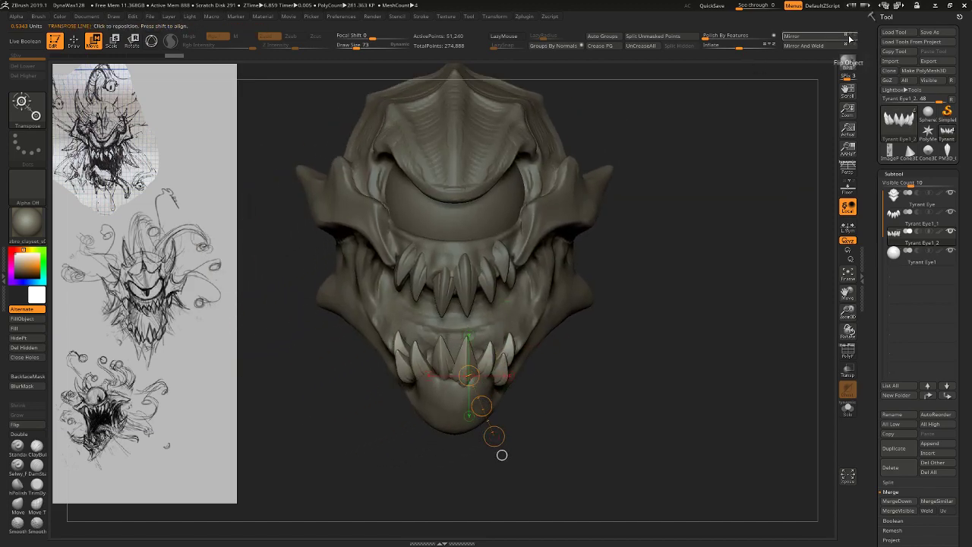
{"action": "left_click", "coordinate": [802, 47]}
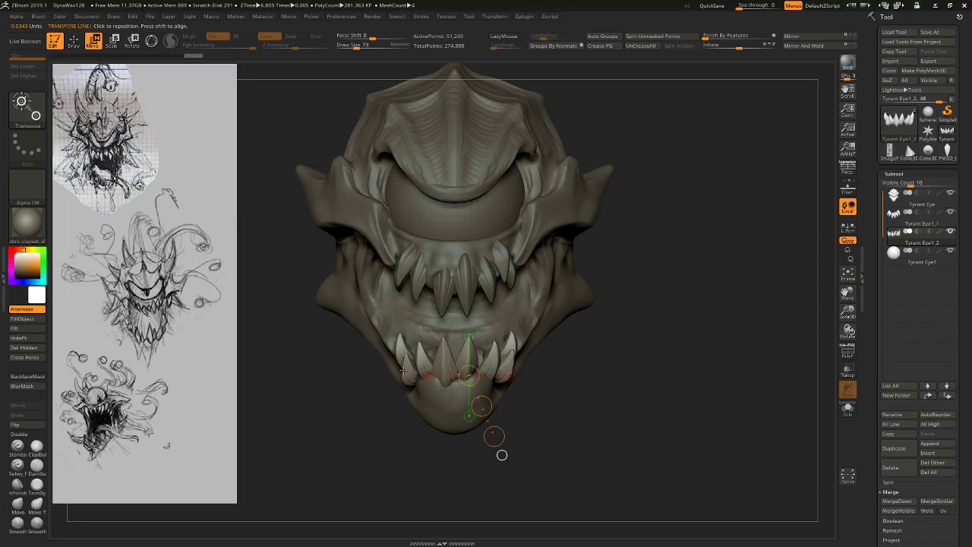
{"action": "left_click_drag", "start_coordinate": [406, 372], "coordinate": [475, 294], "text": "ctrl"}
{"action": "left_click_drag", "start_coordinate": [322, 361], "coordinate": [382, 352], "text": "shift"}
{"action": "left_click_drag", "start_coordinate": [401, 289], "coordinate": [326, 423]}
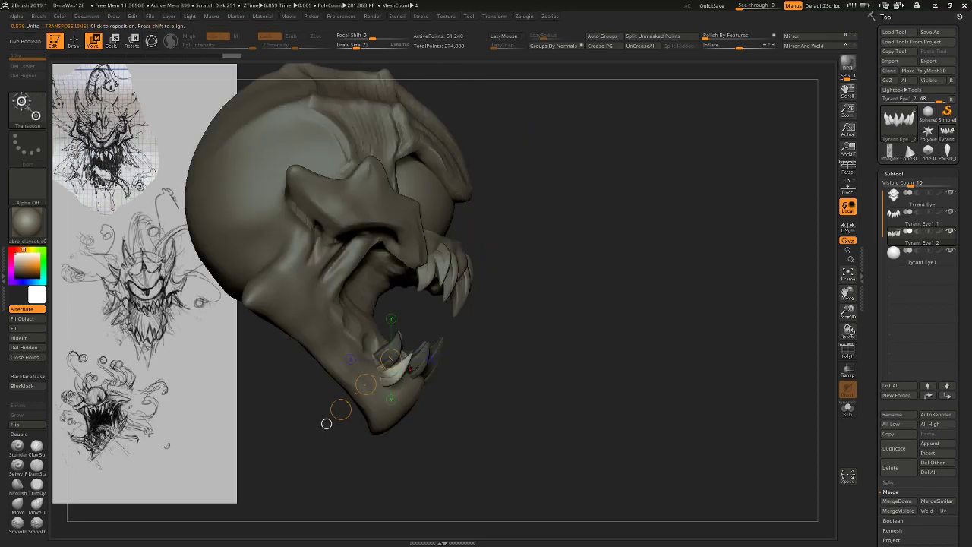
{"action": "left_click_drag", "start_coordinate": [398, 343], "coordinate": [458, 390]}
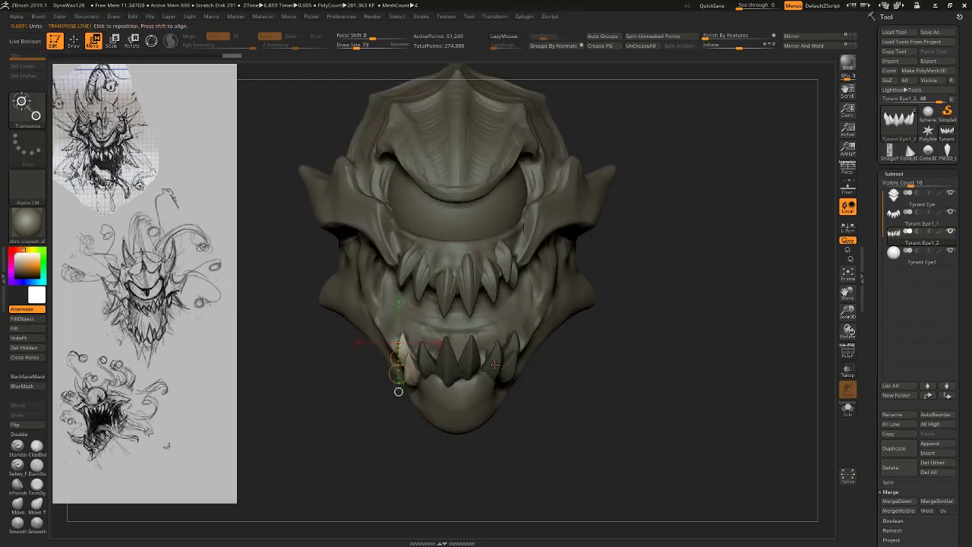
Isolate the inner side tooth on the right of the lower jaw and shift its position.
{"action": "left_click_drag", "start_coordinate": [568, 382], "coordinate": [503, 378]}
{"action": "mouse_move", "coordinate": [503, 373]}
{"action": "left_mouse_down"}
{"action": "mouse_move", "coordinate": [585, 326]}
{"action": "mouse_move", "coordinate": [540, 355]}
{"action": "left_mouse_up"}
{"action": "left_click_drag", "start_coordinate": [612, 415], "coordinate": [630, 421], "text": "shift"}
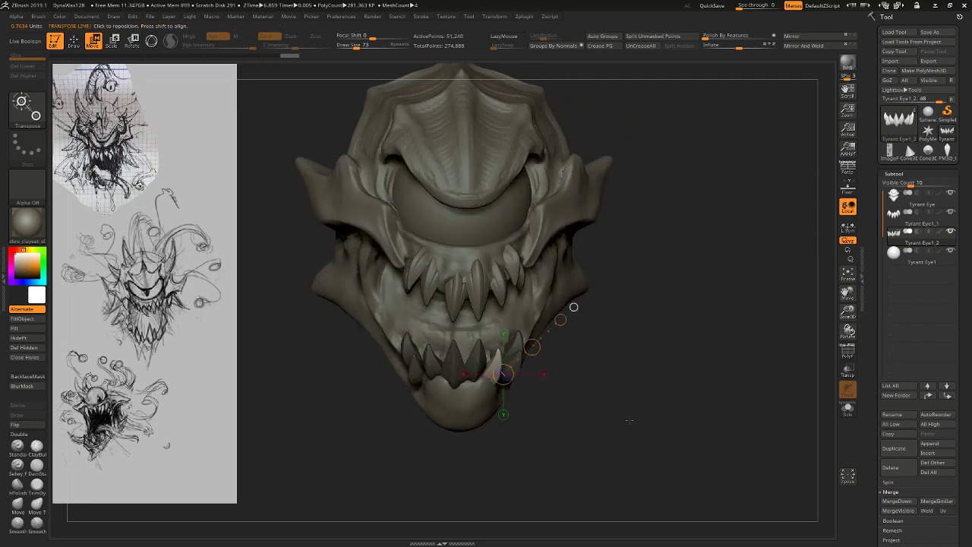
Isolate the central lower fang and move it down into the chin.
{"action": "mouse_move", "coordinate": [444, 358]}
{"action": "left_mouse_down", "text": "ctrl"}
{"action": "mouse_move", "coordinate": [473, 438]}
{"action": "mouse_move", "coordinate": [522, 430]}
{"action": "left_mouse_up", "text": "ctrl"}
{"action": "left_click_drag", "start_coordinate": [521, 448], "coordinate": [518, 474]}
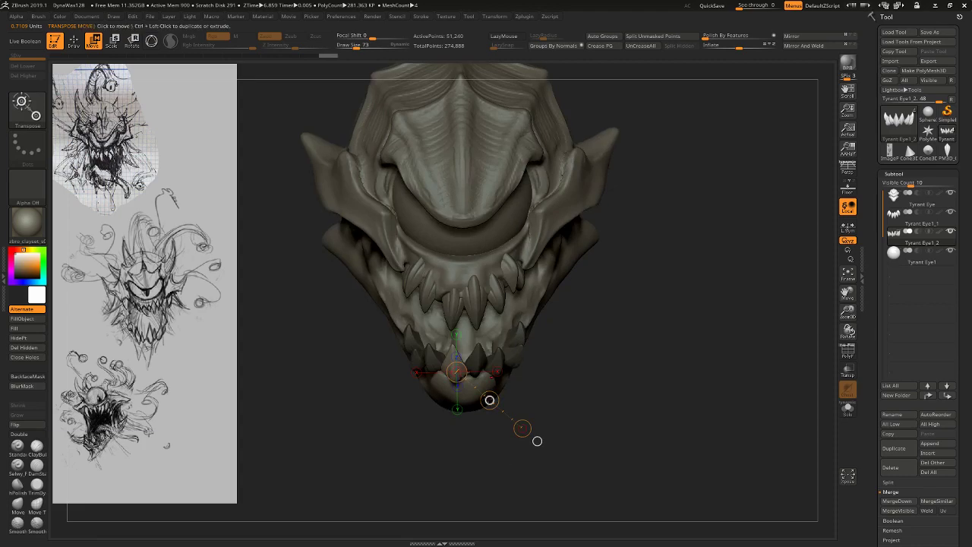
{"action": "left_click_drag", "start_coordinate": [490, 399], "coordinate": [490, 402]}
{"action": "left_click_drag", "start_coordinate": [527, 403], "coordinate": [540, 405], "text": "shift"}
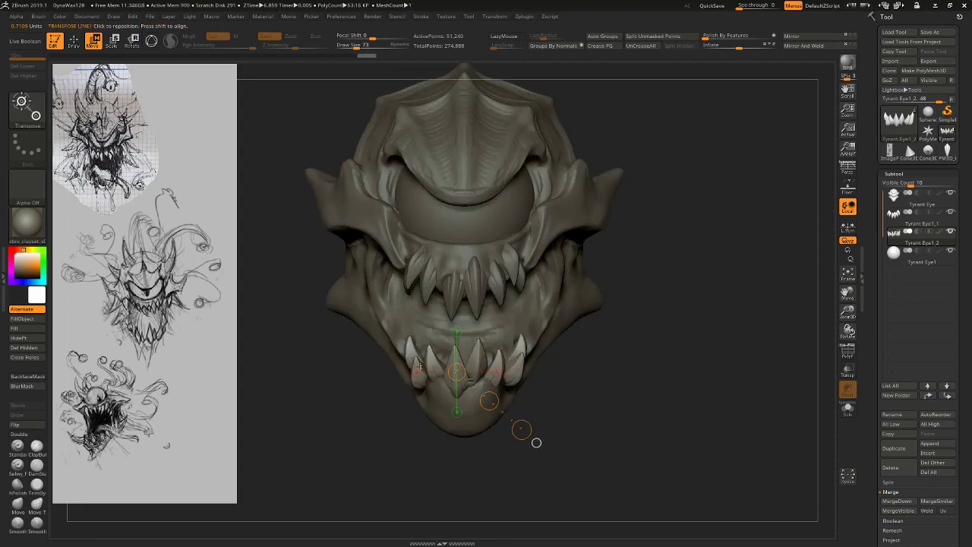
Isolate the two outermost lower teeth on the right side, hide them and delete the hidden geometry.
{"action": "left_click_drag", "start_coordinate": [415, 379], "coordinate": [446, 295]}
{"action": "mouse_move", "coordinate": [517, 346]}
{"action": "left_mouse_down"}
{"action": "mouse_move", "coordinate": [474, 421]}
{"action": "mouse_move", "coordinate": [451, 410]}
{"action": "left_mouse_up"}
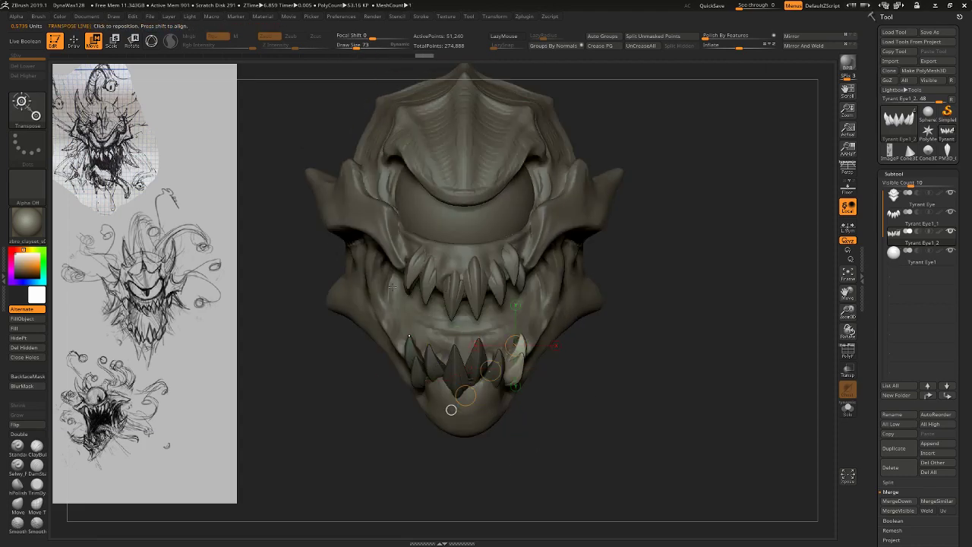
{"action": "left_click", "coordinate": [33, 340]}
{"action": "left_click", "coordinate": [33, 348]}
Unmask the lower teeth on the left side and split the unmasked points into a separate subtool.
{"action": "left_click_drag", "start_coordinate": [415, 378], "coordinate": [460, 388], "text": "ctrl"}
{"action": "left_click_drag", "start_coordinate": [409, 351], "coordinate": [468, 411], "text": "ctrl+shift"}
{"action": "left_click", "coordinate": [672, 38]}
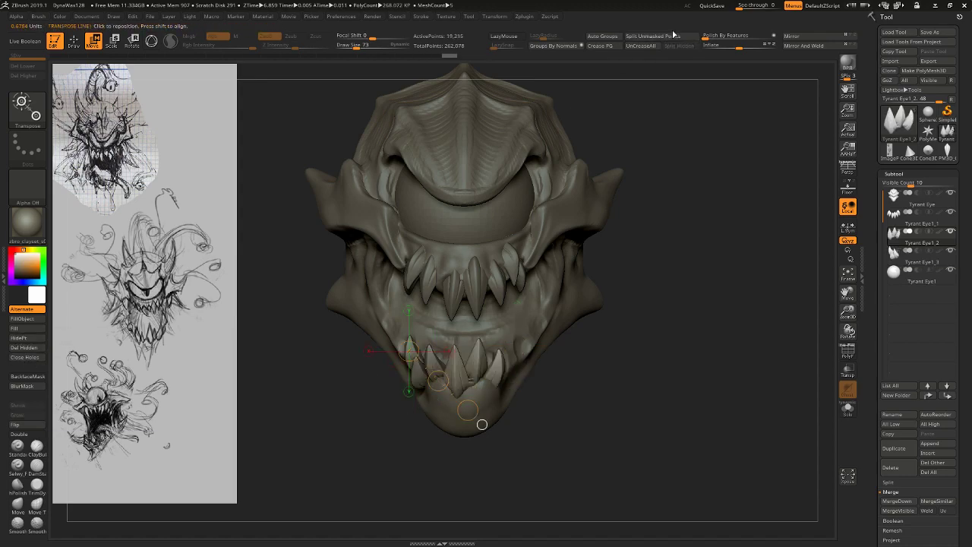
Mirror and weld the separated side teeth onto the other half of the lower jaw and duplicate a rear tooth farther back.
{"action": "left_click", "coordinate": [822, 47]}
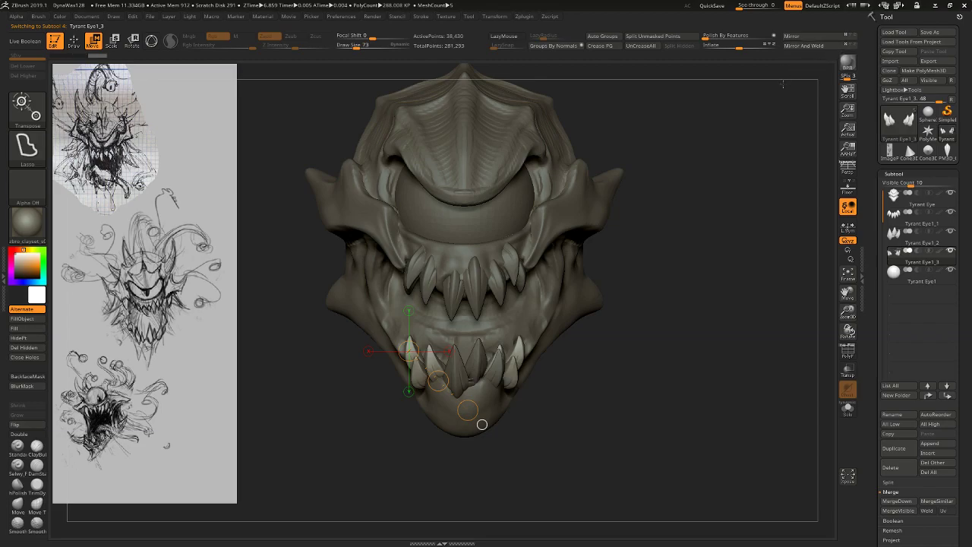
{"action": "left_click_drag", "start_coordinate": [670, 356], "coordinate": [645, 354], "text": "shift"}
{"action": "left_click_drag", "start_coordinate": [466, 337], "coordinate": [575, 292]}
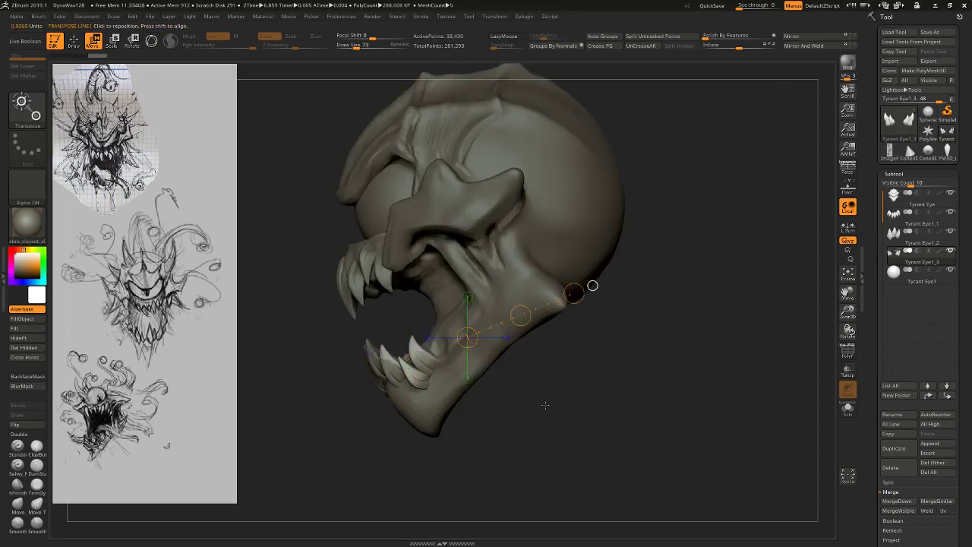
{"action": "left_click_drag", "start_coordinate": [547, 403], "coordinate": [562, 396]}
{"action": "left_click_drag", "start_coordinate": [516, 318], "coordinate": [539, 298]}
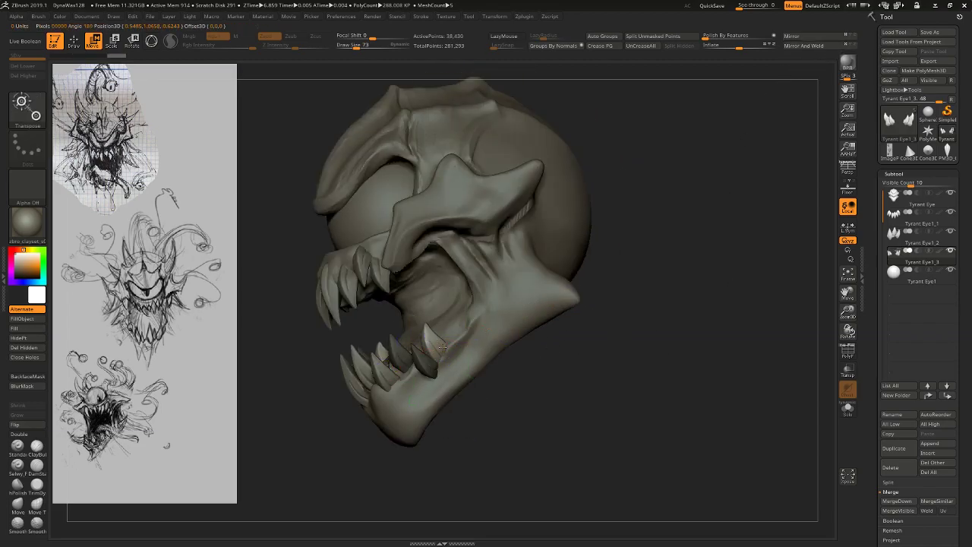
Move and rotate the duplicated rear tooth pair to fit the edge of the lower jaw.
{"action": "left_click_drag", "start_coordinate": [471, 386], "coordinate": [528, 297]}
{"action": "left_click_drag", "start_coordinate": [483, 391], "coordinate": [536, 410]}
{"action": "mouse_move", "coordinate": [485, 321]}
{"action": "left_mouse_down"}
{"action": "mouse_move", "coordinate": [464, 339]}
{"action": "mouse_move", "coordinate": [494, 318]}
{"action": "left_mouse_up"}
{"action": "mouse_move", "coordinate": [564, 406]}
{"action": "left_mouse_down"}
{"action": "mouse_move", "coordinate": [588, 413]}
{"action": "mouse_move", "coordinate": [528, 406]}
{"action": "mouse_move", "coordinate": [579, 407]}
{"action": "left_mouse_up"}
{"action": "mouse_move", "coordinate": [451, 324]}
{"action": "left_mouse_down"}
{"action": "mouse_move", "coordinate": [471, 321]}
{"action": "mouse_move", "coordinate": [456, 314]}
{"action": "left_mouse_up"}
{"action": "key", "text": "r"}
{"action": "left_click_drag", "start_coordinate": [507, 408], "coordinate": [454, 404]}
{"action": "left_click_drag", "start_coordinate": [510, 265], "coordinate": [536, 327]}
{"action": "key", "text": "w"}
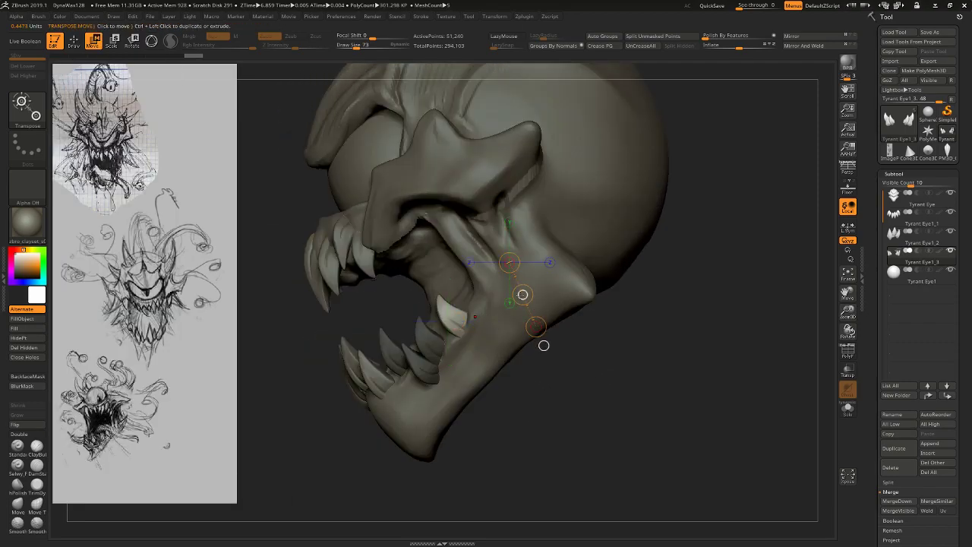
{"action": "left_click_drag", "start_coordinate": [522, 294], "coordinate": [514, 301]}
{"action": "mouse_move", "coordinate": [495, 407]}
{"action": "left_mouse_down"}
{"action": "mouse_move", "coordinate": [556, 408]}
{"action": "mouse_move", "coordinate": [532, 406]}
{"action": "left_mouse_up"}
Duplicate the rearmost lower tooth pair once more toward the jaw hinge and quick-save the project.
{"action": "left_click", "coordinate": [434, 330]}
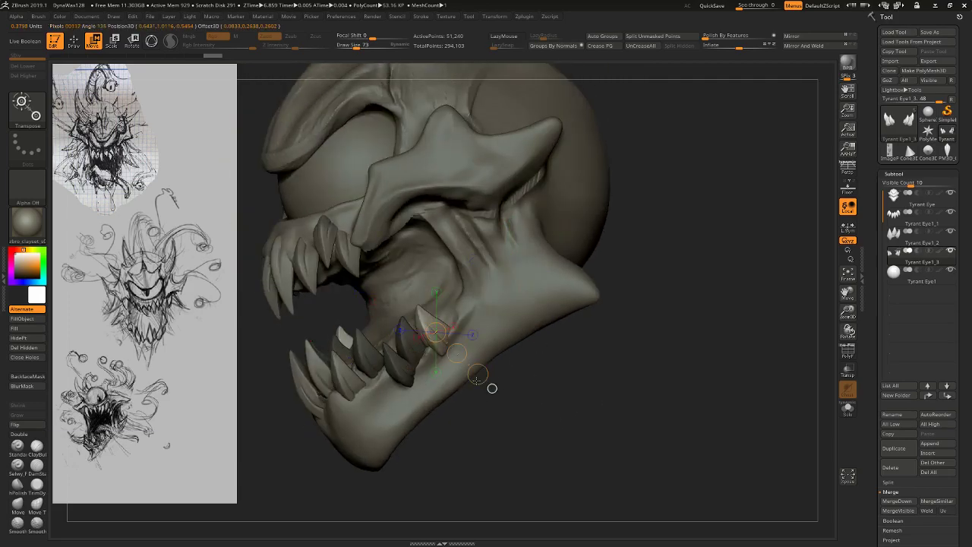
{"action": "right_click_drag", "start_coordinate": [464, 346], "coordinate": [451, 347]}
{"action": "left_click_drag", "start_coordinate": [461, 356], "coordinate": [490, 322], "text": "ctrl"}
{"action": "left_click_drag", "start_coordinate": [553, 376], "coordinate": [715, 352]}
{"action": "mouse_move", "coordinate": [715, 353]}
{"action": "left_mouse_down"}
{"action": "mouse_move", "coordinate": [692, 352]}
{"action": "mouse_move", "coordinate": [717, 355]}
{"action": "left_mouse_up"}
{"action": "left_click_drag", "start_coordinate": [717, 355], "coordinate": [690, 389], "text": "alt"}
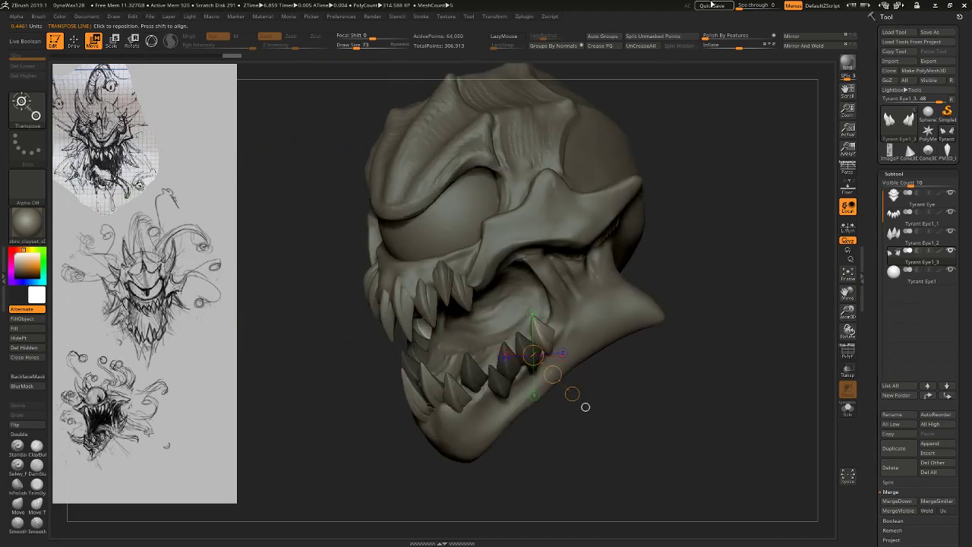
{"action": "left_click", "coordinate": [712, 4]}
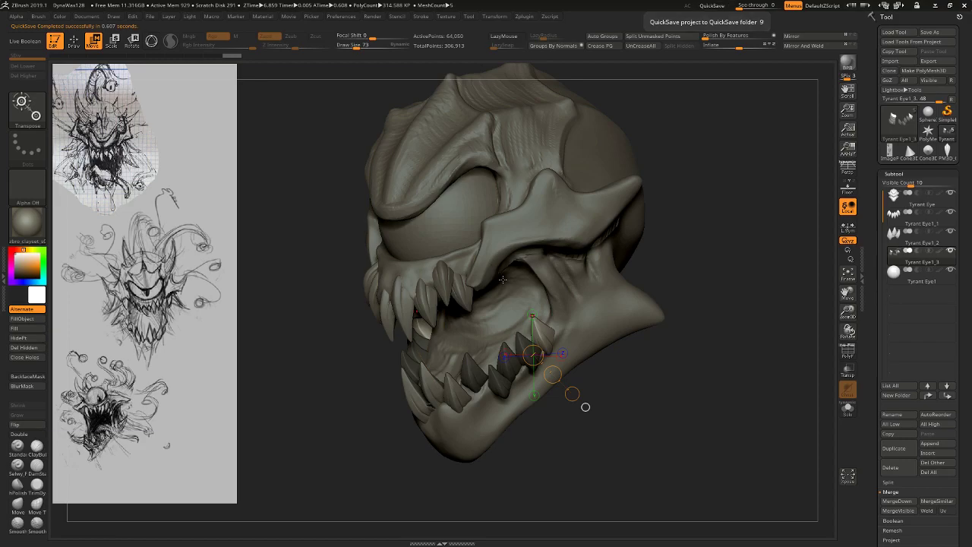
Select the head subtool and build up the flesh beneath the cheek spike with the ClayBuildup brush.
{"action": "left_click_drag", "start_coordinate": [765, 190], "coordinate": [753, 248]}
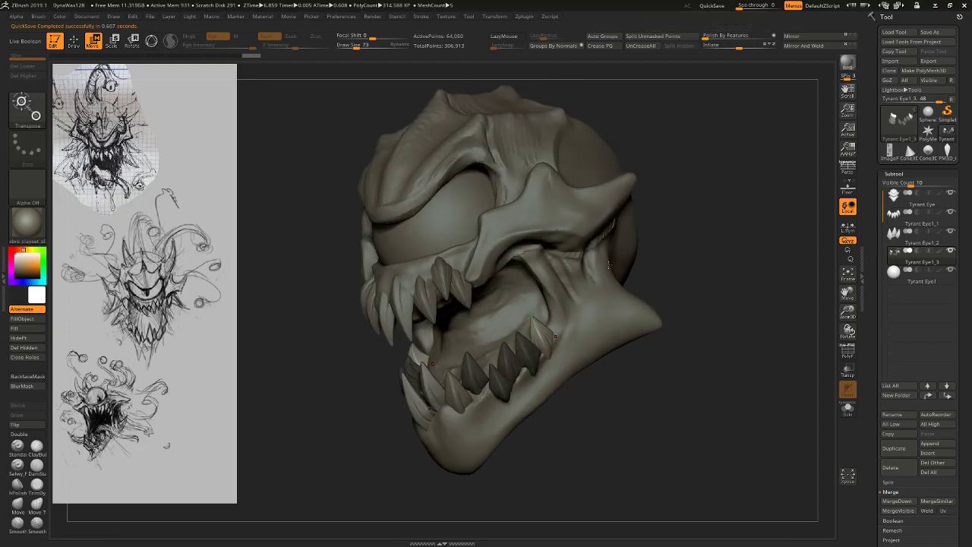
{"action": "left_click", "coordinate": [609, 265], "text": "alt"}
{"action": "mouse_move", "coordinate": [725, 277]}
{"action": "left_mouse_down"}
{"action": "mouse_move", "coordinate": [695, 279]}
{"action": "mouse_move", "coordinate": [710, 224]}
{"action": "left_mouse_up"}
{"action": "left_click", "coordinate": [37, 447]}
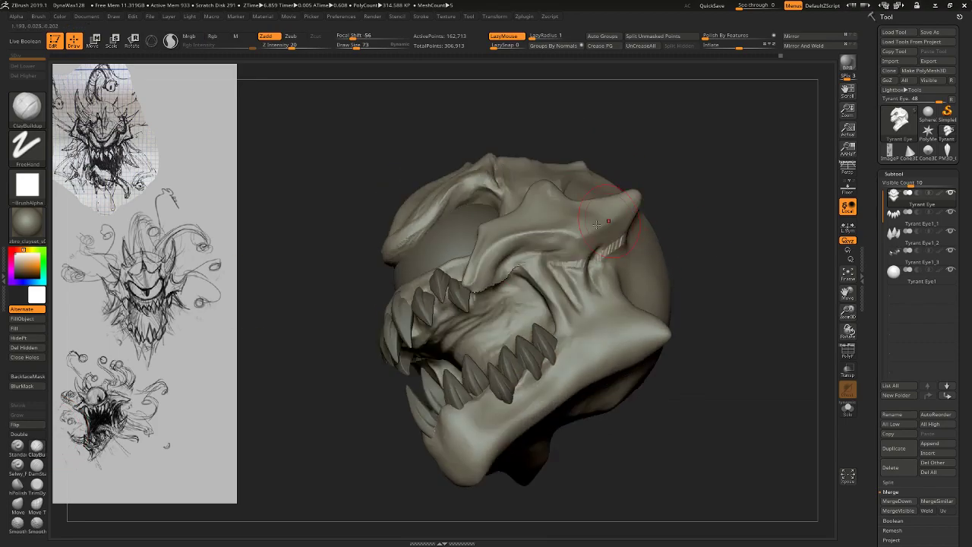
{"action": "key", "text": "shift"}
{"action": "right_click_drag", "start_coordinate": [603, 256], "coordinate": [584, 265]}
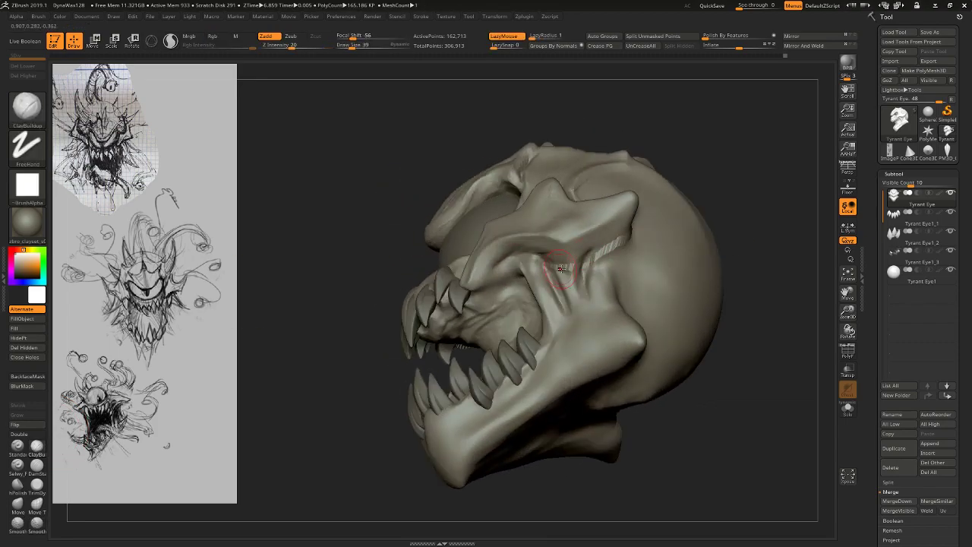
{"action": "left_click_drag", "start_coordinate": [733, 223], "coordinate": [802, 228]}
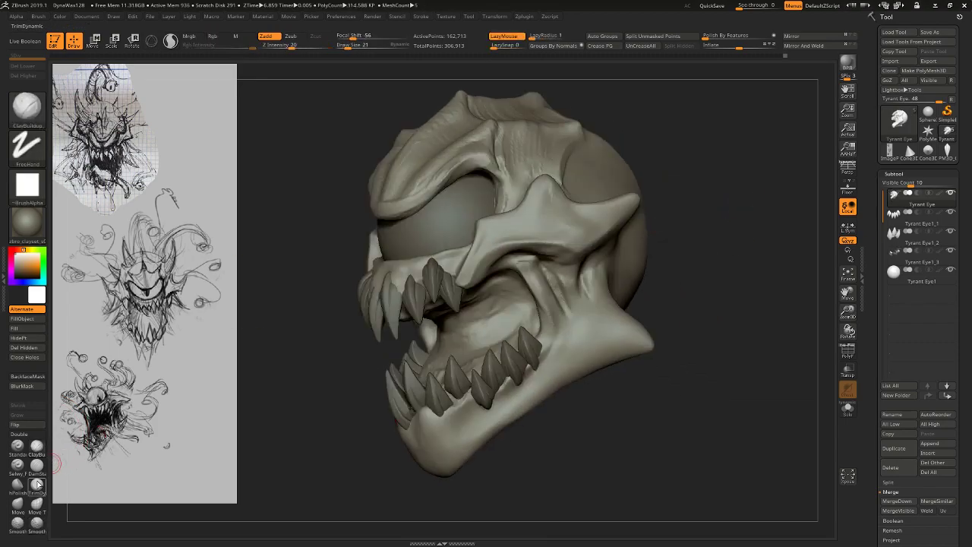
Carve creases between the muscle folds below the cheekbone and at the mouth corner with the DamStandard brush.
{"action": "left_click", "coordinate": [37, 465]}
{"action": "left_click_drag", "start_coordinate": [737, 187], "coordinate": [677, 194]}
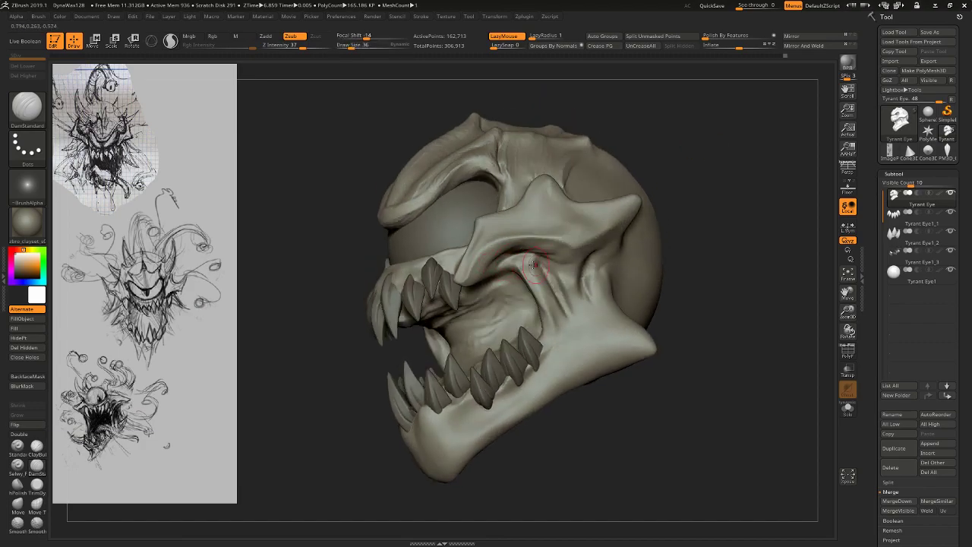
{"action": "left_click_drag", "start_coordinate": [733, 261], "coordinate": [702, 247]}
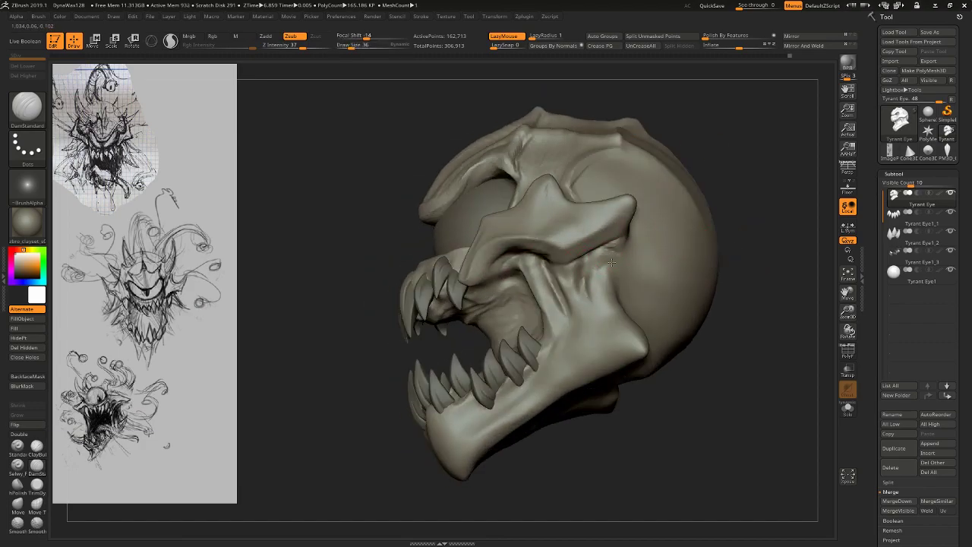
{"action": "left_click_drag", "start_coordinate": [769, 229], "coordinate": [610, 262]}
{"action": "left_click_drag", "start_coordinate": [478, 371], "coordinate": [586, 296]}
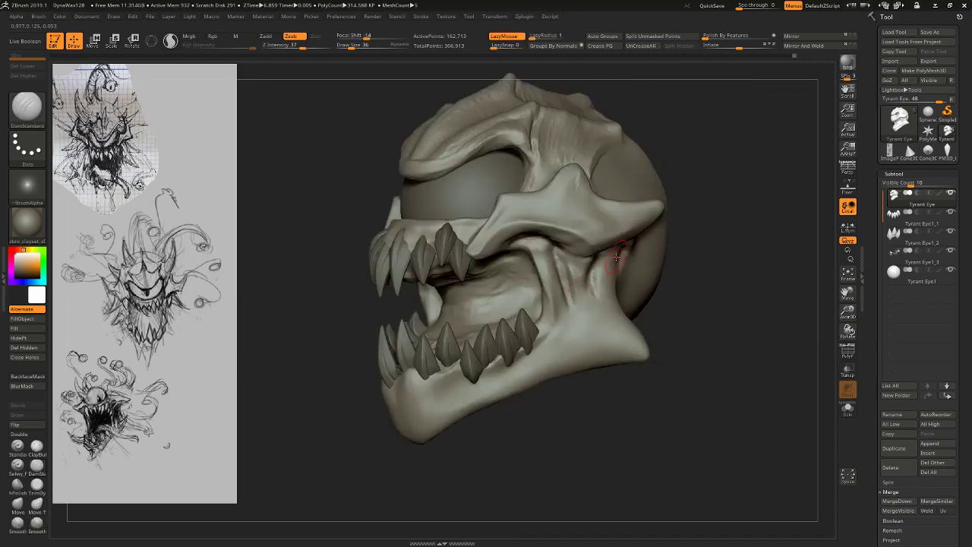
{"action": "mouse_move", "coordinate": [737, 273]}
{"action": "left_mouse_down"}
{"action": "mouse_move", "coordinate": [753, 250]}
{"action": "mouse_move", "coordinate": [730, 227]}
{"action": "left_mouse_up"}
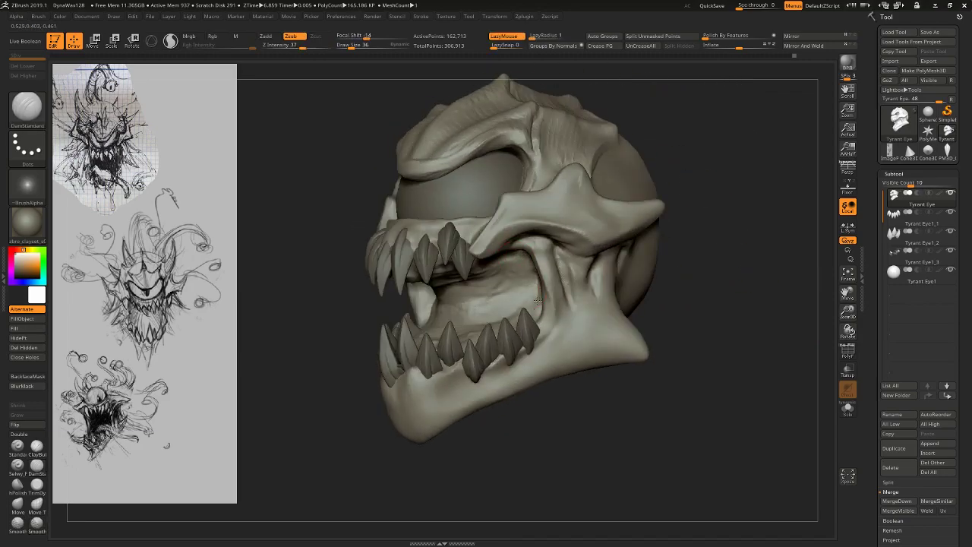
{"action": "left_click_drag", "start_coordinate": [538, 302], "coordinate": [537, 304]}
{"action": "mouse_move", "coordinate": [739, 271]}
{"action": "left_mouse_down", "text": "shift"}
{"action": "mouse_move", "coordinate": [767, 282]}
{"action": "mouse_move", "coordinate": [734, 235]}
{"action": "mouse_move", "coordinate": [733, 324]}
{"action": "left_mouse_up", "text": "shift"}
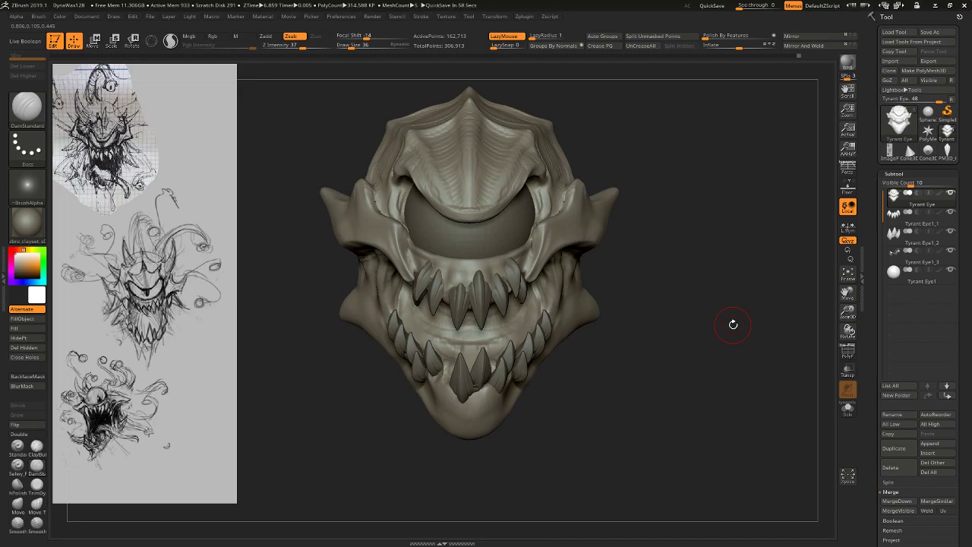
Merge the upper fangs subtool down with the two lower teeth subtools into a single teeth subtool.
{"action": "left_click_drag", "start_coordinate": [733, 324], "coordinate": [558, 343]}
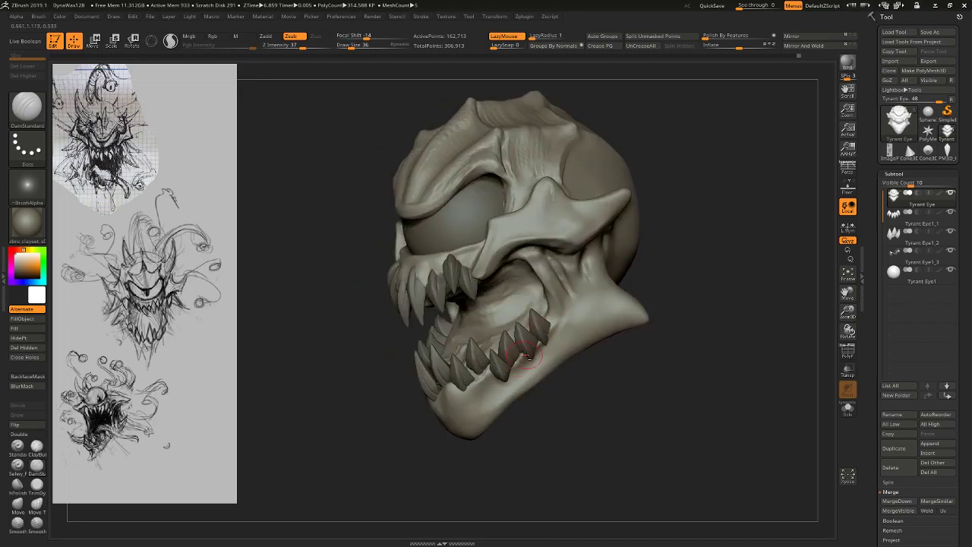
{"action": "left_click", "coordinate": [535, 351], "text": "alt"}
{"action": "left_click_drag", "start_coordinate": [600, 384], "coordinate": [631, 408]}
{"action": "mouse_move", "coordinate": [672, 418]}
{"action": "left_mouse_down"}
{"action": "mouse_move", "coordinate": [699, 405]}
{"action": "mouse_move", "coordinate": [681, 354]}
{"action": "mouse_move", "coordinate": [685, 408]}
{"action": "mouse_move", "coordinate": [679, 315]}
{"action": "left_mouse_up"}
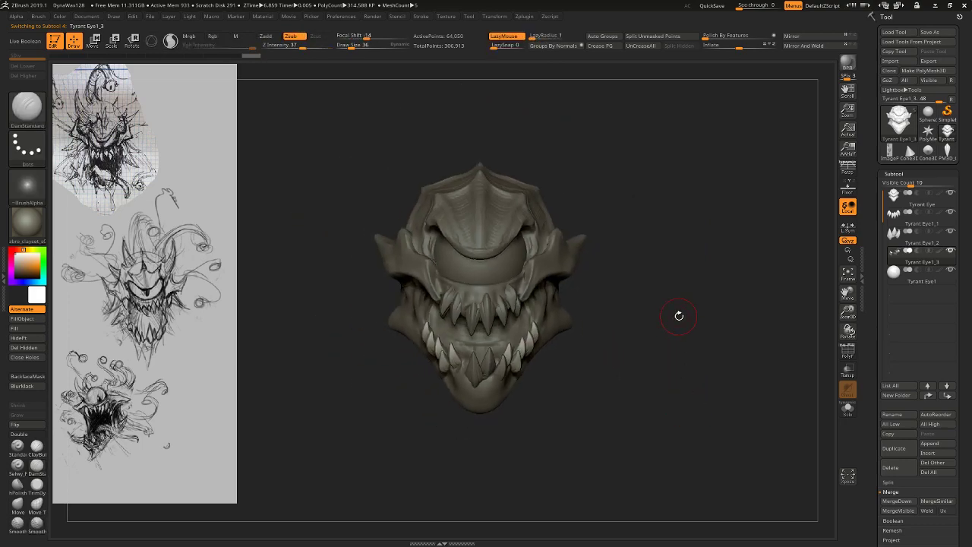
{"action": "key", "text": "alt+Up"}
{"action": "key", "text": "alt+Up"}
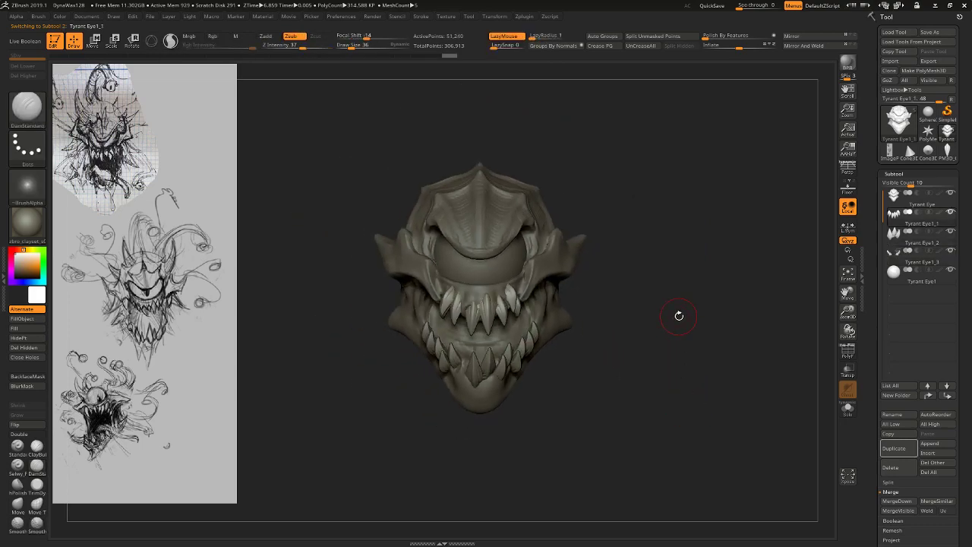
{"action": "left_click", "coordinate": [908, 502]}
{"action": "key", "text": "Return"}
{"action": "left_click", "coordinate": [907, 502]}
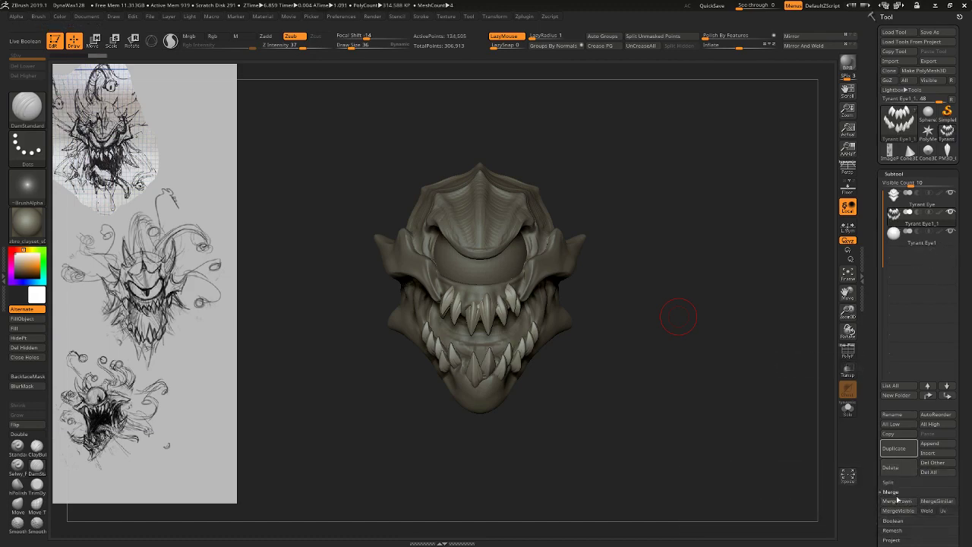
Select the eyeball subtool, check its mesh with the wireframe display and subdivide it once.
{"action": "left_click", "coordinate": [482, 268], "text": "alt"}
{"action": "left_click_drag", "start_coordinate": [646, 304], "coordinate": [699, 365], "text": "alt"}
{"action": "left_click_drag", "start_coordinate": [778, 339], "coordinate": [669, 338]}
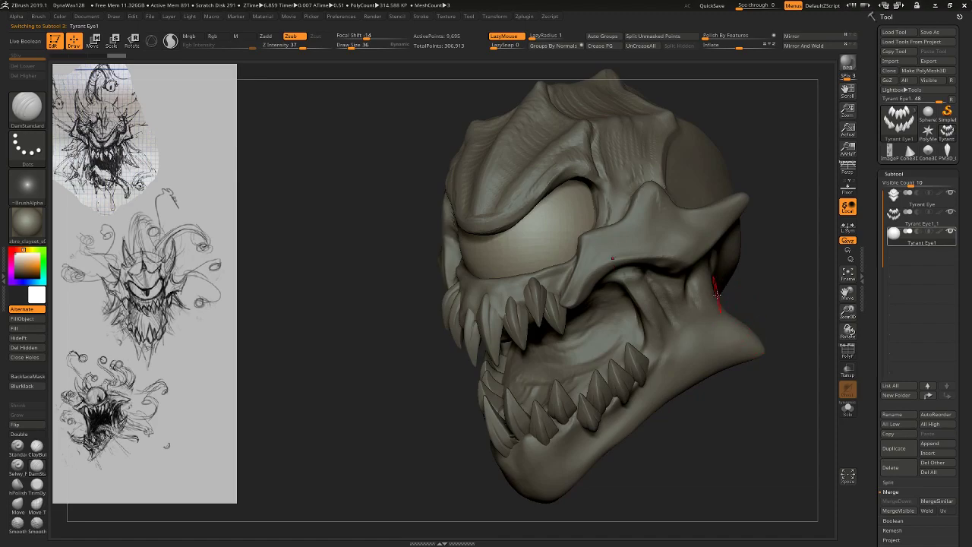
{"action": "mouse_move", "coordinate": [411, 275]}
{"action": "left_mouse_down"}
{"action": "mouse_move", "coordinate": [608, 304]}
{"action": "mouse_move", "coordinate": [828, 357]}
{"action": "mouse_move", "coordinate": [768, 392]}
{"action": "mouse_move", "coordinate": [438, 253]}
{"action": "left_mouse_up"}
{"action": "left_click", "coordinate": [847, 354]}
{"action": "left_click_drag", "start_coordinate": [784, 375], "coordinate": [798, 384]}
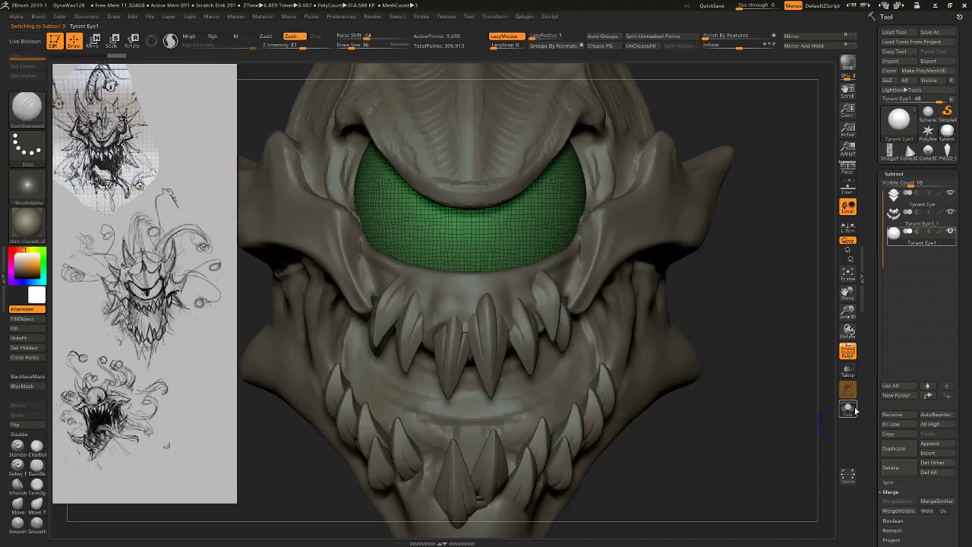
{"action": "key", "text": "ctrl+d"}
{"action": "left_click_drag", "start_coordinate": [774, 348], "coordinate": [786, 411], "text": "alt"}
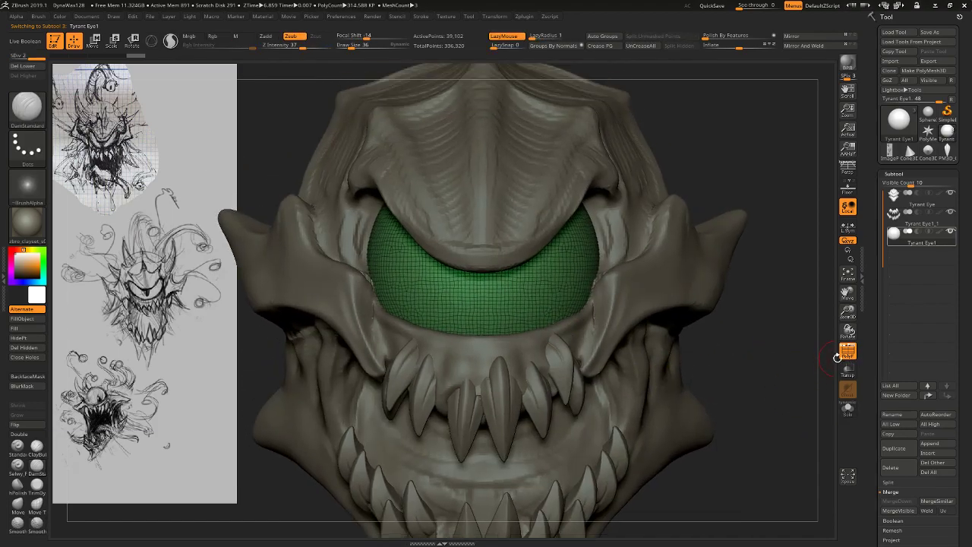
{"action": "left_click", "coordinate": [846, 354]}
Choose the MaskPen brush and mask a V-shaped pupil outline on the eyeball beneath the brow.
{"action": "left_click", "coordinate": [31, 112]}
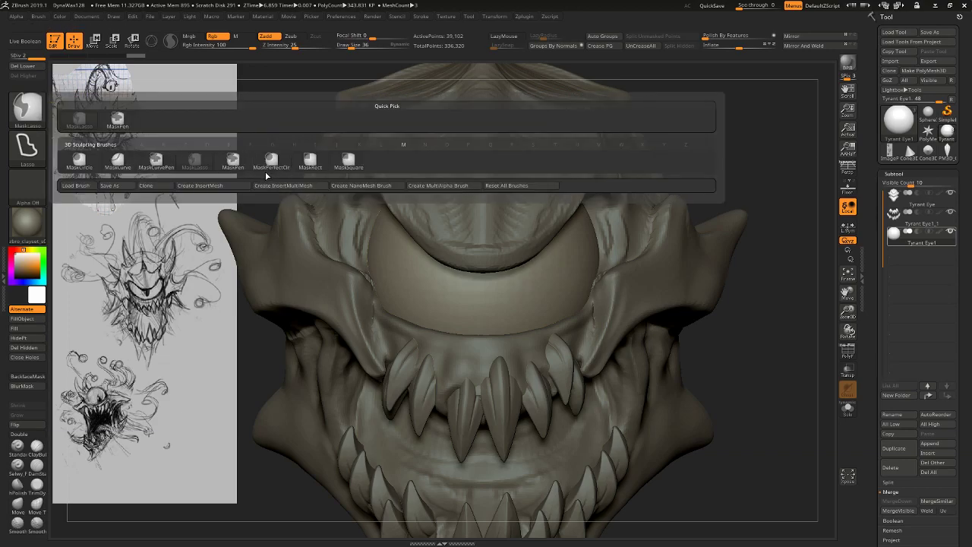
{"action": "left_click", "coordinate": [240, 161]}
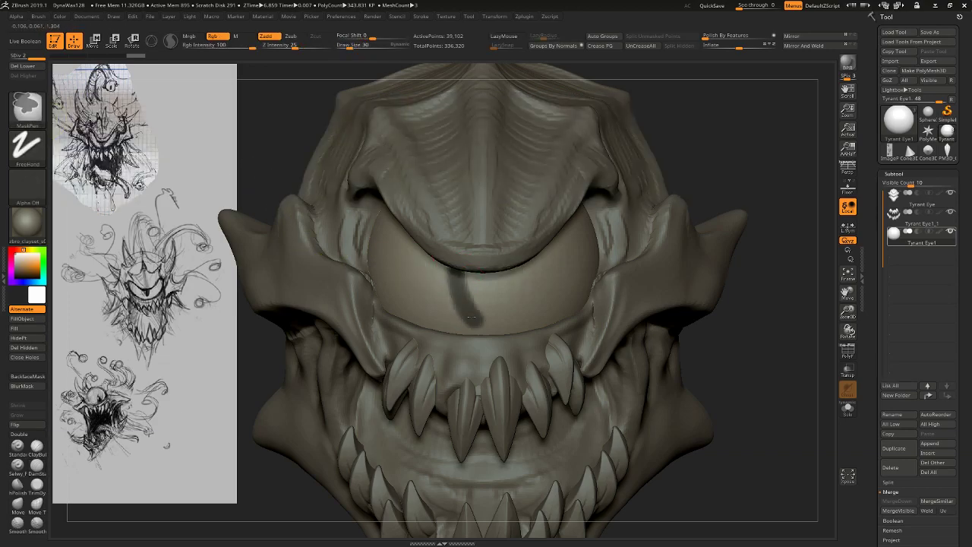
{"action": "key", "text": "ctrl+z"}
{"action": "left_click_drag", "start_coordinate": [463, 285], "coordinate": [460, 285]}
{"action": "left_click_drag", "start_coordinate": [457, 271], "coordinate": [469, 316], "text": "ctrl"}
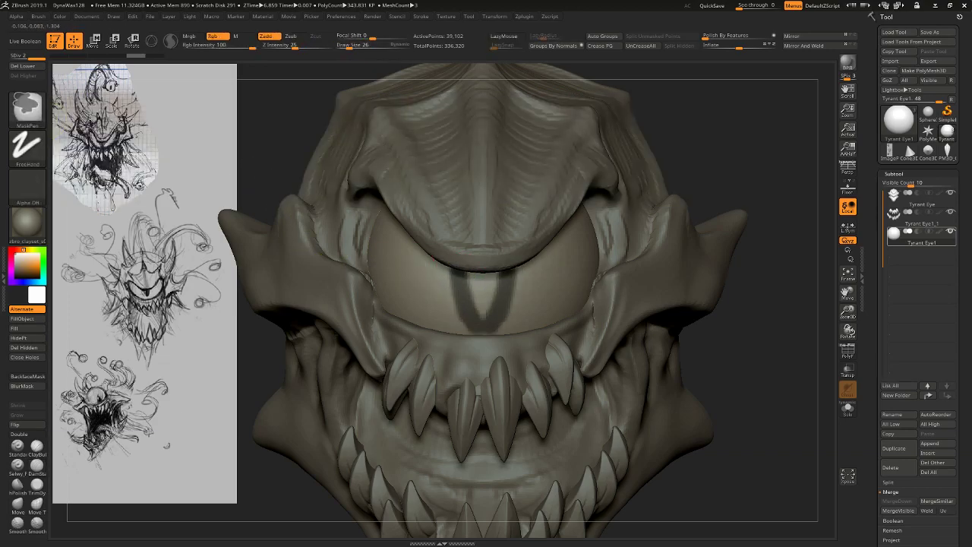
Undo the latest pupil mask strokes and repaint the pupil as a pointed wedge with a draw size of 19.
{"action": "left_click_drag", "start_coordinate": [766, 395], "coordinate": [730, 251], "text": "alt"}
{"action": "left_click_drag", "start_coordinate": [683, 246], "coordinate": [718, 364]}
{"action": "key", "text": "ctrl+z"}
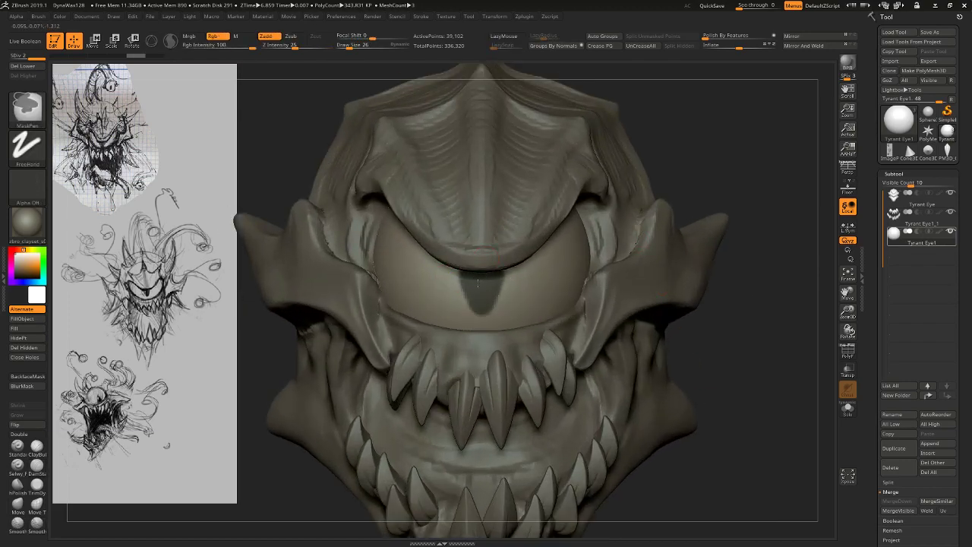
{"action": "key", "text": "ctrl+z"}
{"action": "key", "text": "s"}
{"action": "left_click_drag", "start_coordinate": [465, 286], "coordinate": [462, 286]}
{"action": "left_click_drag", "start_coordinate": [477, 309], "coordinate": [459, 270], "text": "ctrl"}
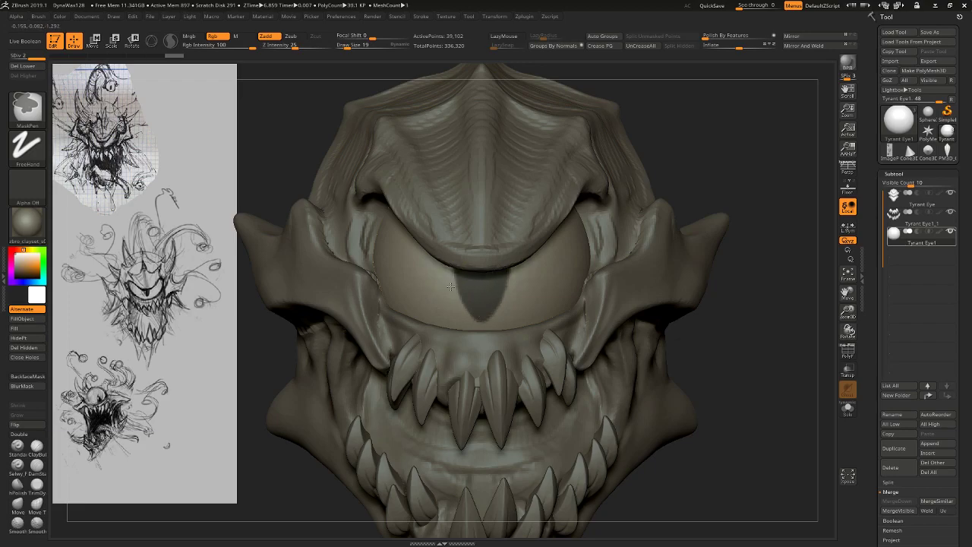
{"action": "left_click_drag", "start_coordinate": [779, 384], "coordinate": [695, 228], "text": "alt"}
{"action": "mouse_move", "coordinate": [695, 228]}
{"action": "left_mouse_down"}
{"action": "mouse_move", "coordinate": [723, 230]}
{"action": "mouse_move", "coordinate": [717, 306]}
{"action": "mouse_move", "coordinate": [677, 310]}
{"action": "mouse_move", "coordinate": [727, 299]}
{"action": "mouse_move", "coordinate": [749, 373]}
{"action": "mouse_move", "coordinate": [759, 342]}
{"action": "mouse_move", "coordinate": [721, 281]}
{"action": "mouse_move", "coordinate": [749, 364]}
{"action": "mouse_move", "coordinate": [740, 362]}
{"action": "left_mouse_up"}
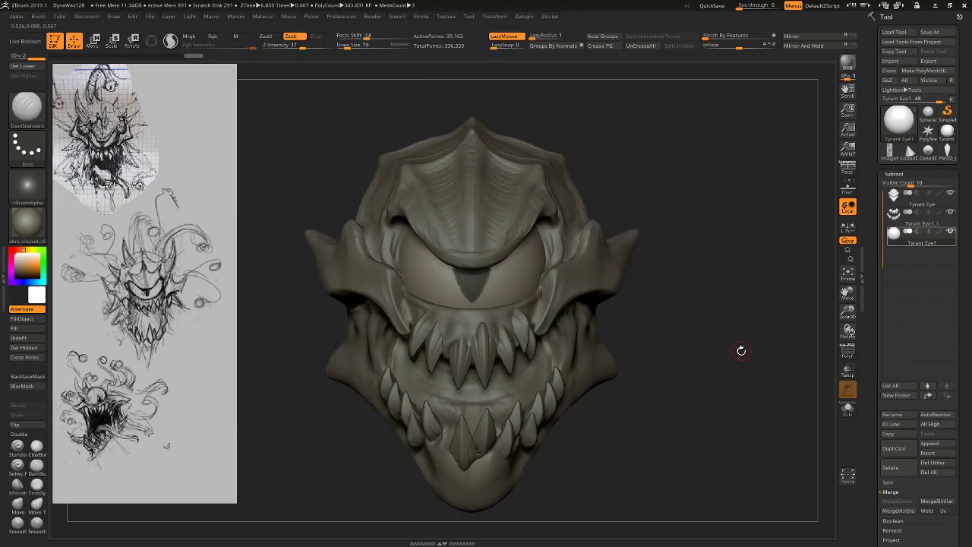
Isolate the eyeball and extend the mask upward into a complete vertical slit pupil.
{"action": "left_click", "coordinate": [848, 409]}
{"action": "left_click_drag", "start_coordinate": [778, 400], "coordinate": [728, 385]}
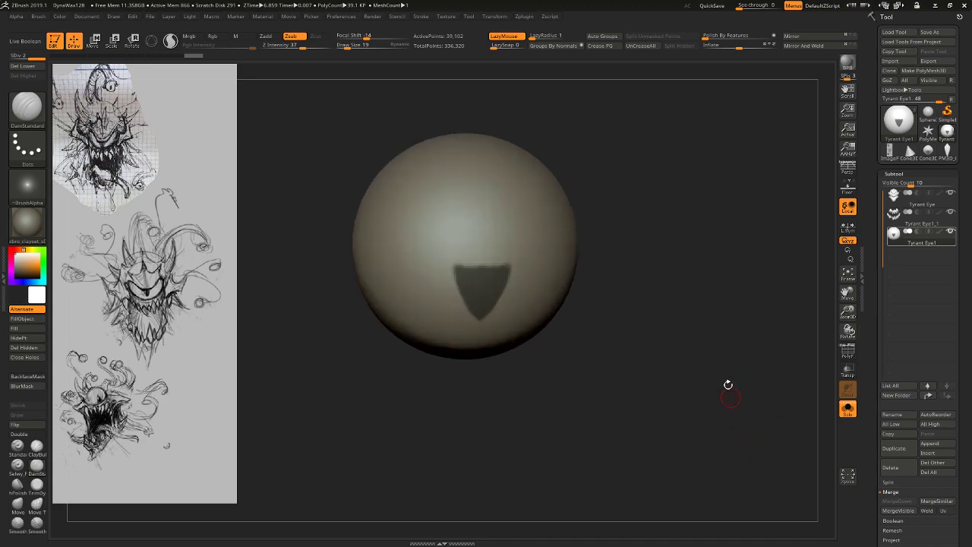
{"action": "left_click_drag", "start_coordinate": [460, 260], "coordinate": [461, 261], "text": "ctrl"}
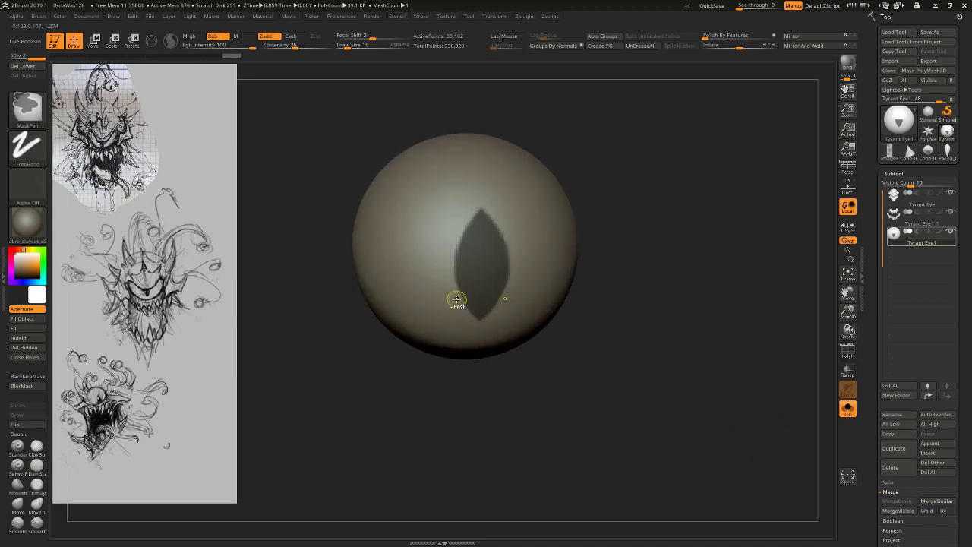
{"action": "mouse_move", "coordinate": [624, 174]}
{"action": "left_mouse_down"}
{"action": "mouse_move", "coordinate": [591, 119]}
{"action": "mouse_move", "coordinate": [603, 134]}
{"action": "mouse_move", "coordinate": [591, 142]}
{"action": "left_mouse_up"}
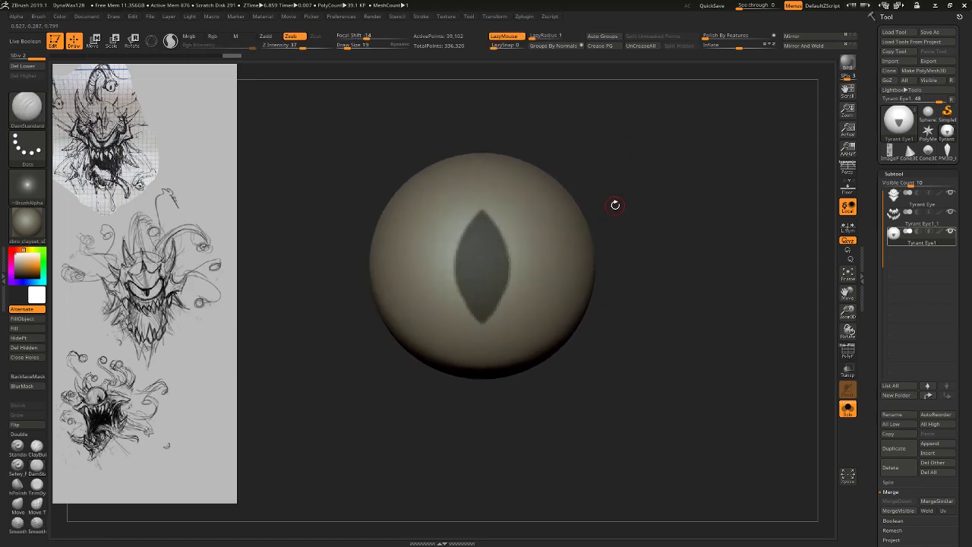
{"action": "left_click_drag", "start_coordinate": [599, 180], "coordinate": [626, 177]}
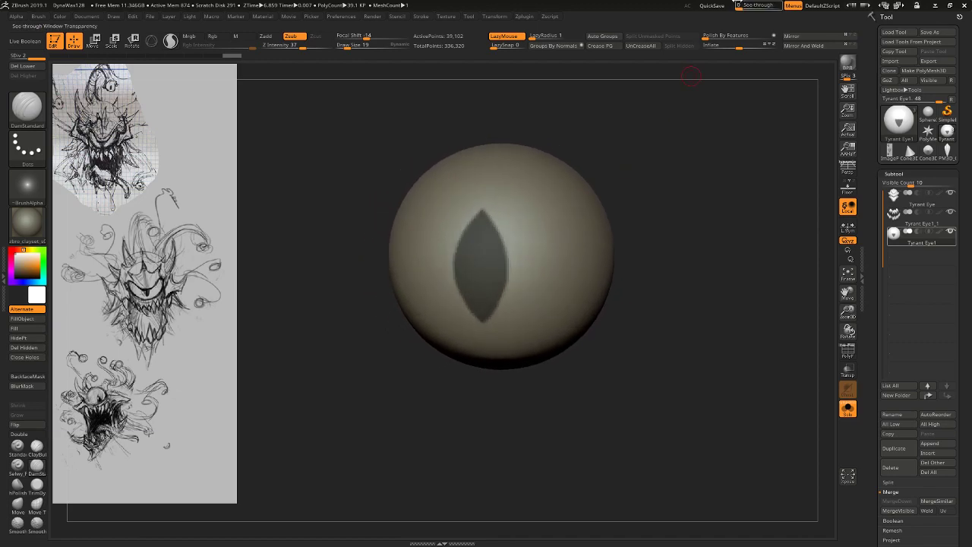
Load the SweepProfile3D primitive as the active tool in place of the eyeball.
{"action": "left_click", "coordinate": [904, 124]}
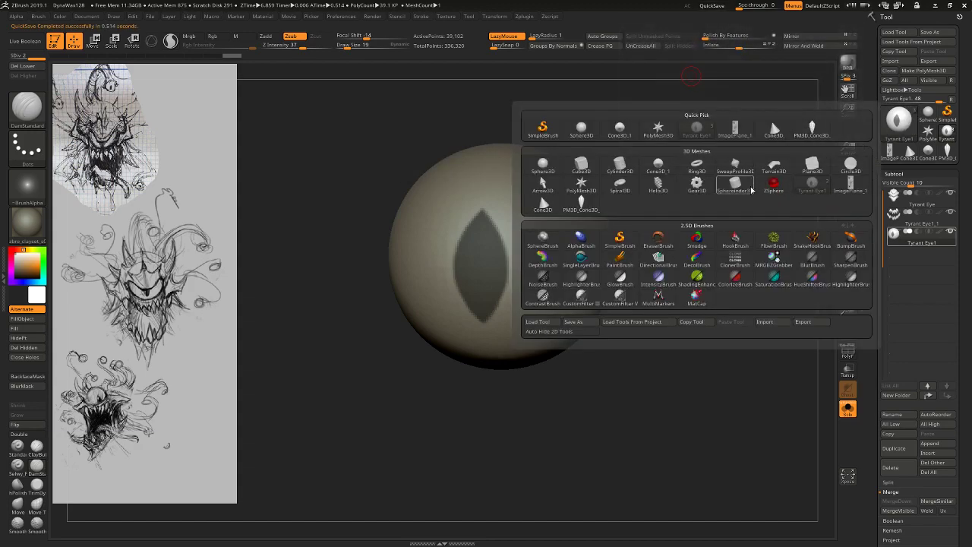
{"action": "left_click", "coordinate": [747, 171]}
{"action": "left_click_drag", "start_coordinate": [747, 174], "coordinate": [771, 204]}
{"action": "left_click", "coordinate": [900, 123]}
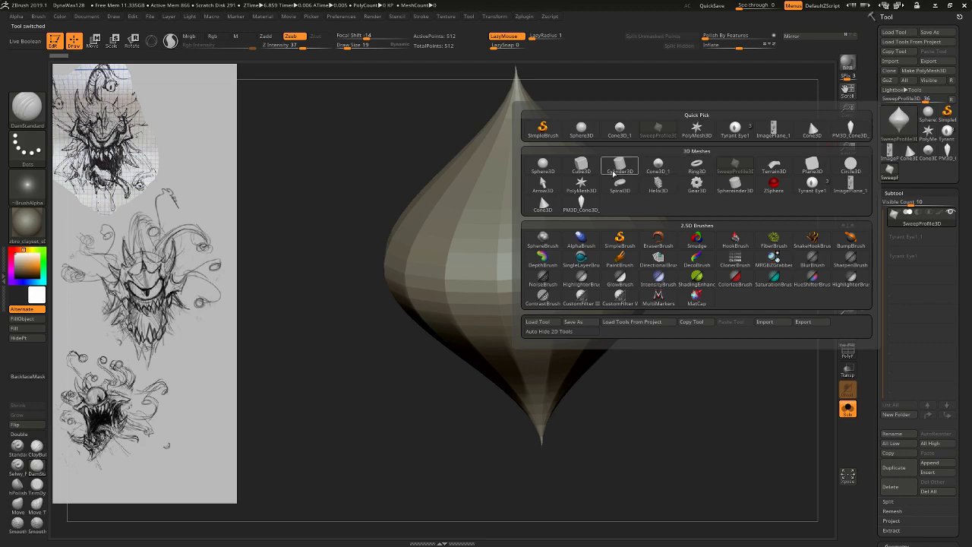
{"action": "mouse_move", "coordinate": [614, 174]}
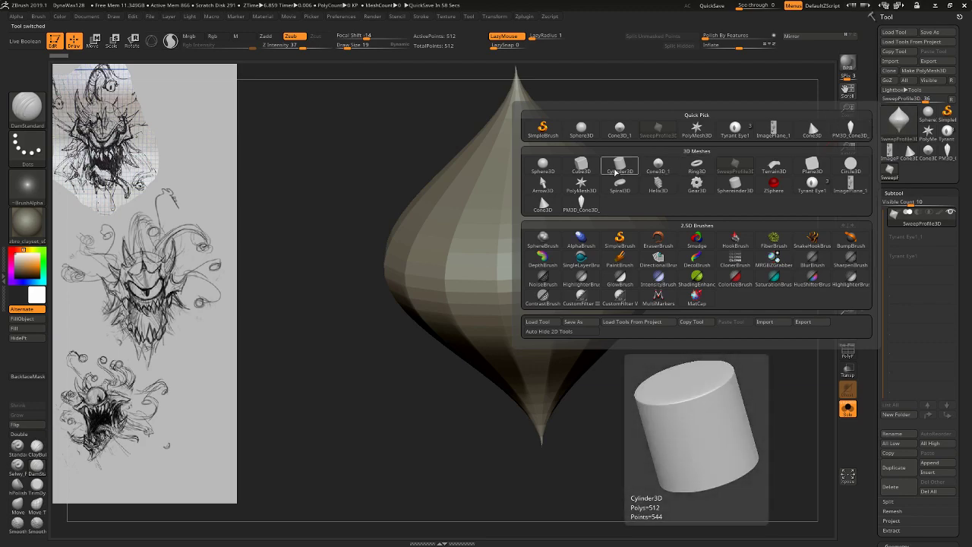
{"action": "left_click", "coordinate": [616, 172]}
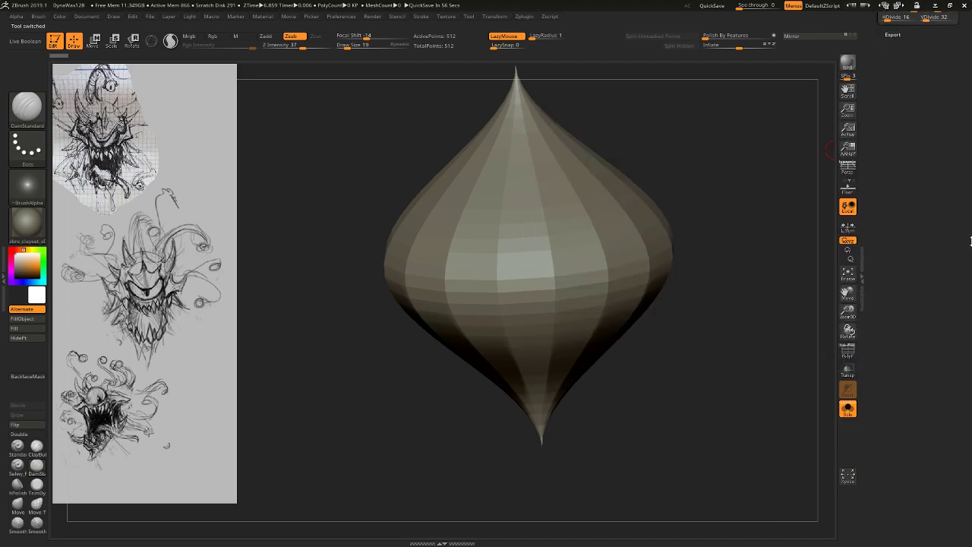
Slim the SweepProfile3D primitive's profile in its initialize settings and set its horizontal divisions to 4.
{"action": "left_click_drag", "start_coordinate": [969, 188], "coordinate": [920, 255]}
{"action": "left_click", "coordinate": [925, 236]}
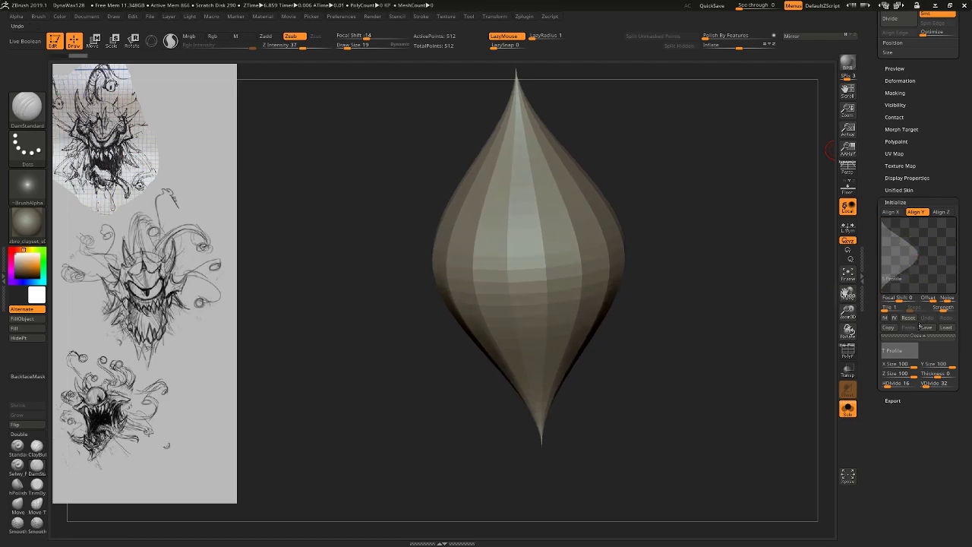
{"action": "left_click_drag", "start_coordinate": [888, 384], "coordinate": [882, 384]}
{"action": "left_click_drag", "start_coordinate": [596, 243], "coordinate": [608, 321]}
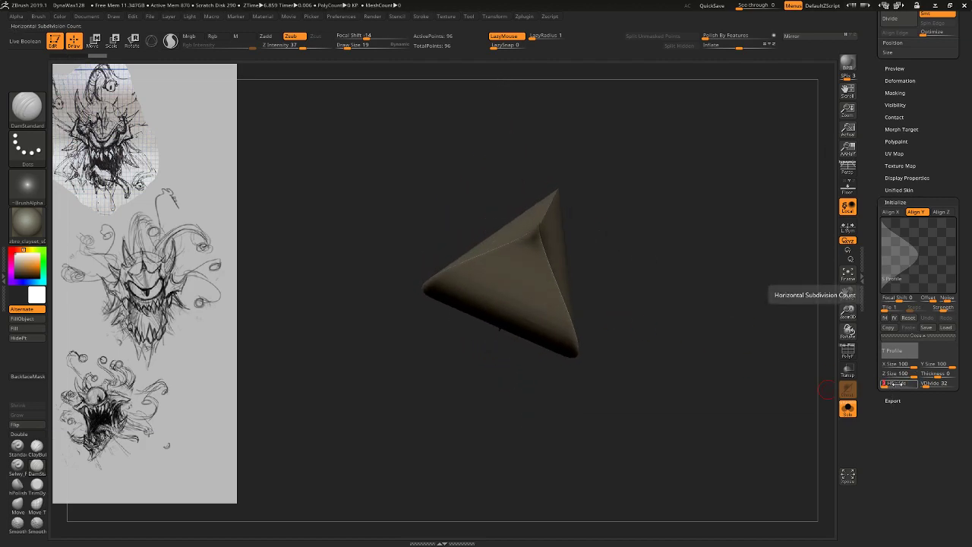
{"action": "type", "text": "4"}
{"action": "key", "text": "Return"}
{"action": "mouse_move", "coordinate": [822, 408]}
{"action": "left_mouse_down"}
{"action": "mouse_move", "coordinate": [824, 307]}
{"action": "mouse_move", "coordinate": [788, 375]}
{"action": "mouse_move", "coordinate": [775, 326]}
{"action": "mouse_move", "coordinate": [749, 332]}
{"action": "mouse_move", "coordinate": [741, 359]}
{"action": "mouse_move", "coordinate": [706, 348]}
{"action": "left_mouse_up"}
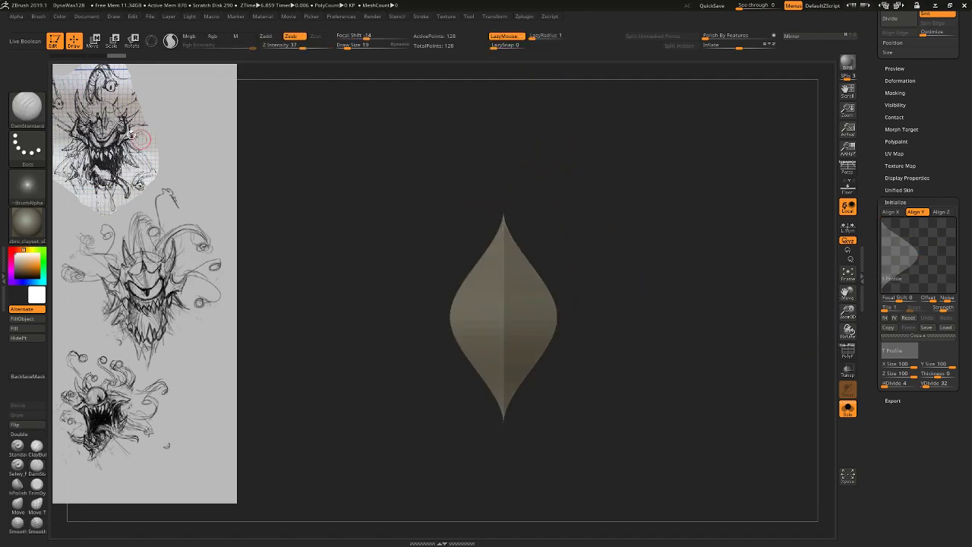
Create a new InsertMesh brush from the four-sided spindle shape.
{"action": "left_click", "coordinate": [35, 106]}
{"action": "left_click", "coordinate": [466, 320]}
{"action": "mouse_move", "coordinate": [684, 342]}
{"action": "left_mouse_down"}
{"action": "mouse_move", "coordinate": [664, 360]}
{"action": "mouse_move", "coordinate": [637, 430]}
{"action": "mouse_move", "coordinate": [624, 350]}
{"action": "mouse_move", "coordinate": [694, 275]}
{"action": "mouse_move", "coordinate": [560, 278]}
{"action": "mouse_move", "coordinate": [676, 252]}
{"action": "mouse_move", "coordinate": [618, 310]}
{"action": "mouse_move", "coordinate": [629, 282]}
{"action": "left_mouse_up"}
{"action": "left_click", "coordinate": [29, 116]}
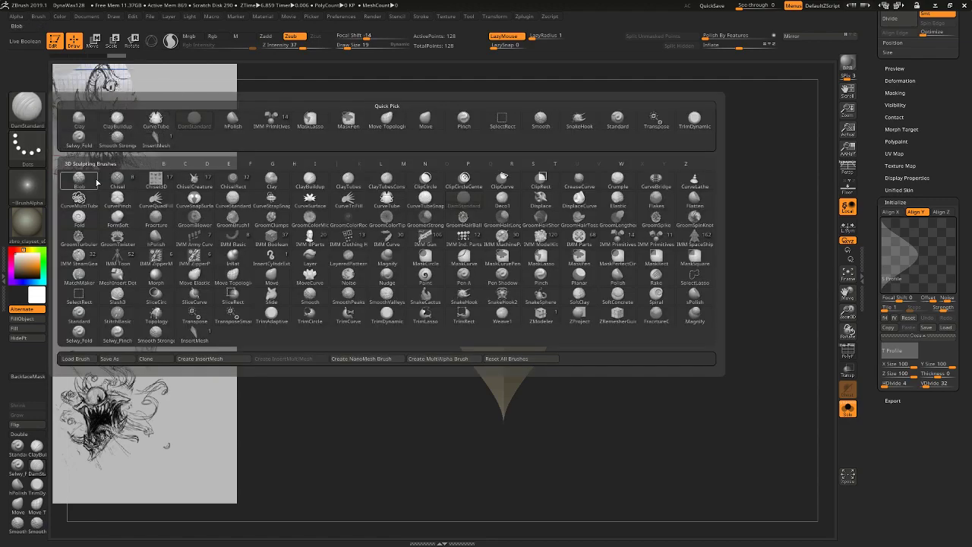
{"action": "left_click", "coordinate": [230, 360]}
{"action": "left_click", "coordinate": [446, 180]}
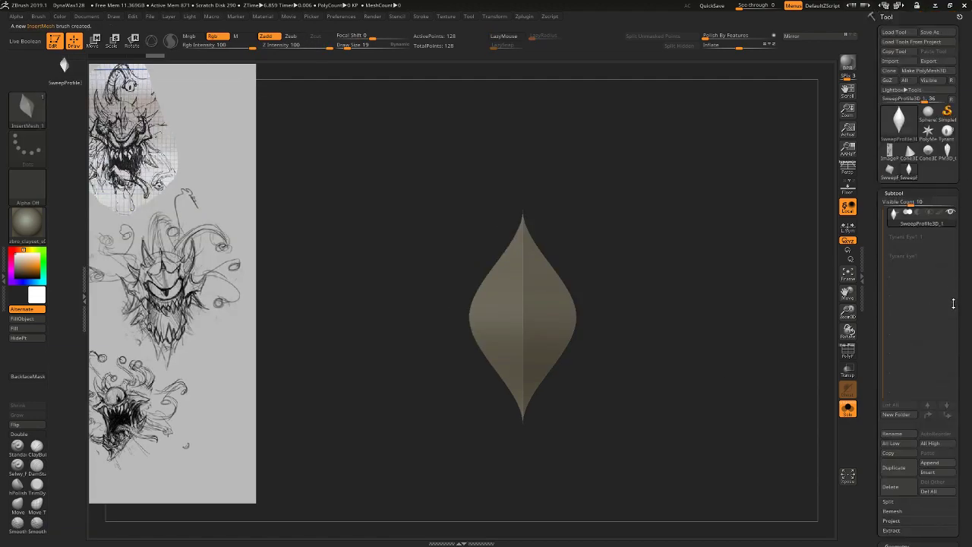
Return to the Tyrant Eye model, duplicate the eyeball subtool, name the copy "Eye backup" and hide it.
{"action": "left_click", "coordinate": [947, 132]}
{"action": "left_click_drag", "start_coordinate": [795, 308], "coordinate": [829, 305]}
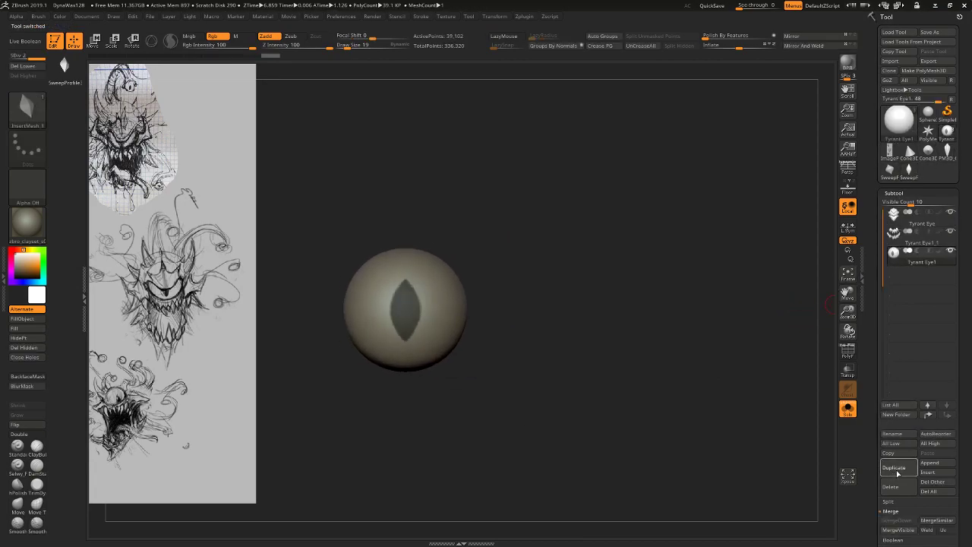
{"action": "left_click", "coordinate": [894, 468]}
{"action": "left_click", "coordinate": [895, 434]}
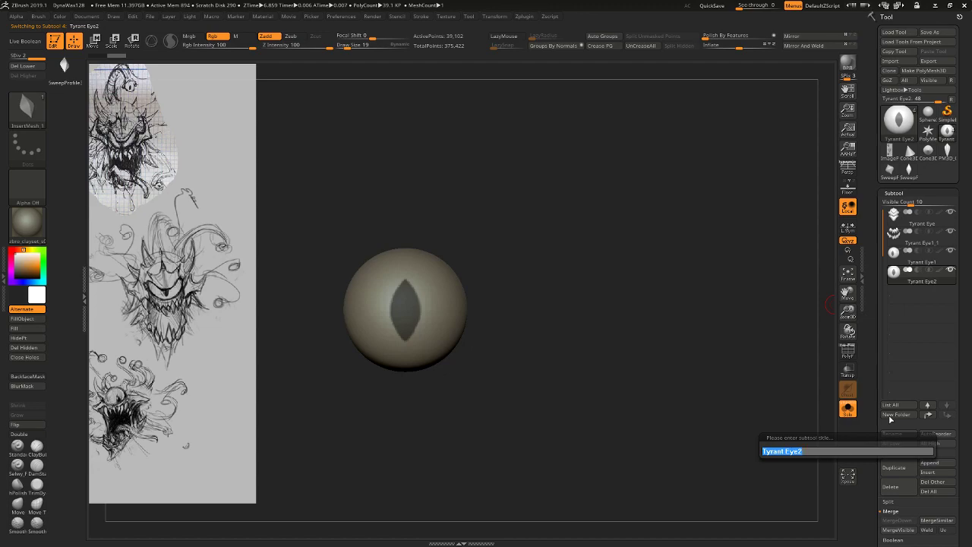
{"action": "key", "text": "shift"}
{"action": "type", "text": "Eey"}
{"action": "type", "text": " backup"}
{"action": "key", "text": "Return"}
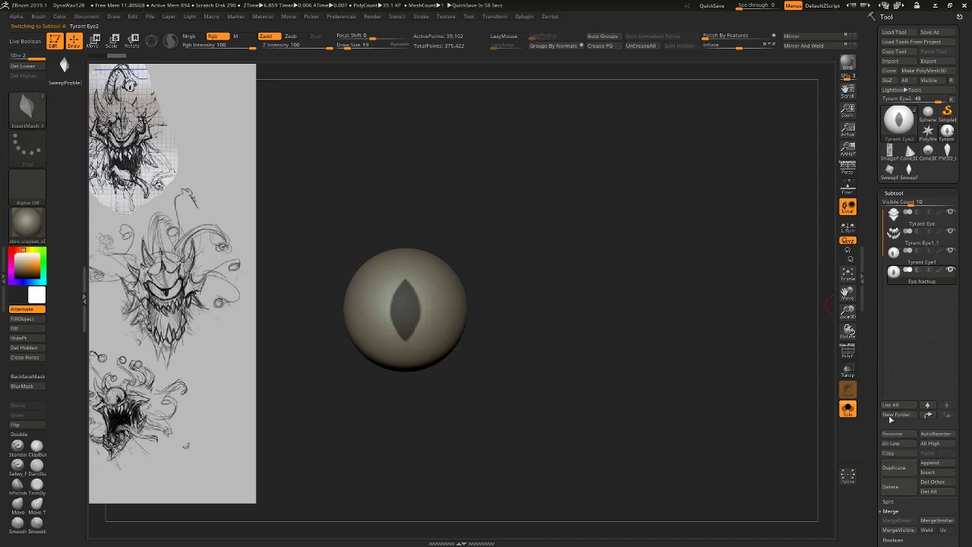
{"action": "left_click", "coordinate": [953, 269]}
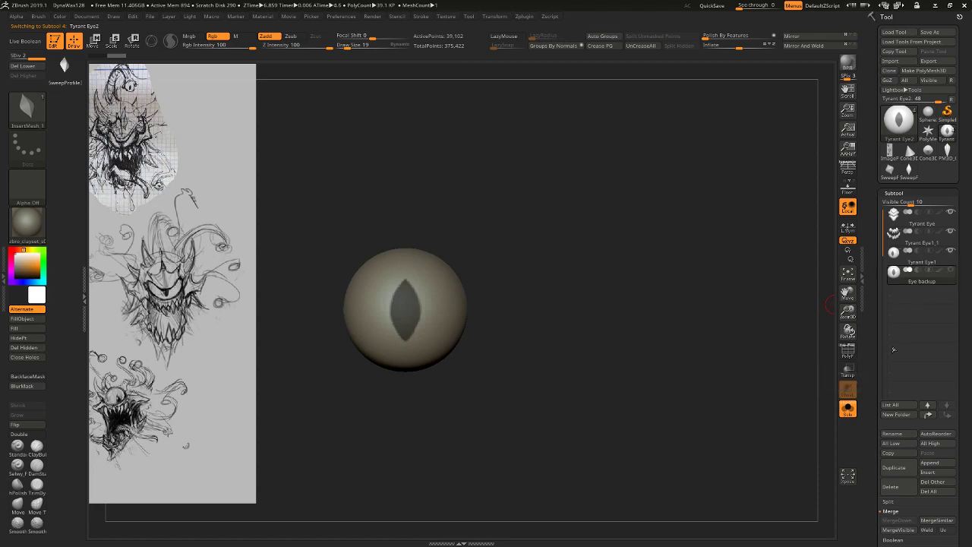
Delete the original eyeball's lower subdivision level and insert the spindle mesh upright over its masked slit pupil.
{"action": "left_click", "coordinate": [848, 410]}
{"action": "left_click", "coordinate": [848, 410]}
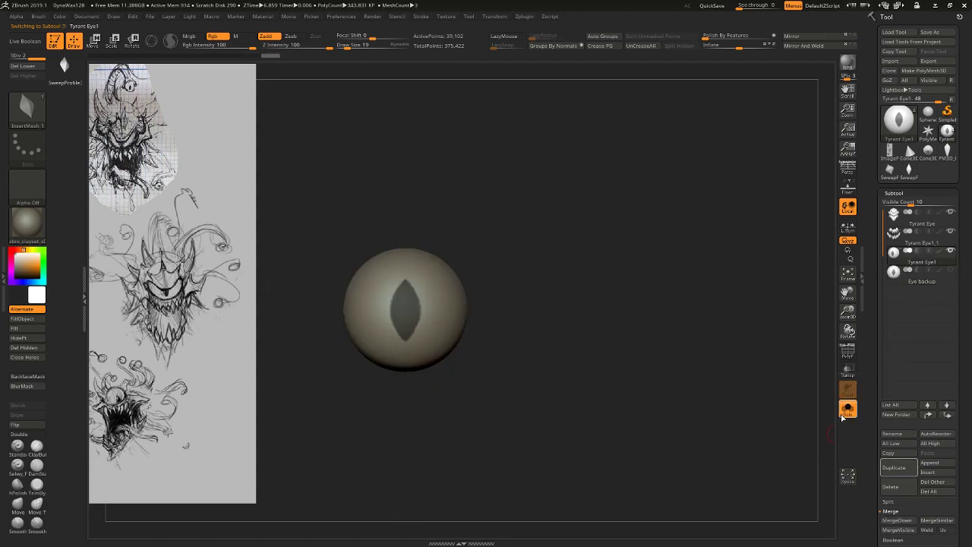
{"action": "left_click", "coordinate": [407, 310]}
{"action": "left_click", "coordinate": [28, 67]}
{"action": "left_click", "coordinate": [404, 310], "text": "ctrl+shift"}
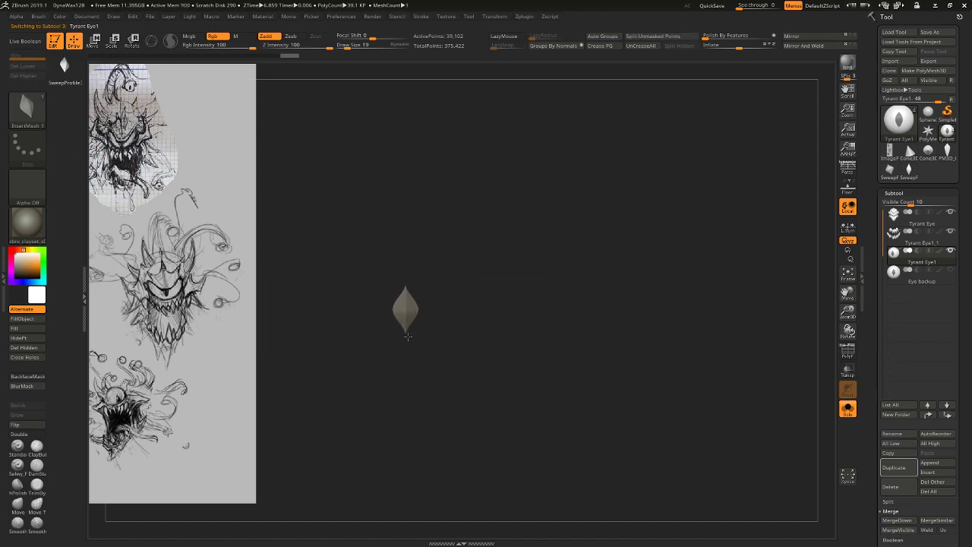
{"action": "left_click_drag", "start_coordinate": [411, 351], "coordinate": [413, 356]}
{"action": "mouse_move", "coordinate": [561, 263]}
{"action": "left_mouse_down"}
{"action": "mouse_move", "coordinate": [609, 267]}
{"action": "mouse_move", "coordinate": [562, 258]}
{"action": "left_mouse_up"}
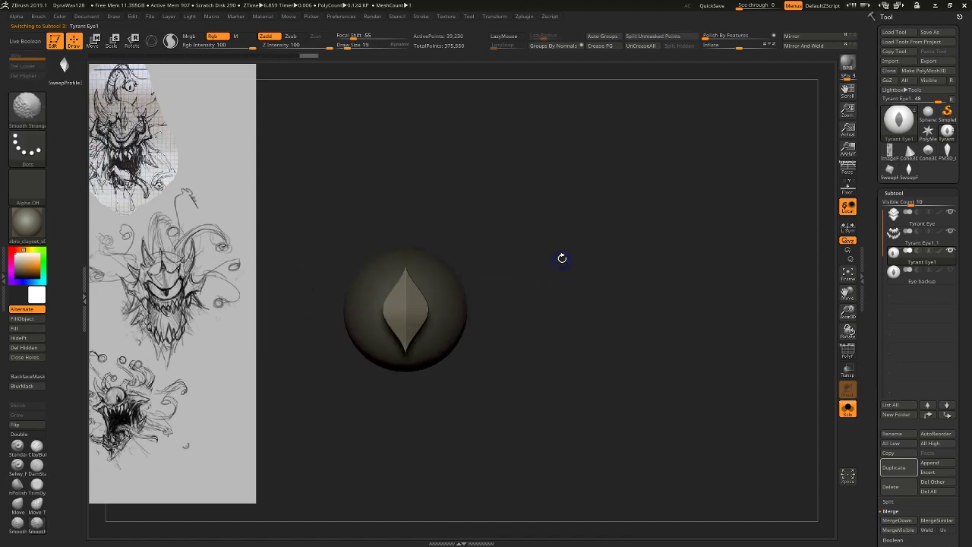
Move the inserted spindle back along the depth axis so it is partly embedded in the front of the eyeball.
{"action": "mouse_move", "coordinate": [741, 46]}
{"action": "left_mouse_down"}
{"action": "mouse_move", "coordinate": [759, 47]}
{"action": "mouse_move", "coordinate": [745, 48]}
{"action": "left_mouse_up"}
{"action": "mouse_move", "coordinate": [644, 200]}
{"action": "left_mouse_down"}
{"action": "mouse_move", "coordinate": [645, 216]}
{"action": "mouse_move", "coordinate": [625, 204]}
{"action": "mouse_move", "coordinate": [636, 178]}
{"action": "mouse_move", "coordinate": [633, 228]}
{"action": "left_mouse_up"}
{"action": "key", "text": "w"}
{"action": "left_click_drag", "start_coordinate": [367, 341], "coordinate": [502, 341], "text": "shift"}
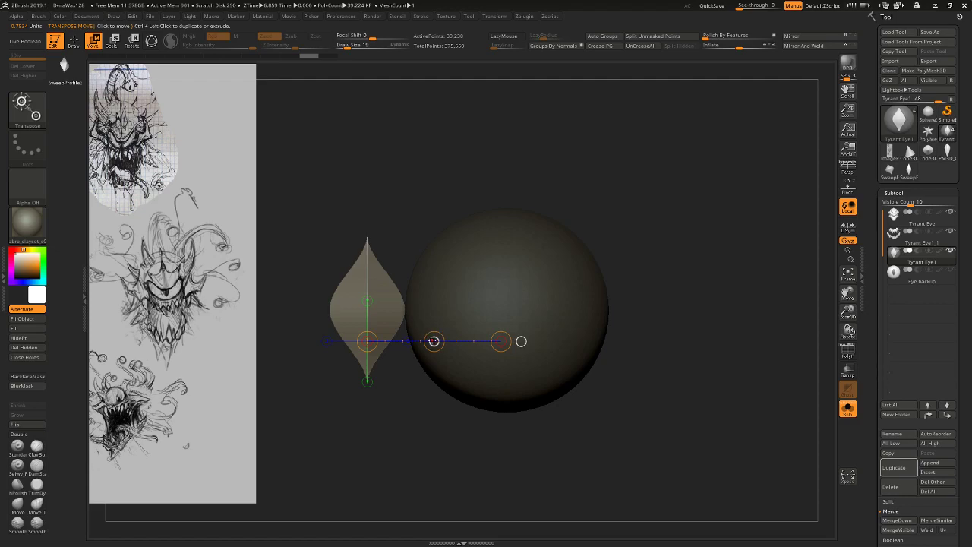
{"action": "left_click_drag", "start_coordinate": [434, 341], "coordinate": [481, 341]}
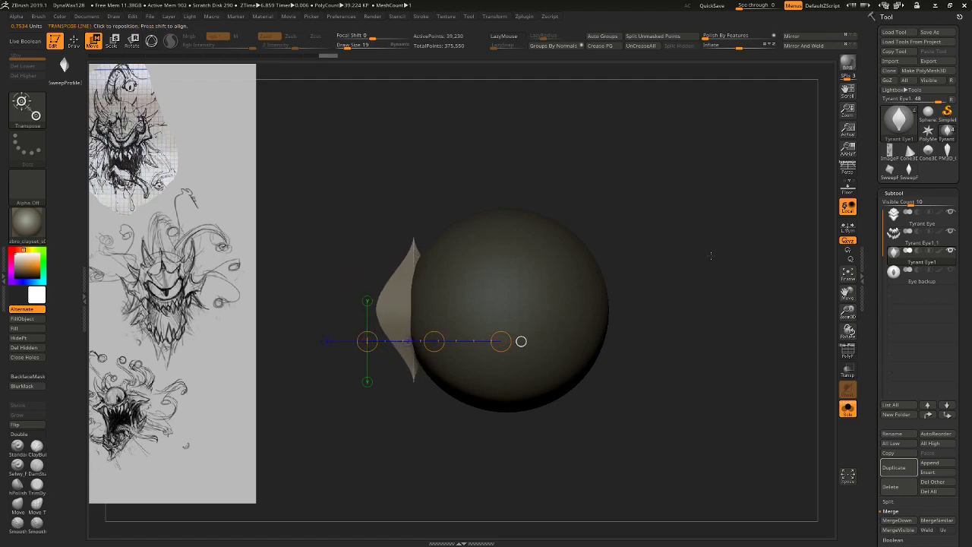
{"action": "left_click_drag", "start_coordinate": [715, 293], "coordinate": [691, 244], "text": "alt"}
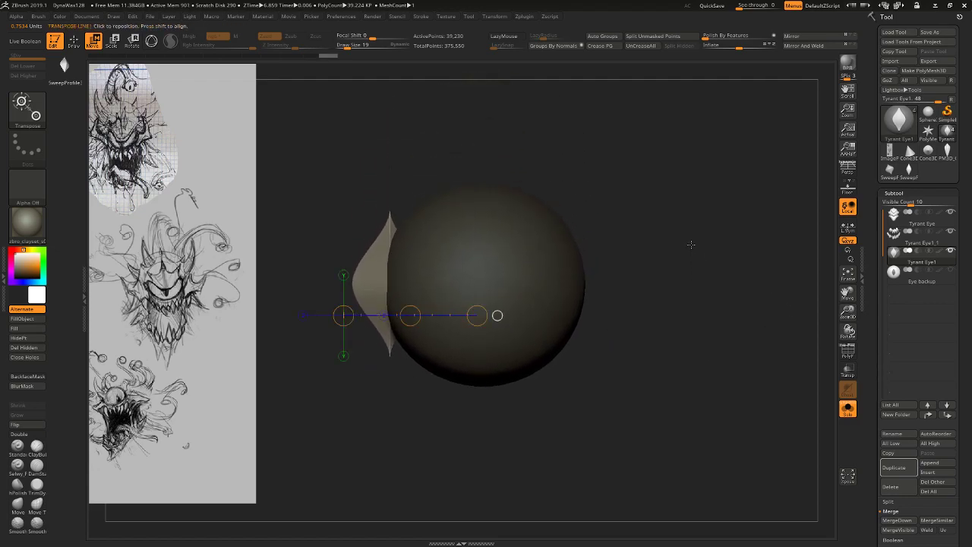
{"action": "left_click_drag", "start_coordinate": [410, 315], "coordinate": [402, 316]}
Check the spindle from the front and split it off the masked eyeball as its own subtool.
{"action": "left_click_drag", "start_coordinate": [342, 165], "coordinate": [469, 161]}
{"action": "left_click_drag", "start_coordinate": [469, 161], "coordinate": [636, 170], "text": "alt"}
{"action": "left_click_drag", "start_coordinate": [658, 213], "coordinate": [656, 212]}
{"action": "left_click_drag", "start_coordinate": [542, 278], "coordinate": [638, 278], "text": "shift"}
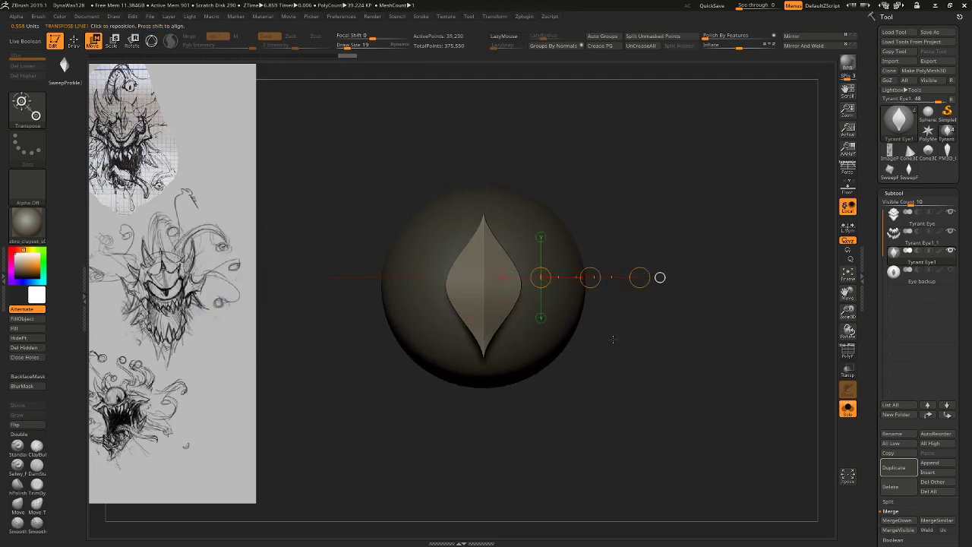
{"action": "left_click_drag", "start_coordinate": [612, 339], "coordinate": [628, 350]}
{"action": "left_click_drag", "start_coordinate": [498, 304], "coordinate": [418, 337]}
{"action": "left_click_drag", "start_coordinate": [498, 260], "coordinate": [521, 275]}
{"action": "left_click", "coordinate": [654, 37]}
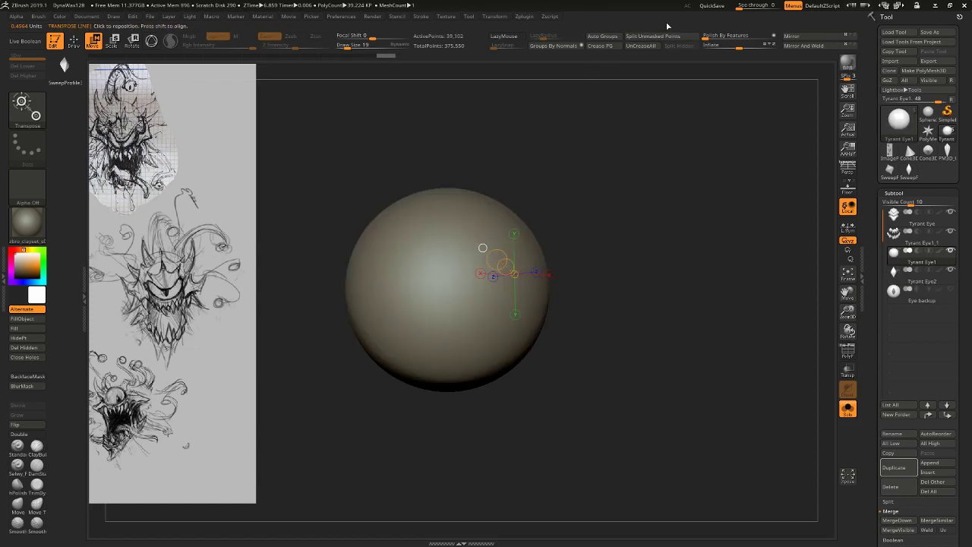
Make the spindle subtool subtractive and enable Live Boolean, showing only the eyeball and the spindle.
{"action": "left_click", "coordinate": [952, 237]}
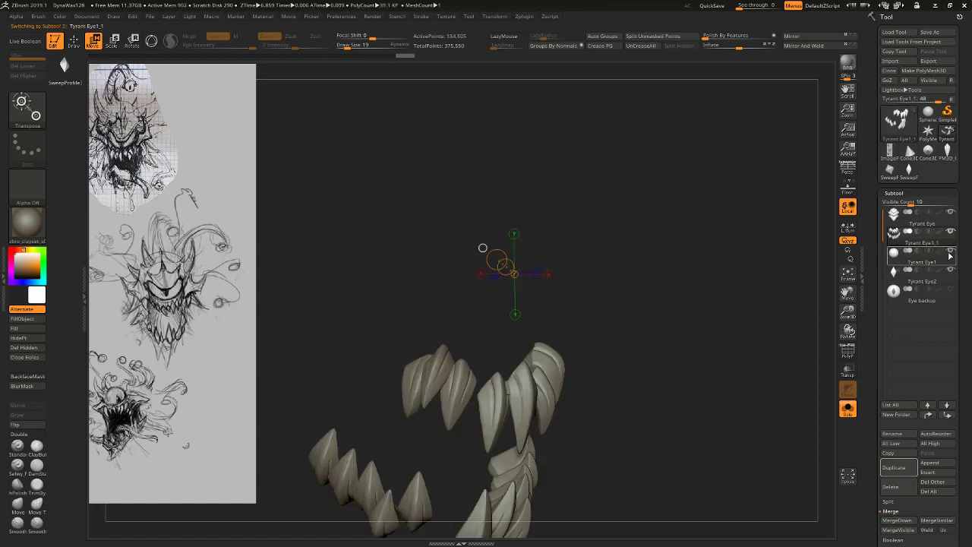
{"action": "left_click", "coordinate": [920, 278]}
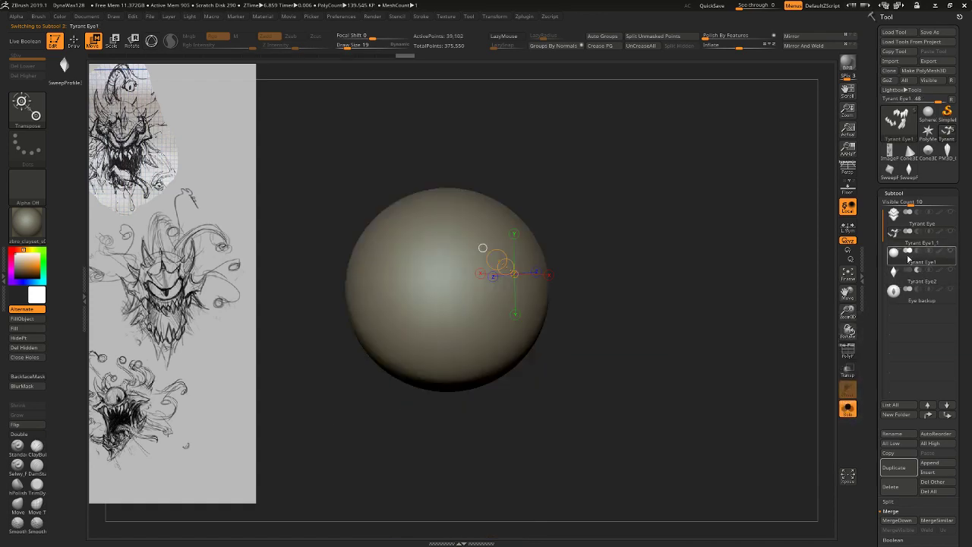
{"action": "left_click", "coordinate": [27, 44]}
{"action": "left_click", "coordinate": [847, 408]}
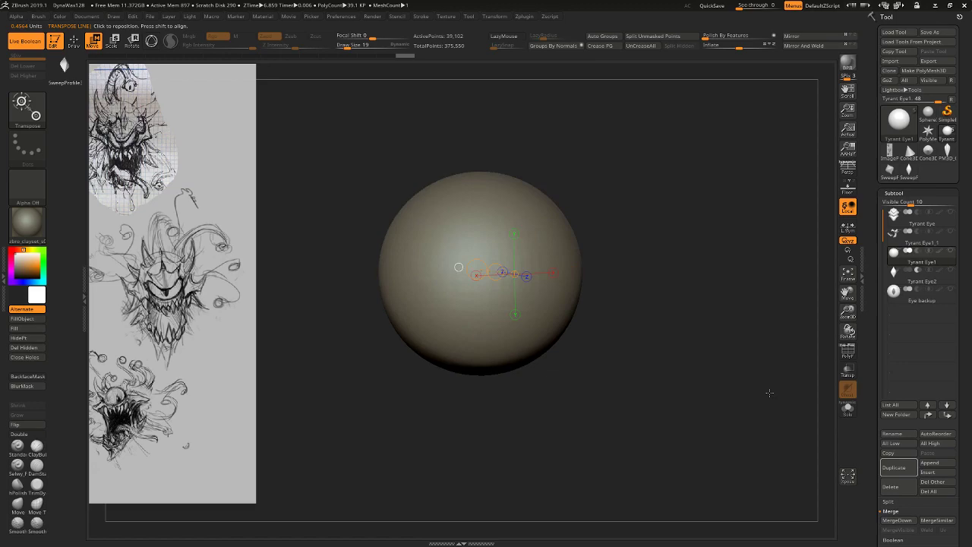
{"action": "left_click", "coordinate": [950, 271]}
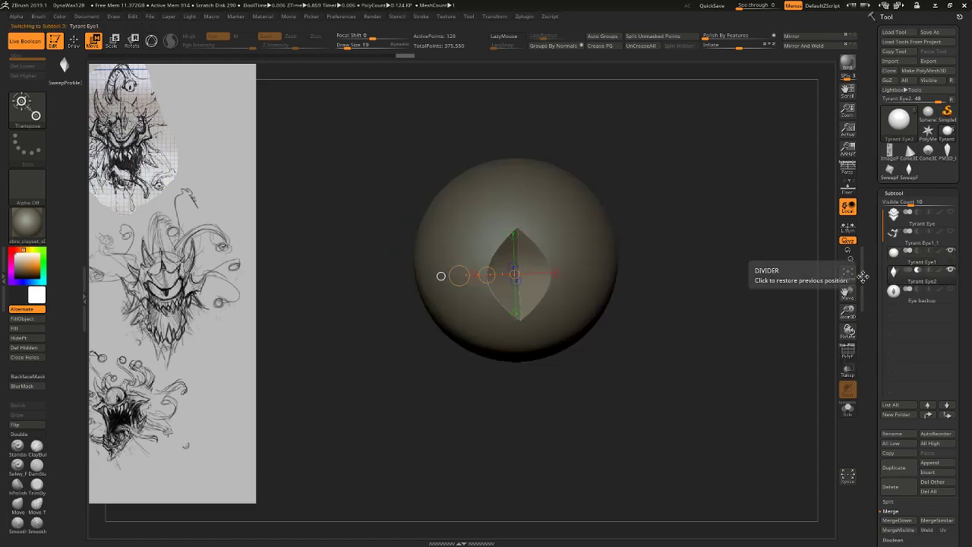
Stretch the subtractive spindle vertically with a transpose line to lengthen the pupil cut.
{"action": "left_click_drag", "start_coordinate": [799, 319], "coordinate": [772, 301]}
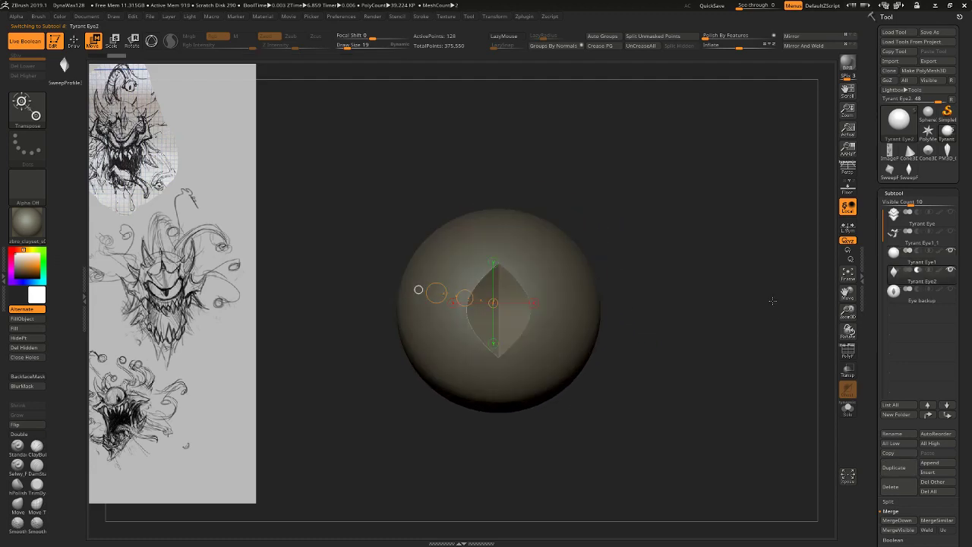
{"action": "left_click", "coordinate": [908, 230]}
{"action": "left_click_drag", "start_coordinate": [535, 315], "coordinate": [536, 401]}
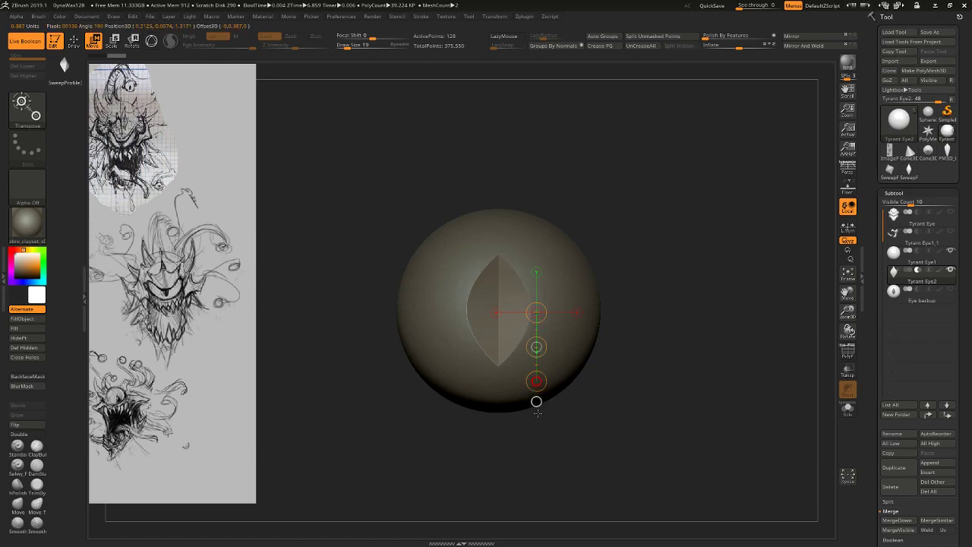
Examine how the pupil cut fits beneath the brow by showing the head, then isolate the eye with the spindle selected for scaling.
{"action": "left_click", "coordinate": [952, 212]}
{"action": "left_click", "coordinate": [925, 239]}
{"action": "mouse_move", "coordinate": [762, 304]}
{"action": "left_mouse_down", "text": "alt"}
{"action": "mouse_move", "coordinate": [762, 250]}
{"action": "mouse_move", "coordinate": [725, 262]}
{"action": "mouse_move", "coordinate": [774, 254]}
{"action": "mouse_move", "coordinate": [778, 301]}
{"action": "left_mouse_up", "text": "alt"}
{"action": "left_click", "coordinate": [949, 215]}
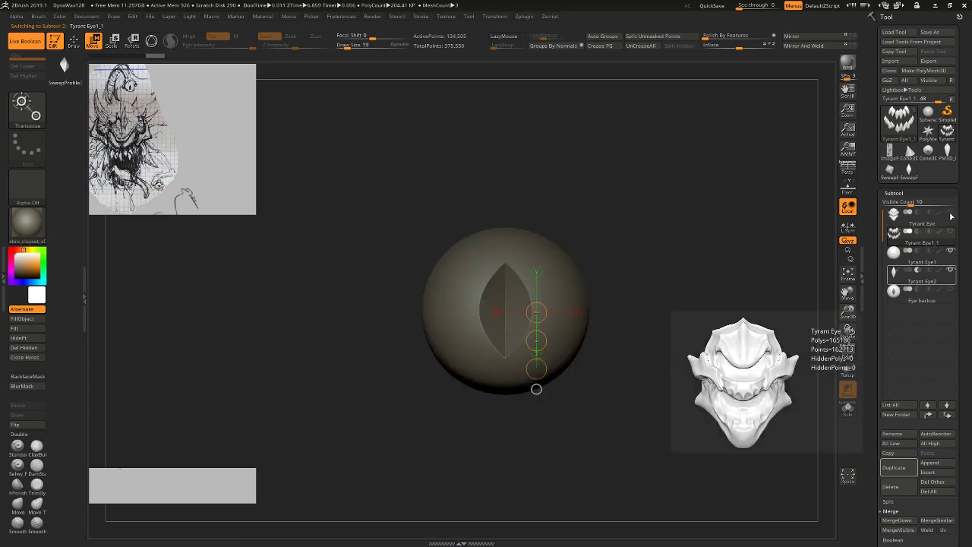
{"action": "key", "text": "Down"}
{"action": "key", "text": "Up"}
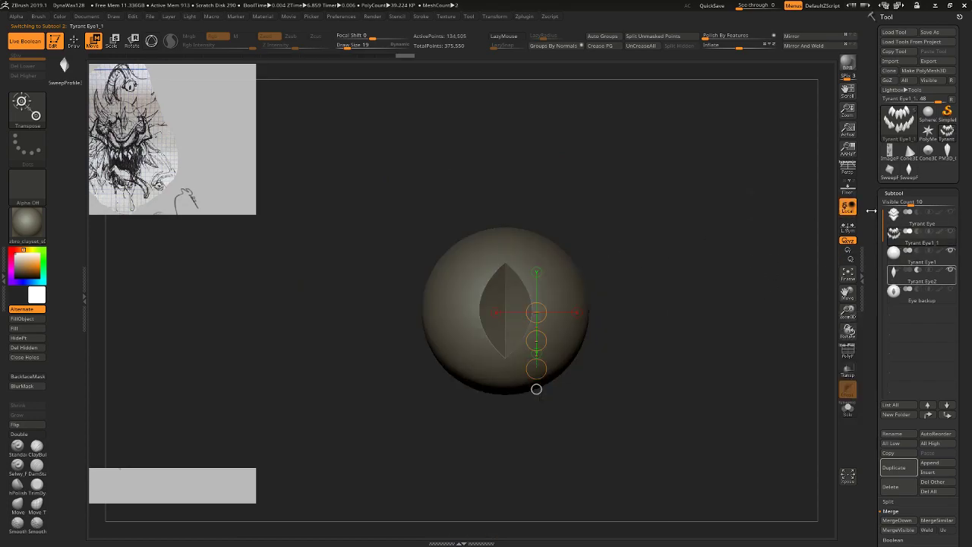
{"action": "key", "text": "Down"}
{"action": "key", "text": "Down"}
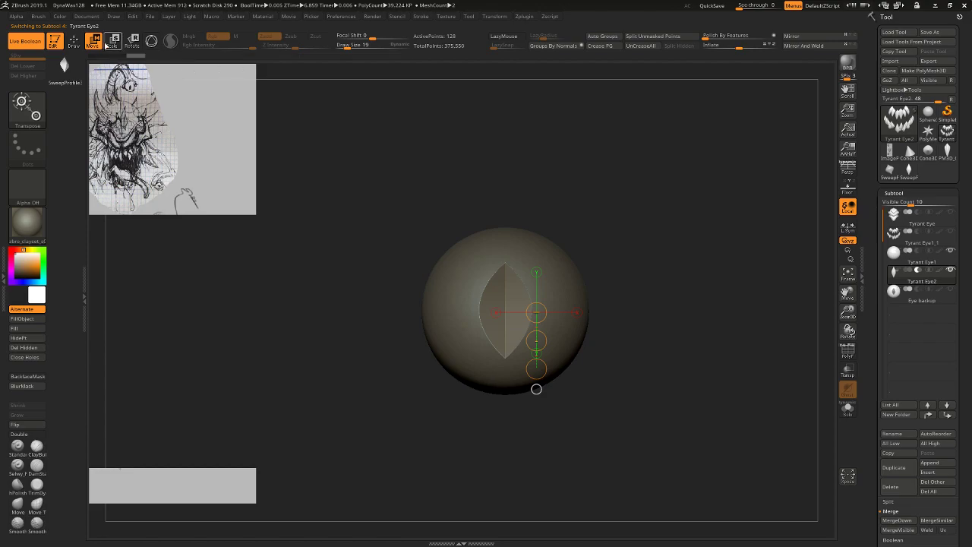
{"action": "key", "text": "e"}
{"action": "left_click", "coordinate": [554, 274]}
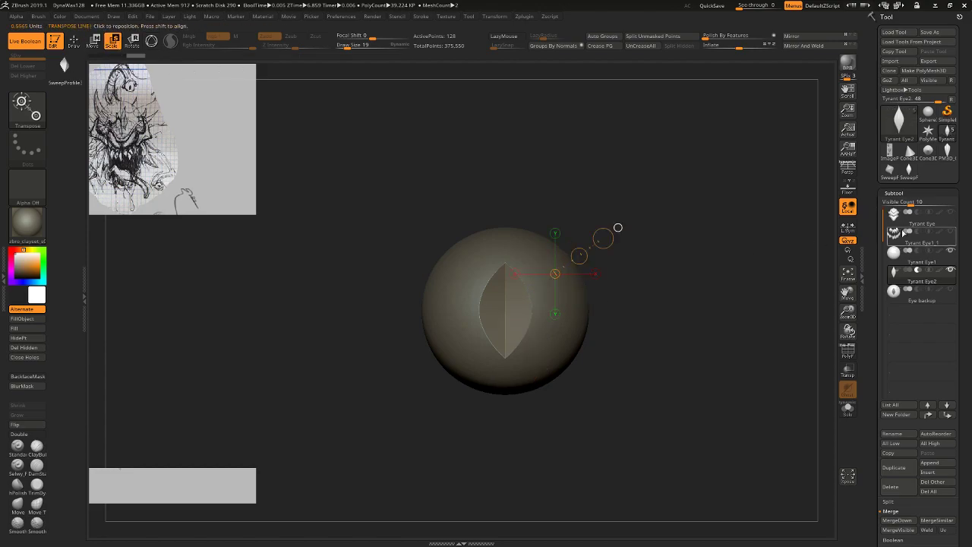
{"action": "left_click", "coordinate": [951, 213]}
{"action": "mouse_move", "coordinate": [821, 275]}
{"action": "left_mouse_down"}
{"action": "mouse_move", "coordinate": [753, 268]}
{"action": "mouse_move", "coordinate": [803, 257]}
{"action": "mouse_move", "coordinate": [828, 277]}
{"action": "mouse_move", "coordinate": [759, 282]}
{"action": "mouse_move", "coordinate": [783, 300]}
{"action": "mouse_move", "coordinate": [760, 289]}
{"action": "mouse_move", "coordinate": [782, 278]}
{"action": "mouse_move", "coordinate": [764, 263]}
{"action": "mouse_move", "coordinate": [790, 276]}
{"action": "left_mouse_up"}
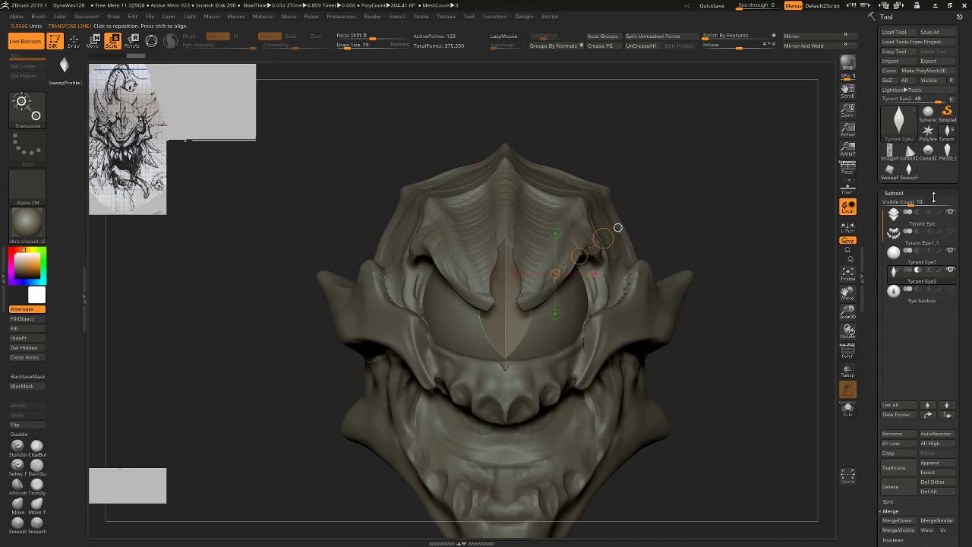
{"action": "left_click", "coordinate": [951, 213]}
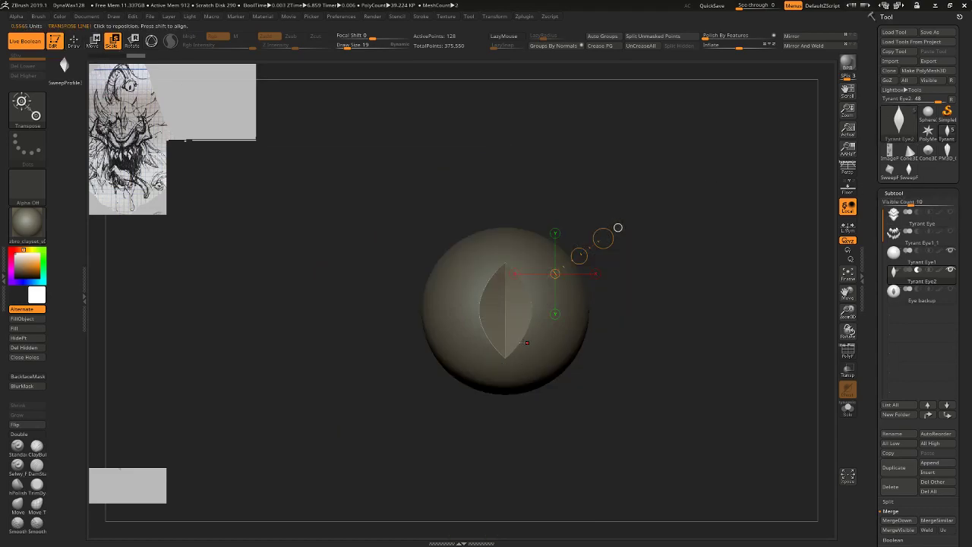
Switch the spindle to additive so its full shape shows, and scale it down with a horizontal transpose line.
{"action": "mouse_move", "coordinate": [505, 324]}
{"action": "left_mouse_down"}
{"action": "mouse_move", "coordinate": [650, 324]}
{"action": "mouse_move", "coordinate": [568, 324]}
{"action": "mouse_move", "coordinate": [608, 324]}
{"action": "mouse_move", "coordinate": [584, 324]}
{"action": "left_mouse_up"}
{"action": "left_click_drag", "start_coordinate": [636, 276], "coordinate": [601, 283]}
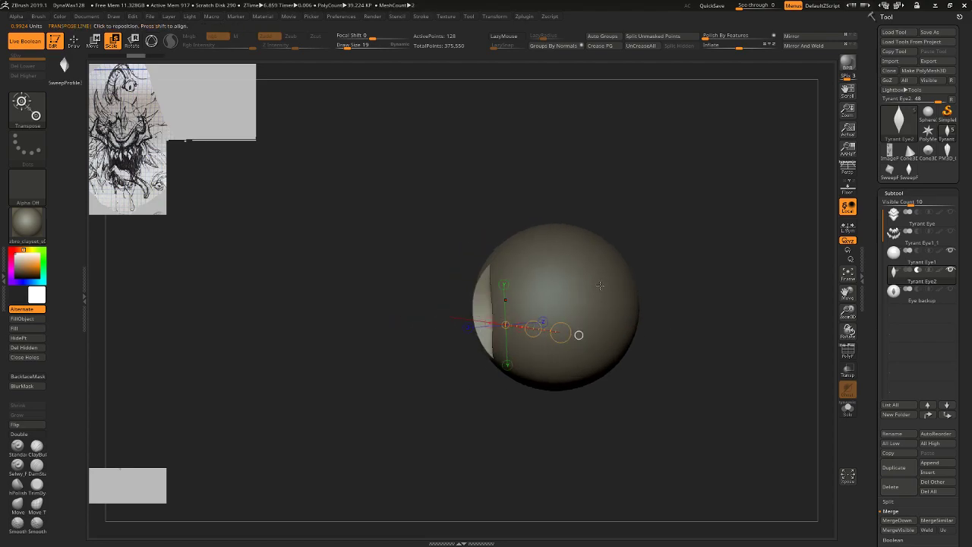
{"action": "left_click", "coordinate": [907, 272]}
{"action": "left_click_drag", "start_coordinate": [808, 324], "coordinate": [833, 314], "text": "shift"}
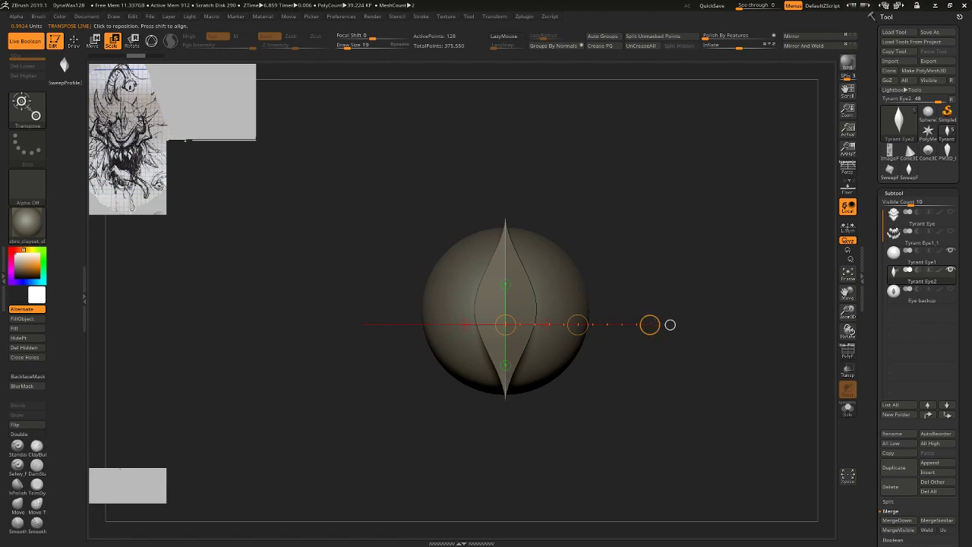
{"action": "mouse_move", "coordinate": [650, 324]}
{"action": "left_mouse_down"}
{"action": "mouse_move", "coordinate": [595, 313]}
{"action": "mouse_move", "coordinate": [547, 287]}
{"action": "mouse_move", "coordinate": [641, 282]}
{"action": "mouse_move", "coordinate": [560, 285]}
{"action": "mouse_move", "coordinate": [572, 285]}
{"action": "left_mouse_up"}
Move the shrunken spindle against the front of the eyeball as a subtraction, show the head around it and quick-save.
{"action": "key", "text": "w"}
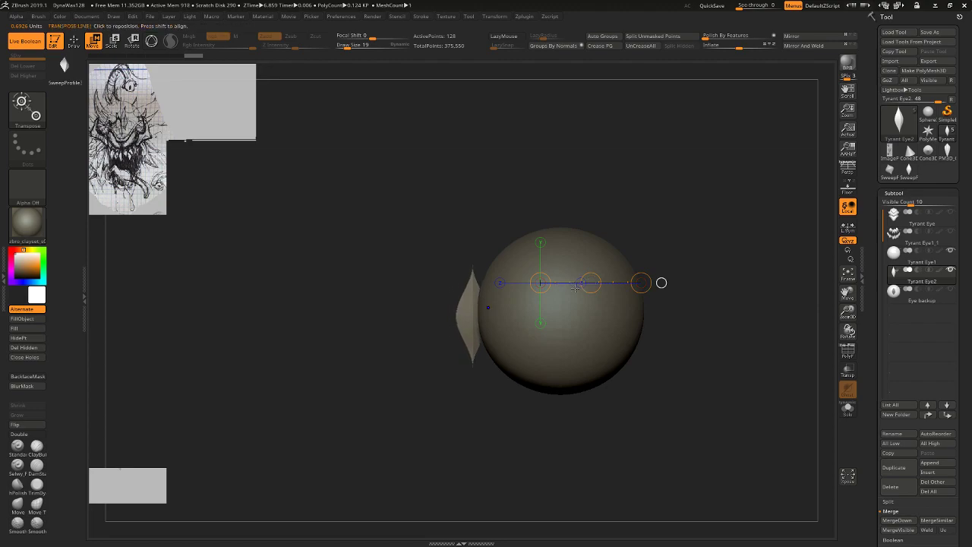
{"action": "left_click_drag", "start_coordinate": [662, 282], "coordinate": [558, 283], "text": "shift"}
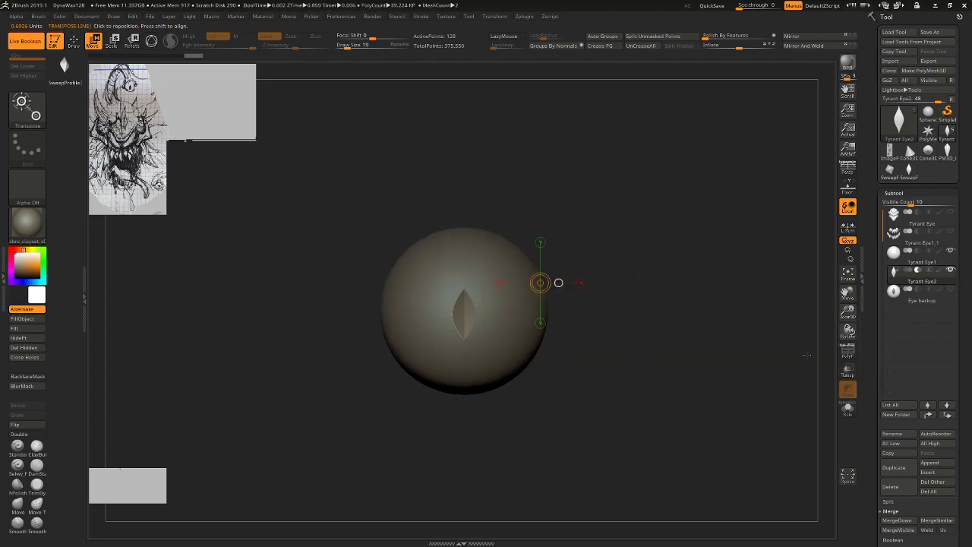
{"action": "left_click", "coordinate": [949, 218]}
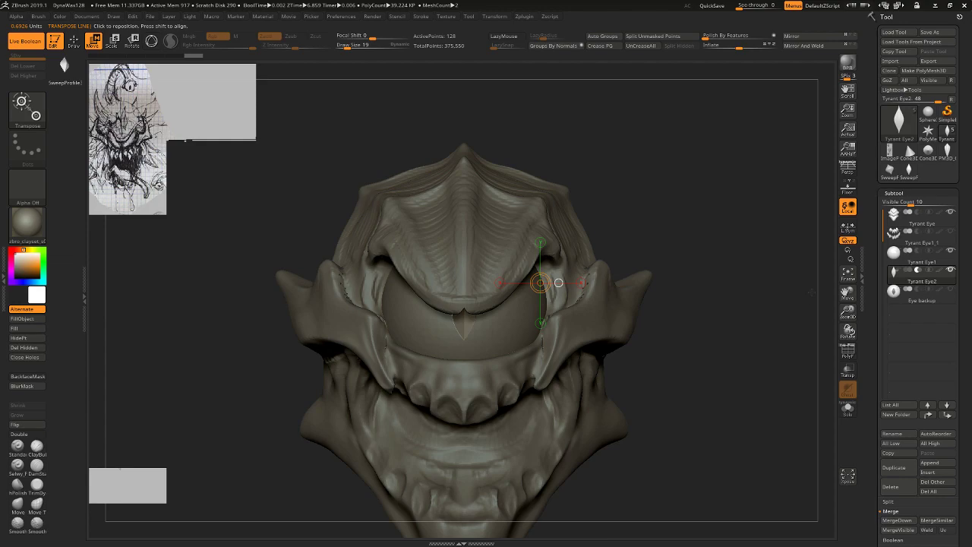
{"action": "left_click_drag", "start_coordinate": [558, 283], "coordinate": [531, 367]}
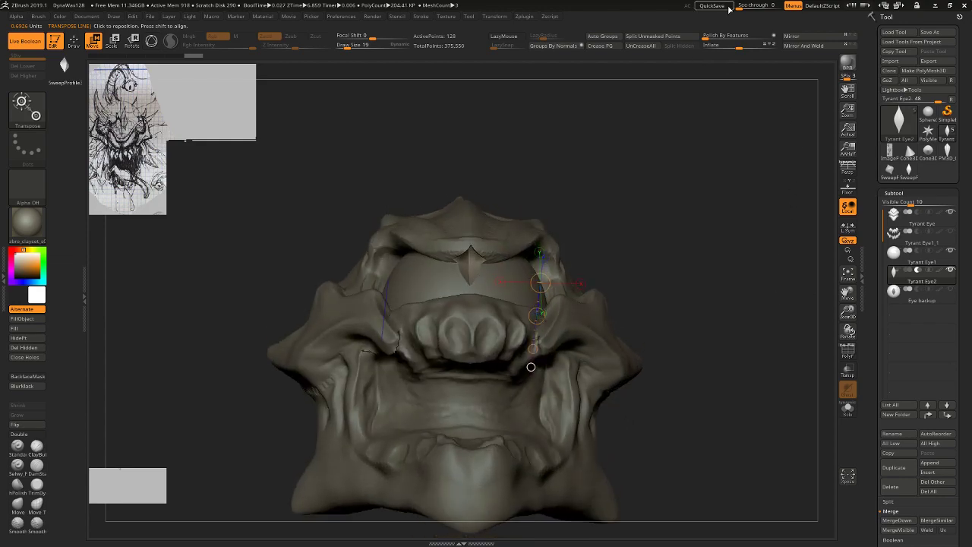
{"action": "left_click", "coordinate": [712, 4]}
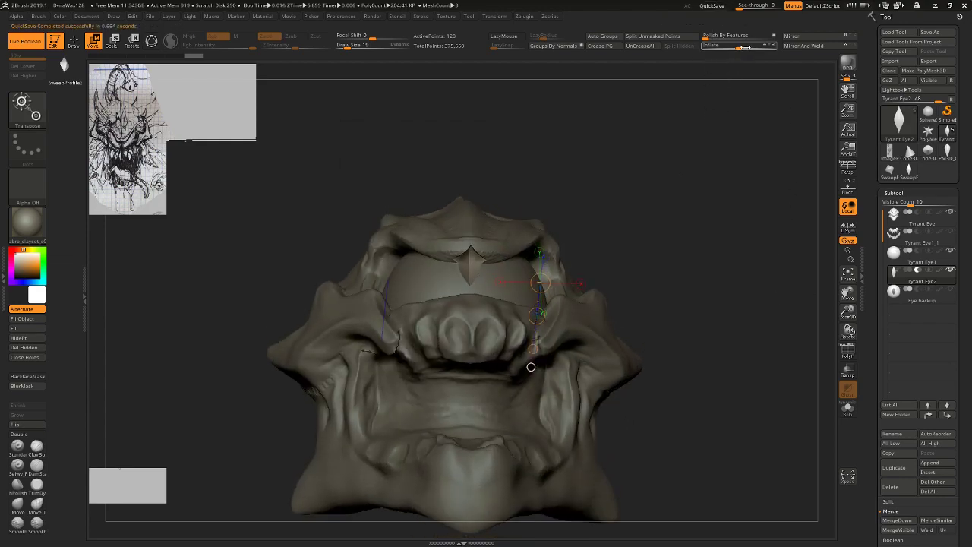
Inflate the spindle slightly and move it lower on the eyeball so the pupil cut sits further below the brow.
{"action": "left_click_drag", "start_coordinate": [746, 47], "coordinate": [752, 47]}
{"action": "left_click_drag", "start_coordinate": [722, 126], "coordinate": [723, 181]}
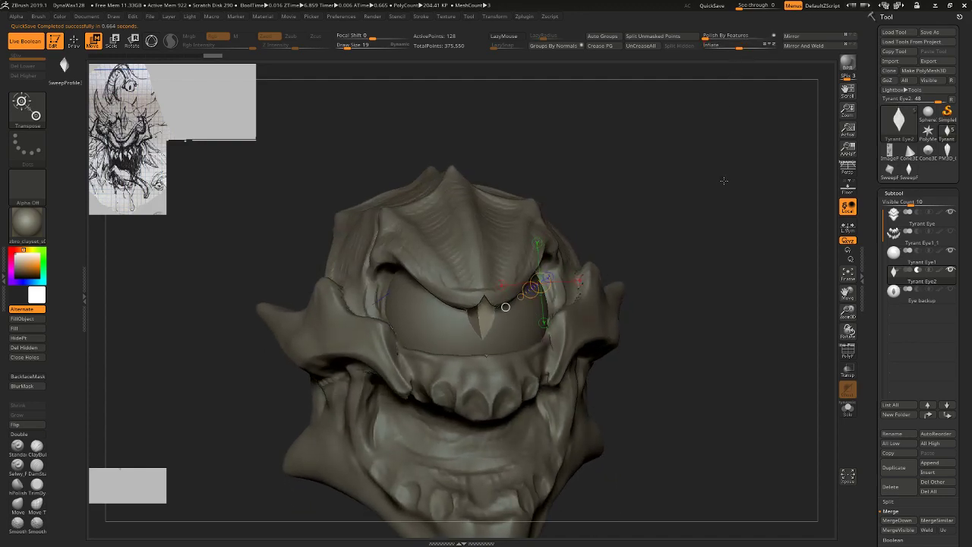
{"action": "mouse_move", "coordinate": [505, 306]}
{"action": "left_mouse_down"}
{"action": "mouse_move", "coordinate": [580, 301]}
{"action": "mouse_move", "coordinate": [562, 288]}
{"action": "mouse_move", "coordinate": [507, 349]}
{"action": "mouse_move", "coordinate": [529, 361]}
{"action": "mouse_move", "coordinate": [529, 404]}
{"action": "left_mouse_up"}
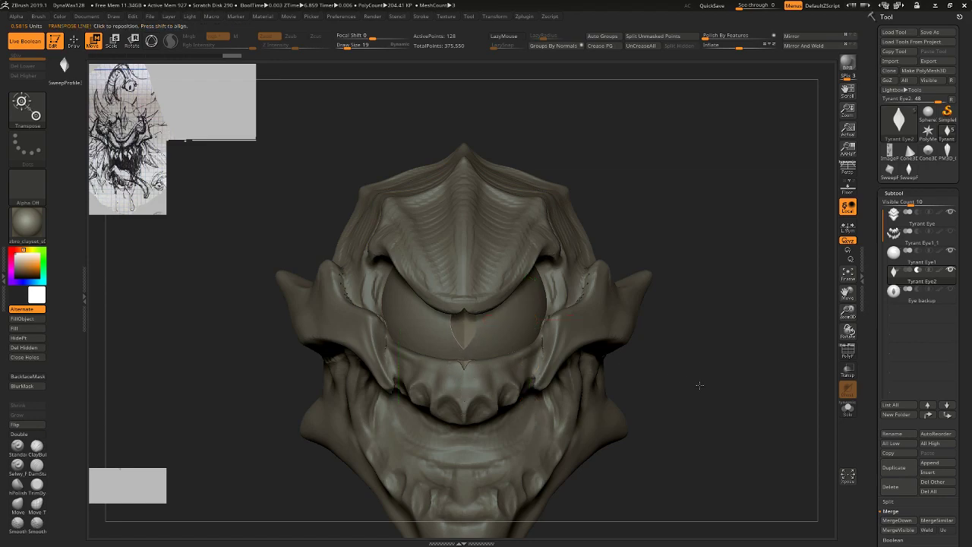
Try rotating the spindle around the eyeball with a transpose line, and undo the rotation.
{"action": "left_click_drag", "start_coordinate": [699, 385], "coordinate": [717, 270], "text": "alt"}
{"action": "mouse_move", "coordinate": [717, 270]}
{"action": "left_mouse_down"}
{"action": "mouse_move", "coordinate": [870, 265]}
{"action": "mouse_move", "coordinate": [694, 304]}
{"action": "mouse_move", "coordinate": [679, 278]}
{"action": "left_mouse_up"}
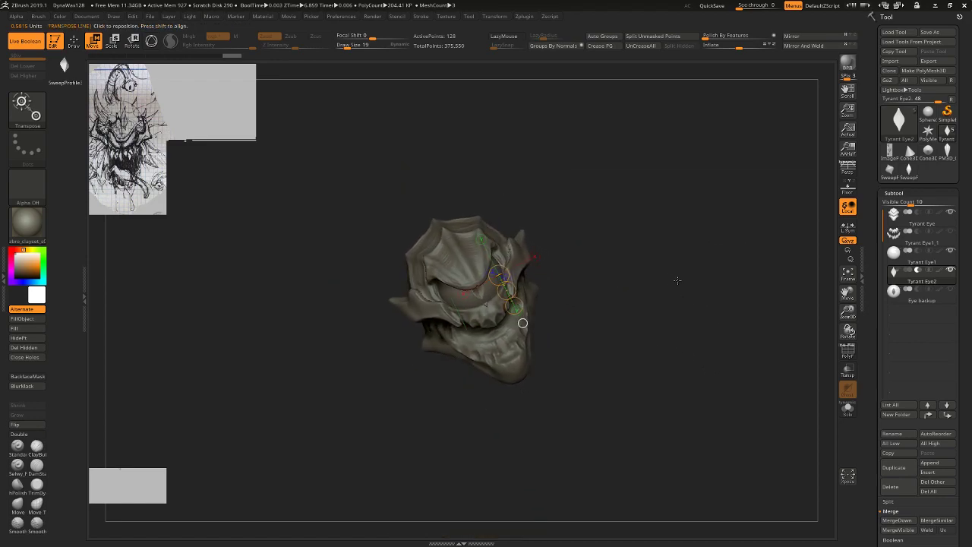
{"action": "key", "text": "r"}
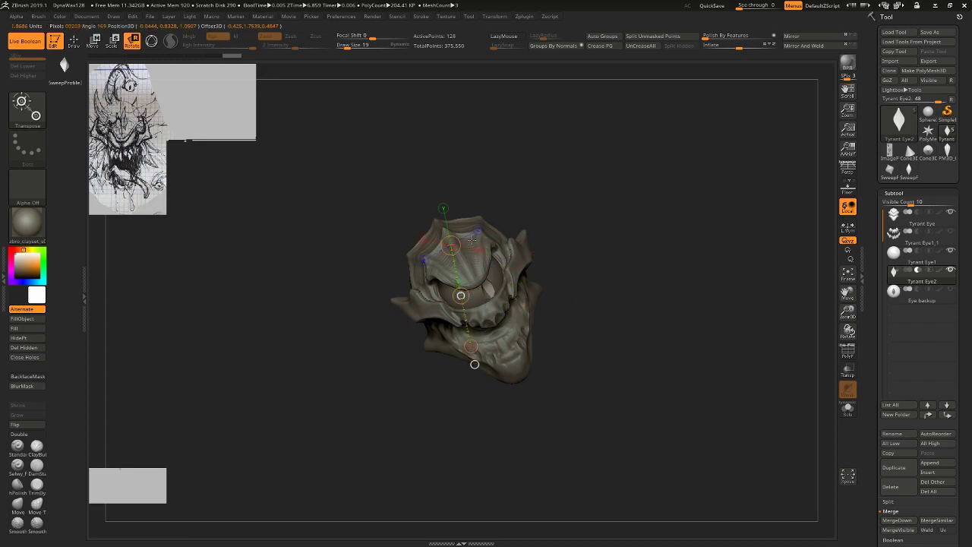
{"action": "left_click_drag", "start_coordinate": [461, 296], "coordinate": [630, 202]}
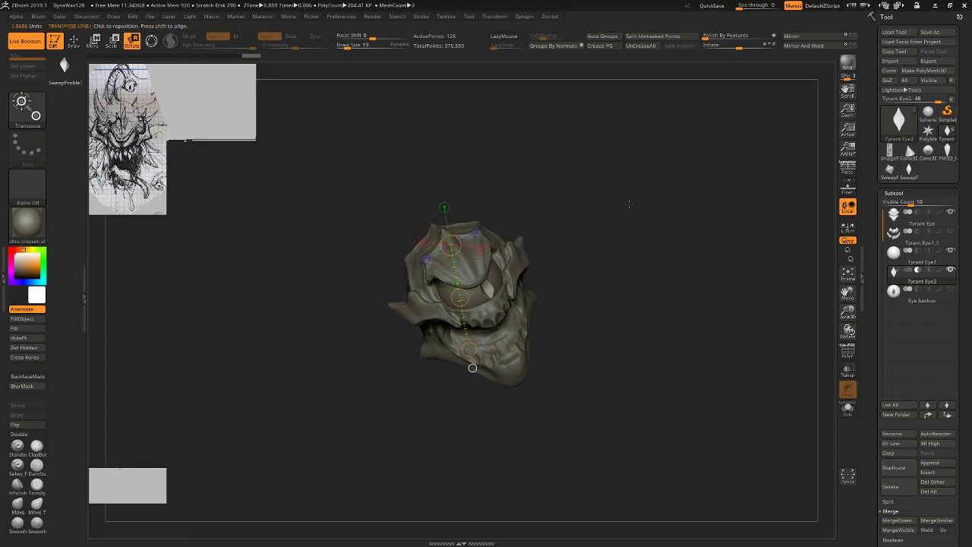
{"action": "key", "text": "ctrl+z"}
{"action": "key", "text": "f"}
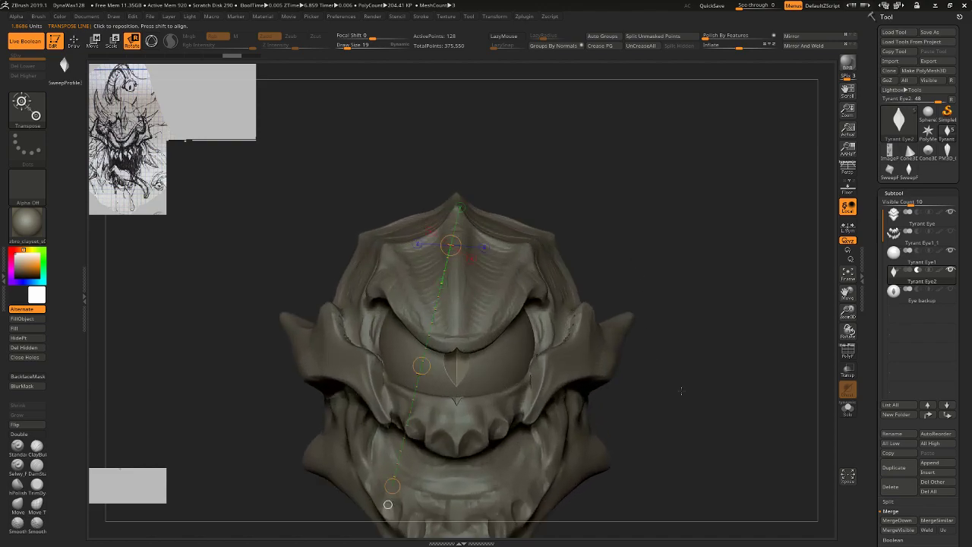
Hide the head, show the spindle as additive, and tilt it in side view to follow the curve of the eyeball.
{"action": "mouse_move", "coordinate": [724, 402]}
{"action": "left_mouse_down"}
{"action": "mouse_move", "coordinate": [638, 403]}
{"action": "mouse_move", "coordinate": [715, 396]}
{"action": "left_mouse_up"}
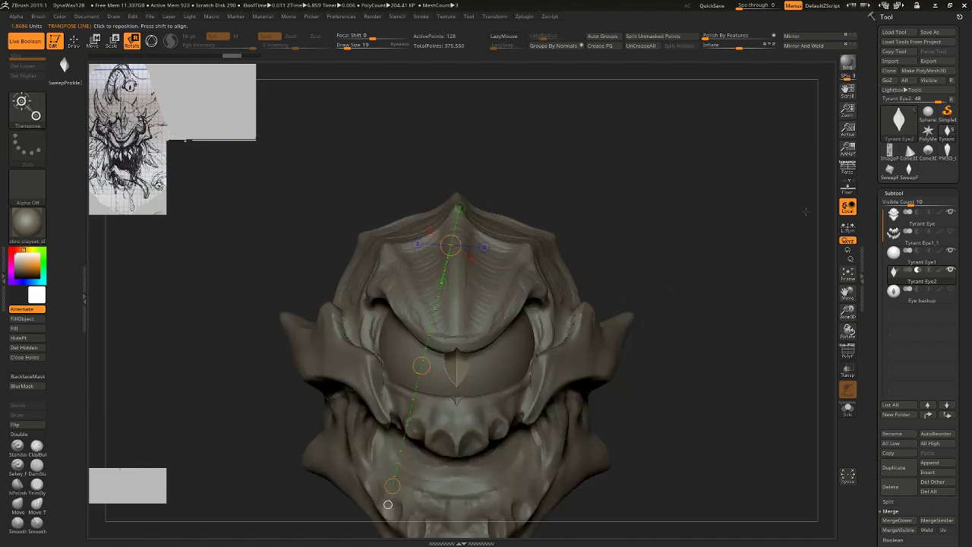
{"action": "left_click", "coordinate": [951, 214]}
{"action": "left_click_drag", "start_coordinate": [815, 300], "coordinate": [818, 345]}
{"action": "left_click", "coordinate": [909, 270]}
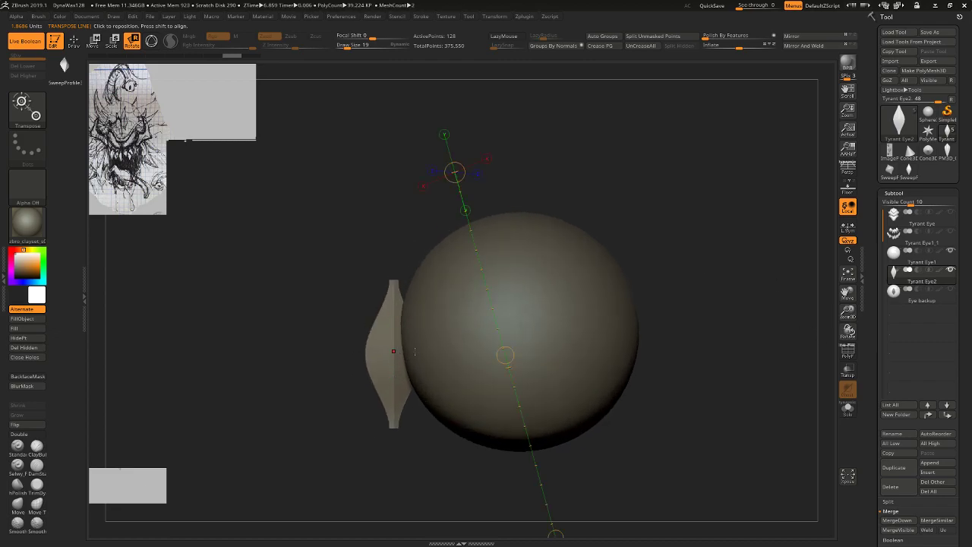
{"action": "mouse_move", "coordinate": [394, 352]}
{"action": "left_mouse_down", "text": "shift"}
{"action": "mouse_move", "coordinate": [493, 351]}
{"action": "mouse_move", "coordinate": [490, 338]}
{"action": "left_mouse_up", "text": "shift"}
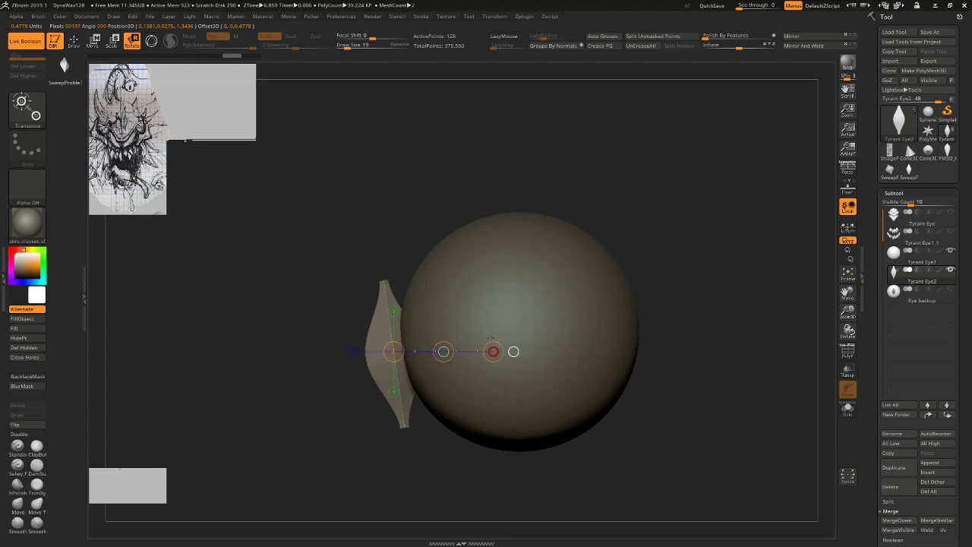
{"action": "left_click_drag", "start_coordinate": [704, 263], "coordinate": [749, 271]}
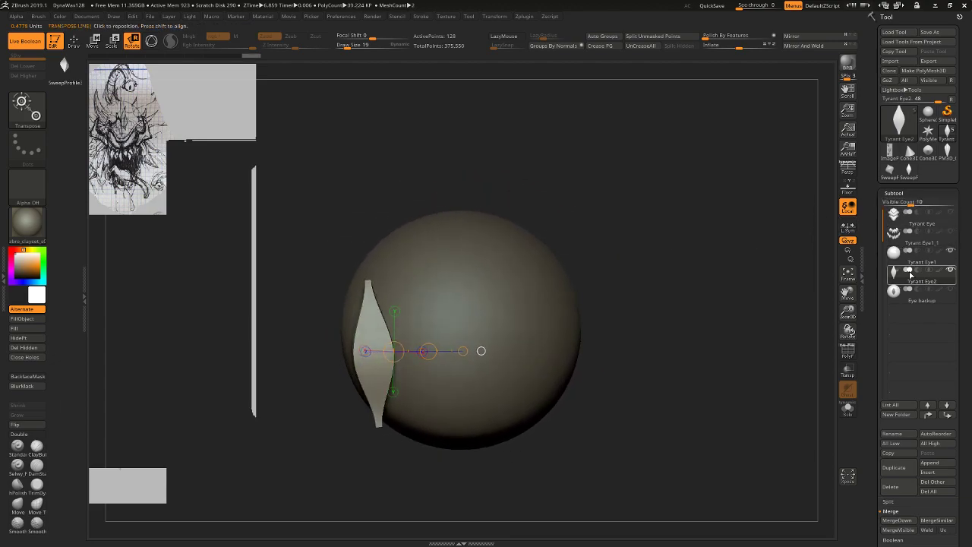
Select the eyeball subtool, isolate it and inspect its surface and wireframe.
{"action": "mouse_move", "coordinate": [909, 175]}
{"action": "key", "text": "Down"}
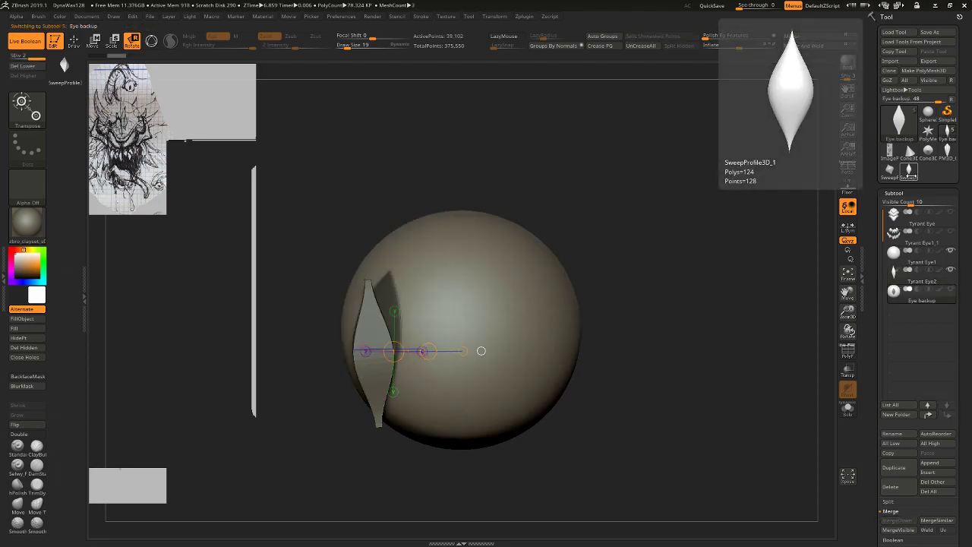
{"action": "key", "text": "Up"}
{"action": "key", "text": "Up"}
{"action": "left_click", "coordinate": [848, 409]}
{"action": "left_click", "coordinate": [848, 351]}
{"action": "left_click_drag", "start_coordinate": [792, 376], "coordinate": [773, 428], "text": "alt"}
{"action": "key", "text": "shift+f"}
Undo a trial subdivision of the isolated eyeball and smooth its surface with Polish By Features.
{"action": "key", "text": "ctrl+d"}
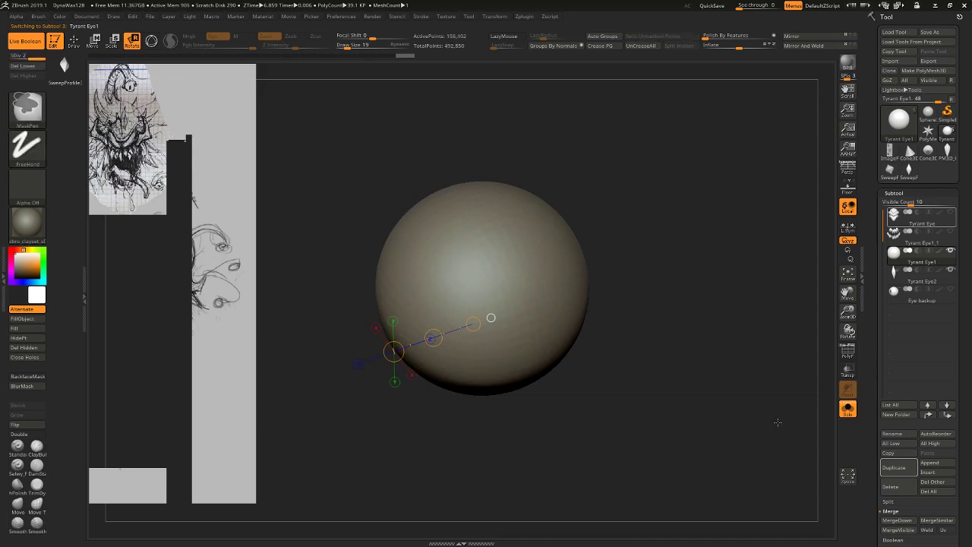
{"action": "key", "text": "ctrl+z"}
{"action": "left_click_drag", "start_coordinate": [715, 36], "coordinate": [750, 35]}
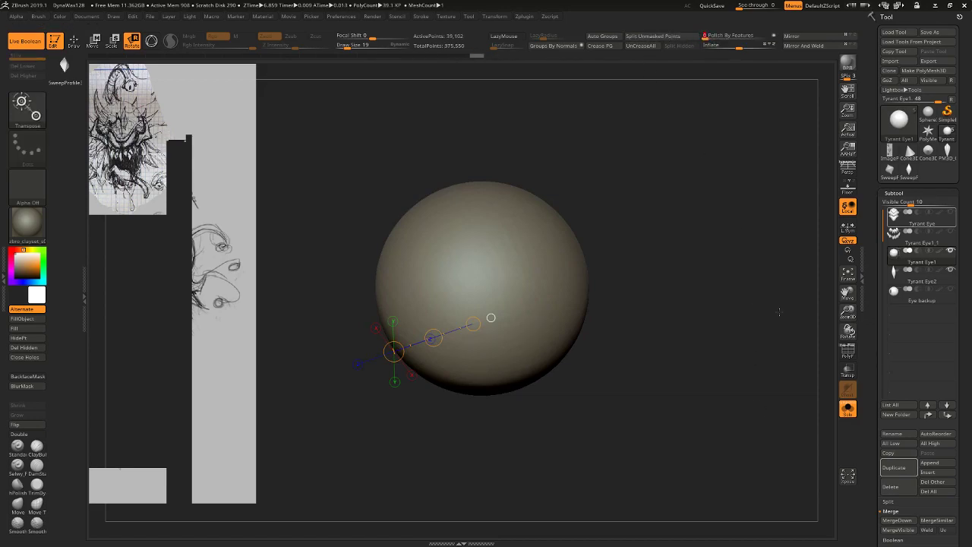
{"action": "left_click_drag", "start_coordinate": [781, 308], "coordinate": [783, 369], "text": "alt"}
{"action": "key", "text": "Down"}
{"action": "key", "text": "Up"}
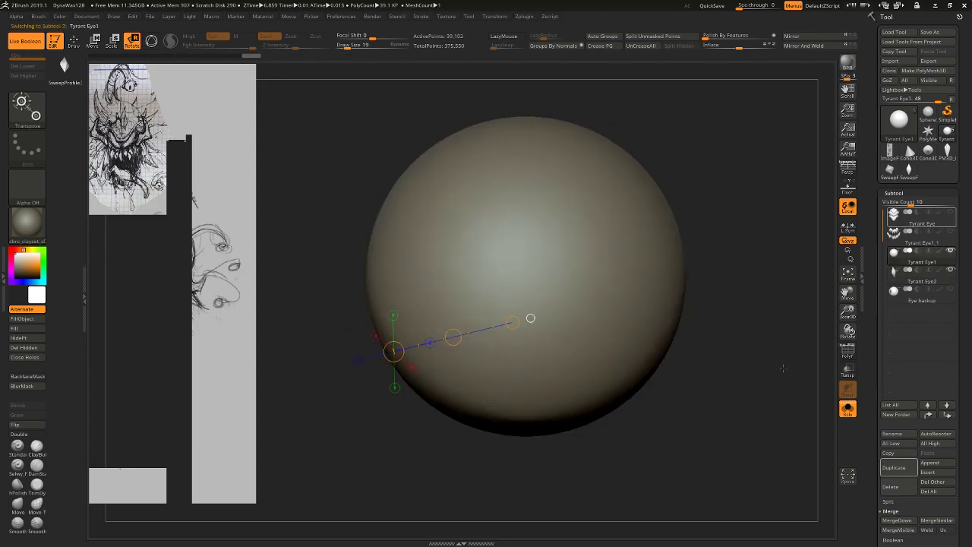
Bring the spindle back beside the eyeball as a subtraction and view the pupil cut from the front.
{"action": "left_click", "coordinate": [848, 409]}
{"action": "left_click", "coordinate": [917, 272]}
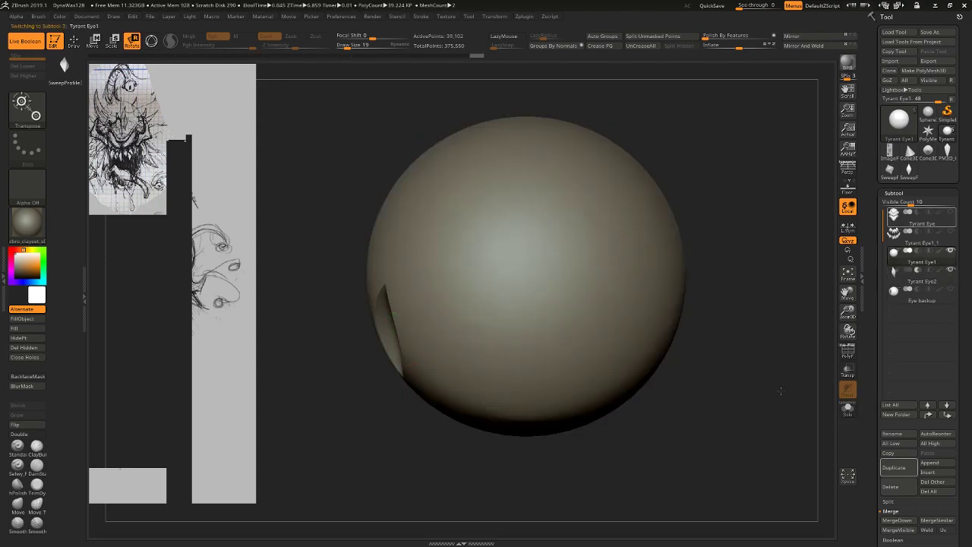
{"action": "left_click_drag", "start_coordinate": [783, 390], "coordinate": [781, 311], "text": "alt"}
{"action": "left_click_drag", "start_coordinate": [781, 311], "coordinate": [833, 310]}
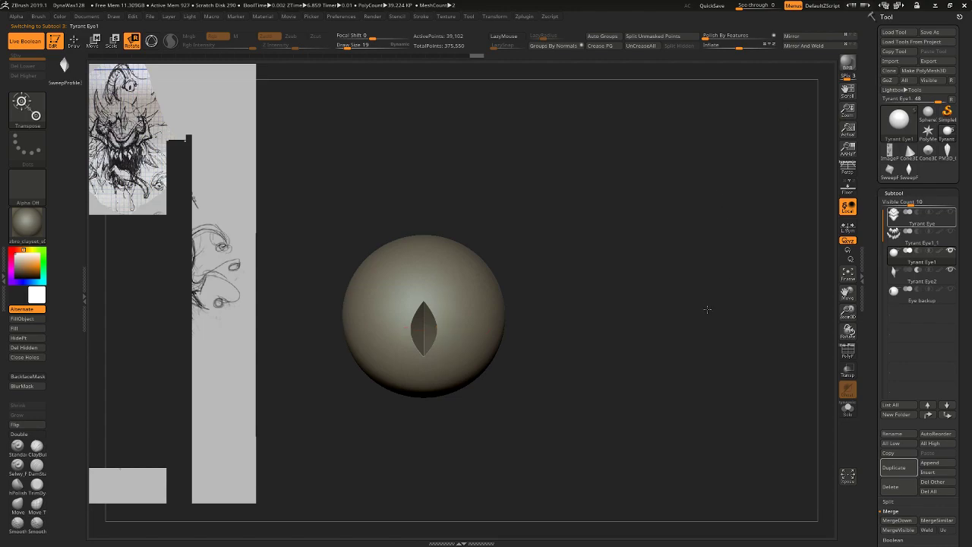
Select the spindle and scale it up slightly with a horizontal transpose line to lengthen the pupil cut.
{"action": "left_click", "coordinate": [411, 336], "text": "alt"}
{"action": "left_click", "coordinate": [113, 41]}
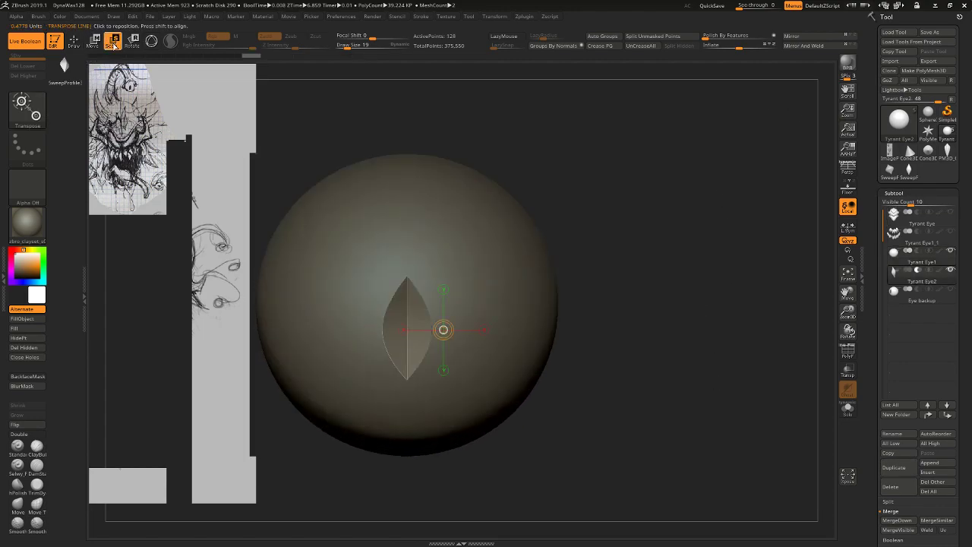
{"action": "left_click", "coordinate": [445, 280]}
{"action": "left_click_drag", "start_coordinate": [407, 332], "coordinate": [641, 331], "text": "shift"}
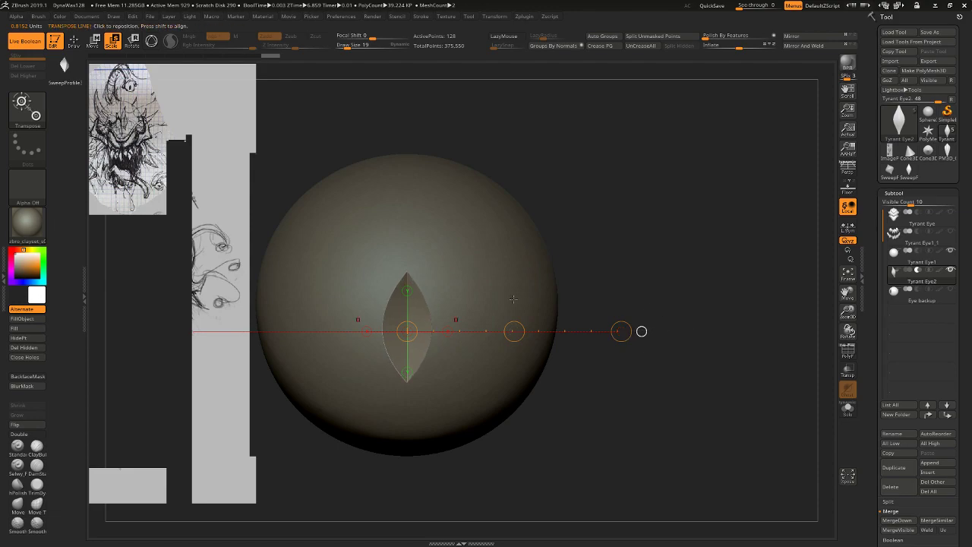
Widen the spindle slightly with a transpose line in Move mode and check the pupil cut against the head.
{"action": "key", "text": "w"}
{"action": "left_click", "coordinate": [480, 269]}
{"action": "left_click_drag", "start_coordinate": [407, 331], "coordinate": [514, 331], "text": "shift"}
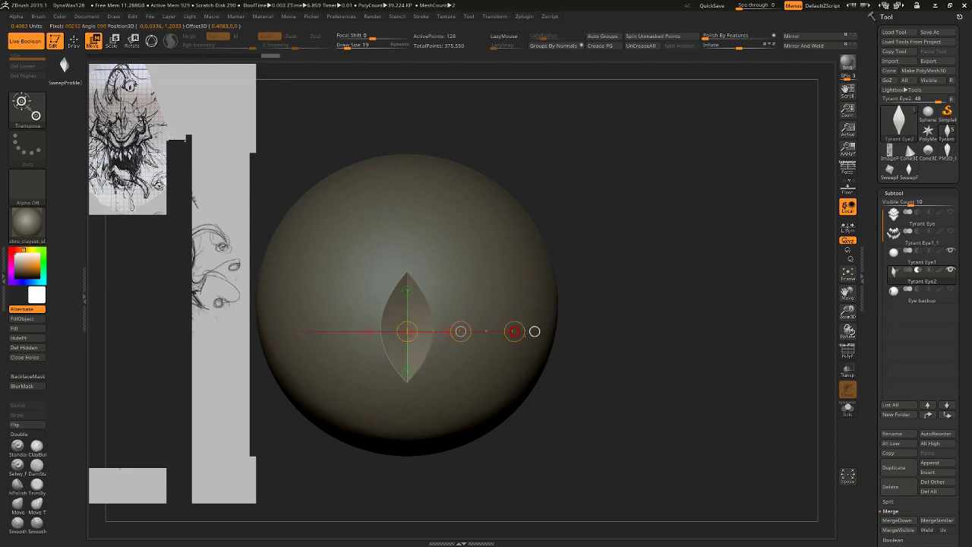
{"action": "left_click_drag", "start_coordinate": [700, 310], "coordinate": [704, 269], "text": "alt"}
{"action": "left_click", "coordinate": [951, 214]}
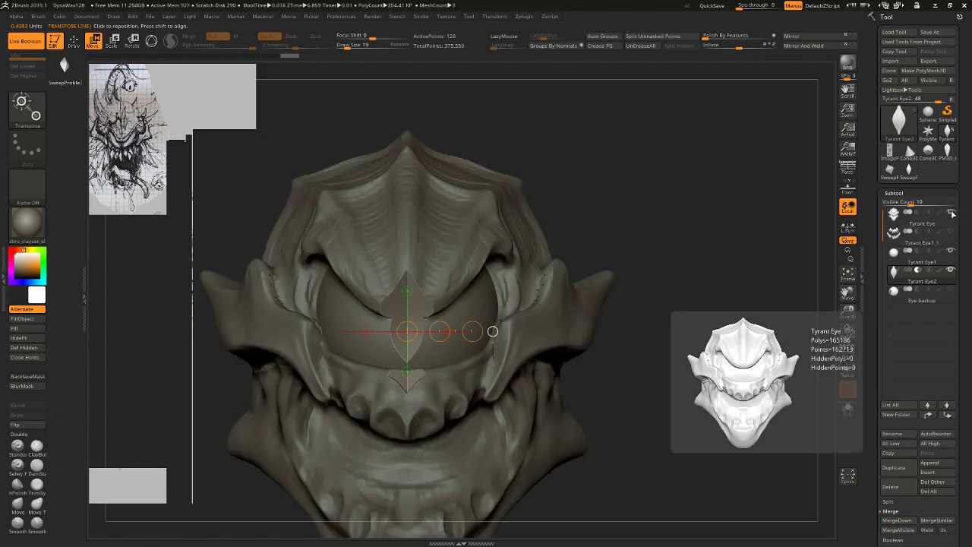
{"action": "left_click", "coordinate": [952, 214]}
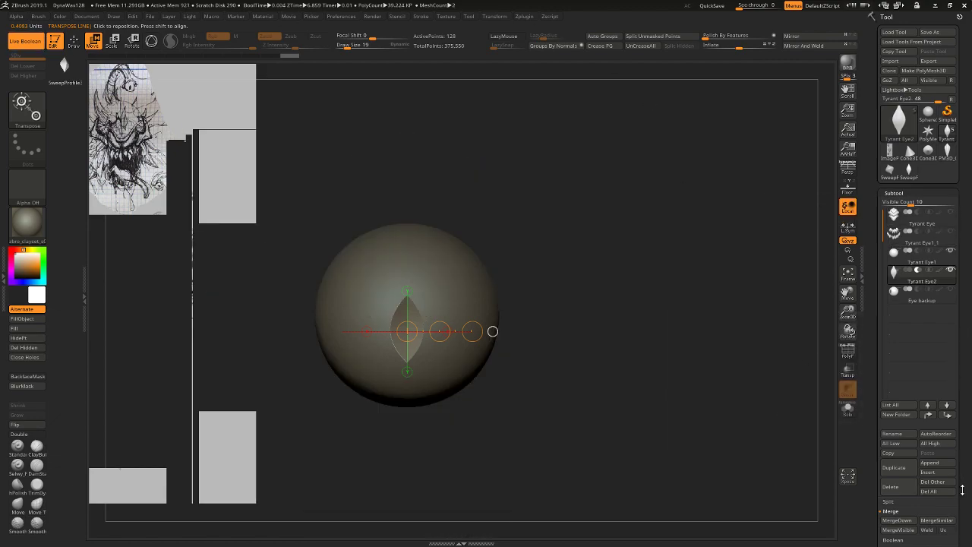
Open the Boolean mesh options and examine the shape and depth of the pupil cut from several angles.
{"action": "scroll", "coordinate": [963, 490], "scroll_direction": "down", "scroll_amount": 5}
{"action": "left_click", "coordinate": [893, 393]}
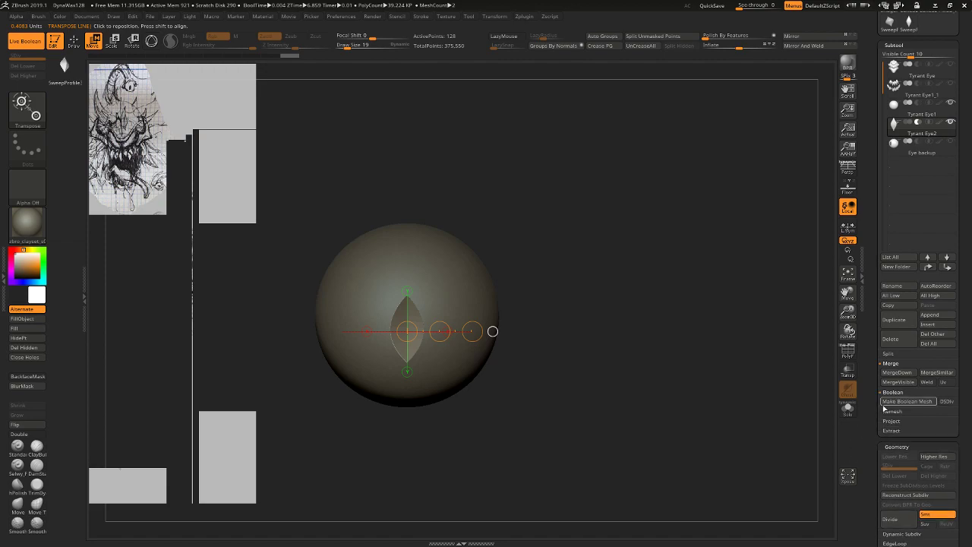
{"action": "left_click_drag", "start_coordinate": [787, 364], "coordinate": [763, 369]}
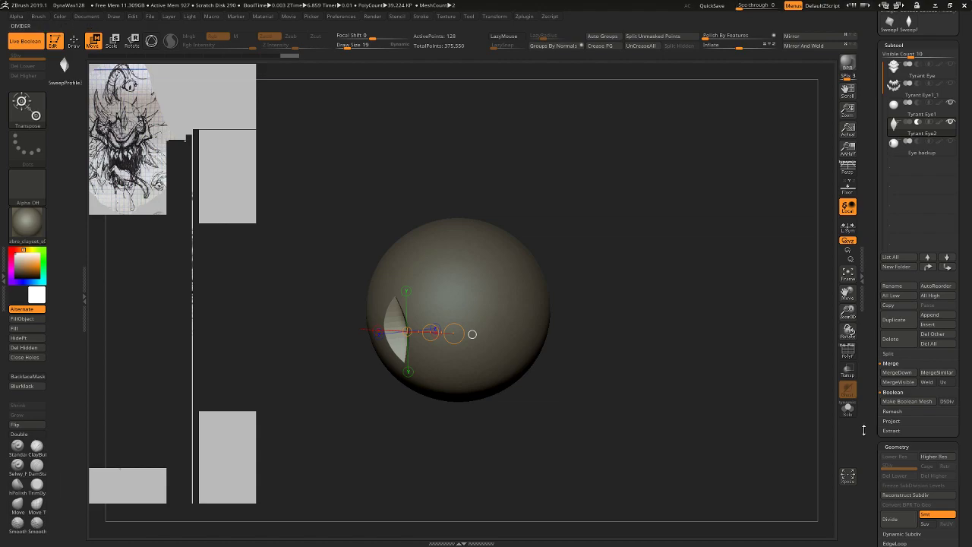
{"action": "mouse_move", "coordinate": [714, 423]}
{"action": "left_mouse_down"}
{"action": "mouse_move", "coordinate": [702, 417]}
{"action": "mouse_move", "coordinate": [722, 410]}
{"action": "left_mouse_up"}
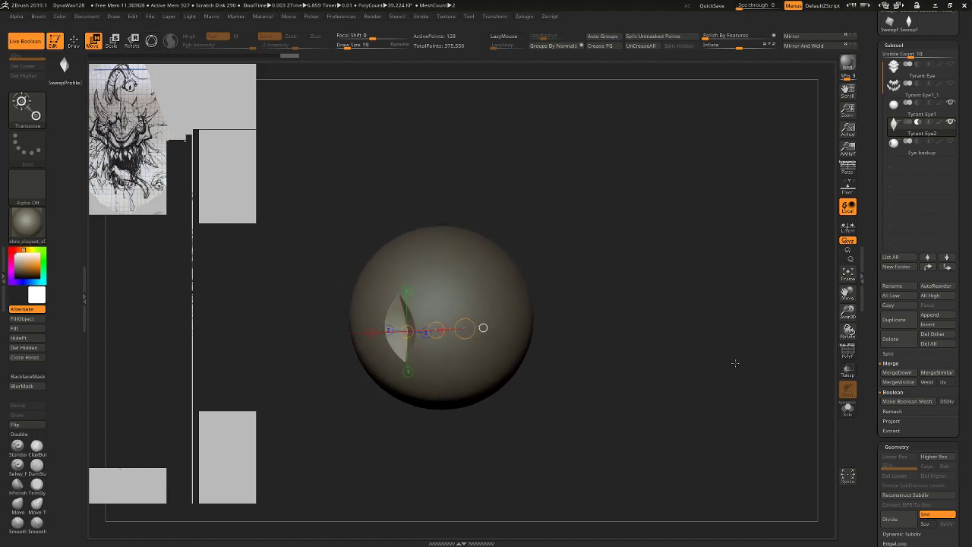
{"action": "left_click_drag", "start_coordinate": [735, 363], "coordinate": [709, 386]}
{"action": "left_click_drag", "start_coordinate": [721, 334], "coordinate": [764, 353], "text": "alt"}
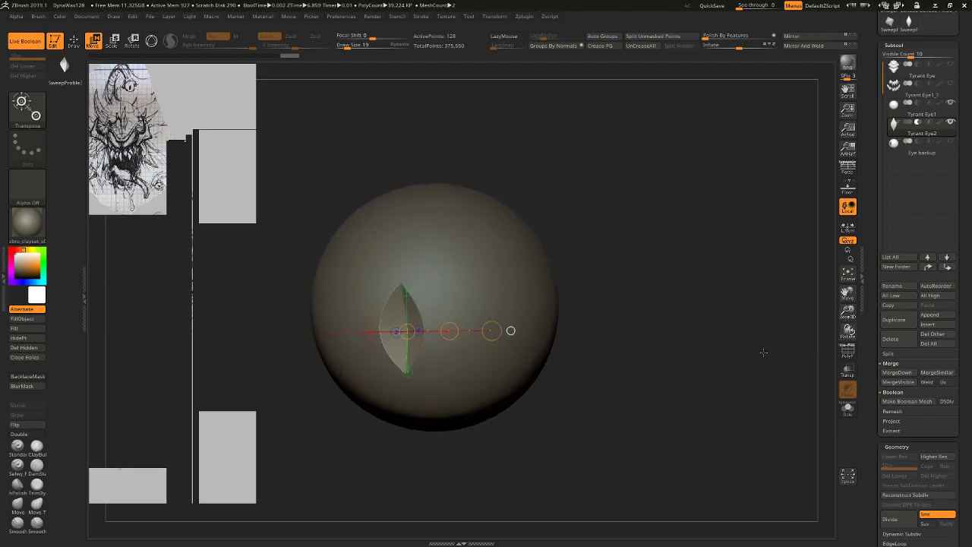
{"action": "left_click_drag", "start_coordinate": [679, 319], "coordinate": [570, 272]}
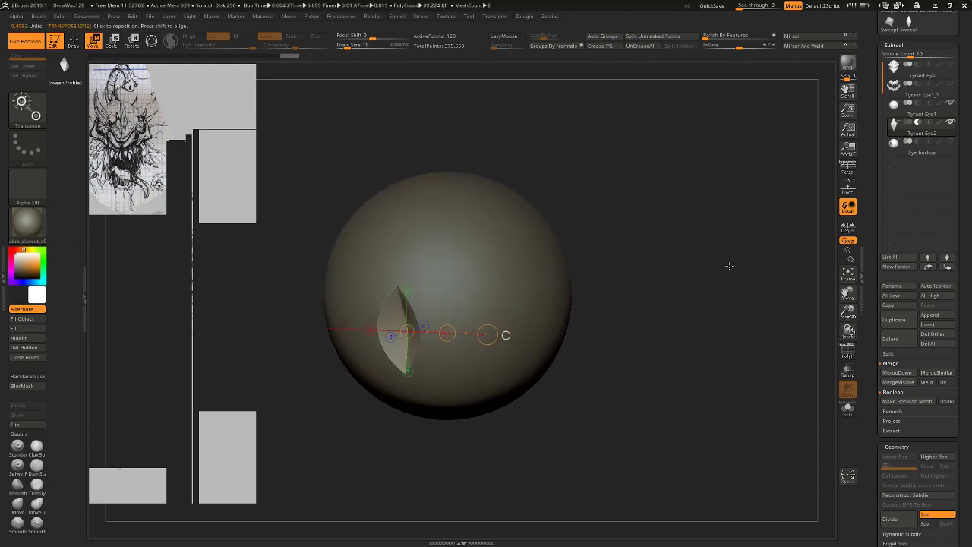
{"action": "left_click_drag", "start_coordinate": [729, 266], "coordinate": [702, 343]}
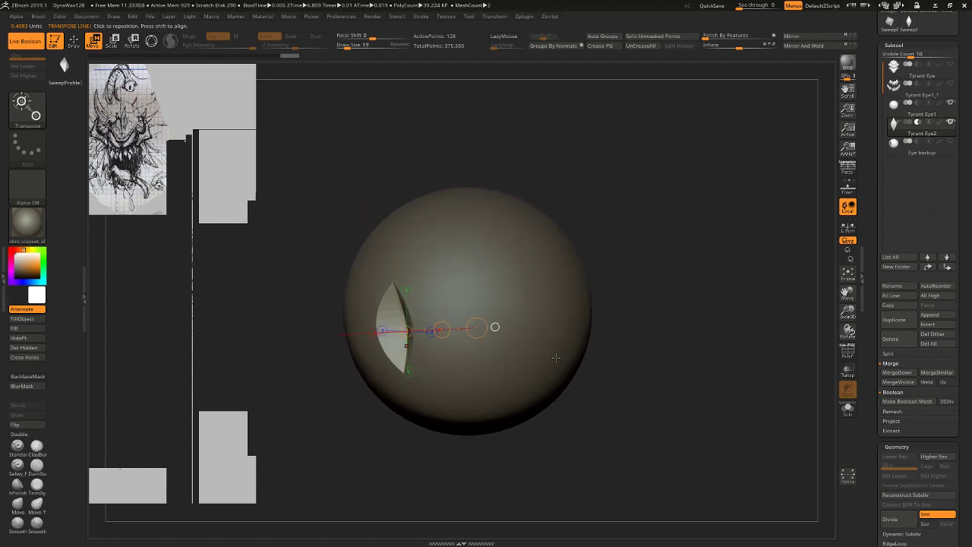
{"action": "left_click_drag", "start_coordinate": [556, 358], "coordinate": [630, 397]}
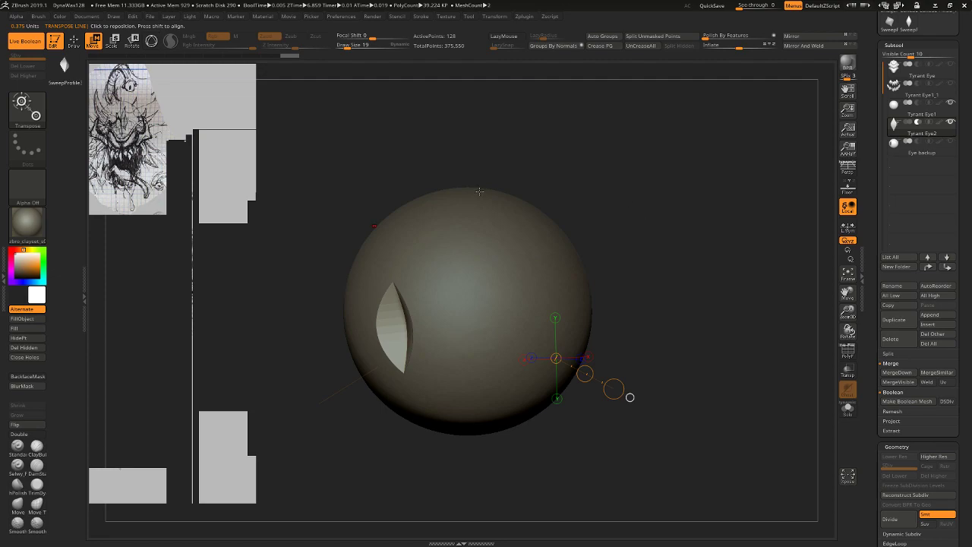
Make a Boolean mesh from the eyeball and the spindle that cuts its slit pupil.
{"action": "left_click_drag", "start_coordinate": [653, 184], "coordinate": [602, 268]}
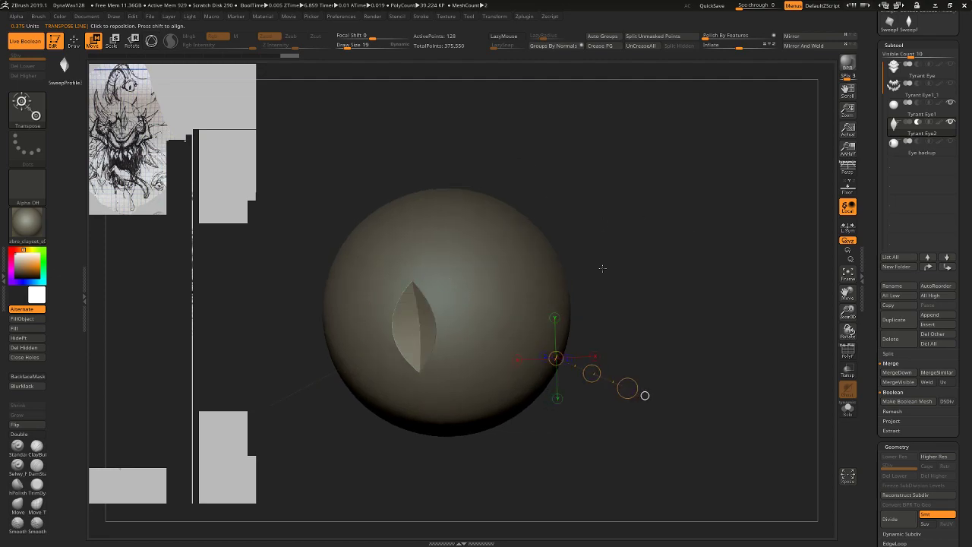
{"action": "left_click_drag", "start_coordinate": [720, 229], "coordinate": [651, 237]}
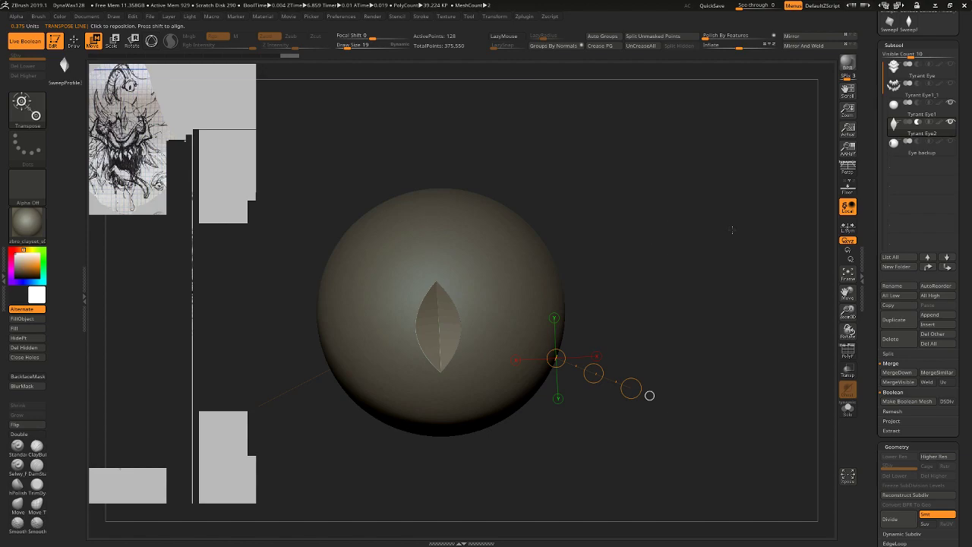
{"action": "left_click", "coordinate": [914, 405]}
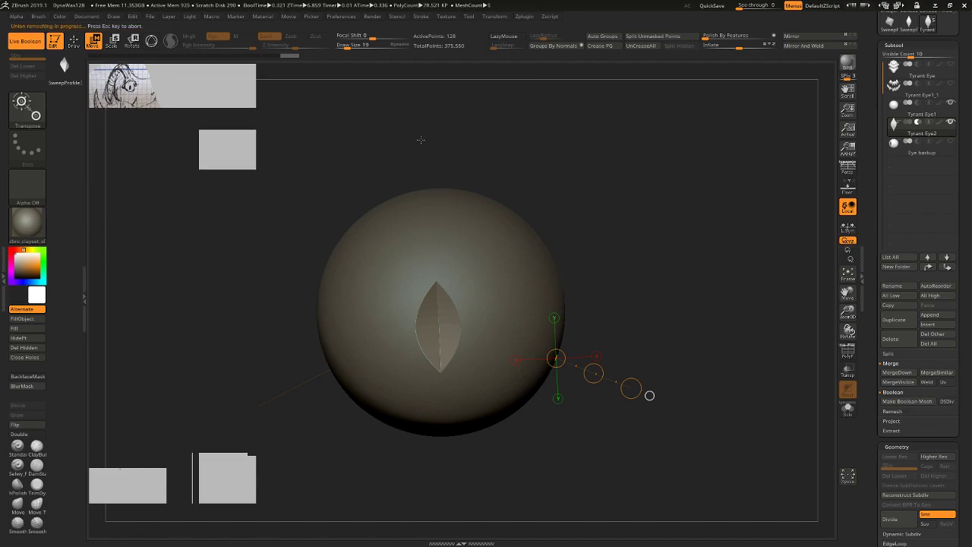
Delete the original Tyrant Eye1 eyeball and Tyrant Eye2 spindle subtools.
{"action": "left_click_drag", "start_coordinate": [971, 104], "coordinate": [970, 194]}
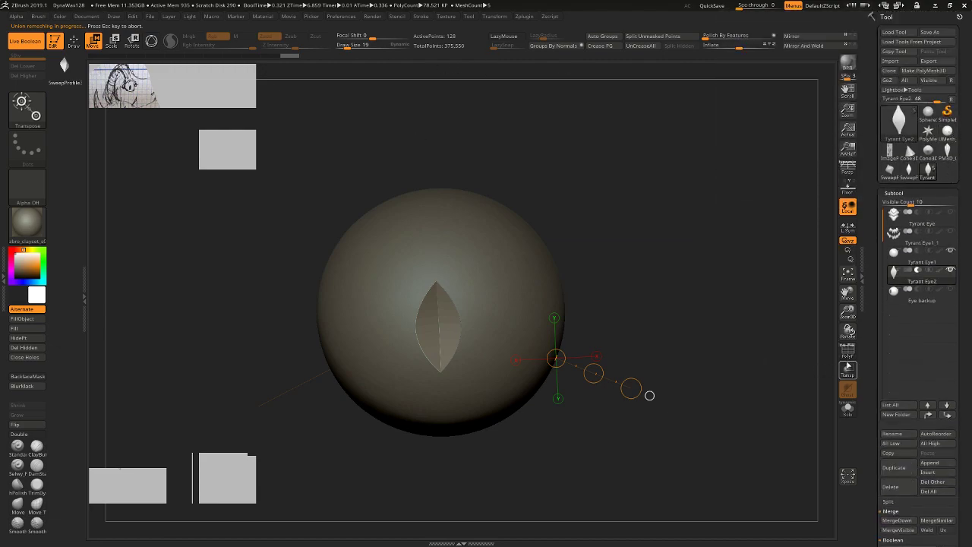
{"action": "left_click", "coordinate": [896, 487]}
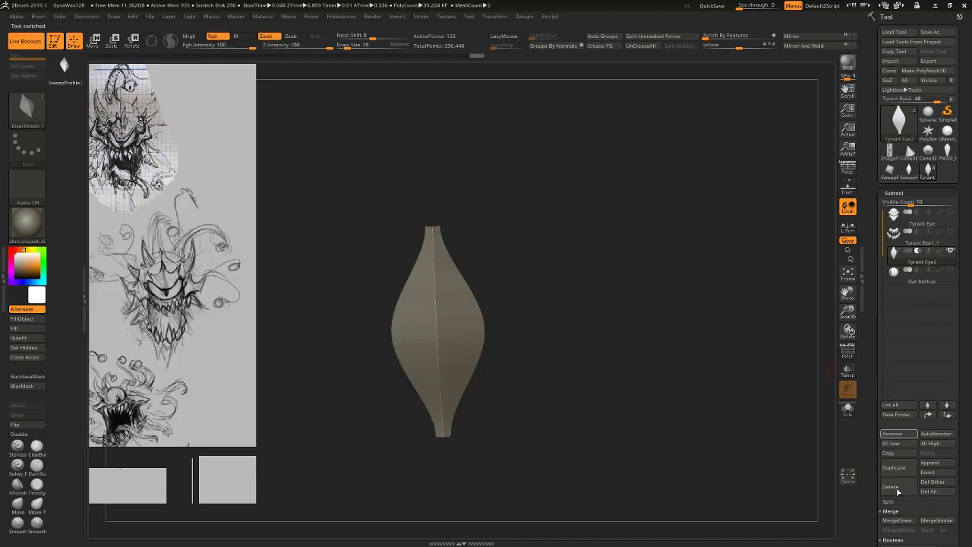
{"action": "left_click", "coordinate": [904, 489]}
Append the UMesh_Tyrant Boolean eyeball as a subtool and move it above Eye backup.
{"action": "left_click", "coordinate": [930, 463]}
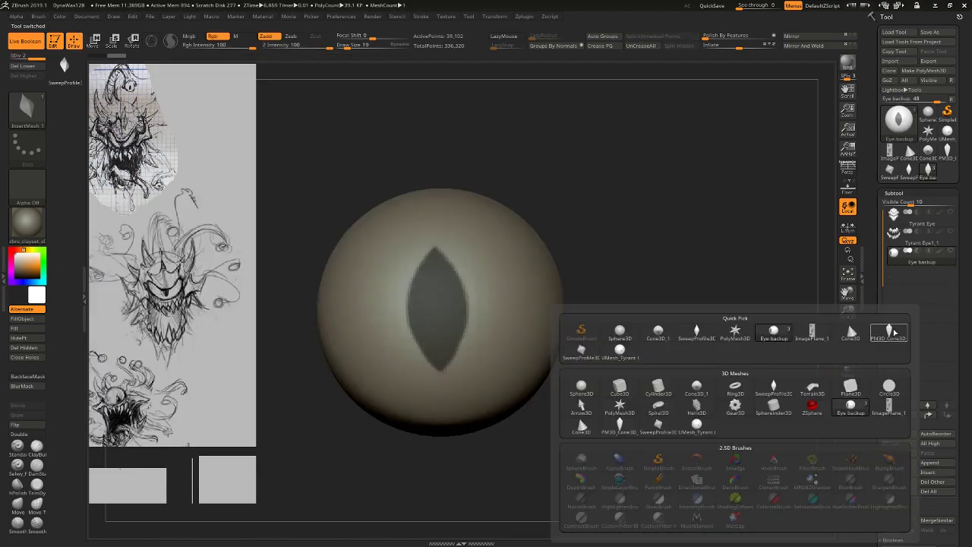
{"action": "left_click", "coordinate": [629, 364]}
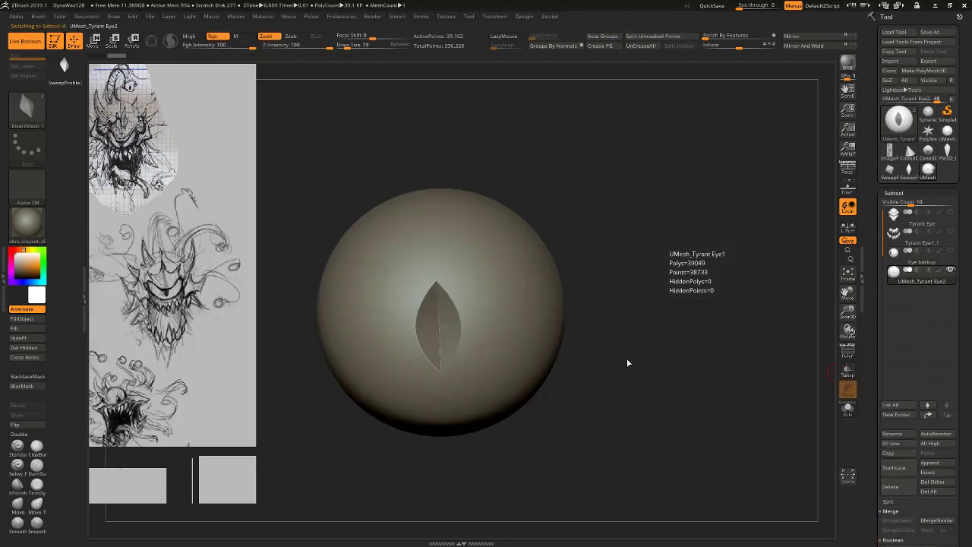
{"action": "key", "text": "ctrl+Up"}
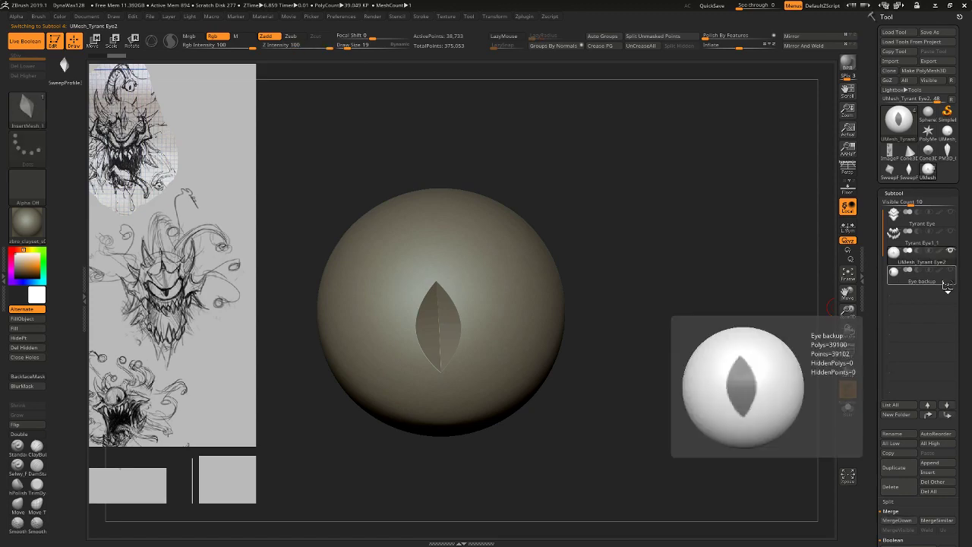
Show the head and teeth subtools around the new eyeball and quick-save the project.
{"action": "left_click", "coordinate": [953, 214]}
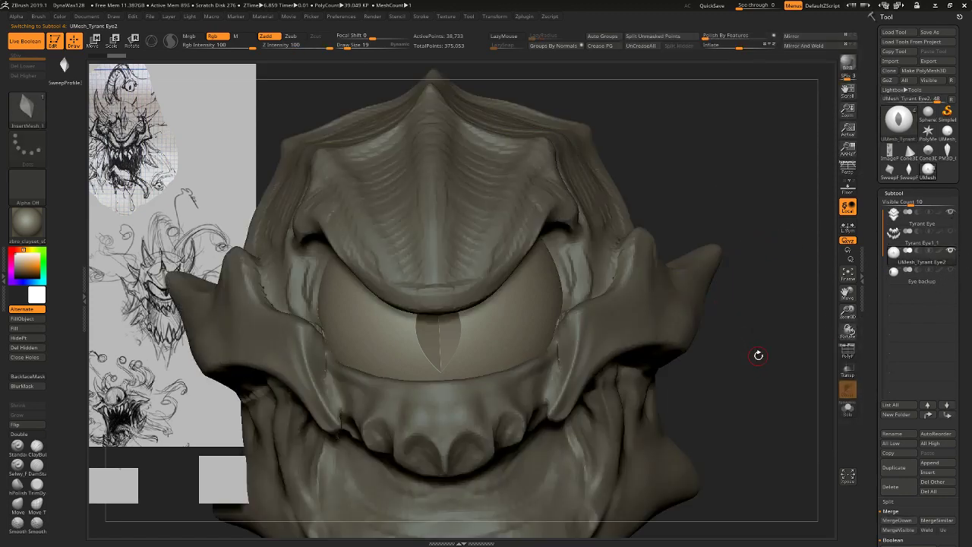
{"action": "left_click_drag", "start_coordinate": [758, 354], "coordinate": [734, 188], "text": "alt"}
{"action": "left_click", "coordinate": [717, 5]}
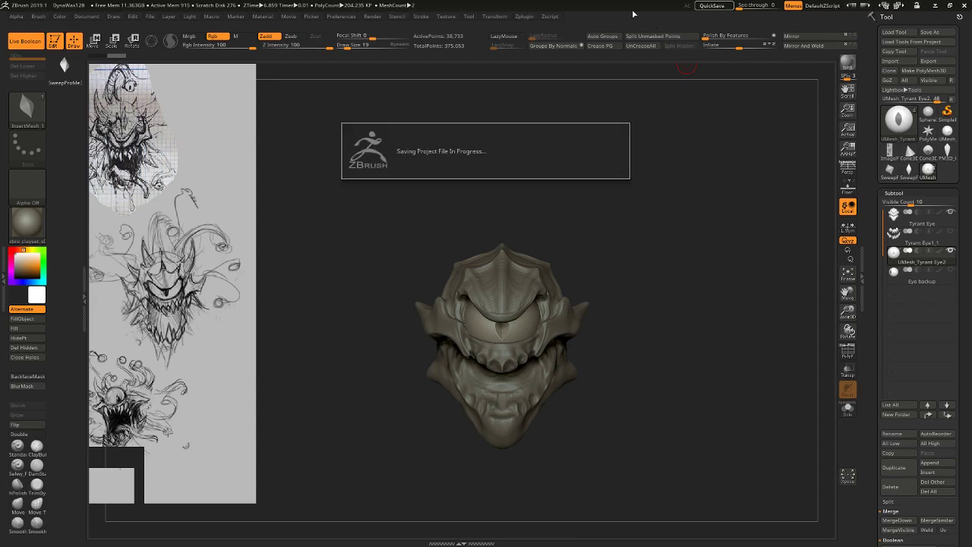
{"action": "mouse_move", "coordinate": [652, 306]}
{"action": "left_mouse_down"}
{"action": "mouse_move", "coordinate": [676, 293]}
{"action": "mouse_move", "coordinate": [691, 338]}
{"action": "left_mouse_up"}
{"action": "mouse_move", "coordinate": [690, 338]}
{"action": "left_mouse_down", "text": "alt"}
{"action": "mouse_move", "coordinate": [690, 324]}
{"action": "mouse_move", "coordinate": [701, 354]}
{"action": "mouse_move", "coordinate": [388, 309]}
{"action": "mouse_move", "coordinate": [417, 325]}
{"action": "mouse_move", "coordinate": [641, 304]}
{"action": "mouse_move", "coordinate": [618, 300]}
{"action": "left_mouse_up", "text": "alt"}
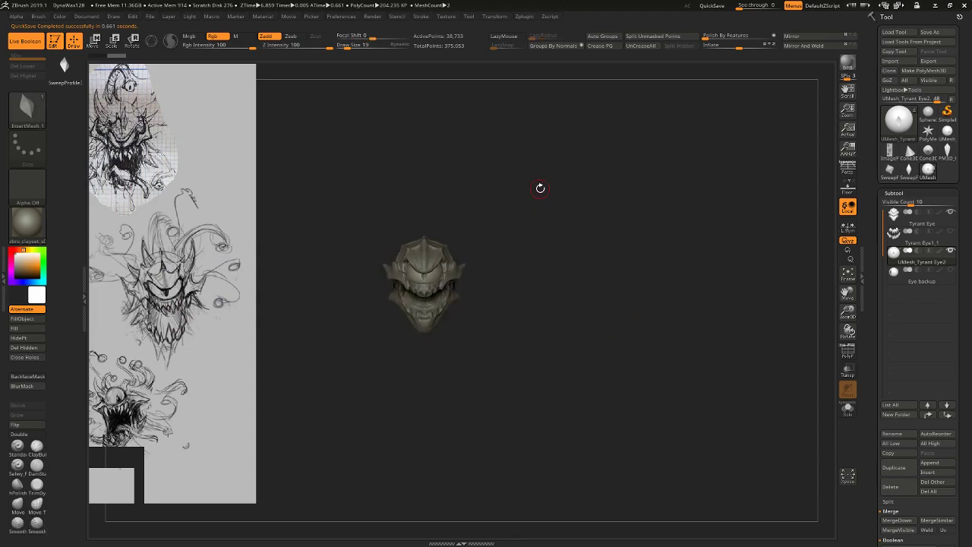
{"action": "left_click", "coordinate": [951, 232]}
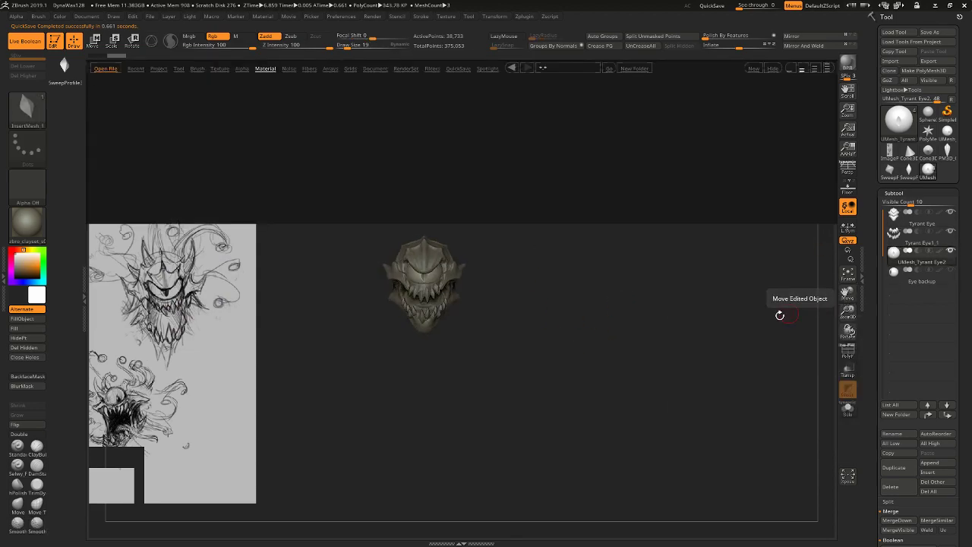
Switch the material to PolyClay2 and view the whole head at three-quarter angle.
{"action": "left_click", "coordinate": [27, 219]}
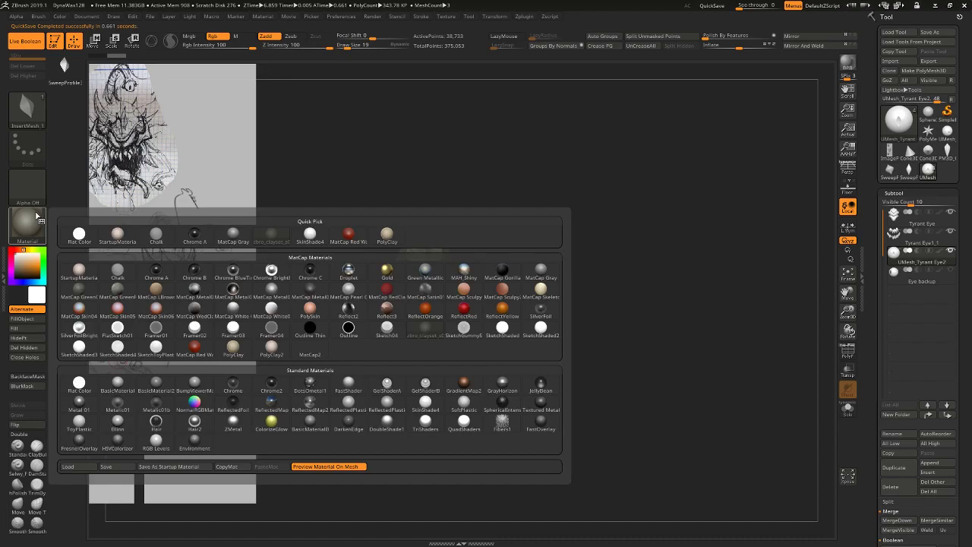
{"action": "left_click", "coordinate": [273, 351]}
{"action": "left_click_drag", "start_coordinate": [601, 224], "coordinate": [828, 376], "text": "alt"}
{"action": "left_click_drag", "start_coordinate": [828, 376], "coordinate": [764, 360]}
{"action": "mouse_move", "coordinate": [348, 355]}
{"action": "left_mouse_down"}
{"action": "mouse_move", "coordinate": [493, 356]}
{"action": "mouse_move", "coordinate": [416, 341]}
{"action": "mouse_move", "coordinate": [354, 300]}
{"action": "mouse_move", "coordinate": [349, 364]}
{"action": "mouse_move", "coordinate": [338, 364]}
{"action": "left_mouse_up"}
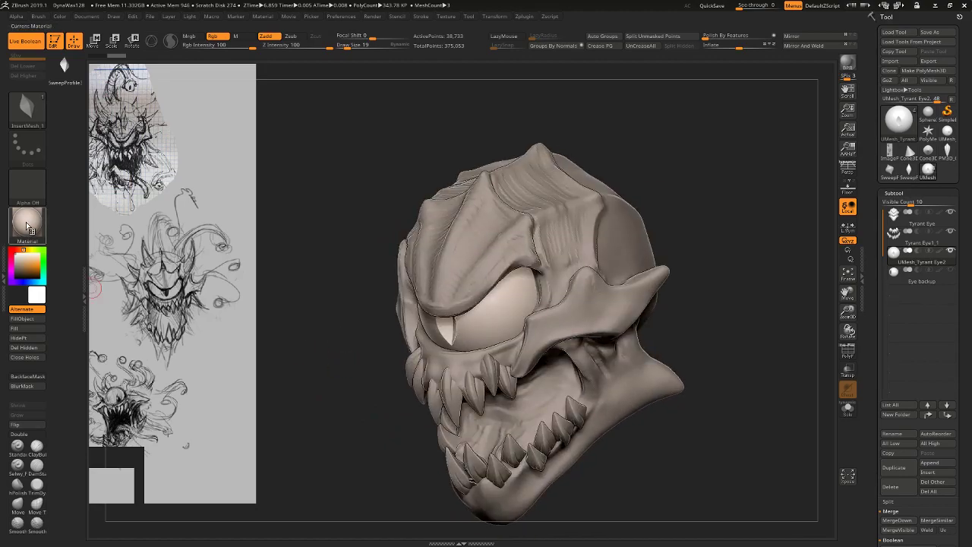
Try the BasicMaterial2 material on the head and return to PolyClay2.
{"action": "left_click", "coordinate": [27, 220]}
{"action": "left_click", "coordinate": [156, 376]}
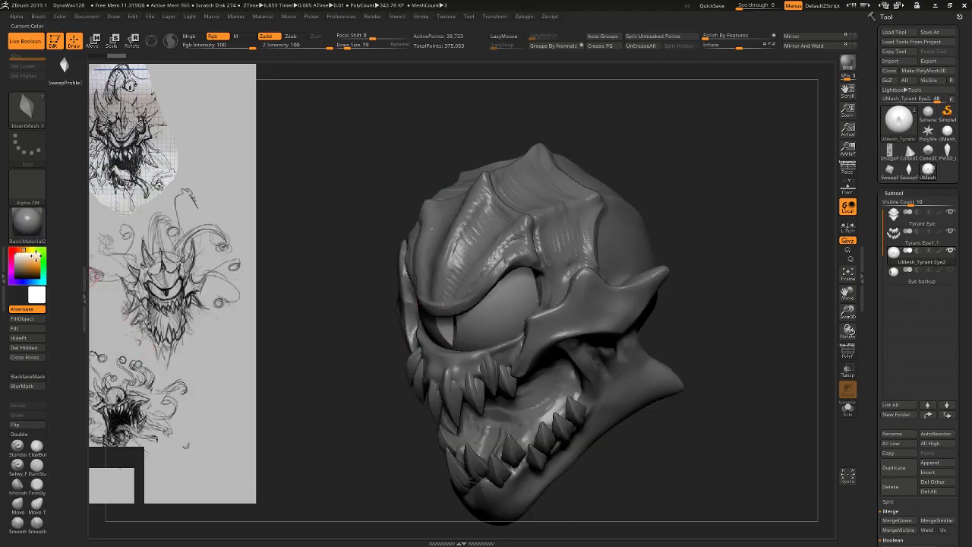
{"action": "left_click", "coordinate": [27, 222]}
{"action": "left_click", "coordinate": [317, 383]}
{"action": "left_click_drag", "start_coordinate": [645, 161], "coordinate": [705, 142]}
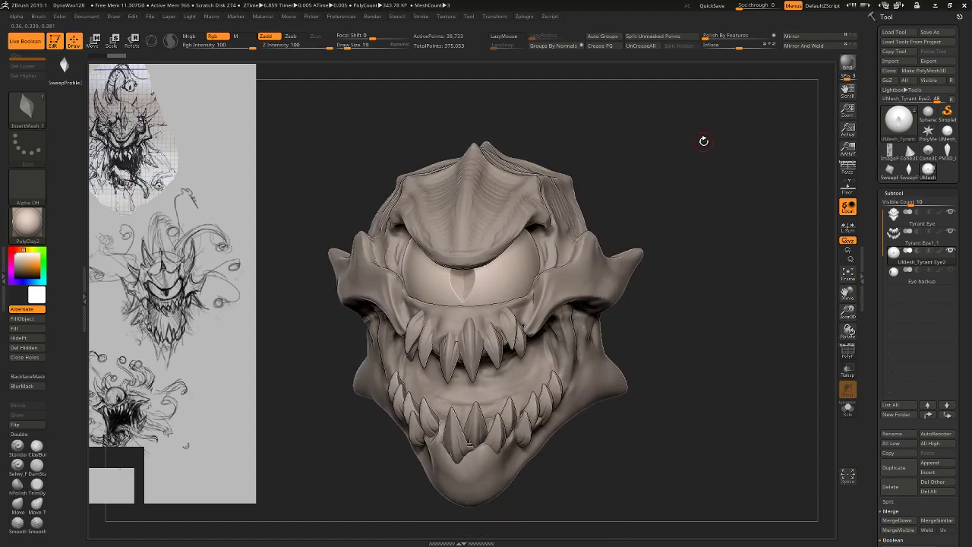
Select the Tyrant Eye head subtool and set the ClayBuildup brush to draw size 33.
{"action": "left_click", "coordinate": [476, 222], "text": "alt"}
{"action": "mouse_move", "coordinate": [710, 211]}
{"action": "left_mouse_down"}
{"action": "mouse_move", "coordinate": [708, 150]}
{"action": "mouse_move", "coordinate": [575, 189]}
{"action": "left_mouse_up"}
{"action": "left_click", "coordinate": [36, 446]}
{"action": "key", "text": "s"}
{"action": "left_click_drag", "start_coordinate": [509, 285], "coordinate": [503, 280]}
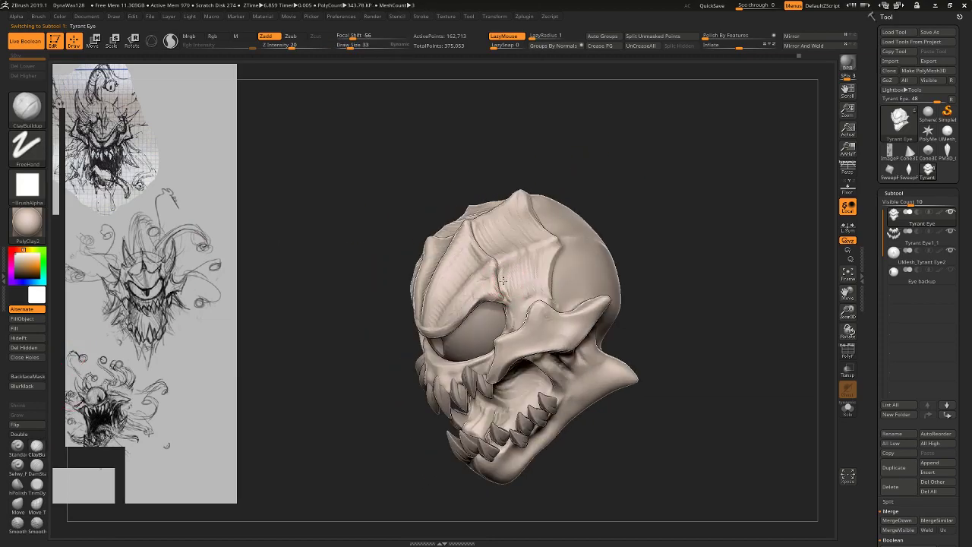
Examine the head's brow, temple, cheekbone and jaw from above, the side and the front.
{"action": "left_click_drag", "start_coordinate": [577, 192], "coordinate": [631, 202]}
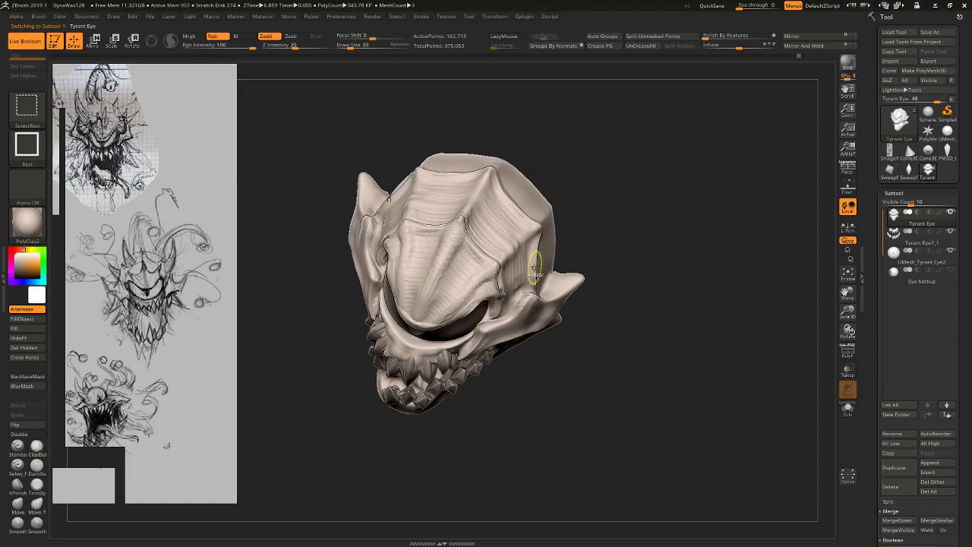
{"action": "mouse_move", "coordinate": [633, 224]}
{"action": "left_mouse_down"}
{"action": "mouse_move", "coordinate": [509, 283]}
{"action": "mouse_move", "coordinate": [500, 266]}
{"action": "left_mouse_up"}
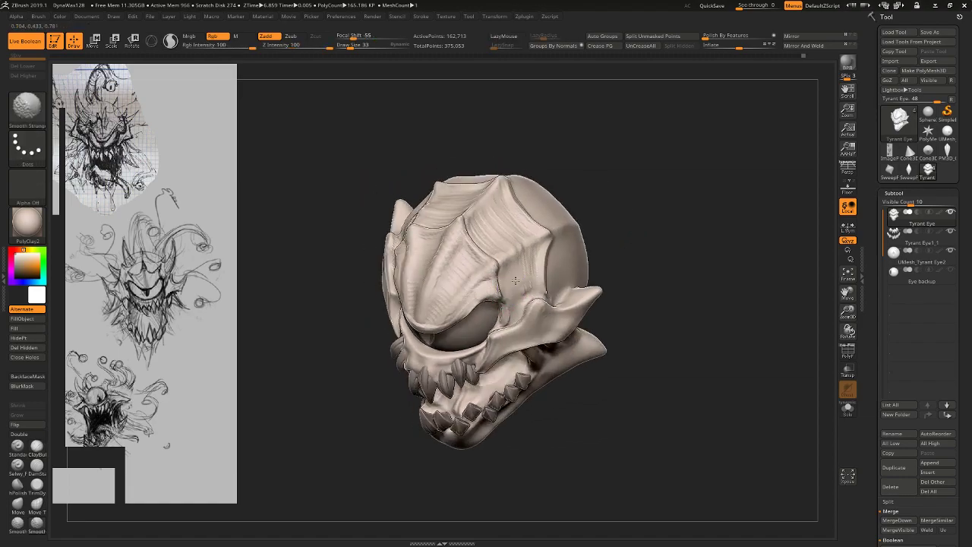
{"action": "mouse_move", "coordinate": [617, 196]}
{"action": "left_mouse_down"}
{"action": "mouse_move", "coordinate": [629, 187]}
{"action": "mouse_move", "coordinate": [635, 124]}
{"action": "mouse_move", "coordinate": [599, 195]}
{"action": "mouse_move", "coordinate": [586, 189]}
{"action": "mouse_move", "coordinate": [631, 217]}
{"action": "mouse_move", "coordinate": [725, 181]}
{"action": "left_mouse_up"}
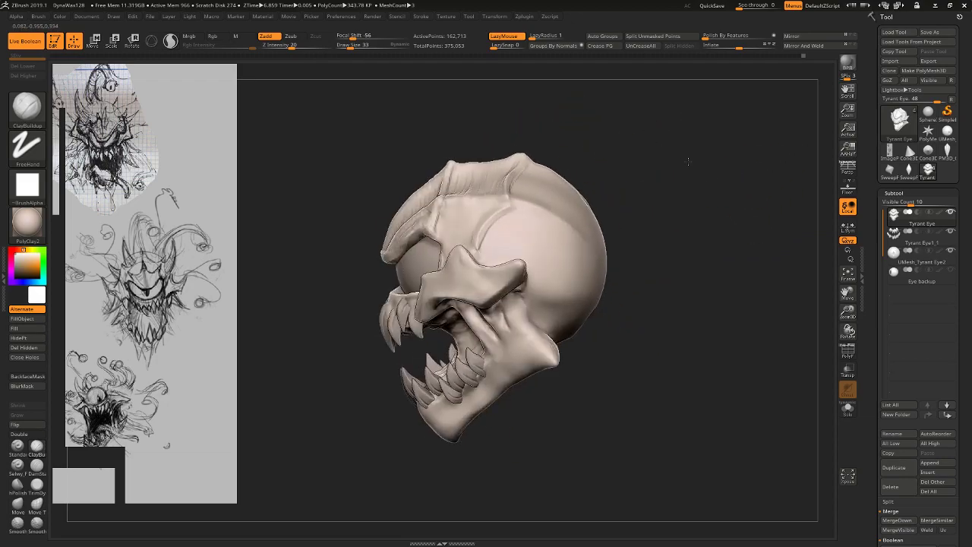
{"action": "left_click_drag", "start_coordinate": [648, 139], "coordinate": [693, 165]}
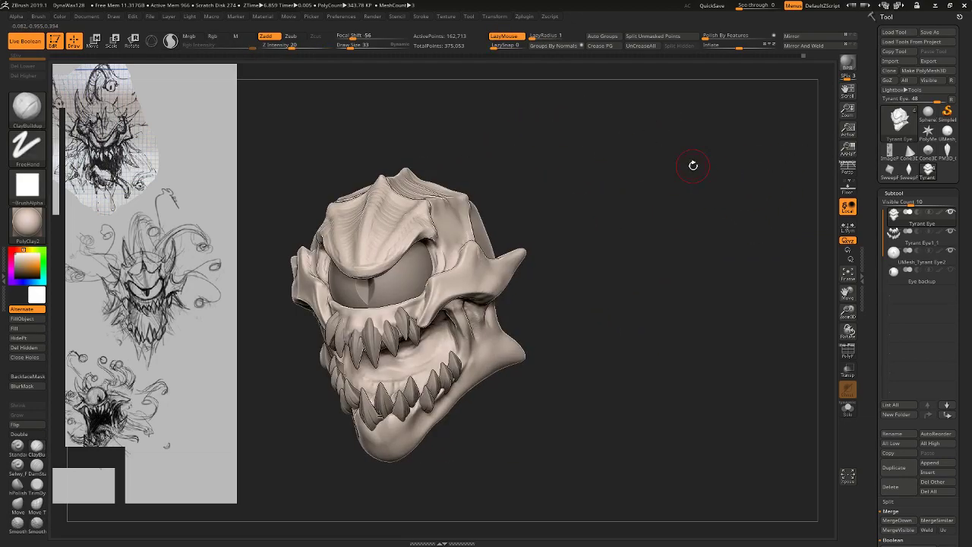
{"action": "mouse_move", "coordinate": [612, 272]}
{"action": "left_mouse_down"}
{"action": "mouse_move", "coordinate": [644, 272]}
{"action": "mouse_move", "coordinate": [606, 277]}
{"action": "left_mouse_up"}
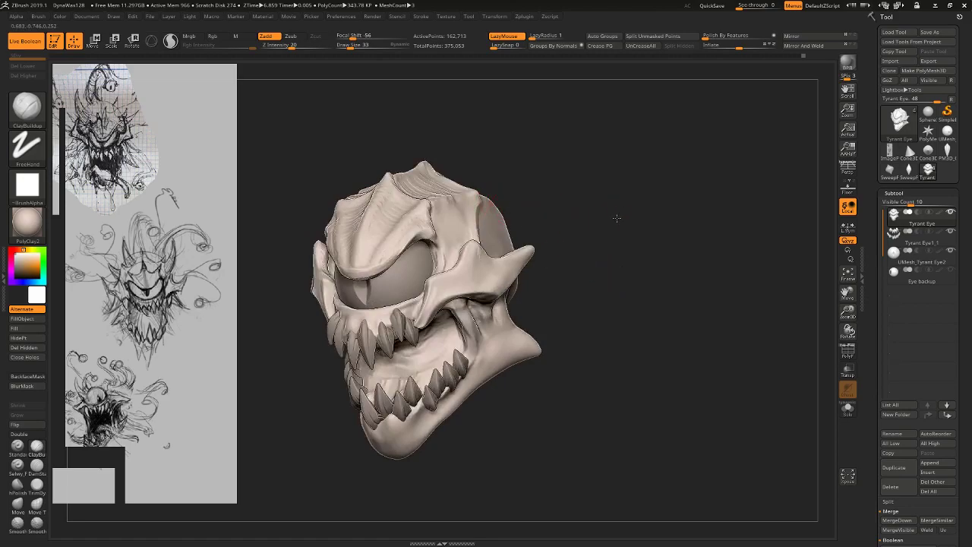
{"action": "left_click_drag", "start_coordinate": [617, 218], "coordinate": [487, 233]}
{"action": "left_click_drag", "start_coordinate": [636, 250], "coordinate": [727, 200]}
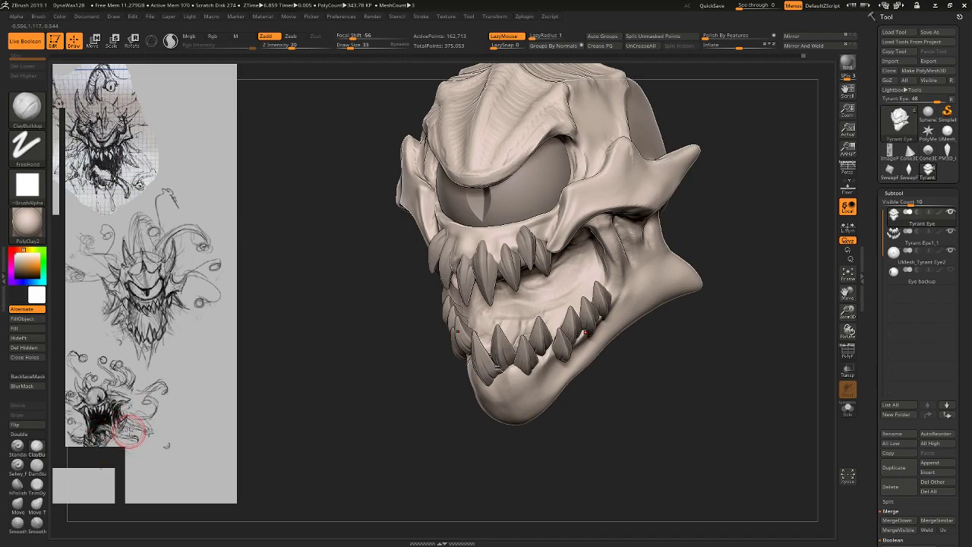
{"action": "left_click_drag", "start_coordinate": [368, 424], "coordinate": [695, 432]}
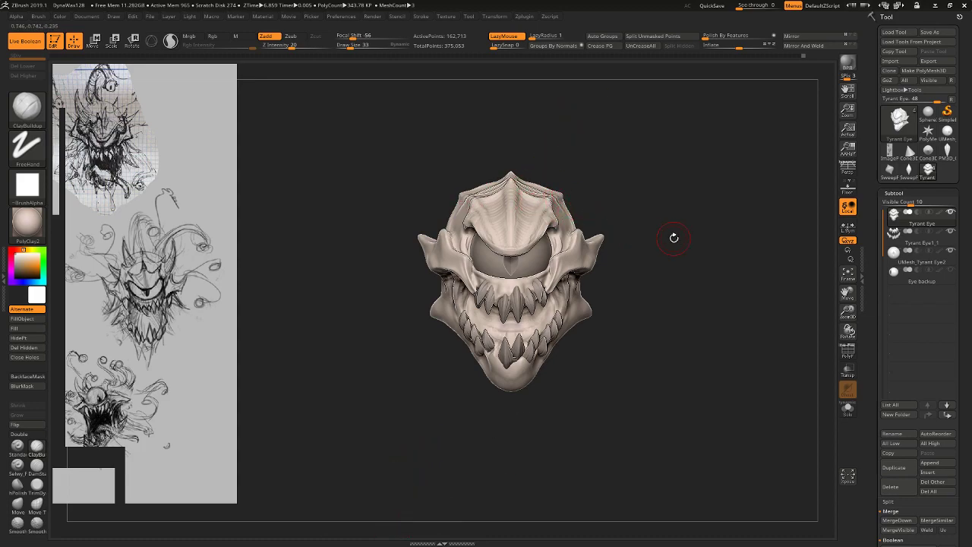
{"action": "left_click_drag", "start_coordinate": [673, 238], "coordinate": [614, 263]}
Switch to the DamStandard brush, quick-save the project and turn the head to its side.
{"action": "left_click", "coordinate": [38, 466]}
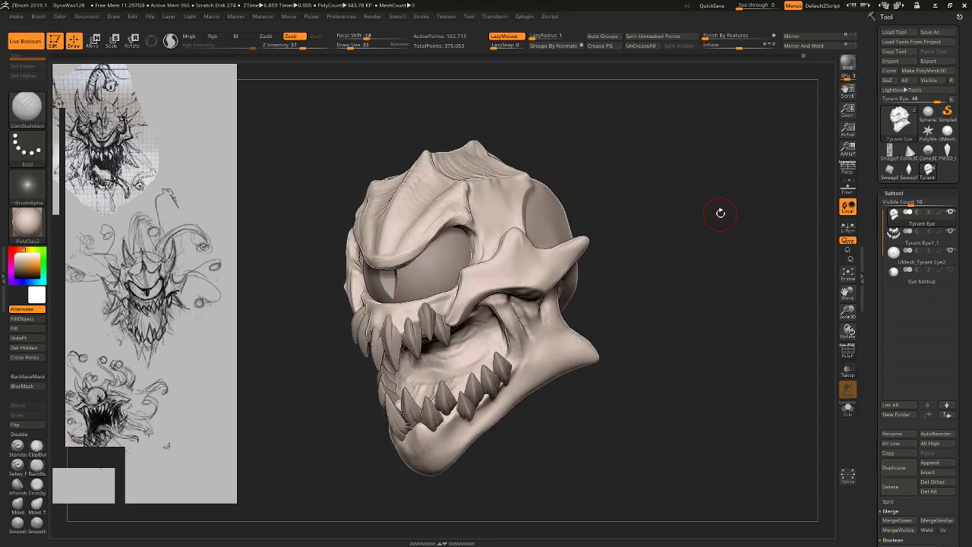
{"action": "left_click", "coordinate": [713, 5]}
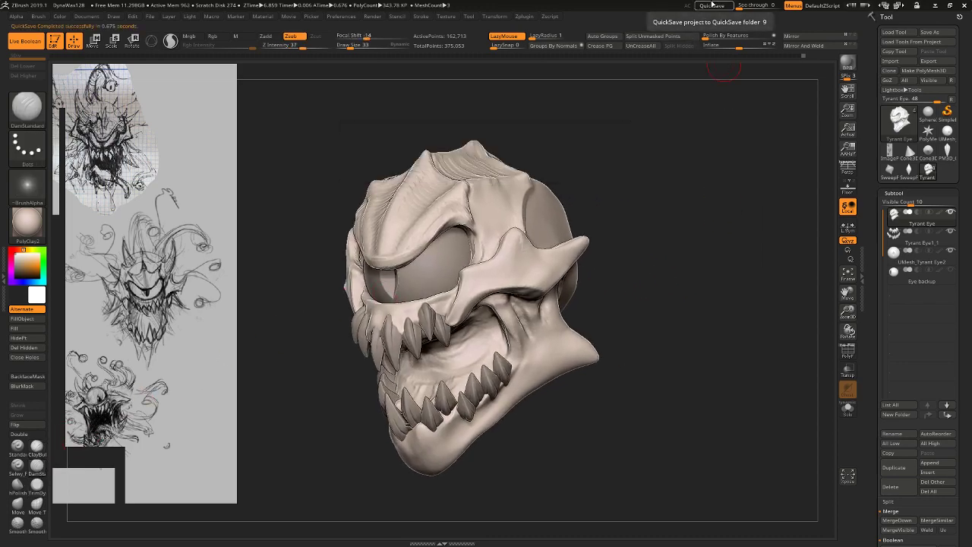
{"action": "left_click_drag", "start_coordinate": [677, 215], "coordinate": [660, 271]}
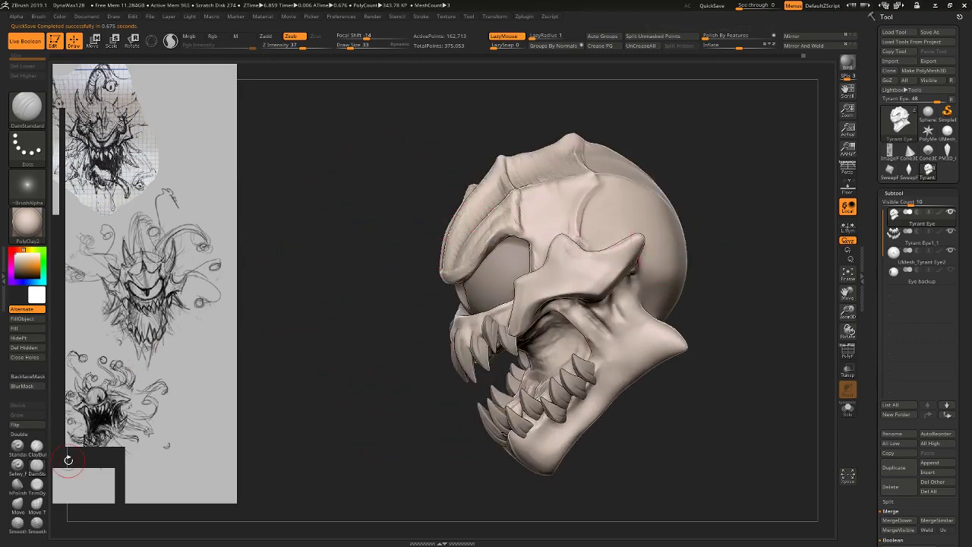
Sharpen the ridge along the cheekbone beside the eye with the DamStandard brush at draw size 90.
{"action": "left_click_drag", "start_coordinate": [701, 173], "coordinate": [629, 217]}
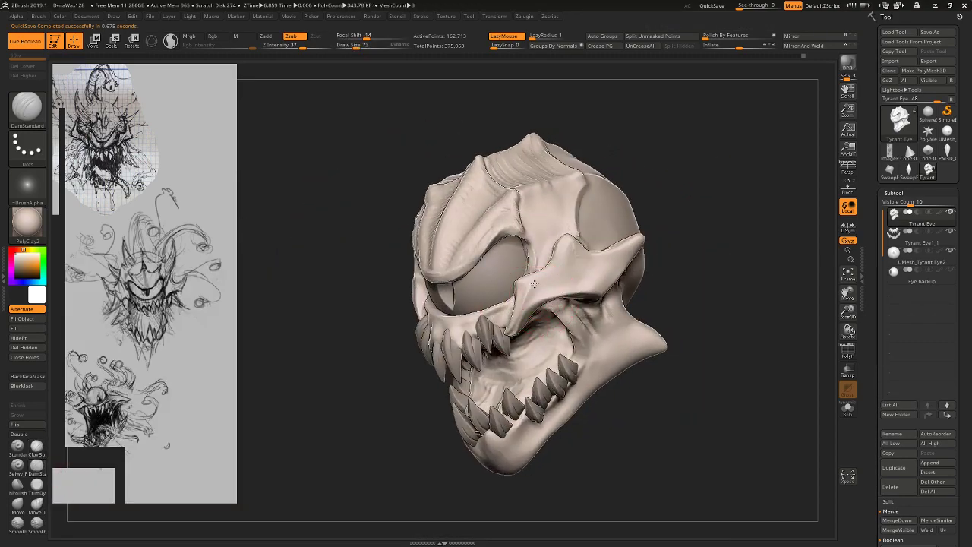
{"action": "key", "text": "ctrl"}
{"action": "left_click_drag", "start_coordinate": [531, 293], "coordinate": [573, 275]}
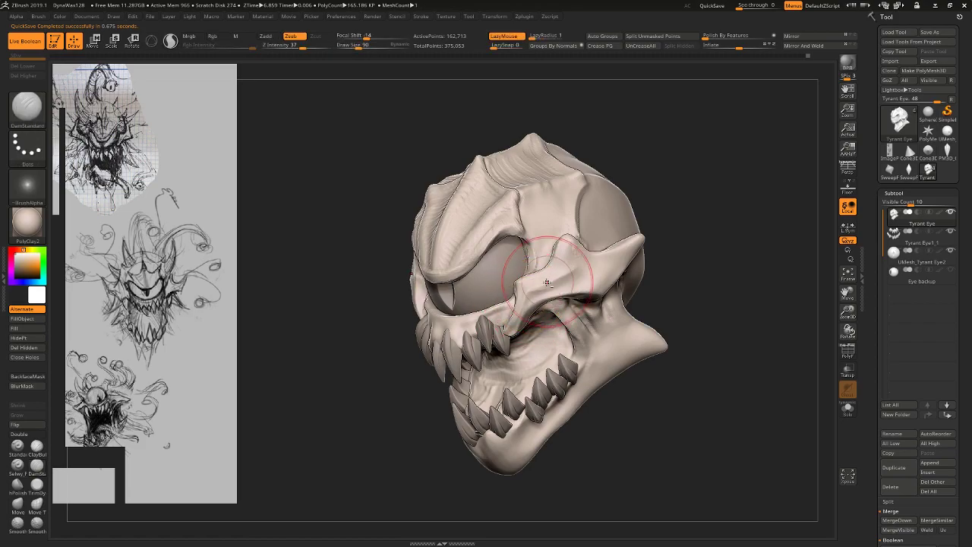
{"action": "left_click_drag", "start_coordinate": [742, 226], "coordinate": [700, 230]}
{"action": "mouse_move", "coordinate": [580, 266]}
{"action": "left_mouse_down"}
{"action": "mouse_move", "coordinate": [575, 258]}
{"action": "mouse_move", "coordinate": [566, 283]}
{"action": "left_mouse_up"}
{"action": "left_click_drag", "start_coordinate": [491, 313], "coordinate": [524, 310]}
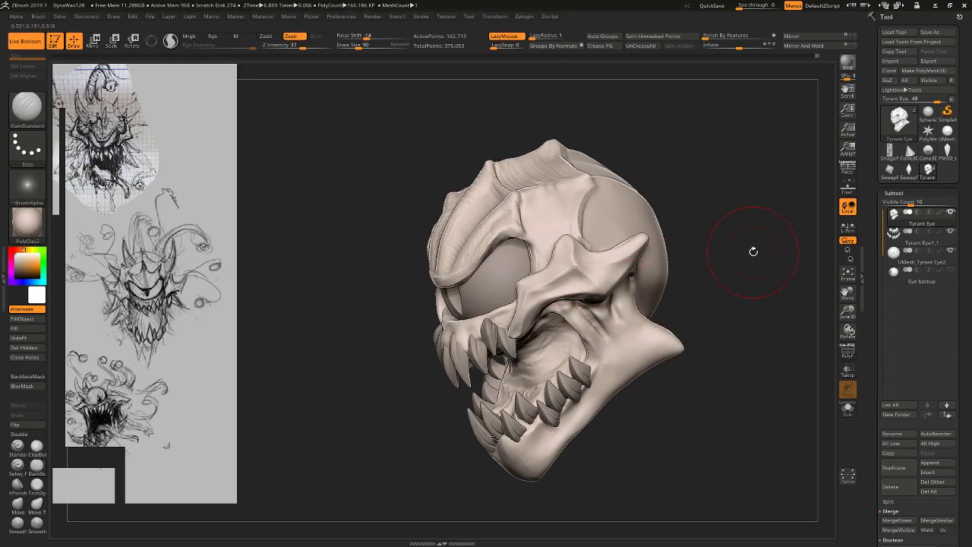
Refine the ridge running up into the cheekbone's upper spike with the DamStandard brush at draw size 73.
{"action": "left_click_drag", "start_coordinate": [748, 253], "coordinate": [657, 245]}
{"action": "right_click_drag", "start_coordinate": [657, 244], "coordinate": [608, 262], "text": "ctrl"}
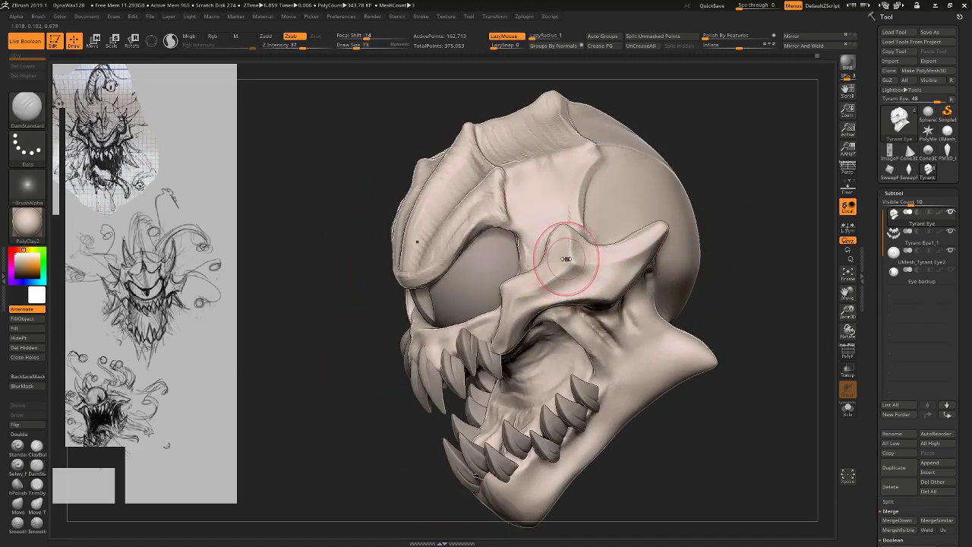
{"action": "mouse_move", "coordinate": [570, 258]}
{"action": "left_mouse_down", "text": "shift"}
{"action": "mouse_move", "coordinate": [573, 245]}
{"action": "mouse_move", "coordinate": [569, 255]}
{"action": "left_mouse_up", "text": "shift"}
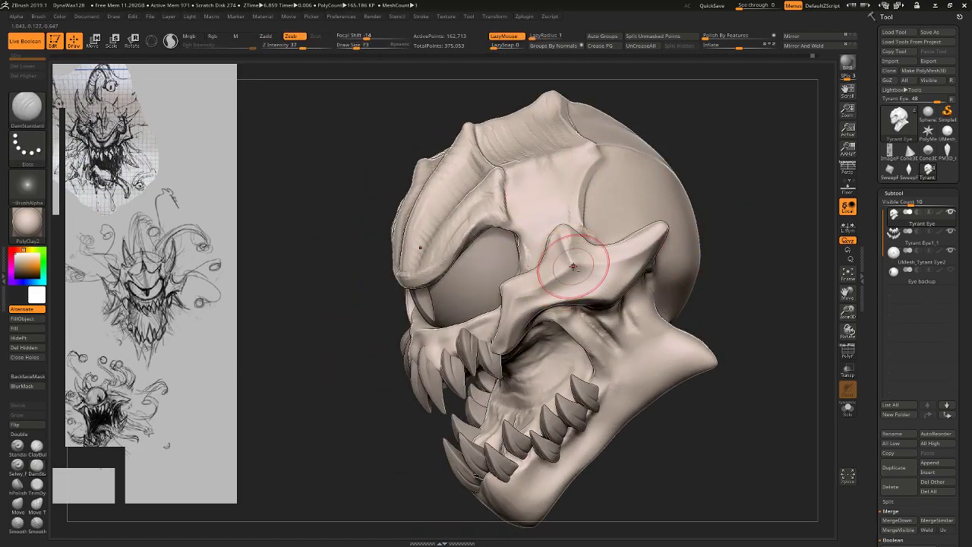
{"action": "left_click_drag", "start_coordinate": [765, 269], "coordinate": [703, 193]}
Build up the cheekbone surface below the upper spike with the ClayBuildup brush at draw size 23.
{"action": "left_click", "coordinate": [37, 446]}
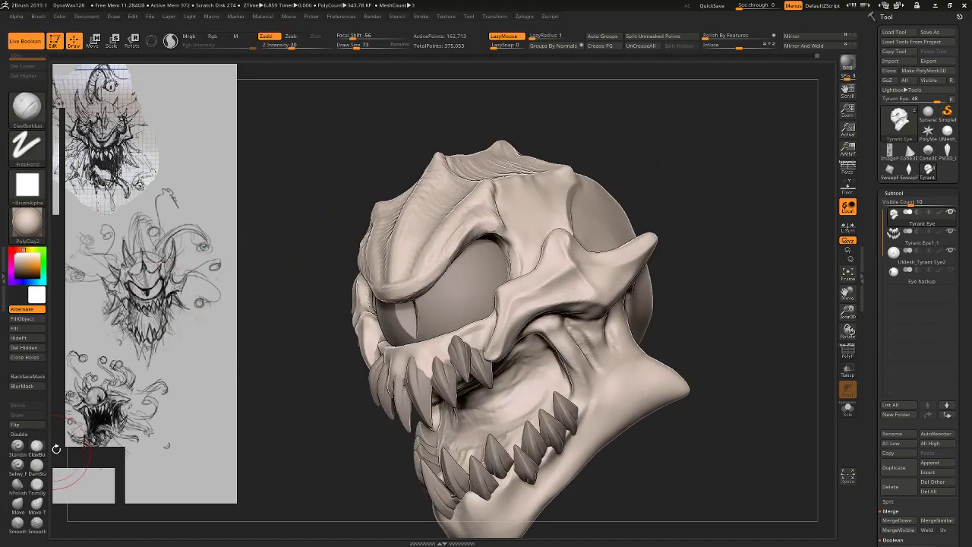
{"action": "key", "text": "s"}
{"action": "left_click_drag", "start_coordinate": [553, 284], "coordinate": [547, 284]}
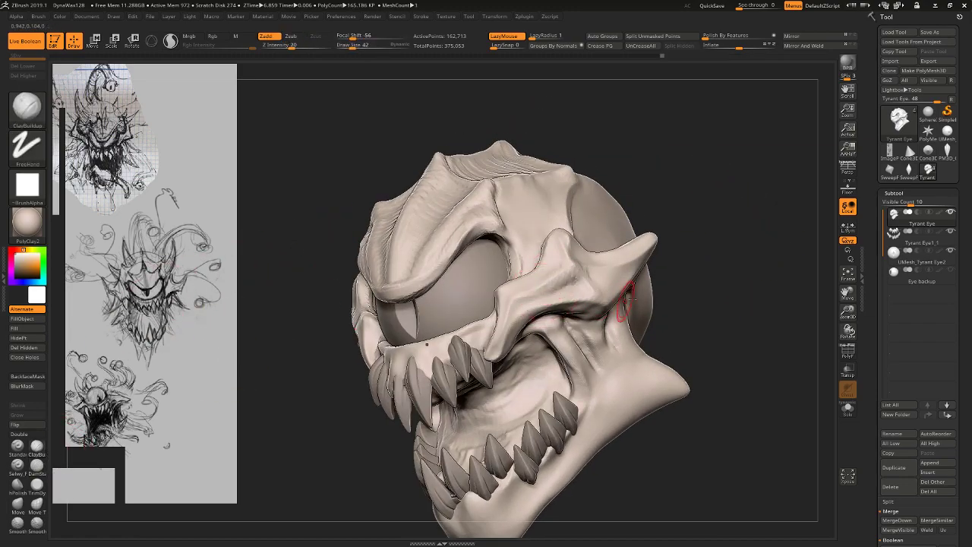
{"action": "left_click_drag", "start_coordinate": [624, 300], "coordinate": [597, 282]}
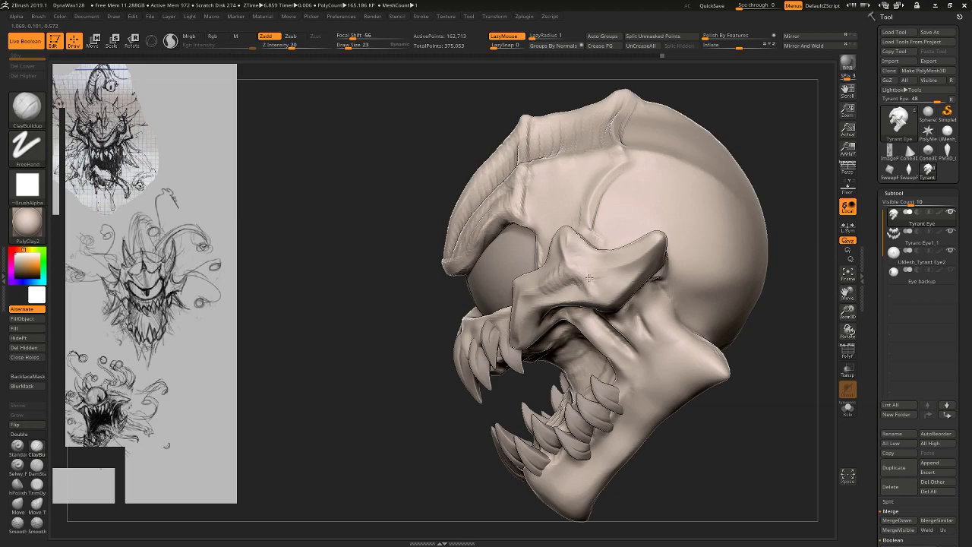
Flatten the built-up planes of the cheekbone with the hPolish brush, reducing the draw size to 21.
{"action": "left_click", "coordinate": [17, 483]}
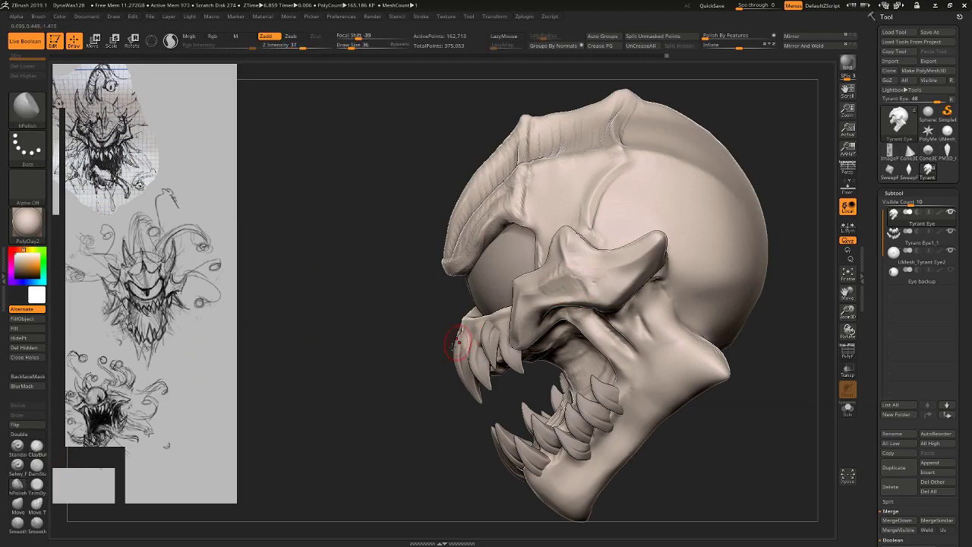
{"action": "left_click_drag", "start_coordinate": [456, 344], "coordinate": [600, 282]}
{"action": "left_click_drag", "start_coordinate": [769, 243], "coordinate": [607, 260]}
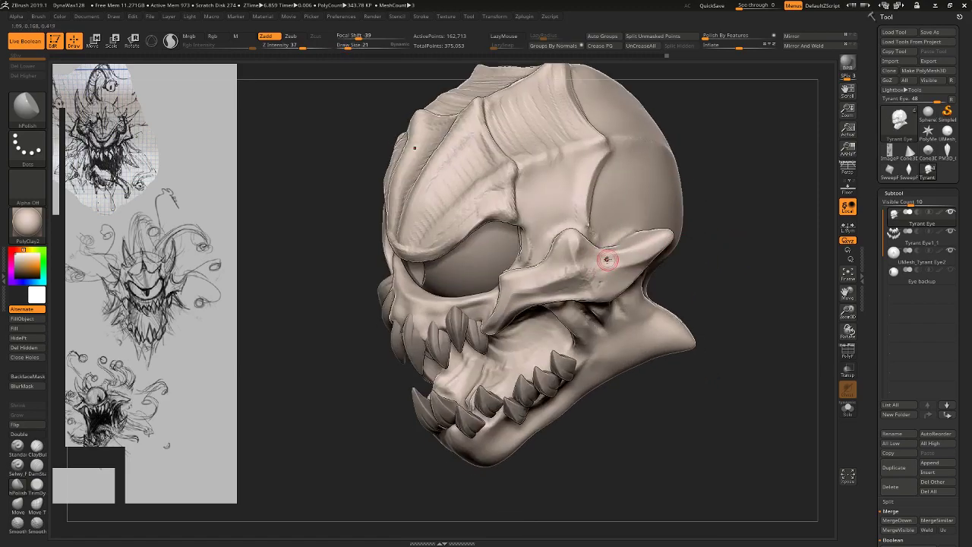
Refine the crease between the cheekbone's two spikes with the DamStandard brush at draw size 36, clearing the accidental mask.
{"action": "left_click", "coordinate": [36, 465]}
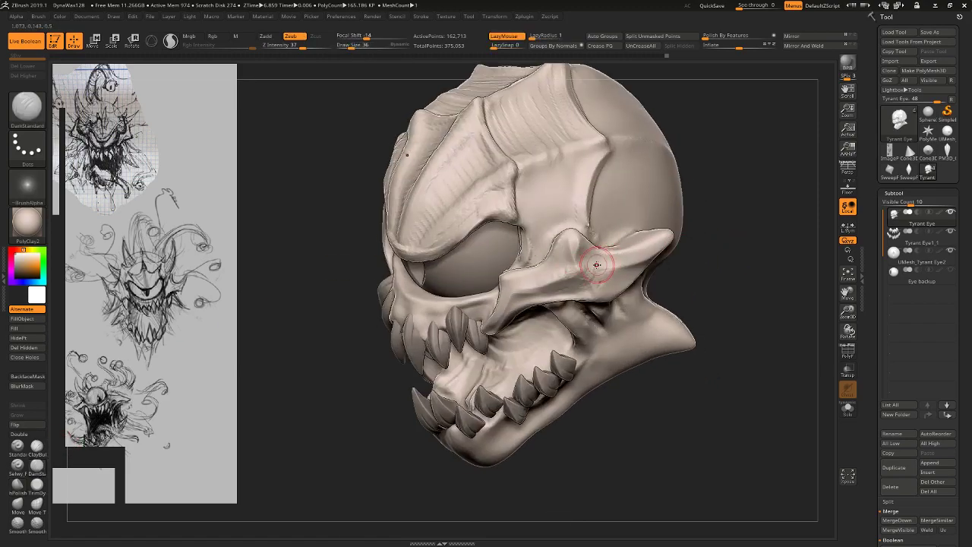
{"action": "left_click", "coordinate": [720, 277], "text": "ctrl"}
{"action": "left_click_drag", "start_coordinate": [720, 278], "coordinate": [723, 287]}
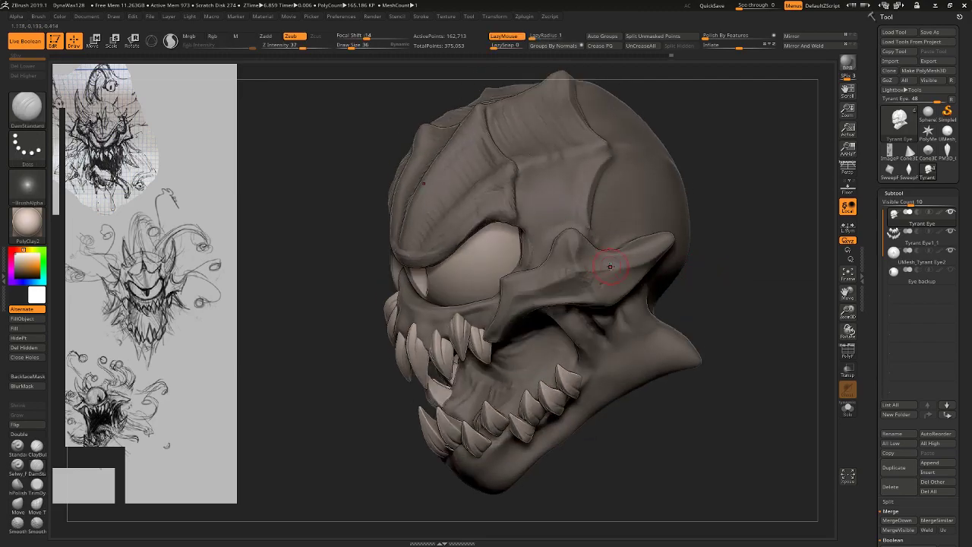
{"action": "left_click", "coordinate": [738, 265], "text": "ctrl"}
{"action": "key", "text": "s"}
{"action": "left_click_drag", "start_coordinate": [612, 276], "coordinate": [602, 277]}
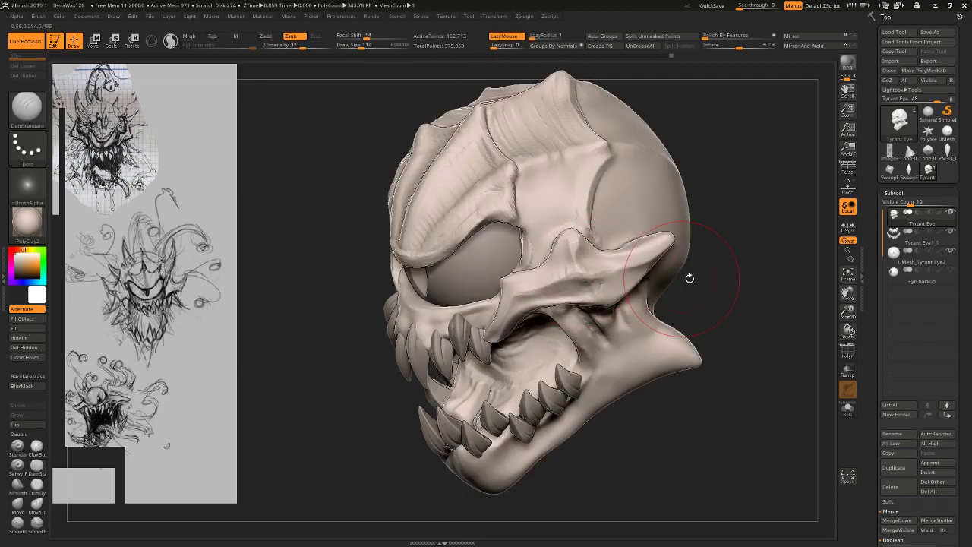
Smooth the temple surface between the cheekbone and the eye socket with the Smooth Stronger brush at draw size 42.
{"action": "left_click_drag", "start_coordinate": [689, 278], "coordinate": [771, 295]}
{"action": "left_click", "coordinate": [38, 465]}
{"action": "left_click_drag", "start_coordinate": [671, 173], "coordinate": [642, 204]}
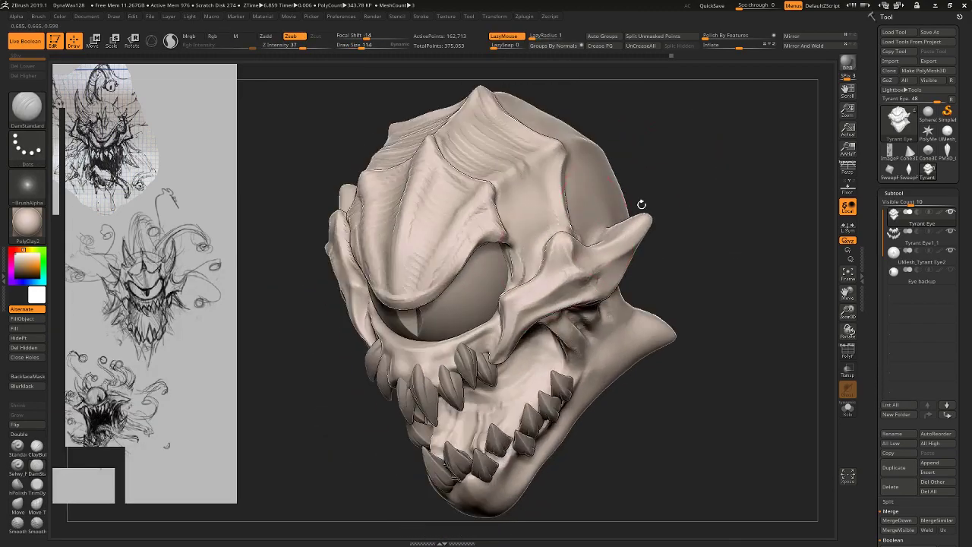
{"action": "left_click_drag", "start_coordinate": [673, 246], "coordinate": [806, 210]}
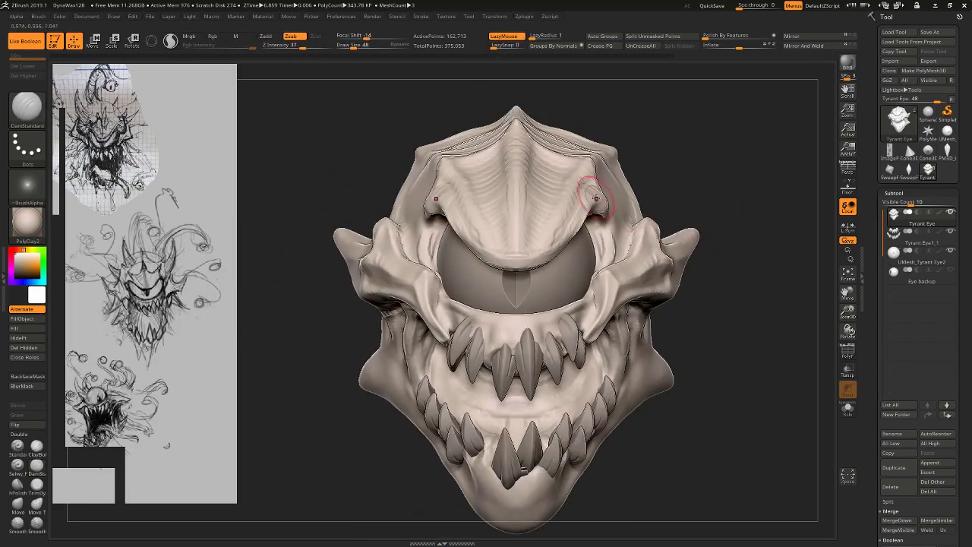
{"action": "left_click_drag", "start_coordinate": [302, 214], "coordinate": [328, 214]}
{"action": "left_click_drag", "start_coordinate": [711, 149], "coordinate": [637, 184]}
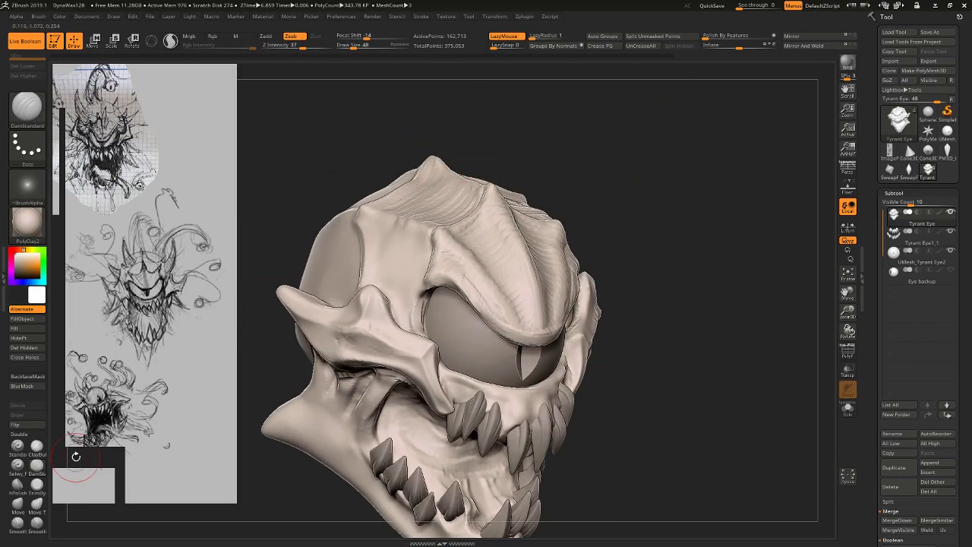
{"action": "left_click_drag", "start_coordinate": [672, 219], "coordinate": [690, 215]}
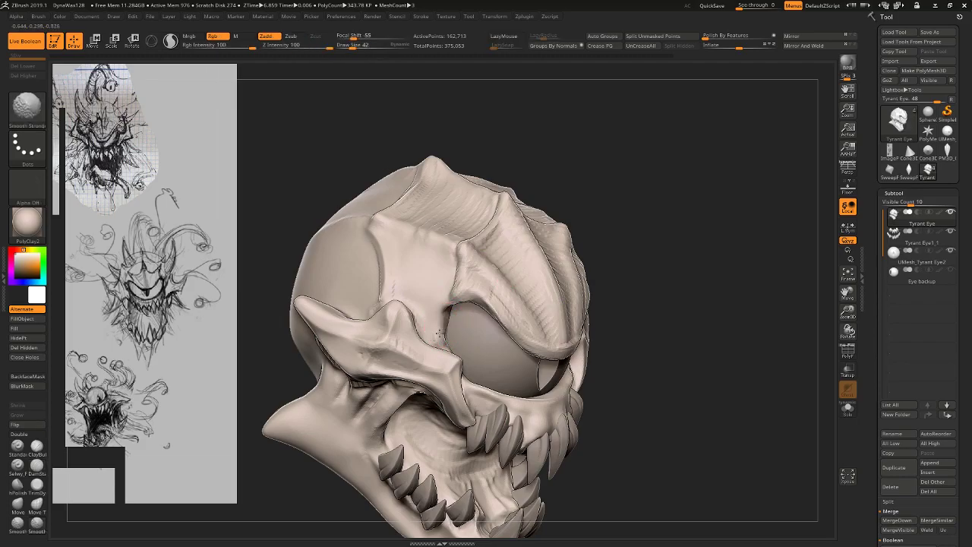
{"action": "left_click_drag", "start_coordinate": [451, 330], "coordinate": [455, 346], "text": "shift"}
Adjust the upper temple edge beside the brow with the Move Topological brush at draw size 124.
{"action": "mouse_move", "coordinate": [710, 202]}
{"action": "left_mouse_down"}
{"action": "mouse_move", "coordinate": [722, 222]}
{"action": "mouse_move", "coordinate": [703, 163]}
{"action": "left_mouse_up"}
{"action": "mouse_move", "coordinate": [703, 164]}
{"action": "left_mouse_down"}
{"action": "mouse_move", "coordinate": [658, 159]}
{"action": "mouse_move", "coordinate": [721, 171]}
{"action": "mouse_move", "coordinate": [733, 228]}
{"action": "left_mouse_up"}
{"action": "left_click", "coordinate": [36, 505]}
{"action": "left_click_drag", "start_coordinate": [520, 162], "coordinate": [717, 162]}
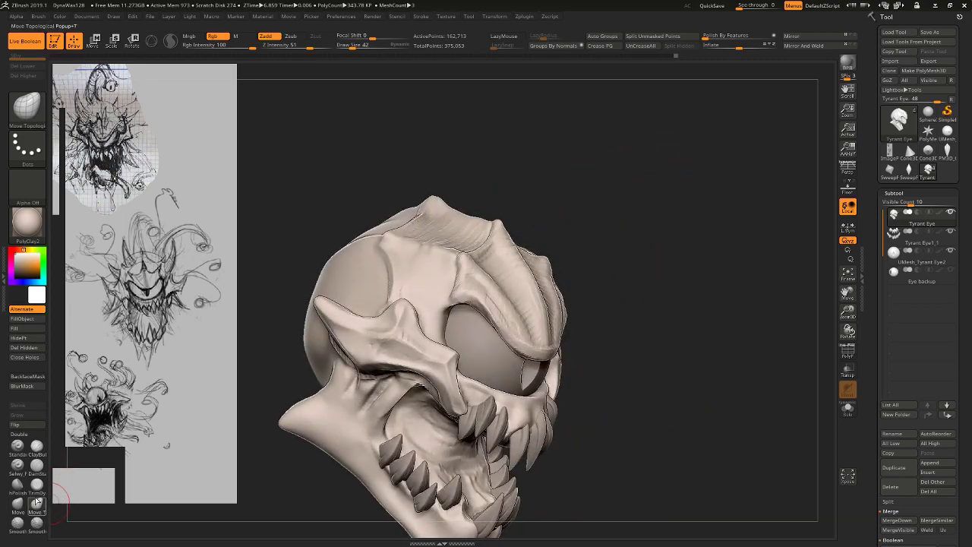
{"action": "left_click_drag", "start_coordinate": [601, 162], "coordinate": [522, 191], "text": "shift"}
{"action": "left_click", "coordinate": [368, 46]}
{"action": "left_click_drag", "start_coordinate": [443, 230], "coordinate": [449, 231]}
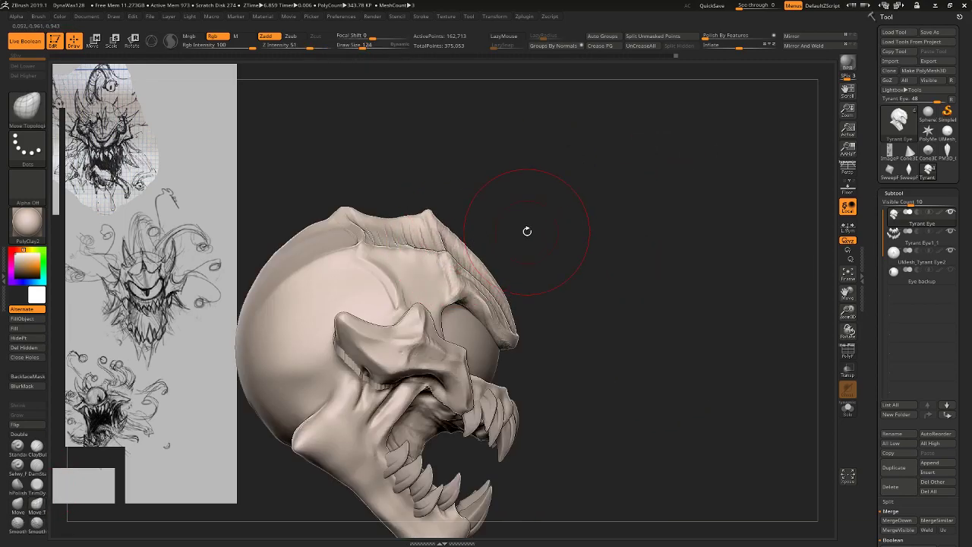
{"action": "left_click_drag", "start_coordinate": [527, 231], "coordinate": [453, 243]}
{"action": "left_click_drag", "start_coordinate": [608, 276], "coordinate": [690, 175], "text": "alt"}
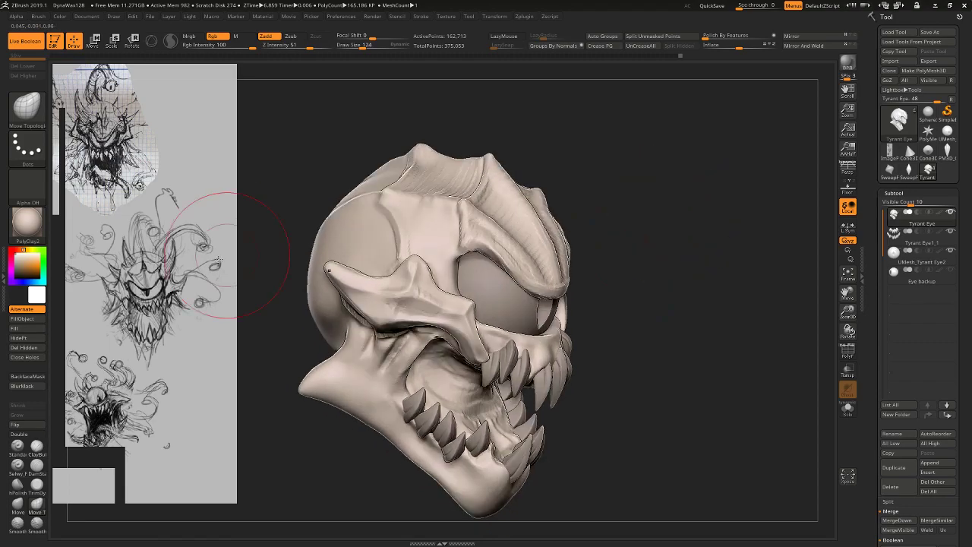
Carve the groove along the brow's outer edge above the eye with the DamStandard brush at draw size 23.
{"action": "left_click", "coordinate": [37, 464]}
{"action": "left_click_drag", "start_coordinate": [454, 190], "coordinate": [459, 238]}
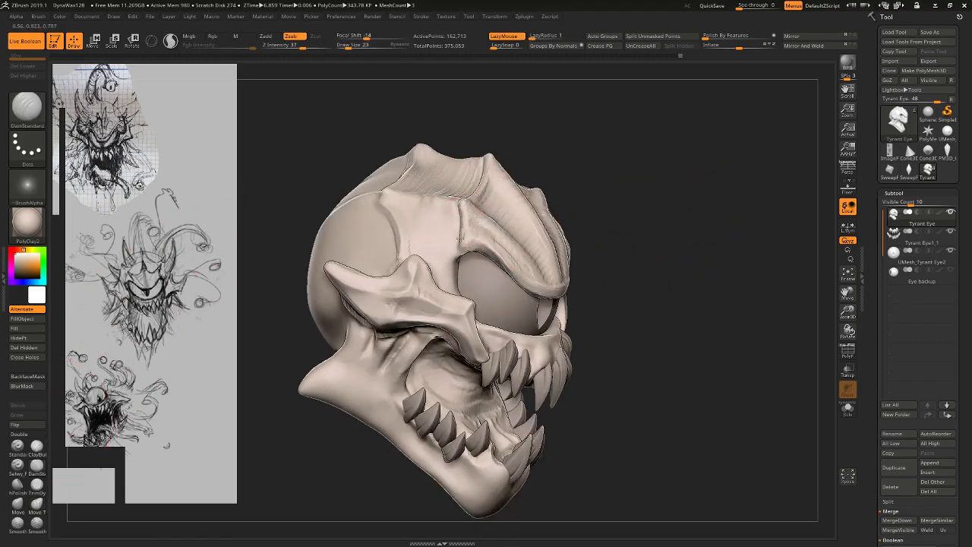
{"action": "left_click_drag", "start_coordinate": [573, 167], "coordinate": [558, 170]}
Build up streaked bone texture on the temple beside the eye with the ClayBuildup brush at draw sizes 54 and 30.
{"action": "left_click", "coordinate": [41, 452]}
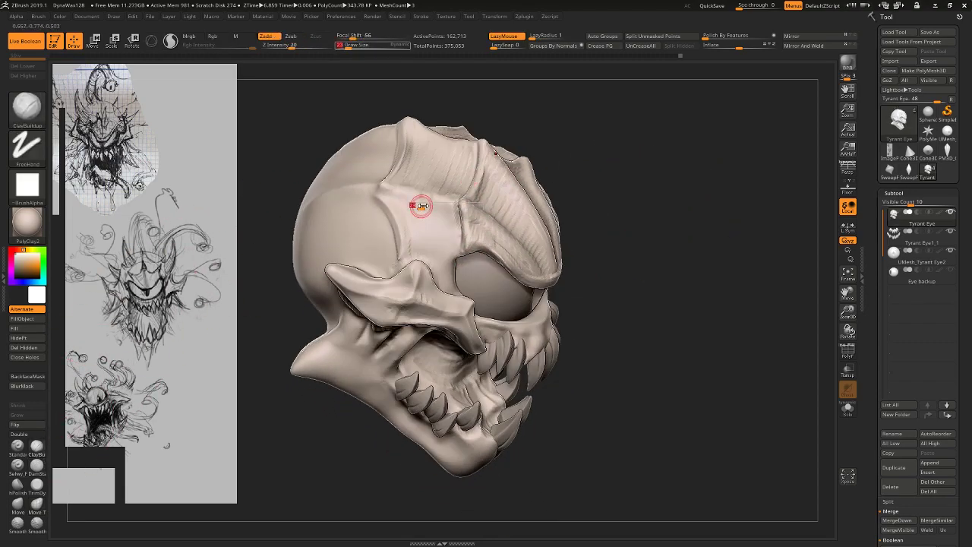
{"action": "mouse_move", "coordinate": [412, 206]}
{"action": "left_mouse_down"}
{"action": "mouse_move", "coordinate": [404, 208]}
{"action": "mouse_move", "coordinate": [436, 249]}
{"action": "left_mouse_up"}
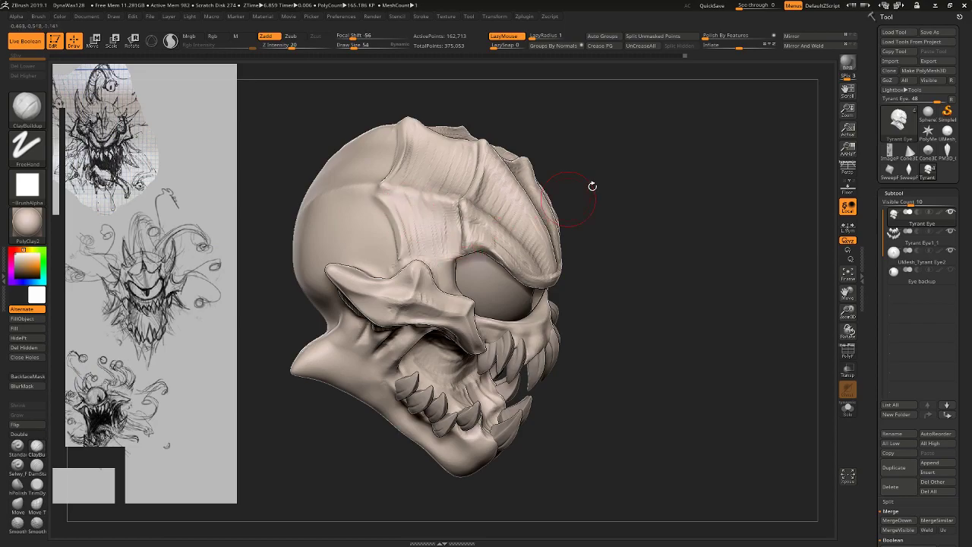
{"action": "left_click_drag", "start_coordinate": [593, 186], "coordinate": [471, 289]}
{"action": "left_click_drag", "start_coordinate": [709, 215], "coordinate": [708, 152]}
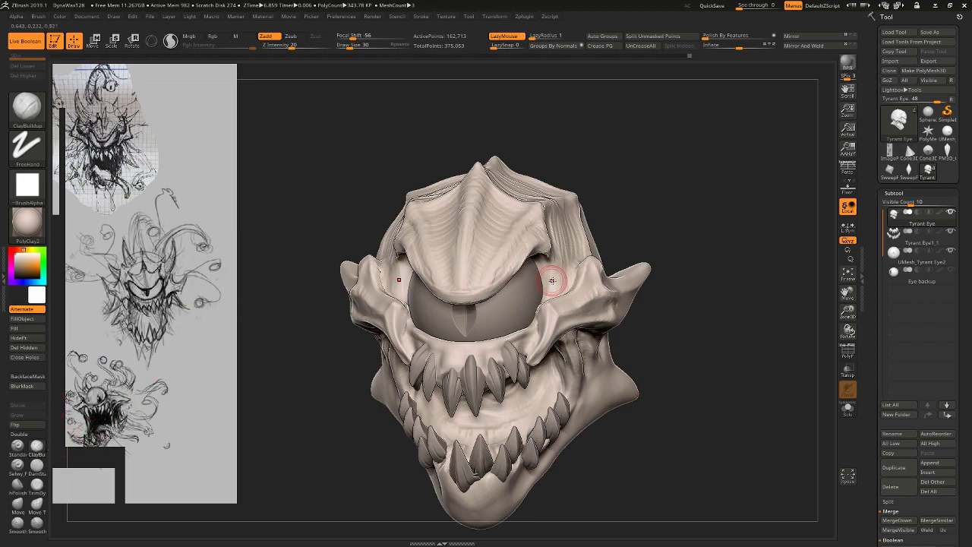
{"action": "left_click_drag", "start_coordinate": [660, 193], "coordinate": [691, 182]}
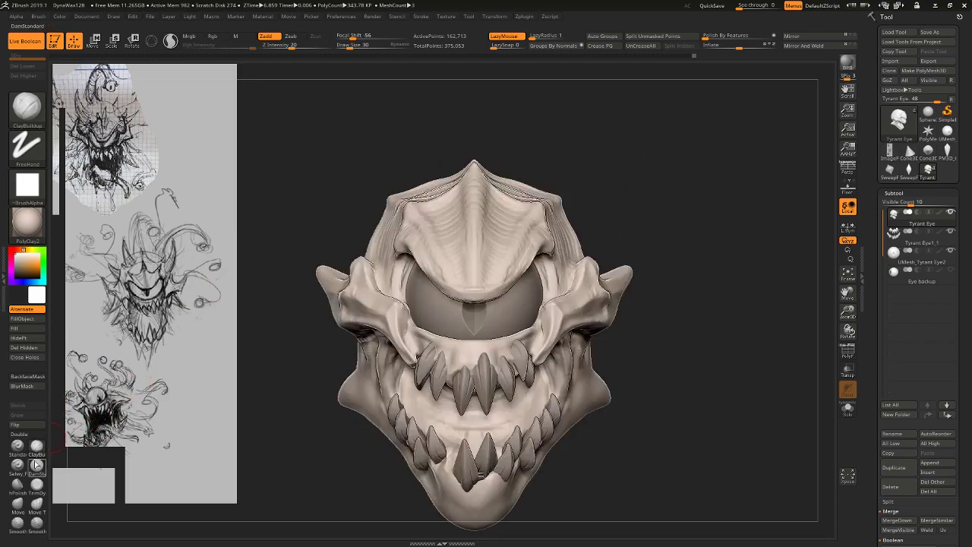
Reshape the outer rim of the eye socket with the Move brush at draw size 65.
{"action": "left_click", "coordinate": [15, 512]}
{"action": "left_click_drag", "start_coordinate": [667, 146], "coordinate": [676, 130]}
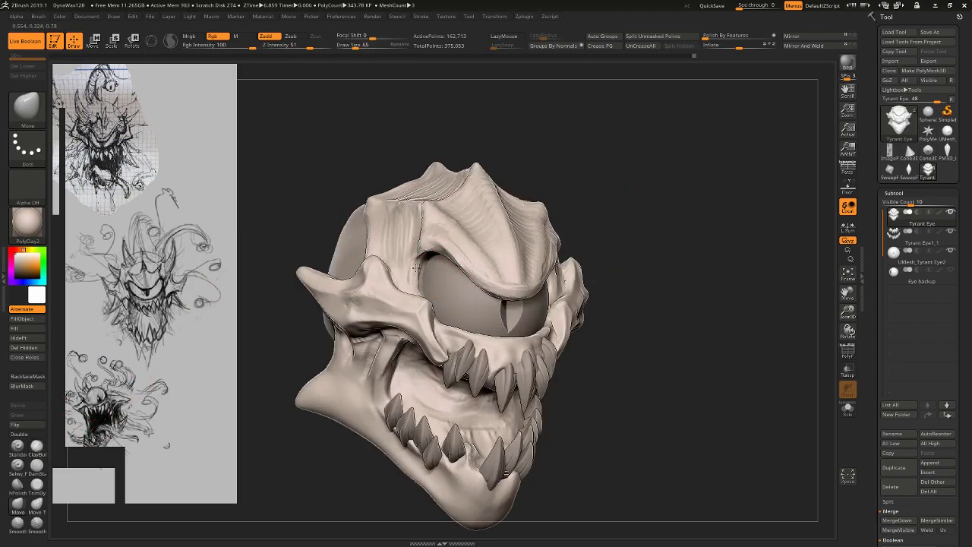
{"action": "left_click_drag", "start_coordinate": [748, 225], "coordinate": [571, 212]}
{"action": "left_click_drag", "start_coordinate": [707, 183], "coordinate": [663, 169]}
{"action": "left_click_drag", "start_coordinate": [663, 168], "coordinate": [417, 139], "text": "alt"}
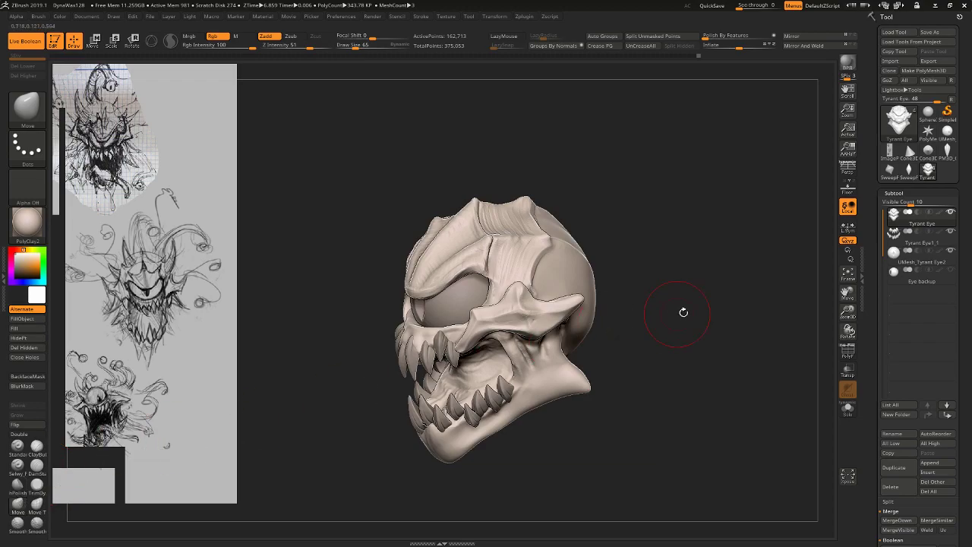
{"action": "left_click_drag", "start_coordinate": [684, 313], "coordinate": [600, 343]}
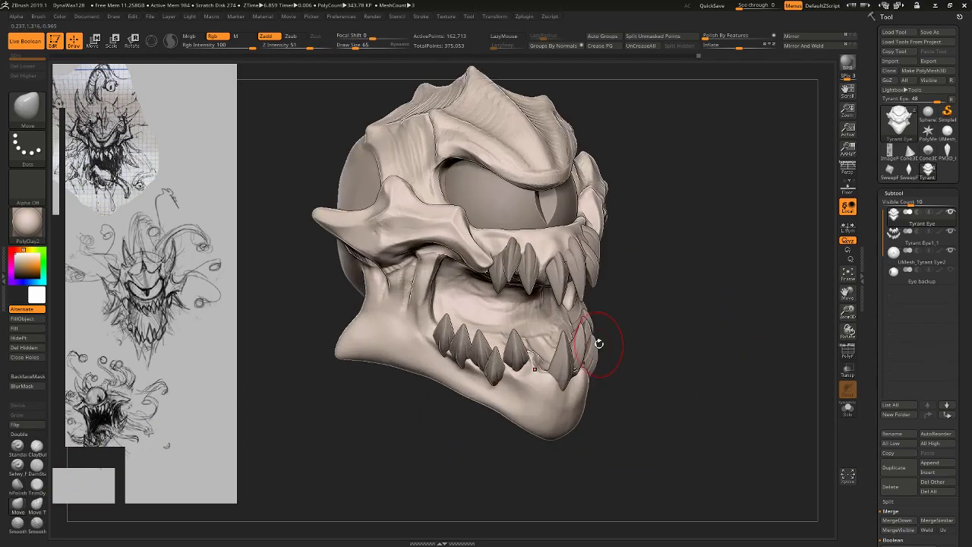
Build up the jaw below the lower front teeth with the ClayBuildup brush at draw sizes 30 and 54, smoothing the strokes.
{"action": "left_click", "coordinate": [37, 445]}
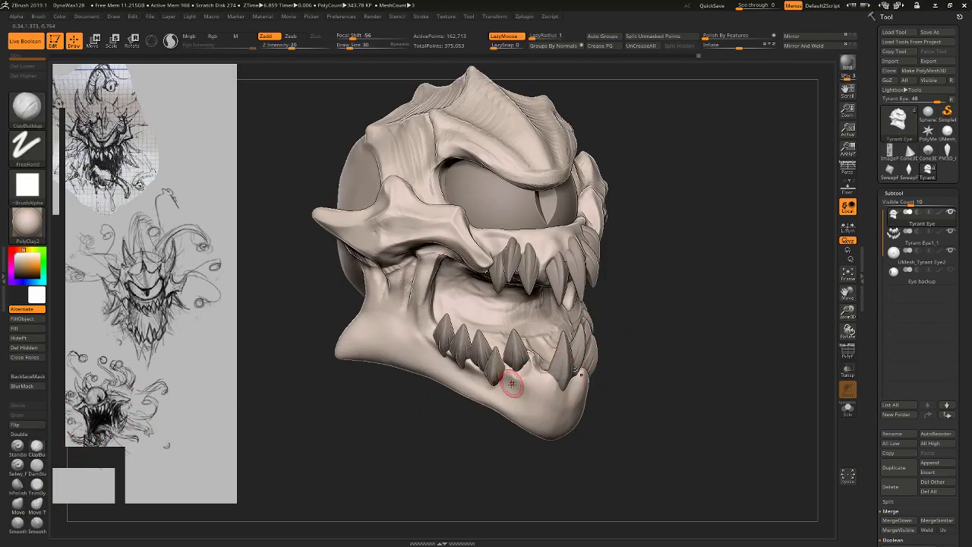
{"action": "mouse_move", "coordinate": [527, 380]}
{"action": "left_mouse_down"}
{"action": "mouse_move", "coordinate": [536, 410]}
{"action": "mouse_move", "coordinate": [547, 403]}
{"action": "mouse_move", "coordinate": [551, 414]}
{"action": "mouse_move", "coordinate": [552, 396]}
{"action": "mouse_move", "coordinate": [537, 420]}
{"action": "mouse_move", "coordinate": [550, 390]}
{"action": "left_mouse_up"}
{"action": "key", "text": "bracketright"}
{"action": "left_click_drag", "start_coordinate": [630, 401], "coordinate": [581, 405]}
{"action": "left_click_drag", "start_coordinate": [544, 397], "coordinate": [534, 404], "text": "shift"}
{"action": "mouse_move", "coordinate": [543, 409]}
{"action": "right_mouse_down"}
{"action": "mouse_move", "coordinate": [662, 458]}
{"action": "mouse_move", "coordinate": [661, 448]}
{"action": "mouse_move", "coordinate": [538, 439]}
{"action": "mouse_move", "coordinate": [618, 445]}
{"action": "mouse_move", "coordinate": [600, 441]}
{"action": "right_mouse_up"}
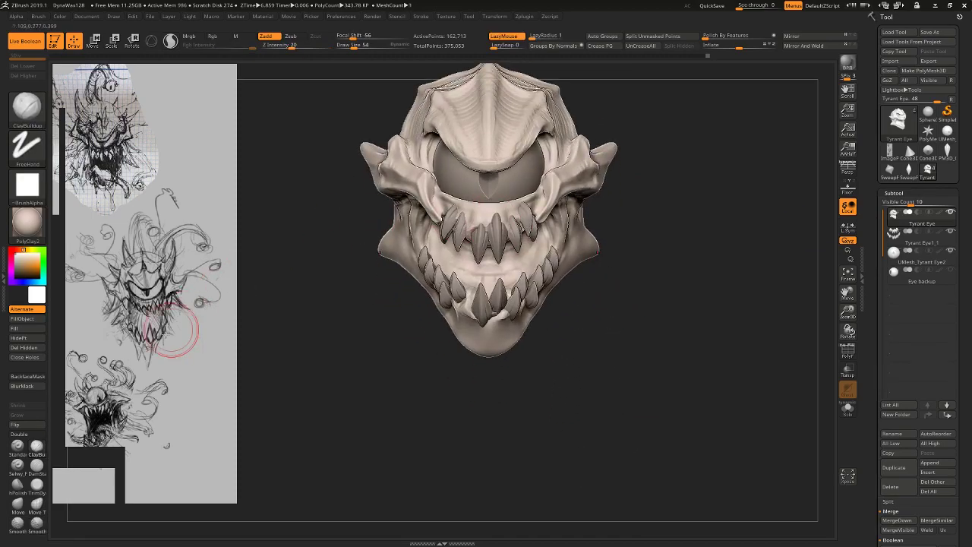
Pull the chin down into a point and narrow the jaw sides with the Move brush at draw size 69.
{"action": "right_click_drag", "start_coordinate": [337, 350], "coordinate": [512, 369]}
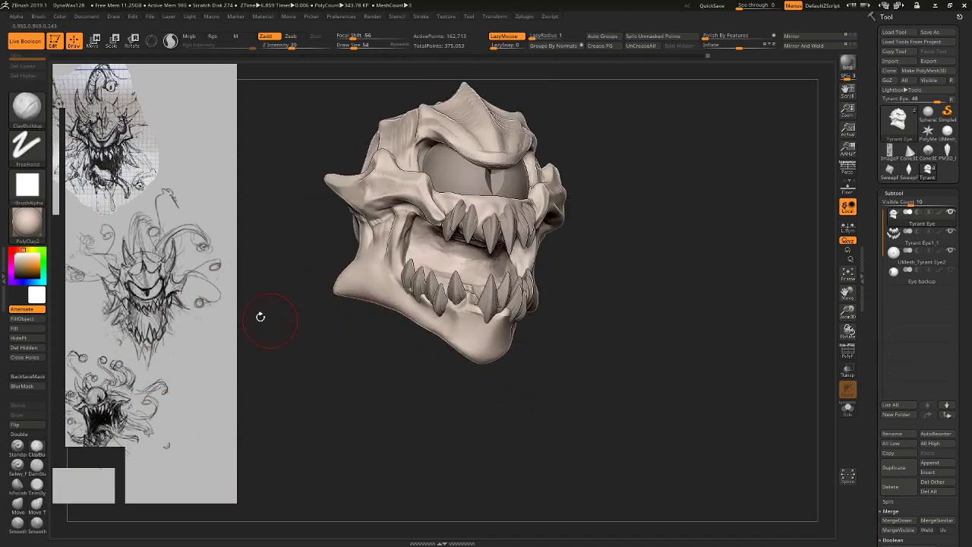
{"action": "left_click", "coordinate": [26, 107]}
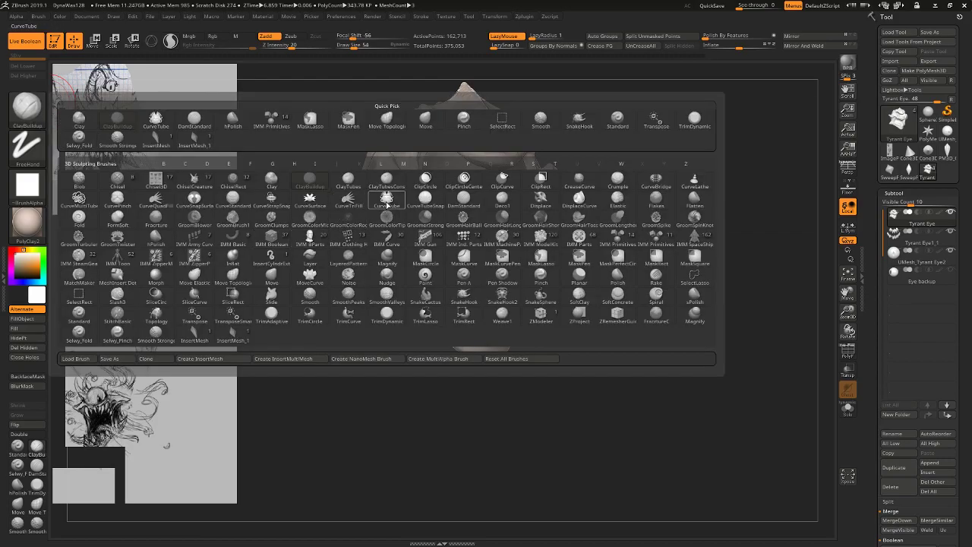
{"action": "key", "text": "b"}
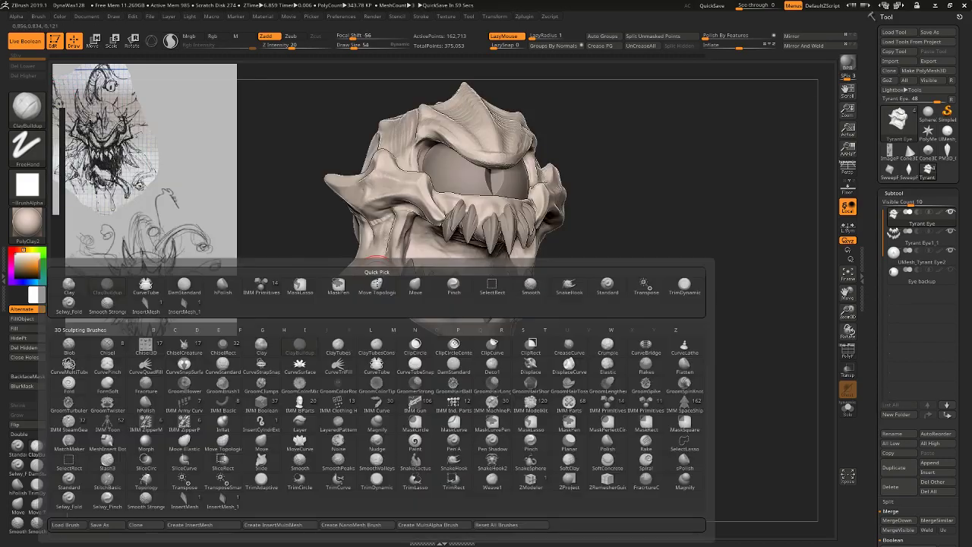
{"action": "left_click", "coordinate": [257, 441]}
{"action": "left_click_drag", "start_coordinate": [558, 414], "coordinate": [528, 411]}
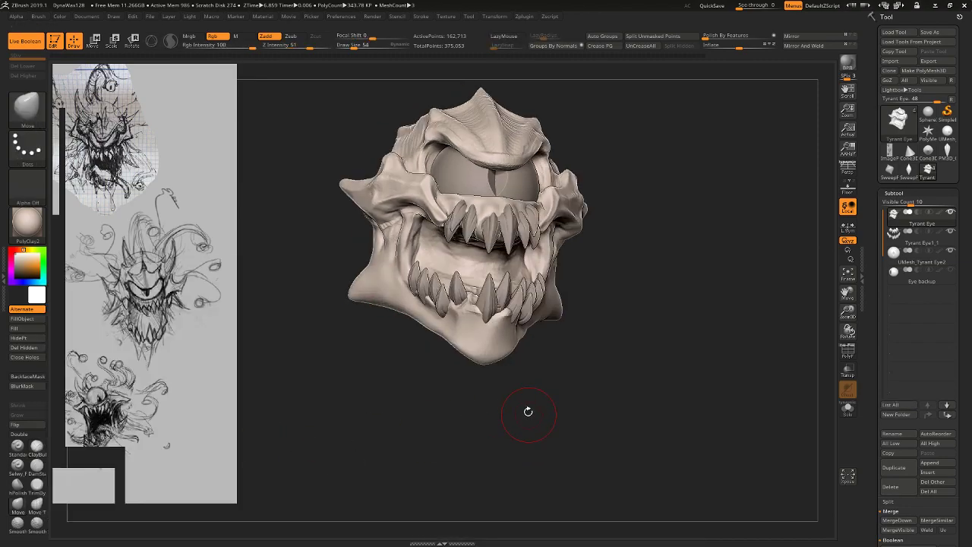
{"action": "right_click_drag", "start_coordinate": [472, 361], "coordinate": [492, 357]}
{"action": "left_click_drag", "start_coordinate": [483, 360], "coordinate": [484, 374]}
{"action": "key", "text": "bracketright"}
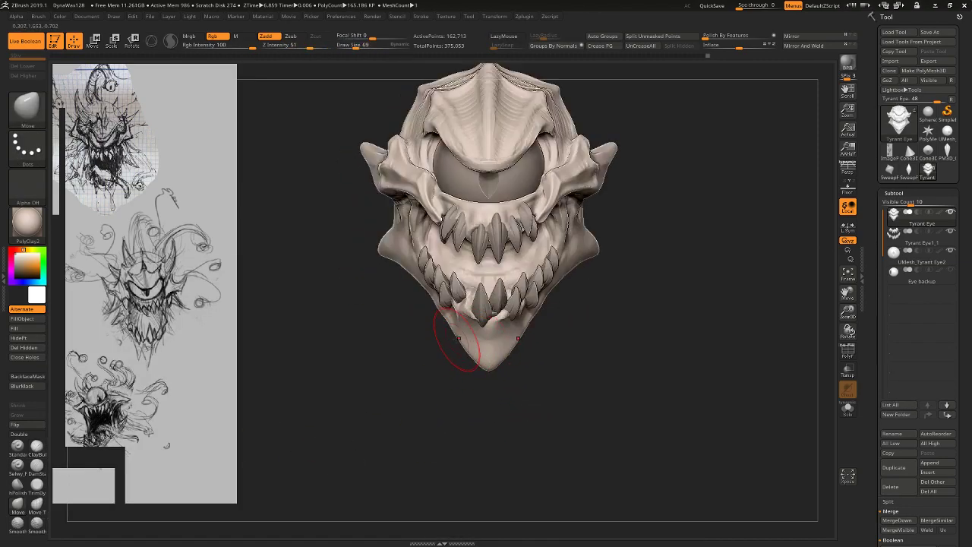
{"action": "left_click_drag", "start_coordinate": [457, 339], "coordinate": [462, 335]}
Pull a symmetrical pair of spikes out of the jaw's underside behind the chin with the Move brush.
{"action": "mouse_move", "coordinate": [424, 371]}
{"action": "right_mouse_down"}
{"action": "mouse_move", "coordinate": [440, 385]}
{"action": "mouse_move", "coordinate": [436, 375]}
{"action": "mouse_move", "coordinate": [456, 374]}
{"action": "mouse_move", "coordinate": [443, 342]}
{"action": "mouse_move", "coordinate": [522, 347]}
{"action": "mouse_move", "coordinate": [439, 334]}
{"action": "right_mouse_up"}
{"action": "key", "text": "s"}
{"action": "key", "text": "s"}
{"action": "left_click_drag", "start_coordinate": [440, 333], "coordinate": [437, 333]}
{"action": "left_click_drag", "start_coordinate": [436, 335], "coordinate": [443, 360]}
{"action": "mouse_move", "coordinate": [442, 360]}
{"action": "right_mouse_down"}
{"action": "mouse_move", "coordinate": [499, 386]}
{"action": "mouse_move", "coordinate": [440, 349]}
{"action": "right_mouse_up"}
{"action": "key", "text": "]"}
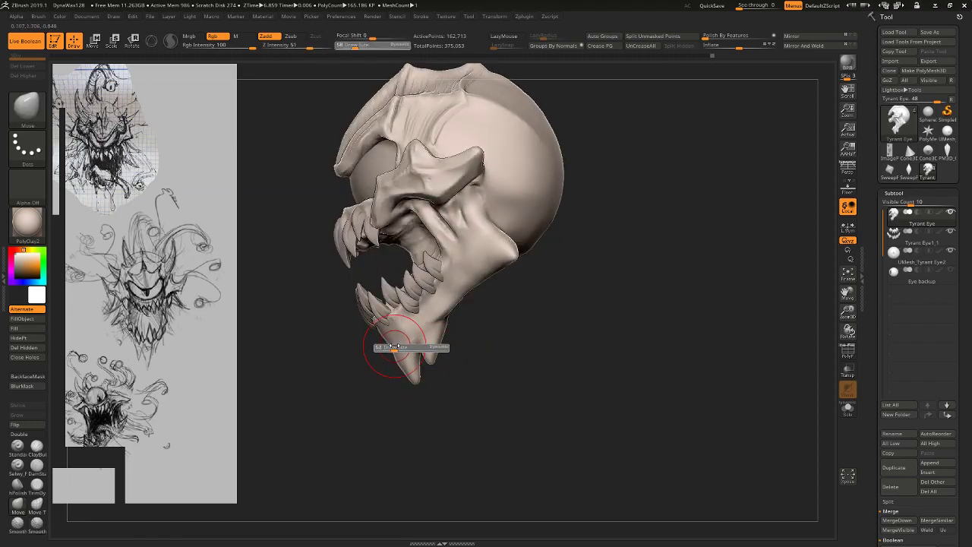
Lengthen the central chin spike downward with the Move Topological brush.
{"action": "mouse_move", "coordinate": [372, 372]}
{"action": "right_mouse_down"}
{"action": "mouse_move", "coordinate": [443, 372]}
{"action": "mouse_move", "coordinate": [392, 380]}
{"action": "mouse_move", "coordinate": [370, 365]}
{"action": "mouse_move", "coordinate": [482, 366]}
{"action": "mouse_move", "coordinate": [516, 302]}
{"action": "mouse_move", "coordinate": [523, 339]}
{"action": "right_mouse_up"}
{"action": "mouse_move", "coordinate": [523, 339]}
{"action": "right_mouse_down", "text": "alt"}
{"action": "mouse_move", "coordinate": [416, 308]}
{"action": "mouse_move", "coordinate": [337, 310]}
{"action": "right_mouse_up", "text": "alt"}
{"action": "mouse_move", "coordinate": [336, 310]}
{"action": "right_mouse_down"}
{"action": "mouse_move", "coordinate": [352, 314]}
{"action": "mouse_move", "coordinate": [359, 301]}
{"action": "right_mouse_up"}
{"action": "mouse_move", "coordinate": [360, 302]}
{"action": "right_mouse_down", "text": "ctrl"}
{"action": "mouse_move", "coordinate": [373, 333]}
{"action": "mouse_move", "coordinate": [368, 286]}
{"action": "mouse_move", "coordinate": [592, 230]}
{"action": "mouse_move", "coordinate": [646, 373]}
{"action": "right_mouse_up", "text": "ctrl"}
{"action": "right_click_drag", "start_coordinate": [600, 269], "coordinate": [554, 184]}
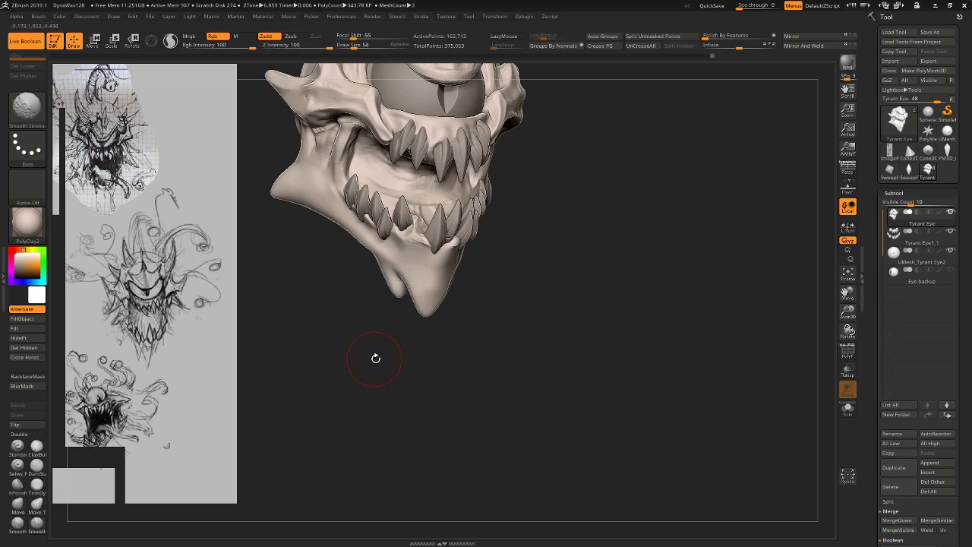
{"action": "right_click_drag", "start_coordinate": [375, 358], "coordinate": [416, 339]}
{"action": "left_click", "coordinate": [36, 506]}
{"action": "right_click_drag", "start_coordinate": [381, 279], "coordinate": [415, 265]}
{"action": "key", "text": "]"}
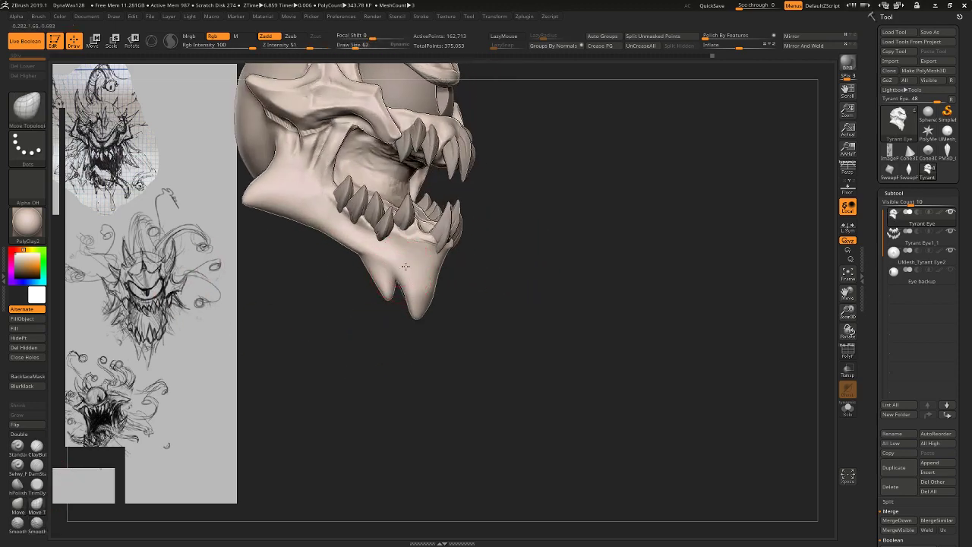
{"action": "key", "text": "ctrl+z"}
{"action": "left_click_drag", "start_coordinate": [414, 301], "coordinate": [419, 328]}
{"action": "key", "text": "s"}
{"action": "right_click_drag", "start_coordinate": [426, 298], "coordinate": [407, 301]}
Carve the grooves between the central chin spike and the side jaw spikes with the DamStandard brush at draw sizes 69 and 48.
{"action": "left_click", "coordinate": [38, 468]}
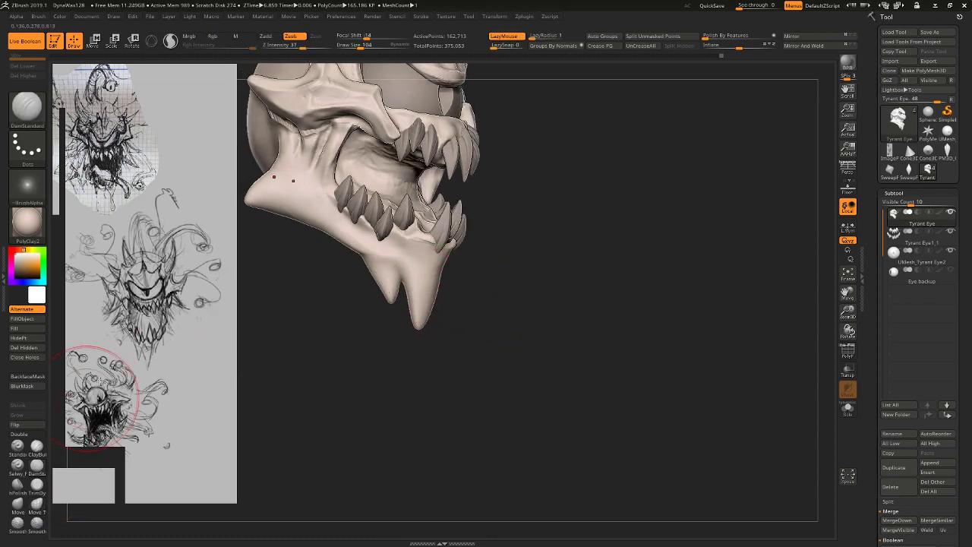
{"action": "right_click_drag", "start_coordinate": [524, 351], "coordinate": [460, 247], "text": "shift"}
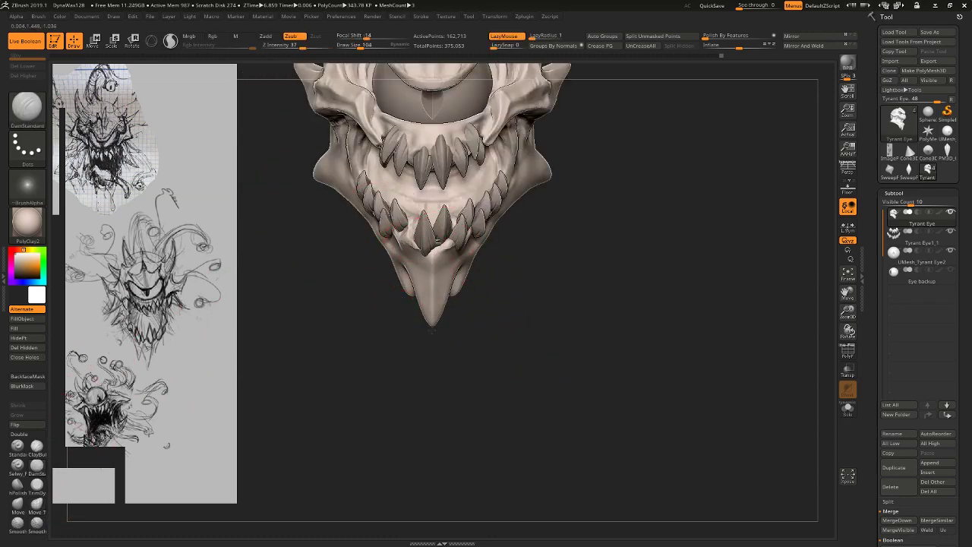
{"action": "right_click_drag", "start_coordinate": [432, 329], "coordinate": [409, 271]}
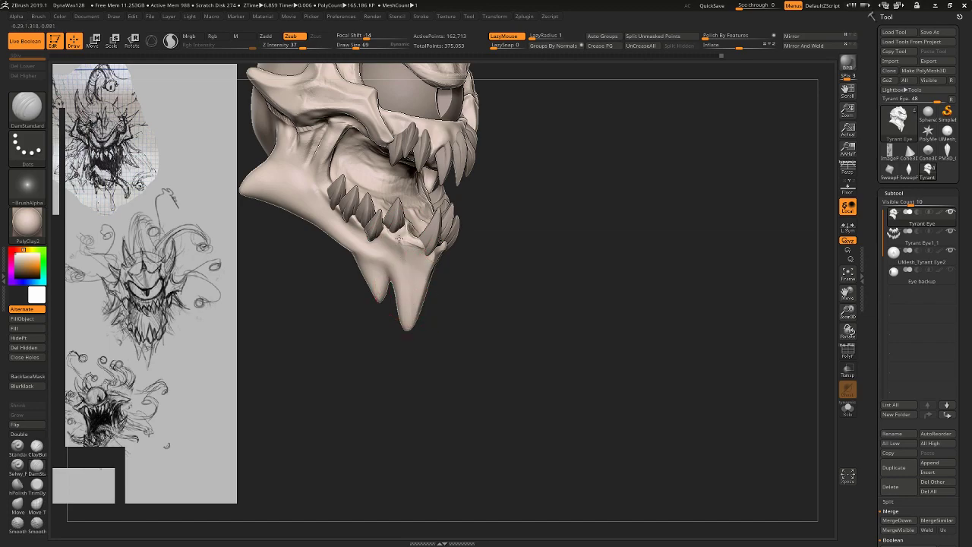
{"action": "left_click_drag", "start_coordinate": [398, 239], "coordinate": [403, 345]}
{"action": "key", "text": "ctrl+z"}
{"action": "right_click_drag", "start_coordinate": [408, 353], "coordinate": [404, 330]}
{"action": "key", "text": "s"}
{"action": "left_click_drag", "start_coordinate": [417, 267], "coordinate": [370, 264]}
{"action": "right_click_drag", "start_coordinate": [357, 317], "coordinate": [293, 323]}
Flatten the outer faces of the side jaw spikes with the hPolish brush at draw sizes 48 and 36, smoothing the strokes.
{"action": "left_click", "coordinate": [18, 486]}
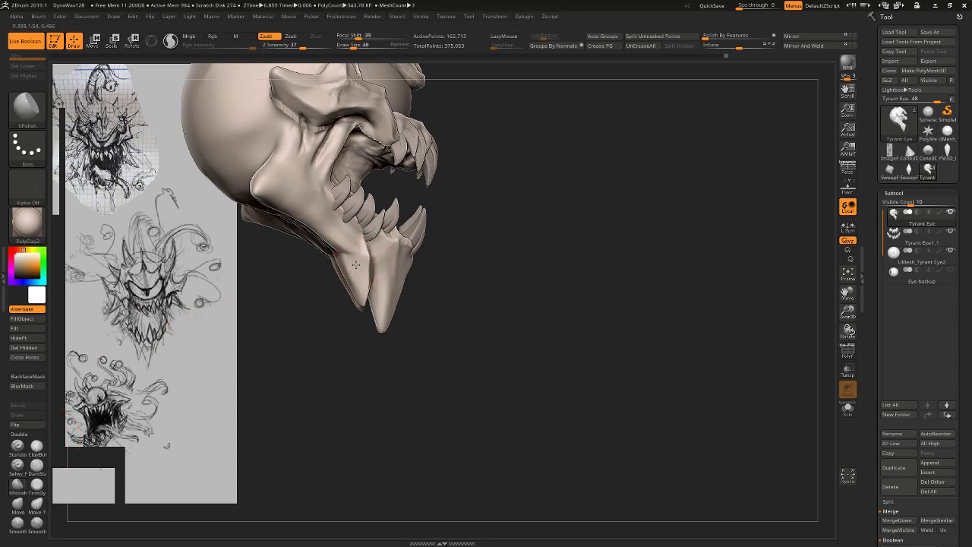
{"action": "left_click_drag", "start_coordinate": [491, 272], "coordinate": [563, 277]}
{"action": "key", "text": "s"}
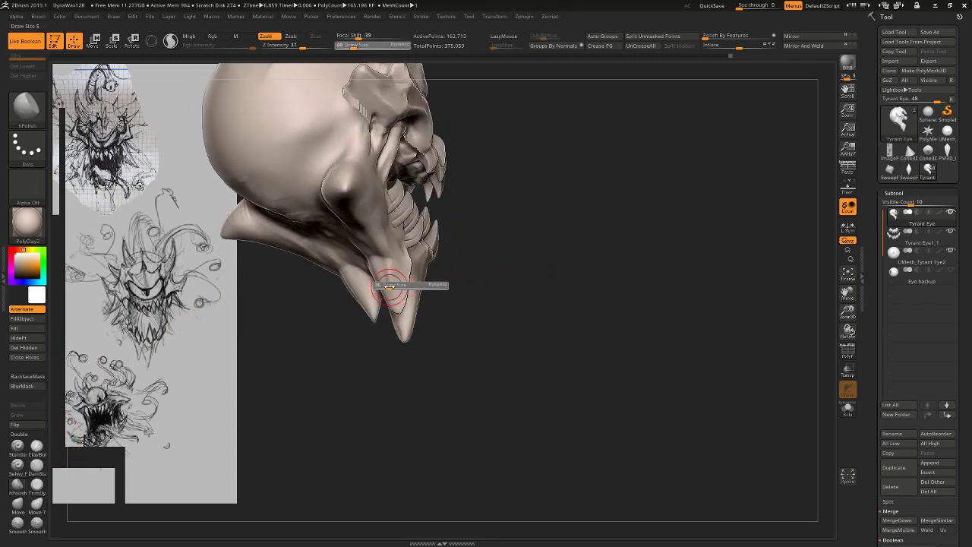
{"action": "left_click_drag", "start_coordinate": [391, 280], "coordinate": [386, 281]}
{"action": "right_click_drag", "start_coordinate": [389, 294], "coordinate": [380, 243]}
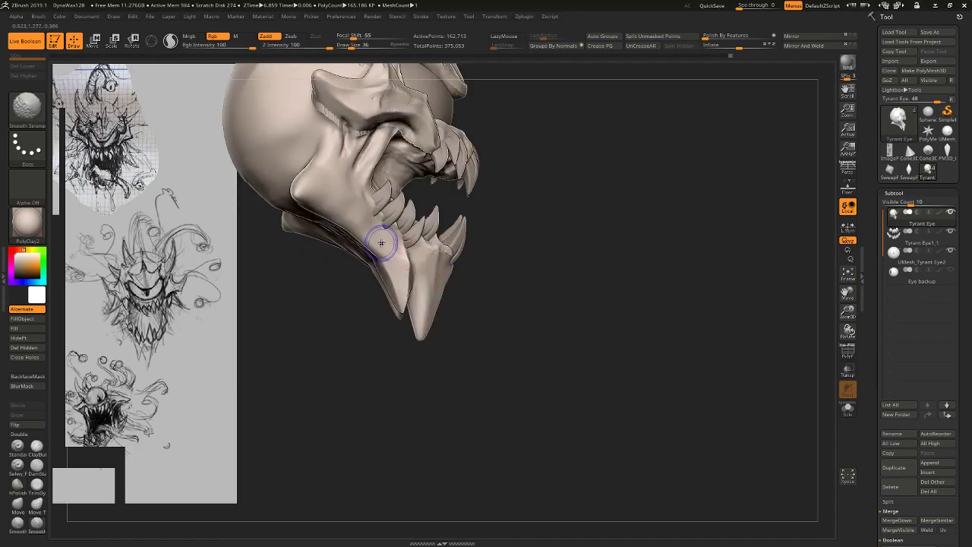
{"action": "right_click_drag", "start_coordinate": [482, 266], "coordinate": [586, 262]}
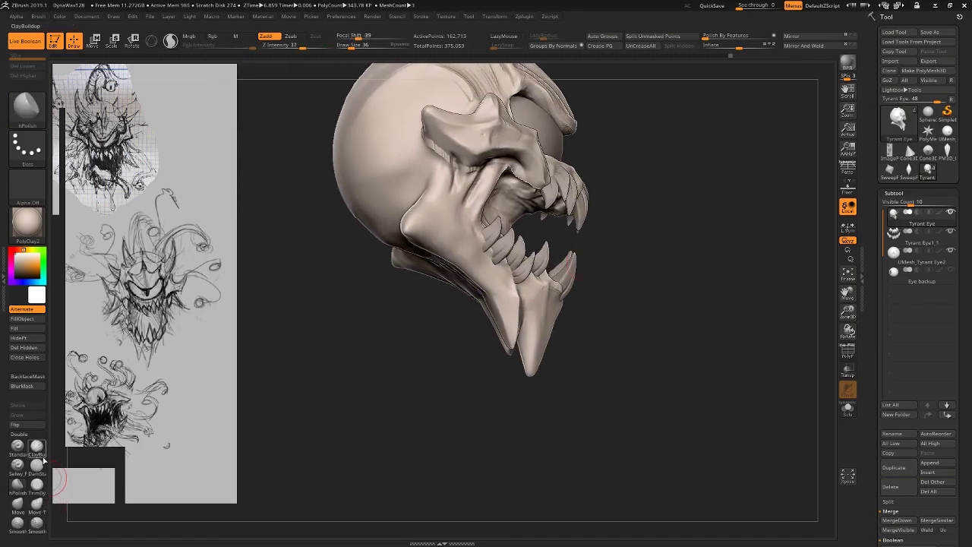
Polish the surfaces of the chin and side spikes from several angles with the hPolish brush at draw size 36.
{"action": "left_click", "coordinate": [37, 447]}
{"action": "mouse_move", "coordinate": [662, 319]}
{"action": "right_mouse_down"}
{"action": "mouse_move", "coordinate": [718, 354]}
{"action": "mouse_move", "coordinate": [619, 392]}
{"action": "mouse_move", "coordinate": [630, 329]}
{"action": "right_mouse_up"}
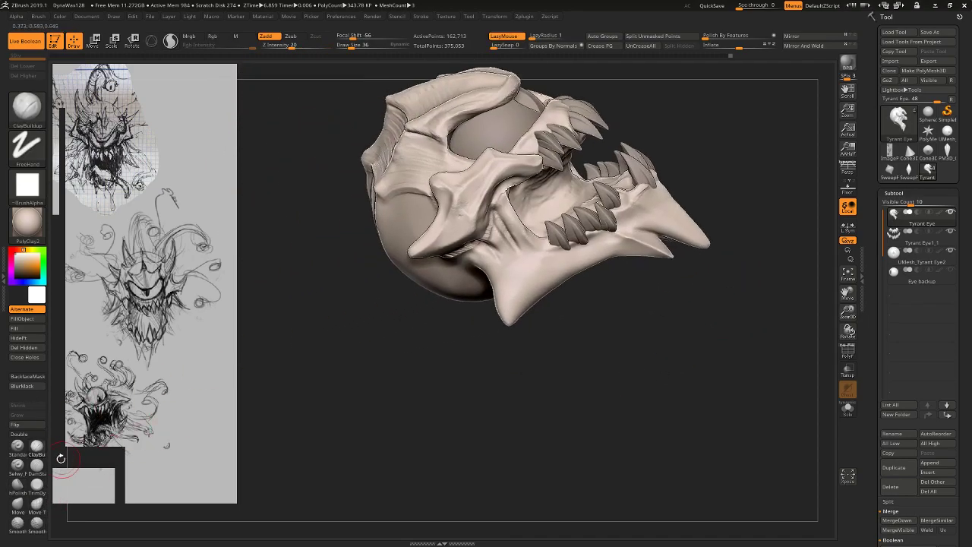
{"action": "left_click", "coordinate": [37, 465]}
{"action": "left_click", "coordinate": [18, 483]}
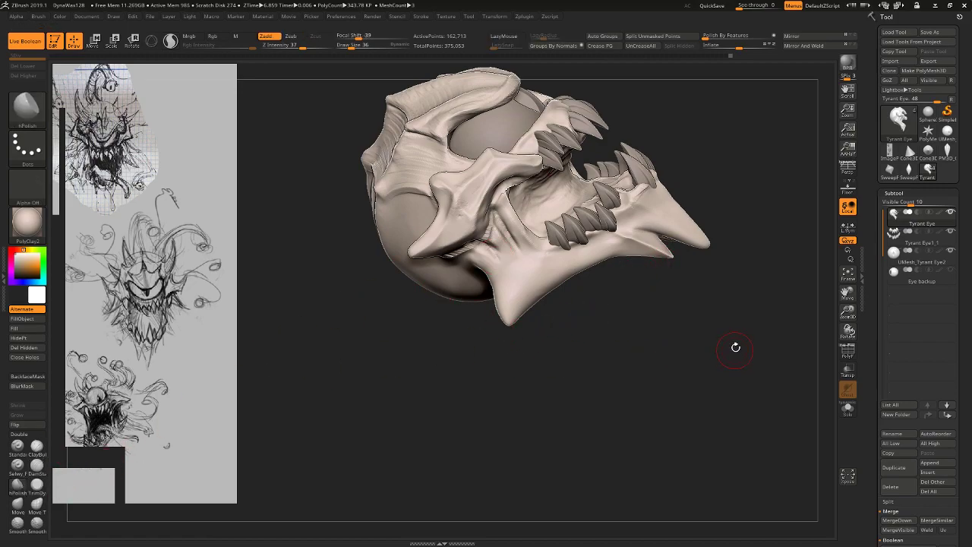
{"action": "right_click_drag", "start_coordinate": [736, 347], "coordinate": [687, 247]}
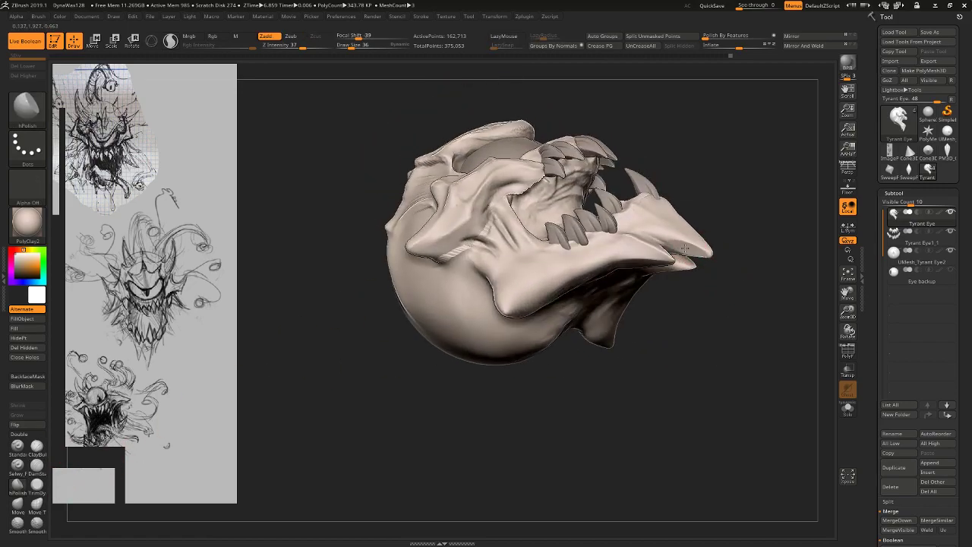
{"action": "right_click_drag", "start_coordinate": [708, 247], "coordinate": [564, 237]}
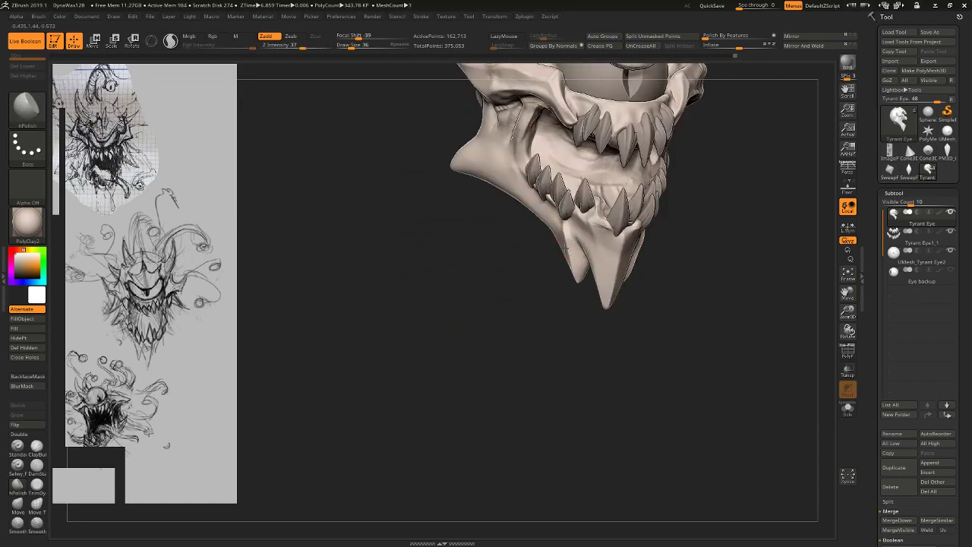
Mask the head with the MaskLasso brush, leaving only the chin spike and the side jaw spikes unmasked.
{"action": "right_click_drag", "start_coordinate": [575, 279], "coordinate": [469, 438], "text": "shift"}
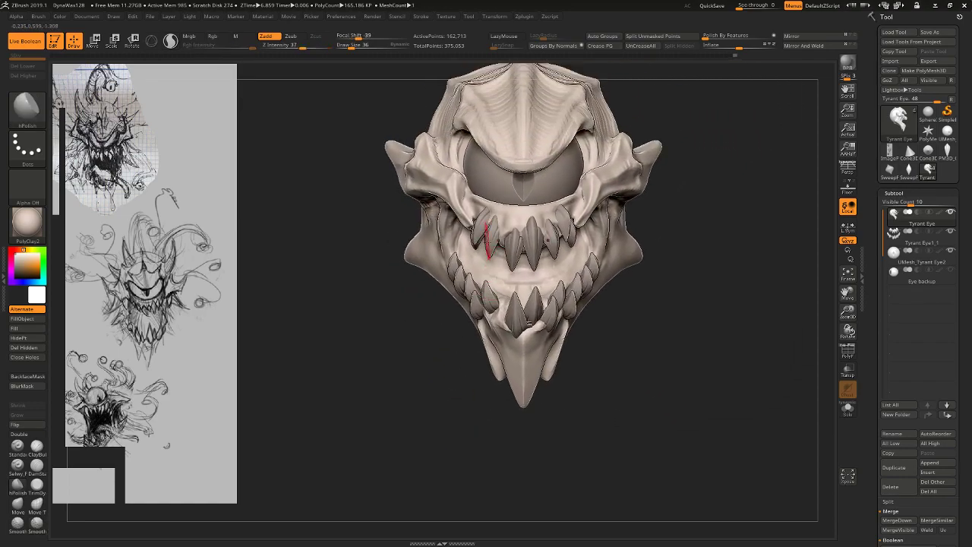
{"action": "right_click_drag", "start_coordinate": [407, 424], "coordinate": [407, 380]}
{"action": "right_click_drag", "start_coordinate": [407, 380], "coordinate": [482, 368]}
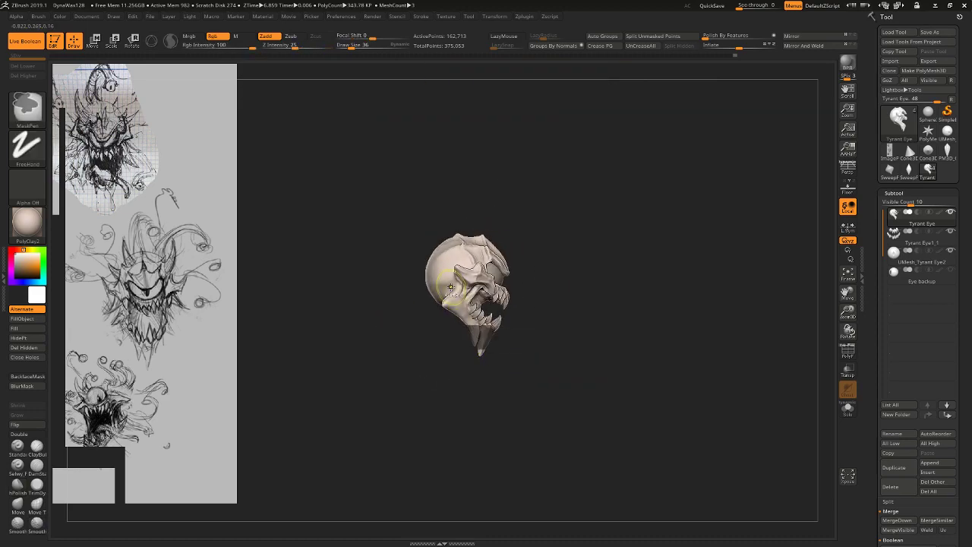
{"action": "left_click", "coordinate": [27, 107], "text": "ctrl"}
{"action": "left_click", "coordinate": [196, 162]}
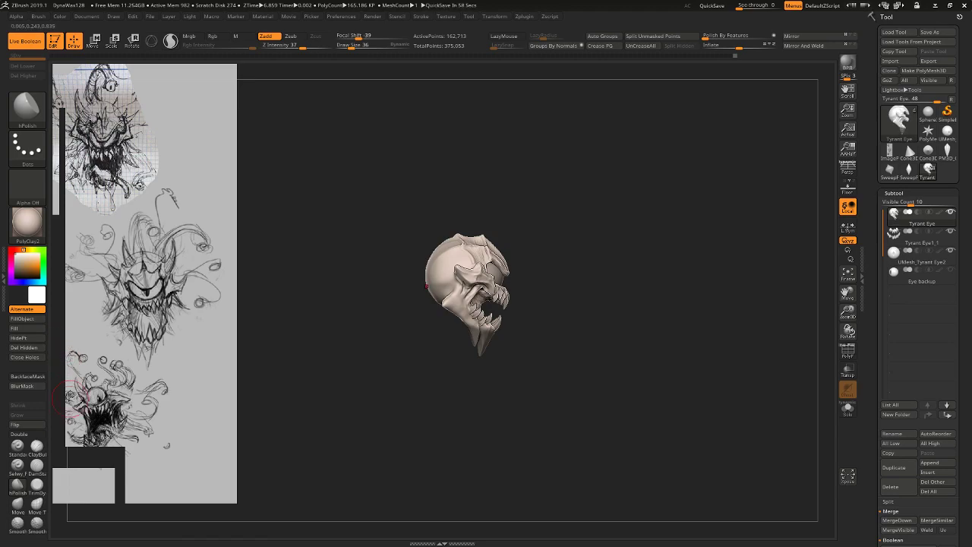
{"action": "left_click_drag", "start_coordinate": [702, 319], "coordinate": [714, 411], "text": "alt"}
{"action": "key", "text": "w"}
{"action": "left_click", "coordinate": [658, 336], "text": "ctrl"}
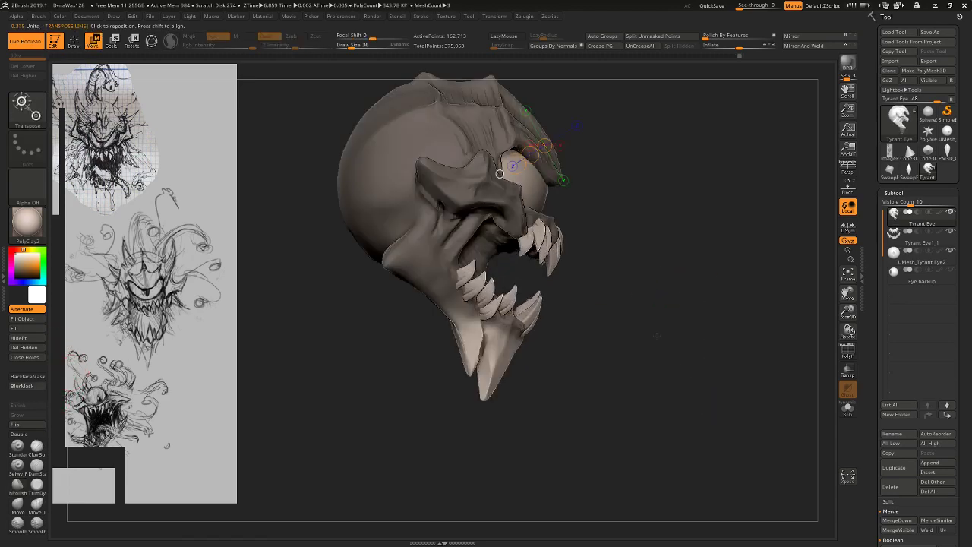
Raise the unmasked chin and side spikes slightly with Transpose Move and clear the mask.
{"action": "left_click_drag", "start_coordinate": [494, 337], "coordinate": [490, 408], "text": "shift"}
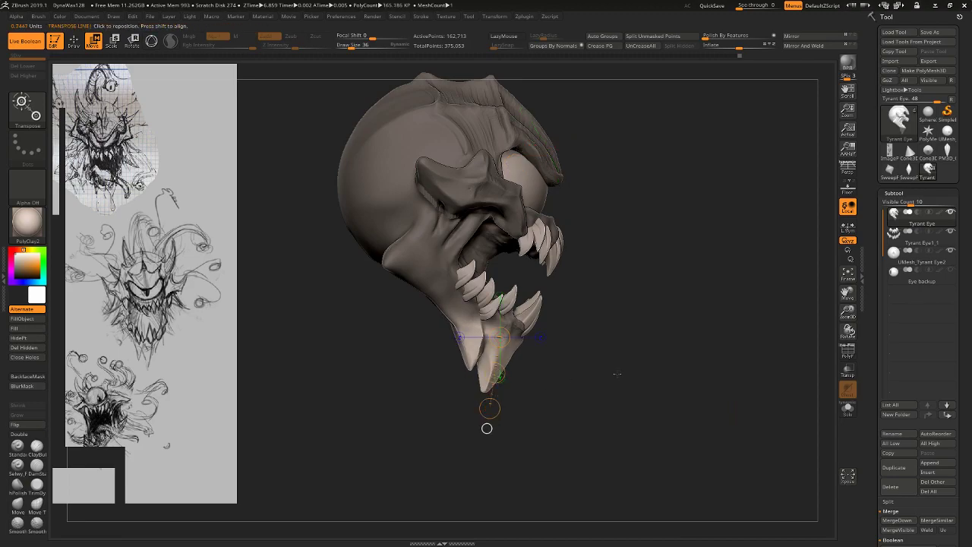
{"action": "mouse_move", "coordinate": [616, 373]}
{"action": "left_mouse_down", "text": "shift"}
{"action": "mouse_move", "coordinate": [538, 356]}
{"action": "mouse_move", "coordinate": [620, 359]}
{"action": "left_mouse_up", "text": "shift"}
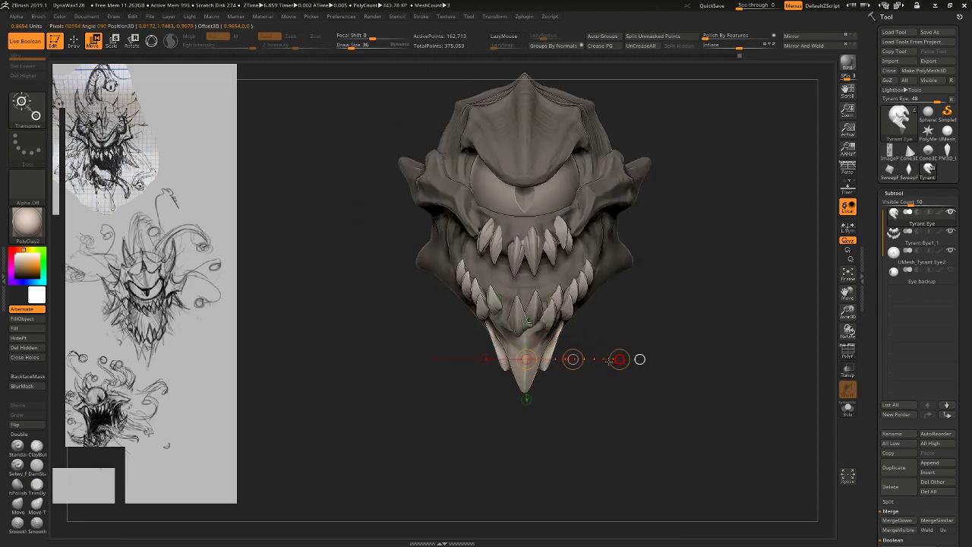
{"action": "left_click", "coordinate": [608, 408], "text": "ctrl"}
{"action": "left_click_drag", "start_coordinate": [608, 408], "coordinate": [636, 414]}
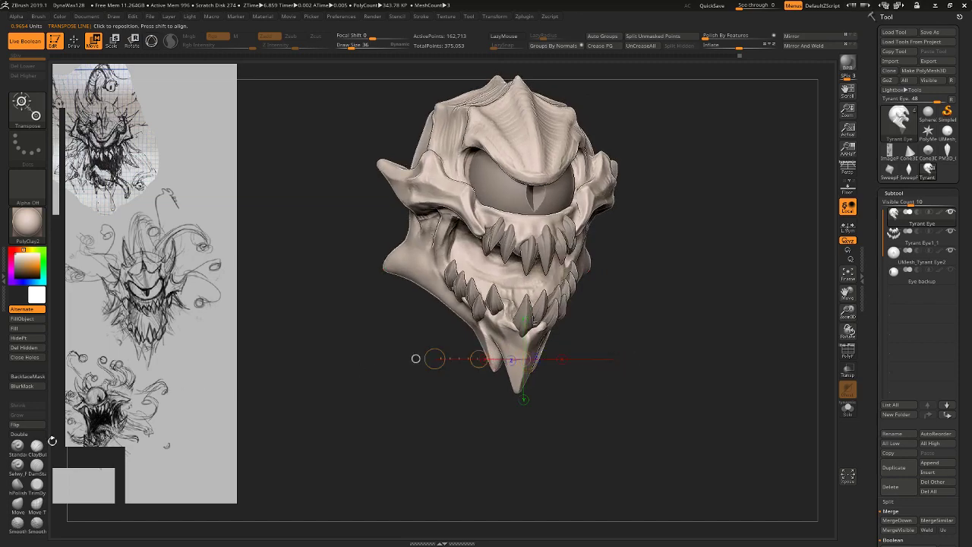
Mask everything except the pair of side jaw spikes with the MaskLasso brush and soften the mask's edge.
{"action": "left_click", "coordinate": [43, 507]}
{"action": "left_click_drag", "start_coordinate": [480, 365], "coordinate": [487, 369]}
{"action": "key", "text": "s"}
{"action": "left_click_drag", "start_coordinate": [483, 371], "coordinate": [479, 329]}
{"action": "key", "text": "s"}
{"action": "left_click_drag", "start_coordinate": [496, 376], "coordinate": [497, 338], "text": "ctrl"}
{"action": "left_click", "coordinate": [479, 412], "text": "ctrl"}
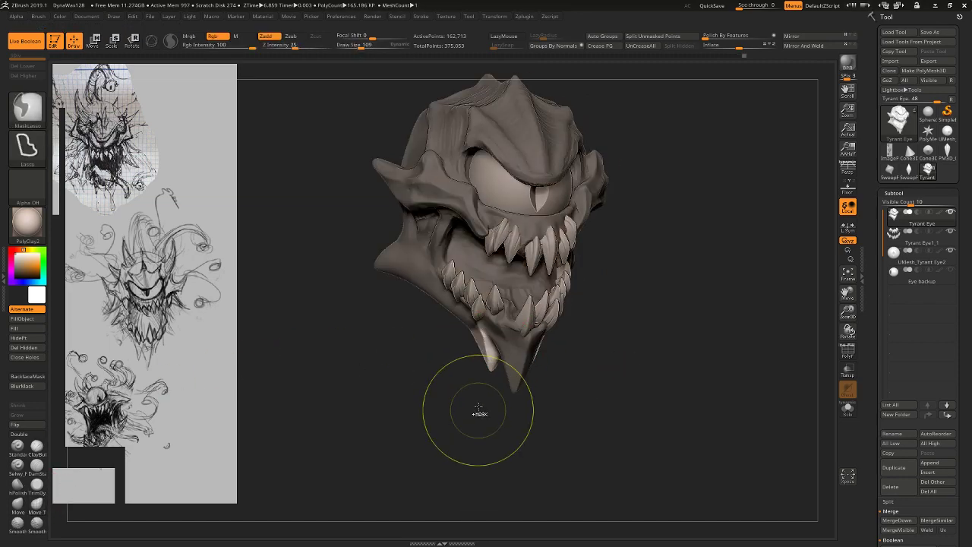
{"action": "left_click", "coordinate": [492, 346], "text": "ctrl"}
{"action": "left_click_drag", "start_coordinate": [452, 408], "coordinate": [453, 396]}
Spread the unmasked pair of side jaw spikes slightly outward with Transpose Move and clear the mask.
{"action": "key", "text": "w"}
{"action": "left_click", "coordinate": [480, 331]}
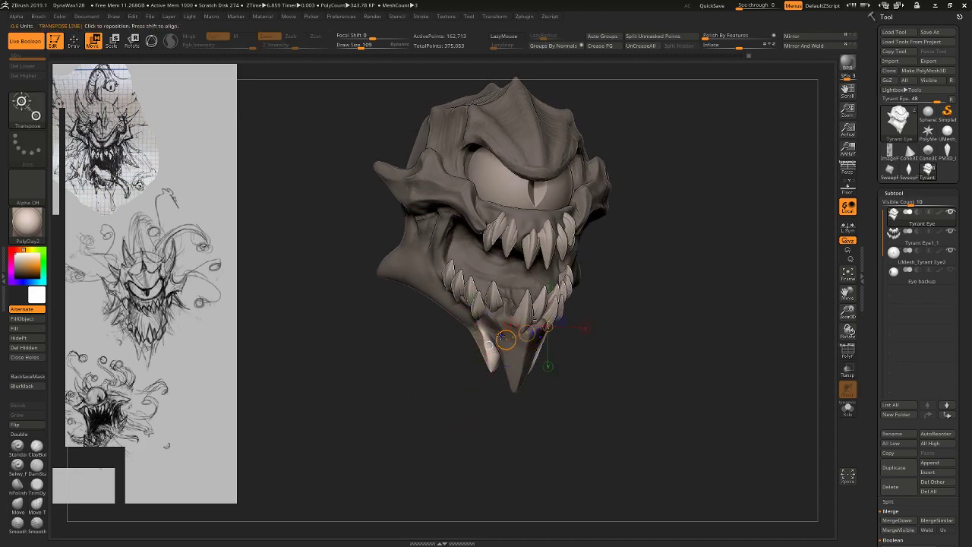
{"action": "left_click", "coordinate": [484, 337]}
{"action": "left_click", "coordinate": [488, 346]}
{"action": "left_click", "coordinate": [489, 341]}
{"action": "left_click_drag", "start_coordinate": [491, 341], "coordinate": [497, 342]}
{"action": "left_click_drag", "start_coordinate": [489, 416], "coordinate": [461, 420], "text": "shift"}
{"action": "key", "text": "ctrl+z"}
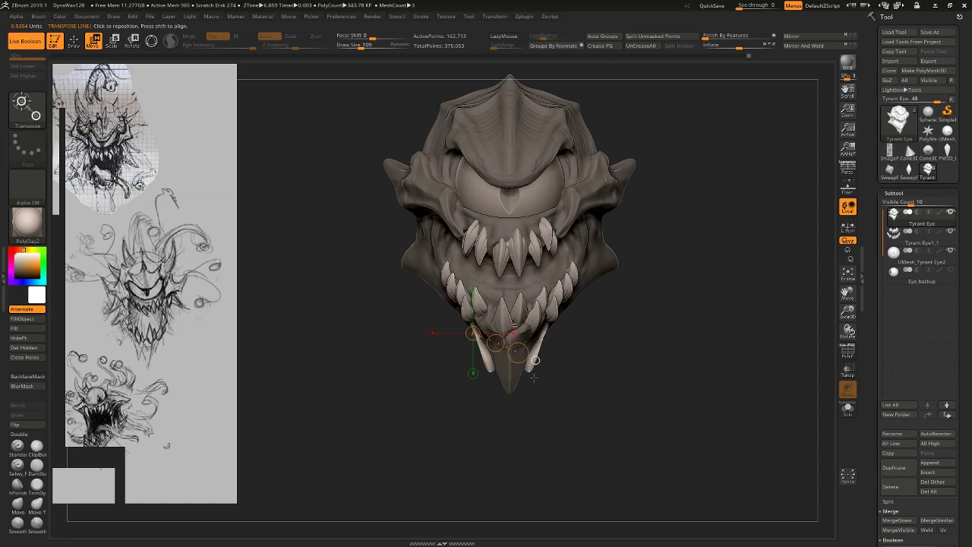
{"action": "left_click", "coordinate": [547, 333]}
{"action": "left_click", "coordinate": [535, 353]}
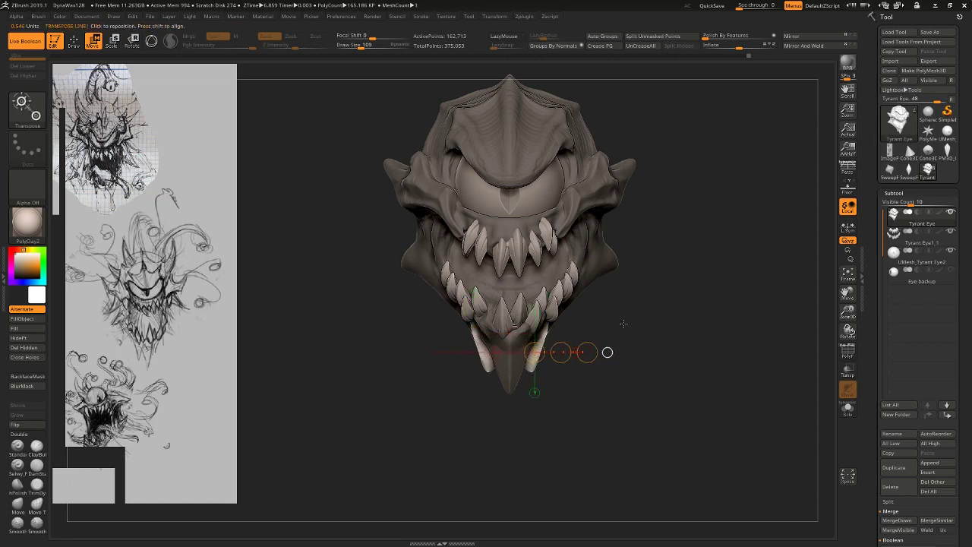
{"action": "left_click_drag", "start_coordinate": [623, 326], "coordinate": [245, 395]}
Build up the jaw below the lower side teeth with the ClayBuildup brush at draw size 39.
{"action": "left_click", "coordinate": [38, 449]}
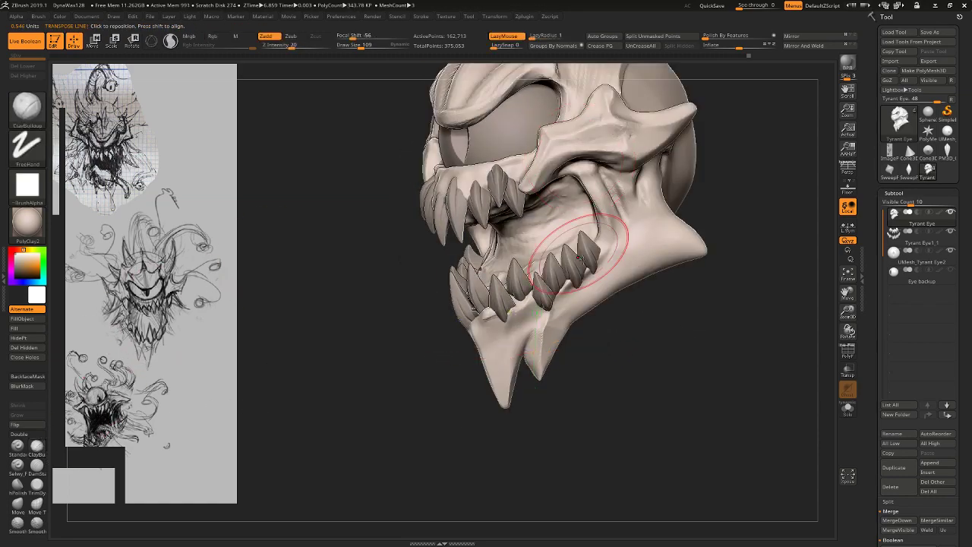
{"action": "key", "text": "s"}
{"action": "mouse_move", "coordinate": [575, 326]}
{"action": "left_mouse_down"}
{"action": "mouse_move", "coordinate": [567, 316]}
{"action": "mouse_move", "coordinate": [575, 310]}
{"action": "mouse_move", "coordinate": [560, 325]}
{"action": "left_mouse_up"}
{"action": "key", "text": "s"}
{"action": "key", "text": "s"}
{"action": "left_click_drag", "start_coordinate": [611, 303], "coordinate": [623, 314]}
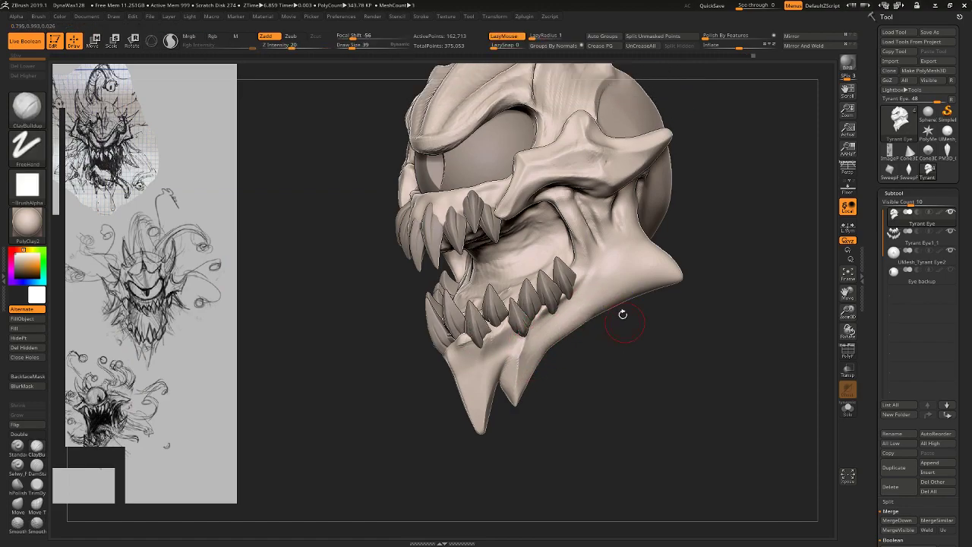
Raise root-like ridges on the jaw below the lower side teeth with the Standard brush at draw size 26.
{"action": "key", "text": "b"}
{"action": "key", "text": "s"}
{"action": "key", "text": "t"}
{"action": "mouse_move", "coordinate": [521, 406]}
{"action": "left_mouse_down"}
{"action": "mouse_move", "coordinate": [562, 308]}
{"action": "mouse_move", "coordinate": [575, 309]}
{"action": "left_mouse_up"}
{"action": "key", "text": "s"}
{"action": "left_click_drag", "start_coordinate": [575, 303], "coordinate": [571, 327]}
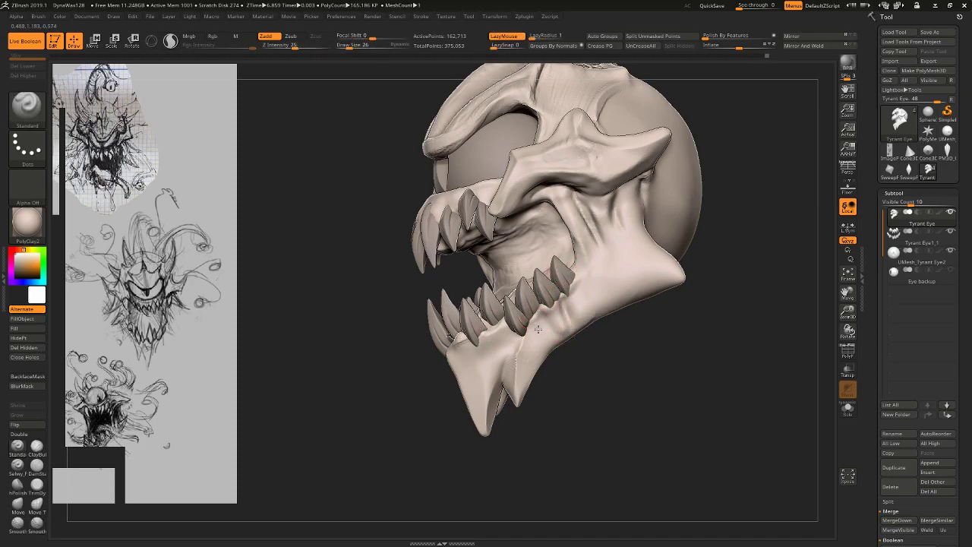
{"action": "left_click_drag", "start_coordinate": [546, 327], "coordinate": [552, 344]}
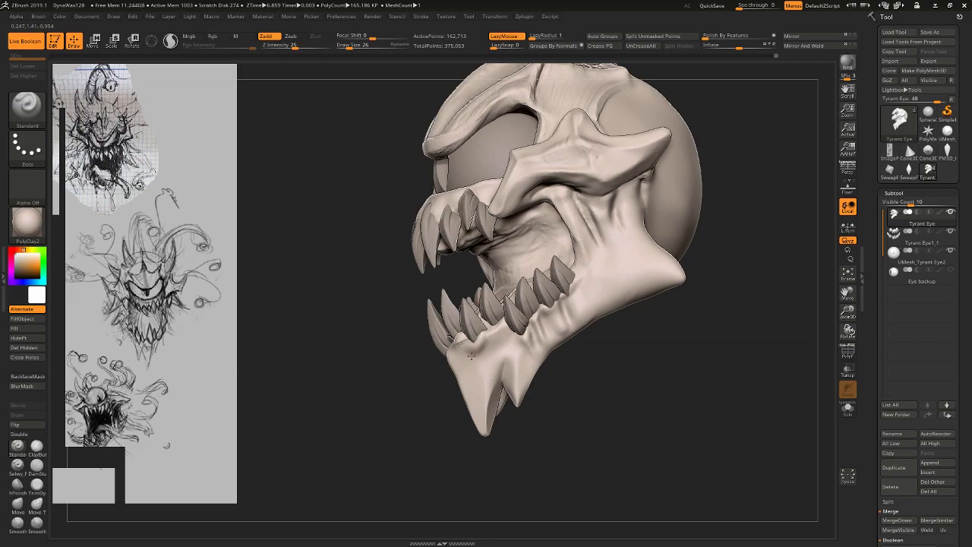
Add ridges around the base of the lower front teeth on the chin with the Standard brush at draw sizes 26 and 21.
{"action": "left_click_drag", "start_coordinate": [465, 425], "coordinate": [564, 425]}
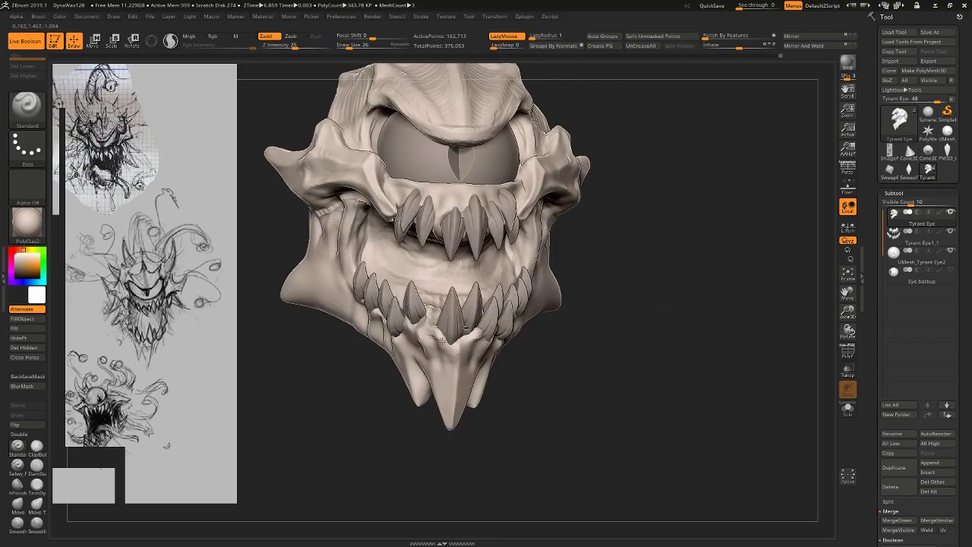
{"action": "right_click_drag", "start_coordinate": [454, 384], "coordinate": [478, 345]}
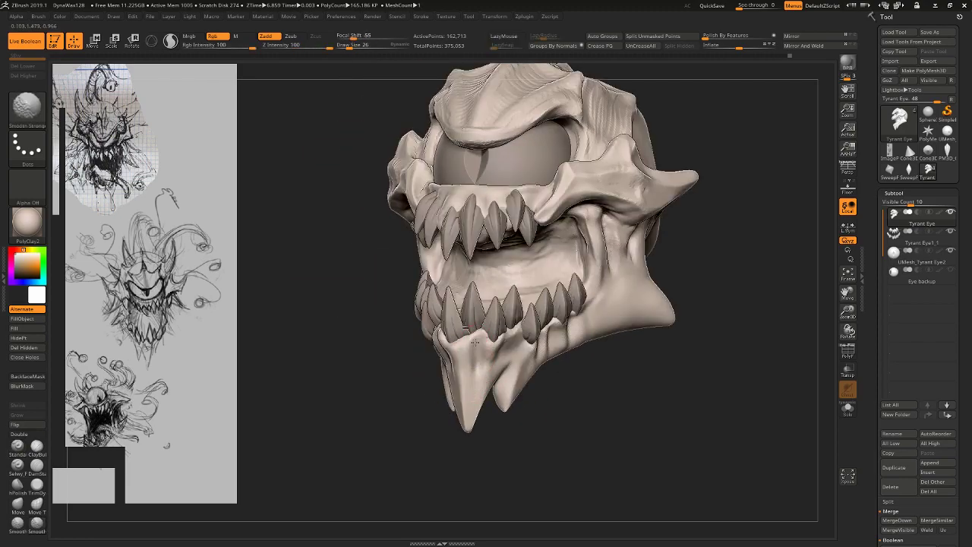
{"action": "key", "text": "bracketleft"}
{"action": "left_click", "coordinate": [456, 315], "text": "alt"}
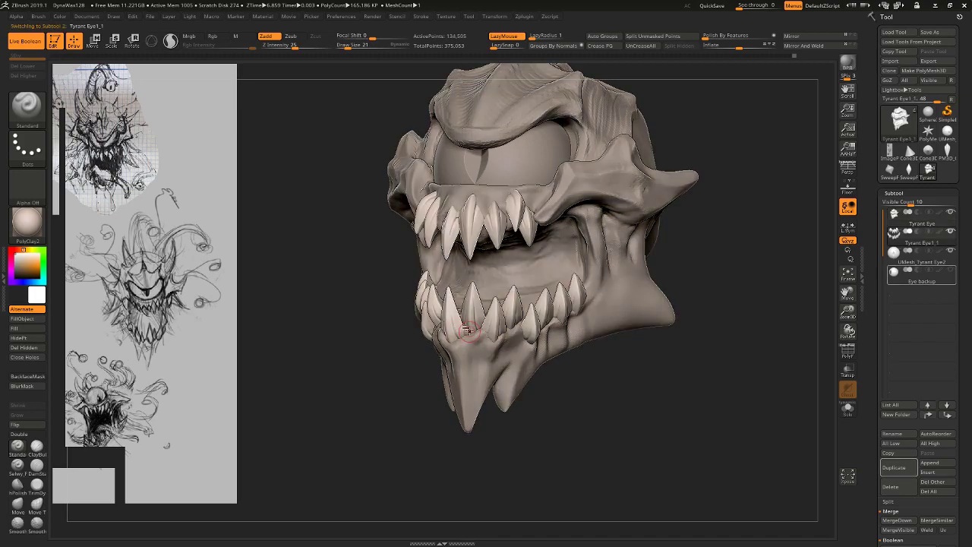
{"action": "right_click_drag", "start_coordinate": [405, 406], "coordinate": [502, 415], "text": "shift"}
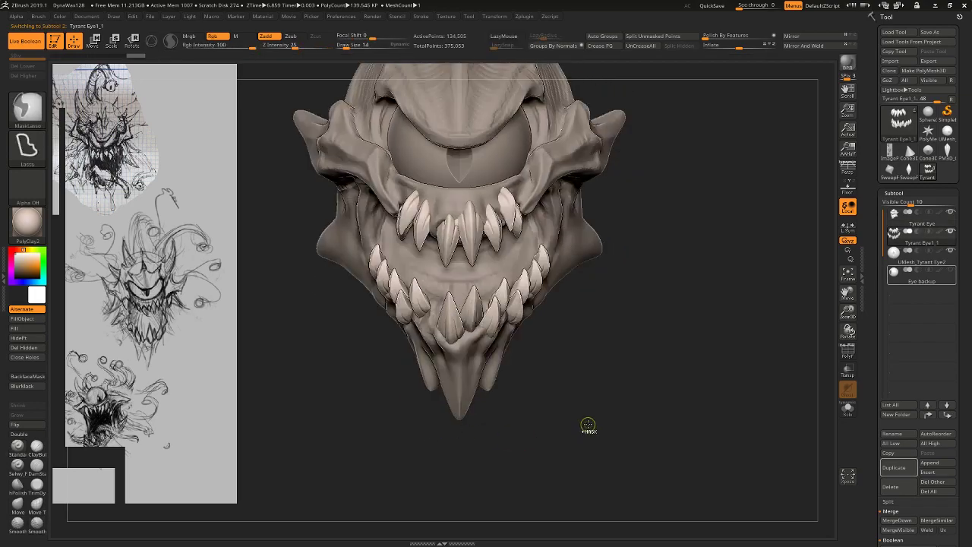
{"action": "right_click_drag", "start_coordinate": [646, 414], "coordinate": [640, 371], "text": "ctrl"}
{"action": "mouse_move", "coordinate": [640, 371]}
{"action": "right_mouse_down", "text": "alt"}
{"action": "mouse_move", "coordinate": [656, 436]}
{"action": "mouse_move", "coordinate": [656, 407]}
{"action": "right_mouse_up", "text": "alt"}
{"action": "mouse_move", "coordinate": [656, 407]}
{"action": "left_mouse_down"}
{"action": "mouse_move", "coordinate": [658, 333]}
{"action": "mouse_move", "coordinate": [673, 320]}
{"action": "mouse_move", "coordinate": [659, 324]}
{"action": "mouse_move", "coordinate": [692, 334]}
{"action": "mouse_move", "coordinate": [687, 369]}
{"action": "left_mouse_up"}
{"action": "left_click", "coordinate": [560, 274], "text": "alt"}
Carve creases into the upper gum between the tooth roots with the DamStandard brush at draw sizes 28 to 36.
{"action": "left_click", "coordinate": [38, 466]}
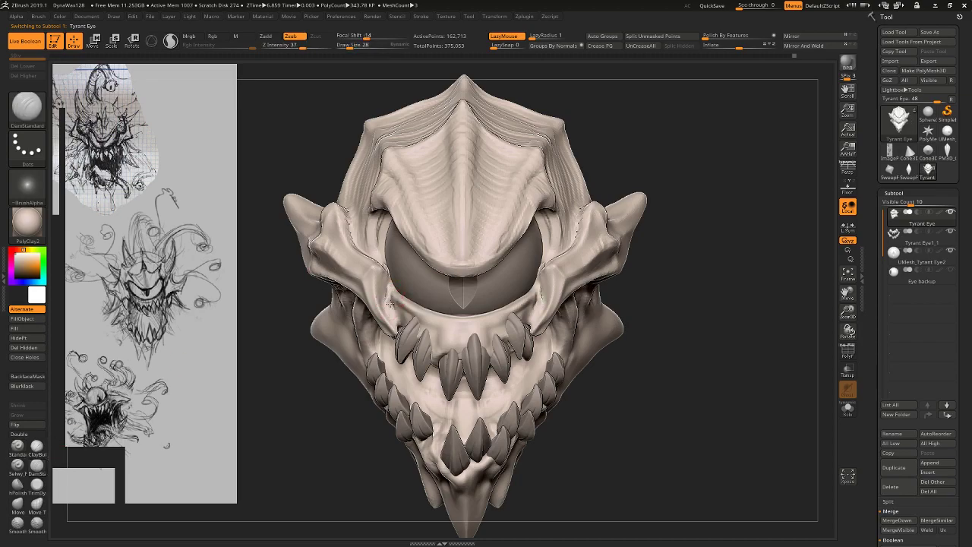
{"action": "right_click_drag", "start_coordinate": [399, 327], "coordinate": [413, 321]}
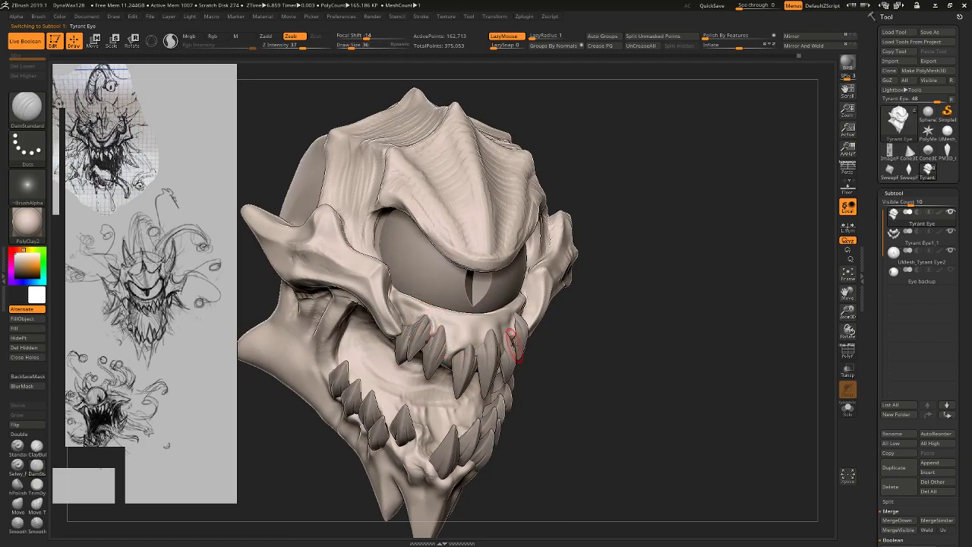
{"action": "right_click_drag", "start_coordinate": [512, 342], "coordinate": [416, 327]}
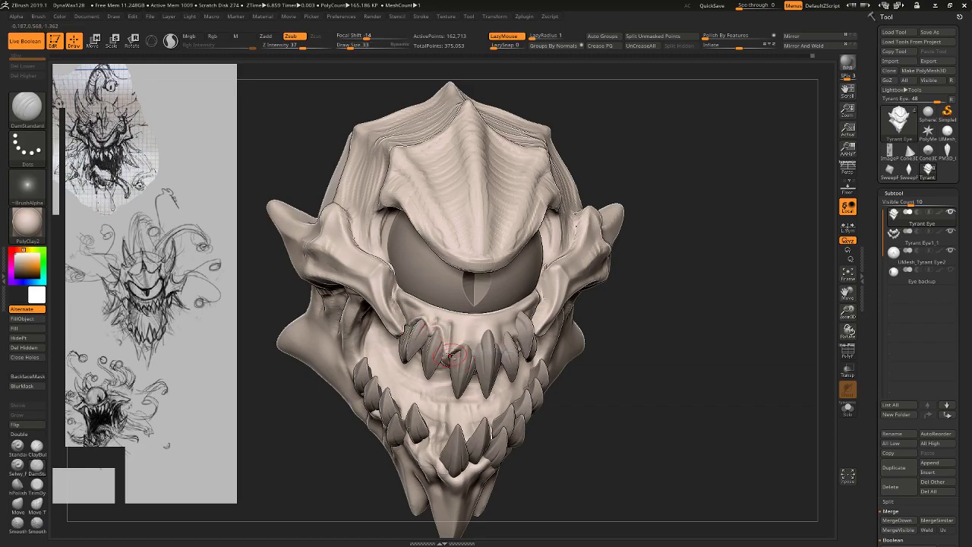
{"action": "left_click", "coordinate": [470, 347], "text": "alt"}
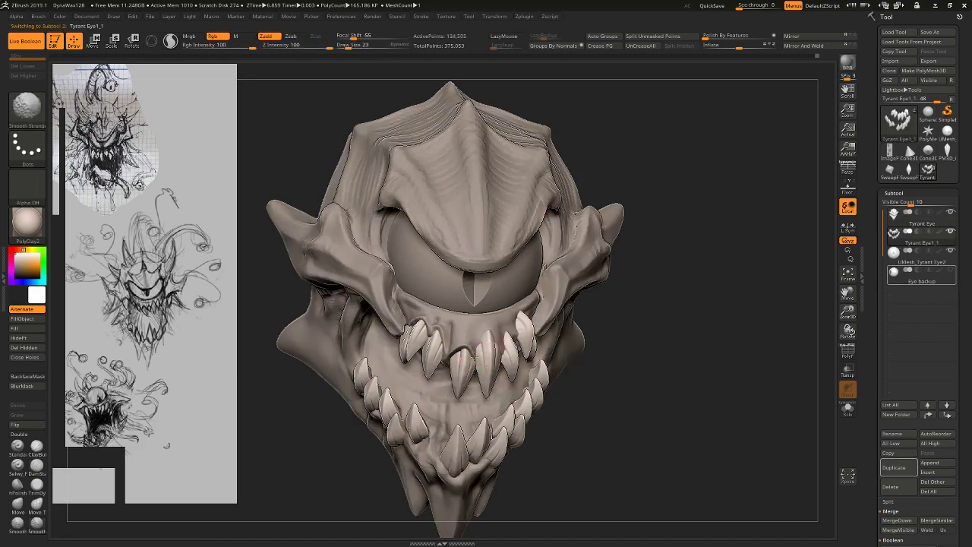
{"action": "key", "text": "shift"}
{"action": "left_click", "coordinate": [465, 342], "text": "alt"}
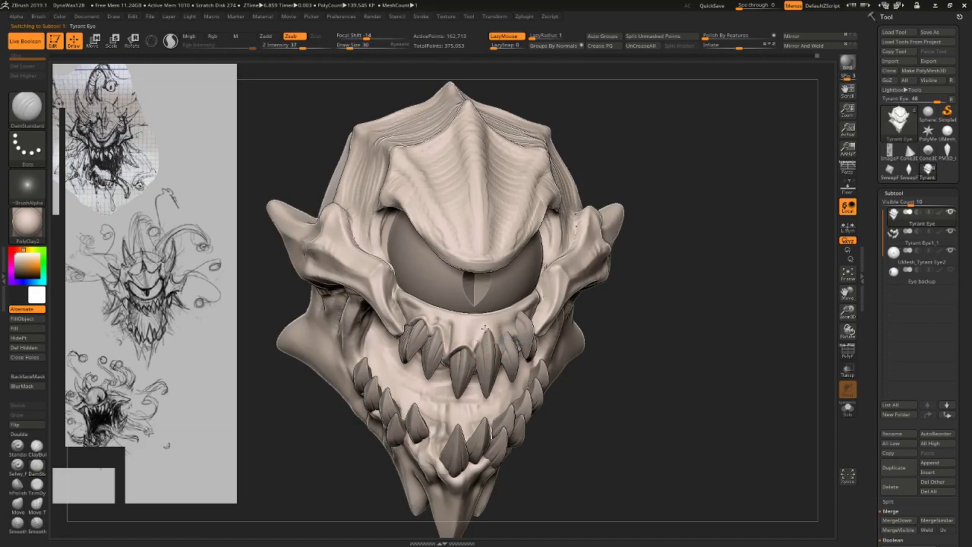
Mask all teeth except the upper side tooth next to the outermost one and reposition it in the gum with Transpose Move.
{"action": "left_click_drag", "start_coordinate": [656, 360], "coordinate": [508, 340]}
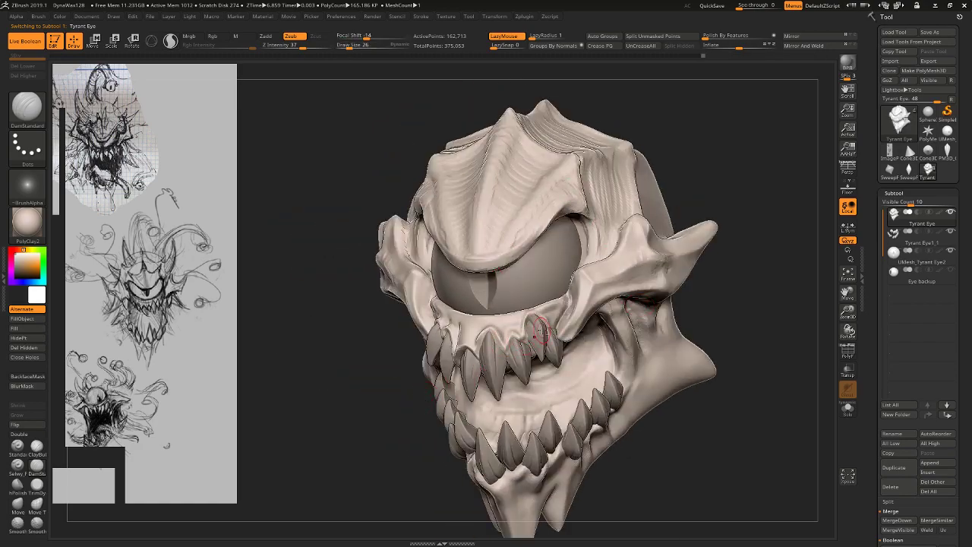
{"action": "mouse_move", "coordinate": [691, 316]}
{"action": "left_mouse_down"}
{"action": "mouse_move", "coordinate": [793, 306]}
{"action": "mouse_move", "coordinate": [783, 345]}
{"action": "mouse_move", "coordinate": [733, 312]}
{"action": "left_mouse_up"}
{"action": "key", "text": "w"}
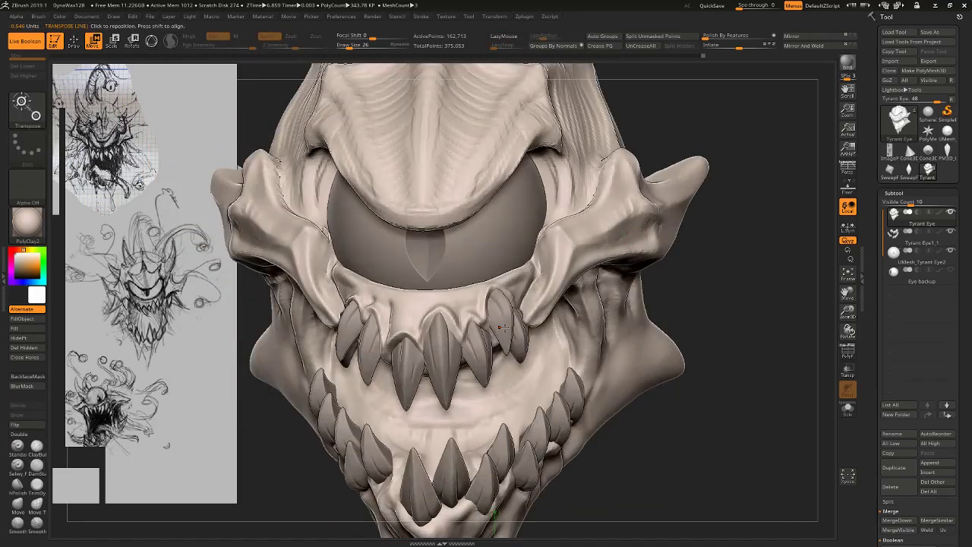
{"action": "left_click", "coordinate": [503, 328], "text": "alt"}
{"action": "left_click_drag", "start_coordinate": [503, 324], "coordinate": [428, 271], "text": "ctrl"}
{"action": "left_click_drag", "start_coordinate": [729, 333], "coordinate": [752, 351], "text": "ctrl"}
{"action": "left_click_drag", "start_coordinate": [503, 333], "coordinate": [431, 371], "text": "ctrl"}
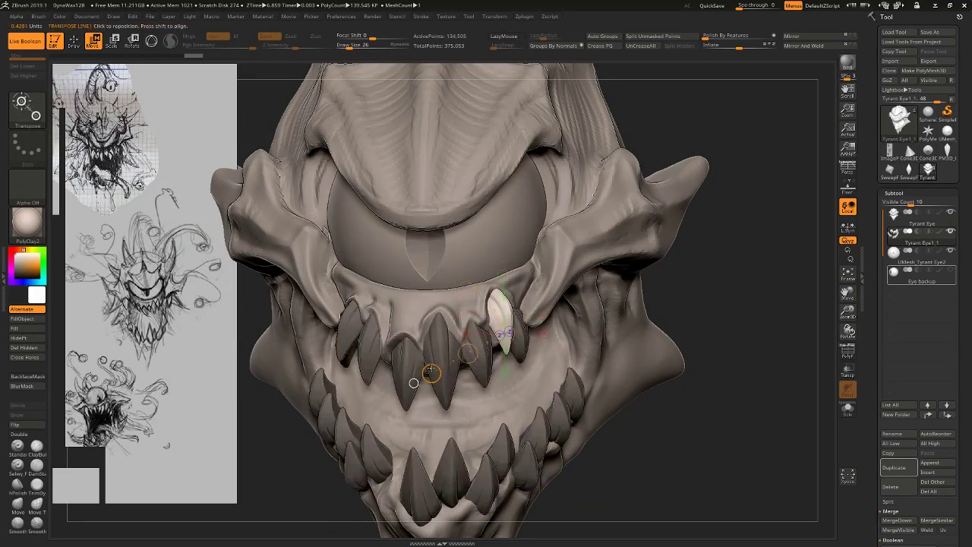
{"action": "right_click_drag", "start_coordinate": [525, 282], "coordinate": [563, 242]}
{"action": "left_click_drag", "start_coordinate": [728, 335], "coordinate": [777, 338]}
{"action": "left_click_drag", "start_coordinate": [537, 279], "coordinate": [563, 353]}
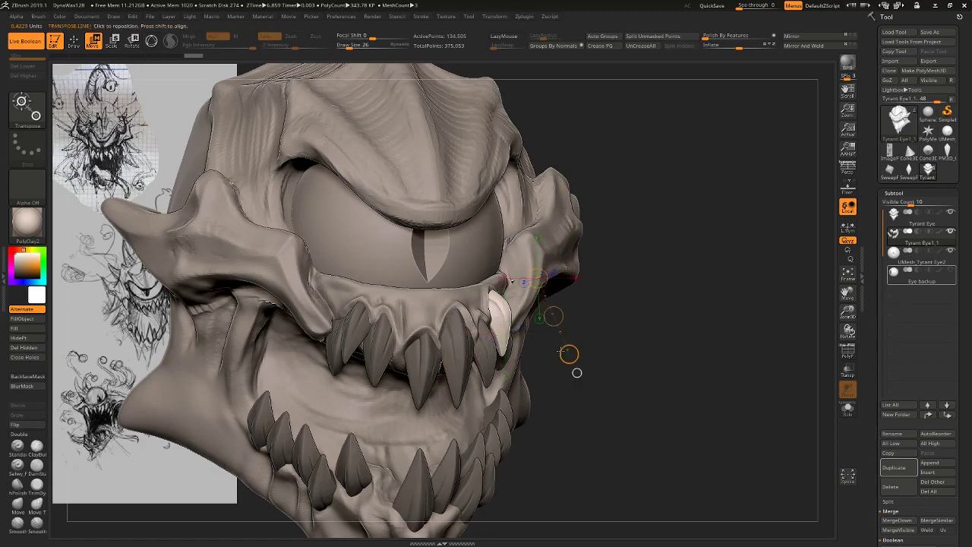
{"action": "left_click_drag", "start_coordinate": [552, 316], "coordinate": [553, 317]}
{"action": "left_click_drag", "start_coordinate": [617, 323], "coordinate": [600, 319], "text": "shift"}
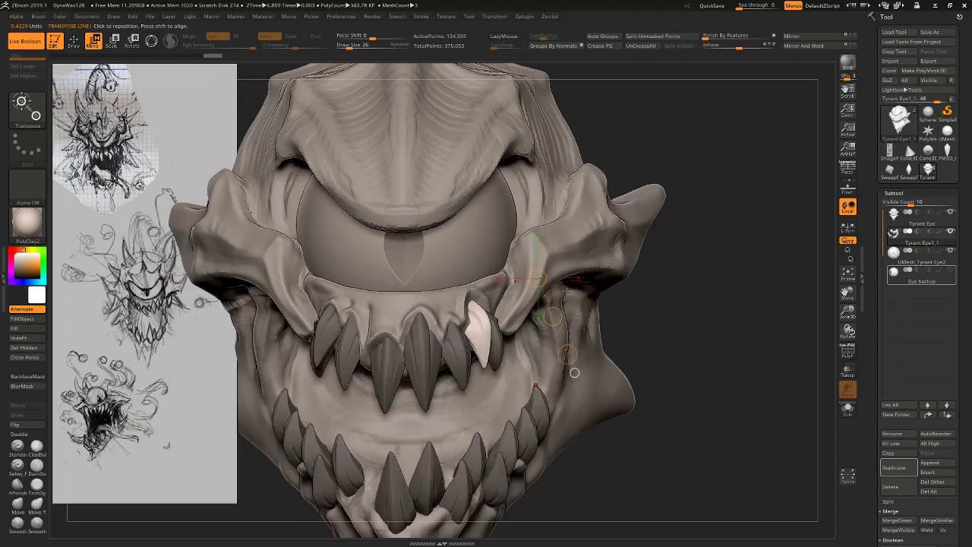
Carve the gum crease around the repositioned upper side tooth with the DamStandard brush at draw size 23 and smooth the gum above it.
{"action": "left_click", "coordinate": [590, 228], "text": "alt"}
{"action": "left_click_drag", "start_coordinate": [642, 152], "coordinate": [627, 148]}
{"action": "key", "text": "q"}
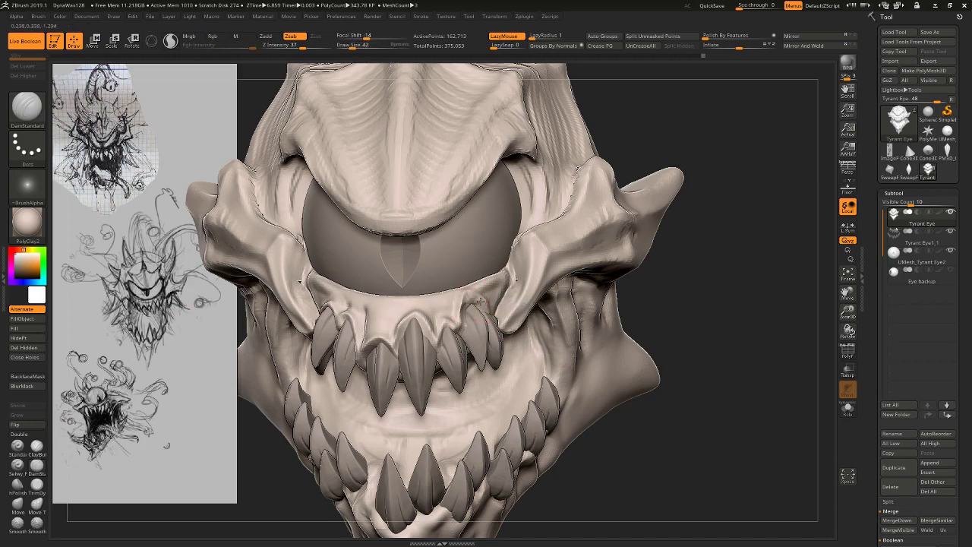
{"action": "left_click_drag", "start_coordinate": [729, 304], "coordinate": [547, 303]}
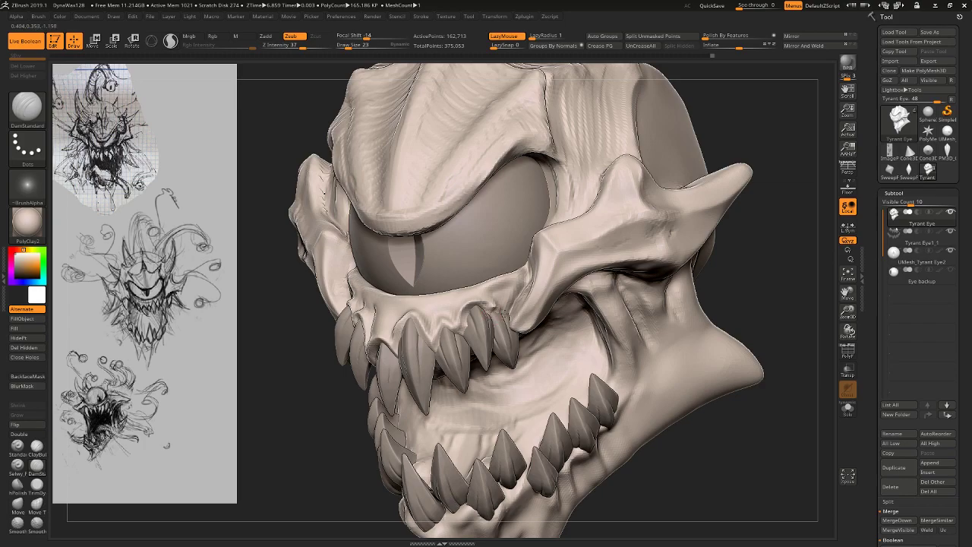
{"action": "left_click_drag", "start_coordinate": [495, 307], "coordinate": [520, 338]}
{"action": "mouse_move", "coordinate": [707, 301]}
{"action": "left_mouse_down"}
{"action": "mouse_move", "coordinate": [788, 297]}
{"action": "mouse_move", "coordinate": [695, 297]}
{"action": "left_mouse_up"}
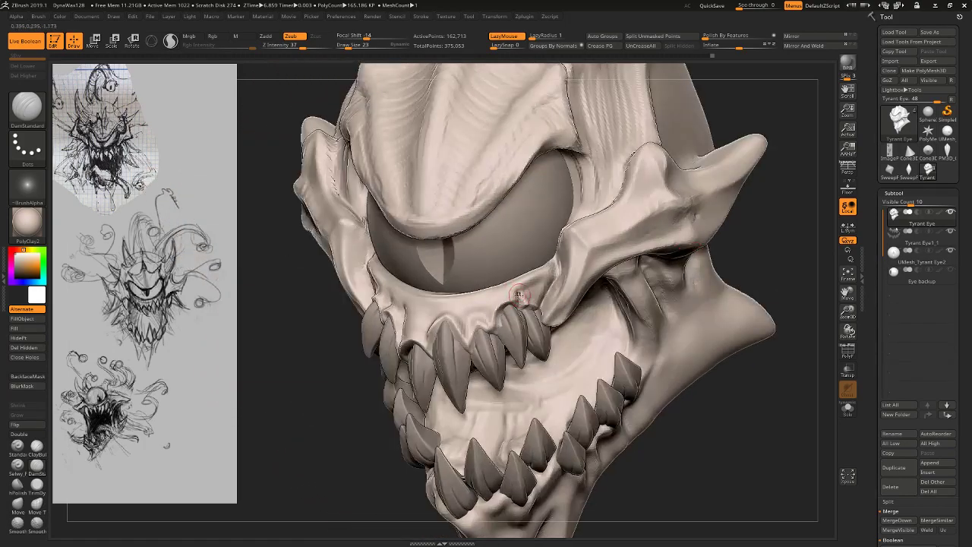
{"action": "left_click_drag", "start_coordinate": [521, 297], "coordinate": [522, 308], "text": "shift"}
{"action": "left_click_drag", "start_coordinate": [764, 288], "coordinate": [696, 246]}
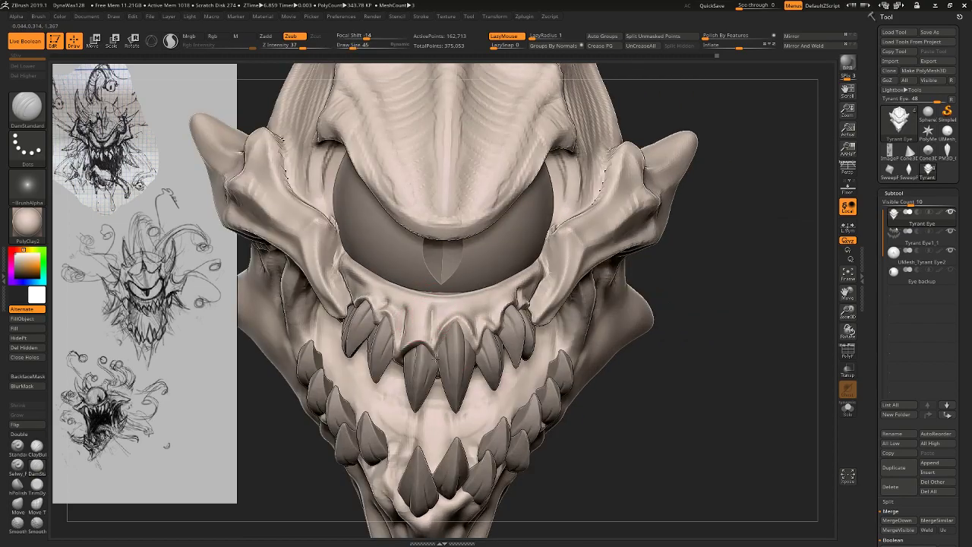
{"action": "left_click_drag", "start_coordinate": [435, 357], "coordinate": [438, 363]}
Examine the whole head from the front and both sides, comparing its silhouette with the reference sketches.
{"action": "key", "text": "f"}
{"action": "mouse_move", "coordinate": [704, 307]}
{"action": "left_mouse_down"}
{"action": "mouse_move", "coordinate": [686, 311]}
{"action": "mouse_move", "coordinate": [695, 321]}
{"action": "mouse_move", "coordinate": [683, 336]}
{"action": "mouse_move", "coordinate": [681, 314]}
{"action": "mouse_move", "coordinate": [830, 337]}
{"action": "left_mouse_up"}
{"action": "key", "text": "f"}
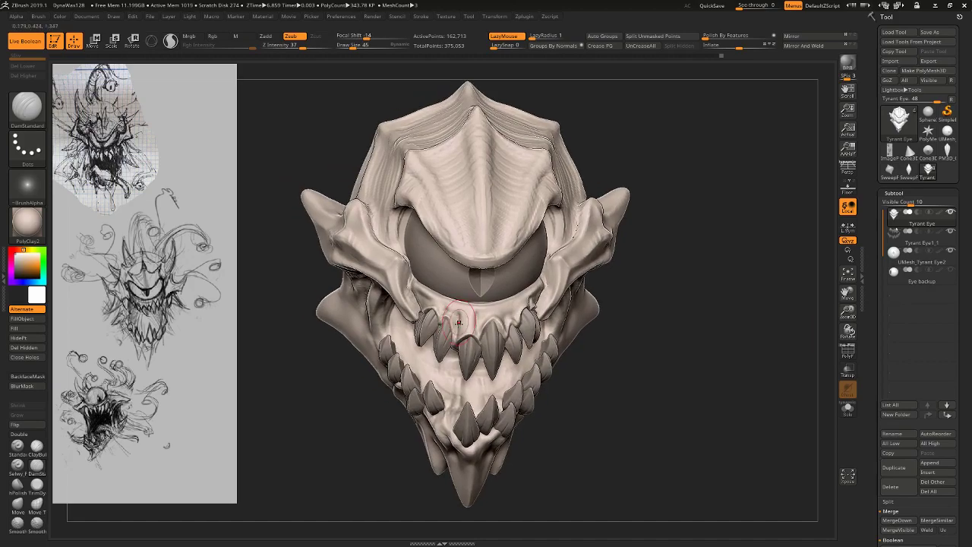
{"action": "key", "text": "shift"}
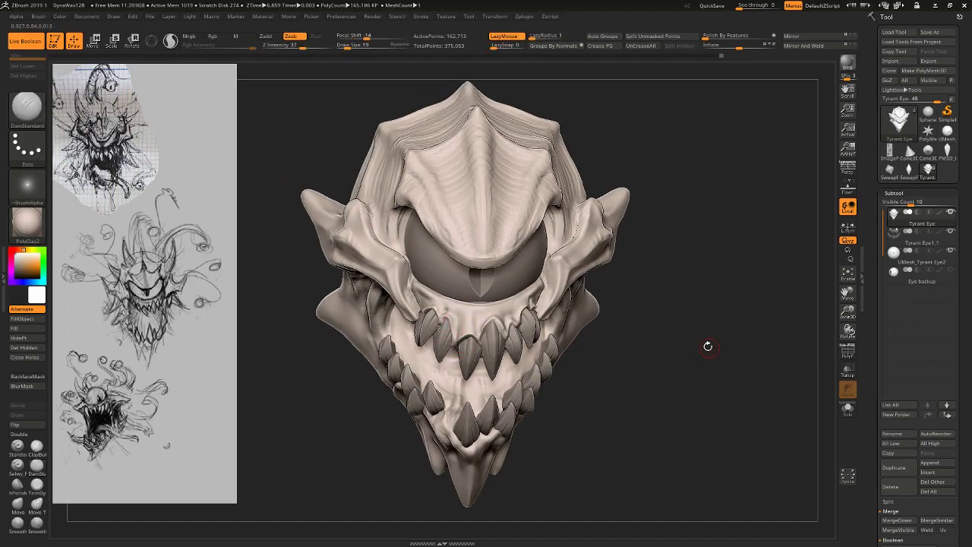
{"action": "mouse_move", "coordinate": [707, 347]}
{"action": "left_mouse_down"}
{"action": "mouse_move", "coordinate": [744, 306]}
{"action": "mouse_move", "coordinate": [645, 304]}
{"action": "left_mouse_up"}
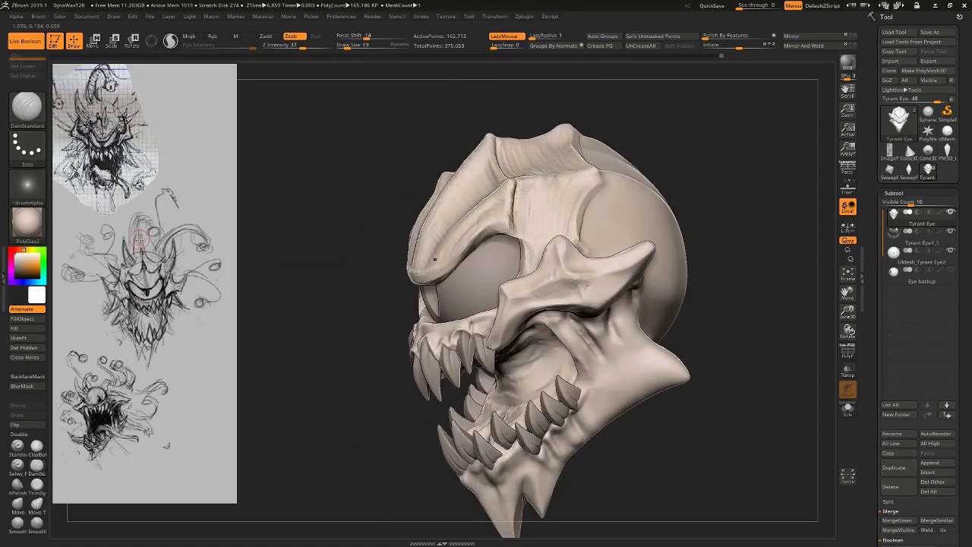
{"action": "mouse_move", "coordinate": [730, 232]}
{"action": "left_mouse_down"}
{"action": "mouse_move", "coordinate": [749, 232]}
{"action": "mouse_move", "coordinate": [686, 210]}
{"action": "left_mouse_up"}
{"action": "mouse_move", "coordinate": [596, 279]}
{"action": "left_mouse_down"}
{"action": "mouse_move", "coordinate": [615, 317]}
{"action": "mouse_move", "coordinate": [561, 266]}
{"action": "left_mouse_up"}
{"action": "mouse_move", "coordinate": [651, 376]}
{"action": "left_mouse_down"}
{"action": "mouse_move", "coordinate": [645, 335]}
{"action": "mouse_move", "coordinate": [645, 346]}
{"action": "mouse_move", "coordinate": [588, 265]}
{"action": "mouse_move", "coordinate": [668, 244]}
{"action": "mouse_move", "coordinate": [688, 204]}
{"action": "left_mouse_up"}
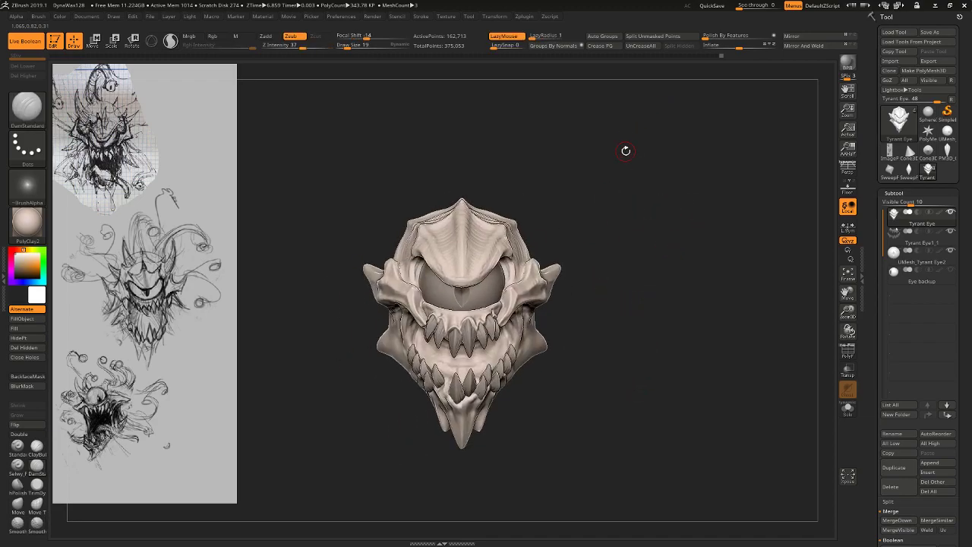
{"action": "mouse_move", "coordinate": [647, 274]}
{"action": "left_mouse_down"}
{"action": "mouse_move", "coordinate": [673, 288]}
{"action": "mouse_move", "coordinate": [456, 334]}
{"action": "mouse_move", "coordinate": [313, 342]}
{"action": "mouse_move", "coordinate": [366, 319]}
{"action": "left_mouse_up"}
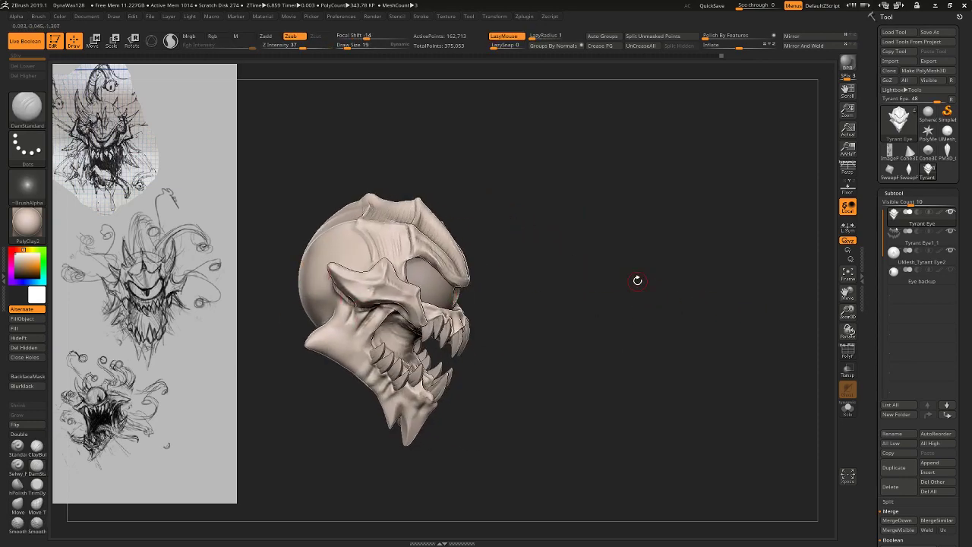
Quick-save the project and save the head tool to disk.
{"action": "left_click_drag", "start_coordinate": [637, 281], "coordinate": [246, 252]}
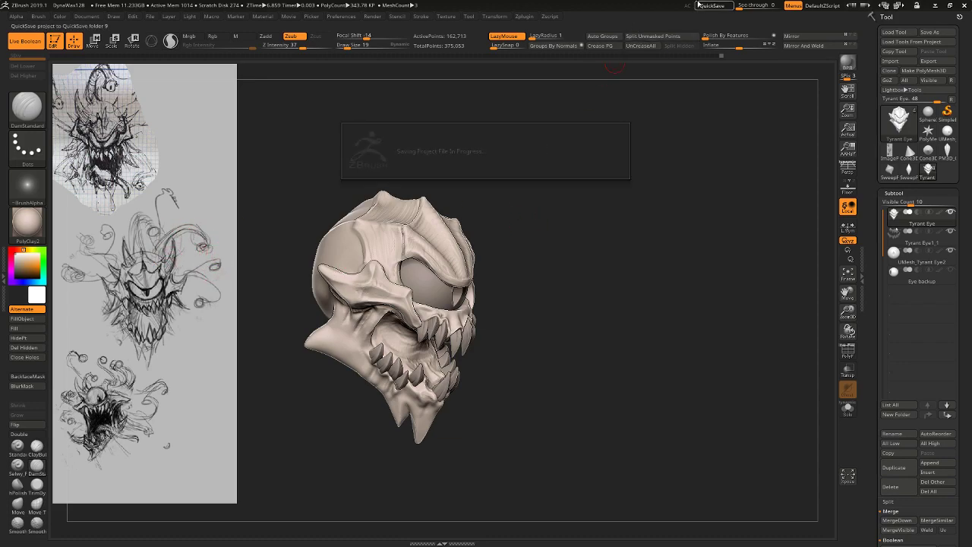
{"action": "mouse_move", "coordinate": [642, 317]}
{"action": "left_mouse_down"}
{"action": "mouse_move", "coordinate": [615, 300]}
{"action": "mouse_move", "coordinate": [588, 301]}
{"action": "left_mouse_up"}
{"action": "mouse_move", "coordinate": [674, 280]}
{"action": "left_mouse_down", "text": "shift"}
{"action": "mouse_move", "coordinate": [690, 262]}
{"action": "mouse_move", "coordinate": [687, 290]}
{"action": "left_mouse_up", "text": "shift"}
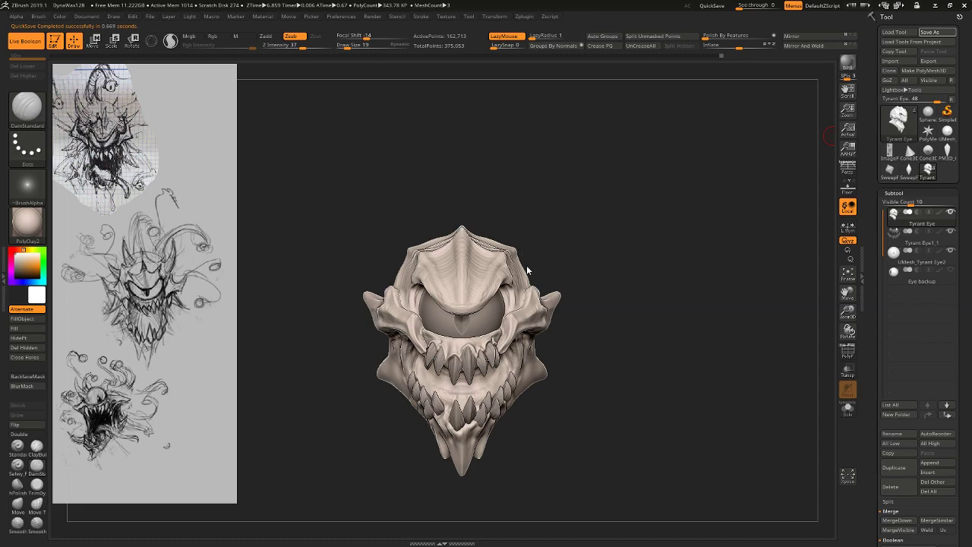
Switch to a Cylinder3D primitive, show its polyframe and convert it to a PolyMesh3D.
{"action": "mouse_move", "coordinate": [912, 134]}
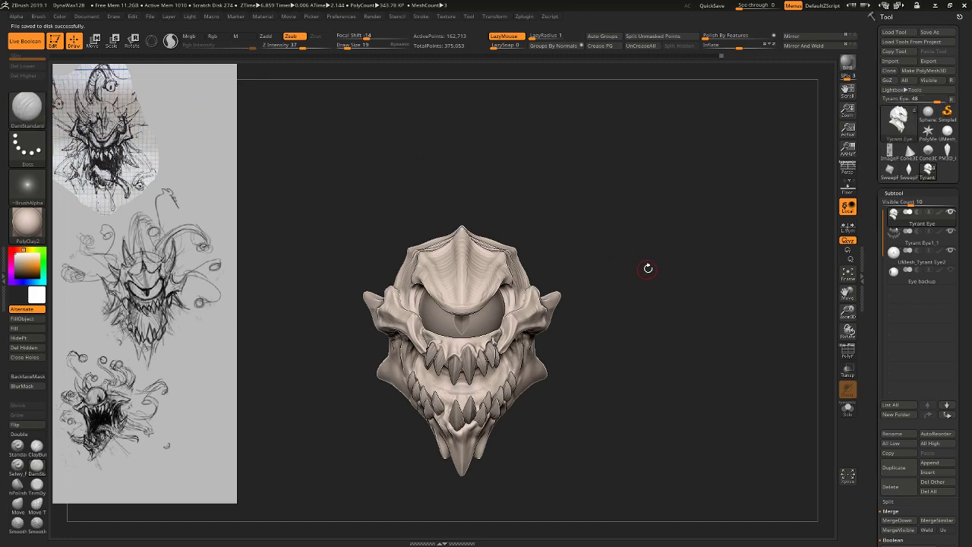
{"action": "left_click", "coordinate": [897, 131]}
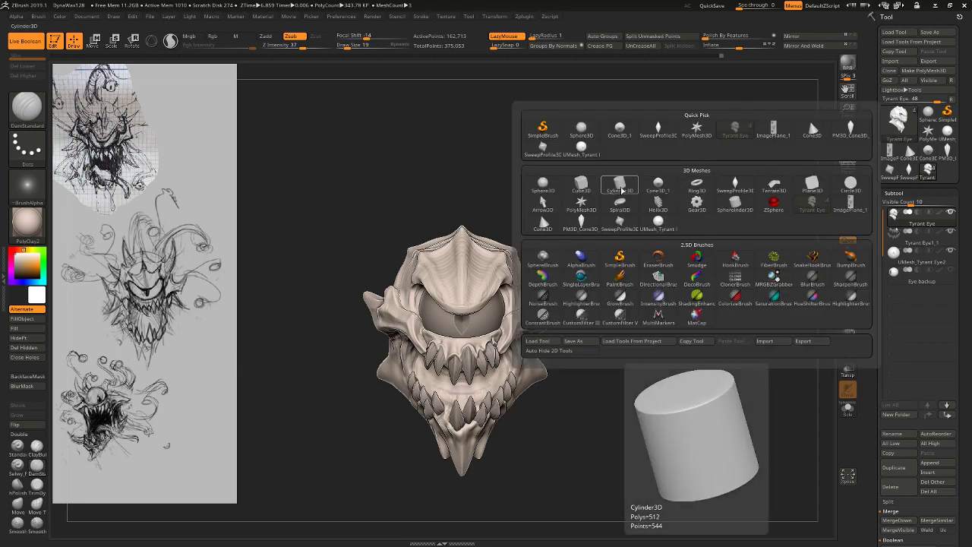
{"action": "left_click", "coordinate": [621, 190]}
{"action": "left_click_drag", "start_coordinate": [653, 227], "coordinate": [833, 321]}
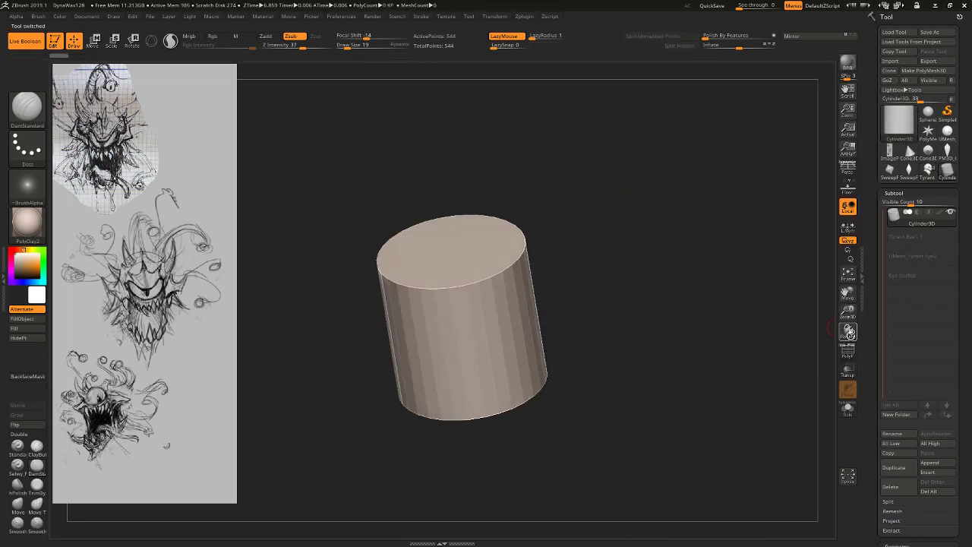
{"action": "left_click", "coordinate": [848, 350]}
{"action": "left_click_drag", "start_coordinate": [798, 347], "coordinate": [755, 325]}
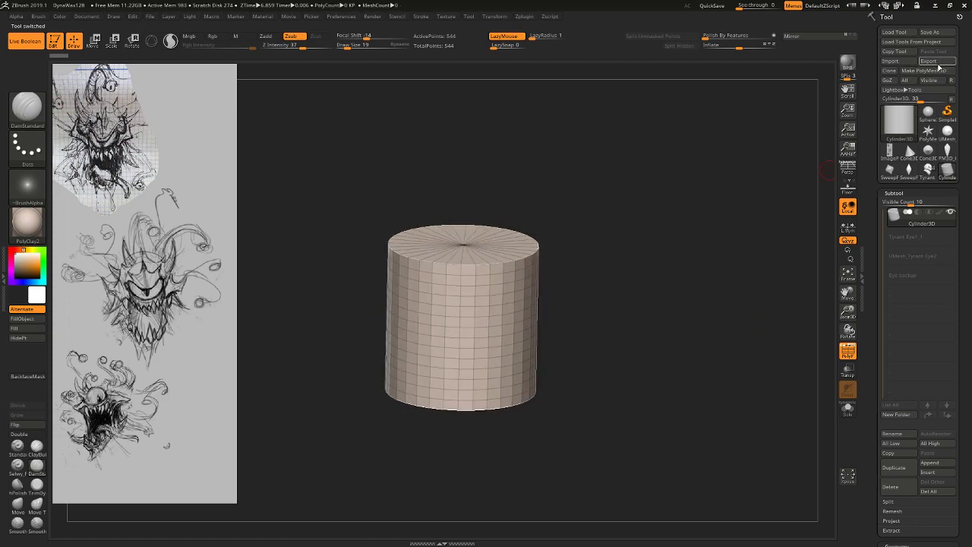
{"action": "left_click", "coordinate": [928, 70]}
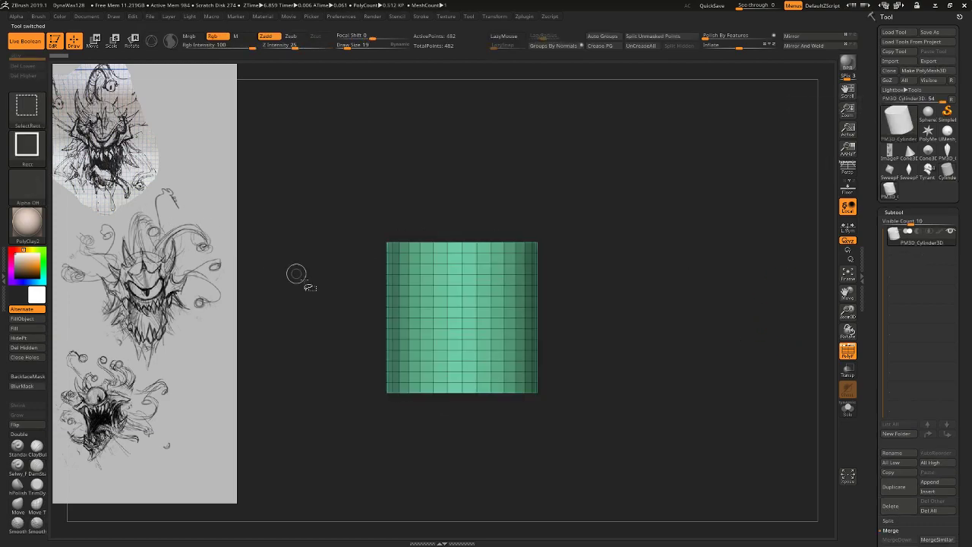
Try to cut the cylinder down to a narrow middle band and stack a Transpose duplicate above it.
{"action": "left_click_drag", "start_coordinate": [296, 274], "coordinate": [646, 322], "text": "ctrl+shift"}
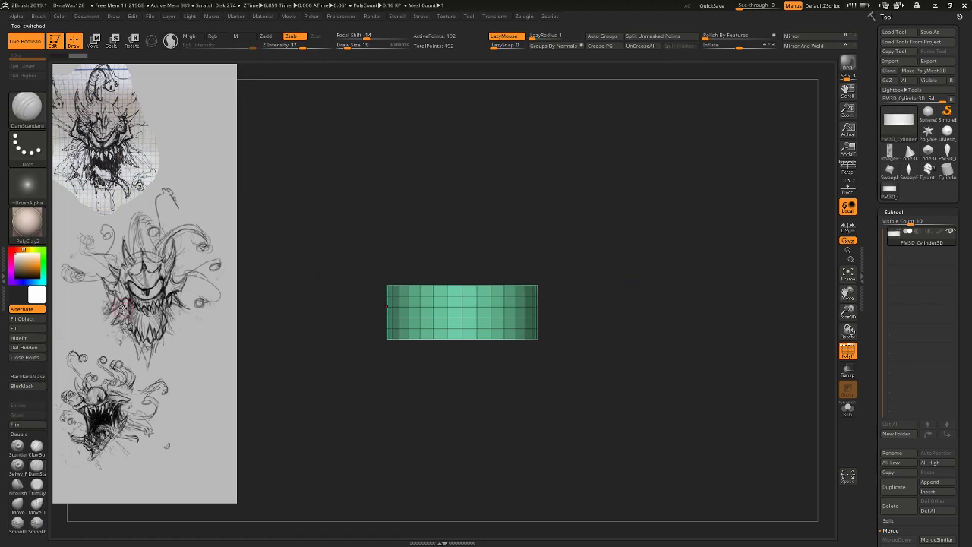
{"action": "key", "text": "w"}
{"action": "left_click_drag", "start_coordinate": [532, 317], "coordinate": [531, 180]}
{"action": "left_click_drag", "start_coordinate": [532, 259], "coordinate": [532, 206], "text": "ctrl"}
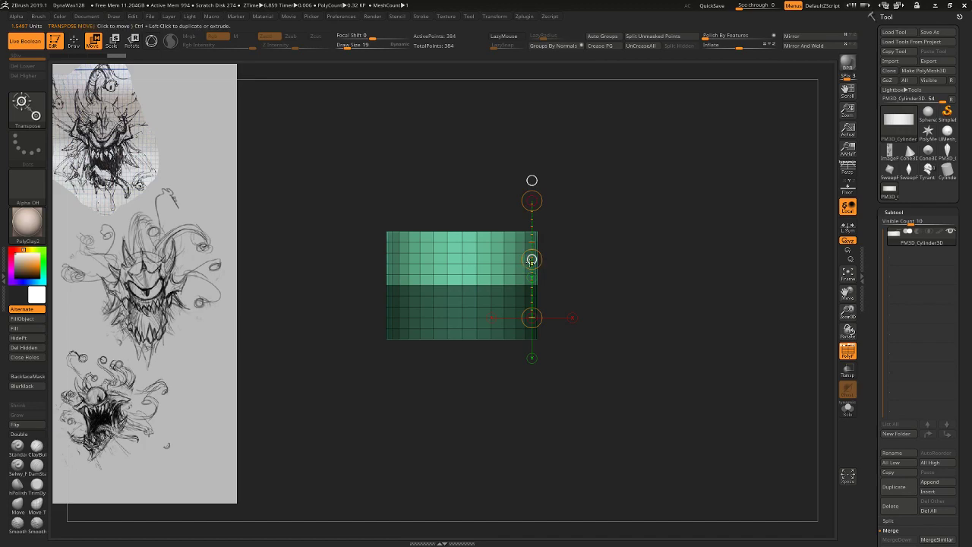
{"action": "key", "text": "ctrl+z"}
{"action": "key", "text": "ctrl+z"}
{"action": "key", "text": "ctrl+z"}
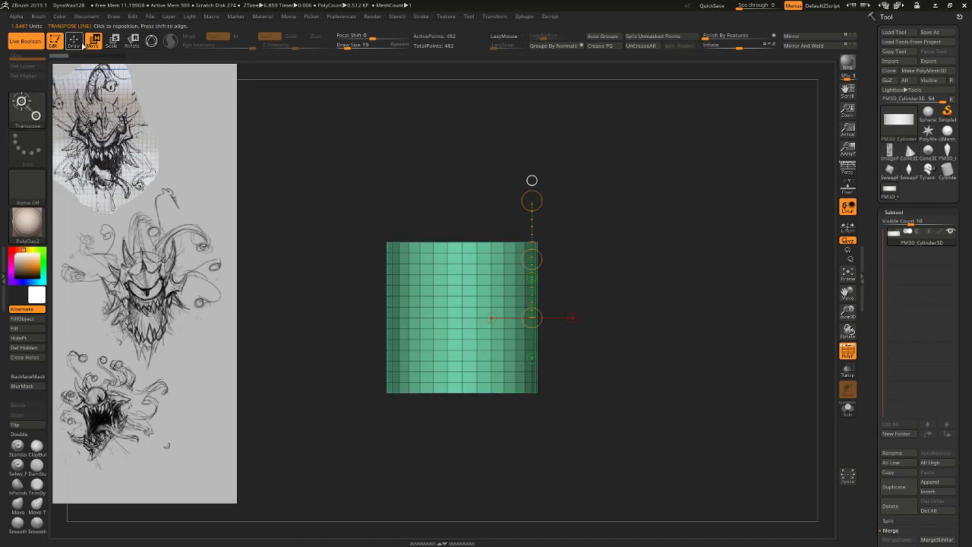
Isolate a taller middle band of the cylinder's wall, delete the hidden geometry and turn on double-sided display.
{"action": "left_click", "coordinate": [76, 41]}
{"action": "left_click_drag", "start_coordinate": [360, 259], "coordinate": [586, 366], "text": "ctrl+shift"}
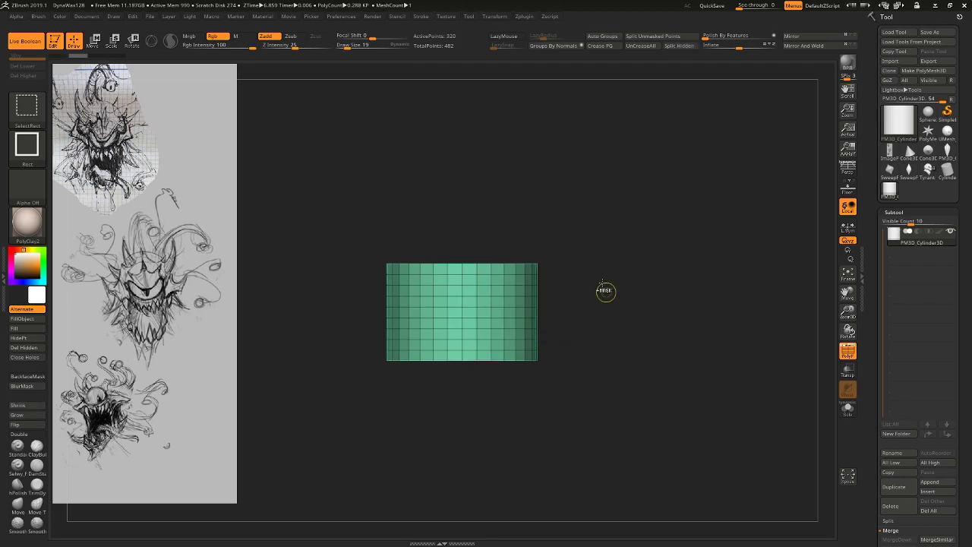
{"action": "left_click", "coordinate": [38, 351]}
{"action": "left_click_drag", "start_coordinate": [610, 269], "coordinate": [604, 313]}
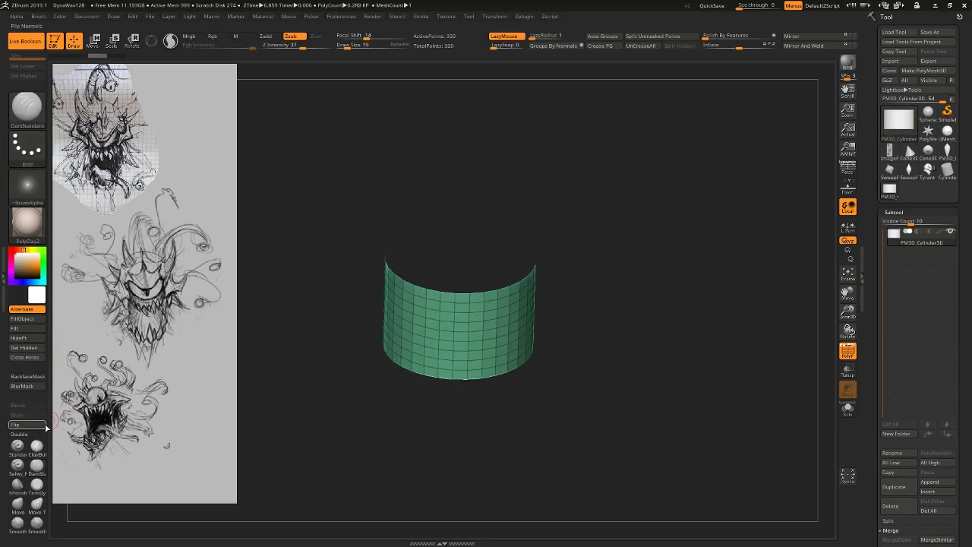
{"action": "left_click", "coordinate": [34, 437]}
{"action": "left_click_drag", "start_coordinate": [658, 269], "coordinate": [541, 299]}
Draw a vertical Transpose line along the side of the open band and turn on the floor grid.
{"action": "key", "text": "w"}
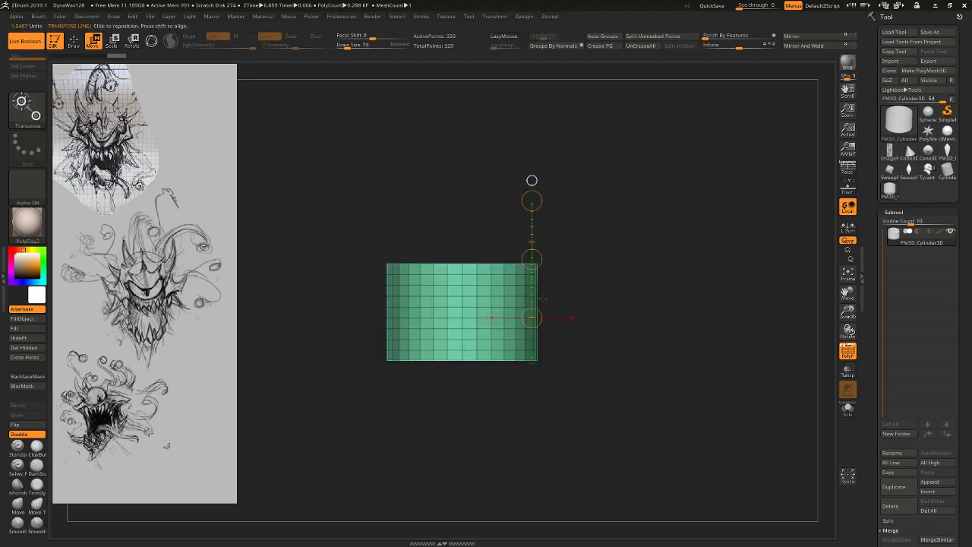
{"action": "left_click_drag", "start_coordinate": [516, 351], "coordinate": [517, 213], "text": "shift"}
{"action": "left_click_drag", "start_coordinate": [536, 317], "coordinate": [537, 212], "text": "shift"}
{"action": "left_click_drag", "start_coordinate": [596, 285], "coordinate": [599, 319], "text": "alt"}
{"action": "left_click_drag", "start_coordinate": [606, 268], "coordinate": [639, 305]}
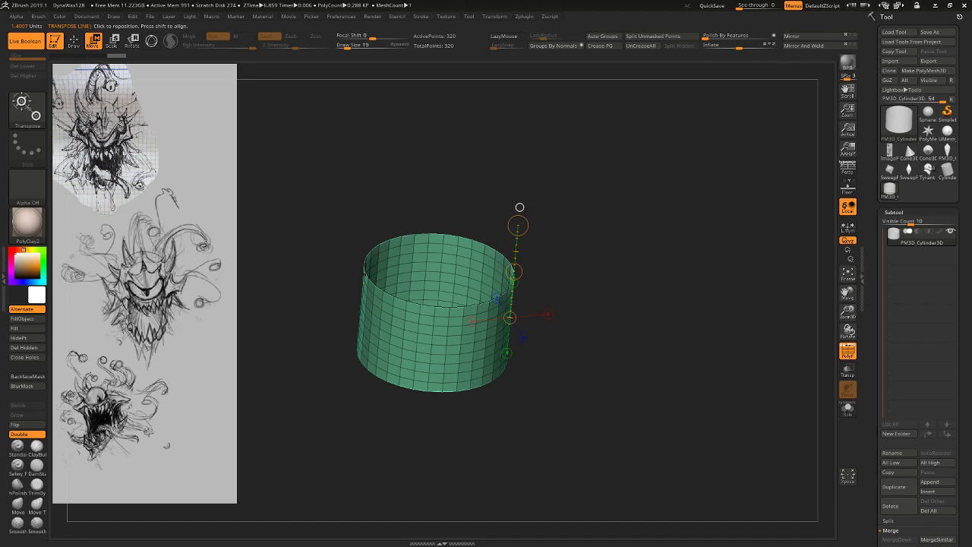
{"action": "left_click_drag", "start_coordinate": [574, 272], "coordinate": [617, 350]}
{"action": "left_click_drag", "start_coordinate": [745, 267], "coordinate": [752, 273]}
{"action": "left_click_drag", "start_coordinate": [556, 299], "coordinate": [558, 268]}
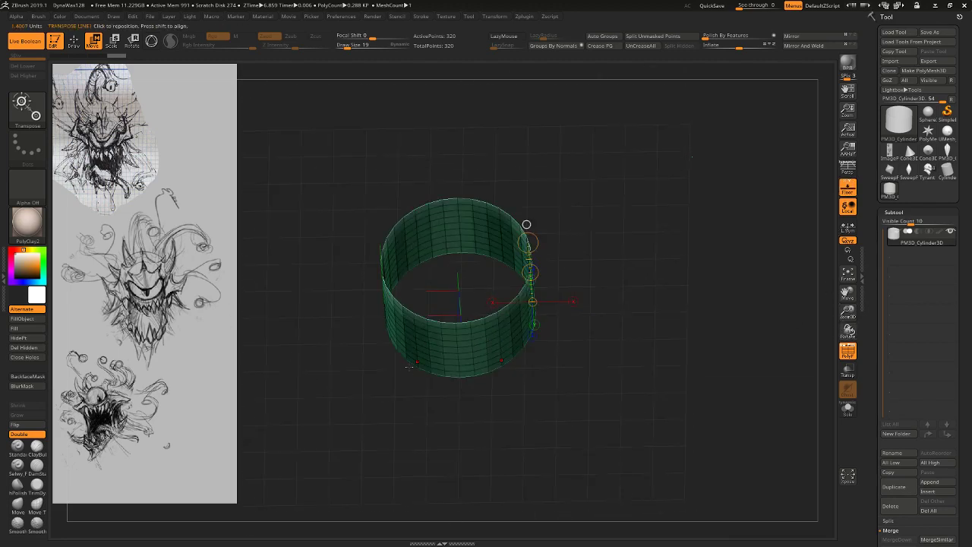
Mask the band with MaskRect and invert the mask, leaving only a lengthwise strip on each of two opposite sides unmasked.
{"action": "left_click_drag", "start_coordinate": [409, 367], "coordinate": [419, 444]}
{"action": "left_click_drag", "start_coordinate": [356, 278], "coordinate": [598, 280], "text": "ctrl"}
{"action": "key", "text": "ctrl+z"}
{"action": "left_click", "coordinate": [28, 109], "text": "ctrl"}
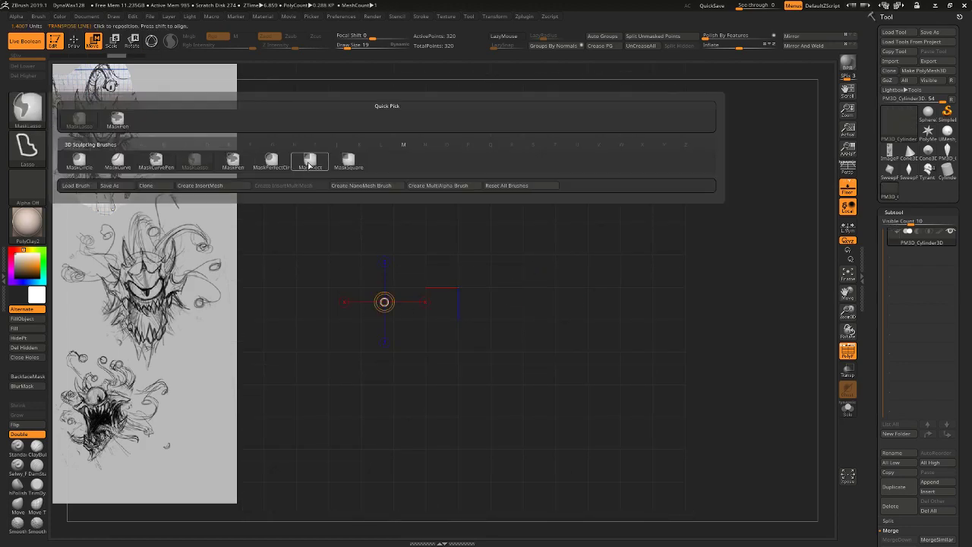
{"action": "left_click", "coordinate": [309, 162]}
{"action": "left_click_drag", "start_coordinate": [346, 278], "coordinate": [589, 294], "text": "ctrl"}
{"action": "mouse_move", "coordinate": [607, 282]}
{"action": "left_mouse_down"}
{"action": "mouse_move", "coordinate": [577, 278]}
{"action": "mouse_move", "coordinate": [640, 287]}
{"action": "mouse_move", "coordinate": [581, 260]}
{"action": "left_mouse_up"}
{"action": "left_click", "coordinate": [585, 278], "text": "ctrl"}
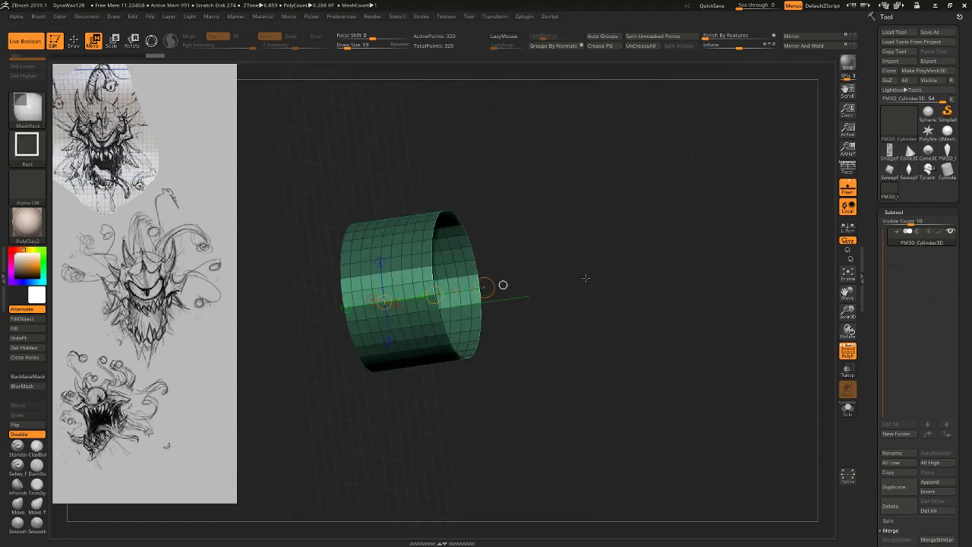
Inflate the unmasked strips on both sides of the band into raised ridges, clear the mask and quick-save the project.
{"action": "left_click", "coordinate": [744, 46]}
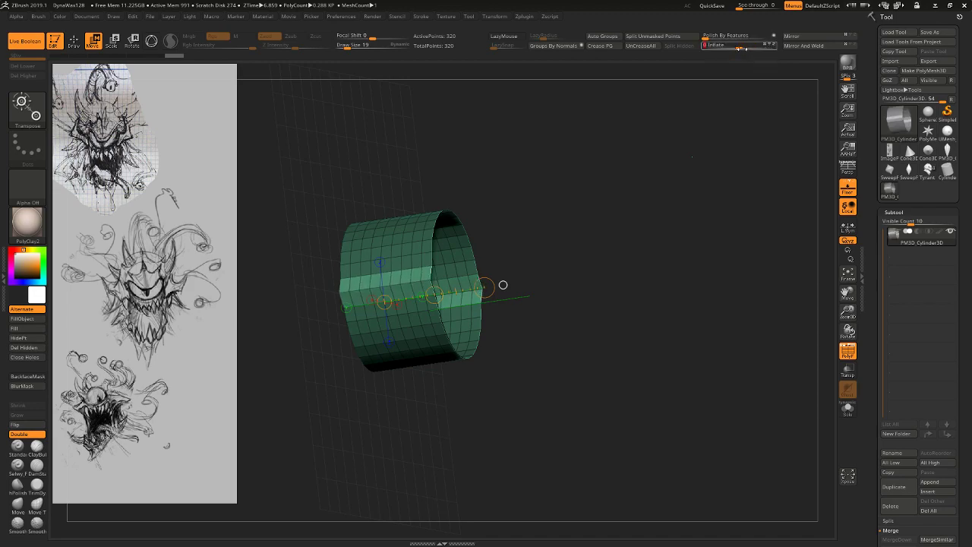
{"action": "left_click", "coordinate": [743, 45]}
{"action": "left_click", "coordinate": [744, 45]}
{"action": "left_click", "coordinate": [743, 45]}
{"action": "mouse_move", "coordinate": [503, 284]}
{"action": "left_mouse_down"}
{"action": "mouse_move", "coordinate": [456, 194]}
{"action": "mouse_move", "coordinate": [373, 220]}
{"action": "mouse_move", "coordinate": [391, 218]}
{"action": "left_mouse_up"}
{"action": "left_click", "coordinate": [752, 47]}
Stack a duplicate of the ridged band directly above the original with Transpose Move.
{"action": "left_click_drag", "start_coordinate": [708, 191], "coordinate": [764, 347]}
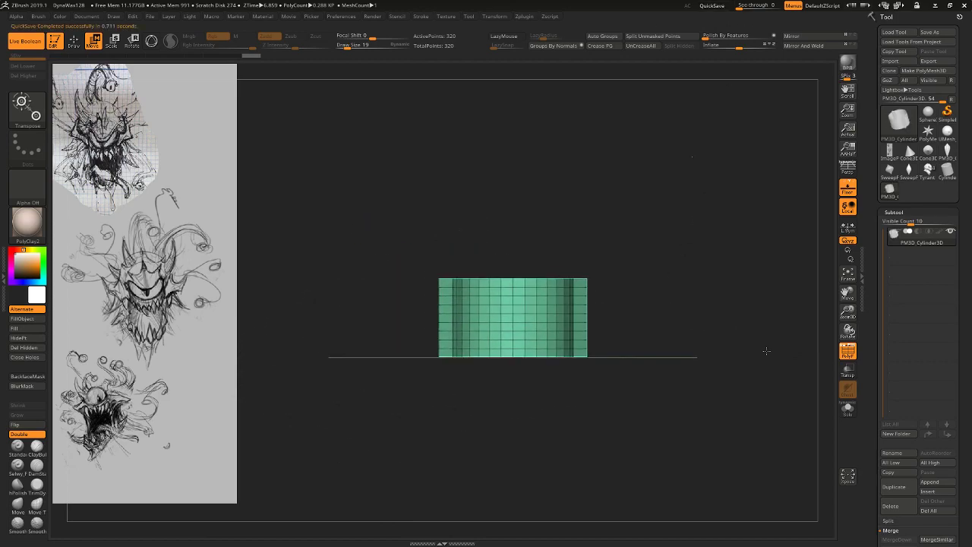
{"action": "left_click_drag", "start_coordinate": [556, 347], "coordinate": [556, 243], "text": "shift"}
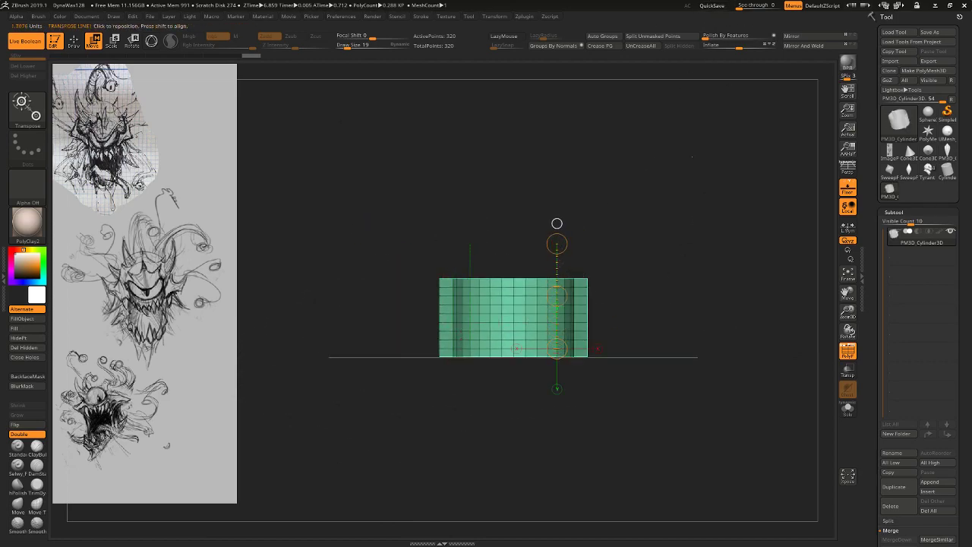
{"action": "left_click_drag", "start_coordinate": [574, 313], "coordinate": [574, 199], "text": "shift"}
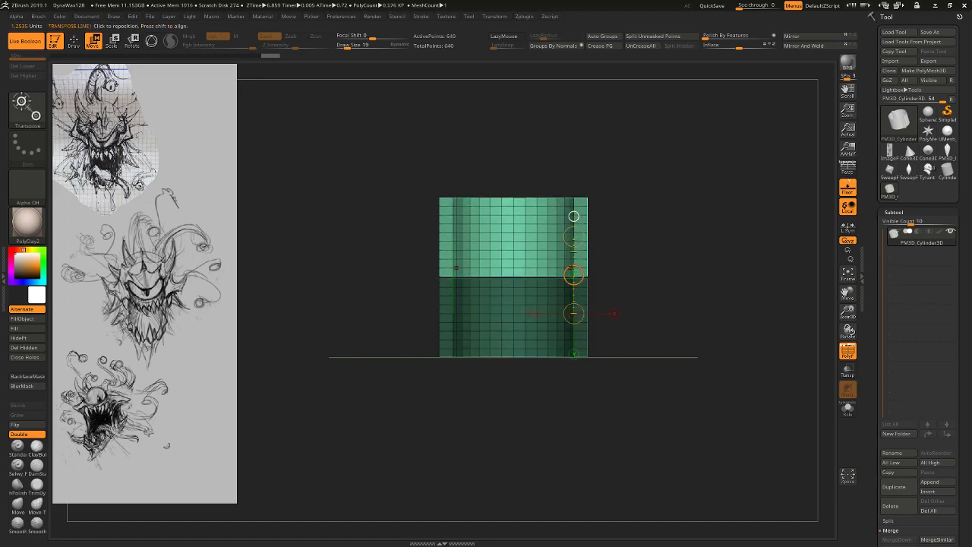
Add another duplicate of the ridged band below the stack and move it flush against the band above it.
{"action": "left_click_drag", "start_coordinate": [574, 275], "coordinate": [571, 438], "text": "ctrl"}
{"action": "left_click_drag", "start_coordinate": [689, 364], "coordinate": [716, 410], "text": "alt"}
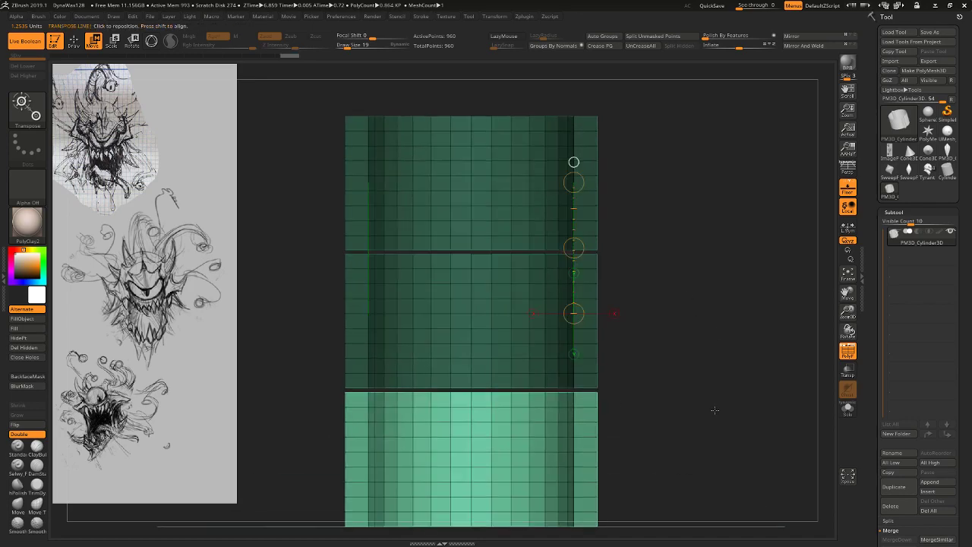
{"action": "left_click_drag", "start_coordinate": [545, 481], "coordinate": [545, 327], "text": "shift"}
{"action": "left_click_drag", "start_coordinate": [545, 406], "coordinate": [546, 403]}
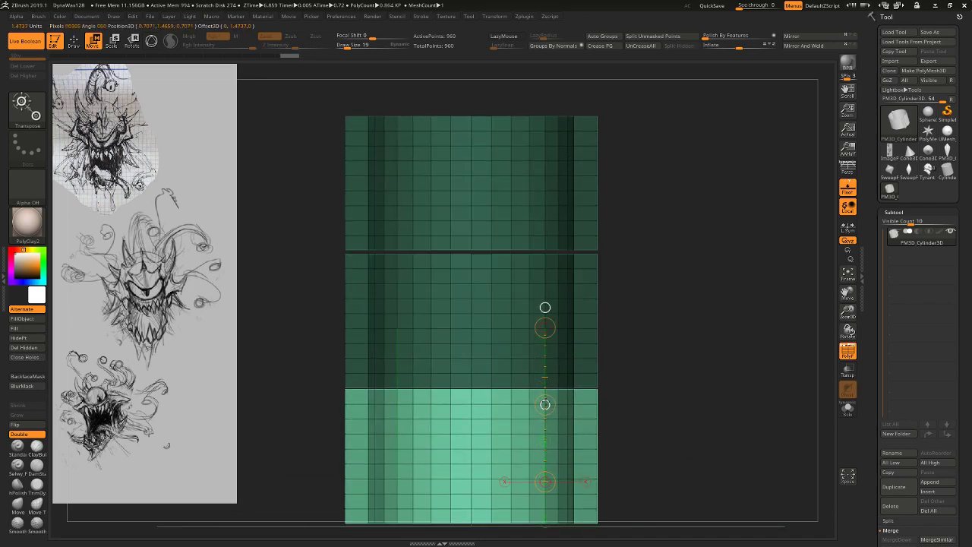
Mask the two lower bands and move the top band down flush against the middle one.
{"action": "left_click_drag", "start_coordinate": [542, 205], "coordinate": [552, 360], "text": "ctrl"}
{"action": "left_click_drag", "start_coordinate": [581, 198], "coordinate": [582, 303], "text": "shift"}
{"action": "left_click_drag", "start_coordinate": [582, 252], "coordinate": [582, 253]}
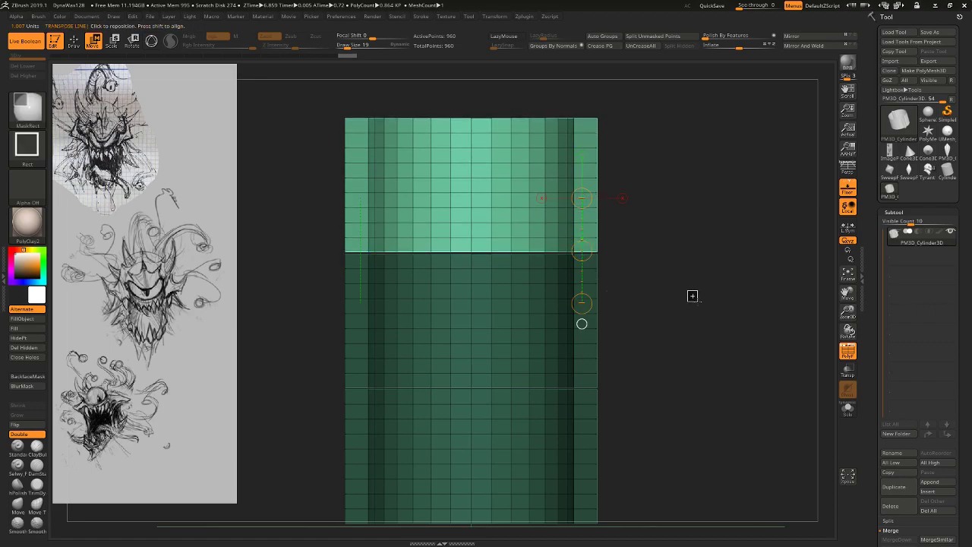
Clear the mask, assign each of the three bands its own polygroup with Auto Groups and crease the polygroup borders.
{"action": "left_click_drag", "start_coordinate": [692, 295], "coordinate": [702, 305], "text": "ctrl"}
{"action": "left_click", "coordinate": [604, 37]}
{"action": "left_click", "coordinate": [610, 47]}
{"action": "left_click_drag", "start_coordinate": [703, 262], "coordinate": [728, 273]}
Mask all but the top band, quick-save, split the unmasked band into its own subtool and show it in Solo mode.
{"action": "left_click", "coordinate": [509, 227], "text": "ctrl"}
{"action": "left_click_drag", "start_coordinate": [727, 210], "coordinate": [714, 251], "text": "alt"}
{"action": "left_click", "coordinate": [717, 5]}
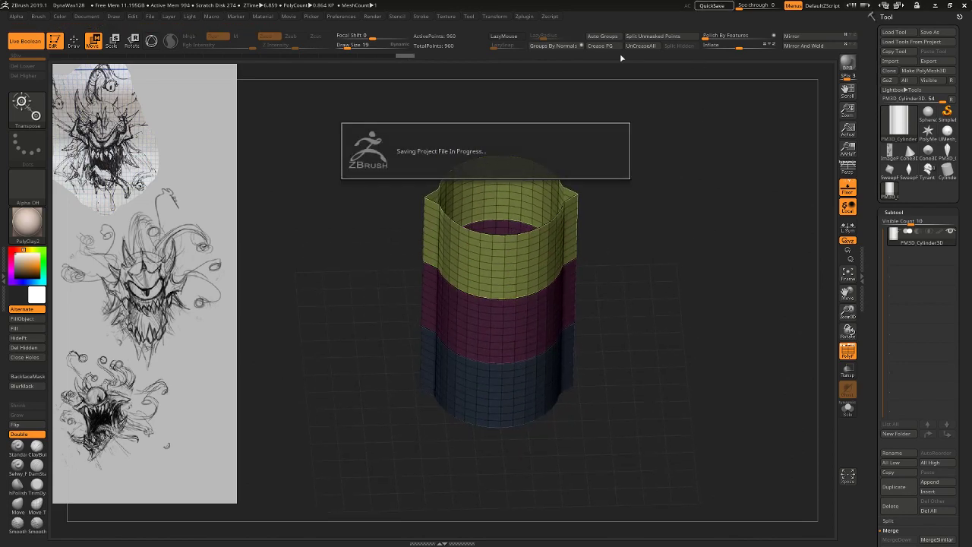
{"action": "left_click_drag", "start_coordinate": [646, 248], "coordinate": [751, 234]}
{"action": "left_click", "coordinate": [655, 36]}
{"action": "key", "text": "Down"}
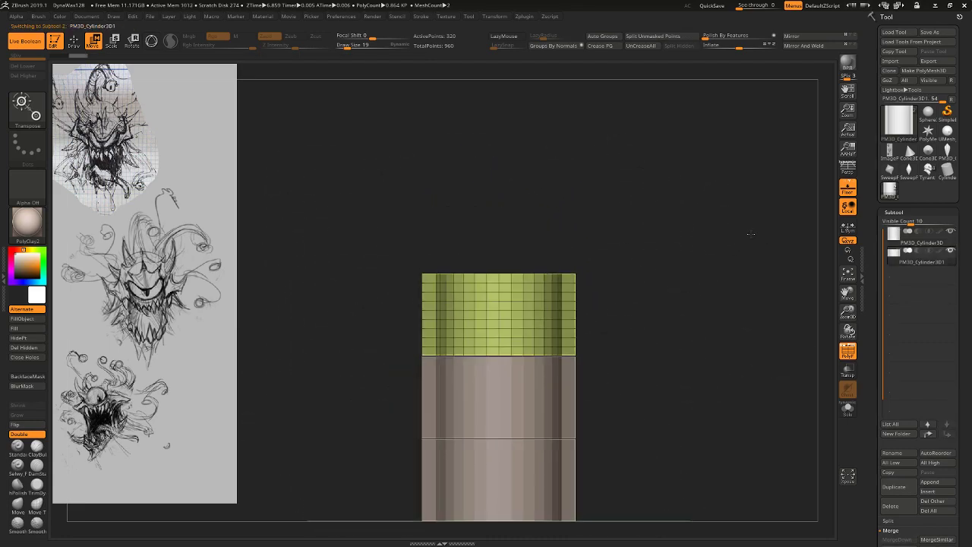
{"action": "left_click", "coordinate": [846, 408]}
{"action": "mouse_move", "coordinate": [752, 315]}
{"action": "left_mouse_down"}
{"action": "mouse_move", "coordinate": [763, 247]}
{"action": "mouse_move", "coordinate": [753, 332]}
{"action": "left_mouse_up"}
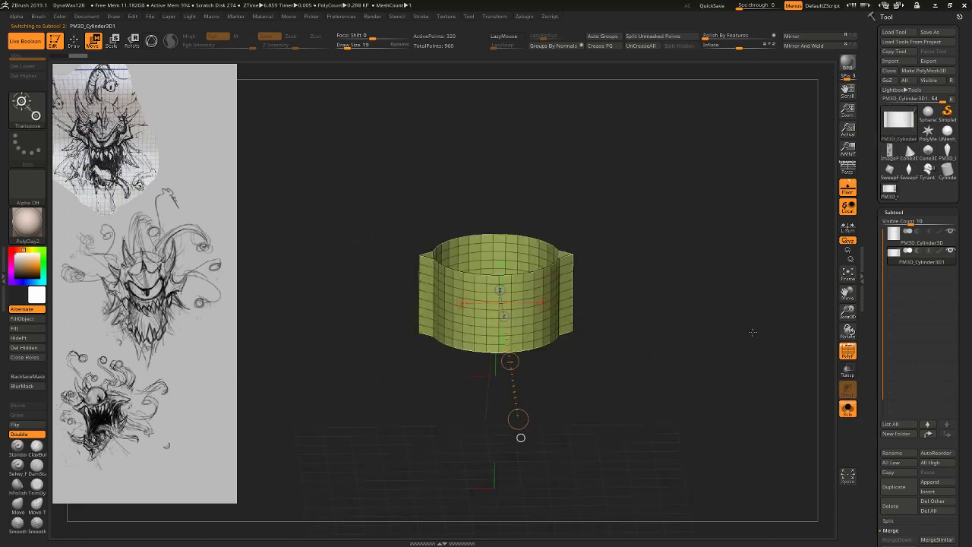
Close the open ends of the top band, isolate the two caps and give each its own polygroup.
{"action": "left_click", "coordinate": [34, 363]}
{"action": "left_click_drag", "start_coordinate": [690, 288], "coordinate": [656, 129]}
{"action": "left_click_drag", "start_coordinate": [570, 365], "coordinate": [697, 365]}
{"action": "left_click", "coordinate": [74, 41]}
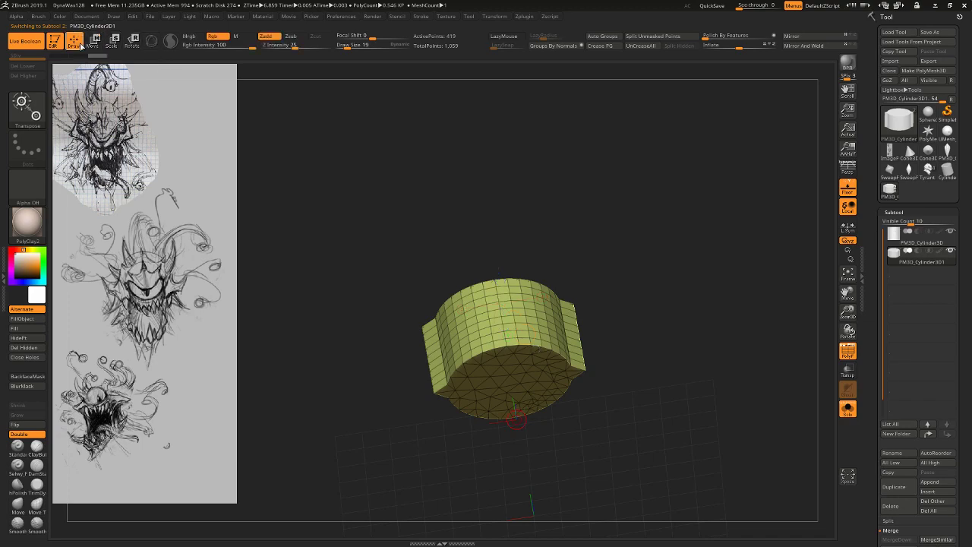
{"action": "left_click", "coordinate": [512, 370], "text": "ctrl+shift"}
{"action": "mouse_move", "coordinate": [683, 273]}
{"action": "left_mouse_down"}
{"action": "mouse_move", "coordinate": [685, 390]}
{"action": "mouse_move", "coordinate": [679, 301]}
{"action": "left_mouse_up"}
{"action": "left_click", "coordinate": [605, 36]}
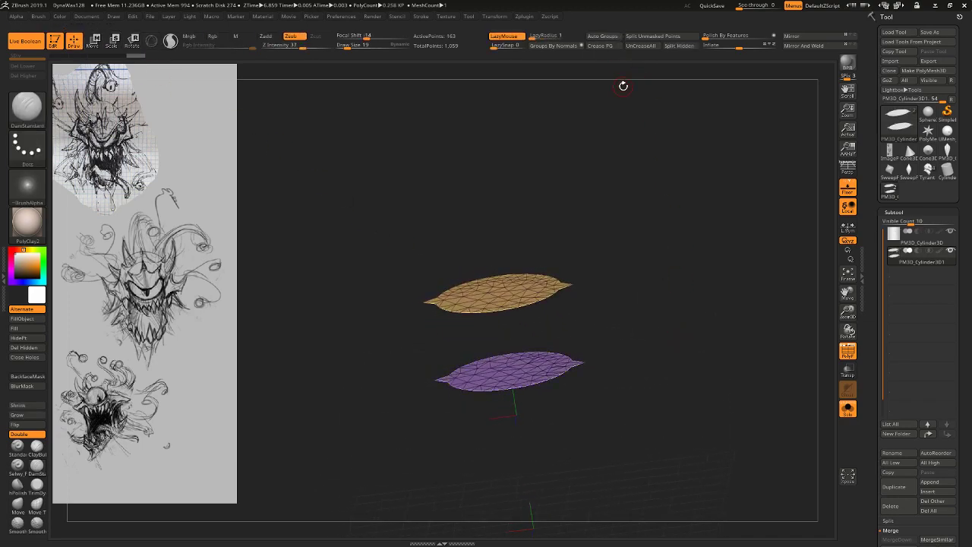
Hide only the bottom cap of the band and delete the hidden geometry, keeping the top cap.
{"action": "left_click", "coordinate": [653, 331], "text": "ctrl+shift"}
{"action": "left_click", "coordinate": [518, 313], "text": "ctrl+shift"}
{"action": "left_click", "coordinate": [564, 292], "text": "ctrl+shift"}
{"action": "left_click", "coordinate": [546, 291], "text": "ctrl+shift"}
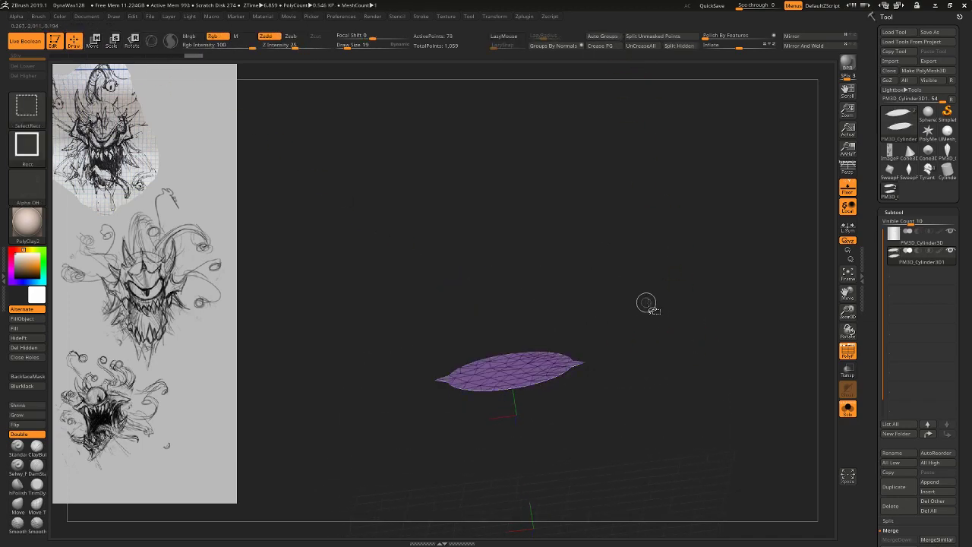
{"action": "left_click_drag", "start_coordinate": [647, 322], "coordinate": [670, 265]}
{"action": "left_click_drag", "start_coordinate": [695, 323], "coordinate": [697, 353], "text": "ctrl+shift"}
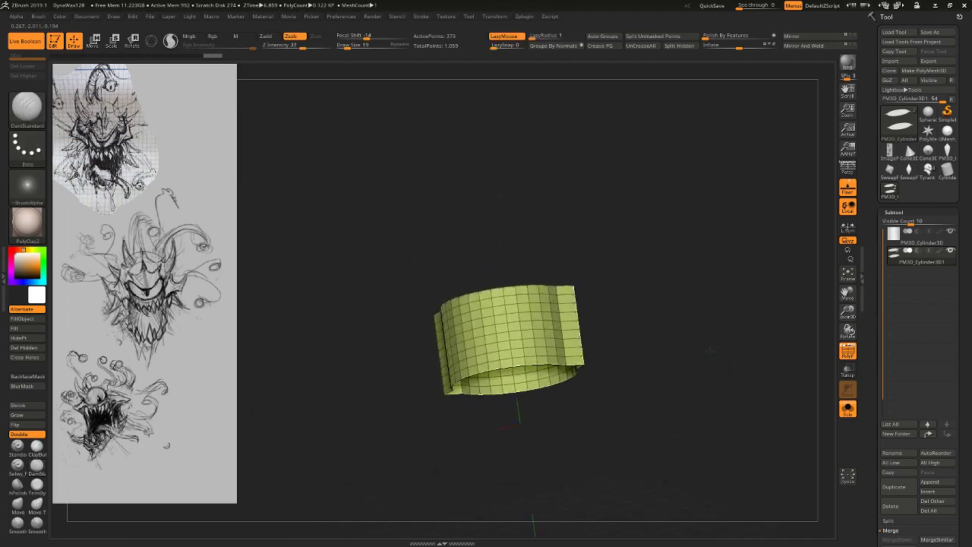
{"action": "right_click_drag", "start_coordinate": [533, 369], "coordinate": [503, 413]}
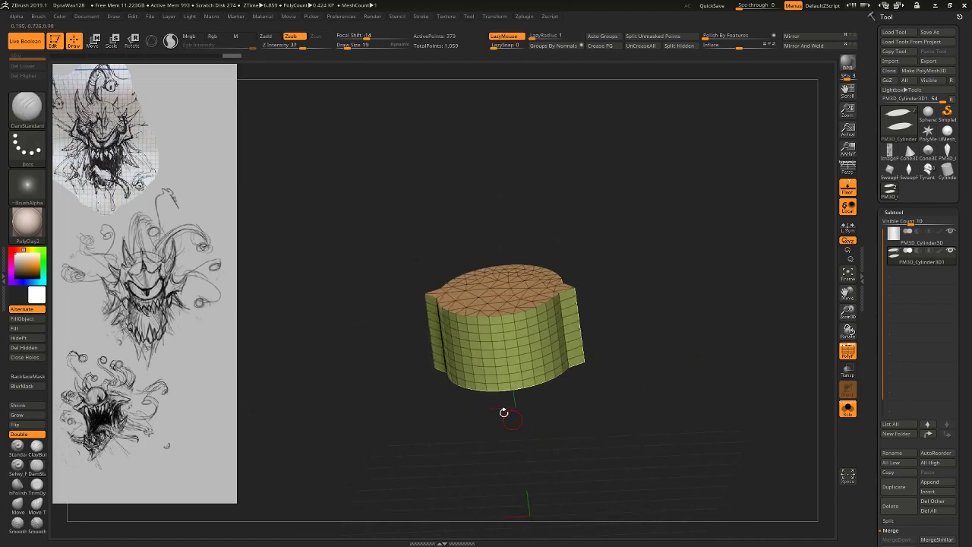
{"action": "left_click", "coordinate": [37, 351]}
{"action": "left_click_drag", "start_coordinate": [695, 364], "coordinate": [648, 369]}
Switch to the Tyrant Eye tool, make it a single polygroup and create a new InsertMesh brush from it.
{"action": "key", "text": "b"}
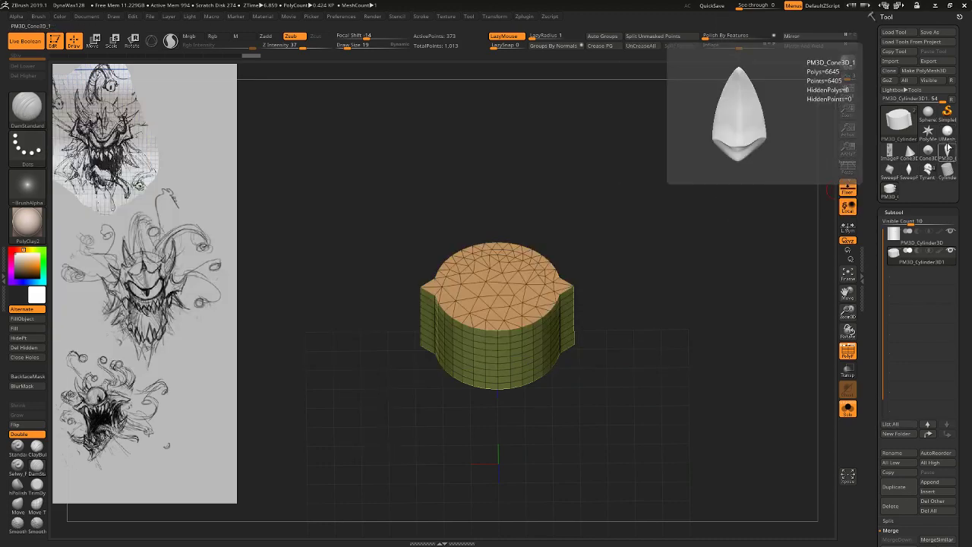
{"action": "left_click", "coordinate": [947, 131]}
{"action": "mouse_move", "coordinate": [758, 354]}
{"action": "left_mouse_down"}
{"action": "mouse_move", "coordinate": [764, 276]}
{"action": "mouse_move", "coordinate": [766, 345]}
{"action": "left_mouse_up"}
{"action": "key", "text": "ctrl+w"}
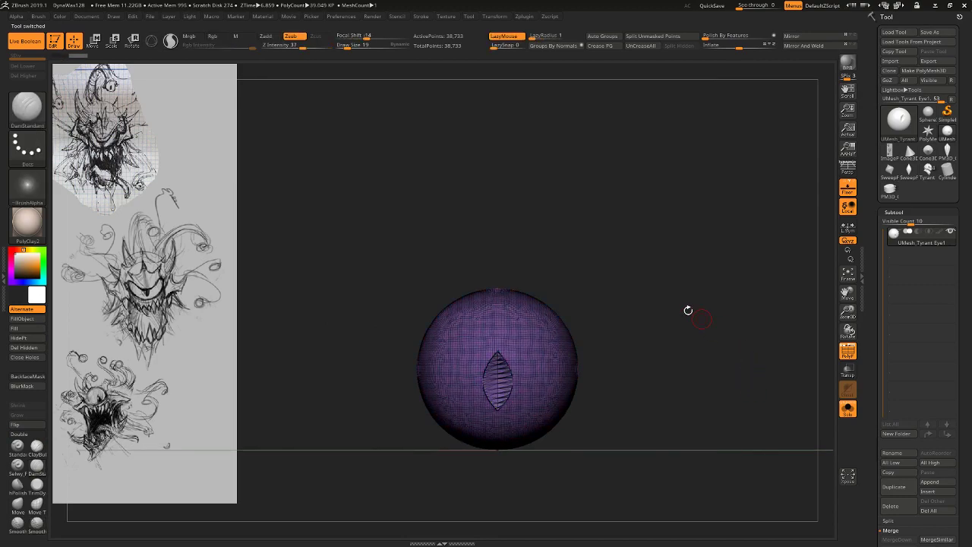
{"action": "left_click", "coordinate": [27, 114]}
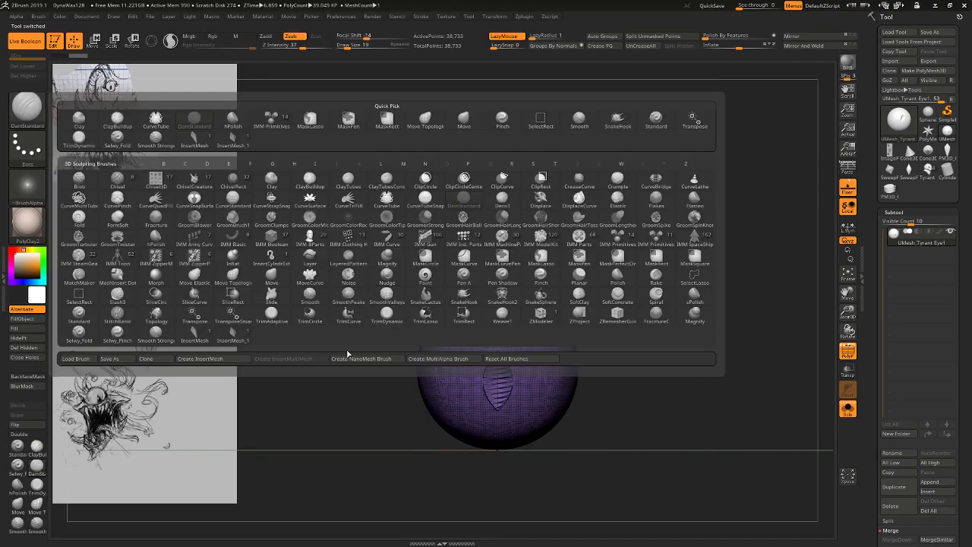
{"action": "left_click", "coordinate": [232, 359]}
{"action": "left_click", "coordinate": [474, 179]}
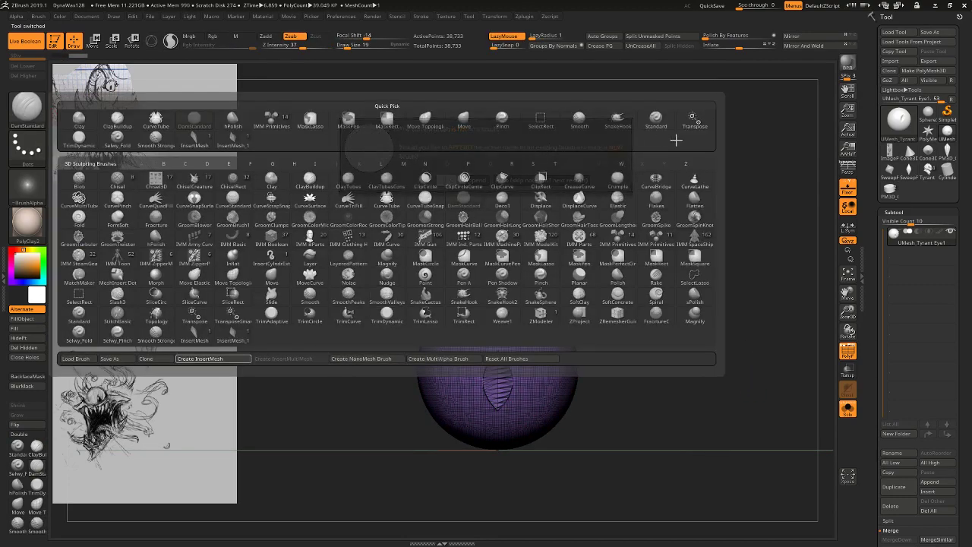
Return to the cylinder tool, quick-save the project and insert the eye mesh at the centre of the band's top cap.
{"action": "left_click", "coordinate": [890, 191]}
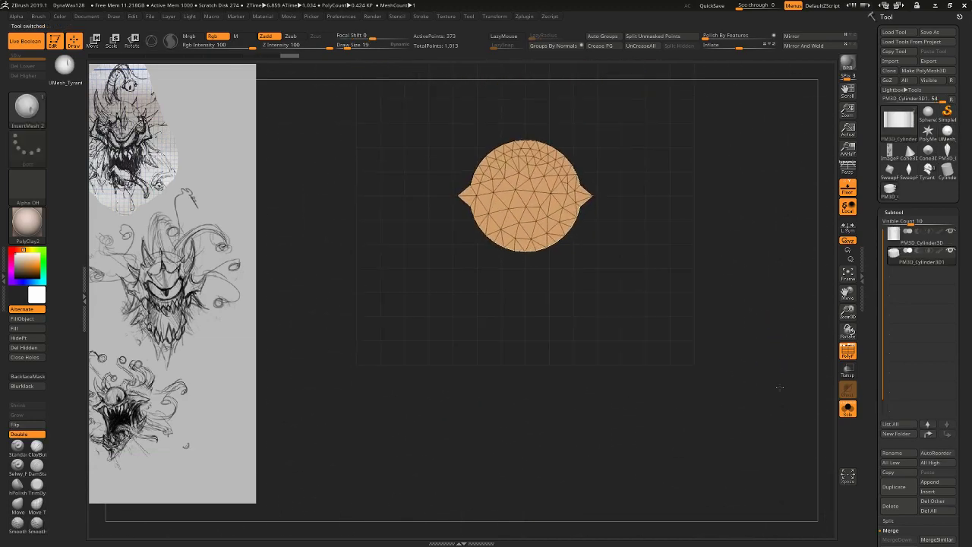
{"action": "left_click", "coordinate": [713, 6]}
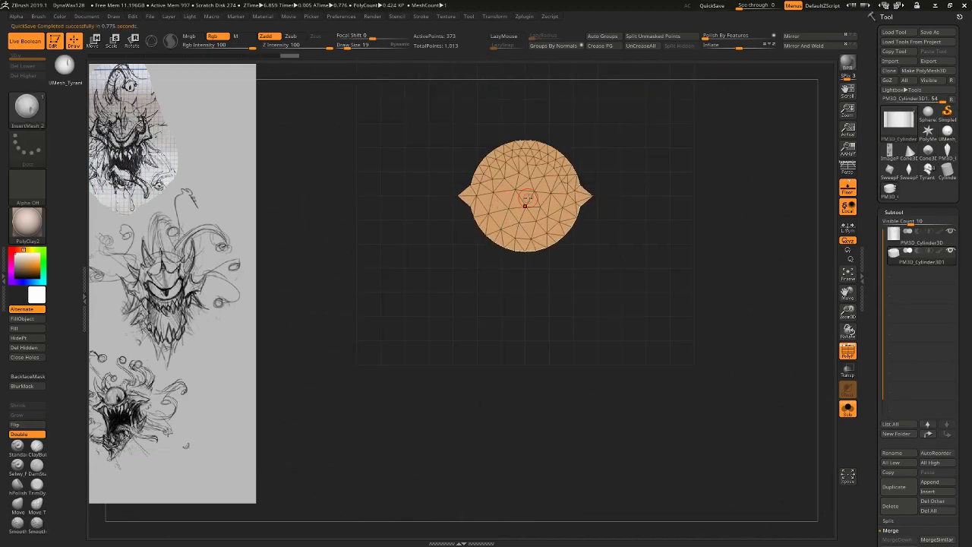
{"action": "left_click_drag", "start_coordinate": [523, 196], "coordinate": [525, 241]}
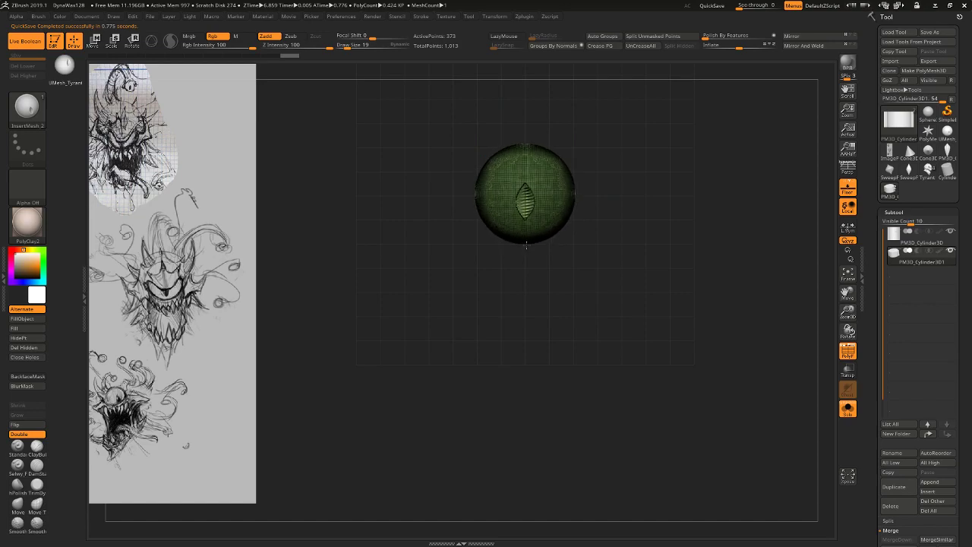
{"action": "left_click_drag", "start_coordinate": [653, 216], "coordinate": [658, 154]}
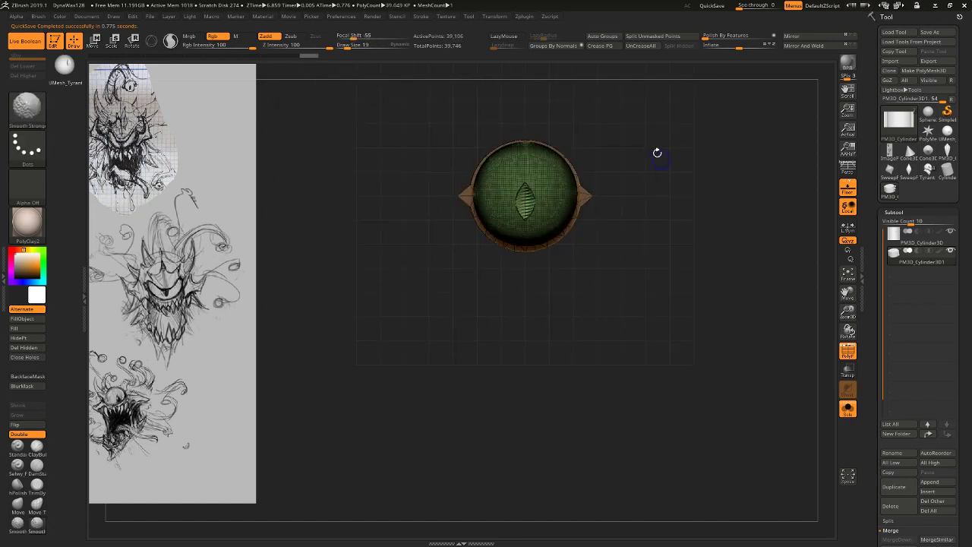
Turn off the polyframe and scale the inserted eye up with Transpose Scale until it is slightly wider than the round cap.
{"action": "left_click", "coordinate": [112, 41]}
{"action": "left_click", "coordinate": [847, 353]}
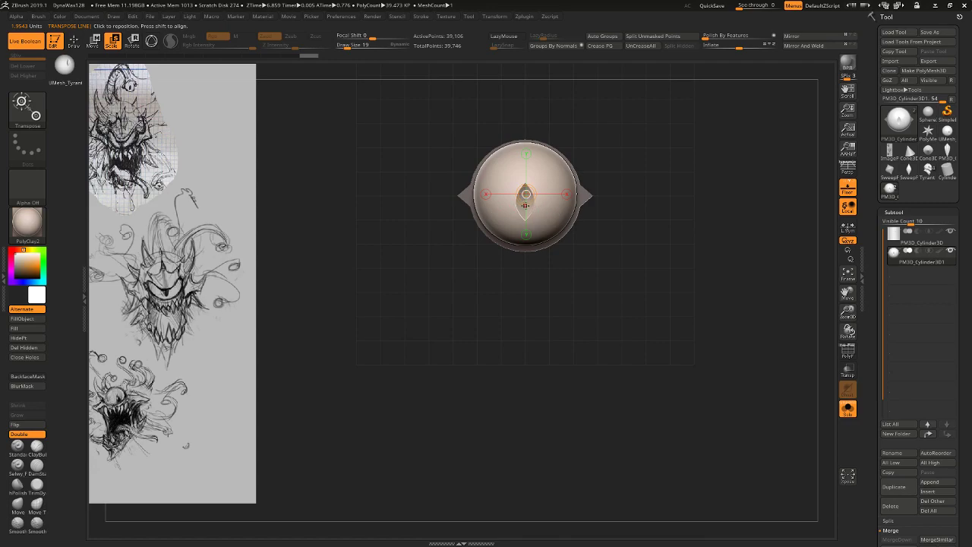
{"action": "left_click_drag", "start_coordinate": [526, 206], "coordinate": [699, 206], "text": "shift"}
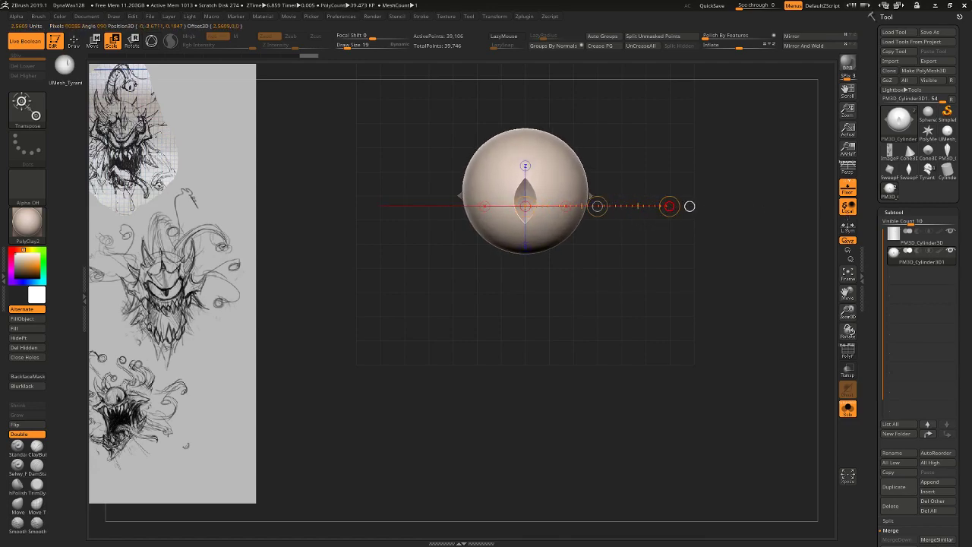
{"action": "left_click_drag", "start_coordinate": [722, 391], "coordinate": [725, 143]}
In side view, mask the eyeball and the lower edge of the top band with MaskRect, blurring the mask's transition.
{"action": "key", "text": "w"}
{"action": "mouse_move", "coordinate": [581, 262]}
{"action": "left_mouse_down", "text": "shift"}
{"action": "mouse_move", "coordinate": [695, 262]}
{"action": "mouse_move", "coordinate": [626, 264]}
{"action": "mouse_move", "coordinate": [632, 294]}
{"action": "left_mouse_up", "text": "shift"}
{"action": "left_click_drag", "start_coordinate": [718, 346], "coordinate": [703, 372]}
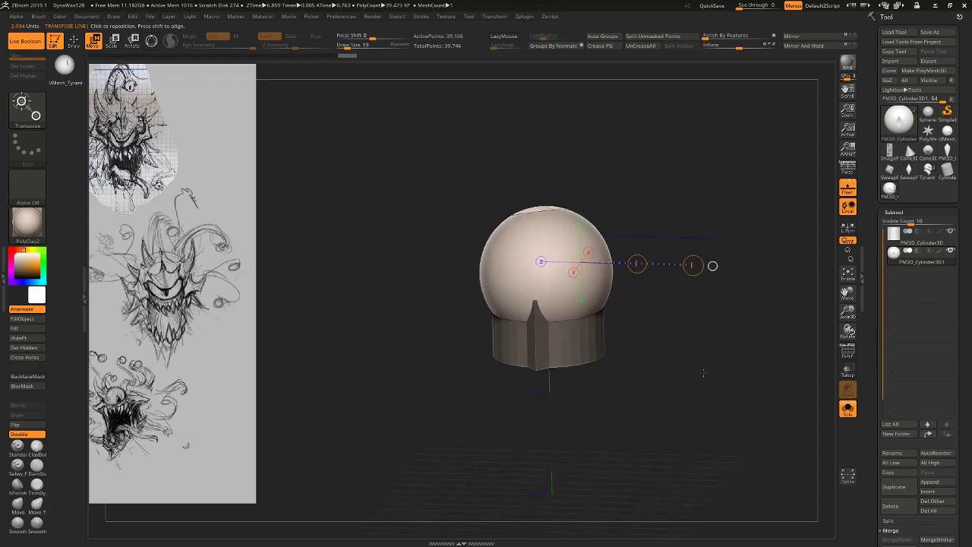
{"action": "left_click_drag", "start_coordinate": [636, 355], "coordinate": [794, 351], "text": "shift"}
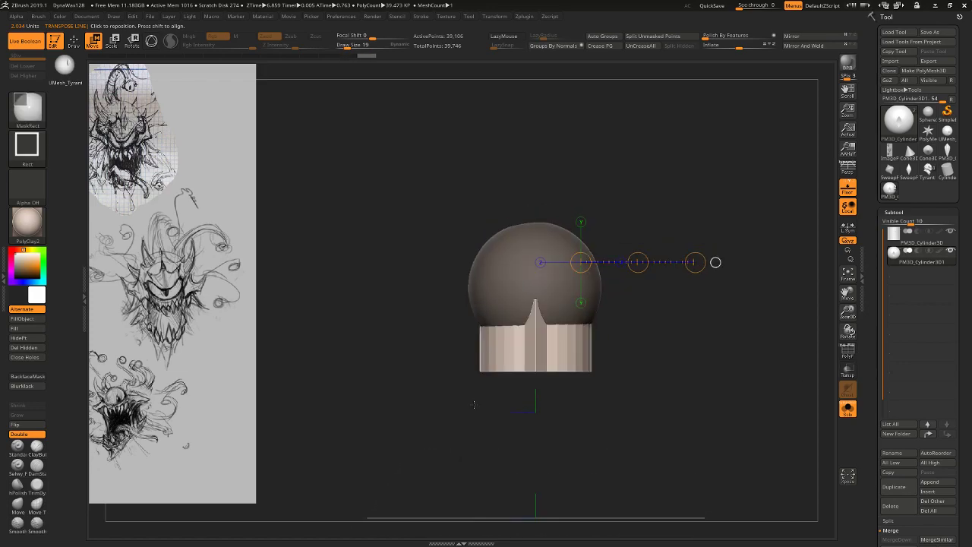
{"action": "left_click_drag", "start_coordinate": [446, 404], "coordinate": [640, 343], "text": "ctrl"}
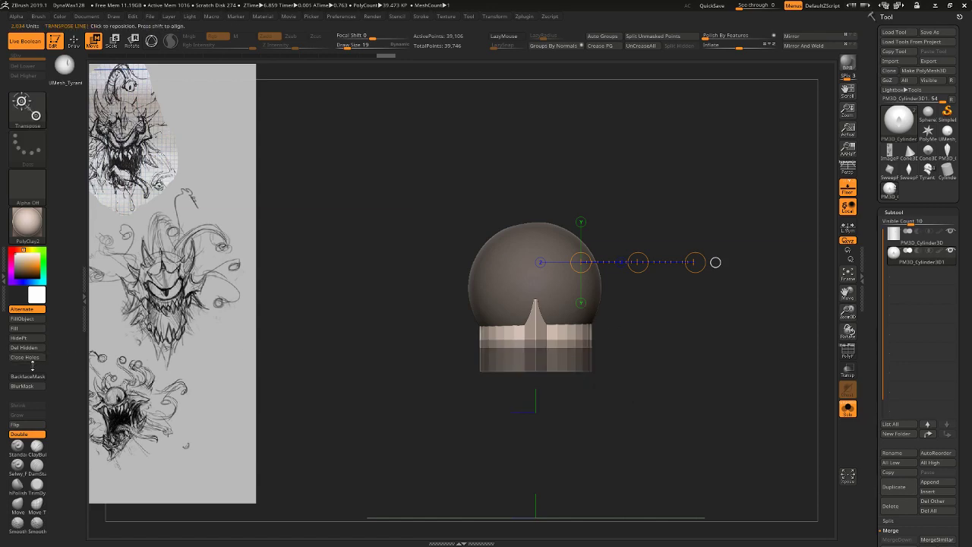
{"action": "left_click", "coordinate": [36, 386]}
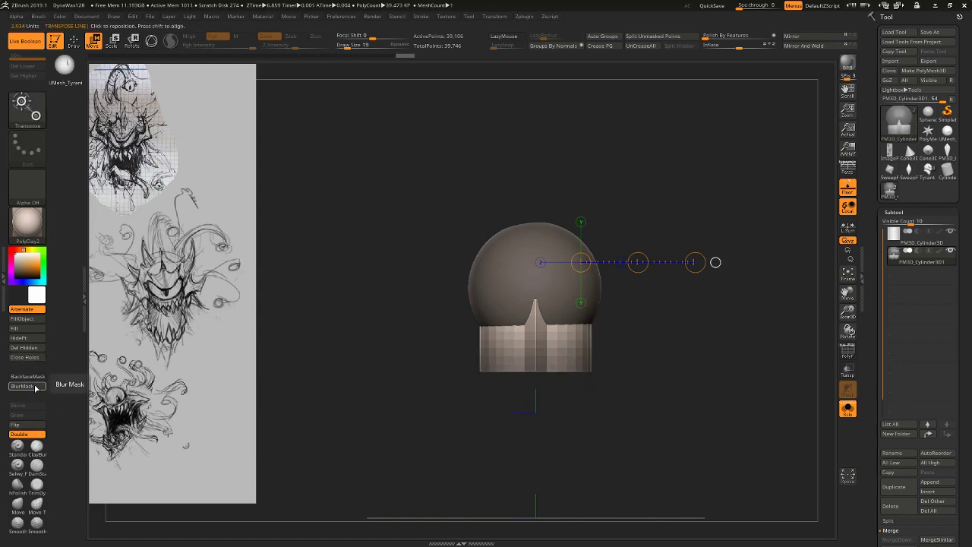
{"action": "left_click_drag", "start_coordinate": [448, 423], "coordinate": [670, 356], "text": "ctrl"}
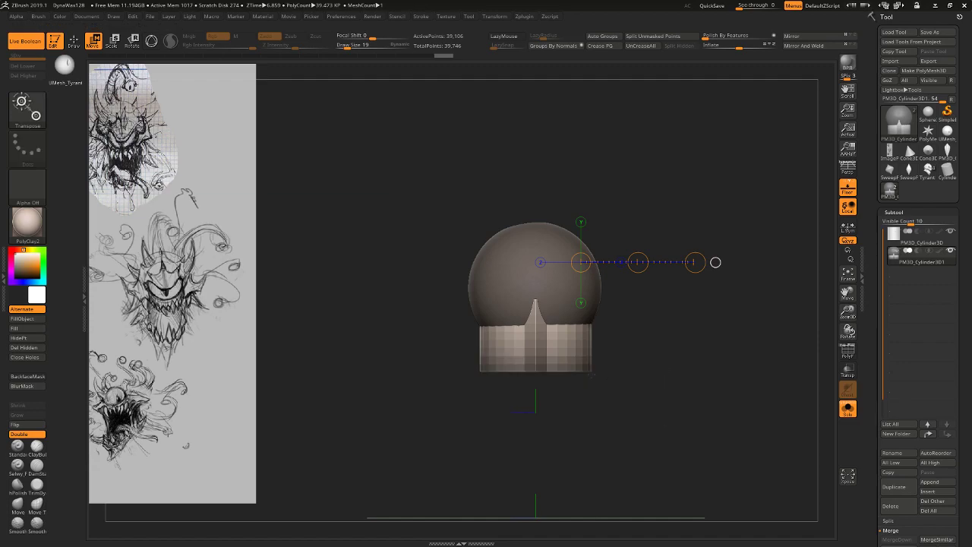
Turn off Solo mode to show the full stack of bands and quick-save the project.
{"action": "left_click_drag", "start_coordinate": [593, 404], "coordinate": [699, 448], "text": "alt"}
{"action": "left_click", "coordinate": [844, 412]}
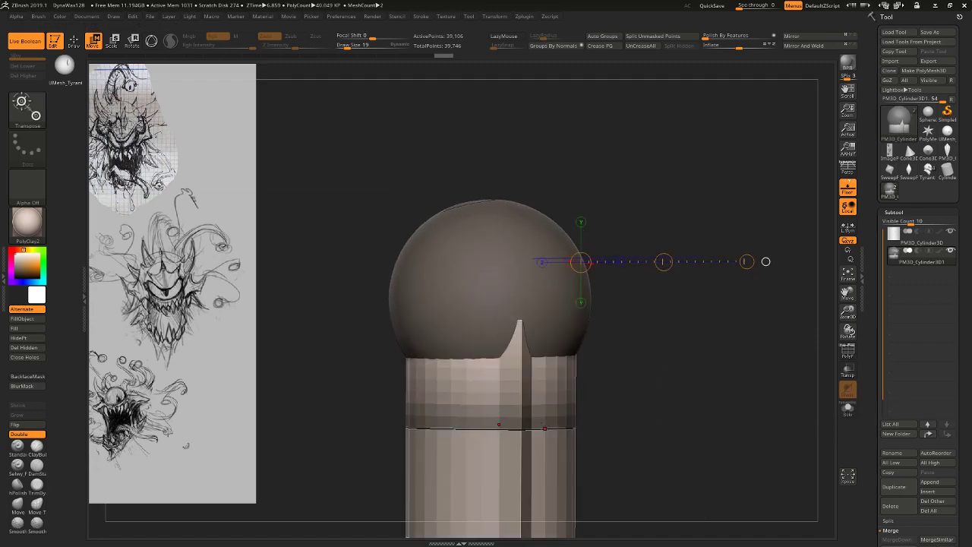
{"action": "mouse_move", "coordinate": [730, 398]}
{"action": "left_mouse_down"}
{"action": "mouse_move", "coordinate": [760, 466]}
{"action": "mouse_move", "coordinate": [718, 413]}
{"action": "left_mouse_up"}
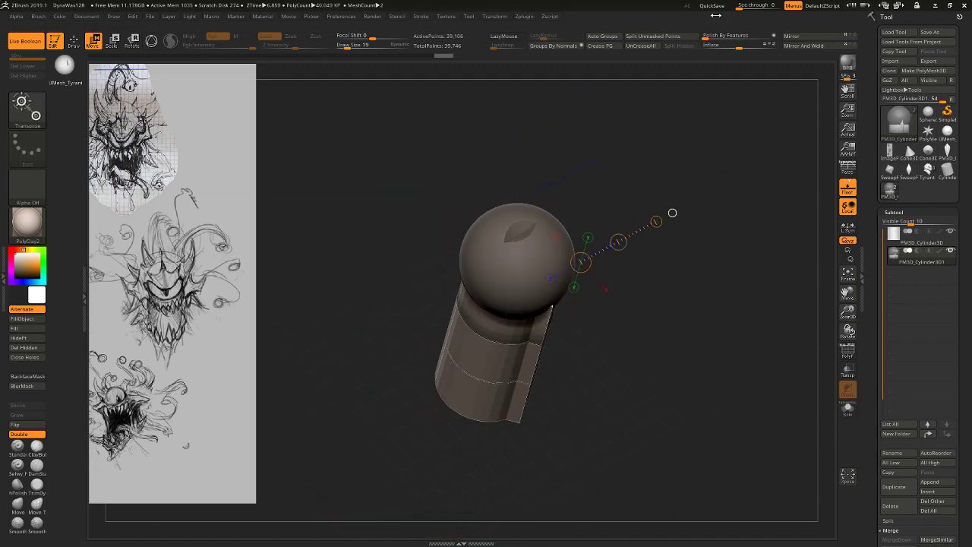
{"action": "left_click", "coordinate": [706, 5]}
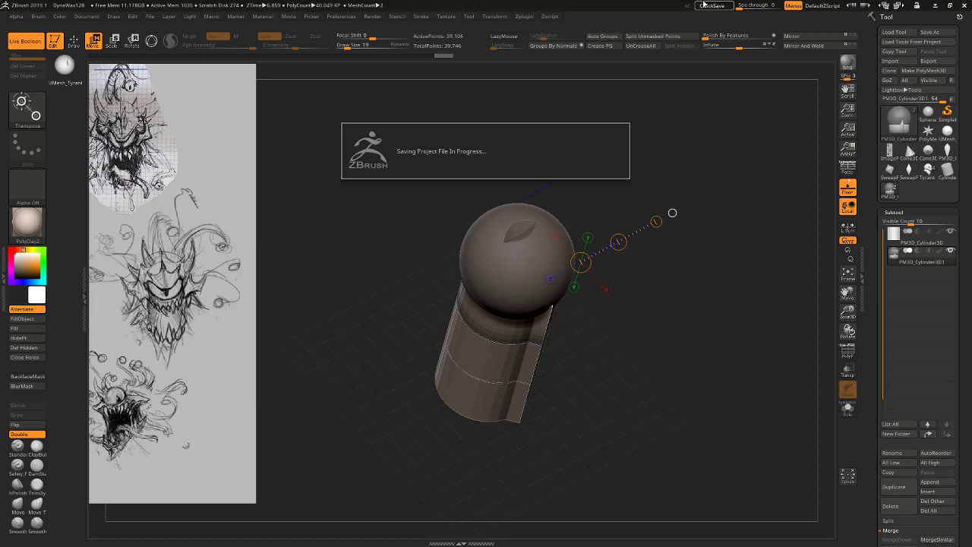
Inflate the unmasked upper part of the top band by 100 so it flares around the eyeball.
{"action": "left_click", "coordinate": [650, 310], "text": "ctrl"}
{"action": "left_click_drag", "start_coordinate": [651, 312], "coordinate": [674, 294]}
{"action": "left_click", "coordinate": [675, 326], "text": "ctrl"}
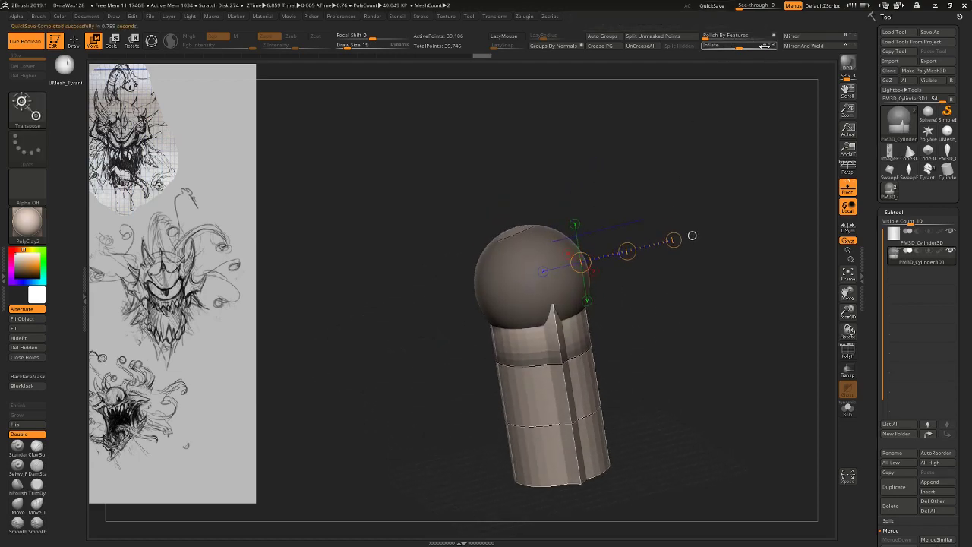
{"action": "left_click_drag", "start_coordinate": [743, 46], "coordinate": [777, 44]}
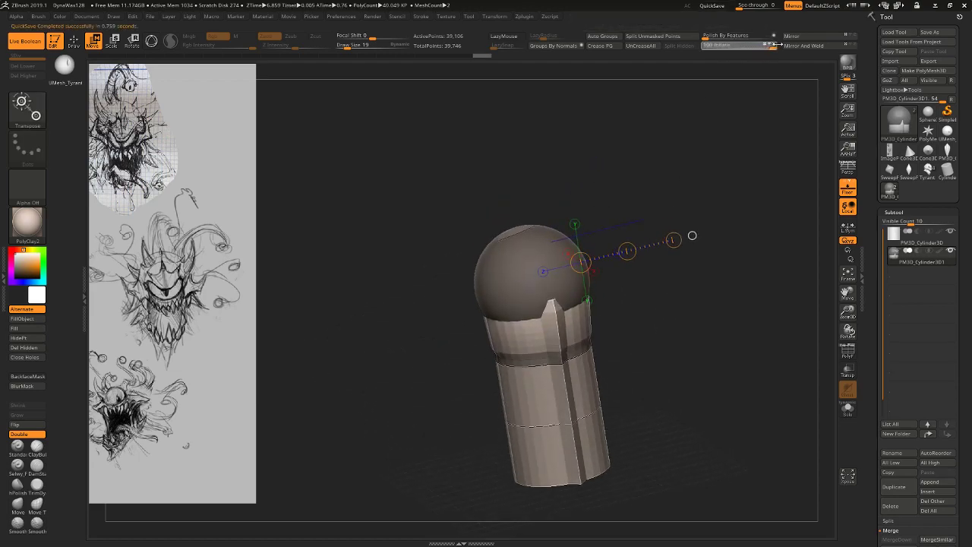
Switch to the Move brush with an enlarged draw size and try pulling the flared rim around the eyeball.
{"action": "left_click", "coordinate": [19, 504]}
{"action": "left_click_drag", "start_coordinate": [718, 304], "coordinate": [693, 300], "text": "shift"}
{"action": "key", "text": "s"}
{"action": "left_click_drag", "start_coordinate": [491, 279], "coordinate": [527, 262]}
{"action": "key", "text": "s"}
{"action": "right_click_drag", "start_coordinate": [536, 272], "coordinate": [606, 305]}
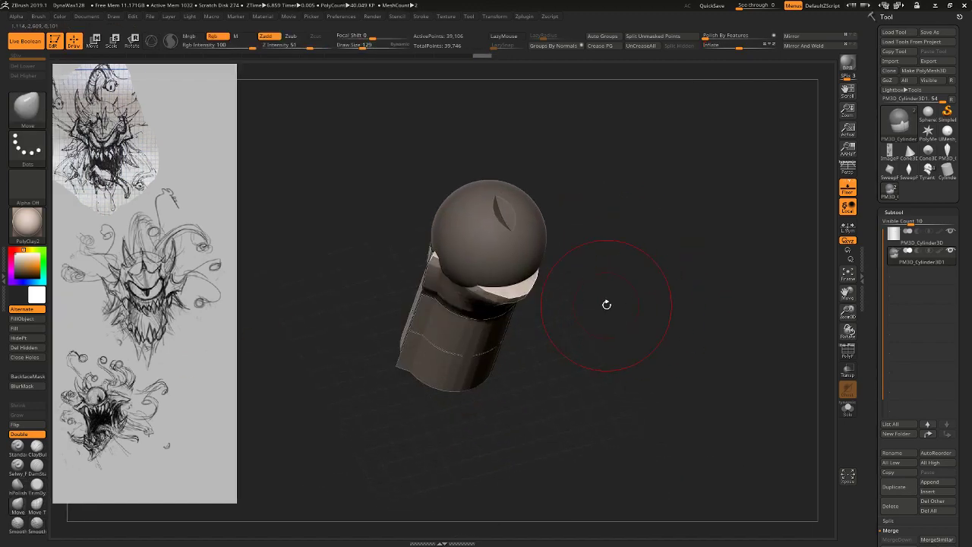
Undo the last Move brush pull on the rim and set the draw size to 182.
{"action": "key", "text": "ctrl+z"}
{"action": "key", "text": "s"}
{"action": "left_click_drag", "start_coordinate": [469, 251], "coordinate": [474, 252]}
{"action": "left_click_drag", "start_coordinate": [471, 257], "coordinate": [486, 238]}
{"action": "key", "text": "s"}
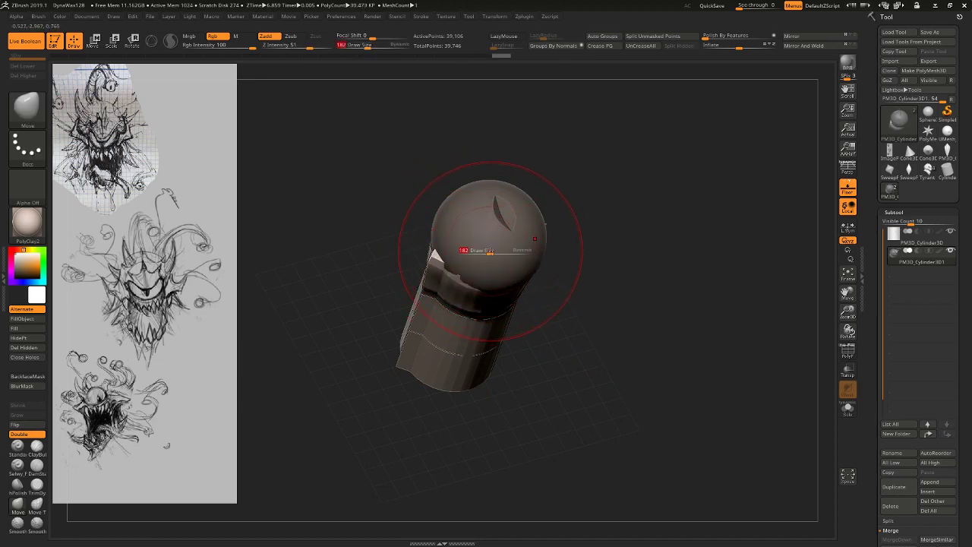
Fit the flared rim around the eyeball using the Move brush at draw size 201.
{"action": "right_click_drag", "start_coordinate": [575, 230], "coordinate": [460, 283]}
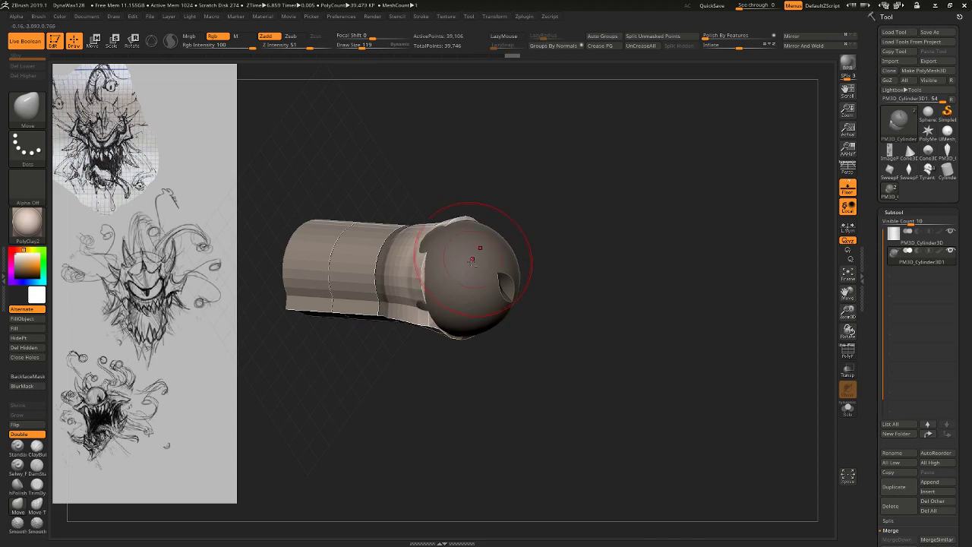
{"action": "mouse_move", "coordinate": [452, 291]}
{"action": "right_mouse_down"}
{"action": "mouse_move", "coordinate": [616, 227]}
{"action": "mouse_move", "coordinate": [443, 232]}
{"action": "mouse_move", "coordinate": [524, 199]}
{"action": "right_mouse_up"}
{"action": "key", "text": "s"}
{"action": "left_click_drag", "start_coordinate": [455, 230], "coordinate": [458, 230]}
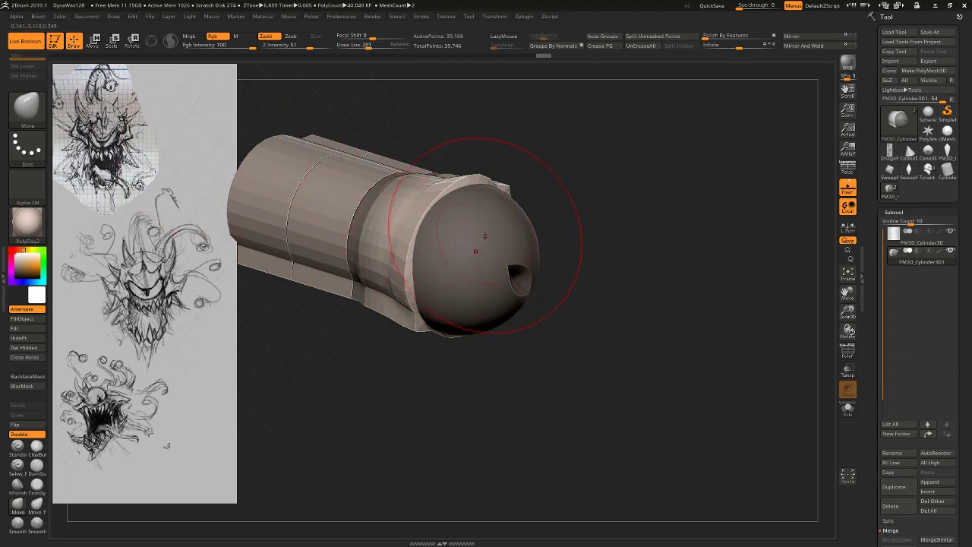
{"action": "right_click_drag", "start_coordinate": [485, 236], "coordinate": [509, 206]}
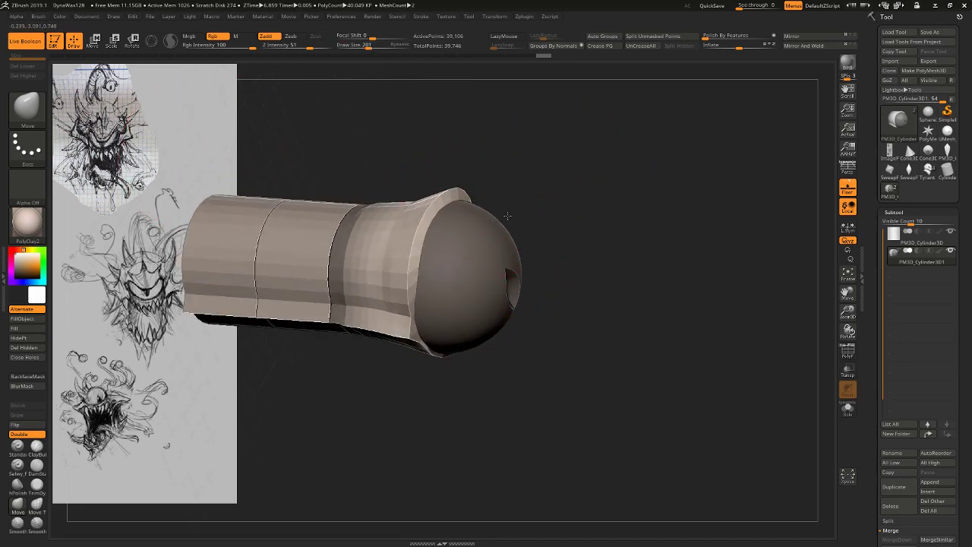
{"action": "mouse_move", "coordinate": [516, 229]}
{"action": "right_mouse_down"}
{"action": "mouse_move", "coordinate": [471, 227]}
{"action": "mouse_move", "coordinate": [466, 262]}
{"action": "right_mouse_up"}
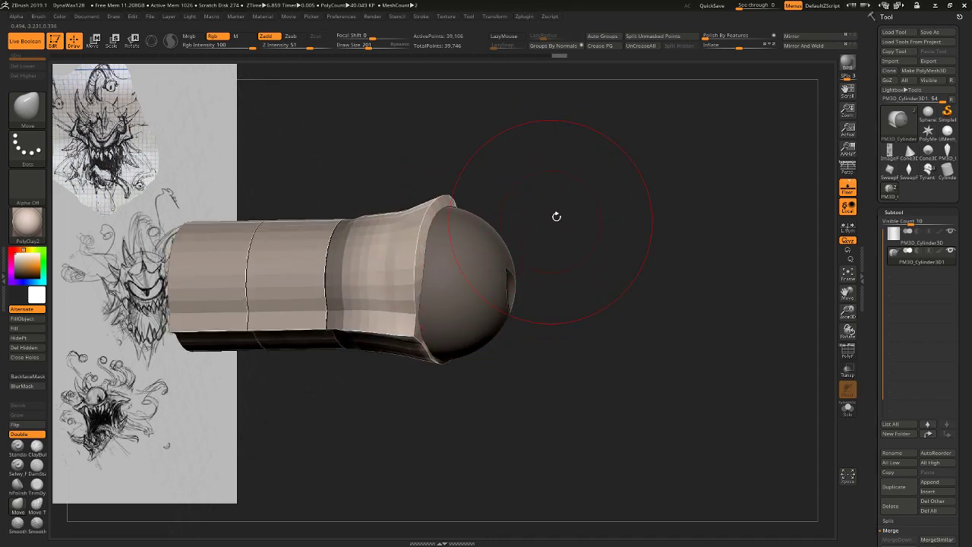
Undo the last rim pull, set the draw size to 251 and pull the rim's upper edge outward over the eyeball.
{"action": "right_click_drag", "start_coordinate": [556, 216], "coordinate": [532, 199], "text": "shift"}
{"action": "key", "text": "s"}
{"action": "mouse_move", "coordinate": [445, 204]}
{"action": "left_mouse_down"}
{"action": "mouse_move", "coordinate": [473, 200]}
{"action": "mouse_move", "coordinate": [466, 191]}
{"action": "left_mouse_up"}
{"action": "key", "text": "ctrl+z"}
{"action": "key", "text": "bracketright"}
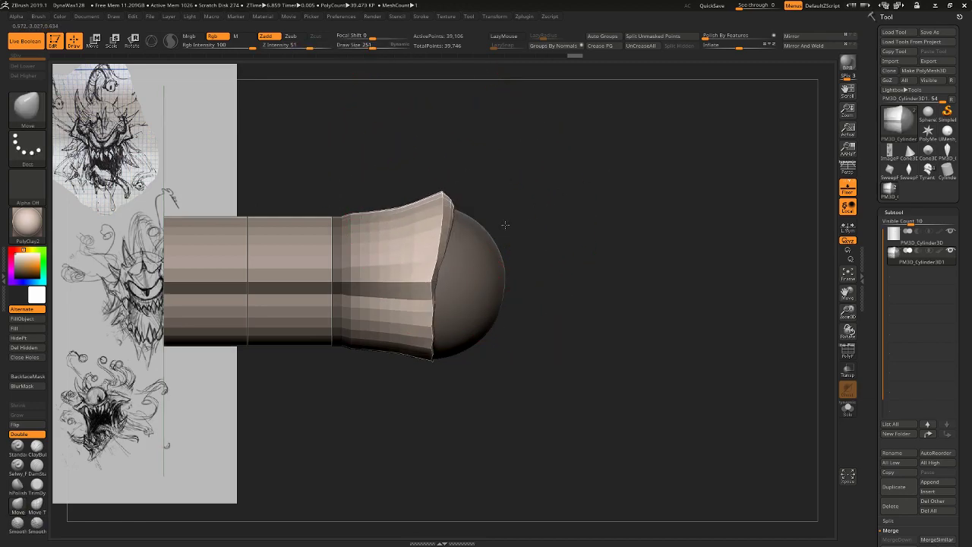
{"action": "right_click_drag", "start_coordinate": [505, 225], "coordinate": [507, 294]}
{"action": "right_click_drag", "start_coordinate": [575, 228], "coordinate": [590, 204]}
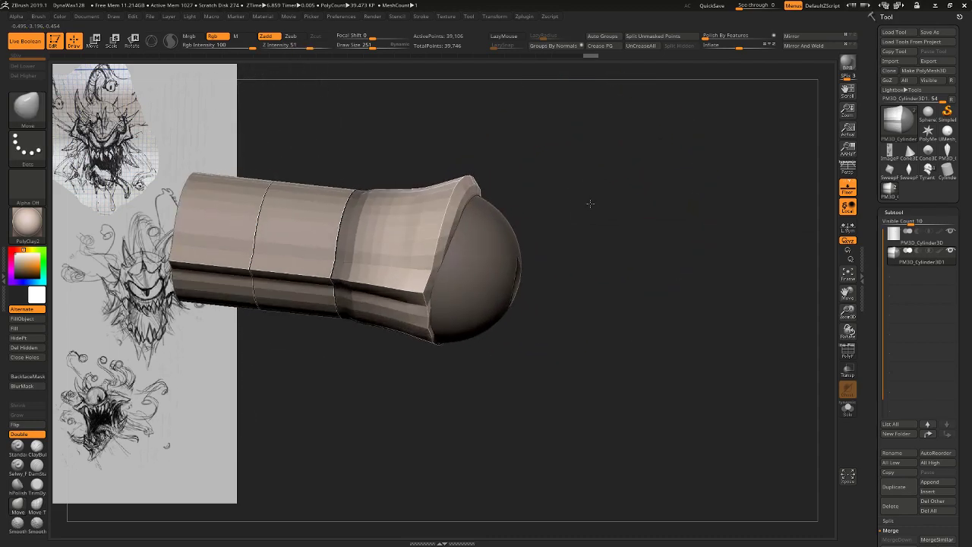
Reshape the rim from the side and front with the Move brush, reducing the draw size to 175 and 119.
{"action": "right_click_drag", "start_coordinate": [478, 192], "coordinate": [540, 205], "text": "shift"}
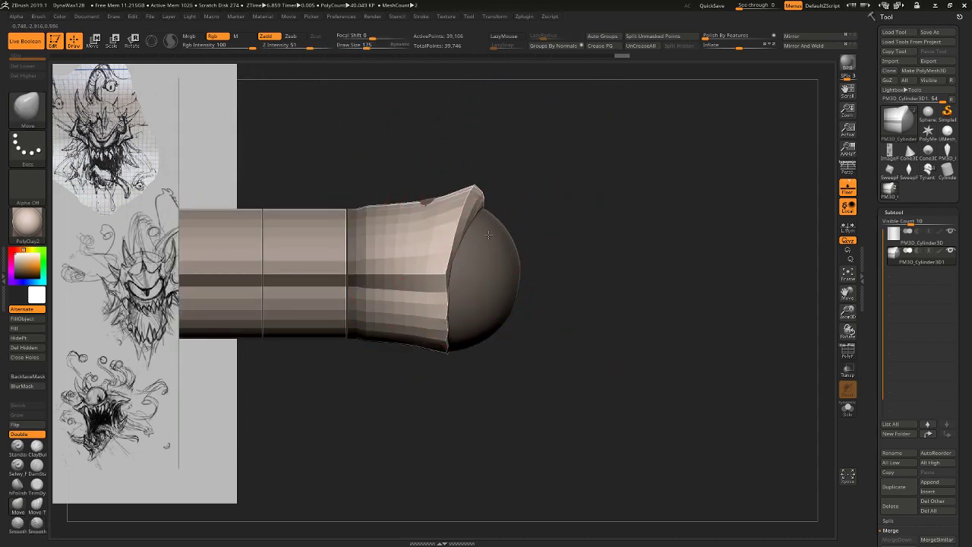
{"action": "right_click_drag", "start_coordinate": [563, 291], "coordinate": [503, 327]}
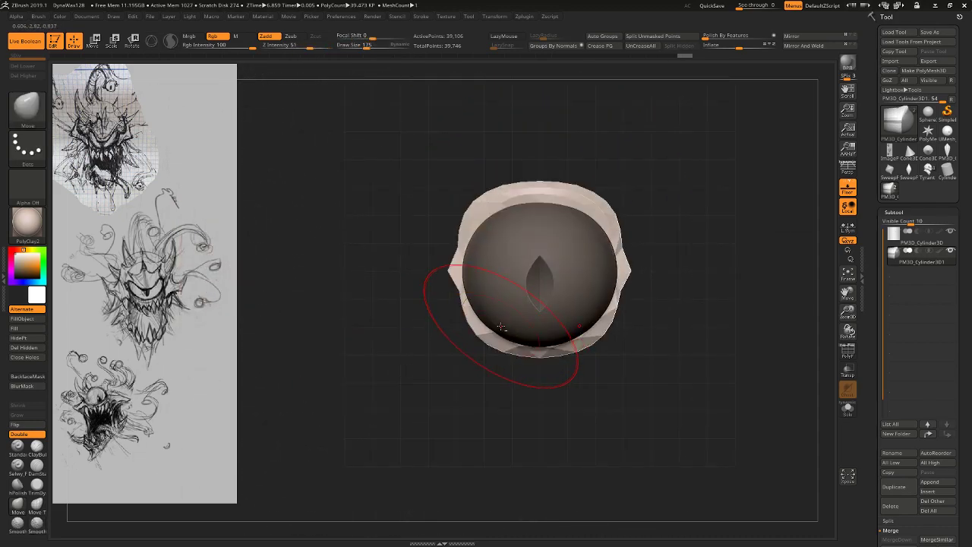
{"action": "right_click_drag", "start_coordinate": [456, 378], "coordinate": [488, 195]}
{"action": "mouse_move", "coordinate": [486, 231]}
{"action": "right_mouse_down"}
{"action": "mouse_move", "coordinate": [445, 191]}
{"action": "mouse_move", "coordinate": [457, 166]}
{"action": "mouse_move", "coordinate": [601, 225]}
{"action": "mouse_move", "coordinate": [426, 251]}
{"action": "mouse_move", "coordinate": [442, 187]}
{"action": "right_mouse_up"}
{"action": "right_click_drag", "start_coordinate": [570, 151], "coordinate": [478, 208]}
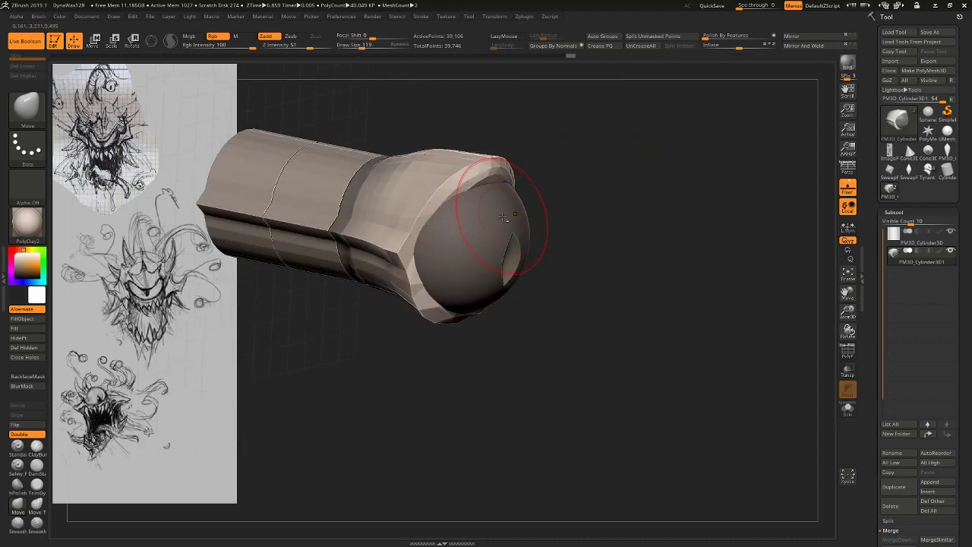
Refine the rim's outline around the eyeball with the Move brush at draw size 90.
{"action": "right_click_drag", "start_coordinate": [564, 208], "coordinate": [596, 111]}
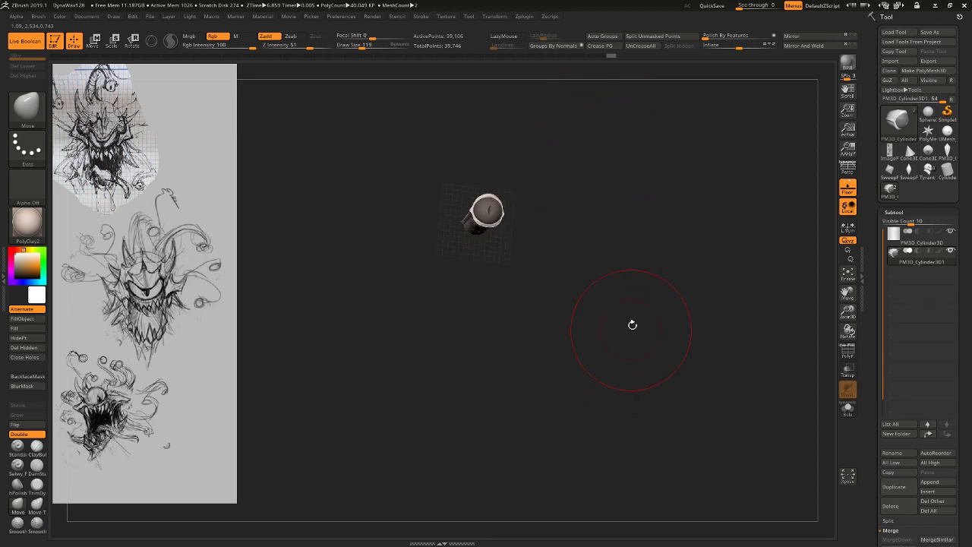
{"action": "right_click_drag", "start_coordinate": [675, 337], "coordinate": [640, 324]}
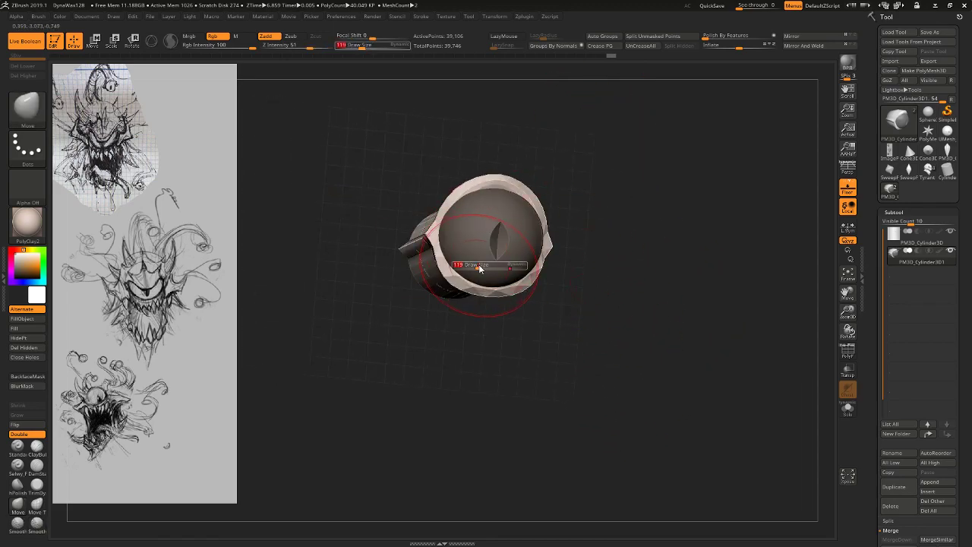
{"action": "left_click_drag", "start_coordinate": [479, 269], "coordinate": [468, 277]}
{"action": "right_click_drag", "start_coordinate": [456, 279], "coordinate": [523, 307]}
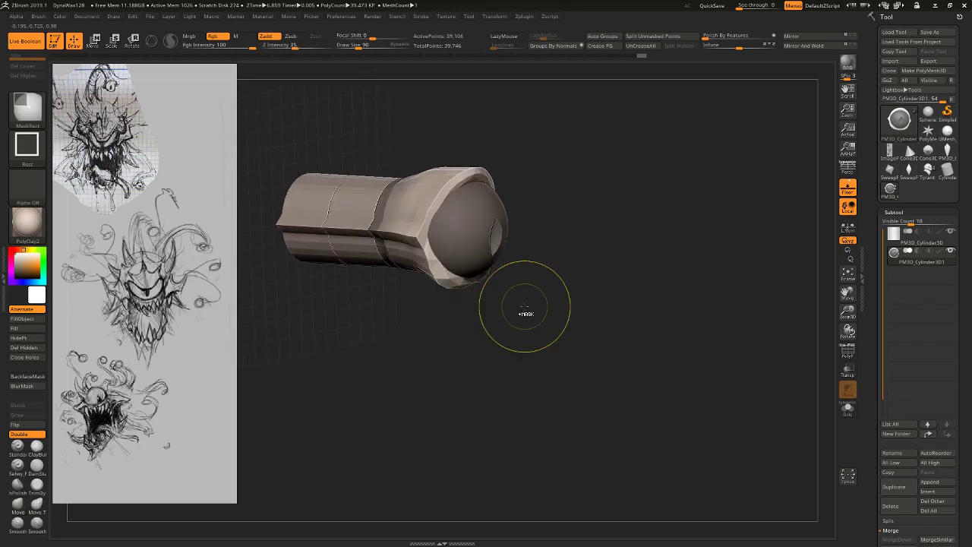
Isolate the top band by masking it topologically and hiding the unmasked eyeball, and quick-save the project.
{"action": "key", "text": "w"}
{"action": "left_click_drag", "start_coordinate": [456, 248], "coordinate": [361, 267], "text": "ctrl"}
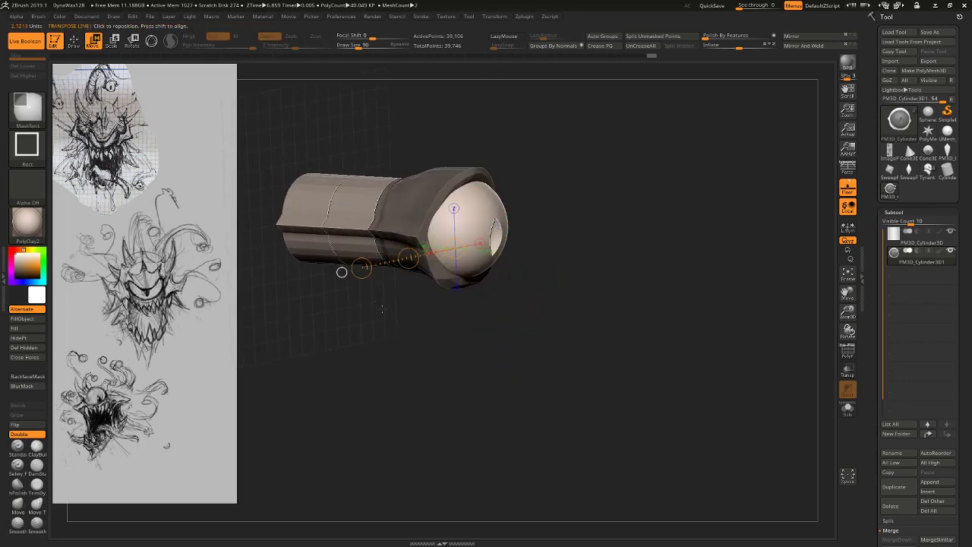
{"action": "left_click", "coordinate": [39, 338]}
{"action": "mouse_move", "coordinate": [559, 328]}
{"action": "right_mouse_down"}
{"action": "mouse_move", "coordinate": [568, 330]}
{"action": "mouse_move", "coordinate": [511, 334]}
{"action": "right_mouse_up"}
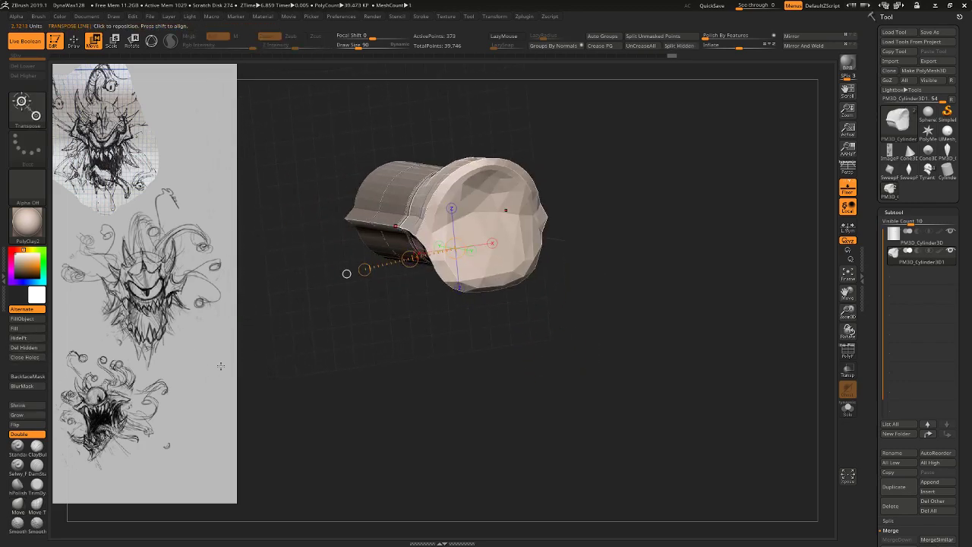
{"action": "left_click", "coordinate": [15, 449]}
{"action": "left_click", "coordinate": [714, 6]}
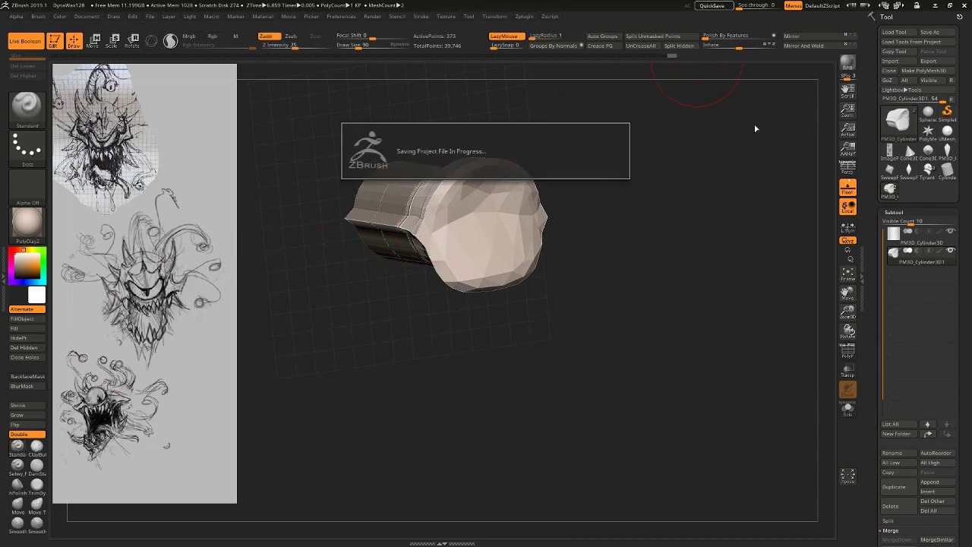
Turn on the polygon wireframe and mask the base section of the top band from the side view.
{"action": "left_click", "coordinate": [850, 355]}
{"action": "mouse_move", "coordinate": [776, 367]}
{"action": "right_mouse_down"}
{"action": "mouse_move", "coordinate": [813, 384]}
{"action": "mouse_move", "coordinate": [790, 366]}
{"action": "right_mouse_up"}
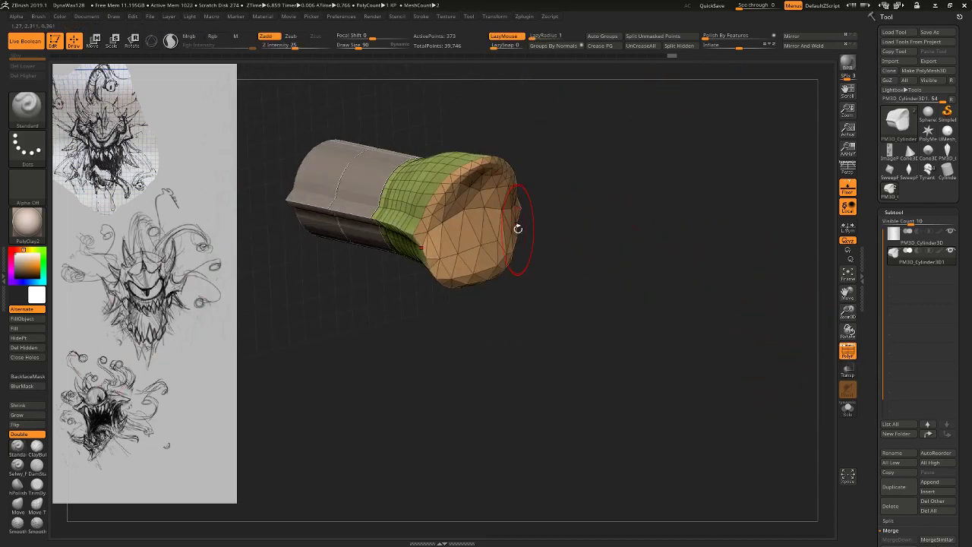
{"action": "right_click_drag", "start_coordinate": [465, 330], "coordinate": [507, 324]}
{"action": "left_click_drag", "start_coordinate": [278, 323], "coordinate": [385, 131], "text": "ctrl"}
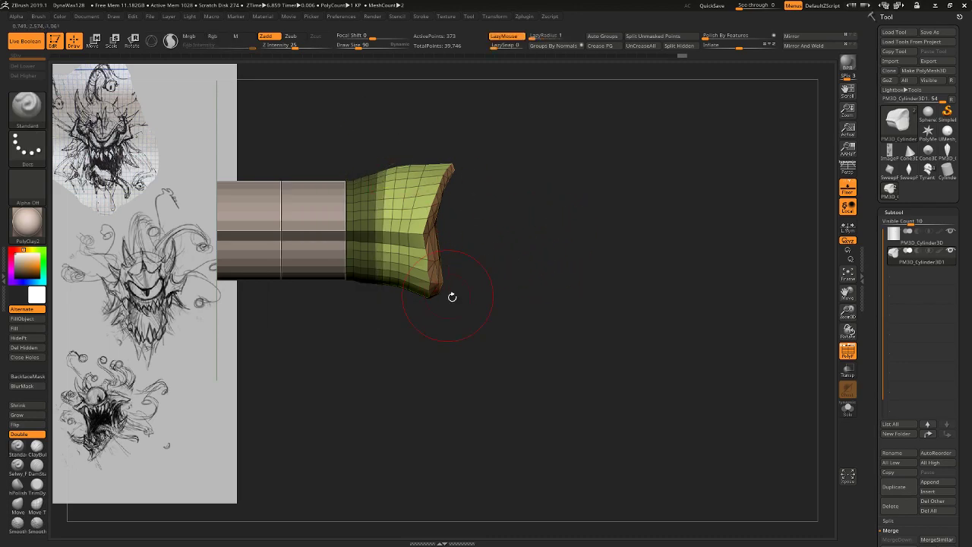
{"action": "right_click_drag", "start_coordinate": [452, 297], "coordinate": [299, 274]}
Push the end cap inward with the Move brush at draw size 54 to hollow a socket inside the rim.
{"action": "left_click", "coordinate": [22, 505]}
{"action": "right_click_drag", "start_coordinate": [636, 241], "coordinate": [548, 233]}
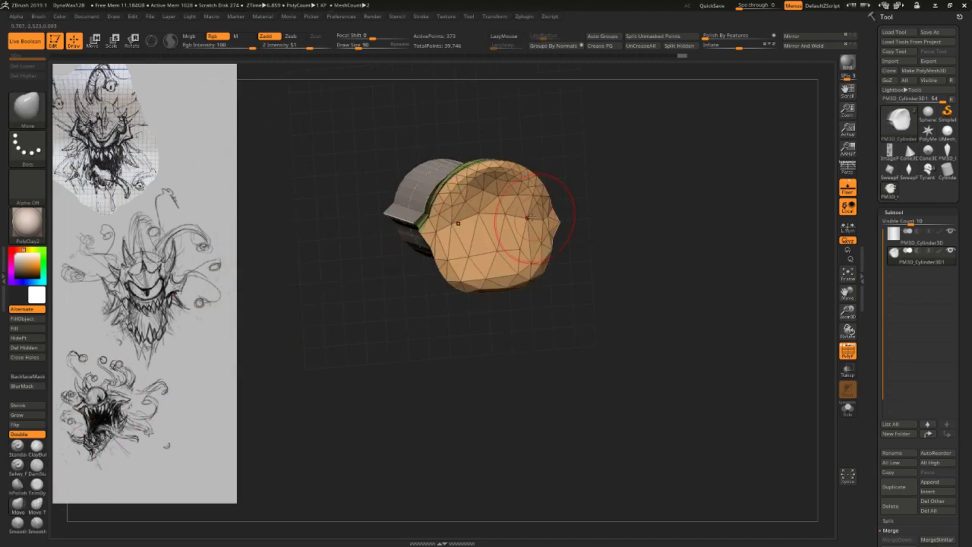
{"action": "left_click_drag", "start_coordinate": [455, 214], "coordinate": [465, 202]}
{"action": "key", "text": "s"}
{"action": "left_click_drag", "start_coordinate": [471, 247], "coordinate": [459, 247]}
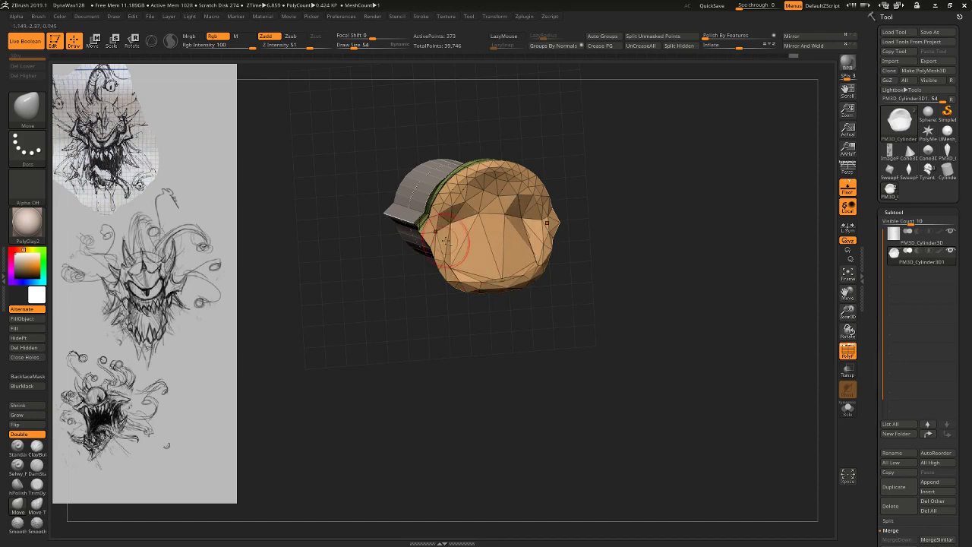
{"action": "left_click_drag", "start_coordinate": [461, 213], "coordinate": [478, 223]}
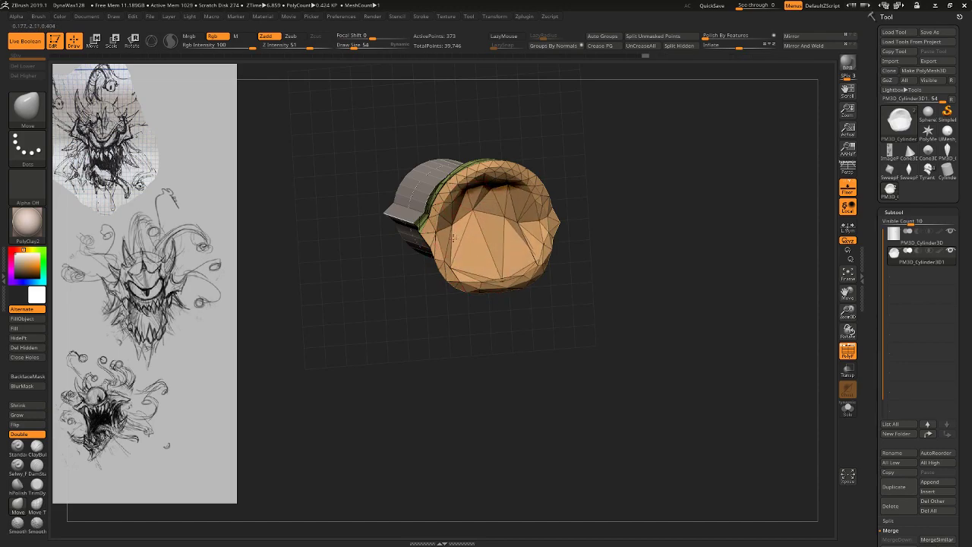
Pull the rim's edge into a raised arch with the Move brush and unhide the eyeball.
{"action": "right_click_drag", "start_coordinate": [451, 229], "coordinate": [625, 167]}
{"action": "mouse_move", "coordinate": [477, 242]}
{"action": "right_mouse_down"}
{"action": "mouse_move", "coordinate": [689, 168]}
{"action": "mouse_move", "coordinate": [489, 239]}
{"action": "right_mouse_up"}
{"action": "right_click_drag", "start_coordinate": [553, 244], "coordinate": [486, 237]}
{"action": "key", "text": "s"}
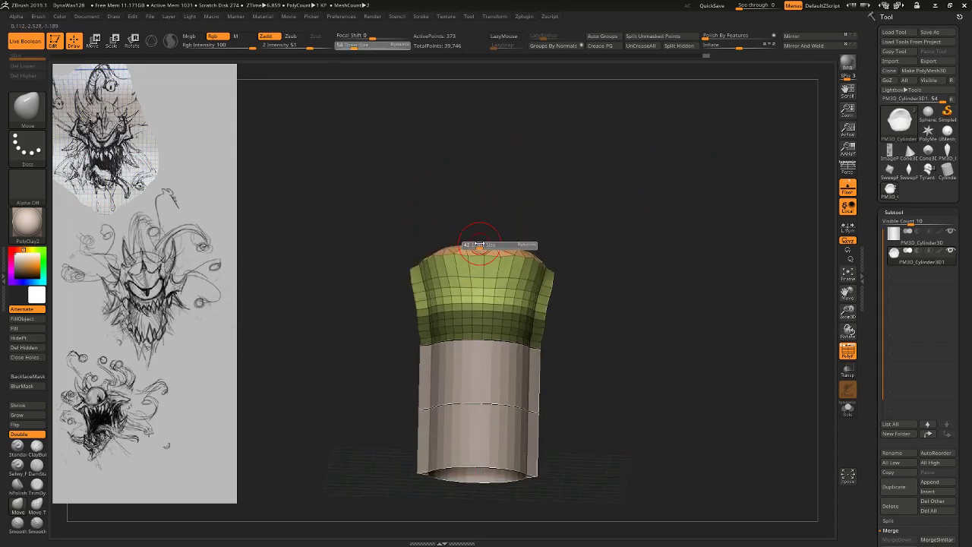
{"action": "left_click_drag", "start_coordinate": [480, 244], "coordinate": [474, 244]}
{"action": "key", "text": "s"}
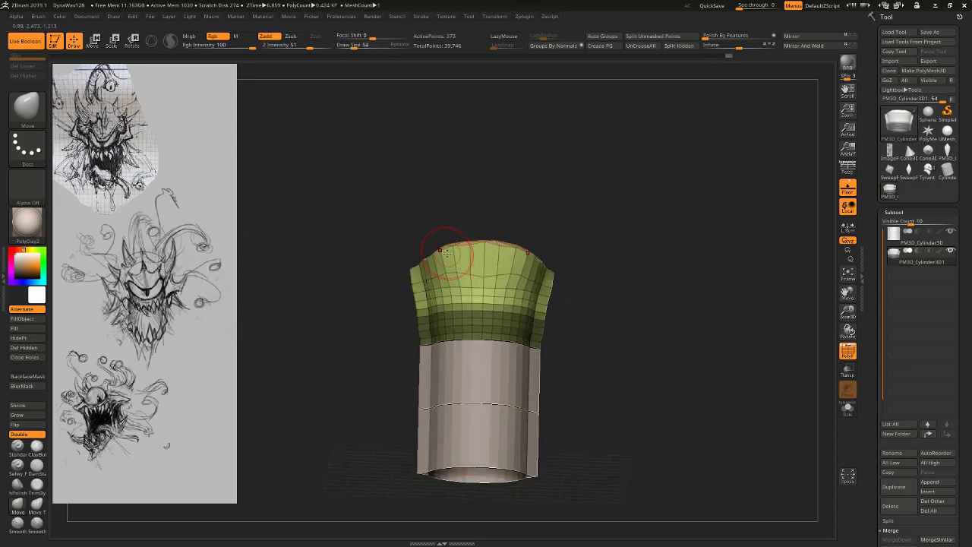
{"action": "right_click_drag", "start_coordinate": [477, 247], "coordinate": [722, 235]}
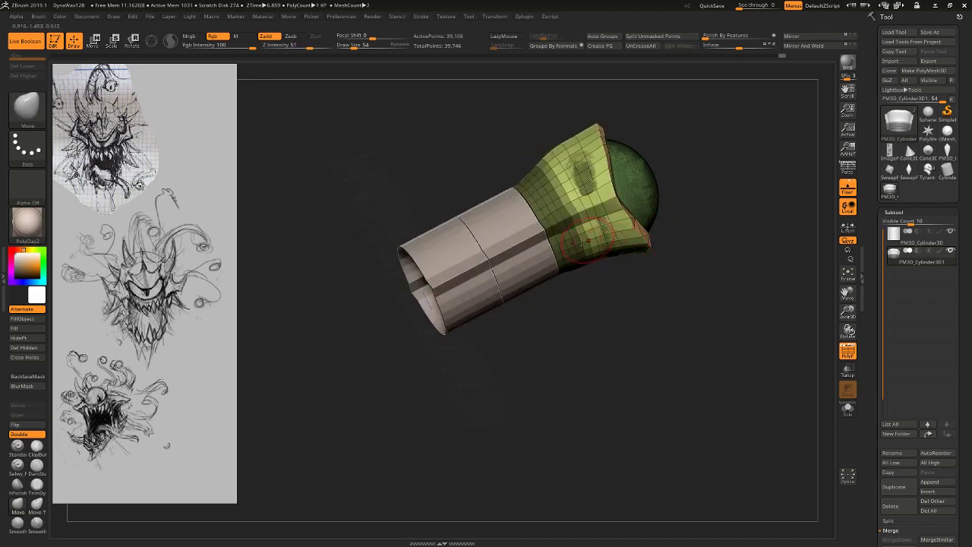
Mask the eyeball topologically and adjust the rim with the Move Topological brush at draw size 58.
{"action": "key", "text": "w"}
{"action": "left_click_drag", "start_coordinate": [570, 208], "coordinate": [490, 292]}
{"action": "right_click_drag", "start_coordinate": [741, 283], "coordinate": [720, 326]}
{"action": "left_click", "coordinate": [38, 502]}
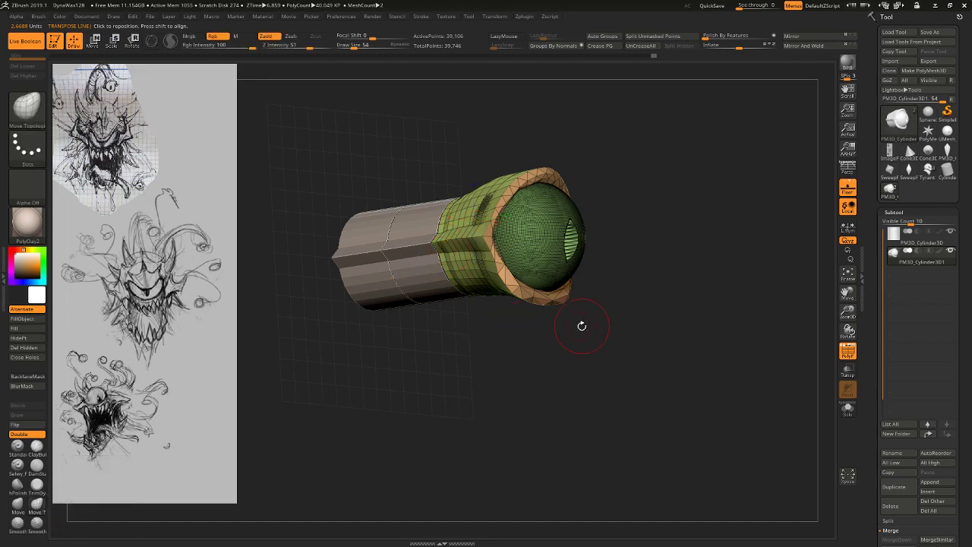
{"action": "mouse_move", "coordinate": [582, 323]}
{"action": "right_mouse_down"}
{"action": "mouse_move", "coordinate": [531, 304]}
{"action": "mouse_move", "coordinate": [462, 321]}
{"action": "right_mouse_up"}
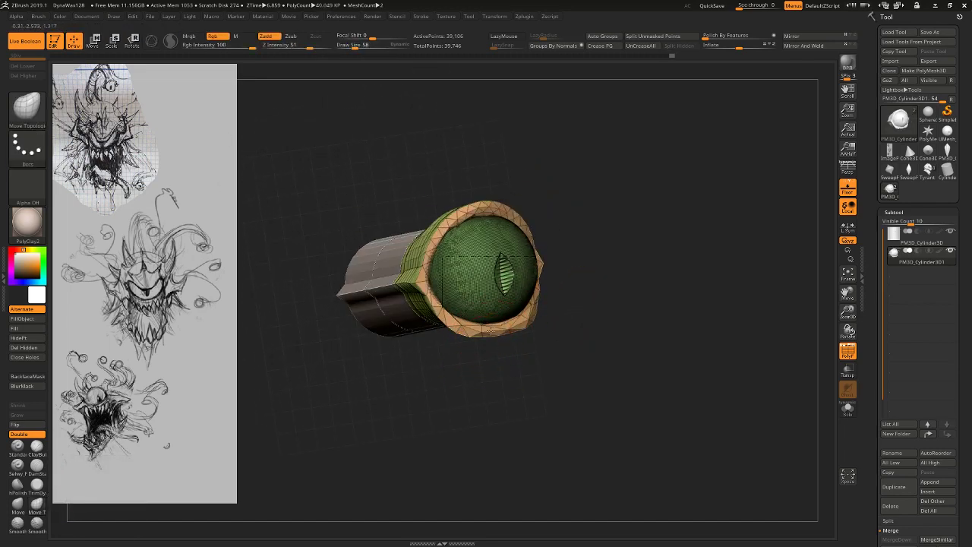
Turn off the polygon wireframe and remask the eyeball so only the top band is editable.
{"action": "key", "text": "w"}
{"action": "left_click_drag", "start_coordinate": [505, 307], "coordinate": [476, 297], "text": "ctrl"}
{"action": "left_click", "coordinate": [848, 351]}
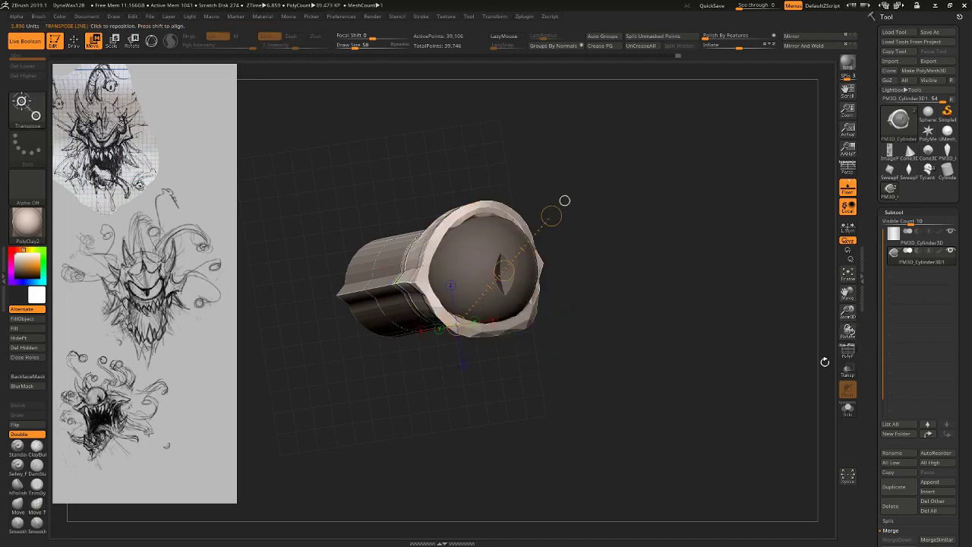
{"action": "right_click_drag", "start_coordinate": [825, 360], "coordinate": [881, 350]}
{"action": "left_click_drag", "start_coordinate": [411, 256], "coordinate": [556, 251], "text": "ctrl"}
{"action": "left_click", "coordinate": [504, 350], "text": "ctrl"}
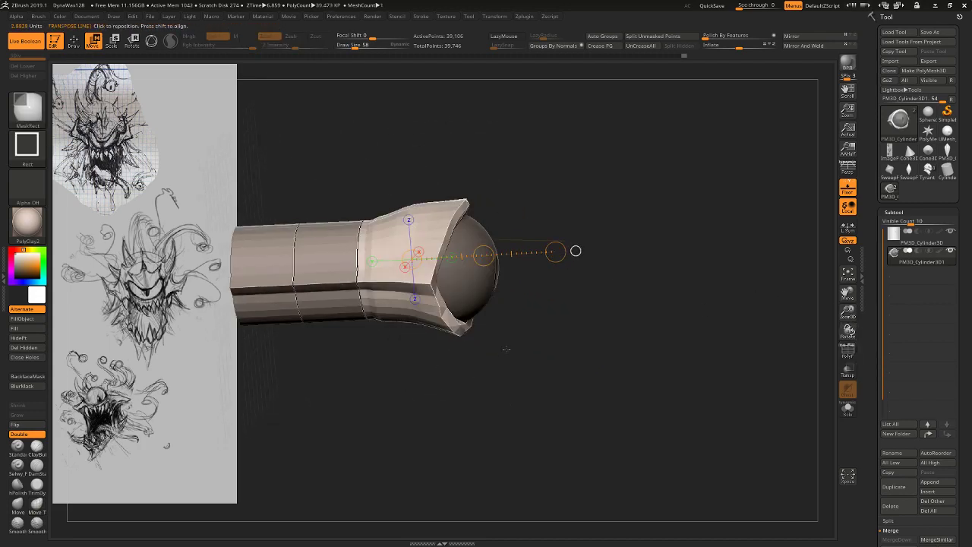
Mask the base section of the top band from the side view and soften the mask's edge.
{"action": "mouse_move", "coordinate": [507, 349]}
{"action": "right_mouse_down", "text": "shift"}
{"action": "mouse_move", "coordinate": [319, 356]}
{"action": "mouse_move", "coordinate": [336, 232]}
{"action": "right_mouse_up", "text": "shift"}
{"action": "left_click_drag", "start_coordinate": [342, 185], "coordinate": [403, 306], "text": "ctrl"}
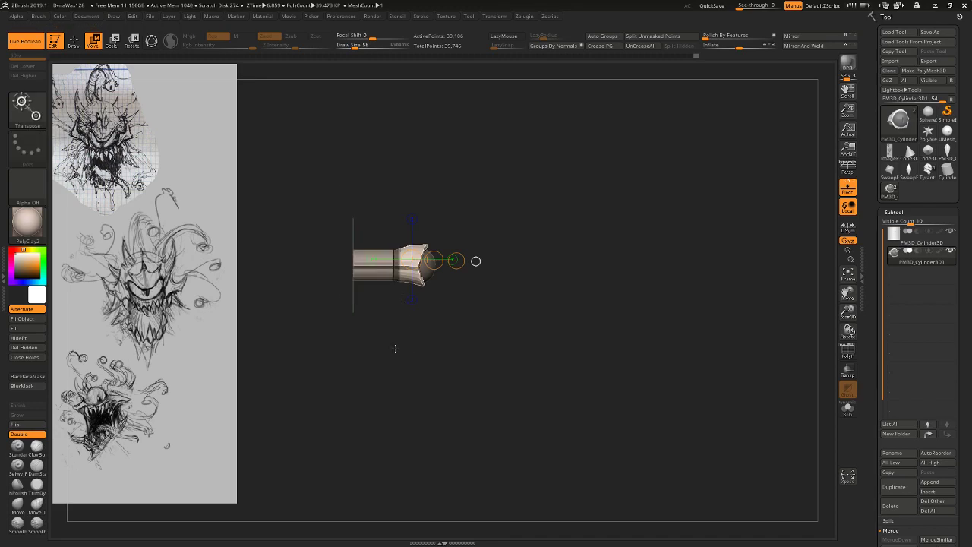
{"action": "left_click", "coordinate": [396, 347], "text": "ctrl"}
{"action": "left_click", "coordinate": [393, 272], "text": "ctrl"}
{"action": "left_click", "coordinate": [394, 272], "text": "ctrl"}
{"action": "left_click", "coordinate": [398, 310], "text": "ctrl"}
Reshape the rim around the eyeball with the Move brush at draw size 51.
{"action": "right_click_drag", "start_coordinate": [440, 346], "coordinate": [142, 342]}
{"action": "left_click", "coordinate": [18, 506]}
{"action": "right_click_drag", "start_coordinate": [534, 217], "coordinate": [463, 228]}
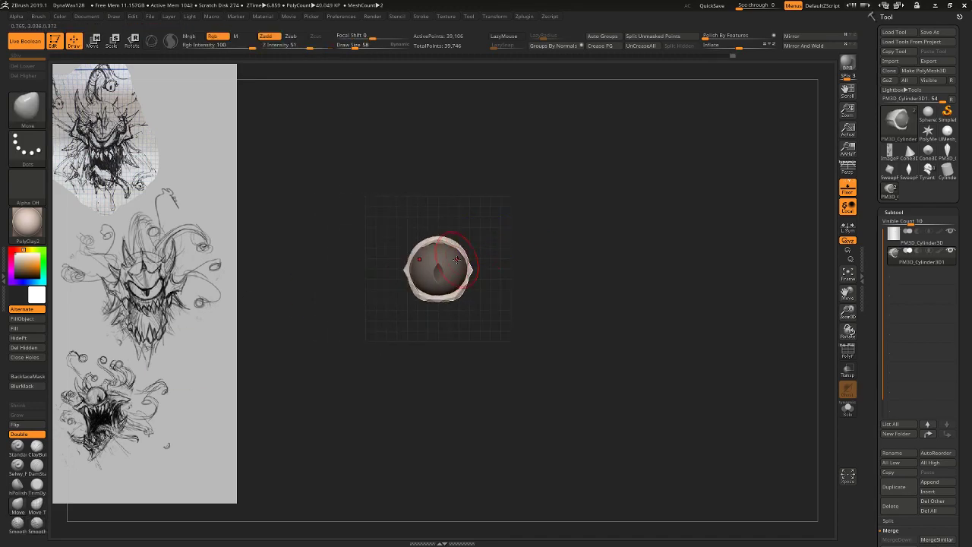
{"action": "right_click_drag", "start_coordinate": [439, 269], "coordinate": [448, 283]}
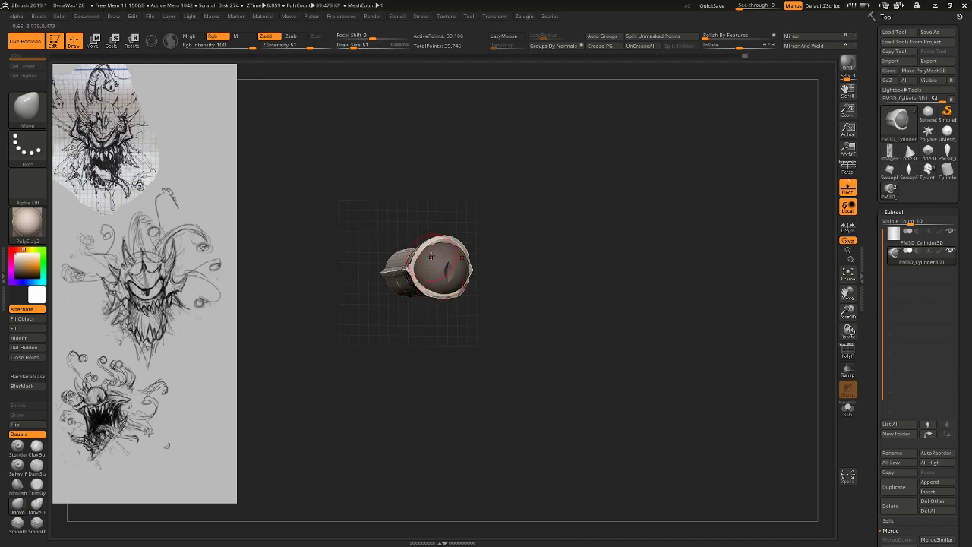
{"action": "right_click_drag", "start_coordinate": [519, 231], "coordinate": [471, 262], "text": "shift"}
Invert the mask to free the eyeball, move it slightly forward and upward in its socket, and clear the mask.
{"action": "key", "text": "w"}
{"action": "left_click", "coordinate": [536, 223], "text": "ctrl"}
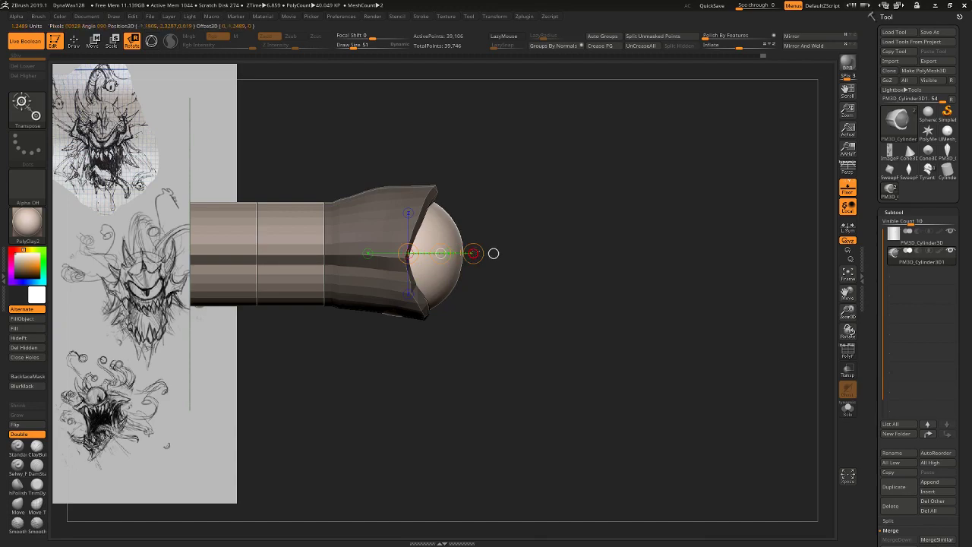
{"action": "key", "text": "w"}
{"action": "left_click_drag", "start_coordinate": [441, 254], "coordinate": [463, 244]}
{"action": "left_click_drag", "start_coordinate": [402, 206], "coordinate": [495, 256]}
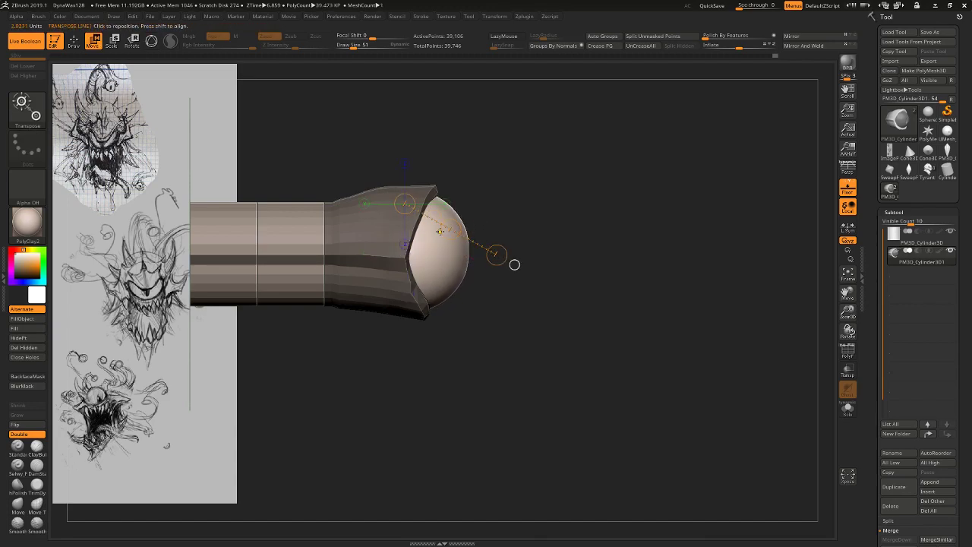
{"action": "left_click_drag", "start_coordinate": [401, 235], "coordinate": [585, 238]}
{"action": "left_click_drag", "start_coordinate": [550, 346], "coordinate": [559, 355], "text": "ctrl"}
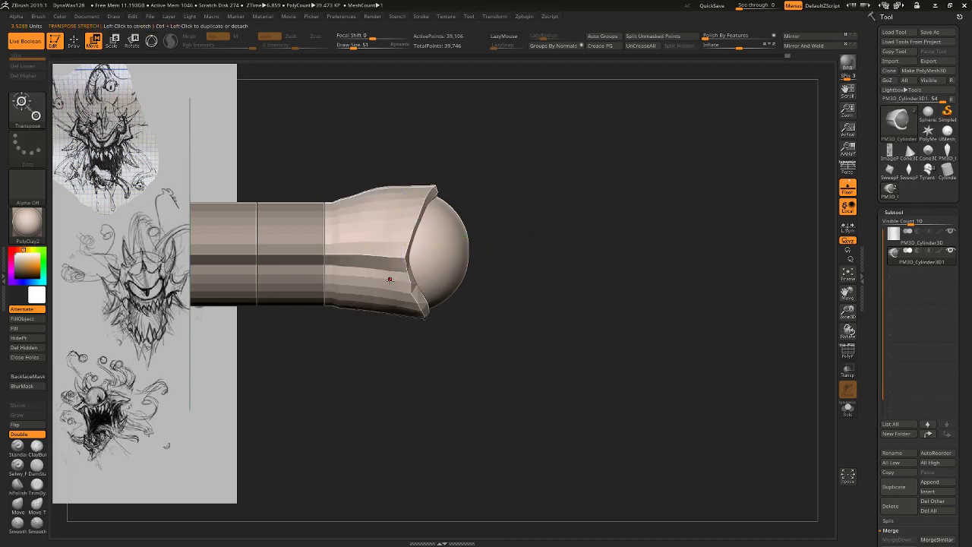
Mask the eyeball and the base section of the top band, and blur the mask.
{"action": "left_click_drag", "start_coordinate": [345, 252], "coordinate": [590, 252], "text": "ctrl"}
{"action": "left_click_drag", "start_coordinate": [278, 131], "coordinate": [369, 364], "text": "ctrl"}
{"action": "left_click", "coordinate": [30, 389]}
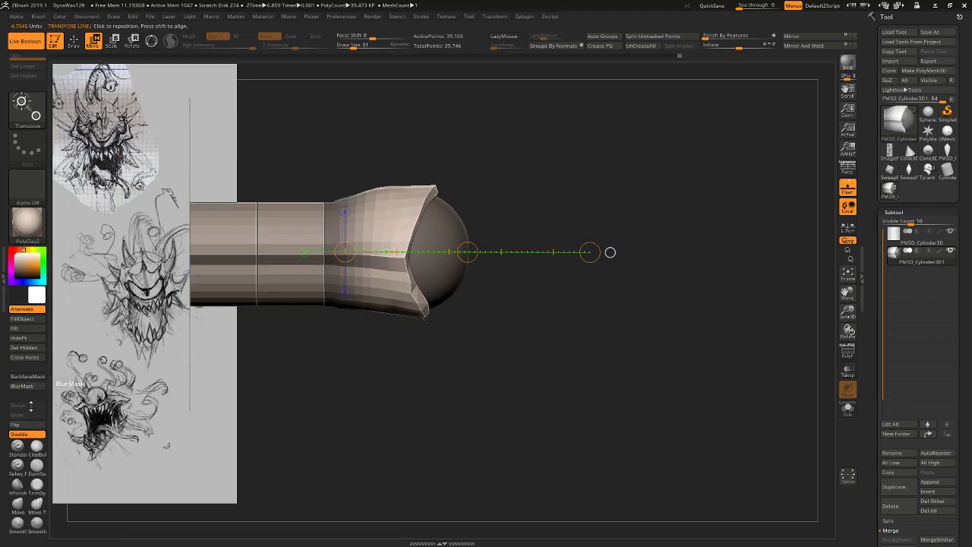
Pull the rim's upper edge up and over the eyeball as a brow with the Move brush at draw size 114.
{"action": "left_click", "coordinate": [18, 505]}
{"action": "right_click_drag", "start_coordinate": [288, 256], "coordinate": [296, 308]}
{"action": "left_click_drag", "start_coordinate": [379, 182], "coordinate": [412, 177]}
{"action": "left_click_drag", "start_coordinate": [486, 160], "coordinate": [485, 136]}
{"action": "left_click_drag", "start_coordinate": [430, 171], "coordinate": [447, 176]}
{"action": "left_click_drag", "start_coordinate": [475, 190], "coordinate": [470, 175]}
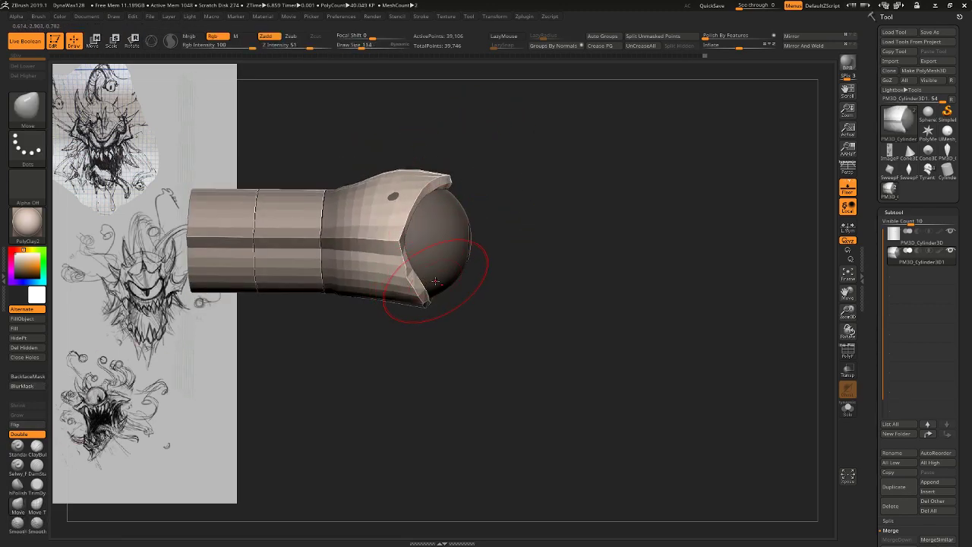
Refine the rim's lower edge and the brow with the Move brush, using draw size 104 for the brow, and quick-save the project.
{"action": "mouse_move", "coordinate": [429, 285]}
{"action": "left_mouse_down"}
{"action": "mouse_move", "coordinate": [439, 265]}
{"action": "mouse_move", "coordinate": [396, 236]}
{"action": "left_mouse_up"}
{"action": "key", "text": "bracketleft"}
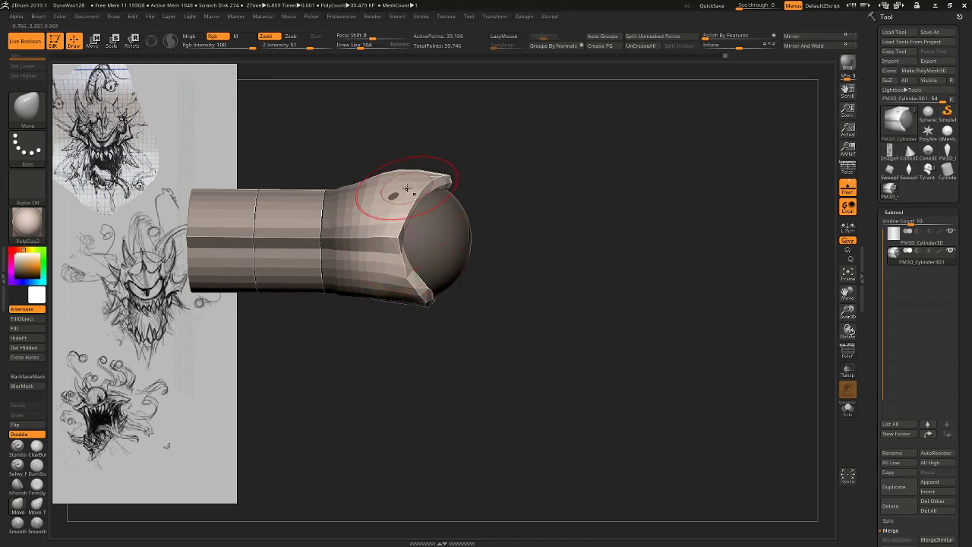
{"action": "left_click_drag", "start_coordinate": [372, 186], "coordinate": [379, 179]}
{"action": "mouse_move", "coordinate": [553, 141]}
{"action": "left_mouse_down"}
{"action": "mouse_move", "coordinate": [540, 155]}
{"action": "mouse_move", "coordinate": [381, 155]}
{"action": "mouse_move", "coordinate": [543, 160]}
{"action": "mouse_move", "coordinate": [658, 213]}
{"action": "mouse_move", "coordinate": [651, 187]}
{"action": "left_mouse_up"}
{"action": "right_click_drag", "start_coordinate": [651, 186], "coordinate": [601, 138], "text": "ctrl"}
{"action": "left_click_drag", "start_coordinate": [601, 138], "coordinate": [643, 179]}
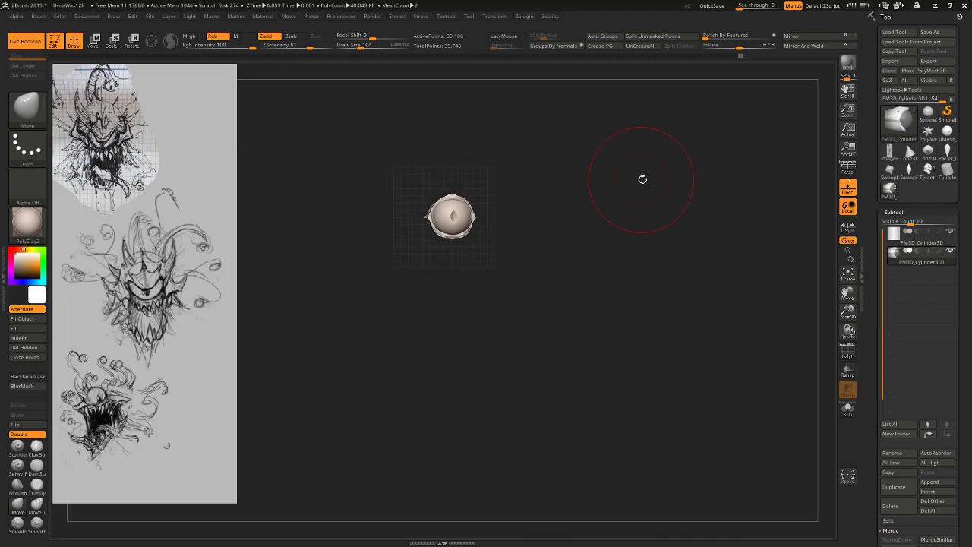
{"action": "right_click_drag", "start_coordinate": [642, 180], "coordinate": [640, 269], "text": "ctrl"}
{"action": "left_click", "coordinate": [712, 6]}
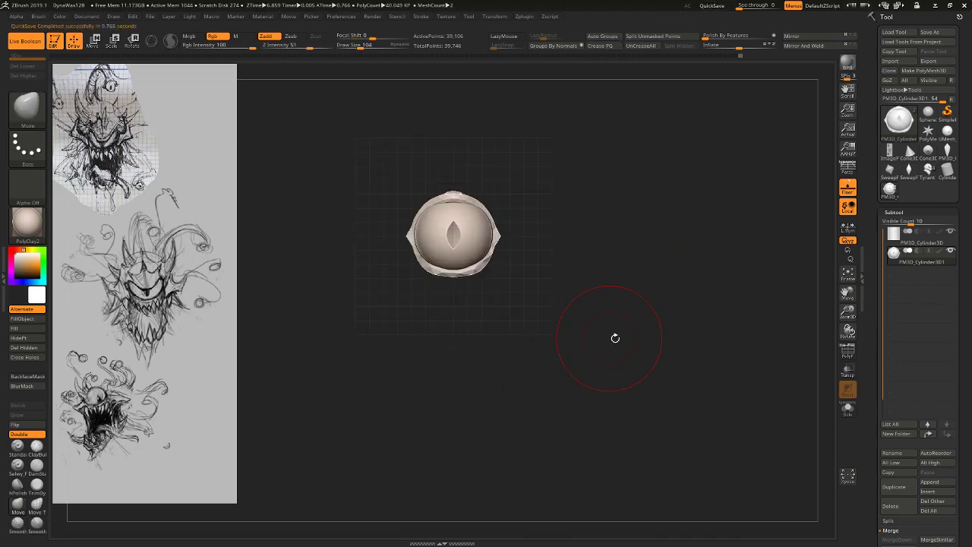
{"action": "left_click_drag", "start_coordinate": [615, 337], "coordinate": [805, 277]}
Show the polyframe, select the lower bands' subtool, and mask it with a blurred transition that leaves the bottom edge free.
{"action": "left_click", "coordinate": [848, 353]}
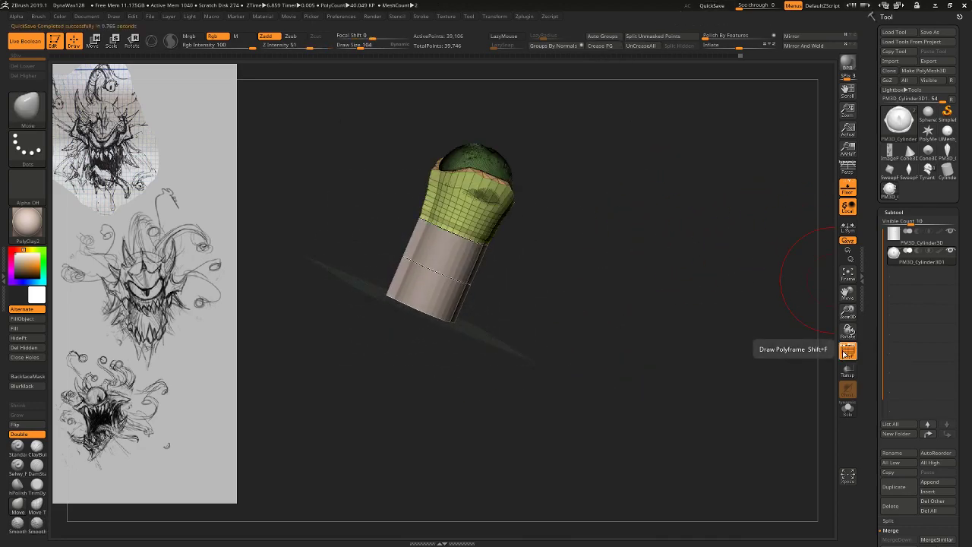
{"action": "key", "text": "Up"}
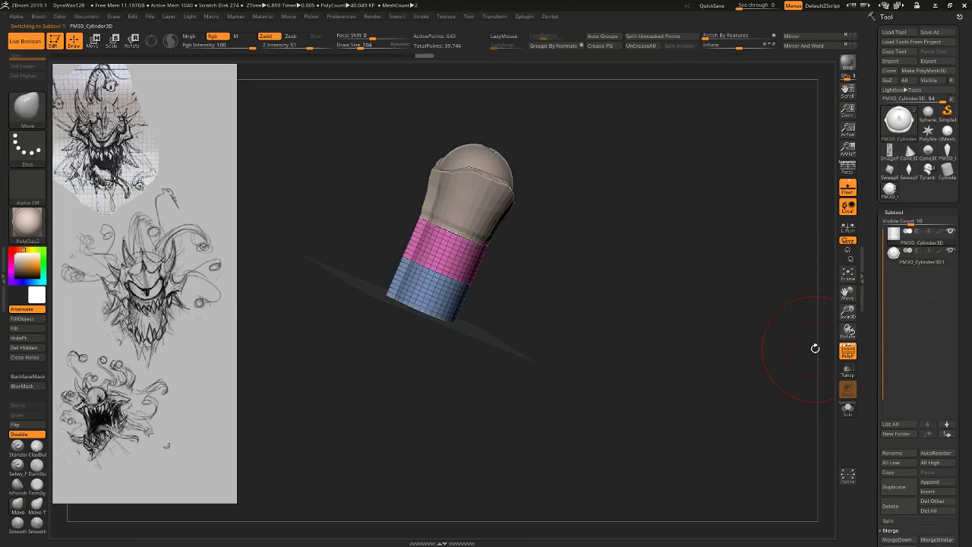
{"action": "key", "text": "Up"}
{"action": "left_click_drag", "start_coordinate": [612, 302], "coordinate": [646, 382]}
{"action": "left_click_drag", "start_coordinate": [321, 448], "coordinate": [583, 363], "text": "ctrl"}
{"action": "left_click", "coordinate": [590, 358], "text": "ctrl"}
{"action": "left_click", "coordinate": [23, 386]}
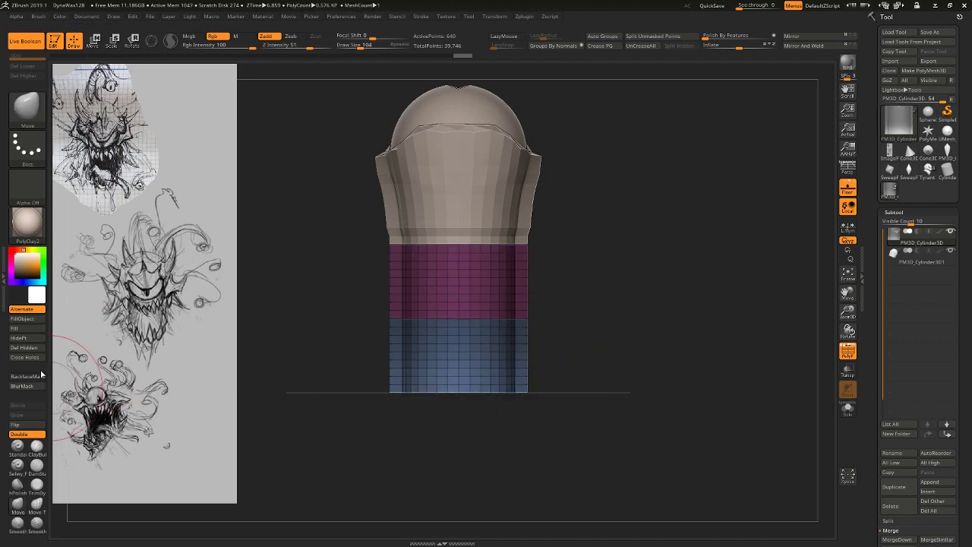
{"action": "mouse_move", "coordinate": [315, 266]}
{"action": "left_mouse_down", "text": "ctrl"}
{"action": "mouse_move", "coordinate": [646, 348]}
{"action": "mouse_move", "coordinate": [642, 268]}
{"action": "mouse_move", "coordinate": [655, 330]}
{"action": "left_mouse_up", "text": "ctrl"}
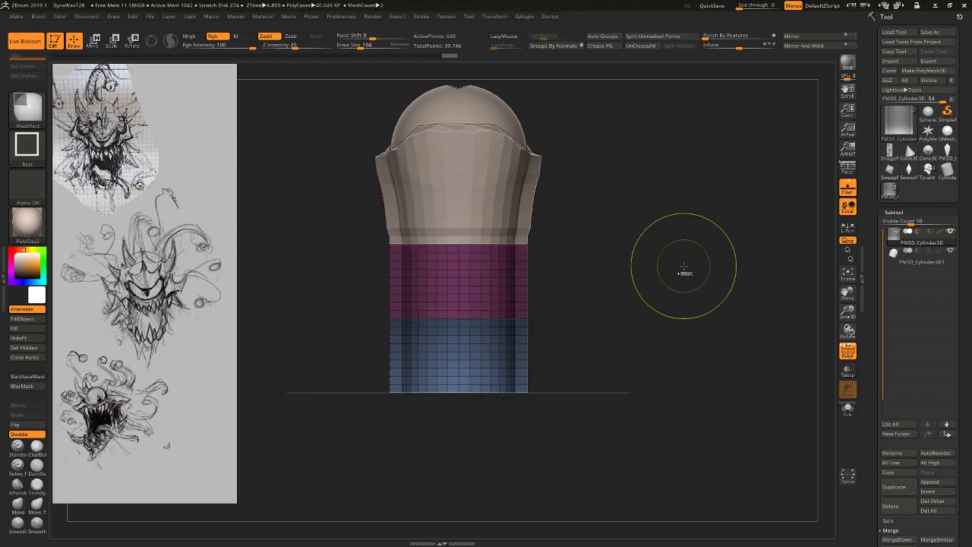
Inflate the unmasked bottom edge of the lowest band into a flare, and move it downward to lengthen the band.
{"action": "left_click_drag", "start_coordinate": [740, 48], "coordinate": [760, 46]}
{"action": "key", "text": "w"}
{"action": "left_click_drag", "start_coordinate": [520, 342], "coordinate": [520, 429], "text": "shift"}
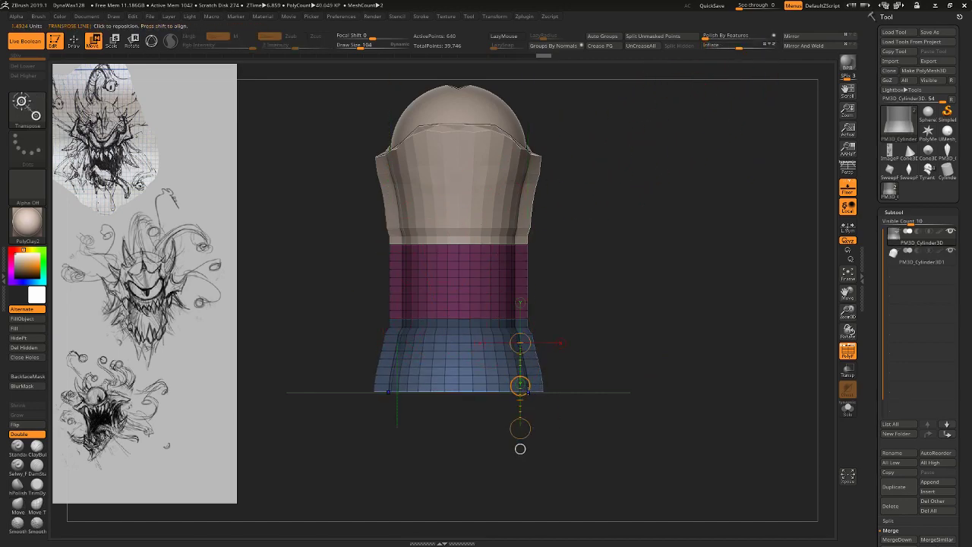
{"action": "mouse_move", "coordinate": [521, 386]}
{"action": "left_mouse_down", "text": "shift"}
{"action": "mouse_move", "coordinate": [520, 398]}
{"action": "mouse_move", "coordinate": [544, 403]}
{"action": "mouse_move", "coordinate": [544, 296]}
{"action": "mouse_move", "coordinate": [543, 352]}
{"action": "mouse_move", "coordinate": [374, 380]}
{"action": "left_mouse_up", "text": "shift"}
Clear the mask from the lower bands and quick-save the project.
{"action": "left_click_drag", "start_coordinate": [326, 445], "coordinate": [580, 384], "text": "ctrl"}
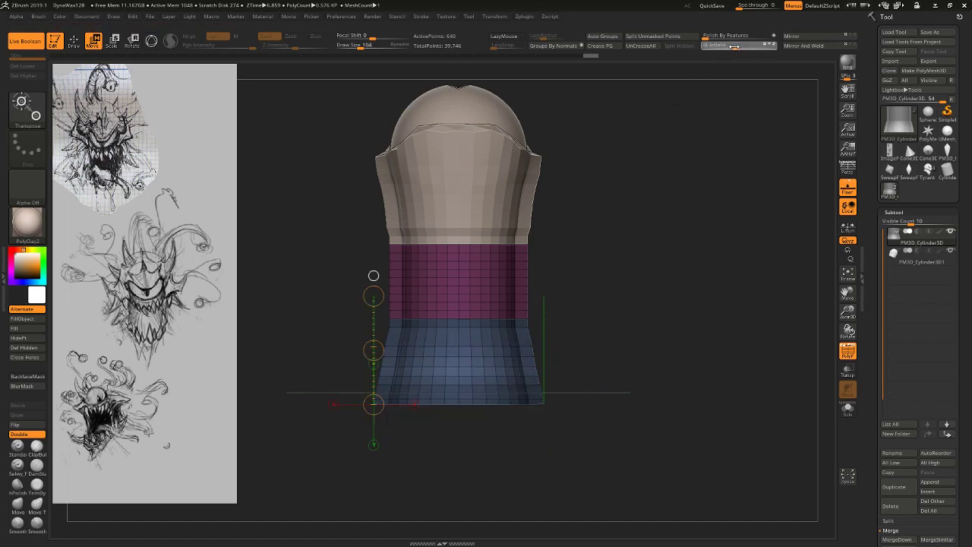
{"action": "left_click_drag", "start_coordinate": [686, 51], "coordinate": [708, 114]}
{"action": "right_click_drag", "start_coordinate": [706, 121], "coordinate": [761, 214], "text": "ctrl"}
{"action": "left_click", "coordinate": [711, 7]}
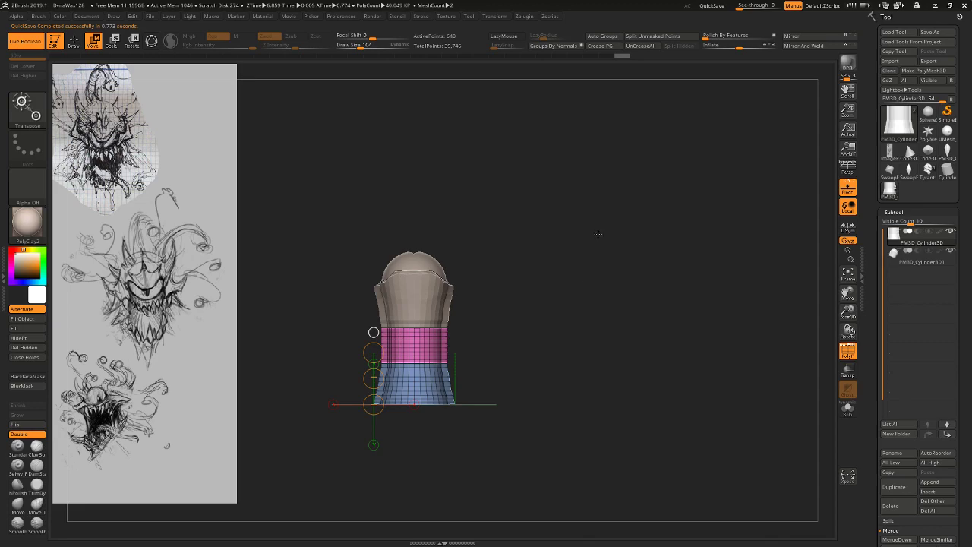
Return to draw mode, merge the eye section into the lower bands' subtool, hide the polyframe, and save the result as tentaeye.
{"action": "mouse_move", "coordinate": [598, 234]}
{"action": "left_mouse_down"}
{"action": "mouse_move", "coordinate": [590, 393]}
{"action": "mouse_move", "coordinate": [515, 382]}
{"action": "mouse_move", "coordinate": [585, 412]}
{"action": "mouse_move", "coordinate": [585, 234]}
{"action": "mouse_move", "coordinate": [571, 232]}
{"action": "left_mouse_up"}
{"action": "left_click_drag", "start_coordinate": [413, 301], "coordinate": [457, 283]}
{"action": "left_click_drag", "start_coordinate": [531, 267], "coordinate": [622, 262], "text": "shift"}
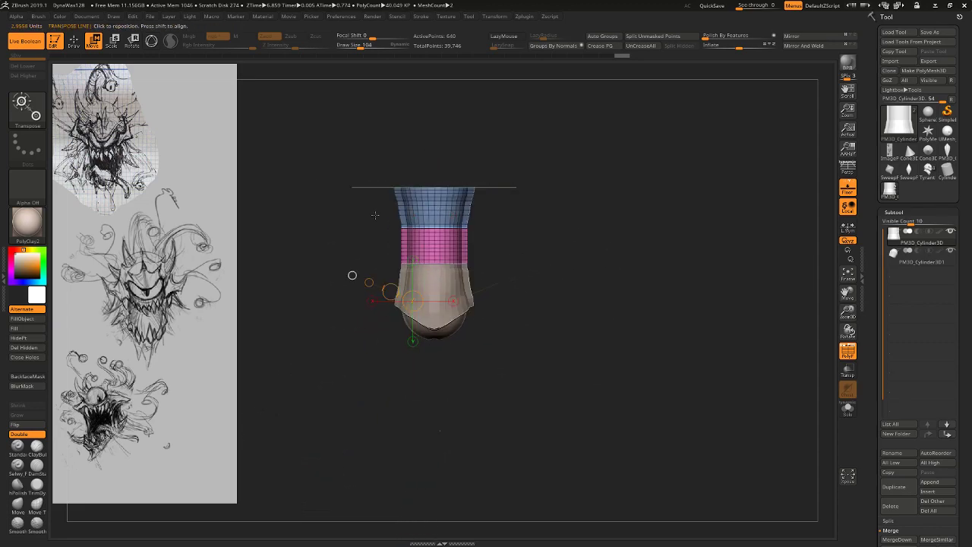
{"action": "left_click", "coordinate": [73, 40]}
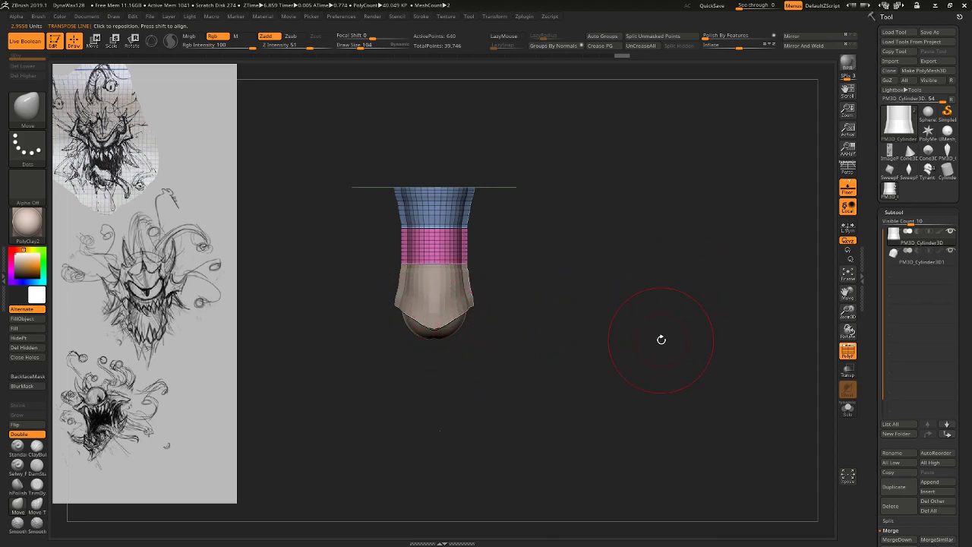
{"action": "left_click", "coordinate": [27, 107]}
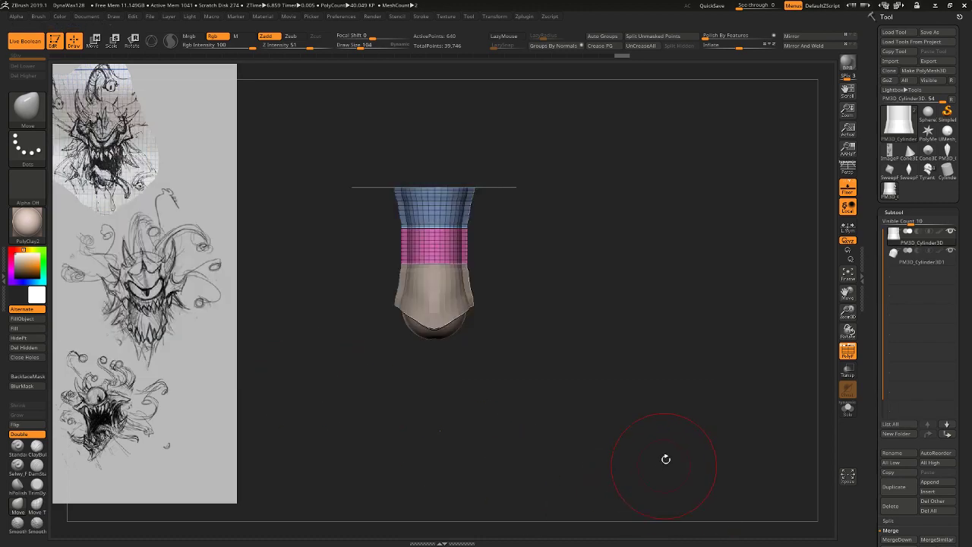
{"action": "left_click_drag", "start_coordinate": [667, 458], "coordinate": [670, 423]}
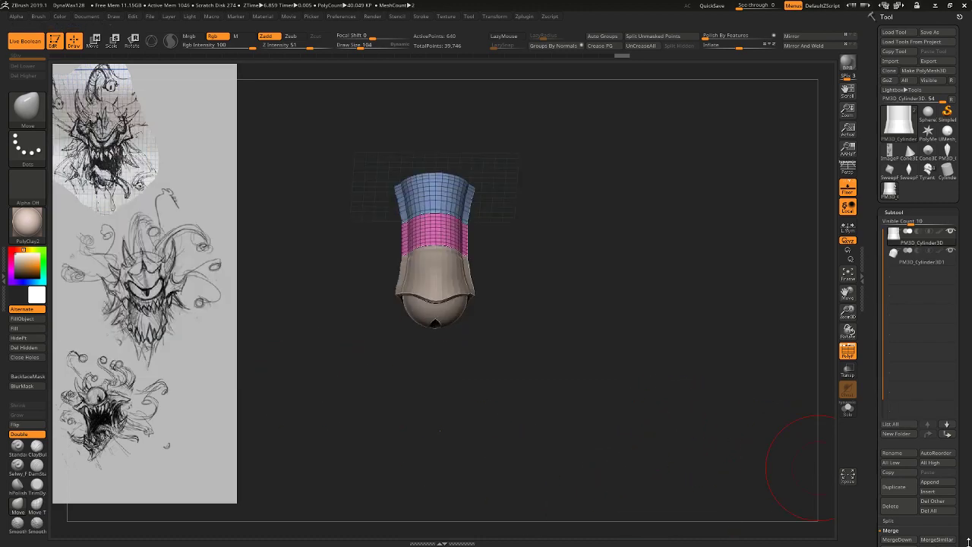
{"action": "key", "text": "Down"}
{"action": "key", "text": "Up"}
{"action": "left_click", "coordinate": [899, 540]}
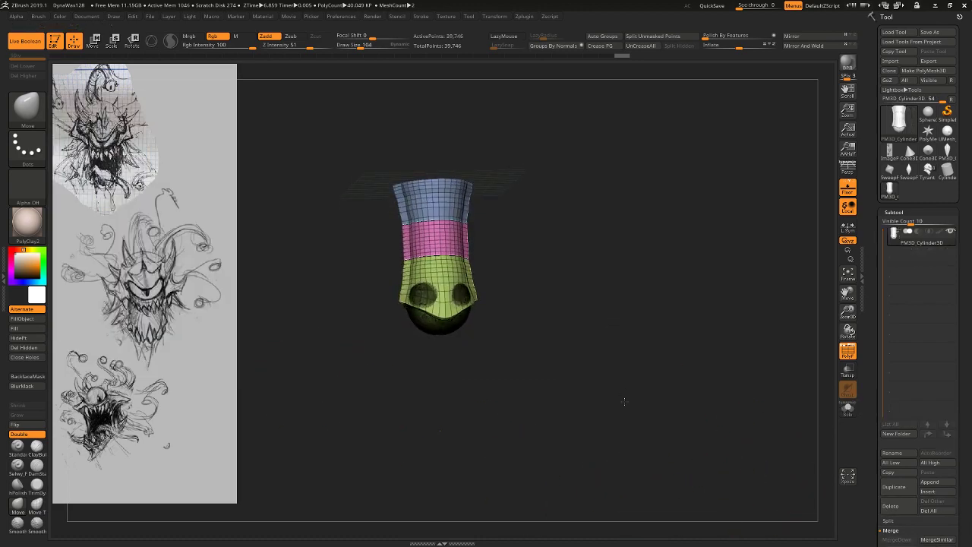
{"action": "left_click", "coordinate": [848, 353]}
{"action": "left_click", "coordinate": [712, 5]}
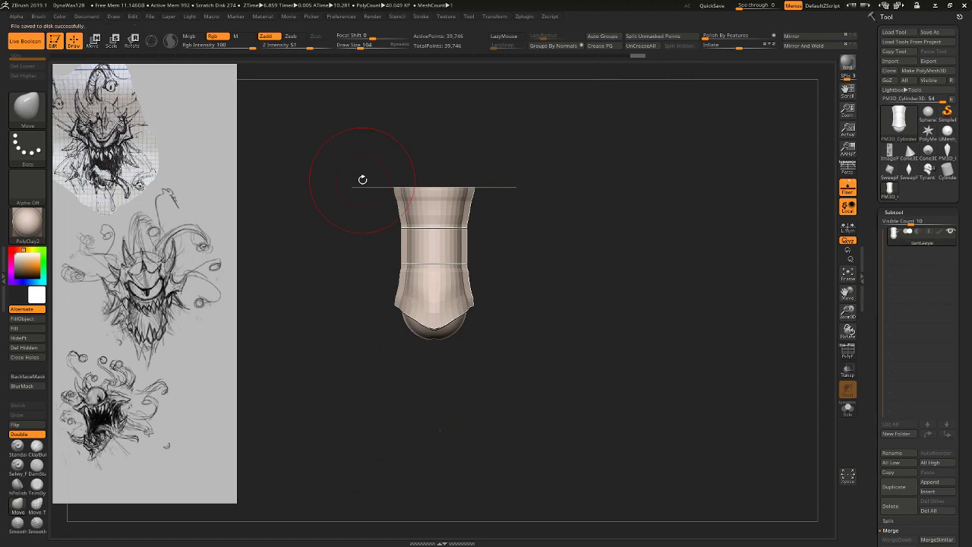
Create a new InsertMesh brush from the merged eyestalk and enable Curve Mode for it.
{"action": "left_click", "coordinate": [28, 107]}
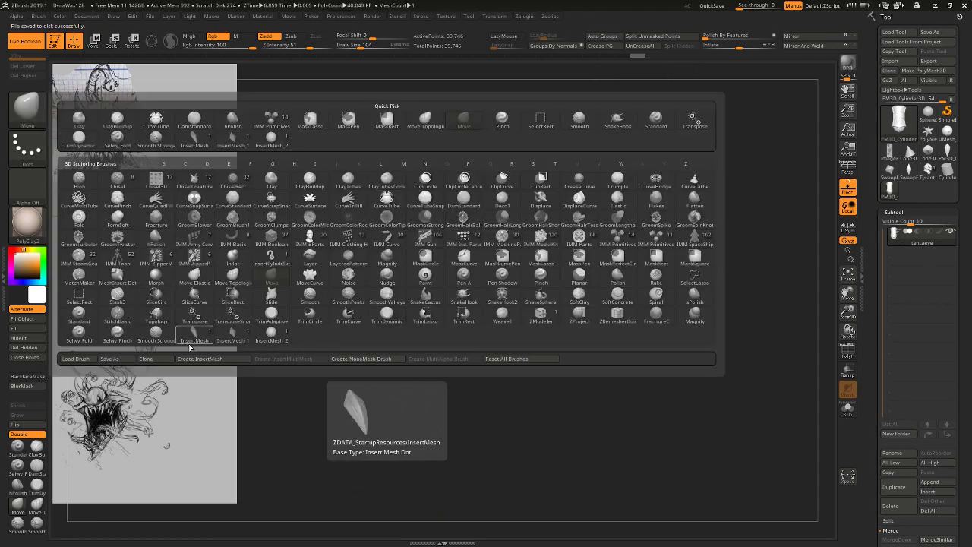
{"action": "left_click", "coordinate": [205, 358]}
{"action": "left_click", "coordinate": [447, 181]}
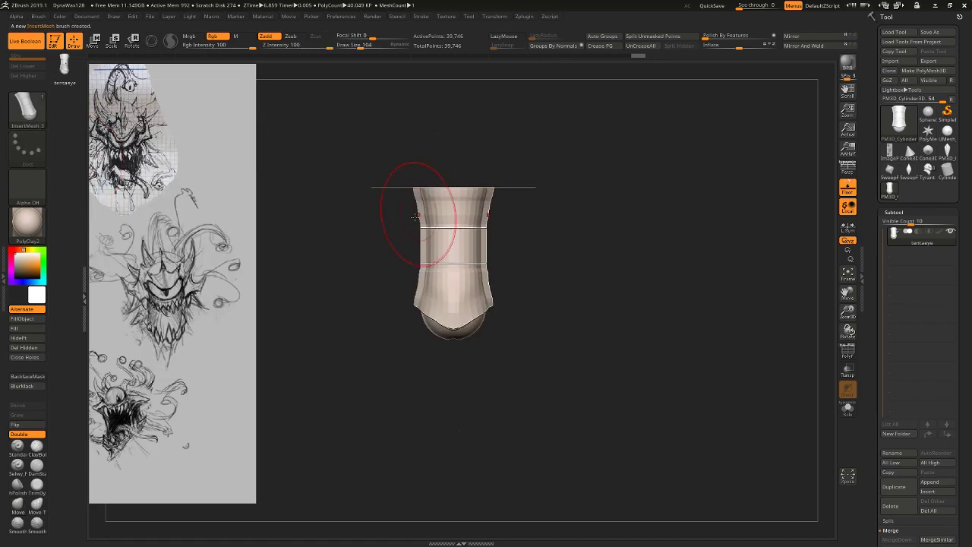
{"action": "mouse_move", "coordinate": [385, 190]}
{"action": "left_mouse_down"}
{"action": "mouse_move", "coordinate": [386, 70]}
{"action": "mouse_move", "coordinate": [386, 81]}
{"action": "left_mouse_up"}
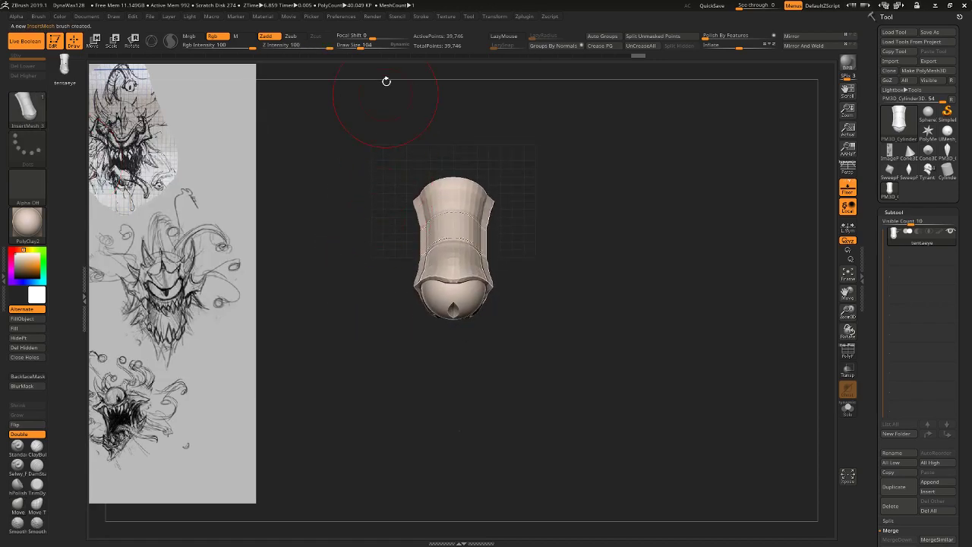
{"action": "left_click", "coordinate": [423, 18]}
{"action": "left_click", "coordinate": [448, 148]}
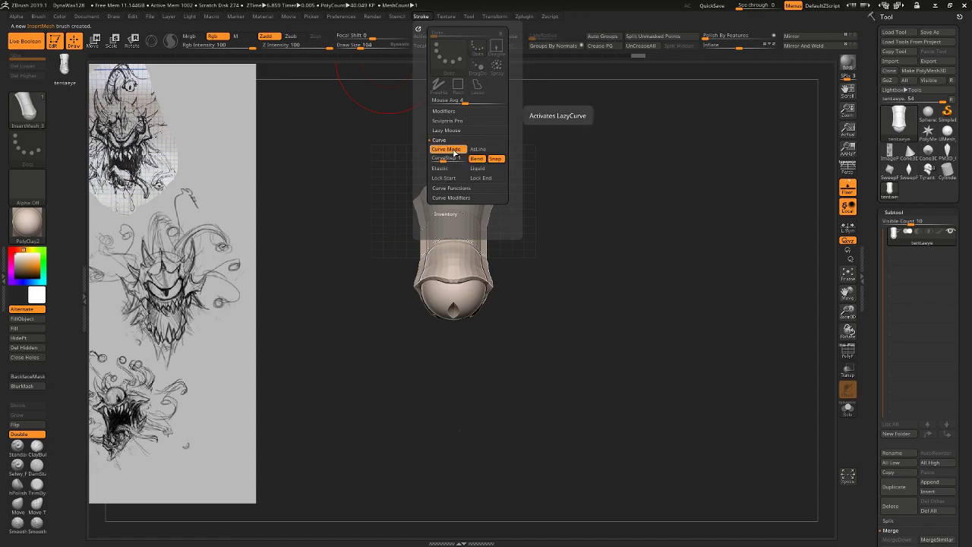
Draw a curved test tentacle beside the eyestalk with the new brush at draw size 45, and undo it.
{"action": "key", "text": "s"}
{"action": "left_click_drag", "start_coordinate": [460, 217], "coordinate": [451, 217]}
{"action": "mouse_move", "coordinate": [539, 308]}
{"action": "left_mouse_down"}
{"action": "mouse_move", "coordinate": [571, 395]}
{"action": "mouse_move", "coordinate": [667, 242]}
{"action": "mouse_move", "coordinate": [687, 372]}
{"action": "mouse_move", "coordinate": [631, 410]}
{"action": "left_mouse_up"}
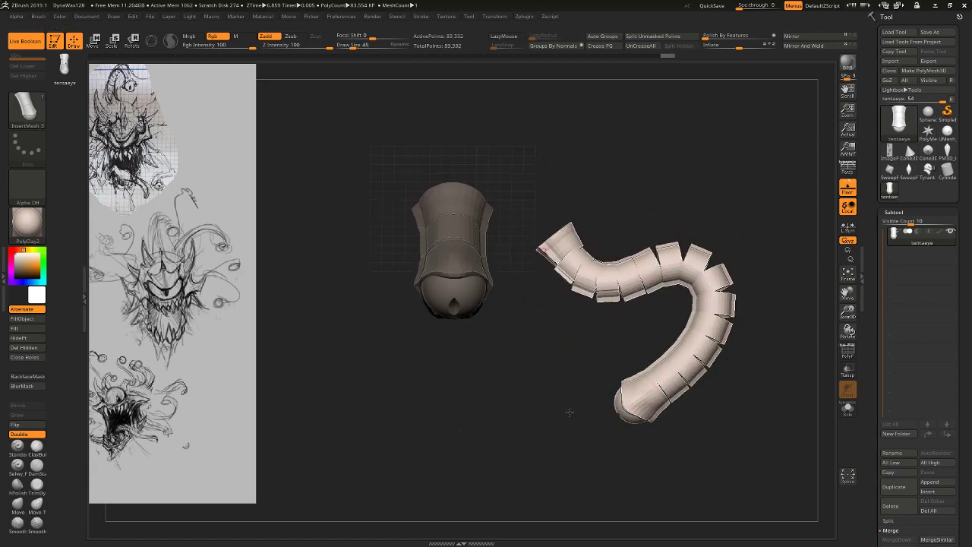
{"action": "left_click_drag", "start_coordinate": [569, 412], "coordinate": [627, 304]}
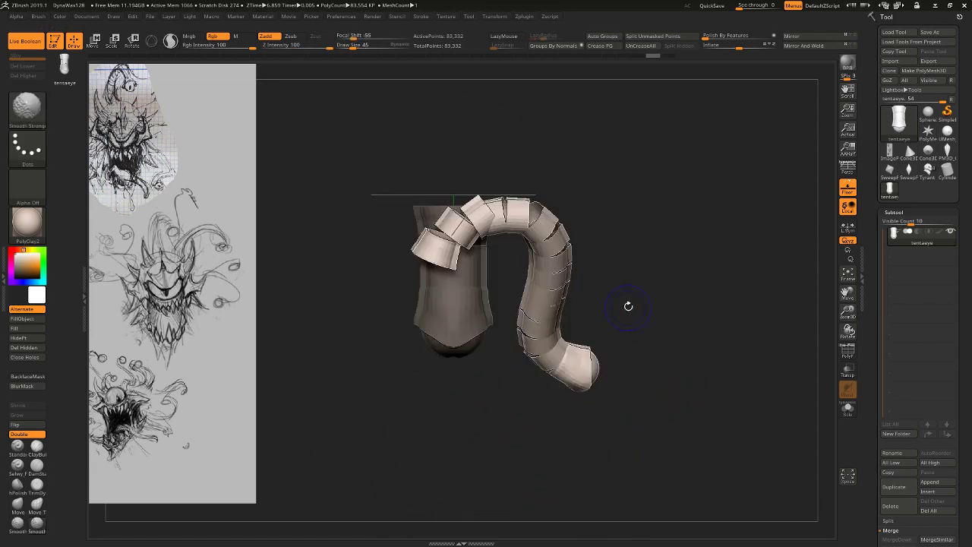
{"action": "key", "text": "ctrl+z"}
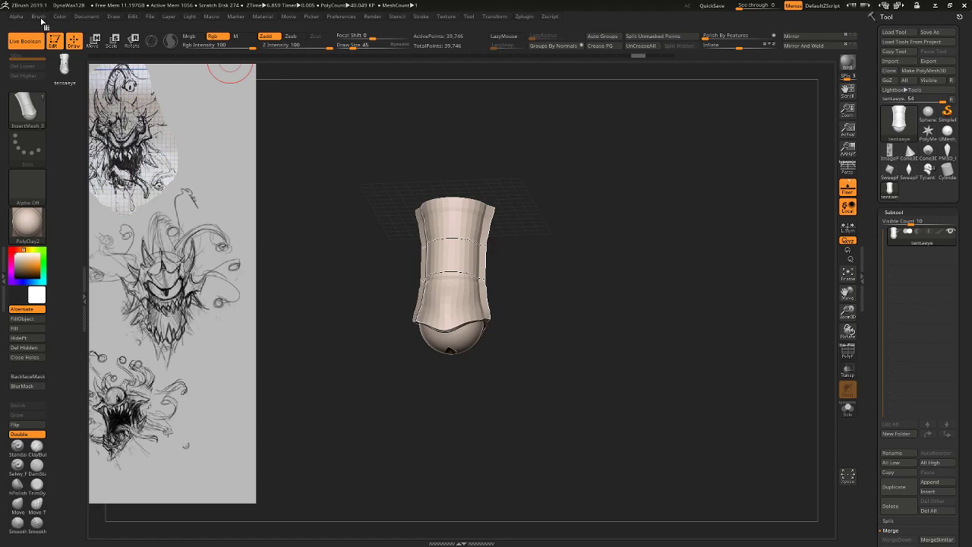
Enable Weld Points in the insert brush's modifiers so the repeated bands join together.
{"action": "left_click", "coordinate": [39, 17]}
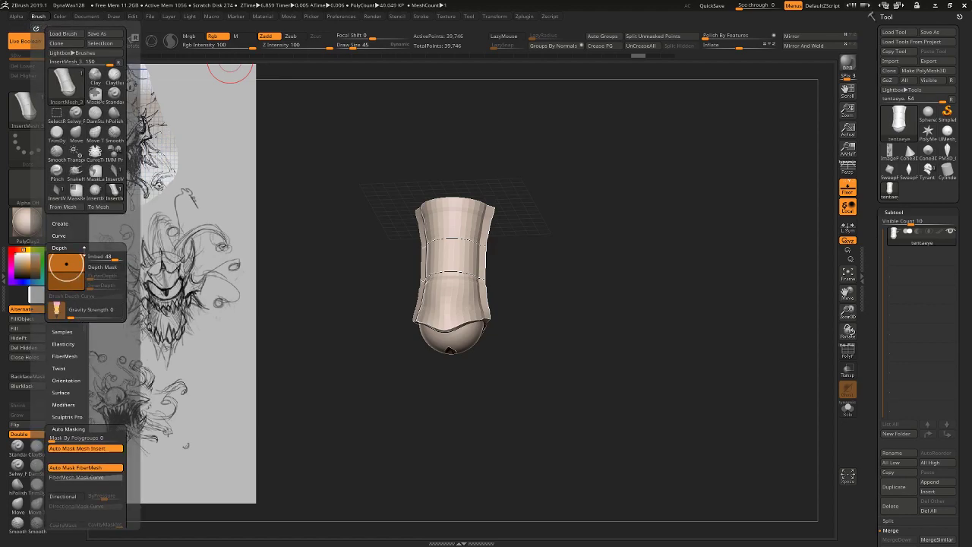
{"action": "left_click", "coordinate": [84, 249]}
{"action": "left_click", "coordinate": [63, 357]}
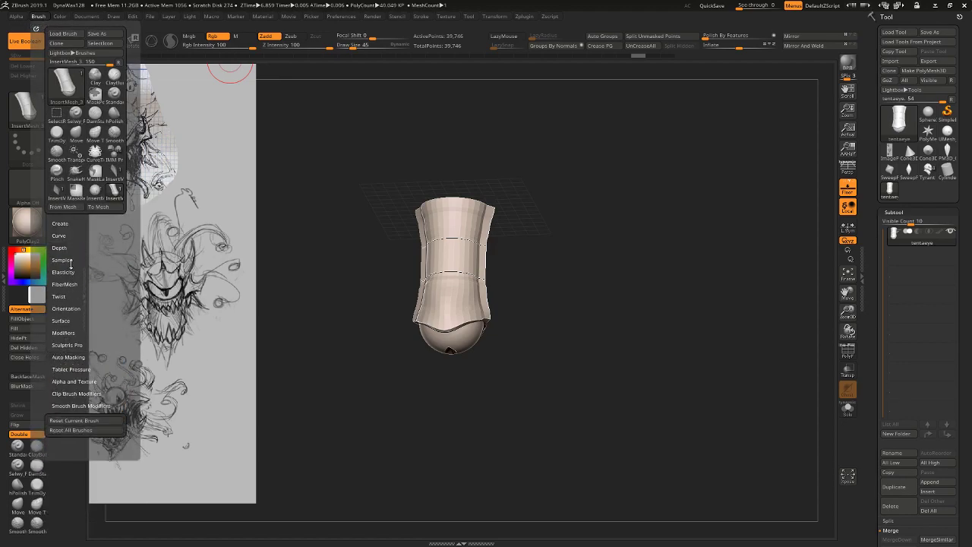
{"action": "left_click", "coordinate": [67, 332]}
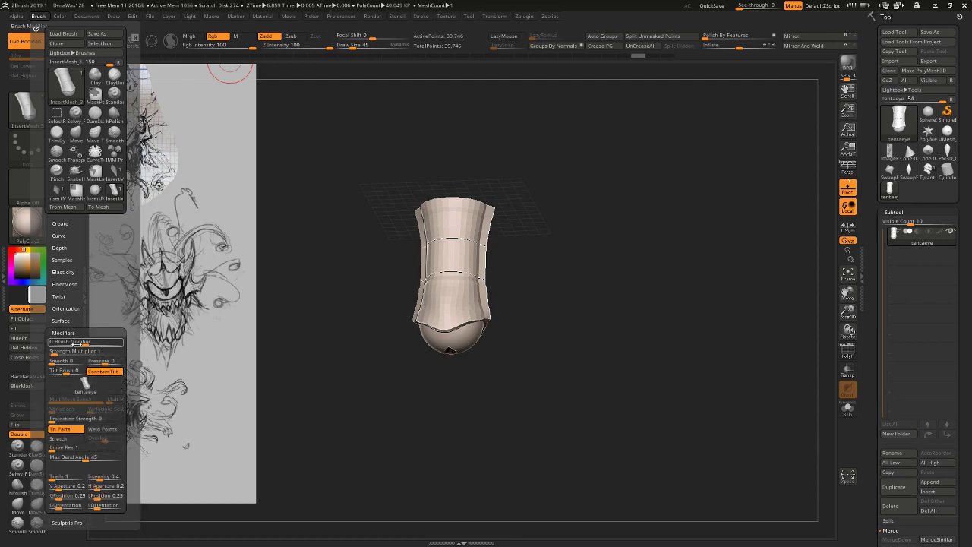
{"action": "left_click", "coordinate": [102, 430]}
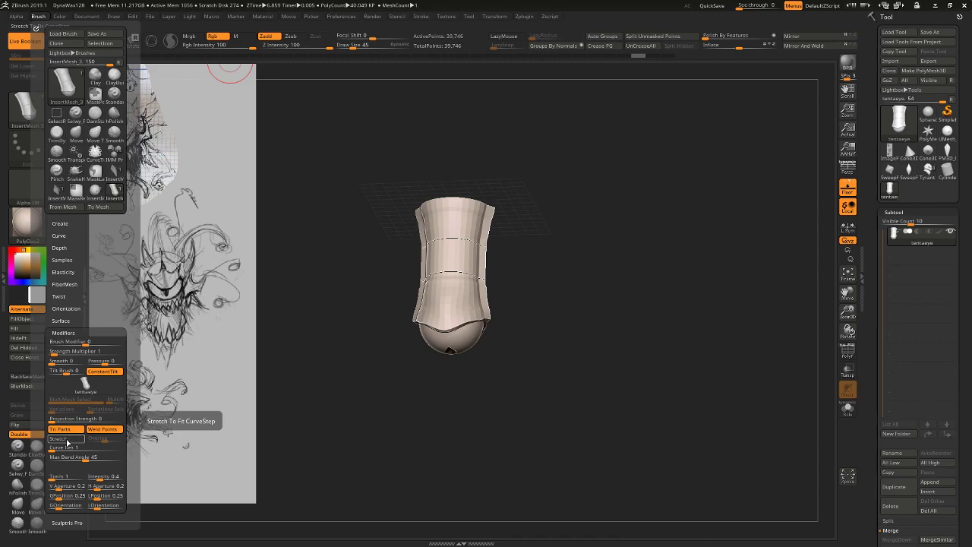
Set the insert brush's curve resolution to 10 and draw a long curved test tentacle across the original mesh.
{"action": "key", "text": "ctrl"}
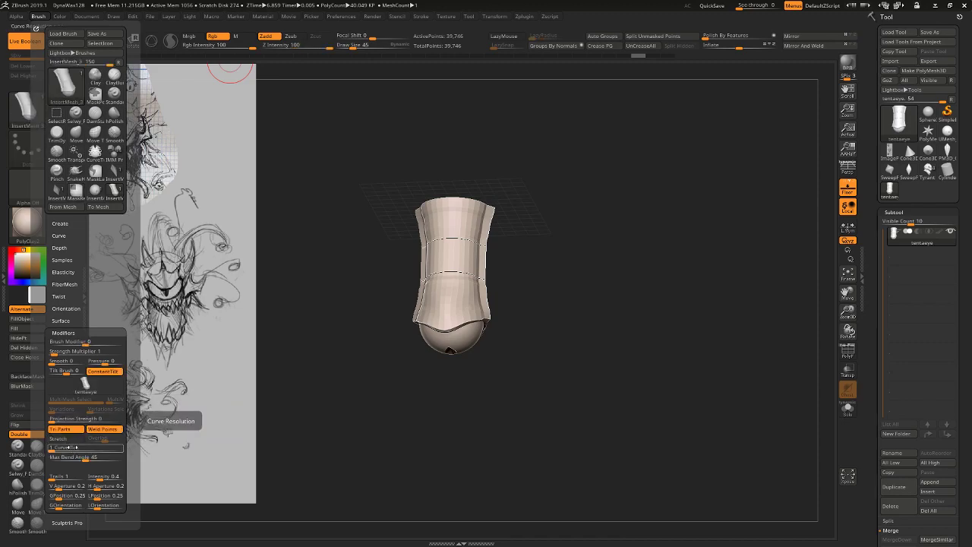
{"action": "left_click", "coordinate": [65, 448]}
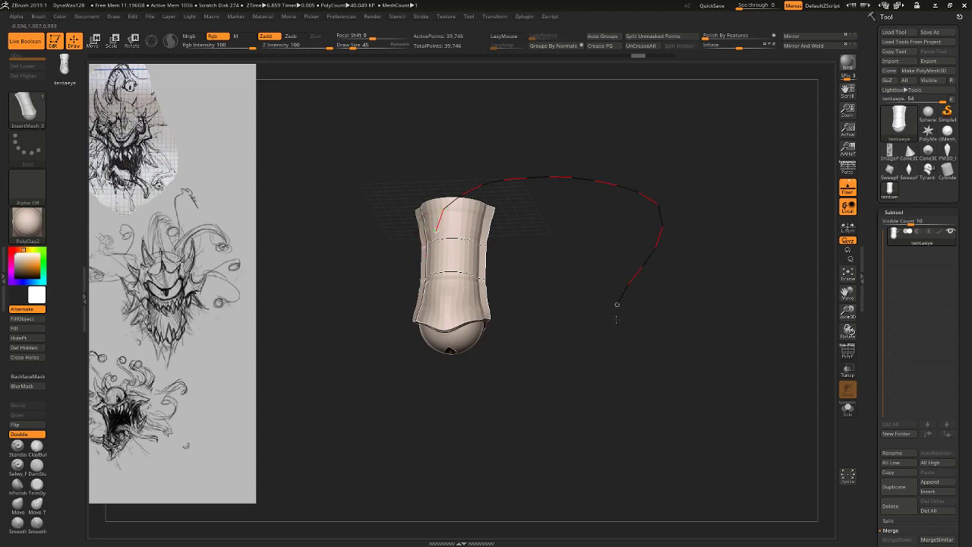
{"action": "left_click_drag", "start_coordinate": [616, 319], "coordinate": [336, 141]}
{"action": "left_click_drag", "start_coordinate": [360, 284], "coordinate": [459, 320]}
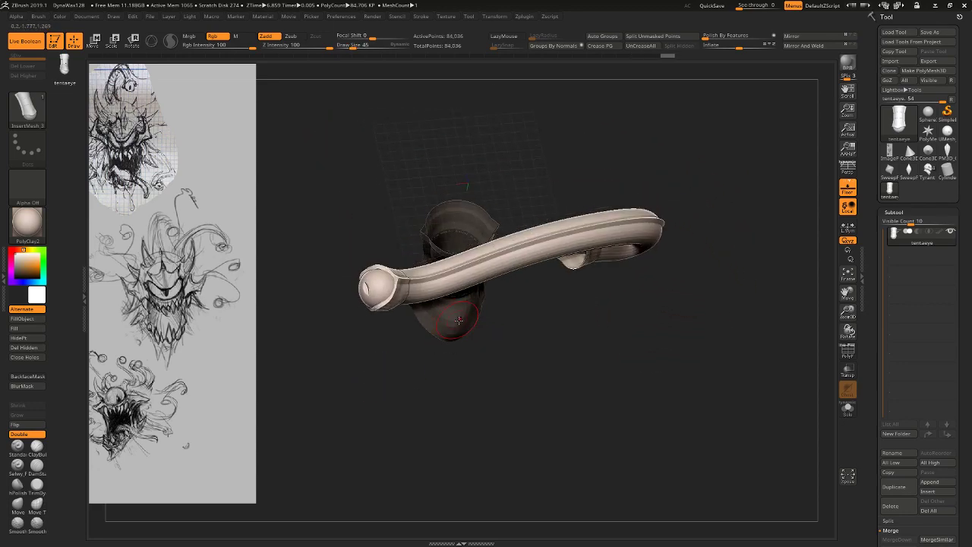
{"action": "left_click_drag", "start_coordinate": [621, 396], "coordinate": [577, 355]}
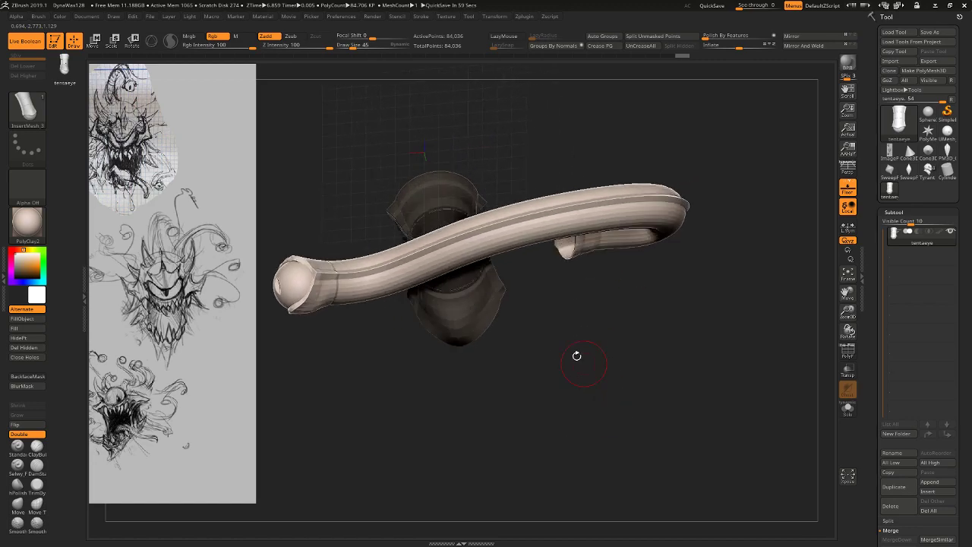
Choose the MaskLasso brush and mask the tentacle, leaving only its eye tip unmasked.
{"action": "left_click_drag", "start_coordinate": [334, 286], "coordinate": [405, 275], "text": "shift"}
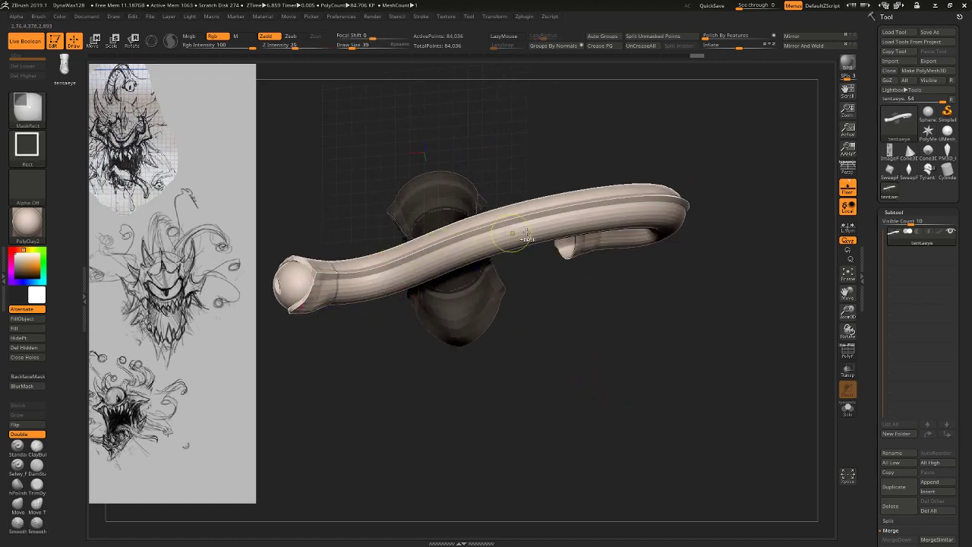
{"action": "left_click_drag", "start_coordinate": [642, 388], "coordinate": [594, 383]}
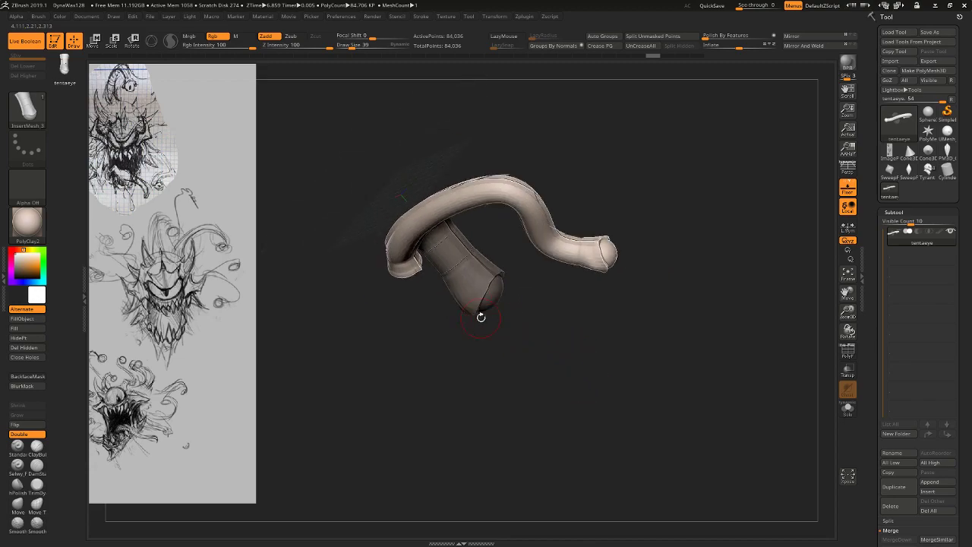
{"action": "left_click_drag", "start_coordinate": [652, 301], "coordinate": [645, 266], "text": "alt"}
{"action": "left_click", "coordinate": [32, 109], "text": "ctrl"}
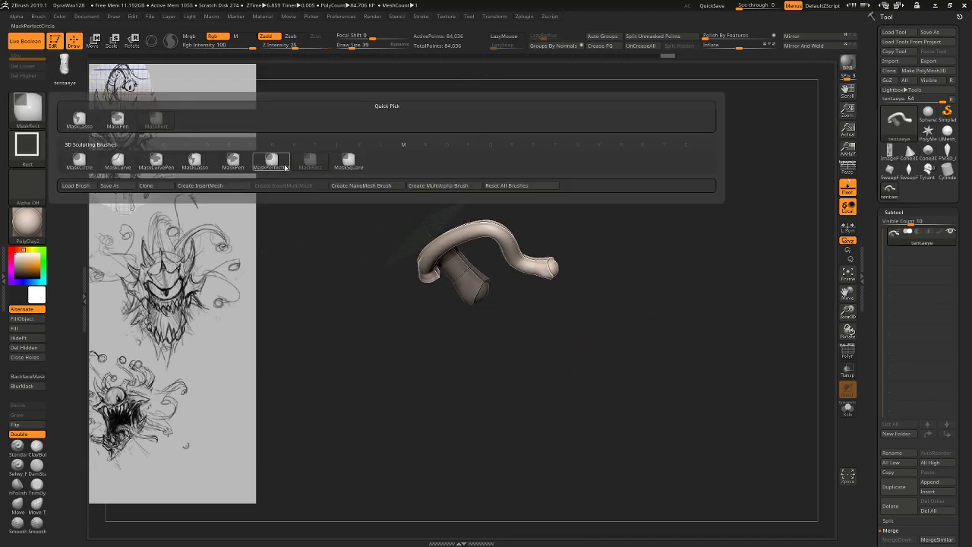
{"action": "left_click", "coordinate": [228, 168], "text": "ctrl"}
{"action": "left_click_drag", "start_coordinate": [438, 389], "coordinate": [425, 390]}
{"action": "left_click", "coordinate": [35, 112], "text": "ctrl"}
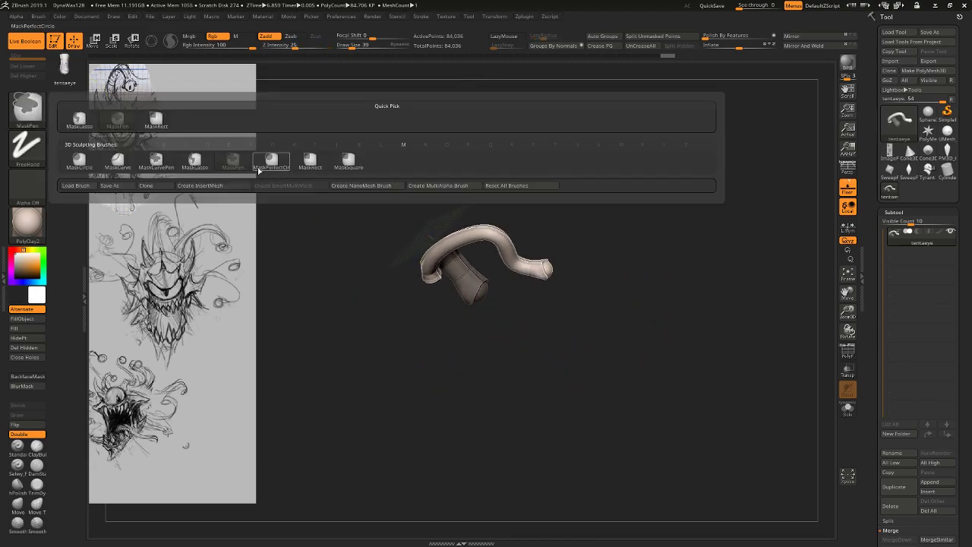
{"action": "left_click", "coordinate": [203, 168], "text": "ctrl"}
{"action": "mouse_move", "coordinate": [503, 143]}
{"action": "left_mouse_down", "text": "ctrl"}
{"action": "mouse_move", "coordinate": [353, 319]}
{"action": "mouse_move", "coordinate": [447, 357]}
{"action": "mouse_move", "coordinate": [494, 319]}
{"action": "left_mouse_up", "text": "ctrl"}
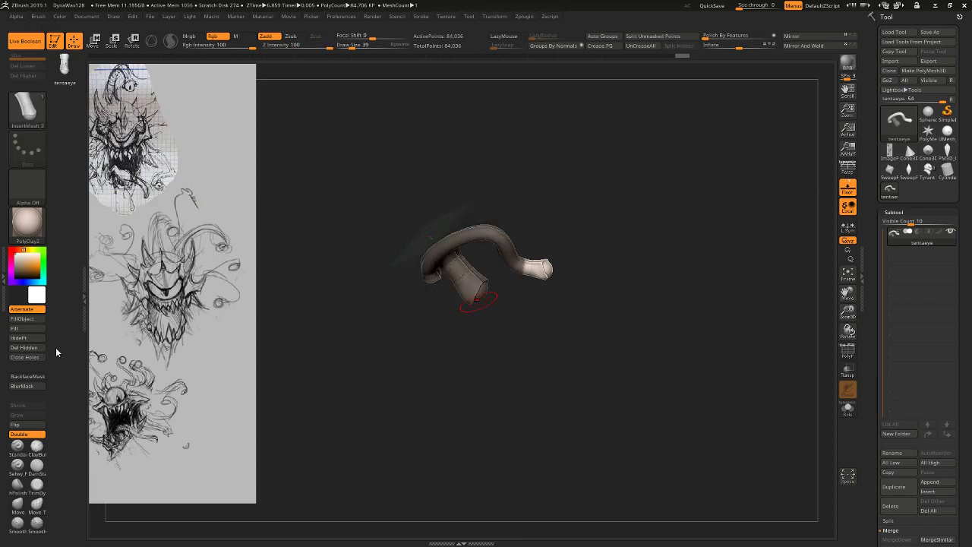
Place a Transpose rotate line along the unmasked eye tip and test rotating the tip.
{"action": "left_click_drag", "start_coordinate": [670, 237], "coordinate": [673, 359], "text": "alt"}
{"action": "key", "text": "r"}
{"action": "left_click_drag", "start_coordinate": [612, 208], "coordinate": [608, 206]}
{"action": "left_click_drag", "start_coordinate": [640, 312], "coordinate": [651, 194]}
{"action": "left_click_drag", "start_coordinate": [659, 298], "coordinate": [636, 262]}
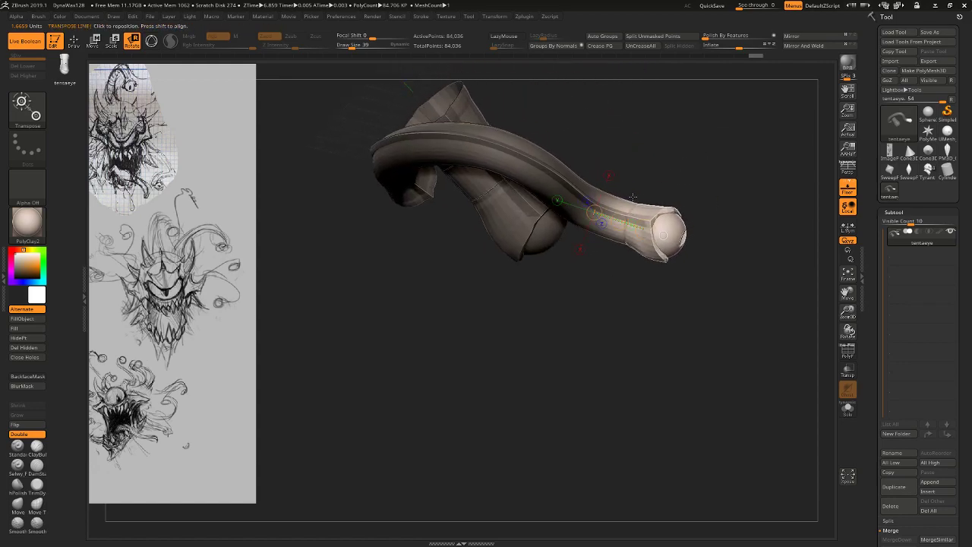
{"action": "left_click_drag", "start_coordinate": [620, 221], "coordinate": [716, 199]}
{"action": "left_click_drag", "start_coordinate": [688, 274], "coordinate": [678, 326]}
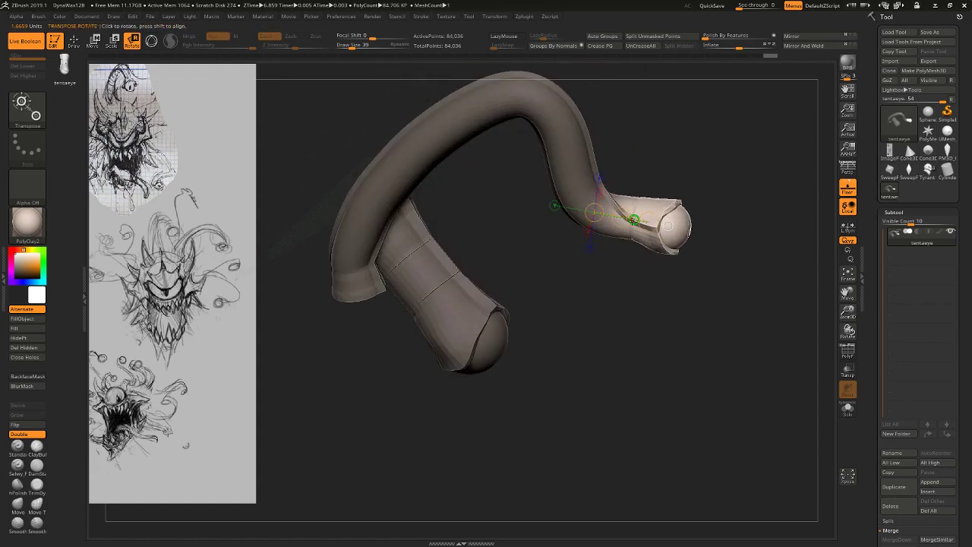
{"action": "left_click_drag", "start_coordinate": [655, 143], "coordinate": [632, 165]}
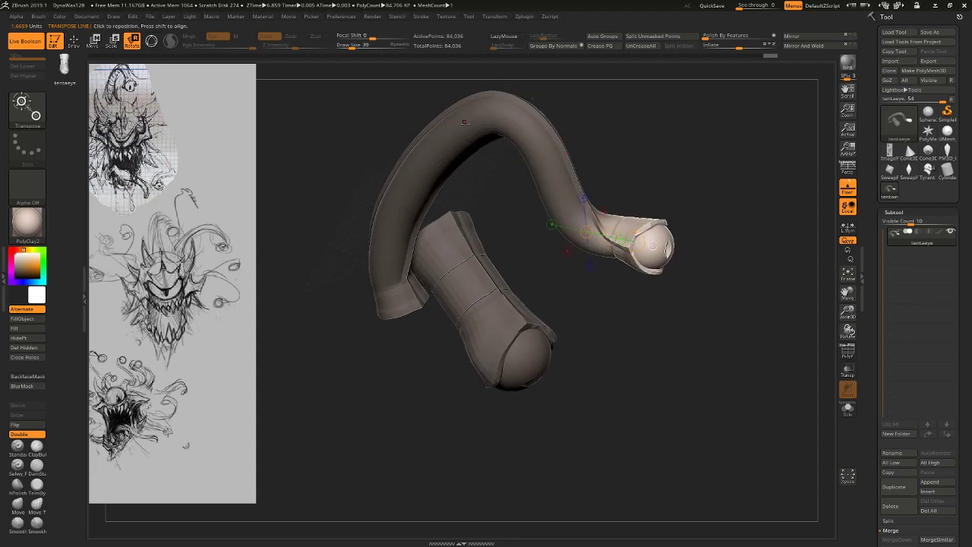
Try turning the eye tip with the Transpose rotate line from another angle, and undo the rotations.
{"action": "left_click_drag", "start_coordinate": [694, 108], "coordinate": [644, 69]}
{"action": "left_click_drag", "start_coordinate": [676, 128], "coordinate": [690, 148]}
{"action": "left_click_drag", "start_coordinate": [561, 230], "coordinate": [621, 193]}
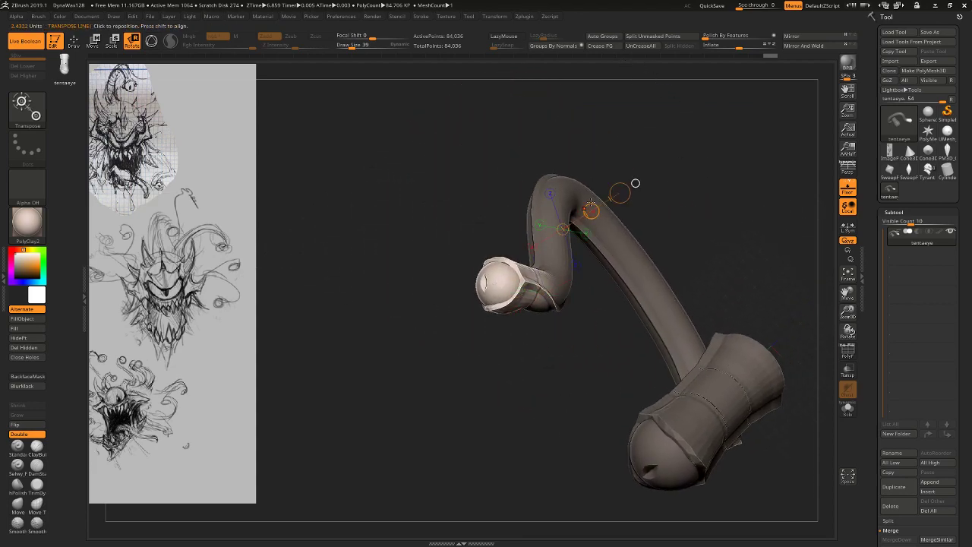
{"action": "left_click_drag", "start_coordinate": [702, 138], "coordinate": [743, 148]}
{"action": "key", "text": "ctrl+z"}
{"action": "key", "text": "ctrl+z"}
{"action": "key", "text": "ctrl+z"}
{"action": "key", "text": "ctrl+z"}
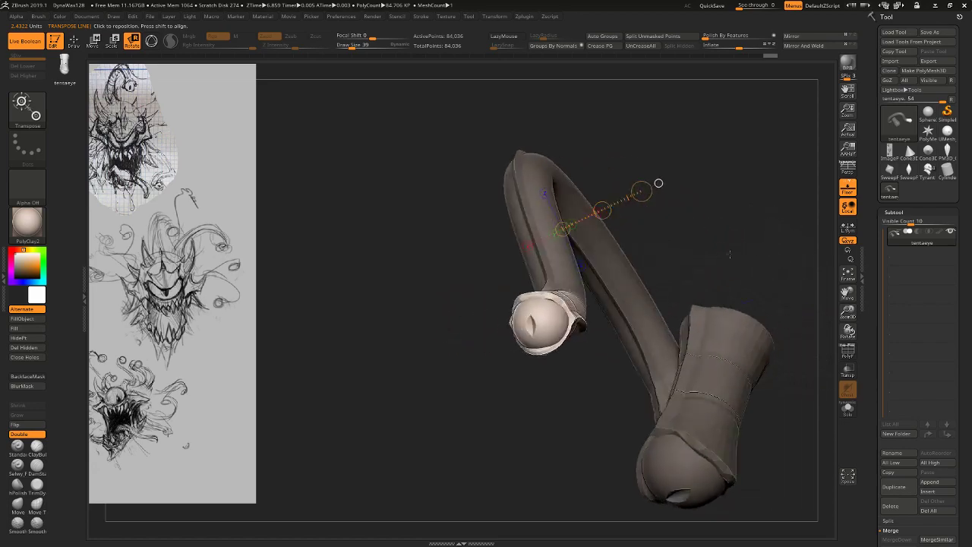
Redraw the Transpose line at the tentacle's end and rotate the eye tip so it points upward.
{"action": "left_click_drag", "start_coordinate": [758, 212], "coordinate": [775, 219]}
{"action": "left_click_drag", "start_coordinate": [727, 335], "coordinate": [752, 333]}
{"action": "mouse_move", "coordinate": [659, 287]}
{"action": "left_mouse_down"}
{"action": "mouse_move", "coordinate": [699, 261]}
{"action": "mouse_move", "coordinate": [688, 225]}
{"action": "mouse_move", "coordinate": [699, 244]}
{"action": "left_mouse_up"}
{"action": "left_click_drag", "start_coordinate": [620, 156], "coordinate": [601, 249]}
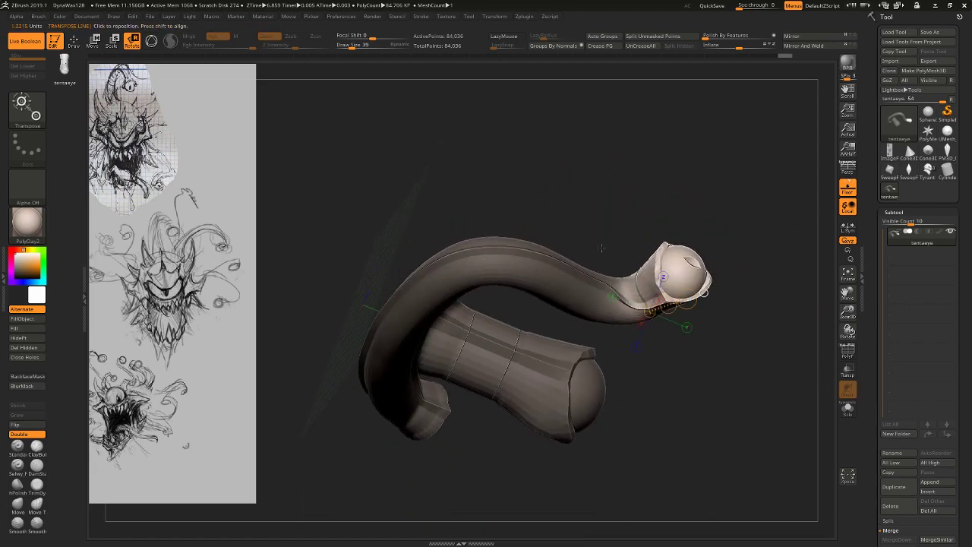
{"action": "mouse_move", "coordinate": [648, 185]}
{"action": "left_mouse_down"}
{"action": "mouse_move", "coordinate": [655, 266]}
{"action": "mouse_move", "coordinate": [681, 367]}
{"action": "mouse_move", "coordinate": [692, 373]}
{"action": "mouse_move", "coordinate": [659, 375]}
{"action": "mouse_move", "coordinate": [769, 357]}
{"action": "left_mouse_up"}
{"action": "mouse_move", "coordinate": [769, 357]}
{"action": "left_mouse_down", "text": "alt"}
{"action": "mouse_move", "coordinate": [740, 244]}
{"action": "mouse_move", "coordinate": [777, 272]}
{"action": "left_mouse_up", "text": "alt"}
{"action": "key", "text": "ctrl+z"}
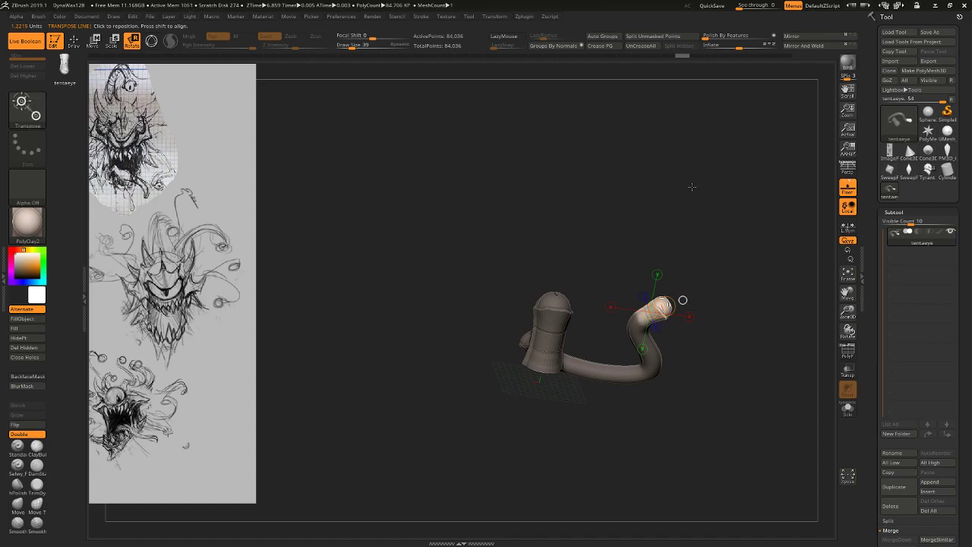
Return to Draw mode and save the custom insert brush as Insert TentaEye.
{"action": "left_click", "coordinate": [80, 37]}
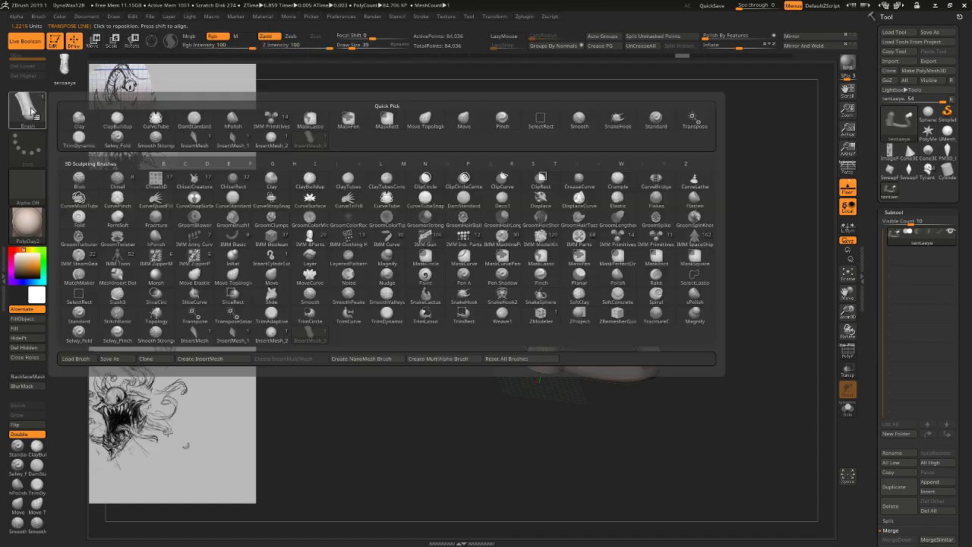
{"action": "key", "text": "b"}
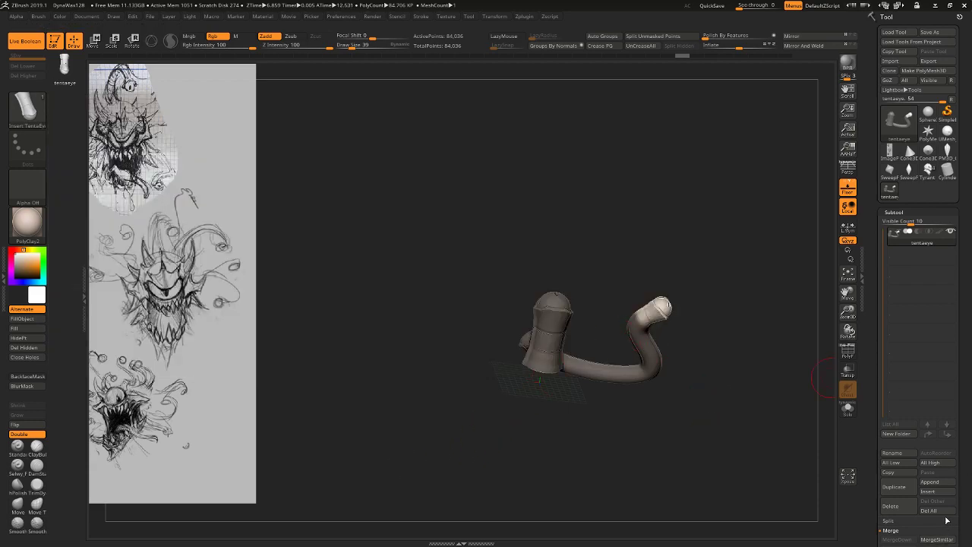
Delete the tentaeye test mesh, switch to the Tyrant Eye tool and frame its head model.
{"action": "left_click", "coordinate": [900, 501]}
{"action": "left_click", "coordinate": [928, 172]}
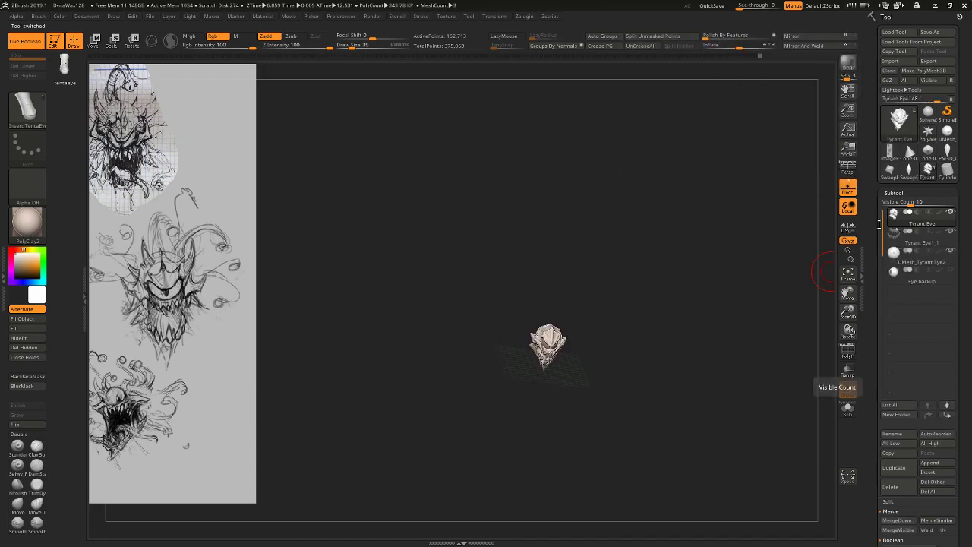
{"action": "key", "text": "f"}
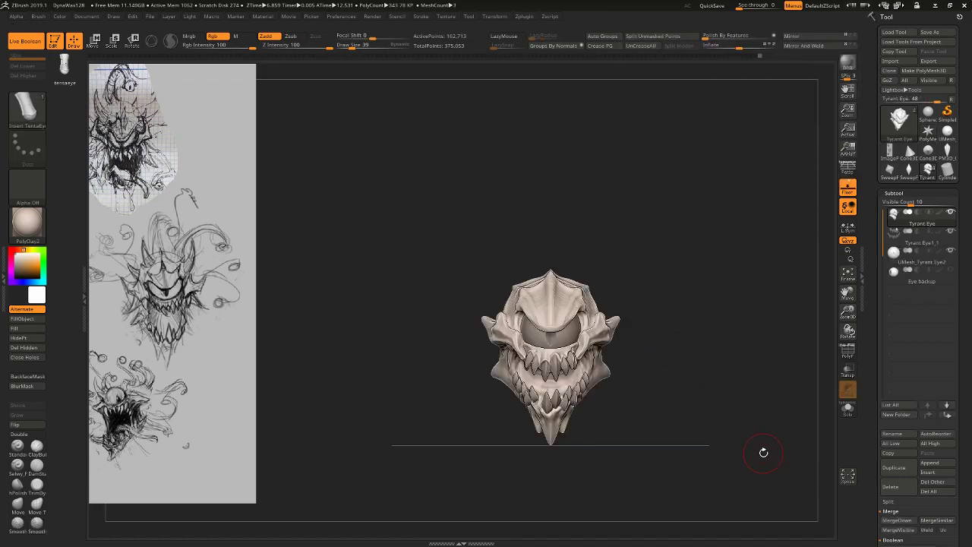
Try drawing an arched tentacle out of the top of the head with Insert TentaEye, and undo it.
{"action": "left_click_drag", "start_coordinate": [660, 201], "coordinate": [541, 250], "text": "alt"}
{"action": "left_click_drag", "start_coordinate": [459, 310], "coordinate": [635, 392]}
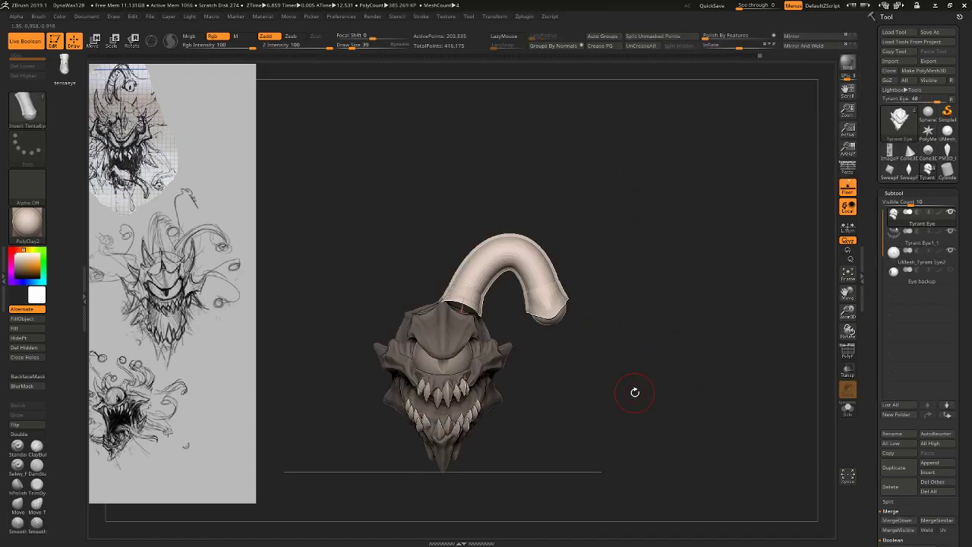
{"action": "key", "text": "ctrl+z"}
{"action": "left_click_drag", "start_coordinate": [498, 261], "coordinate": [480, 288]}
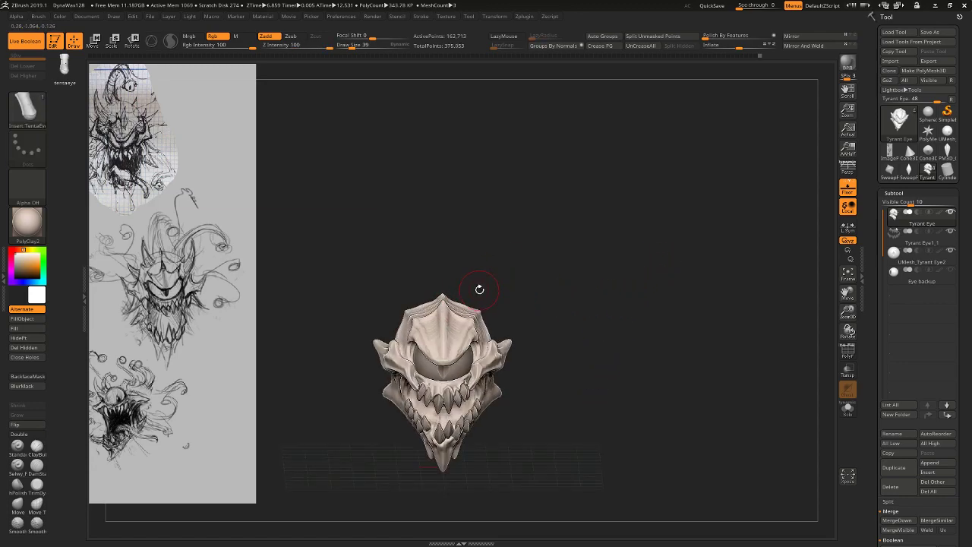
Try a larger draw size of 163 for a tentacle rising from the head, and undo the stroke.
{"action": "left_click", "coordinate": [406, 47]}
{"action": "left_click_drag", "start_coordinate": [405, 46], "coordinate": [363, 47]}
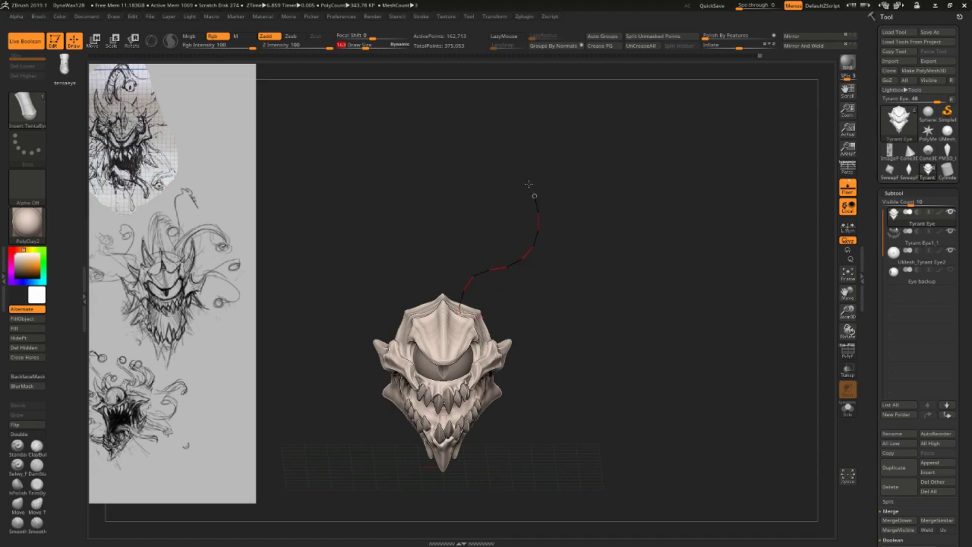
{"action": "left_click_drag", "start_coordinate": [528, 184], "coordinate": [524, 175]}
{"action": "key", "text": "ctrl+z"}
Try drawing a wavy tentacle from the crown in front view at draw size 100, and undo it.
{"action": "left_click_drag", "start_coordinate": [529, 216], "coordinate": [524, 226], "text": "shift"}
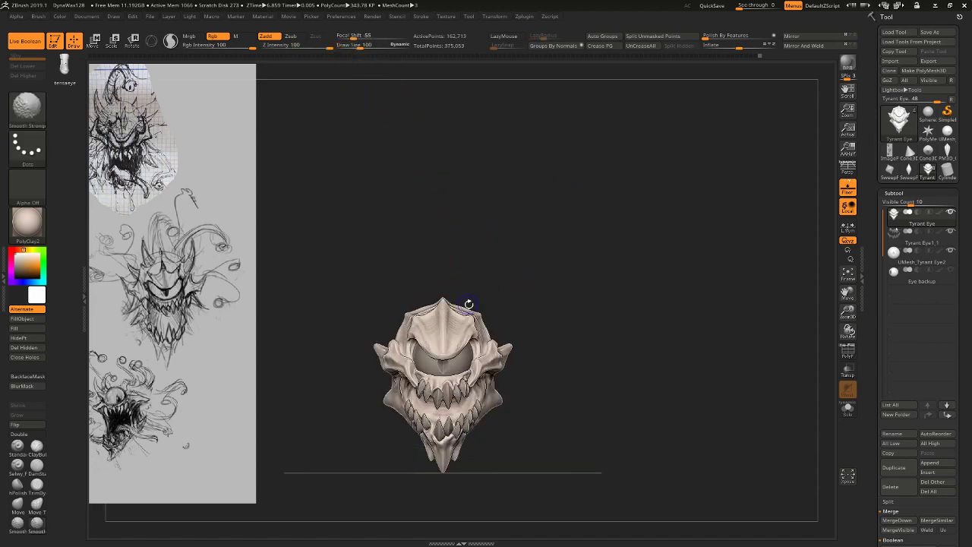
{"action": "left_click_drag", "start_coordinate": [446, 307], "coordinate": [466, 277]}
{"action": "left_click_drag", "start_coordinate": [553, 269], "coordinate": [560, 267]}
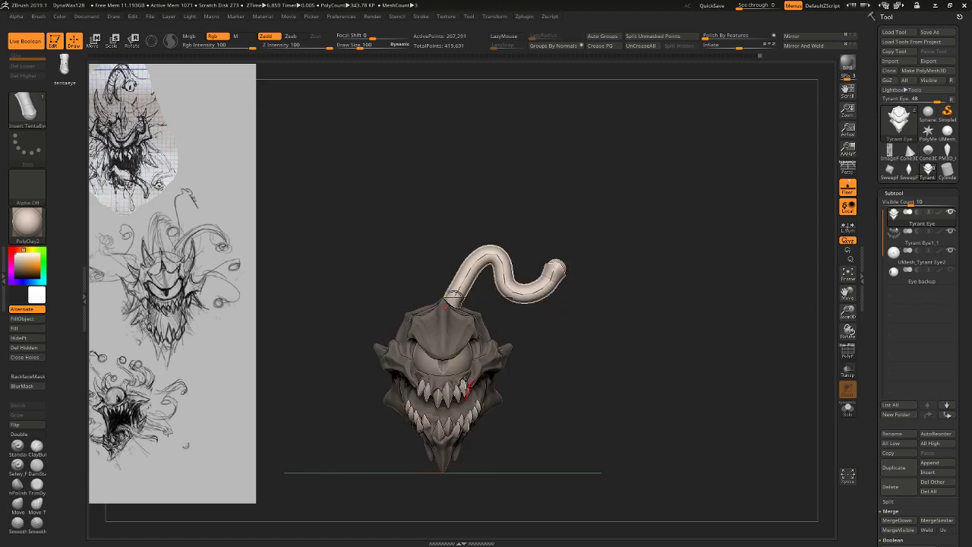
{"action": "mouse_move", "coordinate": [608, 307]}
{"action": "left_mouse_down"}
{"action": "mouse_move", "coordinate": [479, 338]}
{"action": "mouse_move", "coordinate": [659, 374]}
{"action": "mouse_move", "coordinate": [645, 368]}
{"action": "left_mouse_up"}
{"action": "key", "text": "ctrl+z"}
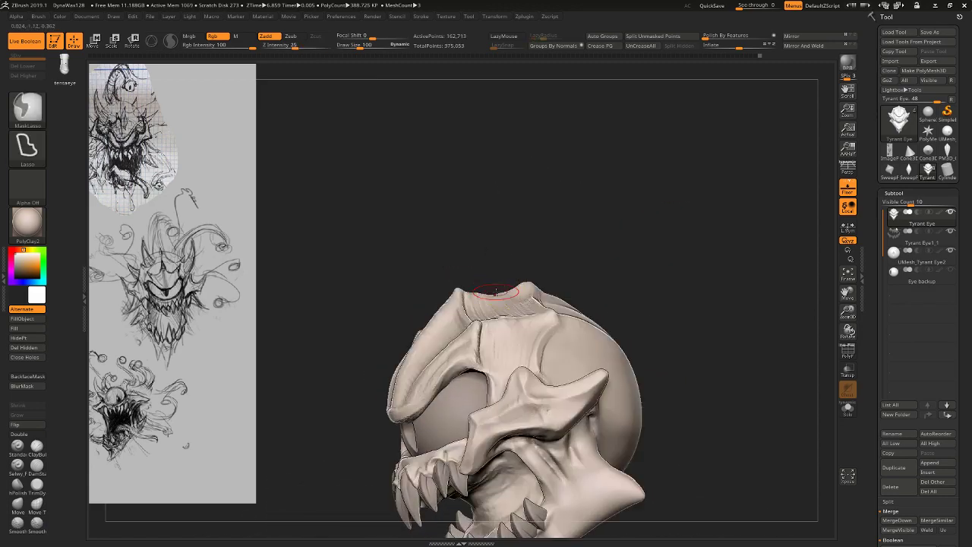
Try drawing an upright tentacle from the crown and reshaping its curve near the base, and undo the curve edits.
{"action": "mouse_move", "coordinate": [511, 298]}
{"action": "left_mouse_down"}
{"action": "mouse_move", "coordinate": [522, 219]}
{"action": "mouse_move", "coordinate": [624, 145]}
{"action": "left_mouse_up"}
{"action": "left_click_drag", "start_coordinate": [639, 312], "coordinate": [694, 314]}
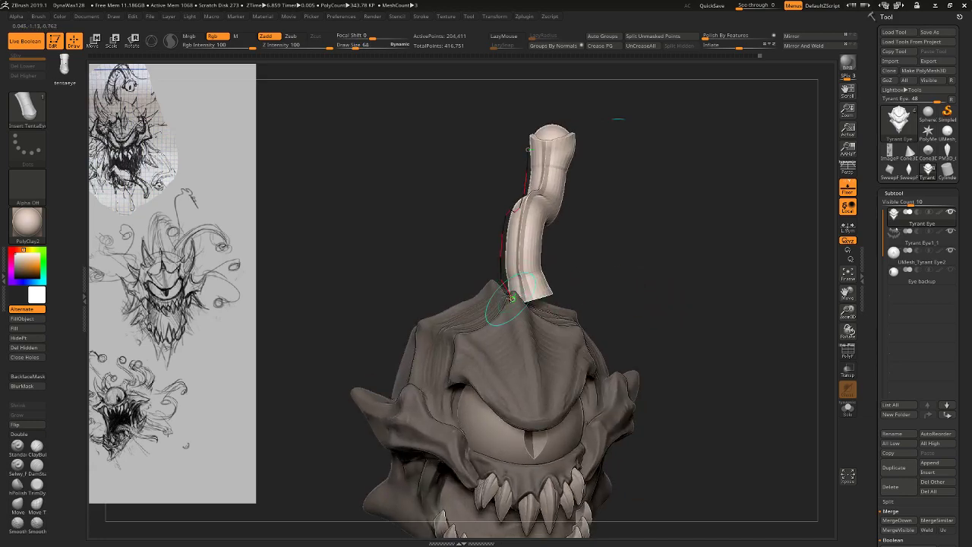
{"action": "left_click_drag", "start_coordinate": [499, 311], "coordinate": [496, 301]}
{"action": "left_click_drag", "start_coordinate": [667, 211], "coordinate": [674, 282], "text": "alt"}
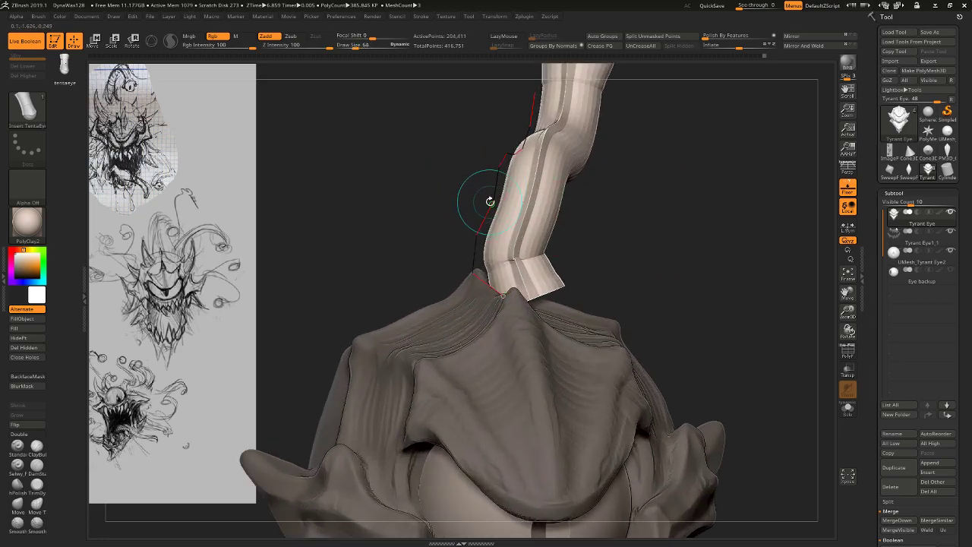
{"action": "left_click_drag", "start_coordinate": [491, 199], "coordinate": [529, 201]}
{"action": "key", "text": "ctrl+z"}
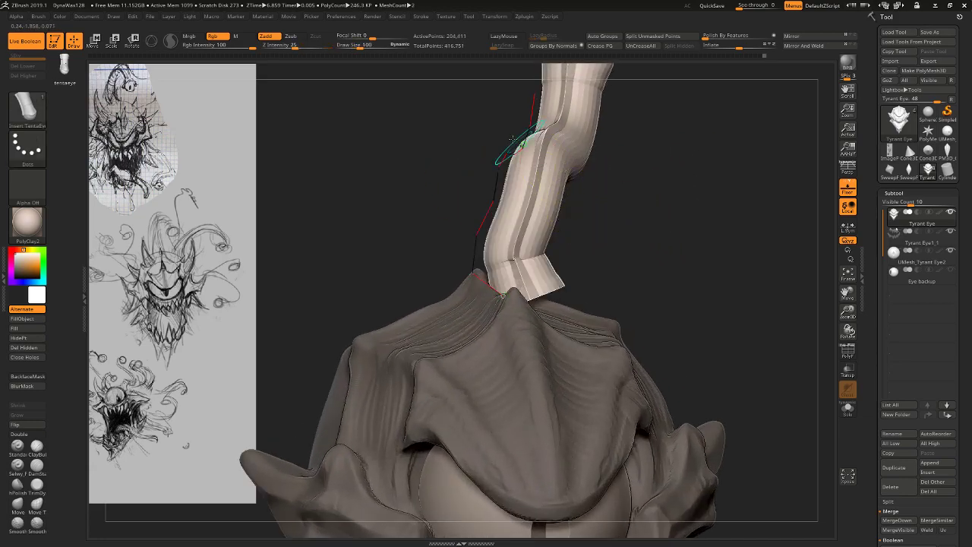
{"action": "key", "text": "ctrl+z"}
Lower the insert brush's Imbed depth to about 5.
{"action": "left_click", "coordinate": [59, 16]}
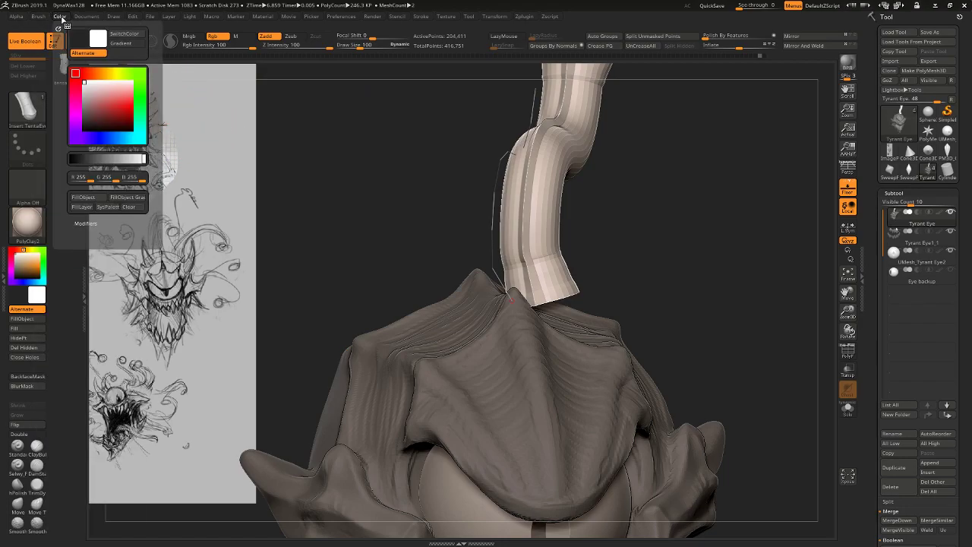
{"action": "left_click", "coordinate": [38, 16]}
{"action": "left_click", "coordinate": [60, 248]}
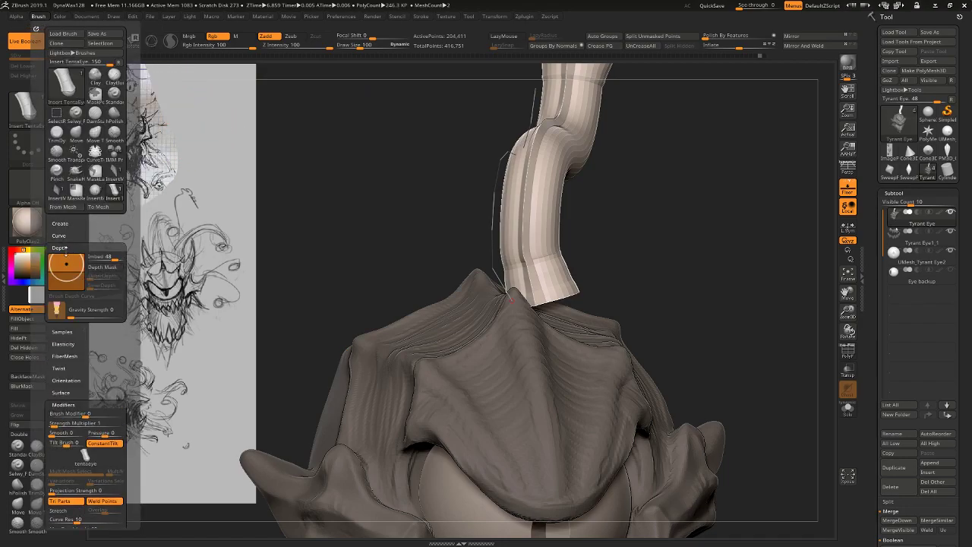
{"action": "left_click_drag", "start_coordinate": [70, 263], "coordinate": [68, 272]}
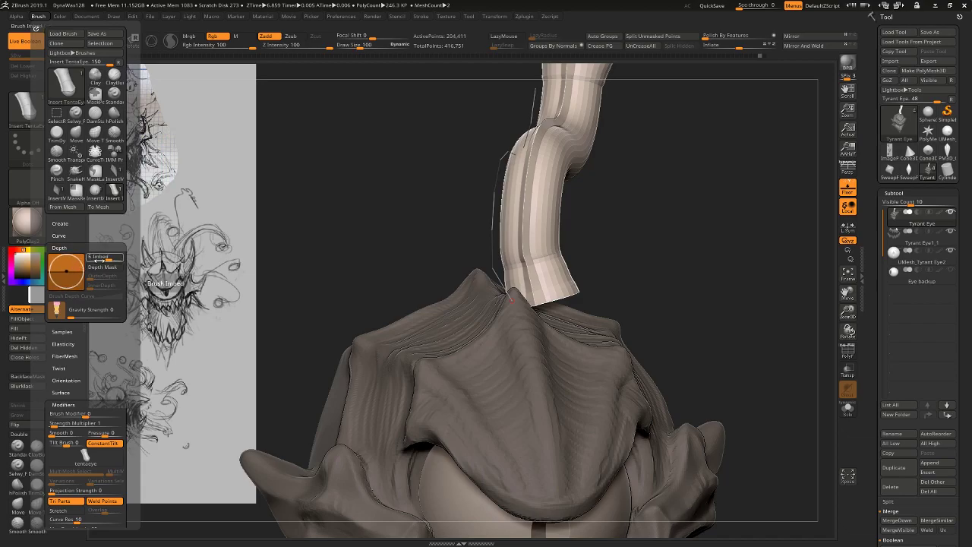
{"action": "left_click", "coordinate": [104, 255]}
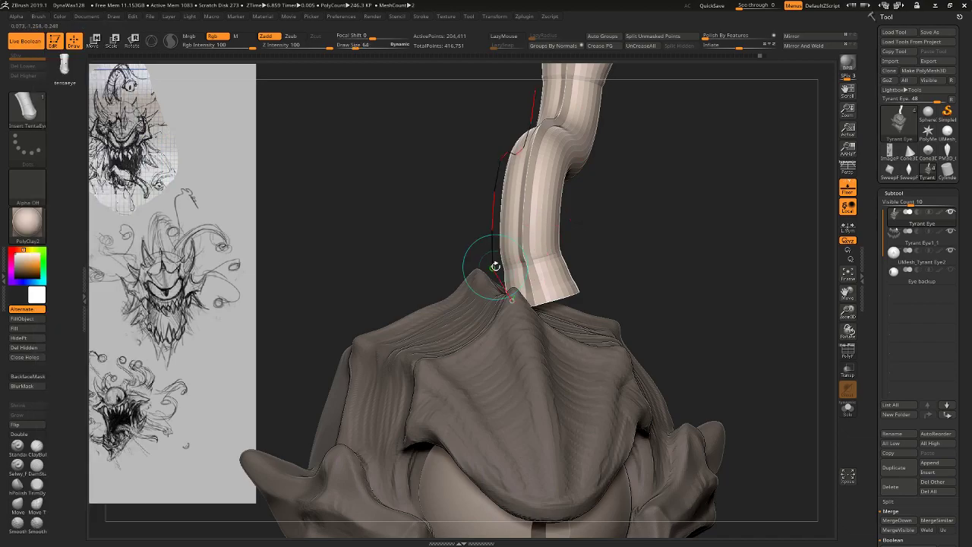
Try updating the upright tentacle with the new depth setting, and undo the tentacle.
{"action": "left_click", "coordinate": [495, 269]}
{"action": "key", "text": "ctrl+z"}
{"action": "key", "text": "ctrl+z"}
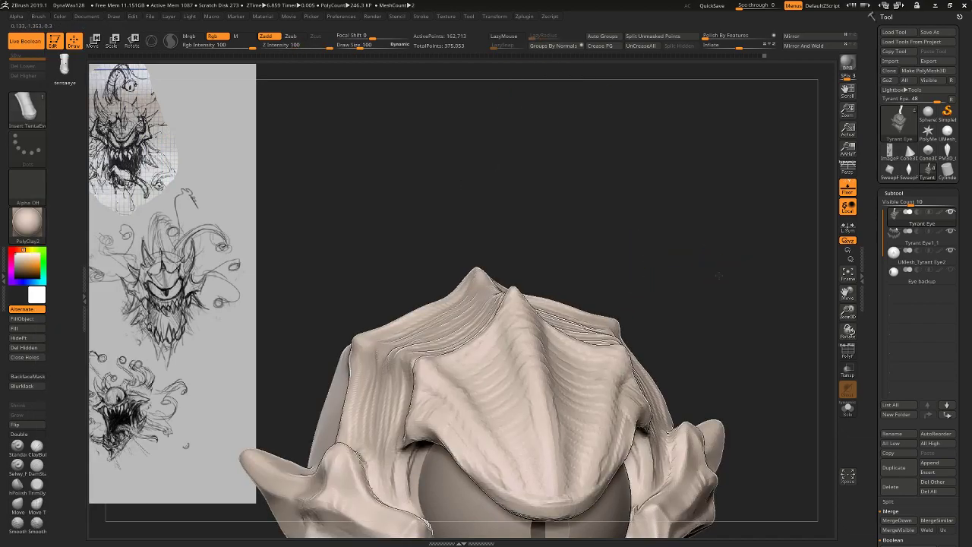
Turn off the floor grid around the Tyrant Eye head.
{"action": "right_click_drag", "start_coordinate": [655, 266], "coordinate": [687, 277], "text": "ctrl"}
{"action": "right_click_drag", "start_coordinate": [688, 277], "coordinate": [699, 282], "text": "shift"}
{"action": "mouse_move", "coordinate": [699, 282]}
{"action": "left_mouse_down"}
{"action": "mouse_move", "coordinate": [690, 219]}
{"action": "mouse_move", "coordinate": [685, 245]}
{"action": "mouse_move", "coordinate": [581, 257]}
{"action": "mouse_move", "coordinate": [607, 258]}
{"action": "mouse_move", "coordinate": [579, 270]}
{"action": "mouse_move", "coordinate": [651, 233]}
{"action": "left_mouse_up"}
{"action": "left_click", "coordinate": [848, 190]}
{"action": "left_click_drag", "start_coordinate": [765, 239], "coordinate": [735, 195]}
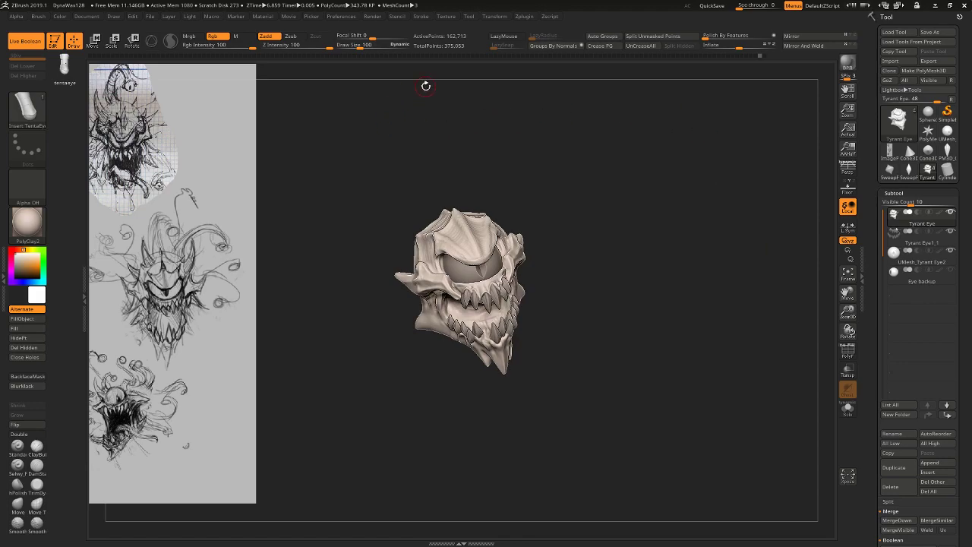
Try drawing mirrored pairs of tentacles that curve up and outward from the sides and crown of the head.
{"action": "left_click_drag", "start_coordinate": [545, 212], "coordinate": [549, 216]}
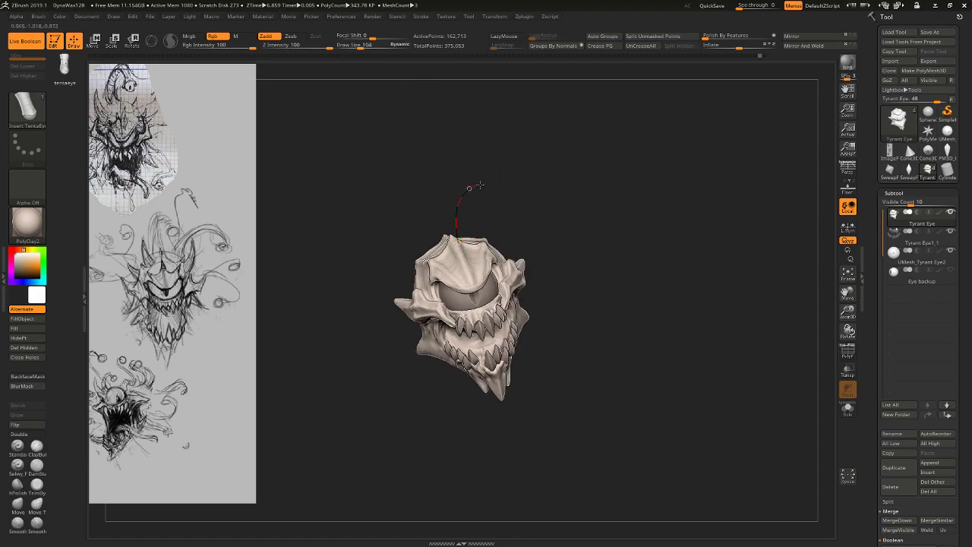
{"action": "left_click_drag", "start_coordinate": [634, 257], "coordinate": [666, 266]}
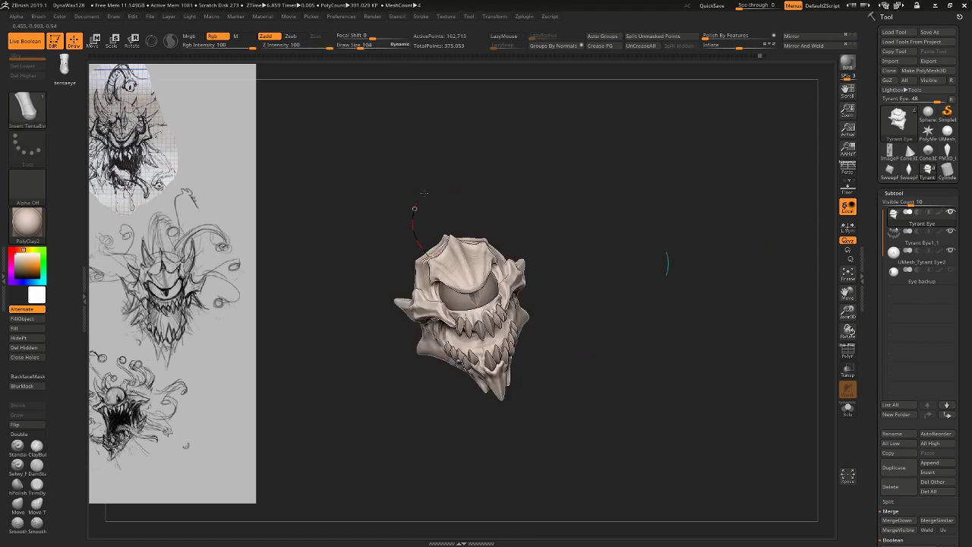
{"action": "left_click_drag", "start_coordinate": [423, 193], "coordinate": [552, 228]}
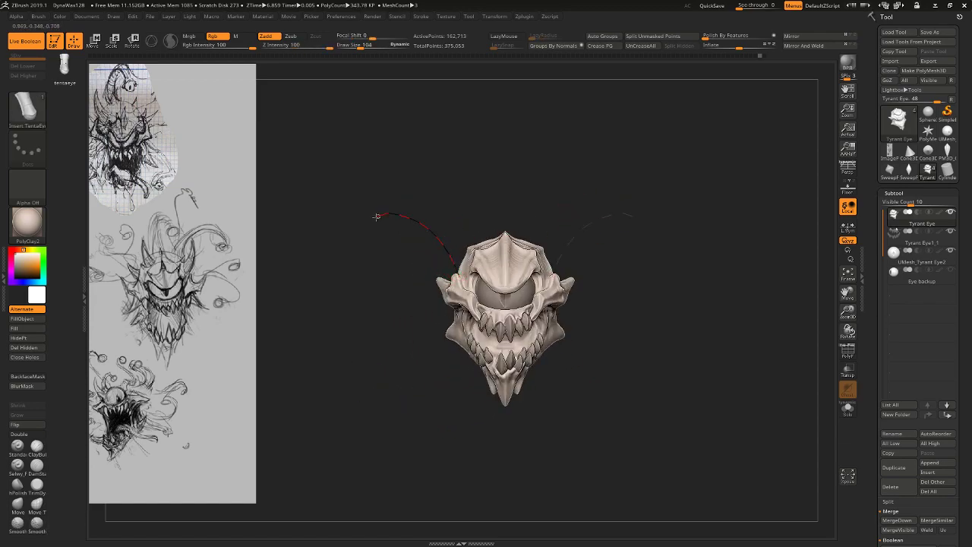
{"action": "left_click_drag", "start_coordinate": [376, 216], "coordinate": [372, 213]}
{"action": "left_click_drag", "start_coordinate": [450, 180], "coordinate": [388, 118]}
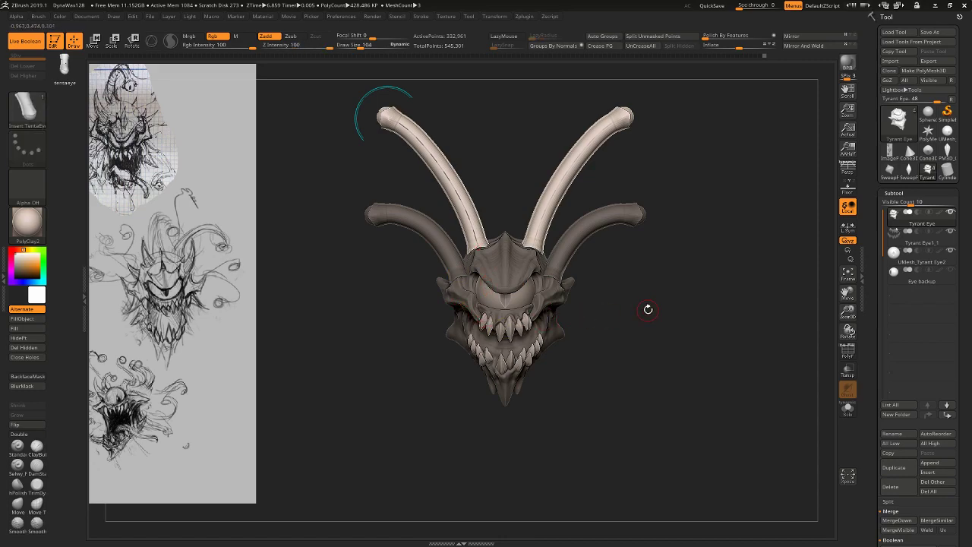
Try drawing additional mirrored tentacles outward from the back and side of the skull.
{"action": "left_click_drag", "start_coordinate": [648, 309], "coordinate": [600, 328]}
{"action": "left_click_drag", "start_coordinate": [534, 279], "coordinate": [647, 178]}
{"action": "key", "text": "ctrl+z"}
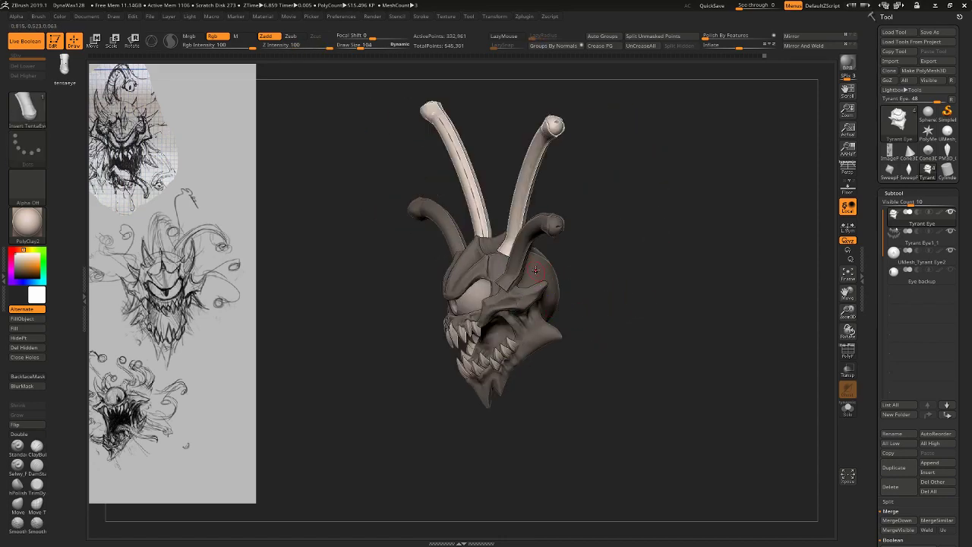
{"action": "left_click_drag", "start_coordinate": [536, 271], "coordinate": [639, 190]}
{"action": "left_click_drag", "start_coordinate": [543, 283], "coordinate": [687, 251]}
{"action": "left_click_drag", "start_coordinate": [698, 306], "coordinate": [758, 353]}
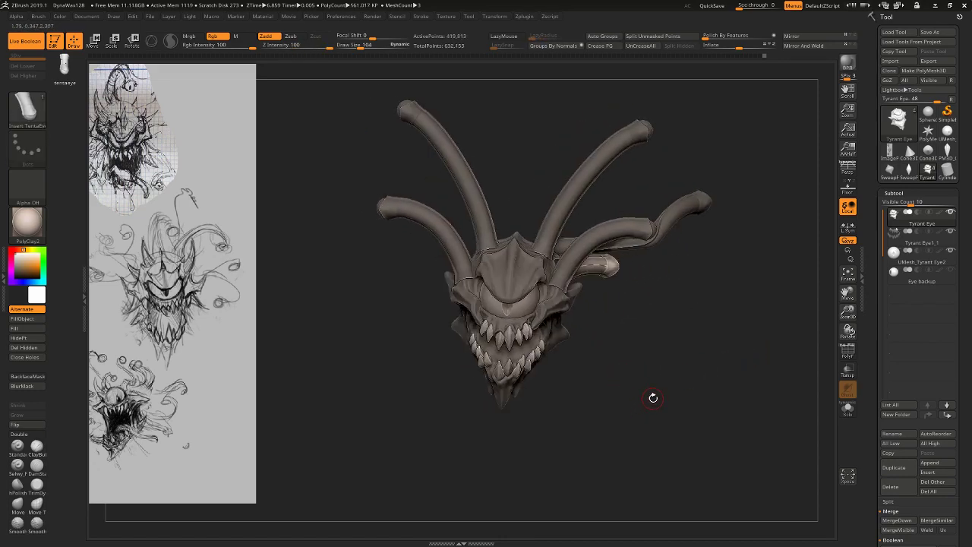
Undo all of the test tentacles drawn on the head.
{"action": "left_click_drag", "start_coordinate": [653, 398], "coordinate": [454, 235]}
{"action": "key", "text": "ctrl+z"}
{"action": "key", "text": "ctrl+z"}
{"action": "key", "text": "ctrl+z"}
{"action": "key", "text": "ctrl+z"}
{"action": "key", "text": "ctrl+z"}
{"action": "key", "text": "ctrl+z"}
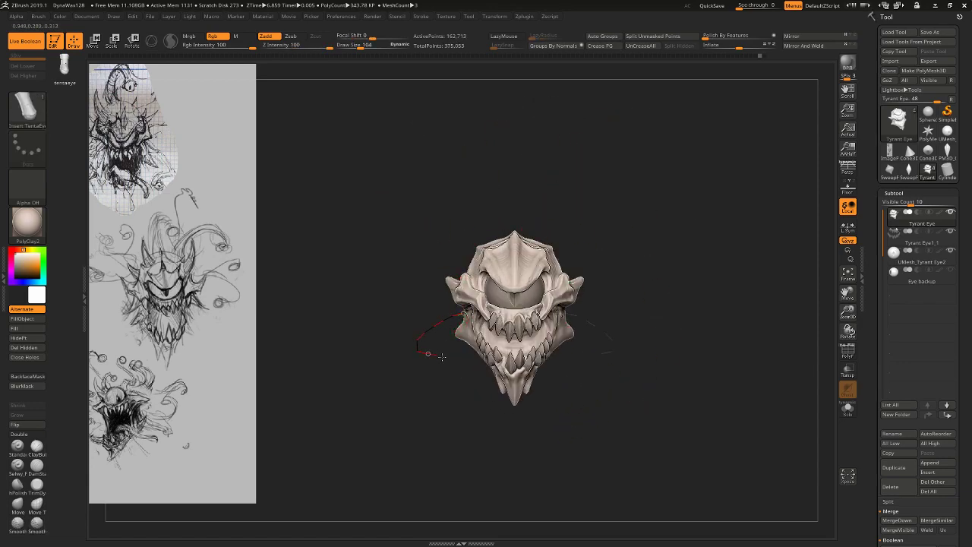
Try drawing a mirrored tentacle pair sweeping down and forward from behind the jaw, and undo each attempt.
{"action": "left_click_drag", "start_coordinate": [442, 357], "coordinate": [492, 383]}
{"action": "left_click_drag", "start_coordinate": [666, 438], "coordinate": [715, 436]}
{"action": "key", "text": "ctrl+z"}
{"action": "mouse_move", "coordinate": [449, 306]}
{"action": "left_mouse_down"}
{"action": "mouse_move", "coordinate": [430, 320]}
{"action": "mouse_move", "coordinate": [554, 392]}
{"action": "left_mouse_up"}
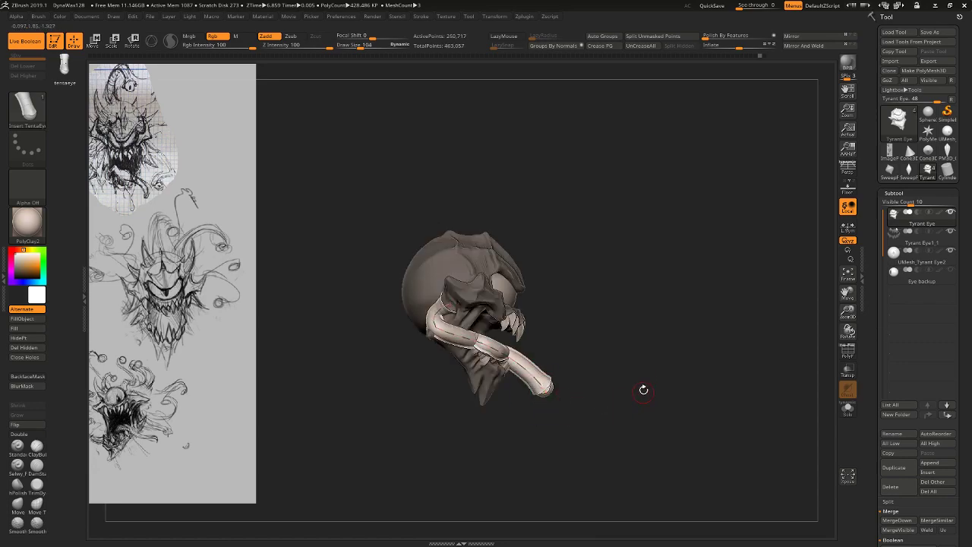
{"action": "left_click_drag", "start_coordinate": [644, 390], "coordinate": [565, 447]}
{"action": "key", "text": "ctrl+z"}
Draw a mirrored pair of tentacles curving forward from behind the jaw, and adjust their pose with Transpose Rotate and Move.
{"action": "mouse_move", "coordinate": [440, 319]}
{"action": "left_mouse_down"}
{"action": "mouse_move", "coordinate": [575, 449]}
{"action": "mouse_move", "coordinate": [578, 407]}
{"action": "mouse_move", "coordinate": [558, 454]}
{"action": "mouse_move", "coordinate": [545, 454]}
{"action": "mouse_move", "coordinate": [561, 441]}
{"action": "left_mouse_up"}
{"action": "key", "text": "r"}
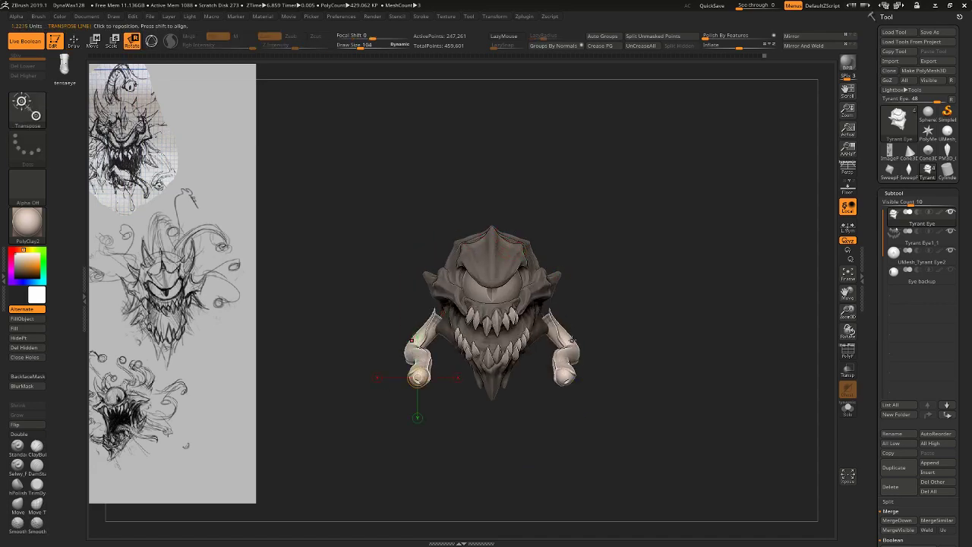
{"action": "mouse_move", "coordinate": [546, 322]}
{"action": "left_mouse_down"}
{"action": "mouse_move", "coordinate": [612, 321]}
{"action": "mouse_move", "coordinate": [594, 282]}
{"action": "left_mouse_up"}
{"action": "key", "text": "w"}
{"action": "left_click_drag", "start_coordinate": [579, 322], "coordinate": [571, 313]}
Mask the model except for the ends of the jaw tentacles, and blur the mask edge.
{"action": "mouse_move", "coordinate": [658, 293]}
{"action": "left_mouse_down"}
{"action": "mouse_move", "coordinate": [591, 292]}
{"action": "mouse_move", "coordinate": [559, 368]}
{"action": "mouse_move", "coordinate": [573, 366]}
{"action": "left_mouse_up"}
{"action": "key", "text": "r"}
{"action": "left_click_drag", "start_coordinate": [651, 370], "coordinate": [637, 294], "text": "shift"}
{"action": "mouse_move", "coordinate": [690, 382]}
{"action": "left_mouse_down"}
{"action": "mouse_move", "coordinate": [700, 465]}
{"action": "mouse_move", "coordinate": [687, 319]}
{"action": "left_mouse_up"}
{"action": "mouse_move", "coordinate": [398, 320]}
{"action": "left_mouse_down", "text": "ctrl"}
{"action": "mouse_move", "coordinate": [556, 270]}
{"action": "mouse_move", "coordinate": [535, 319]}
{"action": "mouse_move", "coordinate": [440, 323]}
{"action": "left_mouse_up", "text": "ctrl"}
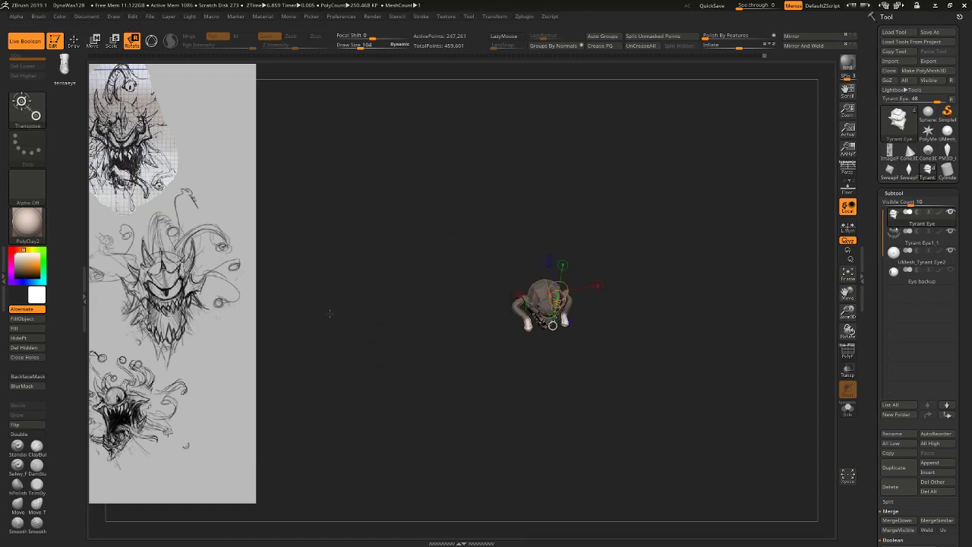
{"action": "left_click", "coordinate": [26, 387]}
Bend the unmasked jaw tentacle ends with Transpose Rotate in side view.
{"action": "left_click_drag", "start_coordinate": [518, 476], "coordinate": [493, 456], "text": "alt"}
{"action": "left_click_drag", "start_coordinate": [408, 428], "coordinate": [643, 410]}
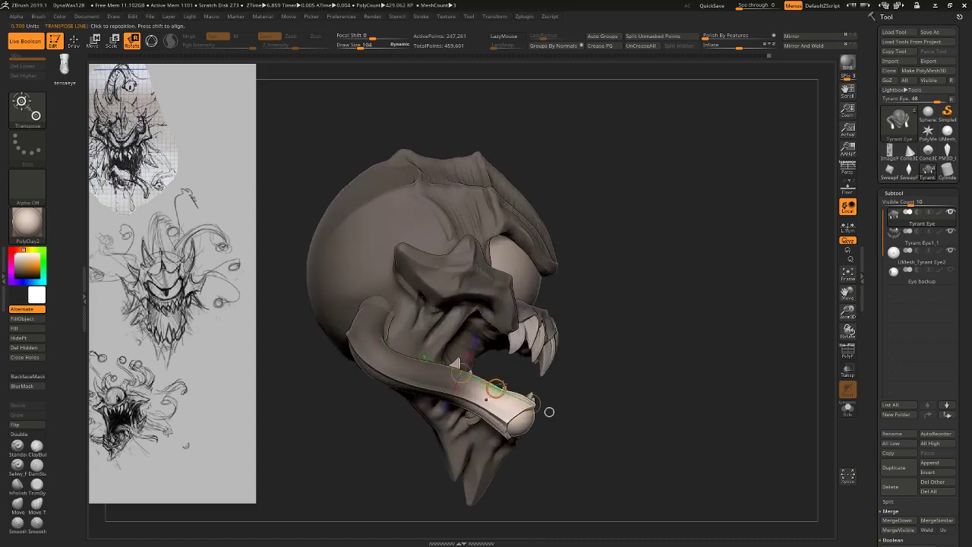
{"action": "left_click_drag", "start_coordinate": [502, 385], "coordinate": [490, 397]}
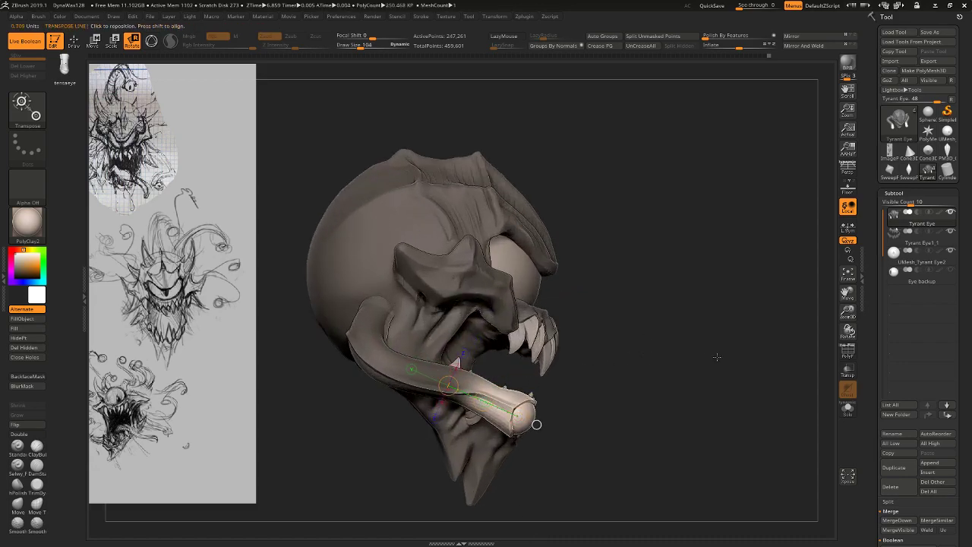
{"action": "left_click_drag", "start_coordinate": [729, 355], "coordinate": [729, 273]}
{"action": "left_click_drag", "start_coordinate": [369, 423], "coordinate": [370, 481]}
{"action": "left_click_drag", "start_coordinate": [579, 139], "coordinate": [673, 167]}
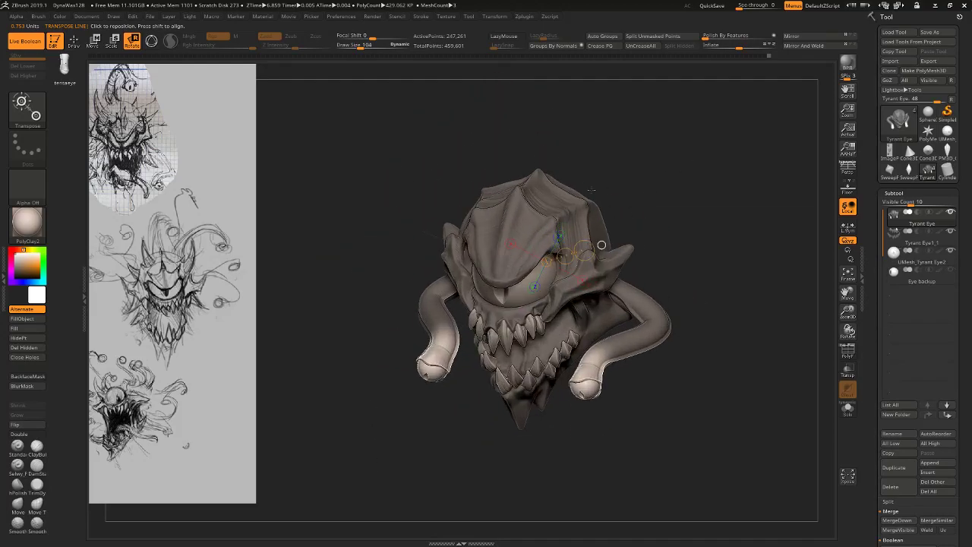
{"action": "left_click_drag", "start_coordinate": [590, 190], "coordinate": [648, 225]}
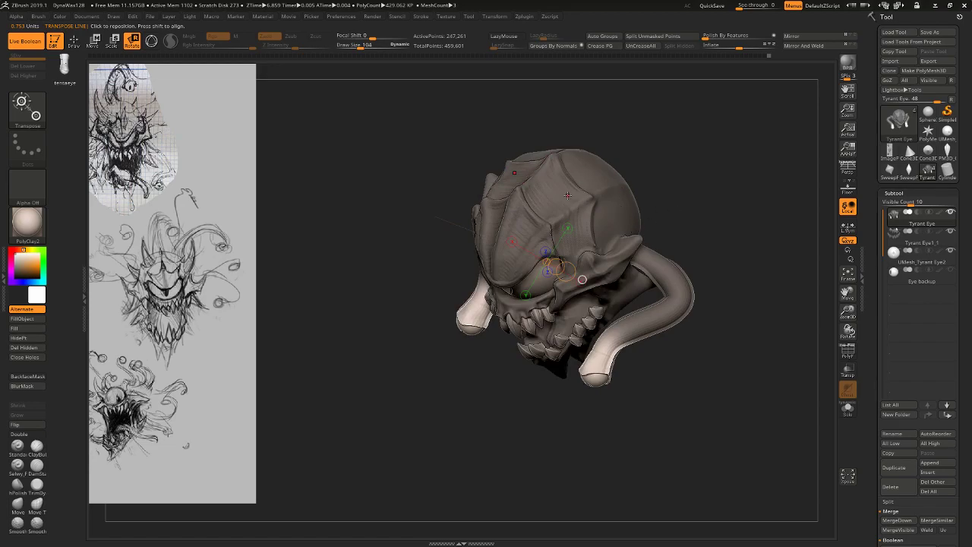
{"action": "left_click_drag", "start_coordinate": [555, 166], "coordinate": [718, 318]}
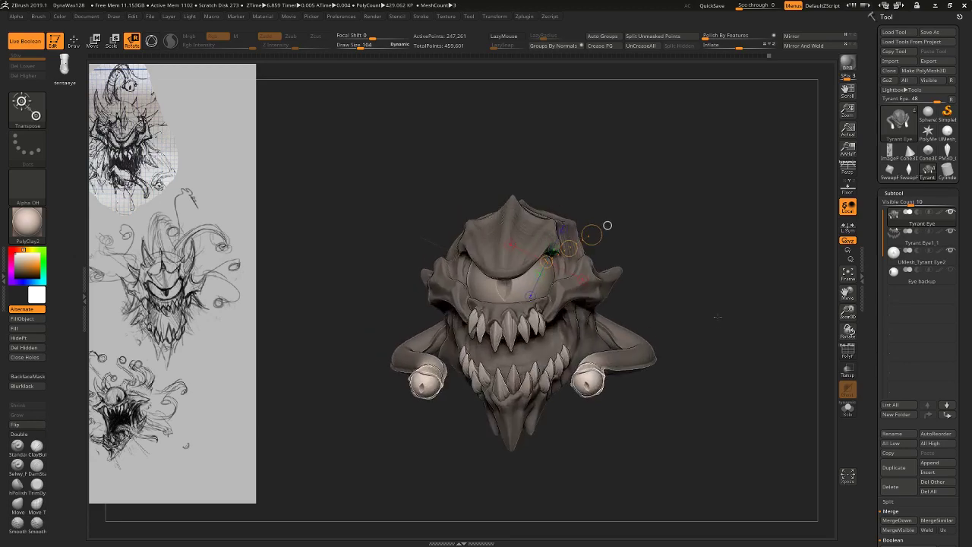
{"action": "left_click_drag", "start_coordinate": [631, 138], "coordinate": [619, 247]}
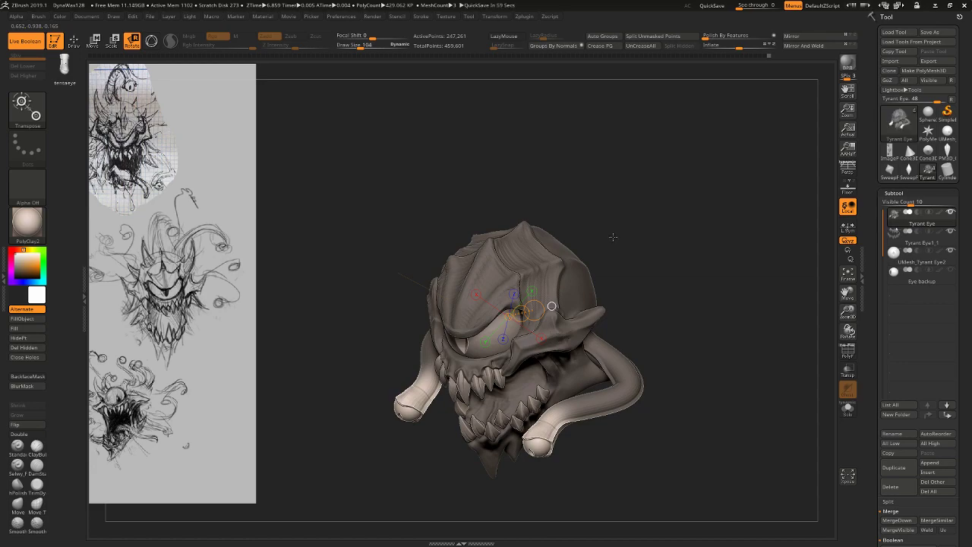
{"action": "left_click_drag", "start_coordinate": [613, 237], "coordinate": [728, 265]}
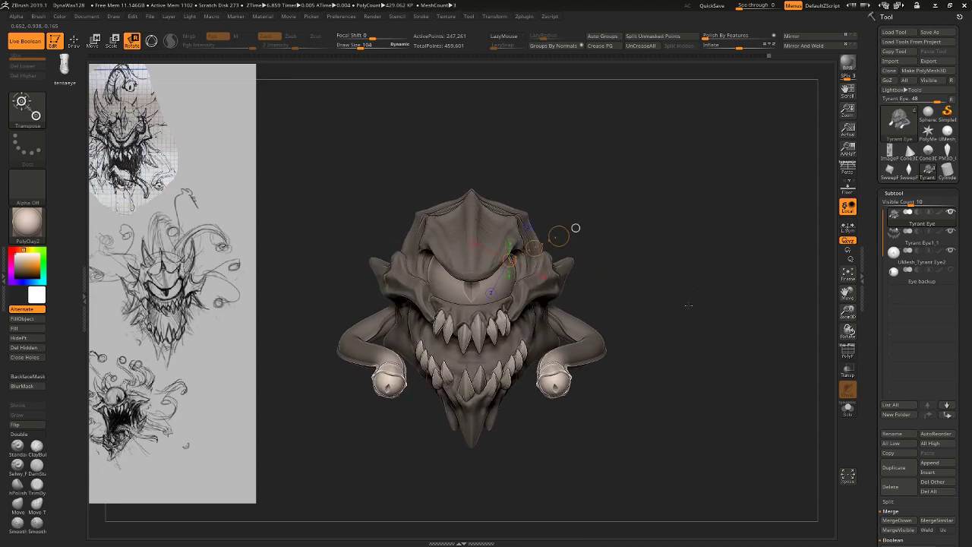
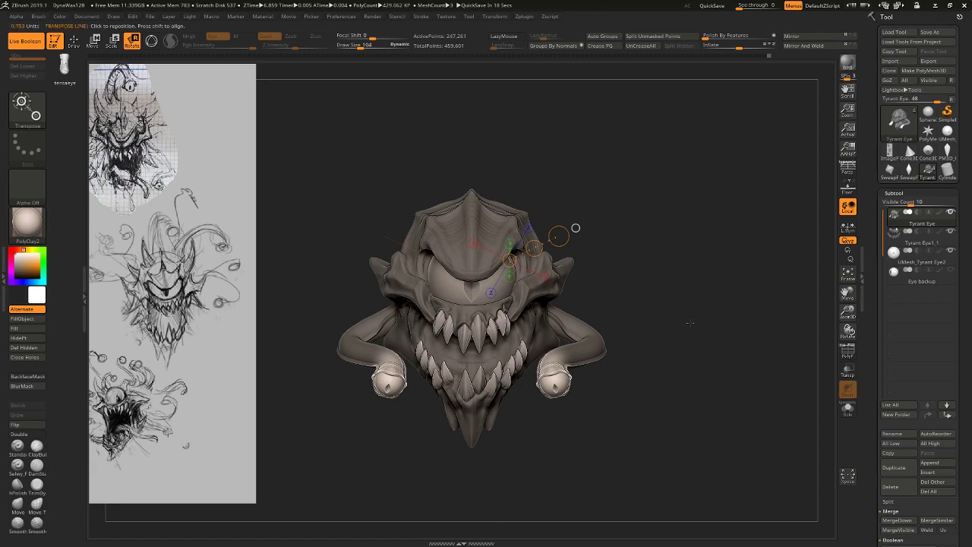
Place a Transpose line along the jaw tentacle's end and rotate the unmasked tips.
{"action": "mouse_move", "coordinate": [691, 322]}
{"action": "left_mouse_down"}
{"action": "mouse_move", "coordinate": [688, 374]}
{"action": "mouse_move", "coordinate": [652, 327]}
{"action": "left_mouse_up"}
{"action": "left_click_drag", "start_coordinate": [542, 274], "coordinate": [547, 351]}
{"action": "left_click_drag", "start_coordinate": [585, 378], "coordinate": [504, 341]}
{"action": "left_click_drag", "start_coordinate": [536, 310], "coordinate": [561, 312]}
{"action": "left_click_drag", "start_coordinate": [492, 384], "coordinate": [570, 378]}
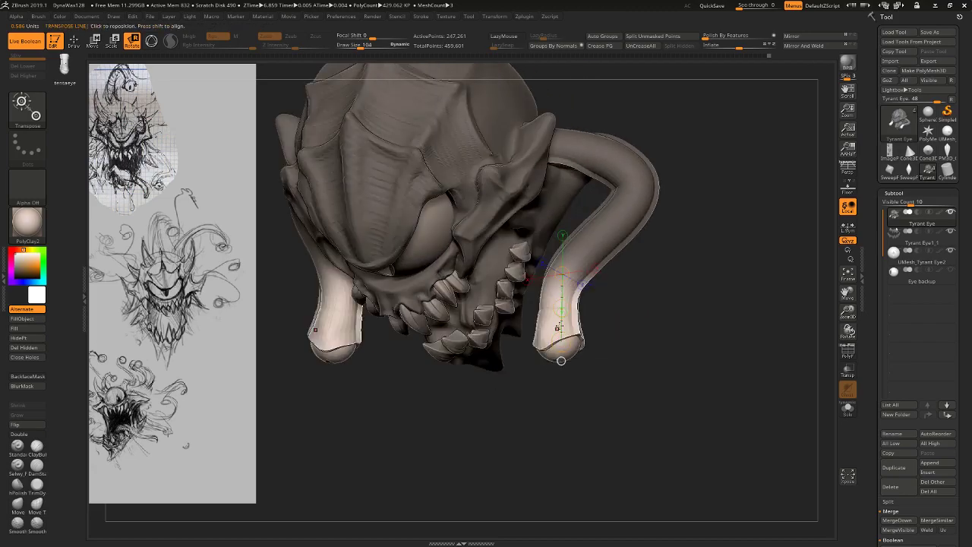
{"action": "left_click_drag", "start_coordinate": [562, 308], "coordinate": [601, 266]}
{"action": "left_click_drag", "start_coordinate": [668, 327], "coordinate": [723, 184]}
{"action": "left_click_drag", "start_coordinate": [724, 184], "coordinate": [719, 277], "text": "alt"}
Try isolating the cheek fins with a mask and transposing them up and outward, and undo the change.
{"action": "left_click_drag", "start_coordinate": [624, 292], "coordinate": [493, 258], "text": "ctrl"}
{"action": "left_click", "coordinate": [563, 293], "text": "ctrl"}
{"action": "left_click_drag", "start_coordinate": [522, 329], "coordinate": [591, 257]}
{"action": "key", "text": "w"}
{"action": "left_click_drag", "start_coordinate": [681, 337], "coordinate": [616, 133], "text": "shift"}
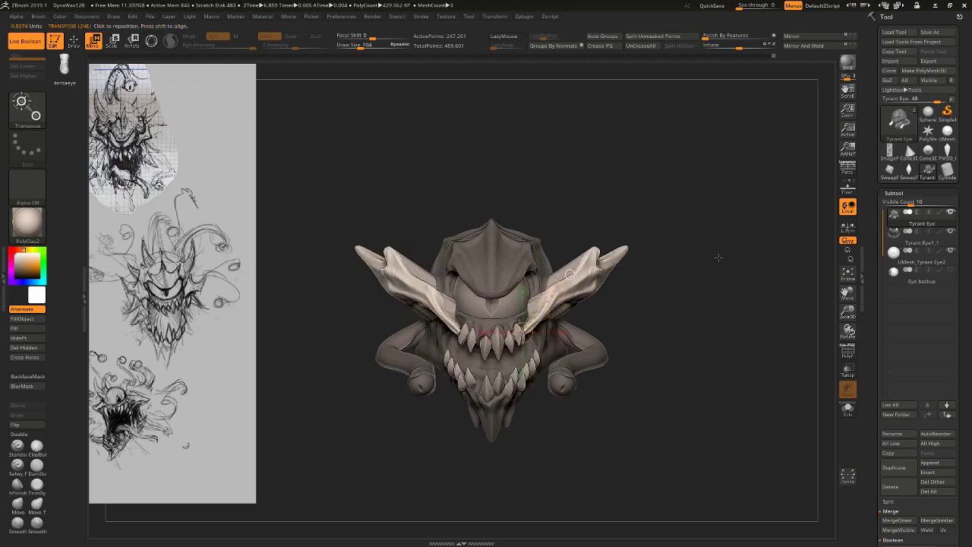
{"action": "left_click_drag", "start_coordinate": [719, 258], "coordinate": [728, 307]}
{"action": "key", "text": "ctrl+z"}
{"action": "mouse_move", "coordinate": [727, 305]}
{"action": "left_mouse_down"}
{"action": "mouse_move", "coordinate": [693, 306]}
{"action": "mouse_move", "coordinate": [720, 304]}
{"action": "left_mouse_up"}
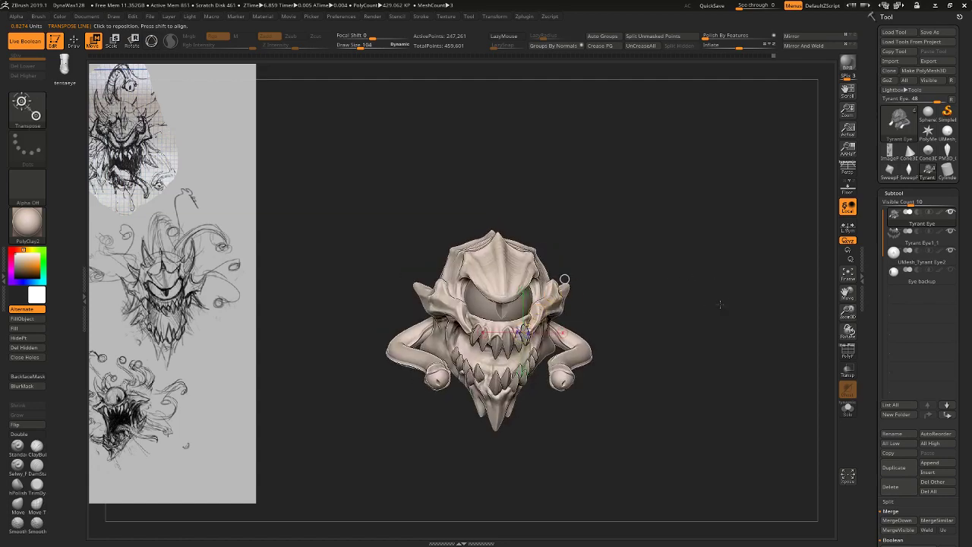
Return to Draw mode with the ClayBuildup brush and bring the side of the head into view.
{"action": "right_click_drag", "start_coordinate": [720, 304], "coordinate": [677, 269]}
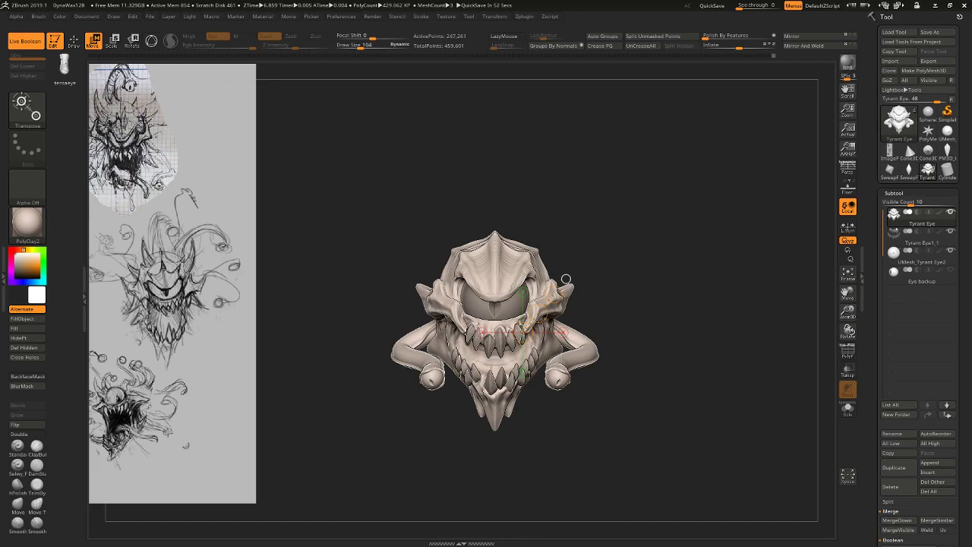
{"action": "mouse_move", "coordinate": [479, 525]}
{"action": "left_mouse_down"}
{"action": "mouse_move", "coordinate": [630, 276]}
{"action": "mouse_move", "coordinate": [618, 263]}
{"action": "mouse_move", "coordinate": [699, 275]}
{"action": "mouse_move", "coordinate": [573, 301]}
{"action": "left_mouse_up"}
{"action": "key", "text": "q"}
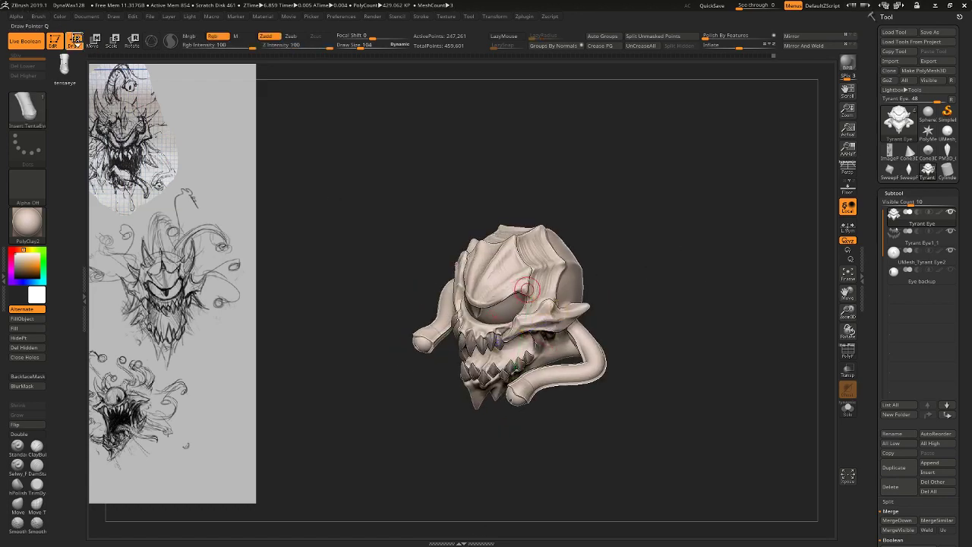
{"action": "left_click", "coordinate": [36, 445]}
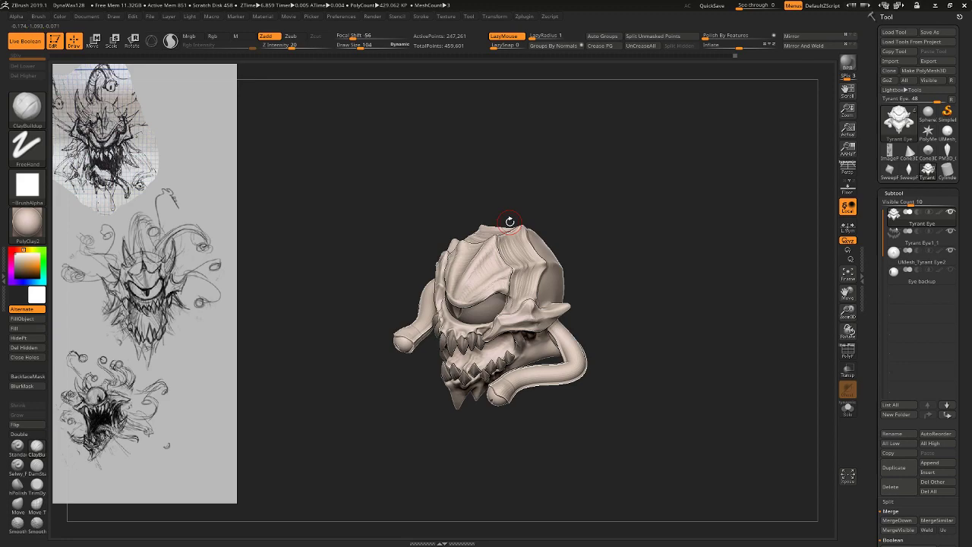
{"action": "left_click_drag", "start_coordinate": [623, 190], "coordinate": [605, 159]}
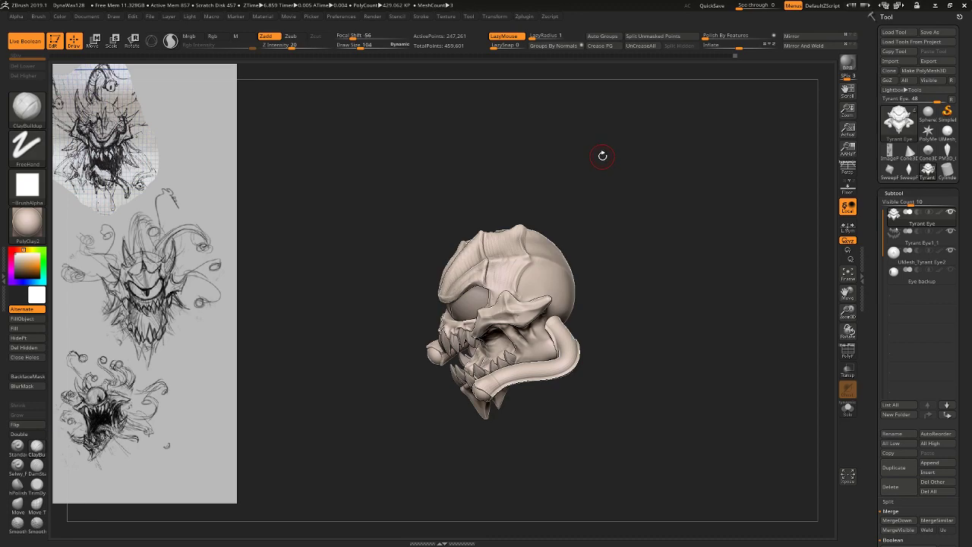
{"action": "mouse_move", "coordinate": [701, 239]}
{"action": "left_mouse_down"}
{"action": "mouse_move", "coordinate": [725, 255]}
{"action": "mouse_move", "coordinate": [697, 269]}
{"action": "mouse_move", "coordinate": [667, 255]}
{"action": "mouse_move", "coordinate": [686, 249]}
{"action": "mouse_move", "coordinate": [697, 297]}
{"action": "mouse_move", "coordinate": [686, 295]}
{"action": "left_mouse_up"}
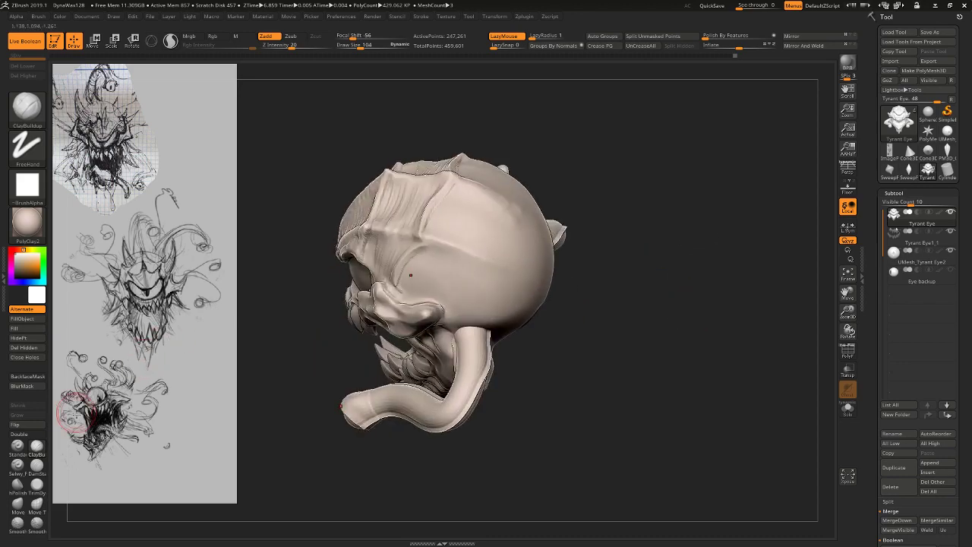
Switch to the Standard brush and back to ClayBuildup.
{"action": "left_click", "coordinate": [18, 447]}
{"action": "left_click_drag", "start_coordinate": [546, 161], "coordinate": [499, 256]}
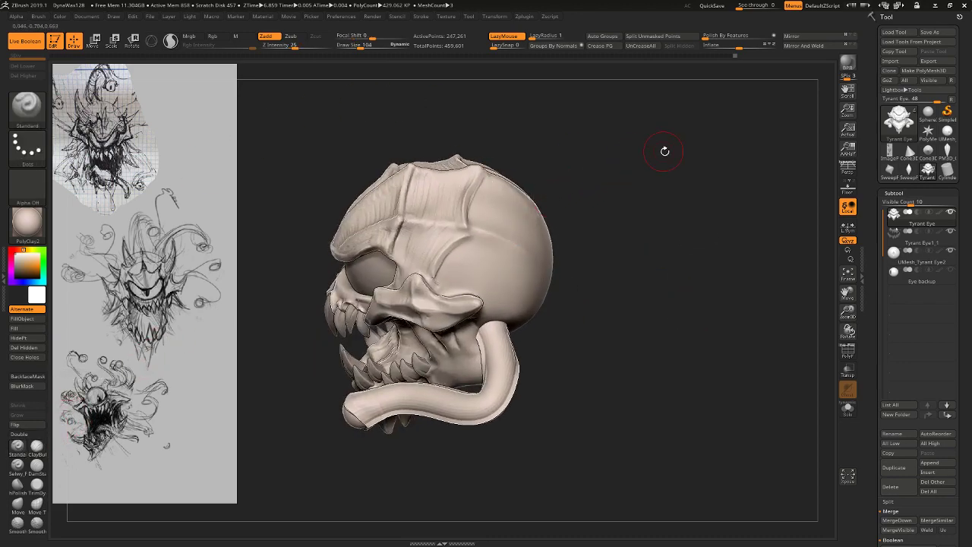
{"action": "mouse_move", "coordinate": [608, 156]}
{"action": "left_mouse_down"}
{"action": "mouse_move", "coordinate": [633, 192]}
{"action": "mouse_move", "coordinate": [555, 178]}
{"action": "left_mouse_up"}
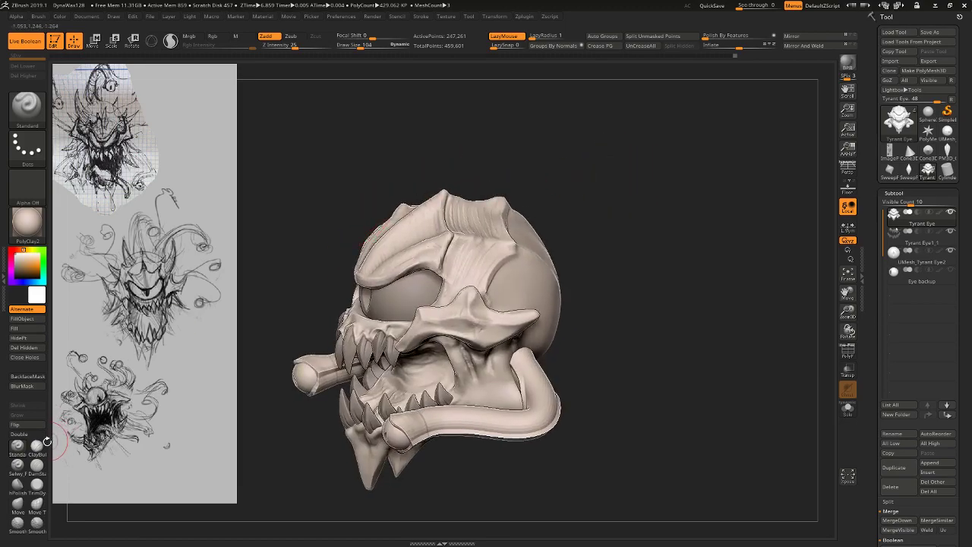
{"action": "key", "text": "b"}
{"action": "key", "text": "c"}
{"action": "key", "text": "b"}
{"action": "left_click_drag", "start_coordinate": [646, 200], "coordinate": [474, 204]}
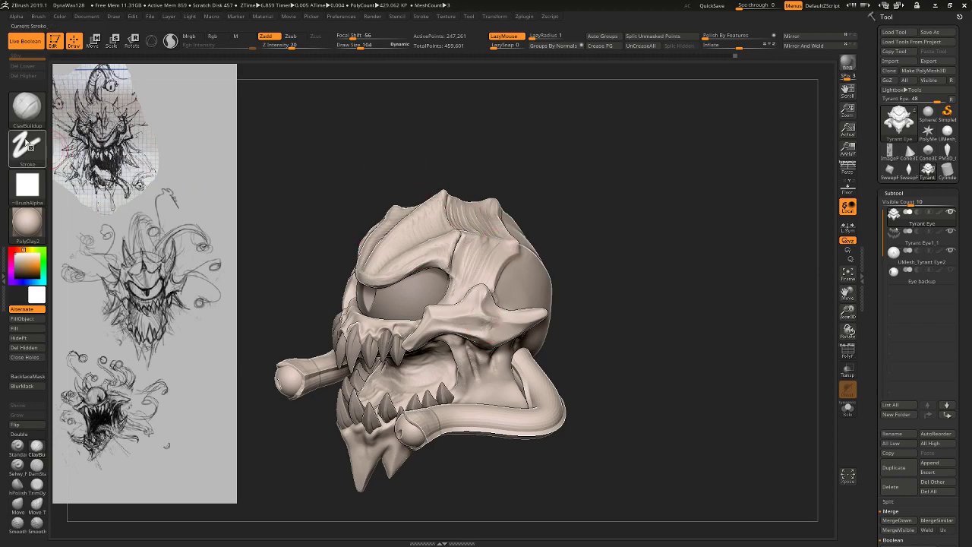
Load the Slash2 brush from the Slash folder of the LightBox brush library.
{"action": "key", "text": "comma"}
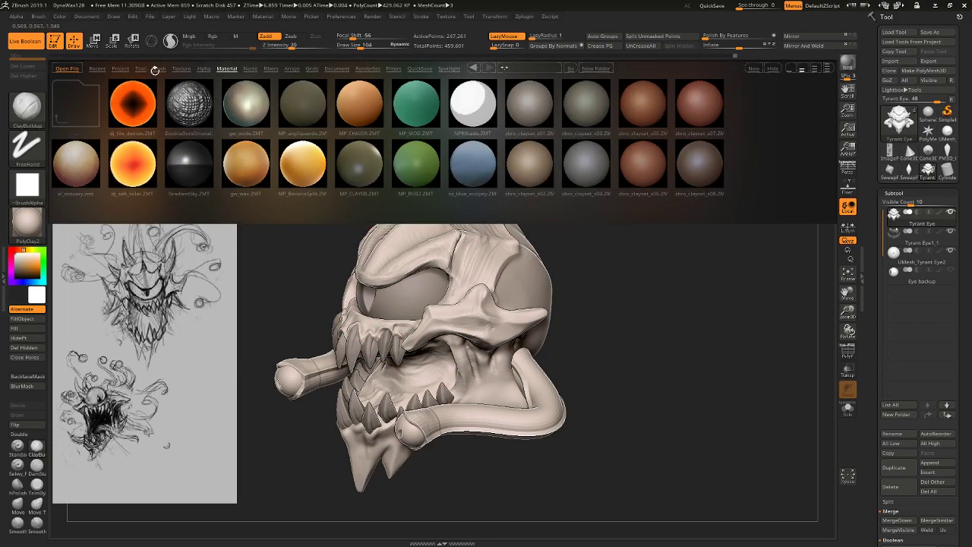
{"action": "left_click", "coordinate": [159, 69]}
{"action": "left_click", "coordinate": [700, 163]}
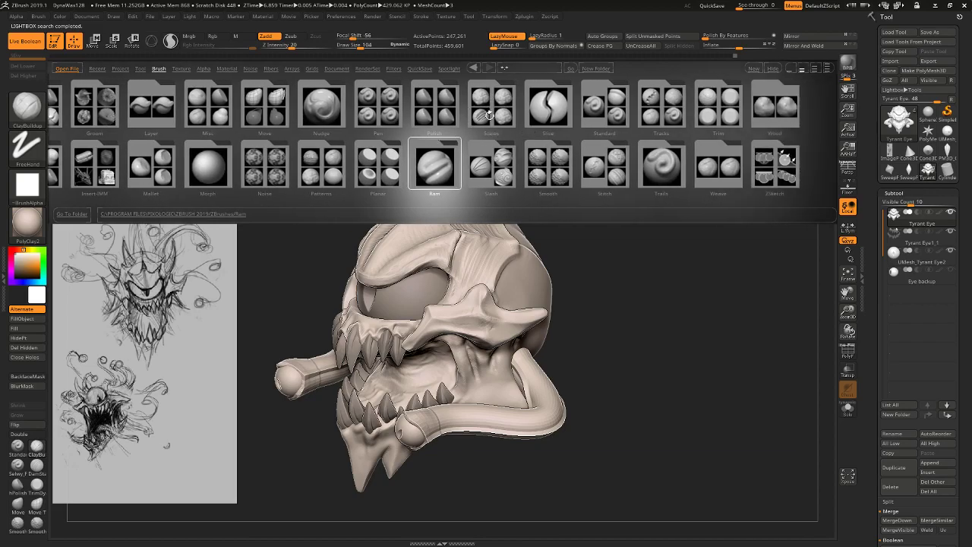
{"action": "double_click", "coordinate": [487, 166]}
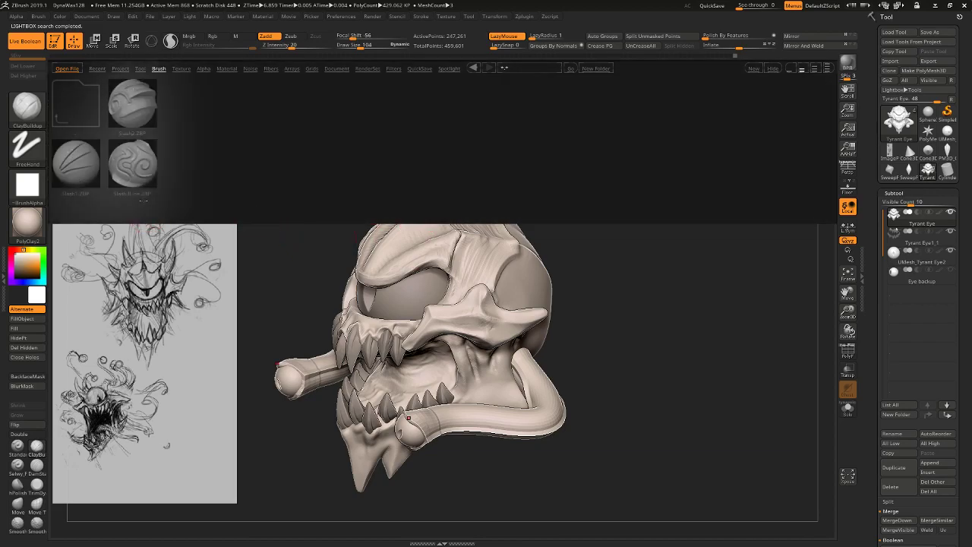
{"action": "double_click", "coordinate": [135, 111]}
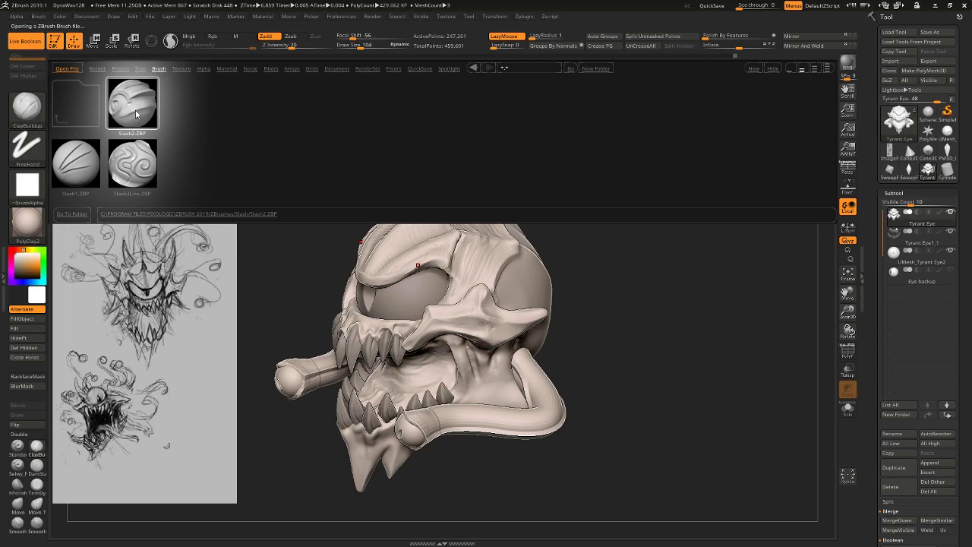
Try a Slash2 stroke across the side of the skull behind the cheek, and undo it.
{"action": "mouse_move", "coordinate": [632, 224]}
{"action": "left_mouse_down"}
{"action": "mouse_move", "coordinate": [475, 297]}
{"action": "mouse_move", "coordinate": [507, 329]}
{"action": "left_mouse_up"}
{"action": "key", "text": "ctrl+z"}
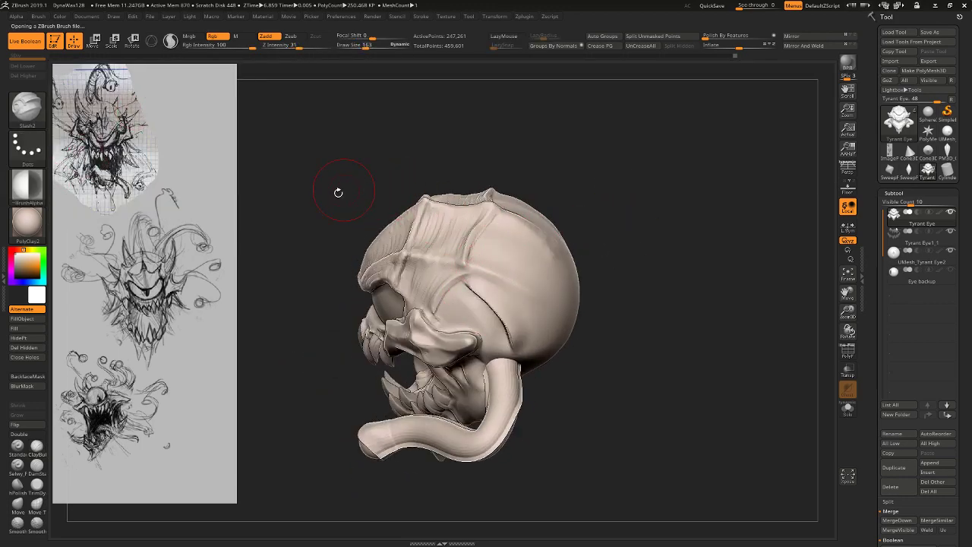
Carve long flowing grooves down the back of the skull with repeated Slash2 strokes.
{"action": "right_click_drag", "start_coordinate": [436, 260], "coordinate": [595, 187]}
{"action": "left_click", "coordinate": [27, 144]}
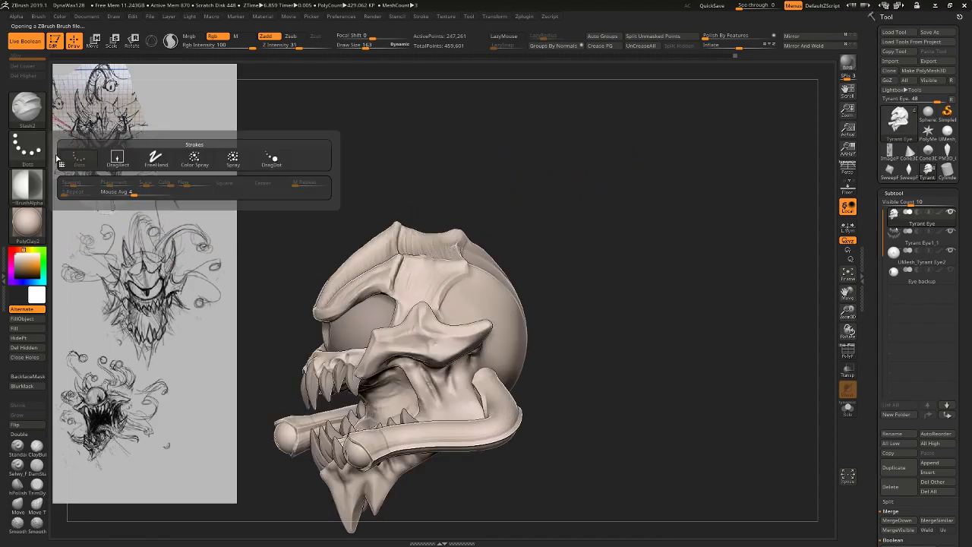
{"action": "left_click", "coordinate": [239, 162]}
{"action": "left_click_drag", "start_coordinate": [656, 231], "coordinate": [606, 209]}
{"action": "mouse_move", "coordinate": [487, 288]}
{"action": "left_mouse_down"}
{"action": "mouse_move", "coordinate": [497, 318]}
{"action": "mouse_move", "coordinate": [513, 298]}
{"action": "mouse_move", "coordinate": [500, 308]}
{"action": "mouse_move", "coordinate": [506, 322]}
{"action": "left_mouse_up"}
{"action": "mouse_move", "coordinate": [581, 287]}
{"action": "left_mouse_down"}
{"action": "mouse_move", "coordinate": [525, 274]}
{"action": "mouse_move", "coordinate": [501, 325]}
{"action": "left_mouse_up"}
{"action": "mouse_move", "coordinate": [494, 264]}
{"action": "left_mouse_down"}
{"action": "mouse_move", "coordinate": [499, 300]}
{"action": "mouse_move", "coordinate": [512, 309]}
{"action": "left_mouse_up"}
{"action": "left_click_drag", "start_coordinate": [507, 262], "coordinate": [522, 324]}
{"action": "left_click_drag", "start_coordinate": [550, 262], "coordinate": [573, 258]}
{"action": "mouse_move", "coordinate": [520, 271]}
{"action": "left_mouse_down"}
{"action": "mouse_move", "coordinate": [531, 302]}
{"action": "mouse_move", "coordinate": [519, 324]}
{"action": "left_mouse_up"}
{"action": "mouse_move", "coordinate": [607, 241]}
{"action": "left_mouse_down"}
{"action": "mouse_move", "coordinate": [633, 233]}
{"action": "mouse_move", "coordinate": [686, 334]}
{"action": "mouse_move", "coordinate": [712, 330]}
{"action": "mouse_move", "coordinate": [690, 278]}
{"action": "mouse_move", "coordinate": [625, 232]}
{"action": "left_mouse_up"}
Build up ridges between the grooves on the back of the skull using the ClayBuildup brush at draw size 90.
{"action": "left_click", "coordinate": [36, 445]}
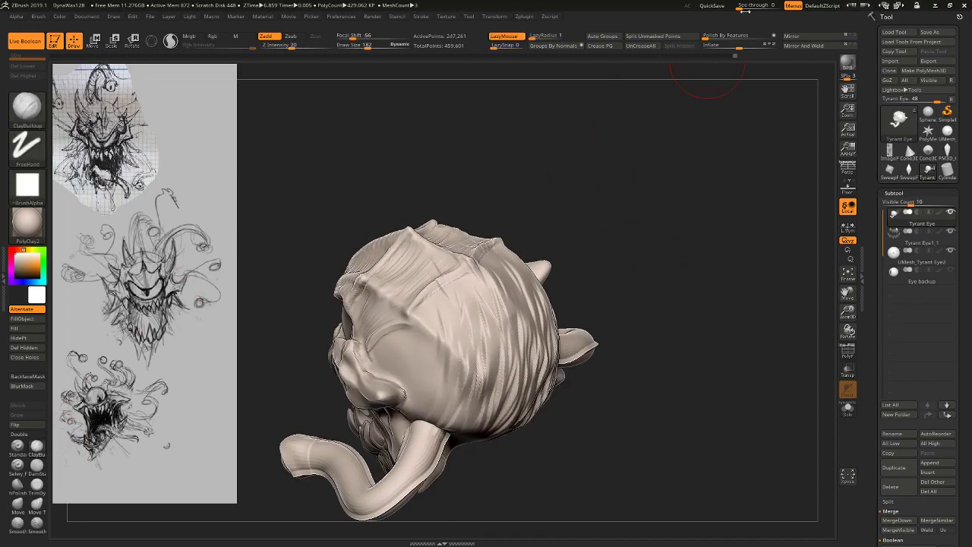
{"action": "left_click_drag", "start_coordinate": [632, 256], "coordinate": [589, 266]}
{"action": "key", "text": "s"}
{"action": "left_click_drag", "start_coordinate": [475, 325], "coordinate": [461, 324]}
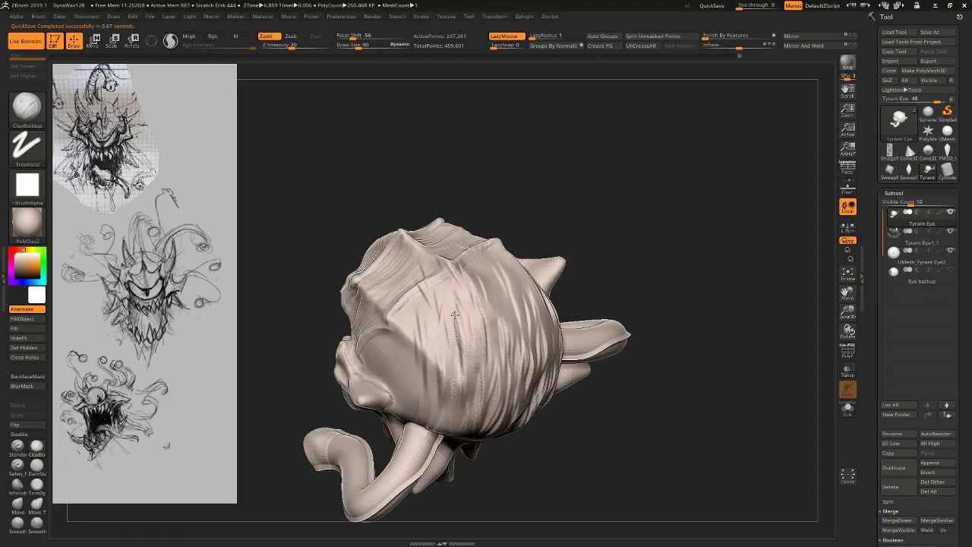
Pull a horn-shaped spike out of the grooved back of the skull with the Move Topological brush.
{"action": "mouse_move", "coordinate": [602, 268]}
{"action": "left_mouse_down"}
{"action": "mouse_move", "coordinate": [707, 274]}
{"action": "mouse_move", "coordinate": [720, 285]}
{"action": "left_mouse_up"}
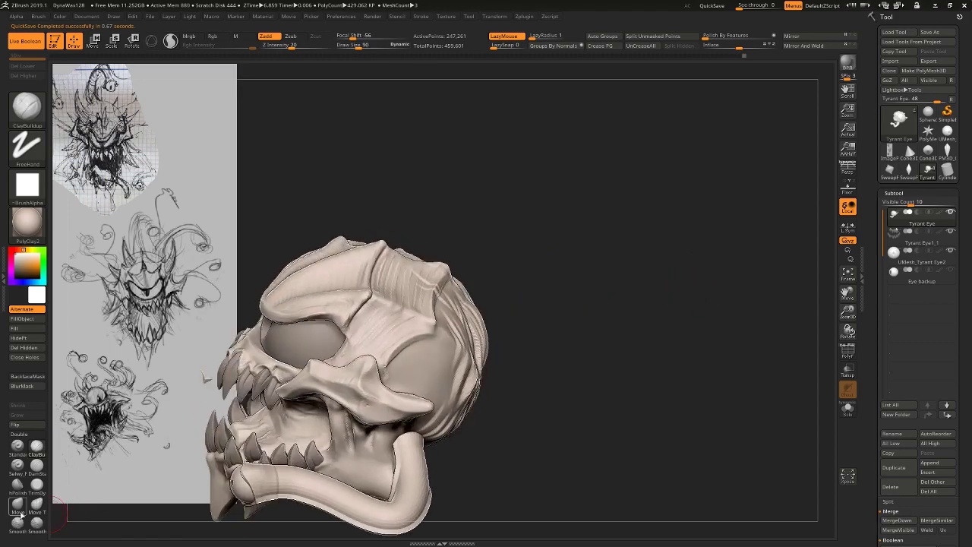
{"action": "left_click", "coordinate": [36, 503]}
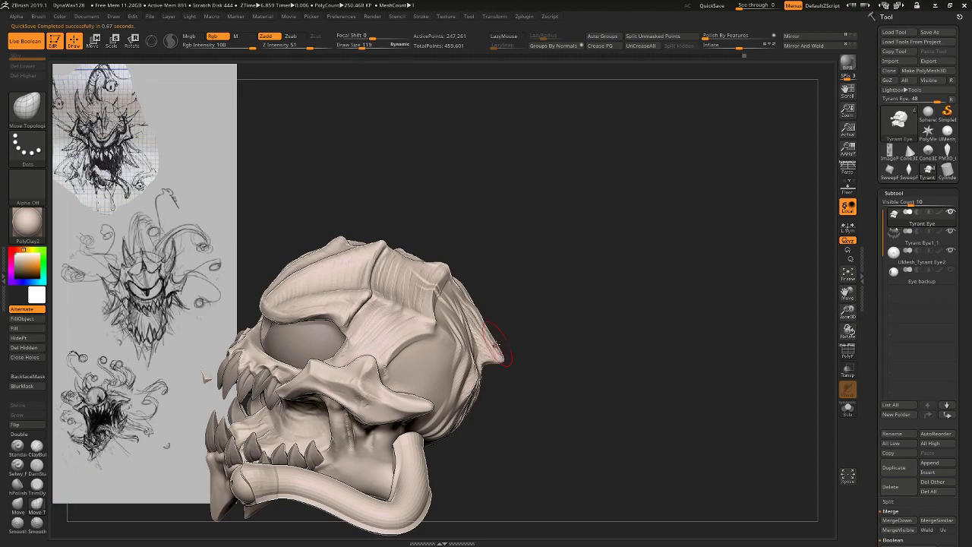
{"action": "right_click_drag", "start_coordinate": [494, 342], "coordinate": [488, 347]}
{"action": "key", "text": "s"}
{"action": "left_click_drag", "start_coordinate": [501, 338], "coordinate": [510, 349]}
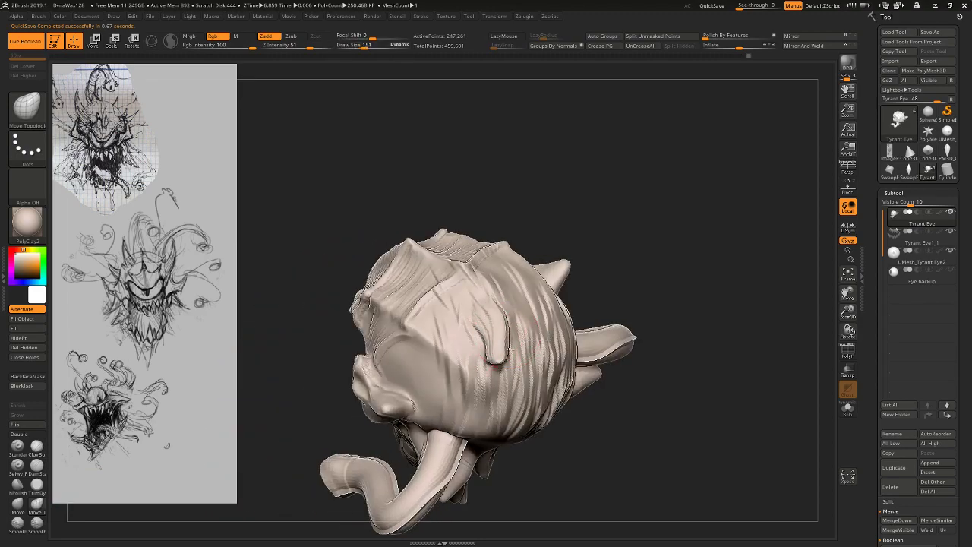
Mask everything on the head except the pulled-out horn and split the unmasked points into a separate subtool.
{"action": "left_click", "coordinate": [36, 464]}
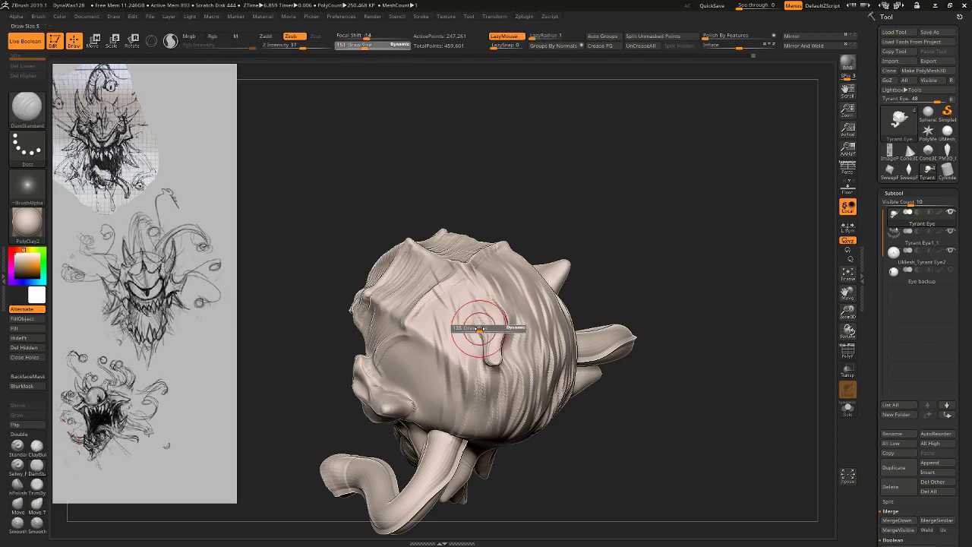
{"action": "mouse_move", "coordinate": [497, 325]}
{"action": "right_mouse_down"}
{"action": "mouse_move", "coordinate": [668, 258]}
{"action": "mouse_move", "coordinate": [771, 304]}
{"action": "mouse_move", "coordinate": [516, 323]}
{"action": "right_mouse_up"}
{"action": "key", "text": "ctrl"}
{"action": "left_click_drag", "start_coordinate": [519, 400], "coordinate": [523, 397], "text": "ctrl"}
{"action": "left_click", "coordinate": [581, 347], "text": "ctrl"}
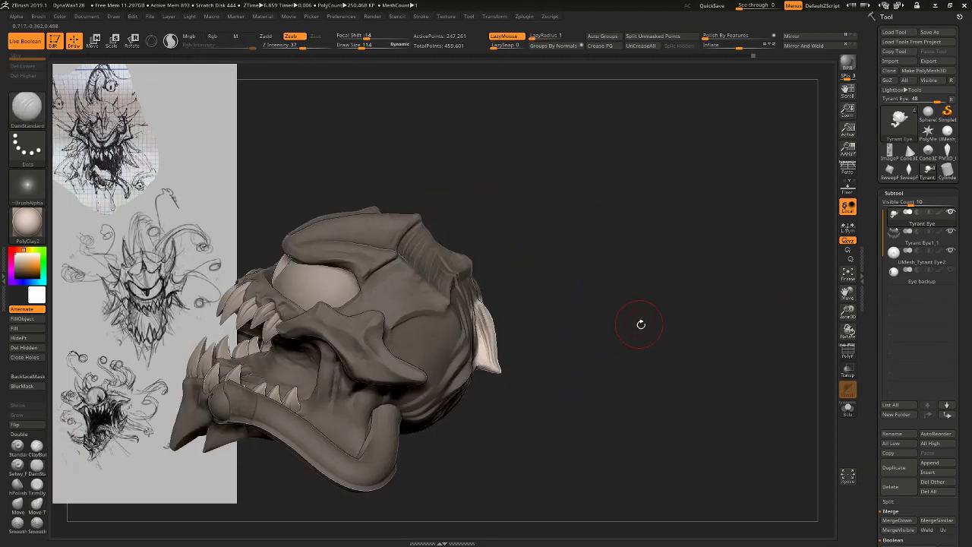
{"action": "left_click_drag", "start_coordinate": [641, 323], "coordinate": [625, 306]}
{"action": "left_click", "coordinate": [676, 38]}
Undo the groove and horn sculpting on the original head subtool and isolate it in Solo mode.
{"action": "left_click", "coordinate": [685, 325], "text": "ctrl"}
{"action": "left_click", "coordinate": [728, 350], "text": "ctrl"}
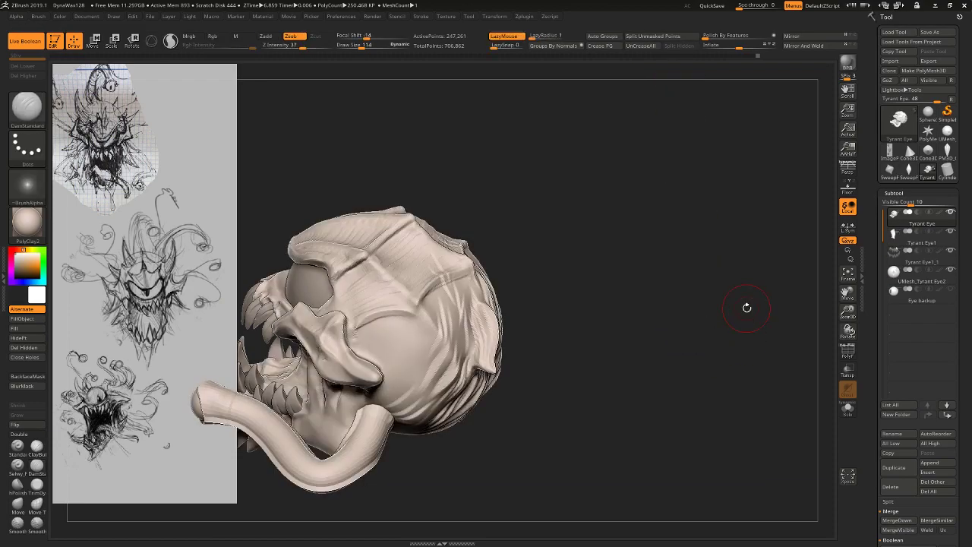
{"action": "left_click", "coordinate": [746, 310], "text": "ctrl"}
{"action": "left_click", "coordinate": [747, 310], "text": "ctrl"}
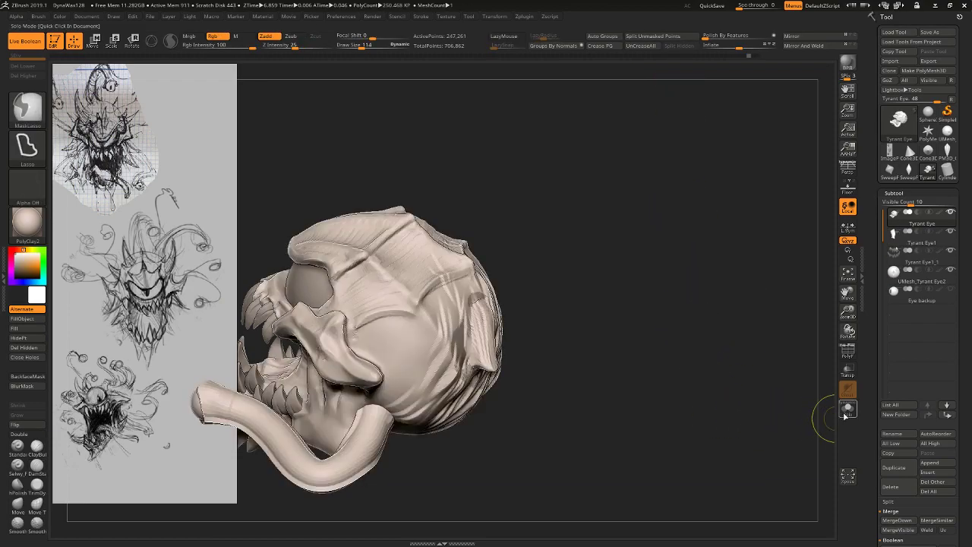
{"action": "left_click_drag", "start_coordinate": [763, 414], "coordinate": [777, 403]}
{"action": "left_click", "coordinate": [785, 414], "text": "ctrl"}
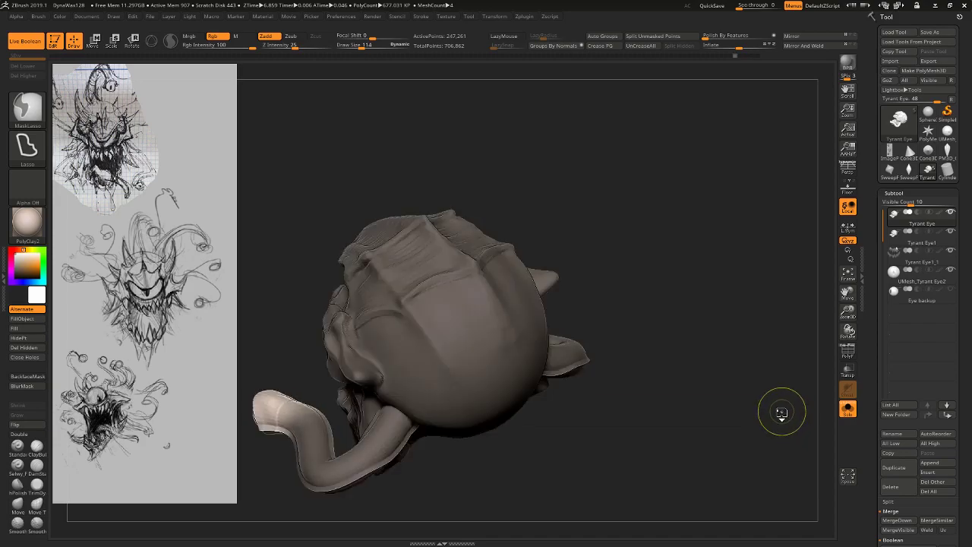
Select the Tyrant Eye1 subtool and mask its central horn with a lasso, leaving the ragged side strips unmasked.
{"action": "mouse_move", "coordinate": [775, 408]}
{"action": "left_mouse_down"}
{"action": "mouse_move", "coordinate": [744, 331]}
{"action": "mouse_move", "coordinate": [715, 310]}
{"action": "mouse_move", "coordinate": [697, 365]}
{"action": "mouse_move", "coordinate": [680, 356]}
{"action": "left_mouse_up"}
{"action": "key", "text": "Down"}
{"action": "mouse_move", "coordinate": [498, 280]}
{"action": "left_mouse_down", "text": "ctrl"}
{"action": "mouse_move", "coordinate": [576, 301]}
{"action": "mouse_move", "coordinate": [558, 289]}
{"action": "left_mouse_up", "text": "ctrl"}
{"action": "mouse_move", "coordinate": [388, 319]}
{"action": "left_mouse_down"}
{"action": "mouse_move", "coordinate": [422, 315]}
{"action": "mouse_move", "coordinate": [428, 391]}
{"action": "mouse_move", "coordinate": [403, 365]}
{"action": "left_mouse_up"}
{"action": "left_click", "coordinate": [317, 295], "text": "ctrl"}
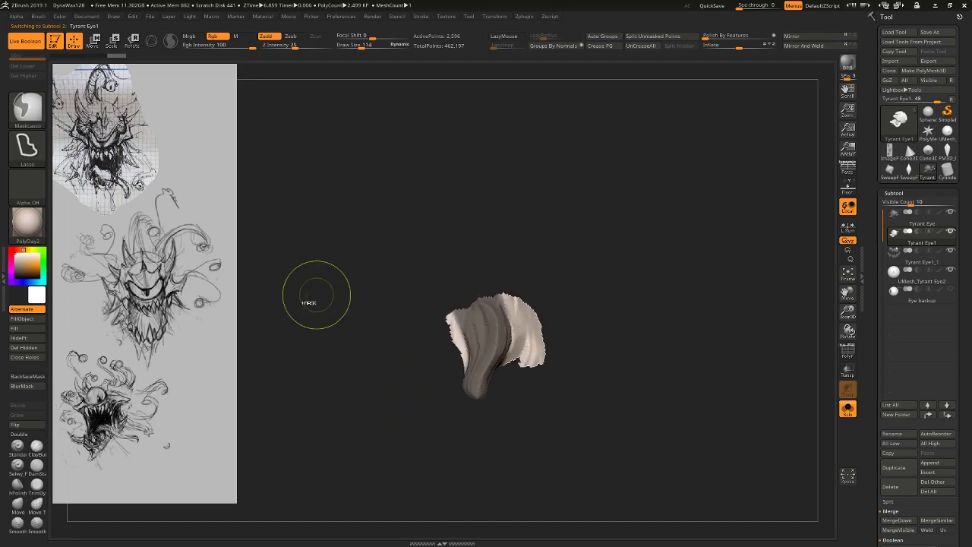
Hide the unmasked side strips of the horn piece, delete the hidden points and close the holes.
{"action": "left_click", "coordinate": [39, 338]}
{"action": "left_click", "coordinate": [35, 347]}
{"action": "left_click", "coordinate": [33, 358]}
Extend the back face of the masked horn piece backward with the Transpose move line, clear the mask and return to Draw mode.
{"action": "mouse_move", "coordinate": [570, 333]}
{"action": "left_mouse_down"}
{"action": "mouse_move", "coordinate": [621, 339]}
{"action": "mouse_move", "coordinate": [669, 365]}
{"action": "left_mouse_up"}
{"action": "key", "text": "w"}
{"action": "left_click_drag", "start_coordinate": [678, 417], "coordinate": [641, 371]}
{"action": "left_click", "coordinate": [458, 337]}
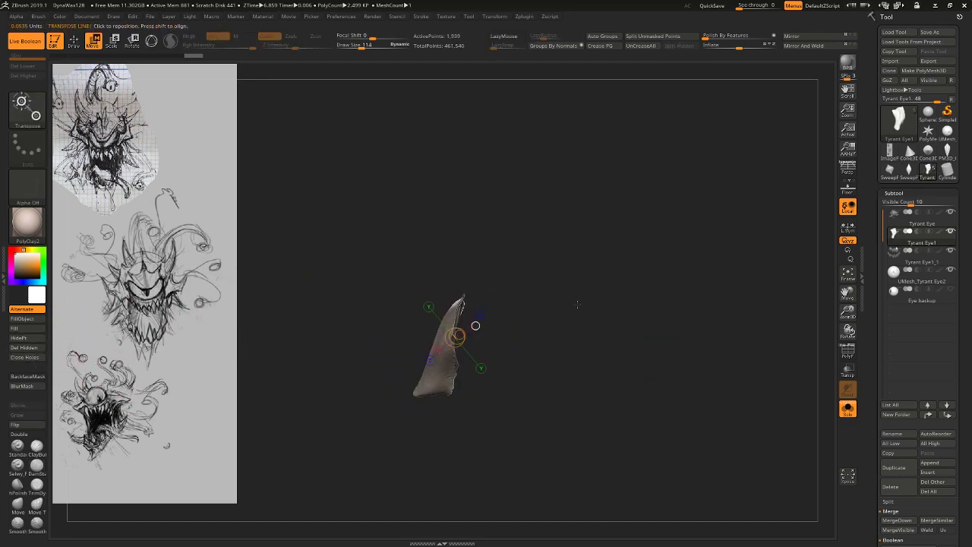
{"action": "left_click", "coordinate": [477, 327], "text": "ctrl"}
{"action": "left_click_drag", "start_coordinate": [533, 317], "coordinate": [575, 322]}
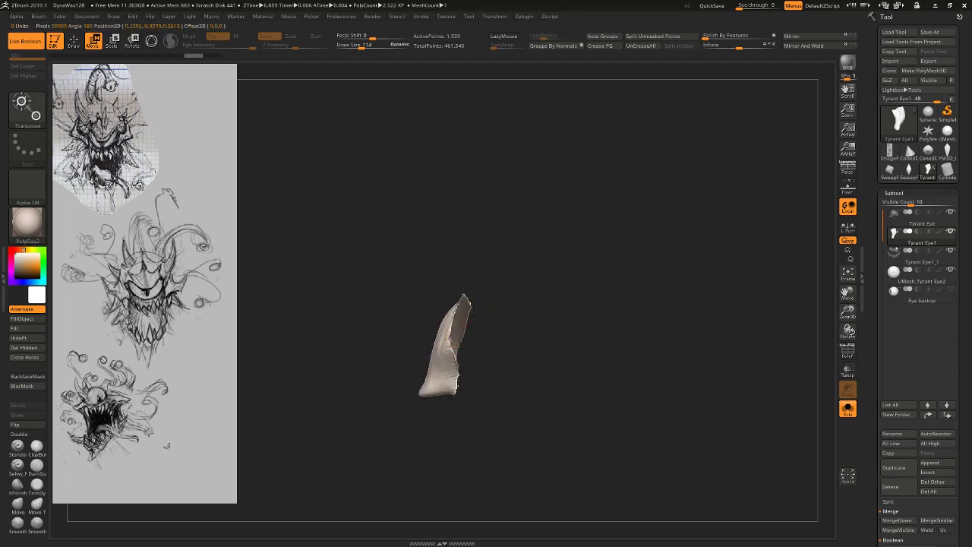
{"action": "left_click", "coordinate": [570, 326], "text": "ctrl"}
{"action": "left_click", "coordinate": [558, 337]}
{"action": "left_click_drag", "start_coordinate": [486, 344], "coordinate": [511, 340]}
{"action": "left_click_drag", "start_coordinate": [559, 306], "coordinate": [70, 106], "text": "ctrl"}
{"action": "left_click", "coordinate": [73, 45]}
Clone the horn subtool as a separate tool and switch to it.
{"action": "mouse_move", "coordinate": [604, 292]}
{"action": "left_mouse_down"}
{"action": "mouse_move", "coordinate": [630, 282]}
{"action": "mouse_move", "coordinate": [667, 293]}
{"action": "mouse_move", "coordinate": [634, 270]}
{"action": "left_mouse_up"}
{"action": "left_click_drag", "start_coordinate": [566, 297], "coordinate": [613, 289]}
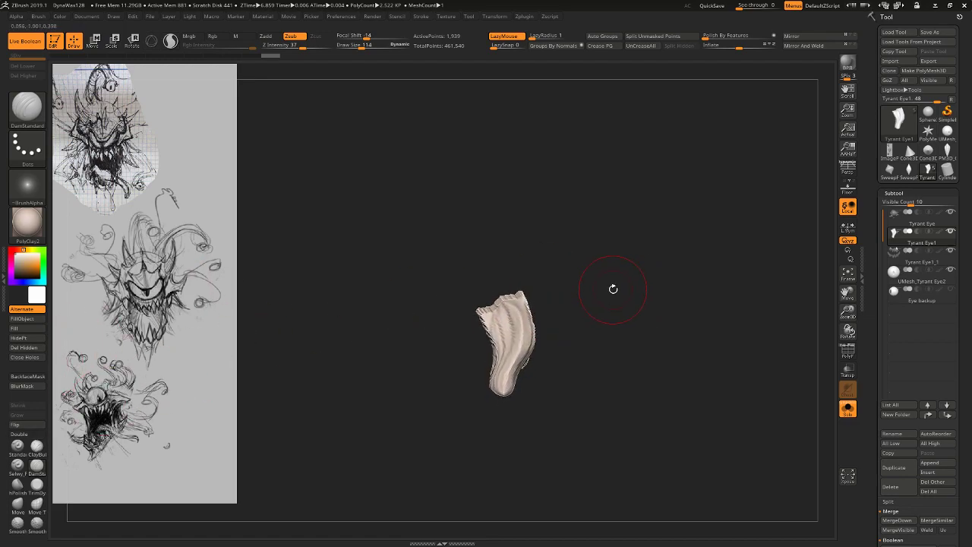
{"action": "left_click_drag", "start_coordinate": [448, 262], "coordinate": [628, 194]}
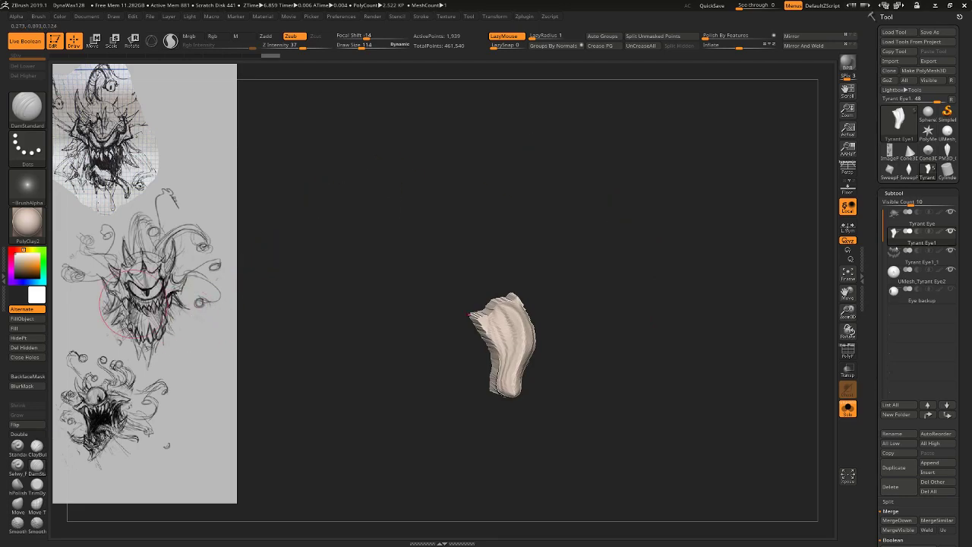
{"action": "left_click", "coordinate": [890, 71]}
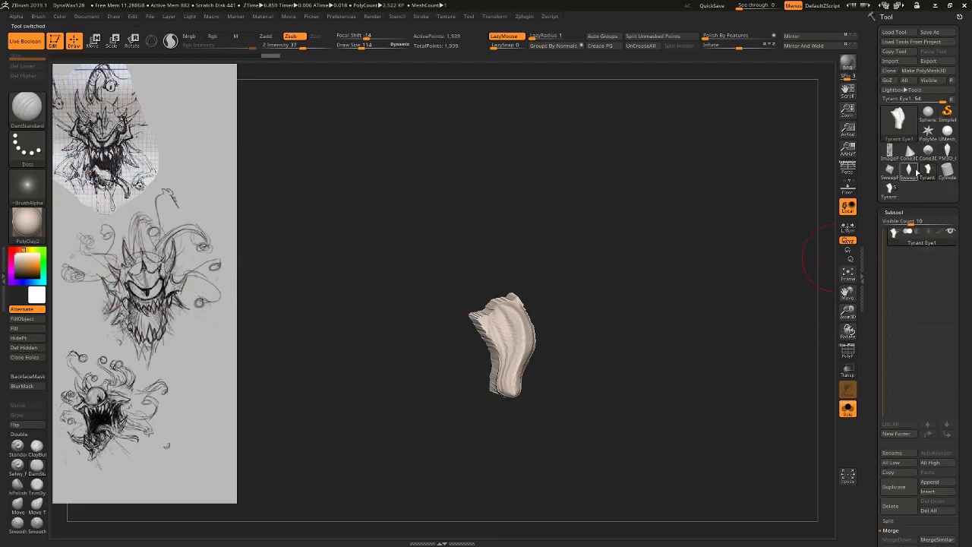
Duplicate the horn subtool twice to get three copies.
{"action": "left_click_drag", "start_coordinate": [773, 370], "coordinate": [786, 387]}
{"action": "left_click", "coordinate": [899, 489]}
{"action": "left_click", "coordinate": [899, 488]}
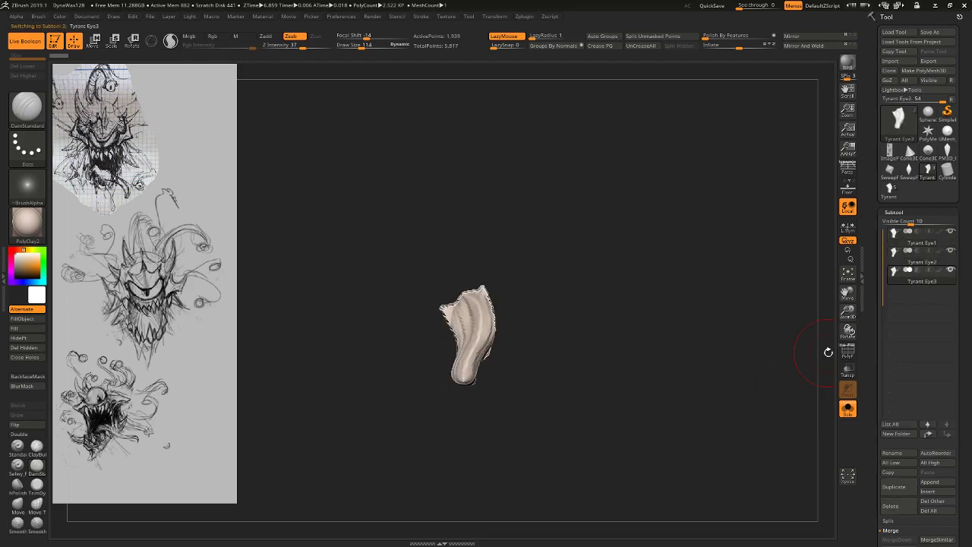
Reshape and smooth the Tyrant Eye1 horn into a thicker curved form with the Move brush, raising the draw size to 208.
{"action": "left_click", "coordinate": [921, 240]}
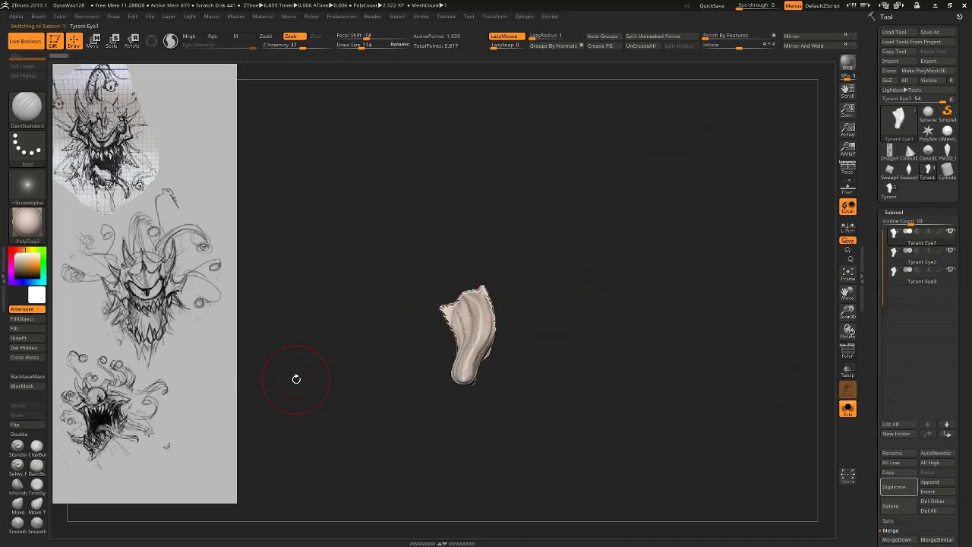
{"action": "left_click", "coordinate": [19, 510]}
{"action": "key", "text": "s"}
{"action": "left_click_drag", "start_coordinate": [506, 316], "coordinate": [514, 315]}
{"action": "left_click_drag", "start_coordinate": [532, 283], "coordinate": [436, 281]}
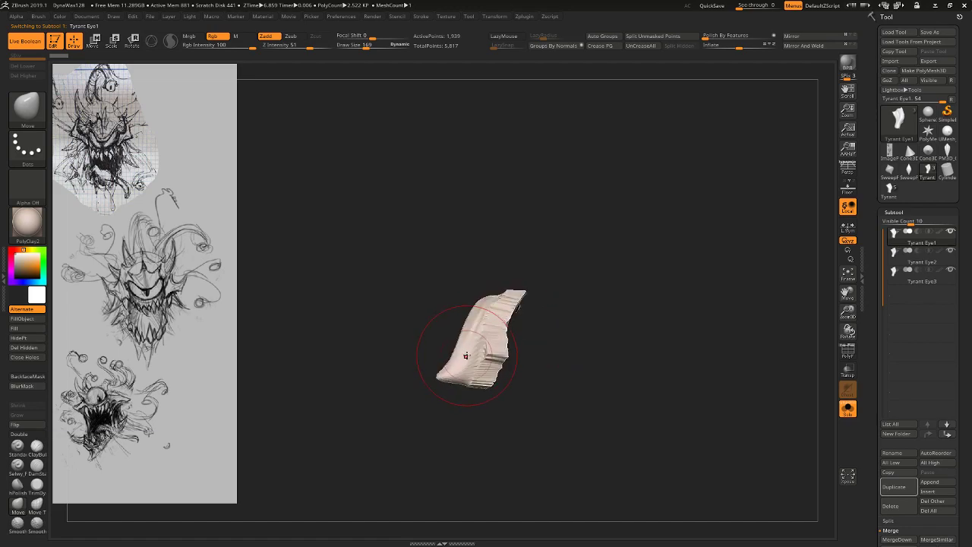
{"action": "mouse_move", "coordinate": [465, 354]}
{"action": "left_mouse_down"}
{"action": "mouse_move", "coordinate": [464, 373]}
{"action": "mouse_move", "coordinate": [504, 313]}
{"action": "left_mouse_up"}
{"action": "mouse_move", "coordinate": [452, 374]}
{"action": "left_mouse_down"}
{"action": "mouse_move", "coordinate": [447, 349]}
{"action": "mouse_move", "coordinate": [463, 342]}
{"action": "left_mouse_up"}
{"action": "key", "text": "s"}
{"action": "left_click_drag", "start_coordinate": [465, 334], "coordinate": [474, 331]}
{"action": "left_click_drag", "start_coordinate": [534, 337], "coordinate": [600, 303]}
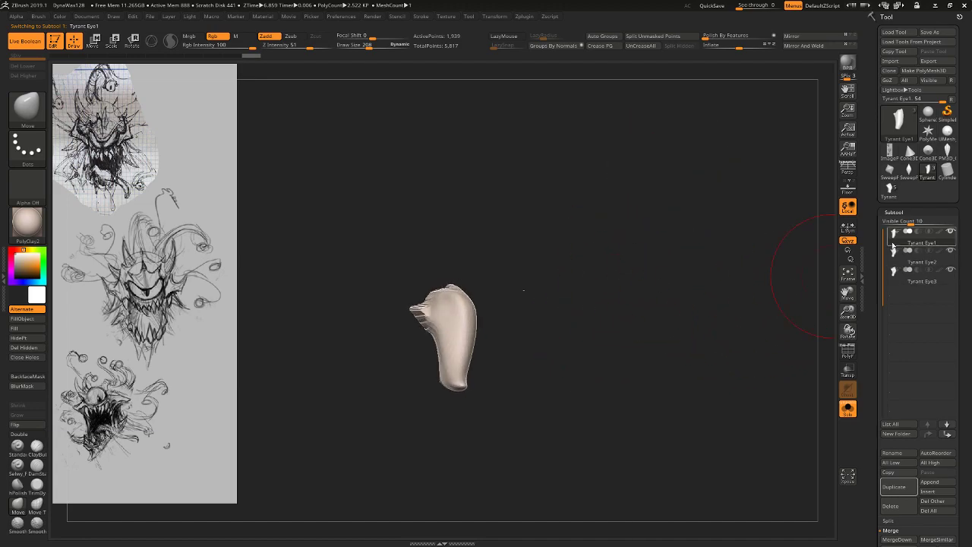
Create an InsertMultiMesh brush from the three horn subtools and bring up its mesh selection.
{"action": "key", "text": "b"}
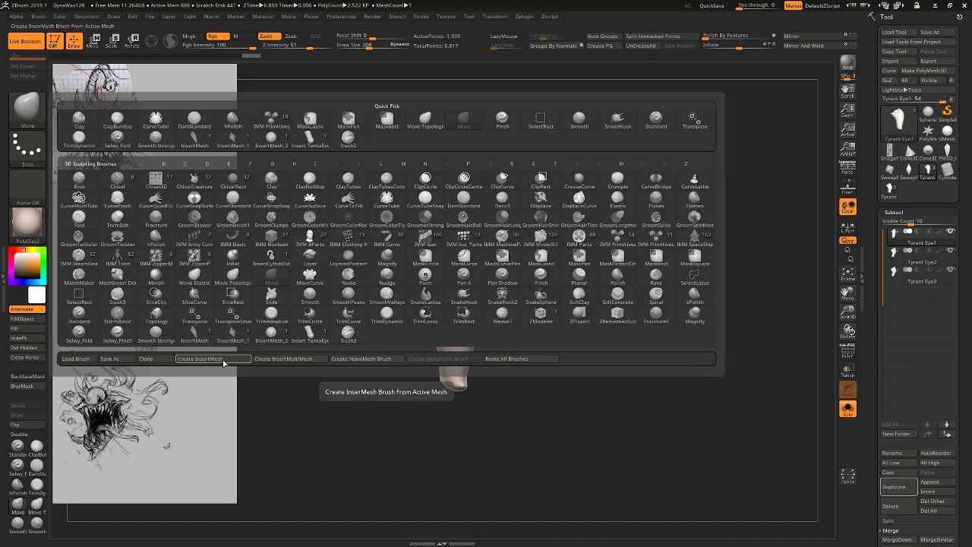
{"action": "left_click", "coordinate": [310, 363]}
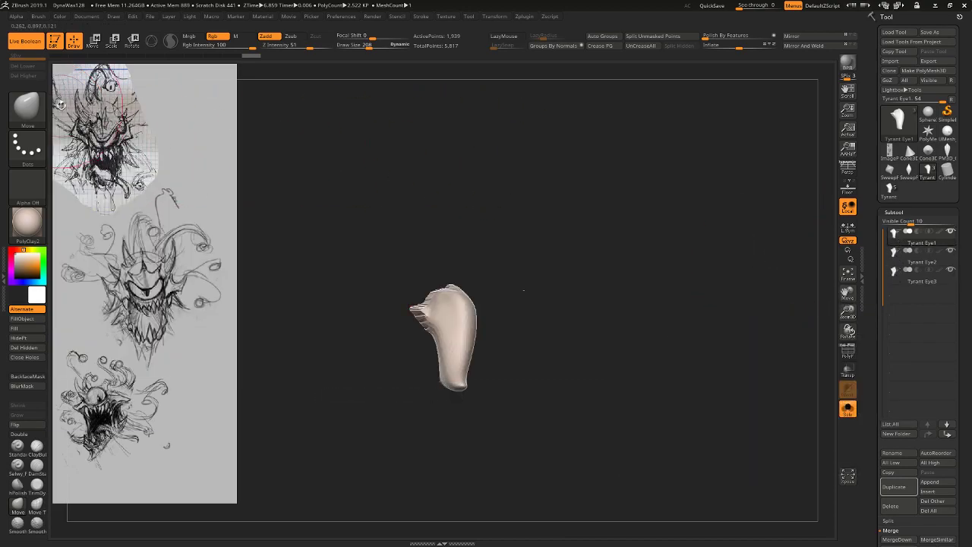
{"action": "key", "text": "b"}
{"action": "left_click", "coordinate": [310, 358]}
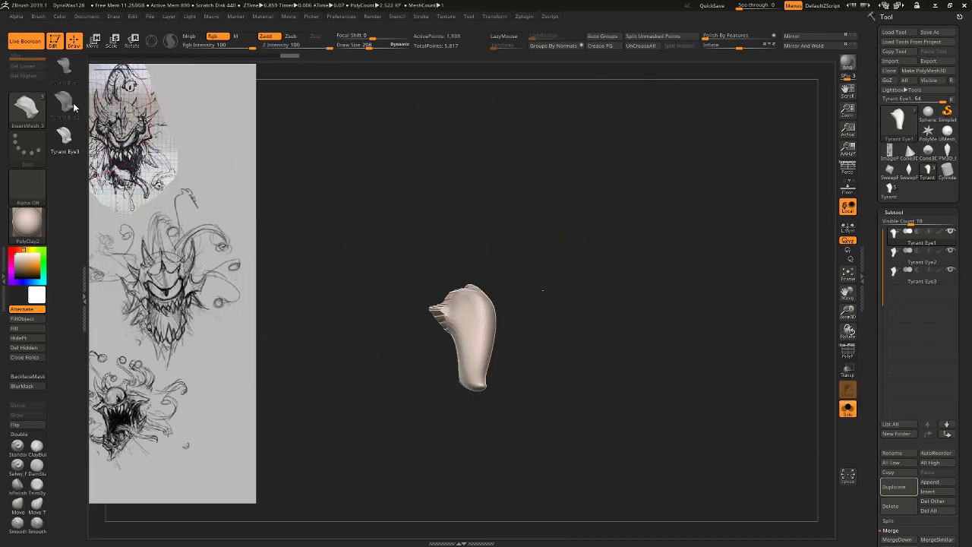
{"action": "key", "text": "m"}
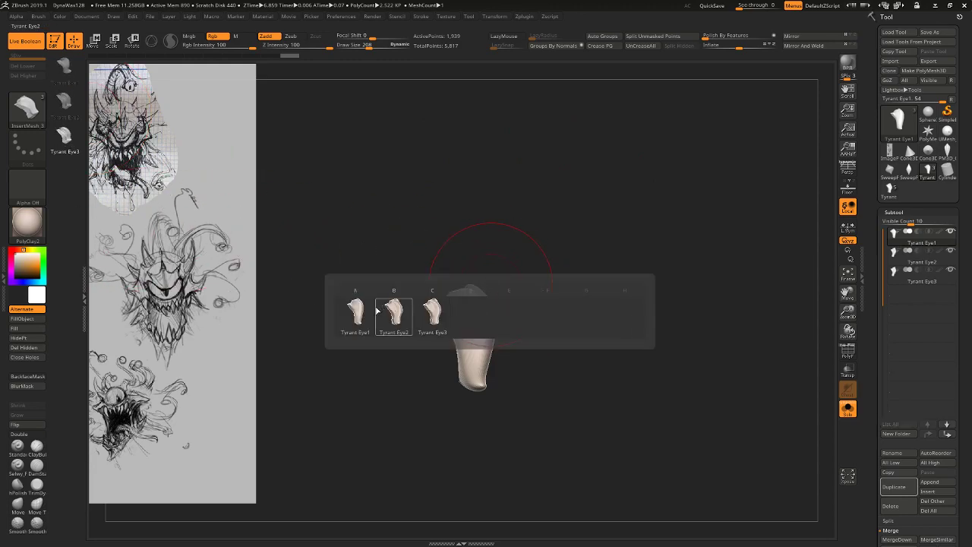
Try inserting the Tyrant Eye3, Tyrant Eye2 and Tyrant Eye1 horn meshes over the upper part of the horn as an overlapping cluster.
{"action": "left_click_drag", "start_coordinate": [600, 249], "coordinate": [549, 317]}
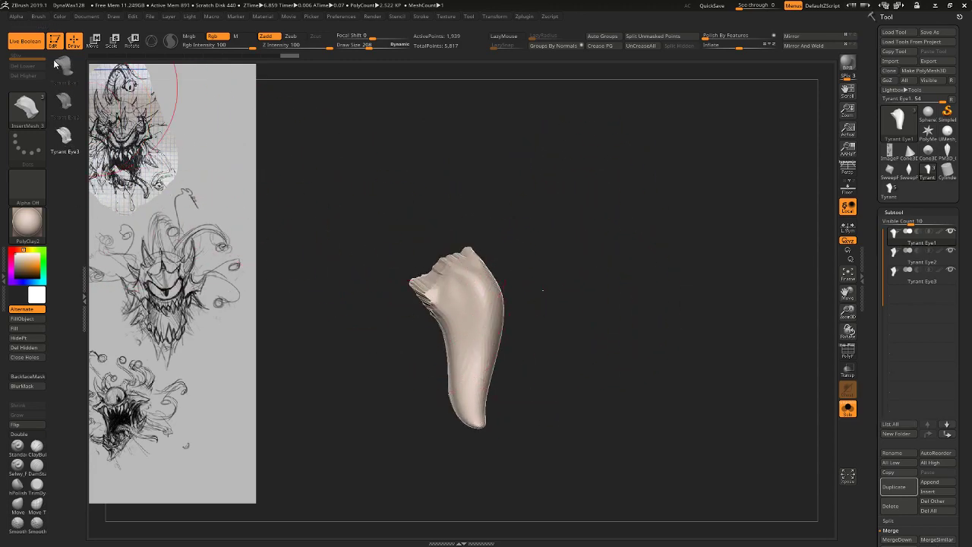
{"action": "left_click_drag", "start_coordinate": [461, 304], "coordinate": [433, 342]}
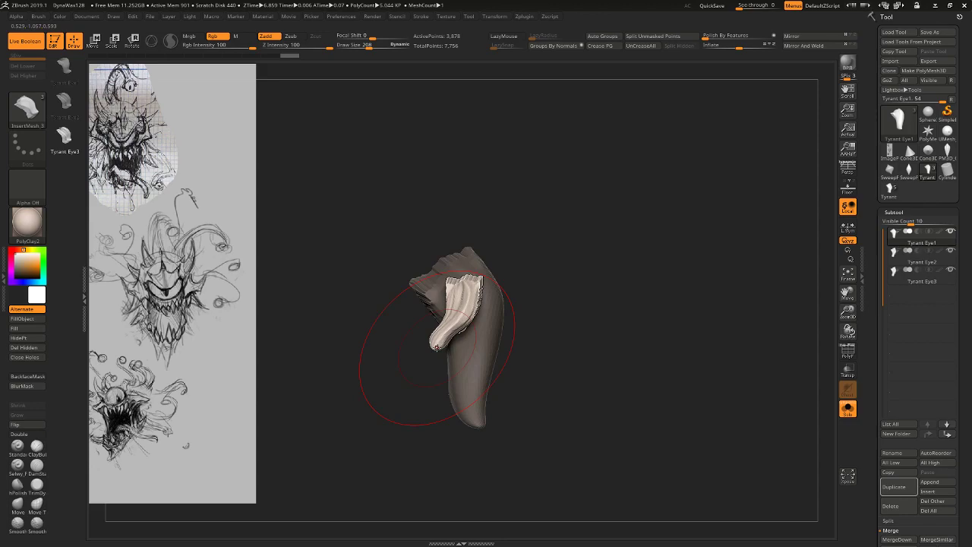
{"action": "left_click", "coordinate": [63, 107]}
{"action": "left_click_drag", "start_coordinate": [469, 287], "coordinate": [480, 397]}
{"action": "left_click", "coordinate": [64, 73]}
{"action": "left_click_drag", "start_coordinate": [428, 187], "coordinate": [448, 204]}
{"action": "left_click_drag", "start_coordinate": [488, 293], "coordinate": [585, 361]}
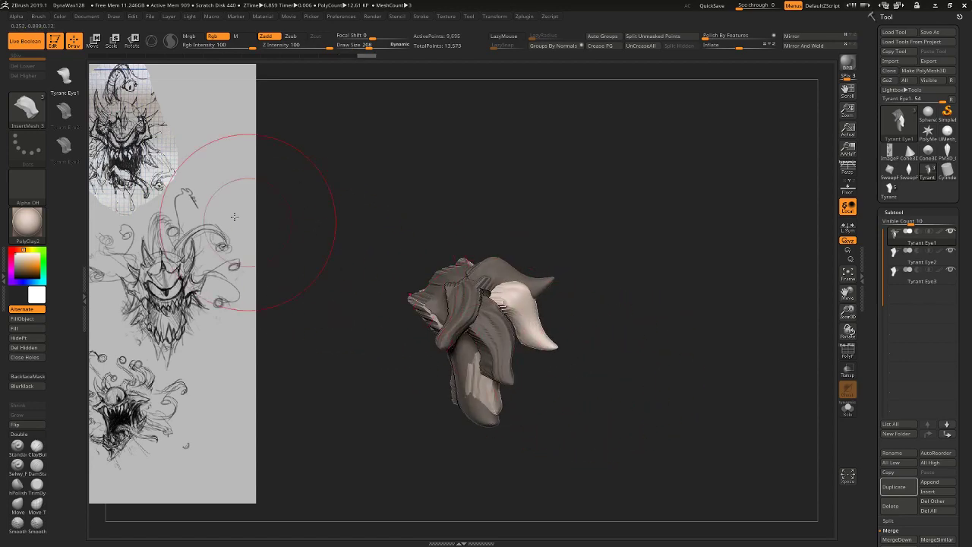
Try adding three more horn meshes to the lower part of the cluster and clear the mask.
{"action": "left_click", "coordinate": [65, 146]}
{"action": "left_click_drag", "start_coordinate": [465, 360], "coordinate": [459, 403]}
{"action": "left_click_drag", "start_coordinate": [619, 407], "coordinate": [543, 419]}
{"action": "left_click_drag", "start_coordinate": [485, 359], "coordinate": [505, 414]}
{"action": "left_click_drag", "start_coordinate": [432, 483], "coordinate": [469, 487]}
{"action": "left_click_drag", "start_coordinate": [465, 389], "coordinate": [471, 436]}
{"action": "left_click_drag", "start_coordinate": [638, 420], "coordinate": [638, 312], "text": "ctrl"}
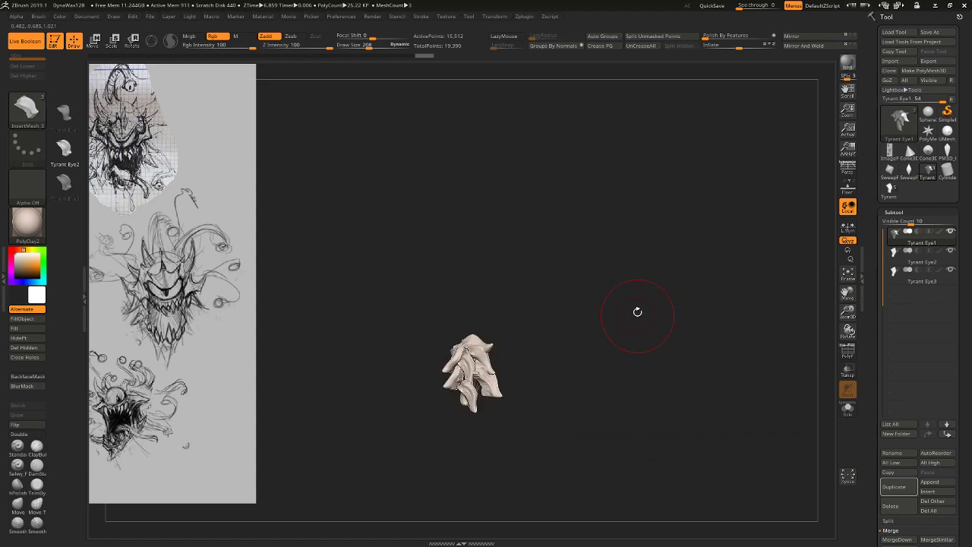
Try to move the inserted horns sideways with the Transpose move line, undo it and return to Draw mode.
{"action": "key", "text": "w"}
{"action": "left_click_drag", "start_coordinate": [485, 350], "coordinate": [565, 350], "text": "shift"}
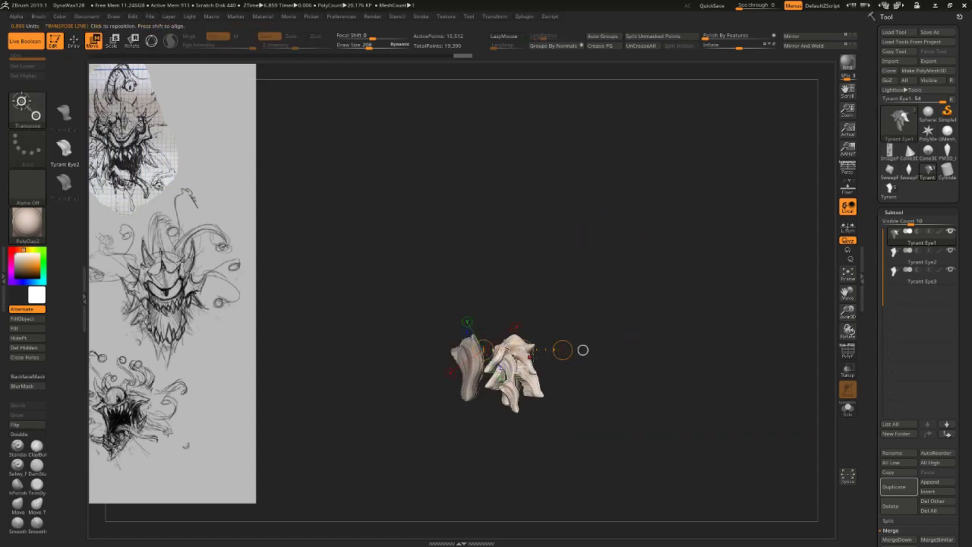
{"action": "key", "text": "ctrl+z"}
{"action": "key", "text": "q"}
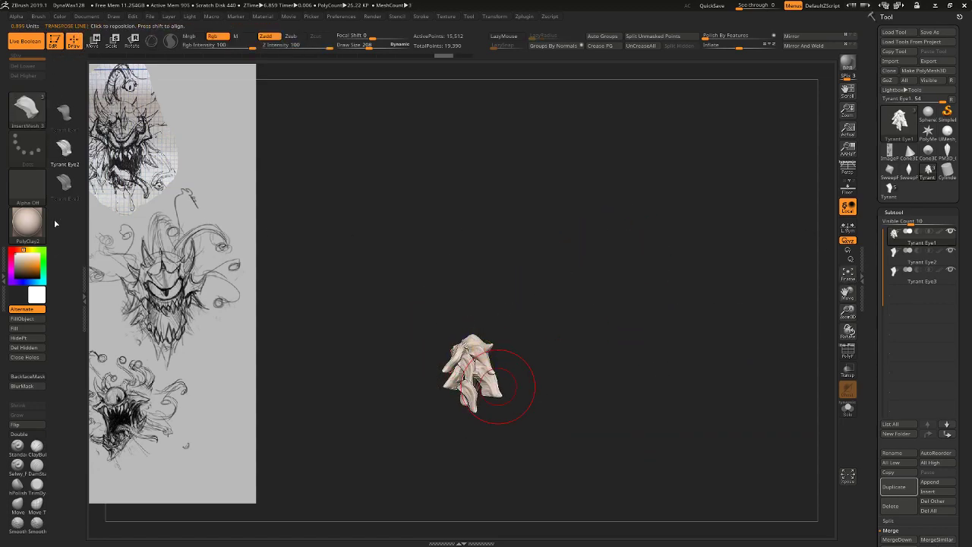
Try duplicating the horn cluster downward and then sideways with the Transpose move line.
{"action": "key", "text": "w"}
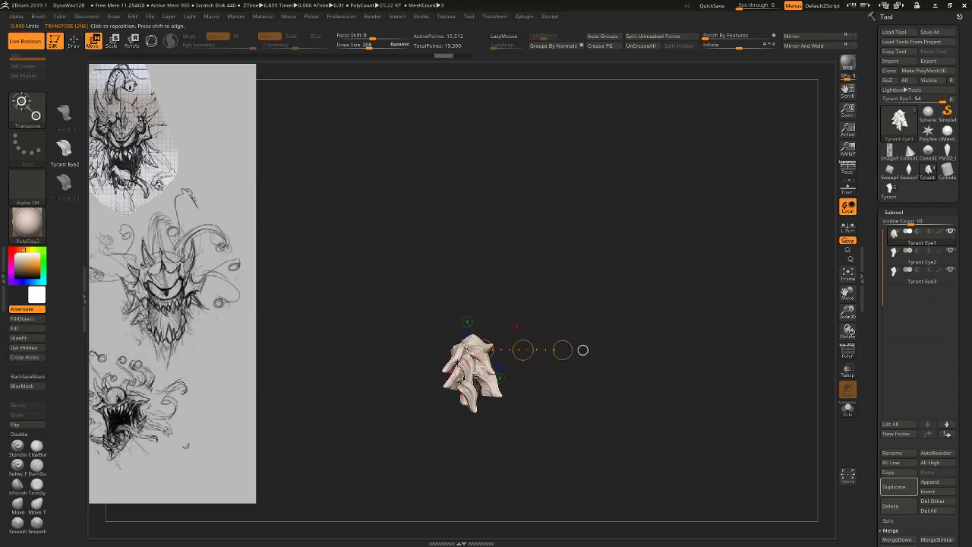
{"action": "left_click_drag", "start_coordinate": [501, 365], "coordinate": [490, 411], "text": "ctrl"}
{"action": "left_click_drag", "start_coordinate": [614, 412], "coordinate": [629, 426], "text": "ctrl"}
{"action": "left_click_drag", "start_coordinate": [629, 425], "coordinate": [537, 427]}
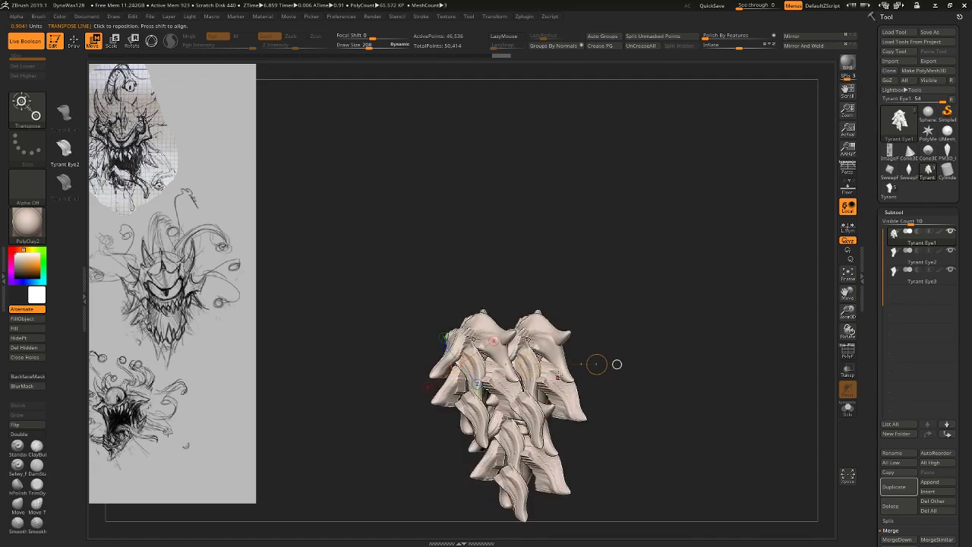
Undo the duplicated clusters and all inserted horn meshes back to the single original horn.
{"action": "key", "text": "ctrl+z"}
{"action": "key", "text": "ctrl+z"}
{"action": "key", "text": "ctrl+z"}
{"action": "key", "text": "ctrl+z"}
{"action": "key", "text": "ctrl+z"}
{"action": "key", "text": "ctrl+z"}
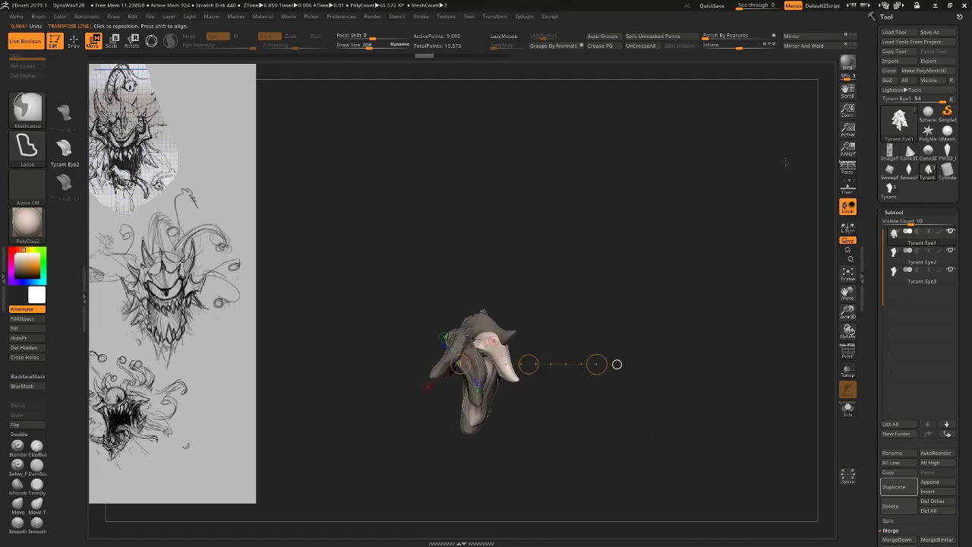
{"action": "key", "text": "ctrl+z"}
{"action": "key", "text": "ctrl+z"}
{"action": "key", "text": "ctrl+z"}
{"action": "key", "text": "ctrl+z"}
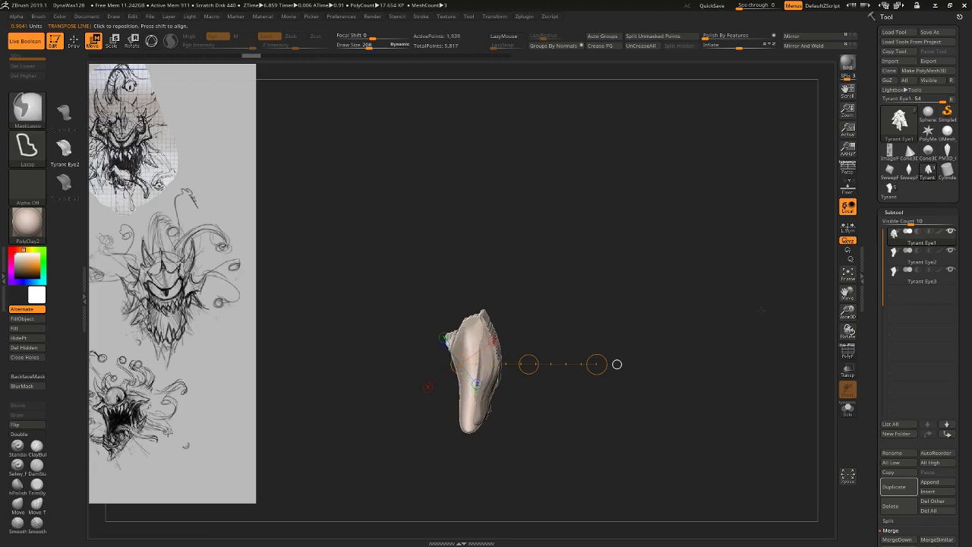
Undo the remaining edits to the horn piece and return to Draw mode.
{"action": "key", "text": "ctrl+z"}
{"action": "key", "text": "ctrl+z"}
{"action": "key", "text": "ctrl+z"}
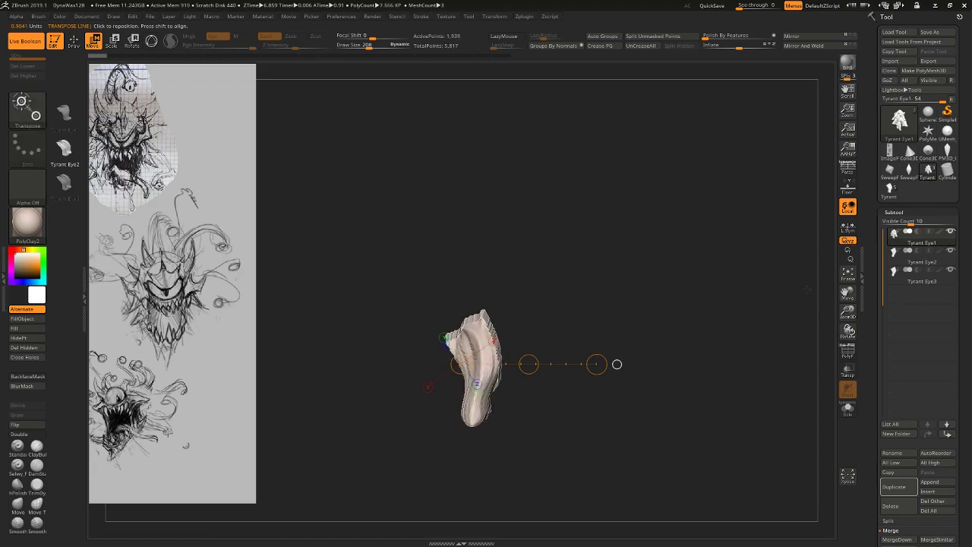
{"action": "left_click_drag", "start_coordinate": [675, 305], "coordinate": [665, 286]}
{"action": "key", "text": "q"}
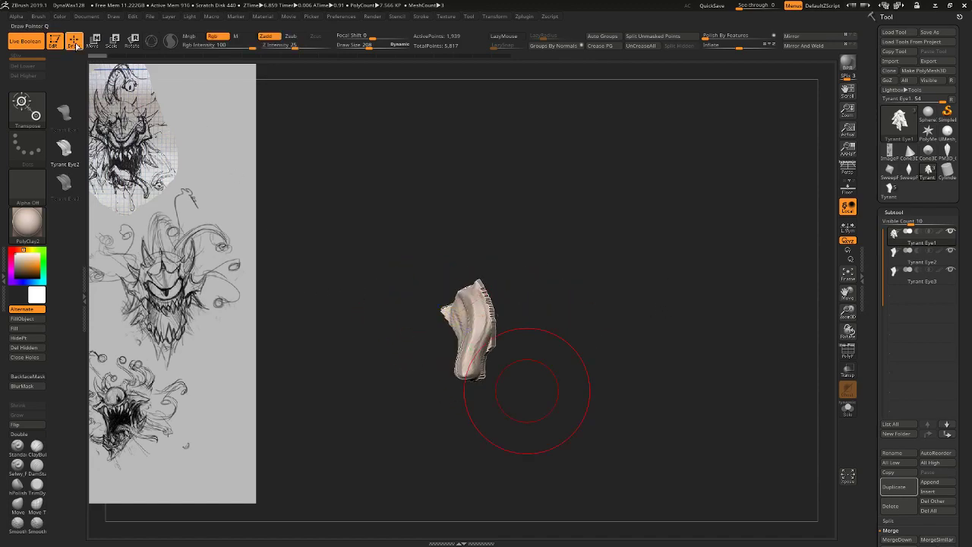
{"action": "left_click_drag", "start_coordinate": [701, 350], "coordinate": [699, 326]}
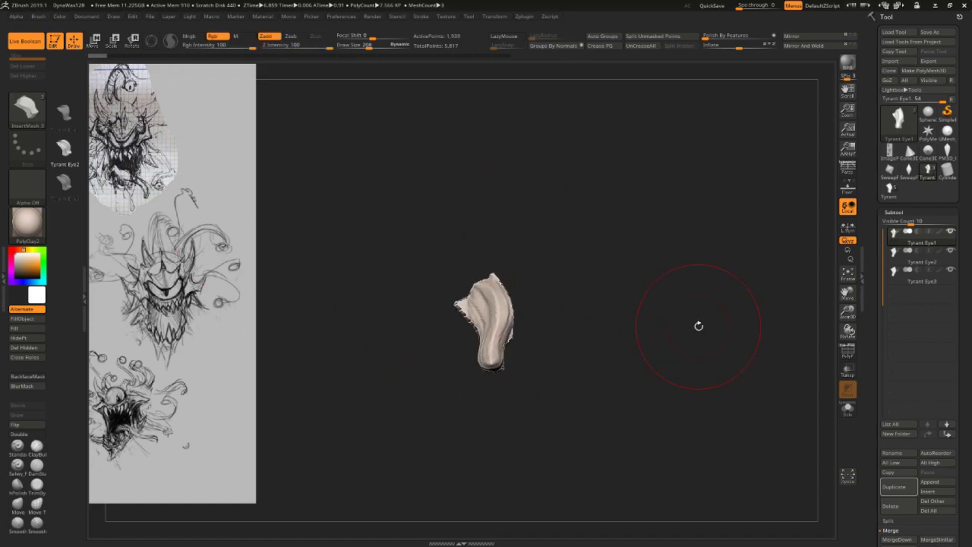
{"action": "left_click_drag", "start_coordinate": [585, 341], "coordinate": [651, 330]}
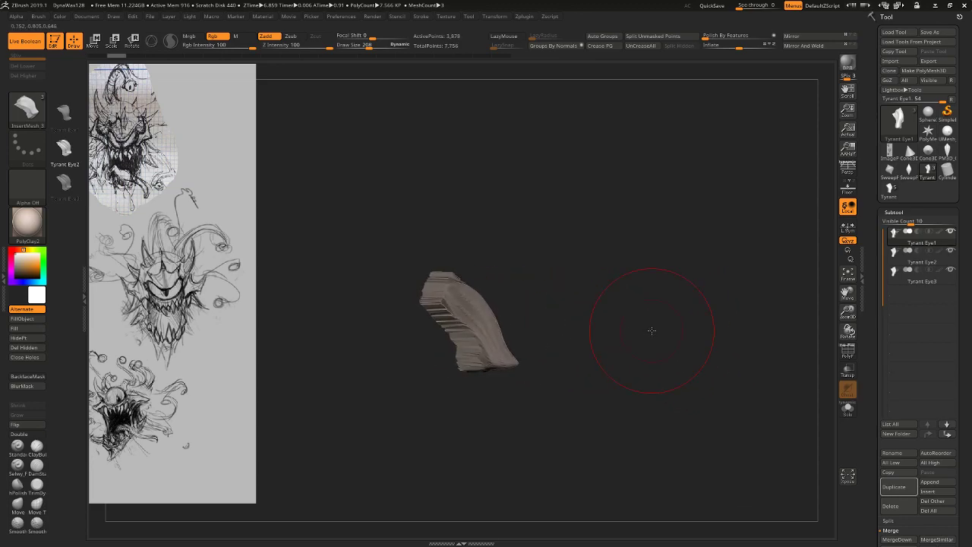
{"action": "left_click_drag", "start_coordinate": [523, 267], "coordinate": [667, 273]}
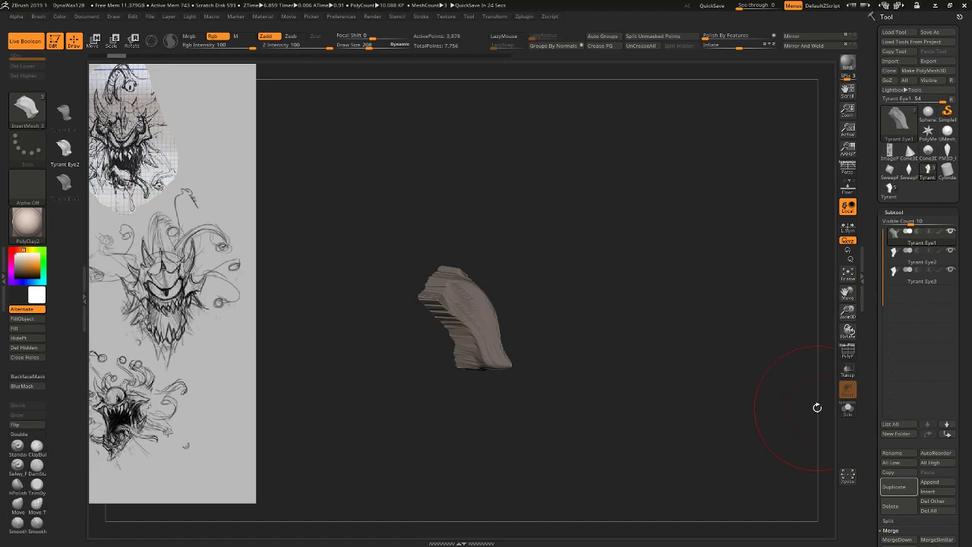
Delete the horn piece subtool from the horn tool and from the full creature model, and select the Tyrant Eye head subtool.
{"action": "left_click", "coordinate": [893, 505]}
{"action": "left_click", "coordinate": [895, 195]}
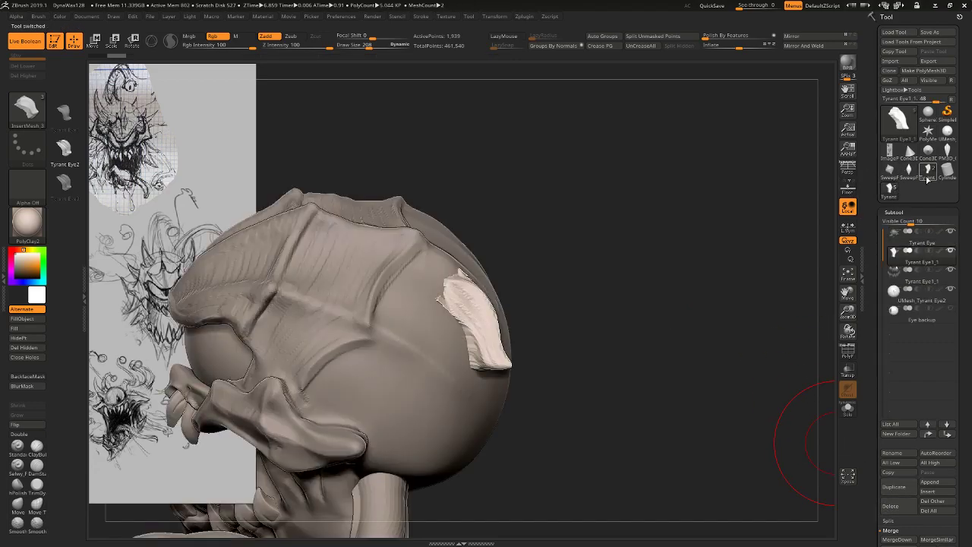
{"action": "left_click_drag", "start_coordinate": [728, 286], "coordinate": [740, 326], "text": "shift"}
{"action": "left_click", "coordinate": [894, 507]}
{"action": "left_click", "coordinate": [565, 356], "text": "alt"}
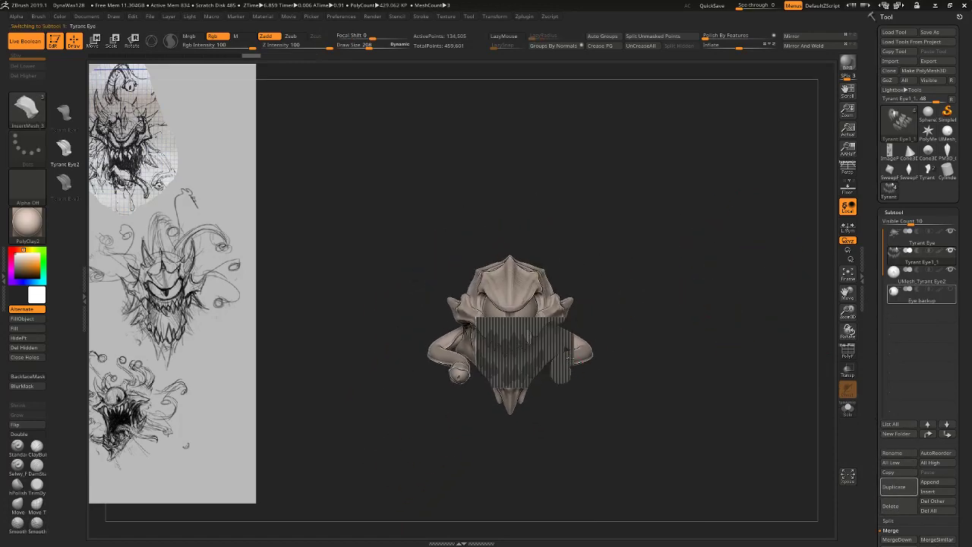
{"action": "left_click_drag", "start_coordinate": [688, 296], "coordinate": [676, 316]}
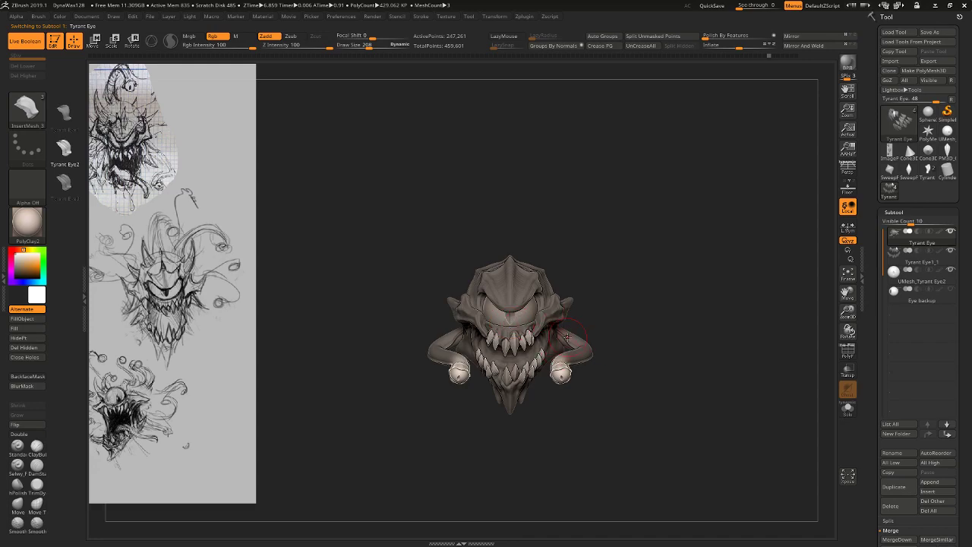
{"action": "key", "text": "w"}
{"action": "left_click", "coordinate": [709, 360]}
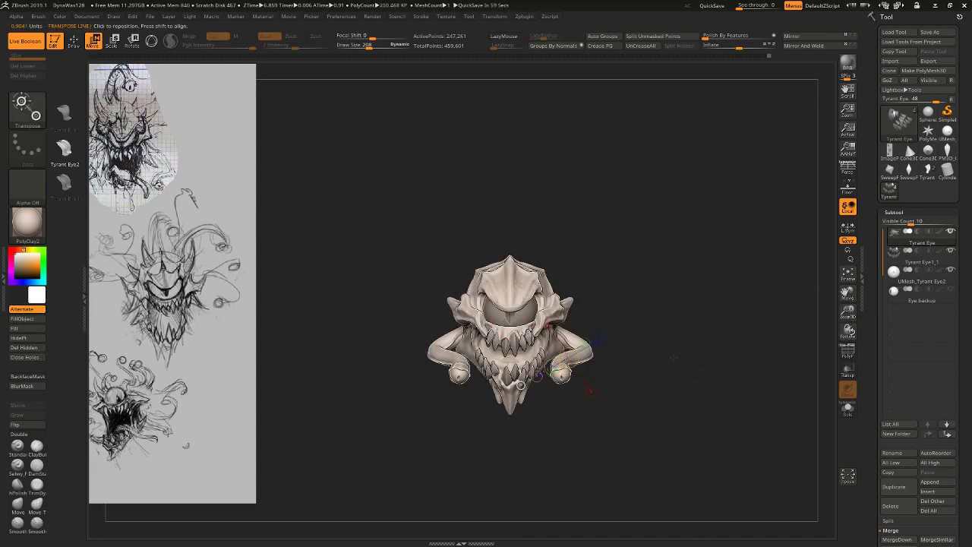
{"action": "left_click_drag", "start_coordinate": [658, 314], "coordinate": [668, 354]}
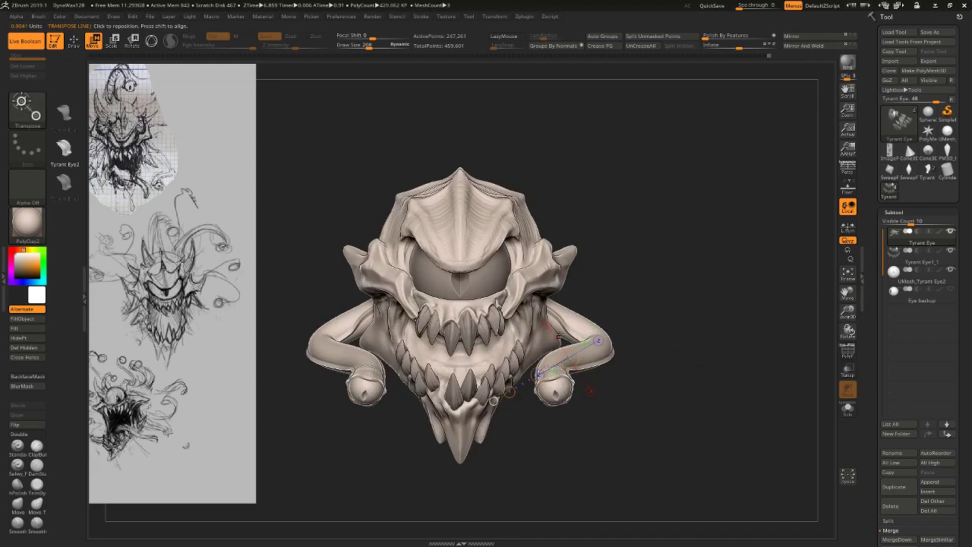
{"action": "left_click_drag", "start_coordinate": [644, 292], "coordinate": [620, 265], "text": "alt"}
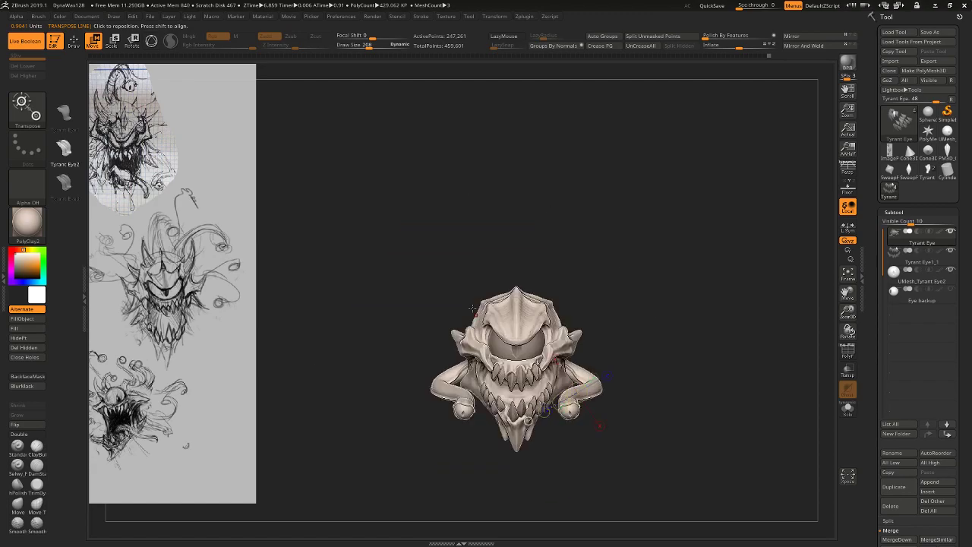
{"action": "key", "text": "q"}
{"action": "mouse_move", "coordinate": [557, 218]}
{"action": "left_mouse_down"}
{"action": "mouse_move", "coordinate": [579, 180]}
{"action": "mouse_move", "coordinate": [635, 236]}
{"action": "mouse_move", "coordinate": [560, 190]}
{"action": "mouse_move", "coordinate": [559, 209]}
{"action": "mouse_move", "coordinate": [579, 199]}
{"action": "left_mouse_up"}
{"action": "left_click_drag", "start_coordinate": [597, 250], "coordinate": [581, 231]}
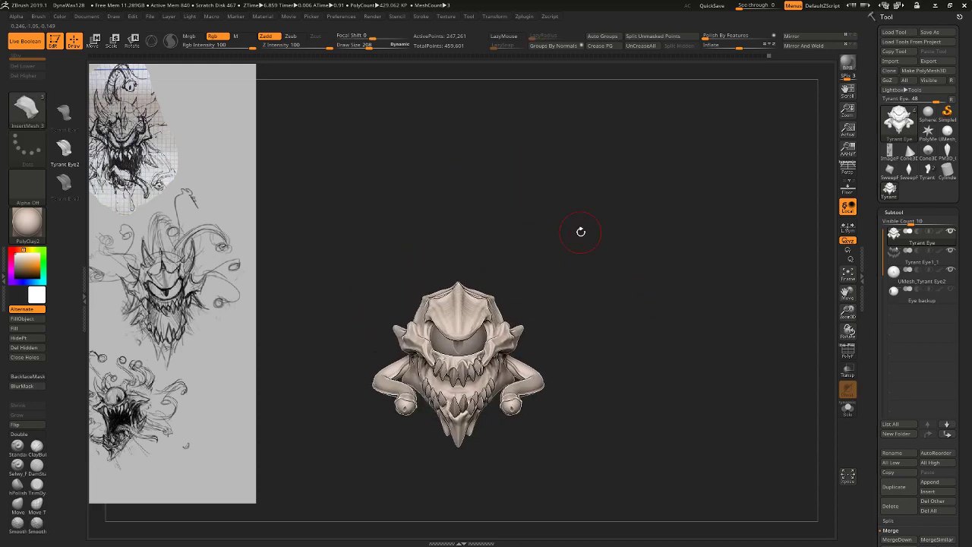
Choose the custom Insert TentaEye brush, undo the test stroke and reduce the draw size to 140.
{"action": "left_click", "coordinate": [26, 109]}
{"action": "left_click", "coordinate": [27, 109]}
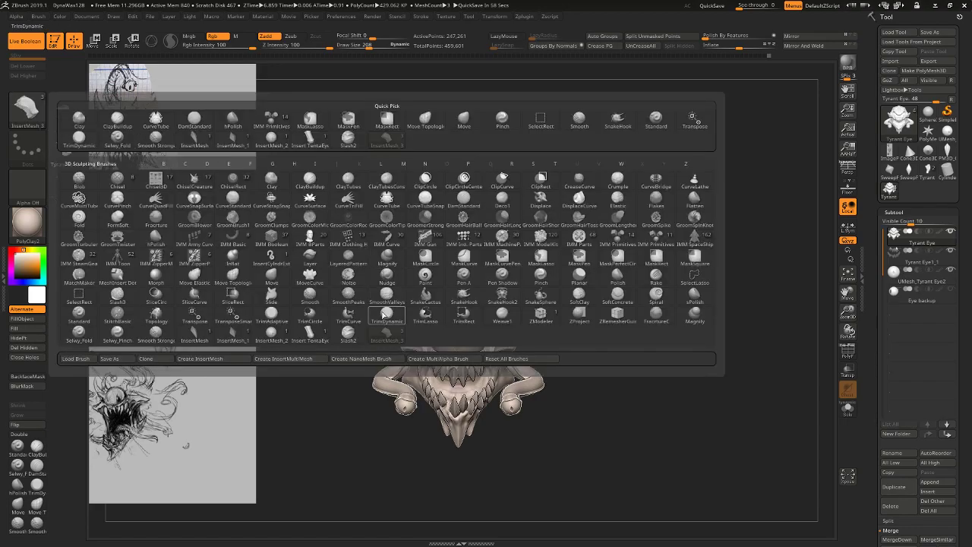
{"action": "left_click", "coordinate": [311, 334]}
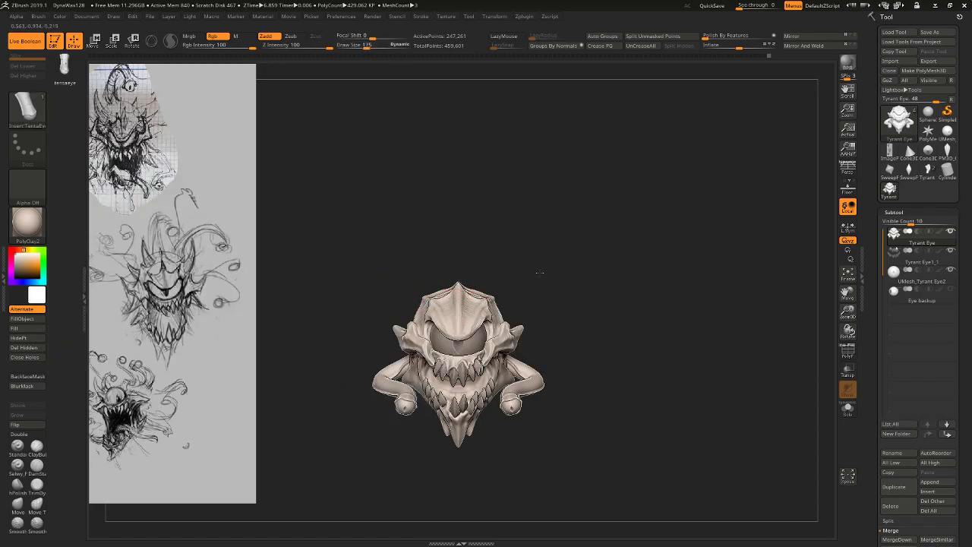
{"action": "left_click_drag", "start_coordinate": [539, 272], "coordinate": [590, 309]}
{"action": "key", "text": "ctrl+z"}
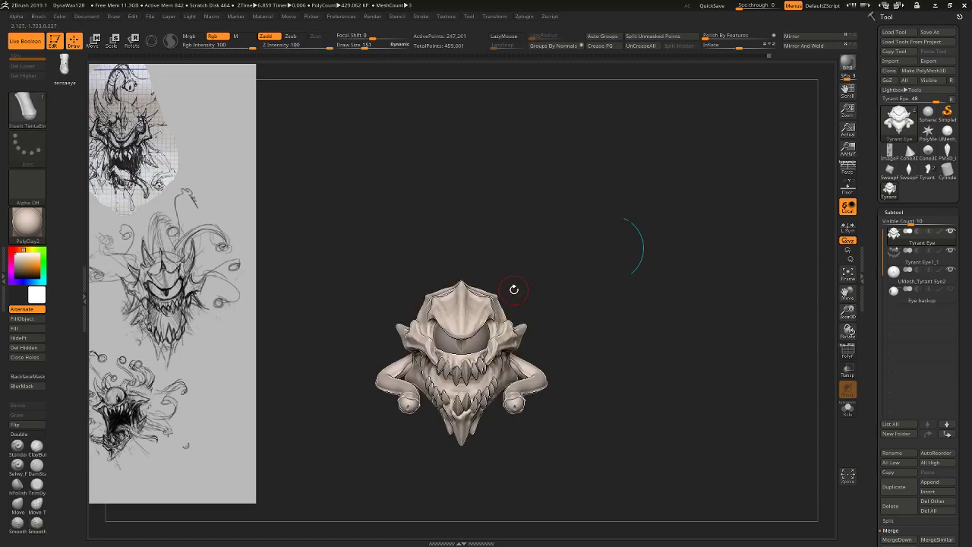
{"action": "key", "text": "bracketleft"}
Insert a mirrored pair of curved tentacles on top of the head and shift them slightly downward.
{"action": "left_click_drag", "start_coordinate": [476, 224], "coordinate": [475, 267]}
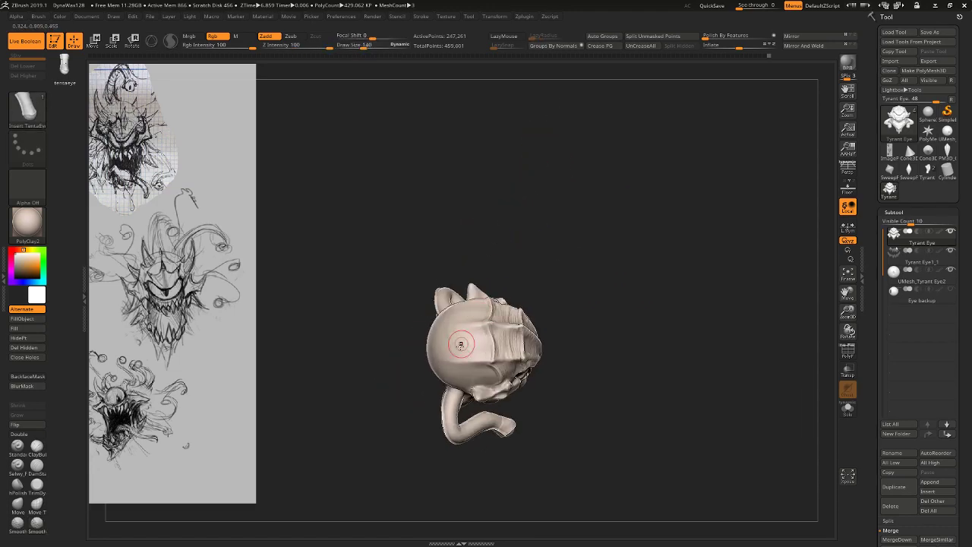
{"action": "left_click_drag", "start_coordinate": [379, 279], "coordinate": [420, 327]}
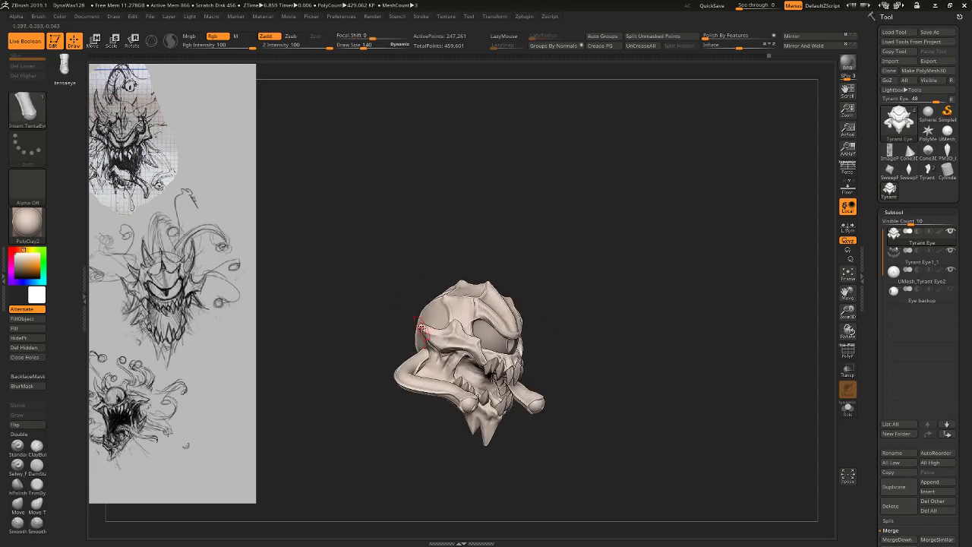
{"action": "left_click_drag", "start_coordinate": [362, 331], "coordinate": [450, 278]}
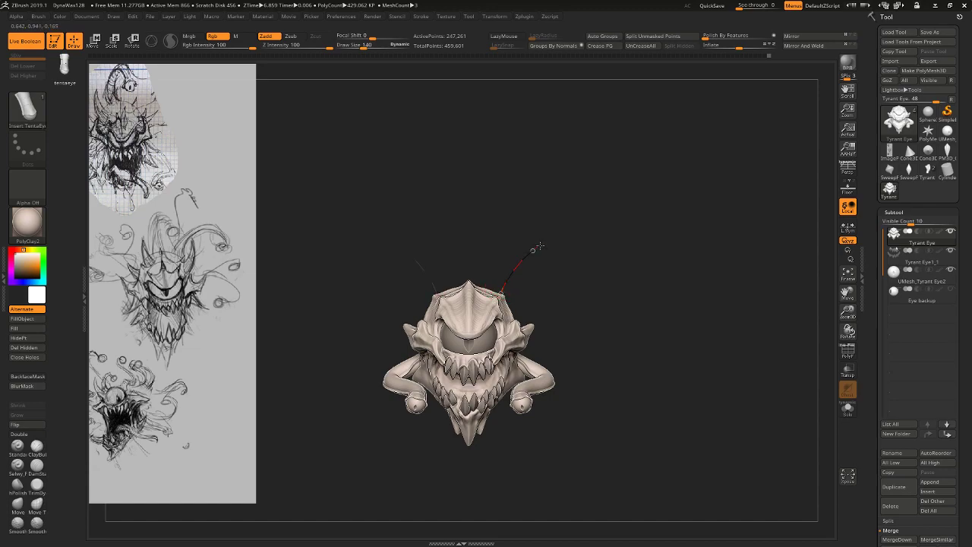
{"action": "left_click_drag", "start_coordinate": [537, 247], "coordinate": [618, 278]}
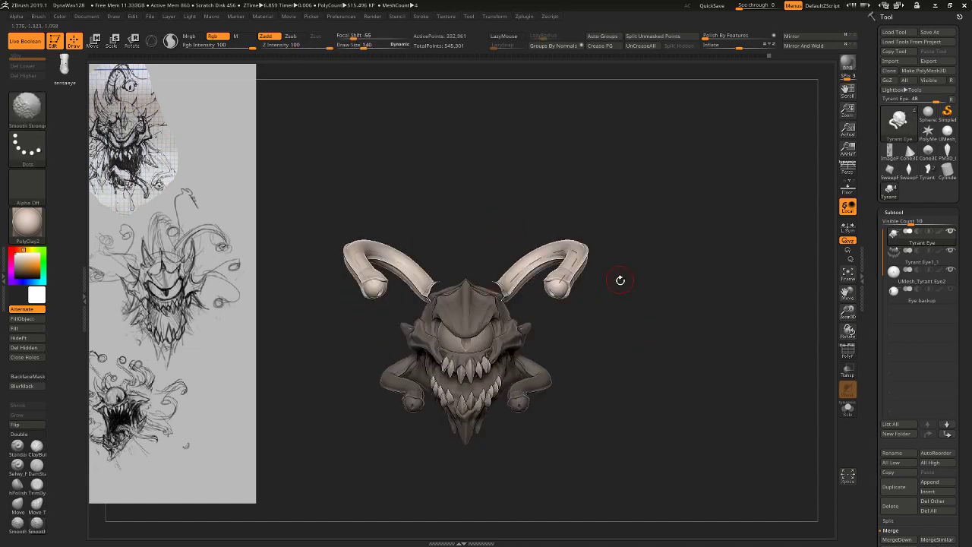
{"action": "mouse_move", "coordinate": [644, 315]}
{"action": "left_mouse_down"}
{"action": "mouse_move", "coordinate": [662, 317]}
{"action": "mouse_move", "coordinate": [651, 307]}
{"action": "left_mouse_up"}
{"action": "key", "text": "w"}
{"action": "mouse_move", "coordinate": [552, 260]}
{"action": "left_mouse_down"}
{"action": "mouse_move", "coordinate": [574, 314]}
{"action": "mouse_move", "coordinate": [565, 286]}
{"action": "mouse_move", "coordinate": [559, 297]}
{"action": "left_mouse_up"}
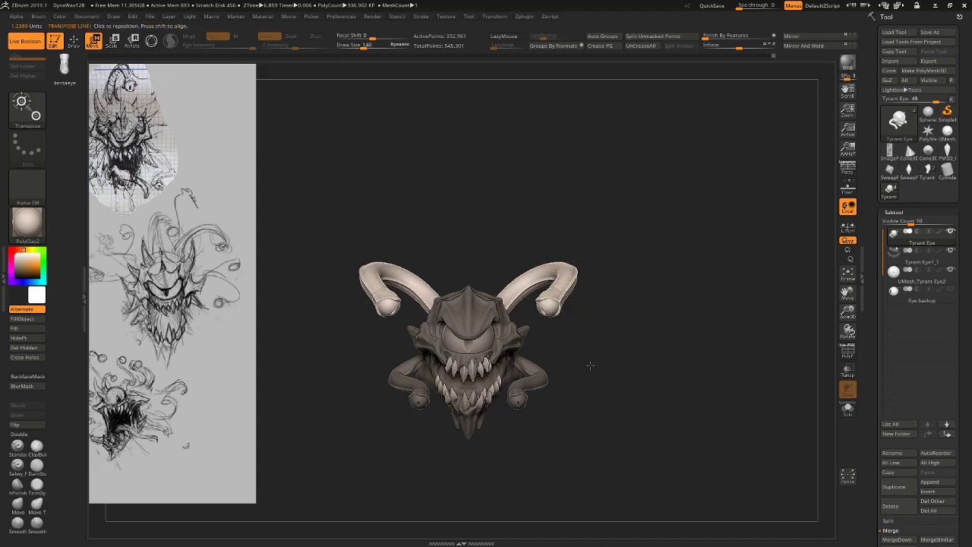
Mask everything except the tips of the upper tentacles and blur the mask edge.
{"action": "mouse_move", "coordinate": [590, 365]}
{"action": "left_mouse_down"}
{"action": "mouse_move", "coordinate": [608, 419]}
{"action": "mouse_move", "coordinate": [641, 352]}
{"action": "mouse_move", "coordinate": [633, 377]}
{"action": "left_mouse_up"}
{"action": "mouse_move", "coordinate": [462, 218]}
{"action": "left_mouse_down", "text": "ctrl"}
{"action": "mouse_move", "coordinate": [497, 213]}
{"action": "mouse_move", "coordinate": [571, 301]}
{"action": "mouse_move", "coordinate": [477, 334]}
{"action": "left_mouse_up", "text": "ctrl"}
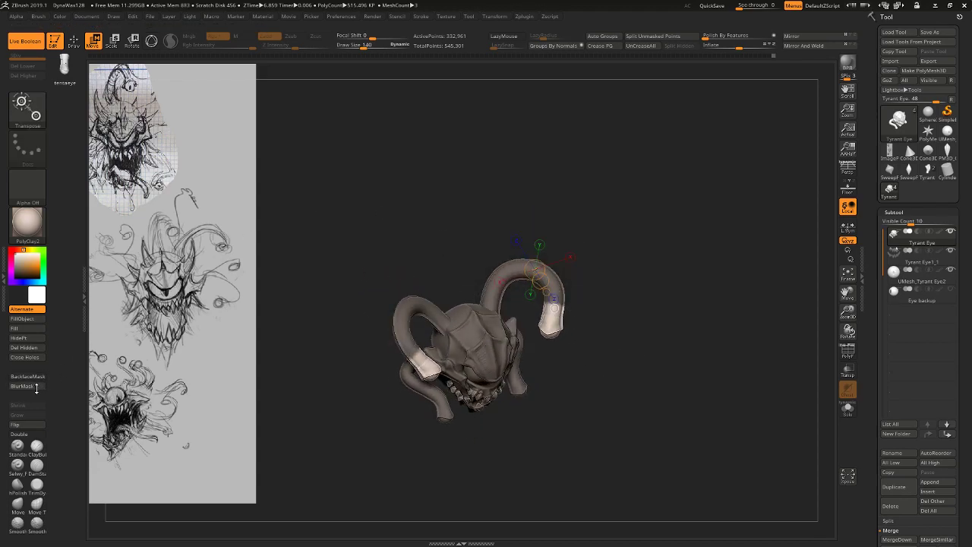
{"action": "left_click", "coordinate": [37, 388]}
{"action": "left_click_drag", "start_coordinate": [575, 319], "coordinate": [616, 357], "text": "alt"}
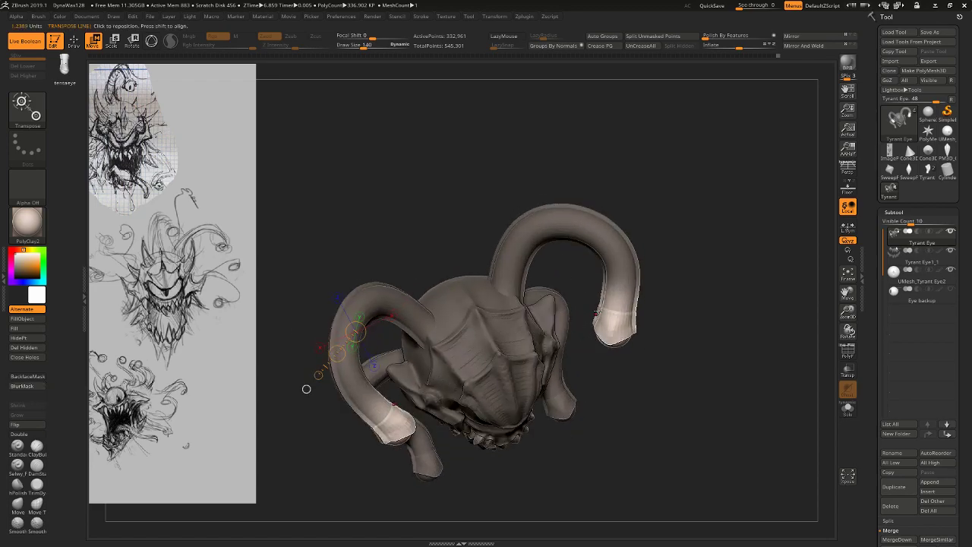
Reposition and rotate the unmasked tentacle tips with the Transpose line, clear the mask and return to Draw mode.
{"action": "left_click_drag", "start_coordinate": [620, 279], "coordinate": [610, 343]}
{"action": "left_click_drag", "start_coordinate": [593, 387], "coordinate": [479, 315]}
{"action": "key", "text": "r"}
{"action": "left_click_drag", "start_coordinate": [633, 307], "coordinate": [648, 303]}
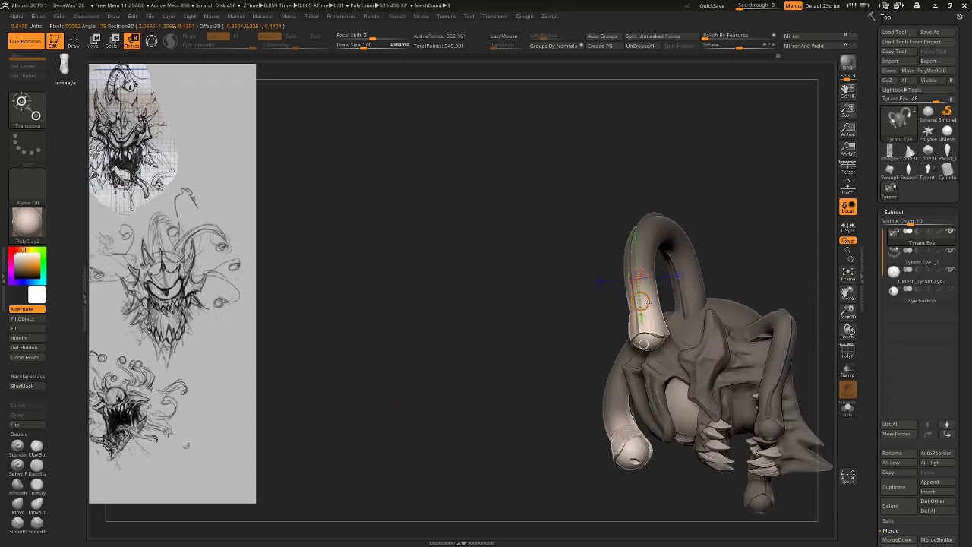
{"action": "left_click_drag", "start_coordinate": [564, 335], "coordinate": [616, 304]}
{"action": "left_click_drag", "start_coordinate": [690, 230], "coordinate": [698, 238], "text": "ctrl"}
{"action": "mouse_move", "coordinate": [699, 239]}
{"action": "left_mouse_down", "text": "alt"}
{"action": "mouse_move", "coordinate": [690, 205]}
{"action": "mouse_move", "coordinate": [732, 229]}
{"action": "mouse_move", "coordinate": [706, 242]}
{"action": "mouse_move", "coordinate": [655, 239]}
{"action": "mouse_move", "coordinate": [703, 248]}
{"action": "left_mouse_up", "text": "alt"}
{"action": "key", "text": "q"}
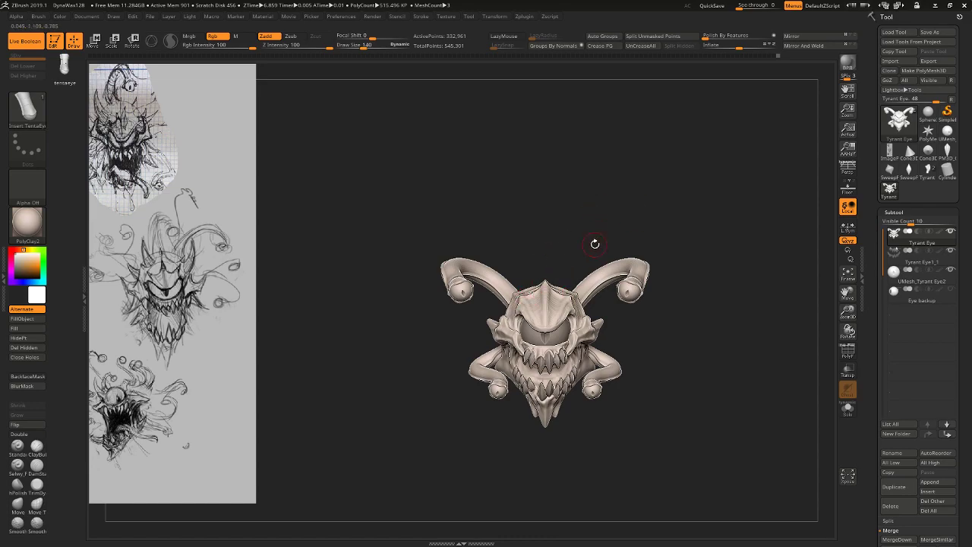
Try duplicating one upper tentacle onto the middle of the head with symmetry off, and rotate the copy upright.
{"action": "key", "text": "w"}
{"action": "left_click", "coordinate": [507, 279], "text": "ctrl"}
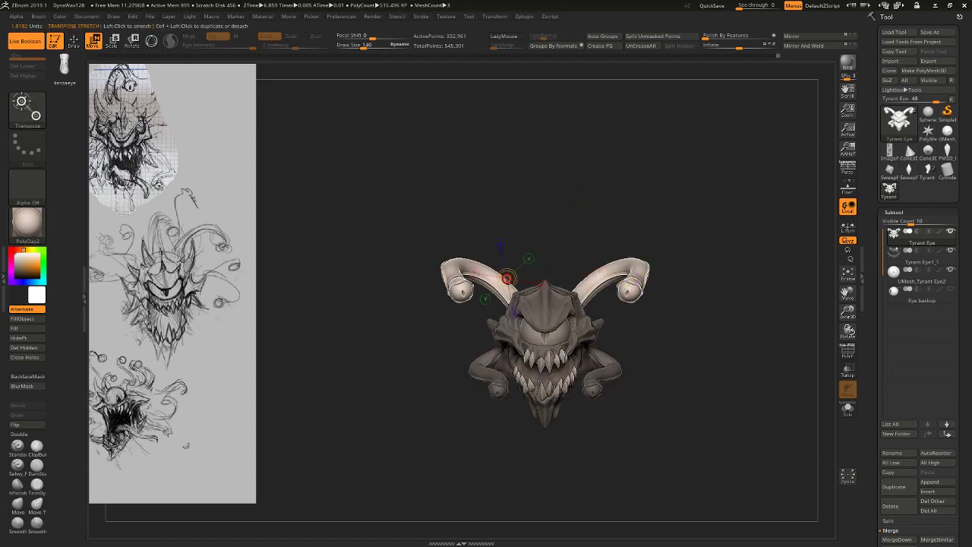
{"action": "key", "text": "x"}
{"action": "left_click", "coordinate": [502, 291], "text": "ctrl"}
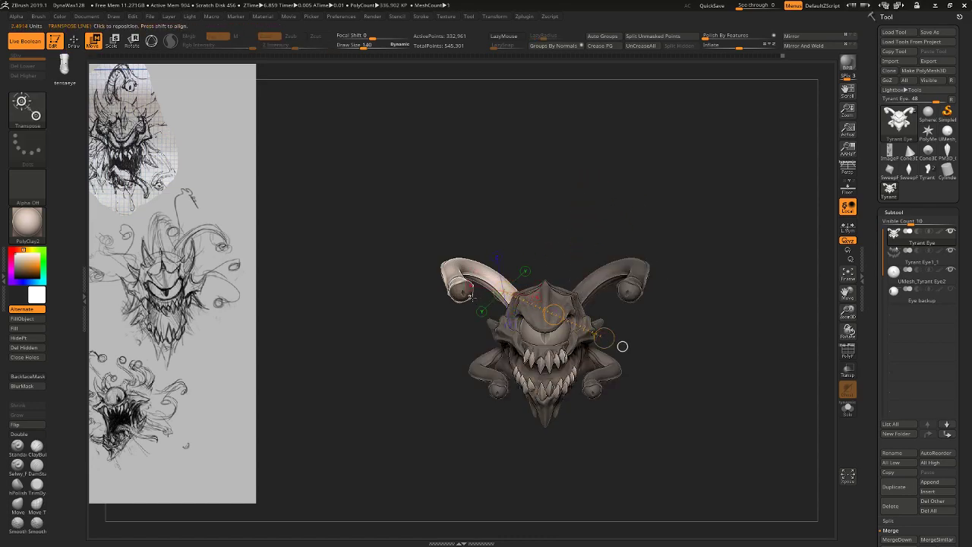
{"action": "mouse_move", "coordinate": [464, 291]}
{"action": "left_mouse_down"}
{"action": "mouse_move", "coordinate": [564, 291]}
{"action": "mouse_move", "coordinate": [556, 260]}
{"action": "mouse_move", "coordinate": [632, 285]}
{"action": "mouse_move", "coordinate": [610, 290]}
{"action": "mouse_move", "coordinate": [599, 308]}
{"action": "left_mouse_up"}
{"action": "key", "text": "r"}
{"action": "key", "text": "w"}
{"action": "left_click_drag", "start_coordinate": [580, 273], "coordinate": [584, 288]}
{"action": "left_click", "coordinate": [548, 307]}
{"action": "key", "text": "r"}
{"action": "left_click_drag", "start_coordinate": [562, 252], "coordinate": [581, 254]}
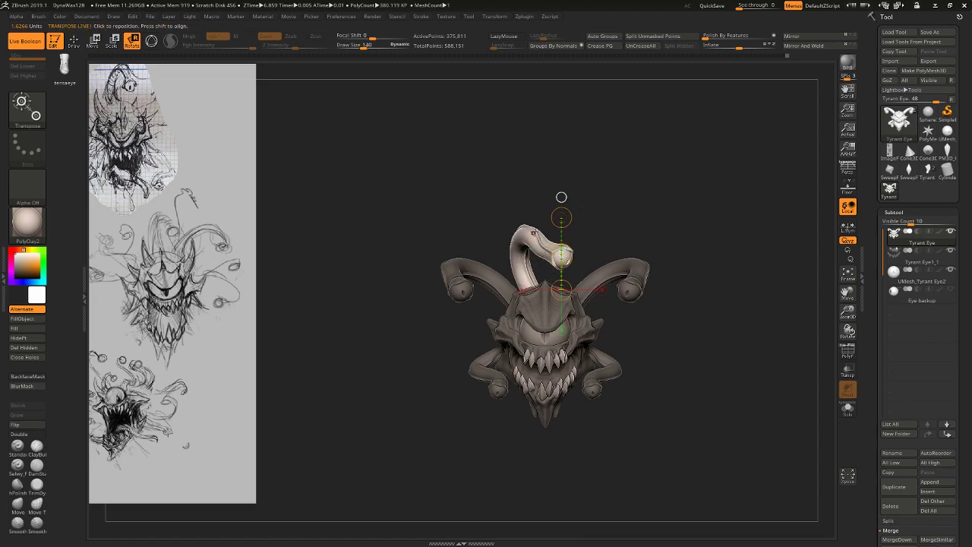
Undo the duplicated tentacle and its repositioning.
{"action": "key", "text": "ctrl+z"}
{"action": "key", "text": "ctrl+z"}
{"action": "key", "text": "ctrl+z"}
{"action": "key", "text": "ctrl+z"}
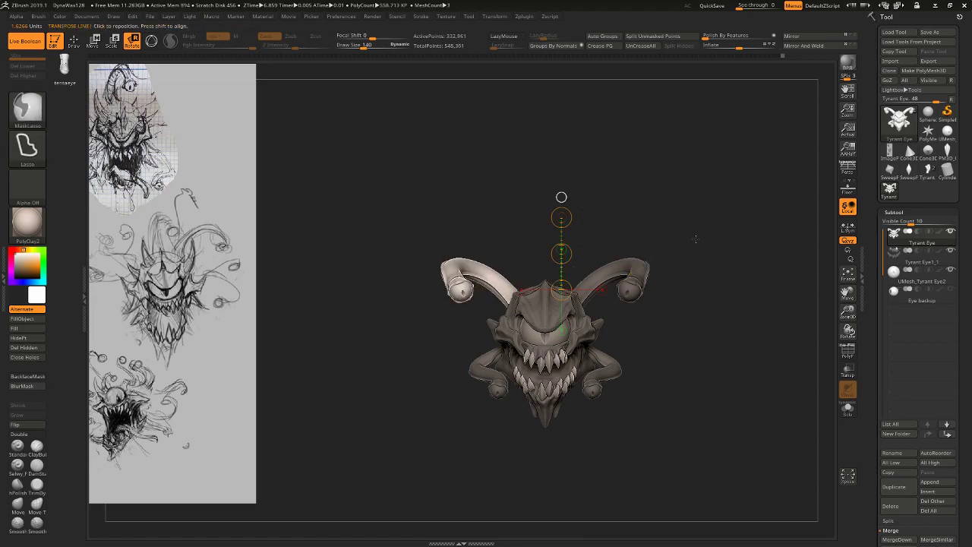
Mask everything except the upper tentacle pair and scale the pair down slightly with the Transpose line.
{"action": "left_click_drag", "start_coordinate": [696, 240], "coordinate": [692, 274]}
{"action": "left_click", "coordinate": [599, 299], "text": "ctrl"}
{"action": "left_click", "coordinate": [614, 273], "text": "ctrl"}
{"action": "left_click", "coordinate": [660, 287], "text": "ctrl"}
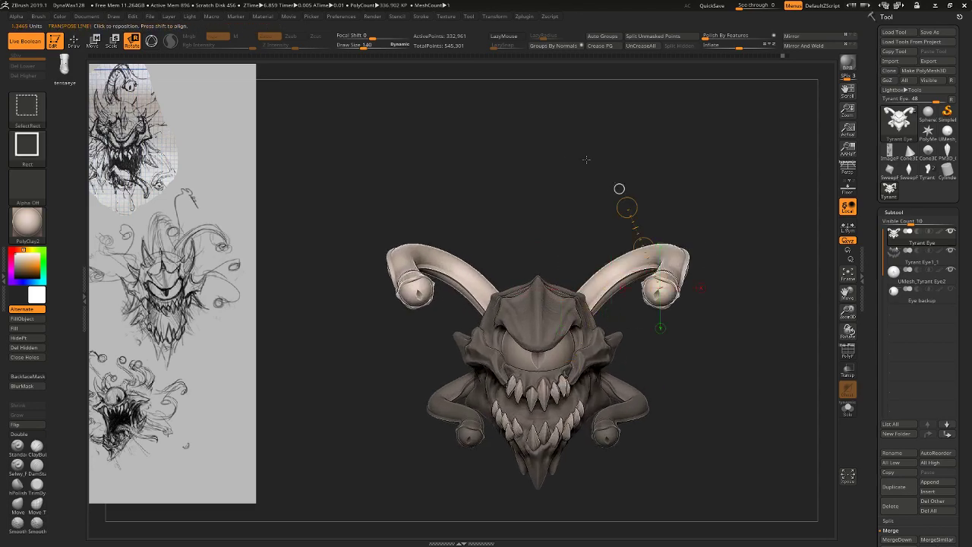
{"action": "left_click", "coordinate": [112, 41]}
{"action": "mouse_move", "coordinate": [593, 301]}
{"action": "left_mouse_down"}
{"action": "mouse_move", "coordinate": [747, 237]}
{"action": "mouse_move", "coordinate": [695, 251]}
{"action": "left_mouse_up"}
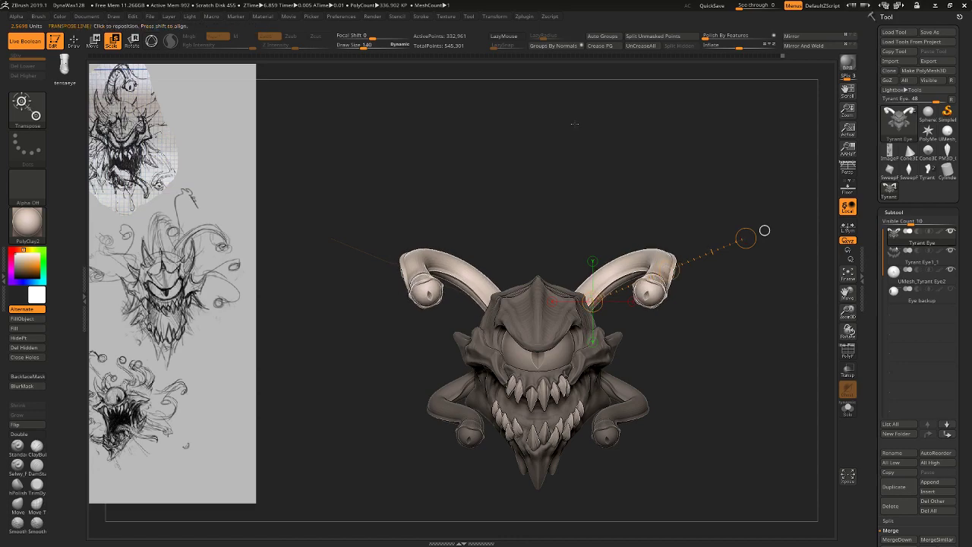
{"action": "left_click", "coordinate": [74, 42]}
Move the upper tentacle pair slightly outward from the head and return to Draw mode.
{"action": "mouse_move", "coordinate": [588, 128]}
{"action": "left_mouse_down"}
{"action": "mouse_move", "coordinate": [679, 257]}
{"action": "mouse_move", "coordinate": [770, 257]}
{"action": "left_mouse_up"}
{"action": "key", "text": "w"}
{"action": "left_click_drag", "start_coordinate": [708, 257], "coordinate": [714, 257]}
{"action": "left_click", "coordinate": [77, 40]}
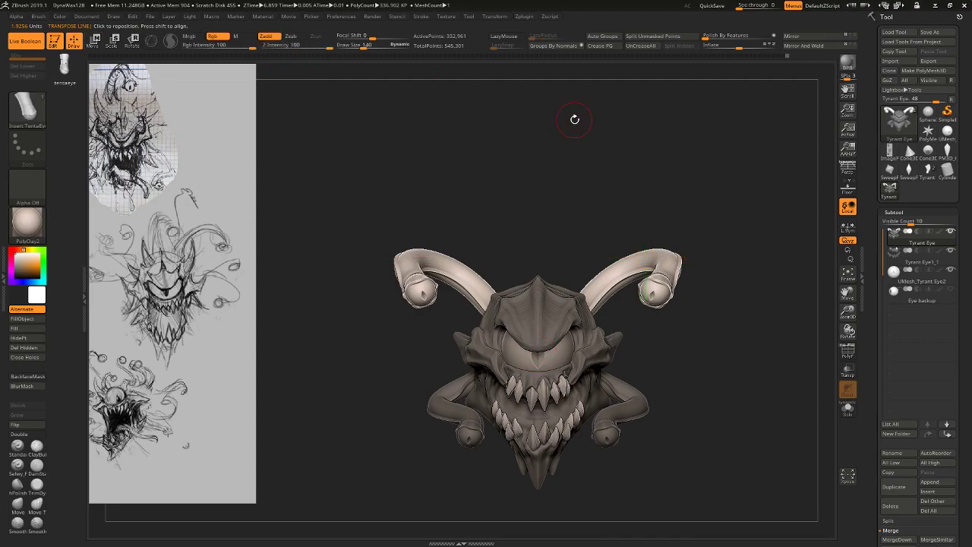
{"action": "mouse_move", "coordinate": [632, 140]}
{"action": "left_mouse_down"}
{"action": "mouse_move", "coordinate": [587, 123]}
{"action": "mouse_move", "coordinate": [646, 138]}
{"action": "mouse_move", "coordinate": [597, 135]}
{"action": "mouse_move", "coordinate": [633, 128]}
{"action": "mouse_move", "coordinate": [602, 139]}
{"action": "mouse_move", "coordinate": [662, 156]}
{"action": "mouse_move", "coordinate": [664, 178]}
{"action": "mouse_move", "coordinate": [660, 66]}
{"action": "left_mouse_up"}
{"action": "key", "text": "w"}
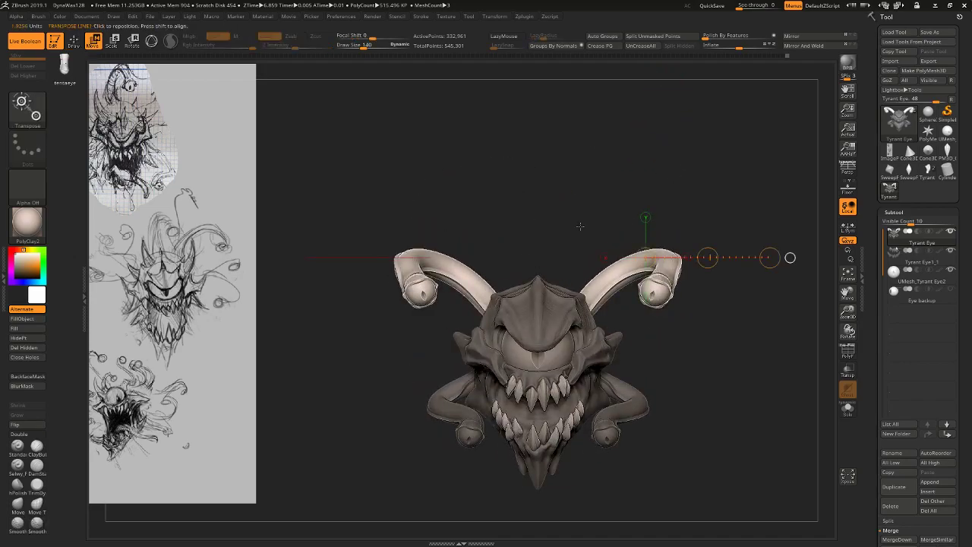
{"action": "left_click", "coordinate": [72, 42]}
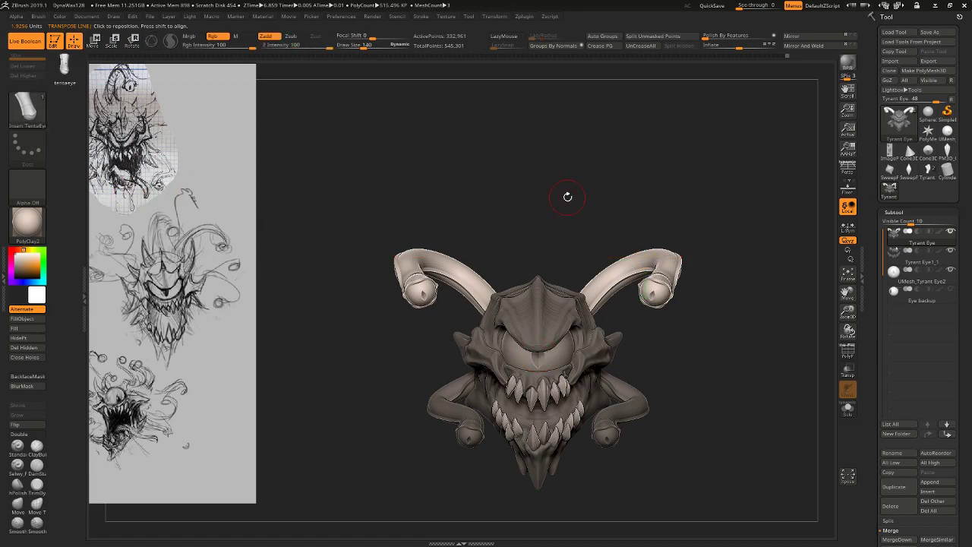
Insert another pair of curved tentacles at the back of the head behind the upper pair, using draw size 109.
{"action": "left_click_drag", "start_coordinate": [567, 196], "coordinate": [456, 330]}
{"action": "left_click_drag", "start_coordinate": [554, 233], "coordinate": [437, 301]}
{"action": "left_click_drag", "start_coordinate": [509, 200], "coordinate": [584, 314]}
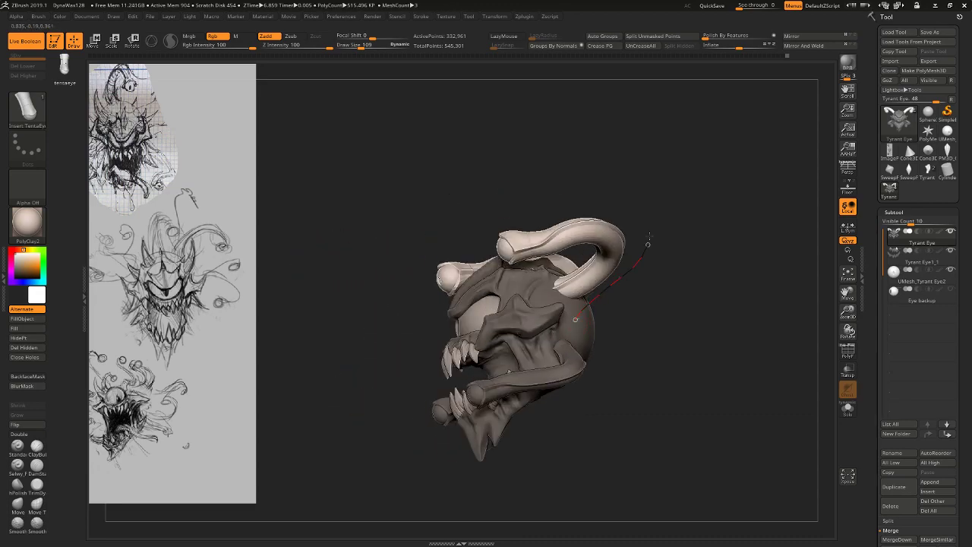
{"action": "left_click_drag", "start_coordinate": [649, 236], "coordinate": [552, 213]}
{"action": "mouse_move", "coordinate": [678, 154]}
{"action": "left_mouse_down"}
{"action": "mouse_move", "coordinate": [710, 172]}
{"action": "mouse_move", "coordinate": [642, 174]}
{"action": "mouse_move", "coordinate": [688, 146]}
{"action": "left_mouse_up"}
{"action": "key", "text": "ctrl+z"}
{"action": "left_click_drag", "start_coordinate": [521, 181], "coordinate": [518, 180]}
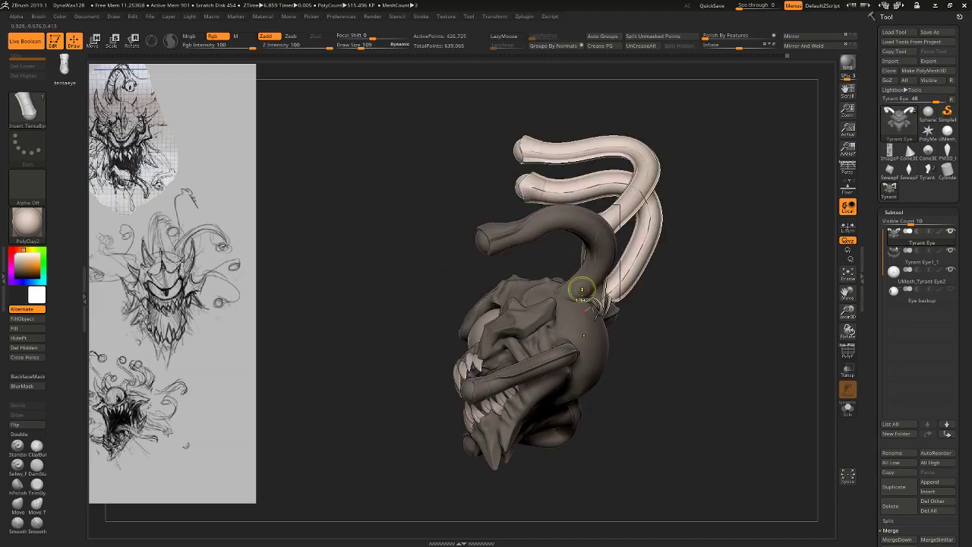
Undo the extra back tentacle pair, try inserting a taller pair above the head, and undo that pair as well.
{"action": "key", "text": "ctrl+z"}
{"action": "mouse_move", "coordinate": [583, 311]}
{"action": "left_mouse_down"}
{"action": "mouse_move", "coordinate": [629, 184]}
{"action": "mouse_move", "coordinate": [531, 170]}
{"action": "left_mouse_up"}
{"action": "mouse_move", "coordinate": [738, 276]}
{"action": "left_mouse_down"}
{"action": "mouse_move", "coordinate": [787, 295]}
{"action": "mouse_move", "coordinate": [741, 231]}
{"action": "left_mouse_up"}
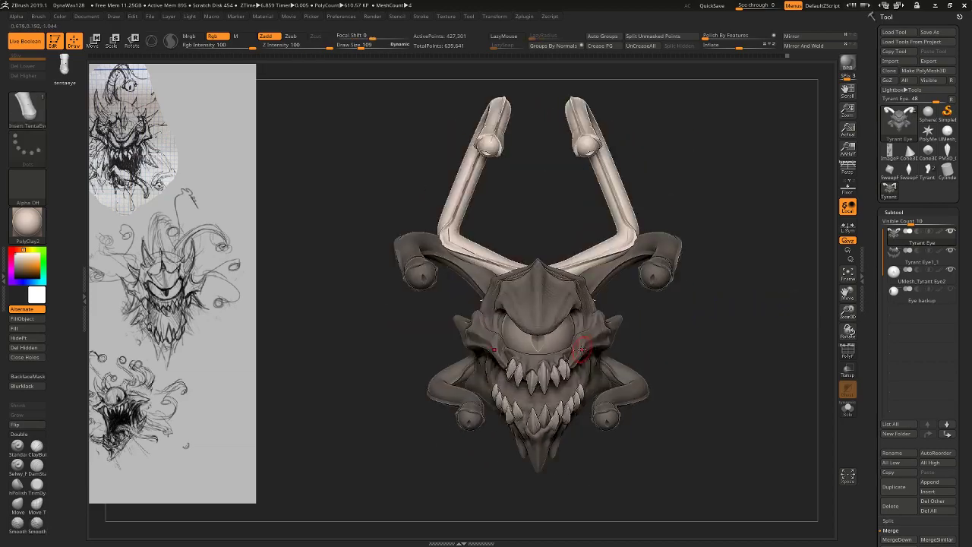
{"action": "key", "text": "ctrl+z"}
{"action": "key", "text": "ctrl+shift+z"}
{"action": "key", "text": "ctrl+z"}
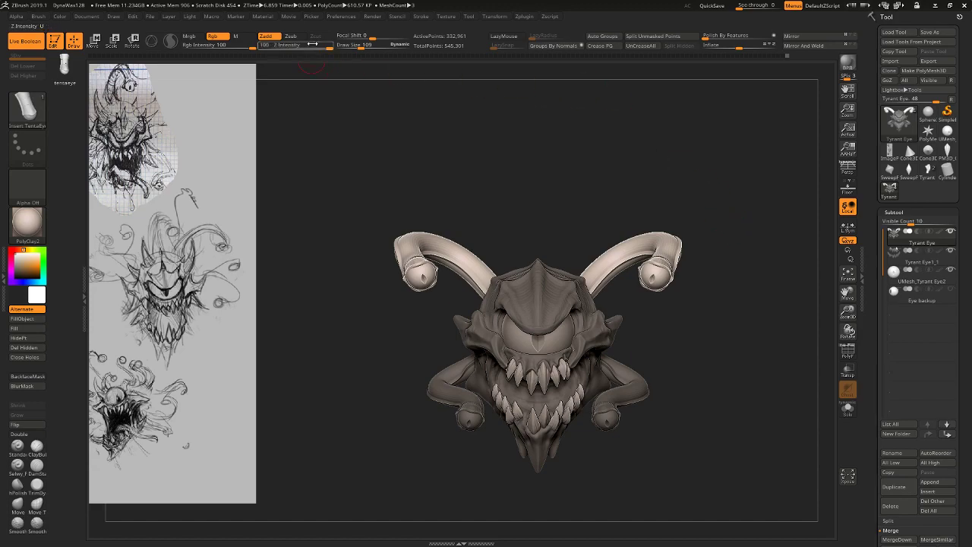
Split the unmasked upper tentacle pair off into its own subtool.
{"action": "left_click", "coordinate": [310, 17]}
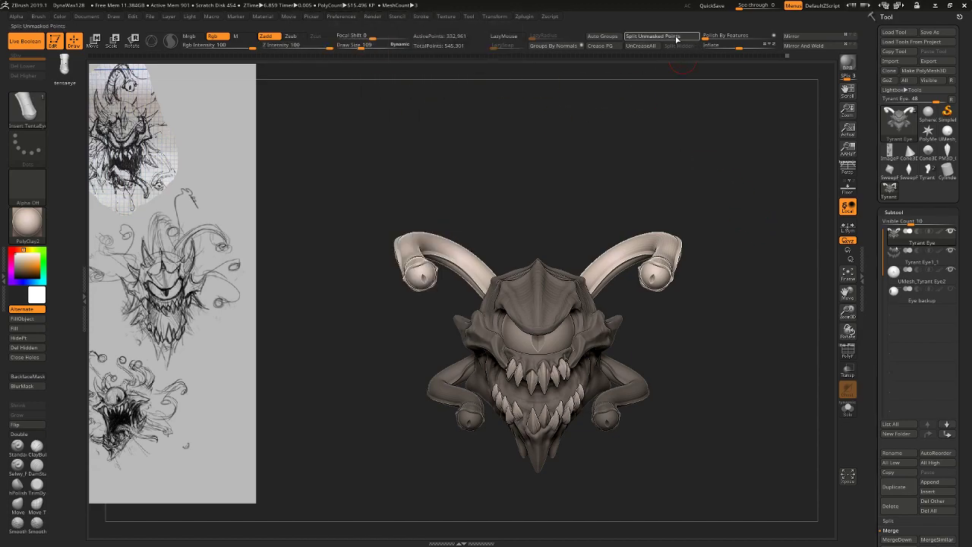
{"action": "left_click", "coordinate": [677, 39]}
{"action": "left_click_drag", "start_coordinate": [779, 305], "coordinate": [725, 218]}
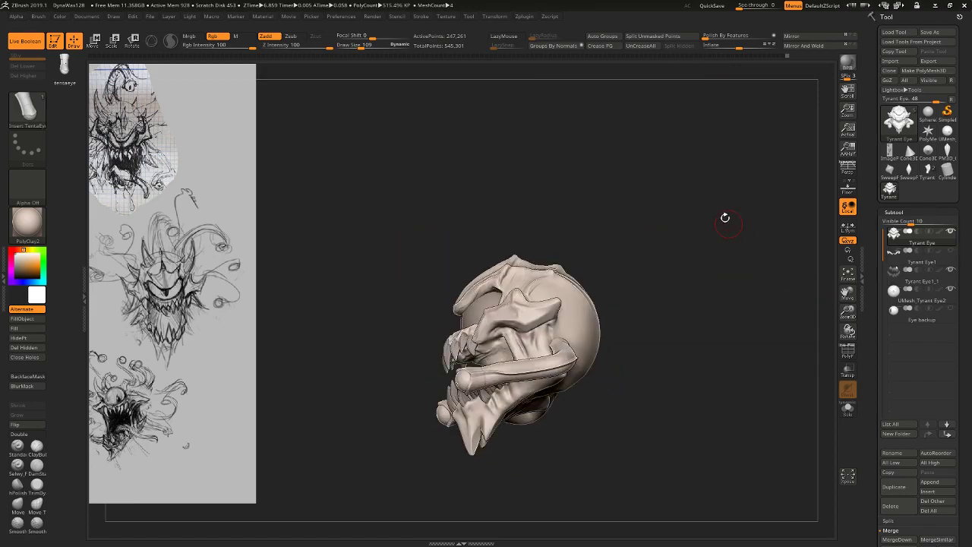
Insert a single curved tentacle with an eye tip on one side of the head's upper back, using draw size 109.
{"action": "left_click_drag", "start_coordinate": [559, 191], "coordinate": [542, 199]}
{"action": "mouse_move", "coordinate": [669, 134]}
{"action": "left_mouse_down"}
{"action": "mouse_move", "coordinate": [689, 166]}
{"action": "mouse_move", "coordinate": [660, 157]}
{"action": "mouse_move", "coordinate": [686, 161]}
{"action": "left_mouse_up"}
{"action": "key", "text": "ctrl+z"}
{"action": "left_click_drag", "start_coordinate": [614, 249], "coordinate": [636, 247]}
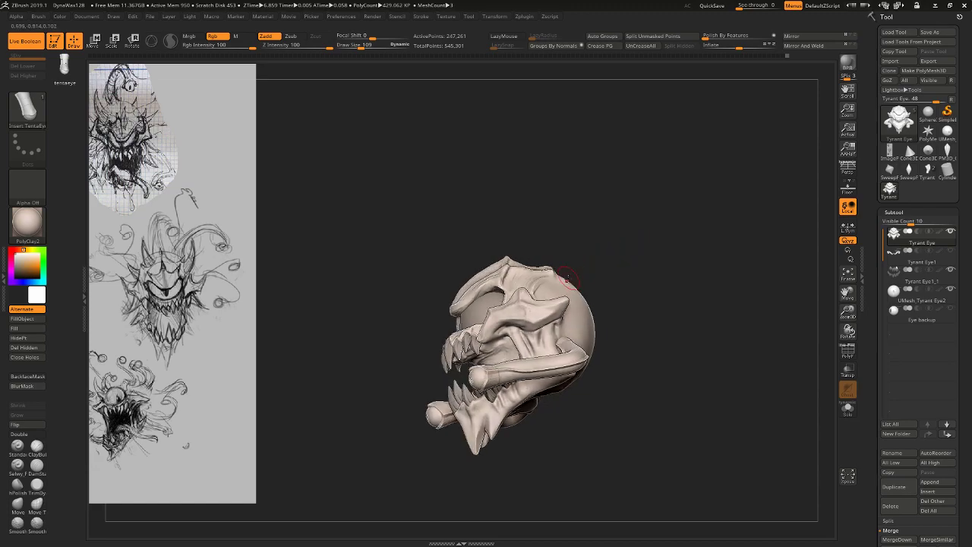
{"action": "left_click_drag", "start_coordinate": [556, 182], "coordinate": [544, 185]}
{"action": "left_click_drag", "start_coordinate": [656, 110], "coordinate": [677, 156], "text": "shift"}
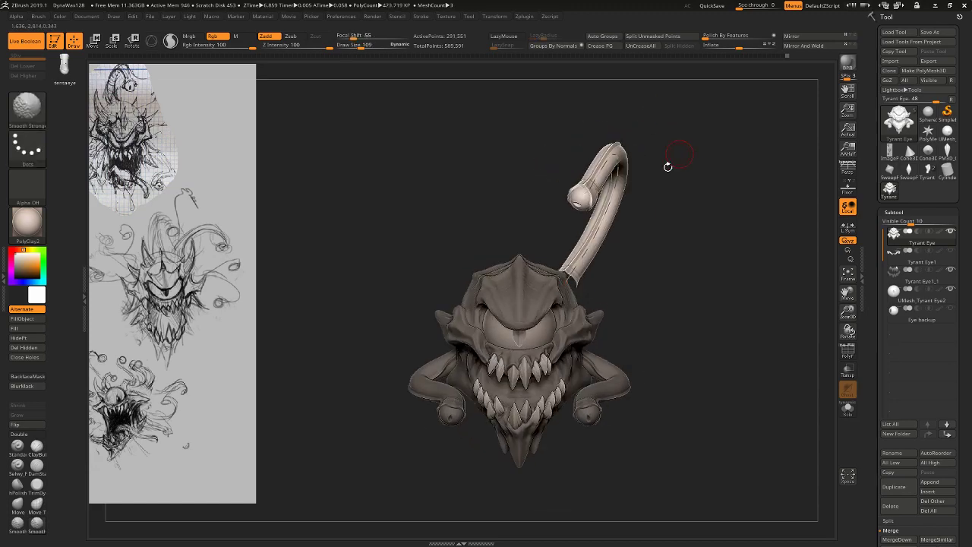
{"action": "mouse_move", "coordinate": [695, 238]}
{"action": "left_mouse_down"}
{"action": "mouse_move", "coordinate": [644, 229]}
{"action": "mouse_move", "coordinate": [699, 213]}
{"action": "left_mouse_up"}
Mask the head and the upper part of the single tentacle with a blurred edge, leaving its lower section unmasked.
{"action": "left_click_drag", "start_coordinate": [770, 214], "coordinate": [679, 167], "text": "alt"}
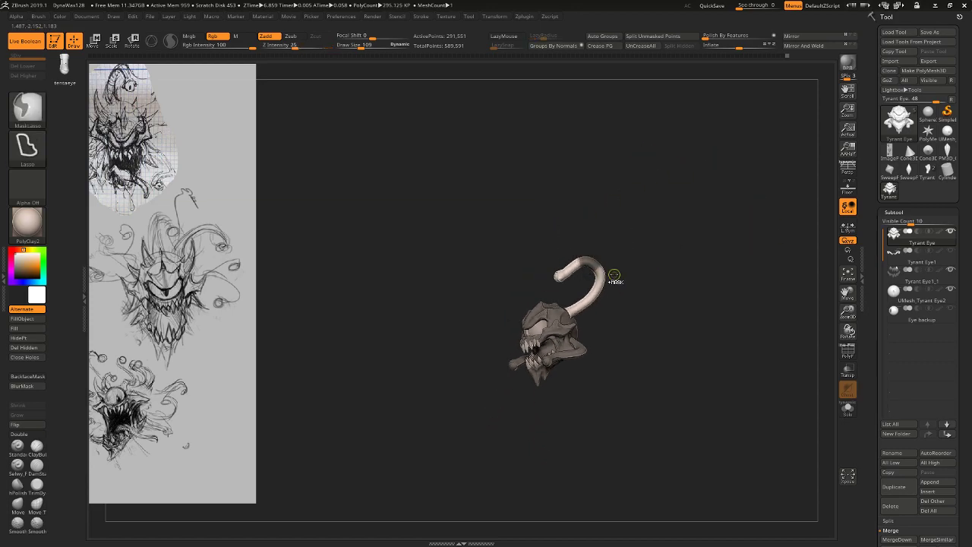
{"action": "key", "text": "f"}
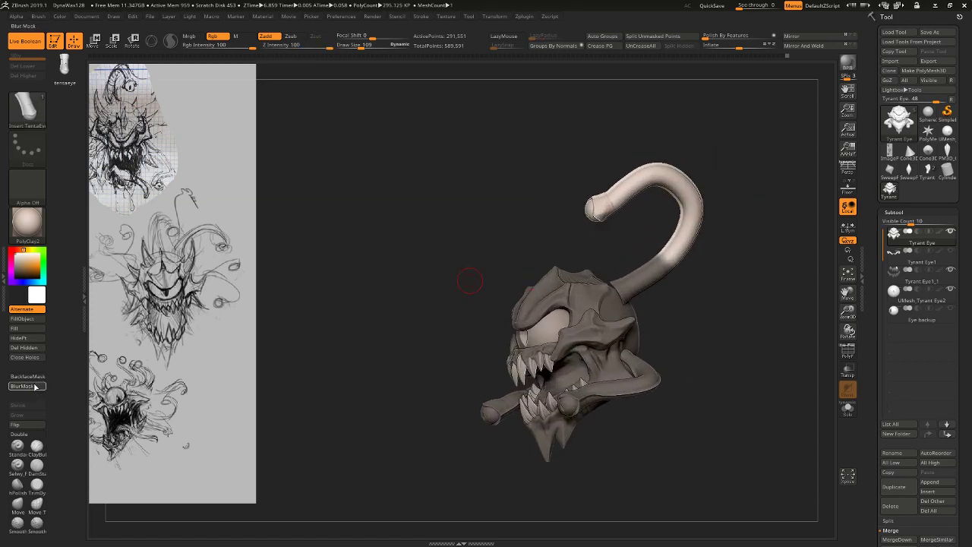
{"action": "left_click", "coordinate": [34, 387]}
{"action": "key", "text": "ctrl"}
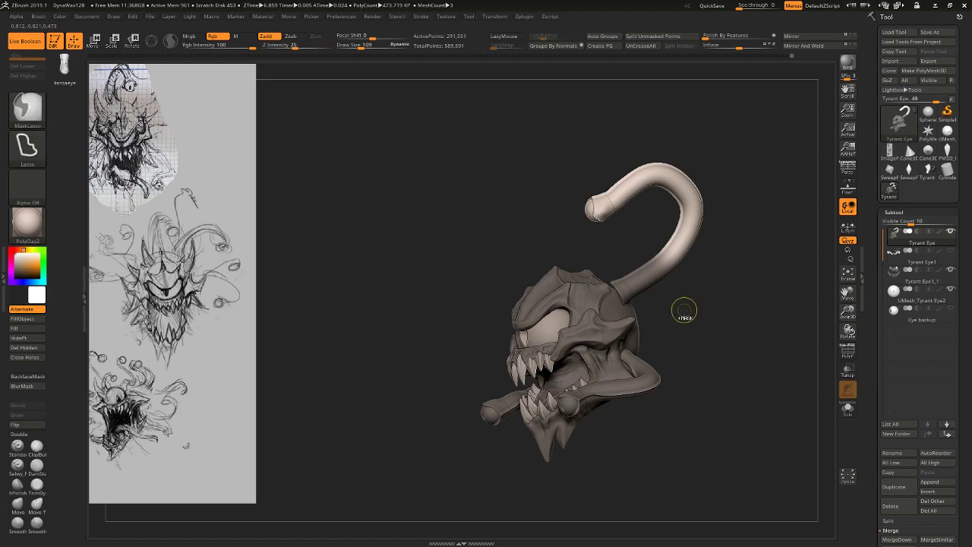
{"action": "left_click_drag", "start_coordinate": [689, 314], "coordinate": [684, 316], "text": "ctrl"}
{"action": "mouse_move", "coordinate": [646, 244]}
{"action": "left_mouse_down", "text": "ctrl"}
{"action": "mouse_move", "coordinate": [586, 126]}
{"action": "mouse_move", "coordinate": [473, 162]}
{"action": "mouse_move", "coordinate": [455, 228]}
{"action": "left_mouse_up", "text": "ctrl"}
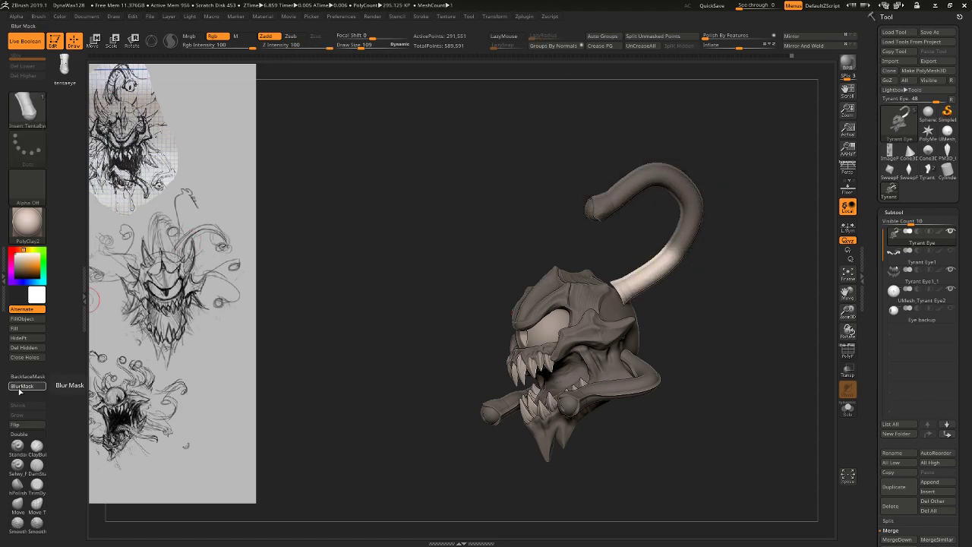
Bend the single tentacle's lower section with Transpose rotation and clear the mask.
{"action": "key", "text": "r"}
{"action": "left_click_drag", "start_coordinate": [681, 242], "coordinate": [640, 275]}
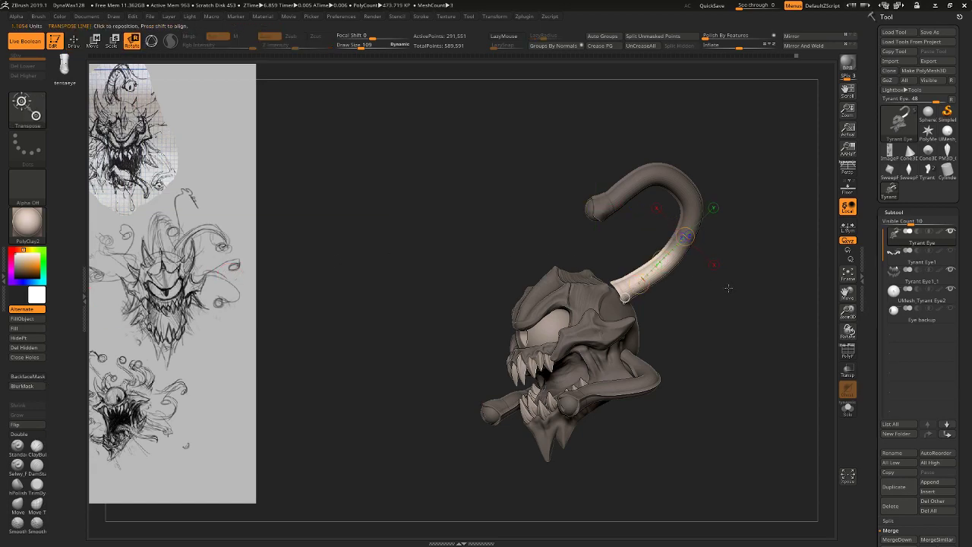
{"action": "left_click_drag", "start_coordinate": [727, 286], "coordinate": [677, 274]}
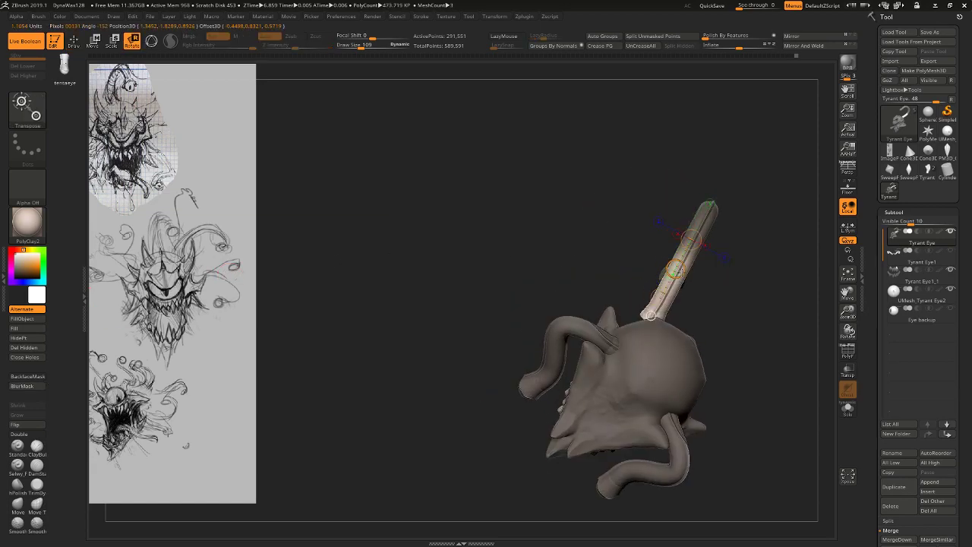
{"action": "left_click_drag", "start_coordinate": [564, 279], "coordinate": [761, 291]}
{"action": "left_click_drag", "start_coordinate": [672, 265], "coordinate": [722, 274]}
{"action": "left_click_drag", "start_coordinate": [760, 242], "coordinate": [706, 272], "text": "alt"}
{"action": "right_click_drag", "start_coordinate": [706, 271], "coordinate": [678, 266]}
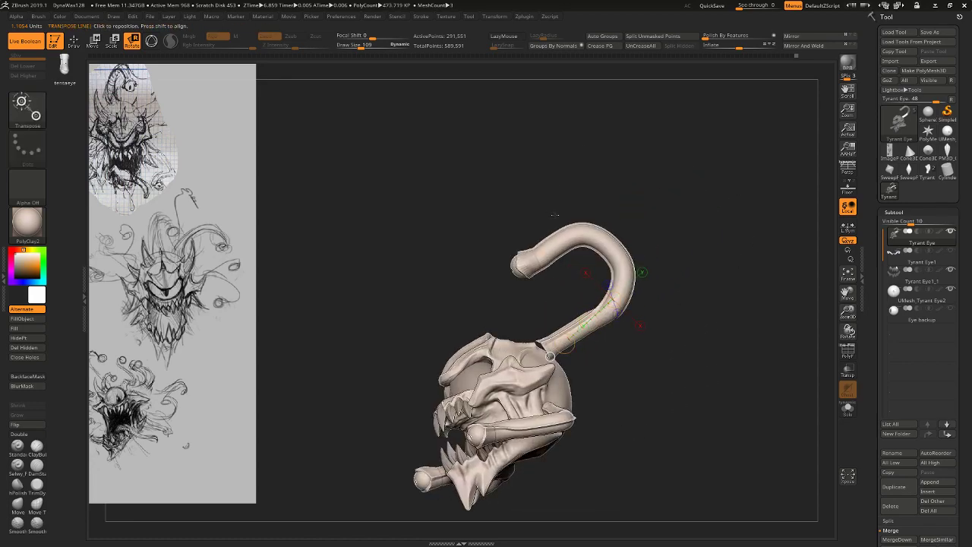
Soft-mask everything except the single tentacle's tip section and rotate the tip with the Transpose line.
{"action": "mouse_move", "coordinate": [559, 210]}
{"action": "left_mouse_down", "text": "ctrl"}
{"action": "mouse_move", "coordinate": [582, 292]}
{"action": "mouse_move", "coordinate": [490, 255]}
{"action": "left_mouse_up", "text": "ctrl"}
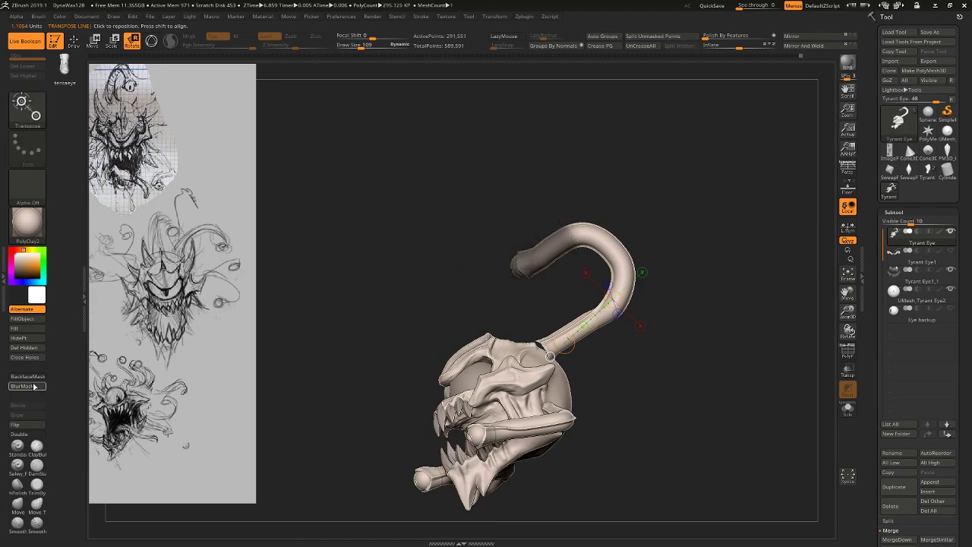
{"action": "left_click", "coordinate": [641, 222], "text": "ctrl"}
{"action": "mouse_move", "coordinate": [571, 236]}
{"action": "left_mouse_down"}
{"action": "mouse_move", "coordinate": [537, 261]}
{"action": "mouse_move", "coordinate": [681, 255]}
{"action": "mouse_move", "coordinate": [640, 291]}
{"action": "left_mouse_up"}
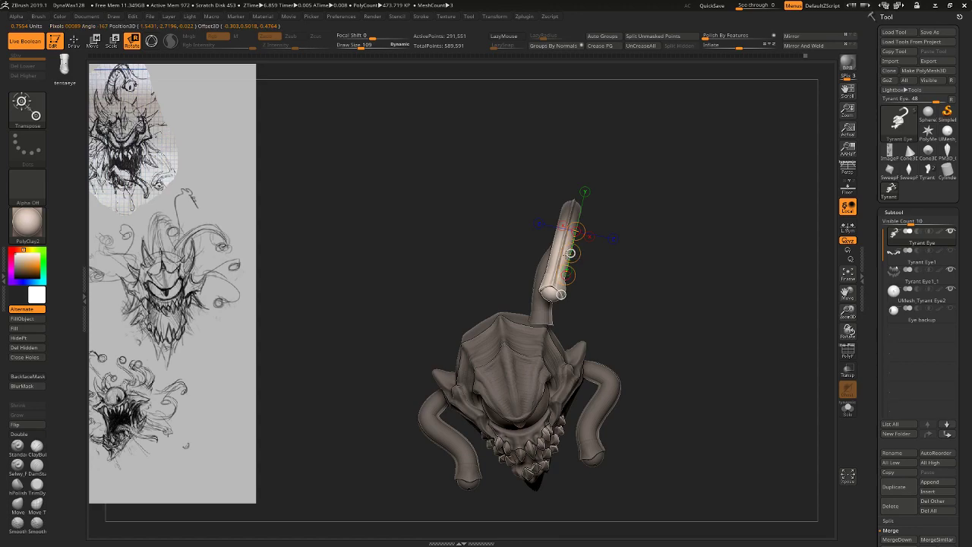
{"action": "left_click_drag", "start_coordinate": [571, 253], "coordinate": [563, 254]}
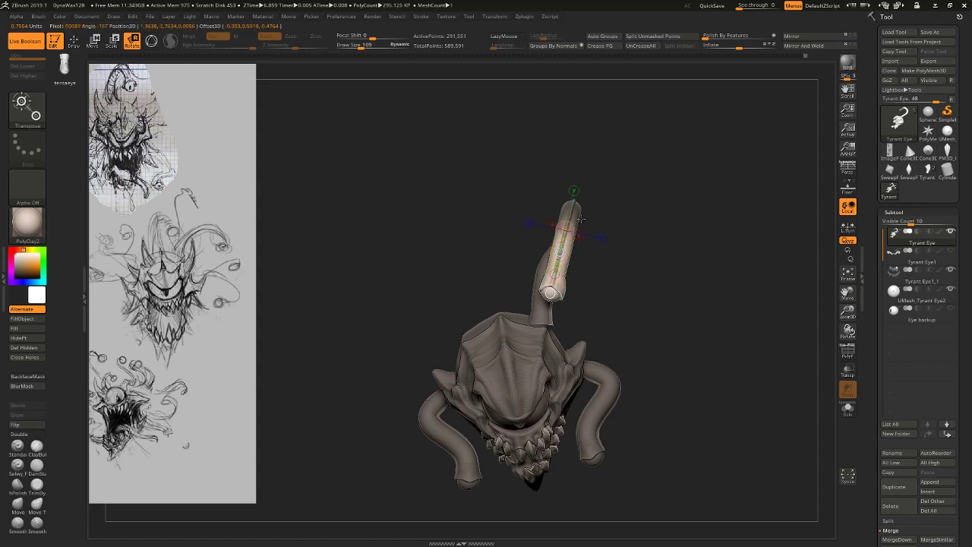
{"action": "left_click_drag", "start_coordinate": [581, 218], "coordinate": [602, 168]}
{"action": "left_click_drag", "start_coordinate": [588, 218], "coordinate": [548, 361]}
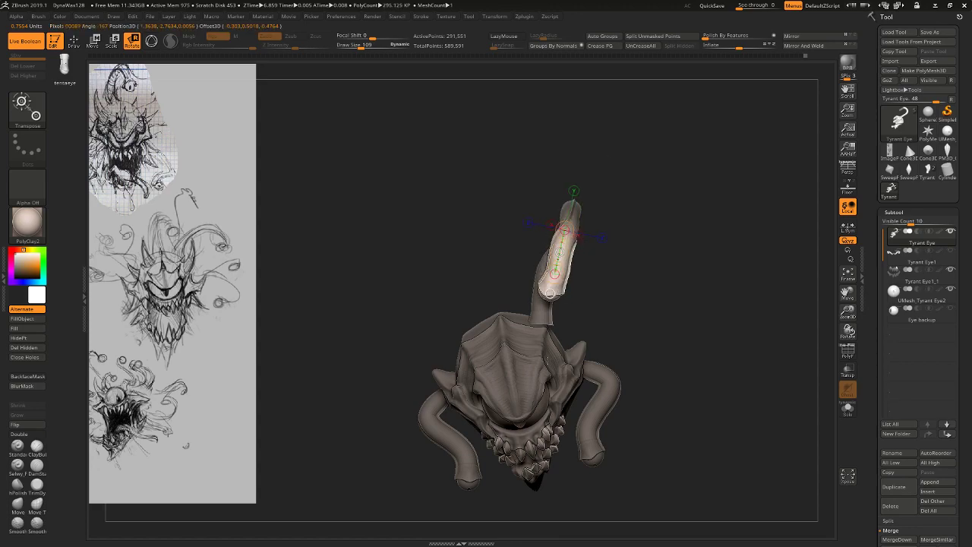
{"action": "left_click_drag", "start_coordinate": [645, 281], "coordinate": [531, 251]}
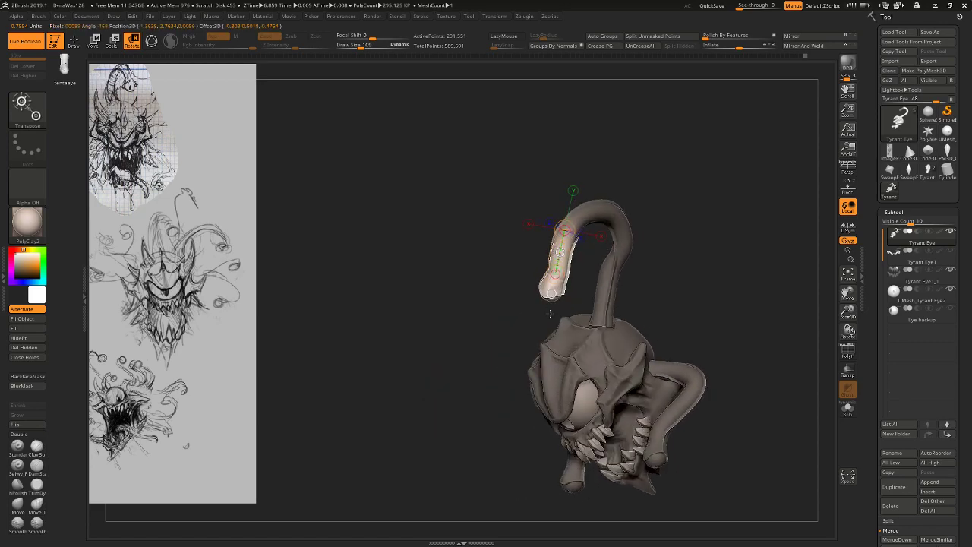
Refine the bend of the single tentacle's tip section with further Transpose rotations from several angles.
{"action": "left_click_drag", "start_coordinate": [550, 307], "coordinate": [660, 212]}
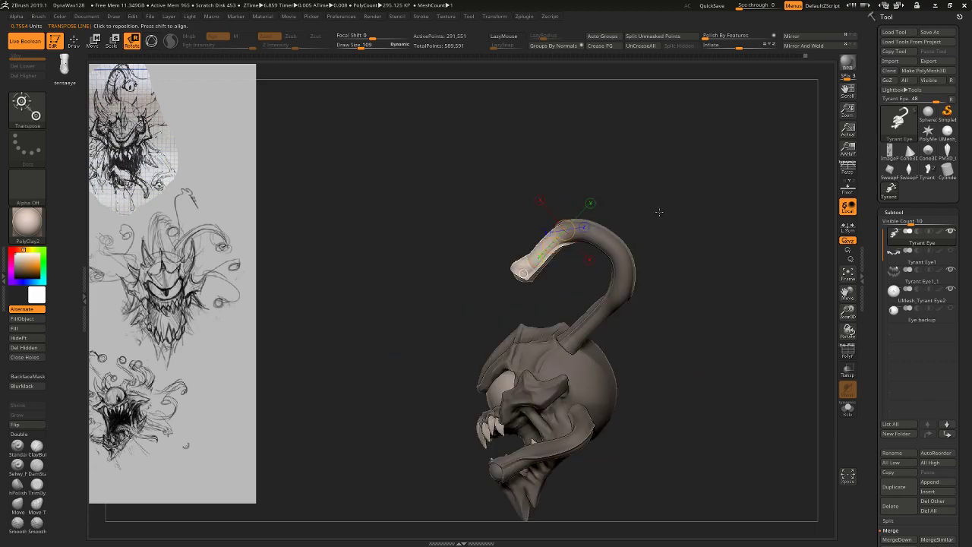
{"action": "mouse_move", "coordinate": [536, 259]}
{"action": "left_mouse_down"}
{"action": "mouse_move", "coordinate": [543, 184]}
{"action": "mouse_move", "coordinate": [559, 221]}
{"action": "mouse_move", "coordinate": [587, 245]}
{"action": "left_mouse_up"}
{"action": "left_click_drag", "start_coordinate": [627, 163], "coordinate": [660, 337], "text": "alt"}
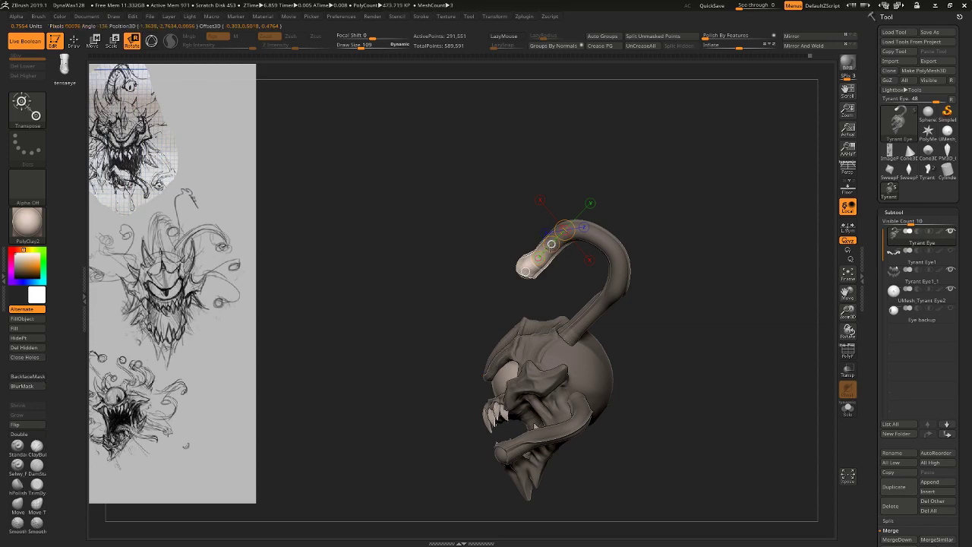
{"action": "left_click_drag", "start_coordinate": [448, 306], "coordinate": [343, 267], "text": "alt"}
{"action": "left_click_drag", "start_coordinate": [509, 272], "coordinate": [519, 313]}
{"action": "left_click_drag", "start_coordinate": [349, 308], "coordinate": [496, 317]}
{"action": "left_click_drag", "start_coordinate": [649, 338], "coordinate": [662, 267], "text": "alt"}
Leave the whole single tentacle unmasked and reshape its lower curve with the Move brush at draw size 422.
{"action": "left_click_drag", "start_coordinate": [516, 276], "coordinate": [584, 236], "text": "ctrl"}
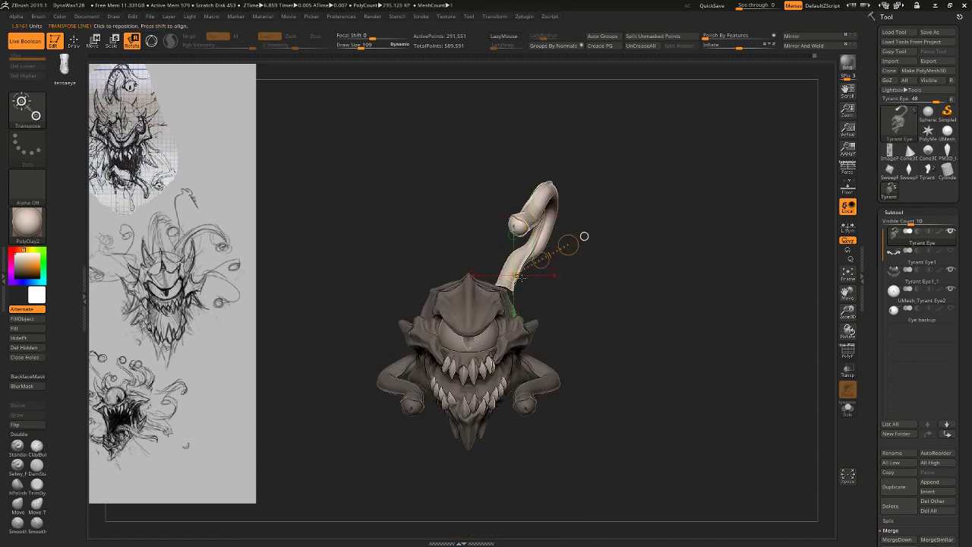
{"action": "left_click", "coordinate": [23, 506]}
{"action": "left_click_drag", "start_coordinate": [625, 263], "coordinate": [625, 304], "text": "alt"}
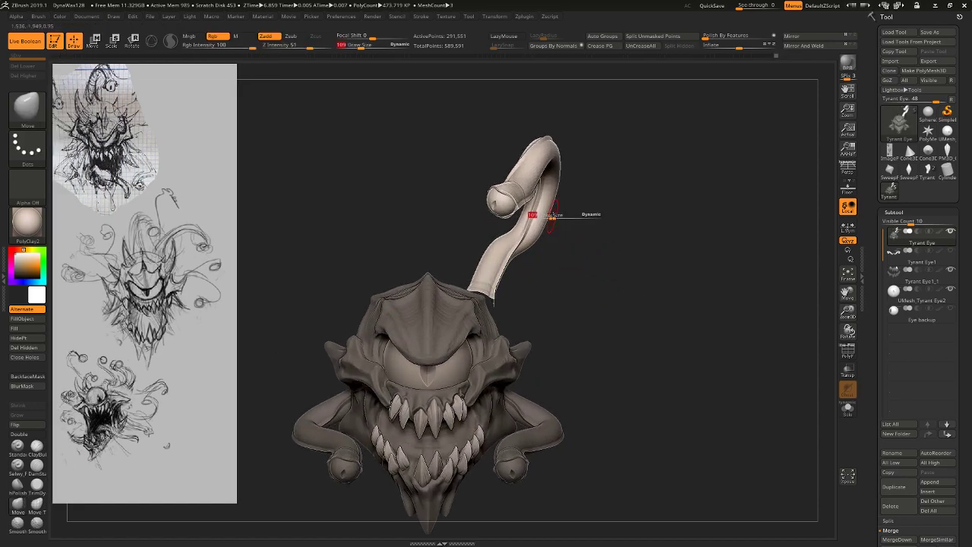
{"action": "left_click_drag", "start_coordinate": [532, 215], "coordinate": [558, 197]}
{"action": "key", "text": "bracketright"}
{"action": "key", "text": "ctrl+z"}
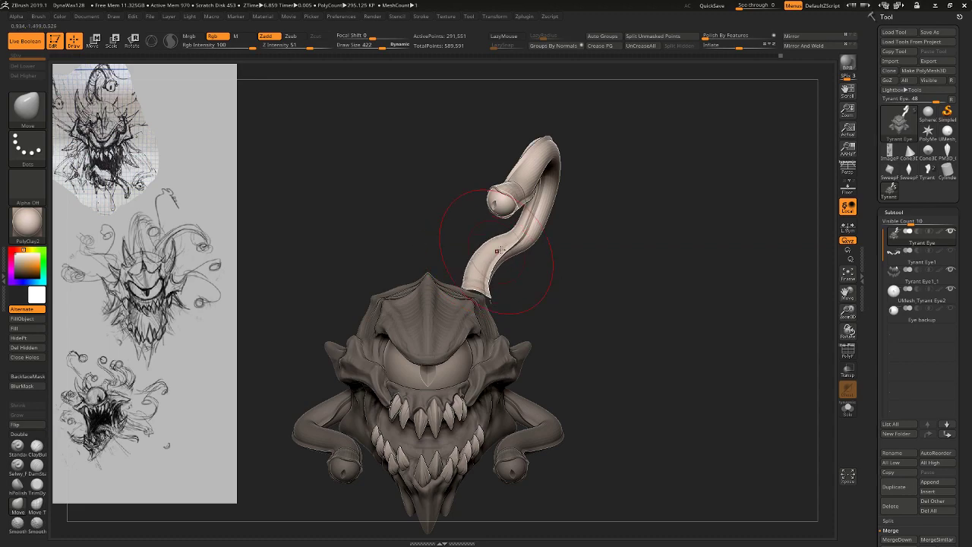
Twist the single tentacle around its vertical axis and tilt it outward with the Transpose line.
{"action": "key", "text": "r"}
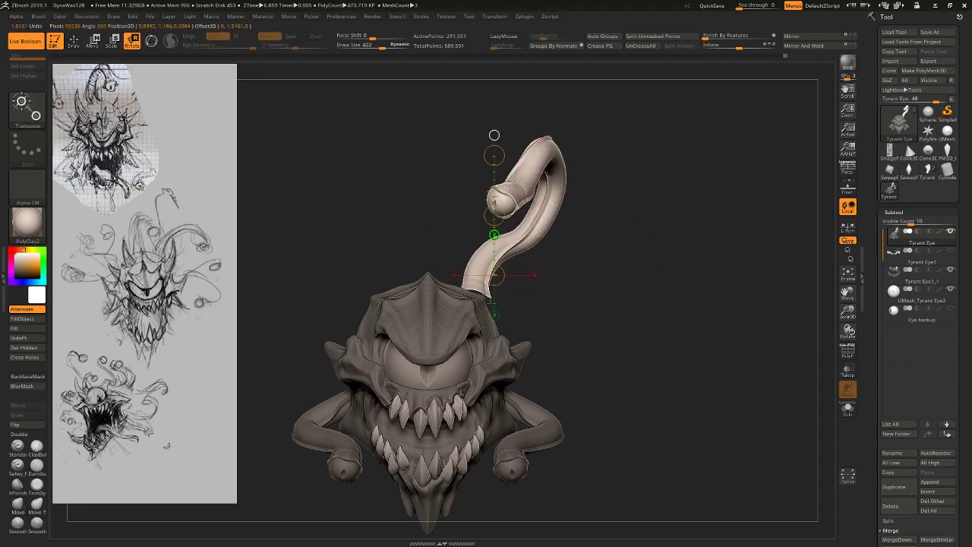
{"action": "left_click_drag", "start_coordinate": [480, 249], "coordinate": [481, 331], "text": "shift"}
{"action": "mouse_move", "coordinate": [481, 289]}
{"action": "left_mouse_down"}
{"action": "mouse_move", "coordinate": [473, 144]}
{"action": "mouse_move", "coordinate": [483, 232]}
{"action": "left_mouse_up"}
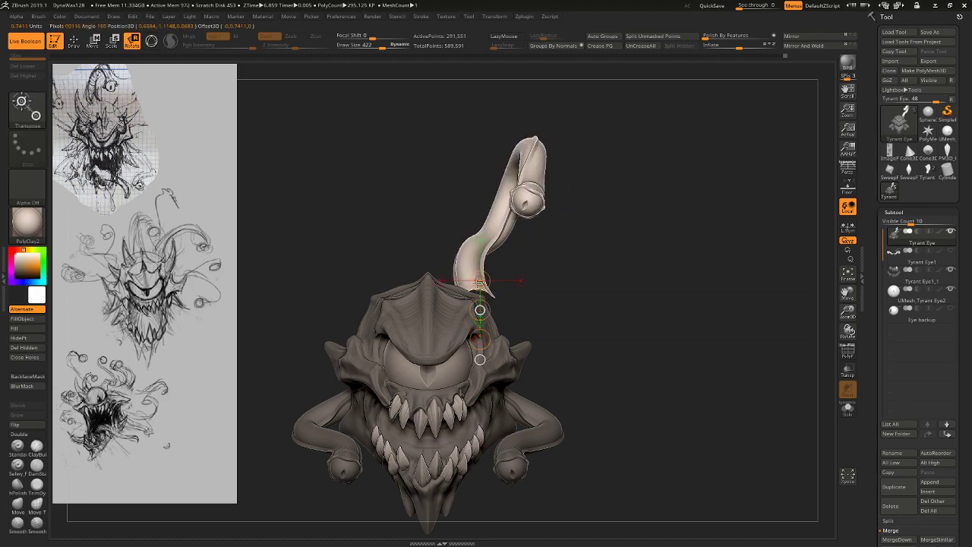
{"action": "mouse_move", "coordinate": [459, 296]}
{"action": "left_mouse_down"}
{"action": "mouse_move", "coordinate": [547, 236]}
{"action": "mouse_move", "coordinate": [564, 254]}
{"action": "left_mouse_up"}
{"action": "key", "text": "w"}
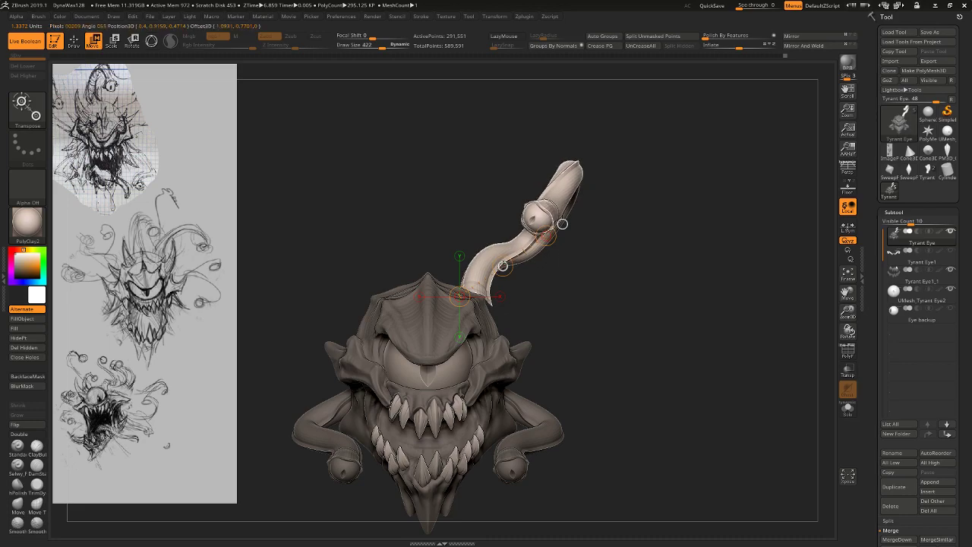
Show the separated tentacle pair, rotate the single tentacle more upright between them, and quick-save the project.
{"action": "left_click", "coordinate": [949, 251]}
{"action": "left_click_drag", "start_coordinate": [791, 339], "coordinate": [742, 220], "text": "alt"}
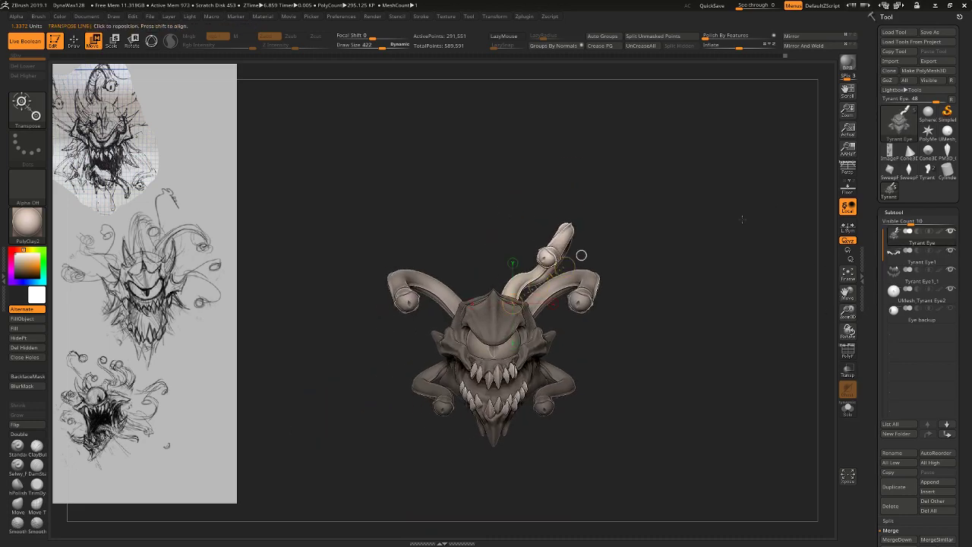
{"action": "mouse_move", "coordinate": [510, 300]}
{"action": "left_mouse_down"}
{"action": "mouse_move", "coordinate": [551, 203]}
{"action": "mouse_move", "coordinate": [524, 194]}
{"action": "left_mouse_up"}
{"action": "key", "text": "r"}
{"action": "left_click_drag", "start_coordinate": [695, 257], "coordinate": [684, 221]}
{"action": "left_click", "coordinate": [714, 6]}
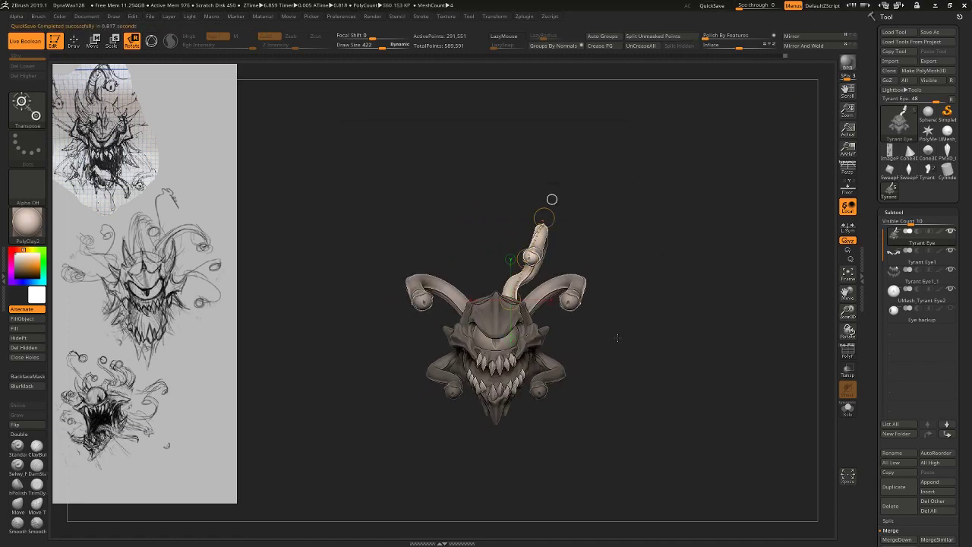
Make the Tyrant Eye1 tentacle pair the active subtool and mask one of its two tentacles.
{"action": "left_click_drag", "start_coordinate": [630, 338], "coordinate": [667, 409], "text": "alt"}
{"action": "left_click_drag", "start_coordinate": [667, 409], "coordinate": [618, 417]}
{"action": "left_click_drag", "start_coordinate": [492, 121], "coordinate": [590, 107]}
{"action": "left_click", "coordinate": [590, 107], "text": "alt"}
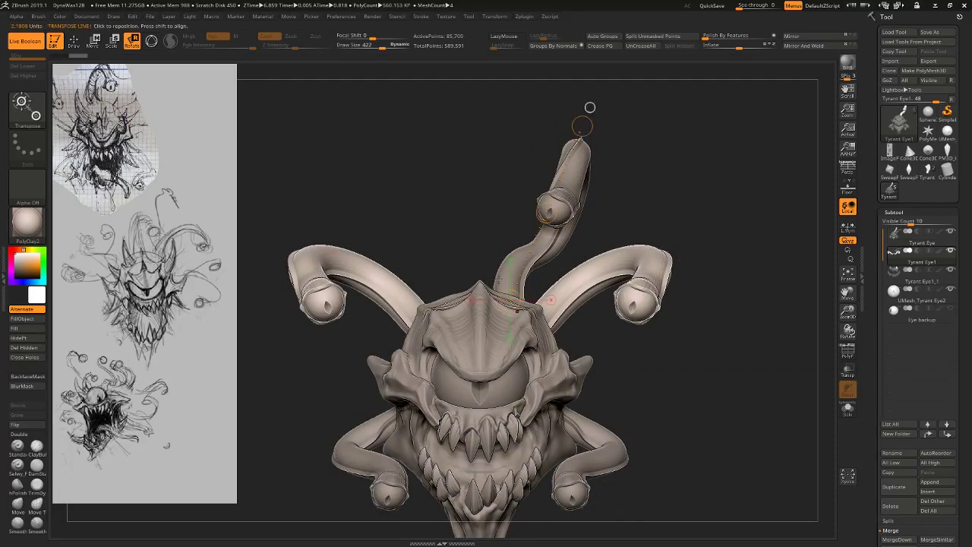
{"action": "mouse_move", "coordinate": [464, 200]}
{"action": "left_mouse_down", "text": "ctrl"}
{"action": "mouse_move", "coordinate": [488, 349]}
{"action": "mouse_move", "coordinate": [342, 94]}
{"action": "mouse_move", "coordinate": [364, 96]}
{"action": "left_mouse_up", "text": "ctrl"}
{"action": "left_click", "coordinate": [763, 408], "text": "ctrl"}
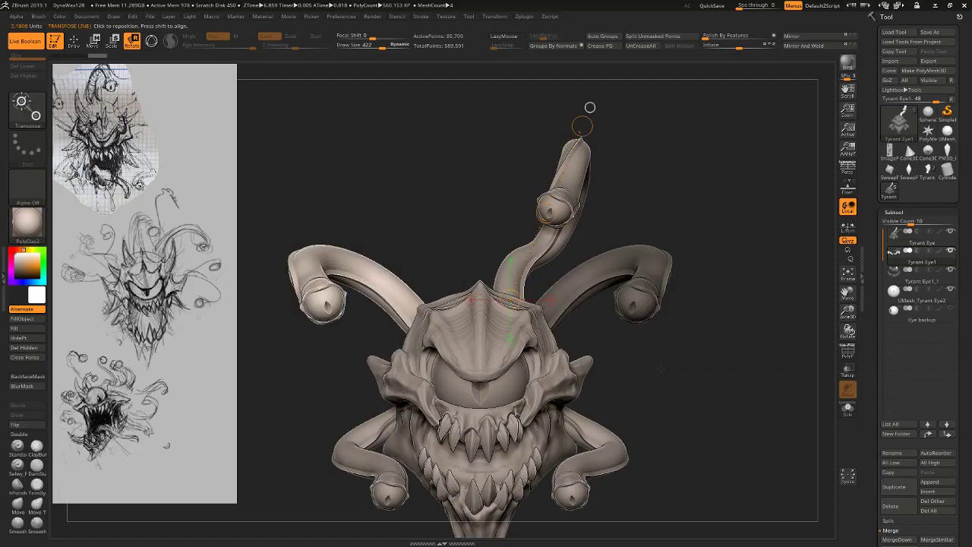
Try to move the unmasked tentacle of the separated pair up and toward the head's centre.
{"action": "key", "text": "w"}
{"action": "mouse_move", "coordinate": [410, 332]}
{"action": "left_mouse_down", "text": "shift"}
{"action": "mouse_move", "coordinate": [523, 333]}
{"action": "mouse_move", "coordinate": [469, 328]}
{"action": "mouse_move", "coordinate": [483, 274]}
{"action": "left_mouse_up", "text": "shift"}
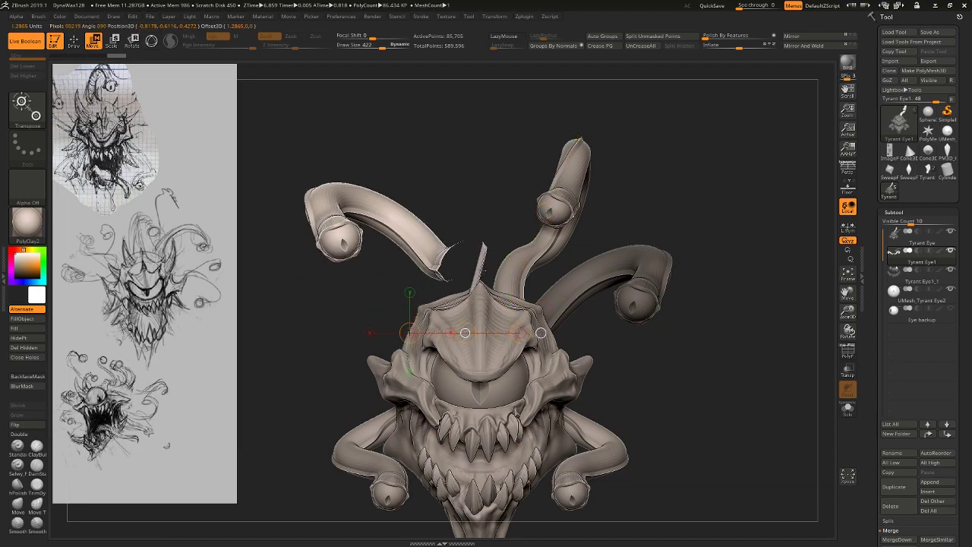
{"action": "key", "text": "ctrl+z"}
Isolate the separated tentacle pair, delete the stray geometry bridging their bases, close the holes, and show the full model again.
{"action": "left_click", "coordinate": [849, 411]}
{"action": "left_click_drag", "start_coordinate": [796, 416], "coordinate": [769, 414]}
{"action": "left_click_drag", "start_coordinate": [495, 224], "coordinate": [498, 277], "text": "alt"}
{"action": "left_click_drag", "start_coordinate": [499, 325], "coordinate": [500, 294], "text": "ctrl"}
{"action": "left_click", "coordinate": [524, 275], "text": "ctrl"}
{"action": "left_click", "coordinate": [35, 330]}
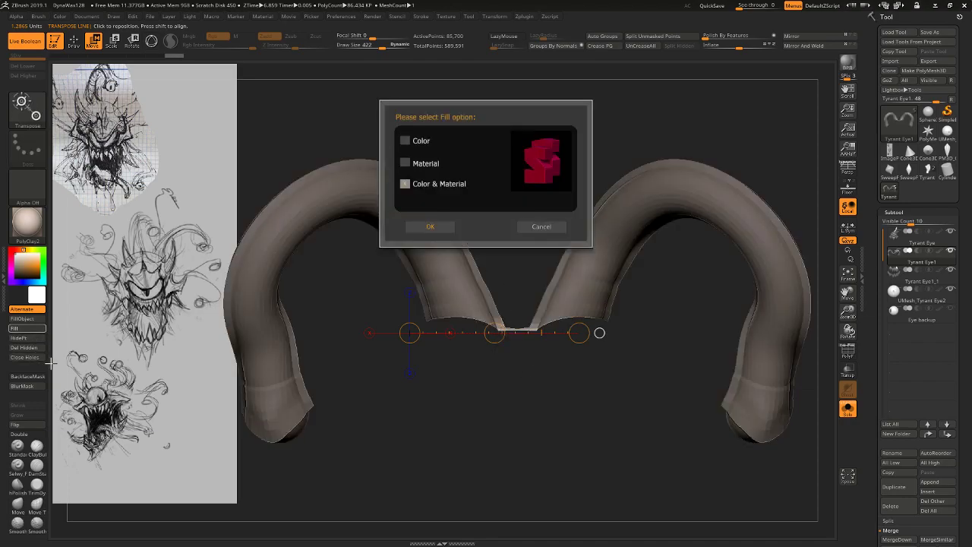
{"action": "left_click", "coordinate": [540, 226]}
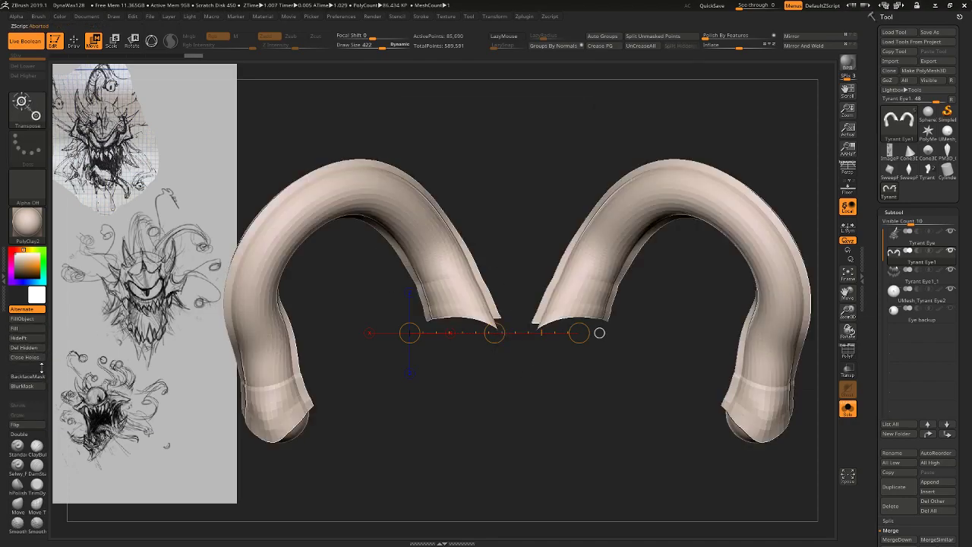
{"action": "left_click", "coordinate": [848, 408]}
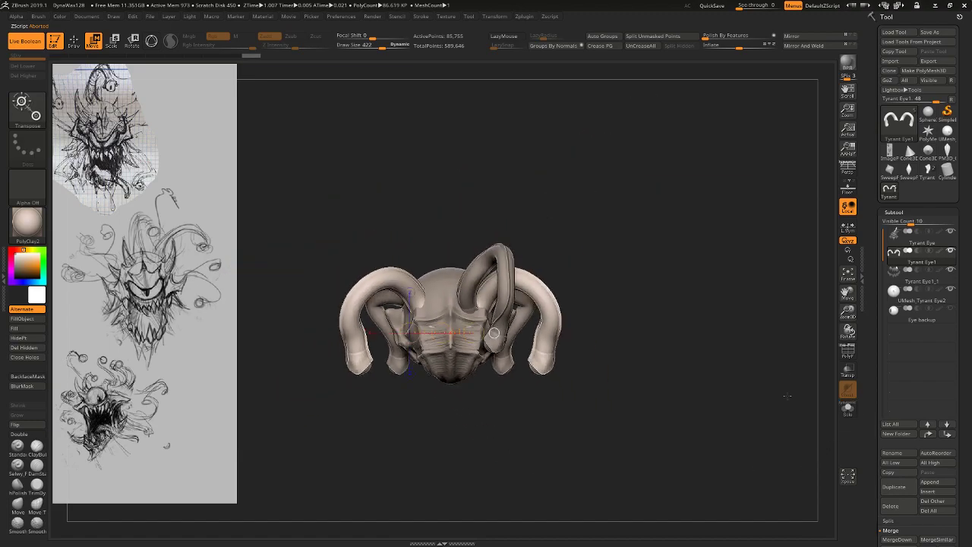
Isolate the separated tentacle pair, try masking its tentacles individually, and show the full model again unmasked.
{"action": "left_click", "coordinate": [849, 410]}
{"action": "mouse_move", "coordinate": [454, 240]}
{"action": "left_mouse_down", "text": "ctrl"}
{"action": "mouse_move", "coordinate": [289, 222]}
{"action": "mouse_move", "coordinate": [448, 387]}
{"action": "left_mouse_up", "text": "ctrl"}
{"action": "left_click_drag", "start_coordinate": [508, 200], "coordinate": [543, 232], "text": "ctrl"}
{"action": "left_click_drag", "start_coordinate": [541, 276], "coordinate": [497, 247], "text": "ctrl"}
{"action": "left_click_drag", "start_coordinate": [710, 353], "coordinate": [750, 395], "text": "ctrl"}
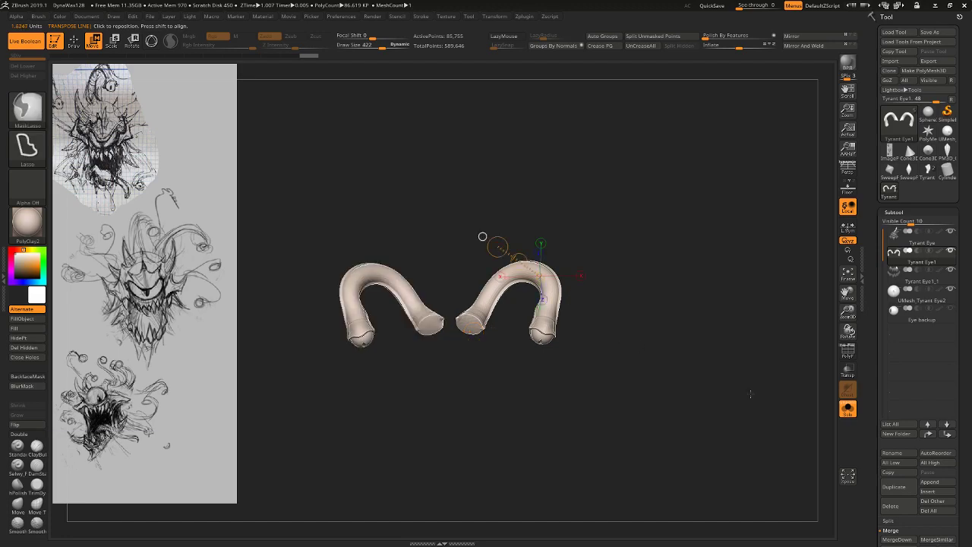
{"action": "left_click", "coordinate": [848, 411]}
Duplicate one tentacle of the Tyrant Eye1 pair above the head and mirror the copy.
{"action": "mouse_move", "coordinate": [441, 341]}
{"action": "left_mouse_down"}
{"action": "mouse_move", "coordinate": [537, 340]}
{"action": "mouse_move", "coordinate": [500, 316]}
{"action": "left_mouse_up"}
{"action": "mouse_move", "coordinate": [436, 290]}
{"action": "left_mouse_down"}
{"action": "mouse_move", "coordinate": [498, 315]}
{"action": "mouse_move", "coordinate": [473, 360]}
{"action": "left_mouse_up"}
{"action": "key", "text": "r"}
{"action": "left_click", "coordinate": [794, 38]}
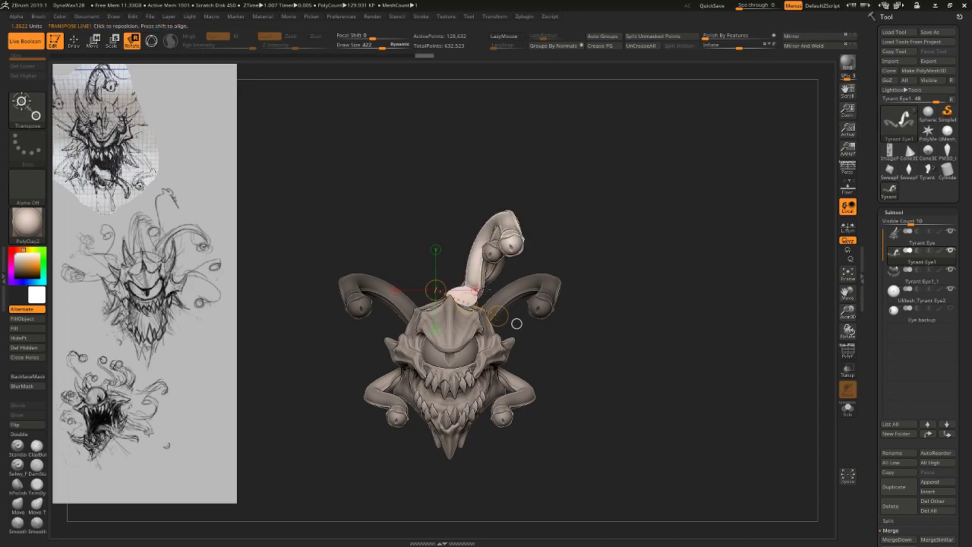
Rotate and move the copied tentacle beside the upright one so it curls up from the opposite side of the head's crest.
{"action": "mouse_move", "coordinate": [484, 264]}
{"action": "left_mouse_down", "text": "shift"}
{"action": "mouse_move", "coordinate": [563, 264]}
{"action": "mouse_move", "coordinate": [549, 221]}
{"action": "left_mouse_up", "text": "shift"}
{"action": "key", "text": "w"}
{"action": "mouse_move", "coordinate": [524, 263]}
{"action": "left_mouse_down"}
{"action": "mouse_move", "coordinate": [472, 294]}
{"action": "mouse_move", "coordinate": [456, 283]}
{"action": "mouse_move", "coordinate": [490, 302]}
{"action": "mouse_move", "coordinate": [486, 281]}
{"action": "left_mouse_up"}
{"action": "key", "text": "r"}
Activate the Tyrant Eye subtool, mask everything except its lower tentacles for scaling, and quick-save the project.
{"action": "left_click", "coordinate": [521, 376], "text": "alt"}
{"action": "left_click_drag", "start_coordinate": [519, 380], "coordinate": [543, 324], "text": "ctrl"}
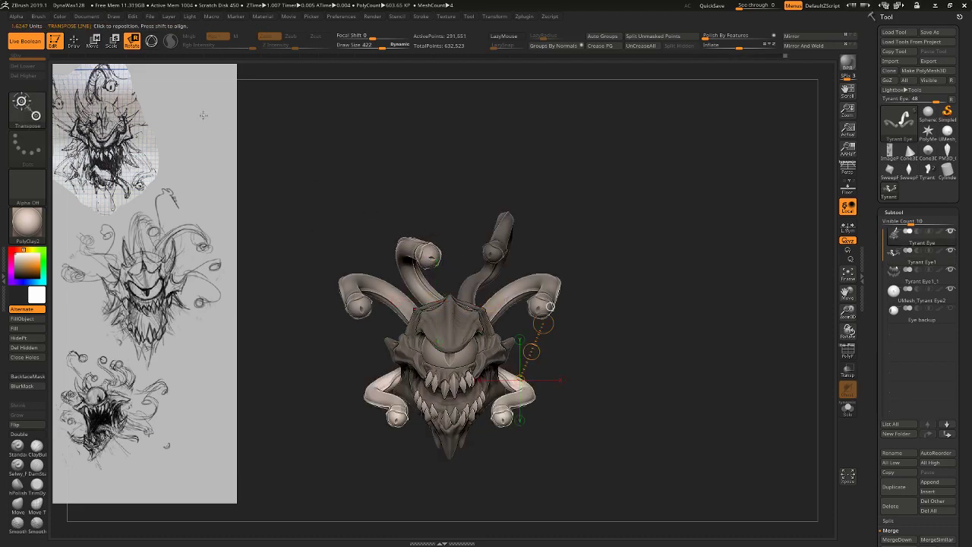
{"action": "left_click", "coordinate": [111, 41]}
{"action": "mouse_move", "coordinate": [451, 369]}
{"action": "left_mouse_down"}
{"action": "mouse_move", "coordinate": [696, 351]}
{"action": "mouse_move", "coordinate": [609, 352]}
{"action": "mouse_move", "coordinate": [676, 355]}
{"action": "mouse_move", "coordinate": [701, 413]}
{"action": "mouse_move", "coordinate": [666, 433]}
{"action": "mouse_move", "coordinate": [694, 457]}
{"action": "mouse_move", "coordinate": [705, 332]}
{"action": "left_mouse_up"}
{"action": "key", "text": "r"}
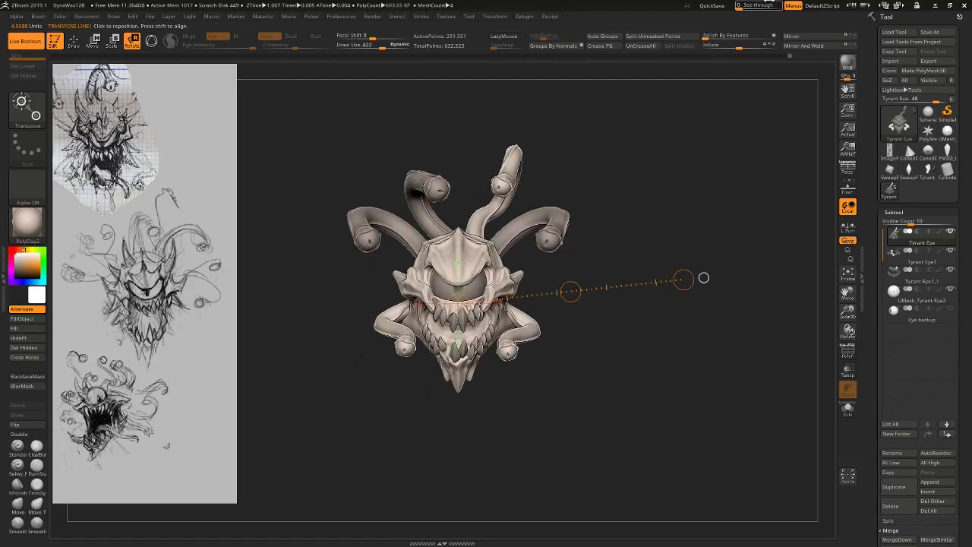
{"action": "left_click", "coordinate": [723, 5]}
Examine the Tyrant Eye subtool in isolation from several angles and compare it with the neighbouring subtools.
{"action": "left_click", "coordinate": [919, 257]}
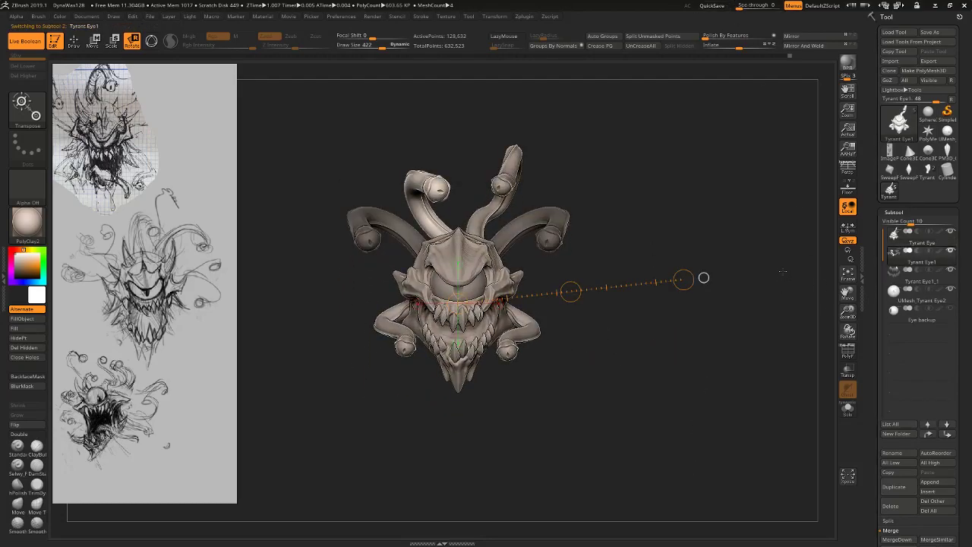
{"action": "left_click", "coordinate": [918, 240]}
{"action": "left_click", "coordinate": [847, 410]}
{"action": "left_click_drag", "start_coordinate": [645, 372], "coordinate": [683, 402]}
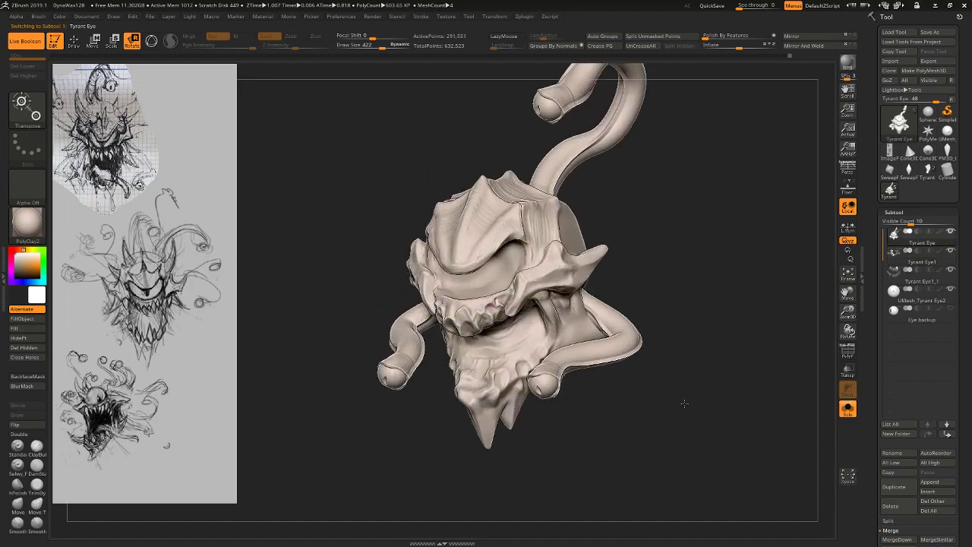
{"action": "left_click_drag", "start_coordinate": [721, 364], "coordinate": [722, 397]}
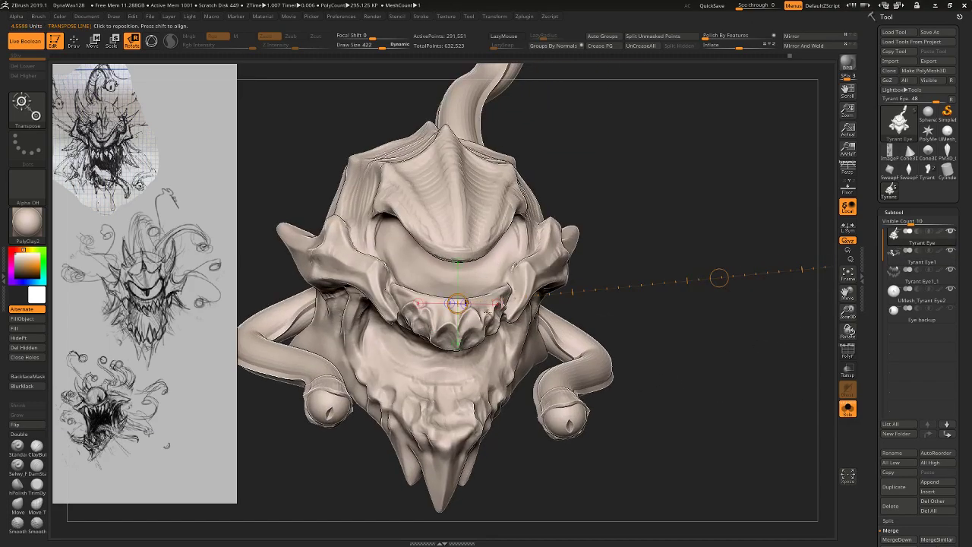
{"action": "left_click_drag", "start_coordinate": [730, 338], "coordinate": [730, 369]}
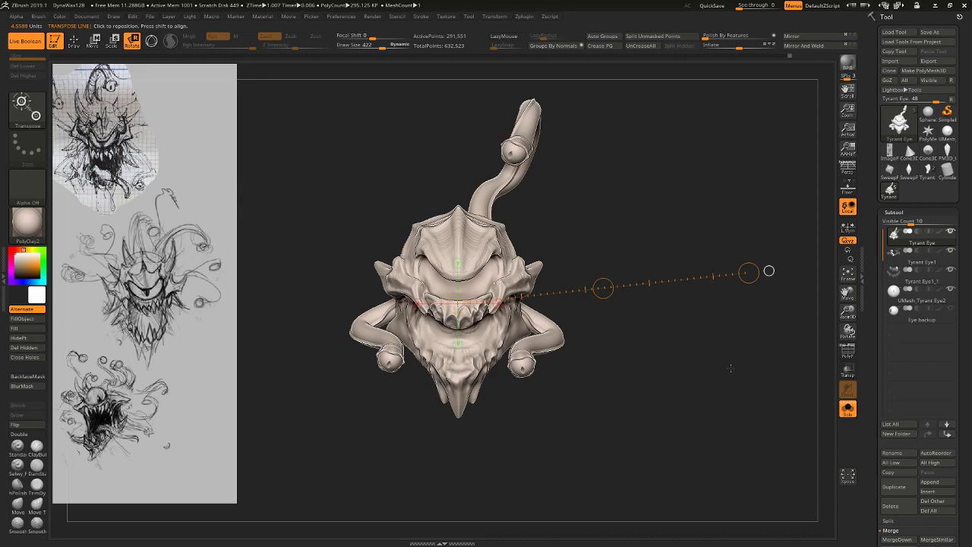
{"action": "key", "text": "Down"}
{"action": "key", "text": "Down"}
{"action": "key", "text": "Up"}
{"action": "key", "text": "Up"}
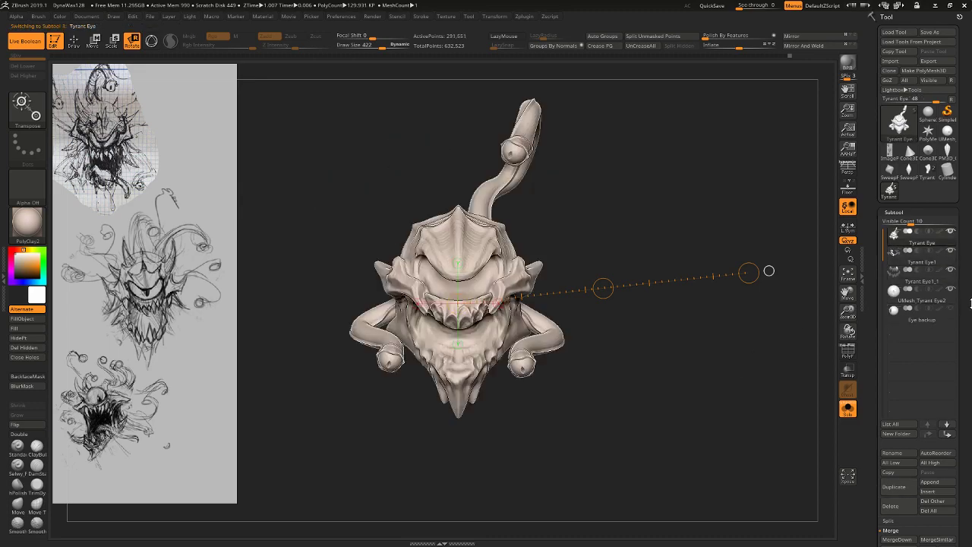
{"action": "left_click", "coordinate": [849, 413]}
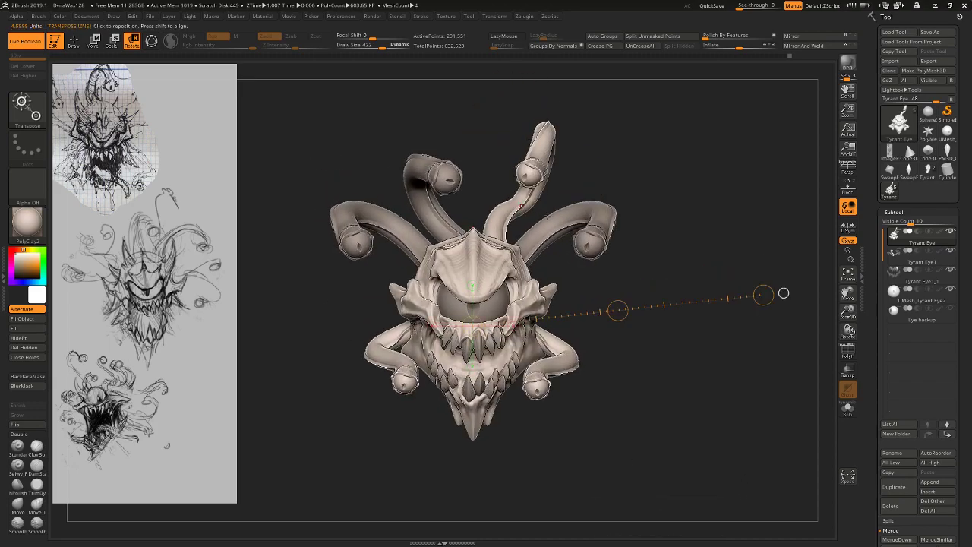
Save the multi-part creature to disk as Tyrant Eye Sym.
{"action": "left_click_drag", "start_coordinate": [714, 178], "coordinate": [667, 183]}
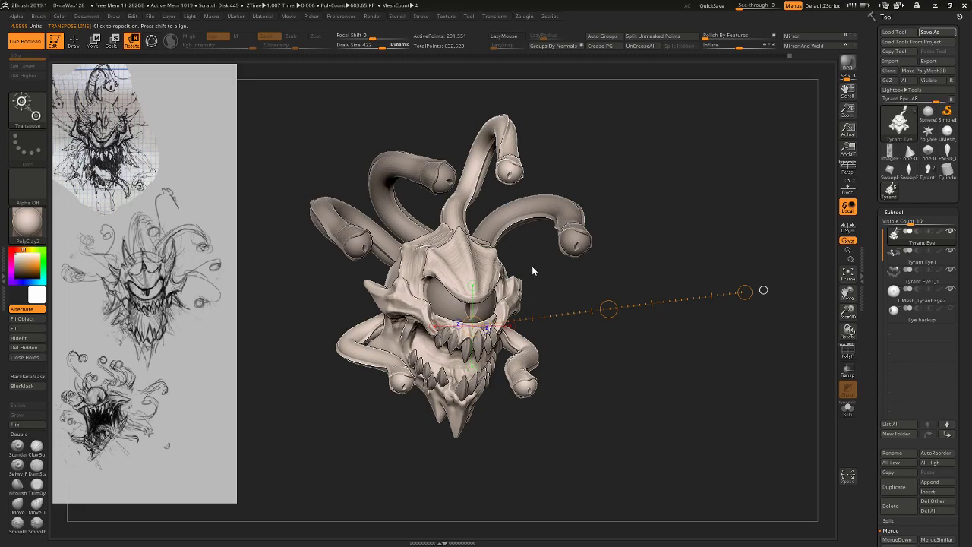
{"action": "left_click_drag", "start_coordinate": [794, 272], "coordinate": [774, 261]}
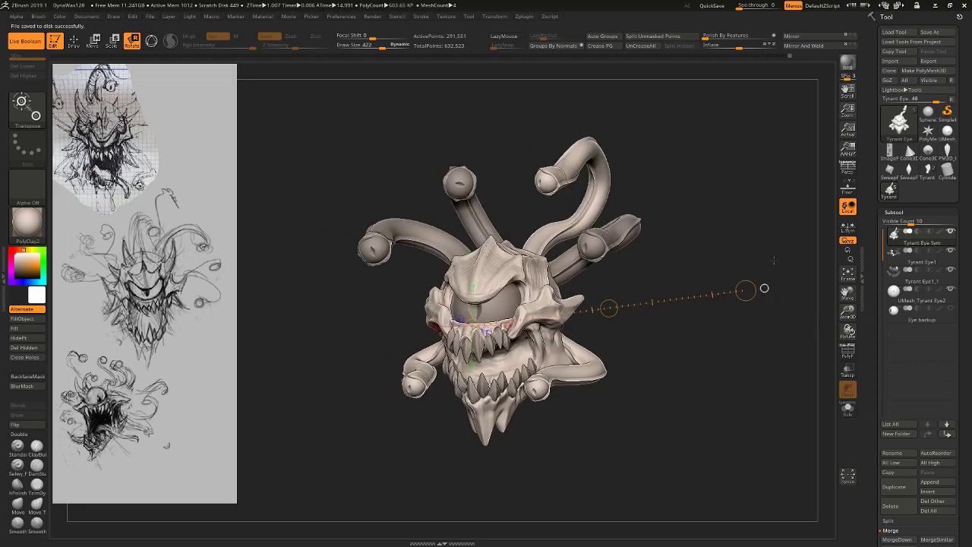
{"action": "left_click", "coordinate": [847, 351]}
{"action": "left_click", "coordinate": [847, 351]}
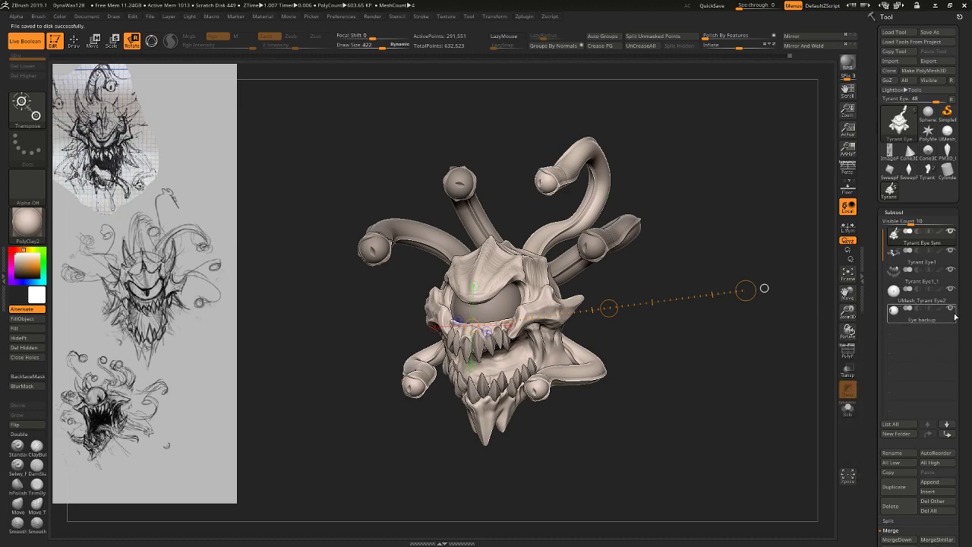
Merge all visible subtools into a single mesh and switch to the merged tool in front view.
{"action": "scroll", "coordinate": [924, 467], "scroll_direction": "down", "scroll_amount": 3}
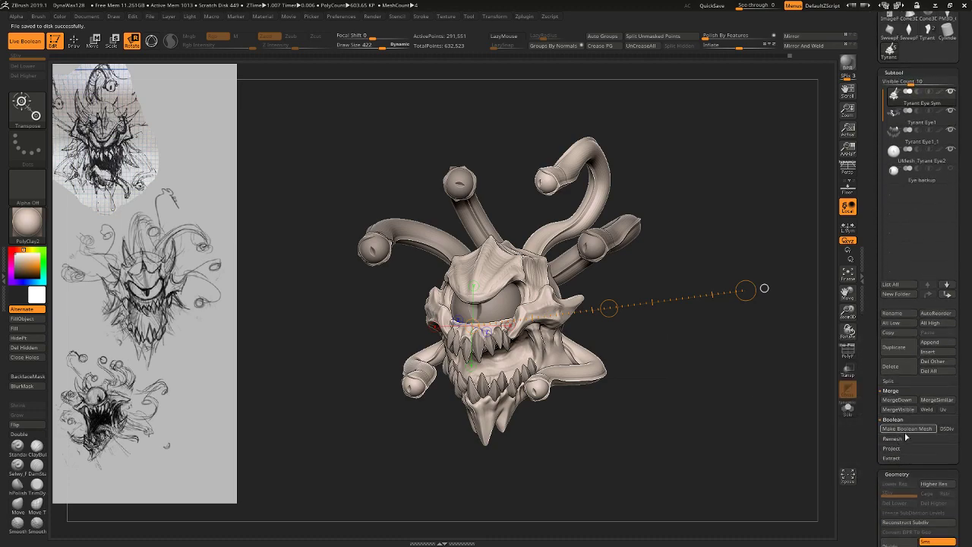
{"action": "left_click", "coordinate": [899, 410]}
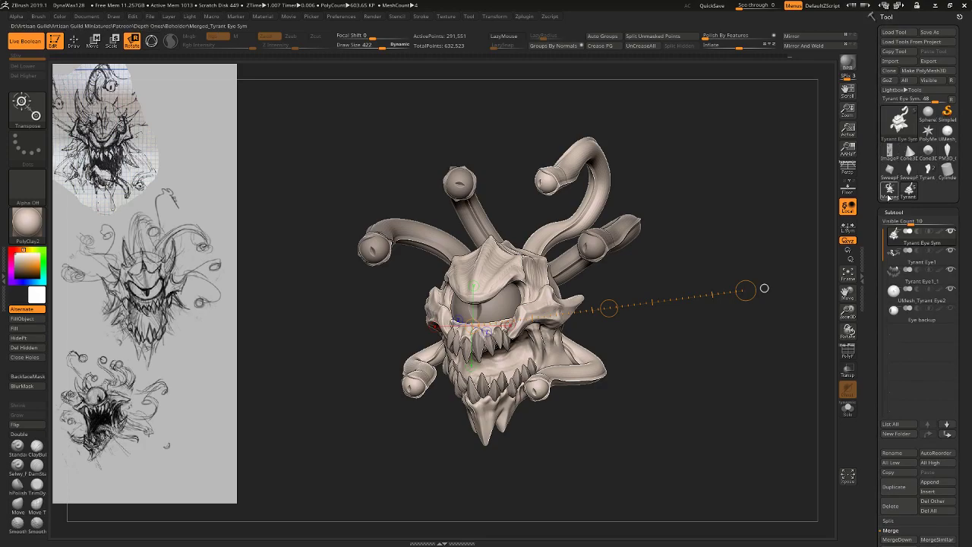
{"action": "left_click_drag", "start_coordinate": [775, 156], "coordinate": [777, 154], "text": "shift"}
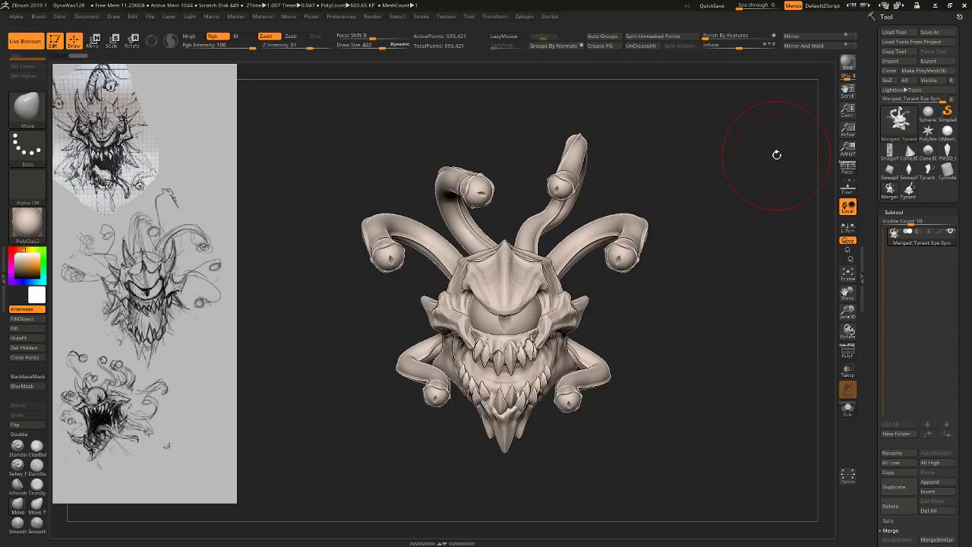
Give the inner curled tentacle opposite the green one its own polygroup and display the mesh's polygroups.
{"action": "left_click", "coordinate": [848, 353]}
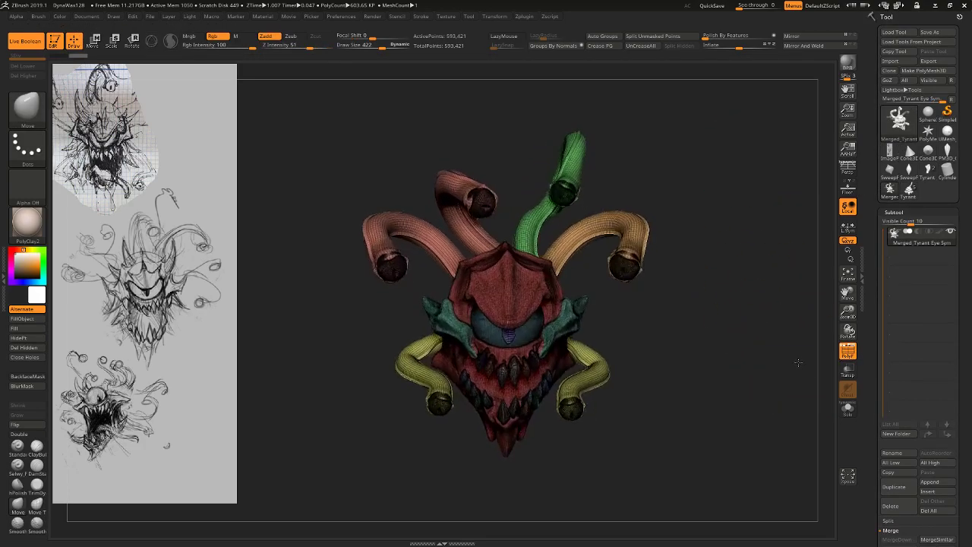
{"action": "left_click", "coordinate": [845, 354]}
{"action": "key", "text": "w"}
{"action": "mouse_move", "coordinate": [479, 190]}
{"action": "left_mouse_down", "text": "ctrl"}
{"action": "mouse_move", "coordinate": [519, 322]}
{"action": "mouse_move", "coordinate": [428, 242]}
{"action": "left_mouse_up", "text": "ctrl"}
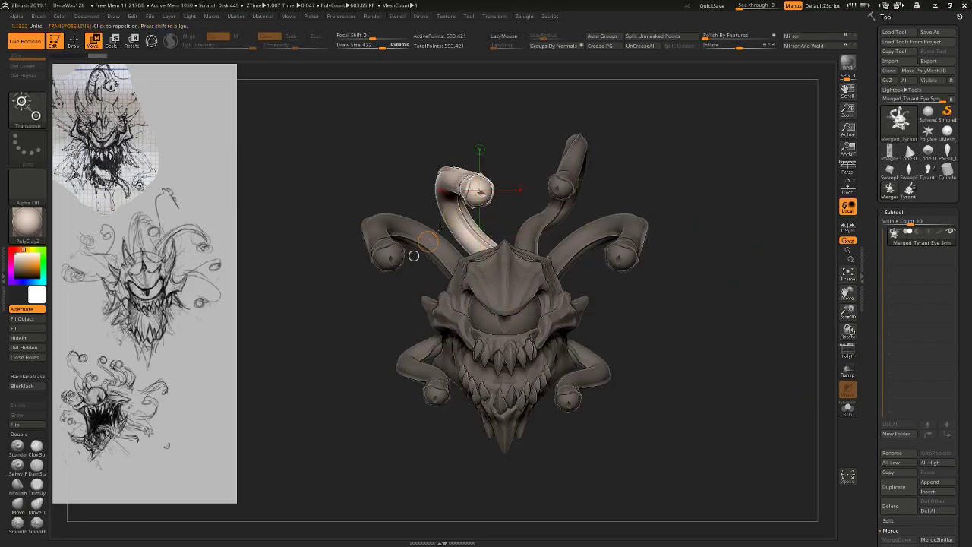
{"action": "left_click", "coordinate": [574, 124], "text": "ctrl"}
{"action": "left_click", "coordinate": [848, 352]}
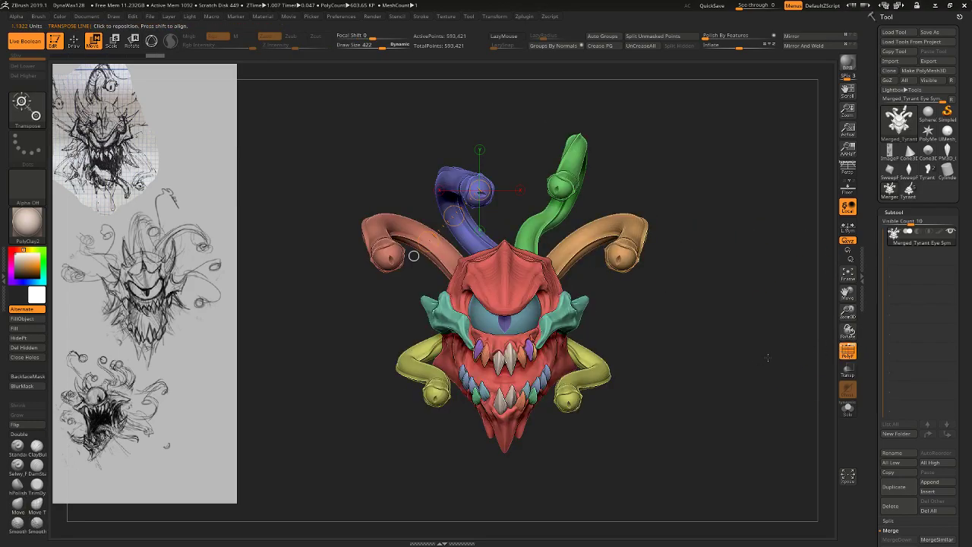
Hide the upper and lower tooth polygroups one after another on the merged mesh.
{"action": "left_click_drag", "start_coordinate": [536, 343], "coordinate": [522, 373], "text": "ctrl"}
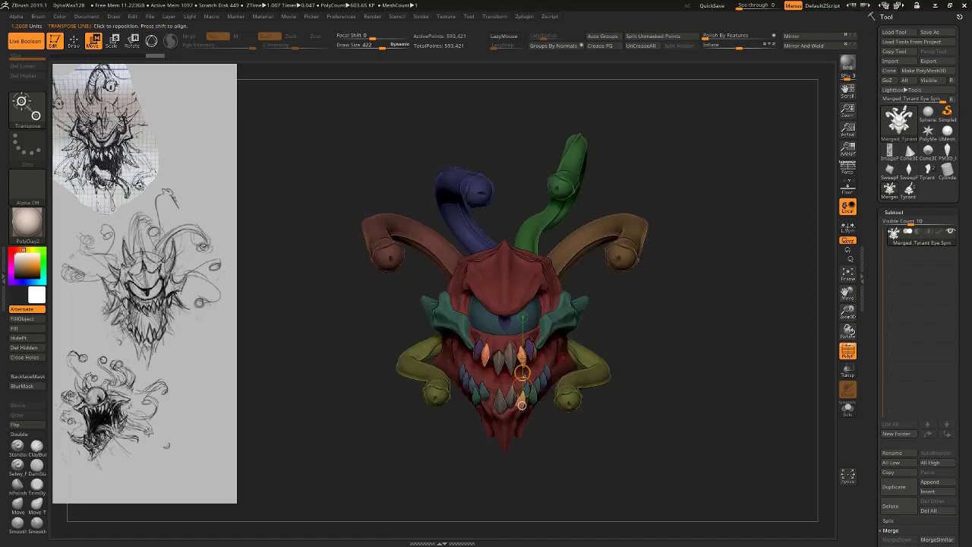
{"action": "mouse_move", "coordinate": [673, 320]}
{"action": "left_mouse_down", "text": "ctrl"}
{"action": "mouse_move", "coordinate": [687, 319]}
{"action": "mouse_move", "coordinate": [695, 368]}
{"action": "left_mouse_up", "text": "ctrl"}
{"action": "left_click", "coordinate": [74, 42]}
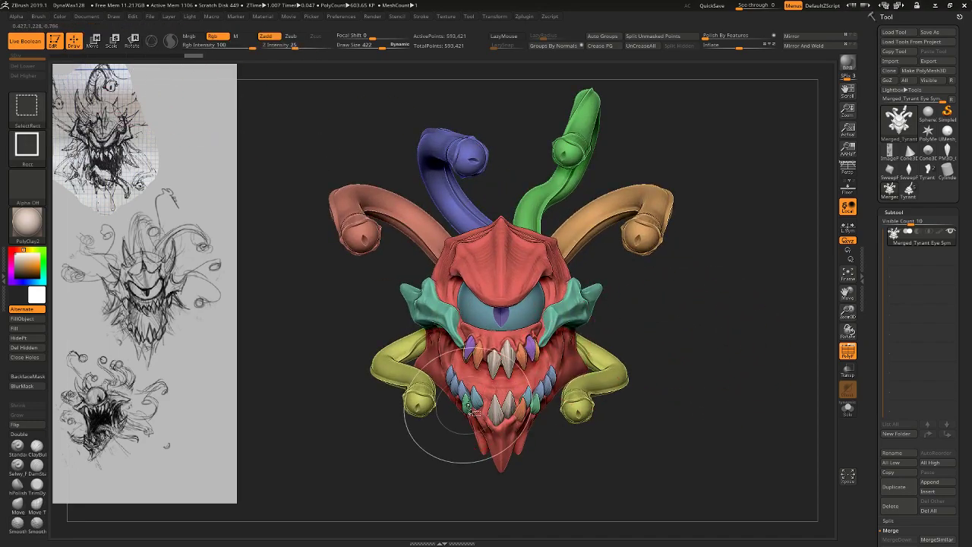
{"action": "left_click", "coordinate": [465, 394], "text": "ctrl+shift"}
{"action": "left_click_drag", "start_coordinate": [462, 423], "coordinate": [431, 453], "text": "ctrl+shift"}
{"action": "left_click", "coordinate": [467, 403], "text": "ctrl+shift"}
{"action": "left_click", "coordinate": [478, 399], "text": "ctrl+shift"}
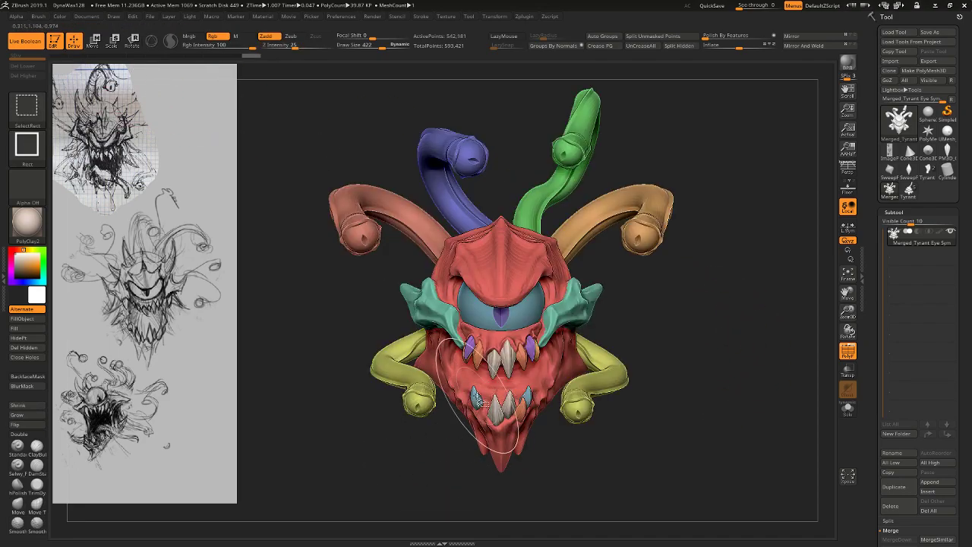
{"action": "left_click", "coordinate": [497, 409], "text": "ctrl+shift"}
{"action": "left_click", "coordinate": [522, 409], "text": "ctrl+shift"}
{"action": "left_click", "coordinate": [476, 355], "text": "ctrl+shift"}
{"action": "left_click_drag", "start_coordinate": [477, 359], "coordinate": [434, 383], "text": "ctrl+shift"}
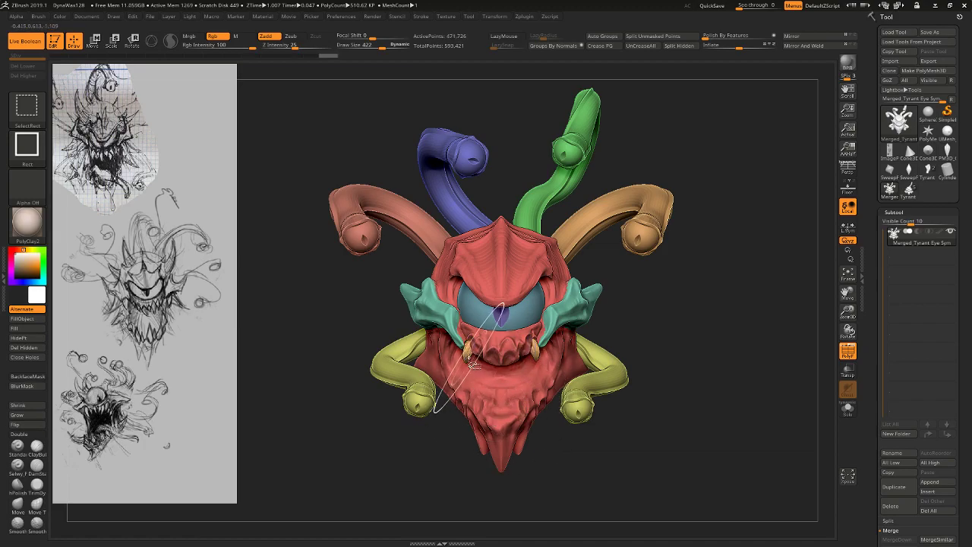
Invert the visibility to isolate the teeth, combine them into one polygroup, and show the whole mesh.
{"action": "left_click", "coordinate": [691, 436], "text": "ctrl+shift"}
{"action": "key", "text": "ctrl+w"}
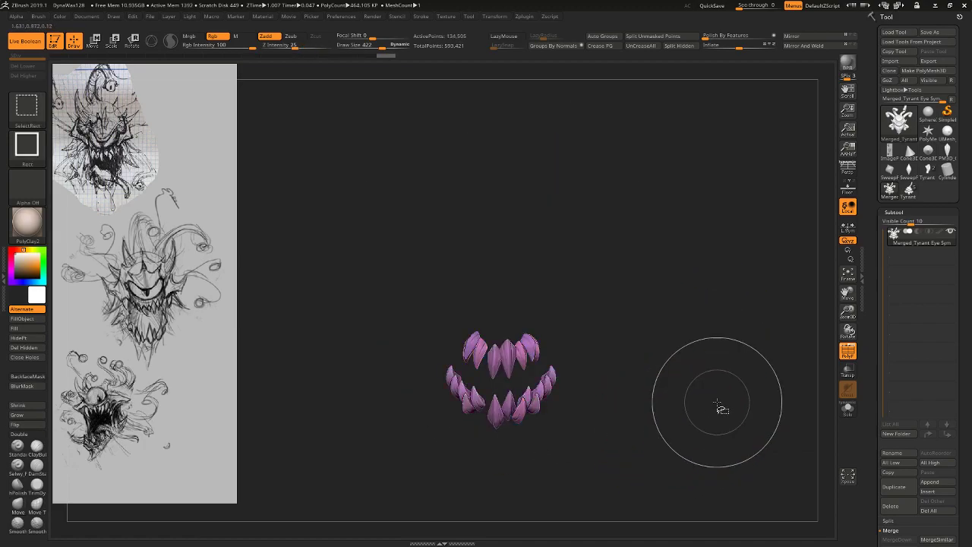
{"action": "left_click", "coordinate": [717, 395], "text": "ctrl+shift"}
Mask the central eyeball with its pupil and turn it into a single polygroup.
{"action": "key", "text": "w"}
{"action": "left_click_drag", "start_coordinate": [528, 310], "coordinate": [548, 442], "text": "ctrl"}
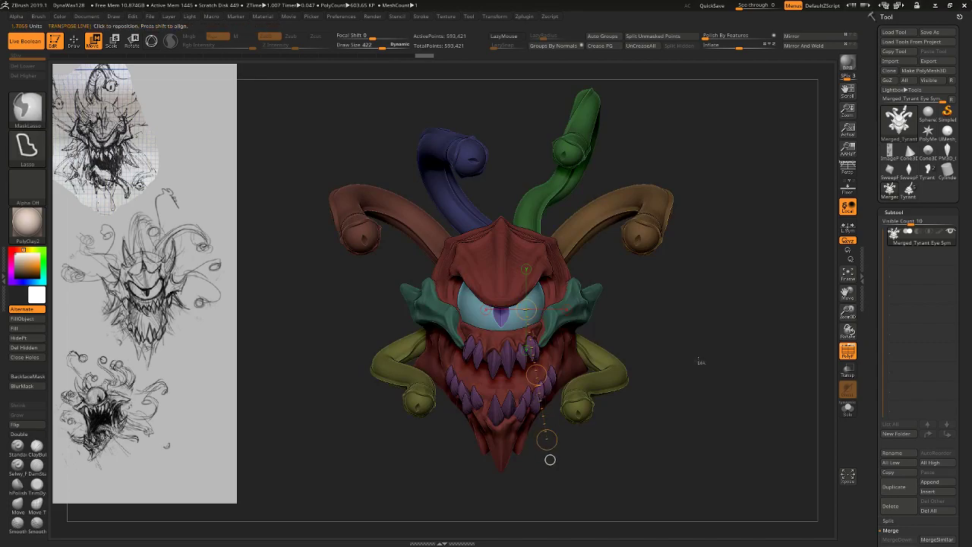
{"action": "left_click", "coordinate": [700, 362], "text": "ctrl"}
{"action": "key", "text": "ctrl+w"}
Mask the head, jaw and side horns together and combine them into one polygroup.
{"action": "left_click_drag", "start_coordinate": [522, 334], "coordinate": [693, 297], "text": "ctrl"}
{"action": "left_click_drag", "start_coordinate": [690, 430], "coordinate": [653, 514], "text": "ctrl"}
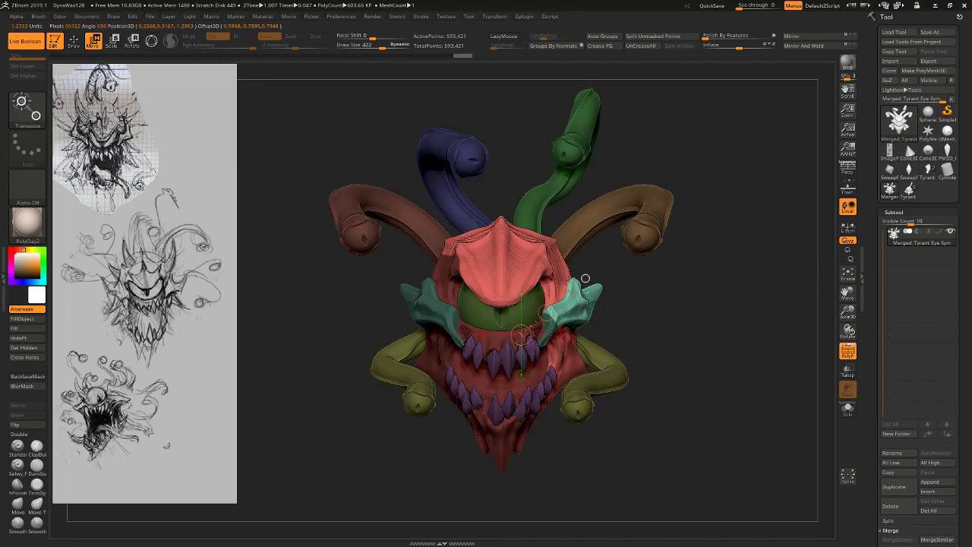
{"action": "left_click_drag", "start_coordinate": [706, 292], "coordinate": [741, 322], "text": "ctrl"}
{"action": "left_click_drag", "start_coordinate": [504, 260], "coordinate": [359, 448], "text": "ctrl"}
{"action": "left_click", "coordinate": [360, 450], "text": "ctrl"}
{"action": "key", "text": "ctrl+w"}
Mask the blue curled tentacle with its eye bulb and regroup them as one polygroup.
{"action": "left_click_drag", "start_coordinate": [696, 405], "coordinate": [725, 387]}
{"action": "left_click_drag", "start_coordinate": [472, 227], "coordinate": [533, 346], "text": "ctrl"}
{"action": "left_click", "coordinate": [739, 321], "text": "ctrl"}
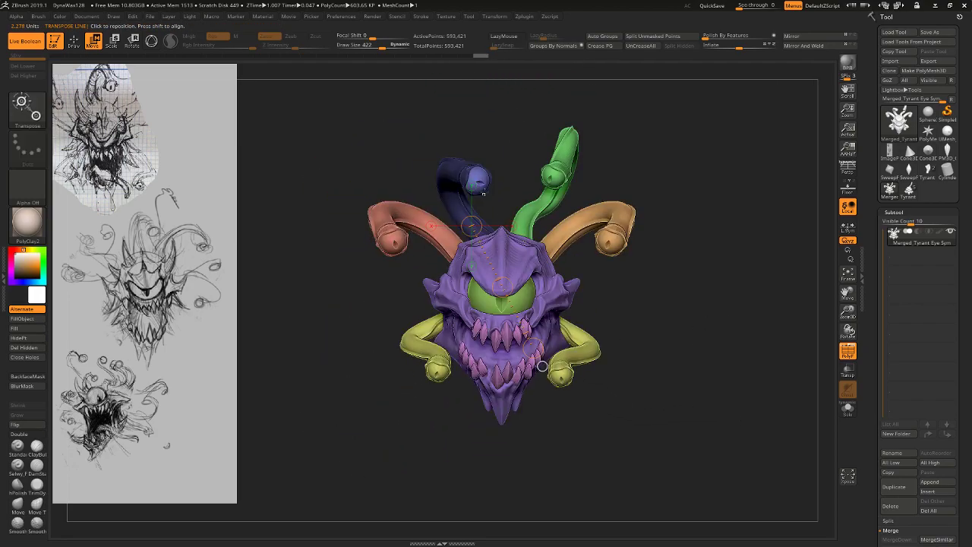
{"action": "left_click_drag", "start_coordinate": [481, 176], "coordinate": [445, 265], "text": "ctrl"}
{"action": "key", "text": "ctrl+w"}
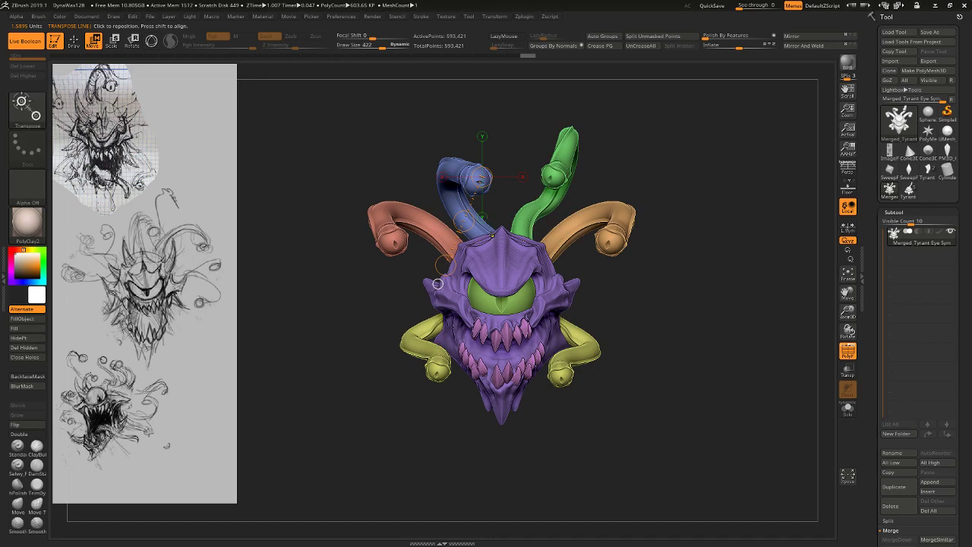
Mask everything except the upright green tentacle, try to duplicate it, undo the copy, and clear the mask.
{"action": "mouse_move", "coordinate": [486, 194]}
{"action": "left_mouse_down", "text": "ctrl"}
{"action": "mouse_move", "coordinate": [563, 330]}
{"action": "mouse_move", "coordinate": [524, 271]}
{"action": "left_mouse_up", "text": "ctrl"}
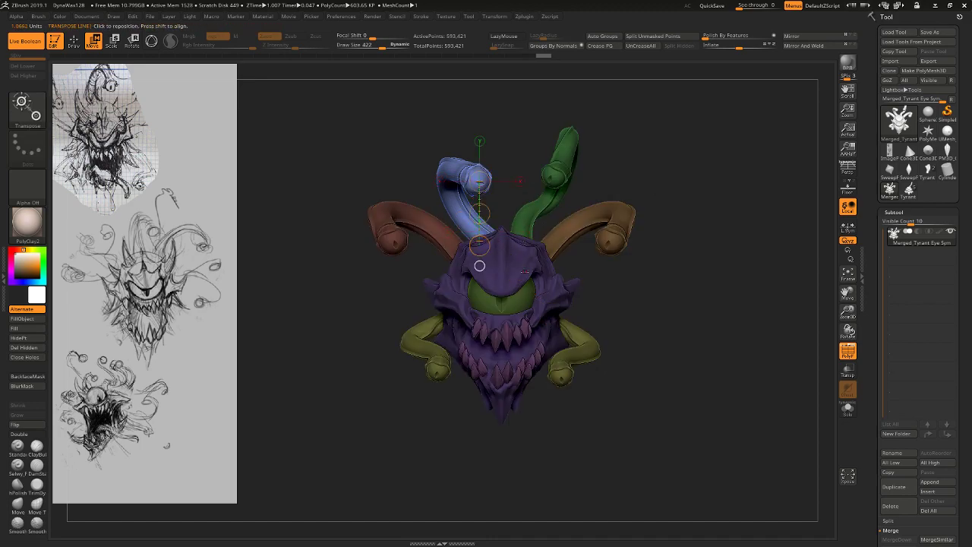
{"action": "left_click", "coordinate": [538, 218], "text": "ctrl"}
{"action": "left_click_drag", "start_coordinate": [552, 185], "coordinate": [552, 295], "text": "shift"}
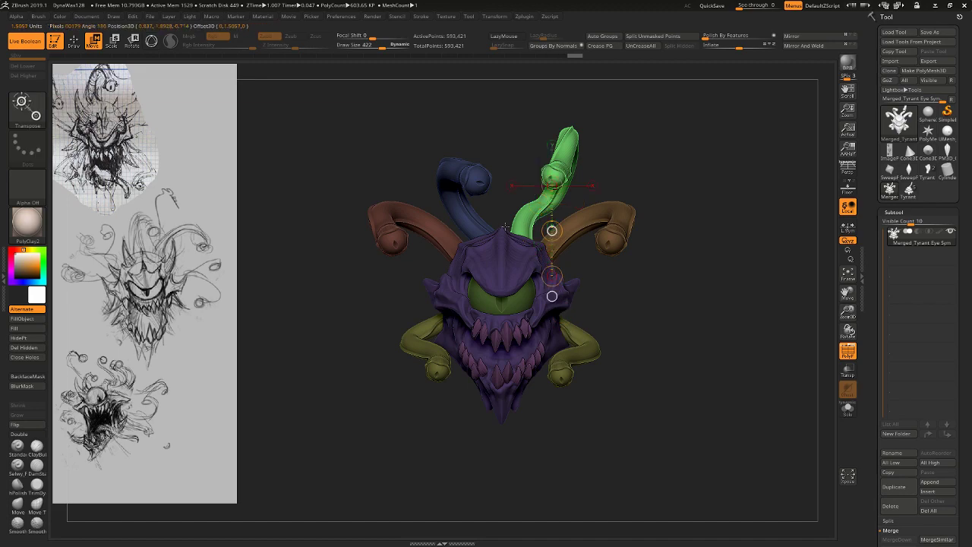
{"action": "left_click_drag", "start_coordinate": [505, 226], "coordinate": [473, 227], "text": "ctrl"}
{"action": "key", "text": "ctrl+z"}
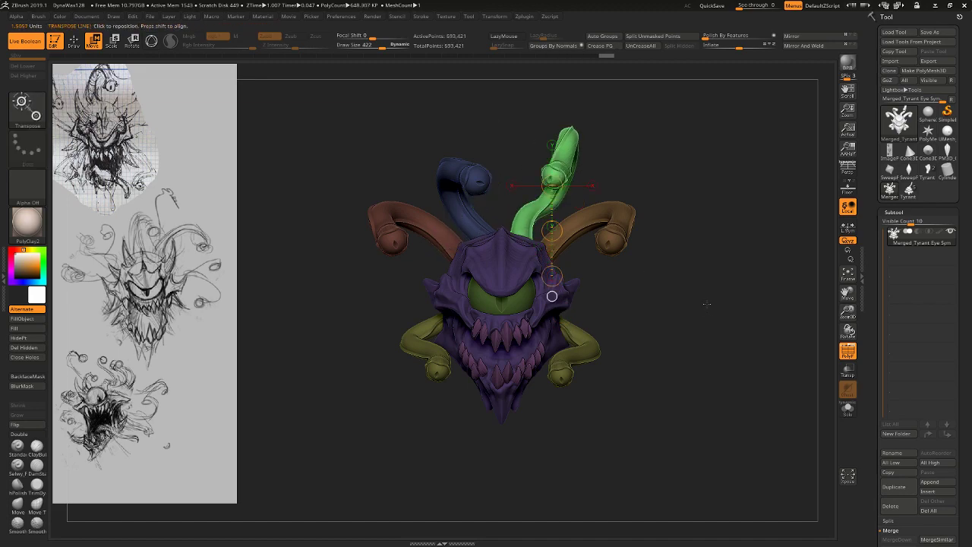
{"action": "left_click_drag", "start_coordinate": [706, 304], "coordinate": [689, 273], "text": "ctrl"}
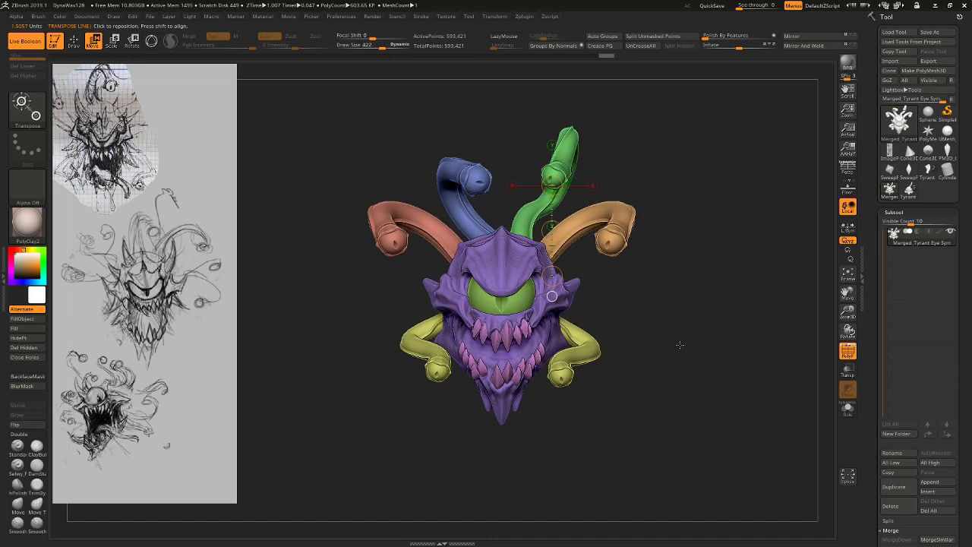
Rotate and tilt the whole merged creature into an angled three-quarter pose.
{"action": "mouse_move", "coordinate": [488, 266]}
{"action": "left_mouse_down"}
{"action": "mouse_move", "coordinate": [490, 380]}
{"action": "mouse_move", "coordinate": [497, 361]}
{"action": "mouse_move", "coordinate": [517, 357]}
{"action": "left_mouse_up"}
{"action": "left_click_drag", "start_coordinate": [534, 283], "coordinate": [534, 398], "text": "shift"}
{"action": "left_click_drag", "start_coordinate": [534, 330], "coordinate": [507, 329]}
{"action": "left_click_drag", "start_coordinate": [496, 319], "coordinate": [551, 300], "text": "shift"}
{"action": "left_click_drag", "start_coordinate": [610, 319], "coordinate": [607, 321]}
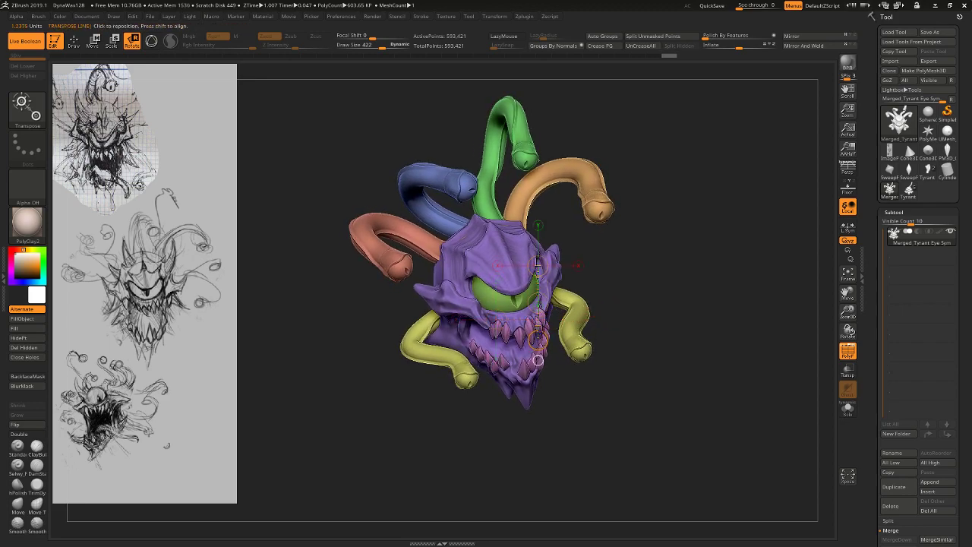
{"action": "mouse_move", "coordinate": [537, 304]}
{"action": "left_mouse_down"}
{"action": "mouse_move", "coordinate": [620, 305]}
{"action": "mouse_move", "coordinate": [645, 293]}
{"action": "left_mouse_up"}
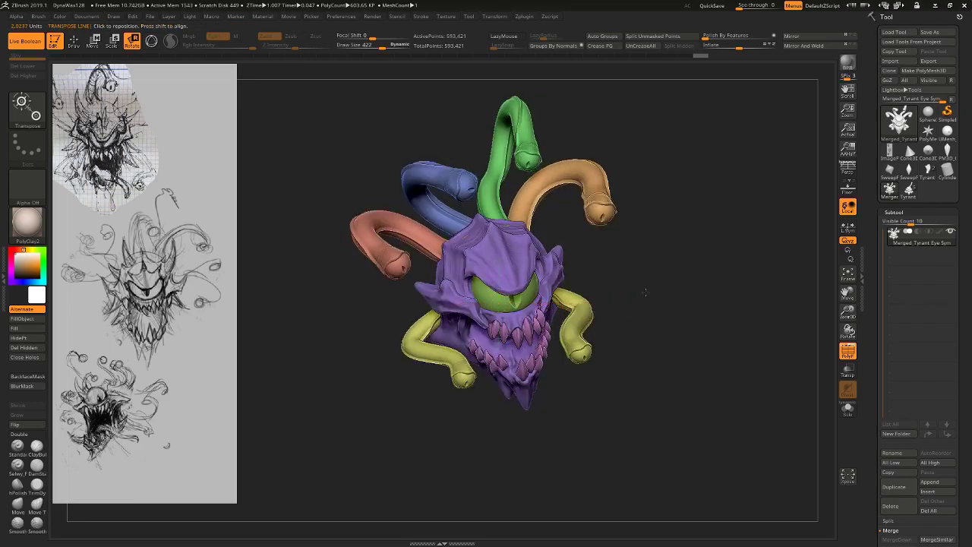
Mask everything except the lower-right yellow tentacle and give that tentacle its own polygroup.
{"action": "left_click_drag", "start_coordinate": [582, 335], "coordinate": [633, 276], "text": "ctrl"}
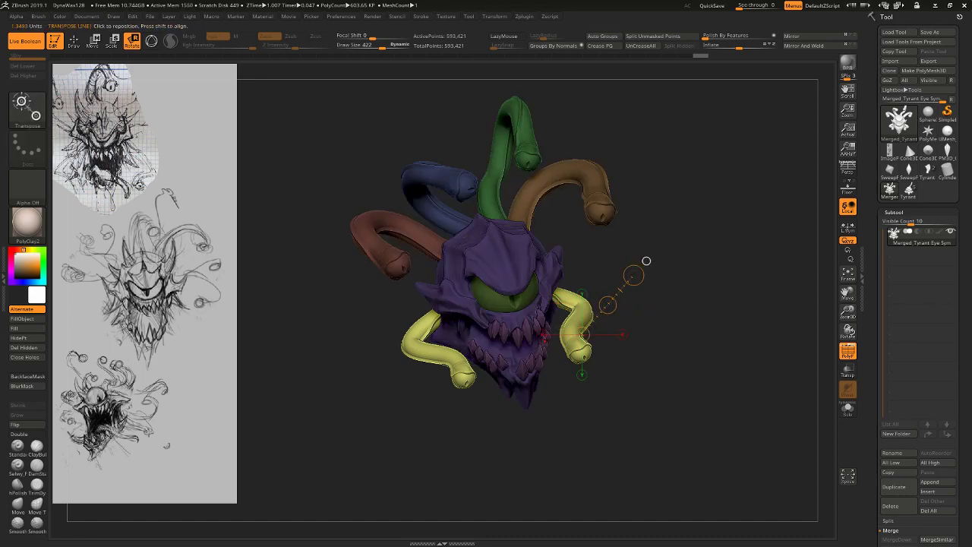
{"action": "left_click_drag", "start_coordinate": [589, 426], "coordinate": [555, 421]}
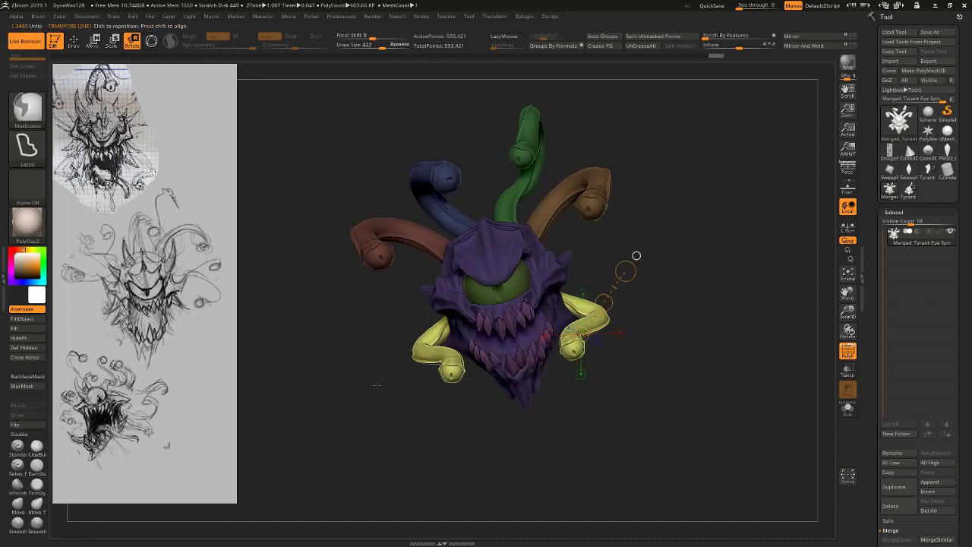
{"action": "left_click_drag", "start_coordinate": [375, 387], "coordinate": [523, 391], "text": "ctrl"}
{"action": "left_click_drag", "start_coordinate": [608, 422], "coordinate": [645, 423], "text": "shift"}
{"action": "left_click", "coordinate": [644, 422], "text": "ctrl"}
{"action": "key", "text": "ctrl+w"}
Isolate the lower-right pink tentacle with a mask, then rotate and move it upward and outward from the jaw.
{"action": "left_click", "coordinate": [581, 323], "text": "ctrl"}
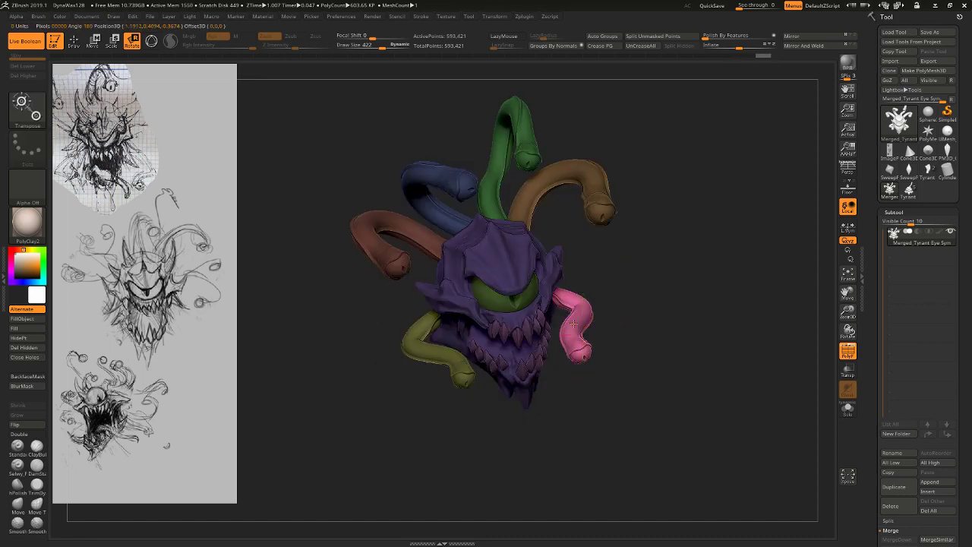
{"action": "mouse_move", "coordinate": [530, 285]}
{"action": "left_mouse_down", "text": "shift"}
{"action": "mouse_move", "coordinate": [626, 286]}
{"action": "mouse_move", "coordinate": [557, 278]}
{"action": "mouse_move", "coordinate": [614, 296]}
{"action": "mouse_move", "coordinate": [610, 260]}
{"action": "mouse_move", "coordinate": [503, 262]}
{"action": "left_mouse_up", "text": "shift"}
{"action": "key", "text": "w"}
{"action": "key", "text": "r"}
{"action": "left_click_drag", "start_coordinate": [619, 296], "coordinate": [643, 288]}
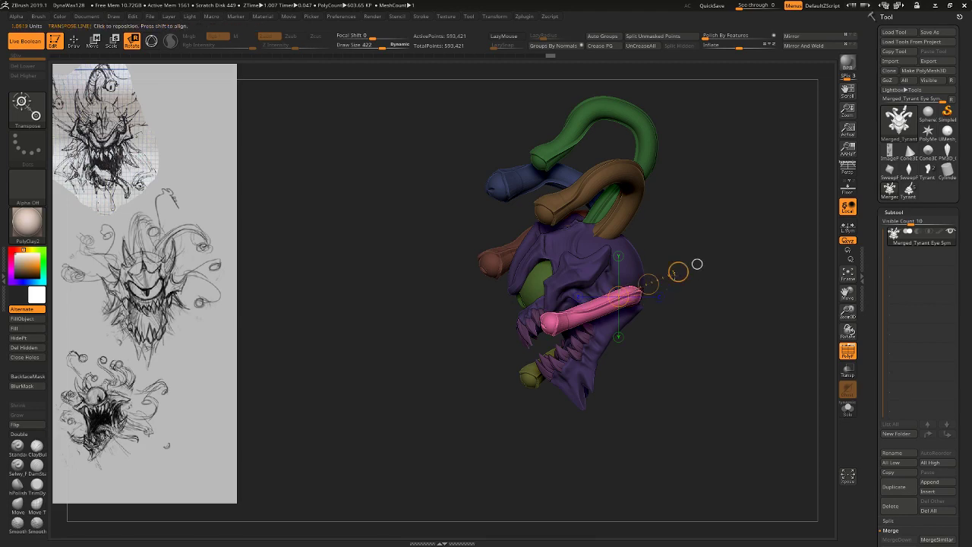
{"action": "mouse_move", "coordinate": [698, 264]}
{"action": "left_mouse_down"}
{"action": "mouse_move", "coordinate": [623, 266]}
{"action": "mouse_move", "coordinate": [697, 269]}
{"action": "mouse_move", "coordinate": [668, 283]}
{"action": "mouse_move", "coordinate": [666, 352]}
{"action": "mouse_move", "coordinate": [697, 299]}
{"action": "mouse_move", "coordinate": [671, 303]}
{"action": "mouse_move", "coordinate": [715, 316]}
{"action": "mouse_move", "coordinate": [713, 328]}
{"action": "mouse_move", "coordinate": [693, 294]}
{"action": "left_mouse_up"}
{"action": "key", "text": "w"}
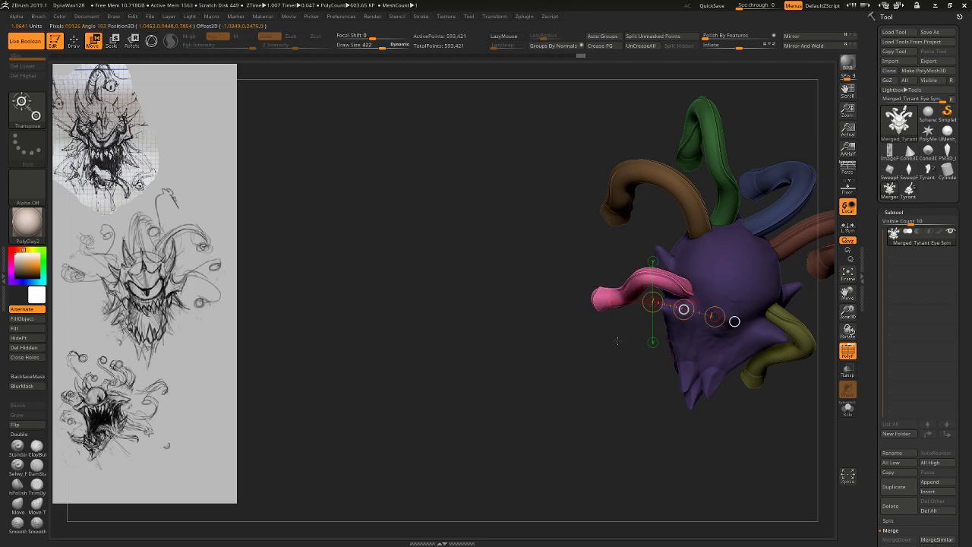
{"action": "mouse_move", "coordinate": [617, 340]}
{"action": "left_mouse_down"}
{"action": "mouse_move", "coordinate": [646, 304]}
{"action": "mouse_move", "coordinate": [695, 340]}
{"action": "left_mouse_up"}
Isolate the lower-left yellow tentacle with a mask and move it slightly downward beside the jaw.
{"action": "left_click_drag", "start_coordinate": [492, 357], "coordinate": [431, 350], "text": "ctrl"}
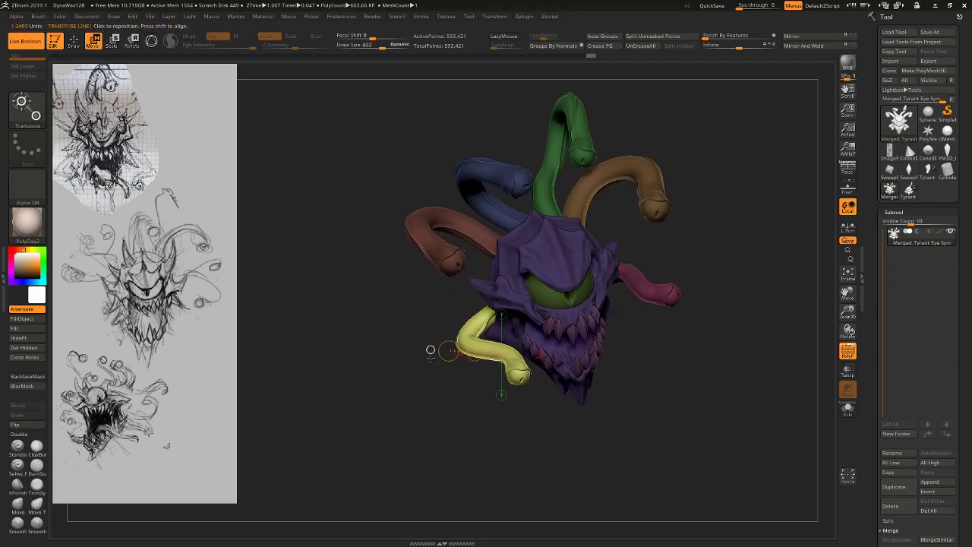
{"action": "left_click_drag", "start_coordinate": [499, 308], "coordinate": [626, 306]}
{"action": "key", "text": "r"}
{"action": "mouse_move", "coordinate": [563, 306]}
{"action": "left_mouse_down"}
{"action": "mouse_move", "coordinate": [594, 283]}
{"action": "mouse_move", "coordinate": [591, 296]}
{"action": "left_mouse_up"}
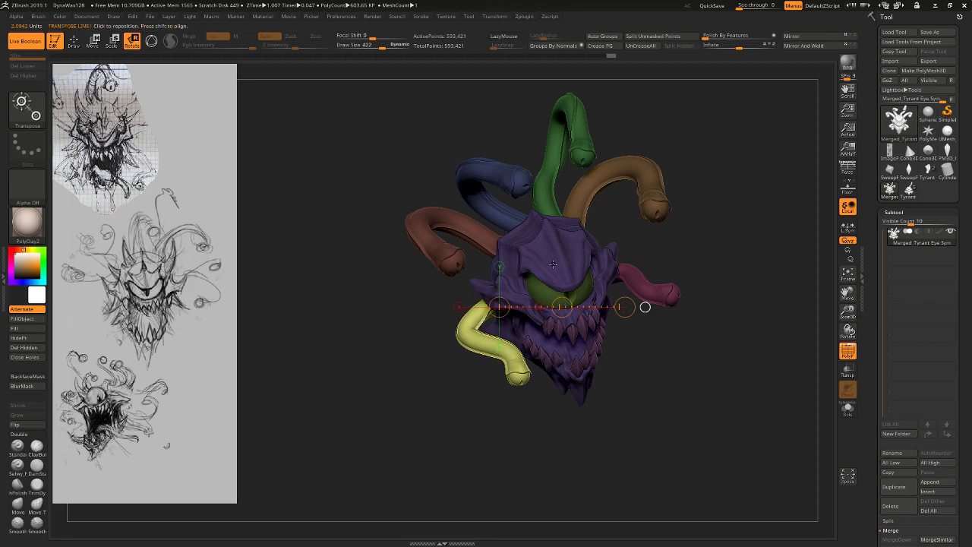
{"action": "left_click", "coordinate": [501, 313]}
{"action": "key", "text": "w"}
{"action": "mouse_move", "coordinate": [501, 313]}
{"action": "left_mouse_down"}
{"action": "mouse_move", "coordinate": [551, 356]}
{"action": "mouse_move", "coordinate": [519, 334]}
{"action": "left_mouse_up"}
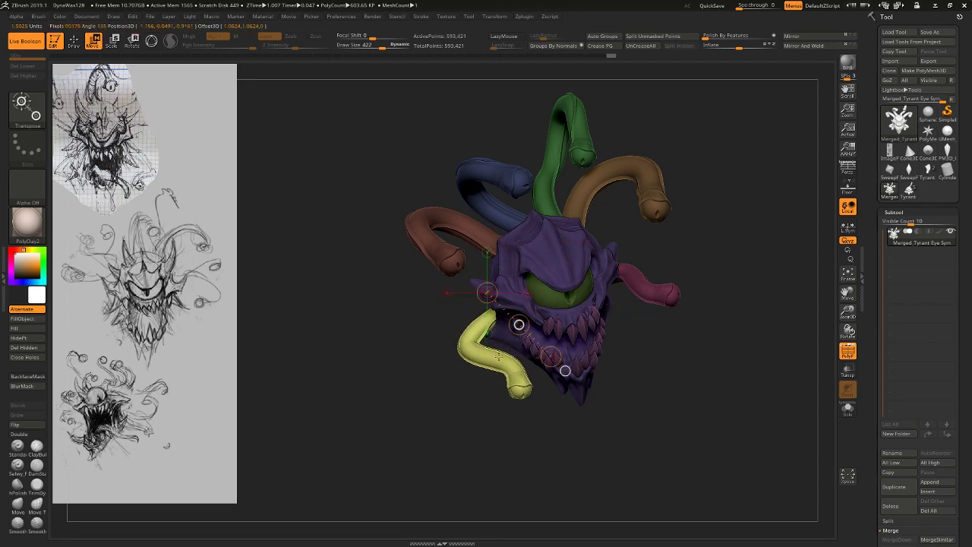
{"action": "left_click", "coordinate": [486, 429]}
{"action": "left_click_drag", "start_coordinate": [485, 429], "coordinate": [465, 426], "text": "alt"}
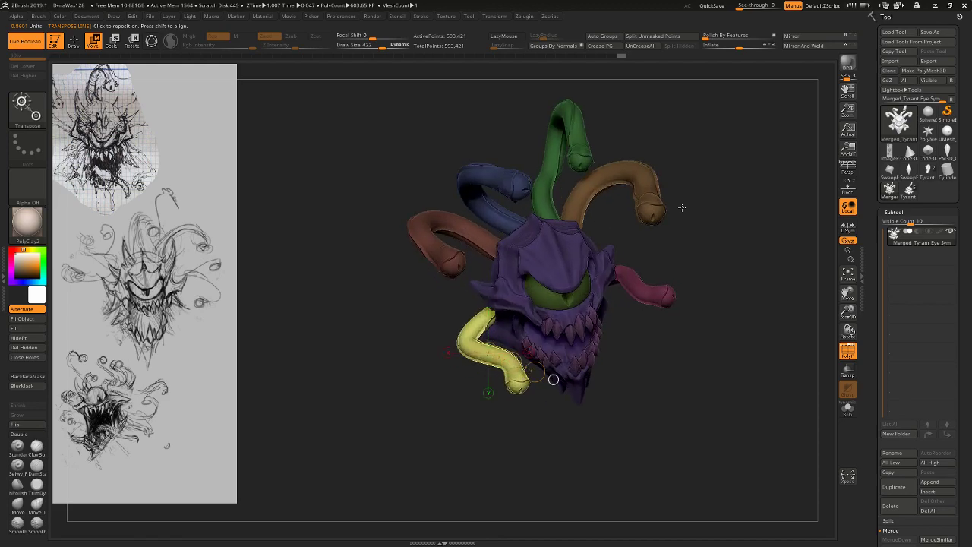
{"action": "left_click_drag", "start_coordinate": [681, 208], "coordinate": [655, 266]}
{"action": "left_click_drag", "start_coordinate": [464, 304], "coordinate": [575, 413]}
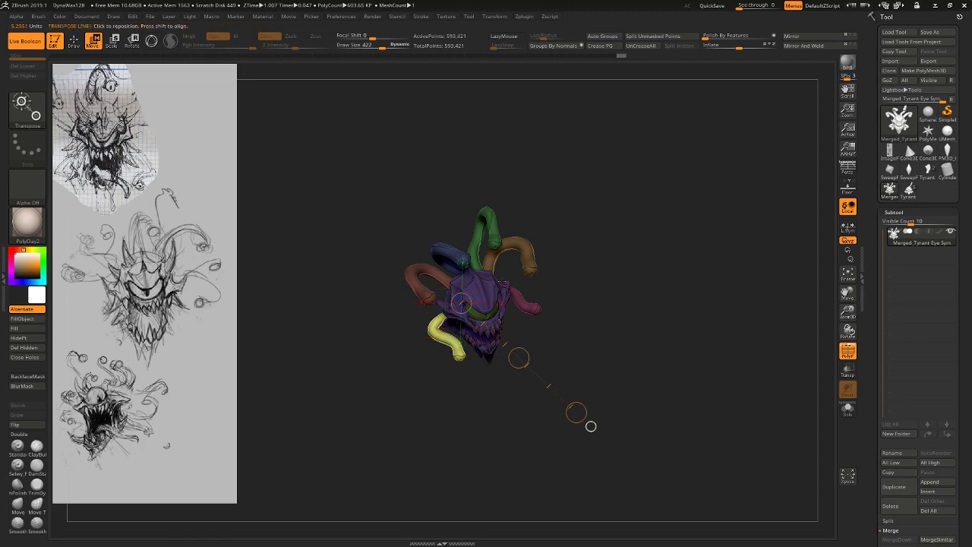
{"action": "left_click_drag", "start_coordinate": [493, 260], "coordinate": [588, 413]}
{"action": "left_click_drag", "start_coordinate": [527, 276], "coordinate": [606, 430]}
{"action": "left_click_drag", "start_coordinate": [464, 310], "coordinate": [603, 433]}
{"action": "left_click_drag", "start_coordinate": [669, 378], "coordinate": [670, 326]}
{"action": "left_click_drag", "start_coordinate": [670, 326], "coordinate": [653, 372], "text": "alt"}
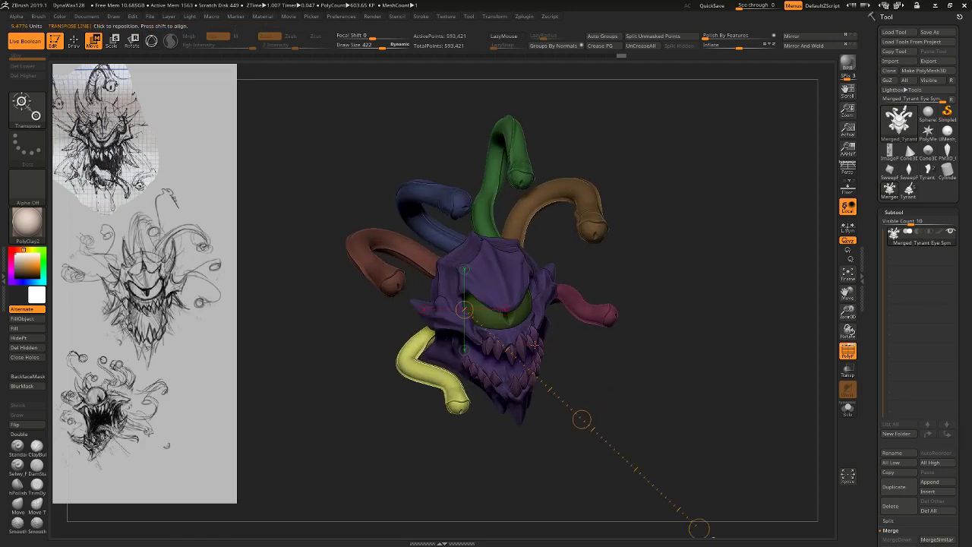
{"action": "mouse_move", "coordinate": [395, 398]}
{"action": "left_mouse_down", "text": "alt"}
{"action": "mouse_move", "coordinate": [385, 390]}
{"action": "mouse_move", "coordinate": [380, 414]}
{"action": "left_mouse_up", "text": "alt"}
Try to bend the eye end of the yellow tentacle forward from the side, with the rest of the tentacle masked.
{"action": "mouse_move", "coordinate": [353, 327]}
{"action": "left_mouse_down", "text": "ctrl"}
{"action": "mouse_move", "coordinate": [454, 363]}
{"action": "mouse_move", "coordinate": [359, 335]}
{"action": "left_mouse_up", "text": "ctrl"}
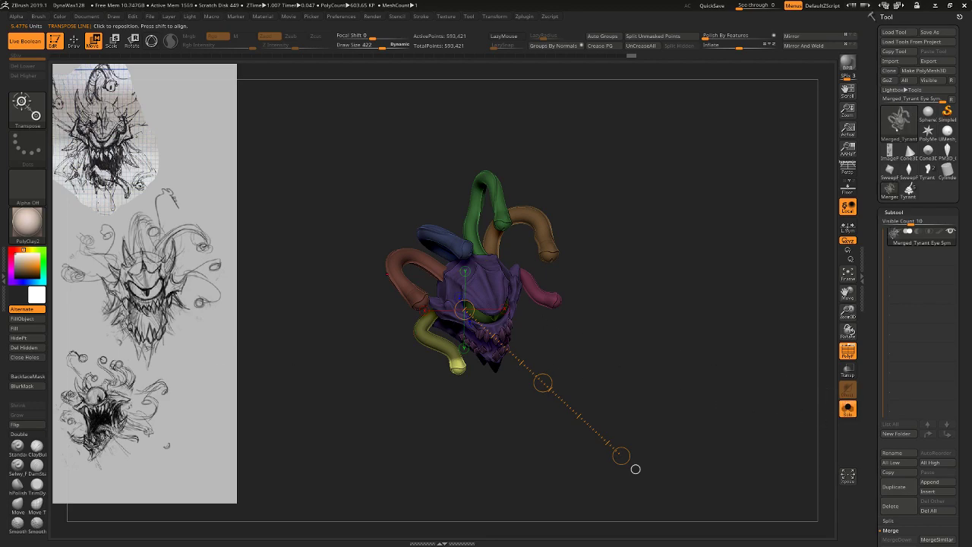
{"action": "mouse_move", "coordinate": [686, 374]}
{"action": "left_mouse_down"}
{"action": "mouse_move", "coordinate": [698, 386]}
{"action": "mouse_move", "coordinate": [676, 448]}
{"action": "left_mouse_up"}
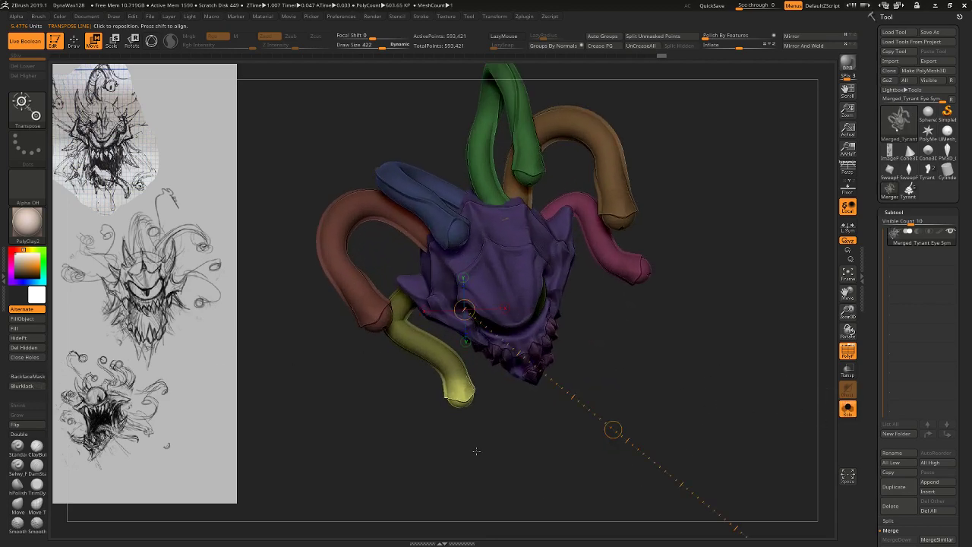
{"action": "key", "text": "r"}
{"action": "mouse_move", "coordinate": [459, 372]}
{"action": "left_mouse_down"}
{"action": "mouse_move", "coordinate": [459, 419]}
{"action": "mouse_move", "coordinate": [440, 414]}
{"action": "left_mouse_up"}
{"action": "left_click_drag", "start_coordinate": [688, 507], "coordinate": [712, 449]}
{"action": "left_click", "coordinate": [698, 423], "text": "ctrl"}
{"action": "left_click", "coordinate": [696, 423], "text": "ctrl"}
{"action": "left_click_drag", "start_coordinate": [405, 394], "coordinate": [497, 423]}
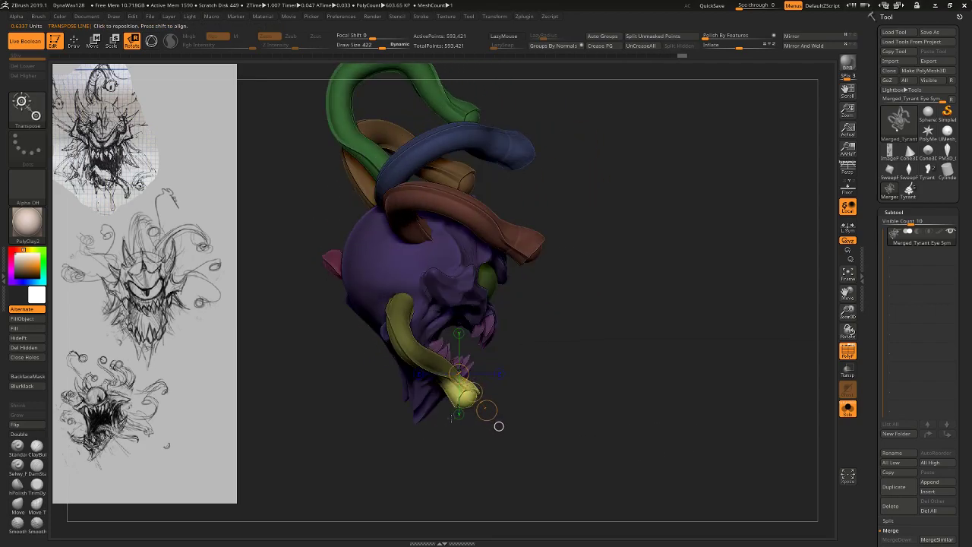
{"action": "mouse_move", "coordinate": [483, 388]}
{"action": "left_mouse_down"}
{"action": "mouse_move", "coordinate": [481, 359]}
{"action": "mouse_move", "coordinate": [485, 384]}
{"action": "left_mouse_up"}
{"action": "key", "text": "w"}
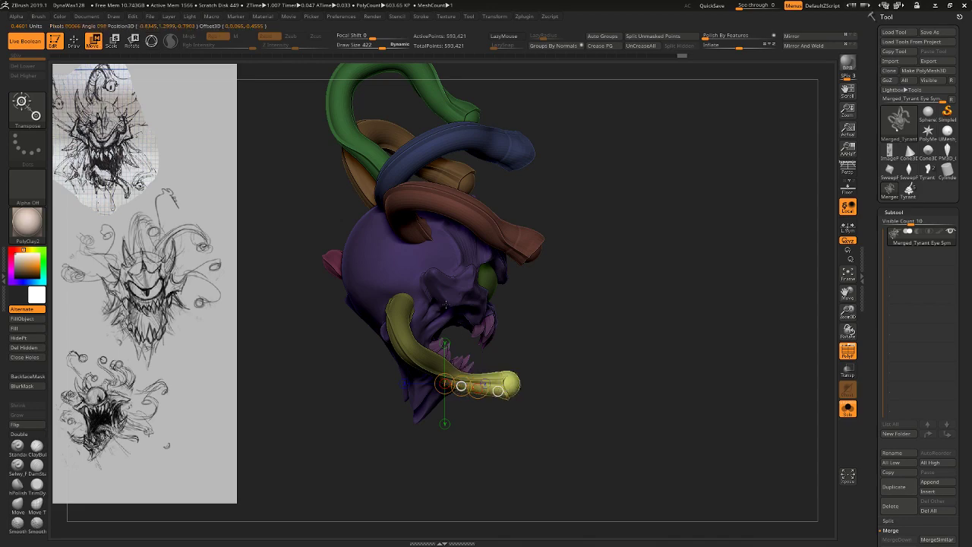
Undo the bend and the partial mask on the yellow tentacle.
{"action": "key", "text": "ctrl+z"}
{"action": "key", "text": "ctrl+z"}
{"action": "key", "text": "ctrl+z"}
{"action": "key", "text": "ctrl+z"}
{"action": "key", "text": "ctrl+z"}
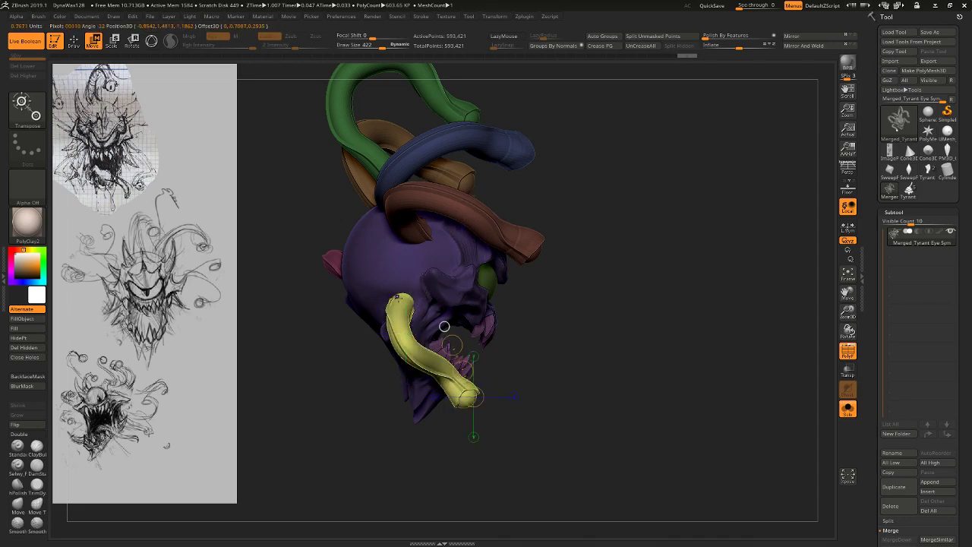
Mask the yellow tentacle gradually toward its root, bend its eye end forward and upward, and clear the mask.
{"action": "key", "text": "r"}
{"action": "mouse_move", "coordinate": [398, 297]}
{"action": "left_mouse_down"}
{"action": "mouse_move", "coordinate": [488, 335]}
{"action": "mouse_move", "coordinate": [485, 322]}
{"action": "left_mouse_up"}
{"action": "right_click_drag", "start_coordinate": [485, 322], "coordinate": [352, 316], "text": "ctrl"}
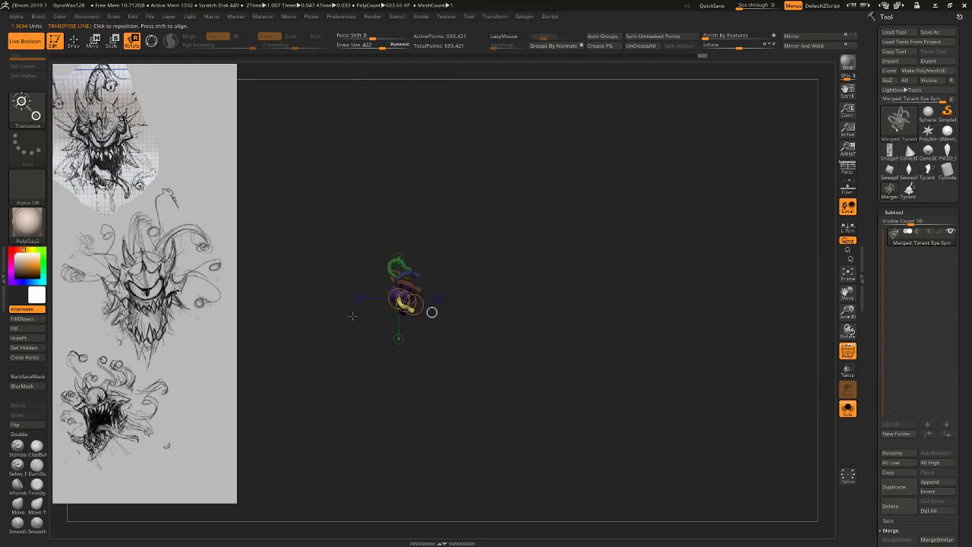
{"action": "mouse_move", "coordinate": [348, 355]}
{"action": "left_mouse_down", "text": "ctrl"}
{"action": "mouse_move", "coordinate": [418, 304]}
{"action": "mouse_move", "coordinate": [429, 346]}
{"action": "left_mouse_up", "text": "ctrl"}
{"action": "right_click_drag", "start_coordinate": [430, 346], "coordinate": [544, 523], "text": "ctrl"}
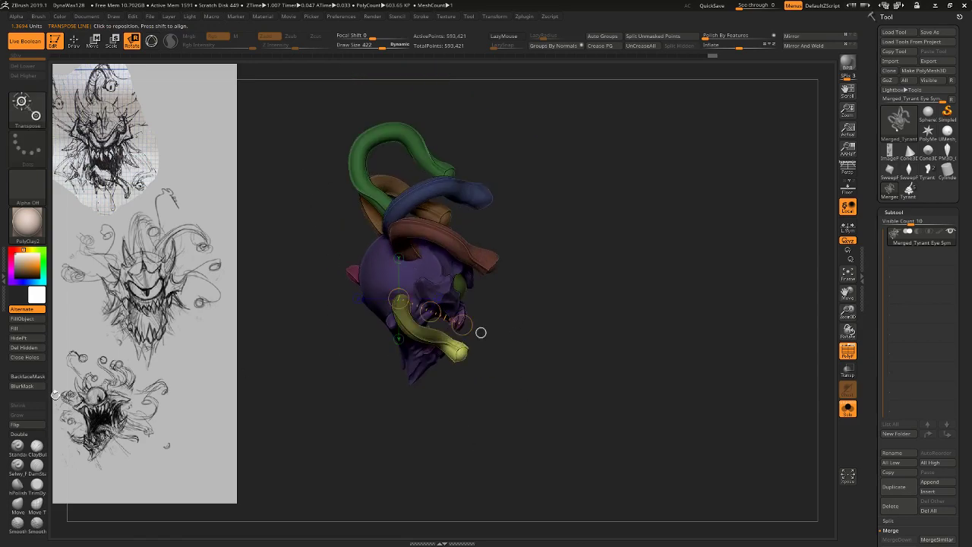
{"action": "right_click_drag", "start_coordinate": [494, 418], "coordinate": [518, 452], "text": "ctrl"}
{"action": "left_click_drag", "start_coordinate": [481, 379], "coordinate": [511, 394]}
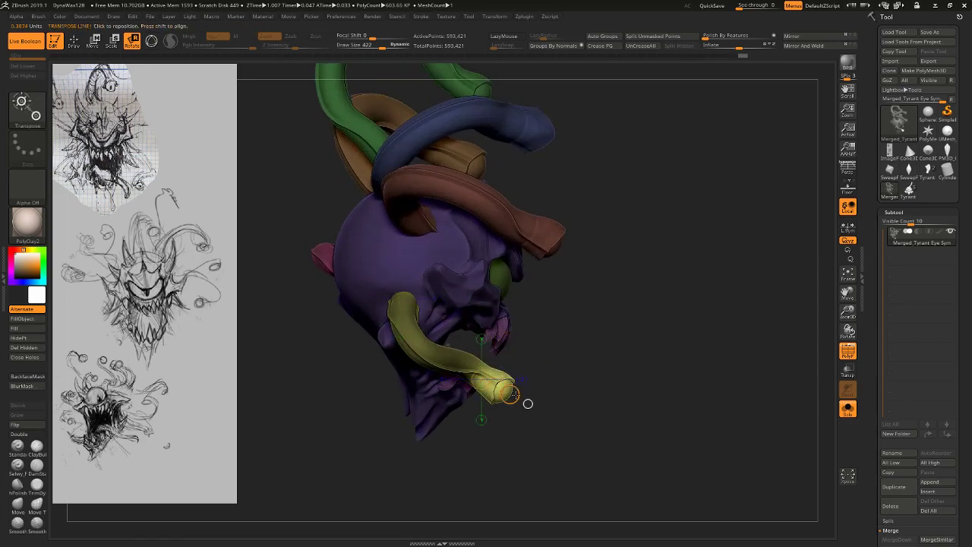
{"action": "key", "text": "w"}
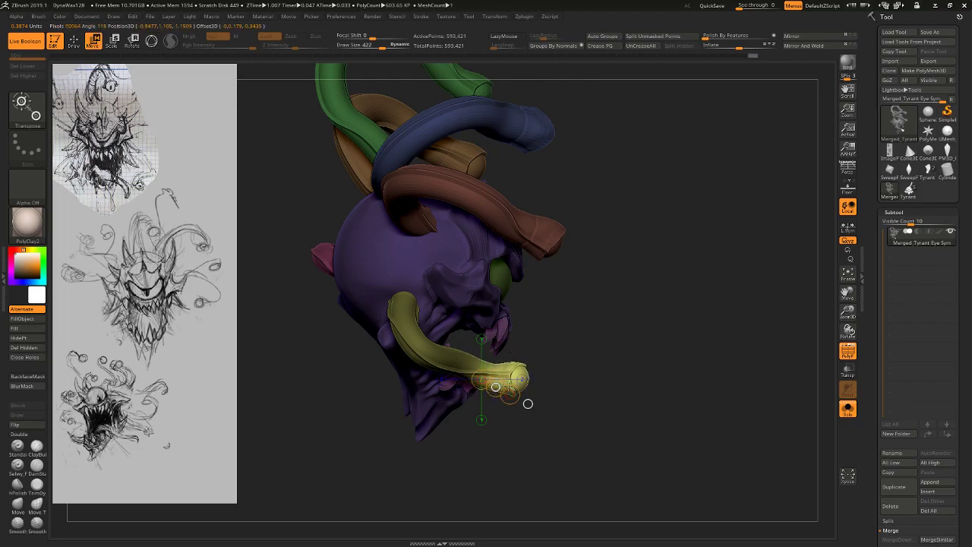
{"action": "key", "text": "ctrl+z"}
{"action": "left_click", "coordinate": [665, 406], "text": "ctrl"}
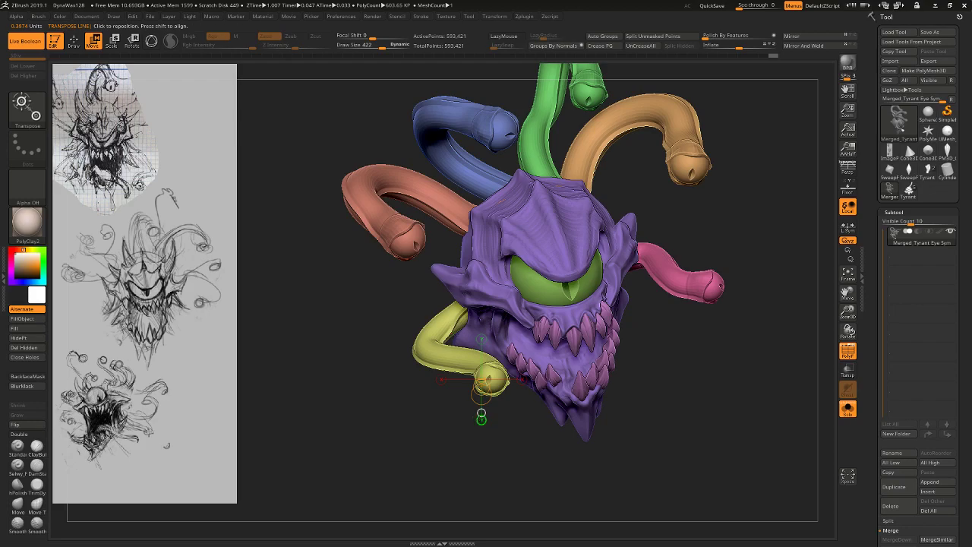
Isolate the whole yellow tentacle, rotate it downward from its root in side view, and clear the mask.
{"action": "left_click", "coordinate": [457, 315], "text": "ctrl"}
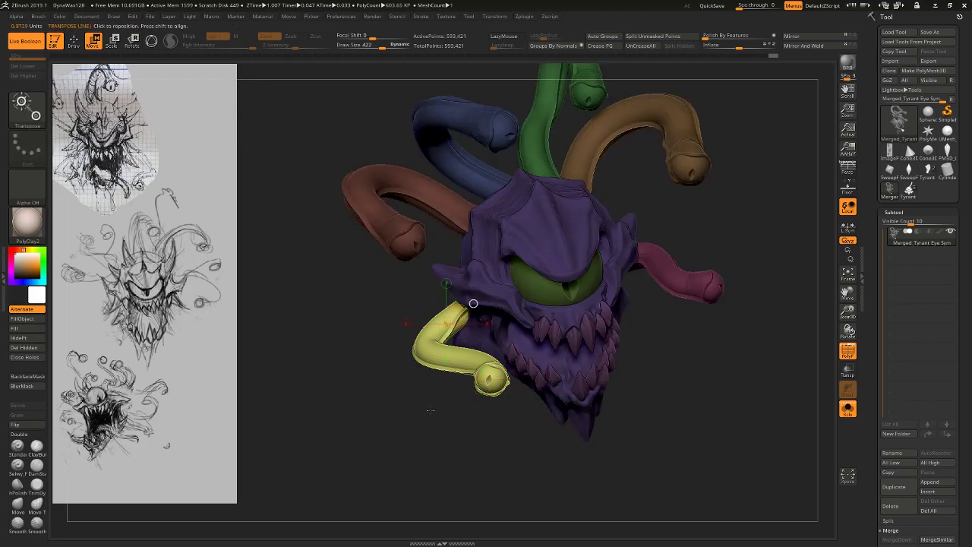
{"action": "right_click_drag", "start_coordinate": [473, 303], "coordinate": [544, 311]}
{"action": "left_click_drag", "start_coordinate": [430, 309], "coordinate": [501, 380], "text": "shift"}
{"action": "left_click_drag", "start_coordinate": [457, 344], "coordinate": [500, 374]}
{"action": "key", "text": "r"}
{"action": "mouse_move", "coordinate": [425, 304]}
{"action": "left_mouse_down"}
{"action": "mouse_move", "coordinate": [500, 370]}
{"action": "mouse_move", "coordinate": [492, 387]}
{"action": "left_mouse_up"}
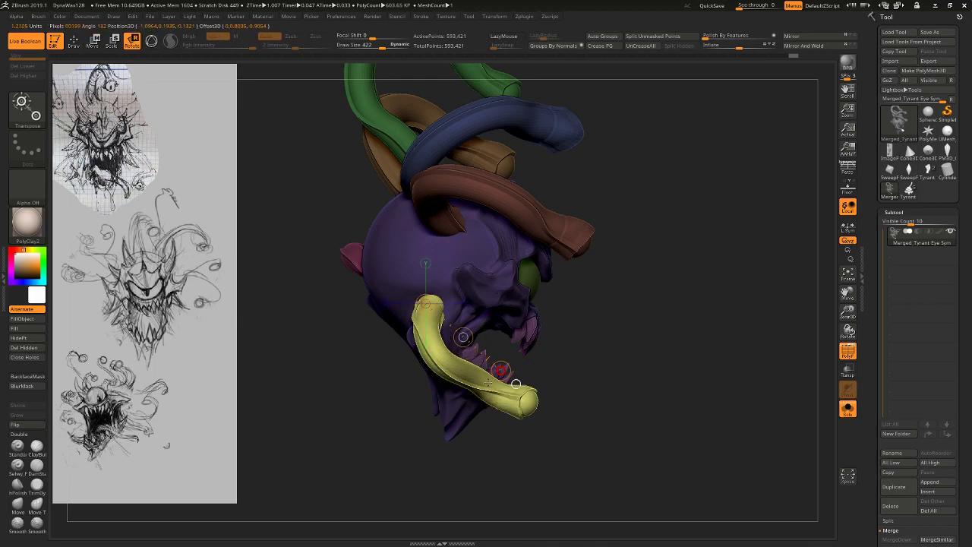
{"action": "right_click_drag", "start_coordinate": [602, 373], "coordinate": [540, 369]}
{"action": "left_click", "coordinate": [400, 304], "text": "ctrl"}
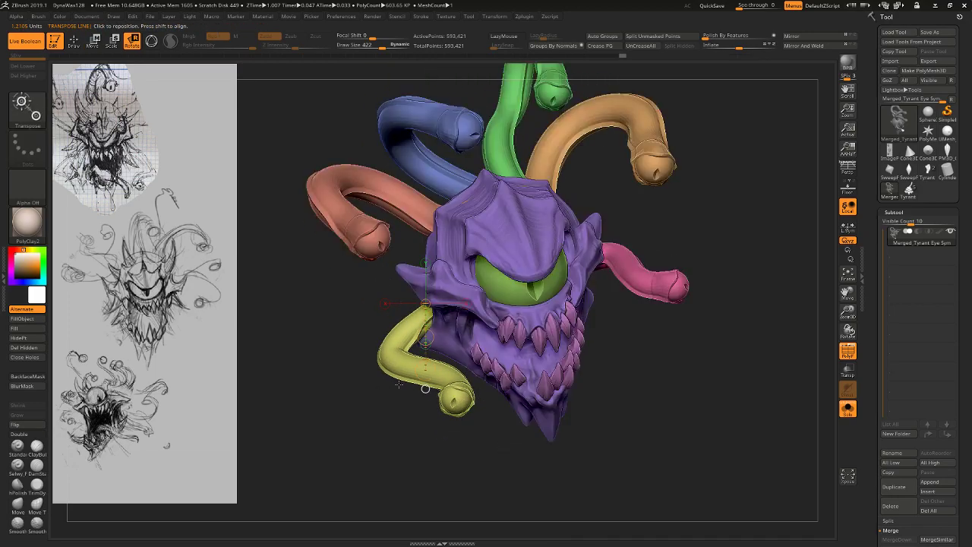
Isolate the yellow tentacle again, nudge it backward along the side of the head, and clear the mask.
{"action": "left_click", "coordinate": [407, 372], "text": "ctrl"}
{"action": "right_click_drag", "start_coordinate": [402, 397], "coordinate": [403, 413], "text": "shift"}
{"action": "key", "text": "w"}
{"action": "left_click_drag", "start_coordinate": [401, 278], "coordinate": [439, 278], "text": "shift"}
{"action": "right_click_drag", "start_coordinate": [463, 437], "coordinate": [371, 431]}
{"action": "left_click_drag", "start_coordinate": [371, 432], "coordinate": [379, 442], "text": "ctrl"}
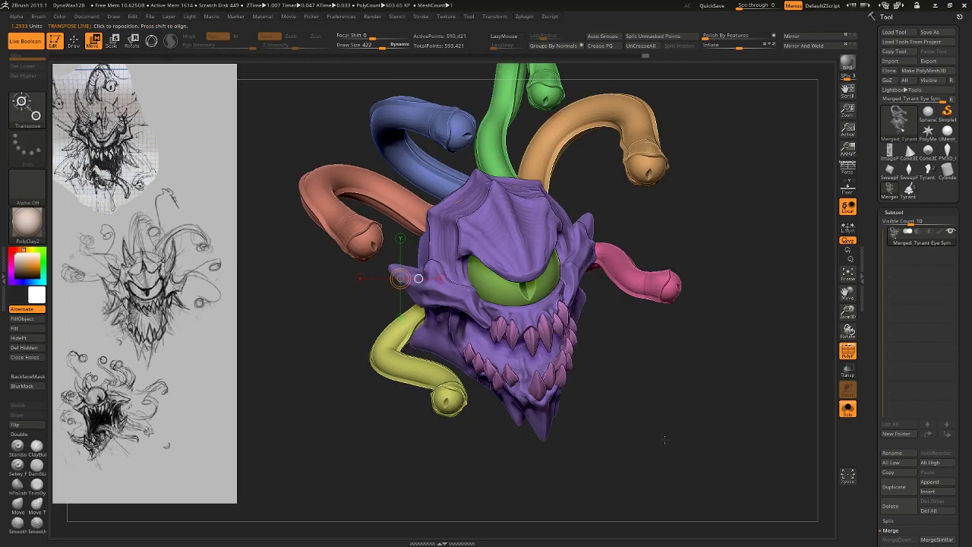
Select the Move Topological brush and set its draw size to 357.
{"action": "mouse_move", "coordinate": [665, 439]}
{"action": "left_mouse_down"}
{"action": "mouse_move", "coordinate": [584, 414]}
{"action": "mouse_move", "coordinate": [600, 391]}
{"action": "mouse_move", "coordinate": [685, 366]}
{"action": "mouse_move", "coordinate": [760, 418]}
{"action": "mouse_move", "coordinate": [727, 381]}
{"action": "mouse_move", "coordinate": [767, 342]}
{"action": "mouse_move", "coordinate": [696, 351]}
{"action": "mouse_move", "coordinate": [715, 339]}
{"action": "mouse_move", "coordinate": [770, 386]}
{"action": "mouse_move", "coordinate": [767, 358]}
{"action": "mouse_move", "coordinate": [725, 319]}
{"action": "left_mouse_up"}
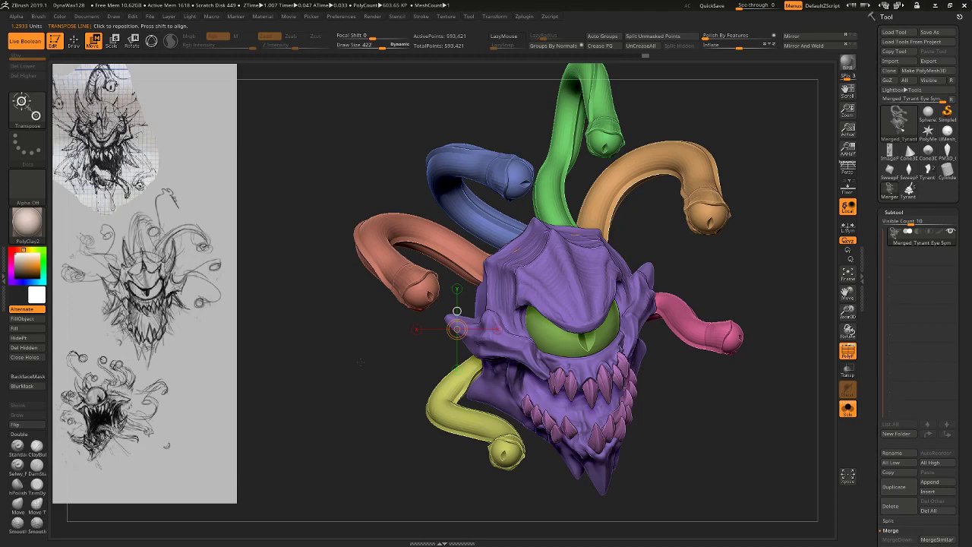
{"action": "left_click", "coordinate": [37, 505]}
{"action": "mouse_move", "coordinate": [689, 434]}
{"action": "left_mouse_down"}
{"action": "mouse_move", "coordinate": [653, 433]}
{"action": "mouse_move", "coordinate": [704, 424]}
{"action": "left_mouse_up"}
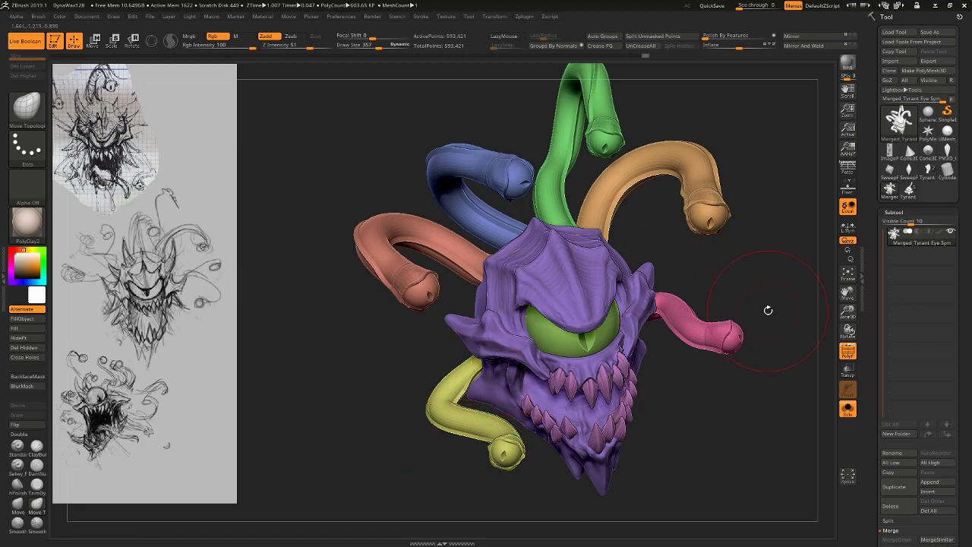
{"action": "mouse_move", "coordinate": [777, 300]}
{"action": "left_mouse_down", "text": "alt"}
{"action": "mouse_move", "coordinate": [760, 275]}
{"action": "mouse_move", "coordinate": [743, 291]}
{"action": "mouse_move", "coordinate": [743, 318]}
{"action": "left_mouse_up", "text": "alt"}
Isolate the red tentacle with a mask, then shift it slightly toward the head and rotate it.
{"action": "key", "text": "w"}
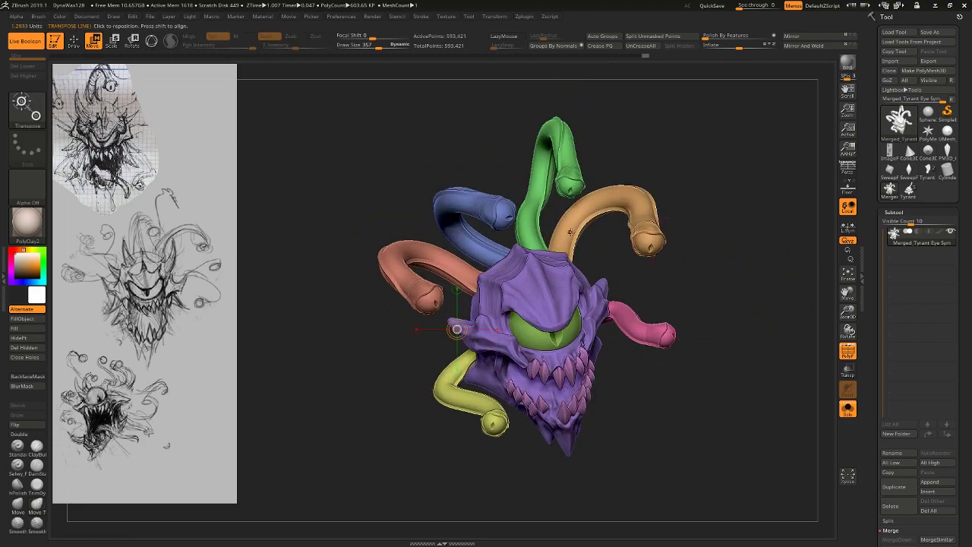
{"action": "left_click", "coordinate": [460, 272], "text": "ctrl"}
{"action": "mouse_move", "coordinate": [500, 287]}
{"action": "left_mouse_down", "text": "shift"}
{"action": "mouse_move", "coordinate": [557, 288]}
{"action": "mouse_move", "coordinate": [557, 297]}
{"action": "left_mouse_up", "text": "shift"}
{"action": "key", "text": "r"}
{"action": "left_click_drag", "start_coordinate": [476, 271], "coordinate": [476, 348], "text": "shift"}
{"action": "mouse_move", "coordinate": [476, 310]}
{"action": "left_mouse_down"}
{"action": "mouse_move", "coordinate": [485, 285]}
{"action": "mouse_move", "coordinate": [485, 301]}
{"action": "left_mouse_up"}
Isolate the orange tentacle with a mask and rotate it slightly upward from its root.
{"action": "left_click", "coordinate": [590, 216], "text": "ctrl"}
{"action": "left_click_drag", "start_coordinate": [554, 267], "coordinate": [658, 225]}
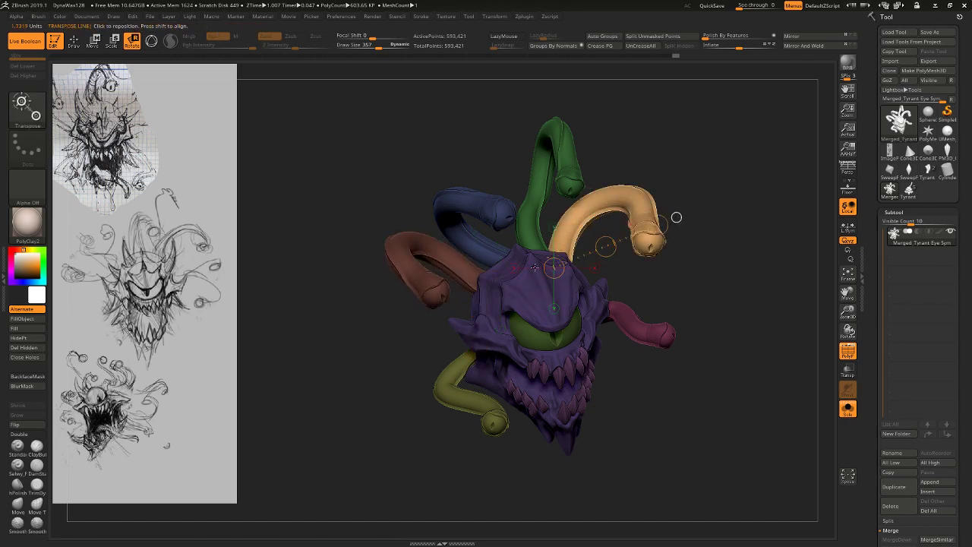
{"action": "mouse_move", "coordinate": [584, 214]}
{"action": "left_mouse_down", "text": "shift"}
{"action": "mouse_move", "coordinate": [653, 208]}
{"action": "mouse_move", "coordinate": [612, 211]}
{"action": "left_mouse_up", "text": "shift"}
{"action": "key", "text": "w"}
Isolate the yellow tentacle, try to duplicate it with the transpose line, and undo the copy.
{"action": "left_click", "coordinate": [486, 395], "text": "ctrl"}
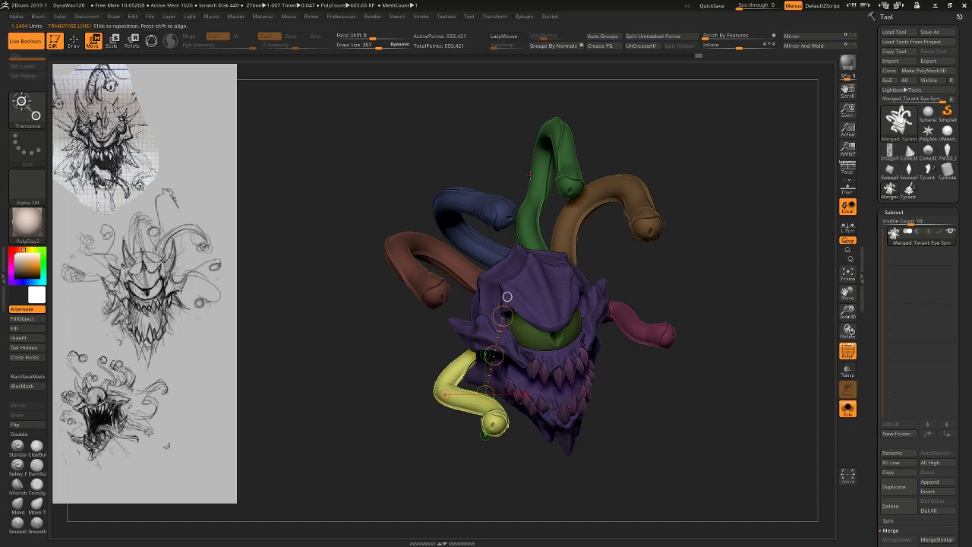
{"action": "left_click_drag", "start_coordinate": [580, 342], "coordinate": [658, 372]}
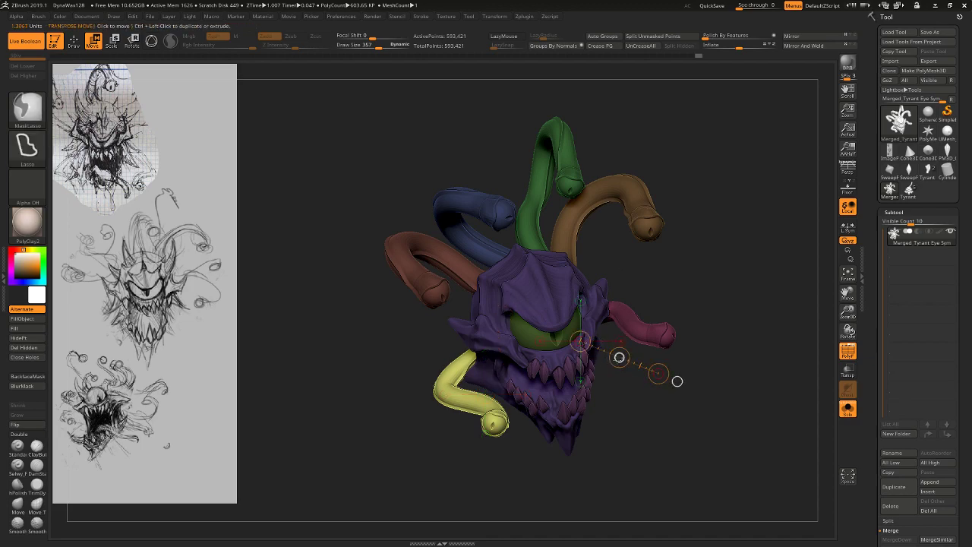
{"action": "left_click_drag", "start_coordinate": [588, 322], "coordinate": [587, 320], "text": "ctrl"}
{"action": "key", "text": "ctrl+z"}
Isolate the pink tentacle, duplicate it, and mirror the copy to the opposite side of the head.
{"action": "left_click", "coordinate": [635, 325], "text": "ctrl"}
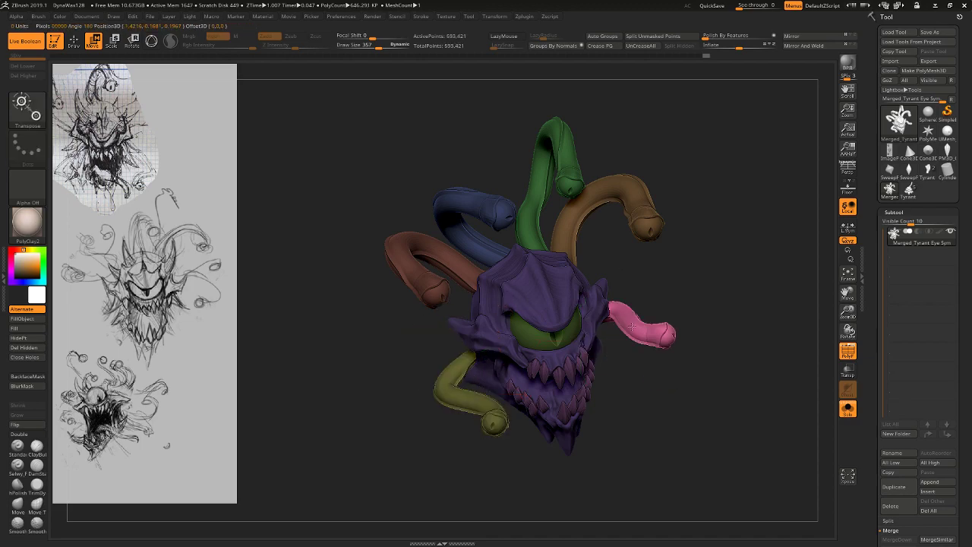
{"action": "left_click_drag", "start_coordinate": [702, 337], "coordinate": [716, 301], "text": "ctrl"}
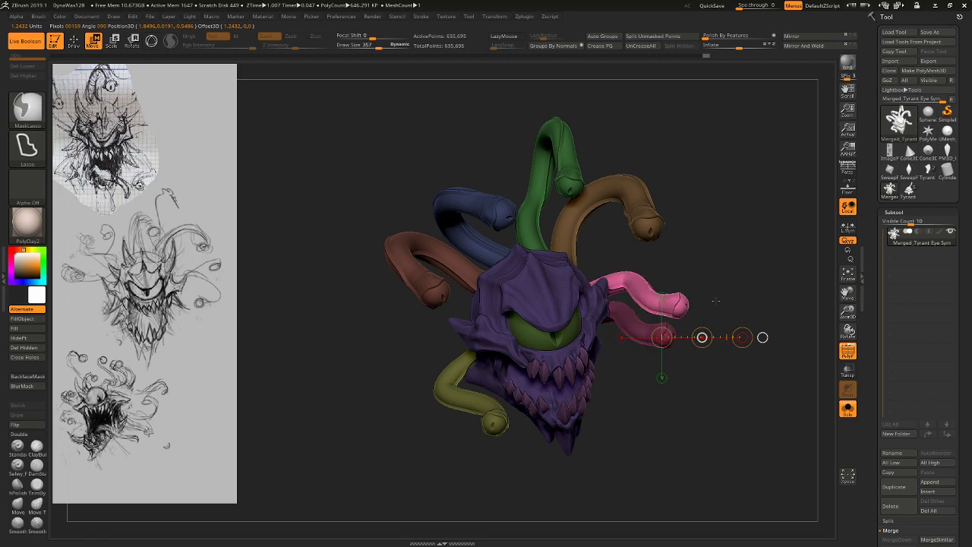
{"action": "left_click", "coordinate": [820, 38]}
Rotate the mirrored pink tentacle below the red one and shift it along the side of the head.
{"action": "key", "text": "r"}
{"action": "left_click_drag", "start_coordinate": [451, 287], "coordinate": [451, 395]}
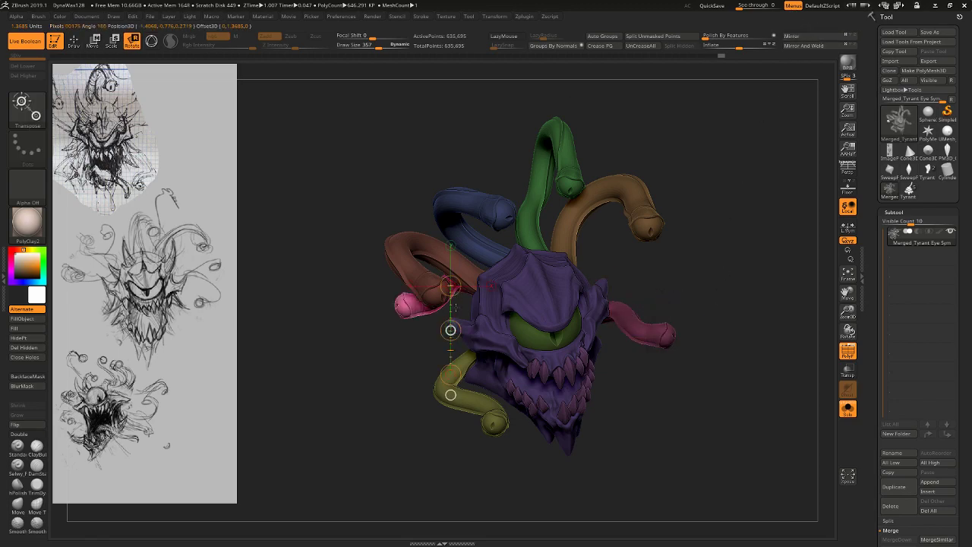
{"action": "left_click_drag", "start_coordinate": [456, 307], "coordinate": [452, 235]}
{"action": "mouse_move", "coordinate": [484, 312]}
{"action": "left_mouse_down", "text": "shift"}
{"action": "mouse_move", "coordinate": [537, 312]}
{"action": "mouse_move", "coordinate": [526, 279]}
{"action": "mouse_move", "coordinate": [494, 310]}
{"action": "left_mouse_up", "text": "shift"}
{"action": "left_click_drag", "start_coordinate": [335, 342], "coordinate": [414, 341]}
{"action": "left_click_drag", "start_coordinate": [415, 310], "coordinate": [548, 310], "text": "shift"}
{"action": "key", "text": "w"}
{"action": "left_click_drag", "start_coordinate": [482, 310], "coordinate": [575, 317]}
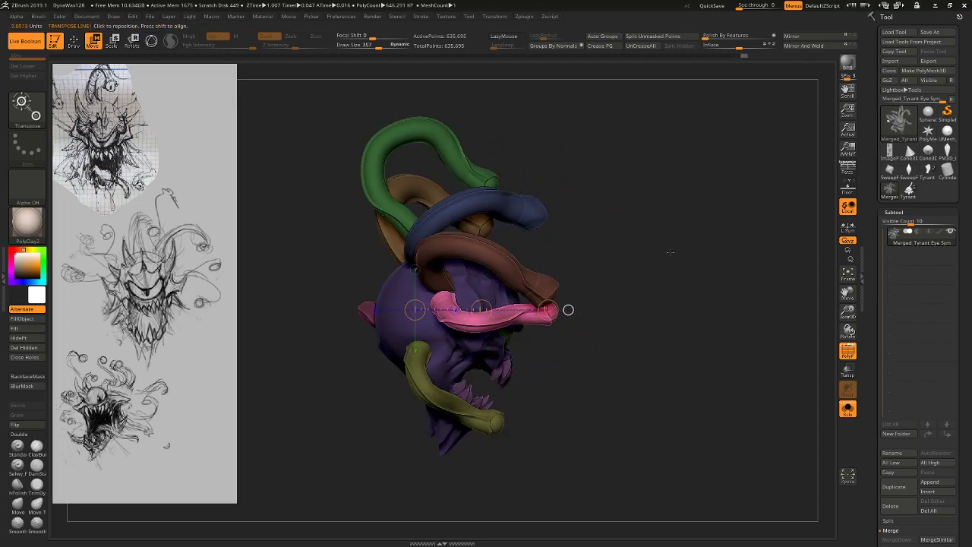
Swing the mirrored pink tentacle upward beneath the red one and move its root toward the head.
{"action": "right_click_drag", "start_coordinate": [669, 251], "coordinate": [600, 260]}
{"action": "mouse_move", "coordinate": [442, 292]}
{"action": "left_mouse_down"}
{"action": "mouse_move", "coordinate": [551, 294]}
{"action": "mouse_move", "coordinate": [564, 259]}
{"action": "left_mouse_up"}
{"action": "key", "text": "r"}
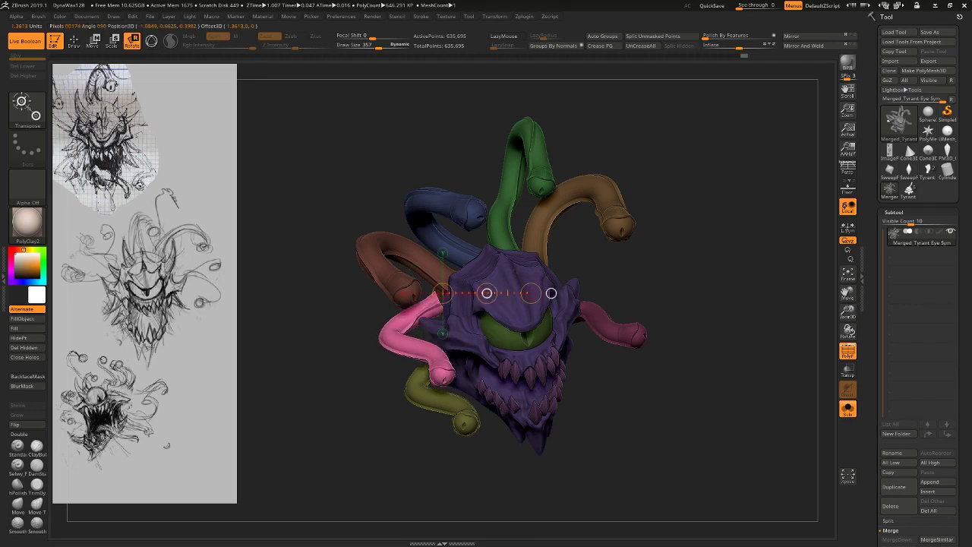
{"action": "left_click_drag", "start_coordinate": [487, 293], "coordinate": [490, 262]}
{"action": "left_click_drag", "start_coordinate": [438, 308], "coordinate": [540, 302]}
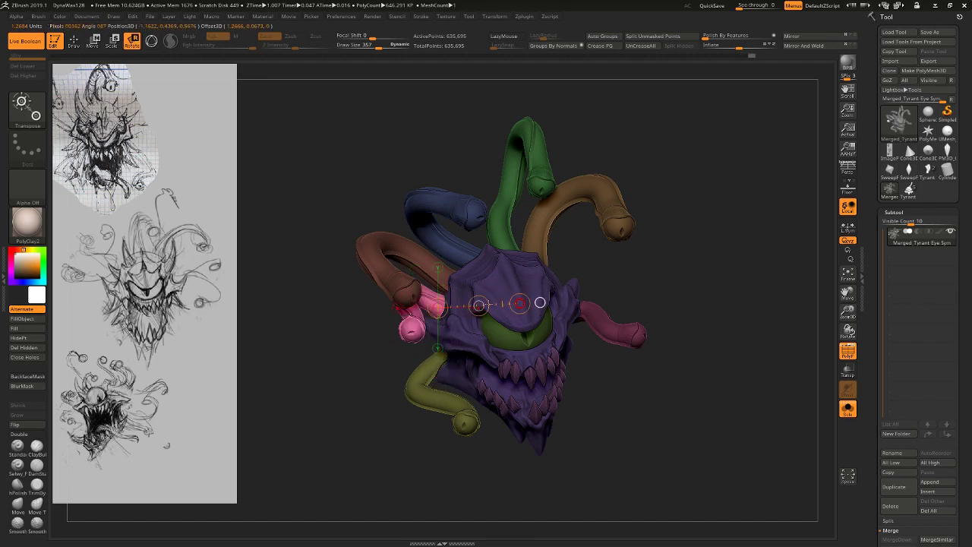
{"action": "key", "text": "w"}
{"action": "left_click_drag", "start_coordinate": [478, 305], "coordinate": [498, 305]}
Rotate the mirrored pink tentacle in the side view so it points outward below the red tentacle.
{"action": "left_click_drag", "start_coordinate": [320, 403], "coordinate": [391, 397]}
{"action": "left_click_drag", "start_coordinate": [454, 313], "coordinate": [441, 313]}
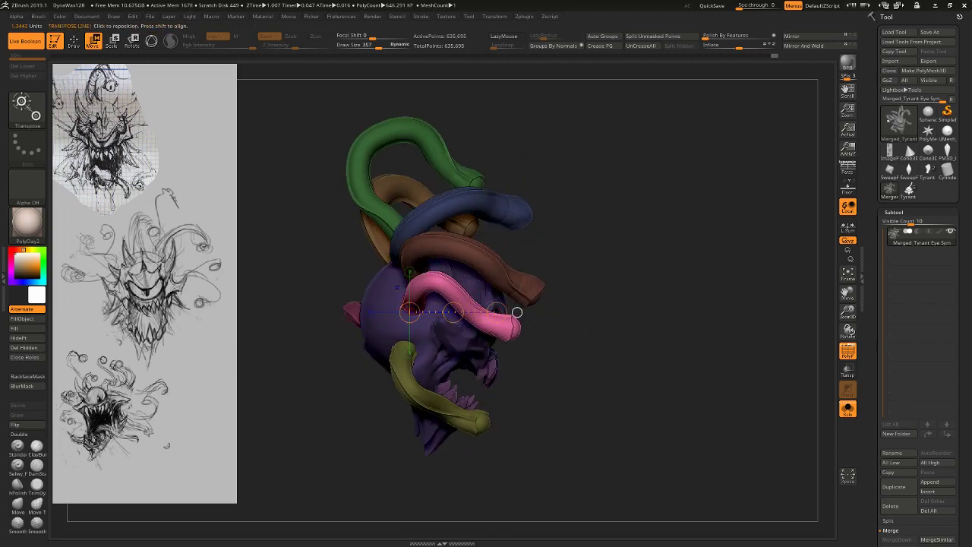
{"action": "left_click_drag", "start_coordinate": [399, 286], "coordinate": [400, 362], "text": "shift"}
{"action": "key", "text": "r"}
{"action": "left_click_drag", "start_coordinate": [400, 323], "coordinate": [418, 392]}
{"action": "left_click_drag", "start_coordinate": [625, 369], "coordinate": [547, 391]}
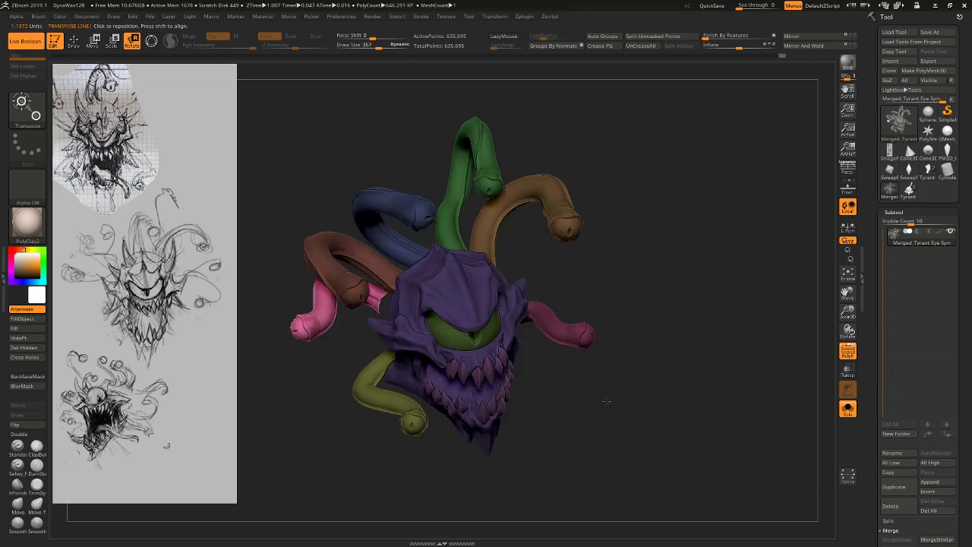
{"action": "left_click_drag", "start_coordinate": [608, 402], "coordinate": [663, 369], "text": "alt"}
Mask the root part of the mirrored pink tentacle and bend its free end upward.
{"action": "mouse_move", "coordinate": [492, 269]}
{"action": "left_mouse_down", "text": "shift"}
{"action": "mouse_move", "coordinate": [557, 269]}
{"action": "mouse_move", "coordinate": [536, 270]}
{"action": "mouse_move", "coordinate": [581, 293]}
{"action": "left_mouse_up", "text": "shift"}
{"action": "key", "text": "w"}
{"action": "mouse_move", "coordinate": [357, 399]}
{"action": "left_mouse_down"}
{"action": "mouse_move", "coordinate": [375, 400]}
{"action": "mouse_move", "coordinate": [406, 321]}
{"action": "mouse_move", "coordinate": [391, 322]}
{"action": "mouse_move", "coordinate": [396, 328]}
{"action": "left_mouse_up"}
{"action": "mouse_move", "coordinate": [400, 331]}
{"action": "left_mouse_down", "text": "ctrl"}
{"action": "mouse_move", "coordinate": [441, 238]}
{"action": "mouse_move", "coordinate": [534, 295]}
{"action": "mouse_move", "coordinate": [416, 313]}
{"action": "left_mouse_up", "text": "ctrl"}
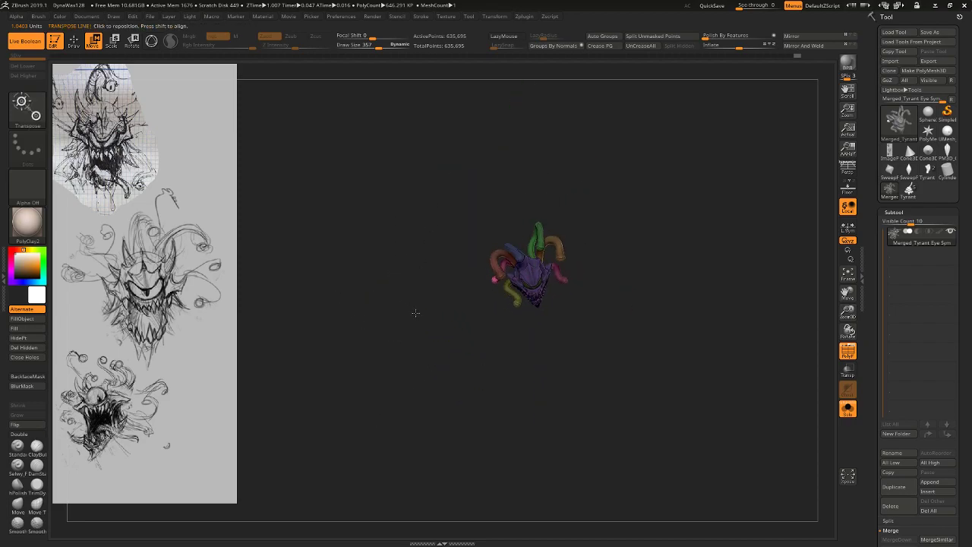
{"action": "key", "text": "f"}
{"action": "left_click_drag", "start_coordinate": [745, 276], "coordinate": [656, 314], "text": "alt"}
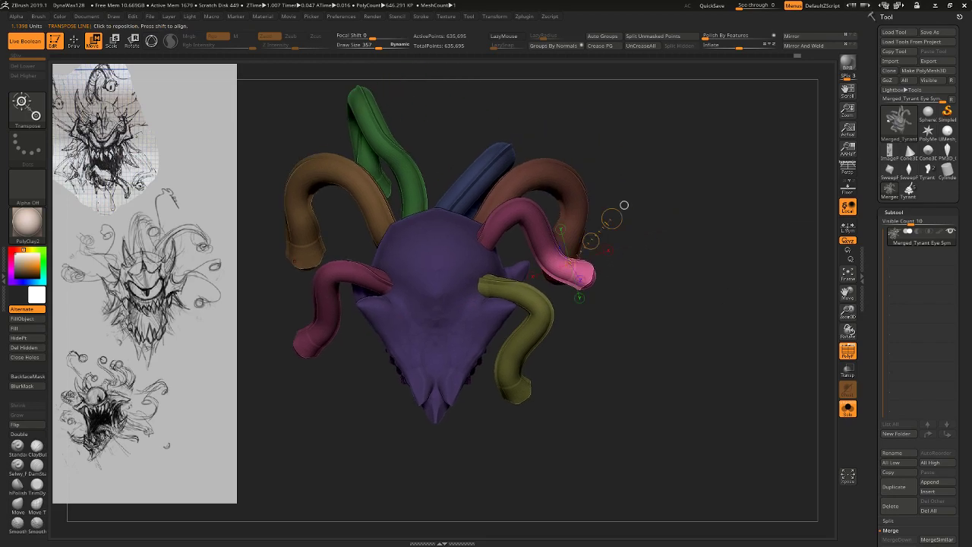
{"action": "left_click_drag", "start_coordinate": [540, 244], "coordinate": [576, 285]}
{"action": "mouse_move", "coordinate": [684, 294]}
{"action": "left_mouse_down"}
{"action": "mouse_move", "coordinate": [634, 301]}
{"action": "mouse_move", "coordinate": [661, 321]}
{"action": "mouse_move", "coordinate": [450, 378]}
{"action": "left_mouse_up"}
{"action": "key", "text": "r"}
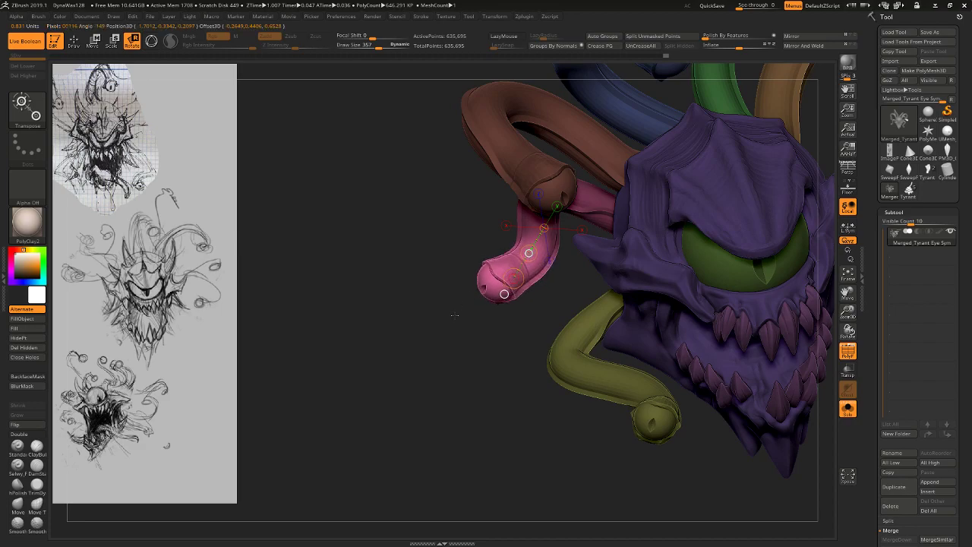
{"action": "mouse_move", "coordinate": [456, 321]}
{"action": "left_mouse_down"}
{"action": "mouse_move", "coordinate": [575, 340]}
{"action": "mouse_move", "coordinate": [619, 335]}
{"action": "mouse_move", "coordinate": [531, 319]}
{"action": "left_mouse_up"}
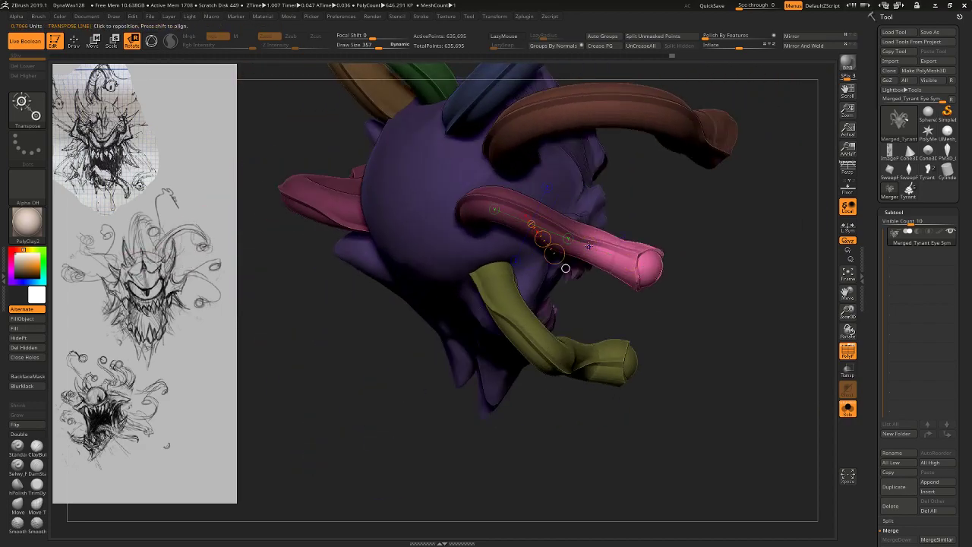
{"action": "mouse_move", "coordinate": [588, 247]}
{"action": "left_mouse_down"}
{"action": "mouse_move", "coordinate": [650, 262]}
{"action": "mouse_move", "coordinate": [652, 242]}
{"action": "left_mouse_up"}
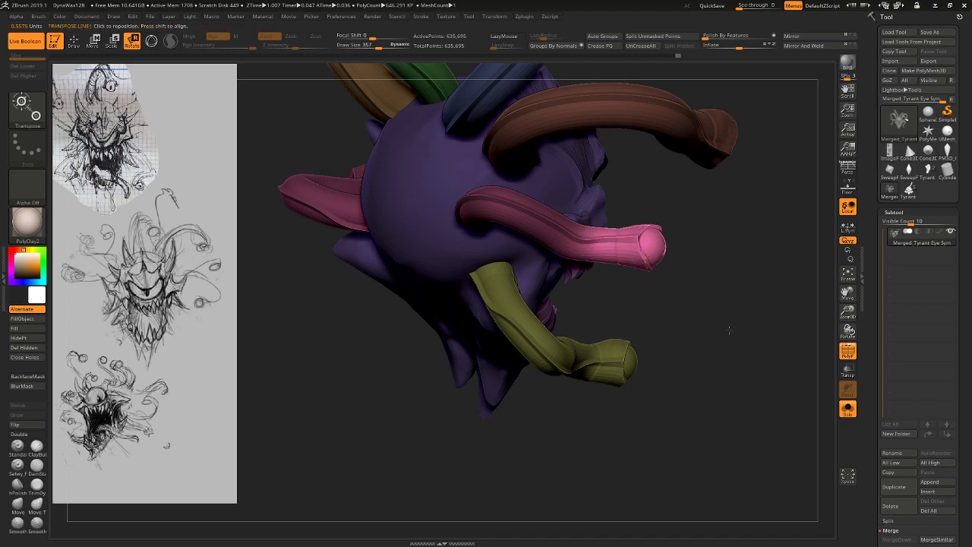
Mask the mirrored pink tentacle up to its tip, blur the mask, rotate the tip slightly, and clear the mask.
{"action": "right_click_drag", "start_coordinate": [729, 330], "coordinate": [539, 349], "text": "ctrl"}
{"action": "mouse_move", "coordinate": [515, 360]}
{"action": "left_mouse_down", "text": "ctrl"}
{"action": "mouse_move", "coordinate": [593, 219]}
{"action": "mouse_move", "coordinate": [592, 237]}
{"action": "left_mouse_up", "text": "ctrl"}
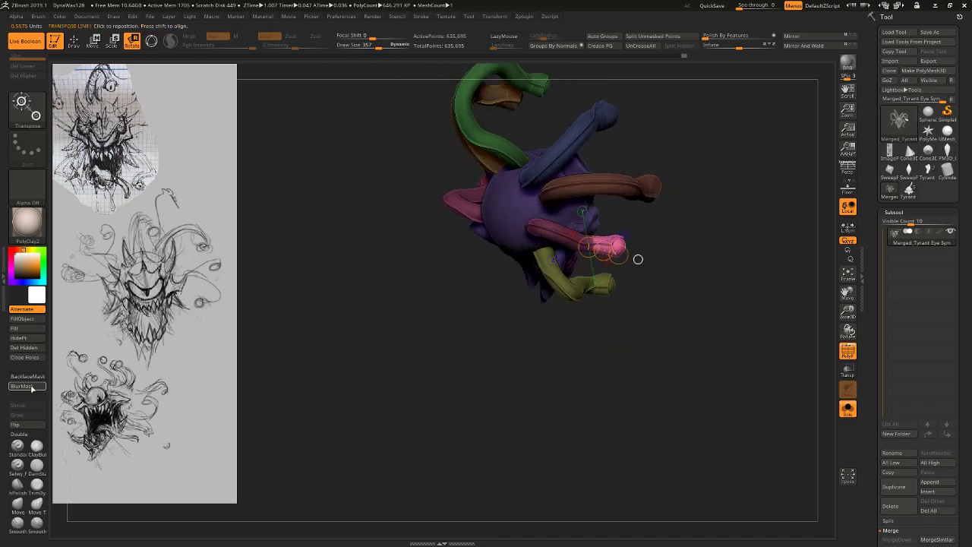
{"action": "left_click", "coordinate": [32, 388]}
{"action": "mouse_move", "coordinate": [638, 259]}
{"action": "left_mouse_down"}
{"action": "mouse_move", "coordinate": [619, 235]}
{"action": "mouse_move", "coordinate": [644, 243]}
{"action": "left_mouse_up"}
{"action": "left_click_drag", "start_coordinate": [753, 214], "coordinate": [436, 360]}
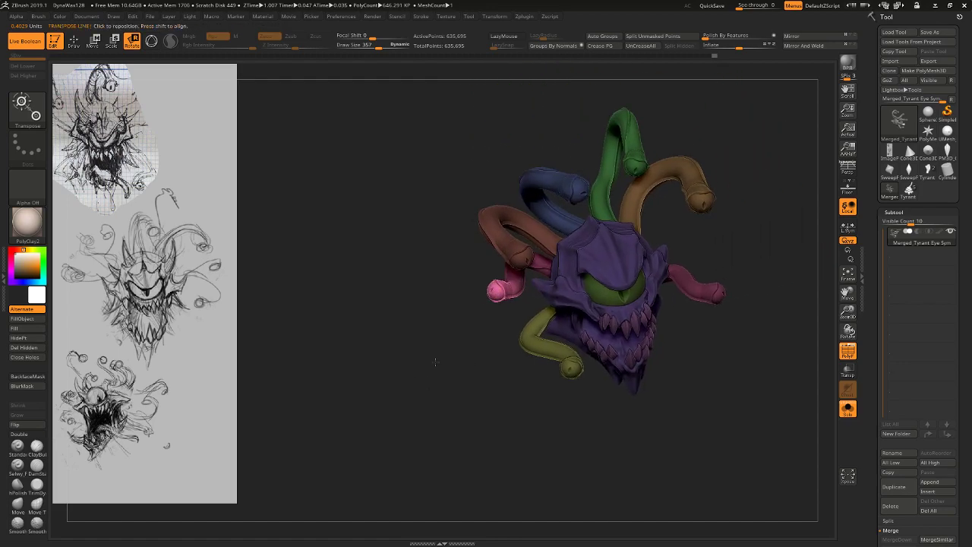
{"action": "left_click_drag", "start_coordinate": [651, 423], "coordinate": [760, 430], "text": "ctrl"}
{"action": "left_click_drag", "start_coordinate": [769, 432], "coordinate": [722, 439]}
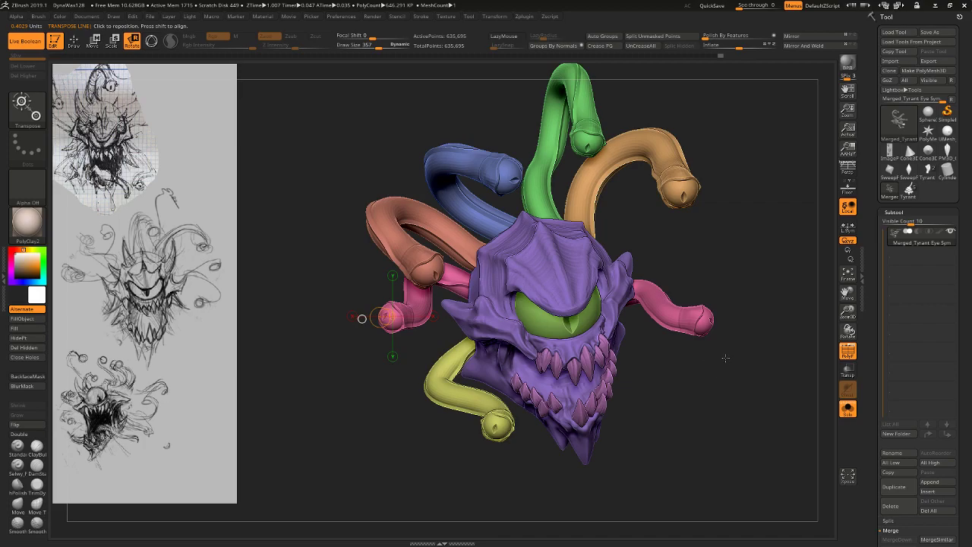
{"action": "left_click_drag", "start_coordinate": [752, 399], "coordinate": [764, 352]}
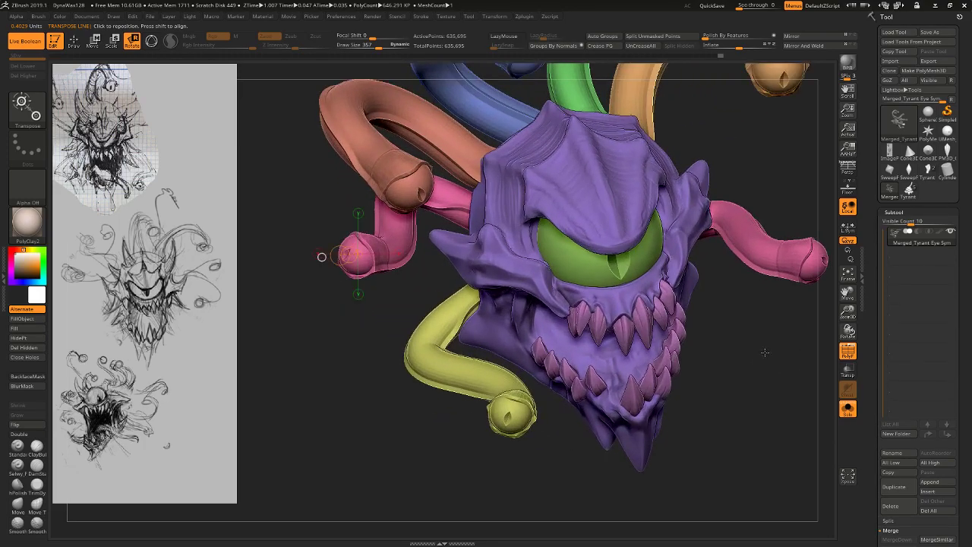
{"action": "left_click_drag", "start_coordinate": [773, 266], "coordinate": [739, 338], "text": "alt"}
{"action": "left_click_drag", "start_coordinate": [783, 206], "coordinate": [760, 229], "text": "alt"}
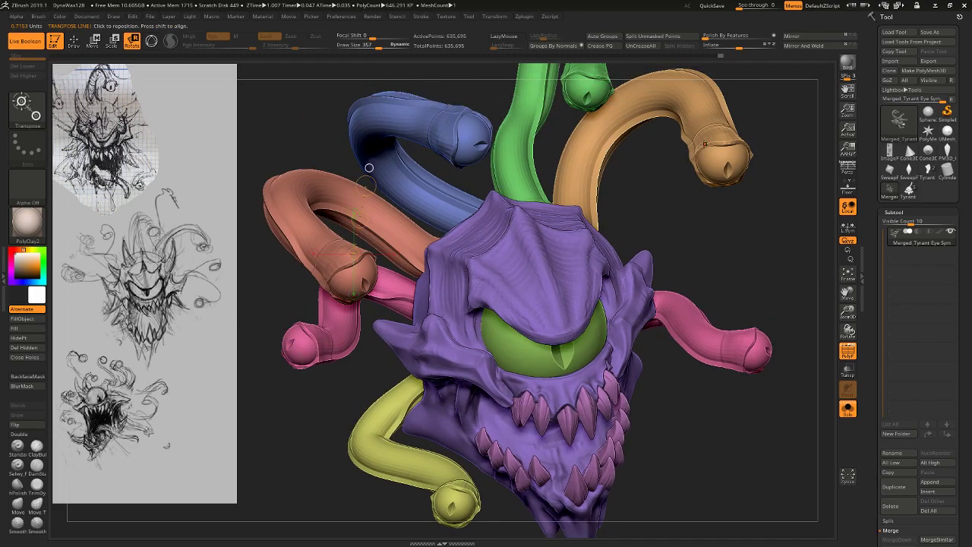
{"action": "left_click_drag", "start_coordinate": [763, 271], "coordinate": [755, 224], "text": "alt"}
{"action": "left_click_drag", "start_coordinate": [776, 213], "coordinate": [781, 260], "text": "alt"}
Isolate the mirrored pink tentacle with a mask, excluding the original pink tentacle that shares its polygroup.
{"action": "key", "text": "q"}
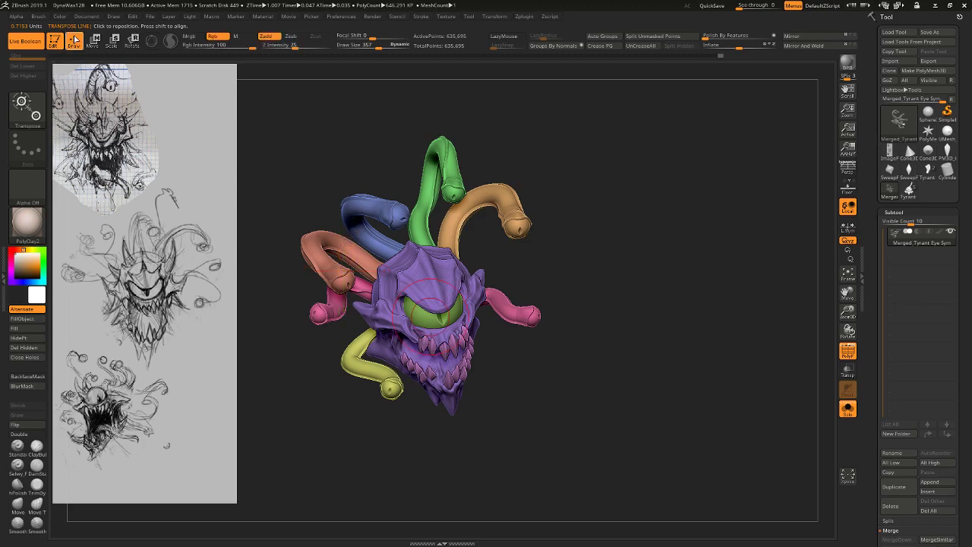
{"action": "key", "text": "w"}
{"action": "left_click", "coordinate": [355, 297], "text": "ctrl"}
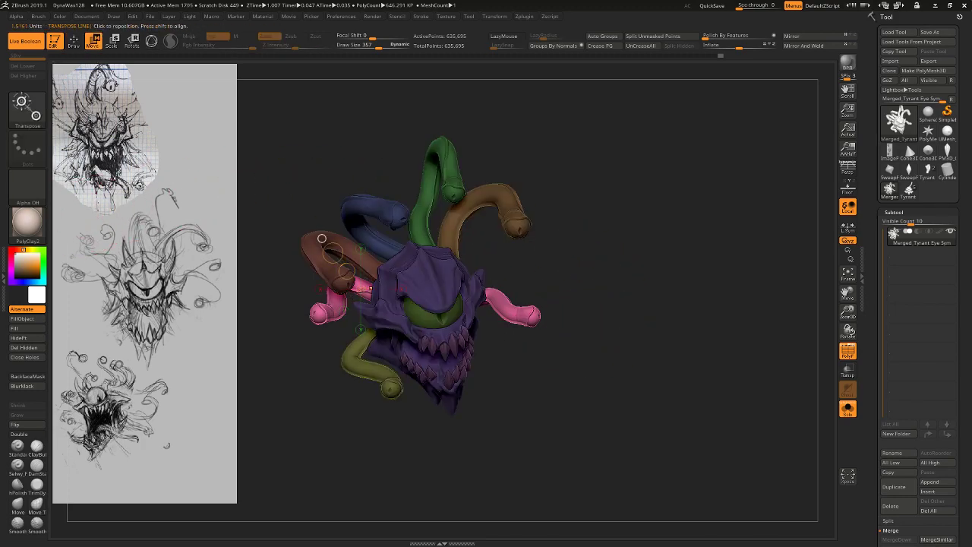
{"action": "left_click_drag", "start_coordinate": [383, 292], "coordinate": [427, 294], "text": "shift"}
{"action": "left_click", "coordinate": [600, 326], "text": "ctrl"}
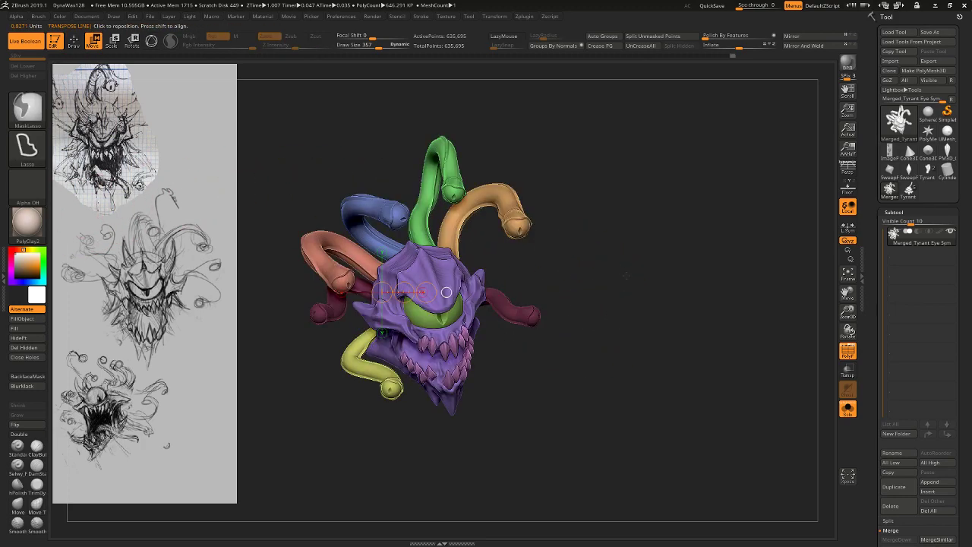
{"action": "mouse_move", "coordinate": [623, 271]}
{"action": "left_mouse_down", "text": "ctrl+alt"}
{"action": "mouse_move", "coordinate": [416, 272]}
{"action": "mouse_move", "coordinate": [684, 342]}
{"action": "left_mouse_up", "text": "ctrl+alt"}
{"action": "left_click", "coordinate": [682, 316], "text": "ctrl"}
{"action": "left_click", "coordinate": [676, 314], "text": "ctrl"}
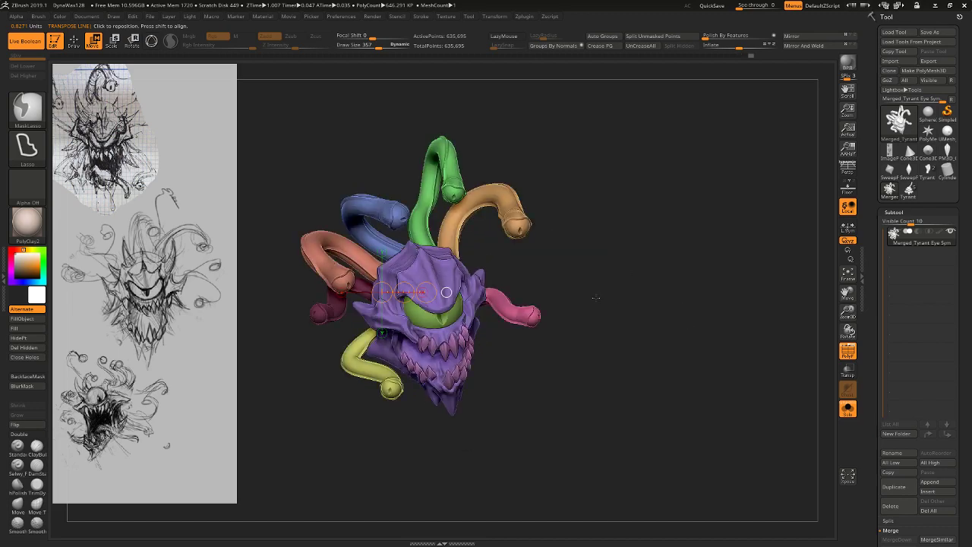
{"action": "left_click_drag", "start_coordinate": [597, 297], "coordinate": [570, 323], "text": "ctrl"}
{"action": "left_click", "coordinate": [333, 311], "text": "ctrl"}
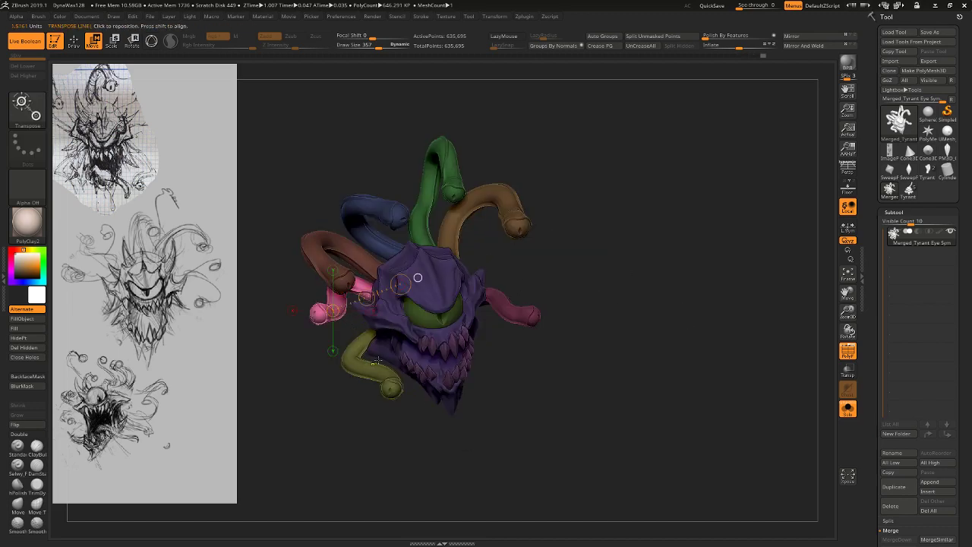
Assign the mirrored pink tentacle its own polygroup and isolate it again.
{"action": "left_click", "coordinate": [808, 431], "text": "ctrl"}
{"action": "key", "text": "ctrl+w"}
{"action": "left_click", "coordinate": [334, 299], "text": "ctrl"}
{"action": "mouse_move", "coordinate": [391, 305]}
{"action": "left_mouse_down", "text": "shift"}
{"action": "mouse_move", "coordinate": [450, 305]}
{"action": "mouse_move", "coordinate": [416, 309]}
{"action": "left_mouse_up", "text": "shift"}
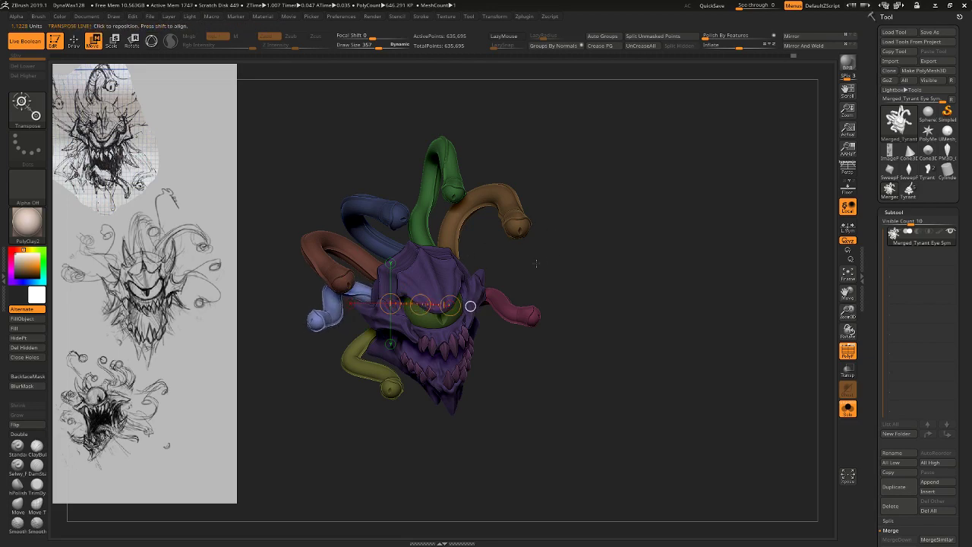
Isolate the orange tentacle, duplicate it slightly below the original, and assign the copy its own polygroup.
{"action": "left_click", "coordinate": [459, 218], "text": "ctrl"}
{"action": "left_click_drag", "start_coordinate": [500, 195], "coordinate": [500, 278], "text": "shift"}
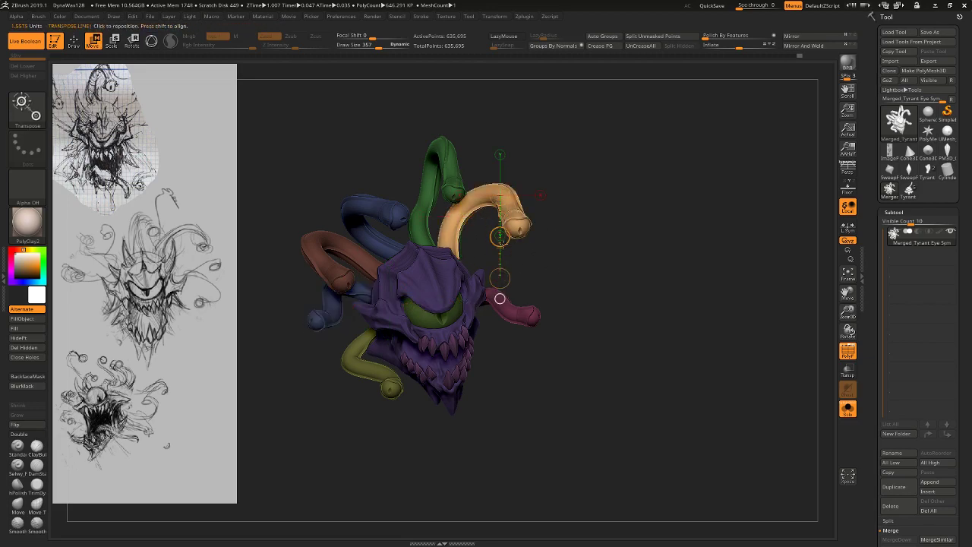
{"action": "left_click_drag", "start_coordinate": [500, 236], "coordinate": [506, 251], "text": "ctrl"}
{"action": "left_click", "coordinate": [545, 262], "text": "ctrl"}
{"action": "key", "text": "ctrl+w"}
{"action": "left_click", "coordinate": [520, 239], "text": "ctrl"}
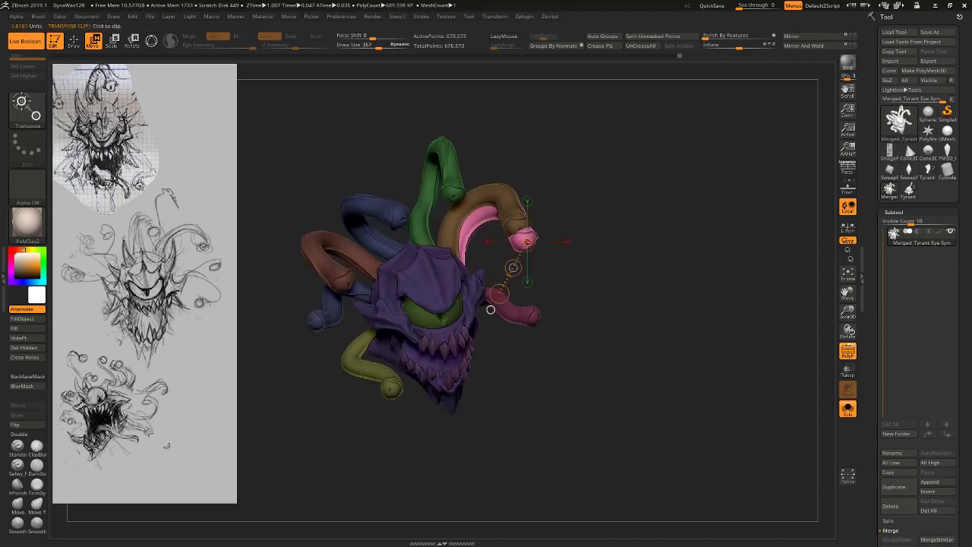
Rotate the copied tentacle so it emerges behind the orange one and points outward, and adjust its scale.
{"action": "left_click_drag", "start_coordinate": [440, 259], "coordinate": [440, 337], "text": "shift"}
{"action": "key", "text": "r"}
{"action": "mouse_move", "coordinate": [441, 299]}
{"action": "left_mouse_down"}
{"action": "mouse_move", "coordinate": [432, 309]}
{"action": "mouse_move", "coordinate": [453, 309]}
{"action": "left_mouse_up"}
{"action": "mouse_move", "coordinate": [481, 227]}
{"action": "left_mouse_down"}
{"action": "mouse_move", "coordinate": [571, 227]}
{"action": "mouse_move", "coordinate": [527, 232]}
{"action": "mouse_move", "coordinate": [590, 282]}
{"action": "mouse_move", "coordinate": [539, 263]}
{"action": "left_mouse_up"}
{"action": "key", "text": "w"}
{"action": "key", "text": "r"}
{"action": "mouse_move", "coordinate": [594, 284]}
{"action": "left_mouse_down"}
{"action": "mouse_move", "coordinate": [567, 274]}
{"action": "mouse_move", "coordinate": [579, 281]}
{"action": "left_mouse_up"}
{"action": "left_click_drag", "start_coordinate": [487, 239], "coordinate": [495, 252]}
{"action": "key", "text": "e"}
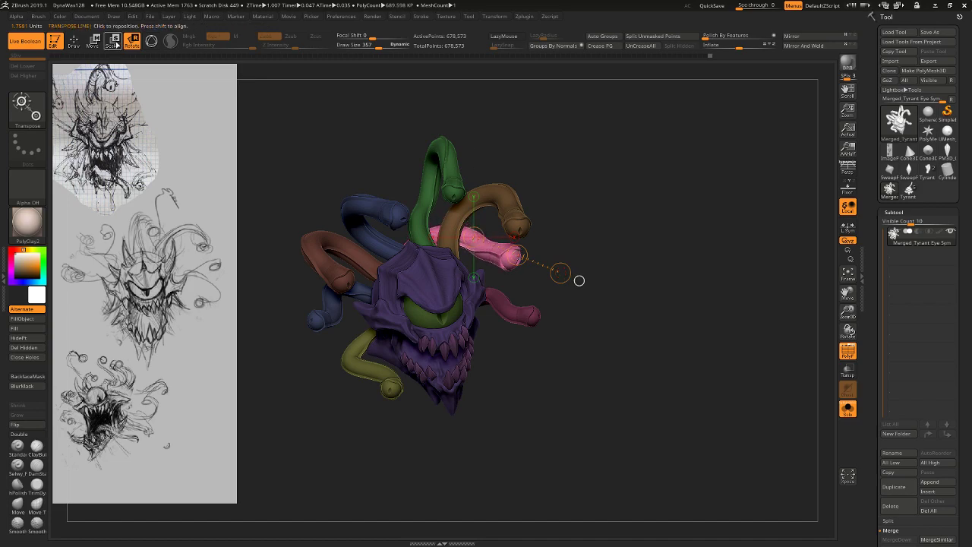
{"action": "left_click_drag", "start_coordinate": [409, 246], "coordinate": [573, 253]}
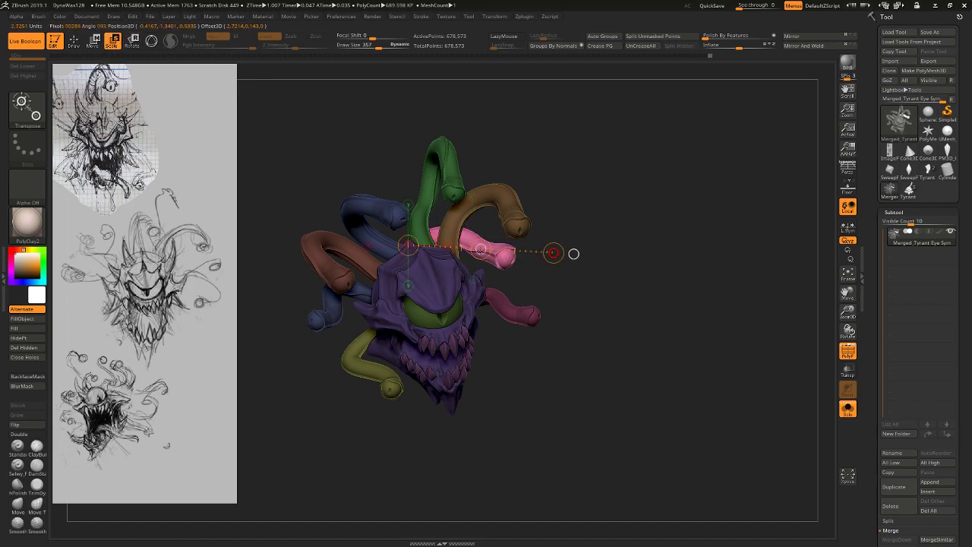
Bend the end of the copied tentacle below the orange one and clear the mask.
{"action": "key", "text": "w"}
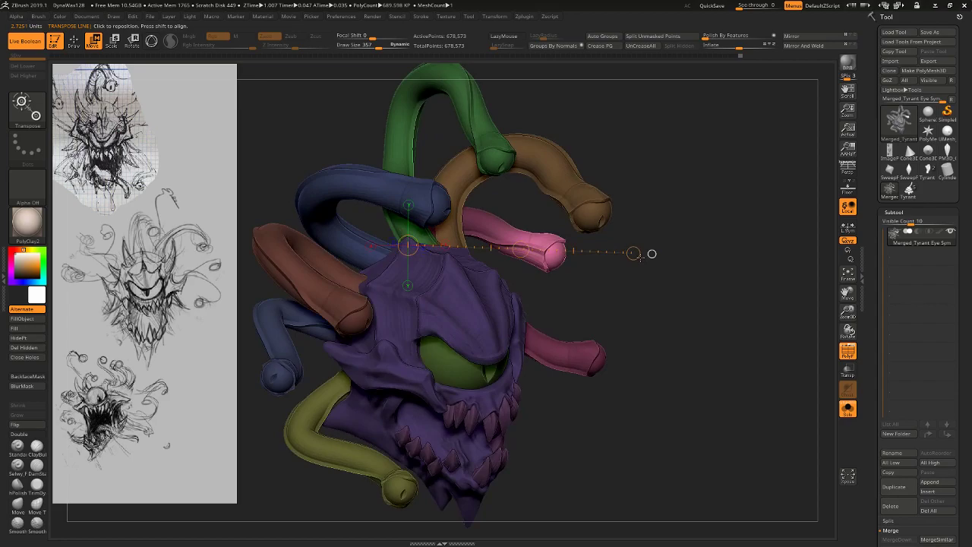
{"action": "key", "text": "r"}
{"action": "mouse_move", "coordinate": [524, 252]}
{"action": "left_mouse_down"}
{"action": "mouse_move", "coordinate": [562, 252]}
{"action": "mouse_move", "coordinate": [560, 242]}
{"action": "mouse_move", "coordinate": [548, 257]}
{"action": "left_mouse_up"}
{"action": "key", "text": "w"}
{"action": "left_click_drag", "start_coordinate": [634, 274], "coordinate": [592, 280]}
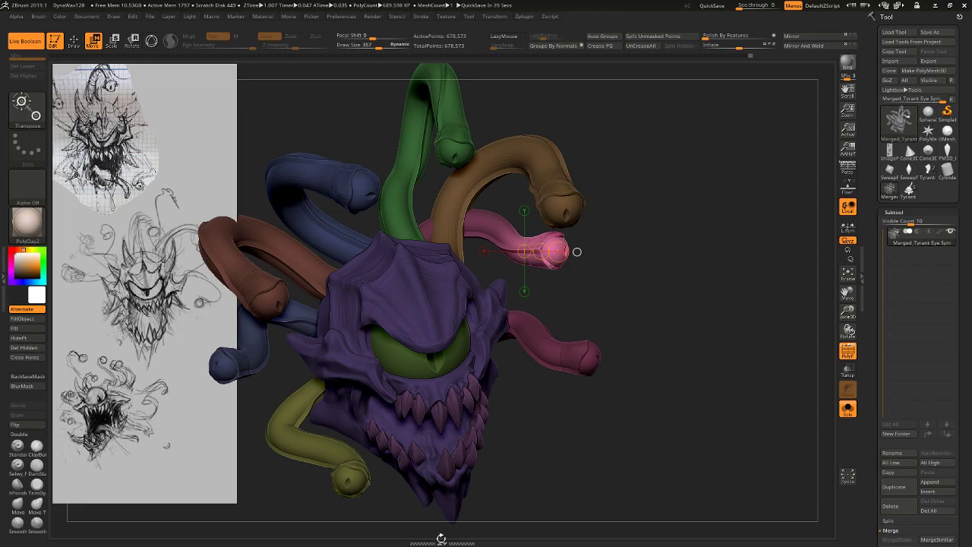
{"action": "left_click_drag", "start_coordinate": [736, 301], "coordinate": [719, 225], "text": "alt"}
{"action": "left_click_drag", "start_coordinate": [713, 259], "coordinate": [710, 280], "text": "ctrl"}
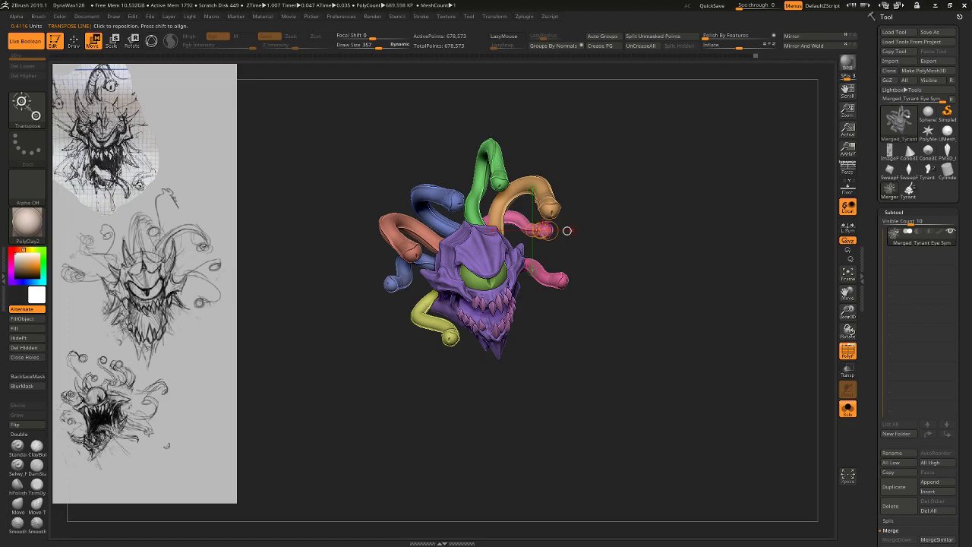
Isolate the copied tentacle below the orange one, adjust its position and rotation, and clear the mask.
{"action": "left_click_drag", "start_coordinate": [584, 295], "coordinate": [522, 285]}
{"action": "left_click_drag", "start_coordinate": [644, 368], "coordinate": [530, 396], "text": "alt"}
{"action": "left_click_drag", "start_coordinate": [682, 408], "coordinate": [645, 440], "text": "alt"}
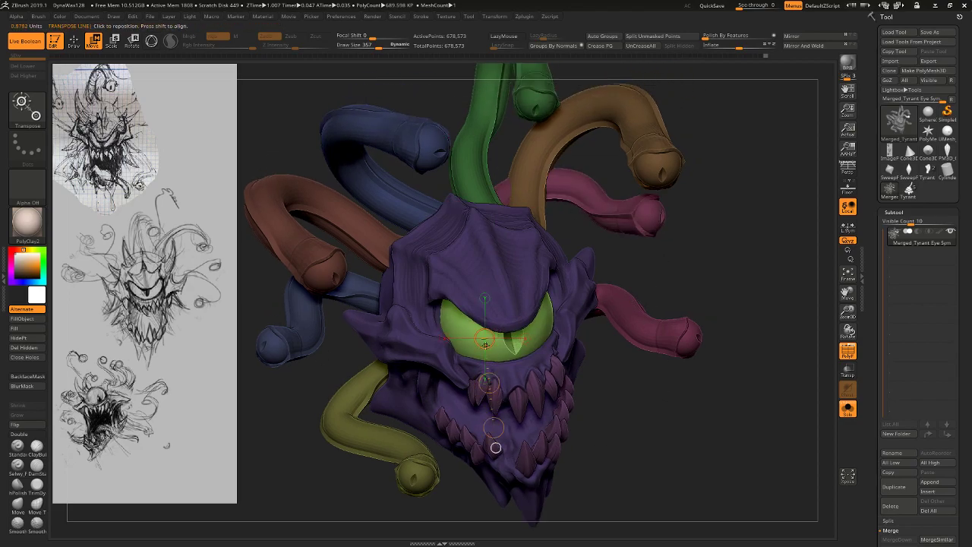
{"action": "left_click_drag", "start_coordinate": [629, 215], "coordinate": [590, 156], "text": "ctrl"}
{"action": "left_click_drag", "start_coordinate": [774, 286], "coordinate": [751, 255], "text": "alt"}
{"action": "left_click_drag", "start_coordinate": [750, 254], "coordinate": [539, 259]}
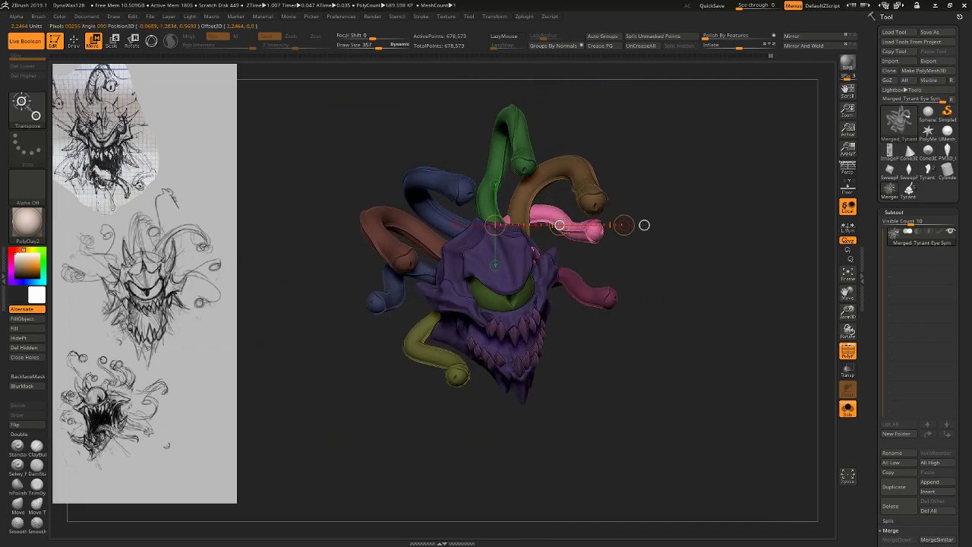
{"action": "mouse_move", "coordinate": [643, 221]}
{"action": "left_mouse_down"}
{"action": "mouse_move", "coordinate": [544, 228]}
{"action": "mouse_move", "coordinate": [675, 225]}
{"action": "left_mouse_up"}
{"action": "mouse_move", "coordinate": [614, 225]}
{"action": "left_mouse_down"}
{"action": "mouse_move", "coordinate": [640, 226]}
{"action": "mouse_move", "coordinate": [687, 262]}
{"action": "left_mouse_up"}
{"action": "left_click_drag", "start_coordinate": [586, 239], "coordinate": [586, 298]}
{"action": "key", "text": "r"}
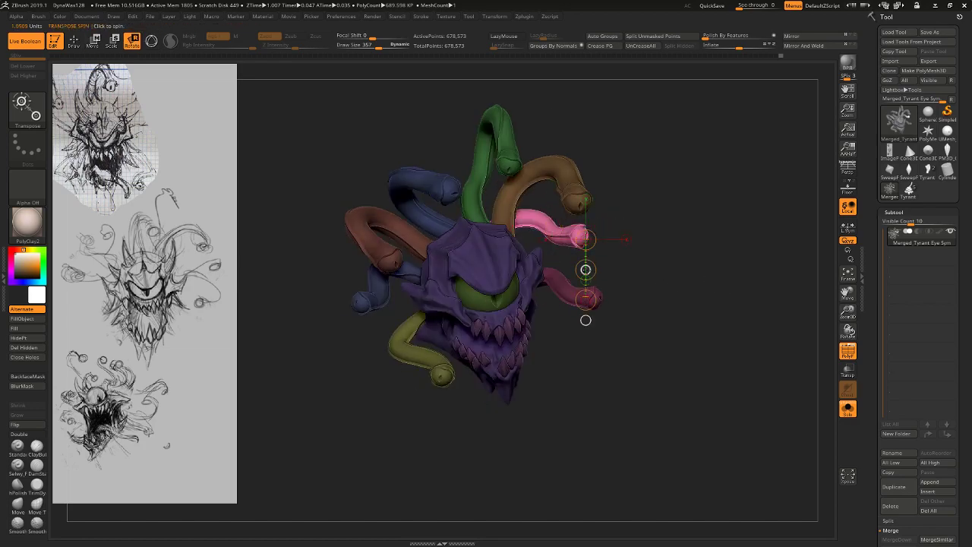
{"action": "left_click_drag", "start_coordinate": [612, 384], "coordinate": [591, 359], "text": "alt"}
{"action": "left_click_drag", "start_coordinate": [599, 354], "coordinate": [690, 388], "text": "alt"}
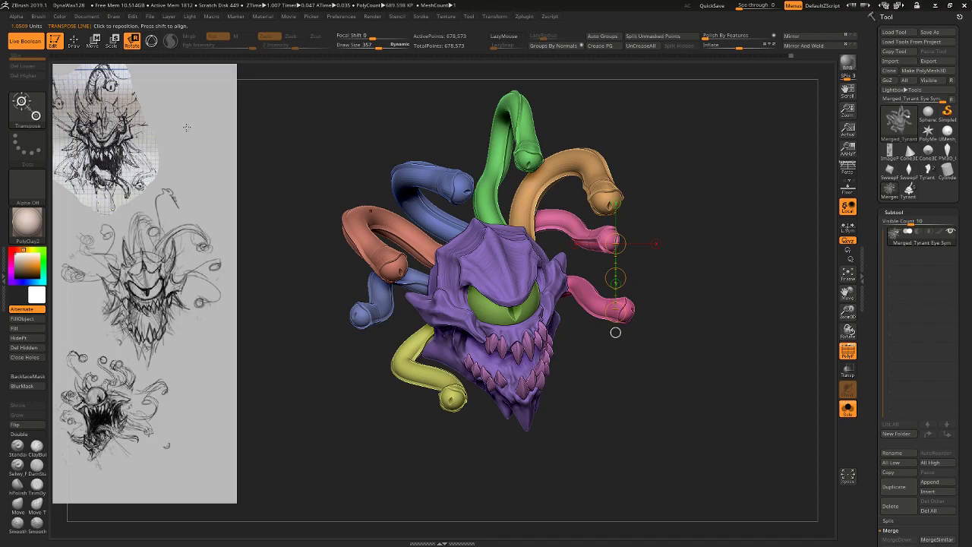
Return to draw mode and choose the Move Topological brush.
{"action": "left_click", "coordinate": [76, 44]}
{"action": "left_click", "coordinate": [36, 118]}
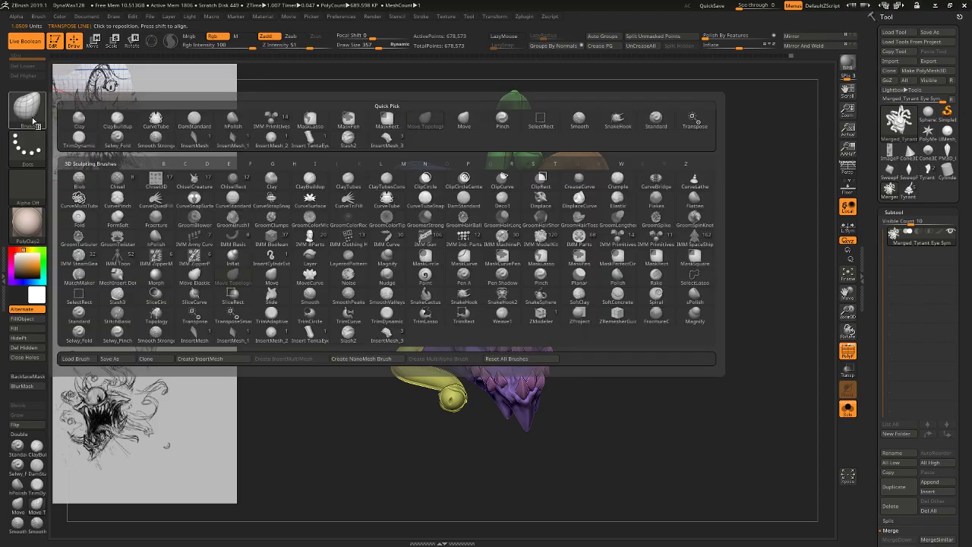
{"action": "key", "text": "m"}
{"action": "key", "text": "t"}
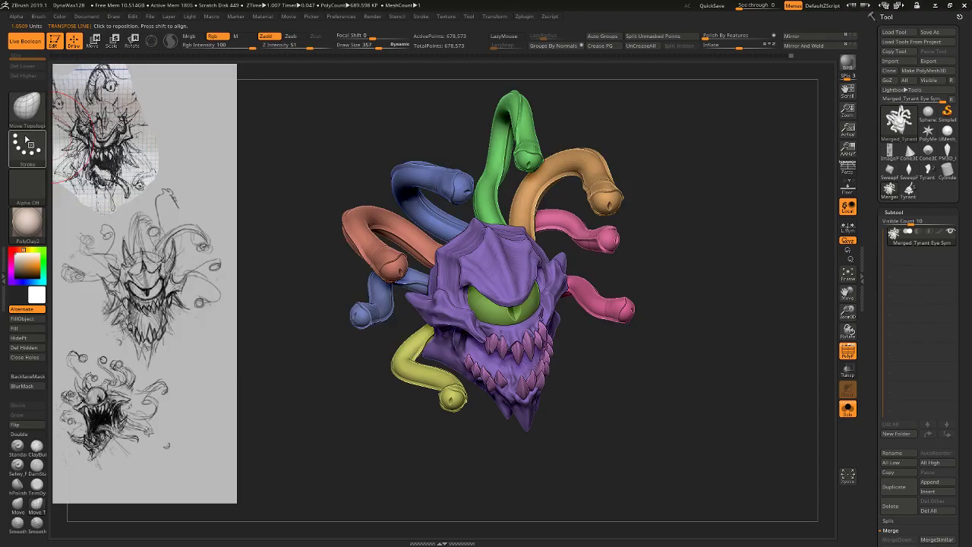
Insert a cone spike onto the head's brow with the InsertMesh cone brush.
{"action": "key", "text": "b"}
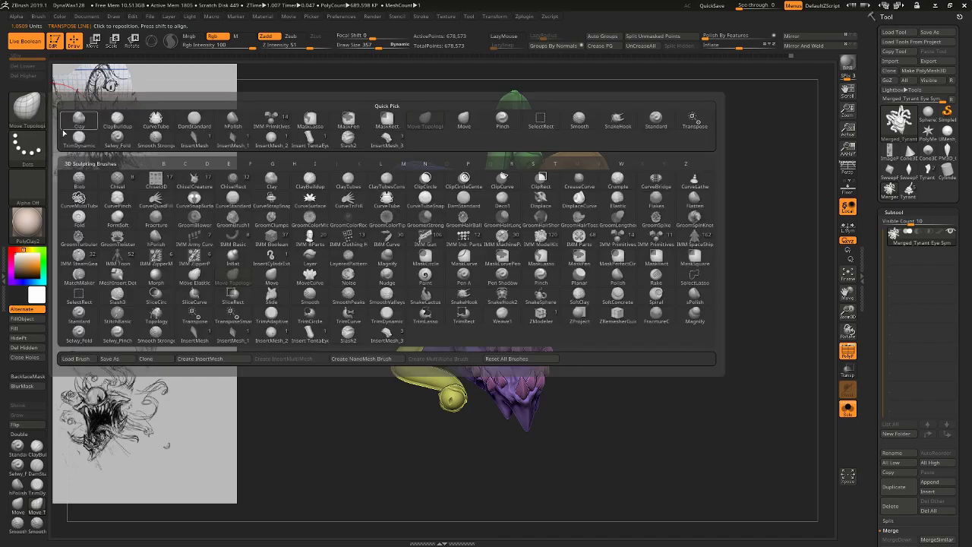
{"action": "left_click", "coordinate": [200, 339]}
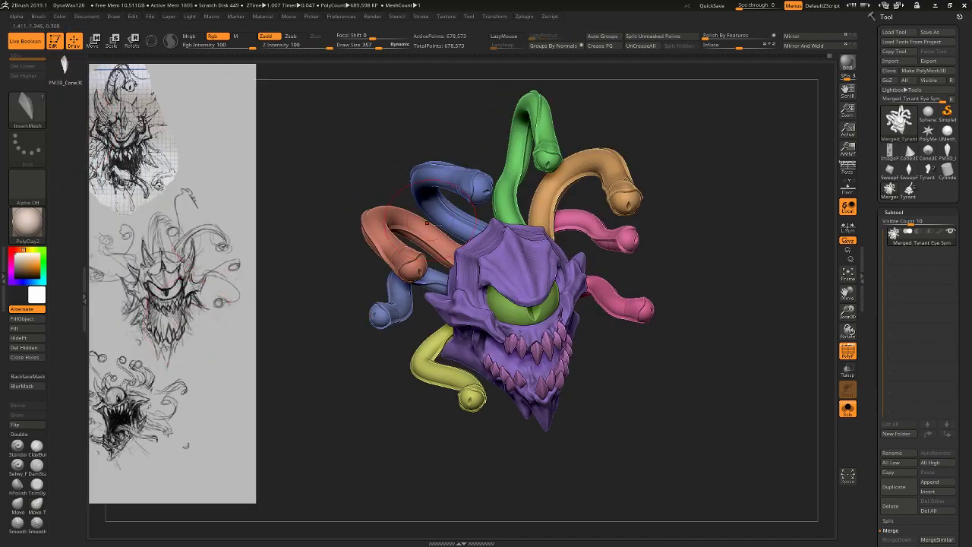
{"action": "left_click_drag", "start_coordinate": [498, 268], "coordinate": [505, 304]}
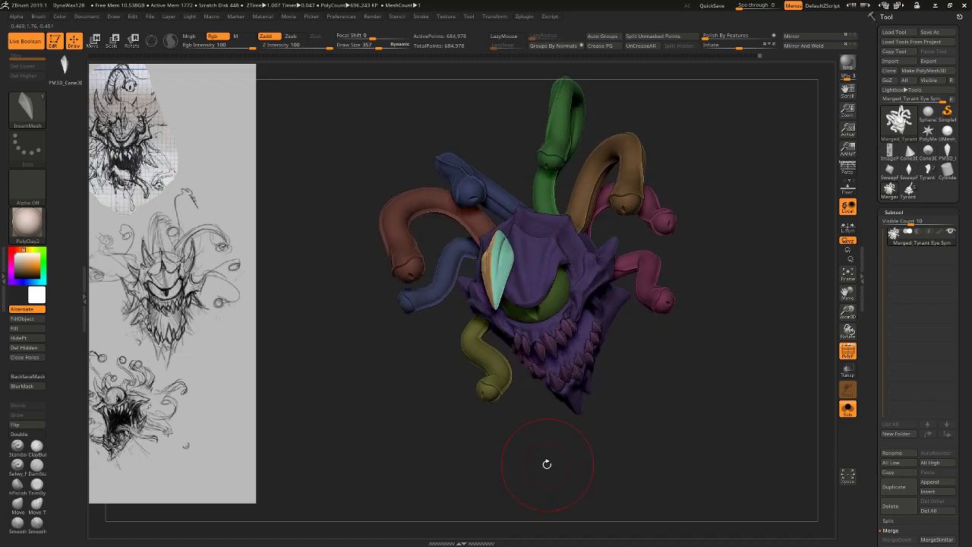
{"action": "key", "text": "ctrl+z"}
{"action": "key", "text": "w"}
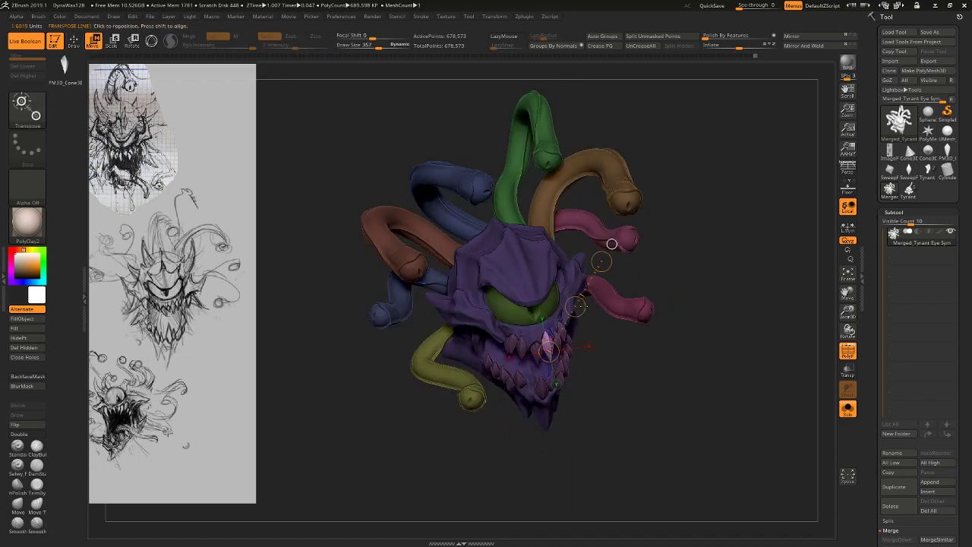
{"action": "key", "text": "ctrl+shift+z"}
{"action": "left_click", "coordinate": [612, 243]}
Rotate the new spike and move it down onto the upper side edge of the brow.
{"action": "key", "text": "r"}
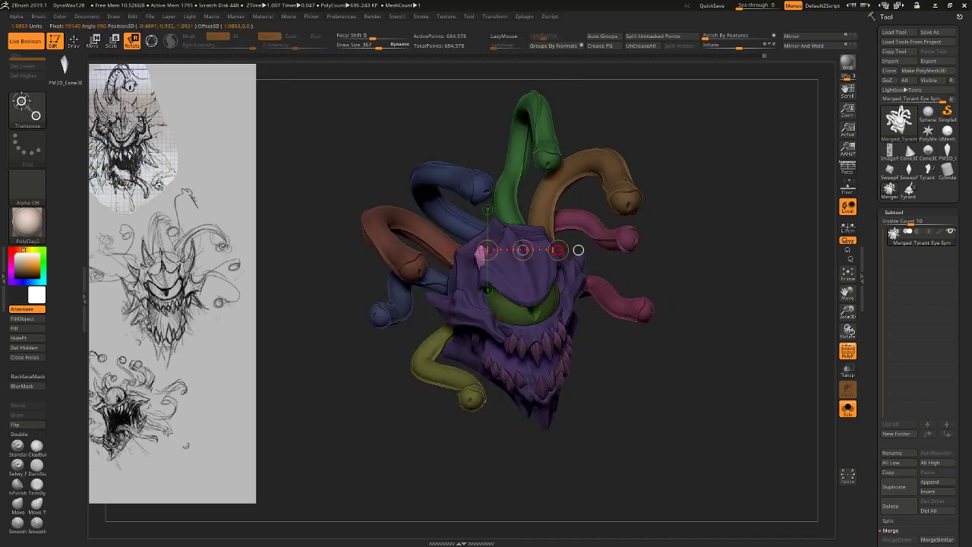
{"action": "left_click_drag", "start_coordinate": [507, 270], "coordinate": [552, 314]}
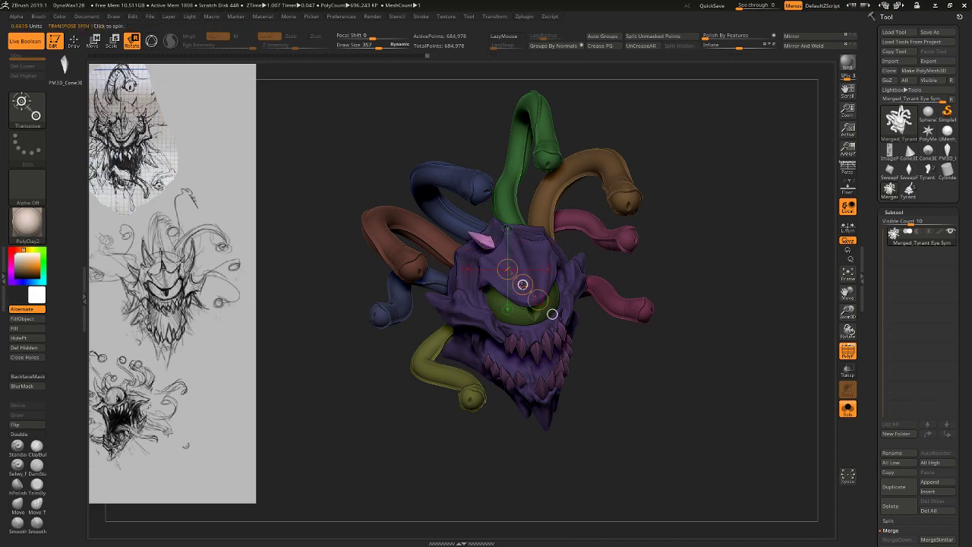
{"action": "left_click_drag", "start_coordinate": [638, 263], "coordinate": [734, 248]}
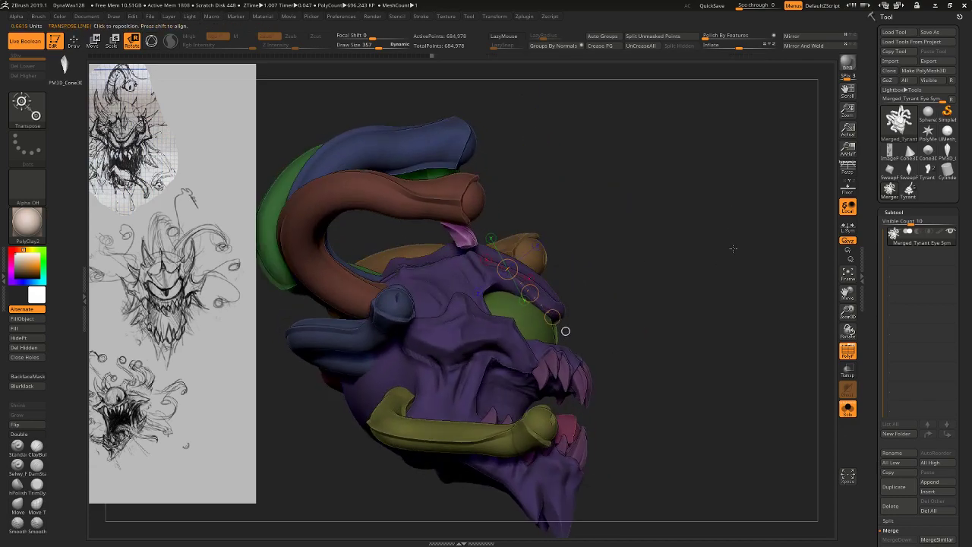
{"action": "left_click_drag", "start_coordinate": [470, 238], "coordinate": [470, 301]}
{"action": "key", "text": "w"}
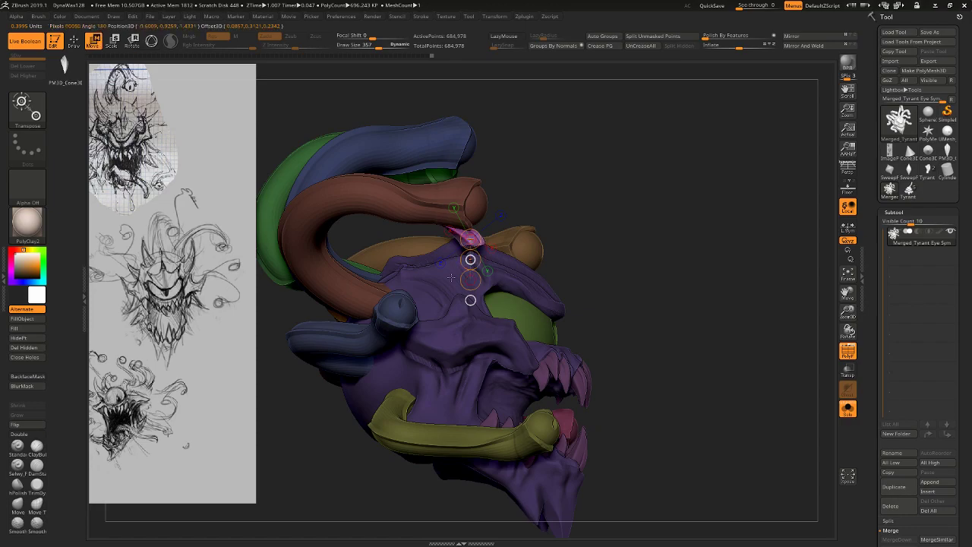
Seat the spike on the side of the brow, checking from the front and above, and angle it upward and outward.
{"action": "left_click_drag", "start_coordinate": [687, 237], "coordinate": [581, 249]}
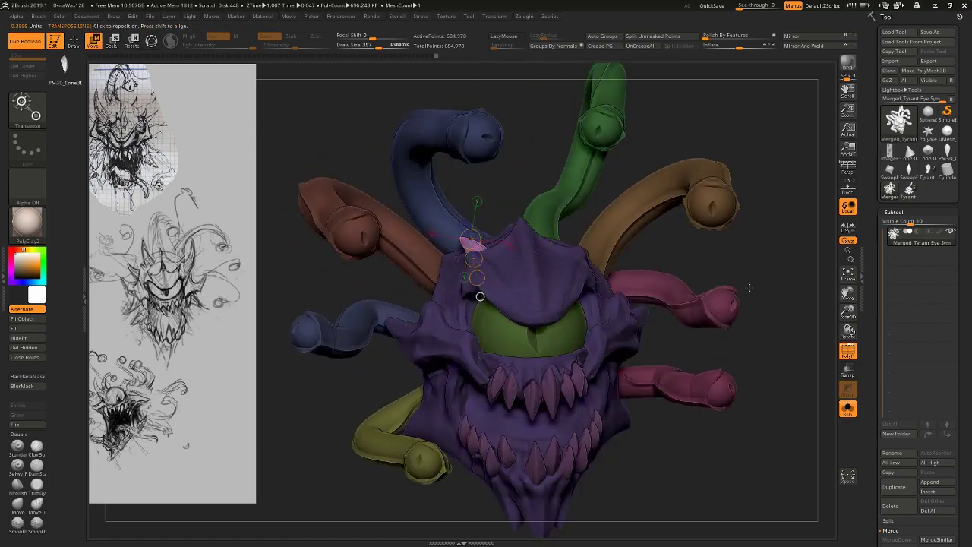
{"action": "left_click_drag", "start_coordinate": [749, 288], "coordinate": [757, 395]}
{"action": "left_click_drag", "start_coordinate": [472, 227], "coordinate": [500, 229]}
{"action": "key", "text": "r"}
{"action": "key", "text": "w"}
{"action": "key", "text": "r"}
{"action": "key", "text": "w"}
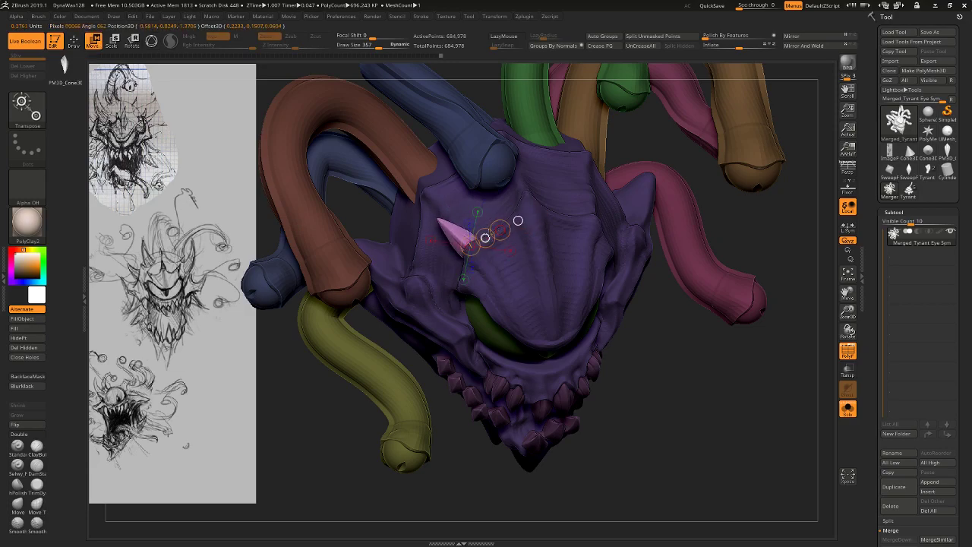
{"action": "key", "text": "r"}
{"action": "left_click_drag", "start_coordinate": [518, 220], "coordinate": [501, 281]}
{"action": "left_click_drag", "start_coordinate": [563, 228], "coordinate": [507, 227]}
Set the Move brush to draw size 119 with backface masking and shape the brow spike.
{"action": "key", "text": "q"}
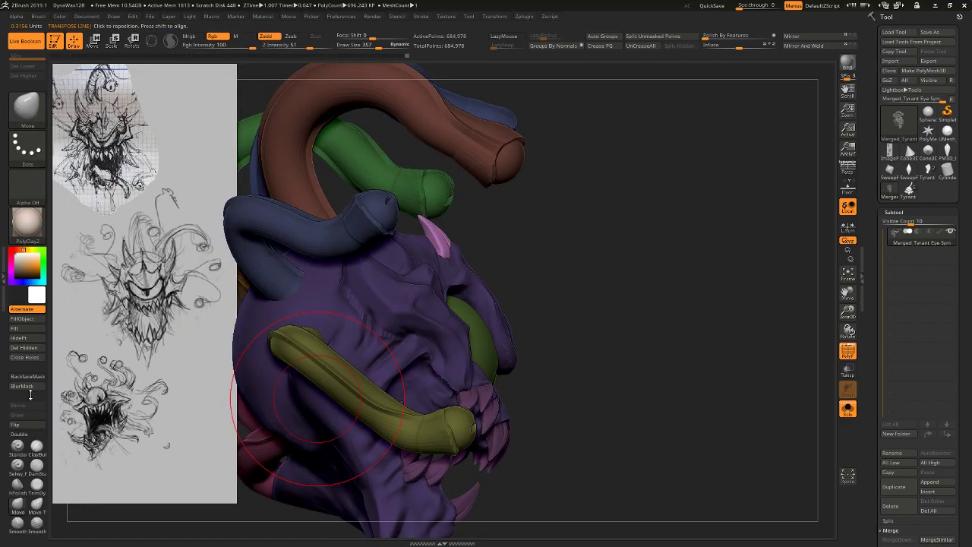
{"action": "key", "text": "s"}
{"action": "mouse_move", "coordinate": [417, 236]}
{"action": "left_mouse_down"}
{"action": "mouse_move", "coordinate": [402, 237]}
{"action": "mouse_move", "coordinate": [416, 240]}
{"action": "left_mouse_up"}
{"action": "key", "text": "s"}
{"action": "left_click_drag", "start_coordinate": [514, 230], "coordinate": [450, 243]}
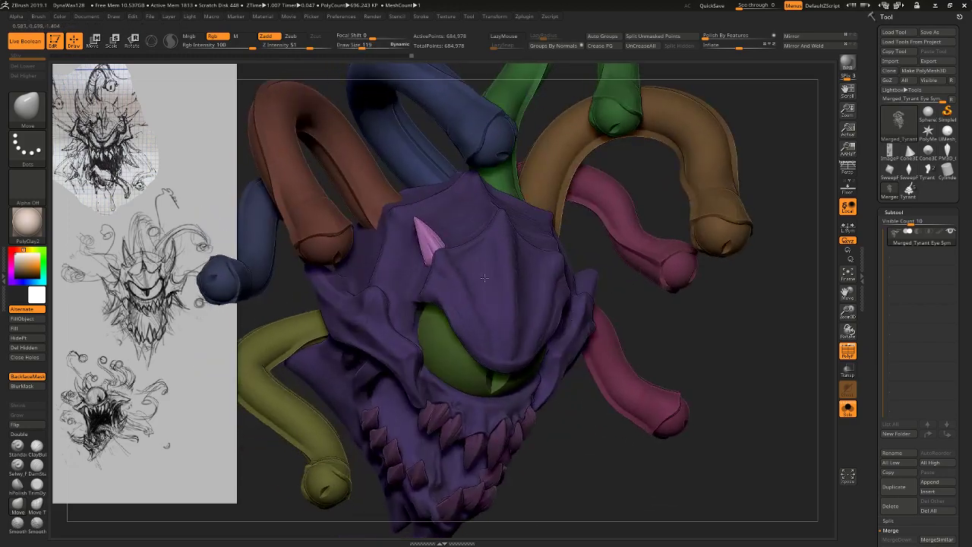
{"action": "mouse_move", "coordinate": [684, 304]}
{"action": "left_mouse_down", "text": "alt"}
{"action": "mouse_move", "coordinate": [686, 220]}
{"action": "mouse_move", "coordinate": [688, 322]}
{"action": "mouse_move", "coordinate": [687, 295]}
{"action": "mouse_move", "coordinate": [662, 291]}
{"action": "mouse_move", "coordinate": [669, 282]}
{"action": "mouse_move", "coordinate": [612, 306]}
{"action": "left_mouse_up", "text": "alt"}
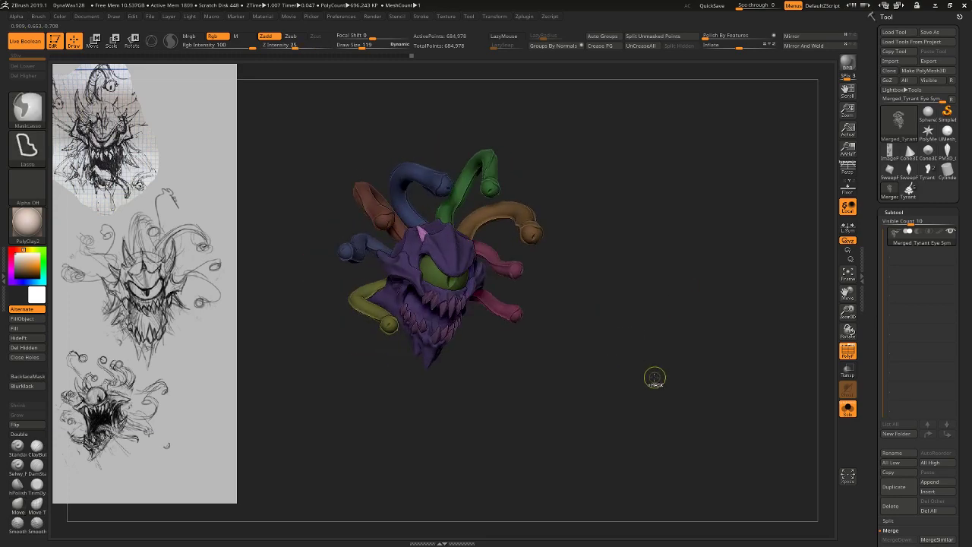
{"action": "mouse_move", "coordinate": [646, 354]}
{"action": "left_mouse_down"}
{"action": "mouse_move", "coordinate": [688, 303]}
{"action": "mouse_move", "coordinate": [685, 283]}
{"action": "mouse_move", "coordinate": [557, 248]}
{"action": "mouse_move", "coordinate": [422, 267]}
{"action": "mouse_move", "coordinate": [613, 297]}
{"action": "left_mouse_up"}
Fine-tune the brow spike's rotation so it points outward from the side of the brow ridge.
{"action": "key", "text": "r"}
{"action": "left_click_drag", "start_coordinate": [467, 301], "coordinate": [495, 236]}
{"action": "left_click_drag", "start_coordinate": [432, 247], "coordinate": [489, 248]}
{"action": "left_click_drag", "start_coordinate": [612, 304], "coordinate": [760, 363]}
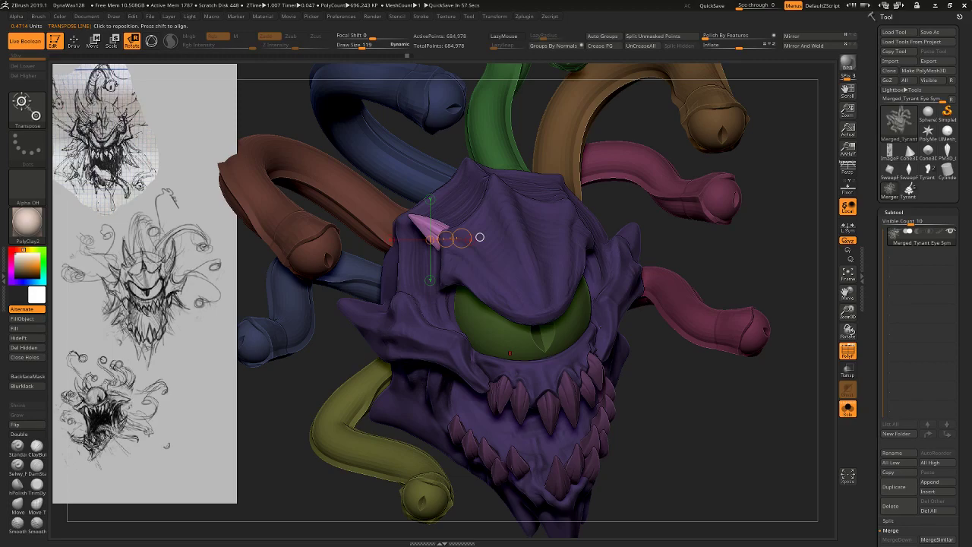
{"action": "mouse_move", "coordinate": [727, 407]}
{"action": "left_mouse_down", "text": "alt"}
{"action": "mouse_move", "coordinate": [749, 306]}
{"action": "mouse_move", "coordinate": [701, 319]}
{"action": "mouse_move", "coordinate": [725, 334]}
{"action": "left_mouse_up", "text": "alt"}
{"action": "left_click_drag", "start_coordinate": [548, 397], "coordinate": [553, 431], "text": "alt"}
{"action": "left_click_drag", "start_coordinate": [462, 274], "coordinate": [521, 281]}
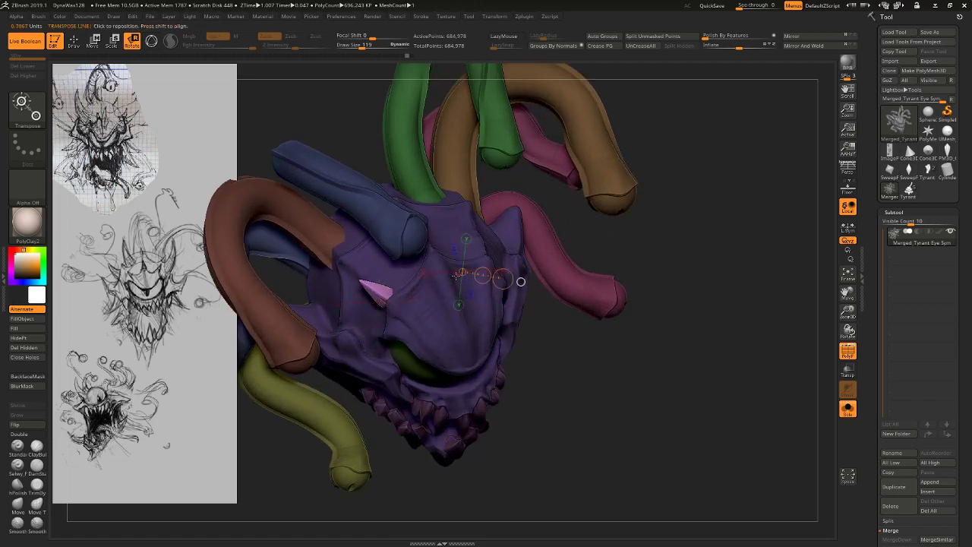
{"action": "mouse_move", "coordinate": [399, 304]}
{"action": "left_mouse_down"}
{"action": "mouse_move", "coordinate": [452, 354]}
{"action": "mouse_move", "coordinate": [445, 364]}
{"action": "left_mouse_up"}
{"action": "left_click_drag", "start_coordinate": [464, 282], "coordinate": [530, 260]}
{"action": "left_click_drag", "start_coordinate": [382, 304], "coordinate": [404, 360]}
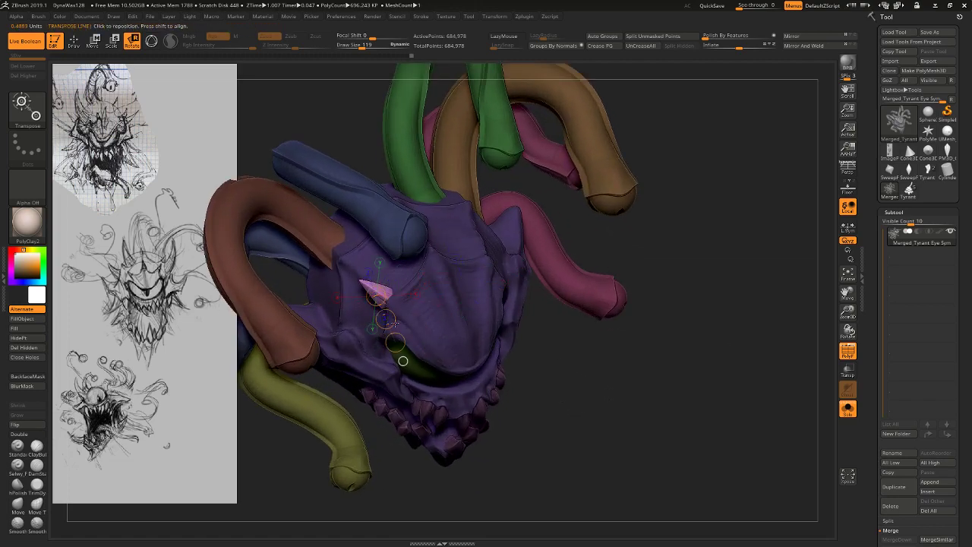
{"action": "left_click", "coordinate": [387, 314]}
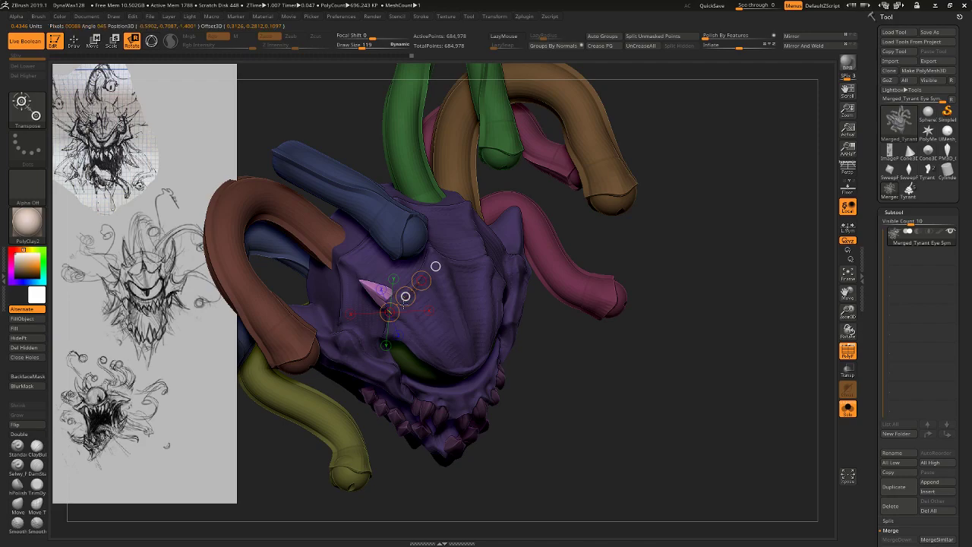
{"action": "mouse_move", "coordinate": [435, 266]}
{"action": "left_mouse_down"}
{"action": "mouse_move", "coordinate": [374, 270]}
{"action": "mouse_move", "coordinate": [430, 340]}
{"action": "left_mouse_up"}
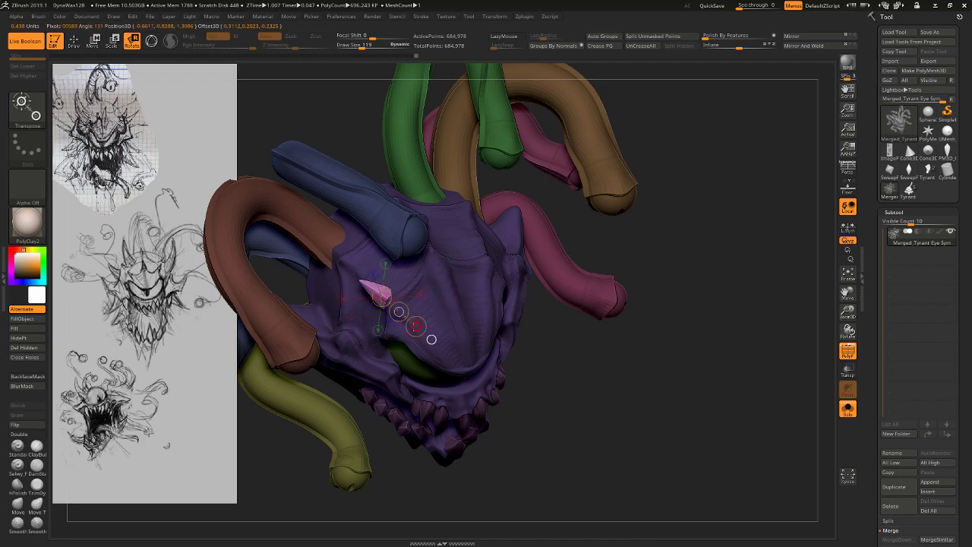
Duplicate the brow spike and move the copy onto the top centre of the head crest.
{"action": "left_click_drag", "start_coordinate": [610, 351], "coordinate": [549, 324]}
{"action": "left_click_drag", "start_coordinate": [458, 276], "coordinate": [495, 281]}
{"action": "mouse_move", "coordinate": [397, 314]}
{"action": "left_mouse_down"}
{"action": "mouse_move", "coordinate": [478, 255]}
{"action": "mouse_move", "coordinate": [450, 255]}
{"action": "left_mouse_up"}
{"action": "key", "text": "w"}
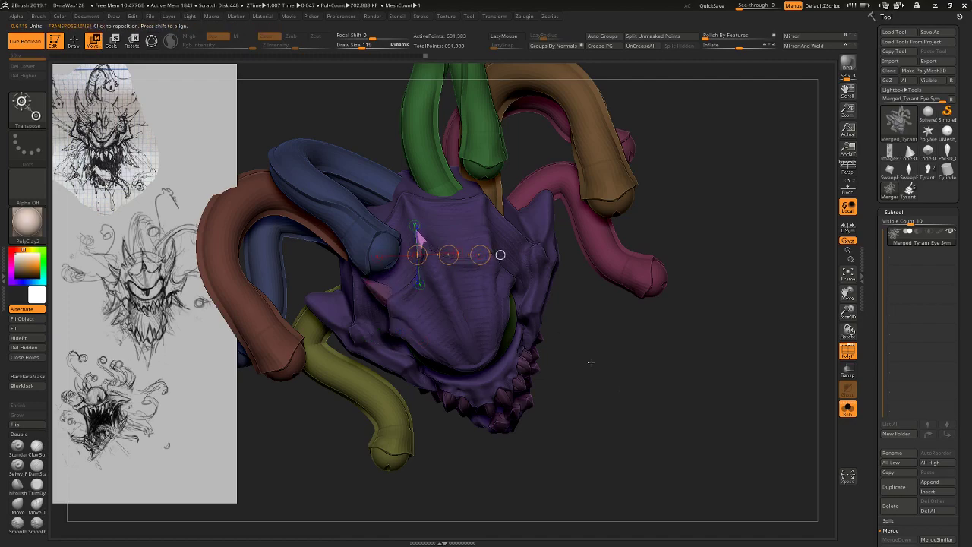
{"action": "left_click_drag", "start_coordinate": [588, 360], "coordinate": [713, 318]}
{"action": "mouse_move", "coordinate": [483, 285]}
{"action": "right_mouse_down"}
{"action": "mouse_move", "coordinate": [576, 245]}
{"action": "mouse_move", "coordinate": [517, 266]}
{"action": "right_mouse_up"}
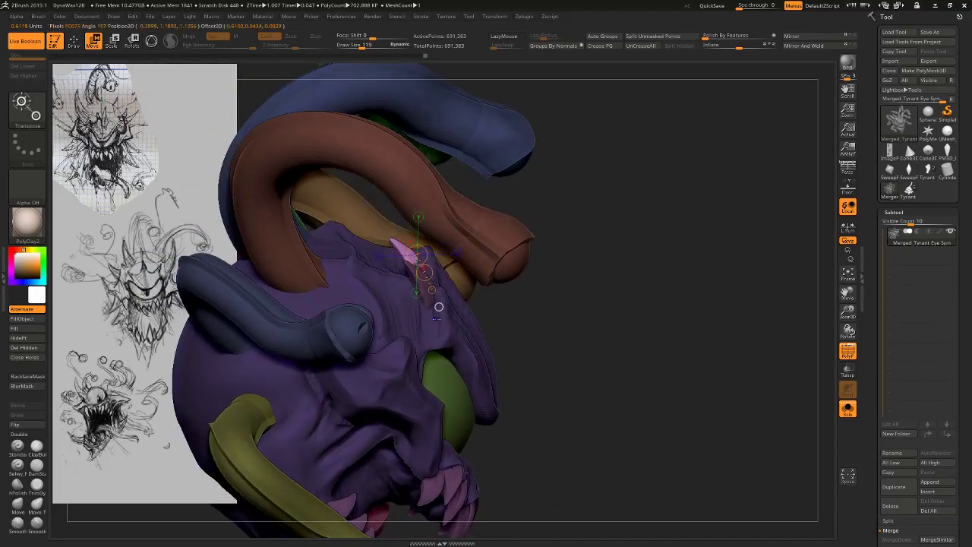
{"action": "mouse_move", "coordinate": [428, 265]}
{"action": "left_mouse_down"}
{"action": "mouse_move", "coordinate": [498, 264]}
{"action": "mouse_move", "coordinate": [448, 245]}
{"action": "mouse_move", "coordinate": [466, 237]}
{"action": "mouse_move", "coordinate": [444, 245]}
{"action": "mouse_move", "coordinate": [694, 253]}
{"action": "left_mouse_up"}
{"action": "left_click", "coordinate": [421, 251]}
Scale and rotate the copied spike so it lines up with the central ridge of the crest.
{"action": "key", "text": "r"}
{"action": "key", "text": "e"}
{"action": "mouse_move", "coordinate": [742, 230]}
{"action": "left_mouse_down"}
{"action": "mouse_move", "coordinate": [653, 260]}
{"action": "mouse_move", "coordinate": [652, 334]}
{"action": "left_mouse_up"}
{"action": "left_click_drag", "start_coordinate": [432, 210], "coordinate": [427, 307]}
{"action": "key", "text": "r"}
{"action": "left_click_drag", "start_coordinate": [434, 241], "coordinate": [435, 192]}
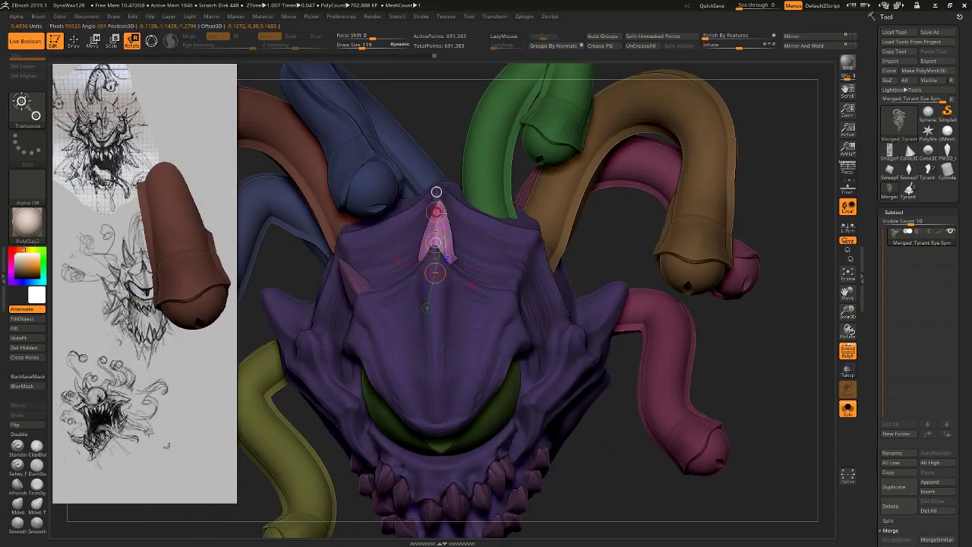
Isolate the side brow spike, turn off the polygroup display, and duplicate the spike onto the opposite side of the brow.
{"action": "key", "text": "w"}
{"action": "left_click", "coordinate": [355, 288], "text": "ctrl"}
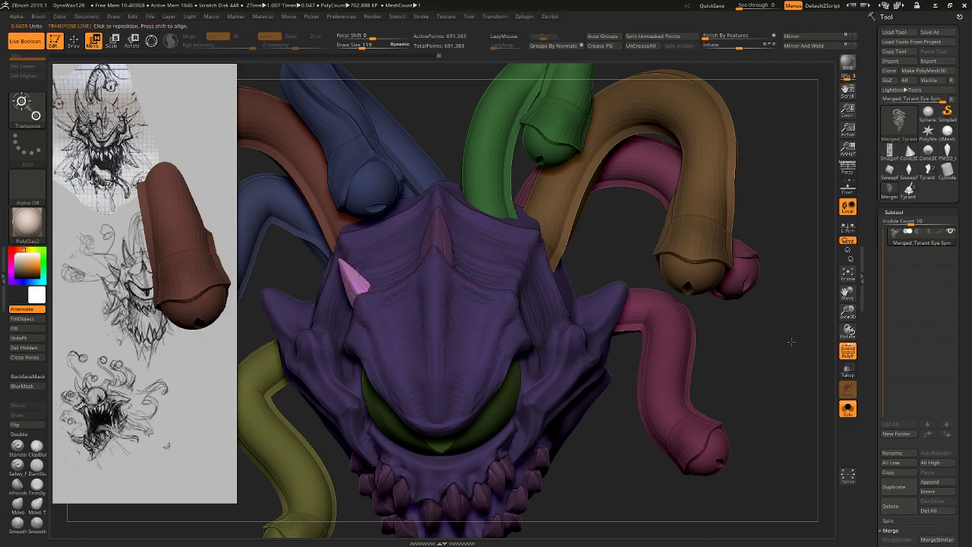
{"action": "left_click_drag", "start_coordinate": [792, 341], "coordinate": [534, 202], "text": "alt"}
{"action": "left_click_drag", "start_coordinate": [694, 316], "coordinate": [668, 326]}
{"action": "left_click", "coordinate": [847, 350]}
{"action": "mouse_move", "coordinate": [794, 364]}
{"action": "left_mouse_down", "text": "alt"}
{"action": "mouse_move", "coordinate": [829, 317]}
{"action": "mouse_move", "coordinate": [803, 310]}
{"action": "mouse_move", "coordinate": [700, 231]}
{"action": "left_mouse_up", "text": "alt"}
{"action": "left_click_drag", "start_coordinate": [483, 268], "coordinate": [620, 265]}
{"action": "mouse_move", "coordinate": [541, 252]}
{"action": "left_mouse_down"}
{"action": "mouse_move", "coordinate": [590, 260]}
{"action": "mouse_move", "coordinate": [548, 286]}
{"action": "left_mouse_up"}
Rotate and reposition the opposite brow spike so it sits on the crest edge and points outward.
{"action": "key", "text": "r"}
{"action": "left_click_drag", "start_coordinate": [719, 307], "coordinate": [633, 289]}
{"action": "mouse_move", "coordinate": [542, 235]}
{"action": "left_mouse_down"}
{"action": "mouse_move", "coordinate": [568, 278]}
{"action": "mouse_move", "coordinate": [560, 262]}
{"action": "left_mouse_up"}
{"action": "left_click_drag", "start_coordinate": [755, 275], "coordinate": [775, 308]}
{"action": "left_click_drag", "start_coordinate": [580, 257], "coordinate": [629, 275]}
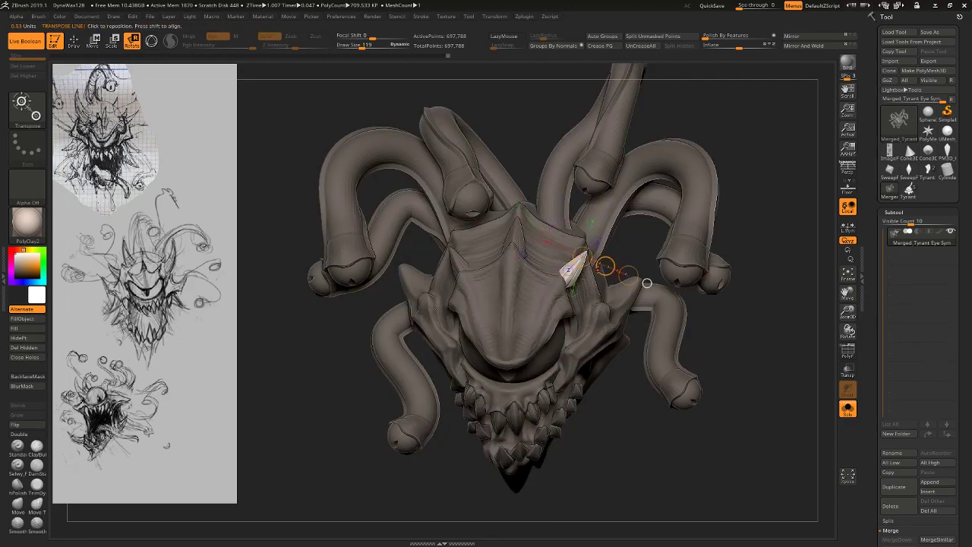
{"action": "left_click_drag", "start_coordinate": [745, 419], "coordinate": [641, 357]}
{"action": "mouse_move", "coordinate": [598, 273]}
{"action": "left_mouse_down"}
{"action": "mouse_move", "coordinate": [631, 307]}
{"action": "mouse_move", "coordinate": [622, 292]}
{"action": "left_mouse_up"}
{"action": "key", "text": "w"}
{"action": "left_click_drag", "start_coordinate": [501, 323], "coordinate": [711, 414]}
{"action": "key", "text": "r"}
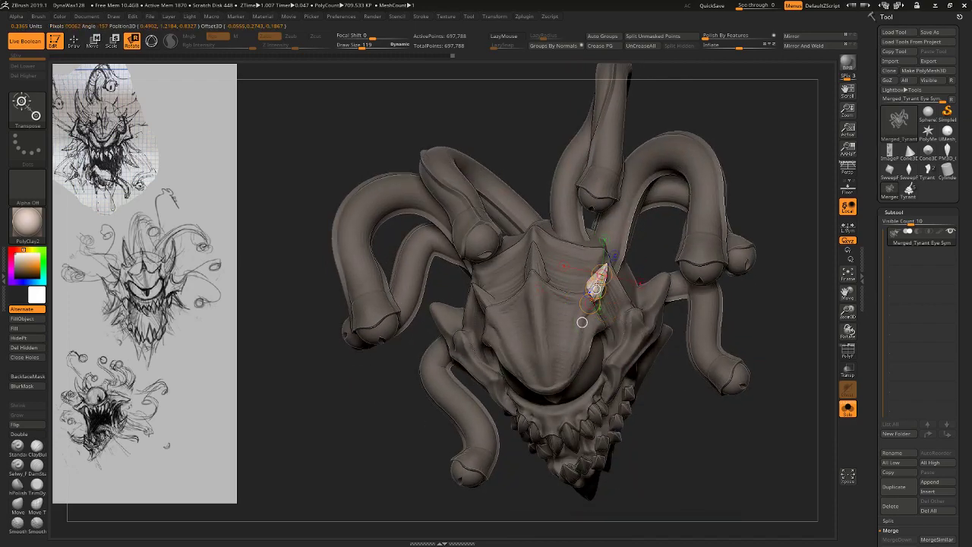
{"action": "key", "text": "w"}
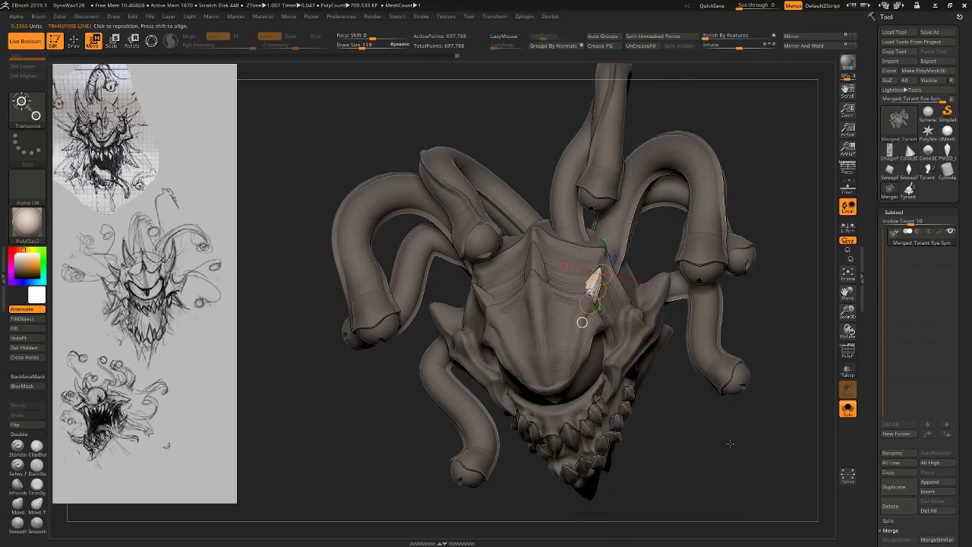
Unmask all three brow spikes together and duplicate them as a second row farther back on the head.
{"action": "left_click_drag", "start_coordinate": [729, 443], "coordinate": [707, 395]}
{"action": "left_click", "coordinate": [487, 296], "text": "ctrl"}
{"action": "left_click", "coordinate": [529, 278], "text": "ctrl+shift"}
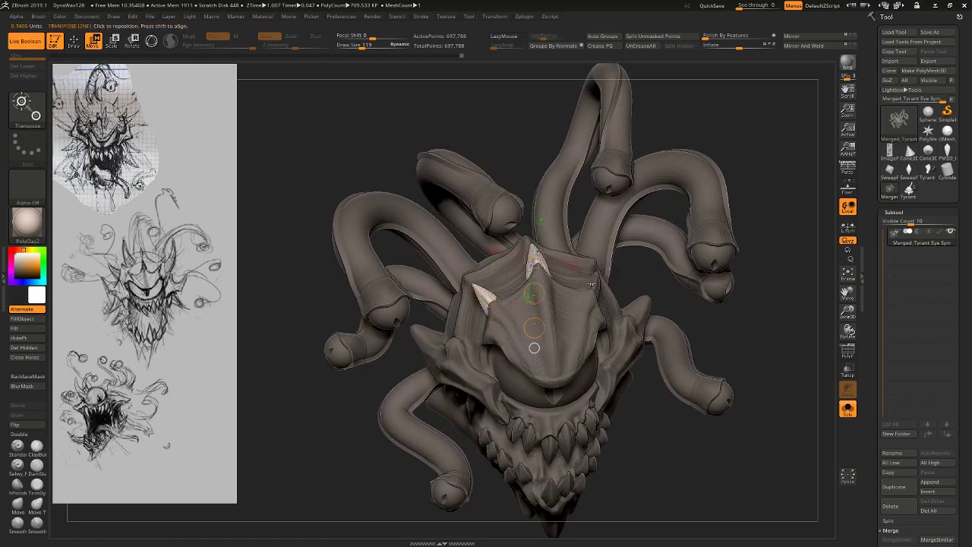
{"action": "left_click", "coordinate": [593, 282], "text": "ctrl+shift"}
{"action": "mouse_move", "coordinate": [825, 331]}
{"action": "left_mouse_down"}
{"action": "mouse_move", "coordinate": [823, 347]}
{"action": "mouse_move", "coordinate": [762, 410]}
{"action": "left_mouse_up"}
{"action": "left_click_drag", "start_coordinate": [511, 260], "coordinate": [511, 330], "text": "shift"}
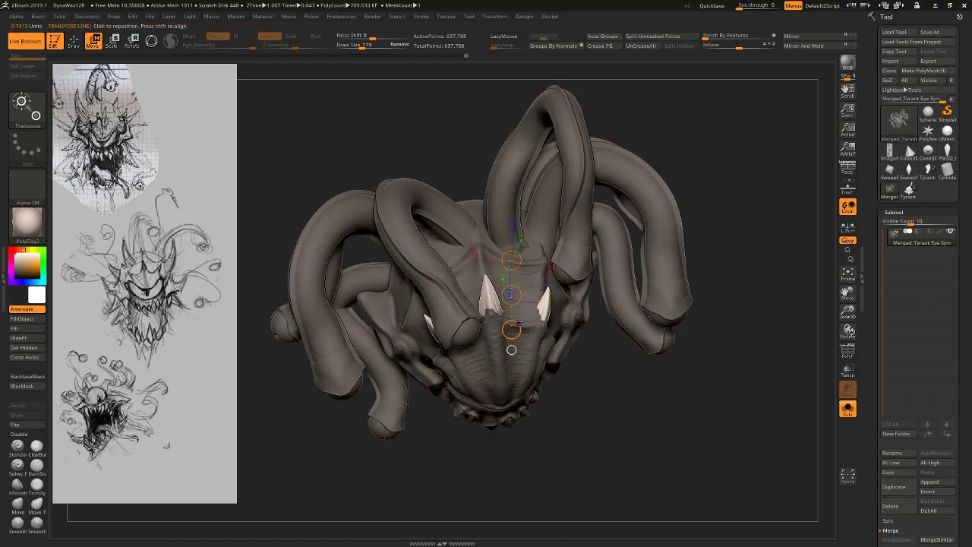
{"action": "mouse_move", "coordinate": [511, 295]}
{"action": "left_mouse_down"}
{"action": "mouse_move", "coordinate": [508, 214]}
{"action": "mouse_move", "coordinate": [509, 224]}
{"action": "left_mouse_up"}
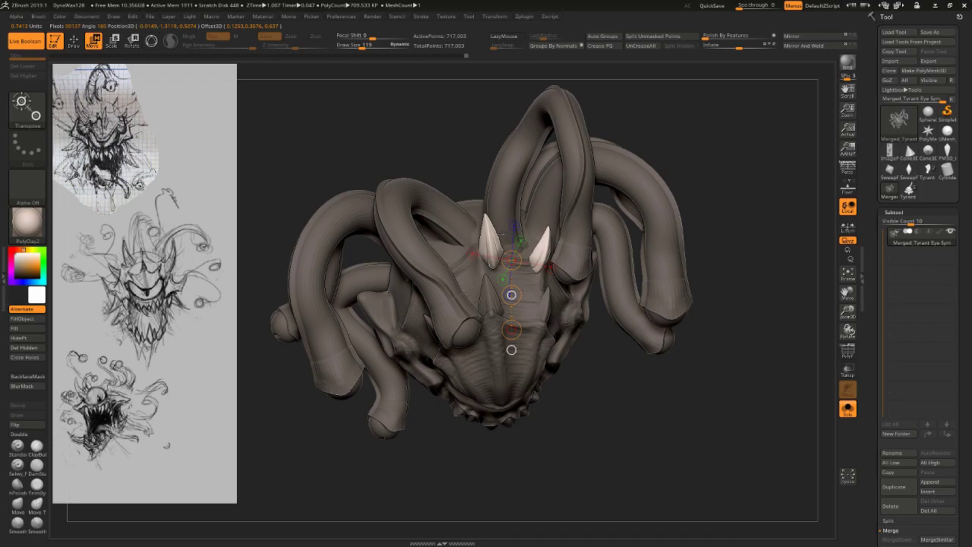
Position the second row of spikes along the back edge of the crest and tilt it backward.
{"action": "left_click_drag", "start_coordinate": [762, 199], "coordinate": [771, 122]}
{"action": "left_click_drag", "start_coordinate": [530, 287], "coordinate": [594, 248]}
{"action": "left_click_drag", "start_coordinate": [781, 225], "coordinate": [790, 167]}
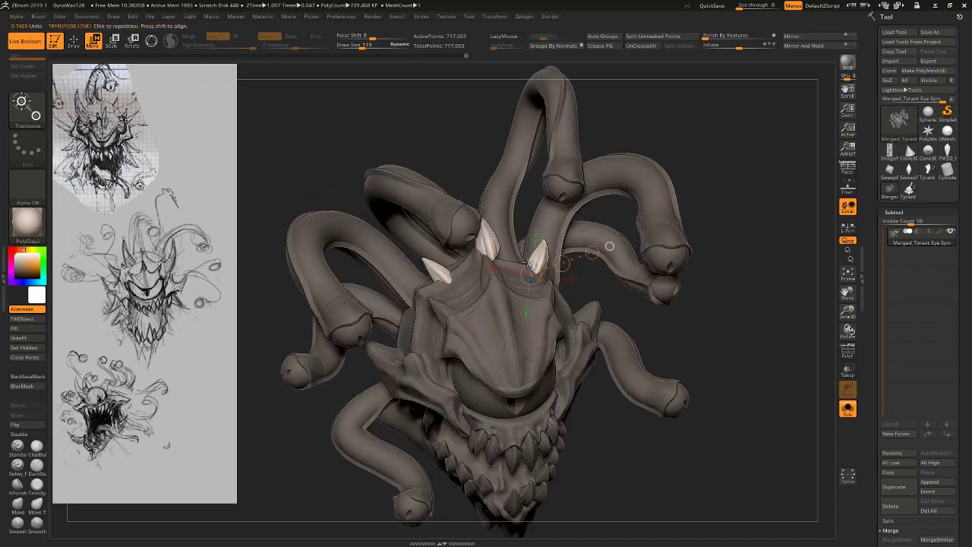
{"action": "left_click_drag", "start_coordinate": [562, 265], "coordinate": [542, 269]}
{"action": "mouse_move", "coordinate": [721, 145]}
{"action": "left_mouse_down"}
{"action": "mouse_move", "coordinate": [751, 113]}
{"action": "mouse_move", "coordinate": [764, 142]}
{"action": "mouse_move", "coordinate": [672, 196]}
{"action": "mouse_move", "coordinate": [620, 244]}
{"action": "mouse_move", "coordinate": [686, 255]}
{"action": "mouse_move", "coordinate": [683, 269]}
{"action": "left_mouse_up"}
{"action": "mouse_move", "coordinate": [448, 283]}
{"action": "left_mouse_down"}
{"action": "mouse_move", "coordinate": [475, 253]}
{"action": "mouse_move", "coordinate": [450, 284]}
{"action": "left_mouse_up"}
{"action": "key", "text": "r"}
{"action": "key", "text": "w"}
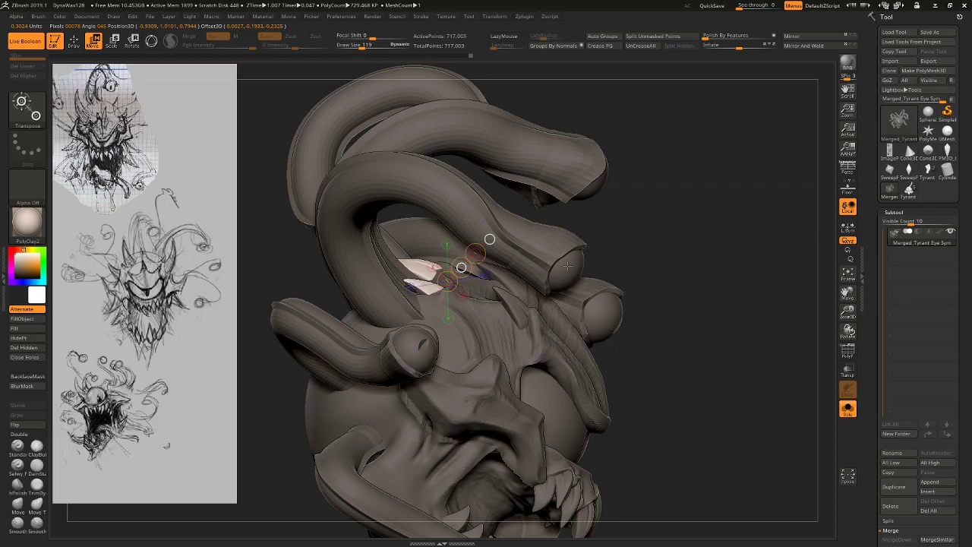
Isolate one side spike of the second row and adjust its position on the crest's back edge.
{"action": "right_click_drag", "start_coordinate": [568, 265], "coordinate": [708, 200]}
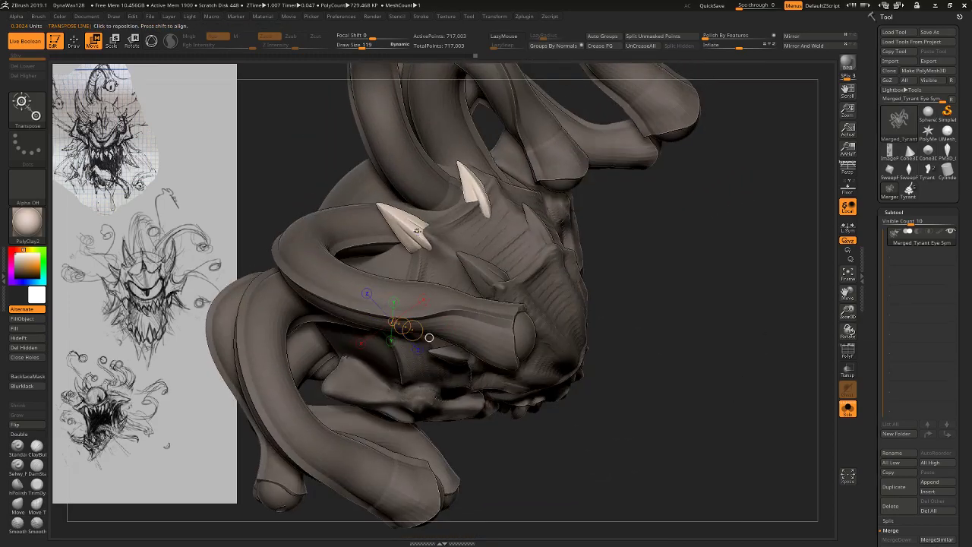
{"action": "mouse_move", "coordinate": [417, 230]}
{"action": "right_mouse_down"}
{"action": "mouse_move", "coordinate": [455, 319]}
{"action": "mouse_move", "coordinate": [733, 315]}
{"action": "mouse_move", "coordinate": [577, 289]}
{"action": "right_mouse_up"}
{"action": "left_click_drag", "start_coordinate": [414, 247], "coordinate": [502, 284]}
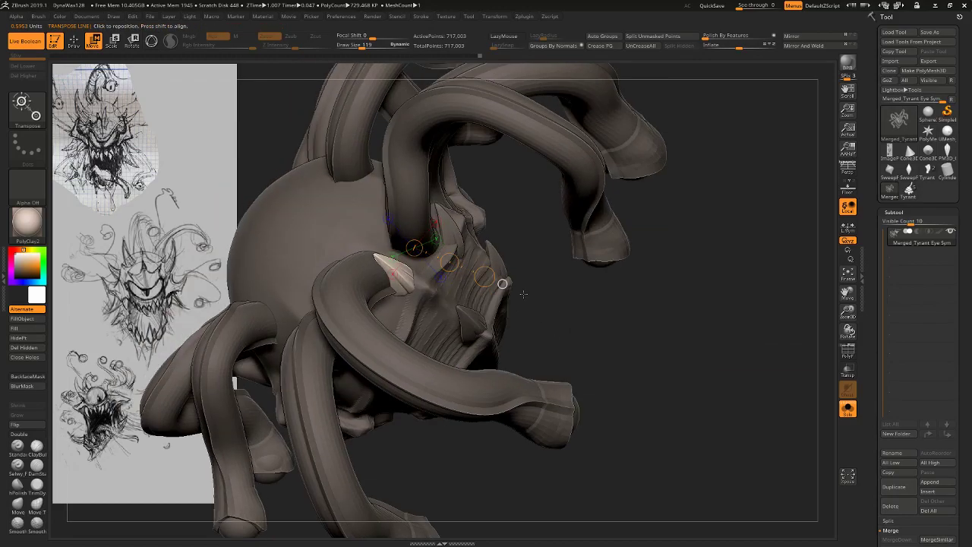
{"action": "right_click_drag", "start_coordinate": [458, 292], "coordinate": [444, 233]}
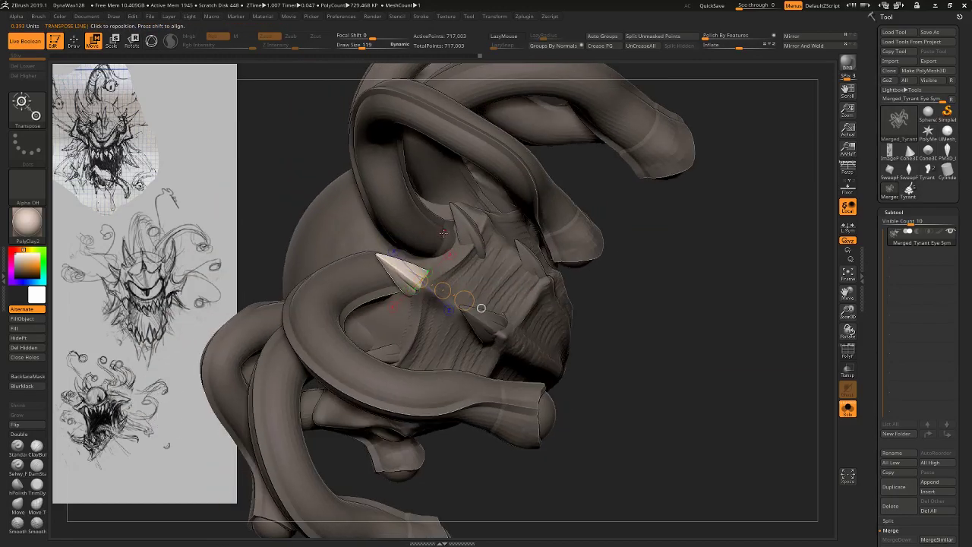
Isolate the second-row spike on the opposite side and reposition it on the crest's back edge.
{"action": "right_click_drag", "start_coordinate": [654, 302], "coordinate": [585, 292]}
{"action": "mouse_move", "coordinate": [494, 221]}
{"action": "left_mouse_down"}
{"action": "mouse_move", "coordinate": [564, 191]}
{"action": "mouse_move", "coordinate": [540, 187]}
{"action": "left_mouse_up"}
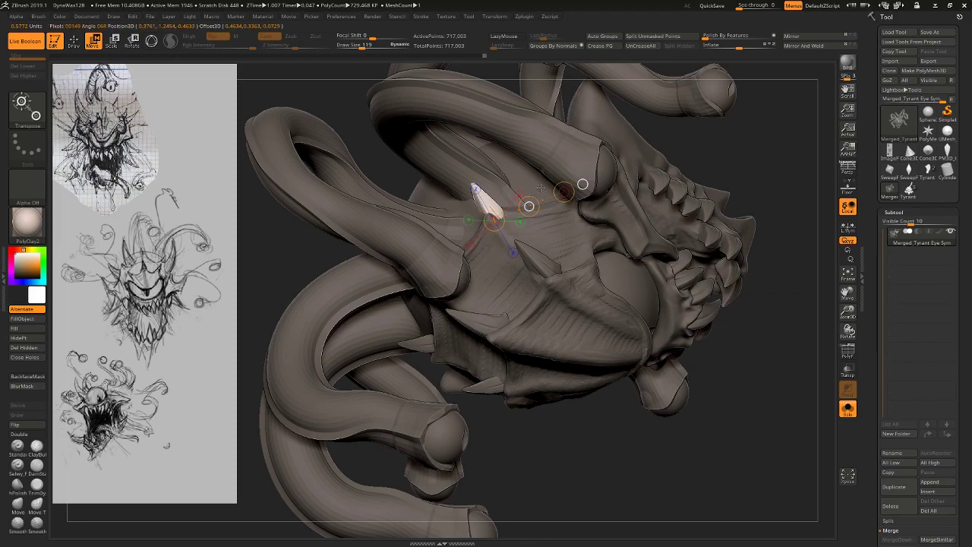
{"action": "left_click_drag", "start_coordinate": [733, 205], "coordinate": [752, 301]}
{"action": "right_click_drag", "start_coordinate": [752, 301], "coordinate": [606, 364]}
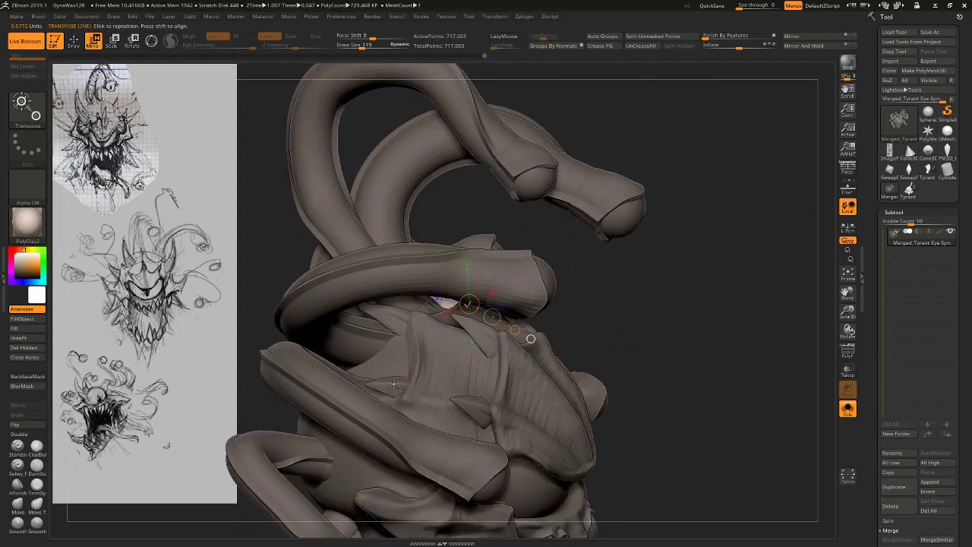
Fine-tune the placement and tilt of the two second-row side spikes on the crest's back edge and clear the mask.
{"action": "right_click_drag", "start_coordinate": [393, 384], "coordinate": [467, 334]}
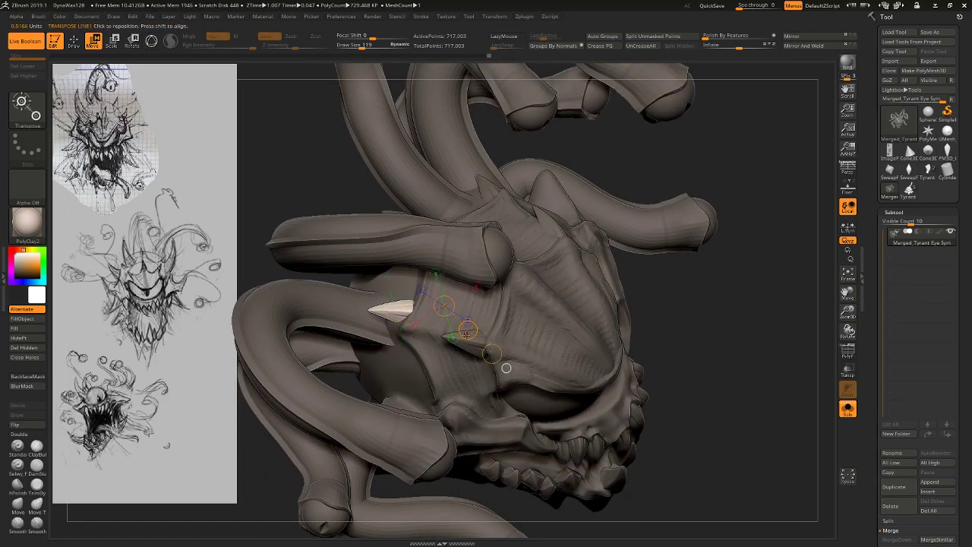
{"action": "right_click_drag", "start_coordinate": [506, 367], "coordinate": [478, 300]}
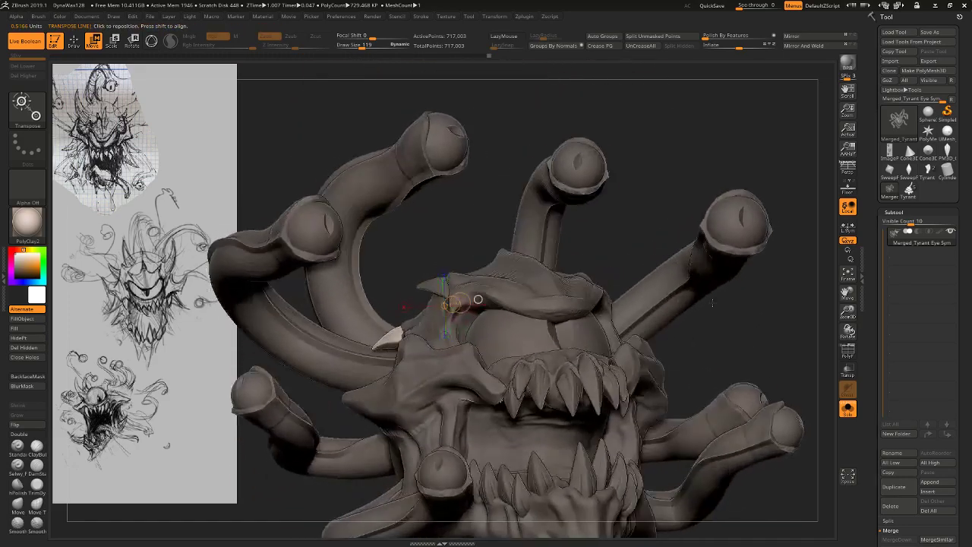
{"action": "left_click_drag", "start_coordinate": [712, 303], "coordinate": [721, 265]}
{"action": "left_click_drag", "start_coordinate": [722, 266], "coordinate": [757, 256]}
{"action": "mouse_move", "coordinate": [756, 255]}
{"action": "left_mouse_down", "text": "alt"}
{"action": "mouse_move", "coordinate": [751, 234]}
{"action": "mouse_move", "coordinate": [803, 210]}
{"action": "mouse_move", "coordinate": [784, 218]}
{"action": "mouse_move", "coordinate": [772, 245]}
{"action": "left_mouse_up", "text": "alt"}
{"action": "key", "text": "ctrl+z"}
{"action": "mouse_move", "coordinate": [517, 253]}
{"action": "left_mouse_down"}
{"action": "mouse_move", "coordinate": [527, 223]}
{"action": "mouse_move", "coordinate": [527, 264]}
{"action": "left_mouse_up"}
{"action": "key", "text": "r"}
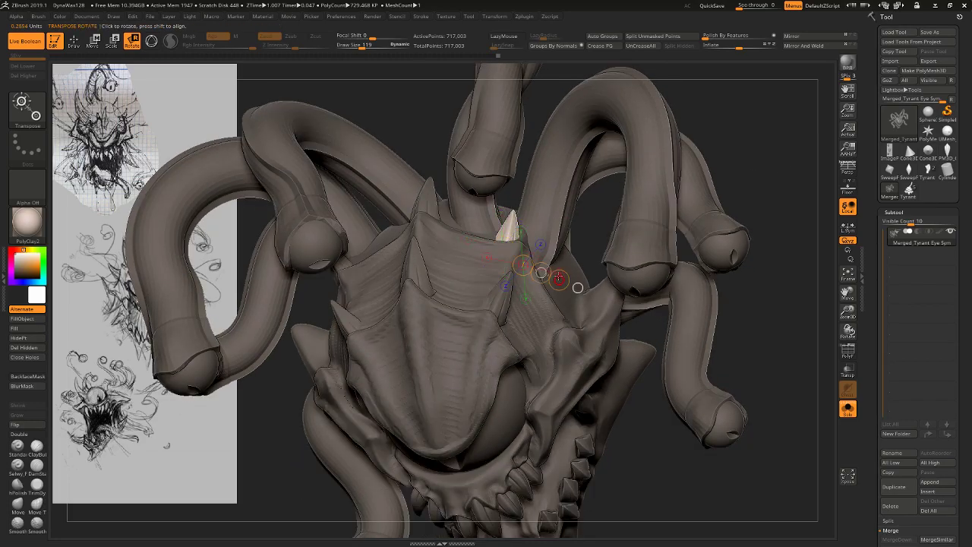
{"action": "key", "text": "w"}
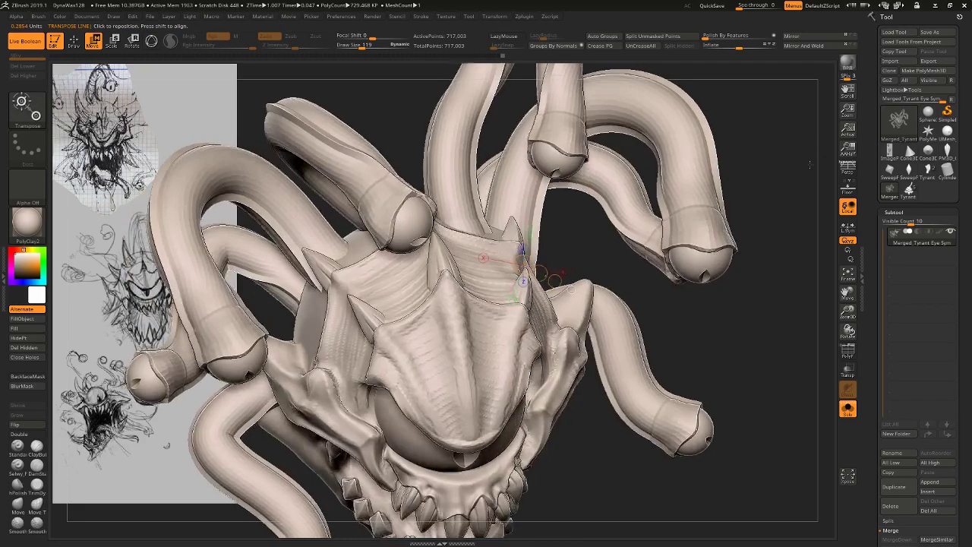
{"action": "left_click_drag", "start_coordinate": [811, 165], "coordinate": [774, 214]}
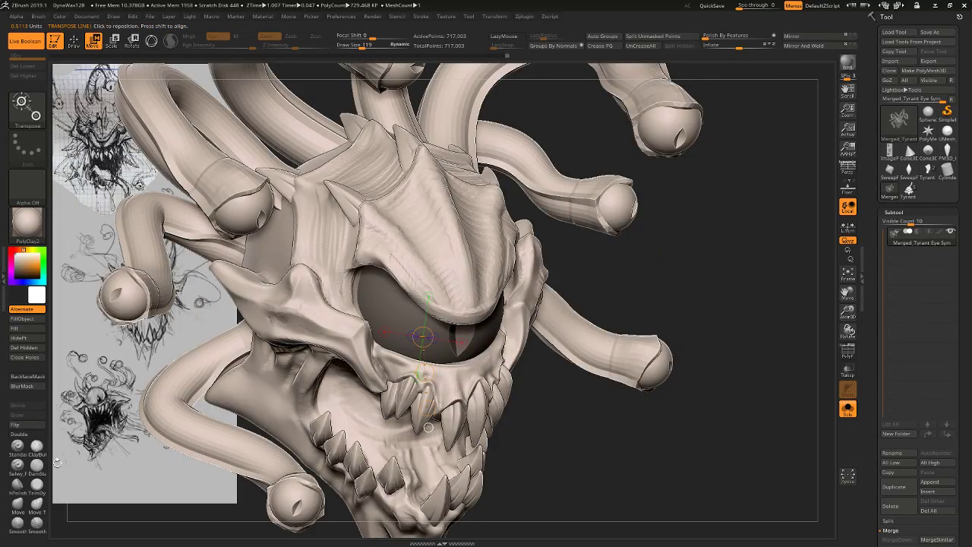
Carve creases around the base of the side brow spike and down the temple plate with DamStandard at draw size 48.
{"action": "left_click", "coordinate": [37, 466]}
{"action": "mouse_move", "coordinate": [695, 319]}
{"action": "left_mouse_down"}
{"action": "mouse_move", "coordinate": [734, 327]}
{"action": "mouse_move", "coordinate": [731, 313]}
{"action": "left_mouse_up"}
{"action": "key", "text": "s"}
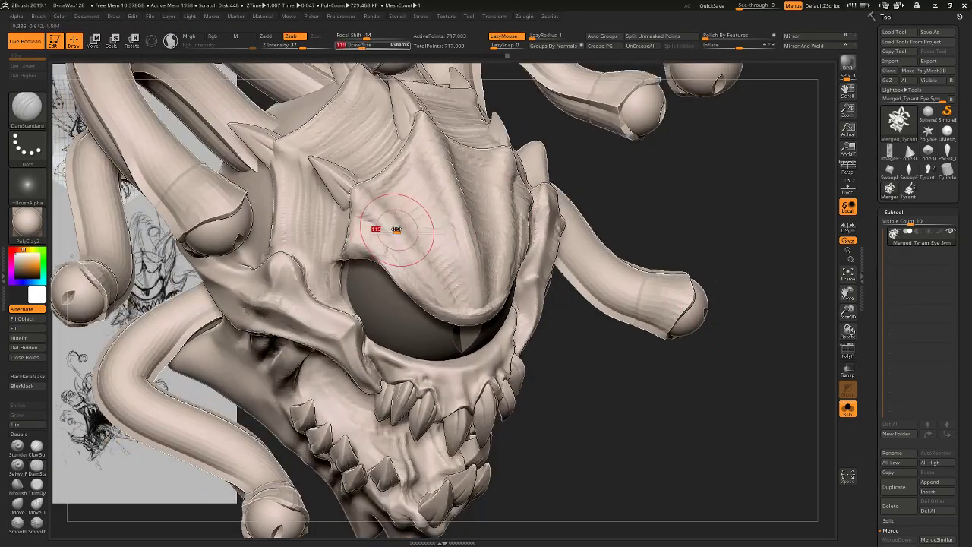
{"action": "left_click_drag", "start_coordinate": [403, 231], "coordinate": [391, 228]}
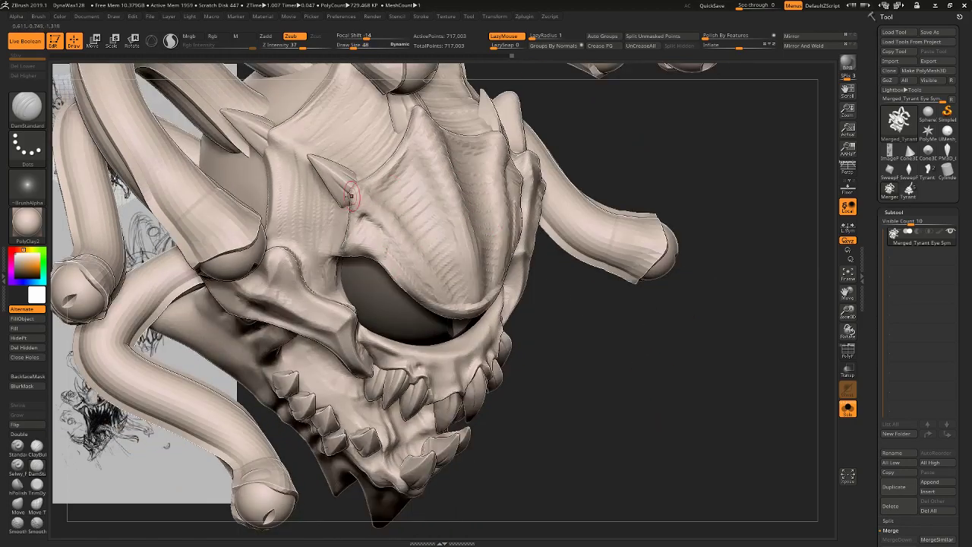
{"action": "mouse_move", "coordinate": [658, 408]}
{"action": "left_mouse_down"}
{"action": "mouse_move", "coordinate": [655, 373]}
{"action": "mouse_move", "coordinate": [669, 406]}
{"action": "mouse_move", "coordinate": [662, 419]}
{"action": "left_mouse_up"}
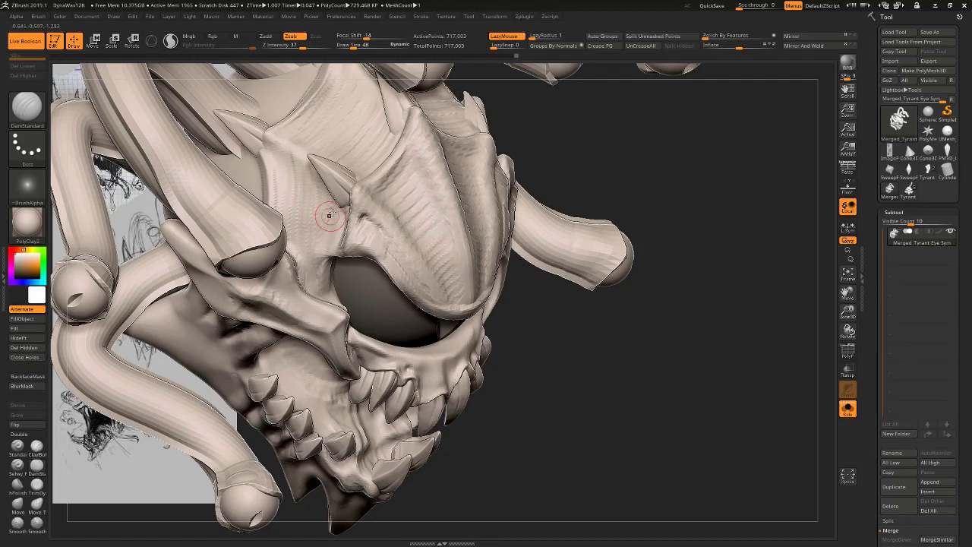
{"action": "left_click_drag", "start_coordinate": [275, 163], "coordinate": [282, 189]}
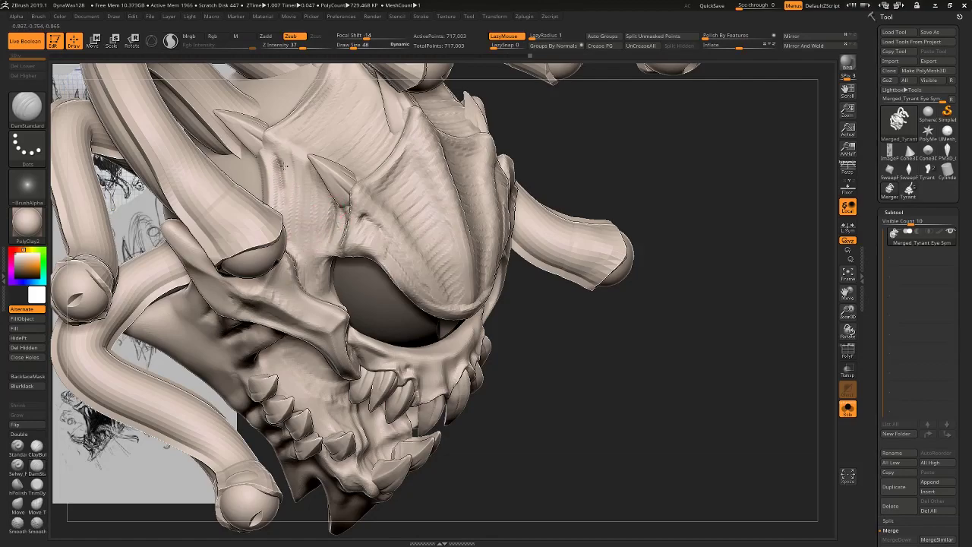
Carve a crease running down from the brow's peak with DamStandard at draw size 45 and smooth it.
{"action": "left_click_drag", "start_coordinate": [631, 398], "coordinate": [525, 335], "text": "alt"}
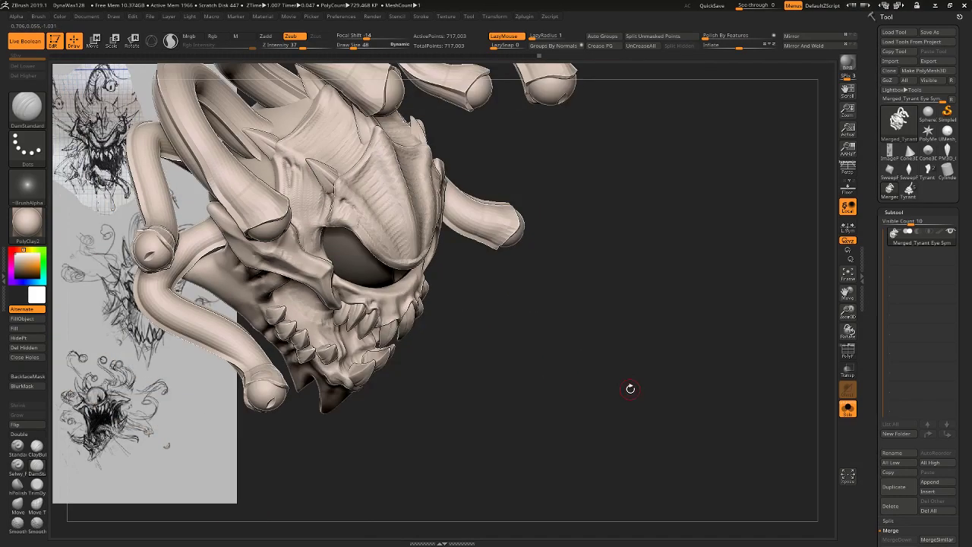
{"action": "mouse_move", "coordinate": [575, 417]}
{"action": "left_mouse_down"}
{"action": "mouse_move", "coordinate": [589, 392]}
{"action": "mouse_move", "coordinate": [580, 426]}
{"action": "left_mouse_up"}
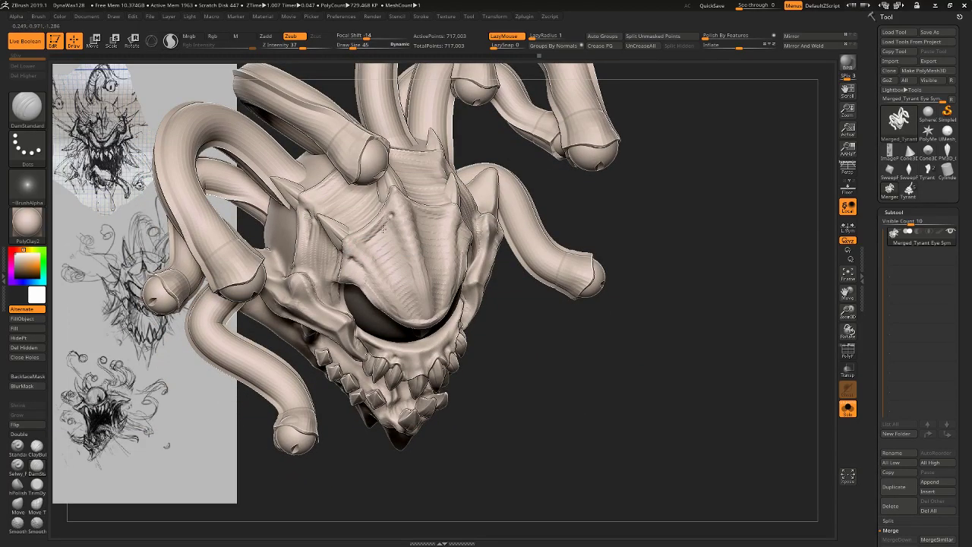
{"action": "left_click_drag", "start_coordinate": [575, 340], "coordinate": [570, 333]}
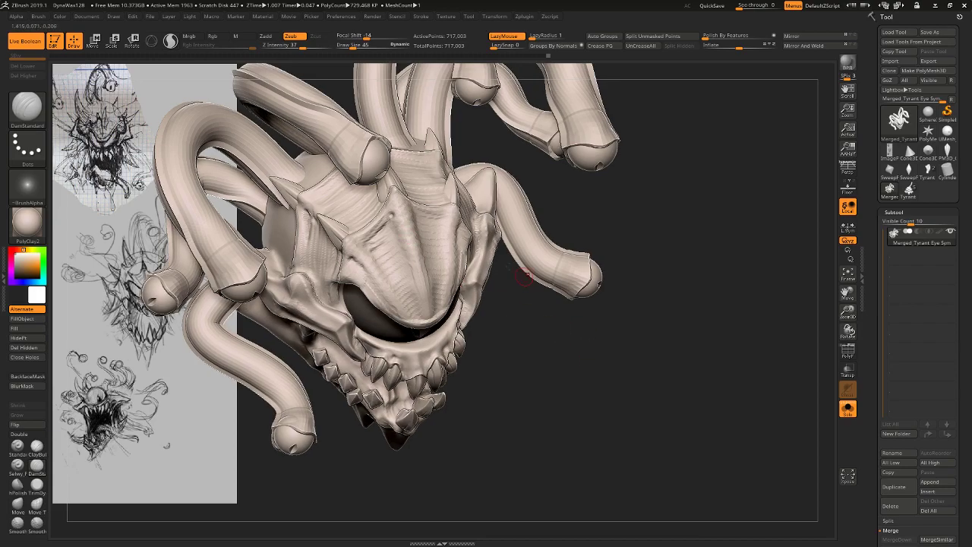
{"action": "left_click_drag", "start_coordinate": [382, 225], "coordinate": [373, 247], "text": "shift"}
Isolate the head mesh with a topological mask and split it off into its own subtool.
{"action": "left_click_drag", "start_coordinate": [629, 375], "coordinate": [619, 303]}
{"action": "key", "text": "w"}
{"action": "left_click_drag", "start_coordinate": [440, 281], "coordinate": [616, 344], "text": "ctrl"}
{"action": "left_click_drag", "start_coordinate": [439, 283], "coordinate": [547, 97], "text": "ctrl"}
{"action": "left_click", "coordinate": [688, 35]}
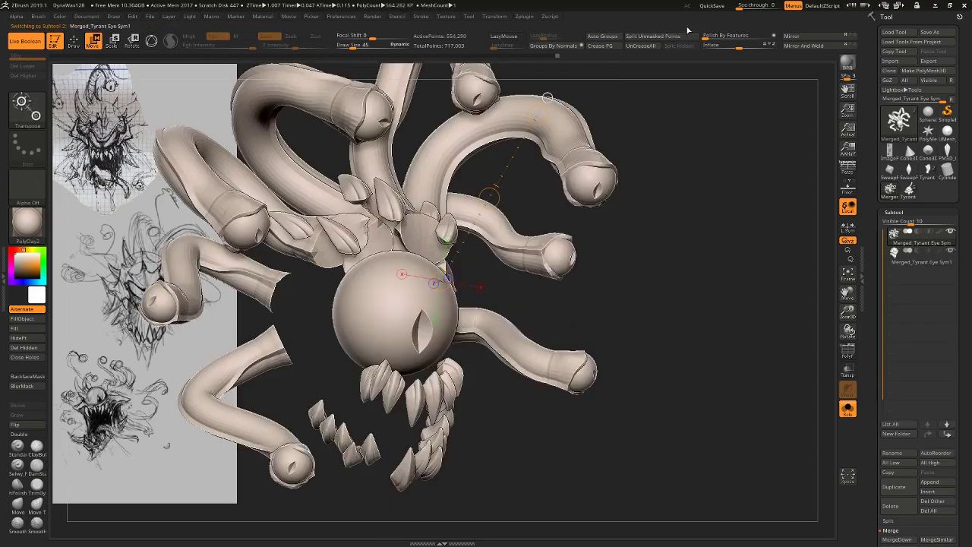
Subdivide the separated head mesh once and merge it back into one subtool with the rest of the creature.
{"action": "mouse_move", "coordinate": [712, 220]}
{"action": "left_mouse_down"}
{"action": "mouse_move", "coordinate": [722, 183]}
{"action": "mouse_move", "coordinate": [724, 220]}
{"action": "left_mouse_up"}
{"action": "key", "text": "Down"}
{"action": "key", "text": "Up"}
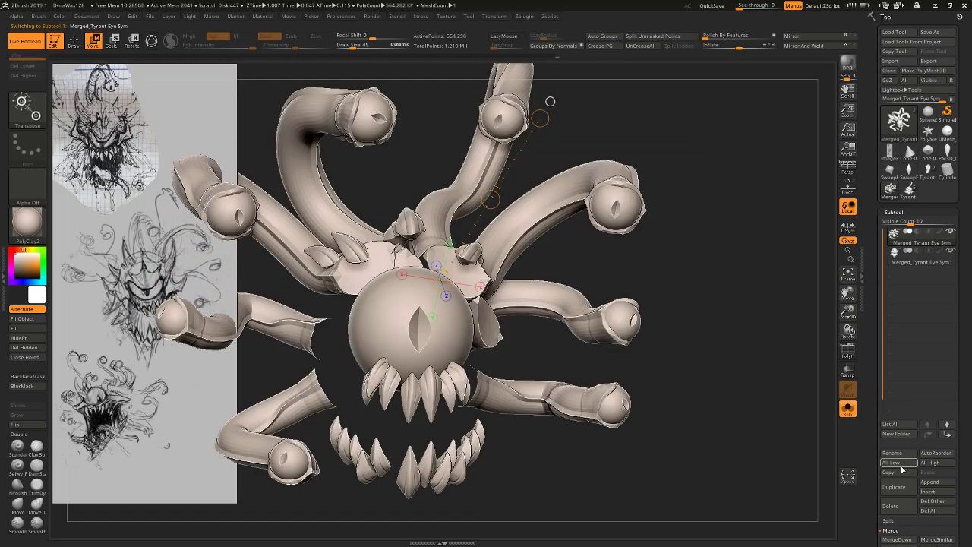
{"action": "left_click", "coordinate": [897, 539]}
{"action": "left_click_drag", "start_coordinate": [784, 399], "coordinate": [805, 399]}
{"action": "key", "text": "y"}
{"action": "mouse_move", "coordinate": [399, 313]}
{"action": "left_mouse_down", "text": "ctrl"}
{"action": "mouse_move", "coordinate": [402, 301]}
{"action": "mouse_move", "coordinate": [527, 314]}
{"action": "left_mouse_up", "text": "ctrl"}
{"action": "key", "text": "ctrl+z"}
{"action": "left_click", "coordinate": [75, 42]}
{"action": "mouse_move", "coordinate": [403, 323]}
{"action": "left_mouse_down", "text": "ctrl"}
{"action": "mouse_move", "coordinate": [394, 307]}
{"action": "mouse_move", "coordinate": [456, 173]}
{"action": "mouse_move", "coordinate": [536, 334]}
{"action": "mouse_move", "coordinate": [455, 380]}
{"action": "left_mouse_up", "text": "ctrl"}
{"action": "mouse_move", "coordinate": [663, 435]}
{"action": "left_mouse_down"}
{"action": "mouse_move", "coordinate": [718, 489]}
{"action": "mouse_move", "coordinate": [753, 488]}
{"action": "mouse_move", "coordinate": [843, 282]}
{"action": "left_mouse_up"}
Mask the tentacles, spikes, teeth and eye so that only the head mesh stays unmasked for sculpting.
{"action": "key", "text": "w"}
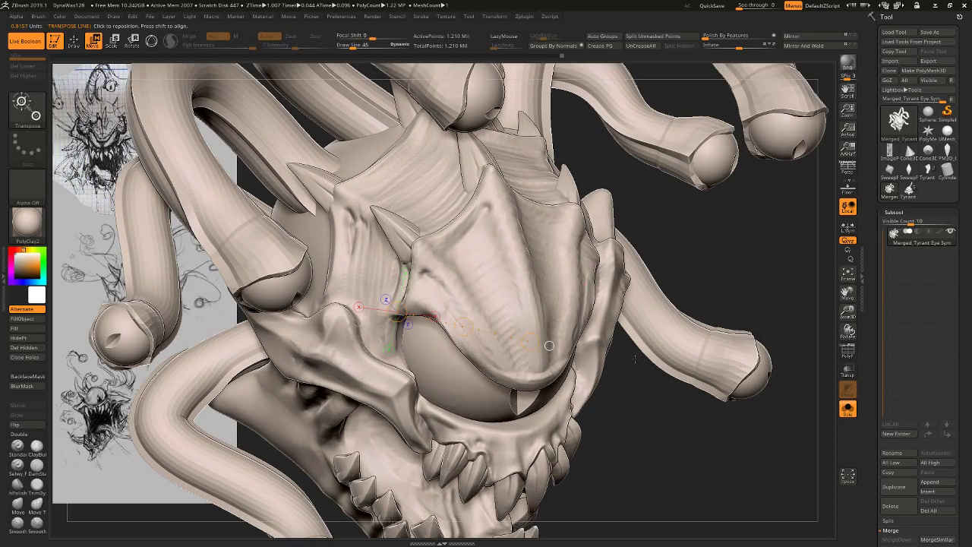
{"action": "left_click", "coordinate": [473, 290], "text": "ctrl"}
{"action": "left_click_drag", "start_coordinate": [626, 400], "coordinate": [681, 419]}
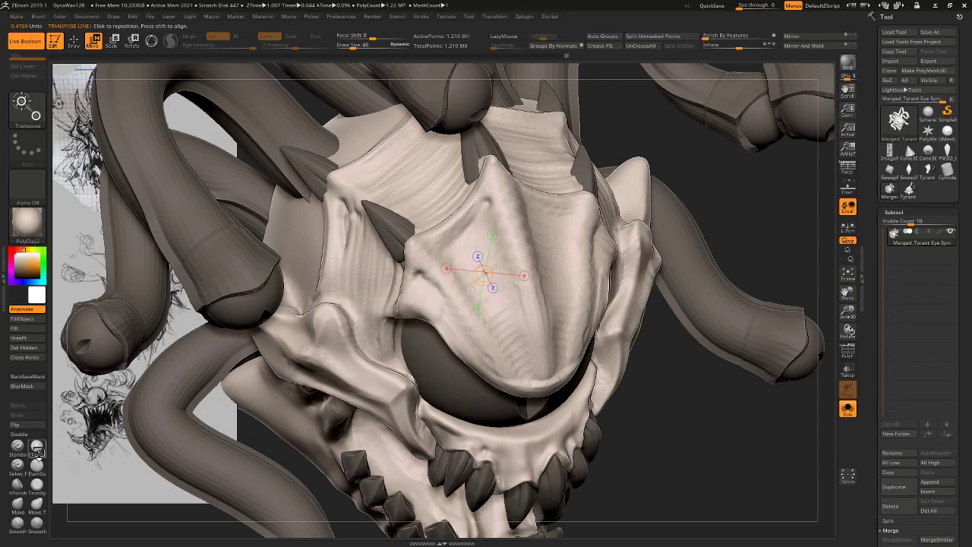
Carve a series of diagonal wrinkles across one side of the brow plate above the eye with DamStandard at draw size 45.
{"action": "left_click", "coordinate": [37, 448]}
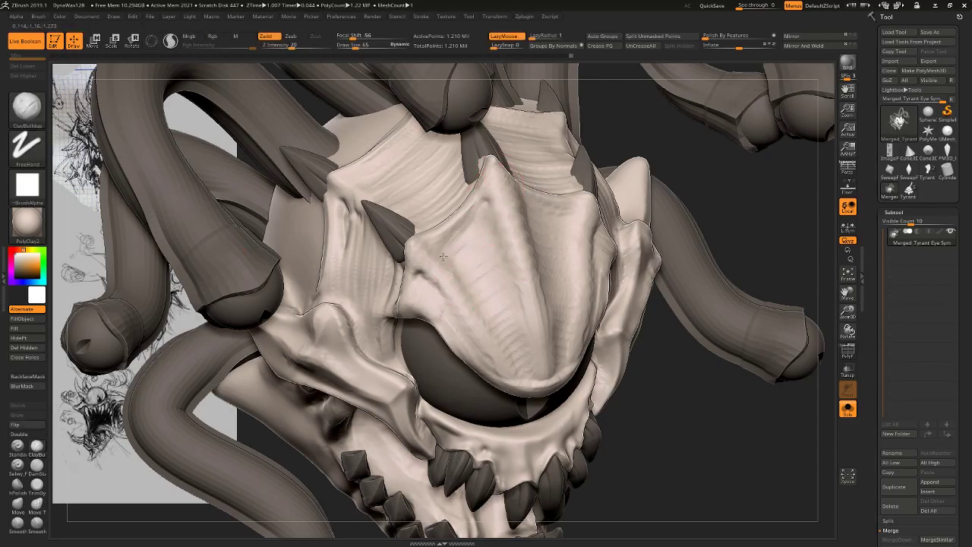
{"action": "key", "text": "b"}
{"action": "key", "text": "d"}
{"action": "key", "text": "s"}
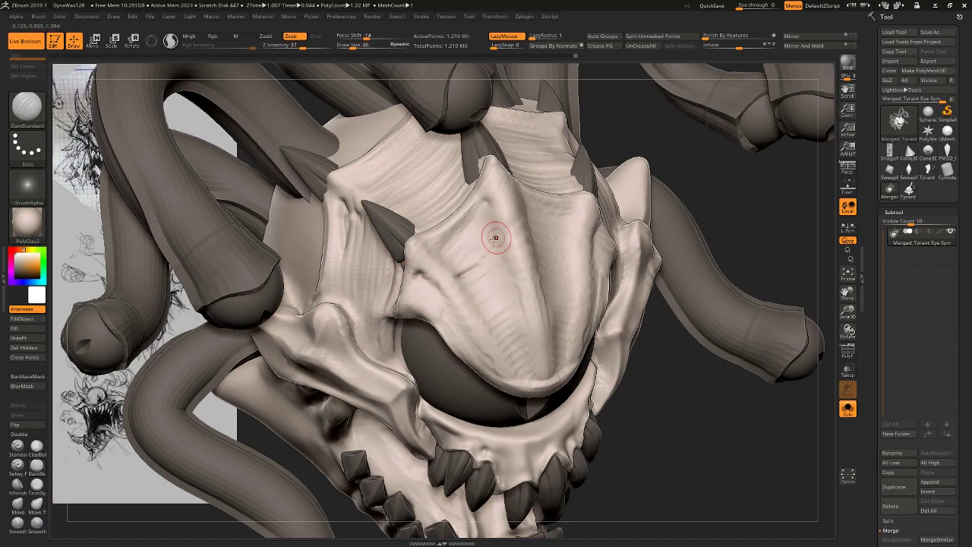
{"action": "left_click_drag", "start_coordinate": [453, 257], "coordinate": [507, 231]}
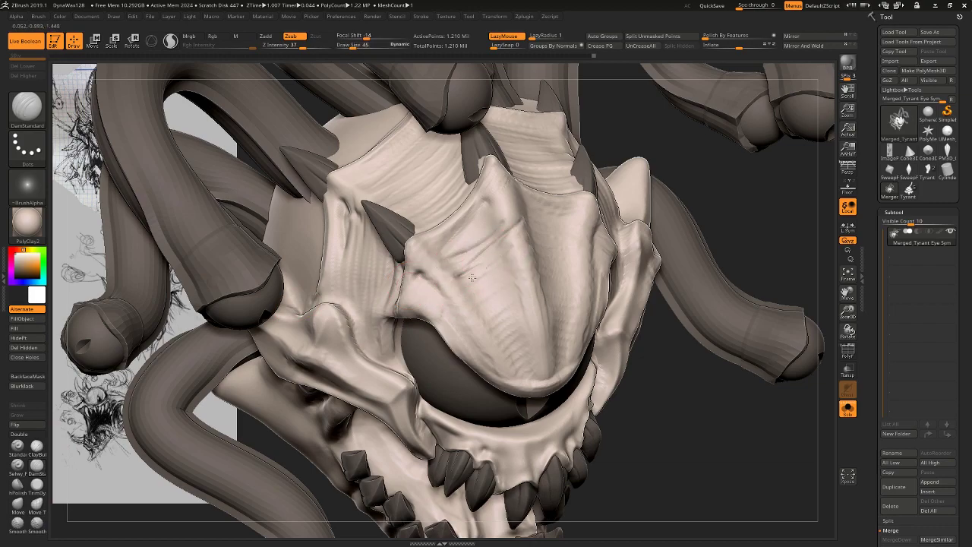
{"action": "left_click_drag", "start_coordinate": [482, 300], "coordinate": [519, 280]}
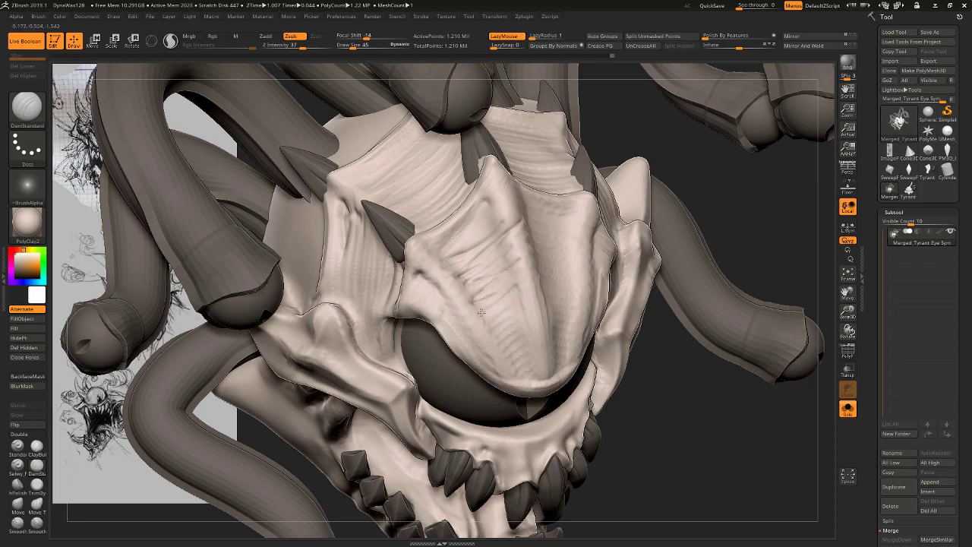
{"action": "left_click_drag", "start_coordinate": [500, 316], "coordinate": [518, 305]}
Add a row of short creases along the brow's edge above the eye socket and soften the wrinkles with smoothing.
{"action": "mouse_move", "coordinate": [698, 454]}
{"action": "left_mouse_down", "text": "alt"}
{"action": "mouse_move", "coordinate": [702, 408]}
{"action": "mouse_move", "coordinate": [748, 403]}
{"action": "left_mouse_up", "text": "alt"}
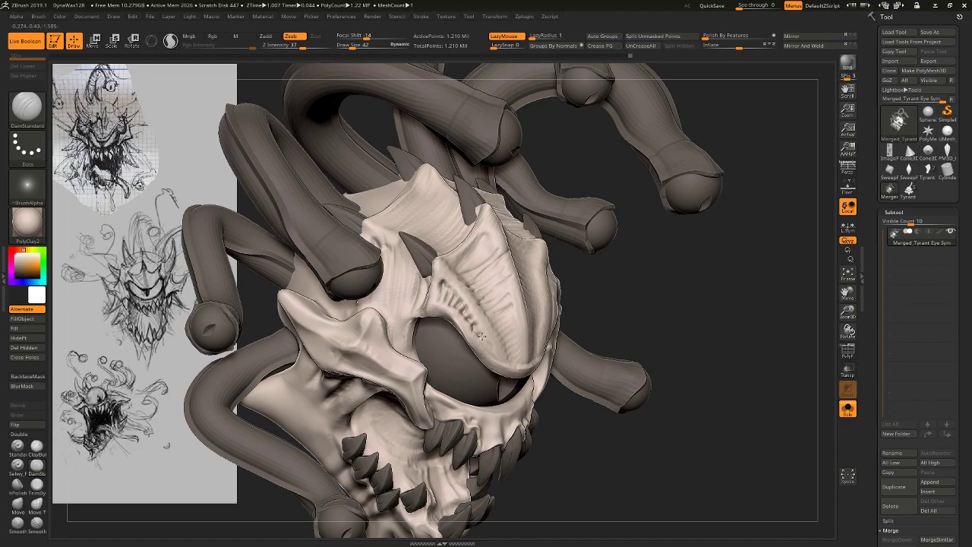
{"action": "right_click_drag", "start_coordinate": [481, 335], "coordinate": [479, 256]}
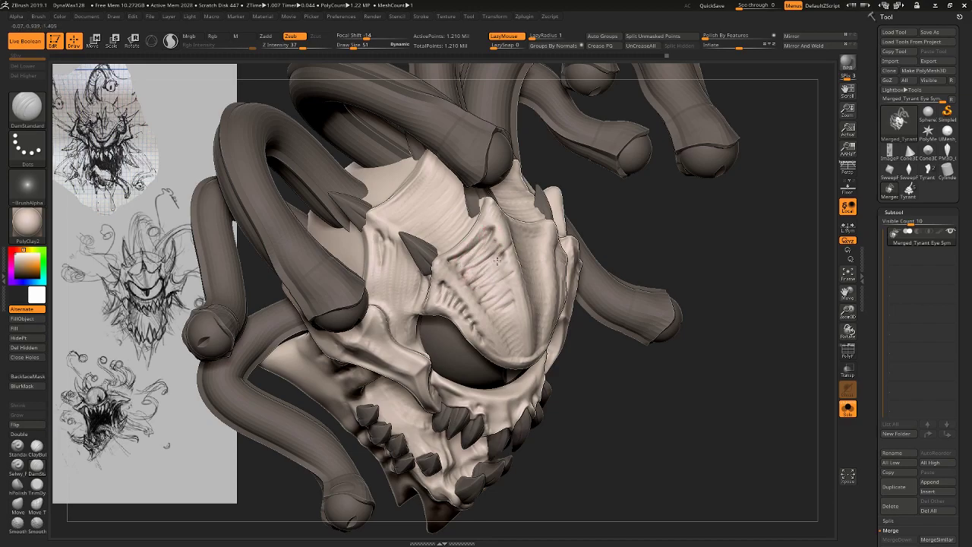
{"action": "key", "text": "shift"}
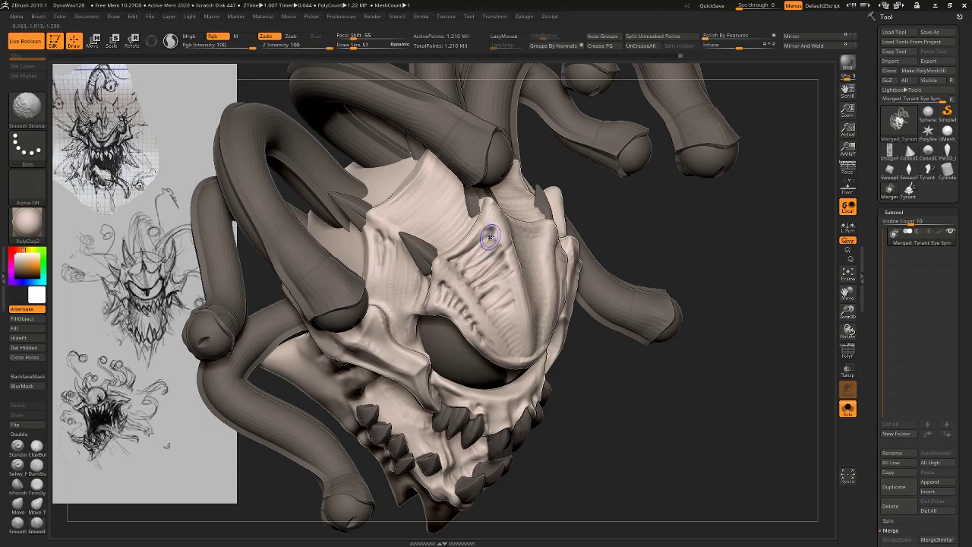
{"action": "mouse_move", "coordinate": [671, 433]}
{"action": "left_mouse_down"}
{"action": "mouse_move", "coordinate": [636, 443]}
{"action": "mouse_move", "coordinate": [673, 443]}
{"action": "mouse_move", "coordinate": [657, 398]}
{"action": "mouse_move", "coordinate": [646, 416]}
{"action": "mouse_move", "coordinate": [686, 389]}
{"action": "mouse_move", "coordinate": [697, 421]}
{"action": "left_mouse_up"}
{"action": "mouse_move", "coordinate": [697, 422]}
{"action": "left_mouse_down"}
{"action": "mouse_move", "coordinate": [682, 451]}
{"action": "mouse_move", "coordinate": [695, 447]}
{"action": "mouse_move", "coordinate": [690, 429]}
{"action": "left_mouse_up"}
{"action": "key", "text": "shift"}
{"action": "left_click_drag", "start_coordinate": [468, 268], "coordinate": [472, 253], "text": "shift"}
{"action": "mouse_move", "coordinate": [677, 369]}
{"action": "left_mouse_down"}
{"action": "mouse_move", "coordinate": [718, 345]}
{"action": "mouse_move", "coordinate": [718, 454]}
{"action": "mouse_move", "coordinate": [651, 415]}
{"action": "left_mouse_up"}
Build up the folds between the upper brow wrinkles with ClayBuildup and smooth them.
{"action": "left_click", "coordinate": [38, 445]}
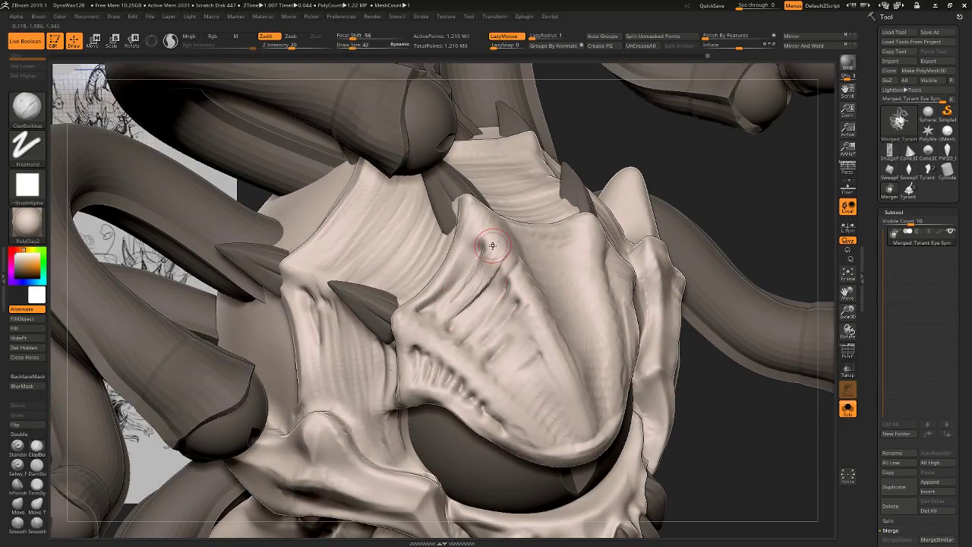
{"action": "left_click_drag", "start_coordinate": [493, 245], "coordinate": [481, 284], "text": "shift"}
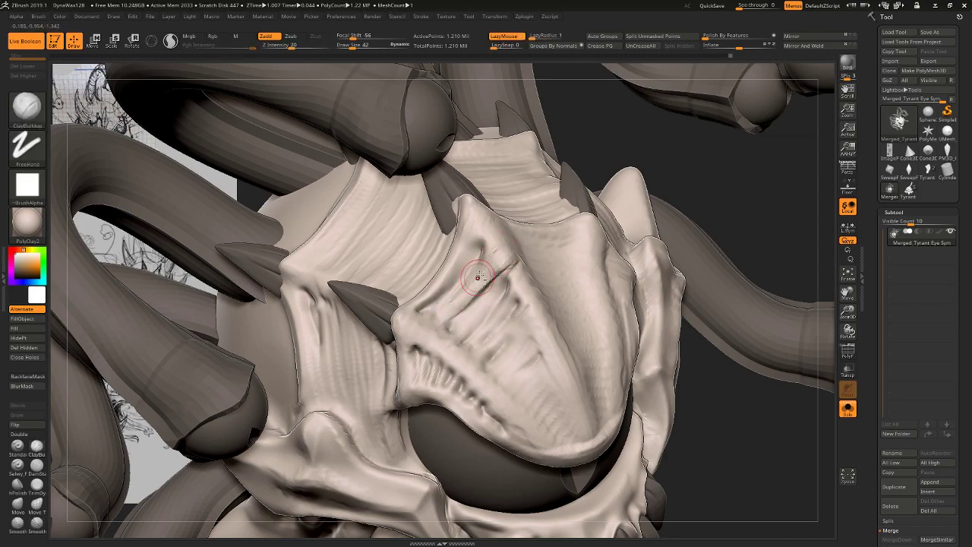
{"action": "key", "text": "shift"}
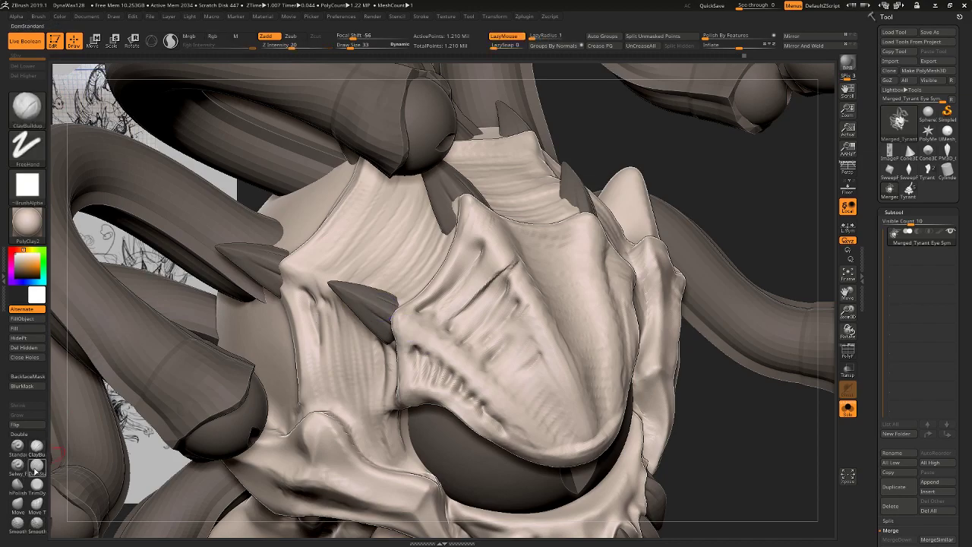
Sharpen the long brow crease and cut small connecting creases at the brow's outer corner with a small DamStandard brush.
{"action": "key", "text": "s"}
{"action": "left_click_drag", "start_coordinate": [487, 319], "coordinate": [491, 319]}
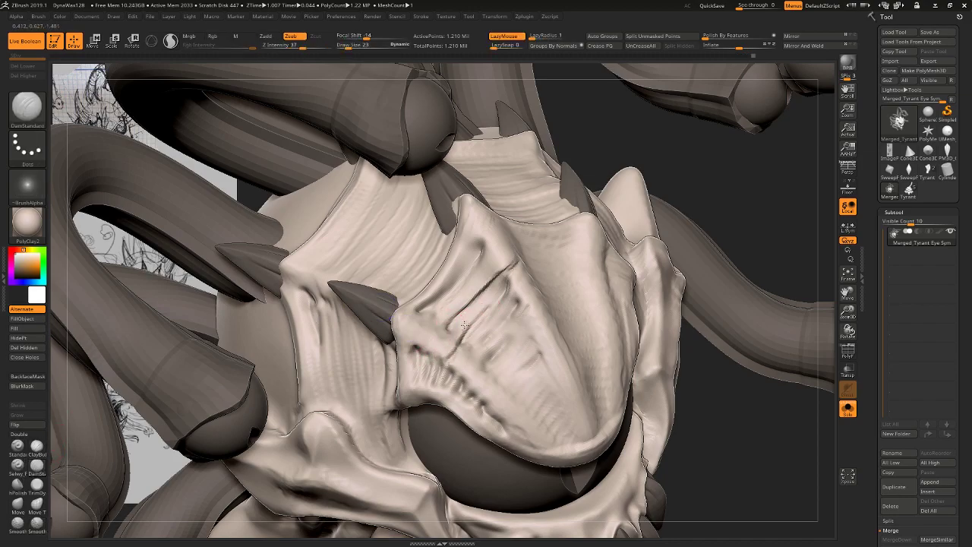
{"action": "key", "text": "shift"}
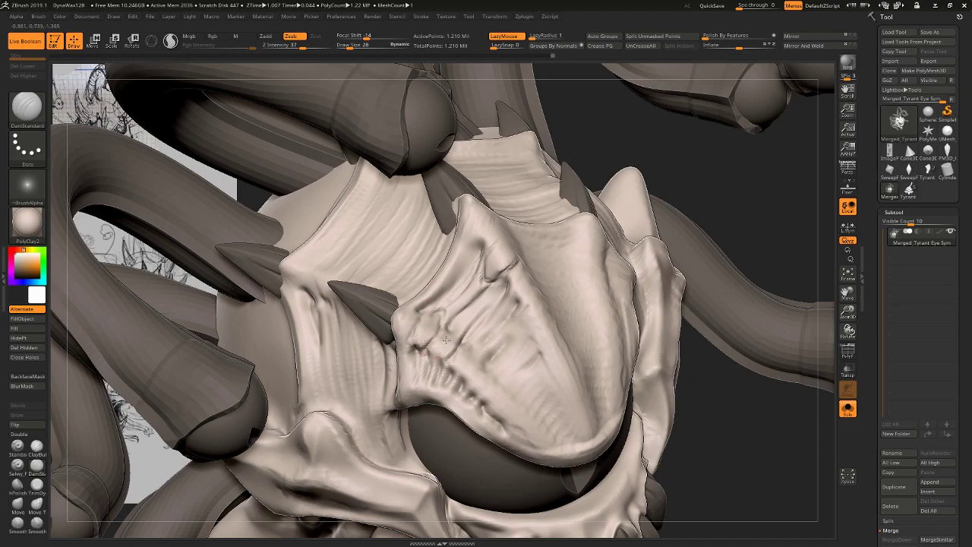
Carve finer branching wrinkles down the brow plate toward the eye with DamStandard, using draw sizes 30 and 26.
{"action": "mouse_move", "coordinate": [757, 434]}
{"action": "left_mouse_down"}
{"action": "mouse_move", "coordinate": [719, 407]}
{"action": "mouse_move", "coordinate": [724, 426]}
{"action": "mouse_move", "coordinate": [716, 397]}
{"action": "left_mouse_up"}
{"action": "key", "text": "s"}
{"action": "left_click", "coordinate": [430, 299]}
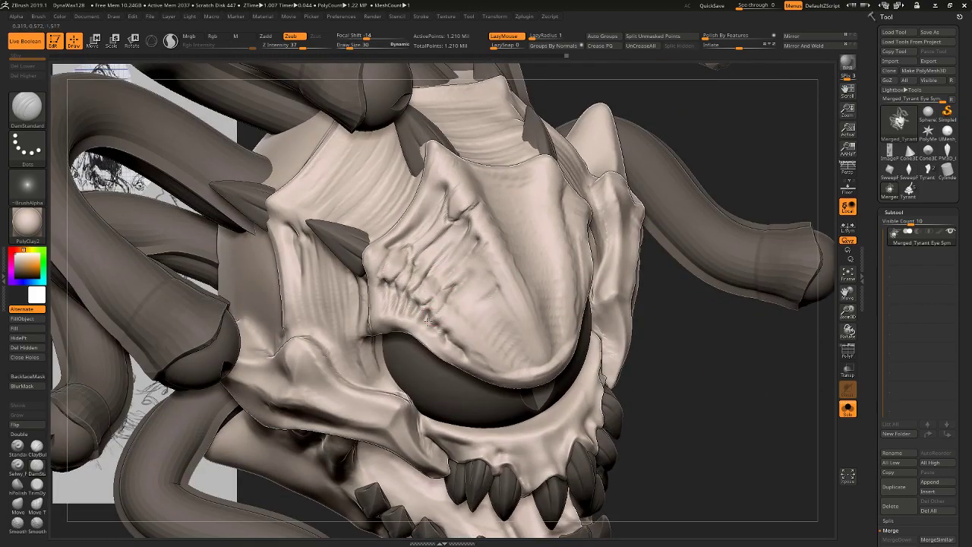
{"action": "left_click_drag", "start_coordinate": [482, 297], "coordinate": [455, 332]}
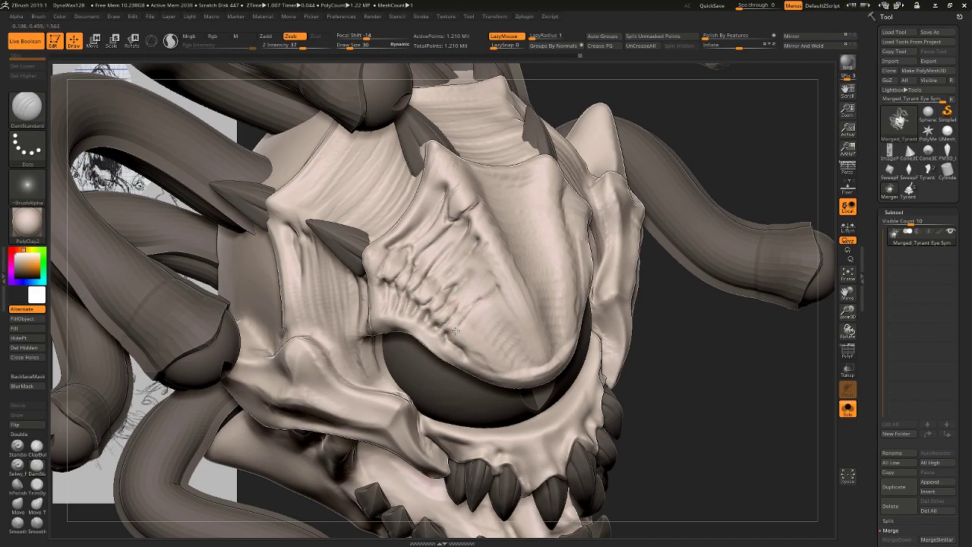
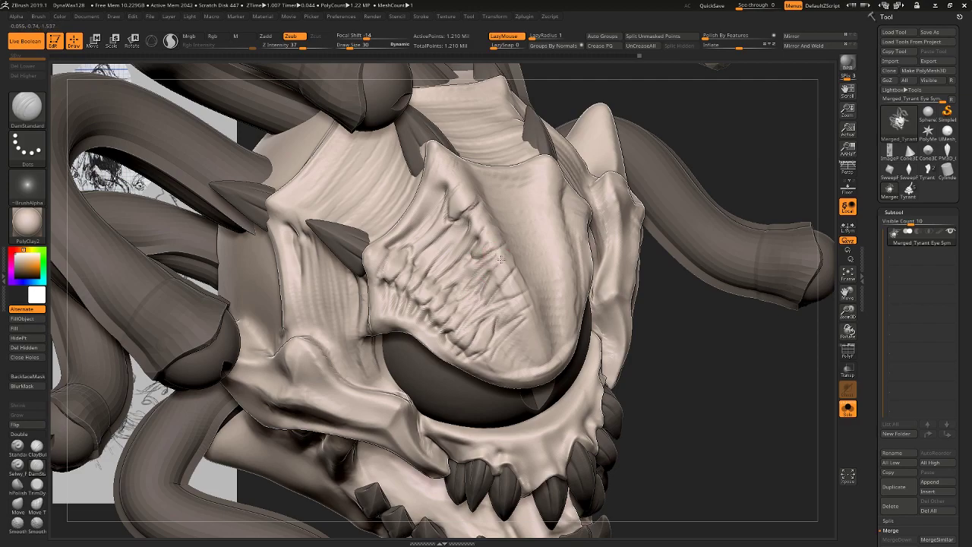
{"action": "key", "text": "s"}
{"action": "left_click", "coordinate": [493, 292]}
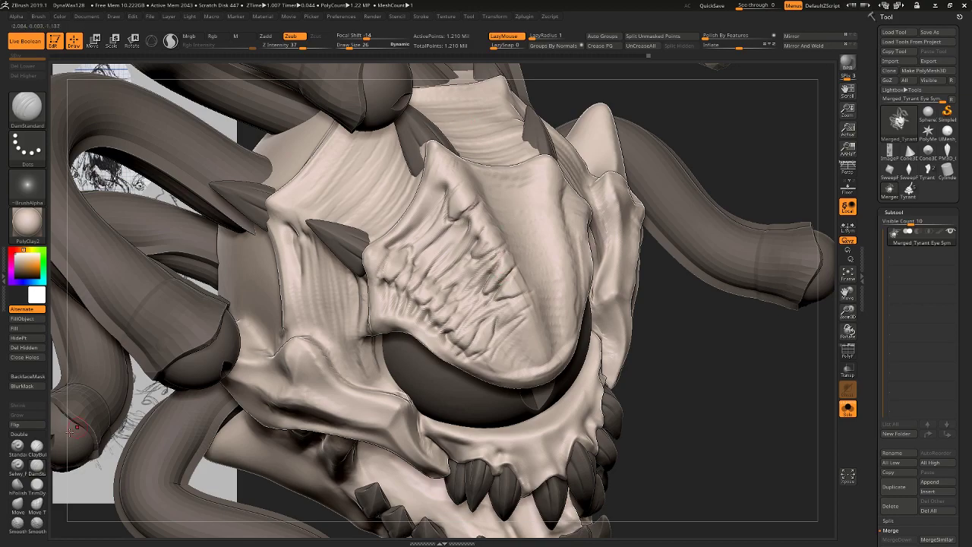
Touch up the brow's upper ridge with ClayBuildup and recut the creases below it with DamStandard at draw size 28.
{"action": "left_click", "coordinate": [37, 446]}
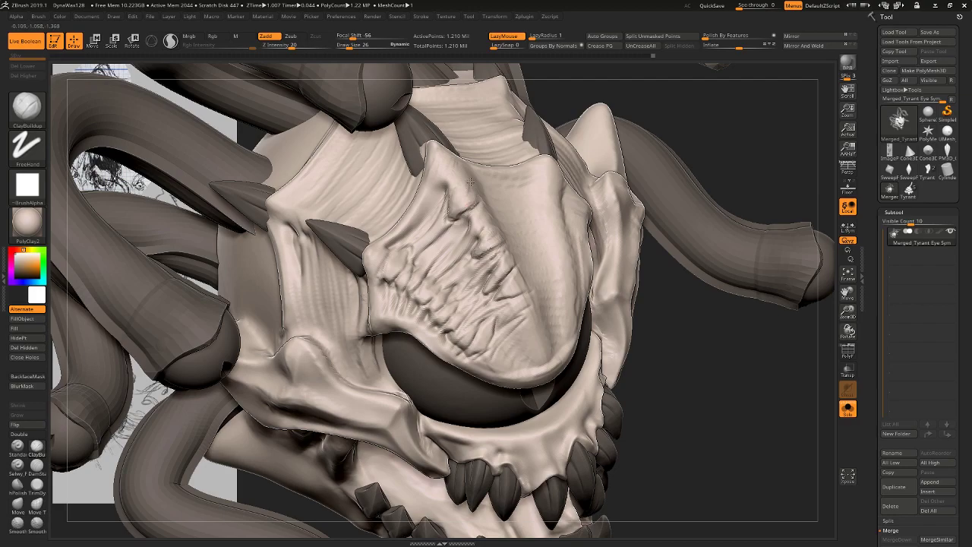
{"action": "key", "text": "shift"}
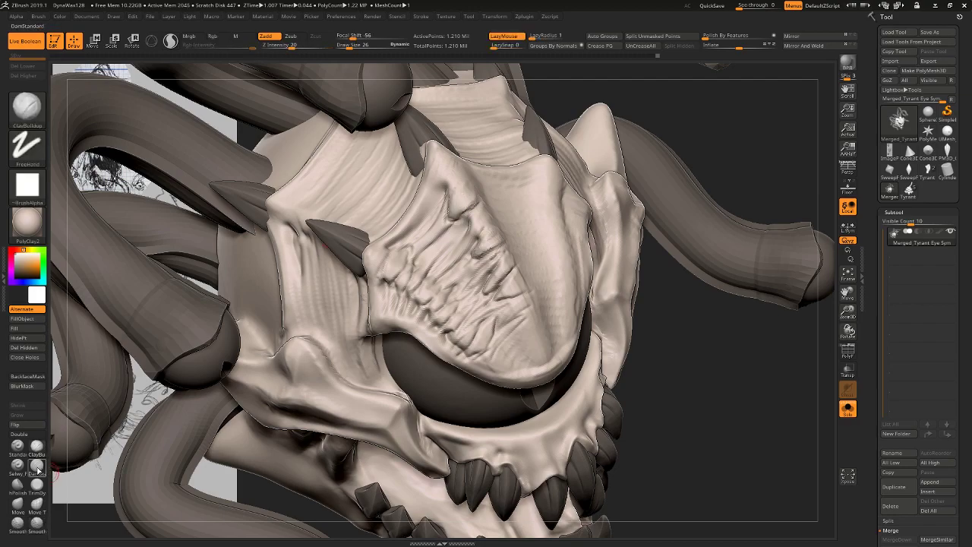
{"action": "key", "text": "b"}
{"action": "key", "text": "d"}
{"action": "key", "text": "s"}
{"action": "left_click_drag", "start_coordinate": [474, 206], "coordinate": [405, 257]}
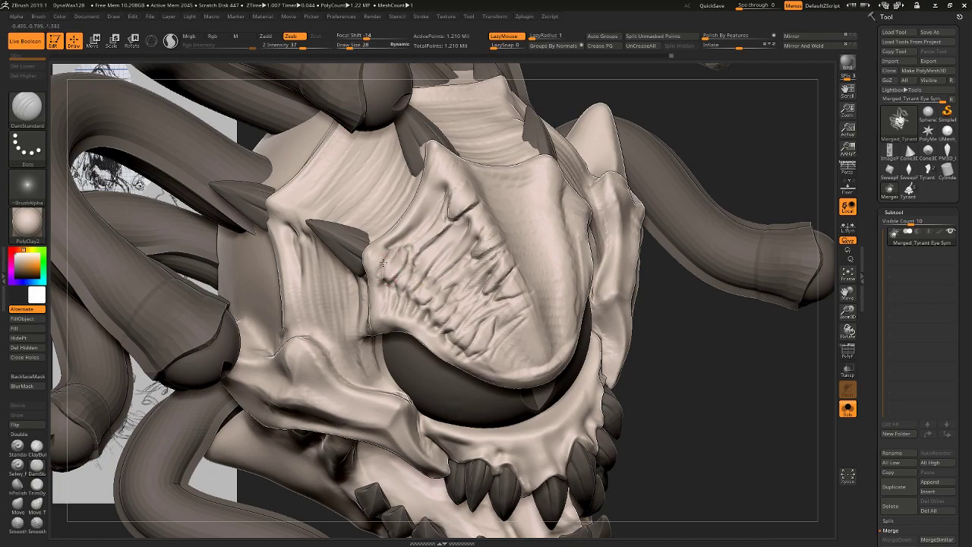
Carve additional fine wrinkles between the existing folds, from the brow's outer corner to its lower edge, with DamStandard.
{"action": "mouse_move", "coordinate": [393, 259]}
{"action": "left_mouse_down"}
{"action": "mouse_move", "coordinate": [401, 268]}
{"action": "mouse_move", "coordinate": [390, 282]}
{"action": "mouse_move", "coordinate": [400, 286]}
{"action": "mouse_move", "coordinate": [392, 278]}
{"action": "mouse_move", "coordinate": [403, 285]}
{"action": "mouse_move", "coordinate": [421, 263]}
{"action": "left_mouse_up"}
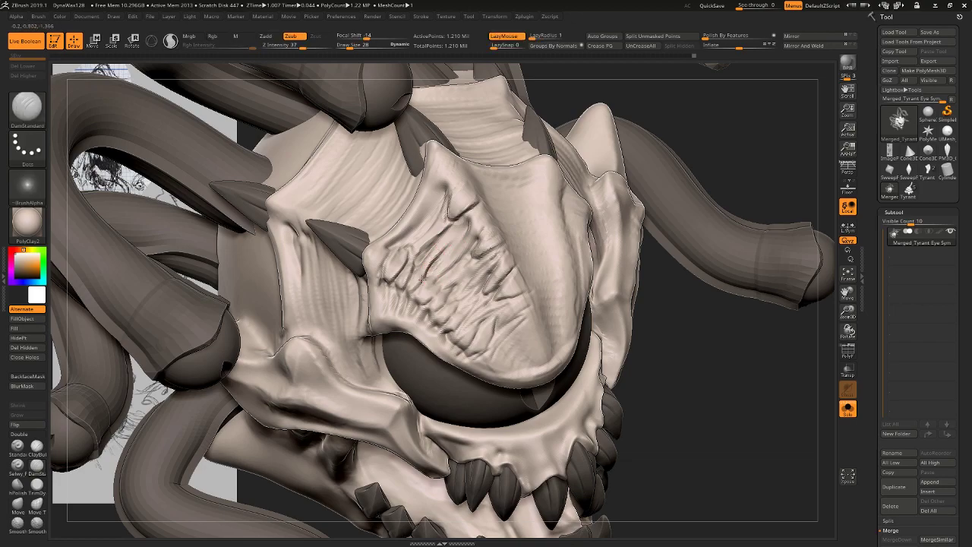
{"action": "left_click_drag", "start_coordinate": [431, 295], "coordinate": [469, 221]}
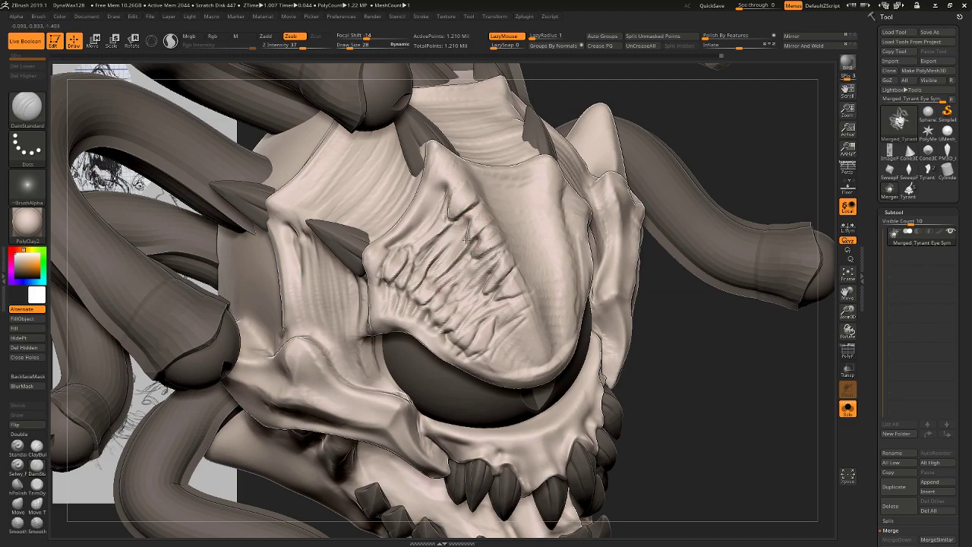
{"action": "mouse_move", "coordinate": [452, 264]}
{"action": "left_mouse_down"}
{"action": "mouse_move", "coordinate": [462, 240]}
{"action": "mouse_move", "coordinate": [453, 293]}
{"action": "mouse_move", "coordinate": [460, 286]}
{"action": "left_mouse_up"}
{"action": "mouse_move", "coordinate": [428, 318]}
{"action": "left_mouse_down"}
{"action": "mouse_move", "coordinate": [441, 323]}
{"action": "mouse_move", "coordinate": [486, 293]}
{"action": "left_mouse_up"}
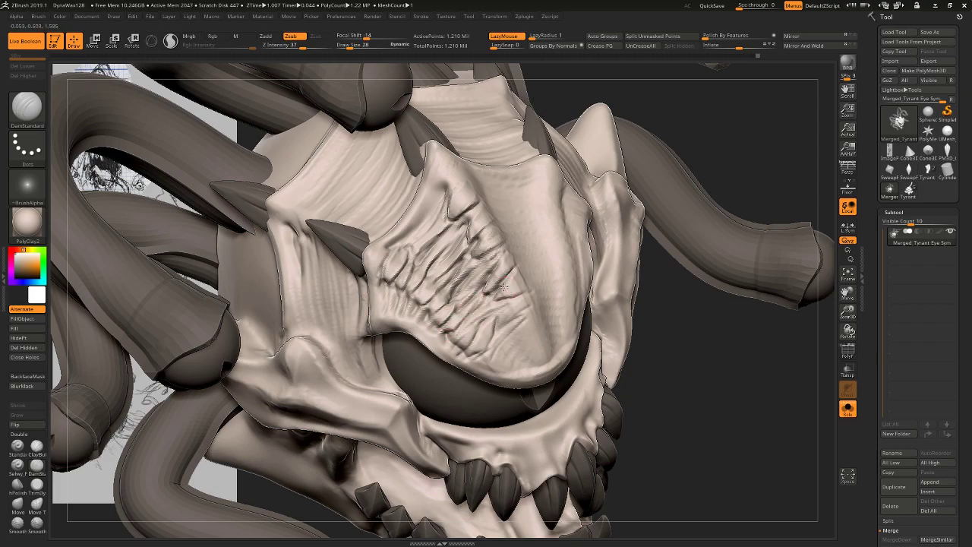
{"action": "mouse_move", "coordinate": [512, 297]}
{"action": "left_mouse_down"}
{"action": "mouse_move", "coordinate": [477, 321]}
{"action": "mouse_move", "coordinate": [523, 310]}
{"action": "left_mouse_up"}
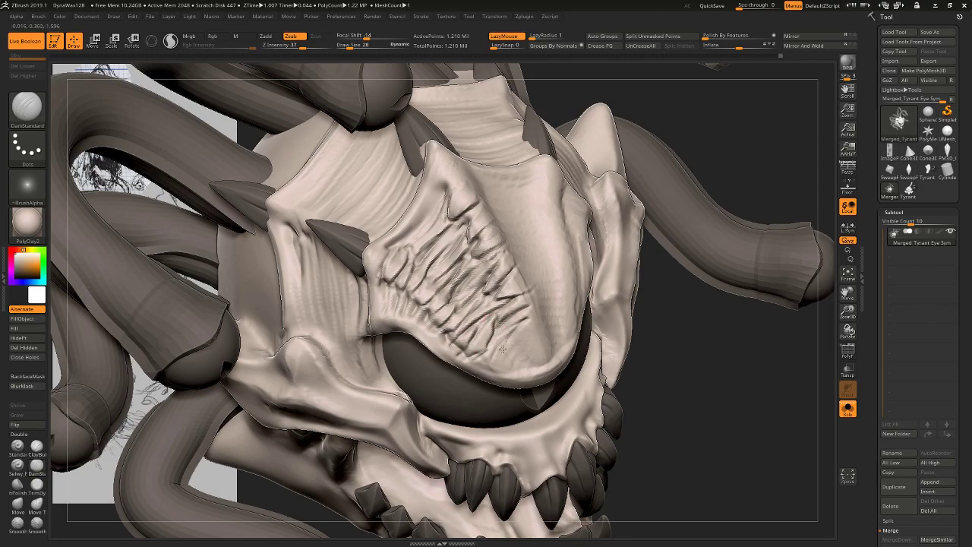
{"action": "left_click_drag", "start_coordinate": [502, 349], "coordinate": [513, 329]}
Build up the fold at the top of the wrinkled brow ridge with ClayBuildup.
{"action": "mouse_move", "coordinate": [689, 349]}
{"action": "left_mouse_down"}
{"action": "mouse_move", "coordinate": [697, 386]}
{"action": "mouse_move", "coordinate": [722, 391]}
{"action": "left_mouse_up"}
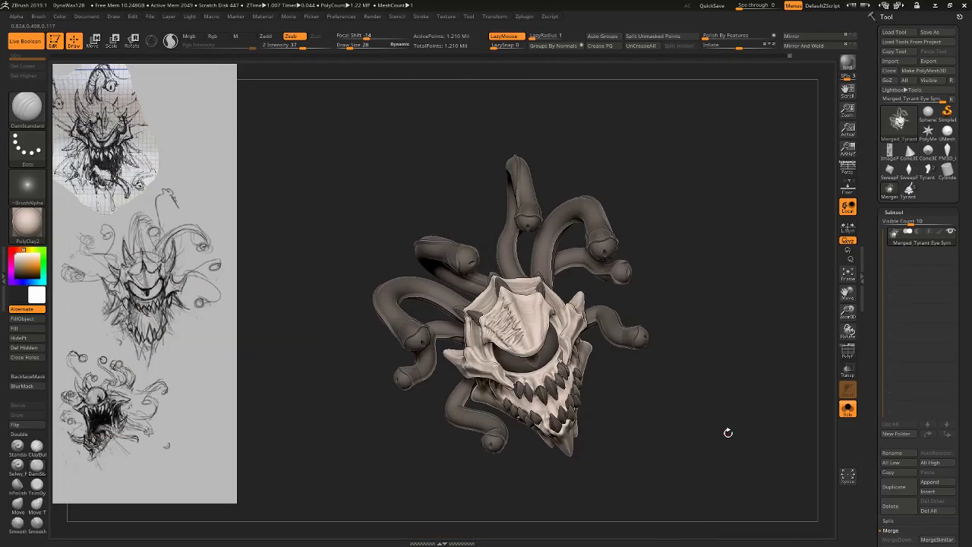
{"action": "mouse_move", "coordinate": [727, 432]}
{"action": "right_mouse_down"}
{"action": "mouse_move", "coordinate": [749, 460]}
{"action": "mouse_move", "coordinate": [743, 425]}
{"action": "mouse_move", "coordinate": [737, 471]}
{"action": "mouse_move", "coordinate": [740, 415]}
{"action": "mouse_move", "coordinate": [730, 419]}
{"action": "mouse_move", "coordinate": [749, 438]}
{"action": "mouse_move", "coordinate": [740, 412]}
{"action": "mouse_move", "coordinate": [760, 417]}
{"action": "mouse_move", "coordinate": [767, 437]}
{"action": "mouse_move", "coordinate": [760, 425]}
{"action": "right_mouse_up"}
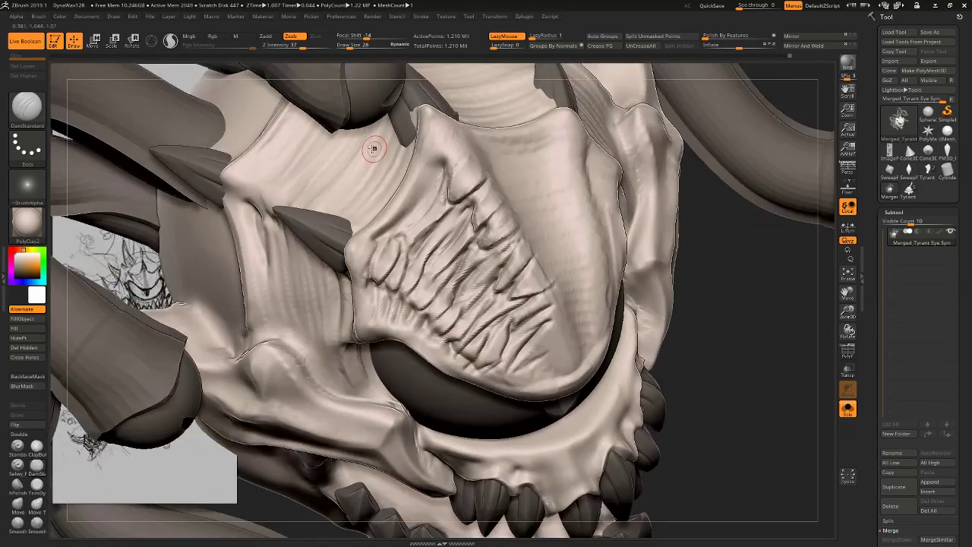
{"action": "left_click", "coordinate": [36, 445]}
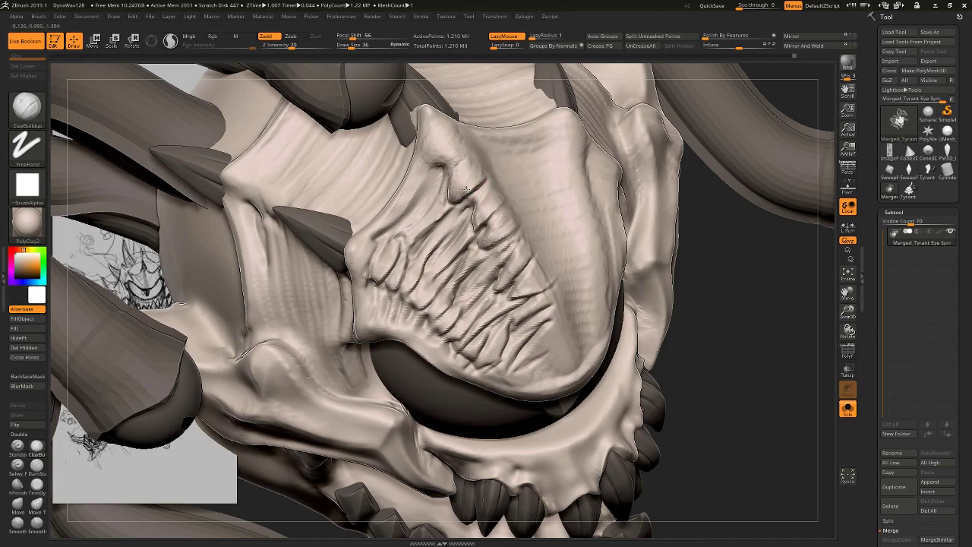
Swell the folds along the inner ridge of the wrinkled brow with the Magnify brush.
{"action": "key", "text": "b"}
{"action": "left_click", "coordinate": [716, 393]}
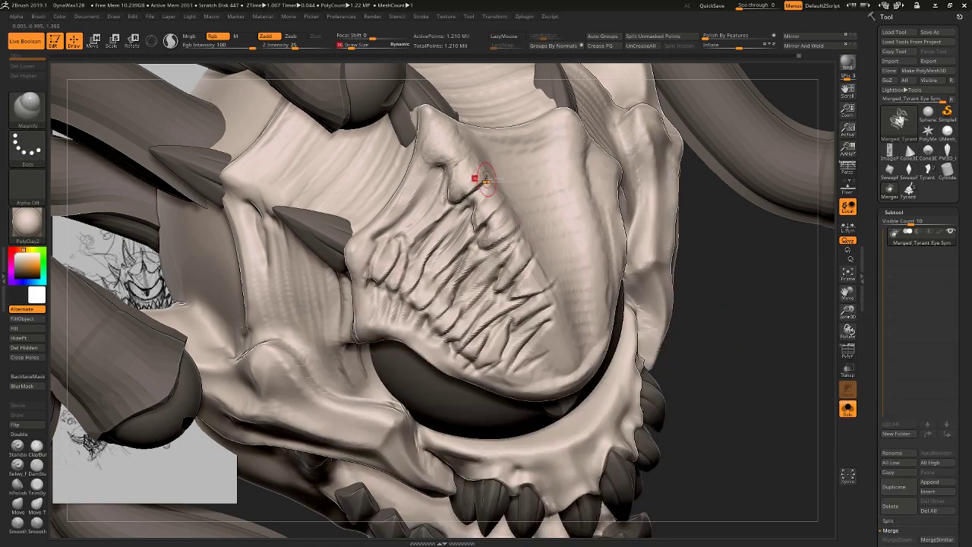
{"action": "key", "text": "bracketleft"}
{"action": "key", "text": "bracketleft"}
{"action": "left_click_drag", "start_coordinate": [467, 173], "coordinate": [505, 238]}
{"action": "left_click_drag", "start_coordinate": [534, 290], "coordinate": [538, 284]}
Plump the folds at the brow's outer corner and lower edge with Magnify, reducing the draw size to 21.
{"action": "left_click_drag", "start_coordinate": [714, 235], "coordinate": [616, 224]}
{"action": "left_click_drag", "start_coordinate": [393, 277], "coordinate": [397, 249]}
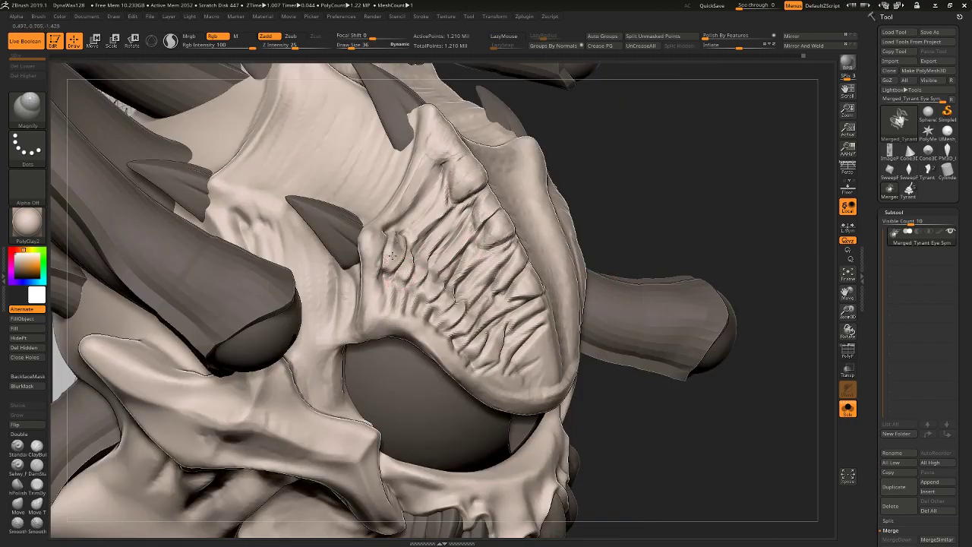
{"action": "left_click_drag", "start_coordinate": [718, 195], "coordinate": [466, 289]}
{"action": "key", "text": "["}
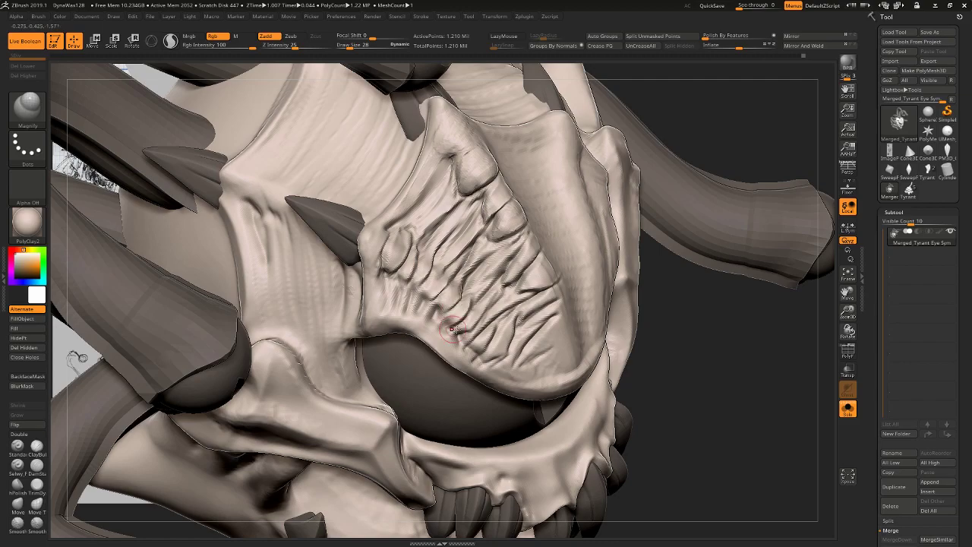
{"action": "right_click_drag", "start_coordinate": [502, 328], "coordinate": [569, 330]}
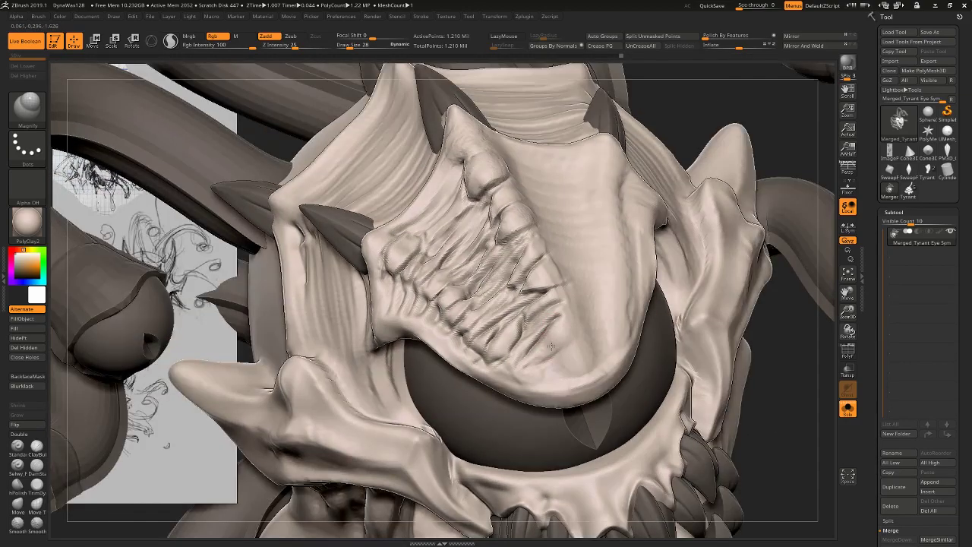
{"action": "key", "text": "["}
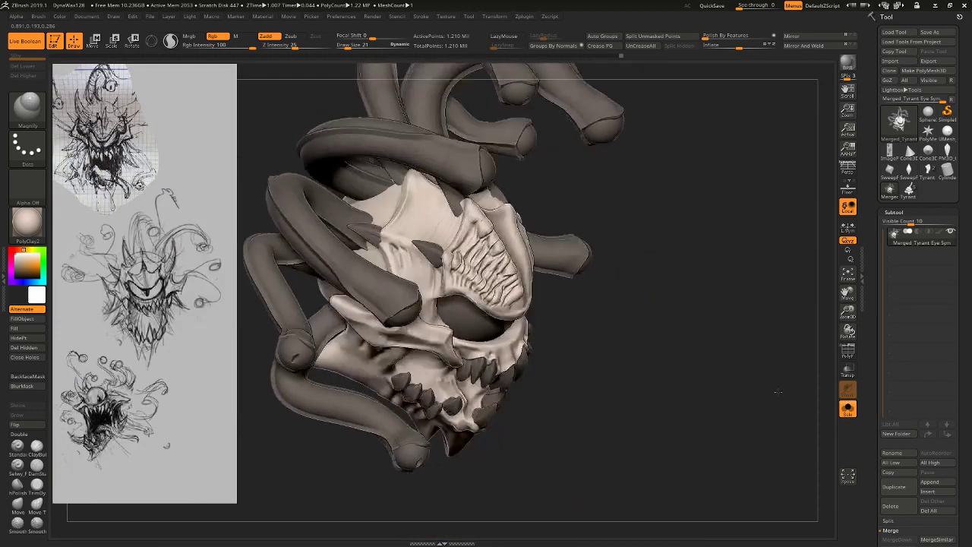
Split the unmasked head from the masked tentacles, eye and teeth into its own subtool and subdivide its mesh.
{"action": "mouse_move", "coordinate": [786, 411]}
{"action": "right_mouse_down"}
{"action": "mouse_move", "coordinate": [764, 400]}
{"action": "mouse_move", "coordinate": [738, 315]}
{"action": "mouse_move", "coordinate": [783, 341]}
{"action": "mouse_move", "coordinate": [783, 436]}
{"action": "mouse_move", "coordinate": [782, 399]}
{"action": "right_mouse_up"}
{"action": "left_click", "coordinate": [652, 35]}
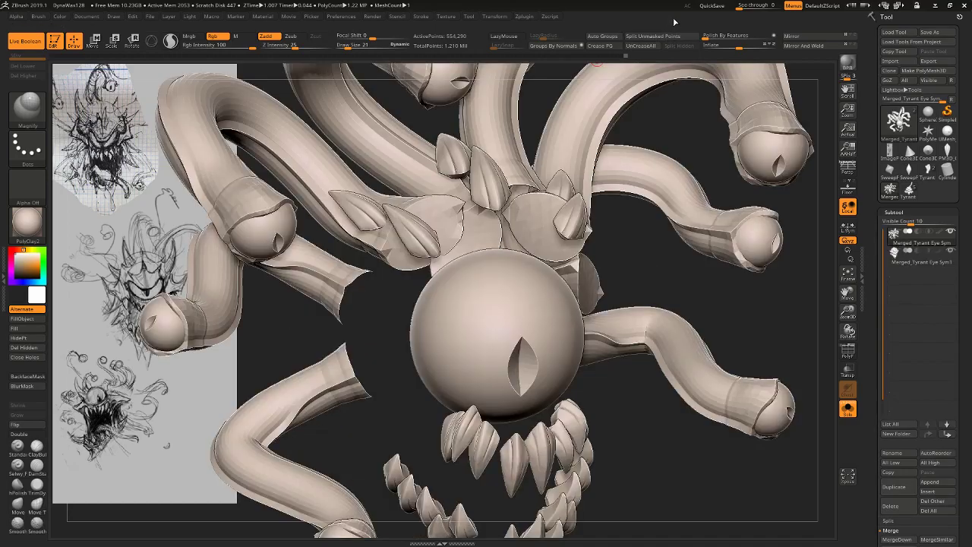
{"action": "key", "text": "ctrl+d"}
Cut a crease near the upper tip of the brow plate's smooth half with DamStandard at draw size 28.
{"action": "mouse_move", "coordinate": [714, 340]}
{"action": "right_mouse_down"}
{"action": "mouse_move", "coordinate": [744, 352]}
{"action": "mouse_move", "coordinate": [764, 398]}
{"action": "mouse_move", "coordinate": [749, 365]}
{"action": "mouse_move", "coordinate": [746, 387]}
{"action": "mouse_move", "coordinate": [765, 398]}
{"action": "mouse_move", "coordinate": [726, 173]}
{"action": "right_mouse_up"}
{"action": "right_click_drag", "start_coordinate": [774, 132], "coordinate": [794, 216]}
{"action": "mouse_move", "coordinate": [742, 129]}
{"action": "right_mouse_down"}
{"action": "mouse_move", "coordinate": [746, 141]}
{"action": "mouse_move", "coordinate": [725, 163]}
{"action": "mouse_move", "coordinate": [686, 150]}
{"action": "right_mouse_up"}
{"action": "right_click_drag", "start_coordinate": [659, 99], "coordinate": [638, 114]}
{"action": "left_click", "coordinate": [37, 465]}
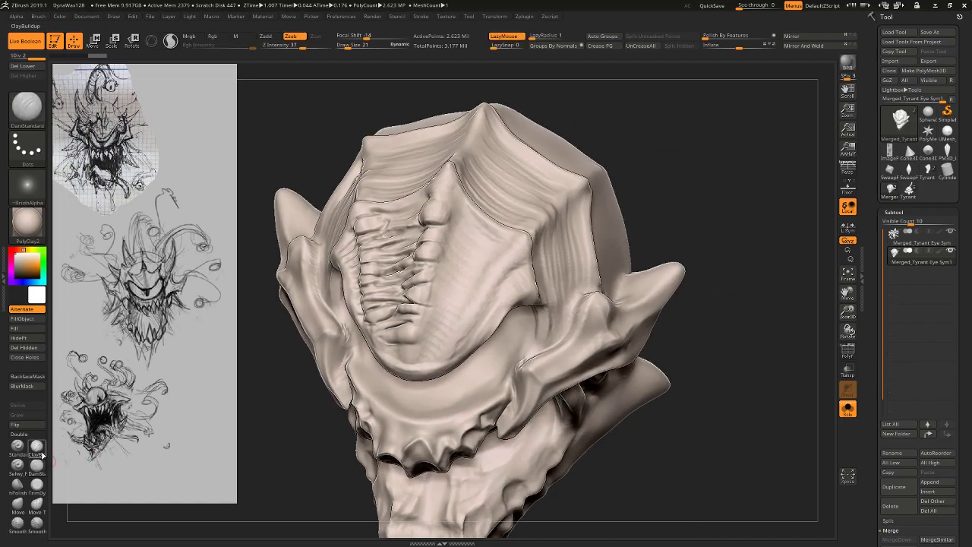
{"action": "mouse_move", "coordinate": [676, 190]}
{"action": "right_mouse_down"}
{"action": "mouse_move", "coordinate": [709, 159]}
{"action": "mouse_move", "coordinate": [701, 205]}
{"action": "mouse_move", "coordinate": [733, 163]}
{"action": "mouse_move", "coordinate": [720, 176]}
{"action": "right_mouse_up"}
{"action": "key", "text": "bracketright"}
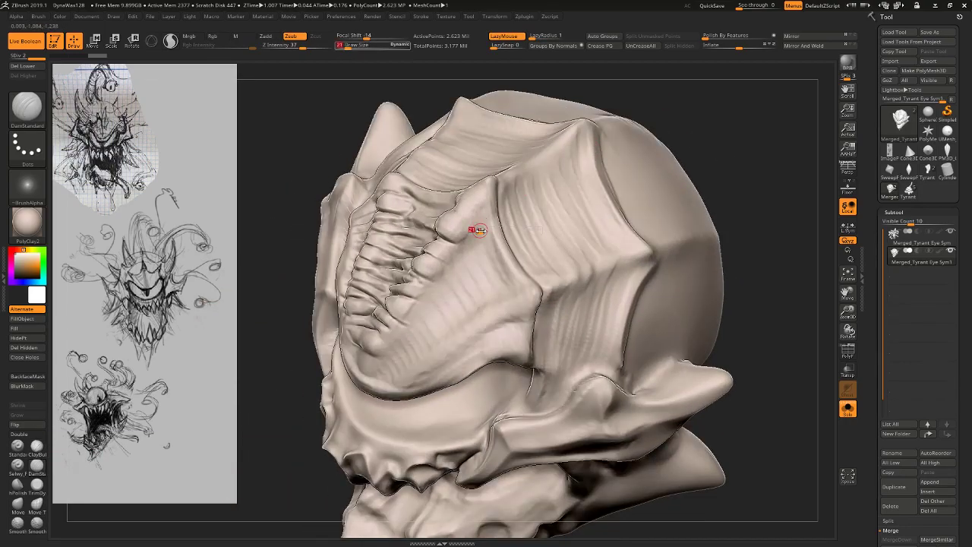
{"action": "left_click", "coordinate": [37, 465]}
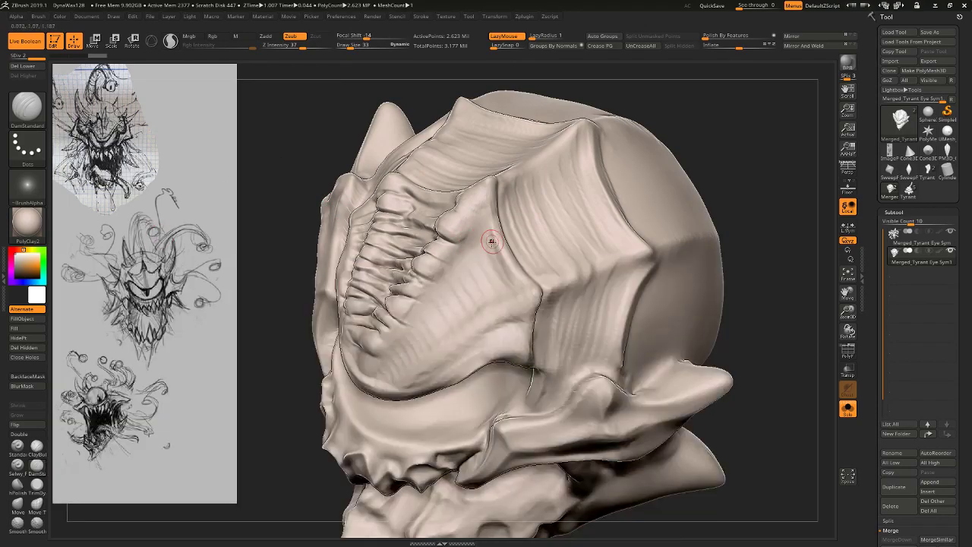
{"action": "key", "text": "s"}
{"action": "left_click", "coordinate": [496, 242]}
{"action": "left_click_drag", "start_coordinate": [672, 76], "coordinate": [712, 107]}
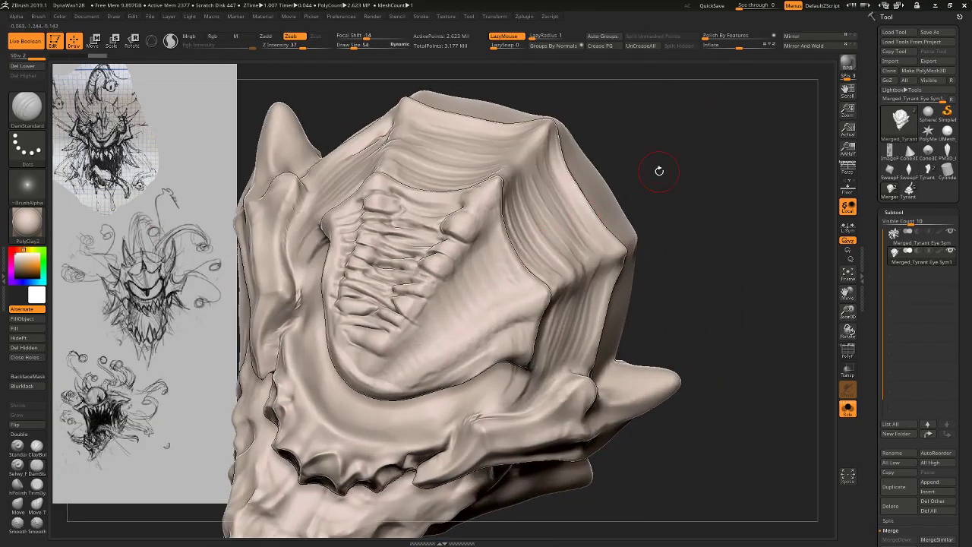
{"action": "left_click_drag", "start_coordinate": [660, 170], "coordinate": [602, 146]}
{"action": "key", "text": "bracketleft"}
{"action": "key", "text": "bracketleft"}
{"action": "key", "text": "bracketleft"}
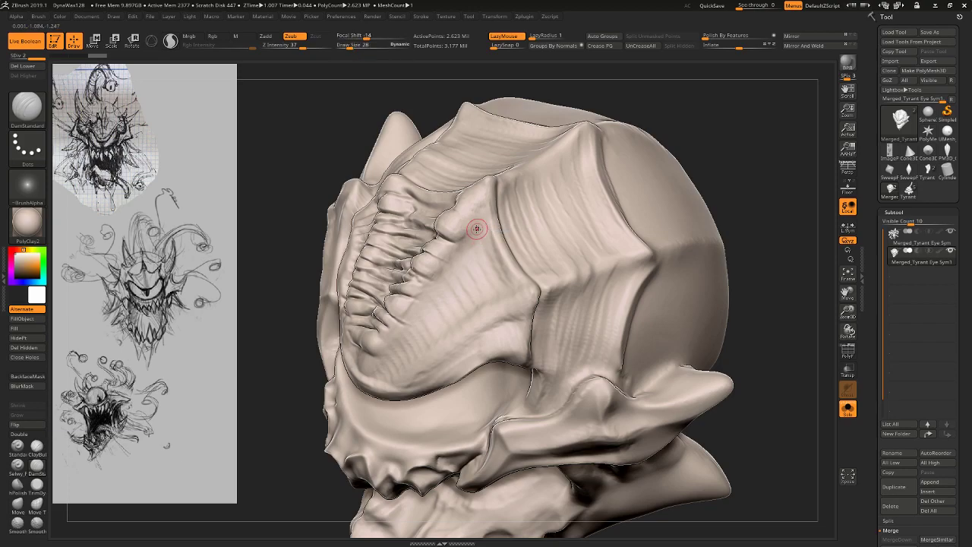
{"action": "left_click_drag", "start_coordinate": [478, 230], "coordinate": [475, 209]}
Carve deeper creases below the first one on the smooth brow half with DamStandard at draw size 42.
{"action": "key", "text": "bracketright"}
{"action": "key", "text": "bracketright"}
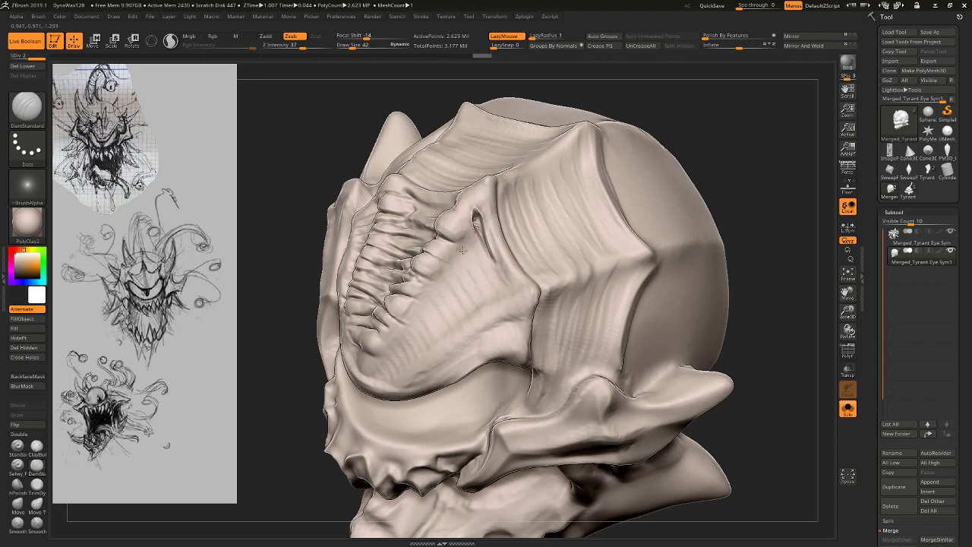
{"action": "mouse_move", "coordinate": [474, 267]}
{"action": "left_mouse_down"}
{"action": "mouse_move", "coordinate": [460, 253]}
{"action": "mouse_move", "coordinate": [445, 272]}
{"action": "mouse_move", "coordinate": [459, 245]}
{"action": "left_mouse_up"}
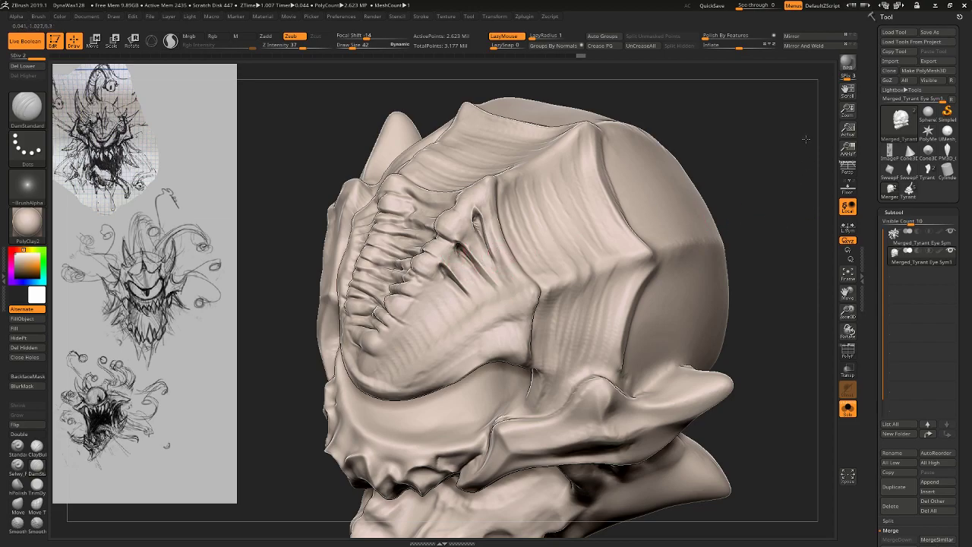
{"action": "left_click_drag", "start_coordinate": [808, 139], "coordinate": [805, 88], "text": "alt"}
{"action": "mouse_move", "coordinate": [805, 88]}
{"action": "left_mouse_down"}
{"action": "mouse_move", "coordinate": [744, 149]}
{"action": "mouse_move", "coordinate": [757, 157]}
{"action": "mouse_move", "coordinate": [666, 113]}
{"action": "left_mouse_up"}
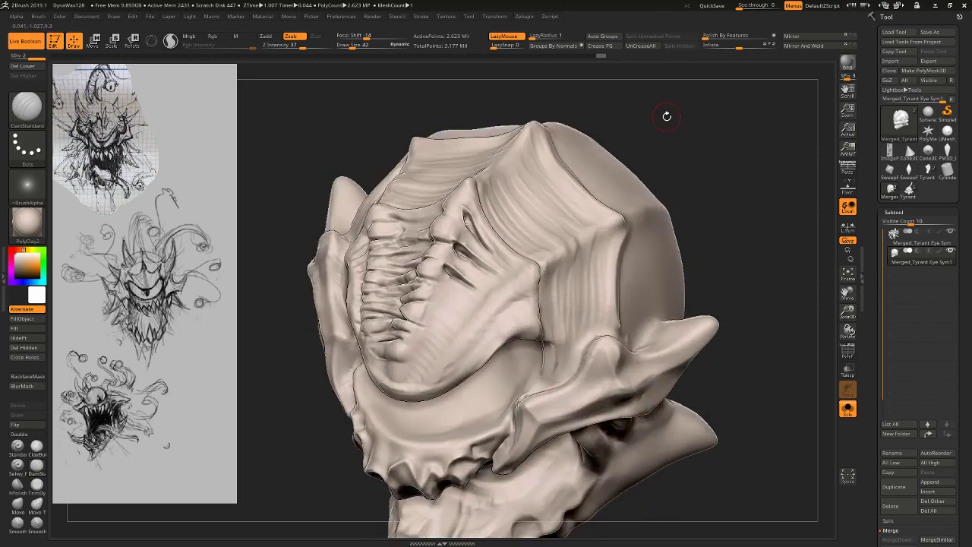
Carve short wrinkle grooves into the outer lower edge of the brow plate with the DamStandard brush.
{"action": "left_click_drag", "start_coordinate": [491, 327], "coordinate": [499, 332]}
{"action": "left_click_drag", "start_coordinate": [498, 332], "coordinate": [490, 318]}
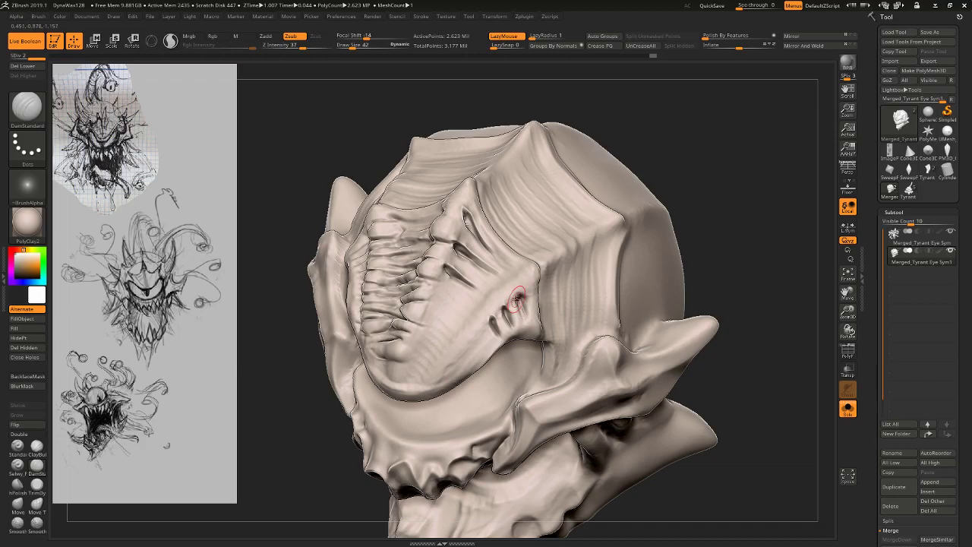
{"action": "mouse_move", "coordinate": [758, 182]}
{"action": "left_mouse_down"}
{"action": "mouse_move", "coordinate": [749, 135]}
{"action": "mouse_move", "coordinate": [705, 124]}
{"action": "mouse_move", "coordinate": [756, 190]}
{"action": "mouse_move", "coordinate": [727, 187]}
{"action": "mouse_move", "coordinate": [747, 188]}
{"action": "left_mouse_up"}
{"action": "mouse_move", "coordinate": [748, 189]}
{"action": "left_mouse_down", "text": "alt"}
{"action": "mouse_move", "coordinate": [744, 226]}
{"action": "mouse_move", "coordinate": [730, 199]}
{"action": "mouse_move", "coordinate": [721, 235]}
{"action": "mouse_move", "coordinate": [521, 195]}
{"action": "left_mouse_up", "text": "alt"}
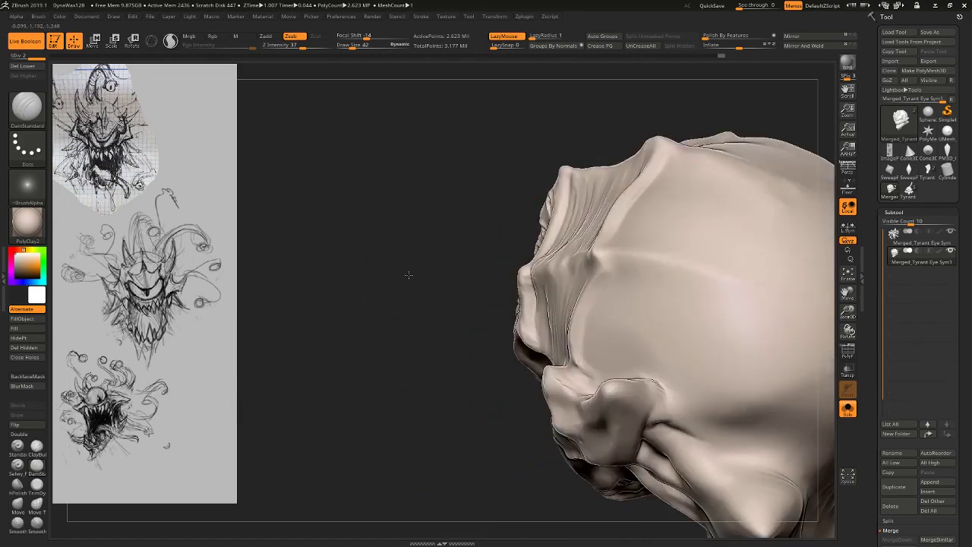
Cut a deep crease along the rear edge of the brow plate, where it meets the ribbed forehead panels.
{"action": "left_click_drag", "start_coordinate": [408, 275], "coordinate": [345, 274]}
{"action": "left_click_drag", "start_coordinate": [535, 293], "coordinate": [538, 329]}
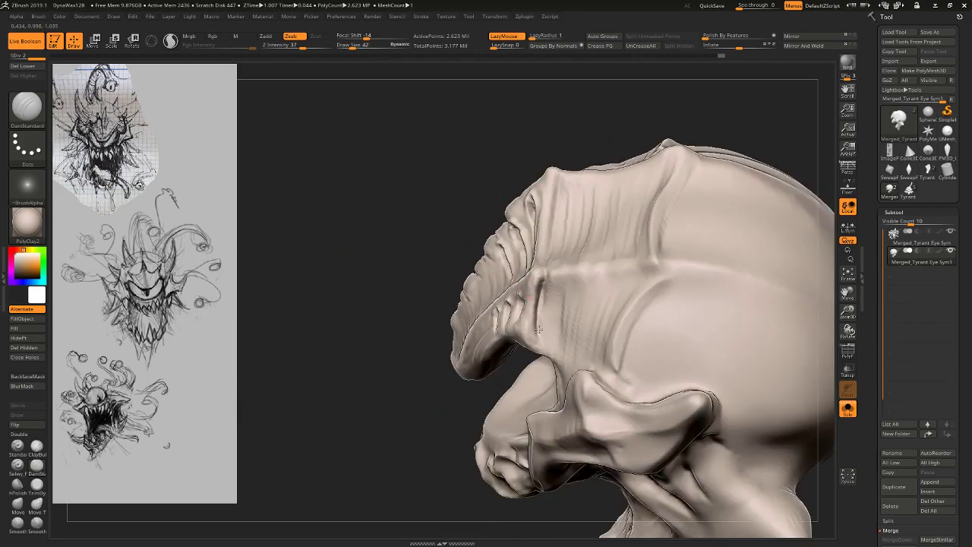
{"action": "mouse_move", "coordinate": [435, 354]}
{"action": "left_mouse_down"}
{"action": "mouse_move", "coordinate": [417, 390]}
{"action": "mouse_move", "coordinate": [380, 414]}
{"action": "left_mouse_up"}
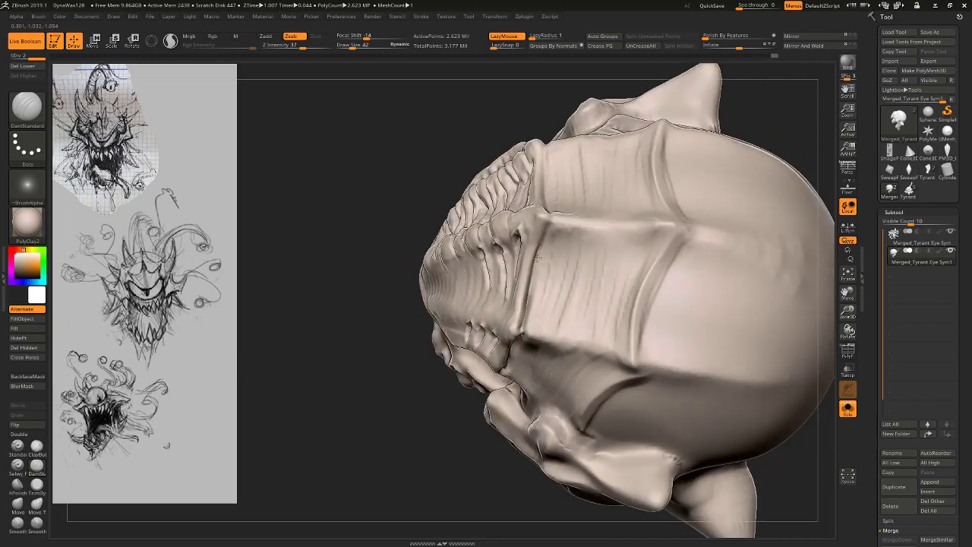
{"action": "left_click_drag", "start_coordinate": [397, 303], "coordinate": [516, 304]}
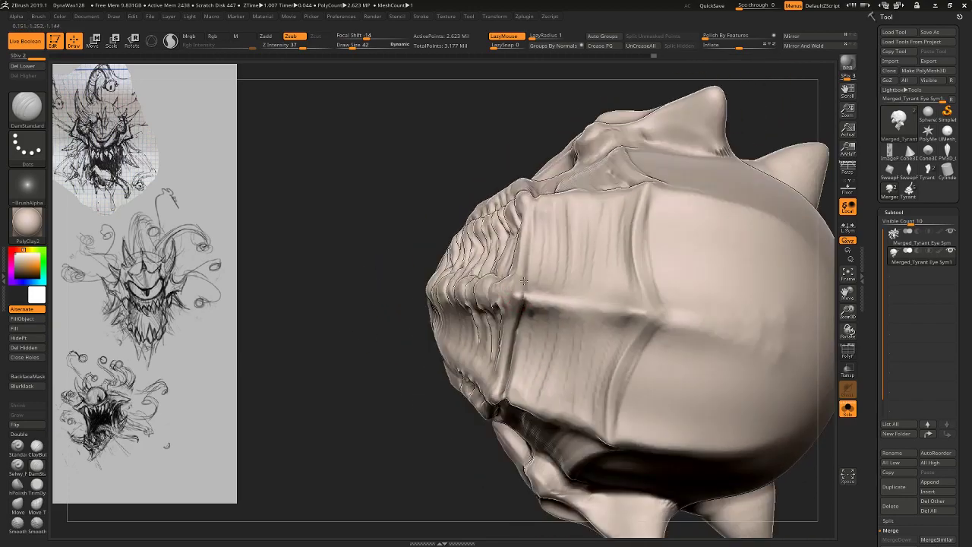
{"action": "left_click_drag", "start_coordinate": [442, 169], "coordinate": [494, 186]}
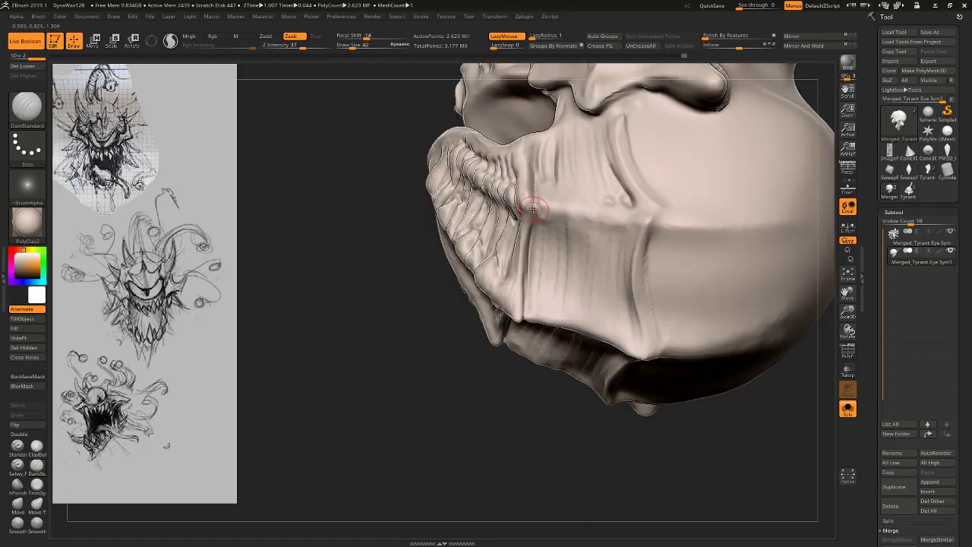
Refine the ridges at the rear of the brow plate using the Standard brush at draw size 30.
{"action": "mouse_move", "coordinate": [367, 367]}
{"action": "left_mouse_down"}
{"action": "mouse_move", "coordinate": [326, 361]}
{"action": "mouse_move", "coordinate": [353, 402]}
{"action": "mouse_move", "coordinate": [336, 372]}
{"action": "mouse_move", "coordinate": [230, 338]}
{"action": "left_mouse_up"}
{"action": "key", "text": "b"}
{"action": "key", "text": "s"}
{"action": "key", "text": "t"}
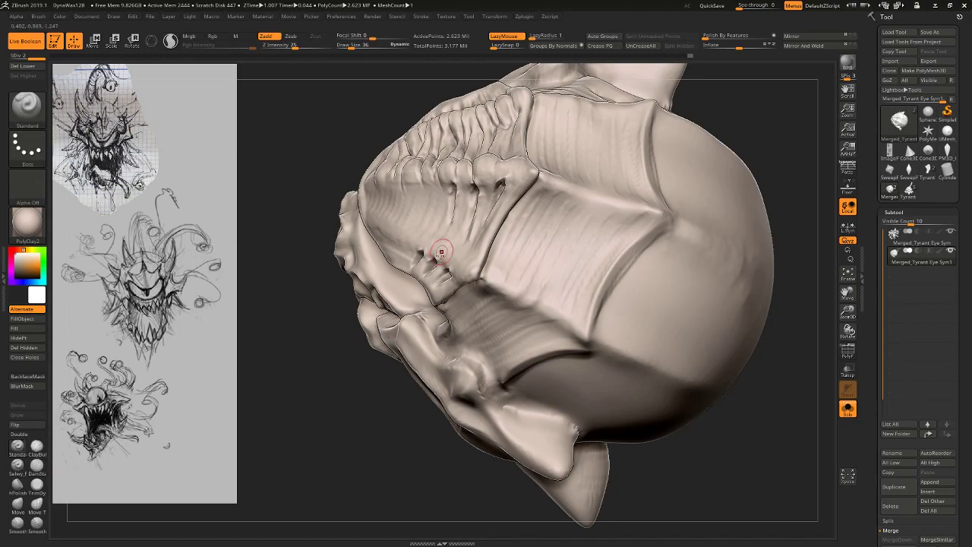
{"action": "key", "text": "s"}
{"action": "left_click_drag", "start_coordinate": [481, 267], "coordinate": [514, 175]}
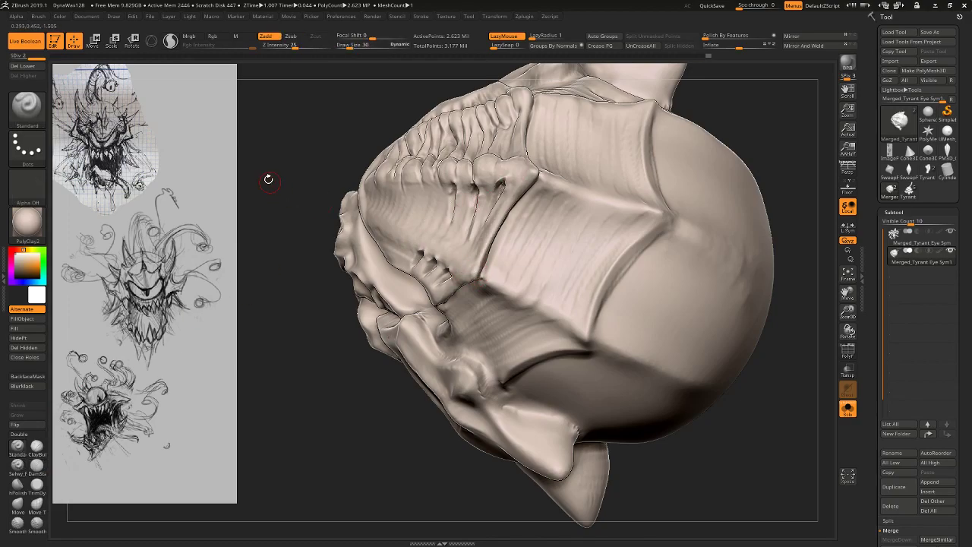
{"action": "mouse_move", "coordinate": [313, 69]}
{"action": "left_mouse_down", "text": "alt"}
{"action": "mouse_move", "coordinate": [331, 124]}
{"action": "mouse_move", "coordinate": [327, 166]}
{"action": "left_mouse_up", "text": "alt"}
{"action": "mouse_move", "coordinate": [608, 175]}
{"action": "left_mouse_down"}
{"action": "mouse_move", "coordinate": [644, 228]}
{"action": "mouse_move", "coordinate": [610, 261]}
{"action": "left_mouse_up"}
{"action": "mouse_move", "coordinate": [642, 295]}
{"action": "left_mouse_down"}
{"action": "mouse_move", "coordinate": [560, 224]}
{"action": "mouse_move", "coordinate": [666, 202]}
{"action": "mouse_move", "coordinate": [687, 209]}
{"action": "mouse_move", "coordinate": [680, 221]}
{"action": "mouse_move", "coordinate": [698, 196]}
{"action": "mouse_move", "coordinate": [707, 217]}
{"action": "mouse_move", "coordinate": [666, 111]}
{"action": "left_mouse_up"}
{"action": "left_click_drag", "start_coordinate": [531, 168], "coordinate": [516, 176]}
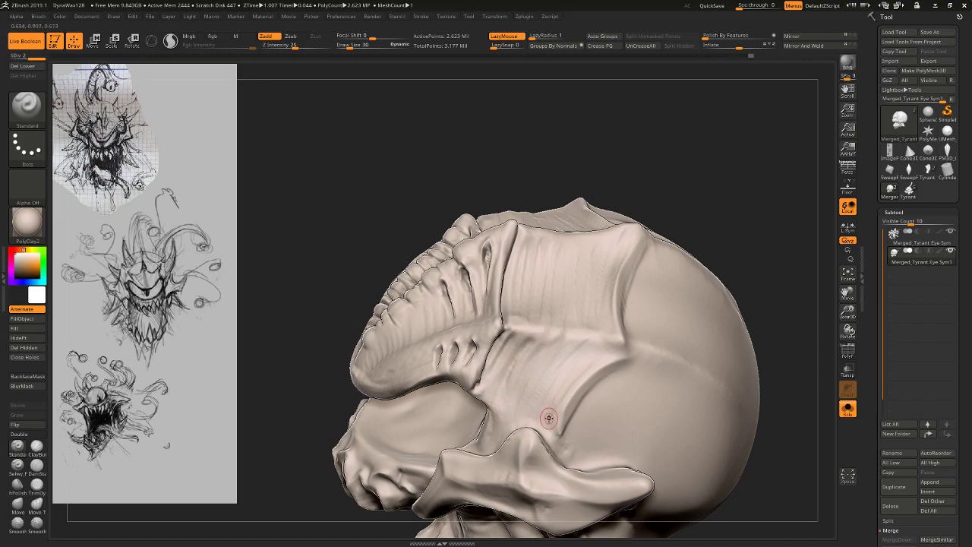
Extend the row of short DamStandard grooves along the brow plate's lower edge towards the front.
{"action": "mouse_move", "coordinate": [793, 226]}
{"action": "left_mouse_down"}
{"action": "mouse_move", "coordinate": [802, 220]}
{"action": "mouse_move", "coordinate": [737, 213]}
{"action": "mouse_move", "coordinate": [697, 166]}
{"action": "left_mouse_up"}
{"action": "left_click", "coordinate": [36, 465]}
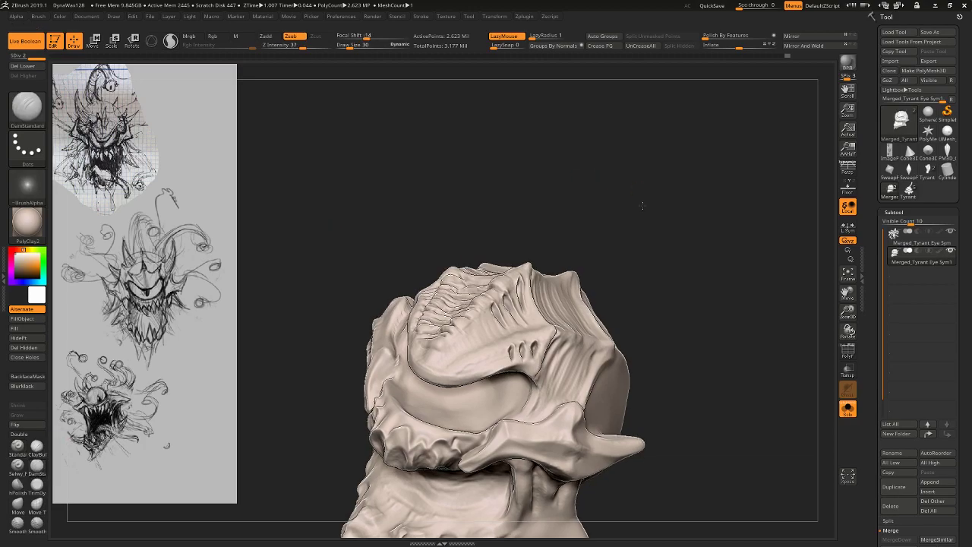
{"action": "left_click_drag", "start_coordinate": [646, 215], "coordinate": [412, 371]}
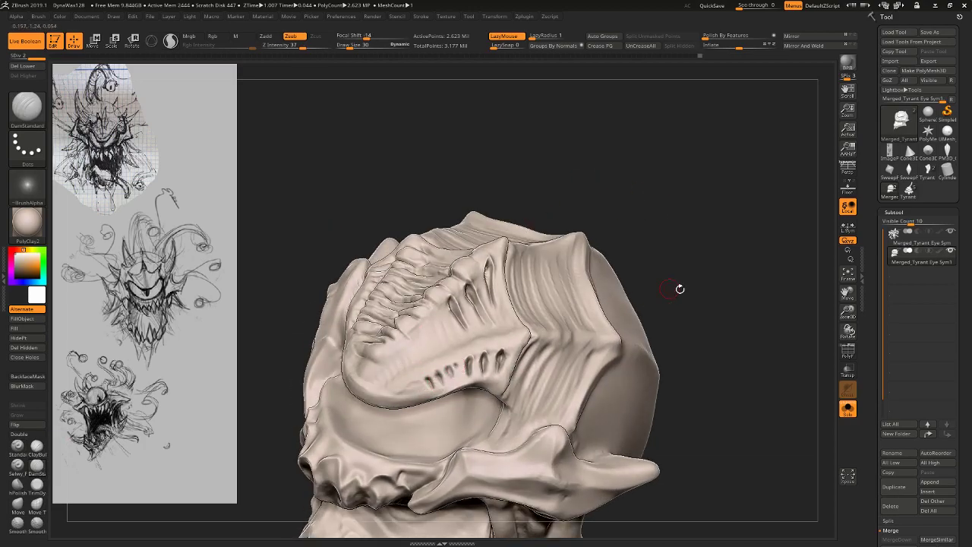
{"action": "mouse_move", "coordinate": [680, 288]}
{"action": "left_mouse_down"}
{"action": "mouse_move", "coordinate": [722, 315]}
{"action": "mouse_move", "coordinate": [643, 224]}
{"action": "left_mouse_up"}
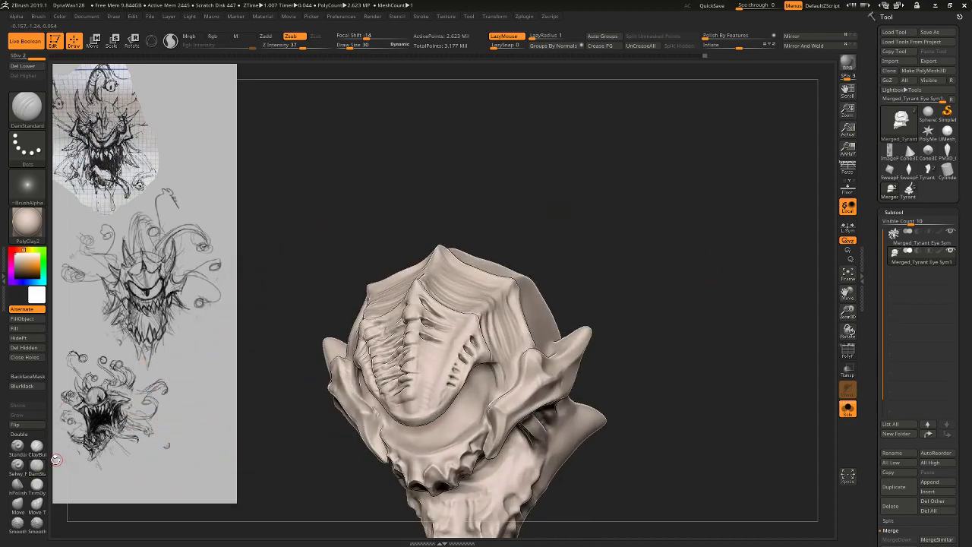
Work over the brow plate and its central ridge with broad DamStandard strokes, varying the draw size between 104 and 188.
{"action": "key", "text": "b"}
{"action": "key", "text": "Escape"}
{"action": "key", "text": "s"}
{"action": "left_click", "coordinate": [460, 354]}
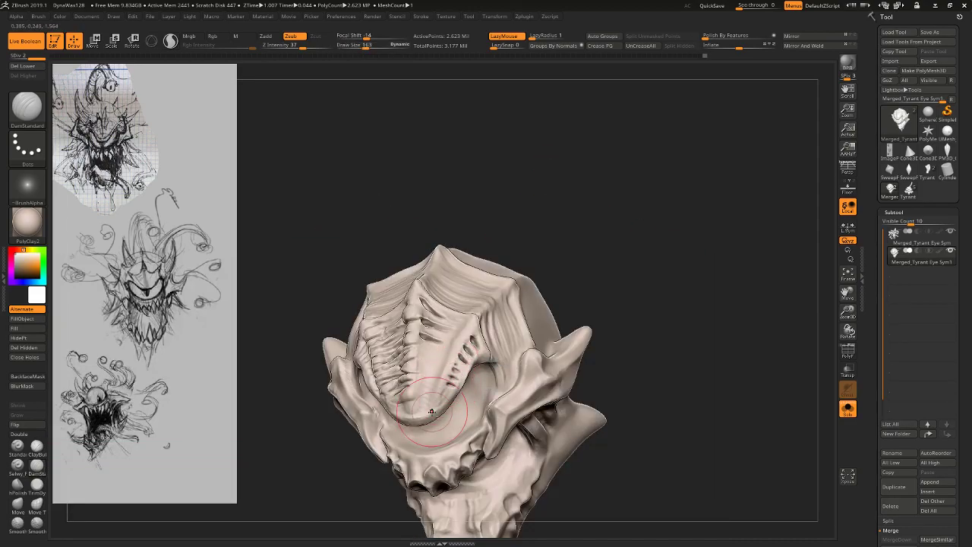
{"action": "left_click_drag", "start_coordinate": [431, 411], "coordinate": [473, 319]}
{"action": "left_click_drag", "start_coordinate": [575, 229], "coordinate": [543, 248]}
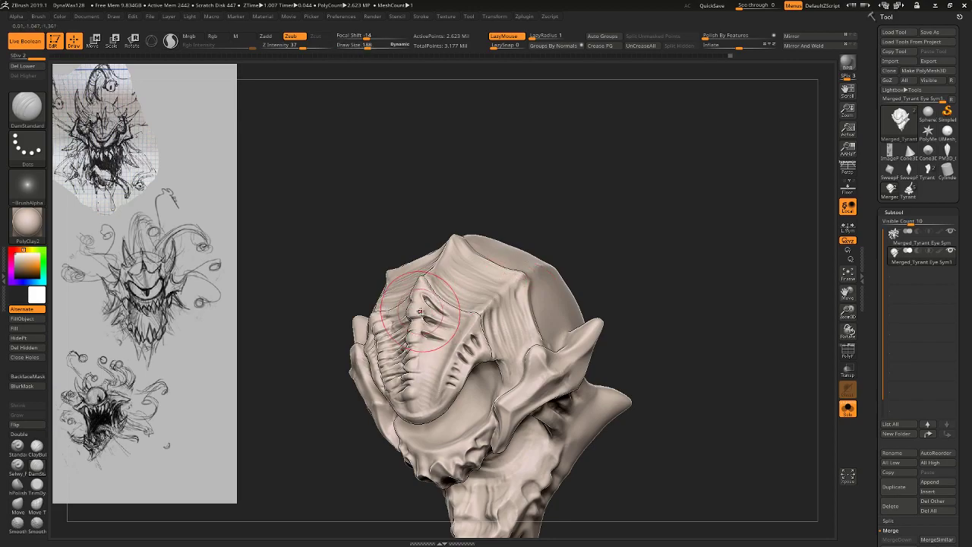
{"action": "left_click_drag", "start_coordinate": [420, 312], "coordinate": [416, 417]}
{"action": "mouse_move", "coordinate": [615, 231]}
{"action": "left_mouse_down"}
{"action": "mouse_move", "coordinate": [623, 193]}
{"action": "mouse_move", "coordinate": [591, 267]}
{"action": "left_mouse_up"}
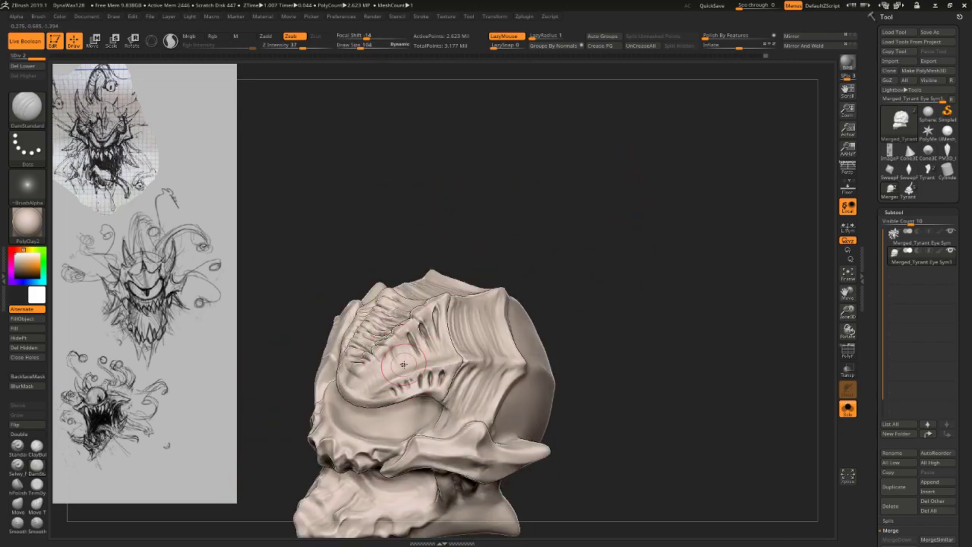
{"action": "mouse_move", "coordinate": [612, 284]}
{"action": "left_mouse_down"}
{"action": "mouse_move", "coordinate": [593, 228]}
{"action": "mouse_move", "coordinate": [615, 346]}
{"action": "left_mouse_up"}
{"action": "mouse_move", "coordinate": [472, 271]}
{"action": "left_mouse_down"}
{"action": "mouse_move", "coordinate": [506, 220]}
{"action": "mouse_move", "coordinate": [584, 239]}
{"action": "mouse_move", "coordinate": [586, 189]}
{"action": "mouse_move", "coordinate": [701, 376]}
{"action": "left_mouse_up"}
{"action": "mouse_move", "coordinate": [507, 275]}
{"action": "left_mouse_down"}
{"action": "mouse_move", "coordinate": [534, 268]}
{"action": "mouse_move", "coordinate": [516, 335]}
{"action": "left_mouse_up"}
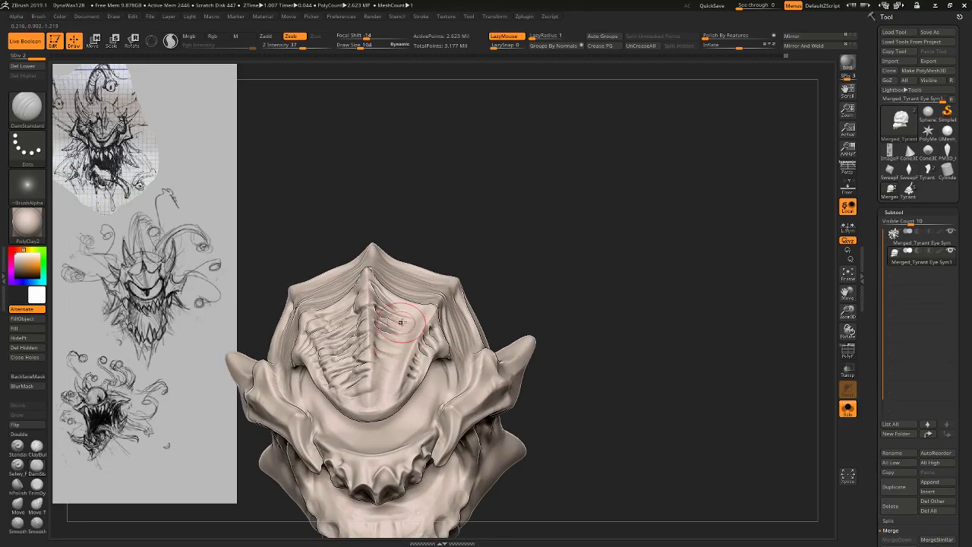
Lasso-mask one half of the brow plate and invert the mask so only that area stays editable.
{"action": "mouse_move", "coordinate": [503, 283]}
{"action": "left_mouse_down"}
{"action": "mouse_move", "coordinate": [491, 257]}
{"action": "mouse_move", "coordinate": [516, 225]}
{"action": "left_mouse_up"}
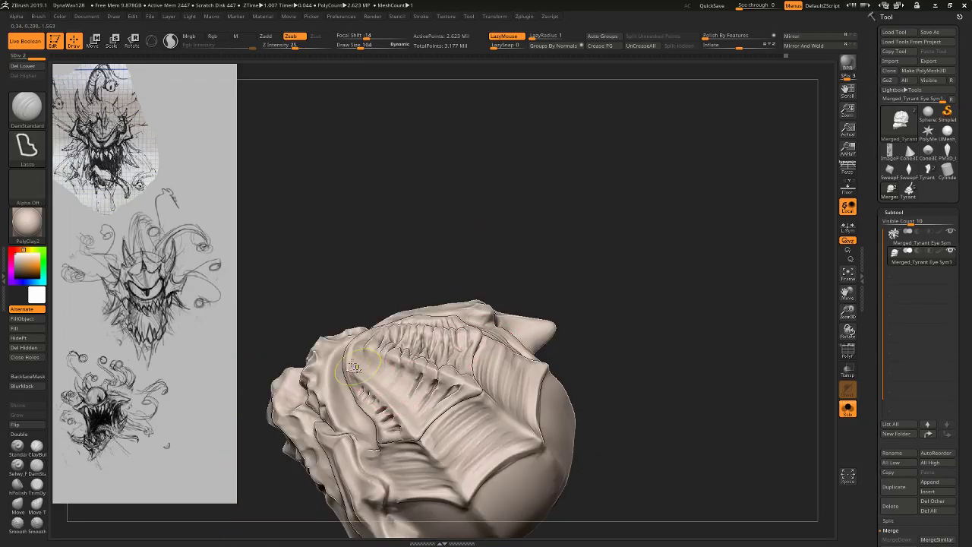
{"action": "mouse_move", "coordinate": [353, 364]}
{"action": "left_mouse_down", "text": "ctrl"}
{"action": "mouse_move", "coordinate": [440, 433]}
{"action": "mouse_move", "coordinate": [380, 406]}
{"action": "left_mouse_up", "text": "ctrl"}
{"action": "left_click", "coordinate": [540, 289], "text": "ctrl"}
{"action": "mouse_move", "coordinate": [544, 288]}
{"action": "left_mouse_down"}
{"action": "mouse_move", "coordinate": [608, 277]}
{"action": "mouse_move", "coordinate": [698, 292]}
{"action": "left_mouse_up"}
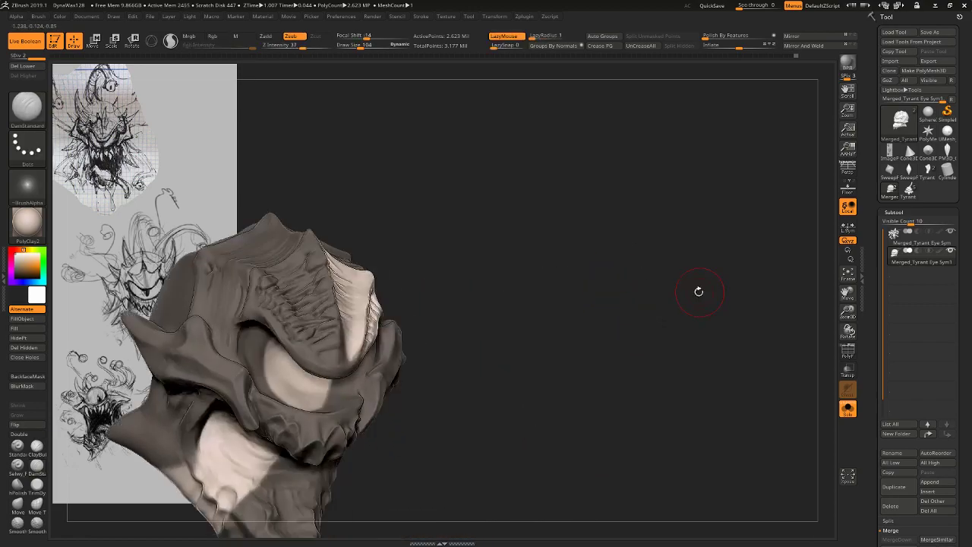
Turn off Solo to show the complete creature and quick-save the project.
{"action": "left_click", "coordinate": [847, 409]}
{"action": "left_click_drag", "start_coordinate": [805, 380], "coordinate": [760, 342]}
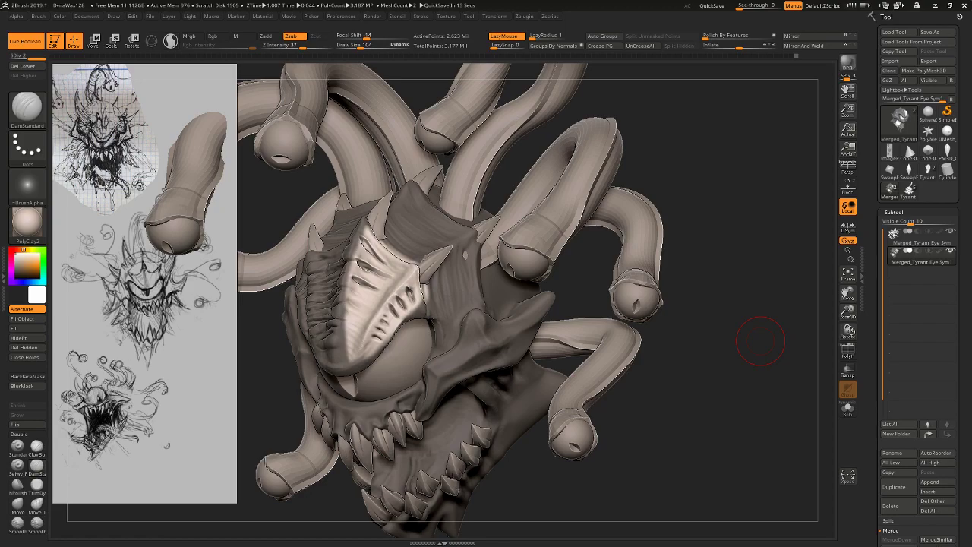
{"action": "left_click_drag", "start_coordinate": [736, 232], "coordinate": [701, 192], "text": "alt"}
{"action": "mouse_move", "coordinate": [685, 314]}
{"action": "left_mouse_down"}
{"action": "mouse_move", "coordinate": [484, 265]}
{"action": "mouse_move", "coordinate": [630, 246]}
{"action": "mouse_move", "coordinate": [628, 284]}
{"action": "mouse_move", "coordinate": [696, 303]}
{"action": "mouse_move", "coordinate": [813, 259]}
{"action": "mouse_move", "coordinate": [795, 317]}
{"action": "mouse_move", "coordinate": [744, 302]}
{"action": "mouse_move", "coordinate": [752, 320]}
{"action": "mouse_move", "coordinate": [721, 319]}
{"action": "mouse_move", "coordinate": [701, 458]}
{"action": "mouse_move", "coordinate": [679, 402]}
{"action": "mouse_move", "coordinate": [669, 400]}
{"action": "mouse_move", "coordinate": [714, 355]}
{"action": "mouse_move", "coordinate": [707, 418]}
{"action": "mouse_move", "coordinate": [727, 449]}
{"action": "mouse_move", "coordinate": [704, 453]}
{"action": "mouse_move", "coordinate": [702, 400]}
{"action": "mouse_move", "coordinate": [710, 401]}
{"action": "mouse_move", "coordinate": [727, 357]}
{"action": "left_mouse_up"}
{"action": "left_click", "coordinate": [711, 5]}
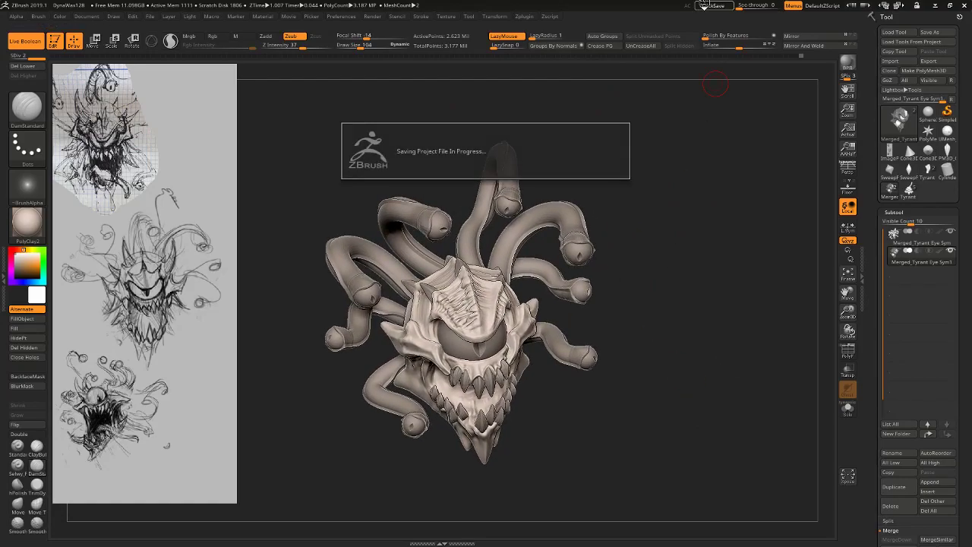
{"action": "mouse_move", "coordinate": [646, 330]}
{"action": "left_mouse_down"}
{"action": "mouse_move", "coordinate": [669, 327]}
{"action": "mouse_move", "coordinate": [660, 330]}
{"action": "left_mouse_up"}
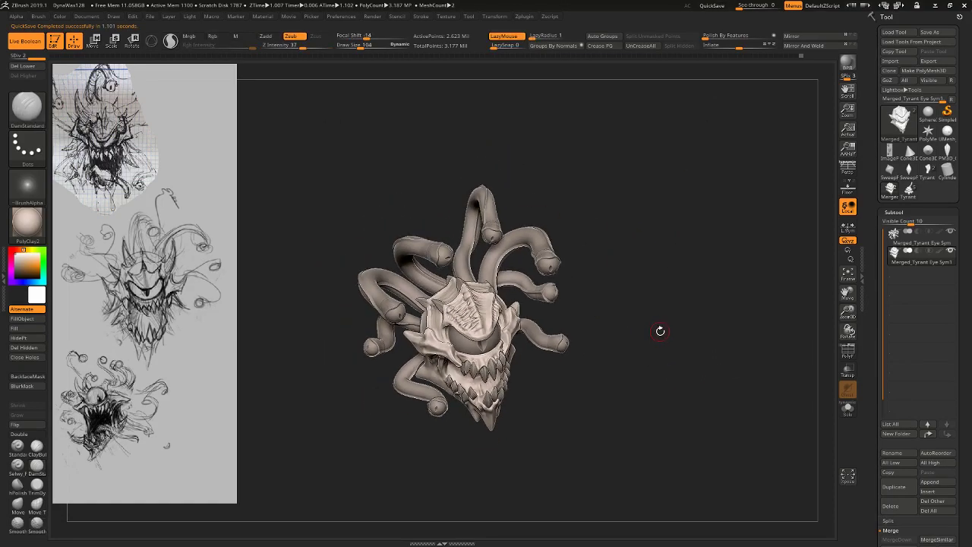
Make the eye-stalk subtool active and choose the CurveTriFill brush.
{"action": "left_click", "coordinate": [506, 294], "text": "alt"}
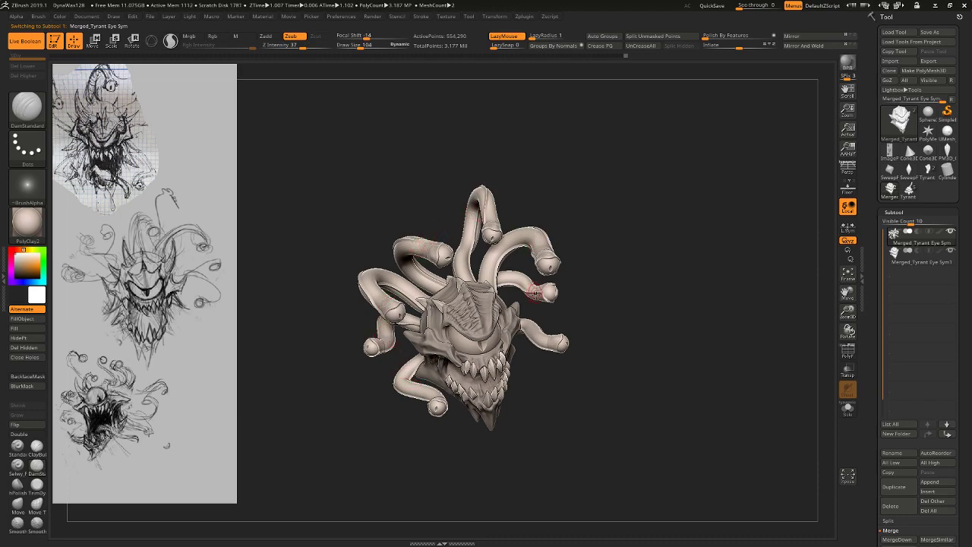
{"action": "key", "text": "w"}
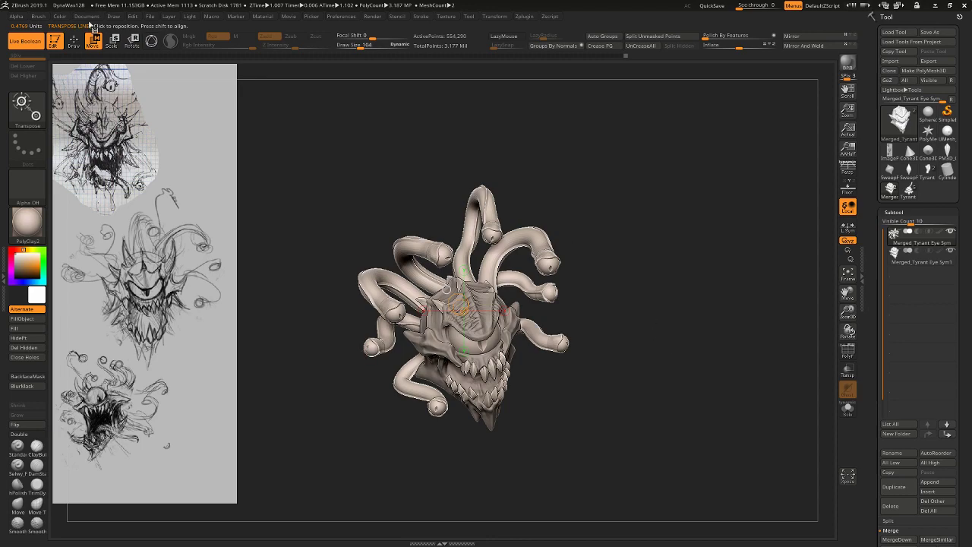
{"action": "key", "text": "q"}
{"action": "key", "text": "b"}
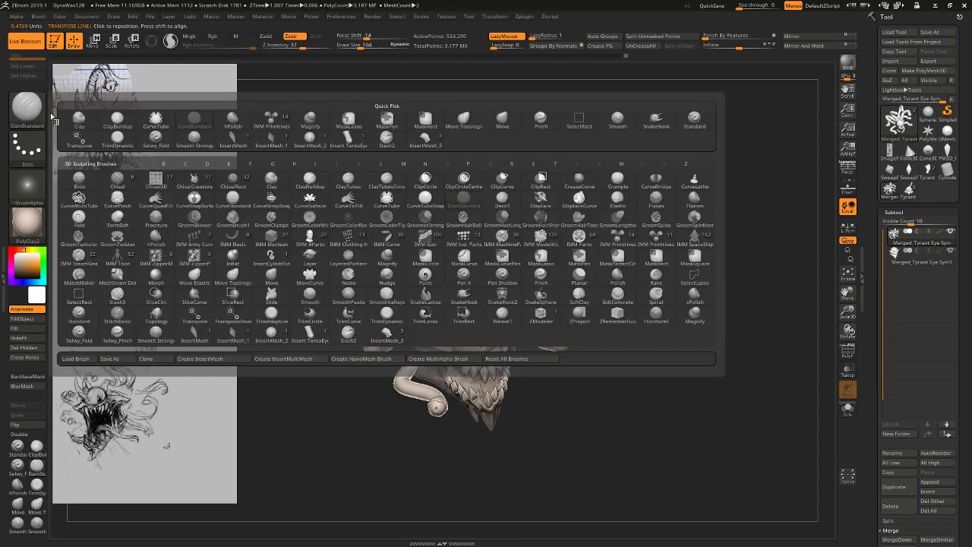
{"action": "left_click", "coordinate": [355, 203]}
{"action": "mouse_move", "coordinate": [717, 315]}
{"action": "left_mouse_down", "text": "alt"}
{"action": "mouse_move", "coordinate": [692, 294]}
{"action": "mouse_move", "coordinate": [626, 182]}
{"action": "mouse_move", "coordinate": [633, 178]}
{"action": "mouse_move", "coordinate": [592, 182]}
{"action": "left_mouse_up", "text": "alt"}
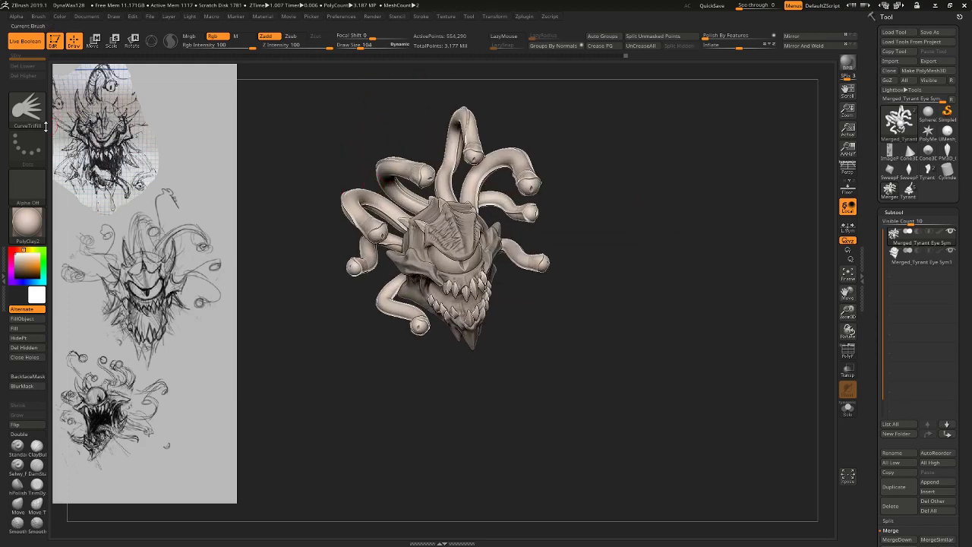
Try to draw a flat axe silhouette beside the head with the CurveTriFill brush.
{"action": "key", "text": "b"}
{"action": "mouse_move", "coordinate": [416, 226]}
{"action": "left_mouse_down"}
{"action": "mouse_move", "coordinate": [528, 135]}
{"action": "mouse_move", "coordinate": [564, 134]}
{"action": "mouse_move", "coordinate": [422, 224]}
{"action": "left_mouse_up"}
{"action": "key", "text": "ctrl+z"}
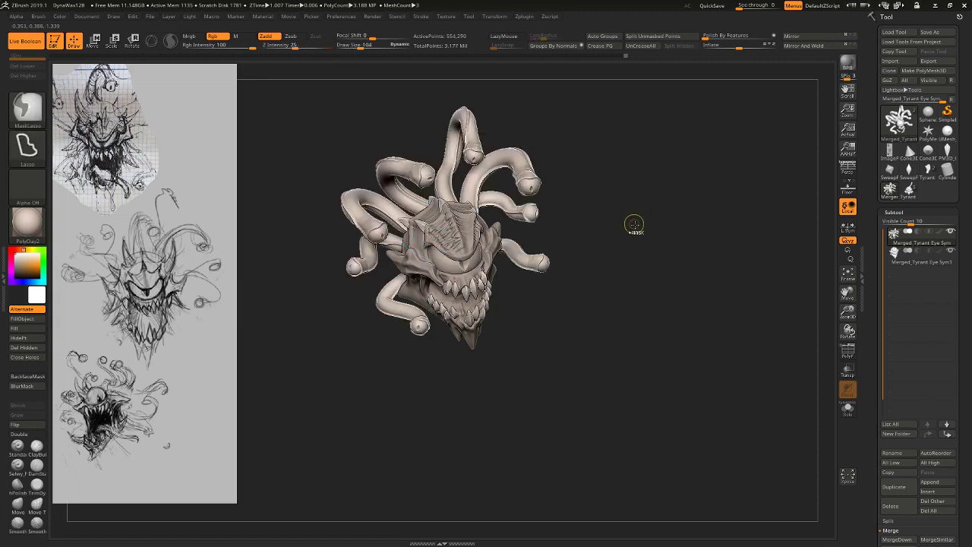
{"action": "mouse_move", "coordinate": [634, 224]}
{"action": "left_mouse_down", "text": "alt"}
{"action": "mouse_move", "coordinate": [690, 310]}
{"action": "mouse_move", "coordinate": [673, 322]}
{"action": "mouse_move", "coordinate": [644, 162]}
{"action": "left_mouse_up", "text": "alt"}
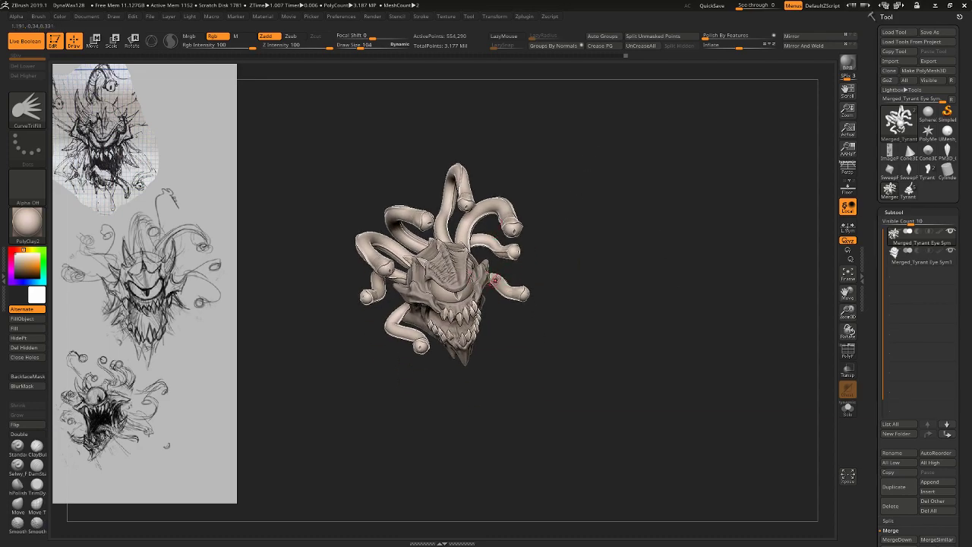
{"action": "mouse_move", "coordinate": [480, 287]}
{"action": "left_mouse_down"}
{"action": "mouse_move", "coordinate": [544, 163]}
{"action": "mouse_move", "coordinate": [581, 178]}
{"action": "mouse_move", "coordinate": [571, 251]}
{"action": "mouse_move", "coordinate": [541, 205]}
{"action": "mouse_move", "coordinate": [462, 339]}
{"action": "left_mouse_up"}
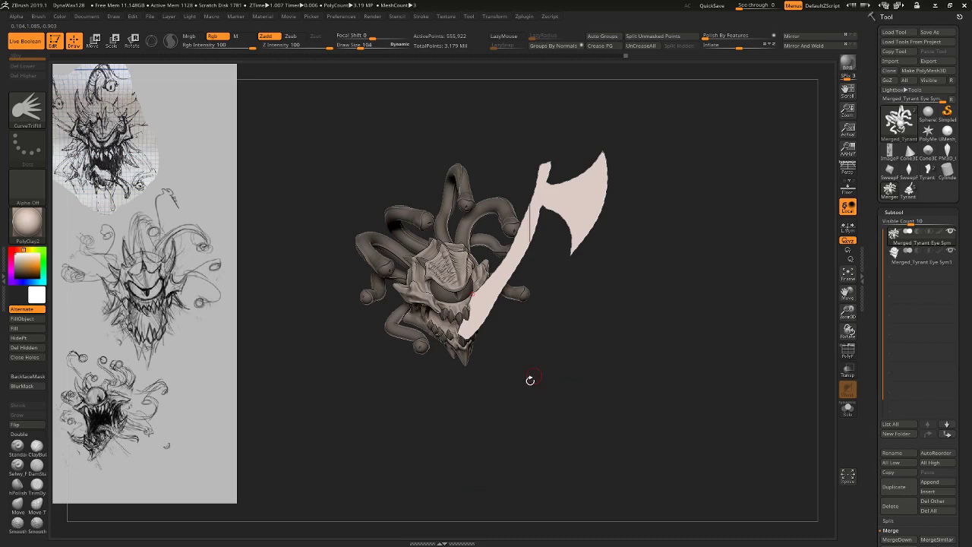
{"action": "key", "text": "ctrl+z"}
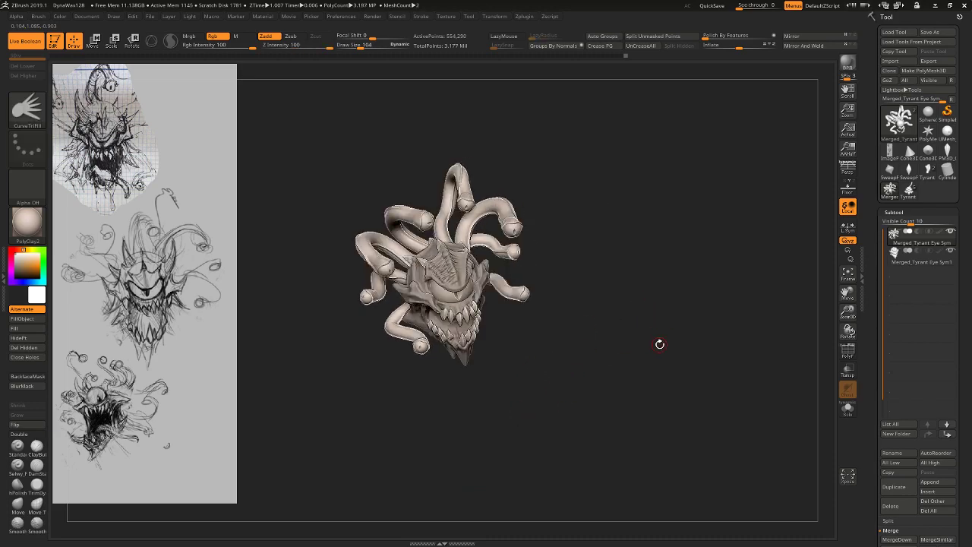
Try to draw more freehand CurveTriFill shapes across the front of the head.
{"action": "mouse_move", "coordinate": [660, 344]}
{"action": "left_mouse_down"}
{"action": "mouse_move", "coordinate": [677, 387]}
{"action": "mouse_move", "coordinate": [662, 366]}
{"action": "mouse_move", "coordinate": [676, 370]}
{"action": "mouse_move", "coordinate": [624, 229]}
{"action": "left_mouse_up"}
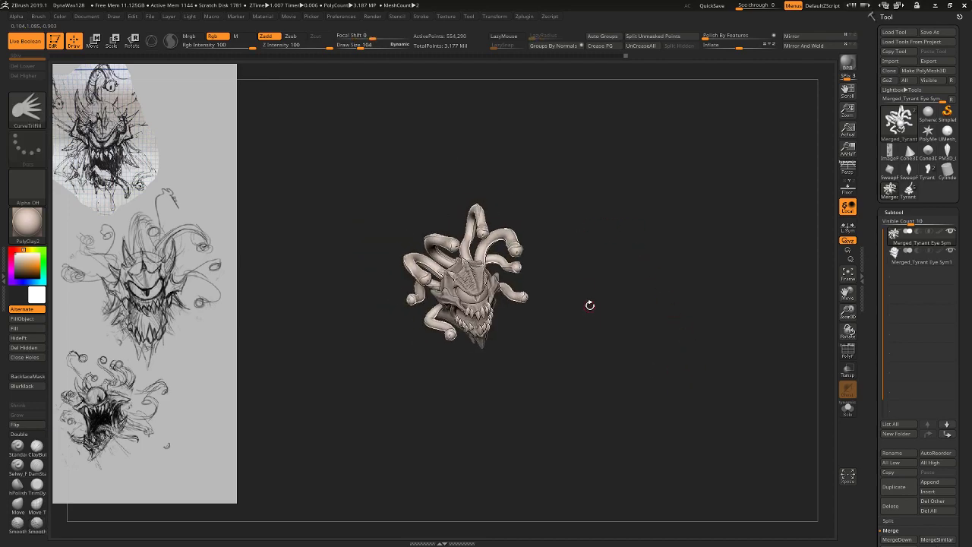
{"action": "mouse_move", "coordinate": [619, 284]}
{"action": "left_mouse_down"}
{"action": "mouse_move", "coordinate": [616, 270]}
{"action": "mouse_move", "coordinate": [599, 270]}
{"action": "left_mouse_up"}
{"action": "mouse_move", "coordinate": [542, 218]}
{"action": "left_mouse_down"}
{"action": "mouse_move", "coordinate": [600, 219]}
{"action": "mouse_move", "coordinate": [579, 217]}
{"action": "mouse_move", "coordinate": [612, 293]}
{"action": "mouse_move", "coordinate": [486, 296]}
{"action": "left_mouse_up"}
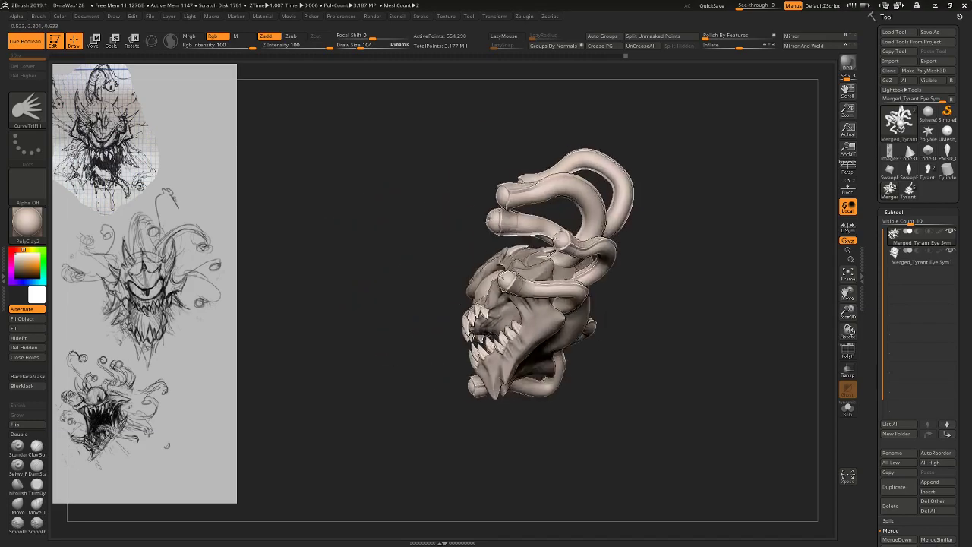
{"action": "left_click_drag", "start_coordinate": [623, 304], "coordinate": [621, 254]}
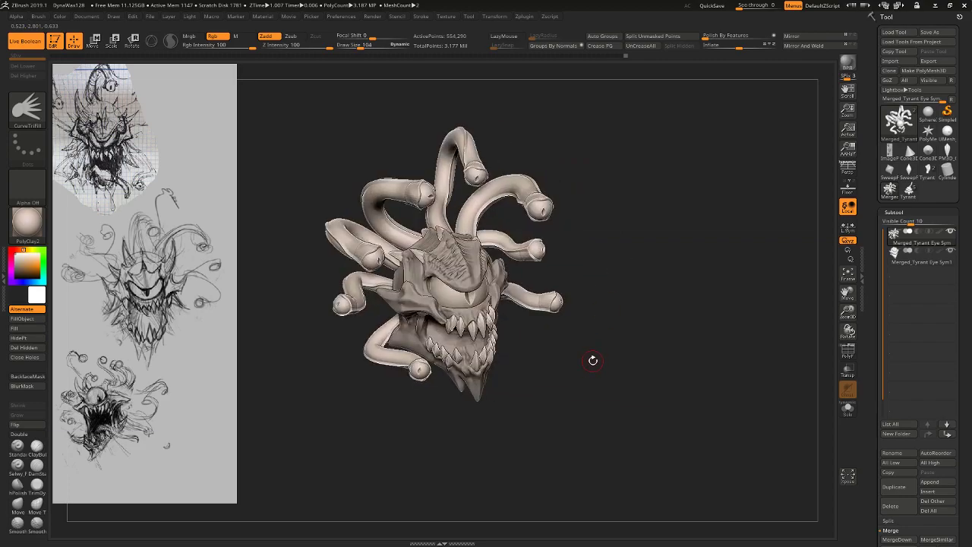
{"action": "mouse_move", "coordinate": [597, 352]}
{"action": "left_mouse_down"}
{"action": "mouse_move", "coordinate": [628, 378]}
{"action": "mouse_move", "coordinate": [628, 347]}
{"action": "mouse_move", "coordinate": [597, 337]}
{"action": "mouse_move", "coordinate": [610, 332]}
{"action": "mouse_move", "coordinate": [593, 346]}
{"action": "mouse_move", "coordinate": [604, 351]}
{"action": "left_mouse_up"}
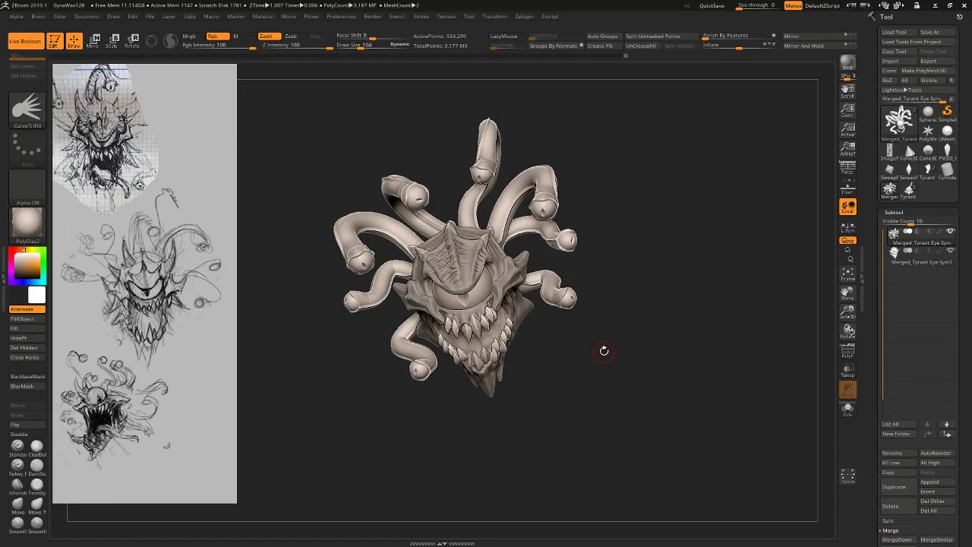
{"action": "left_click_drag", "start_coordinate": [469, 271], "coordinate": [571, 185]}
{"action": "left_click_drag", "start_coordinate": [588, 264], "coordinate": [508, 329]}
{"action": "mouse_move", "coordinate": [488, 274]}
{"action": "left_mouse_down"}
{"action": "mouse_move", "coordinate": [724, 177]}
{"action": "mouse_move", "coordinate": [727, 78]}
{"action": "mouse_move", "coordinate": [758, 217]}
{"action": "mouse_move", "coordinate": [536, 310]}
{"action": "left_mouse_up"}
{"action": "key", "text": "ctrl+z"}
{"action": "key", "text": "ctrl+z"}
Draw a solid CurveTriFill shape in front of the upper eye stalks at draw size 95.
{"action": "left_click_drag", "start_coordinate": [605, 391], "coordinate": [612, 351]}
{"action": "key", "text": "bracketleft"}
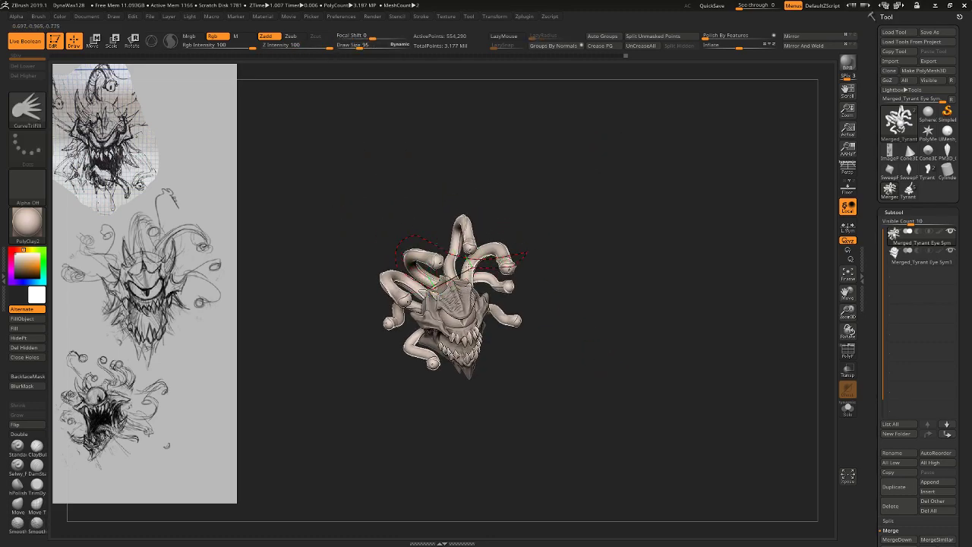
{"action": "mouse_move", "coordinate": [422, 268]}
{"action": "left_mouse_down"}
{"action": "mouse_move", "coordinate": [434, 288]}
{"action": "mouse_move", "coordinate": [399, 262]}
{"action": "mouse_move", "coordinate": [461, 249]}
{"action": "left_mouse_up"}
{"action": "key", "text": "ctrl+z"}
{"action": "mouse_move", "coordinate": [424, 289]}
{"action": "left_mouse_down"}
{"action": "mouse_move", "coordinate": [560, 256]}
{"action": "mouse_move", "coordinate": [493, 266]}
{"action": "mouse_move", "coordinate": [414, 247]}
{"action": "mouse_move", "coordinate": [450, 298]}
{"action": "left_mouse_up"}
{"action": "left_click_drag", "start_coordinate": [554, 330], "coordinate": [625, 354]}
{"action": "key", "text": "r"}
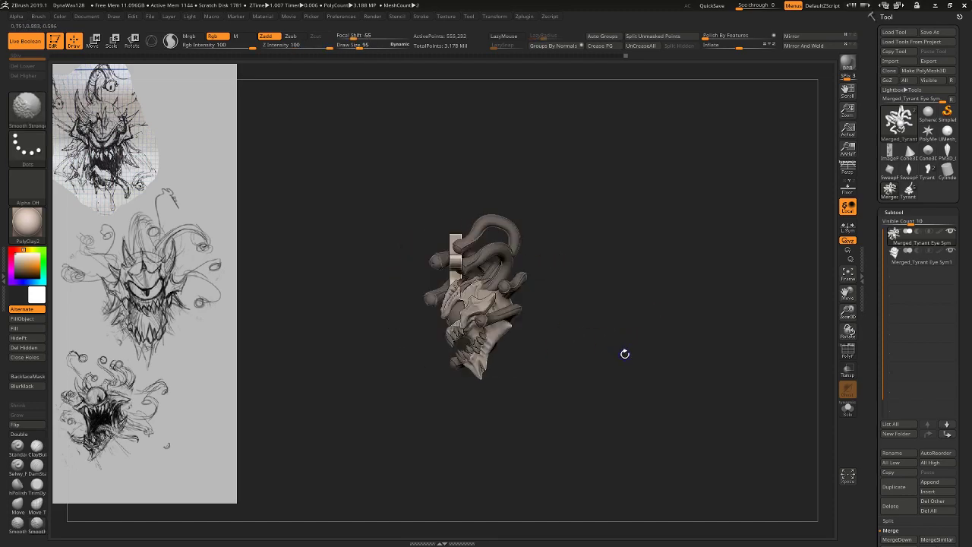
Move the solid CurveTriFill shape back until it sits behind the upper eye stalks.
{"action": "left_click_drag", "start_coordinate": [466, 269], "coordinate": [471, 350]}
{"action": "left_click_drag", "start_coordinate": [558, 228], "coordinate": [631, 310]}
{"action": "mouse_move", "coordinate": [536, 247]}
{"action": "left_mouse_down"}
{"action": "mouse_move", "coordinate": [387, 247]}
{"action": "mouse_move", "coordinate": [406, 201]}
{"action": "left_mouse_up"}
{"action": "key", "text": "w"}
{"action": "left_click_drag", "start_coordinate": [395, 323], "coordinate": [415, 250]}
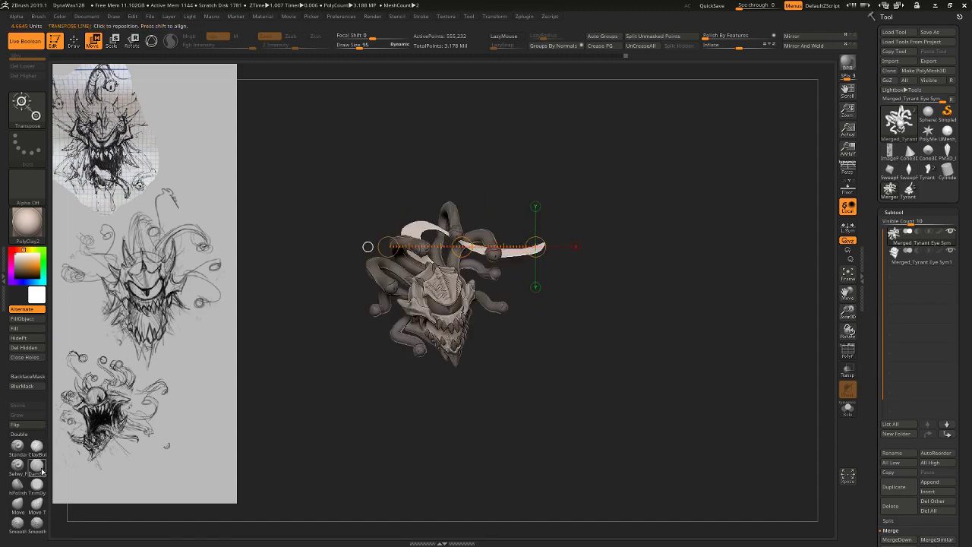
Pull the flat shape behind the stalks with the Move brush at draw size 591.
{"action": "left_click", "coordinate": [18, 486]}
{"action": "left_click_drag", "start_coordinate": [507, 189], "coordinate": [525, 181]}
{"action": "key", "text": "s"}
{"action": "mouse_move", "coordinate": [418, 226]}
{"action": "left_mouse_down"}
{"action": "mouse_move", "coordinate": [445, 224]}
{"action": "mouse_move", "coordinate": [430, 214]}
{"action": "left_mouse_up"}
{"action": "key", "text": "s"}
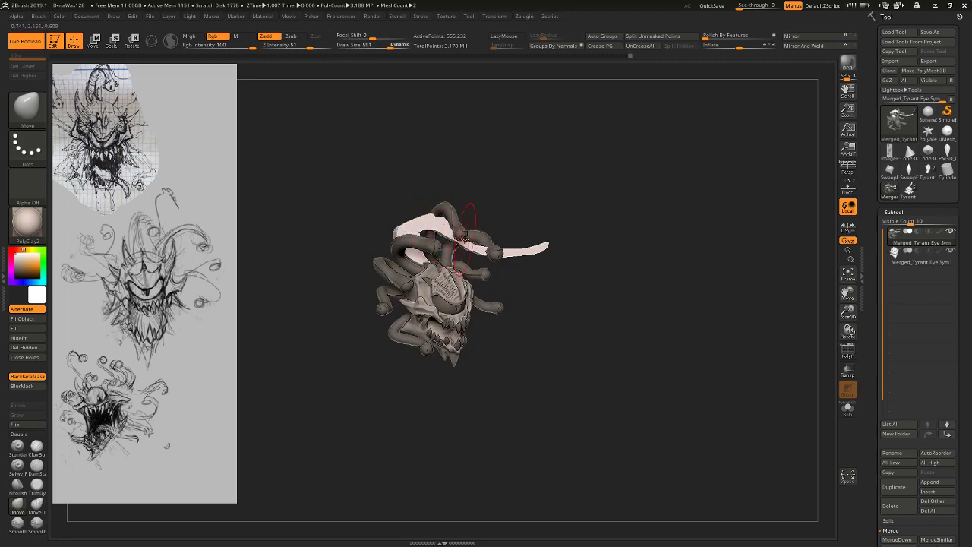
{"action": "left_click_drag", "start_coordinate": [502, 167], "coordinate": [427, 119]}
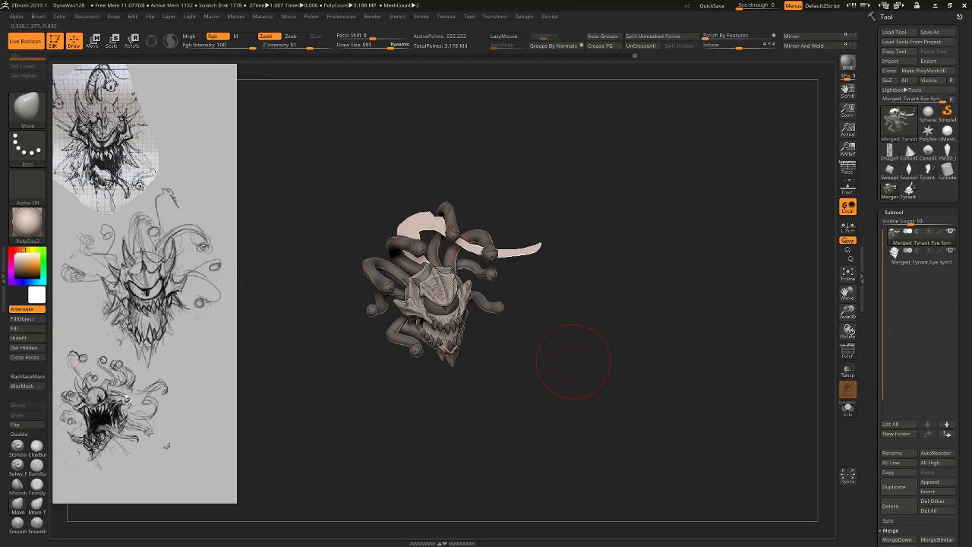
Refine the curve and outline of the flat shape with larger Move strokes, ending at draw size 843.
{"action": "key", "text": "b"}
{"action": "key", "text": "s"}
{"action": "left_click_drag", "start_coordinate": [445, 224], "coordinate": [481, 253]}
{"action": "left_click", "coordinate": [456, 222]}
{"action": "key", "text": "s"}
{"action": "left_click_drag", "start_coordinate": [536, 228], "coordinate": [541, 293]}
{"action": "left_click_drag", "start_coordinate": [503, 235], "coordinate": [461, 193]}
{"action": "mouse_move", "coordinate": [533, 160]}
{"action": "left_mouse_down"}
{"action": "mouse_move", "coordinate": [544, 162]}
{"action": "mouse_move", "coordinate": [524, 156]}
{"action": "left_mouse_up"}
{"action": "left_click_drag", "start_coordinate": [519, 234], "coordinate": [515, 218]}
{"action": "key", "text": "s"}
{"action": "left_click", "coordinate": [439, 199]}
{"action": "left_click_drag", "start_coordinate": [439, 199], "coordinate": [437, 195]}
{"action": "left_click_drag", "start_coordinate": [514, 147], "coordinate": [507, 146], "text": "alt"}
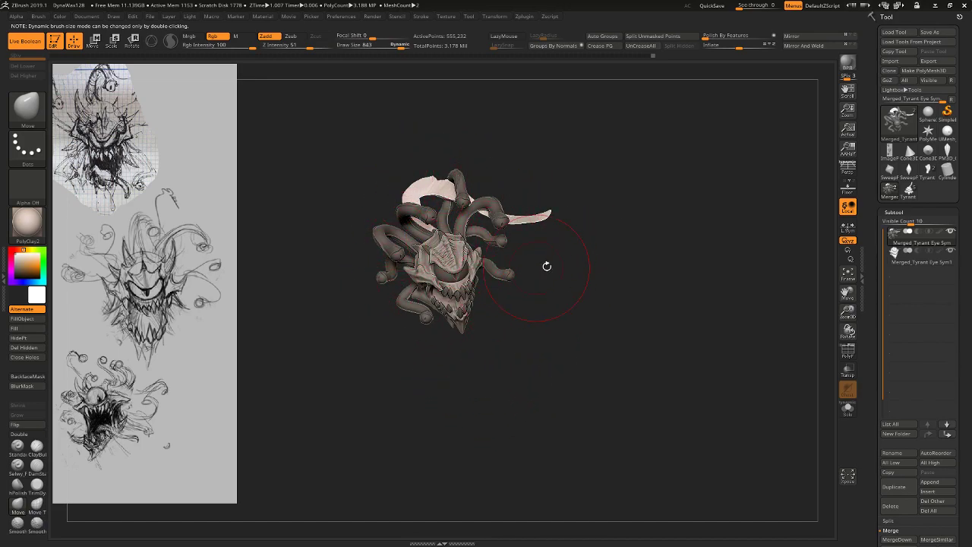
Isolate individual eye stalks in turn by masking everything else, finishing with the upper stalk near the blade-like tip.
{"action": "key", "text": "w"}
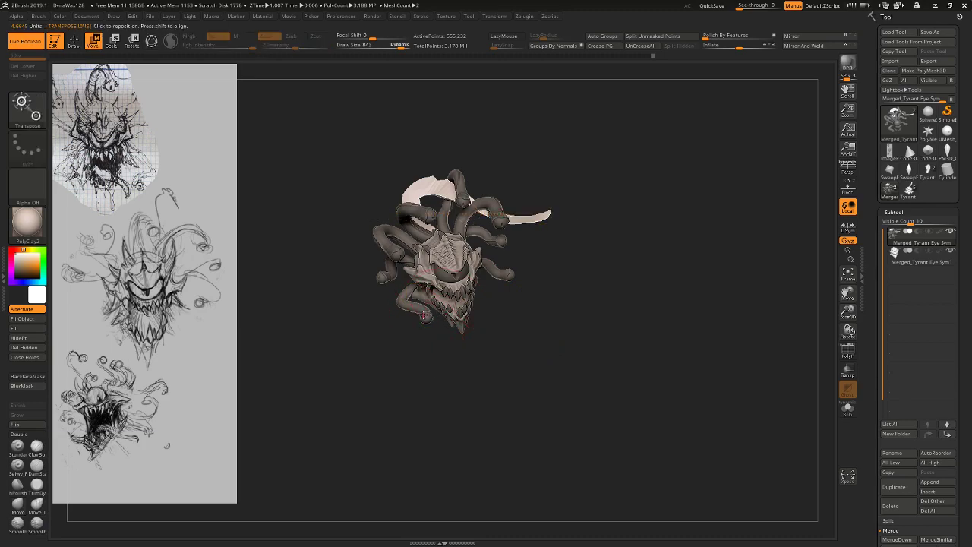
{"action": "left_click", "coordinate": [426, 317], "text": "ctrl"}
{"action": "left_click_drag", "start_coordinate": [484, 261], "coordinate": [478, 258]}
{"action": "left_click_drag", "start_coordinate": [537, 258], "coordinate": [538, 258]}
{"action": "left_click", "coordinate": [502, 277], "text": "ctrl"}
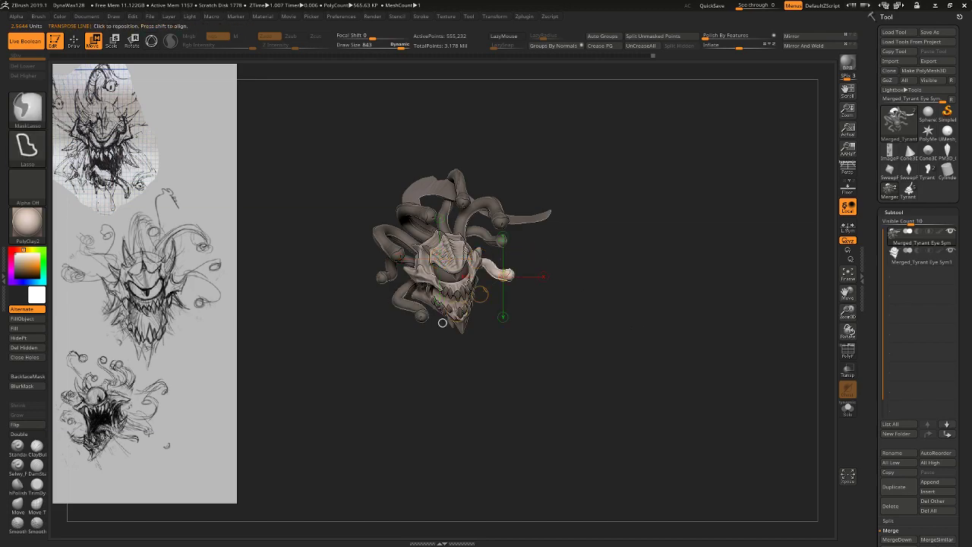
{"action": "left_click_drag", "start_coordinate": [442, 323], "coordinate": [782, 297]}
{"action": "left_click", "coordinate": [410, 242], "text": "ctrl"}
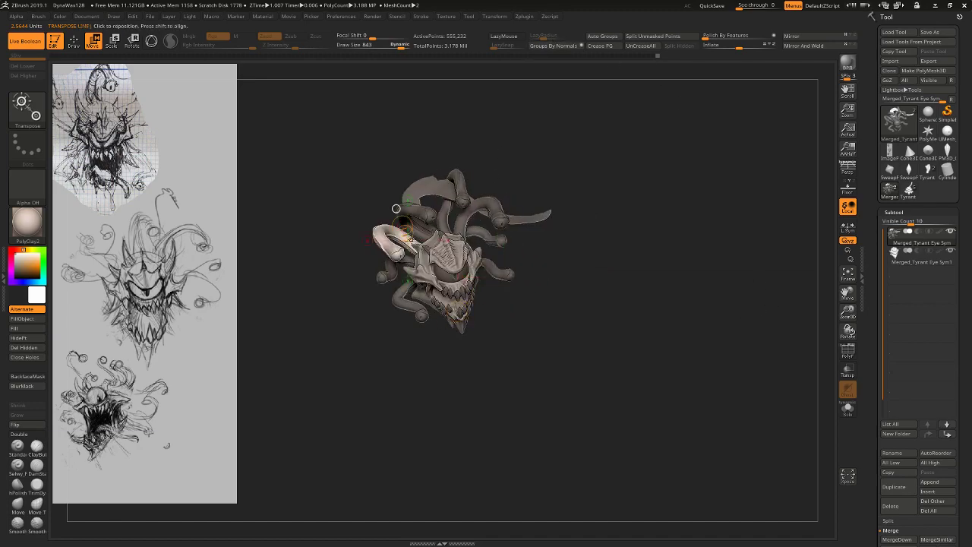
{"action": "left_click_drag", "start_coordinate": [609, 255], "coordinate": [593, 267]}
{"action": "left_click", "coordinate": [491, 212], "text": "ctrl"}
{"action": "left_click_drag", "start_coordinate": [627, 214], "coordinate": [634, 198]}
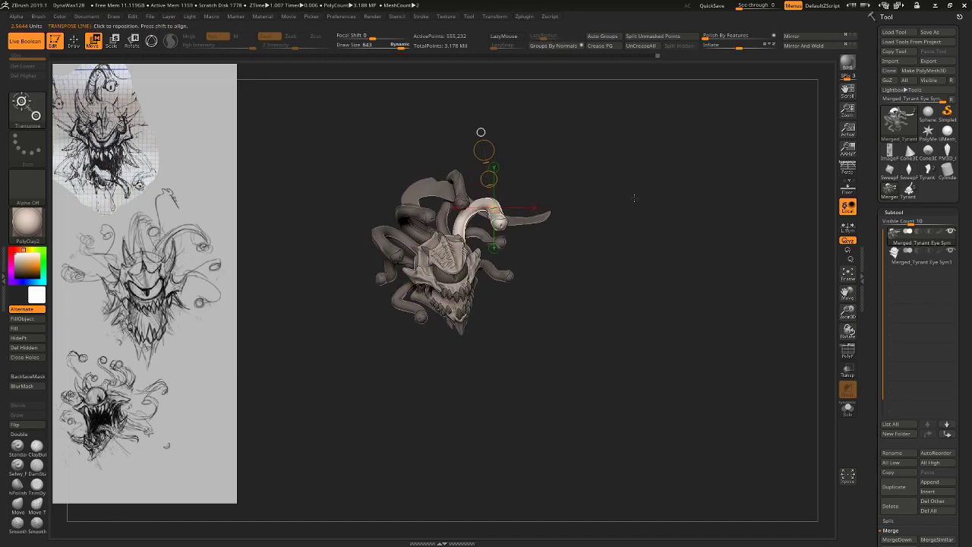
Duplicate the isolated upper eye stalk within the same subtool and offset the copy beside it.
{"action": "left_click_drag", "start_coordinate": [455, 234], "coordinate": [455, 317]}
{"action": "mouse_move", "coordinate": [455, 275]}
{"action": "left_mouse_down", "text": "ctrl"}
{"action": "mouse_move", "coordinate": [490, 277]}
{"action": "mouse_move", "coordinate": [518, 243]}
{"action": "mouse_move", "coordinate": [489, 320]}
{"action": "left_mouse_up", "text": "ctrl"}
{"action": "left_click", "coordinate": [582, 274], "text": "ctrl"}
{"action": "left_click", "coordinate": [492, 246], "text": "ctrl"}
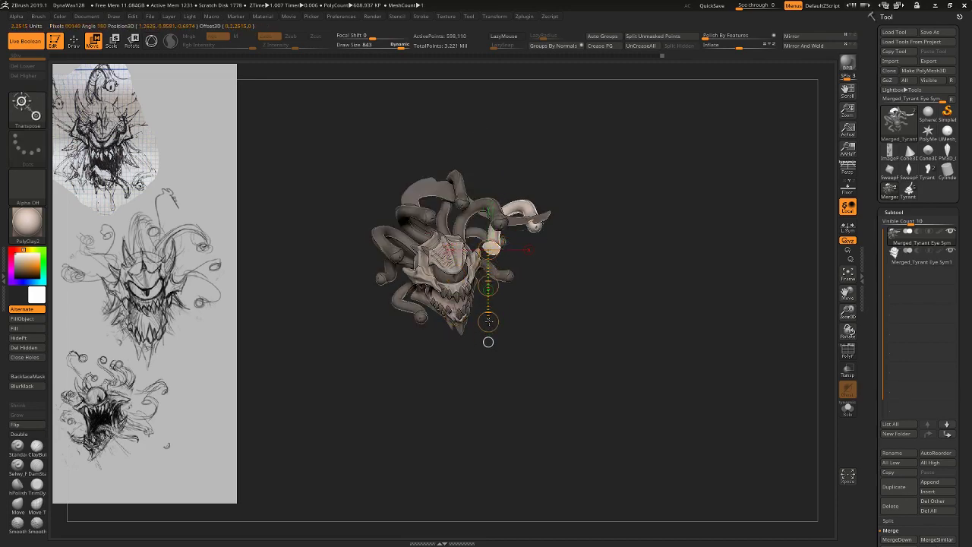
Rotate the duplicated eye stalk and move it into place at the side of the head.
{"action": "key", "text": "r"}
{"action": "left_click_drag", "start_coordinate": [489, 286], "coordinate": [496, 284]}
{"action": "left_click_drag", "start_coordinate": [577, 276], "coordinate": [610, 270]}
{"action": "key", "text": "w"}
{"action": "left_click_drag", "start_coordinate": [458, 229], "coordinate": [575, 230]}
{"action": "left_click_drag", "start_coordinate": [517, 229], "coordinate": [463, 229]}
{"action": "mouse_move", "coordinate": [630, 323]}
{"action": "left_mouse_down"}
{"action": "mouse_move", "coordinate": [615, 309]}
{"action": "mouse_move", "coordinate": [662, 260]}
{"action": "mouse_move", "coordinate": [681, 297]}
{"action": "mouse_move", "coordinate": [796, 359]}
{"action": "left_mouse_up"}
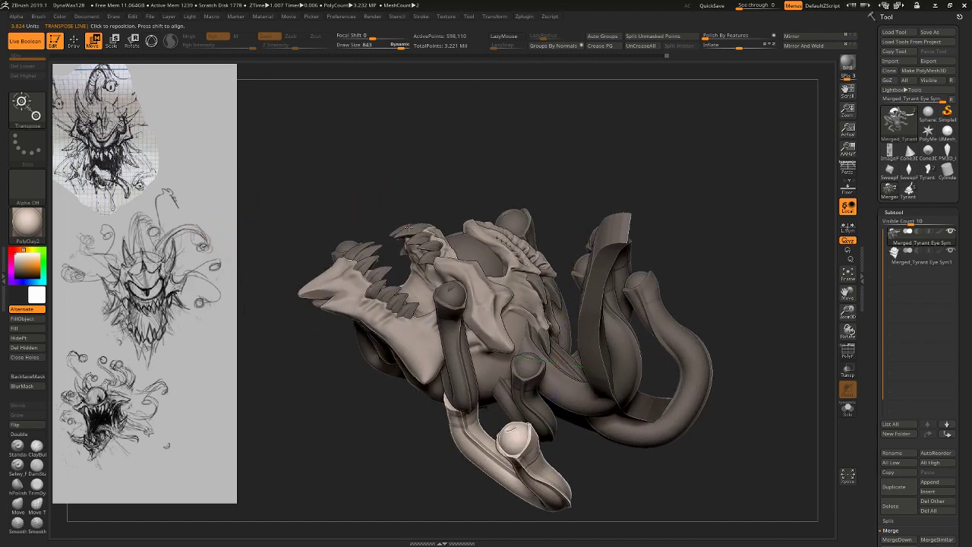
Isolate single upper front teeth with topology masks, using the Rotate transpose line.
{"action": "left_click_drag", "start_coordinate": [716, 198], "coordinate": [700, 208]}
{"action": "mouse_move", "coordinate": [422, 221]}
{"action": "left_mouse_down", "text": "ctrl"}
{"action": "mouse_move", "coordinate": [461, 250]}
{"action": "mouse_move", "coordinate": [467, 228]}
{"action": "mouse_move", "coordinate": [454, 252]}
{"action": "left_mouse_up", "text": "ctrl"}
{"action": "key", "text": "r"}
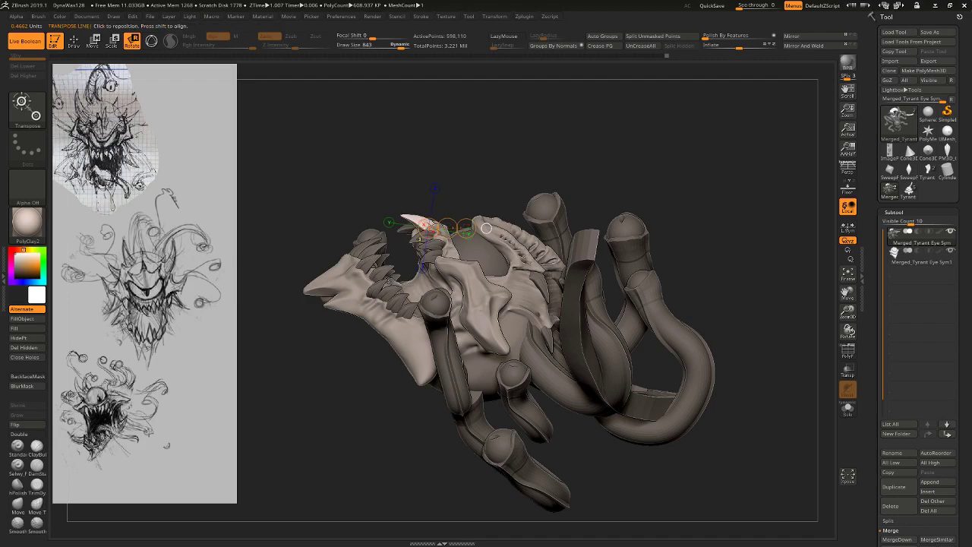
{"action": "left_click_drag", "start_coordinate": [466, 267], "coordinate": [480, 287], "text": "ctrl"}
{"action": "left_click_drag", "start_coordinate": [436, 242], "coordinate": [488, 259], "text": "ctrl"}
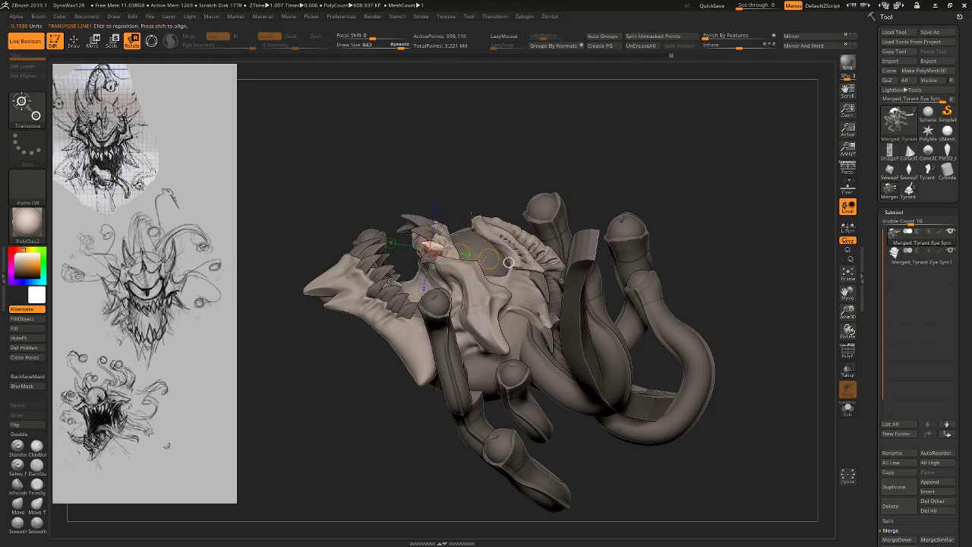
{"action": "left_click_drag", "start_coordinate": [344, 226], "coordinate": [475, 124]}
{"action": "right_click_drag", "start_coordinate": [474, 123], "coordinate": [430, 105]}
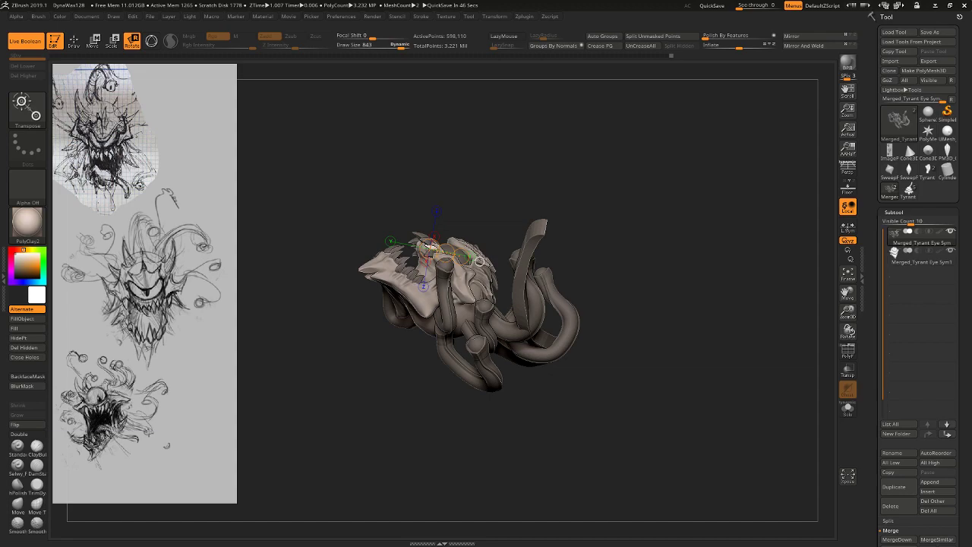
Make the wrinkled head subtool active and quick-save the project.
{"action": "left_click_drag", "start_coordinate": [664, 281], "coordinate": [695, 387]}
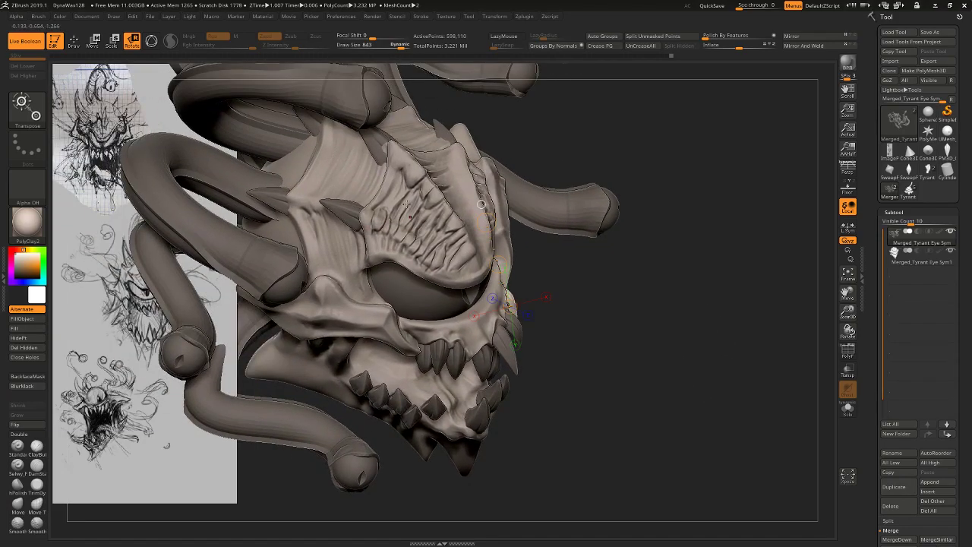
{"action": "left_click", "coordinate": [386, 227]}
{"action": "left_click_drag", "start_coordinate": [634, 279], "coordinate": [676, 245]}
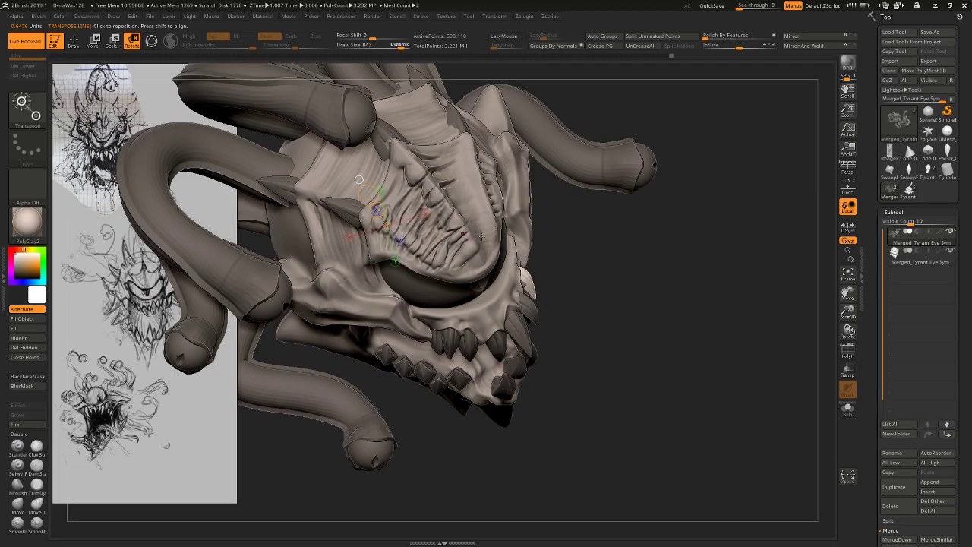
{"action": "left_click_drag", "start_coordinate": [480, 237], "coordinate": [555, 259]}
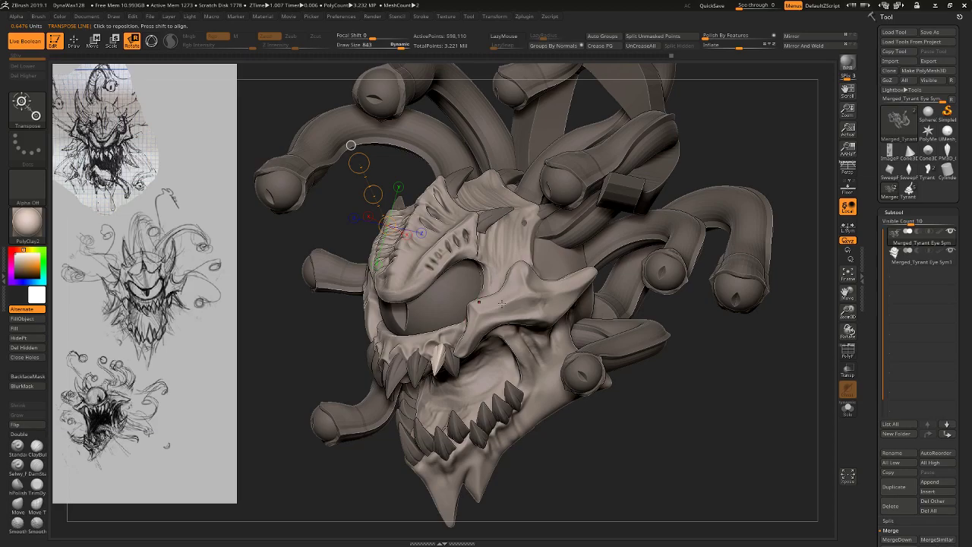
{"action": "left_click", "coordinate": [441, 223], "text": "alt"}
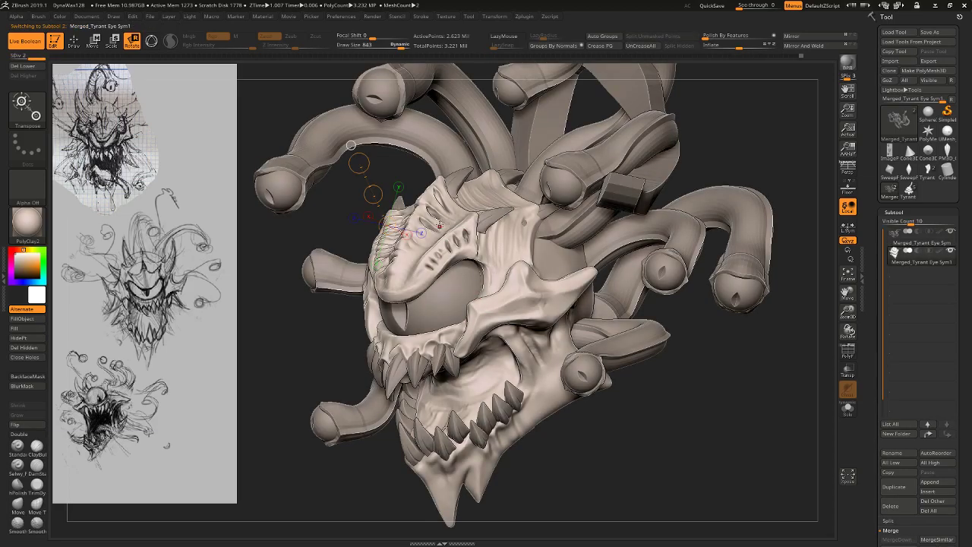
{"action": "left_click_drag", "start_coordinate": [280, 272], "coordinate": [645, 350]}
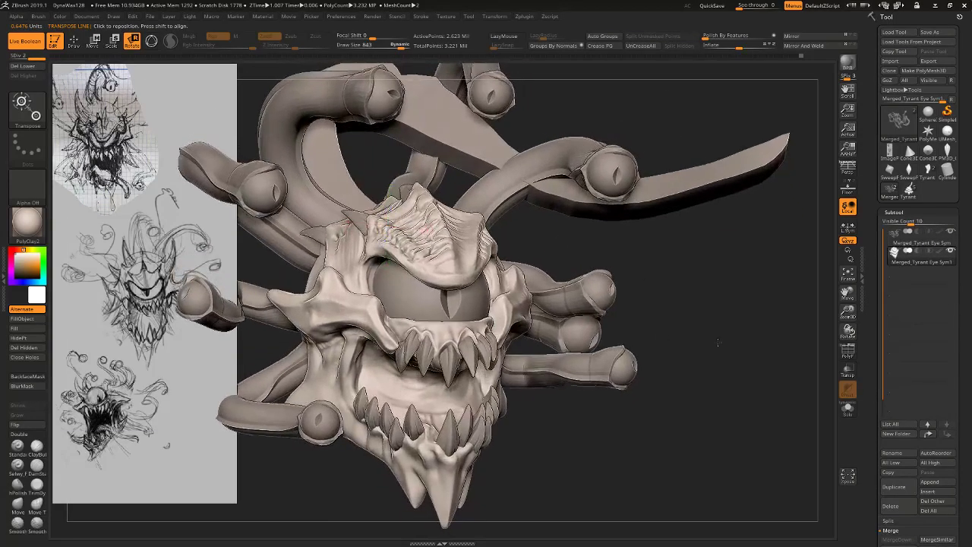
{"action": "left_click_drag", "start_coordinate": [719, 342], "coordinate": [771, 243], "text": "alt"}
{"action": "left_click", "coordinate": [714, 5]}
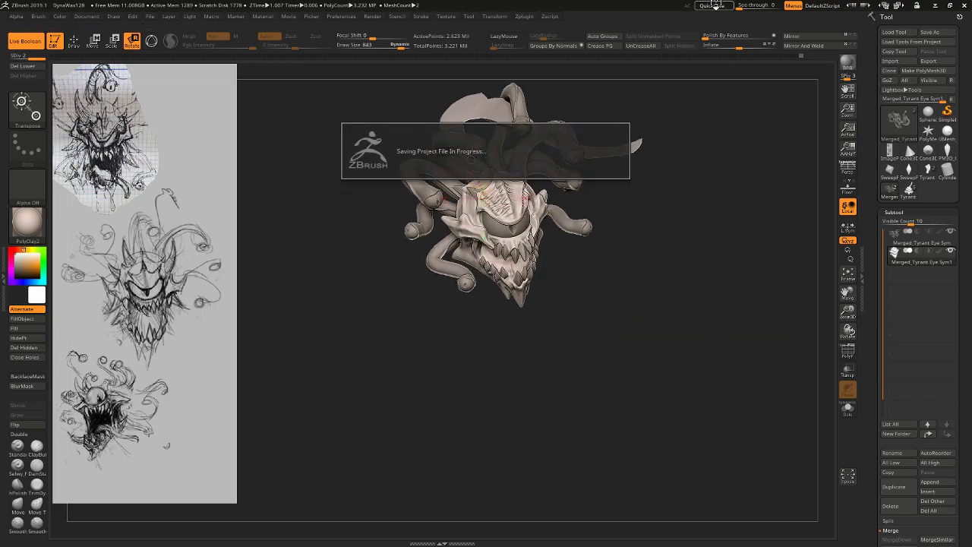
Insert a Sphereinder3D subtool, flatten it into a thin disc and place it below the head.
{"action": "left_click", "coordinate": [946, 494]}
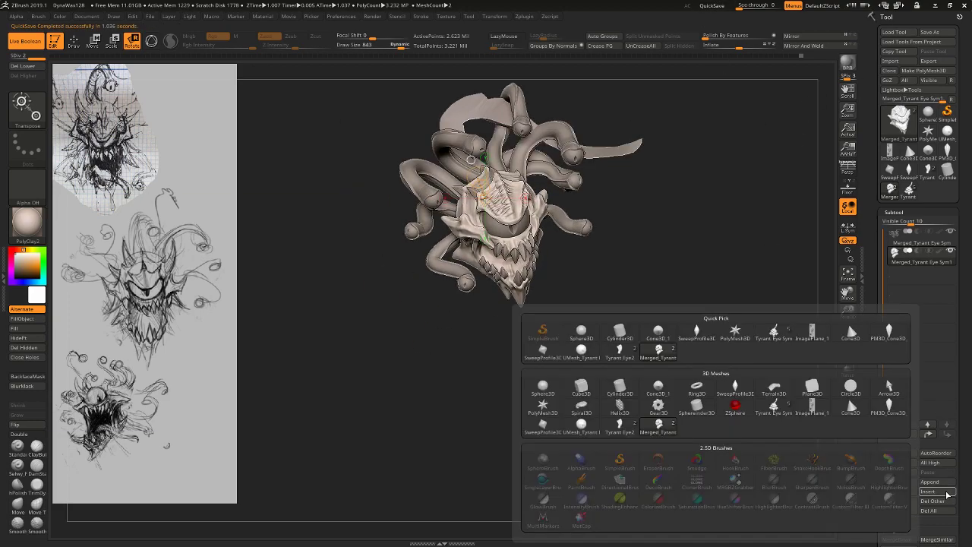
{"action": "left_click", "coordinate": [706, 413]}
{"action": "key", "text": "w"}
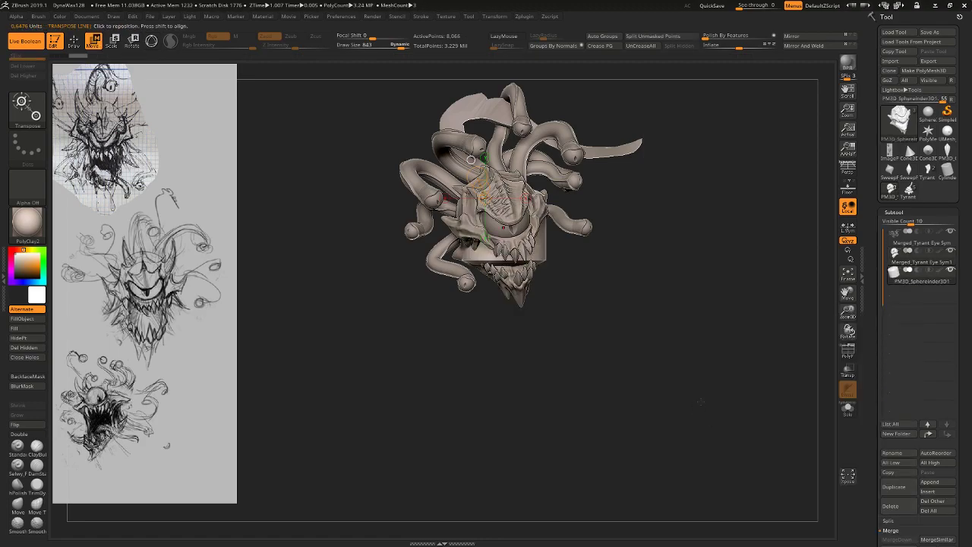
{"action": "left_click_drag", "start_coordinate": [544, 261], "coordinate": [544, 162], "text": "shift"}
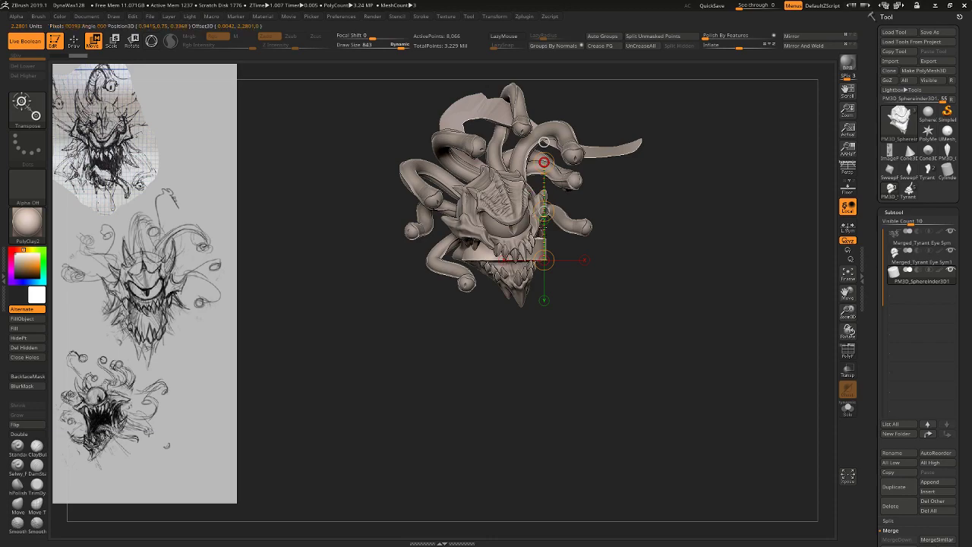
{"action": "left_click_drag", "start_coordinate": [544, 212], "coordinate": [544, 309], "text": "shift"}
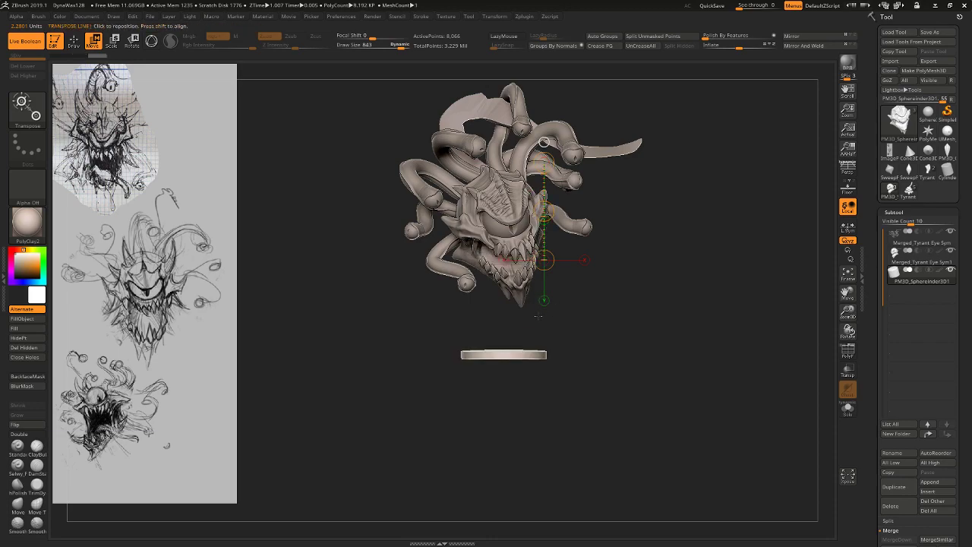
Nudge the disc slightly and scale it up into a wider display base.
{"action": "left_click_drag", "start_coordinate": [463, 355], "coordinate": [546, 355], "text": "shift"}
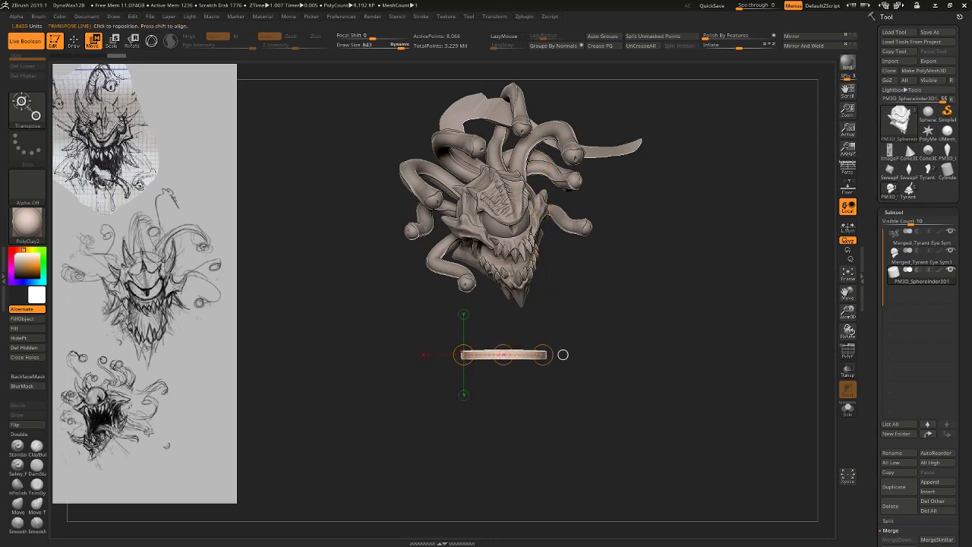
{"action": "left_click_drag", "start_coordinate": [519, 221], "coordinate": [520, 317], "text": "shift"}
{"action": "mouse_move", "coordinate": [520, 269]}
{"action": "left_mouse_down"}
{"action": "mouse_move", "coordinate": [520, 207]}
{"action": "mouse_move", "coordinate": [523, 271]}
{"action": "left_mouse_up"}
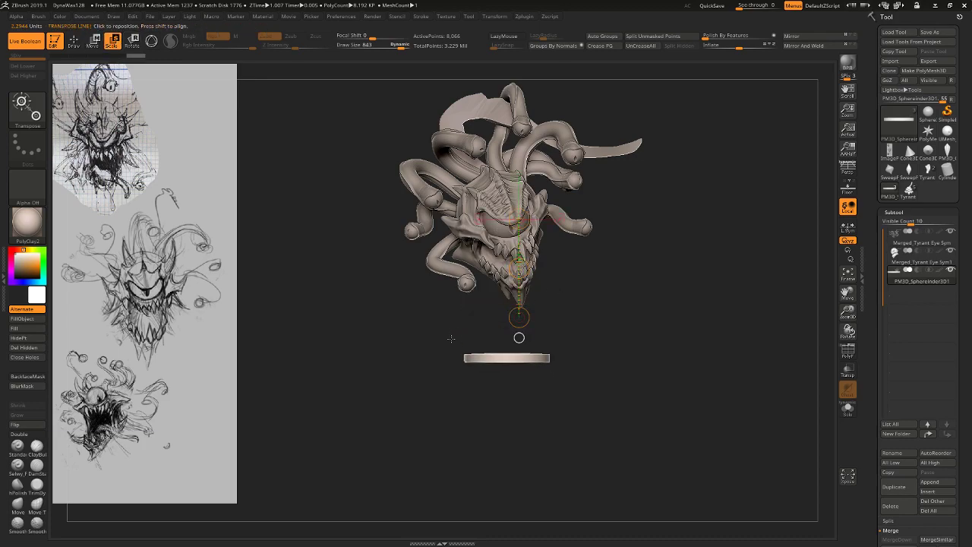
{"action": "left_click_drag", "start_coordinate": [660, 314], "coordinate": [621, 328], "text": "shift"}
{"action": "left_click_drag", "start_coordinate": [604, 360], "coordinate": [714, 360], "text": "shift"}
{"action": "left_click_drag", "start_coordinate": [721, 327], "coordinate": [776, 309], "text": "shift"}
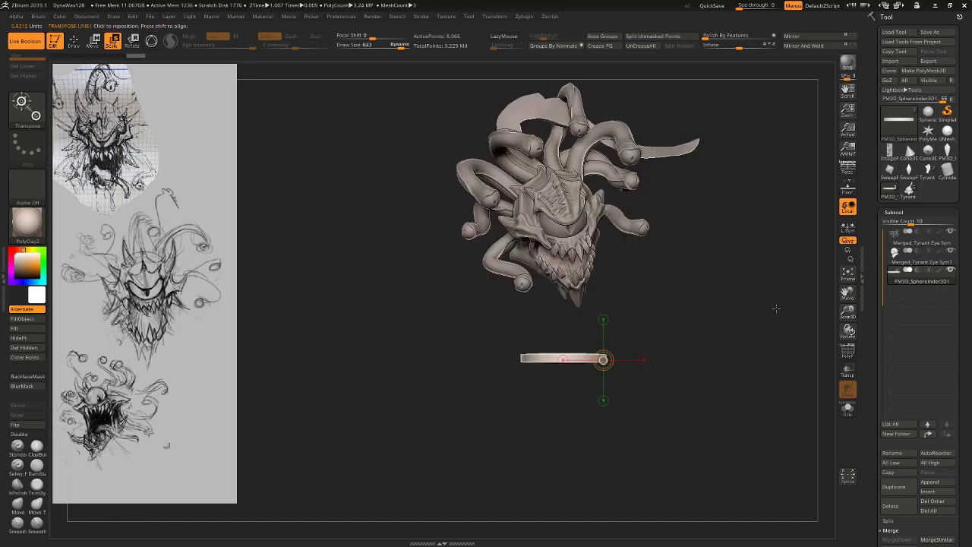
{"action": "left_click_drag", "start_coordinate": [521, 356], "coordinate": [690, 296]}
Reposition the base disc so it is centred beneath the head from several angles.
{"action": "key", "text": "w"}
{"action": "mouse_move", "coordinate": [562, 339]}
{"action": "left_mouse_down"}
{"action": "mouse_move", "coordinate": [595, 334]}
{"action": "mouse_move", "coordinate": [579, 339]}
{"action": "left_mouse_up"}
{"action": "left_click_drag", "start_coordinate": [692, 284], "coordinate": [581, 293]}
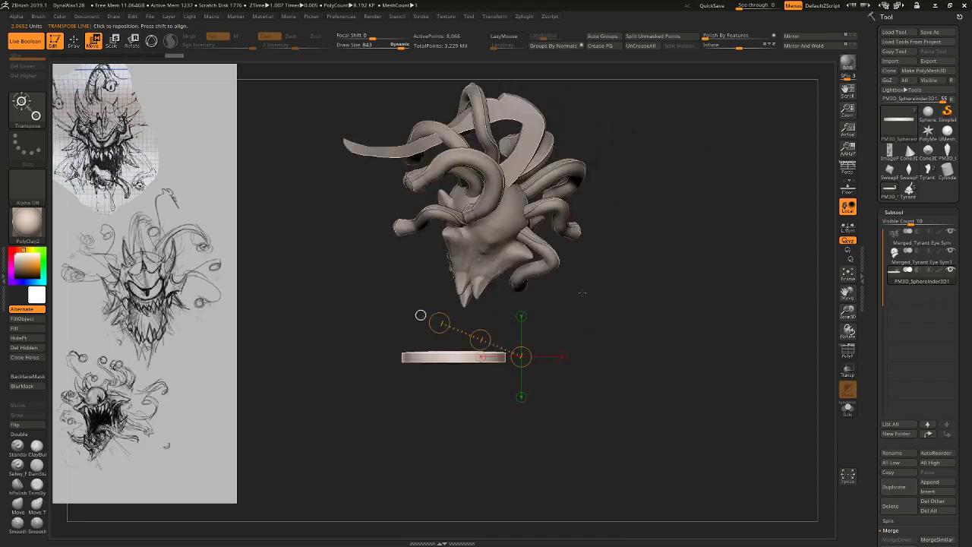
{"action": "left_click_drag", "start_coordinate": [460, 363], "coordinate": [524, 363]}
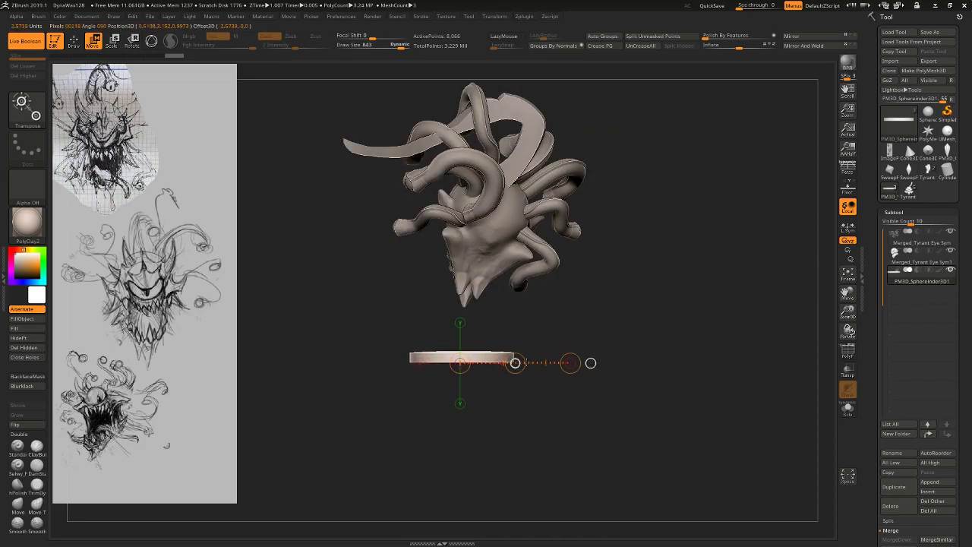
{"action": "left_click_drag", "start_coordinate": [584, 334], "coordinate": [650, 327], "text": "shift"}
{"action": "mouse_move", "coordinate": [403, 359]}
{"action": "left_mouse_down"}
{"action": "mouse_move", "coordinate": [502, 357]}
{"action": "mouse_move", "coordinate": [459, 357]}
{"action": "left_mouse_up"}
{"action": "left_click_drag", "start_coordinate": [533, 317], "coordinate": [448, 289]}
{"action": "left_click_drag", "start_coordinate": [431, 236], "coordinate": [400, 361]}
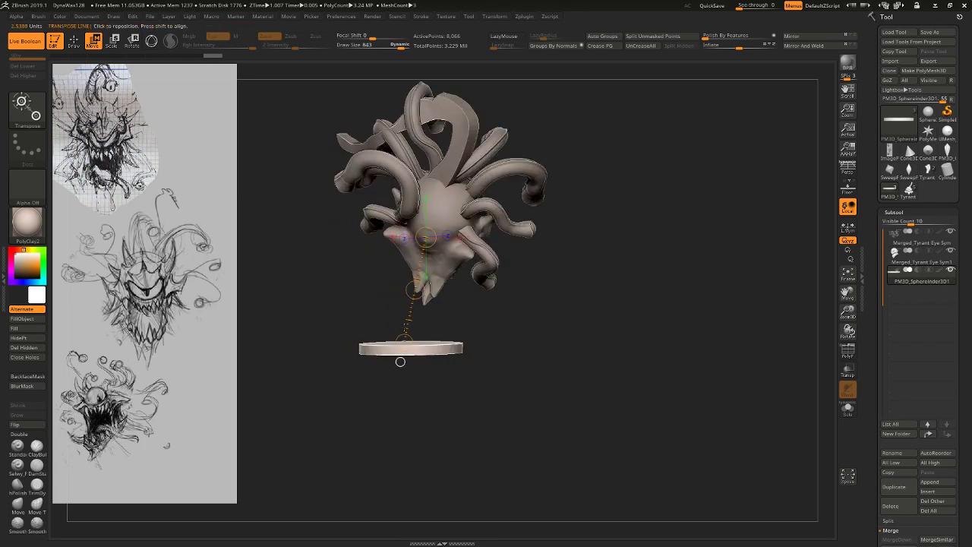
Draw a solid curved support from the base disc up to the jaw with the CurveTriFill brush at draw size 157.
{"action": "left_click_drag", "start_coordinate": [558, 306], "coordinate": [471, 293]}
{"action": "left_click_drag", "start_coordinate": [540, 282], "coordinate": [563, 339], "text": "alt"}
{"action": "left_click", "coordinate": [74, 40]}
{"action": "mouse_move", "coordinate": [593, 283]}
{"action": "left_mouse_down"}
{"action": "mouse_move", "coordinate": [630, 316]}
{"action": "mouse_move", "coordinate": [620, 289]}
{"action": "left_mouse_up"}
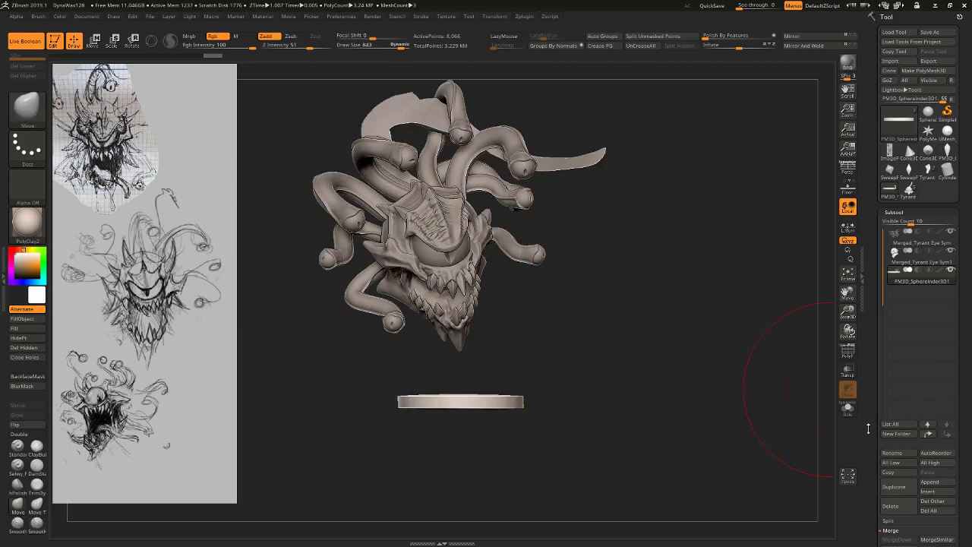
{"action": "left_click", "coordinate": [27, 107]}
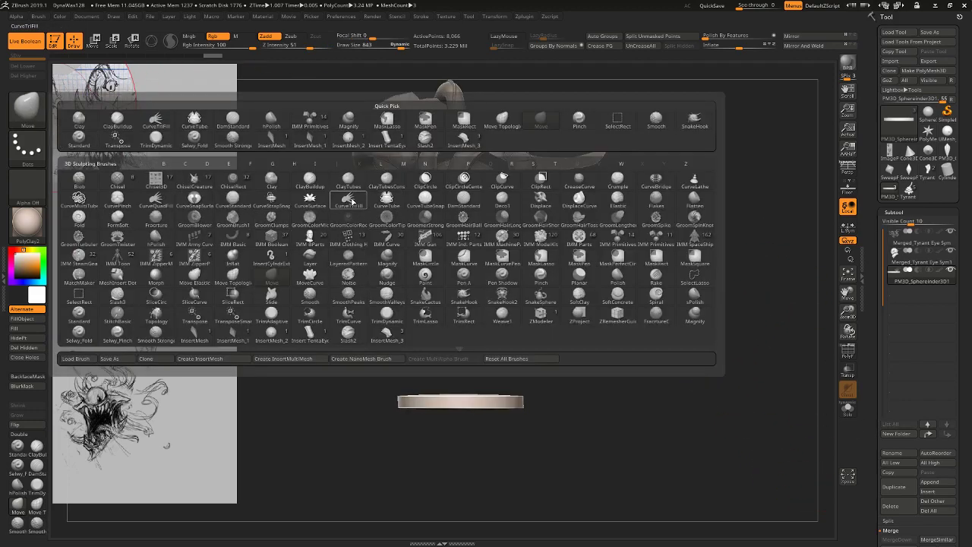
{"action": "left_click", "coordinate": [352, 202]}
{"action": "key", "text": "s"}
{"action": "left_click_drag", "start_coordinate": [456, 369], "coordinate": [417, 374]}
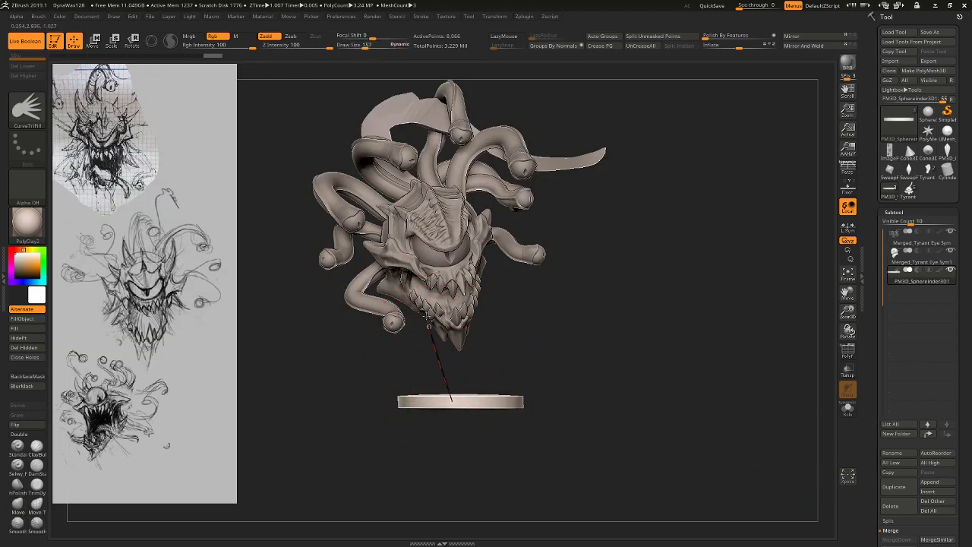
{"action": "left_click_drag", "start_coordinate": [493, 398], "coordinate": [497, 399]}
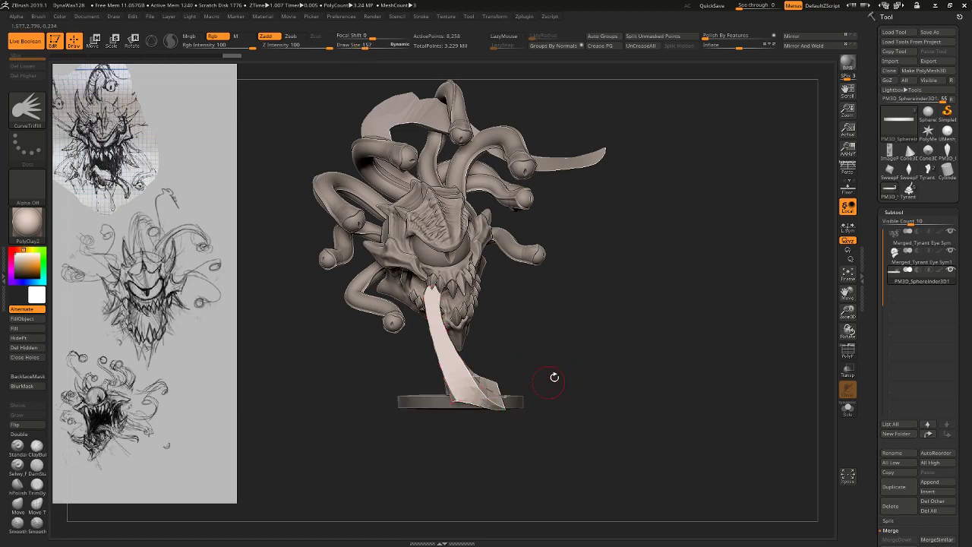
Move the support back horizontally so it stands behind the jaw on the base disc.
{"action": "left_click_drag", "start_coordinate": [556, 375], "coordinate": [563, 337]}
{"action": "key", "text": "w"}
{"action": "left_click_drag", "start_coordinate": [490, 344], "coordinate": [612, 344], "text": "shift"}
{"action": "left_click_drag", "start_coordinate": [551, 344], "coordinate": [598, 343], "text": "shift"}
Bend the support into a curve behind the jaw with the Move brush at draw size 1000.
{"action": "left_click", "coordinate": [17, 503]}
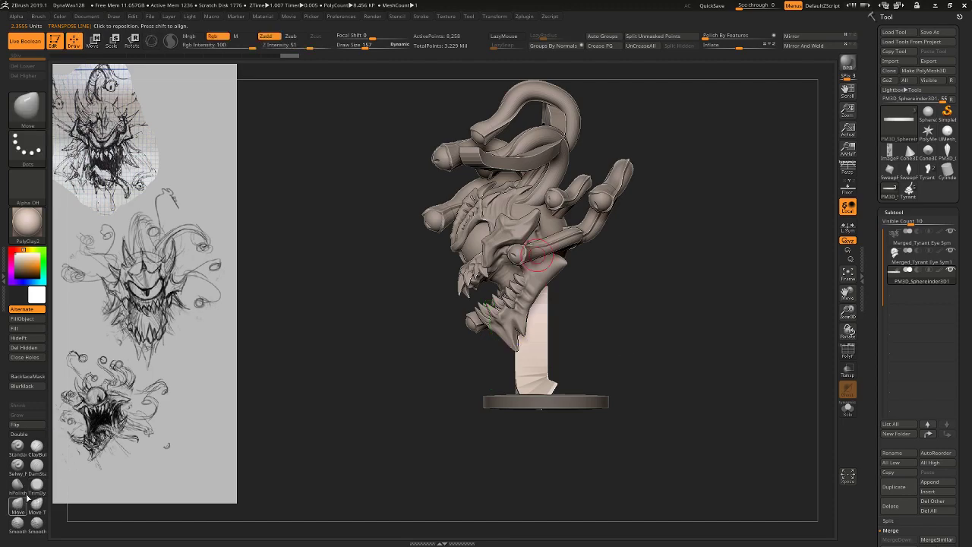
{"action": "mouse_move", "coordinate": [482, 325]}
{"action": "left_mouse_down"}
{"action": "mouse_move", "coordinate": [562, 325]}
{"action": "mouse_move", "coordinate": [561, 315]}
{"action": "left_mouse_up"}
{"action": "left_click_drag", "start_coordinate": [646, 329], "coordinate": [486, 334]}
{"action": "left_click_drag", "start_coordinate": [556, 337], "coordinate": [568, 341]}
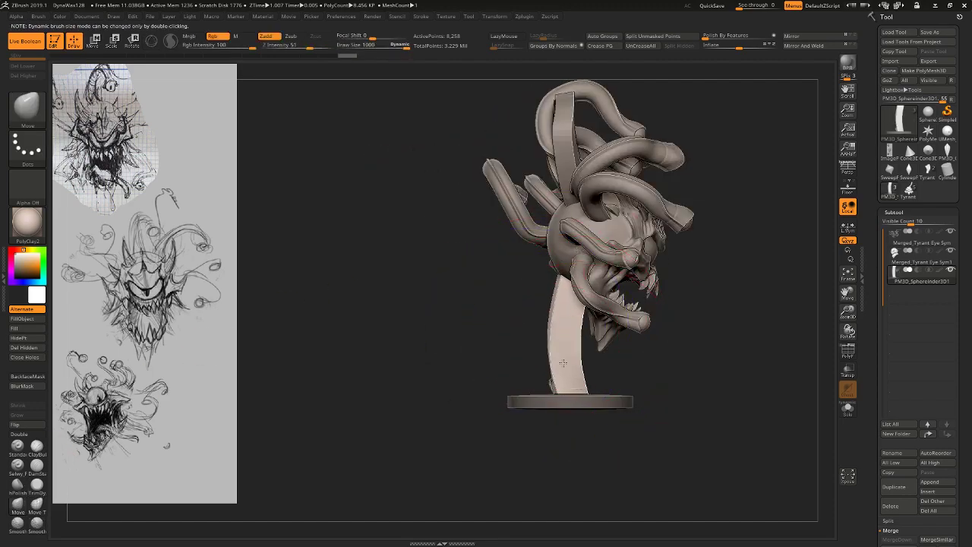
{"action": "mouse_move", "coordinate": [683, 386]}
{"action": "left_mouse_down"}
{"action": "mouse_move", "coordinate": [596, 389]}
{"action": "mouse_move", "coordinate": [678, 372]}
{"action": "mouse_move", "coordinate": [581, 395]}
{"action": "left_mouse_up"}
Reshape the support's lower part with the Move brush at draw size 750 so it rests more centrally on the base disc.
{"action": "key", "text": "bracketleft"}
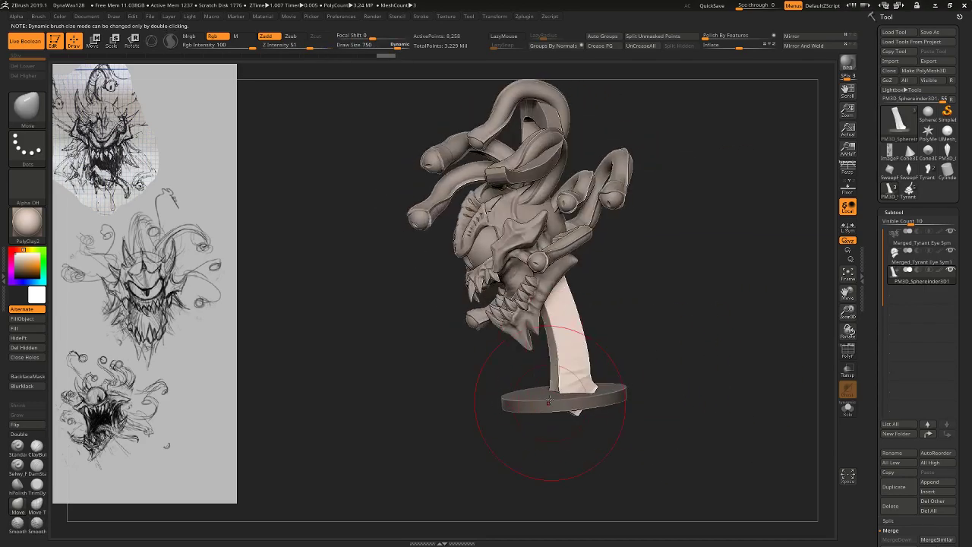
{"action": "left_click_drag", "start_coordinate": [668, 319], "coordinate": [731, 308]}
{"action": "left_click_drag", "start_coordinate": [731, 308], "coordinate": [696, 271], "text": "alt"}
{"action": "mouse_move", "coordinate": [721, 327]}
{"action": "left_mouse_down"}
{"action": "mouse_move", "coordinate": [692, 346]}
{"action": "mouse_move", "coordinate": [683, 400]}
{"action": "left_mouse_up"}
{"action": "left_click_drag", "start_coordinate": [552, 370], "coordinate": [563, 372]}
{"action": "left_click_drag", "start_coordinate": [700, 319], "coordinate": [659, 279]}
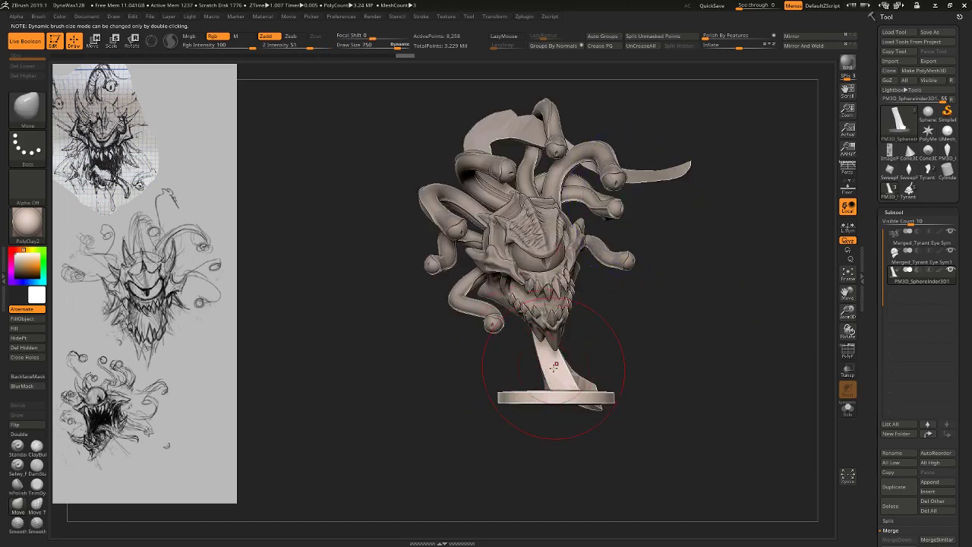
{"action": "left_click_drag", "start_coordinate": [651, 345], "coordinate": [609, 337], "text": "alt"}
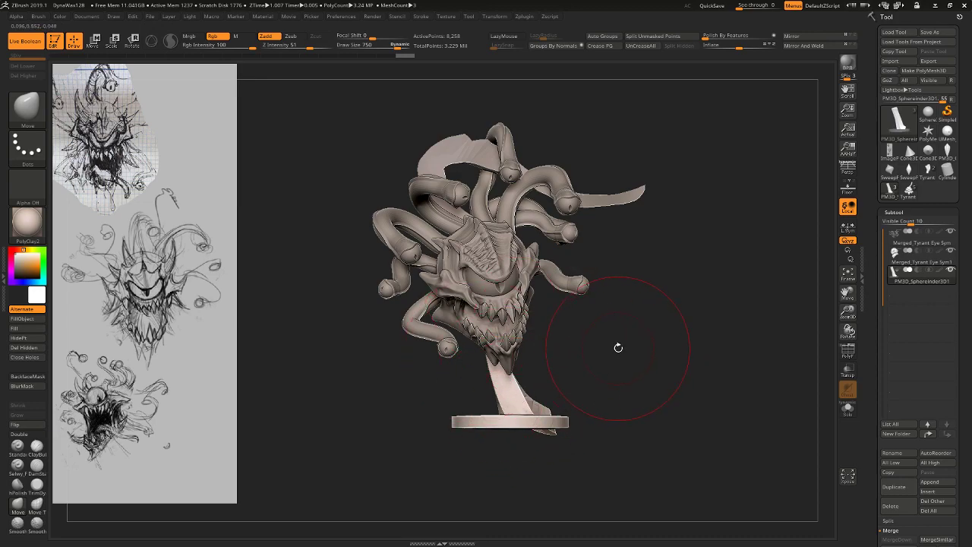
Shift only the base disc sideways with the Move transpose line, keeping the support masked.
{"action": "key", "text": "w"}
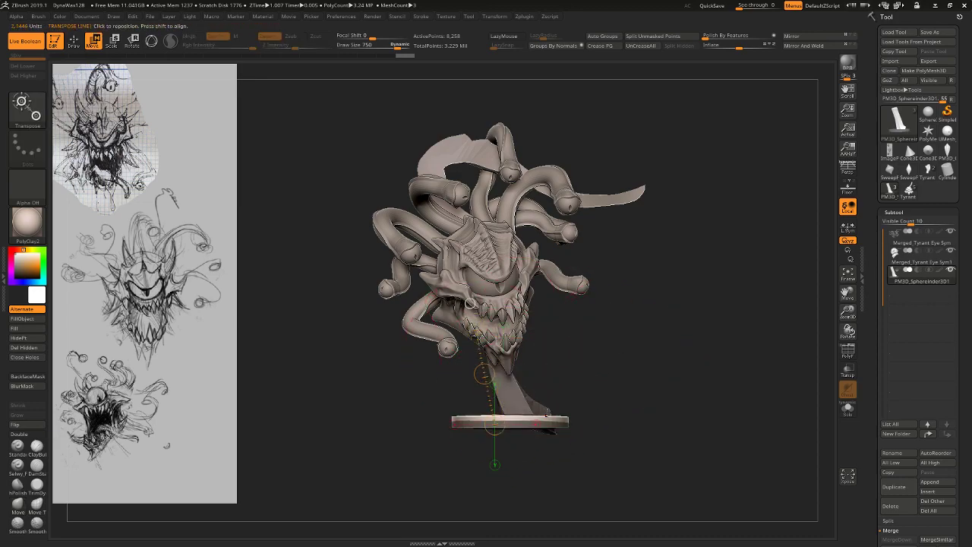
{"action": "left_click_drag", "start_coordinate": [491, 372], "coordinate": [524, 364]}
{"action": "left_click_drag", "start_coordinate": [506, 399], "coordinate": [636, 400], "text": "shift"}
{"action": "mouse_move", "coordinate": [575, 401]}
{"action": "left_mouse_down"}
{"action": "mouse_move", "coordinate": [591, 407]}
{"action": "mouse_move", "coordinate": [583, 406]}
{"action": "left_mouse_up"}
{"action": "left_click_drag", "start_coordinate": [626, 357], "coordinate": [635, 367]}
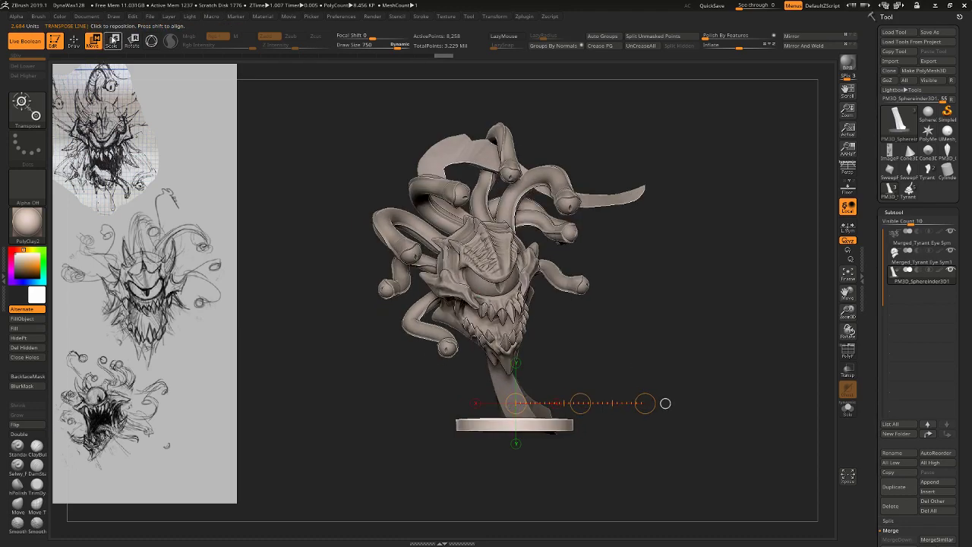
Scale the base disc wider along its horizontal axis and shift it slightly further sideways under the support.
{"action": "key", "text": "e"}
{"action": "left_click_drag", "start_coordinate": [466, 423], "coordinate": [665, 422]}
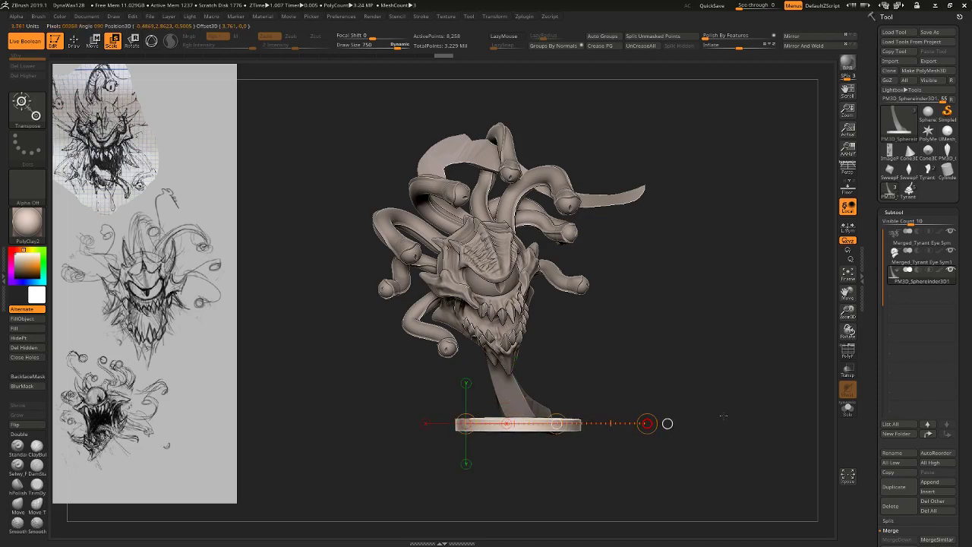
{"action": "key", "text": "w"}
{"action": "left_click_drag", "start_coordinate": [558, 424], "coordinate": [561, 423]}
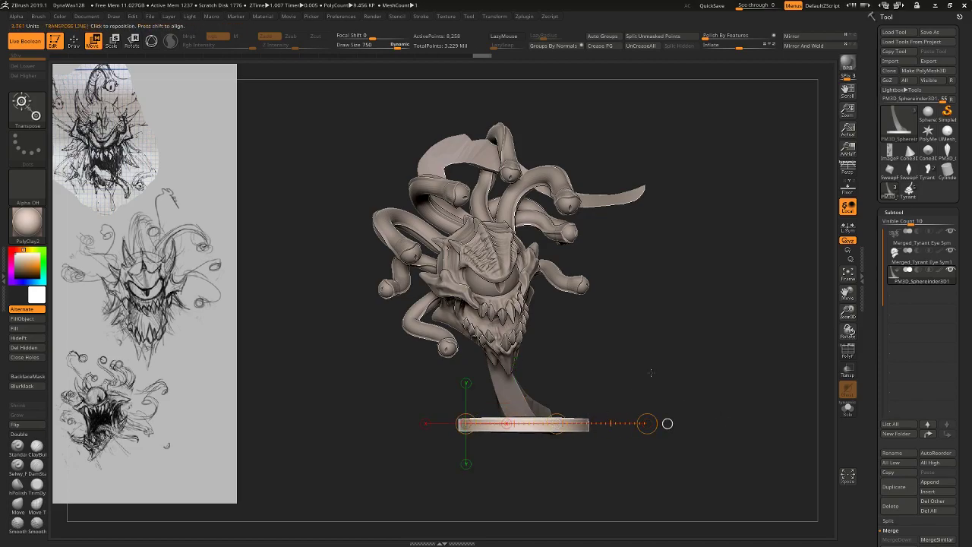
{"action": "left_click_drag", "start_coordinate": [652, 373], "coordinate": [686, 370]}
{"action": "left_click_drag", "start_coordinate": [647, 284], "coordinate": [637, 451]}
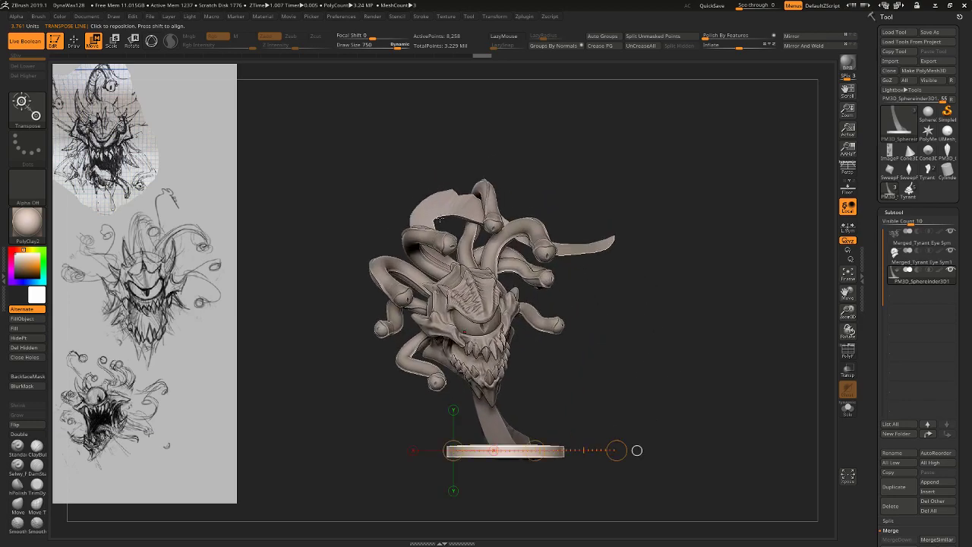
Split the curved CurveTriFill blade off the eye stalks into its own subtool and show it in Solo mode.
{"action": "left_click_drag", "start_coordinate": [580, 250], "coordinate": [496, 365], "text": "ctrl"}
{"action": "left_click", "coordinate": [672, 38]}
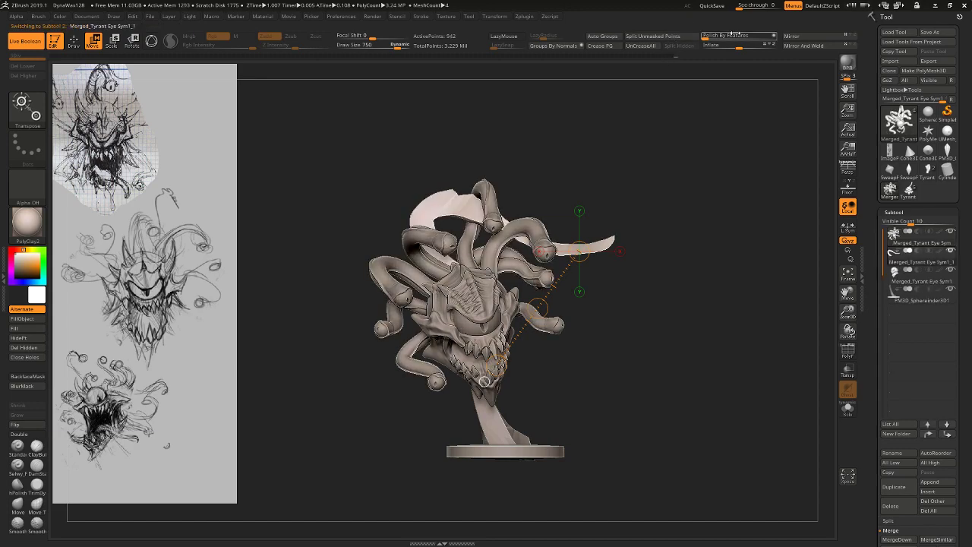
{"action": "left_click", "coordinate": [848, 408]}
{"action": "left_click", "coordinate": [74, 41]}
Draw a new eye stalk along the curved blade with the Insert TentaEye brush at draw size 120.
{"action": "left_click", "coordinate": [26, 106]}
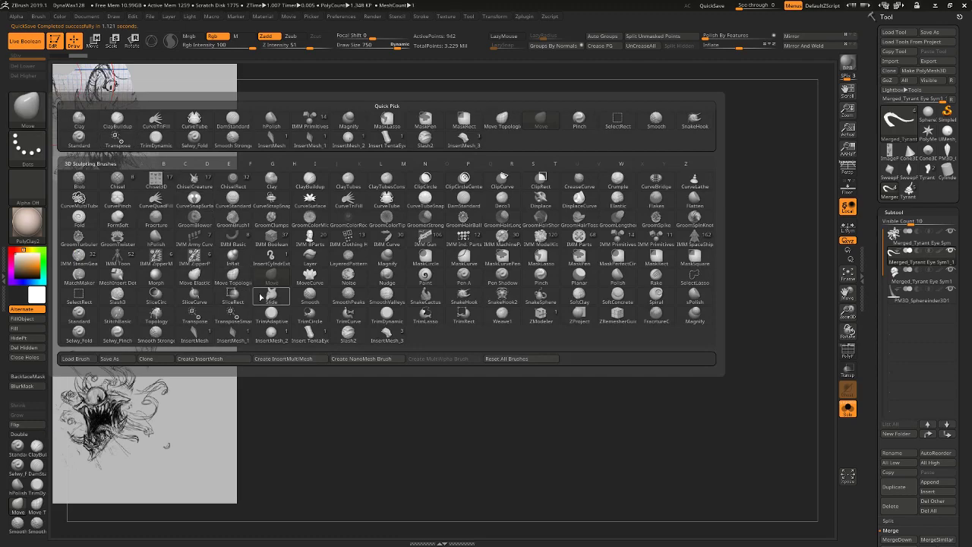
{"action": "left_click", "coordinate": [309, 334]}
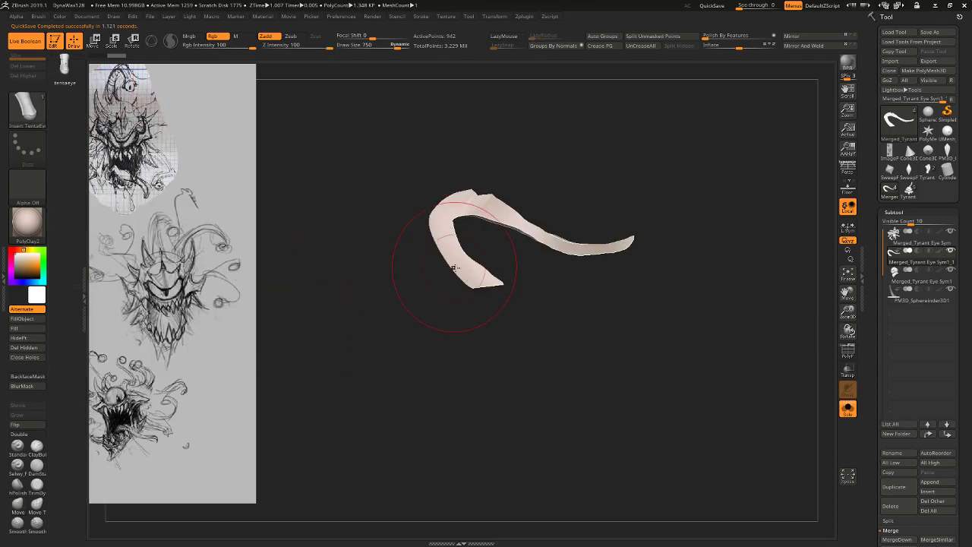
{"action": "key", "text": "s"}
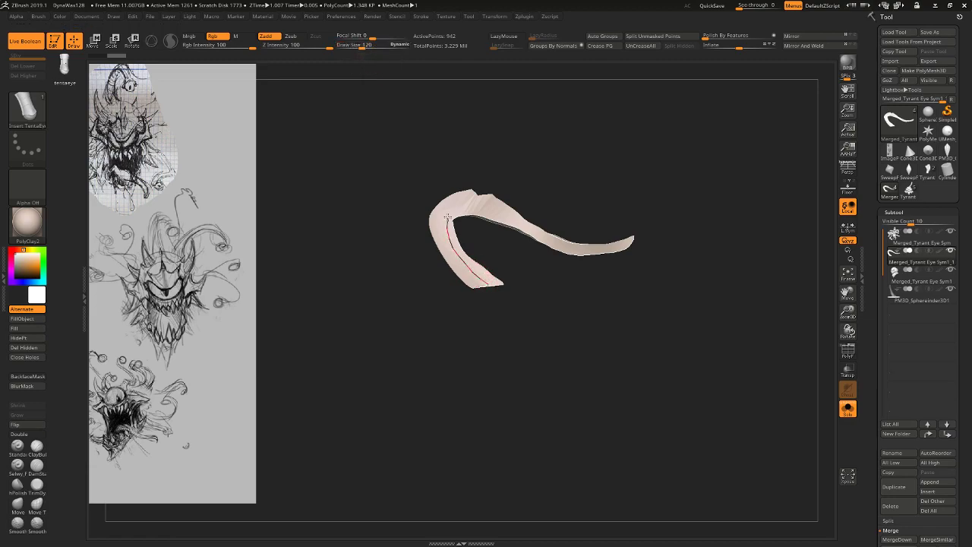
{"action": "left_click", "coordinate": [635, 244]}
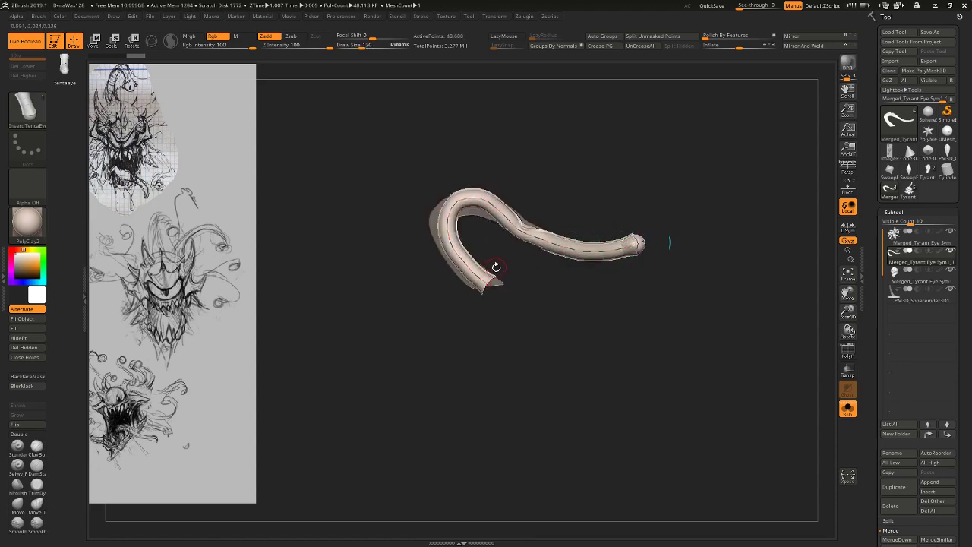
Adjust the new stalk's curve by pulling its root end outward and moving the bend to follow the blade.
{"action": "left_click_drag", "start_coordinate": [488, 284], "coordinate": [518, 291]}
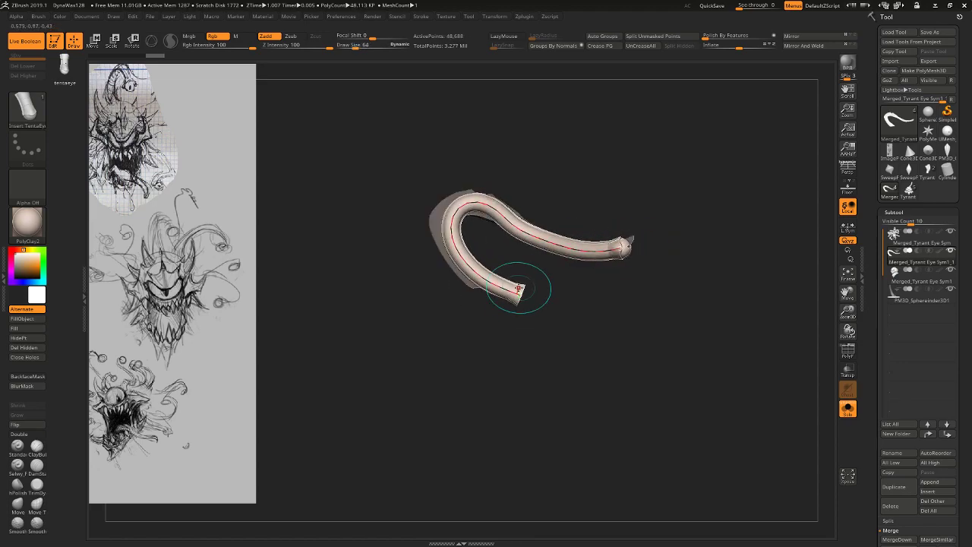
{"action": "key", "text": "bracketright"}
{"action": "left_click_drag", "start_coordinate": [454, 218], "coordinate": [441, 218]}
{"action": "key", "text": "bracketleft"}
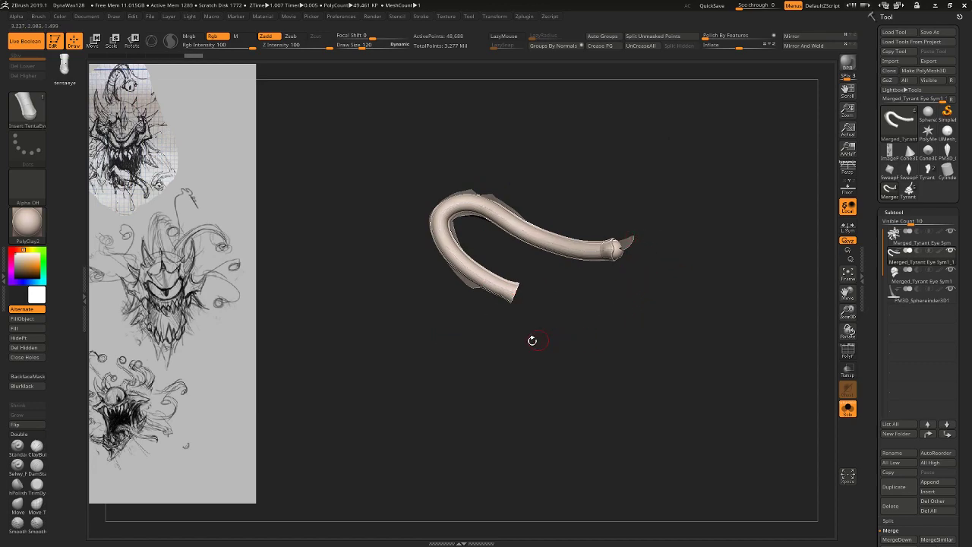
Mask the root end of the new stalk with MaskLasso and blur the mask.
{"action": "right_click_drag", "start_coordinate": [384, 302], "coordinate": [351, 208], "text": "ctrl"}
{"action": "left_click", "coordinate": [665, 150], "text": "ctrl"}
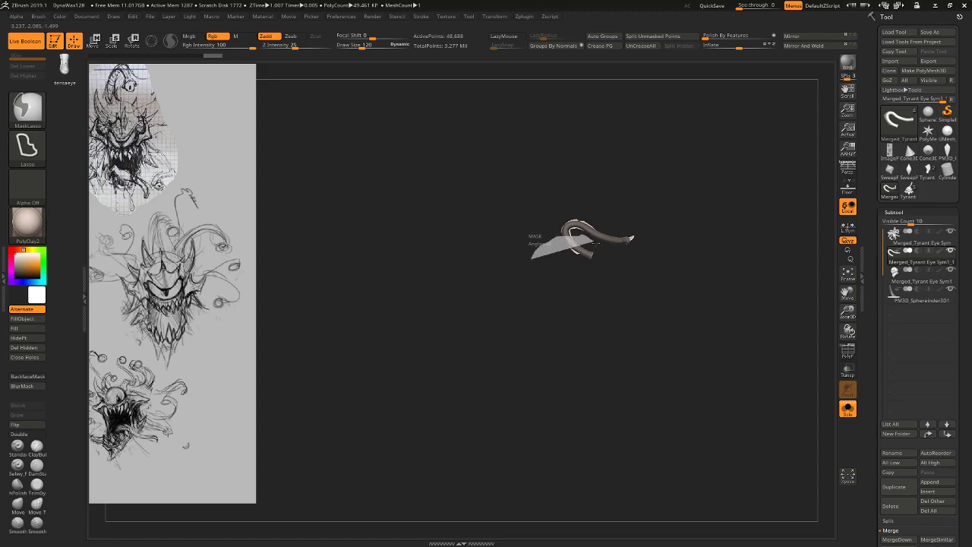
{"action": "left_click_drag", "start_coordinate": [596, 244], "coordinate": [580, 149], "text": "ctrl+alt"}
{"action": "right_click_drag", "start_coordinate": [579, 147], "coordinate": [736, 196], "text": "ctrl"}
{"action": "left_click", "coordinate": [734, 197], "text": "ctrl"}
{"action": "left_click", "coordinate": [714, 206], "text": "ctrl"}
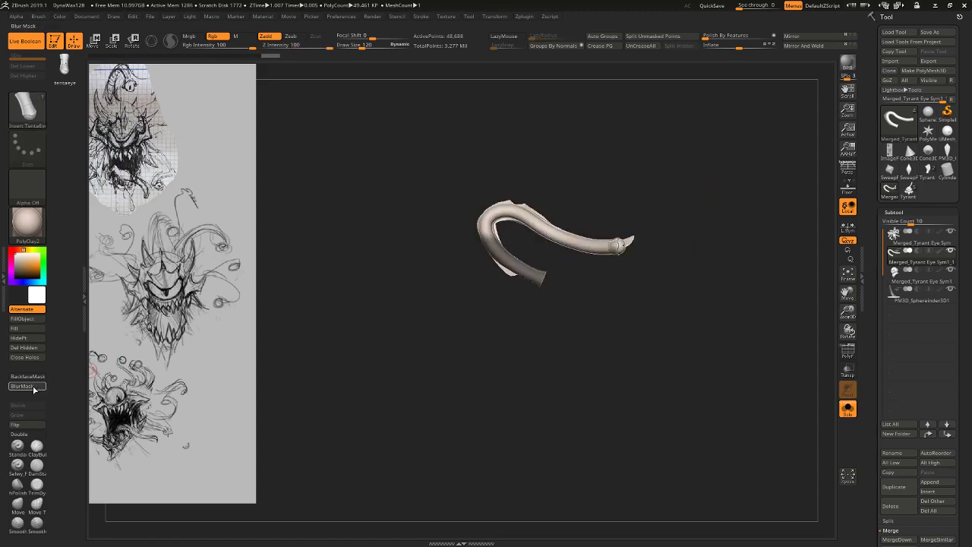
Refine the root mask with further lasso selections and soften its edge along the stalk.
{"action": "right_click_drag", "start_coordinate": [309, 286], "coordinate": [428, 186], "text": "ctrl"}
{"action": "mouse_move", "coordinate": [512, 247]}
{"action": "left_mouse_down", "text": "ctrl+alt"}
{"action": "mouse_move", "coordinate": [590, 233]}
{"action": "mouse_move", "coordinate": [575, 248]}
{"action": "left_mouse_up", "text": "ctrl+alt"}
{"action": "right_click_drag", "start_coordinate": [560, 331], "coordinate": [479, 367], "text": "ctrl"}
{"action": "left_click", "coordinate": [372, 244], "text": "ctrl"}
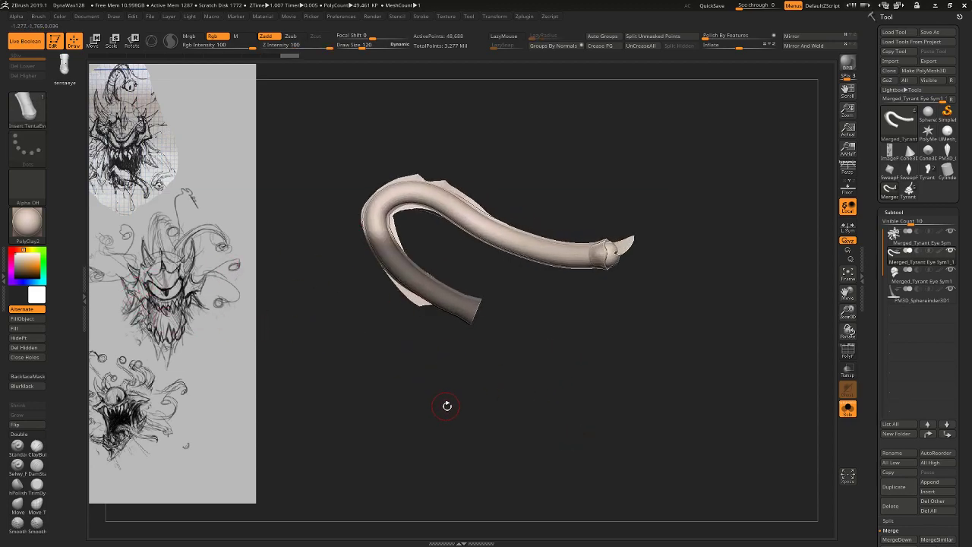
{"action": "right_click_drag", "start_coordinate": [448, 406], "coordinate": [403, 218], "text": "ctrl"}
{"action": "left_click_drag", "start_coordinate": [528, 338], "coordinate": [532, 293], "text": "alt"}
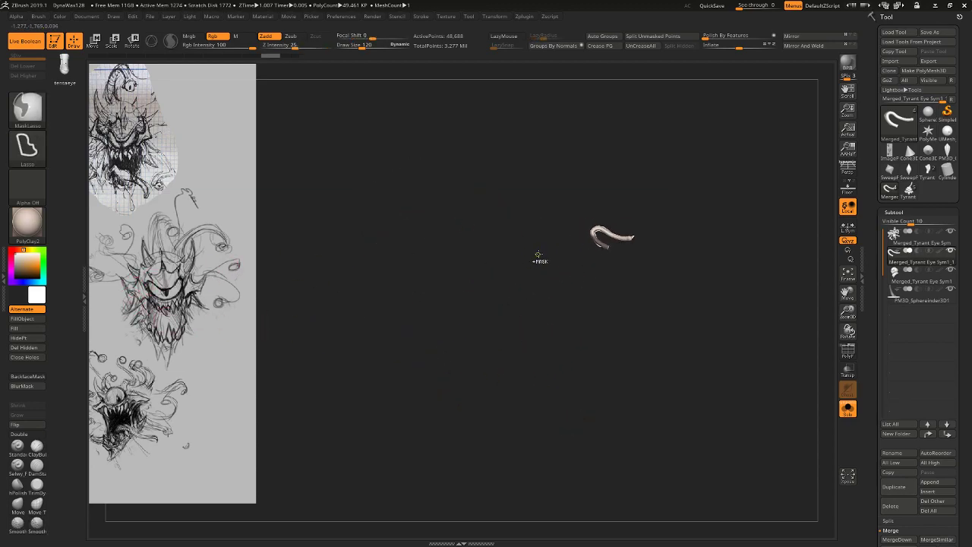
{"action": "mouse_move", "coordinate": [538, 234]}
{"action": "left_mouse_down", "text": "ctrl+alt"}
{"action": "mouse_move", "coordinate": [628, 210]}
{"action": "mouse_move", "coordinate": [589, 255]}
{"action": "left_mouse_up", "text": "ctrl+alt"}
{"action": "mouse_move", "coordinate": [534, 319]}
{"action": "left_mouse_down", "text": "alt"}
{"action": "mouse_move", "coordinate": [543, 369]}
{"action": "mouse_move", "coordinate": [521, 376]}
{"action": "left_mouse_up", "text": "alt"}
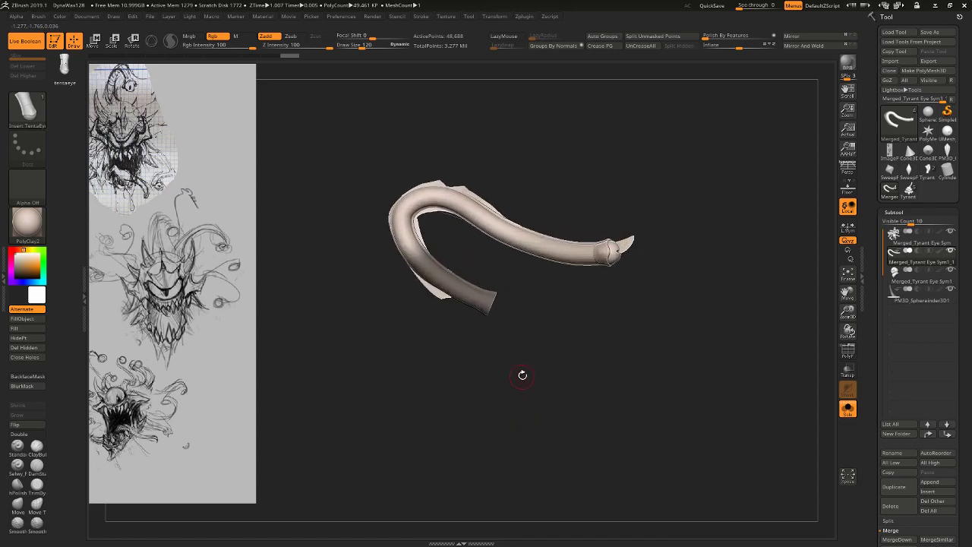
Try masking the eye end of the stalk as well, undoing and redrawing the lasso mask.
{"action": "mouse_move", "coordinate": [398, 384]}
{"action": "left_mouse_down", "text": "ctrl"}
{"action": "mouse_move", "coordinate": [438, 182]}
{"action": "mouse_move", "coordinate": [487, 350]}
{"action": "left_mouse_up", "text": "ctrl"}
{"action": "key", "text": "ctrl+z"}
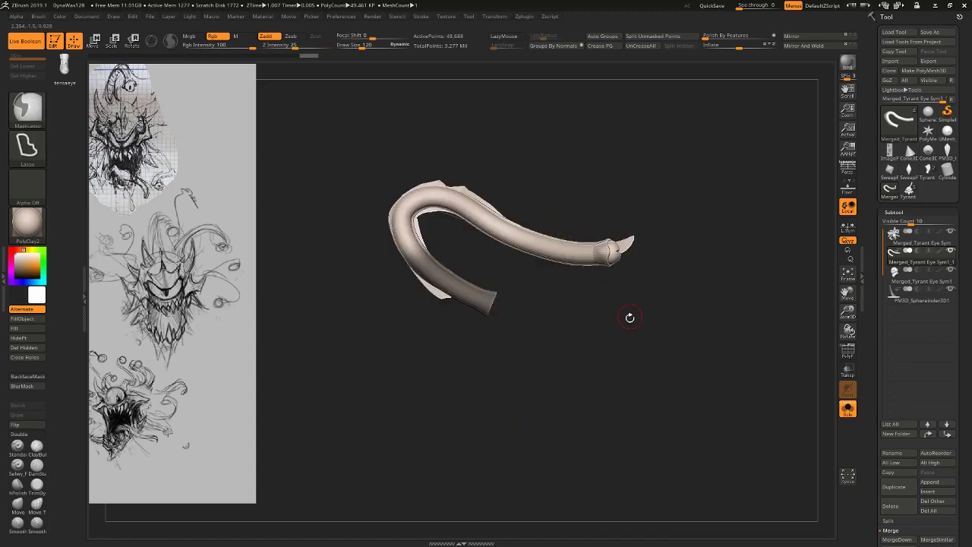
{"action": "mouse_move", "coordinate": [629, 317]}
{"action": "left_mouse_down", "text": "alt"}
{"action": "mouse_move", "coordinate": [590, 192]}
{"action": "mouse_move", "coordinate": [674, 180]}
{"action": "left_mouse_up", "text": "alt"}
{"action": "mouse_move", "coordinate": [567, 218]}
{"action": "left_mouse_down", "text": "alt"}
{"action": "mouse_move", "coordinate": [547, 220]}
{"action": "mouse_move", "coordinate": [558, 431]}
{"action": "mouse_move", "coordinate": [645, 211]}
{"action": "left_mouse_up", "text": "alt"}
{"action": "left_click_drag", "start_coordinate": [559, 214], "coordinate": [517, 101], "text": "alt"}
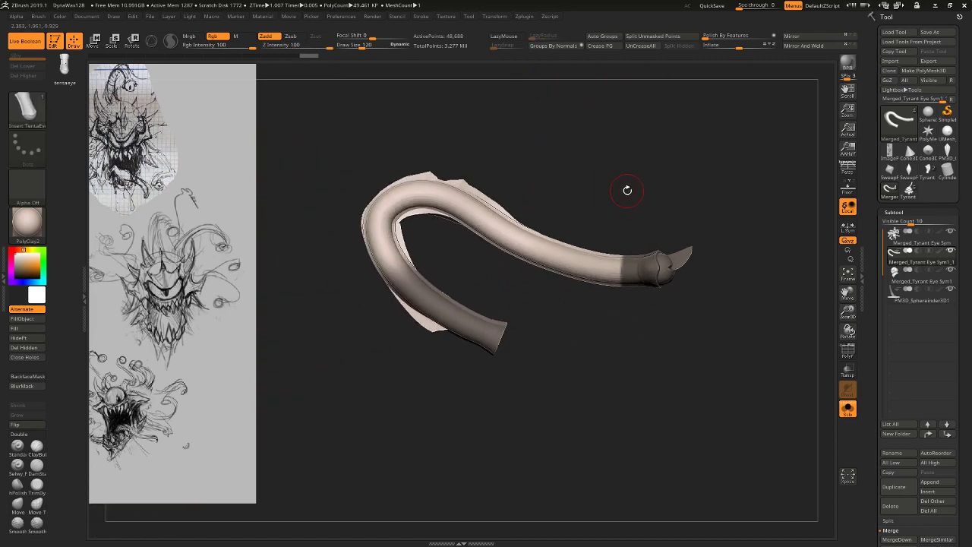
{"action": "key", "text": "ctrl+z"}
{"action": "mouse_move", "coordinate": [705, 319]}
{"action": "left_mouse_down", "text": "alt"}
{"action": "mouse_move", "coordinate": [686, 232]}
{"action": "mouse_move", "coordinate": [658, 178]}
{"action": "left_mouse_up", "text": "alt"}
{"action": "mouse_move", "coordinate": [678, 221]}
{"action": "left_mouse_down", "text": "ctrl"}
{"action": "mouse_move", "coordinate": [722, 231]}
{"action": "mouse_move", "coordinate": [723, 222]}
{"action": "left_mouse_up", "text": "ctrl"}
{"action": "left_click_drag", "start_coordinate": [723, 179], "coordinate": [719, 311], "text": "alt"}
{"action": "left_click_drag", "start_coordinate": [747, 190], "coordinate": [731, 283], "text": "alt"}
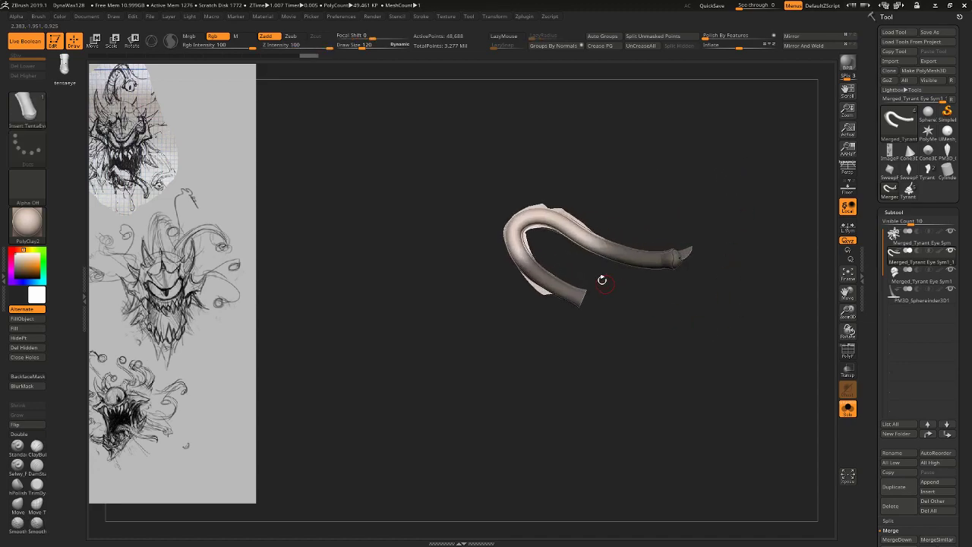
Twist the stalk's root end about its own axis with the Rotate transpose line, using the blurred and inverted root mask.
{"action": "left_click", "coordinate": [642, 360], "text": "ctrl"}
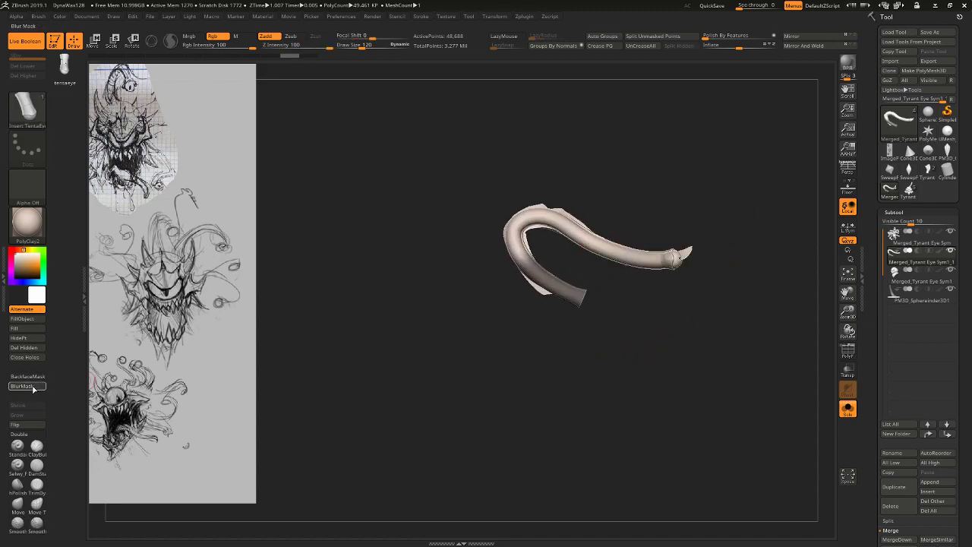
{"action": "key", "text": "r"}
{"action": "mouse_move", "coordinate": [524, 263]}
{"action": "left_mouse_down"}
{"action": "mouse_move", "coordinate": [561, 292]}
{"action": "mouse_move", "coordinate": [549, 278]}
{"action": "left_mouse_up"}
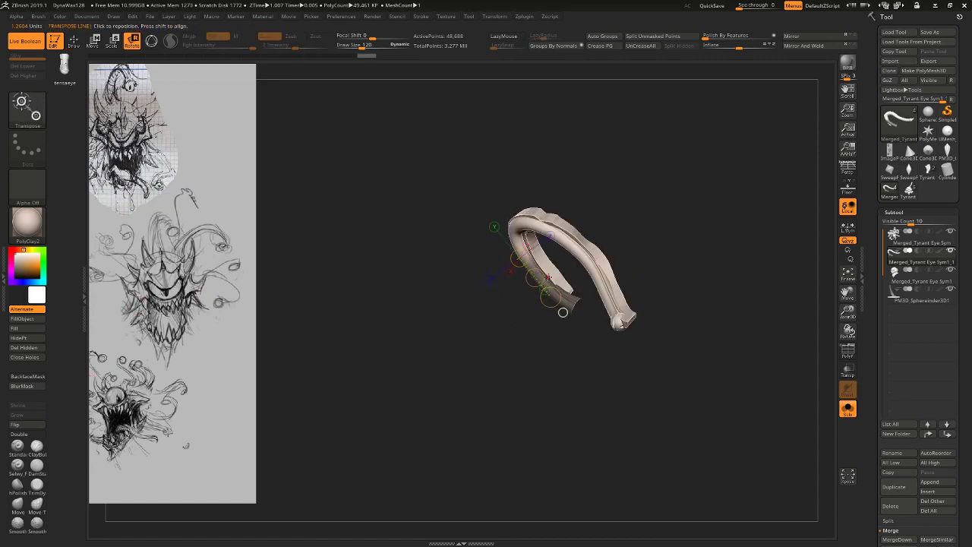
{"action": "left_click_drag", "start_coordinate": [563, 312], "coordinate": [623, 335]}
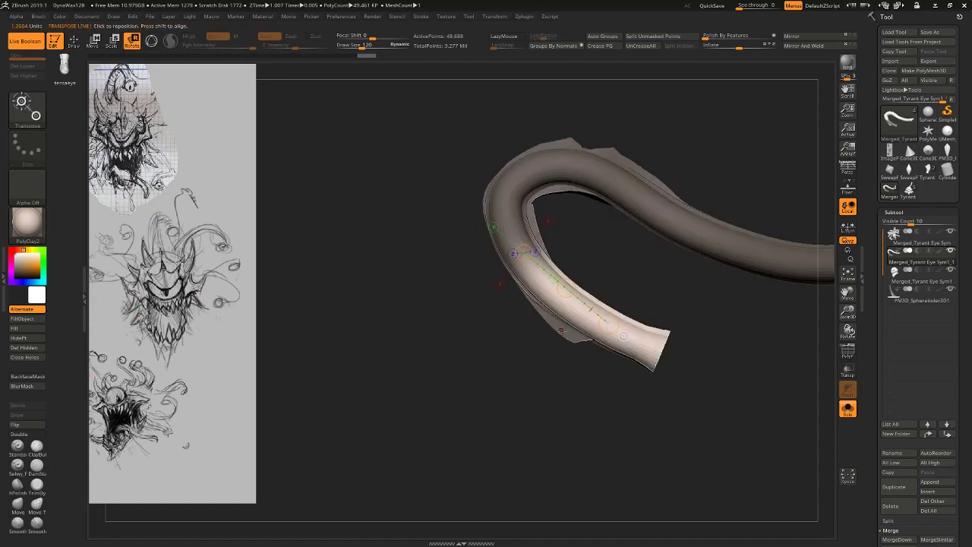
{"action": "left_click_drag", "start_coordinate": [567, 289], "coordinate": [758, 317]}
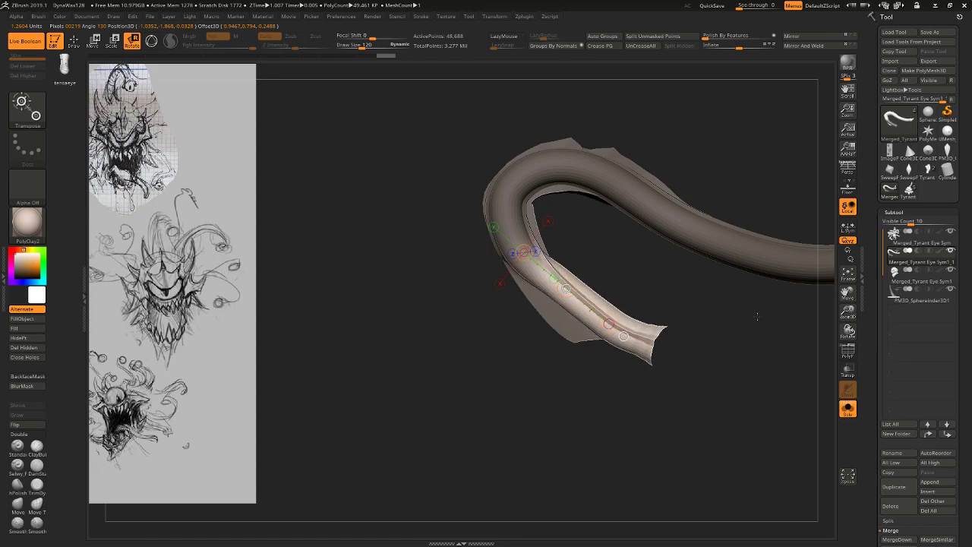
Clear the mask, then mask the stalk from the root to mid-length and blur the mask edge.
{"action": "left_click_drag", "start_coordinate": [658, 282], "coordinate": [537, 281], "text": "alt"}
{"action": "left_click_drag", "start_coordinate": [632, 125], "coordinate": [653, 139], "text": "ctrl"}
{"action": "left_click_drag", "start_coordinate": [540, 205], "coordinate": [402, 331], "text": "ctrl"}
{"action": "mouse_move", "coordinate": [751, 261]}
{"action": "left_mouse_down", "text": "ctrl"}
{"action": "mouse_move", "coordinate": [664, 304]}
{"action": "mouse_move", "coordinate": [619, 403]}
{"action": "left_mouse_up", "text": "ctrl"}
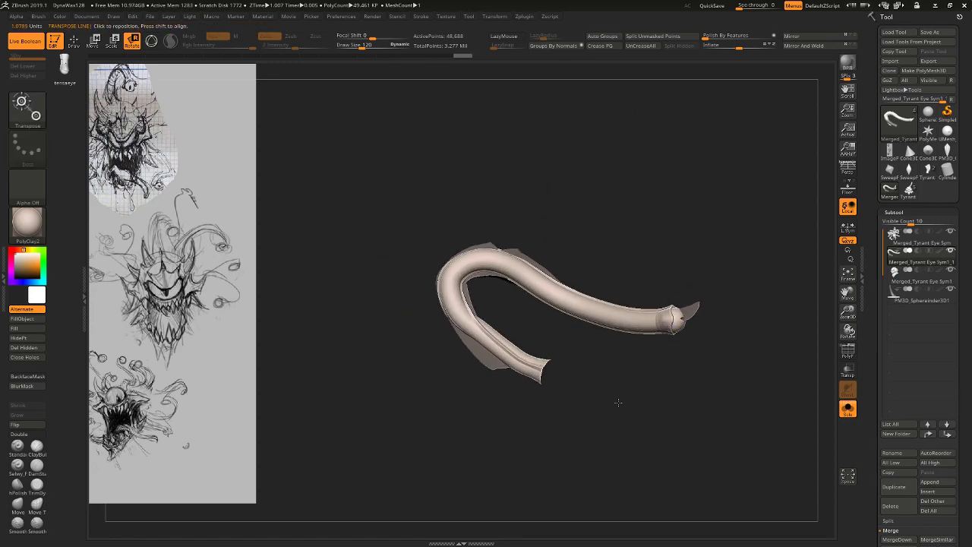
{"action": "mouse_move", "coordinate": [584, 234]}
{"action": "left_mouse_down", "text": "alt"}
{"action": "mouse_move", "coordinate": [630, 344]}
{"action": "mouse_move", "coordinate": [504, 230]}
{"action": "left_mouse_up", "text": "alt"}
{"action": "mouse_move", "coordinate": [400, 318]}
{"action": "left_mouse_down", "text": "ctrl"}
{"action": "mouse_move", "coordinate": [532, 273]}
{"action": "mouse_move", "coordinate": [526, 378]}
{"action": "left_mouse_up", "text": "ctrl"}
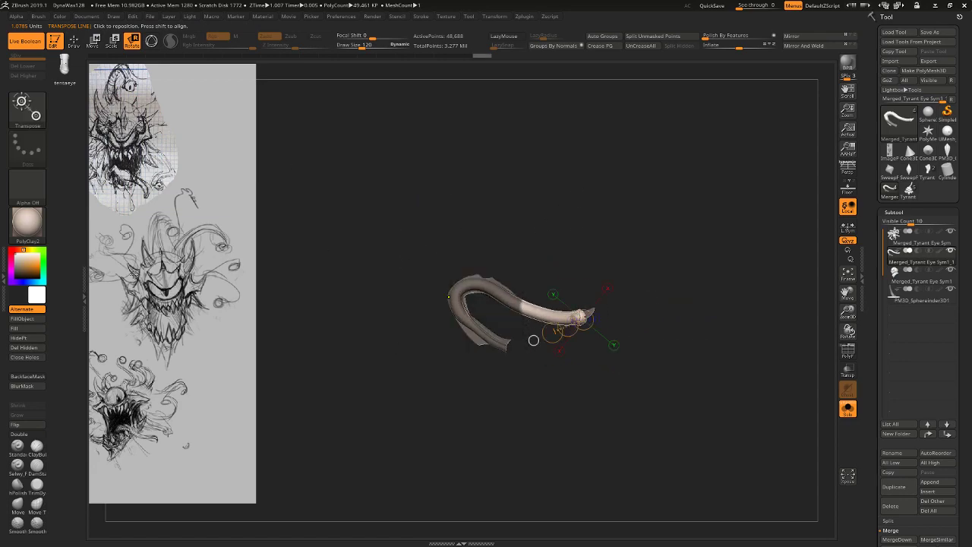
{"action": "left_click", "coordinate": [41, 387]}
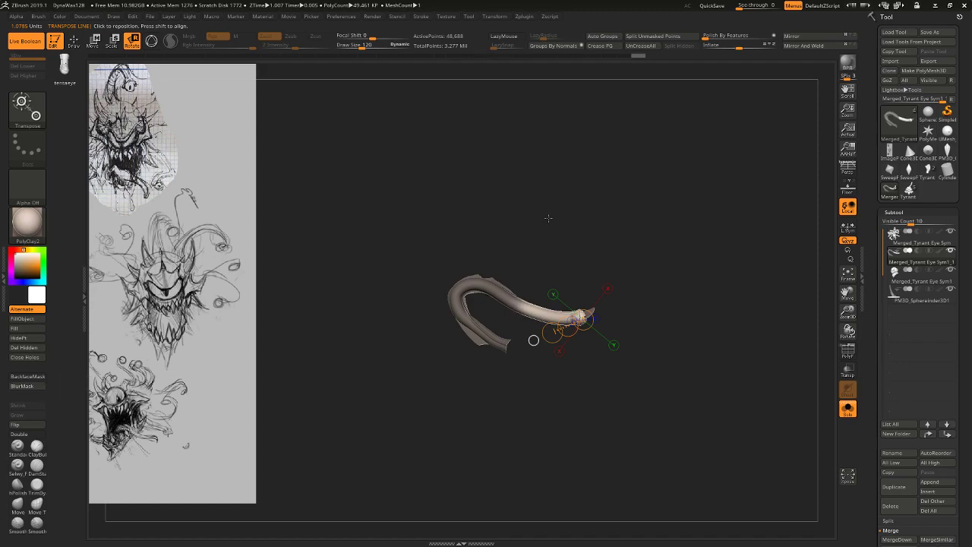
Twist the unmasked eye end of the stalk about its own axis with a Rotate transpose line laid along it.
{"action": "left_click_drag", "start_coordinate": [533, 340], "coordinate": [527, 300]}
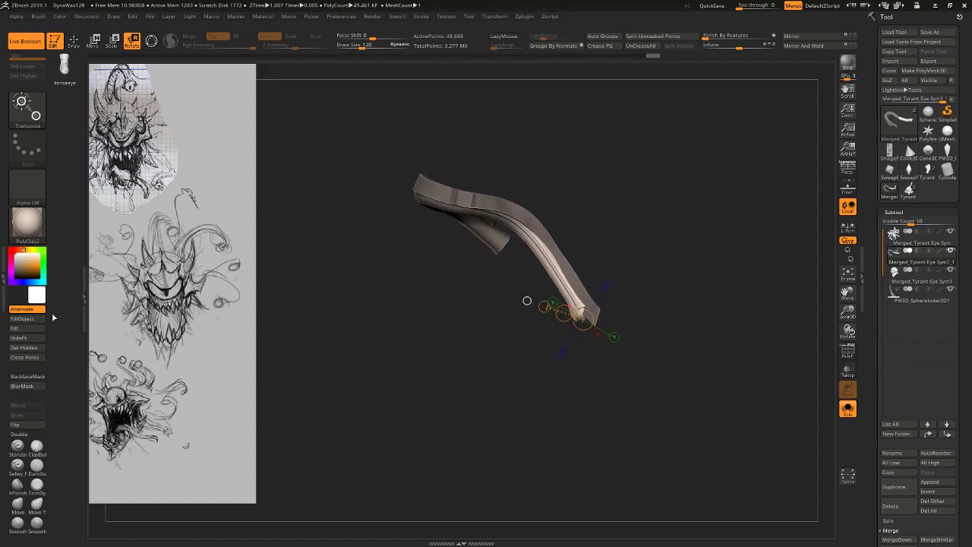
{"action": "mouse_move", "coordinate": [644, 228]}
{"action": "left_mouse_down"}
{"action": "mouse_move", "coordinate": [666, 239]}
{"action": "mouse_move", "coordinate": [667, 268]}
{"action": "left_mouse_up"}
{"action": "left_click_drag", "start_coordinate": [443, 161], "coordinate": [568, 292]}
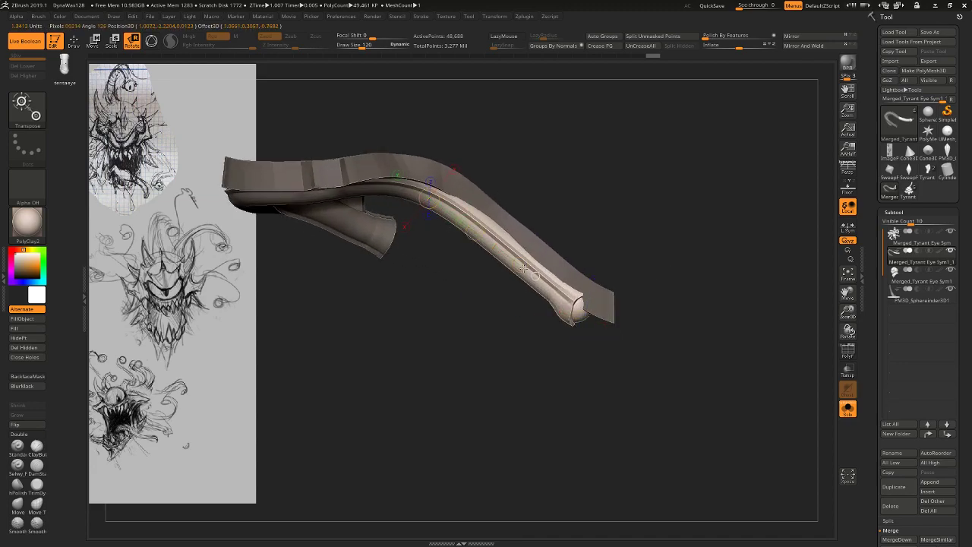
{"action": "left_click_drag", "start_coordinate": [646, 228], "coordinate": [480, 229]}
{"action": "left_click_drag", "start_coordinate": [545, 170], "coordinate": [620, 180]}
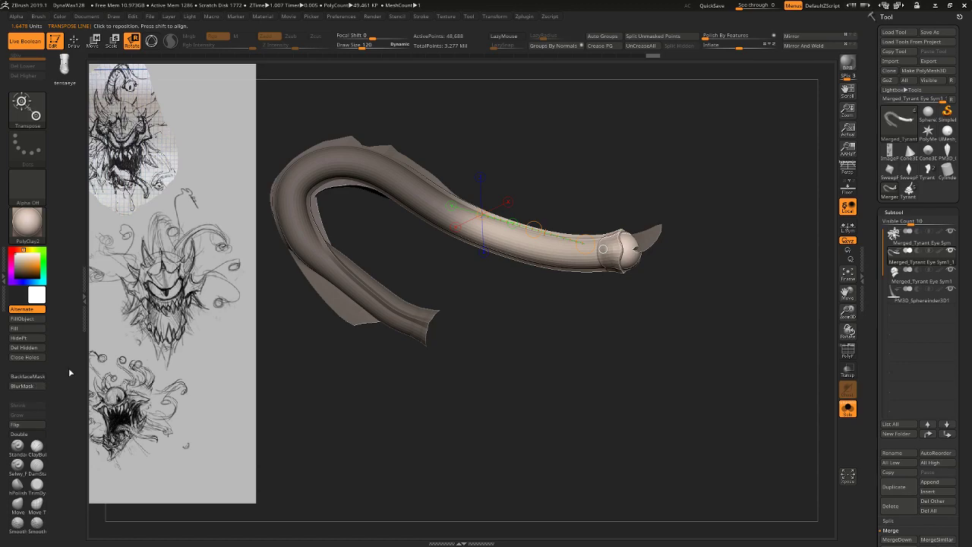
Twist the unmasked eye end of the stalk further about its axis and adjust the twisted section with a large Move brush.
{"action": "left_click_drag", "start_coordinate": [539, 231], "coordinate": [610, 139]}
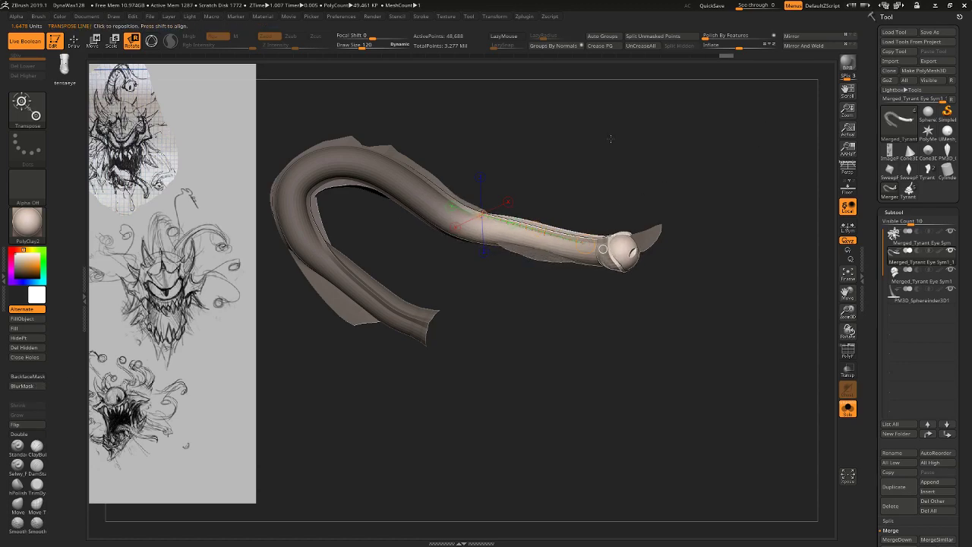
{"action": "left_click", "coordinate": [17, 512]}
{"action": "left_click_drag", "start_coordinate": [581, 204], "coordinate": [655, 204]}
{"action": "key", "text": "s"}
{"action": "left_click_drag", "start_coordinate": [497, 246], "coordinate": [512, 245]}
{"action": "key", "text": "s"}
{"action": "left_click_drag", "start_coordinate": [504, 245], "coordinate": [514, 246]}
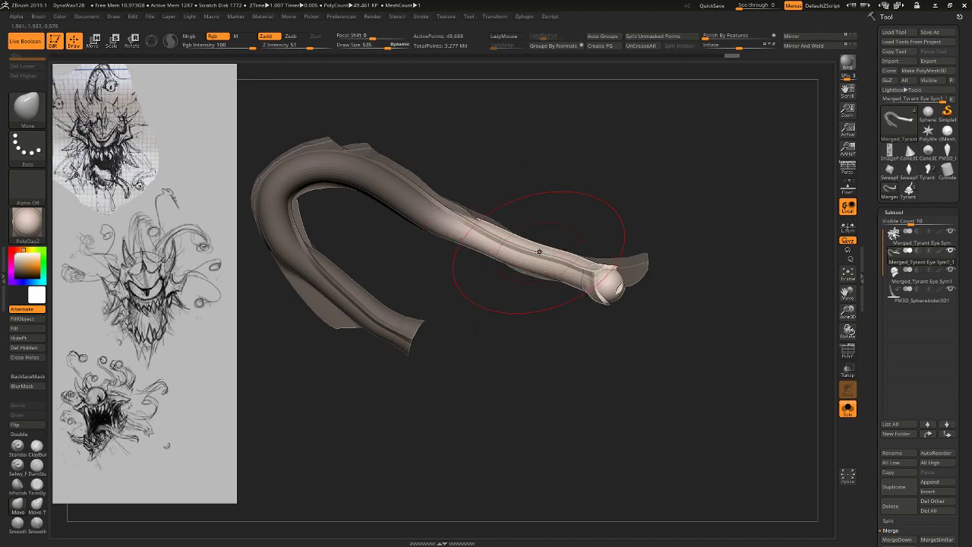
Clear the mask and even out the bend between mid-stalk and eye with the Move brush at size 546.
{"action": "left_click_drag", "start_coordinate": [613, 148], "coordinate": [647, 155]}
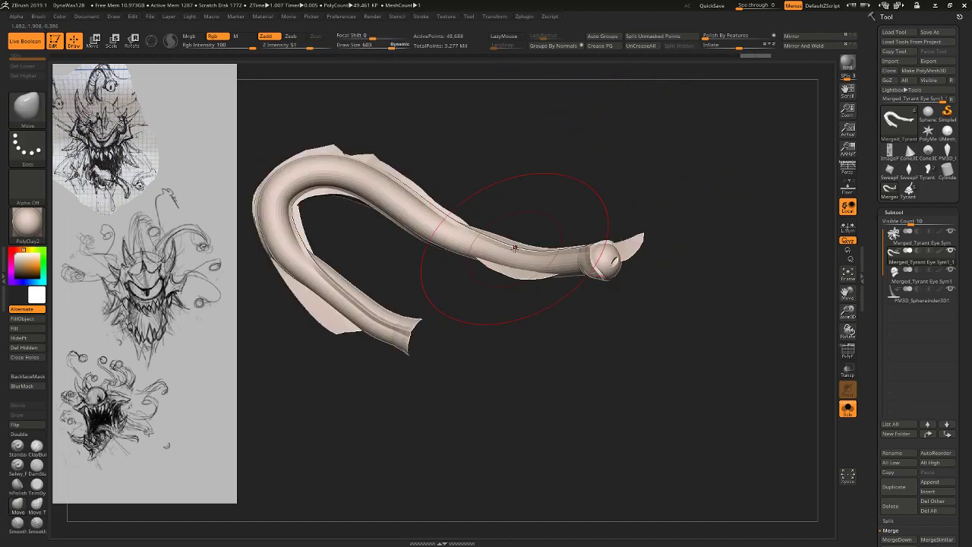
{"action": "key", "text": "s"}
{"action": "mouse_move", "coordinate": [510, 247]}
{"action": "left_mouse_down"}
{"action": "mouse_move", "coordinate": [522, 254]}
{"action": "mouse_move", "coordinate": [491, 246]}
{"action": "left_mouse_up"}
{"action": "key", "text": "s"}
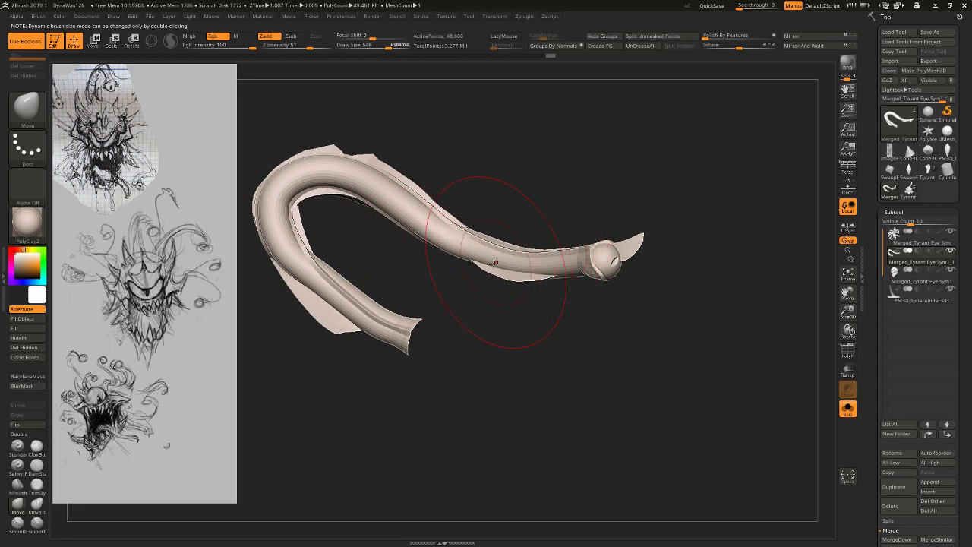
Quick-save the project and delete the leftover fin pieces along the stalk by masking the rest of the mesh.
{"action": "left_click_drag", "start_coordinate": [635, 369], "coordinate": [705, 339]}
{"action": "left_click", "coordinate": [714, 5]}
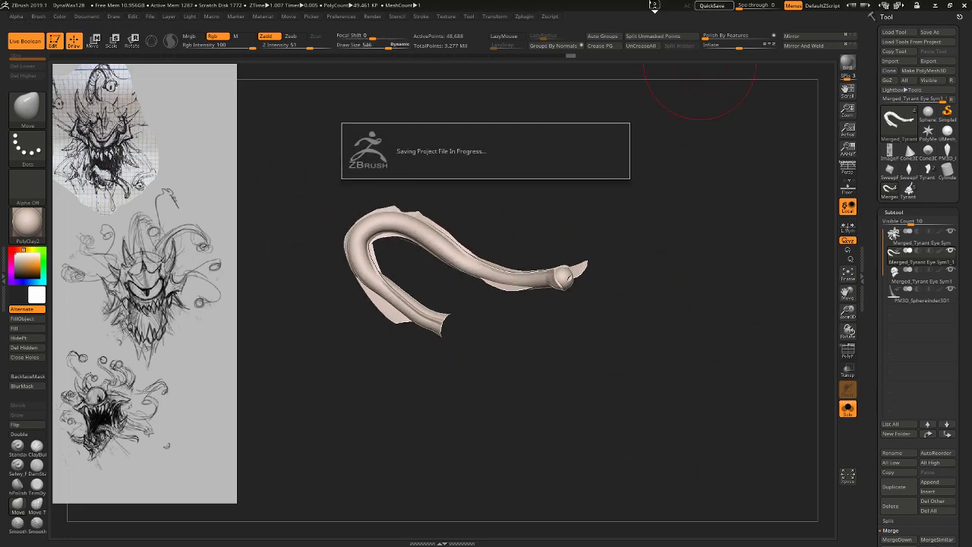
{"action": "key", "text": "w"}
{"action": "left_click", "coordinate": [397, 322], "text": "ctrl"}
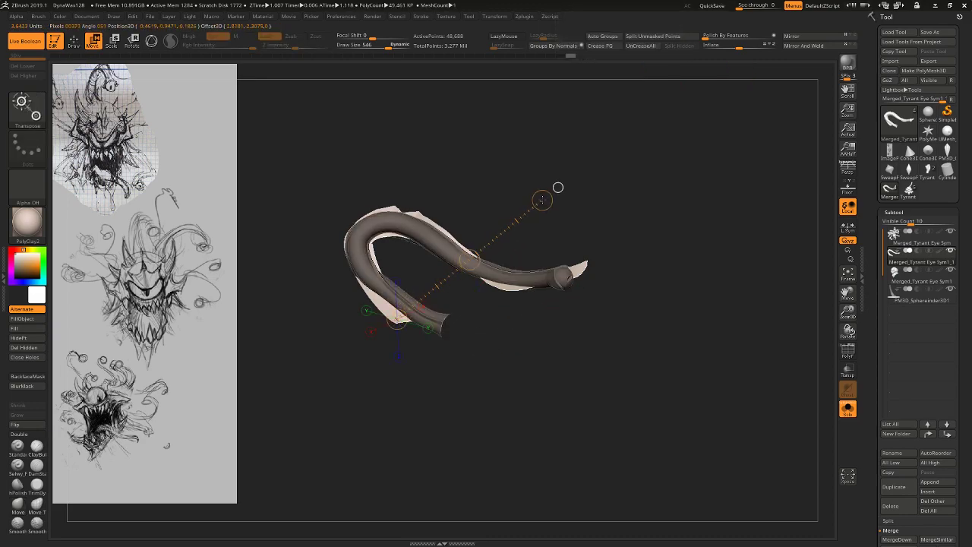
{"action": "left_click", "coordinate": [37, 336]}
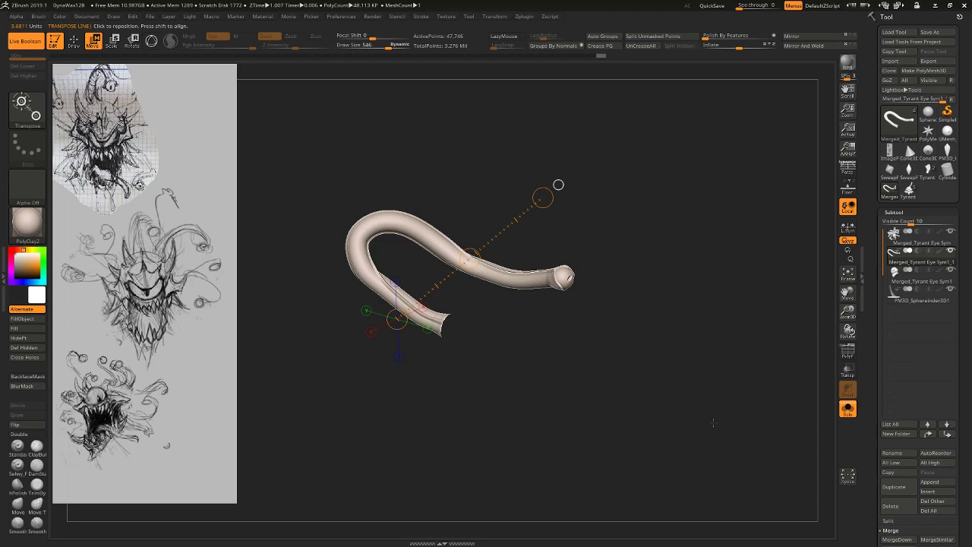
Refine the root half of the twisted stalk with the Move brush and smooth the surface along its bend.
{"action": "key", "text": "q"}
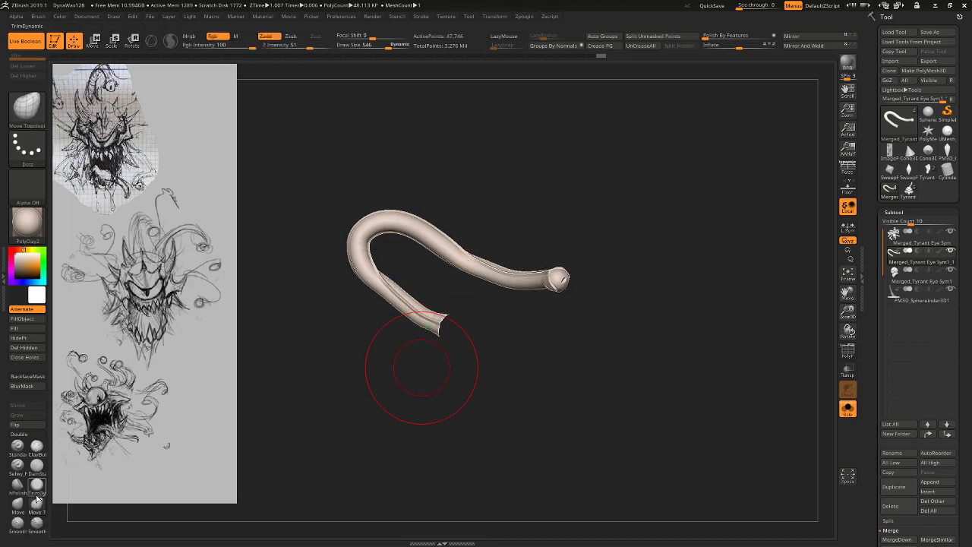
{"action": "left_click", "coordinate": [20, 508]}
{"action": "left_click_drag", "start_coordinate": [398, 284], "coordinate": [387, 296]}
{"action": "left_click_drag", "start_coordinate": [378, 351], "coordinate": [354, 299], "text": "shift"}
{"action": "left_click_drag", "start_coordinate": [322, 364], "coordinate": [380, 326], "text": "shift"}
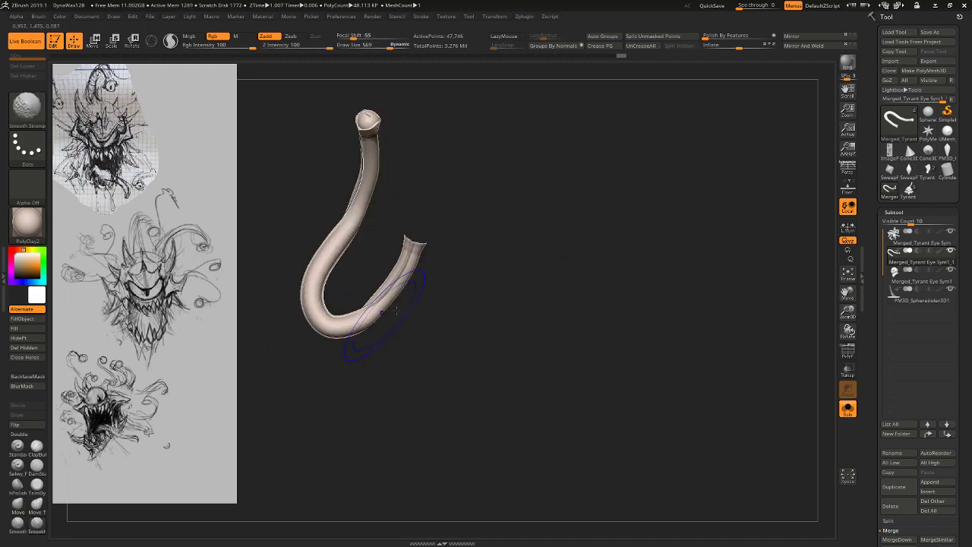
{"action": "mouse_move", "coordinate": [486, 289]}
{"action": "left_mouse_down"}
{"action": "mouse_move", "coordinate": [558, 344]}
{"action": "mouse_move", "coordinate": [593, 294]}
{"action": "mouse_move", "coordinate": [555, 191]}
{"action": "left_mouse_up"}
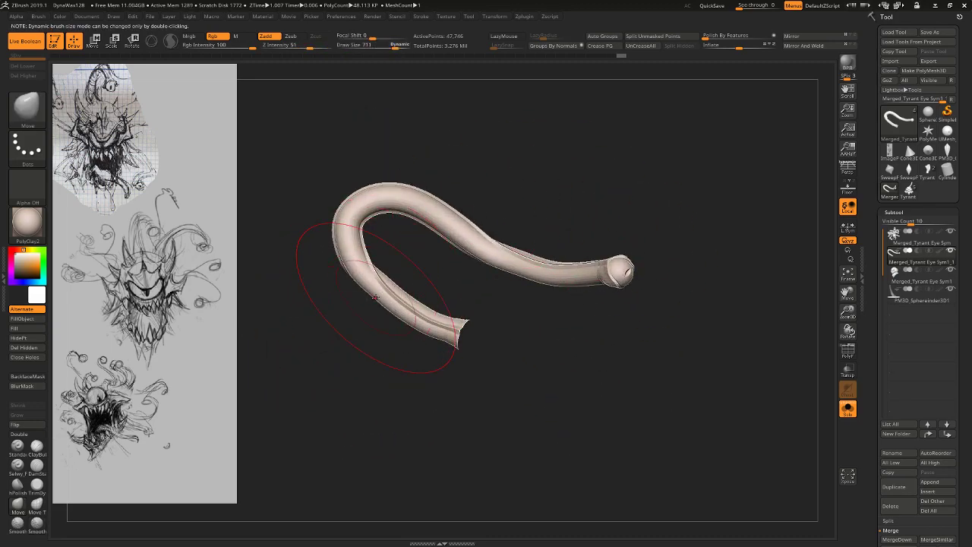
{"action": "left_click_drag", "start_coordinate": [394, 308], "coordinate": [390, 313]}
{"action": "left_click_drag", "start_coordinate": [635, 189], "coordinate": [658, 212], "text": "alt"}
{"action": "key", "text": "s"}
{"action": "left_click", "coordinate": [527, 289]}
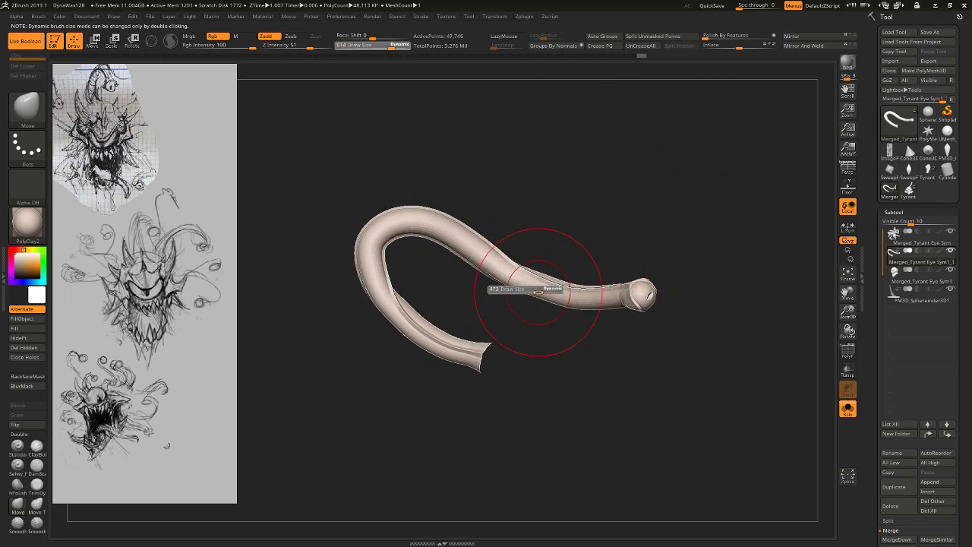
Turn off solo mode to show the whole monster and reduce the Move brush to about size 206 for the stalk roots.
{"action": "left_click", "coordinate": [847, 409]}
{"action": "mouse_move", "coordinate": [763, 463]}
{"action": "left_mouse_down", "text": "alt"}
{"action": "mouse_move", "coordinate": [719, 343]}
{"action": "mouse_move", "coordinate": [673, 352]}
{"action": "mouse_move", "coordinate": [687, 354]}
{"action": "mouse_move", "coordinate": [682, 385]}
{"action": "mouse_move", "coordinate": [705, 228]}
{"action": "mouse_move", "coordinate": [723, 287]}
{"action": "mouse_move", "coordinate": [688, 319]}
{"action": "mouse_move", "coordinate": [696, 363]}
{"action": "mouse_move", "coordinate": [553, 346]}
{"action": "mouse_move", "coordinate": [577, 318]}
{"action": "left_mouse_up", "text": "alt"}
{"action": "key", "text": "s"}
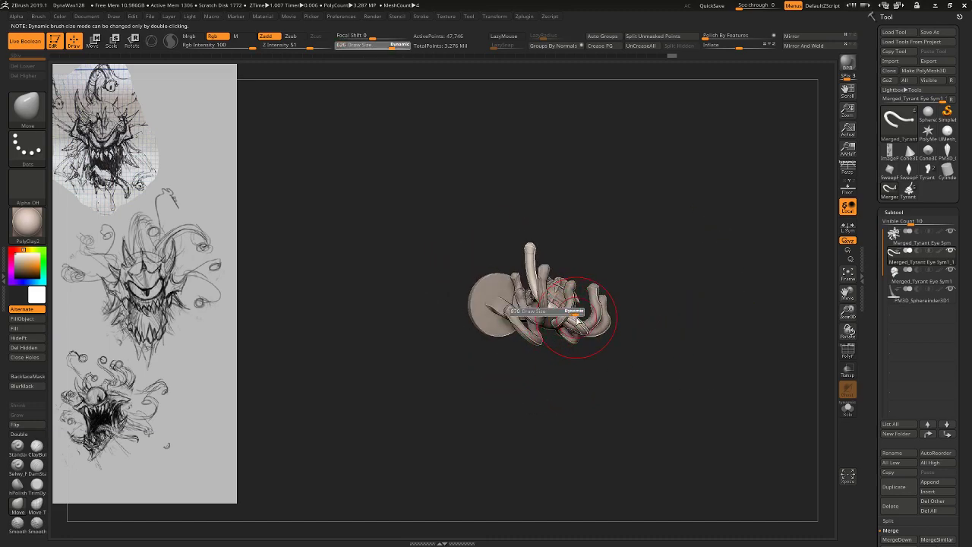
{"action": "left_click", "coordinate": [406, 46]}
{"action": "left_click_drag", "start_coordinate": [668, 303], "coordinate": [667, 355], "text": "alt"}
{"action": "key", "text": "s"}
{"action": "left_click_drag", "start_coordinate": [581, 346], "coordinate": [564, 348]}
{"action": "key", "text": "bracketright"}
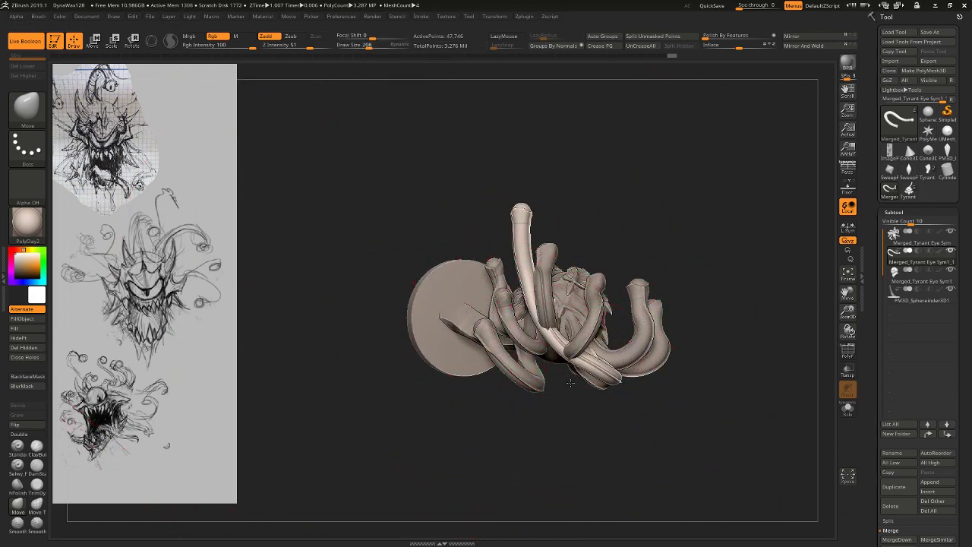
Adjust the stalk roots from behind with the Move brush so the twisted stalk fits among its neighbours.
{"action": "left_click", "coordinate": [616, 373], "text": "alt"}
{"action": "mouse_move", "coordinate": [731, 293]}
{"action": "left_mouse_down"}
{"action": "mouse_move", "coordinate": [760, 327]}
{"action": "mouse_move", "coordinate": [712, 314]}
{"action": "left_mouse_up"}
{"action": "left_click_drag", "start_coordinate": [593, 348], "coordinate": [592, 358]}
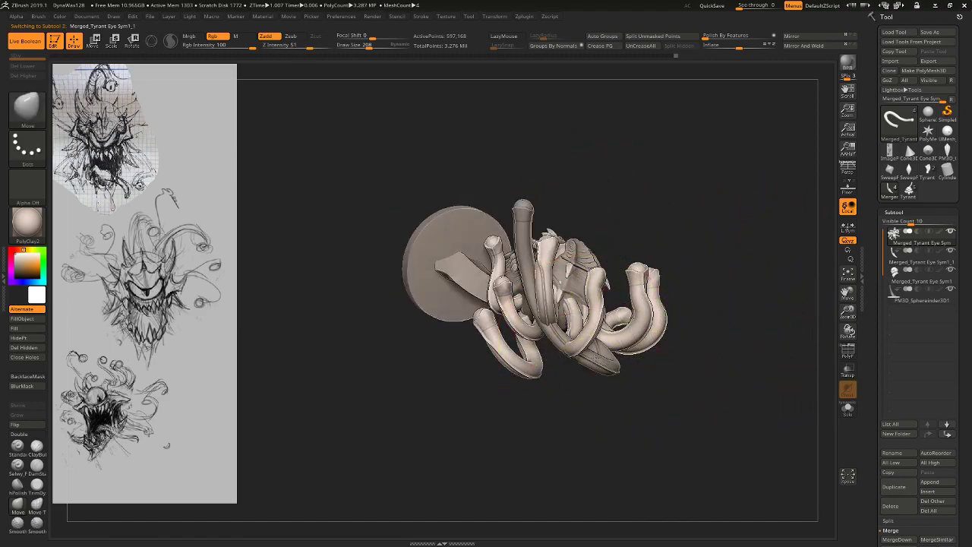
{"action": "mouse_move", "coordinate": [585, 395]}
{"action": "left_mouse_down"}
{"action": "mouse_move", "coordinate": [579, 439]}
{"action": "mouse_move", "coordinate": [567, 293]}
{"action": "mouse_move", "coordinate": [759, 235]}
{"action": "mouse_move", "coordinate": [765, 252]}
{"action": "mouse_move", "coordinate": [745, 291]}
{"action": "mouse_move", "coordinate": [563, 282]}
{"action": "left_mouse_up"}
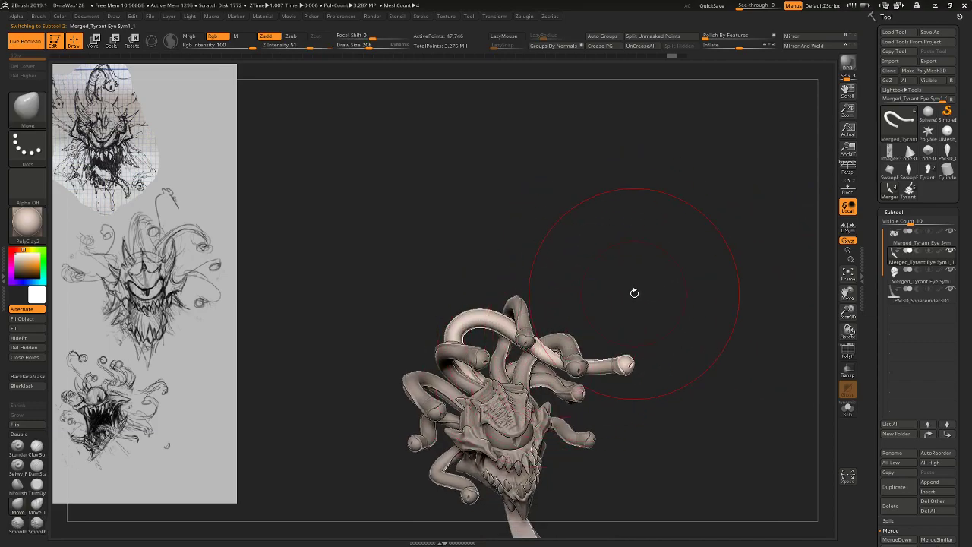
{"action": "left_click_drag", "start_coordinate": [658, 413], "coordinate": [587, 269], "text": "alt"}
Select the subtool with the other stalks, isolate the topmost rear stalk by masking the rest, and lasso-mask its eye half.
{"action": "key", "text": "w"}
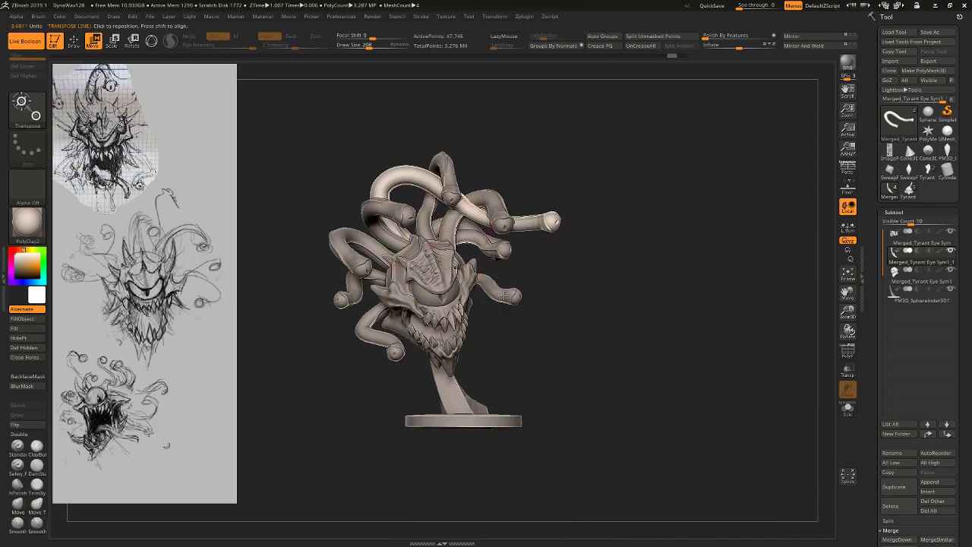
{"action": "left_click", "coordinate": [506, 296], "text": "alt"}
{"action": "left_click_drag", "start_coordinate": [643, 343], "coordinate": [551, 351]}
{"action": "left_click_drag", "start_coordinate": [413, 137], "coordinate": [578, 251]}
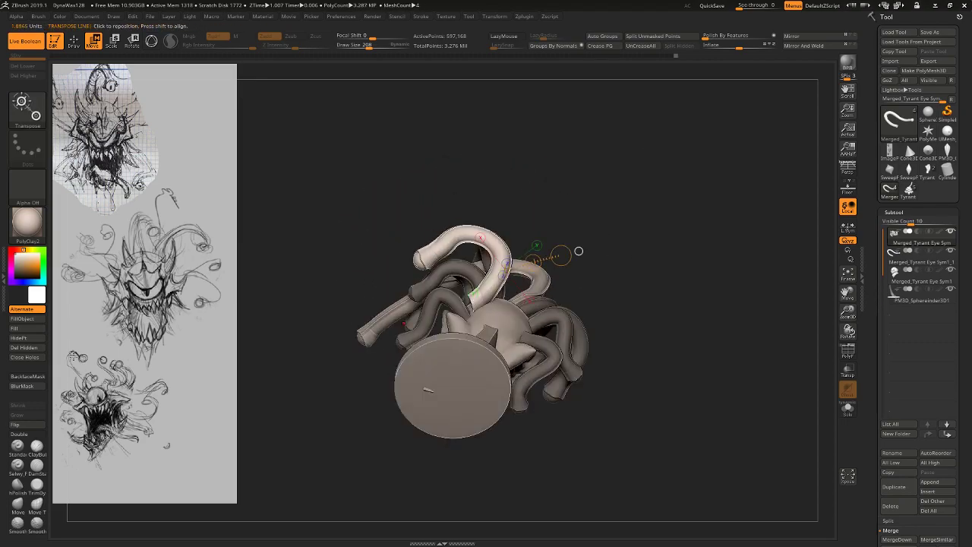
{"action": "left_click", "coordinate": [38, 515]}
{"action": "key", "text": "s"}
{"action": "left_click_drag", "start_coordinate": [488, 308], "coordinate": [484, 308]}
{"action": "mouse_move", "coordinate": [566, 233]}
{"action": "left_mouse_down", "text": "ctrl"}
{"action": "mouse_move", "coordinate": [477, 244]}
{"action": "mouse_move", "coordinate": [361, 162]}
{"action": "left_mouse_up", "text": "ctrl"}
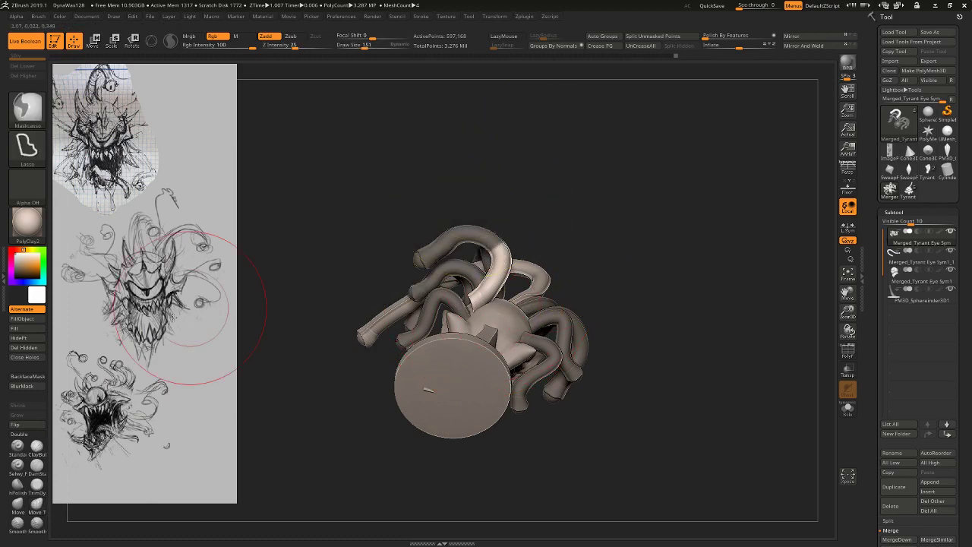
Blur the mask edge, rotate the free root portion of the rear stalk with the transpose line, and clear the mask.
{"action": "left_click", "coordinate": [34, 387]}
{"action": "key", "text": "r"}
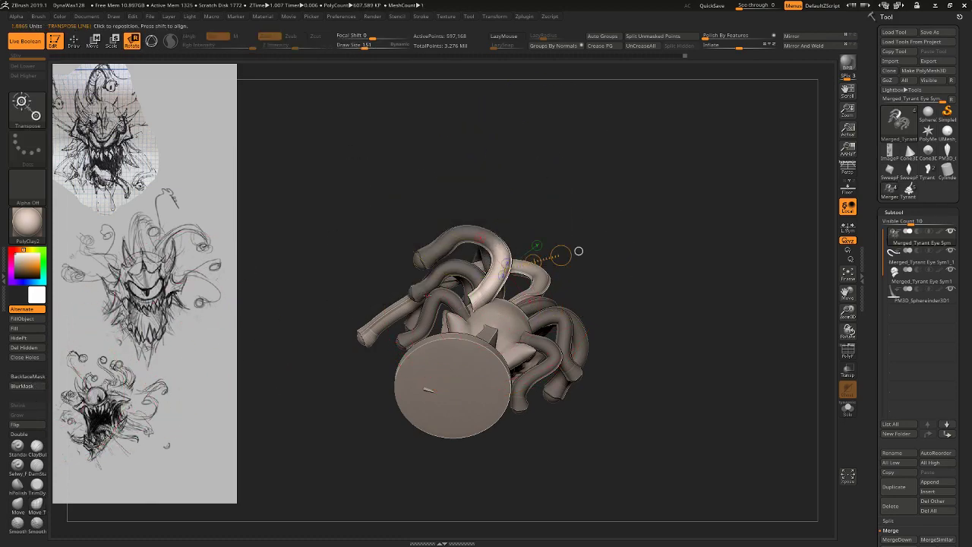
{"action": "mouse_move", "coordinate": [498, 249]}
{"action": "left_mouse_down"}
{"action": "mouse_move", "coordinate": [483, 305]}
{"action": "mouse_move", "coordinate": [506, 323]}
{"action": "mouse_move", "coordinate": [517, 318]}
{"action": "left_mouse_up"}
{"action": "left_click_drag", "start_coordinate": [632, 228], "coordinate": [699, 267]}
{"action": "left_click", "coordinate": [659, 249], "text": "ctrl"}
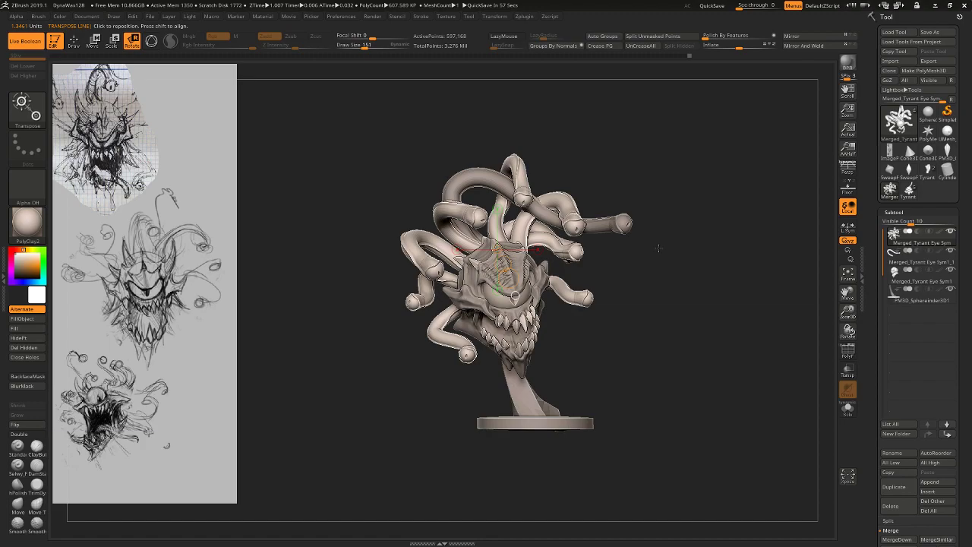
Isolate the side stalk beside the eye with a topological mask and rotate it using a horizontal transpose line.
{"action": "left_click_drag", "start_coordinate": [756, 319], "coordinate": [723, 306]}
{"action": "key", "text": "w"}
{"action": "left_click_drag", "start_coordinate": [538, 262], "coordinate": [607, 293], "text": "ctrl"}
{"action": "left_click_drag", "start_coordinate": [651, 258], "coordinate": [694, 247]}
{"action": "mouse_move", "coordinate": [481, 280]}
{"action": "left_mouse_down", "text": "shift"}
{"action": "mouse_move", "coordinate": [570, 280]}
{"action": "mouse_move", "coordinate": [529, 297]}
{"action": "left_mouse_up", "text": "shift"}
{"action": "key", "text": "r"}
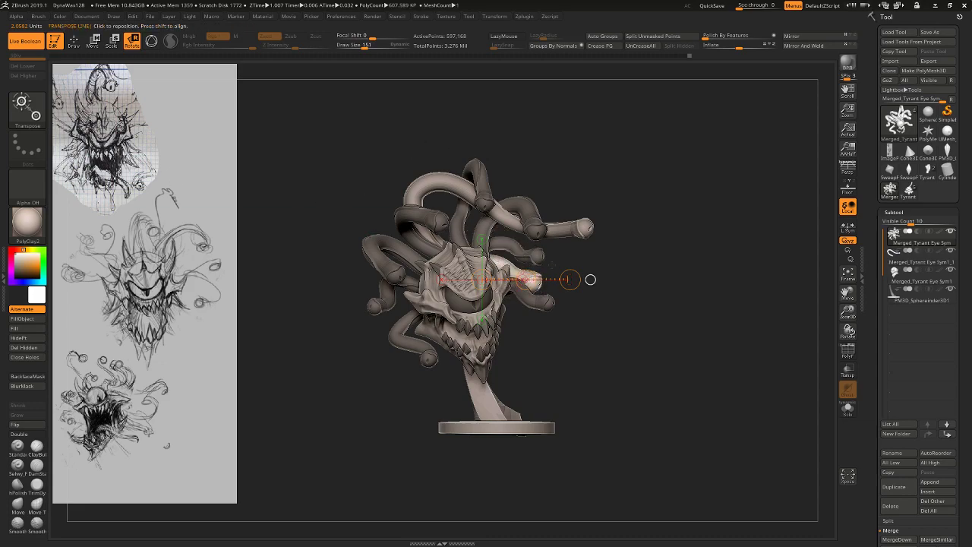
{"action": "left_click_drag", "start_coordinate": [590, 280], "coordinate": [741, 316]}
Move the isolated side stalk forward from the head with a Move transpose line drawn along it.
{"action": "key", "text": "w"}
{"action": "left_click_drag", "start_coordinate": [648, 300], "coordinate": [624, 287]}
{"action": "left_click_drag", "start_coordinate": [679, 257], "coordinate": [631, 259]}
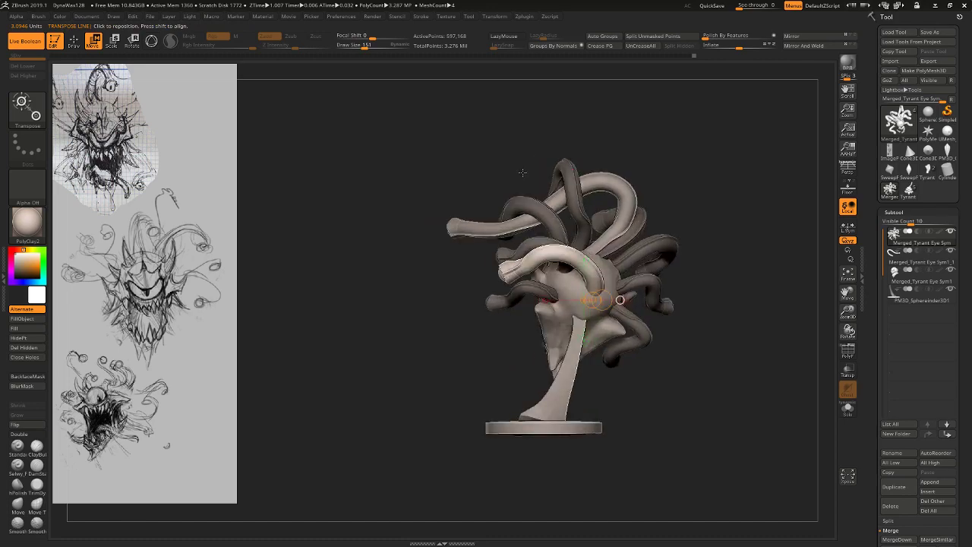
{"action": "mouse_move", "coordinate": [374, 287]}
{"action": "left_mouse_down"}
{"action": "mouse_move", "coordinate": [399, 269]}
{"action": "mouse_move", "coordinate": [393, 284]}
{"action": "left_mouse_up"}
{"action": "left_click", "coordinate": [113, 41]}
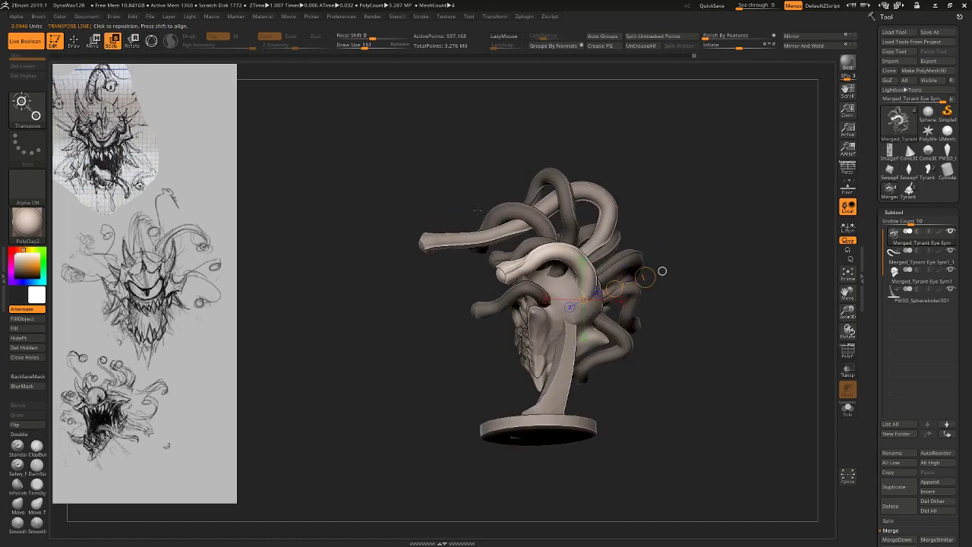
{"action": "left_click_drag", "start_coordinate": [504, 273], "coordinate": [689, 241]}
{"action": "key", "text": "w"}
{"action": "left_click_drag", "start_coordinate": [596, 259], "coordinate": [559, 261]}
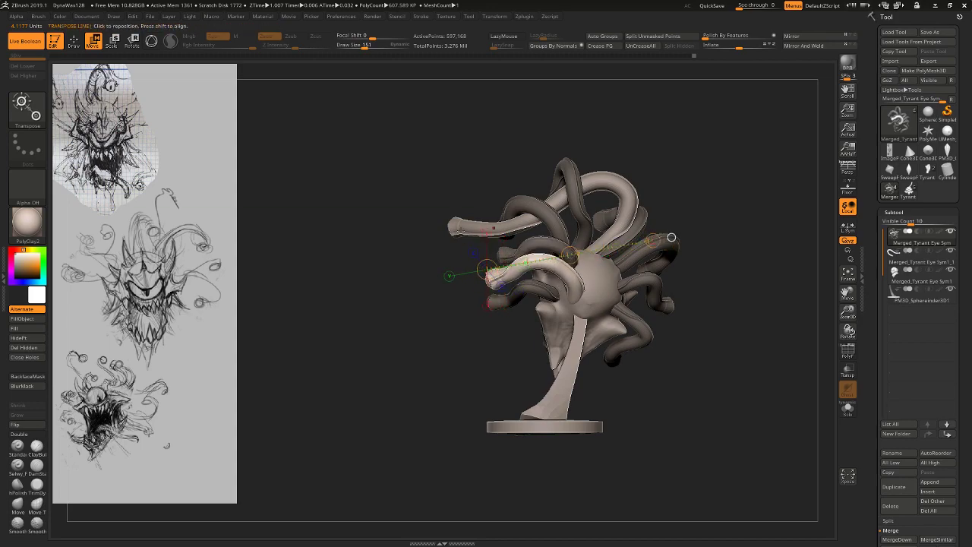
Shift the twisted stalk slightly forward, and move the stalk behind the isolated side stalk slightly backward using a topological mask.
{"action": "left_click", "coordinate": [492, 228], "text": "alt"}
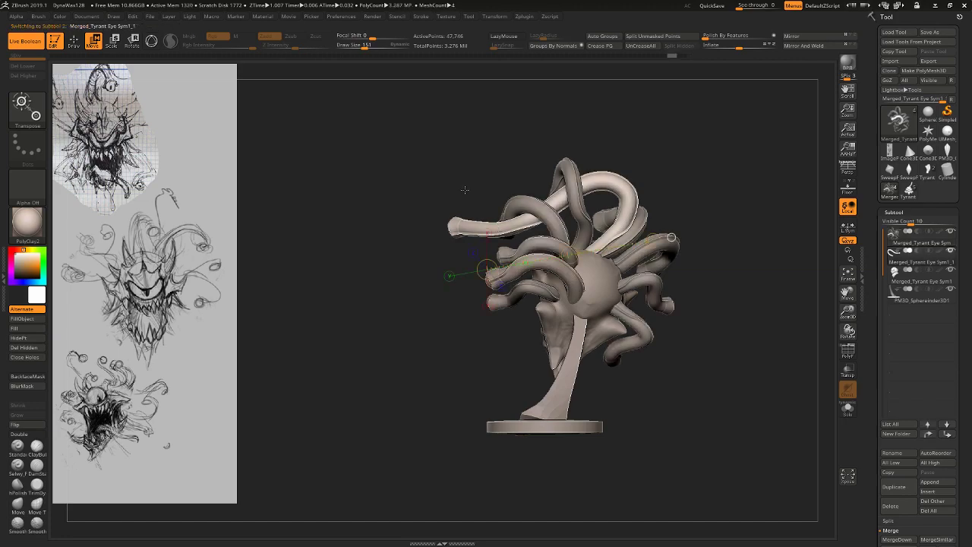
{"action": "mouse_move", "coordinate": [605, 229]}
{"action": "left_mouse_down"}
{"action": "mouse_move", "coordinate": [718, 229]}
{"action": "mouse_move", "coordinate": [652, 230]}
{"action": "left_mouse_up"}
{"action": "left_click", "coordinate": [566, 252], "text": "alt"}
{"action": "left_click", "coordinate": [565, 249], "text": "ctrl"}
{"action": "mouse_move", "coordinate": [546, 246]}
{"action": "left_mouse_down"}
{"action": "mouse_move", "coordinate": [629, 257]}
{"action": "mouse_move", "coordinate": [669, 246]}
{"action": "left_mouse_up"}
{"action": "left_click_drag", "start_coordinate": [605, 246], "coordinate": [611, 247]}
Isolate the front side stalk again with a topological mask and nudge it forward along a horizontal Move transpose line.
{"action": "left_click", "coordinate": [574, 275], "text": "ctrl"}
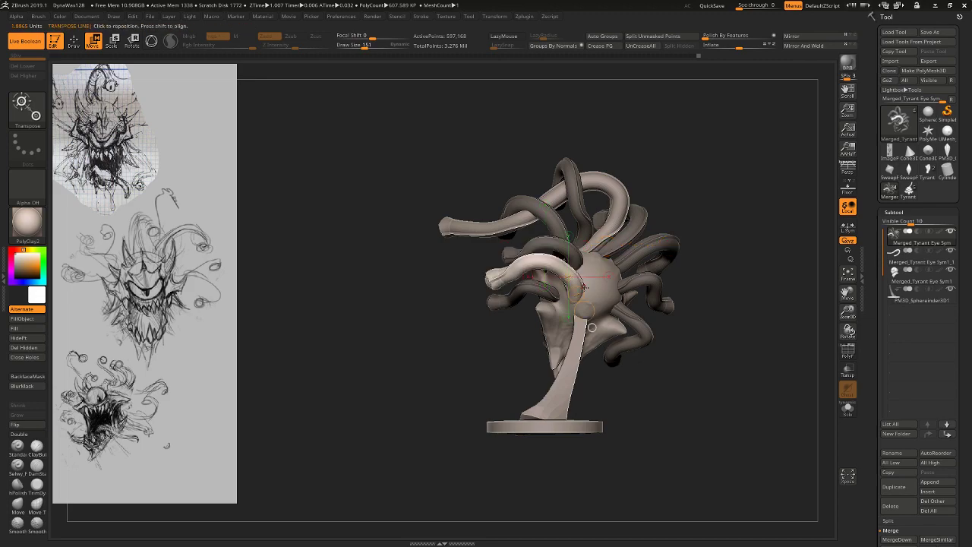
{"action": "left_click_drag", "start_coordinate": [582, 282], "coordinate": [704, 283], "text": "shift"}
{"action": "left_click_drag", "start_coordinate": [633, 282], "coordinate": [623, 273]}
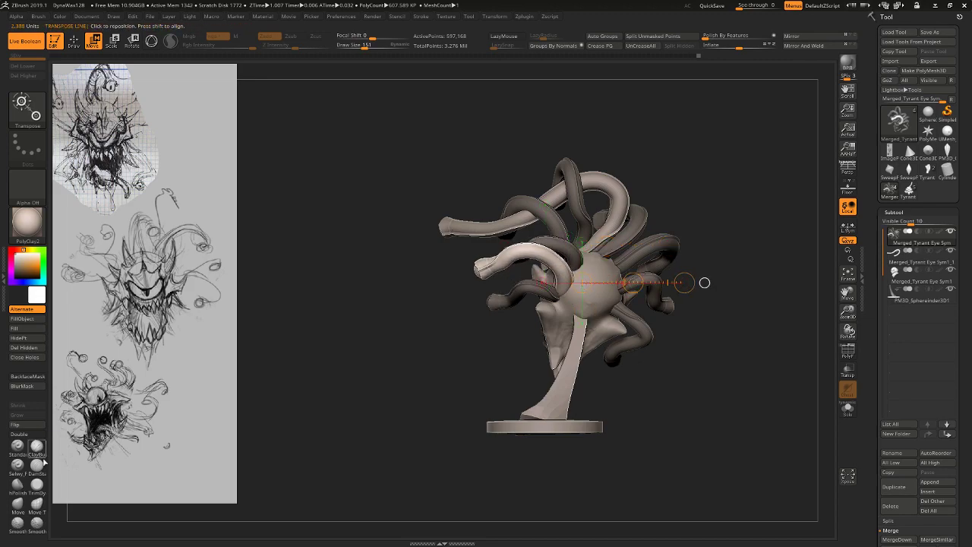
Reshape the curve of the side stalks with the Move brush, reducing its size to 119.
{"action": "left_click", "coordinate": [18, 505]}
{"action": "right_click_drag", "start_coordinate": [570, 293], "coordinate": [593, 293]}
{"action": "key", "text": "s"}
{"action": "left_click_drag", "start_coordinate": [523, 265], "coordinate": [481, 266]}
{"action": "key", "text": "s"}
{"action": "mouse_move", "coordinate": [432, 290]}
{"action": "left_mouse_down"}
{"action": "mouse_move", "coordinate": [513, 301]}
{"action": "mouse_move", "coordinate": [558, 295]}
{"action": "left_mouse_up"}
{"action": "key", "text": "s"}
{"action": "left_click_drag", "start_coordinate": [511, 274], "coordinate": [489, 274]}
{"action": "mouse_move", "coordinate": [552, 286]}
{"action": "left_mouse_down"}
{"action": "mouse_move", "coordinate": [592, 320]}
{"action": "mouse_move", "coordinate": [597, 278]}
{"action": "left_mouse_up"}
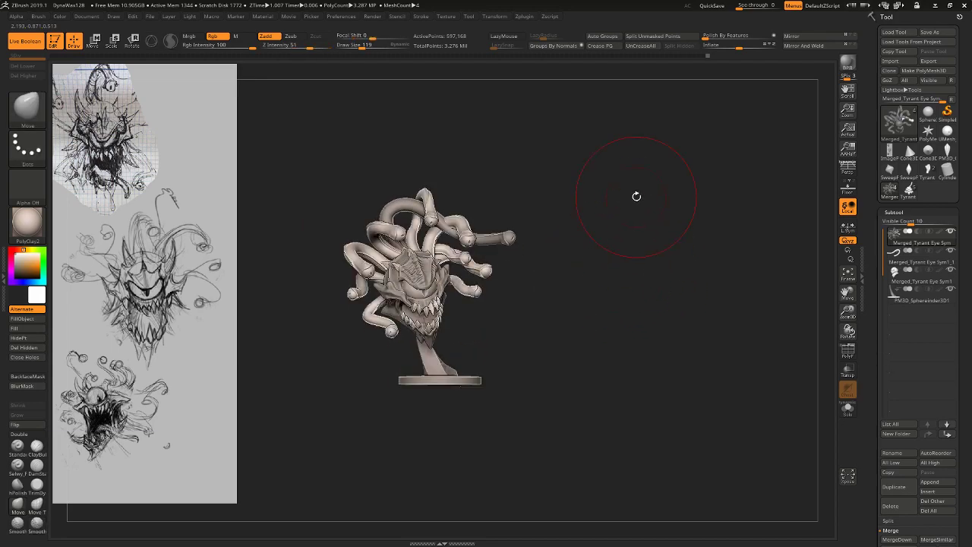
Quick-save the project and save the tool under the name "Final Pose Tyrant eye".
{"action": "left_click", "coordinate": [702, 5]}
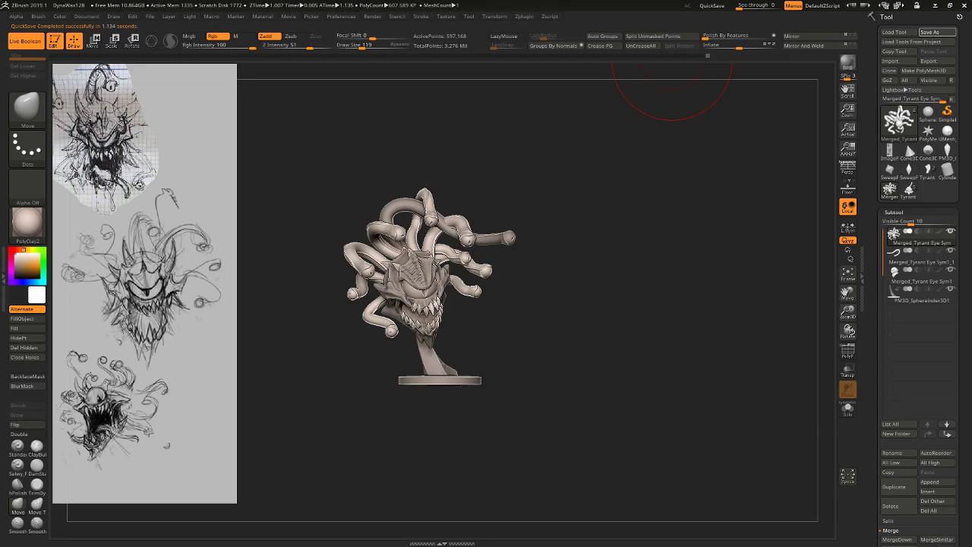
{"action": "left_click", "coordinate": [937, 32]}
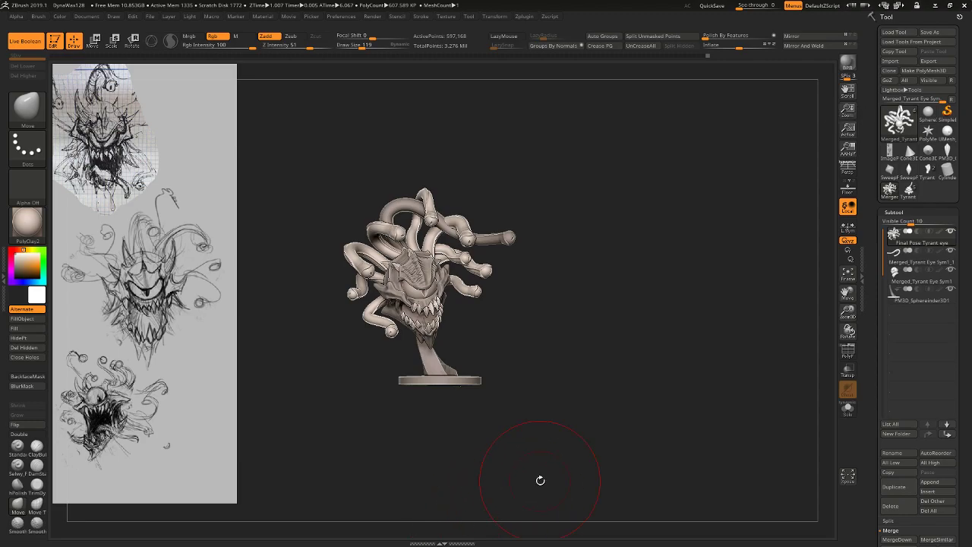
Review the final pose from the front and both sides and quick-save the project again.
{"action": "left_click_drag", "start_coordinate": [639, 323], "coordinate": [666, 368]}
{"action": "left_click_drag", "start_coordinate": [666, 368], "coordinate": [774, 297]}
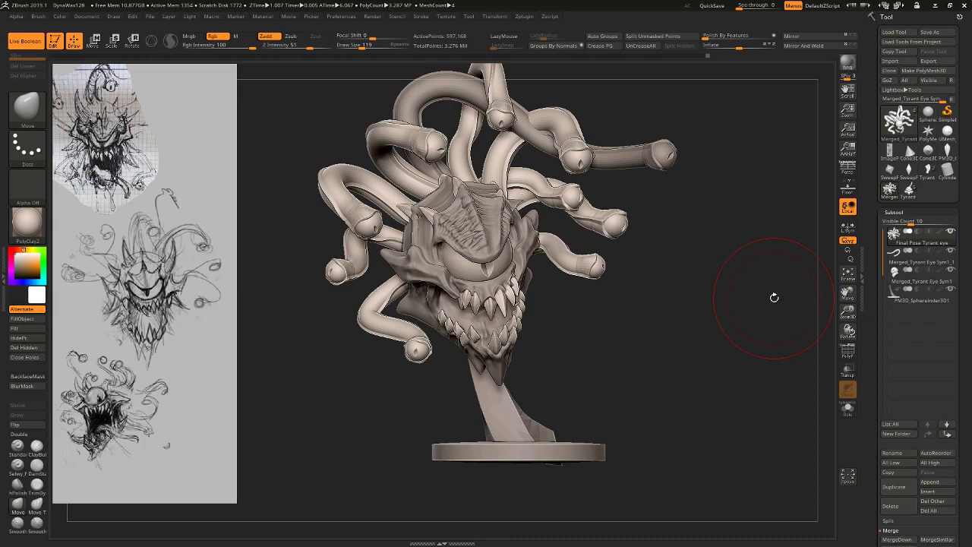
{"action": "left_click_drag", "start_coordinate": [648, 284], "coordinate": [607, 275]}
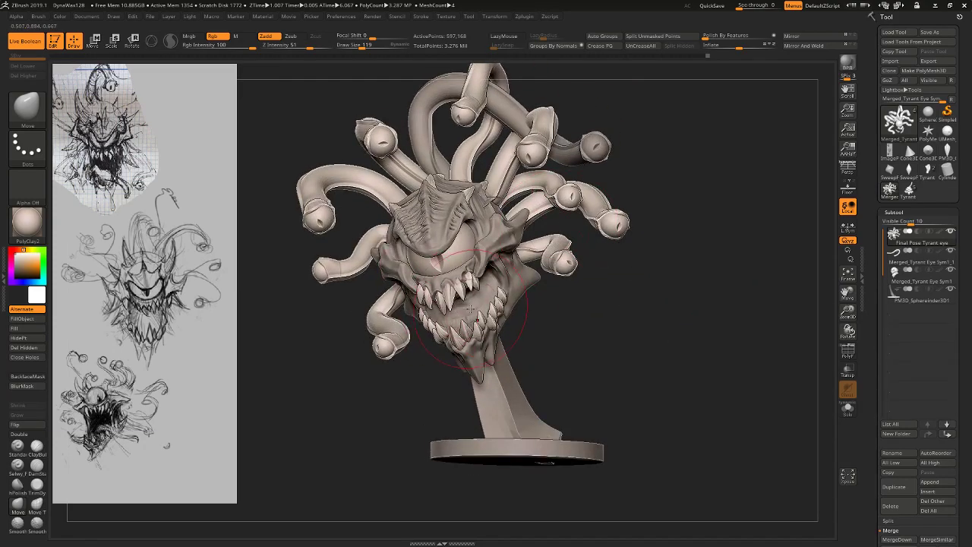
{"action": "left_click_drag", "start_coordinate": [581, 379], "coordinate": [477, 344]}
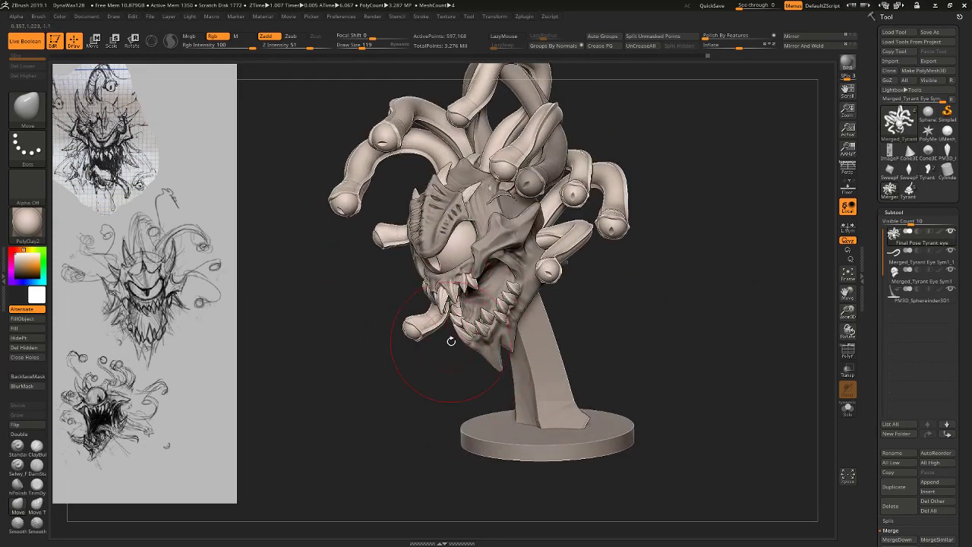
{"action": "left_click_drag", "start_coordinate": [379, 357], "coordinate": [442, 338]}
{"action": "mouse_move", "coordinate": [661, 344]}
{"action": "left_mouse_down"}
{"action": "mouse_move", "coordinate": [658, 330]}
{"action": "mouse_move", "coordinate": [617, 331]}
{"action": "mouse_move", "coordinate": [664, 333]}
{"action": "left_mouse_up"}
{"action": "right_click_drag", "start_coordinate": [664, 332], "coordinate": [676, 205], "text": "ctrl"}
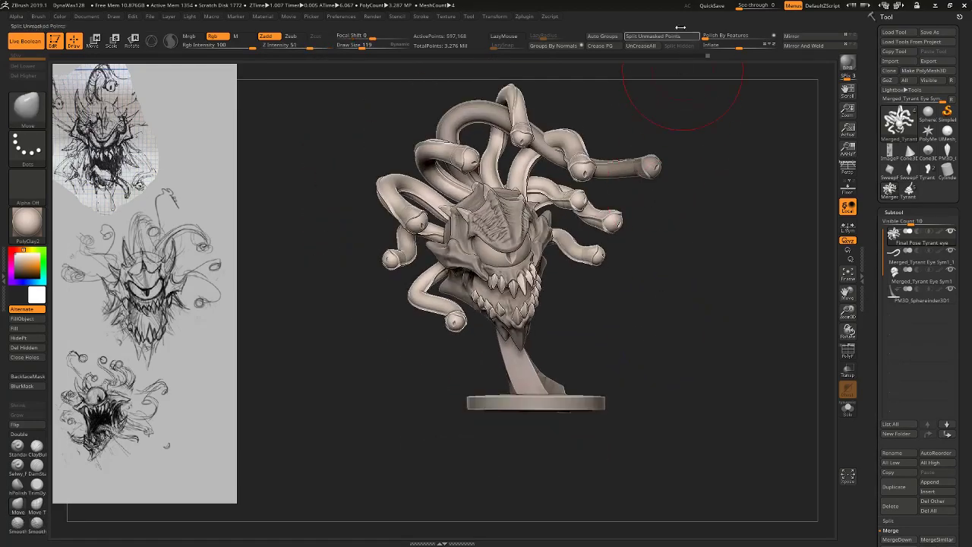
{"action": "left_click", "coordinate": [712, 5]}
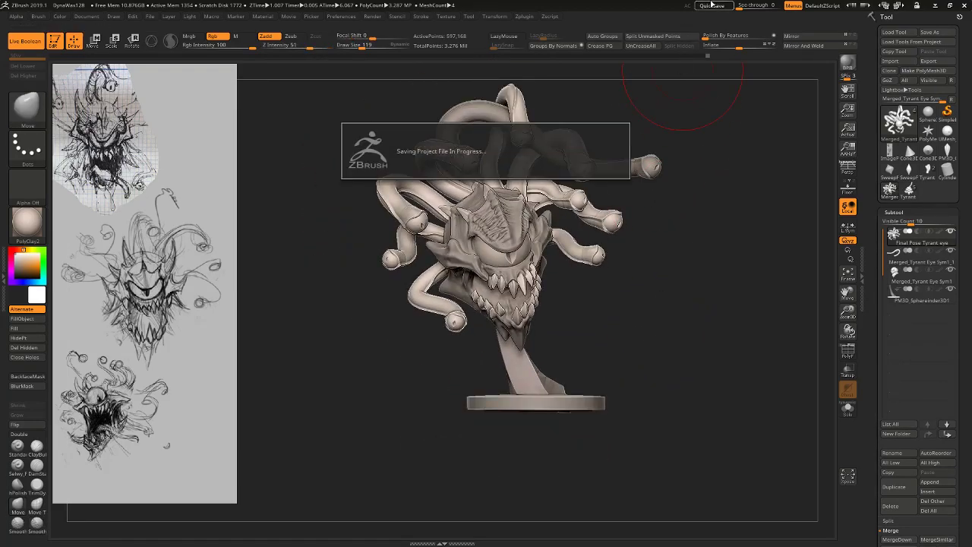
Draw a curved tongue tube protruding from the monster's mouth with the CurveTube brush at size 12.
{"action": "left_click", "coordinate": [35, 111]}
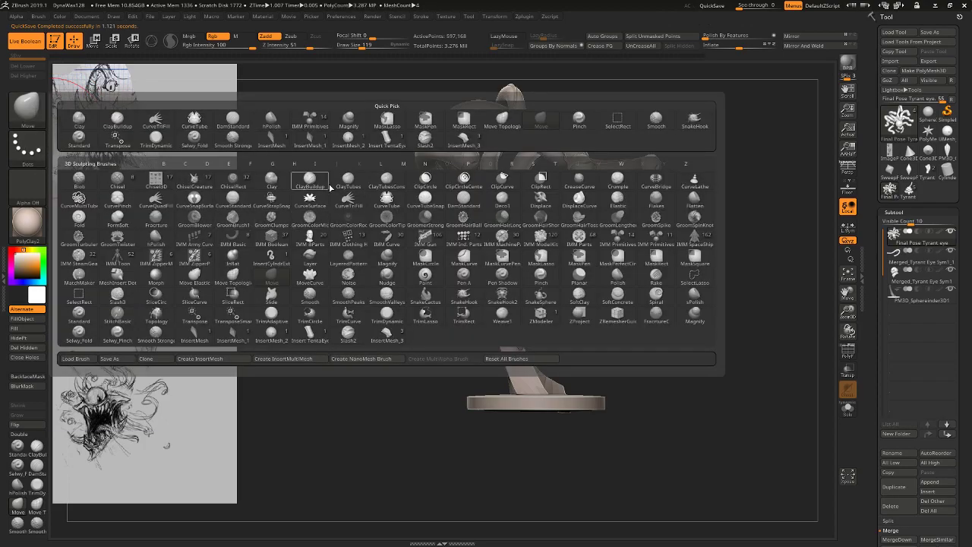
{"action": "left_click", "coordinate": [387, 199]}
{"action": "left_click_drag", "start_coordinate": [664, 369], "coordinate": [546, 263]}
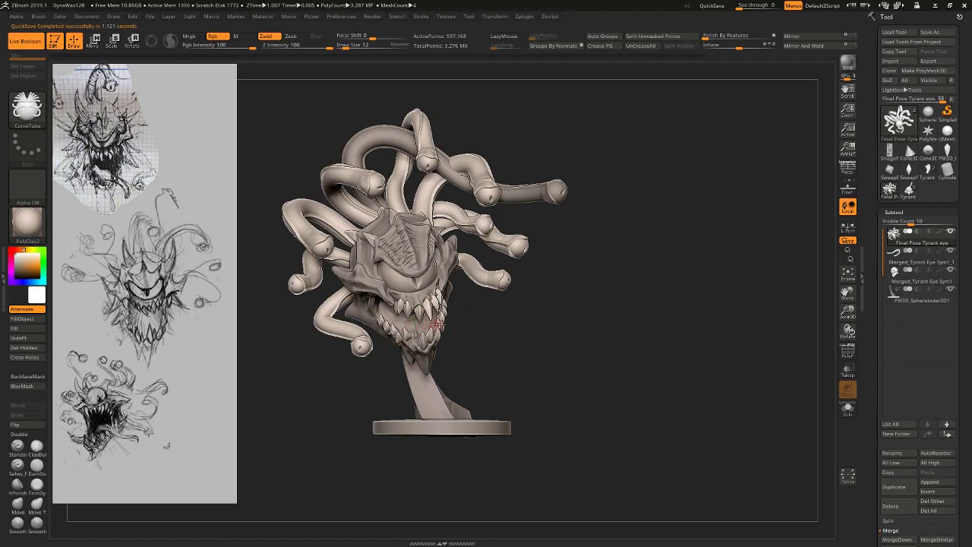
{"action": "left_click_drag", "start_coordinate": [509, 323], "coordinate": [810, 440]}
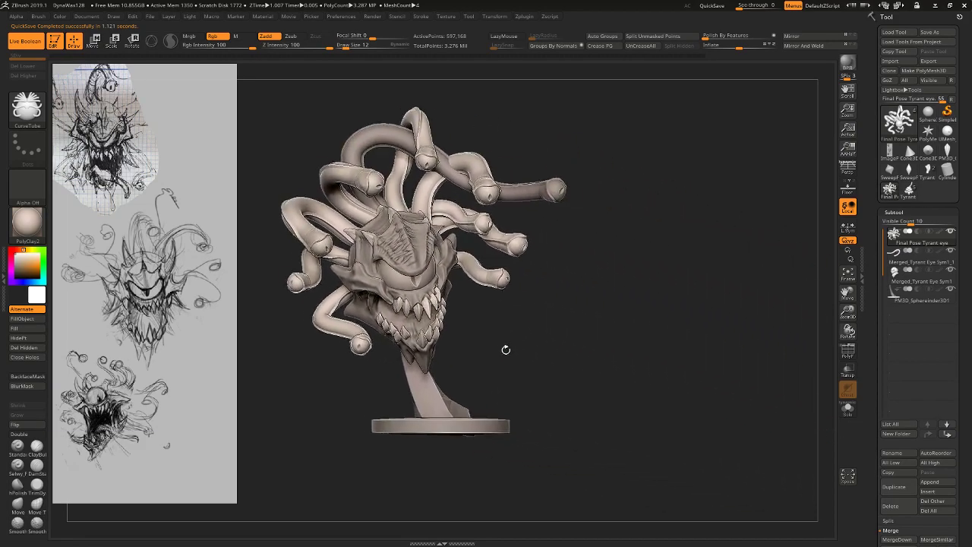
{"action": "left_click_drag", "start_coordinate": [505, 349], "coordinate": [592, 347]}
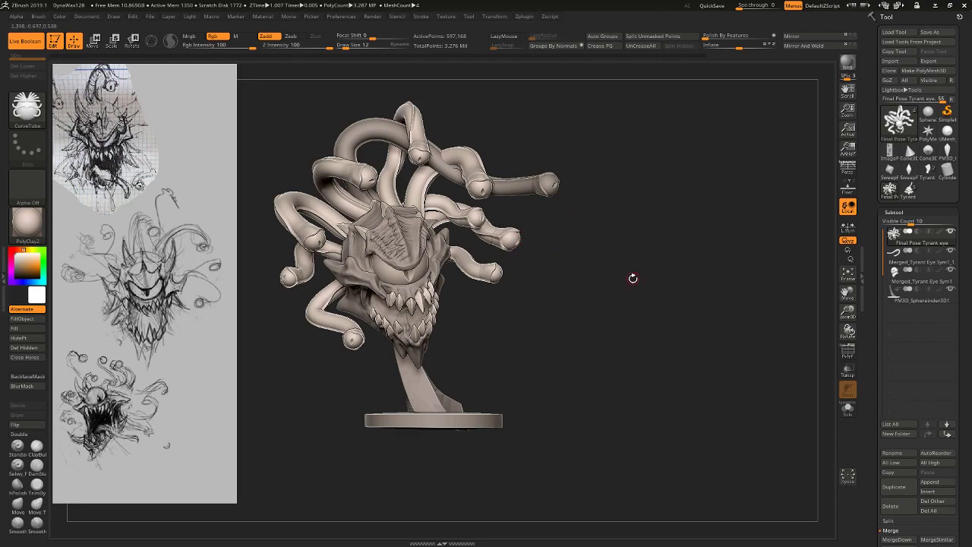
{"action": "left_click_drag", "start_coordinate": [633, 279], "coordinate": [540, 205]}
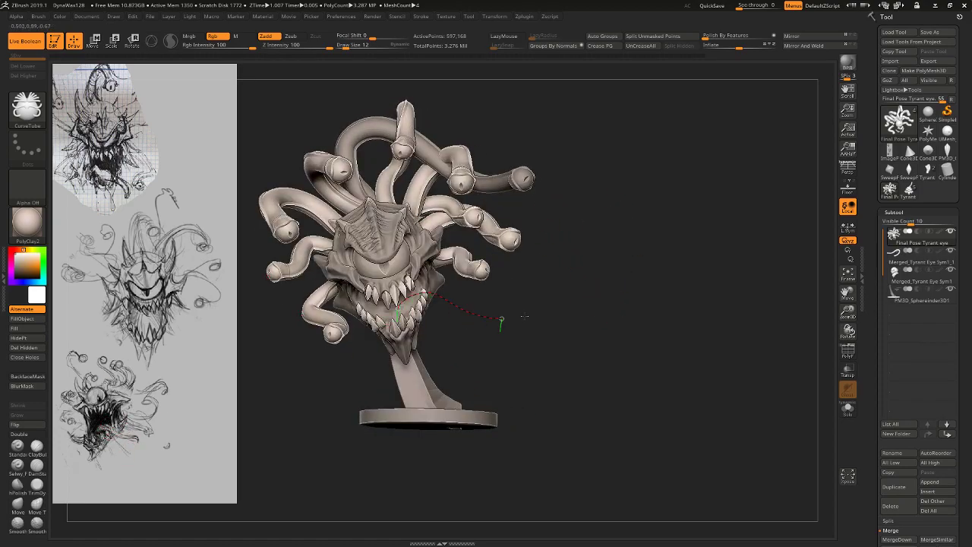
{"action": "left_click_drag", "start_coordinate": [524, 316], "coordinate": [516, 318]}
{"action": "mouse_move", "coordinate": [606, 390]}
{"action": "left_mouse_down"}
{"action": "mouse_move", "coordinate": [532, 395]}
{"action": "mouse_move", "coordinate": [594, 393]}
{"action": "left_mouse_up"}
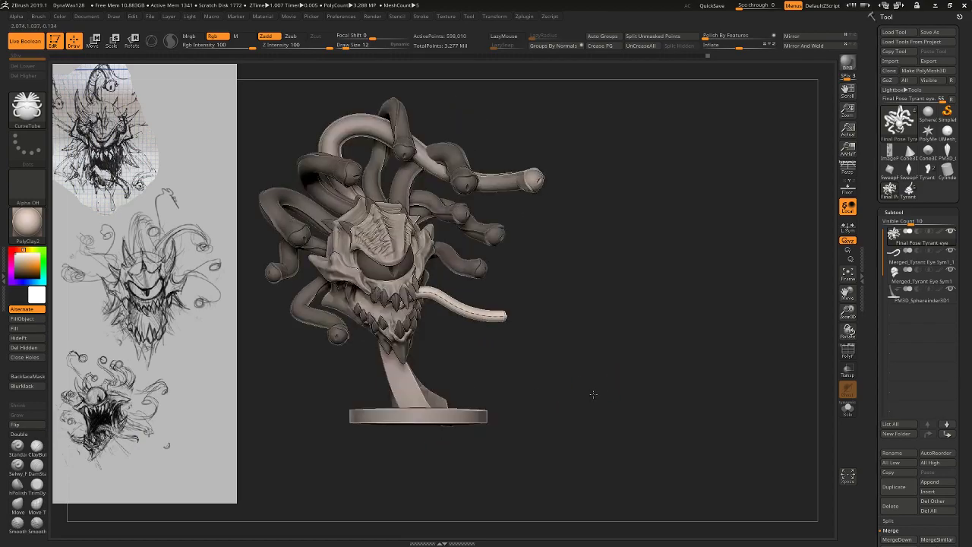
{"action": "left_click", "coordinate": [416, 391]}
Reposition and bend the new tongue with the Move brush, with backface masking enabled.
{"action": "left_click", "coordinate": [19, 504]}
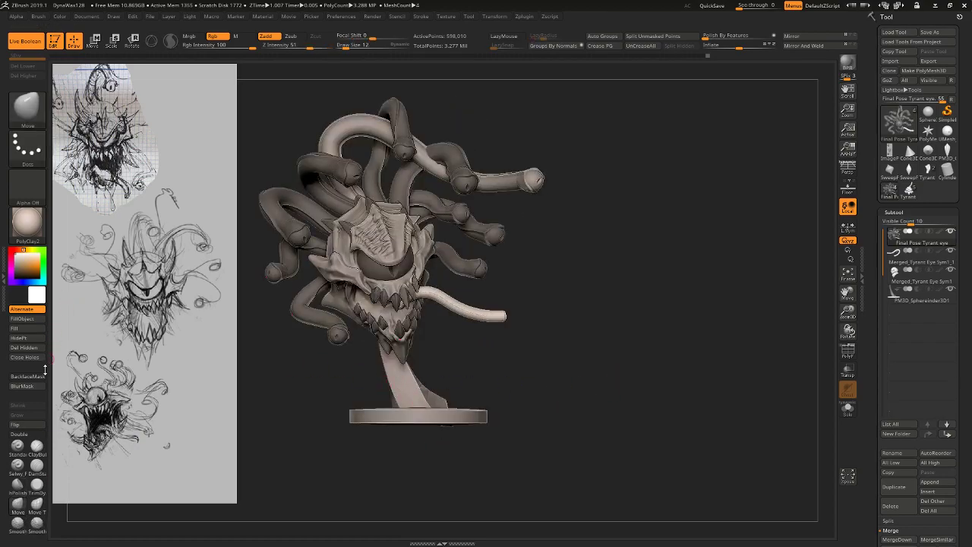
{"action": "left_click", "coordinate": [33, 376]}
{"action": "left_click_drag", "start_coordinate": [514, 340], "coordinate": [504, 375]}
{"action": "key", "text": "s"}
{"action": "left_click_drag", "start_coordinate": [416, 280], "coordinate": [441, 280]}
{"action": "left_click_drag", "start_coordinate": [588, 289], "coordinate": [571, 332]}
{"action": "key", "text": "s"}
{"action": "left_click_drag", "start_coordinate": [458, 302], "coordinate": [448, 302]}
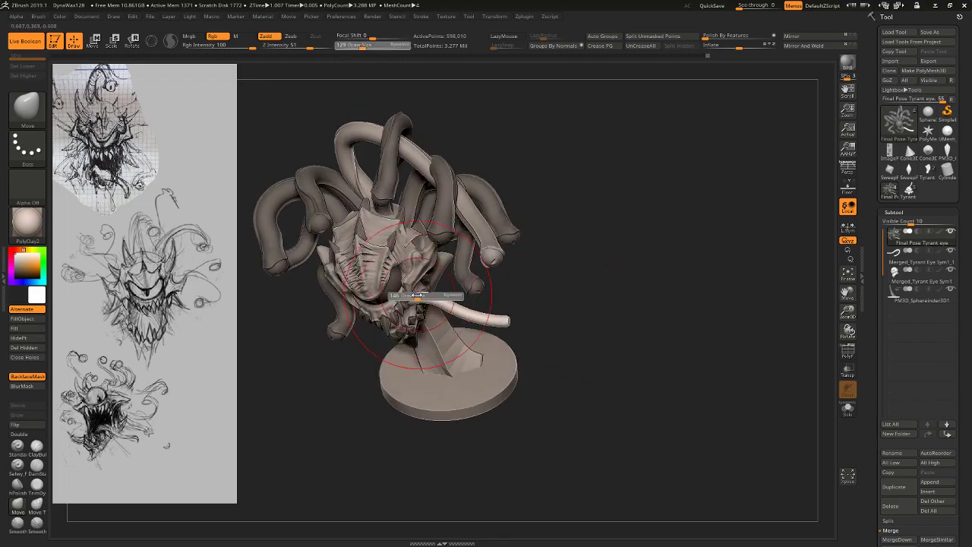
{"action": "left_click_drag", "start_coordinate": [590, 378], "coordinate": [596, 282]}
{"action": "left_click_drag", "start_coordinate": [491, 333], "coordinate": [492, 340]}
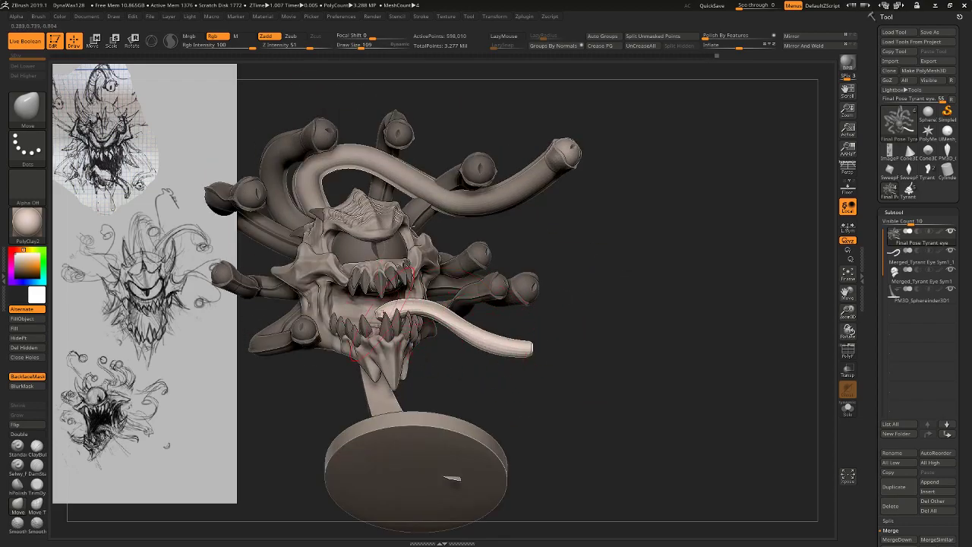
Disable backface masking and shape the tongue into a tapered, curved point with smoothing and a larger Move brush.
{"action": "left_click", "coordinate": [35, 378]}
{"action": "key", "text": "s"}
{"action": "key", "text": "s"}
{"action": "left_click_drag", "start_coordinate": [378, 315], "coordinate": [378, 316]}
{"action": "mouse_move", "coordinate": [491, 342]}
{"action": "left_mouse_down", "text": "shift"}
{"action": "mouse_move", "coordinate": [536, 349]}
{"action": "mouse_move", "coordinate": [410, 372]}
{"action": "mouse_move", "coordinate": [359, 430]}
{"action": "left_mouse_up", "text": "shift"}
{"action": "left_click_drag", "start_coordinate": [613, 352], "coordinate": [677, 350]}
{"action": "key", "text": "s"}
{"action": "left_click_drag", "start_coordinate": [476, 341], "coordinate": [487, 341]}
{"action": "left_click_drag", "start_coordinate": [494, 341], "coordinate": [510, 344]}
{"action": "left_click_drag", "start_coordinate": [590, 285], "coordinate": [604, 268], "text": "alt"}
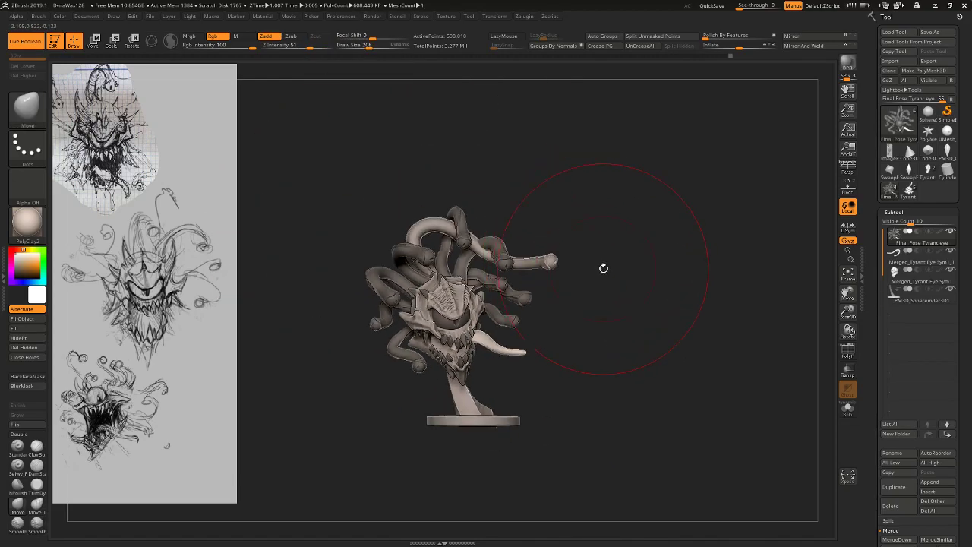
Isolate the middle side stalk with a blurred topological mask and push it farther outward along a horizontal Move transpose line.
{"action": "left_click", "coordinate": [550, 263], "text": "alt"}
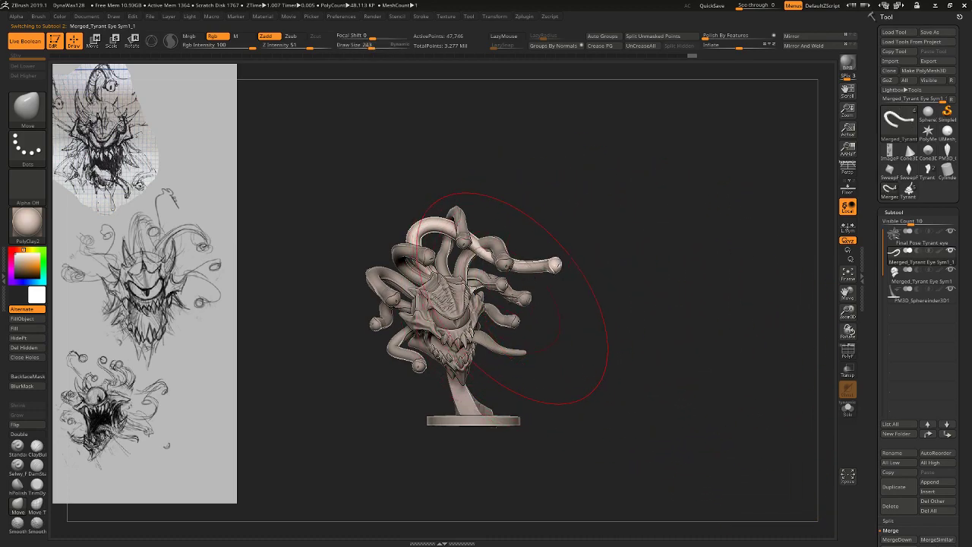
{"action": "left_click", "coordinate": [526, 298], "text": "alt"}
{"action": "key", "text": "w"}
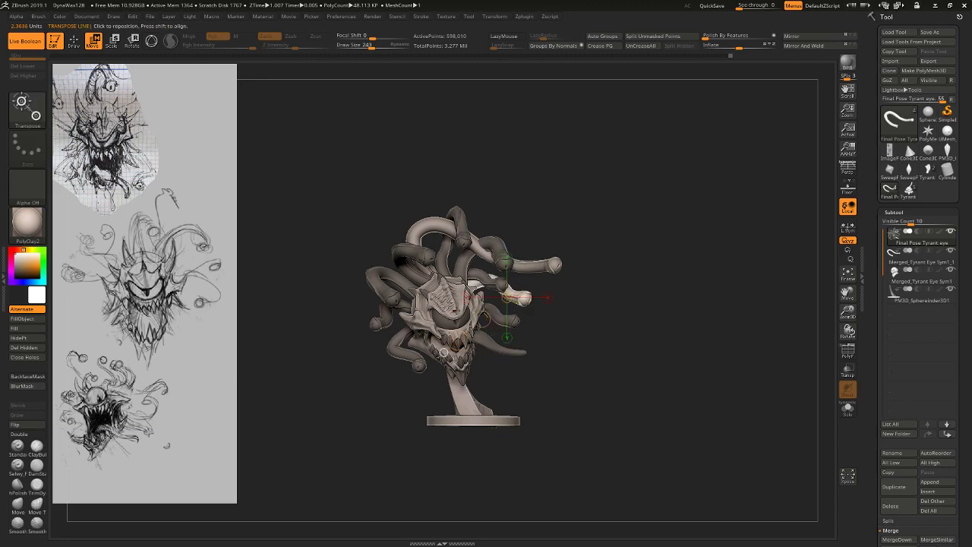
{"action": "left_click_drag", "start_coordinate": [612, 347], "coordinate": [567, 332], "text": "alt"}
{"action": "mouse_move", "coordinate": [412, 379]}
{"action": "left_mouse_down", "text": "ctrl"}
{"action": "mouse_move", "coordinate": [466, 250]}
{"action": "mouse_move", "coordinate": [508, 304]}
{"action": "mouse_move", "coordinate": [497, 330]}
{"action": "left_mouse_up", "text": "ctrl"}
{"action": "left_click_drag", "start_coordinate": [586, 352], "coordinate": [589, 410], "text": "alt"}
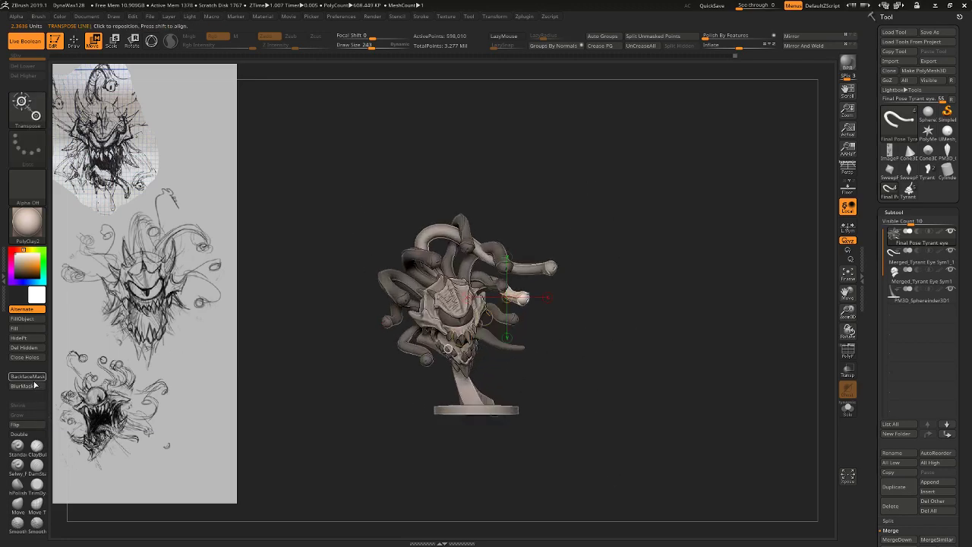
{"action": "left_click", "coordinate": [34, 385]}
{"action": "mouse_move", "coordinate": [640, 287]}
{"action": "left_mouse_down"}
{"action": "mouse_move", "coordinate": [533, 292]}
{"action": "mouse_move", "coordinate": [643, 284]}
{"action": "left_mouse_up"}
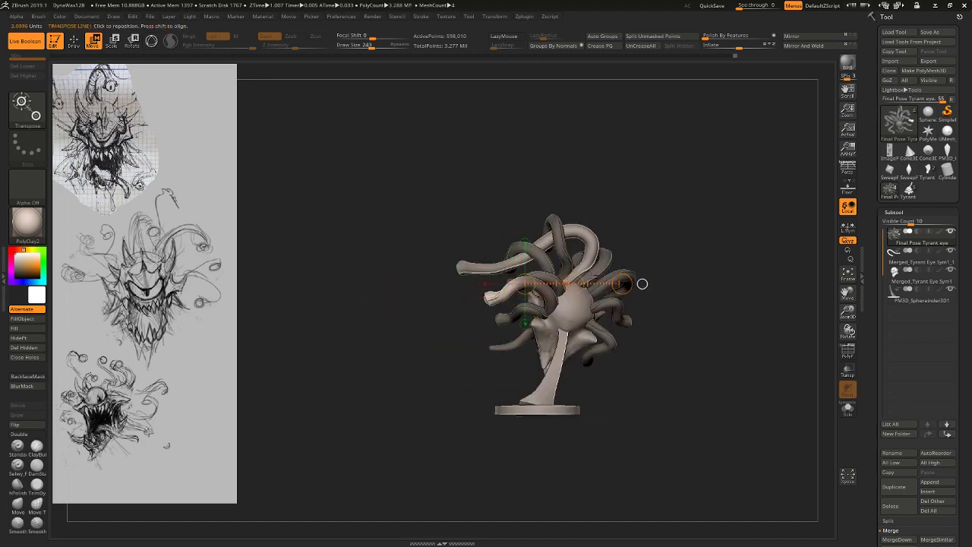
{"action": "left_click_drag", "start_coordinate": [573, 284], "coordinate": [561, 285]}
{"action": "left_click_drag", "start_coordinate": [612, 175], "coordinate": [650, 187], "text": "ctrl"}
{"action": "left_click_drag", "start_coordinate": [650, 187], "coordinate": [709, 173]}
{"action": "left_click", "coordinate": [518, 395], "text": "alt"}
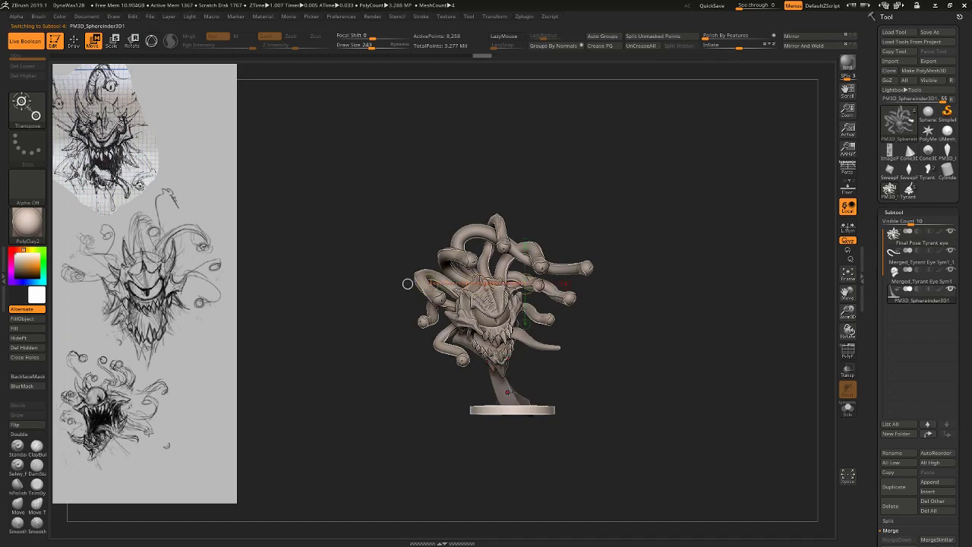
{"action": "left_click_drag", "start_coordinate": [507, 392], "coordinate": [692, 278], "text": "ctrl"}
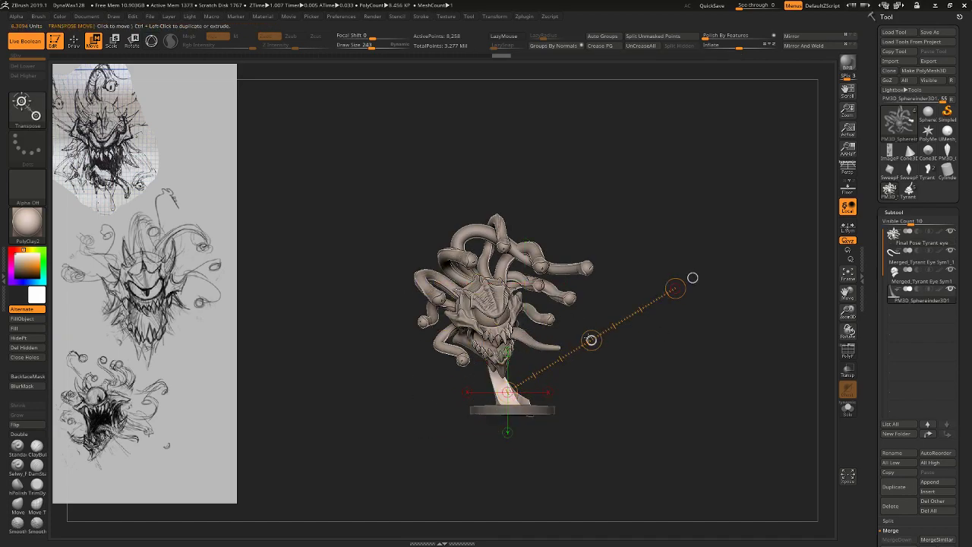
{"action": "left_click", "coordinate": [527, 341], "text": "alt"}
Isolate the tongue with a topological mask and angle it slightly downward using transpose lines.
{"action": "mouse_move", "coordinate": [635, 402]}
{"action": "left_mouse_down", "text": "alt"}
{"action": "mouse_move", "coordinate": [681, 480]}
{"action": "mouse_move", "coordinate": [663, 452]}
{"action": "left_mouse_up", "text": "alt"}
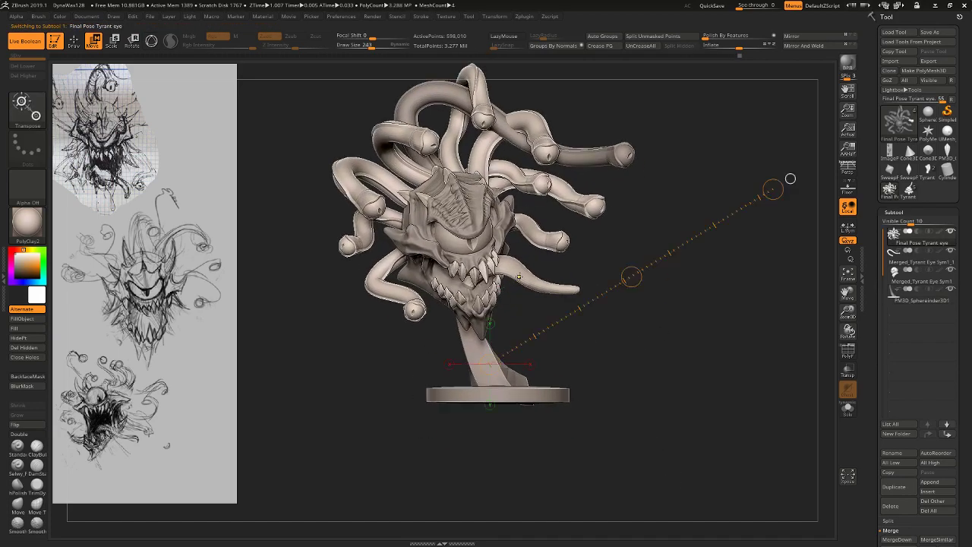
{"action": "left_click_drag", "start_coordinate": [521, 274], "coordinate": [562, 263], "text": "ctrl"}
{"action": "key", "text": "e"}
{"action": "left_click_drag", "start_coordinate": [470, 284], "coordinate": [621, 281]}
{"action": "key", "text": "r"}
{"action": "key", "text": "q"}
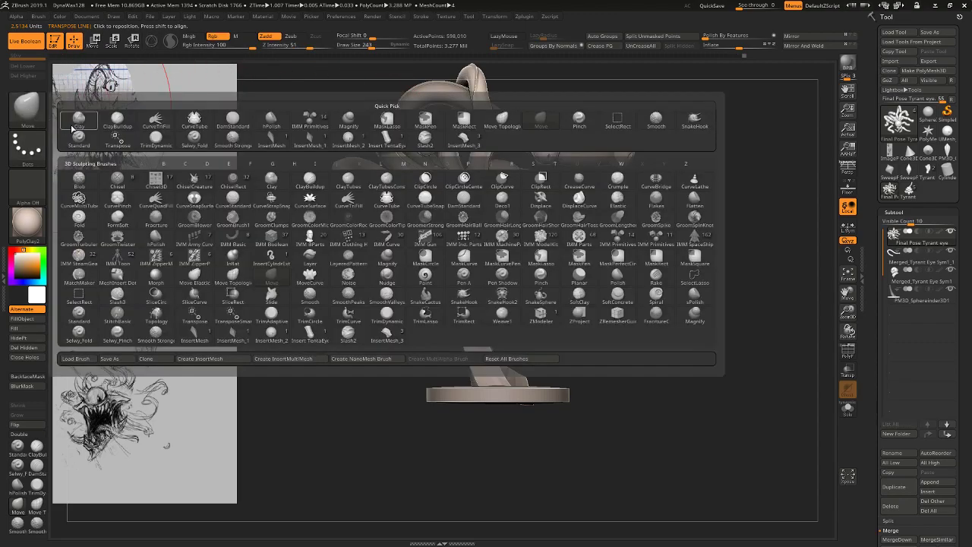
Quick-save the project and draw a drool strand hanging from the lower jaw with the CurveQuadFill brush at size 8.
{"action": "left_click", "coordinate": [26, 107]}
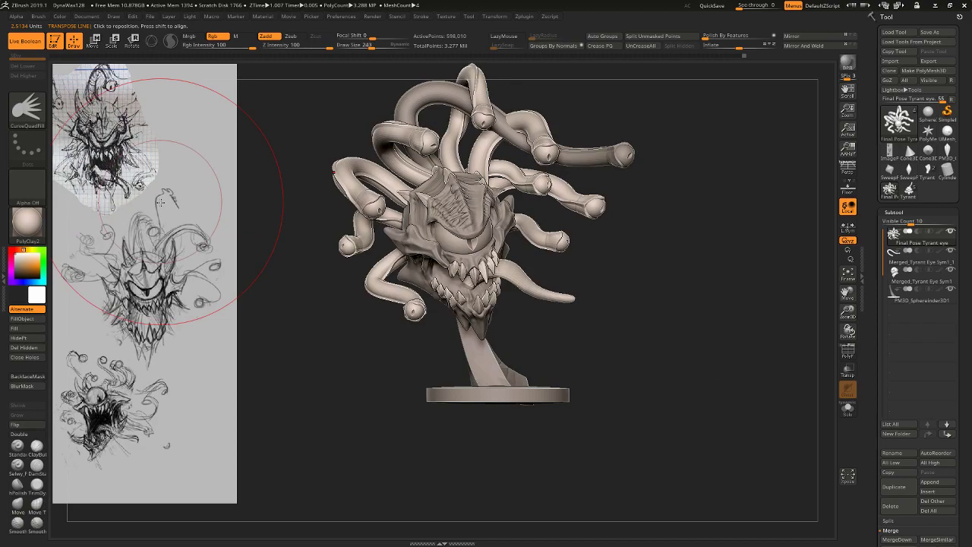
{"action": "left_click", "coordinate": [156, 197]}
{"action": "left_click_drag", "start_coordinate": [635, 320], "coordinate": [636, 341], "text": "alt"}
{"action": "left_click", "coordinate": [712, 6]}
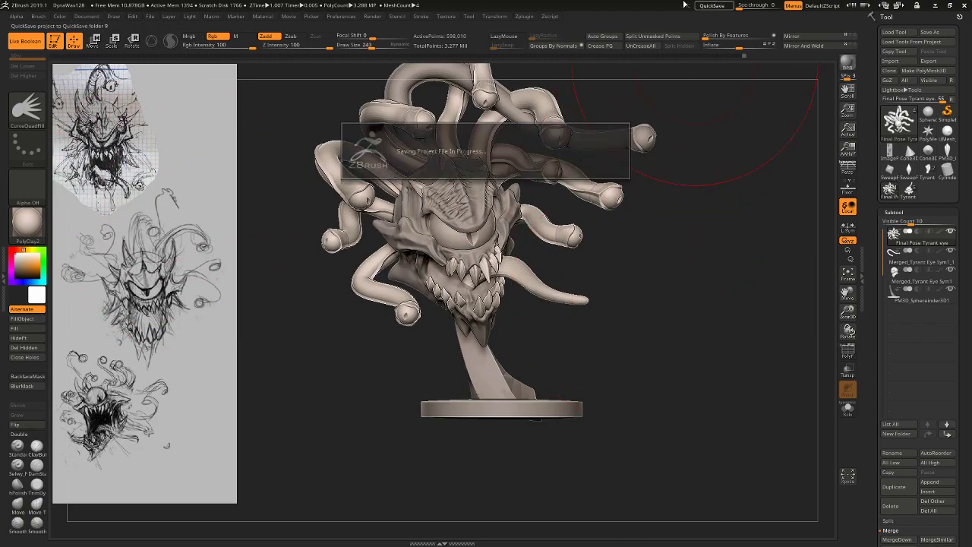
{"action": "key", "text": "s"}
{"action": "left_click_drag", "start_coordinate": [472, 310], "coordinate": [443, 311]}
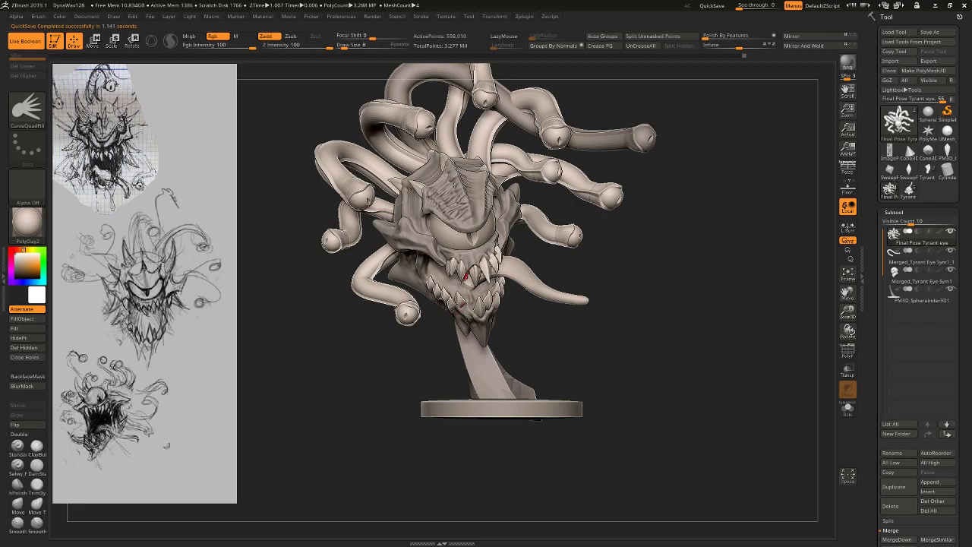
{"action": "mouse_move", "coordinate": [636, 347]}
{"action": "left_mouse_down"}
{"action": "mouse_move", "coordinate": [631, 316]}
{"action": "mouse_move", "coordinate": [643, 312]}
{"action": "mouse_move", "coordinate": [644, 334]}
{"action": "left_mouse_up"}
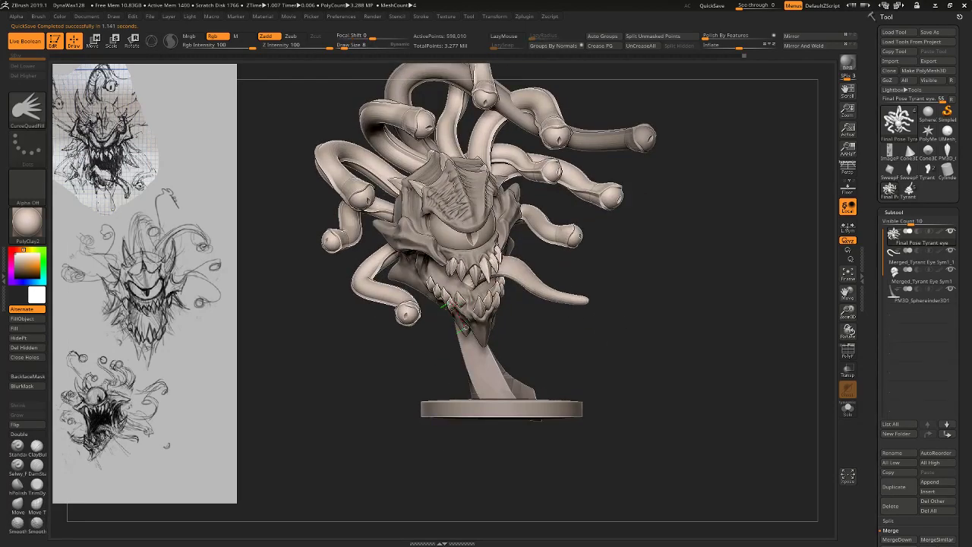
{"action": "left_click_drag", "start_coordinate": [466, 310], "coordinate": [464, 304]}
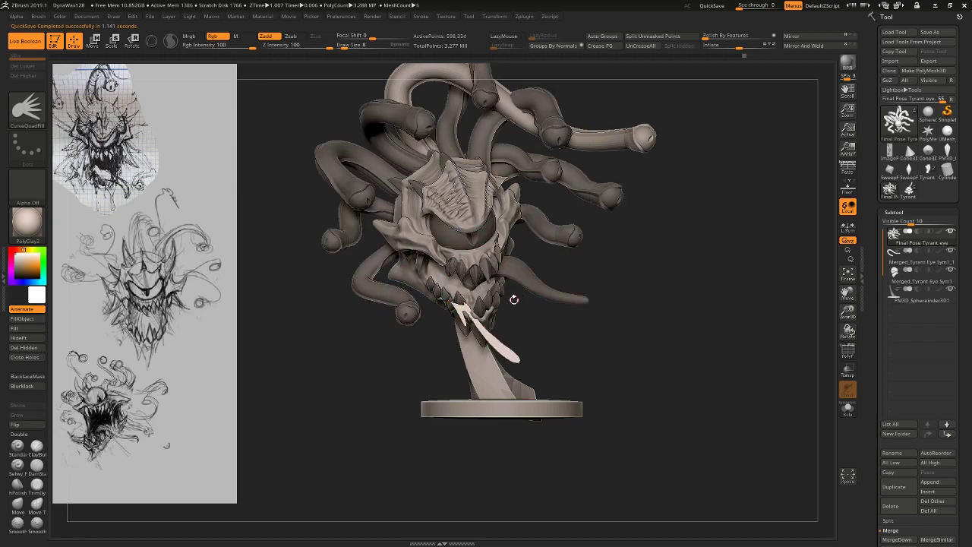
Draw further CurveQuadFill drool strands from the corner of the mouth, beneath the tongue and off its tip.
{"action": "mouse_move", "coordinate": [521, 297]}
{"action": "left_mouse_down"}
{"action": "mouse_move", "coordinate": [512, 303]}
{"action": "mouse_move", "coordinate": [498, 282]}
{"action": "left_mouse_up"}
{"action": "key", "text": "ctrl+z"}
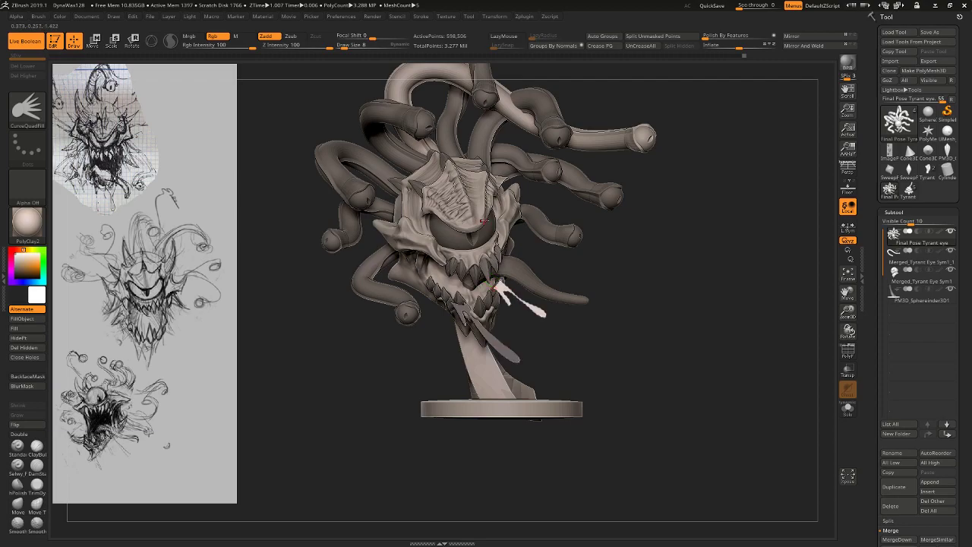
{"action": "left_click_drag", "start_coordinate": [603, 335], "coordinate": [498, 299]}
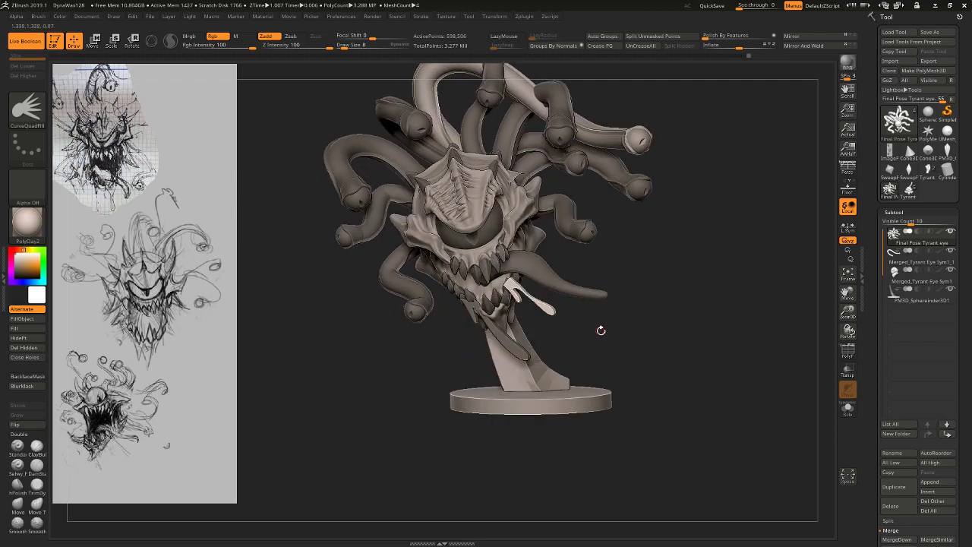
{"action": "mouse_move", "coordinate": [601, 330]}
{"action": "left_mouse_down", "text": "shift"}
{"action": "mouse_move", "coordinate": [624, 334]}
{"action": "mouse_move", "coordinate": [605, 336]}
{"action": "mouse_move", "coordinate": [539, 413]}
{"action": "mouse_move", "coordinate": [601, 350]}
{"action": "left_mouse_up", "text": "shift"}
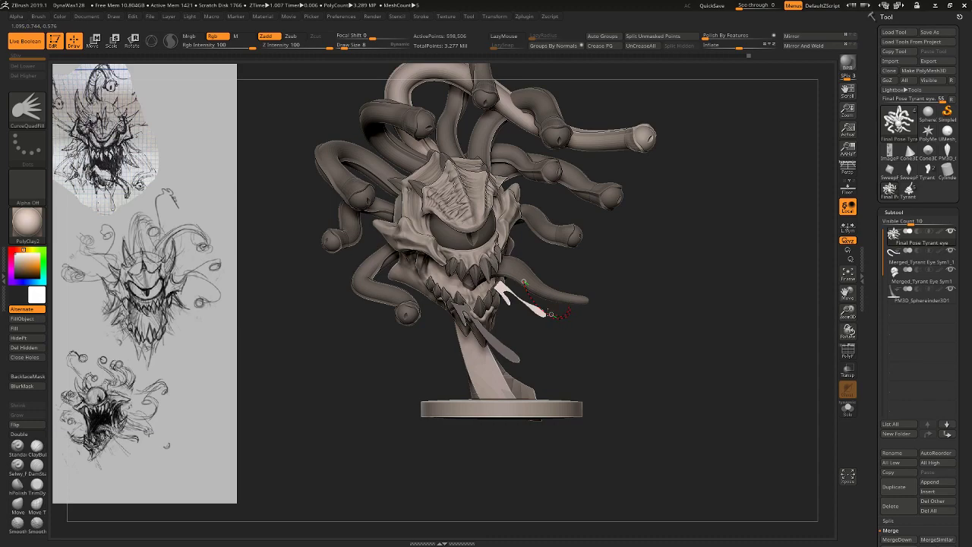
{"action": "left_click_drag", "start_coordinate": [524, 282], "coordinate": [523, 281]}
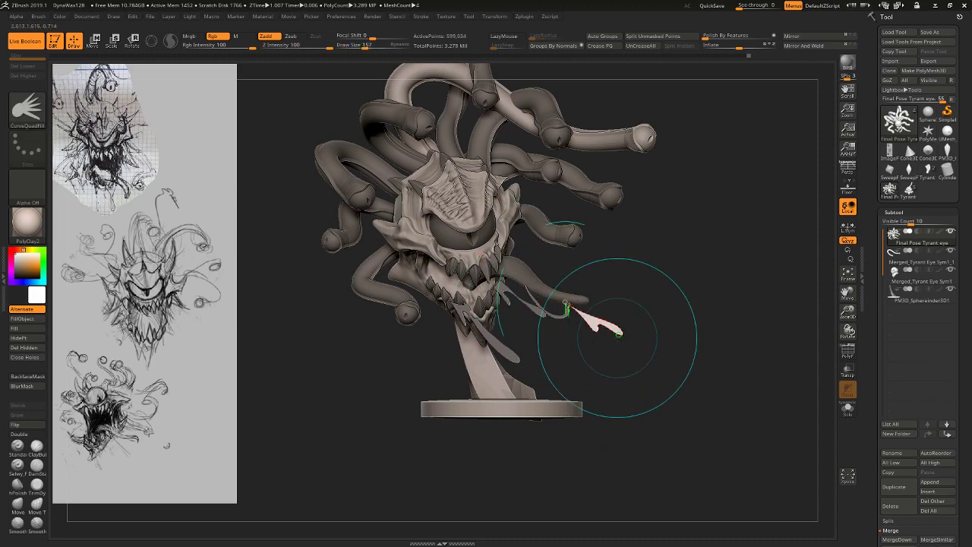
{"action": "mouse_move", "coordinate": [603, 334]}
{"action": "left_mouse_down"}
{"action": "mouse_move", "coordinate": [609, 341]}
{"action": "mouse_move", "coordinate": [632, 306]}
{"action": "left_mouse_up"}
{"action": "left_click", "coordinate": [468, 237]}
Unmask all the drool strands together while keeping the rest of the subtool masked.
{"action": "key", "text": "w"}
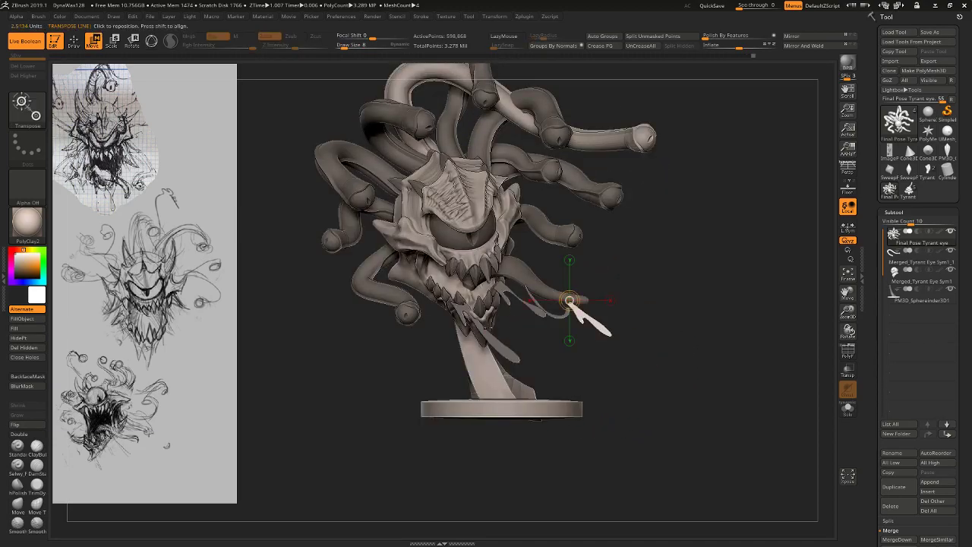
{"action": "left_click", "coordinate": [492, 345], "text": "ctrl"}
{"action": "left_click_drag", "start_coordinate": [536, 314], "coordinate": [535, 347], "text": "shift"}
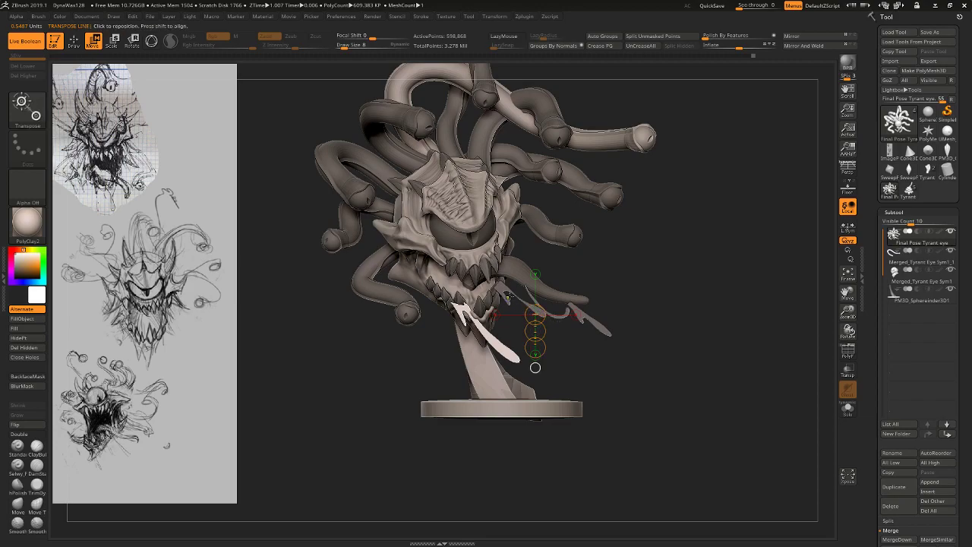
{"action": "left_click", "coordinate": [509, 297], "text": "ctrl"}
{"action": "left_click", "coordinate": [559, 314], "text": "ctrl"}
{"action": "left_click", "coordinate": [591, 320], "text": "ctrl"}
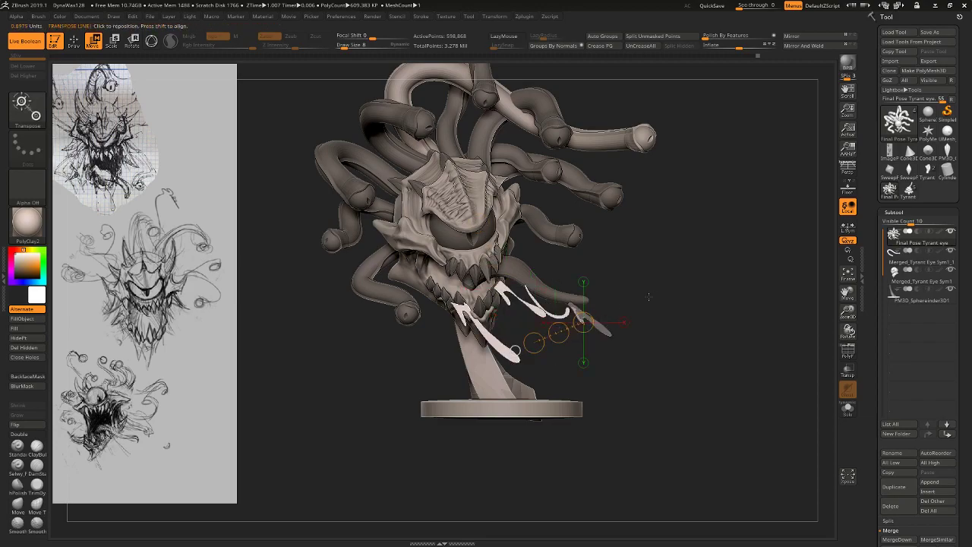
{"action": "left_click", "coordinate": [575, 309], "text": "ctrl"}
{"action": "mouse_move", "coordinate": [648, 309]}
{"action": "left_mouse_down", "text": "shift"}
{"action": "mouse_move", "coordinate": [569, 309]}
{"action": "mouse_move", "coordinate": [649, 308]}
{"action": "left_mouse_up", "text": "shift"}
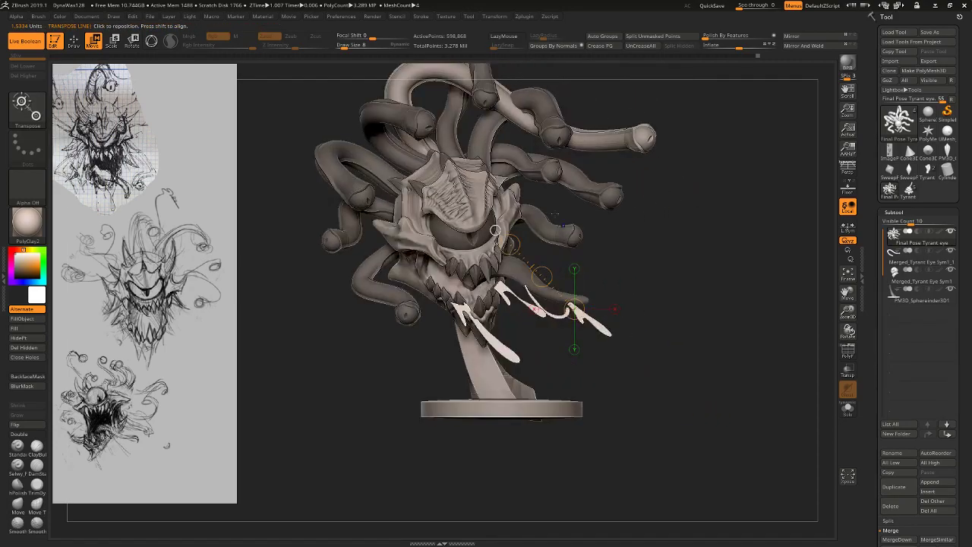
Rotate the drool strands about a vertical transpose line and fit them to the tongue with the Move brush at size 462.
{"action": "key", "text": "r"}
{"action": "left_click_drag", "start_coordinate": [460, 305], "coordinate": [460, 392], "text": "shift"}
{"action": "left_click_drag", "start_coordinate": [461, 350], "coordinate": [460, 327]}
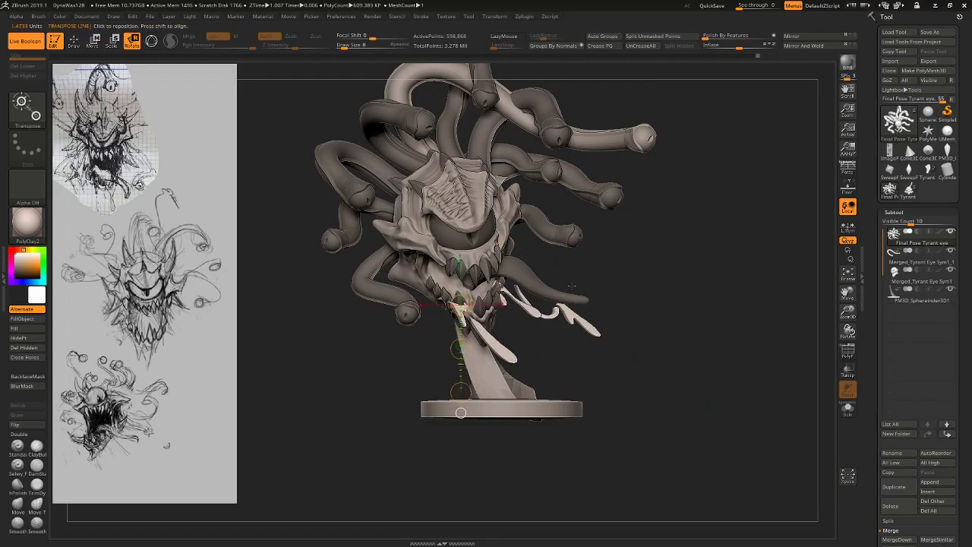
{"action": "left_click", "coordinate": [18, 506]}
{"action": "key", "text": "s"}
{"action": "mouse_move", "coordinate": [586, 306]}
{"action": "left_mouse_down"}
{"action": "mouse_move", "coordinate": [616, 307]}
{"action": "mouse_move", "coordinate": [588, 305]}
{"action": "left_mouse_up"}
{"action": "key", "text": "w"}
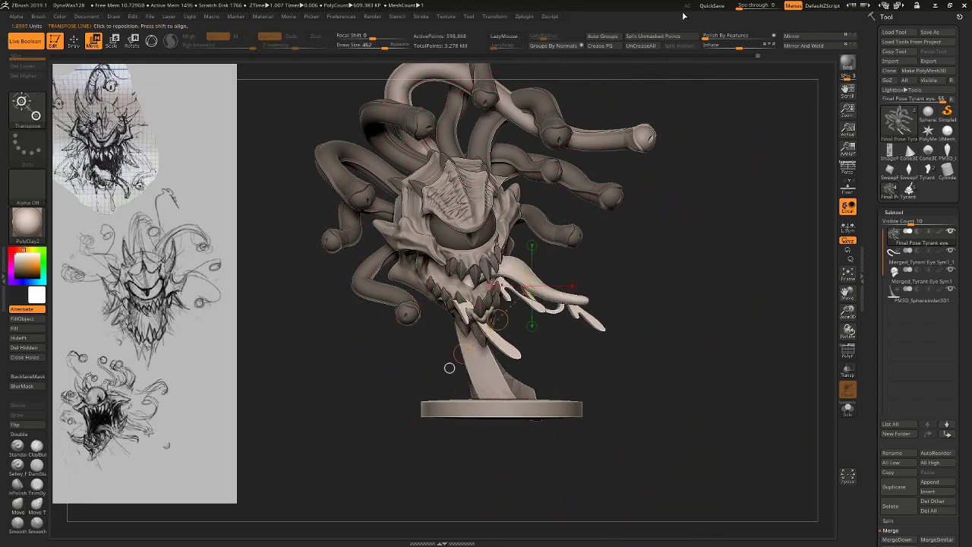
Split the unmasked tongue and drool strands into their own subtool and place it last in the subtool list.
{"action": "left_click", "coordinate": [671, 35]}
{"action": "key", "text": "Down"}
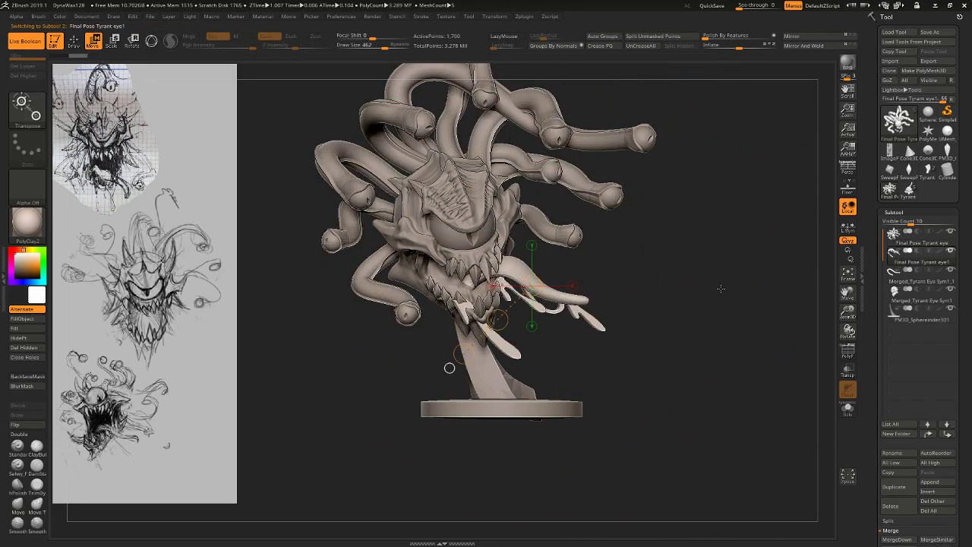
{"action": "left_click_drag", "start_coordinate": [720, 289], "coordinate": [680, 293]}
{"action": "mouse_move", "coordinate": [518, 373]}
{"action": "left_mouse_down"}
{"action": "mouse_move", "coordinate": [471, 348]}
{"action": "mouse_move", "coordinate": [450, 366]}
{"action": "left_mouse_up"}
{"action": "key", "text": "ctrl+s"}
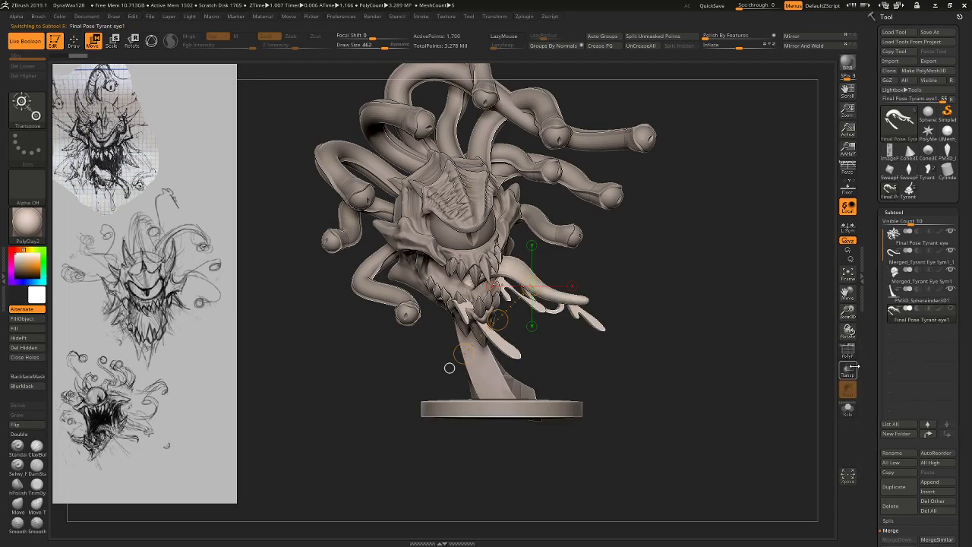
Hide the tongue and drool subtool, select the PM3D_Sphereinder3D1 support, and save the tool to disk.
{"action": "left_click_drag", "start_coordinate": [824, 354], "coordinate": [728, 255]}
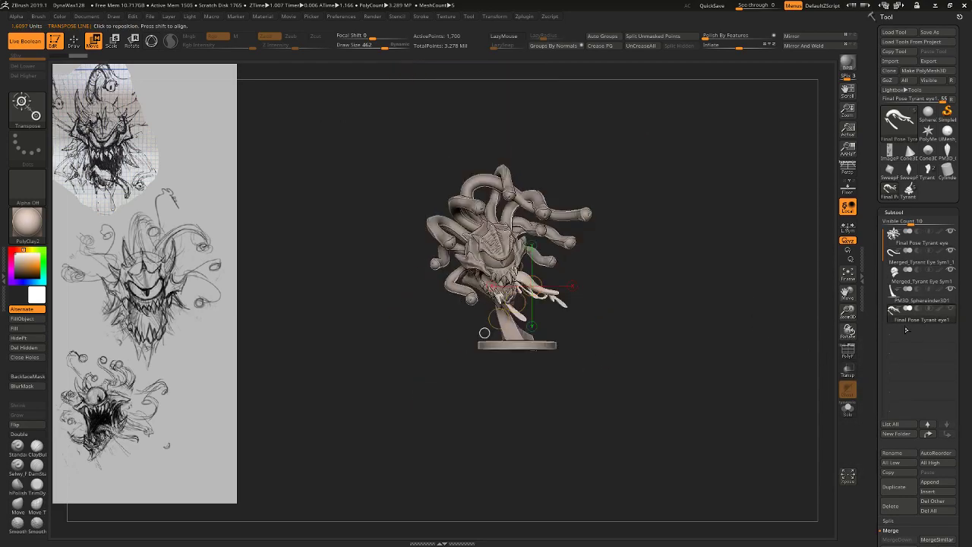
{"action": "left_click_drag", "start_coordinate": [759, 305], "coordinate": [746, 351], "text": "alt"}
{"action": "key", "text": "Up"}
{"action": "key", "text": "Down"}
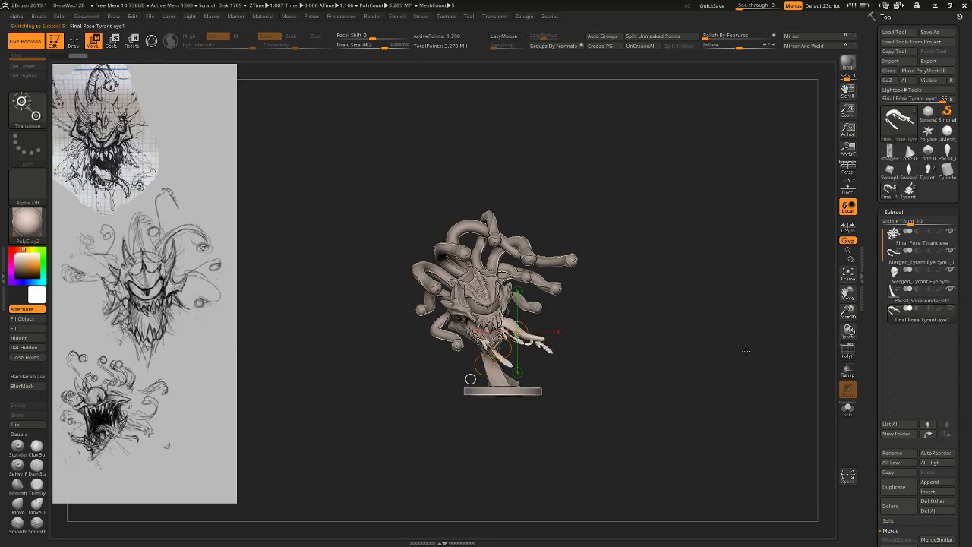
{"action": "left_click", "coordinate": [921, 296]}
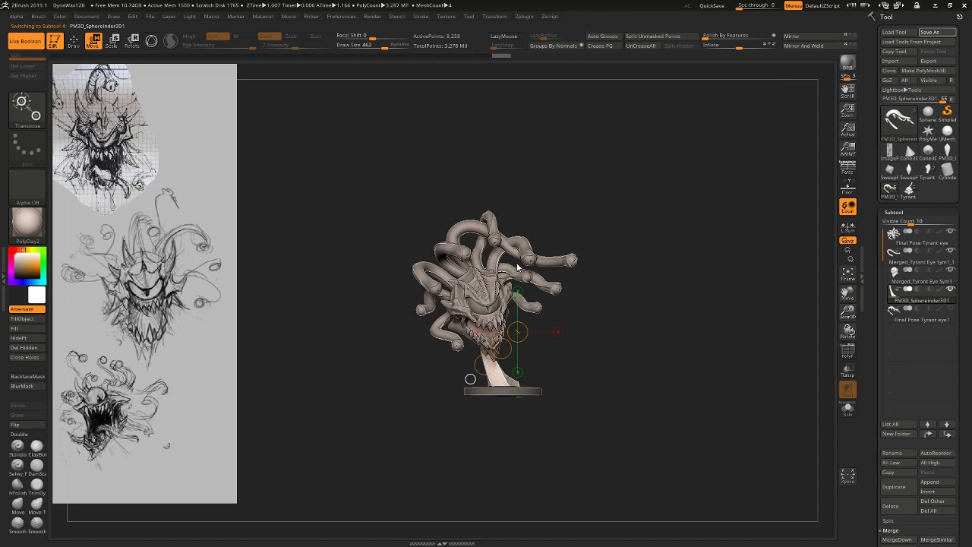
{"action": "left_click_drag", "start_coordinate": [676, 306], "coordinate": [703, 345]}
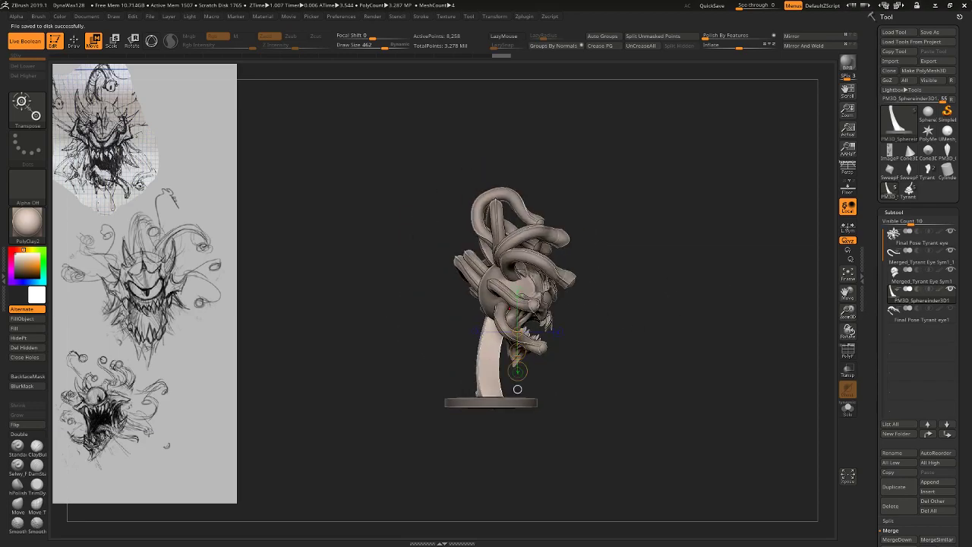
Tilt the support stem with a transpose rotation, then mask it and shift the disc base beneath it.
{"action": "left_click", "coordinate": [496, 367], "text": "alt"}
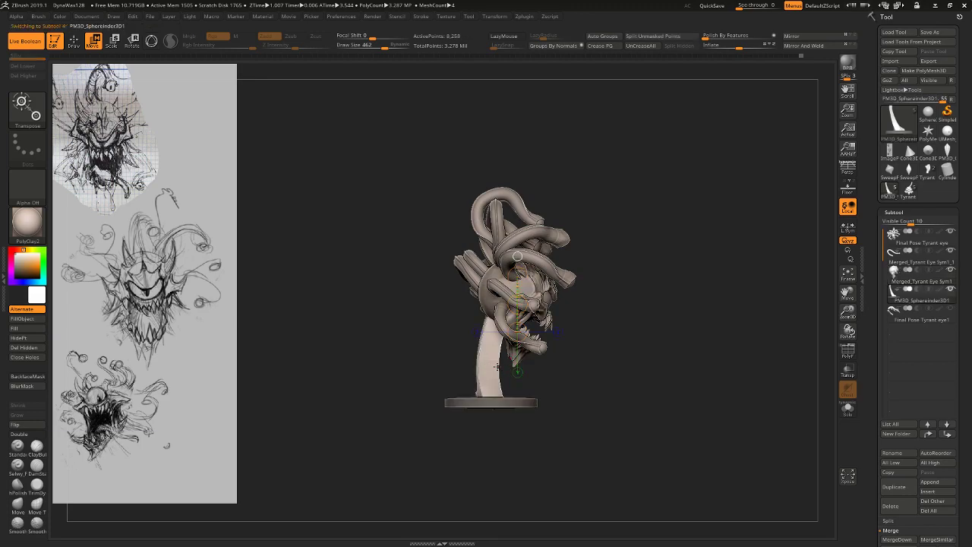
{"action": "key", "text": "r"}
{"action": "mouse_move", "coordinate": [486, 320]}
{"action": "left_mouse_down"}
{"action": "mouse_move", "coordinate": [486, 430]}
{"action": "mouse_move", "coordinate": [676, 400]}
{"action": "left_mouse_up"}
{"action": "left_click", "coordinate": [584, 393], "text": "ctrl"}
{"action": "key", "text": "w"}
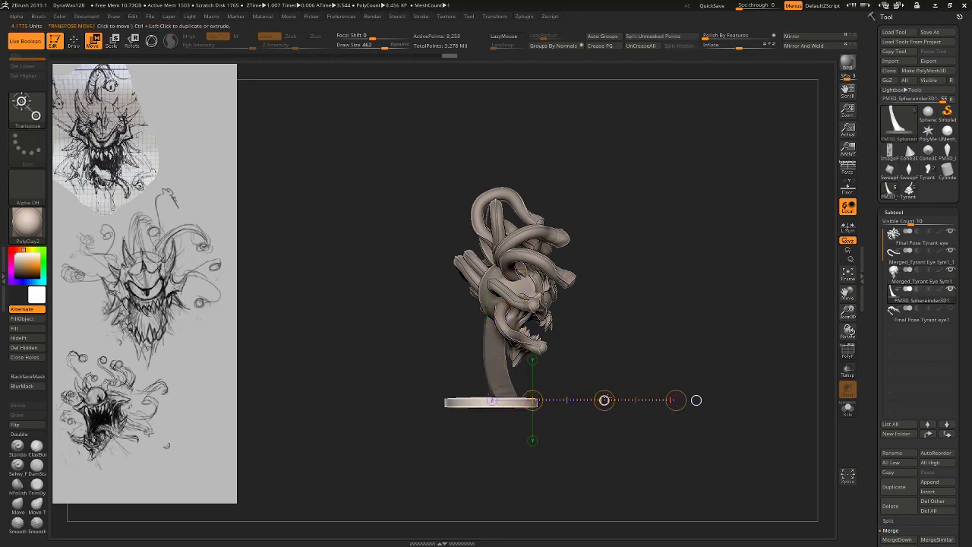
{"action": "left_click_drag", "start_coordinate": [604, 401], "coordinate": [627, 403]}
{"action": "left_click_drag", "start_coordinate": [663, 352], "coordinate": [572, 351]}
Return to draw mode and switch to the CurveQuadFill brush.
{"action": "key", "text": "q"}
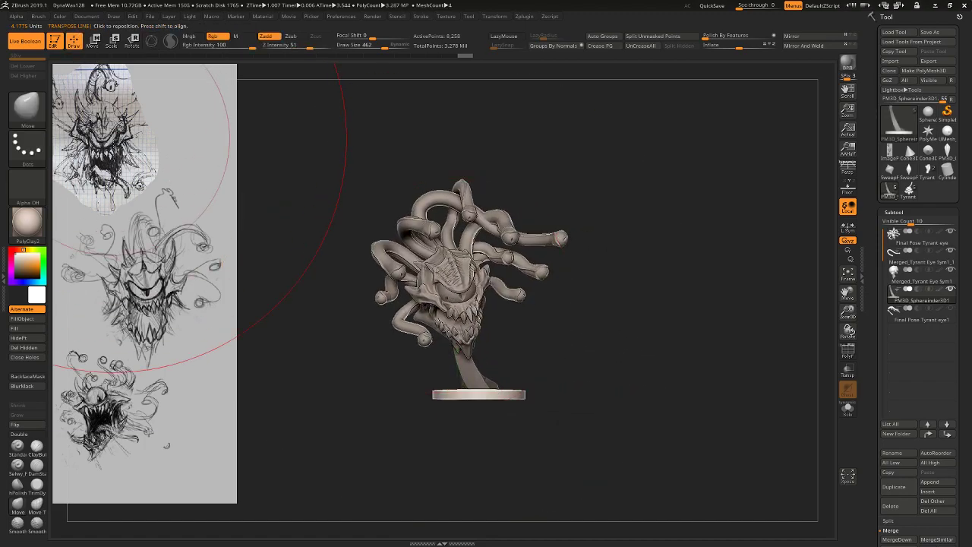
{"action": "key", "text": "b"}
{"action": "left_click", "coordinate": [162, 199]}
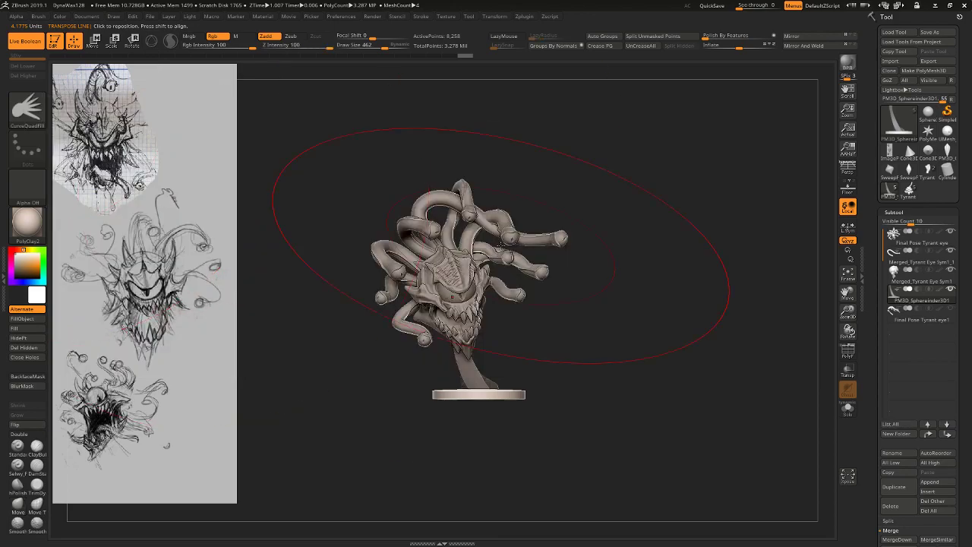
{"action": "left_click_drag", "start_coordinate": [636, 306], "coordinate": [652, 327]}
{"action": "mouse_move", "coordinate": [650, 325]}
{"action": "left_mouse_down"}
{"action": "mouse_move", "coordinate": [660, 316]}
{"action": "mouse_move", "coordinate": [647, 316]}
{"action": "left_mouse_up"}
Select the long separate eye stalk and try rotating it downward about a transpose line.
{"action": "left_click", "coordinate": [539, 240], "text": "alt"}
{"action": "key", "text": "r"}
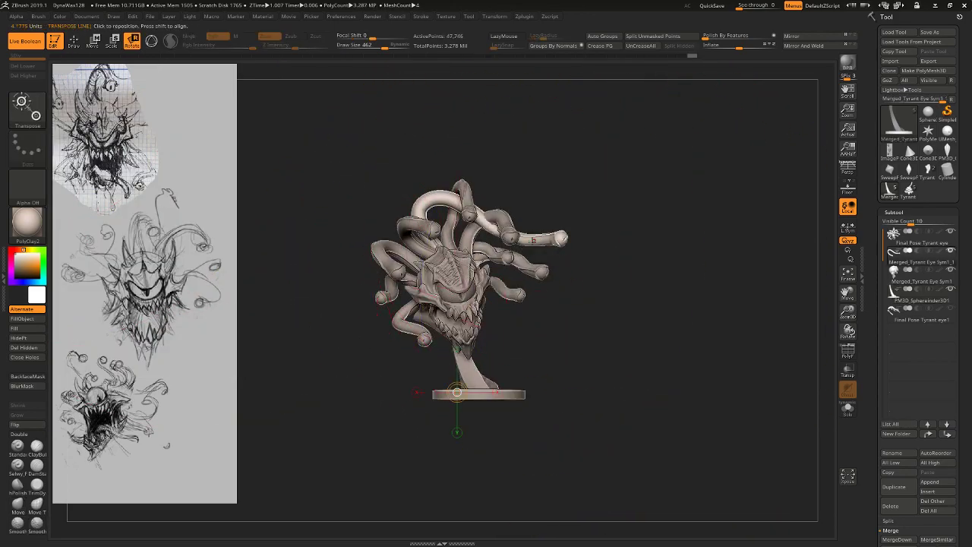
{"action": "mouse_move", "coordinate": [444, 250]}
{"action": "left_mouse_down"}
{"action": "mouse_move", "coordinate": [580, 243]}
{"action": "mouse_move", "coordinate": [583, 258]}
{"action": "left_mouse_up"}
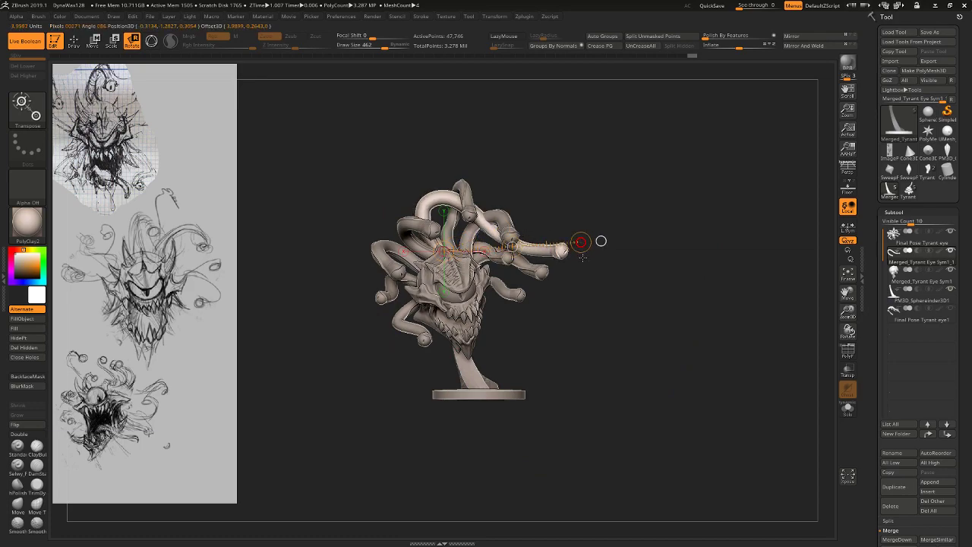
{"action": "left_click_drag", "start_coordinate": [596, 302], "coordinate": [581, 199]}
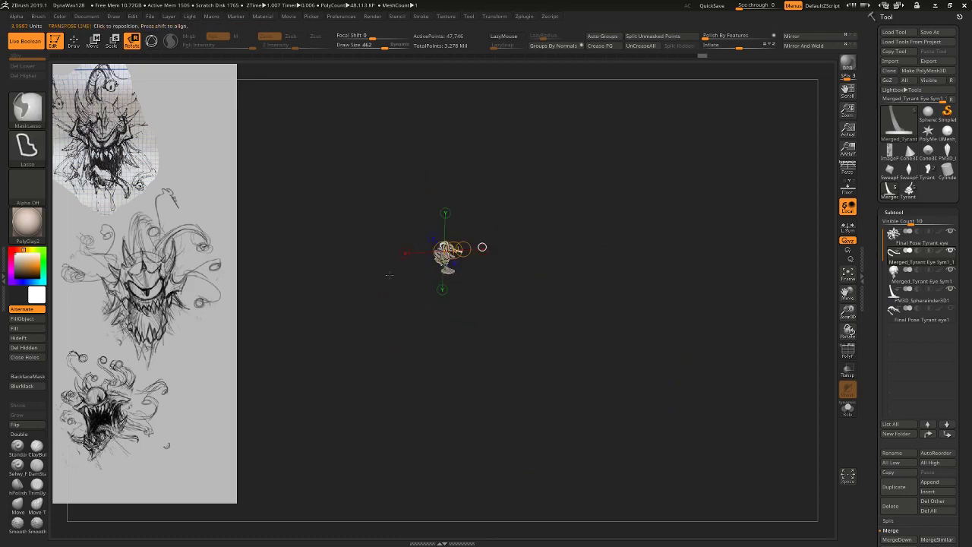
Lasso-mask the inner part of the long eye stalk and try bending its free outer part with transpose rotation.
{"action": "mouse_move", "coordinate": [358, 295]}
{"action": "left_mouse_down", "text": "ctrl"}
{"action": "mouse_move", "coordinate": [476, 210]}
{"action": "mouse_move", "coordinate": [467, 245]}
{"action": "left_mouse_up", "text": "ctrl"}
{"action": "left_click_drag", "start_coordinate": [584, 274], "coordinate": [593, 432], "text": "alt"}
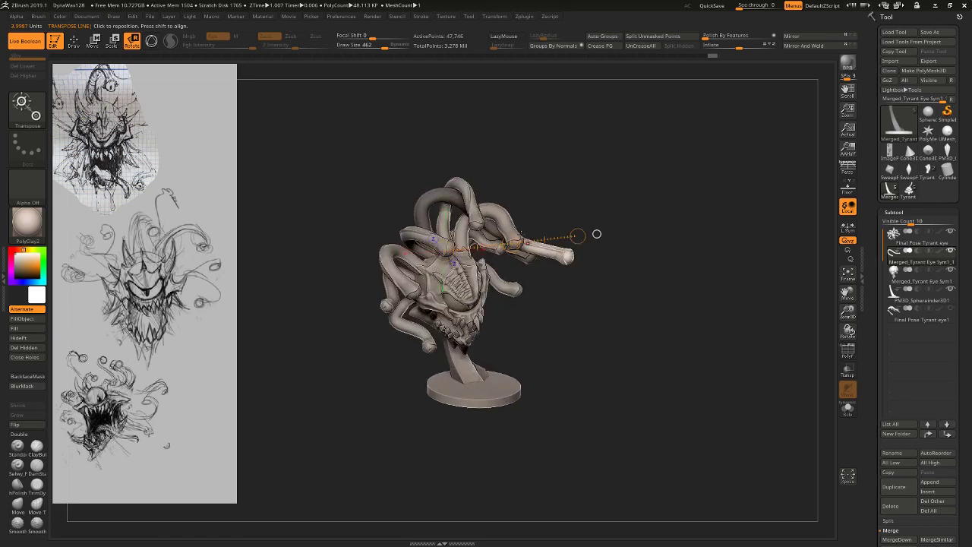
{"action": "mouse_move", "coordinate": [502, 234]}
{"action": "left_mouse_down"}
{"action": "mouse_move", "coordinate": [581, 261]}
{"action": "mouse_move", "coordinate": [553, 458]}
{"action": "mouse_move", "coordinate": [516, 327]}
{"action": "left_mouse_up"}
{"action": "mouse_move", "coordinate": [429, 330]}
{"action": "left_mouse_down", "text": "ctrl"}
{"action": "mouse_move", "coordinate": [436, 245]}
{"action": "mouse_move", "coordinate": [512, 210]}
{"action": "mouse_move", "coordinate": [543, 266]}
{"action": "left_mouse_up", "text": "ctrl"}
{"action": "left_click_drag", "start_coordinate": [552, 276], "coordinate": [547, 301], "text": "alt"}
{"action": "key", "text": "f"}
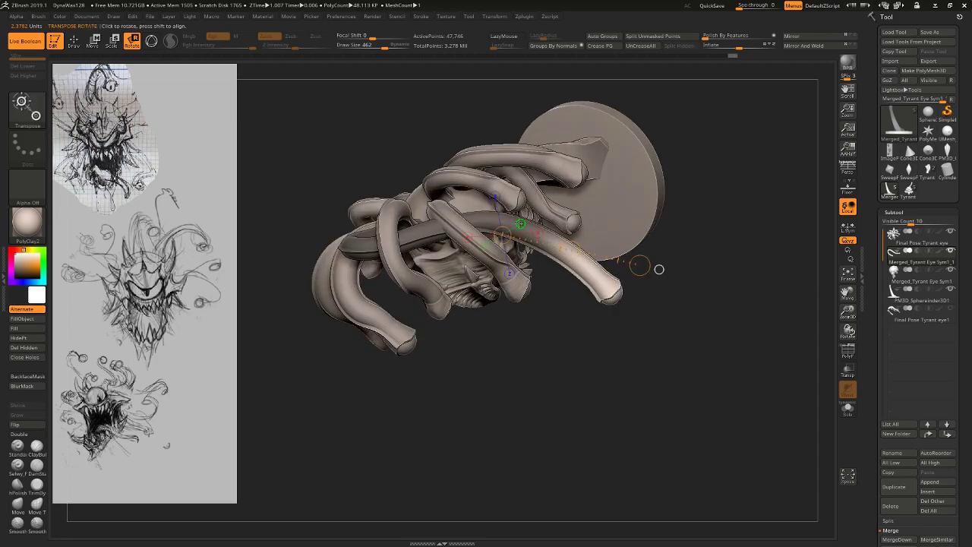
{"action": "left_click_drag", "start_coordinate": [592, 271], "coordinate": [521, 226]}
{"action": "left_click_drag", "start_coordinate": [558, 395], "coordinate": [566, 304]}
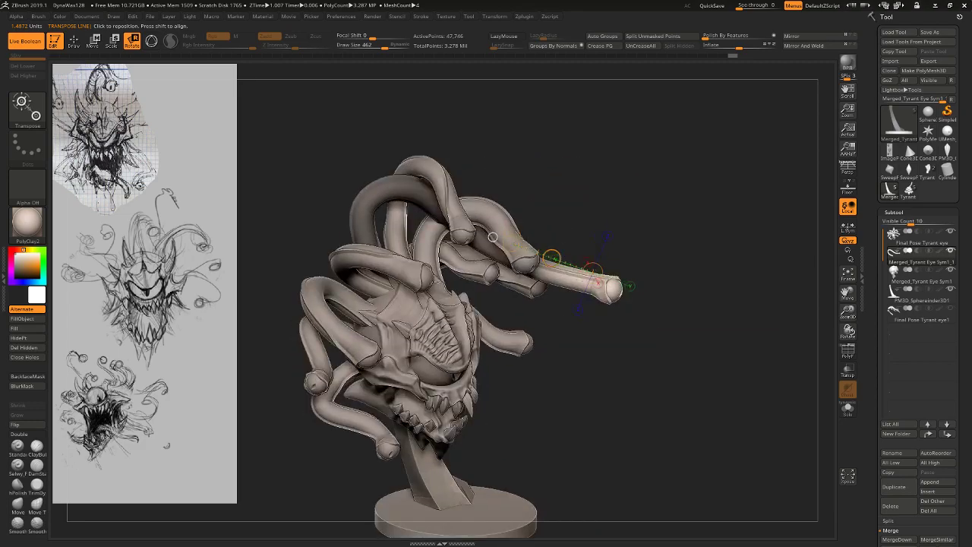
{"action": "left_click_drag", "start_coordinate": [493, 237], "coordinate": [504, 217]}
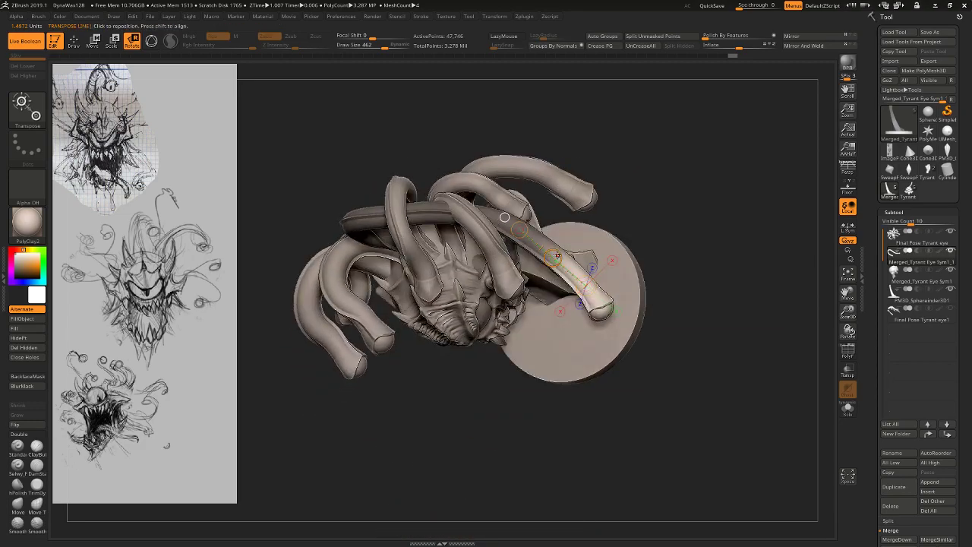
{"action": "left_click_drag", "start_coordinate": [557, 256], "coordinate": [553, 259]}
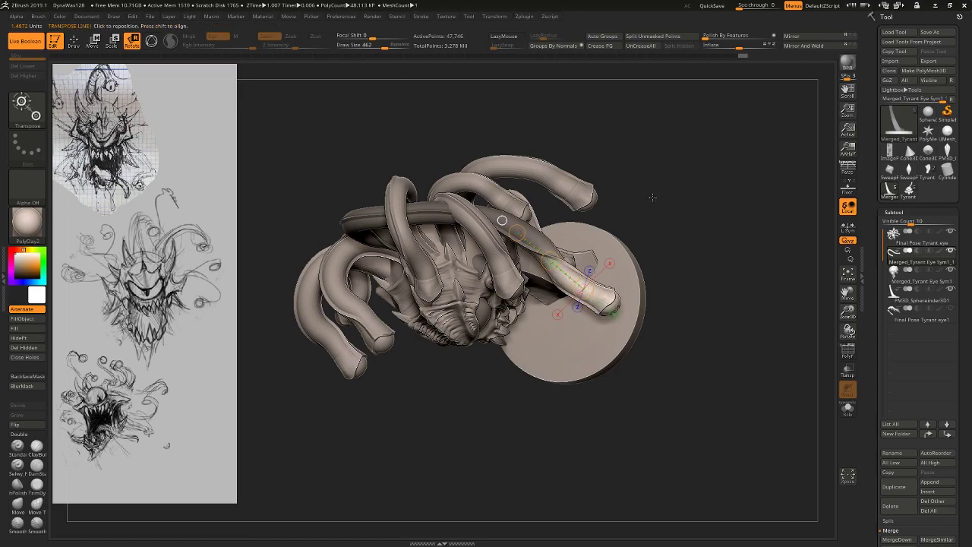
Try rotating the unmasked outer end of the long stalk further with new transpose lines.
{"action": "mouse_move", "coordinate": [651, 198]}
{"action": "left_mouse_down"}
{"action": "mouse_move", "coordinate": [683, 175]}
{"action": "mouse_move", "coordinate": [687, 226]}
{"action": "mouse_move", "coordinate": [670, 222]}
{"action": "left_mouse_up"}
{"action": "left_click_drag", "start_coordinate": [550, 277], "coordinate": [601, 281]}
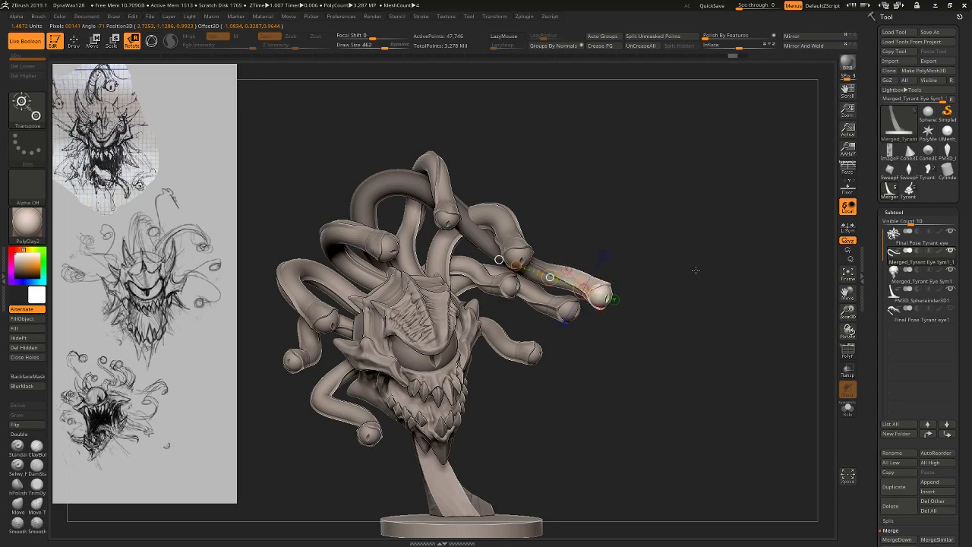
{"action": "mouse_move", "coordinate": [696, 270]}
{"action": "left_mouse_down"}
{"action": "mouse_move", "coordinate": [679, 269]}
{"action": "mouse_move", "coordinate": [700, 268]}
{"action": "mouse_move", "coordinate": [689, 269]}
{"action": "left_mouse_up"}
{"action": "left_click_drag", "start_coordinate": [526, 265], "coordinate": [612, 289]}
{"action": "mouse_move", "coordinate": [576, 377]}
{"action": "left_mouse_down"}
{"action": "mouse_move", "coordinate": [590, 353]}
{"action": "mouse_move", "coordinate": [598, 391]}
{"action": "mouse_move", "coordinate": [425, 368]}
{"action": "mouse_move", "coordinate": [533, 269]}
{"action": "mouse_move", "coordinate": [535, 357]}
{"action": "left_mouse_up"}
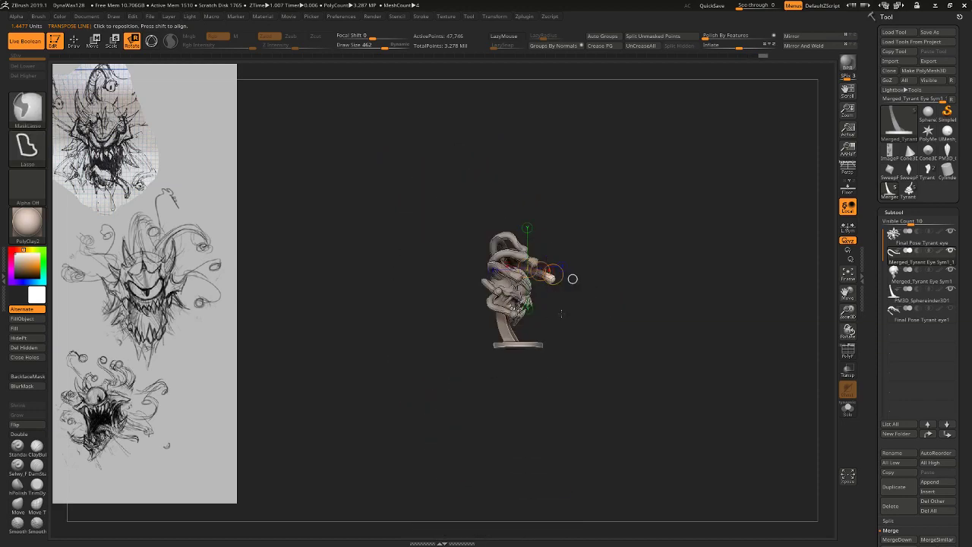
Try rotating just the eye tip of the long stalk with the remainder masked, then clear the mask.
{"action": "key", "text": "f"}
{"action": "left_click", "coordinate": [42, 389]}
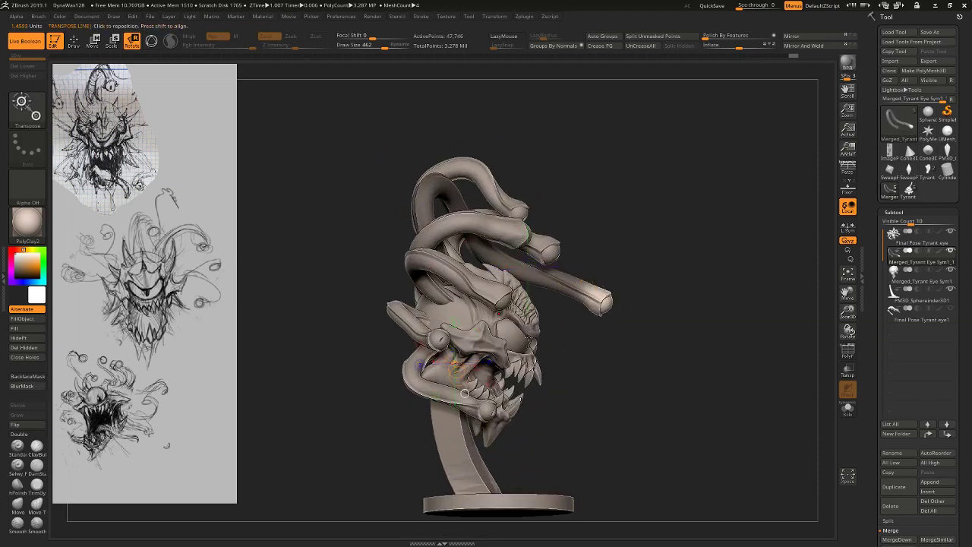
{"action": "mouse_move", "coordinate": [591, 296]}
{"action": "left_mouse_down"}
{"action": "mouse_move", "coordinate": [627, 288]}
{"action": "mouse_move", "coordinate": [671, 297]}
{"action": "mouse_move", "coordinate": [619, 311]}
{"action": "left_mouse_up"}
{"action": "mouse_move", "coordinate": [692, 274]}
{"action": "left_mouse_down", "text": "ctrl"}
{"action": "mouse_move", "coordinate": [710, 293]}
{"action": "mouse_move", "coordinate": [722, 264]}
{"action": "mouse_move", "coordinate": [714, 267]}
{"action": "left_mouse_up", "text": "ctrl"}
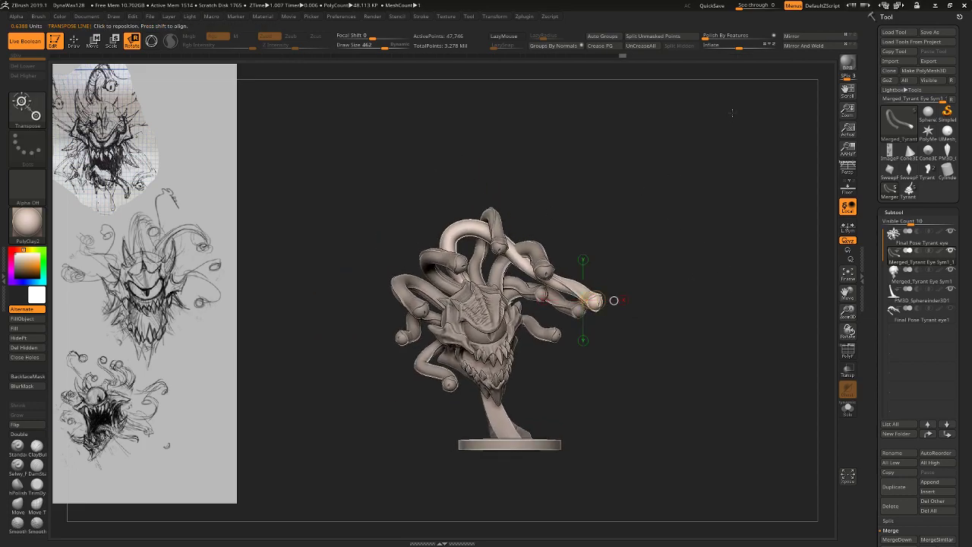
Leave a canvas snapshot of the stalk's original pose from the undo history and restore the new pose beside it for comparison.
{"action": "left_click_drag", "start_coordinate": [751, 327], "coordinate": [700, 290], "text": "alt"}
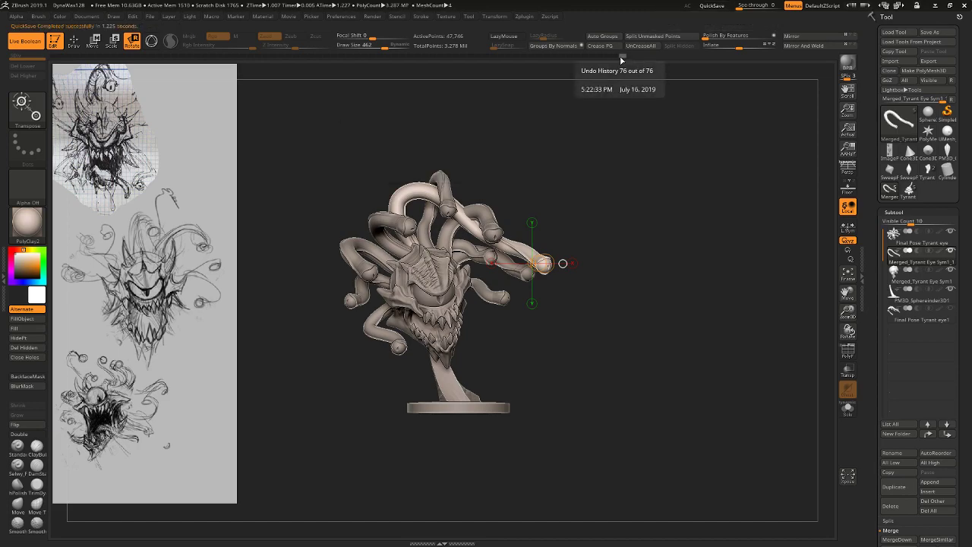
{"action": "left_click_drag", "start_coordinate": [621, 57], "coordinate": [532, 55]}
{"action": "left_click_drag", "start_coordinate": [591, 128], "coordinate": [492, 74], "text": "alt"}
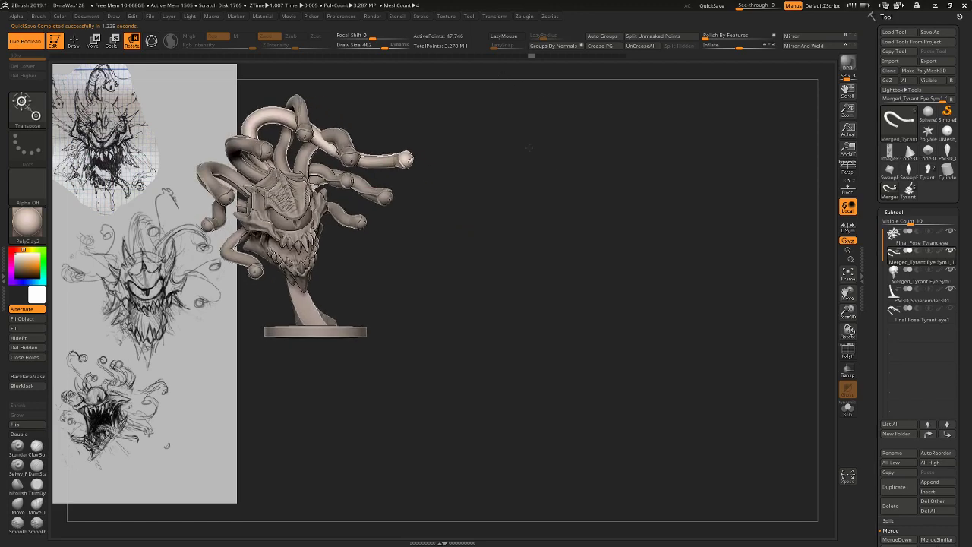
{"action": "key", "text": "shift+s"}
{"action": "left_click_drag", "start_coordinate": [566, 182], "coordinate": [768, 183], "text": "alt"}
{"action": "left_click_drag", "start_coordinate": [532, 55], "coordinate": [627, 55]}
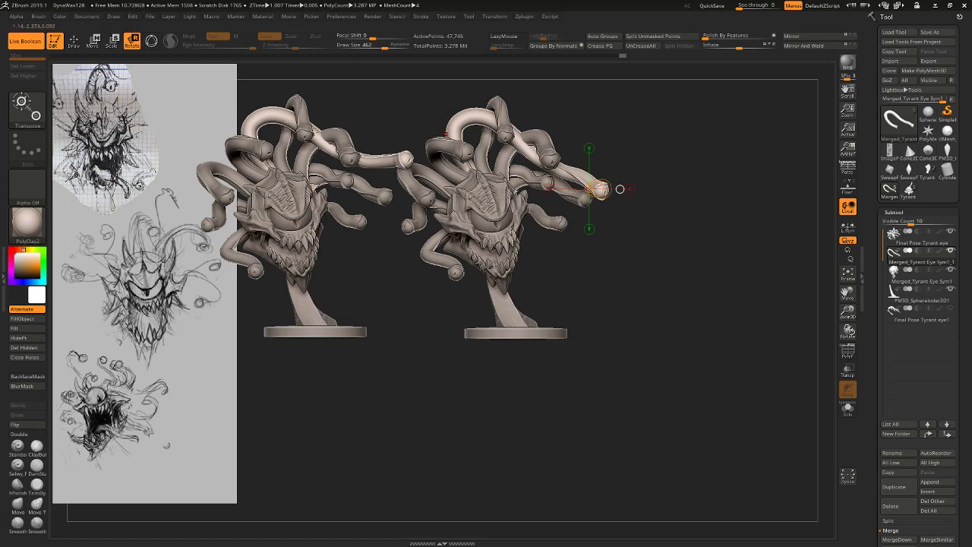
Undo the bends on the long stalk to return it to its original extended pose.
{"action": "left_click", "coordinate": [623, 123], "text": "ctrl"}
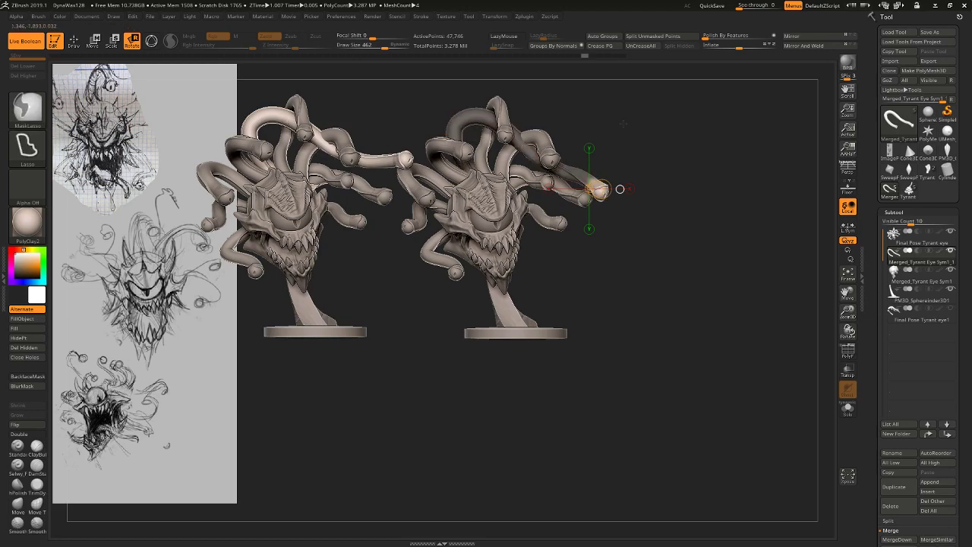
{"action": "key", "text": "ctrl+z"}
{"action": "key", "text": "ctrl+z"}
{"action": "key", "text": "ctrl+z"}
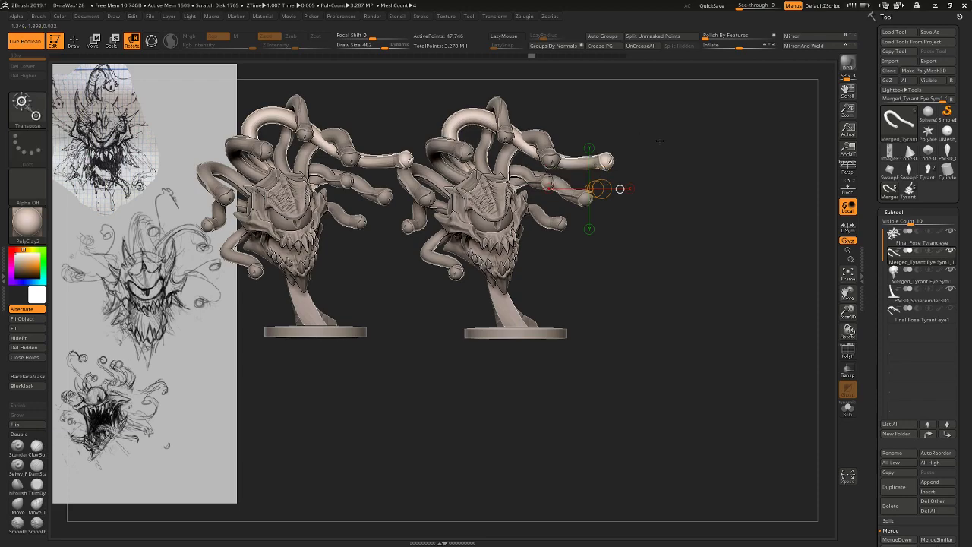
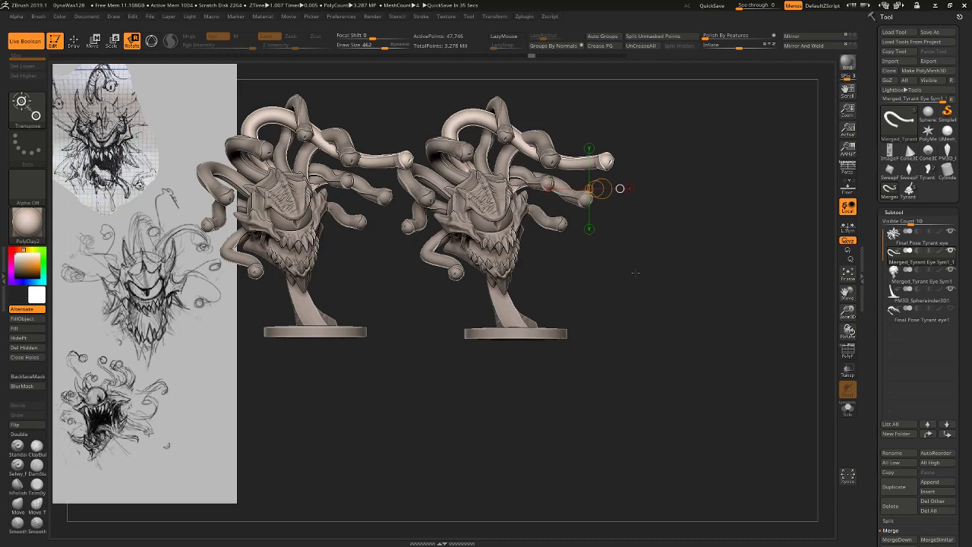
Clear the snapshots from the canvas, redraw the model in edit mode, and frame it upright.
{"action": "key", "text": "t"}
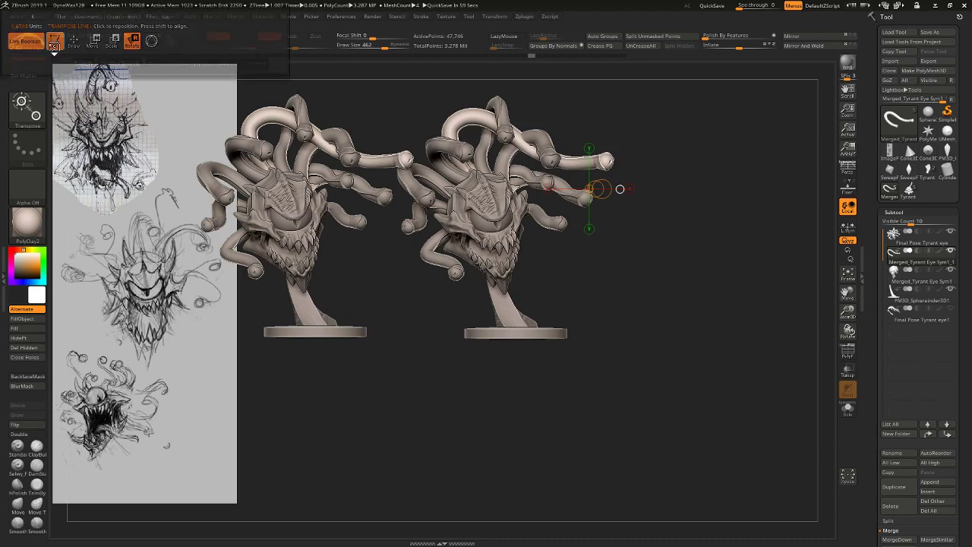
{"action": "left_click", "coordinate": [83, 64]}
{"action": "key", "text": "ctrl+n"}
{"action": "key", "text": "ctrl+n"}
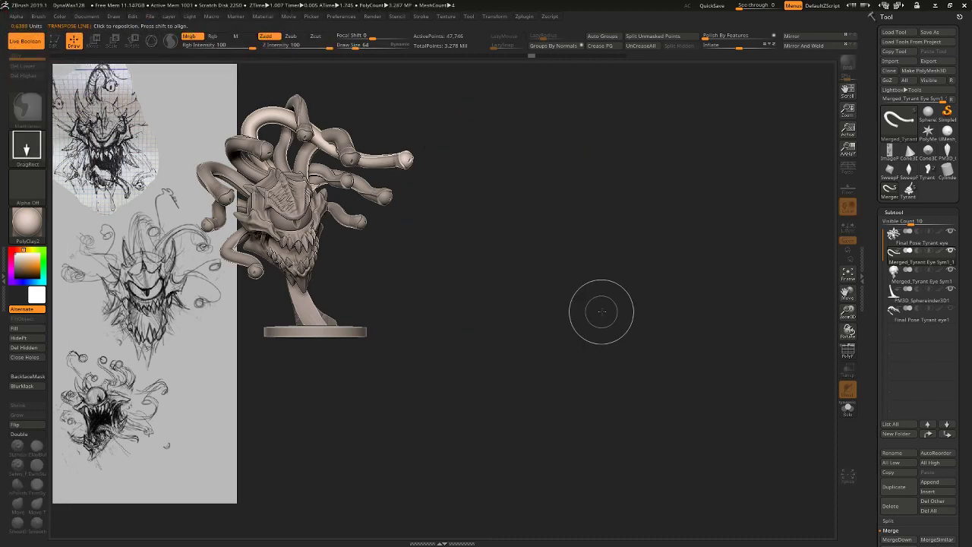
{"action": "left_click_drag", "start_coordinate": [589, 283], "coordinate": [613, 317]}
{"action": "key", "text": "t"}
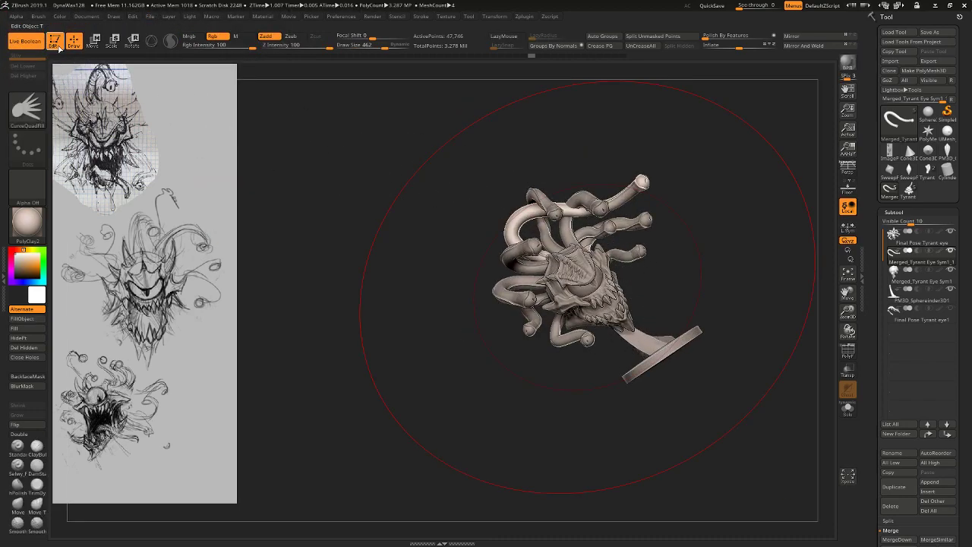
{"action": "left_click", "coordinate": [848, 272]}
{"action": "left_click_drag", "start_coordinate": [770, 314], "coordinate": [761, 411], "text": "shift"}
{"action": "left_click_drag", "start_coordinate": [606, 296], "coordinate": [681, 334]}
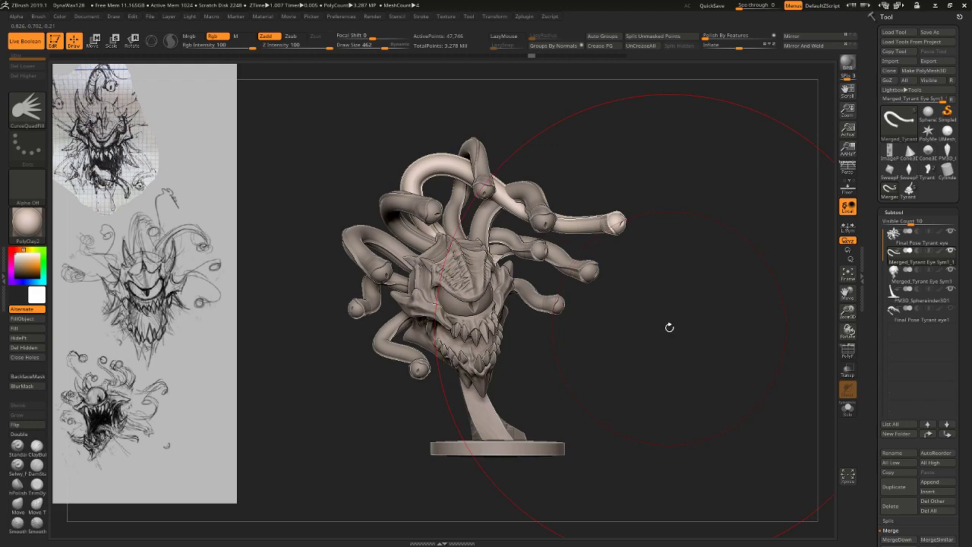
Quicksave the project and merge the main Final Pose Tyrant eye subtool down with the separate long stalk subtool.
{"action": "left_click", "coordinate": [712, 6]}
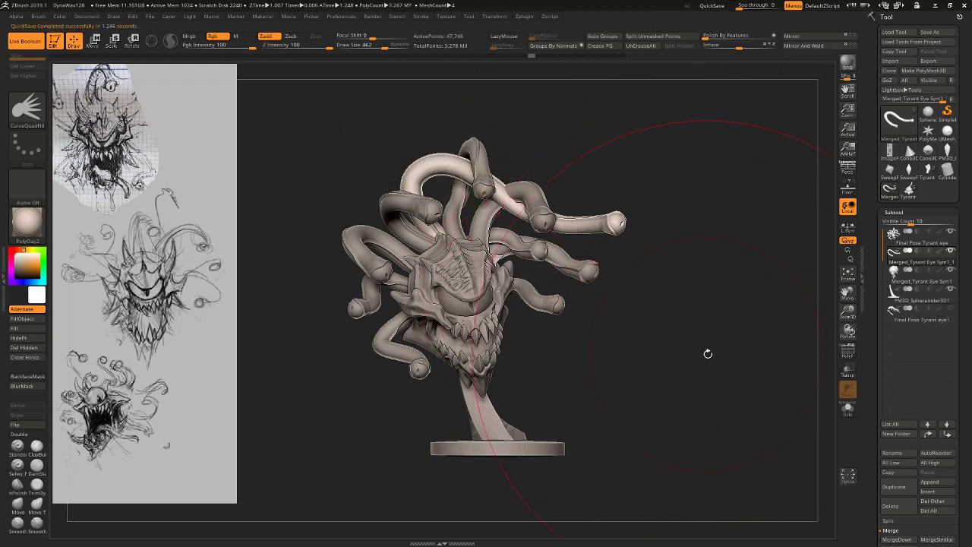
{"action": "left_click_drag", "start_coordinate": [707, 353], "coordinate": [724, 336]}
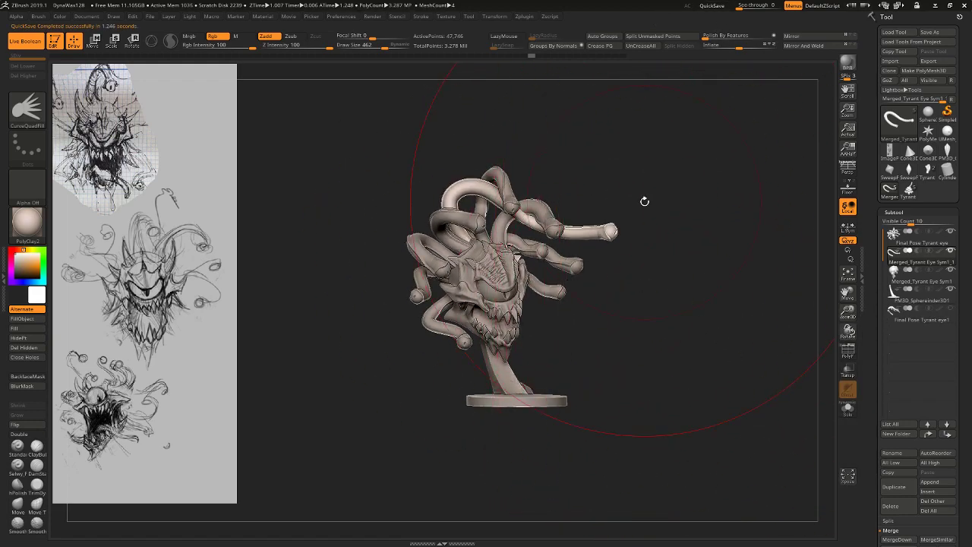
{"action": "left_click", "coordinate": [644, 202], "text": "alt"}
{"action": "left_click", "coordinate": [889, 507]}
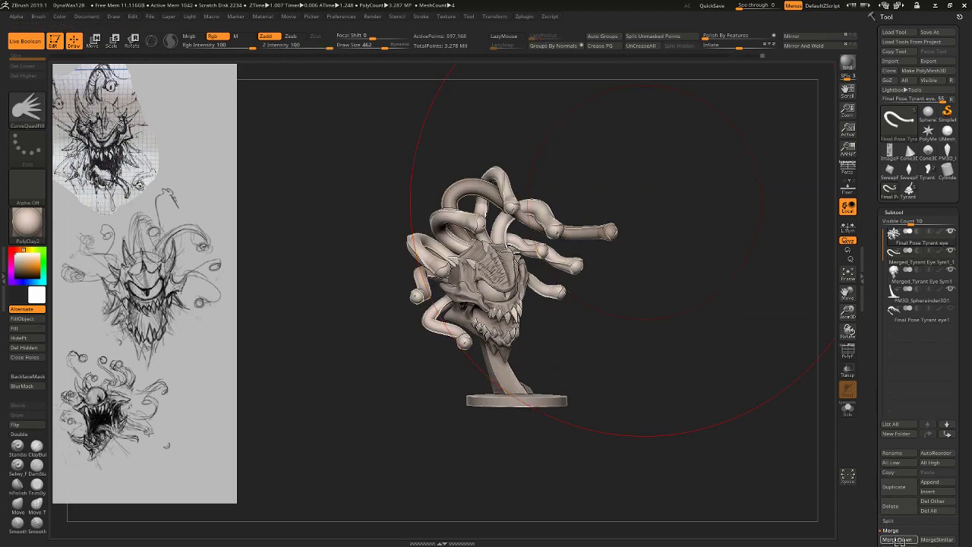
{"action": "key", "text": "b"}
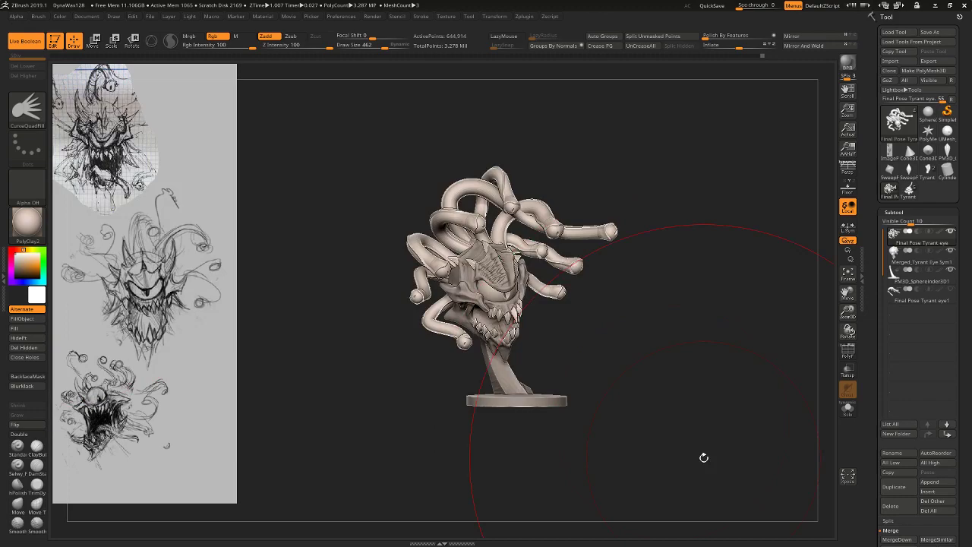
{"action": "left_click_drag", "start_coordinate": [704, 457], "coordinate": [653, 445]}
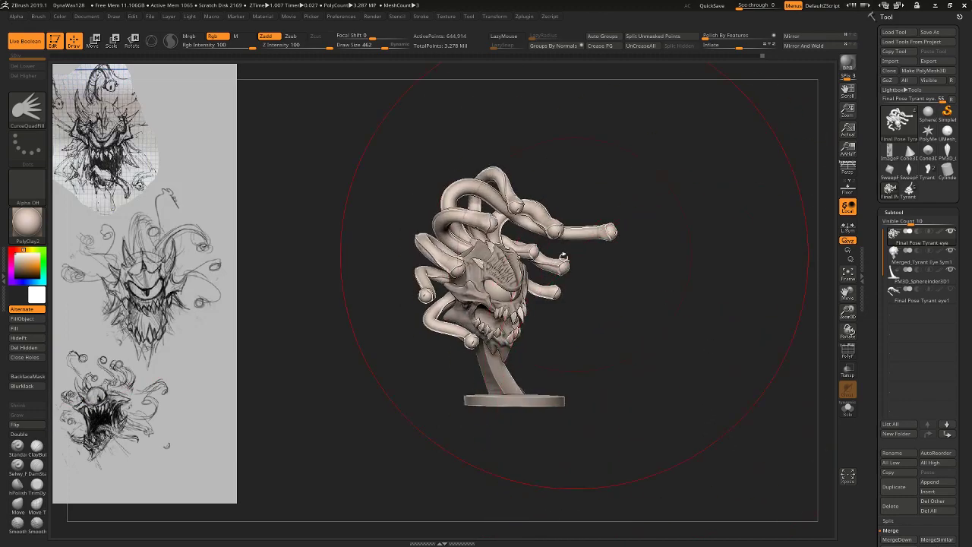
Reduce the brush draw size to 6 for working at the monster's eye stalk tips.
{"action": "key", "text": "s"}
{"action": "left_click_drag", "start_coordinate": [560, 292], "coordinate": [533, 292]}
{"action": "mouse_move", "coordinate": [699, 343]}
{"action": "left_mouse_down"}
{"action": "mouse_move", "coordinate": [701, 307]}
{"action": "mouse_move", "coordinate": [716, 354]}
{"action": "mouse_move", "coordinate": [610, 281]}
{"action": "mouse_move", "coordinate": [616, 304]}
{"action": "left_mouse_up"}
{"action": "key", "text": "bracketleft"}
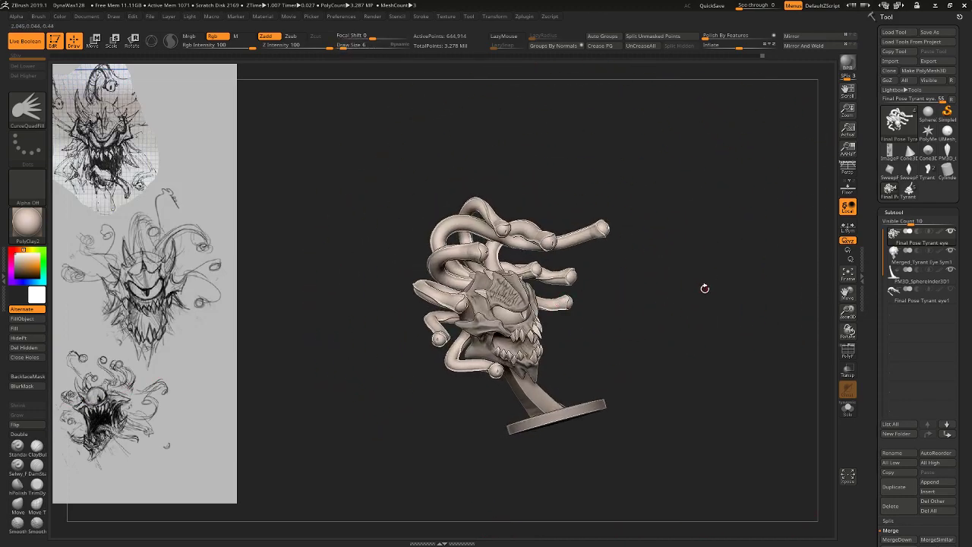
{"action": "left_click_drag", "start_coordinate": [705, 289], "coordinate": [658, 250]}
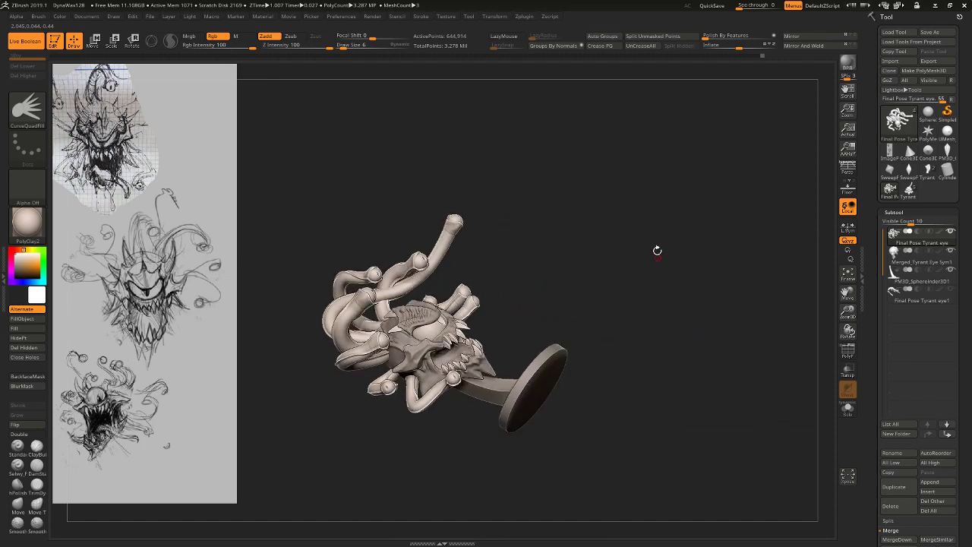
Try to start a CurveQuadFill shape at the tip of one of the short eye stalks.
{"action": "left_click", "coordinate": [475, 286], "text": "ctrl+shift"}
{"action": "left_click", "coordinate": [478, 282], "text": "ctrl+shift"}
{"action": "left_click_drag", "start_coordinate": [477, 302], "coordinate": [479, 302]}
{"action": "key", "text": "ctrl+z"}
{"action": "left_click_drag", "start_coordinate": [477, 306], "coordinate": [475, 305]}
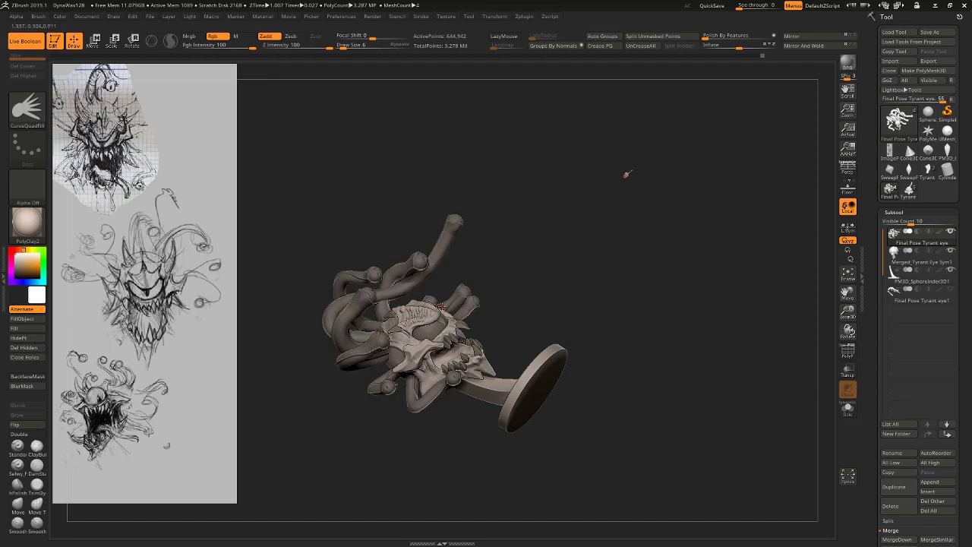
Draw a jagged, multi-spiked energy burst from the lowest right-hand eye stalk's tip with the CurveTriFill brush.
{"action": "left_click_drag", "start_coordinate": [642, 283], "coordinate": [675, 342], "text": "alt"}
{"action": "left_click", "coordinate": [450, 338], "text": "ctrl+shift"}
{"action": "left_click", "coordinate": [27, 110]}
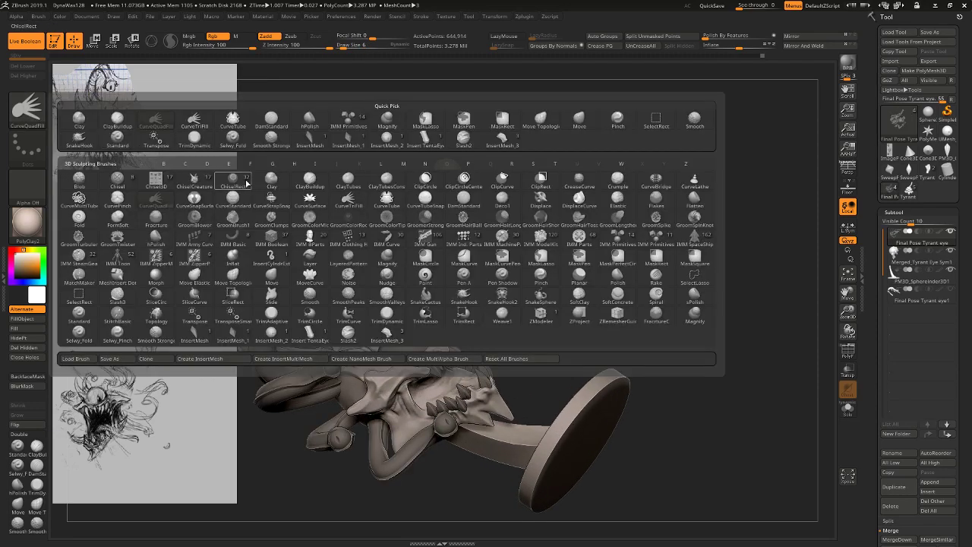
{"action": "left_click", "coordinate": [354, 202]}
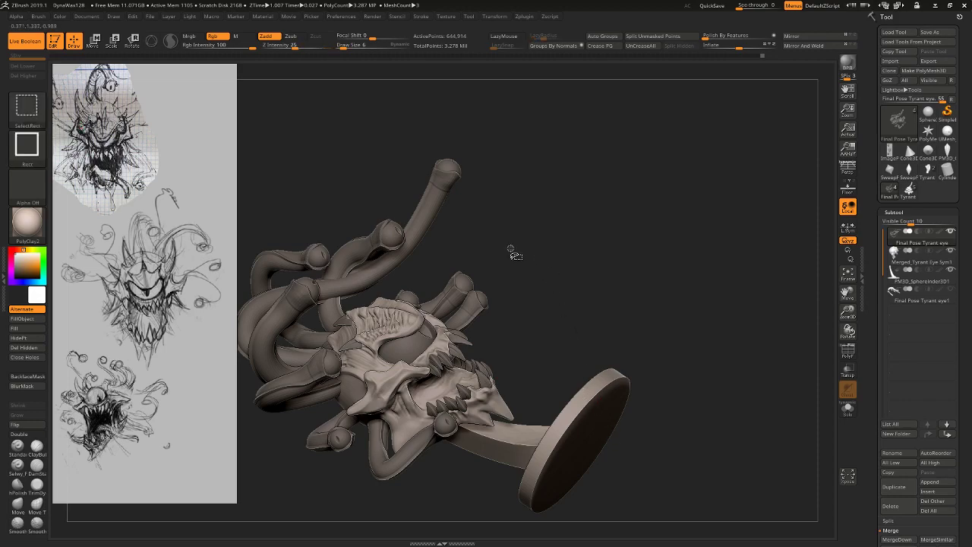
{"action": "left_click_drag", "start_coordinate": [510, 250], "coordinate": [494, 262], "text": "ctrl"}
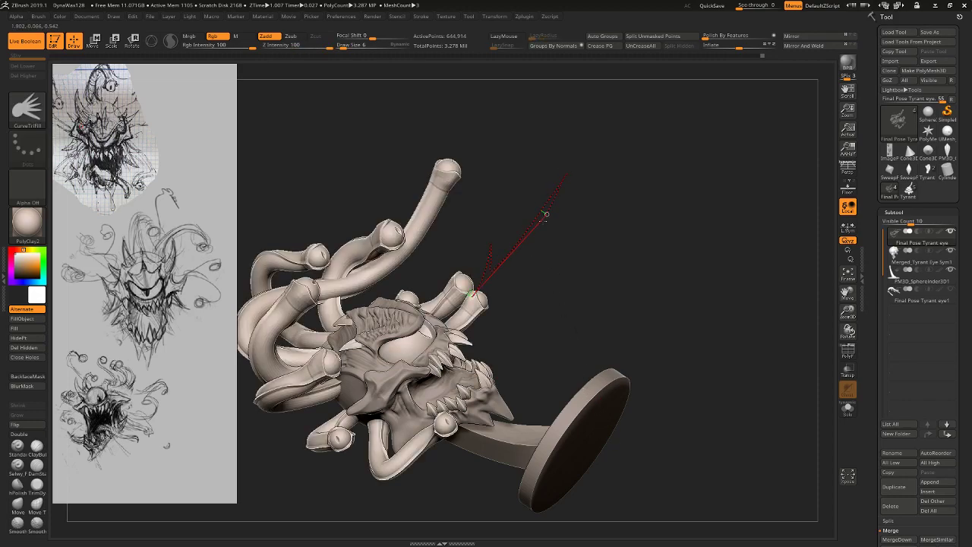
{"action": "left_click_drag", "start_coordinate": [545, 215], "coordinate": [632, 152]}
{"action": "left_click_drag", "start_coordinate": [533, 298], "coordinate": [531, 297]}
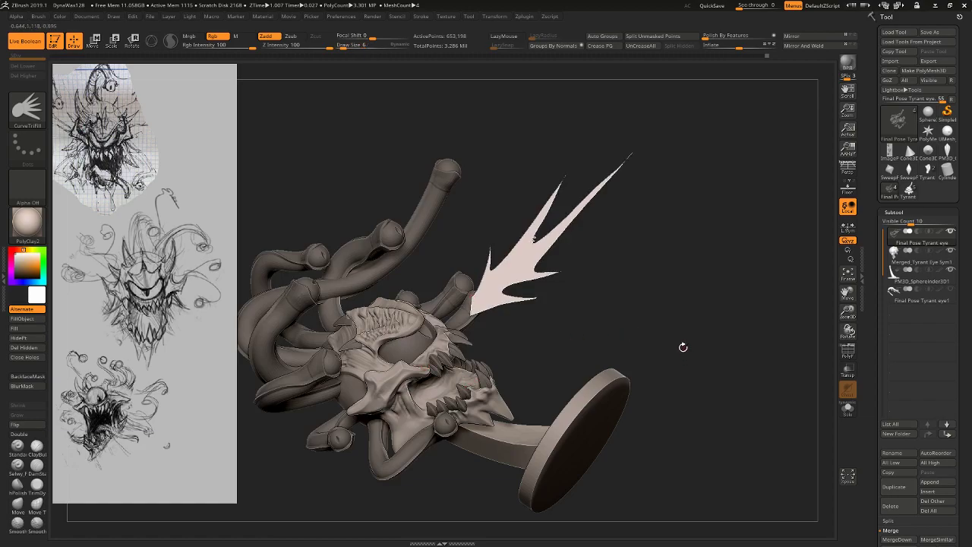
Reposition the spiked burst so it extends outward from the tip of the lowest right-hand eye stalk.
{"action": "left_click_drag", "start_coordinate": [683, 347], "coordinate": [792, 312]}
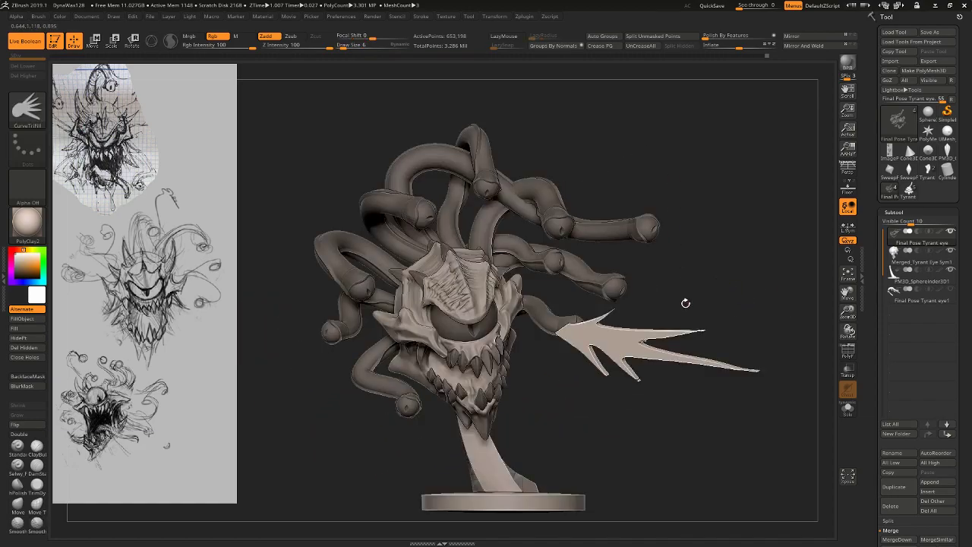
{"action": "left_click_drag", "start_coordinate": [728, 418], "coordinate": [745, 315], "text": "alt"}
{"action": "left_click_drag", "start_coordinate": [745, 315], "coordinate": [627, 228]}
{"action": "key", "text": "r"}
{"action": "left_click_drag", "start_coordinate": [510, 329], "coordinate": [582, 257]}
{"action": "key", "text": "w"}
{"action": "left_click_drag", "start_coordinate": [547, 294], "coordinate": [556, 288]}
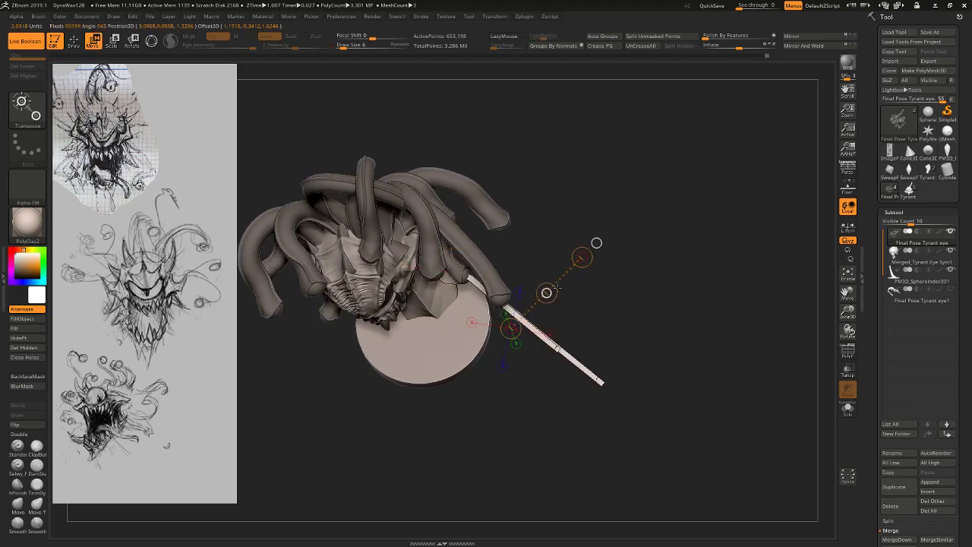
{"action": "left_click_drag", "start_coordinate": [615, 326], "coordinate": [622, 218]}
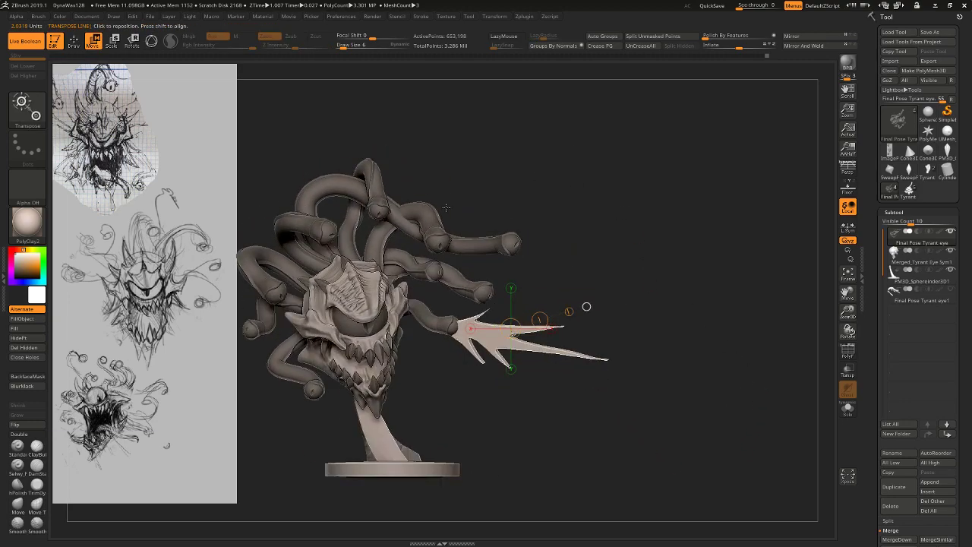
Try to draw a second CurveTriFill burst at the tip of the stalk above the first burst.
{"action": "left_click", "coordinate": [74, 40]}
{"action": "mouse_move", "coordinate": [562, 200]}
{"action": "left_mouse_down"}
{"action": "mouse_move", "coordinate": [699, 195]}
{"action": "mouse_move", "coordinate": [531, 278]}
{"action": "left_mouse_up"}
{"action": "left_click_drag", "start_coordinate": [659, 302], "coordinate": [662, 301]}
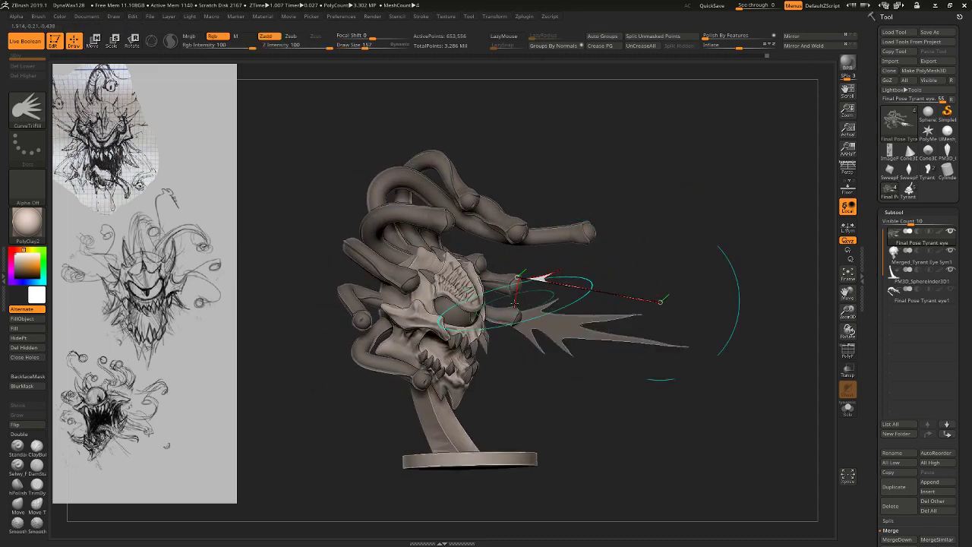
{"action": "key", "text": "ctrl+z"}
{"action": "left_click_drag", "start_coordinate": [514, 274], "coordinate": [519, 273]}
{"action": "mouse_move", "coordinate": [603, 290]}
{"action": "left_mouse_down"}
{"action": "mouse_move", "coordinate": [633, 298]}
{"action": "mouse_move", "coordinate": [525, 286]}
{"action": "left_mouse_up"}
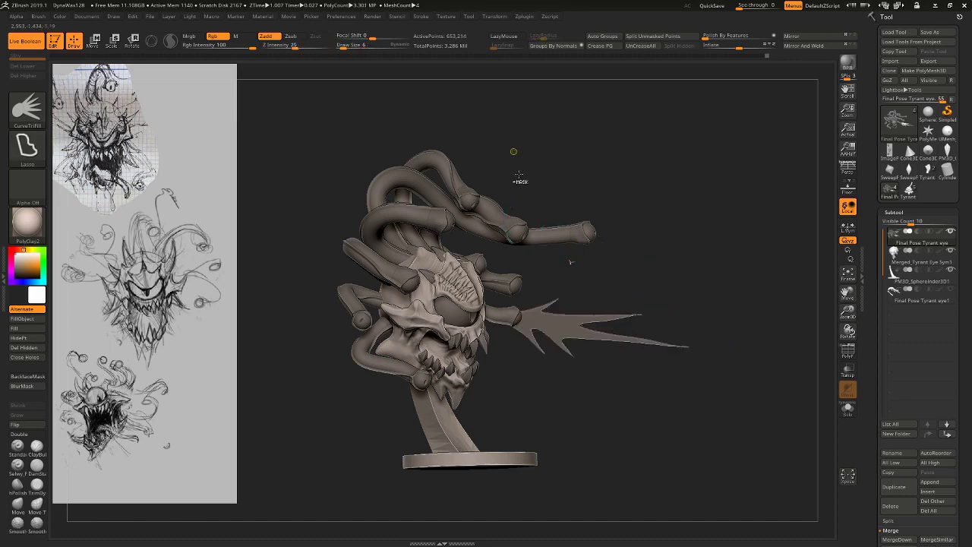
{"action": "key", "text": "ctrl+z"}
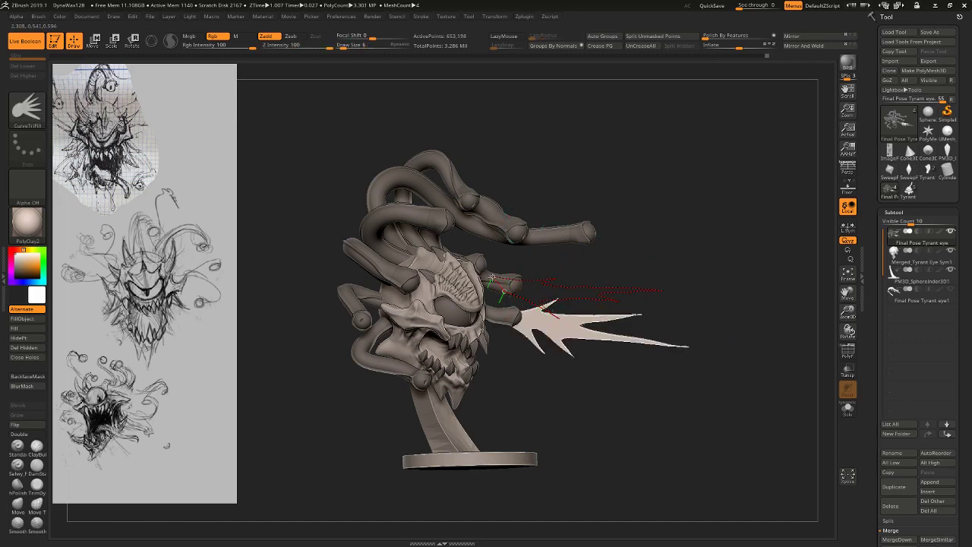
Draw a second jagged CurveTriFill burst shooting forward from the stalk just above the first one.
{"action": "left_click_drag", "start_coordinate": [504, 292], "coordinate": [555, 303]}
{"action": "key", "text": "ctrl+z"}
{"action": "key", "text": "ctrl+z"}
{"action": "key", "text": "ctrl+z"}
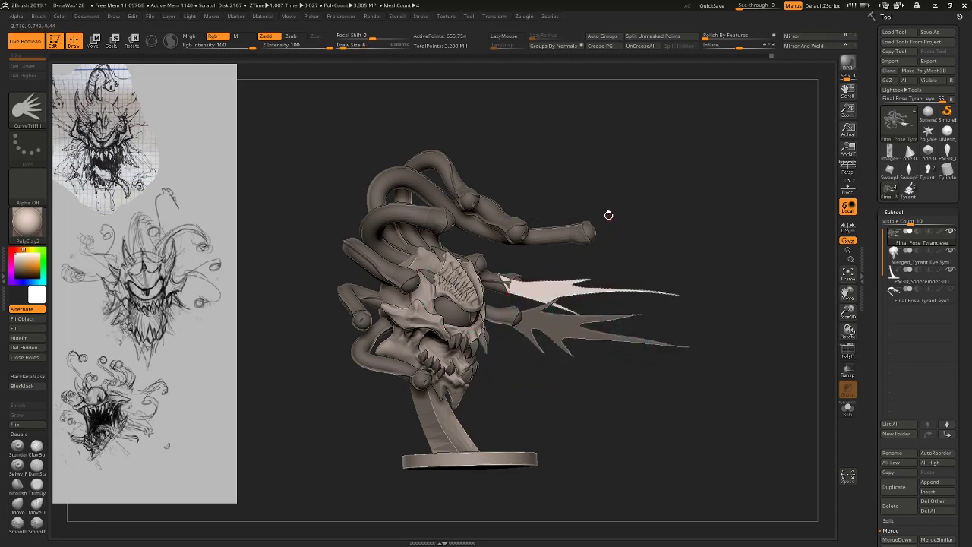
Move the second burst so its base meets the tip of its eye stalk and its spikes point outward.
{"action": "left_click_drag", "start_coordinate": [609, 215], "coordinate": [506, 236]}
{"action": "mouse_move", "coordinate": [580, 180]}
{"action": "left_mouse_down"}
{"action": "mouse_move", "coordinate": [594, 225]}
{"action": "mouse_move", "coordinate": [635, 246]}
{"action": "left_mouse_up"}
{"action": "key", "text": "ctrl+z"}
{"action": "key", "text": "w"}
{"action": "mouse_move", "coordinate": [587, 298]}
{"action": "left_mouse_down"}
{"action": "mouse_move", "coordinate": [662, 267]}
{"action": "mouse_move", "coordinate": [630, 283]}
{"action": "left_mouse_up"}
{"action": "left_click_drag", "start_coordinate": [645, 248], "coordinate": [617, 231], "text": "shift"}
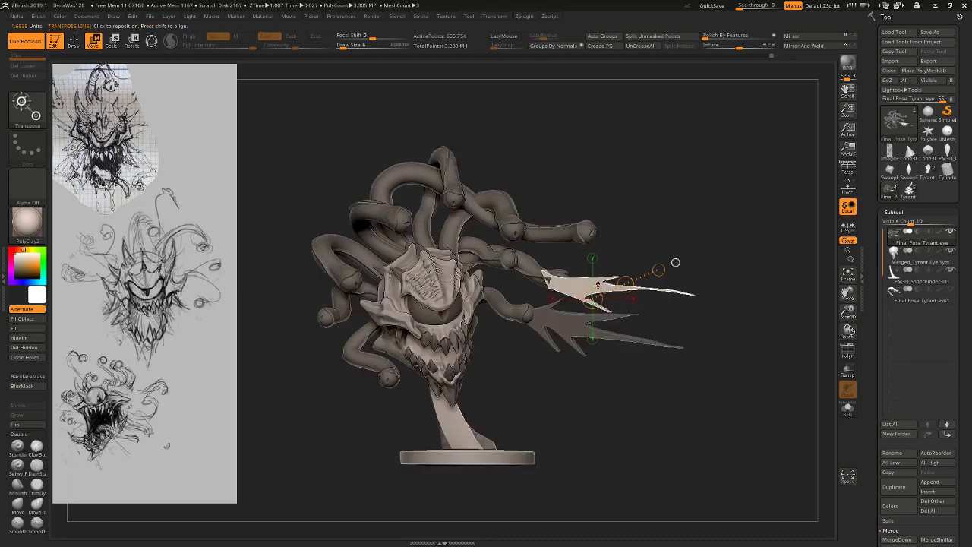
{"action": "left_click_drag", "start_coordinate": [555, 290], "coordinate": [635, 290], "text": "shift"}
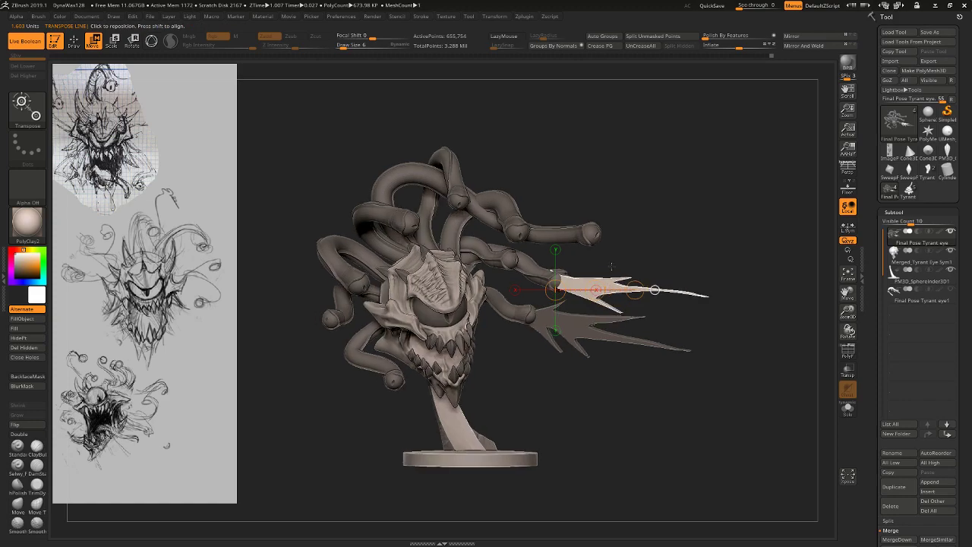
{"action": "key", "text": "q"}
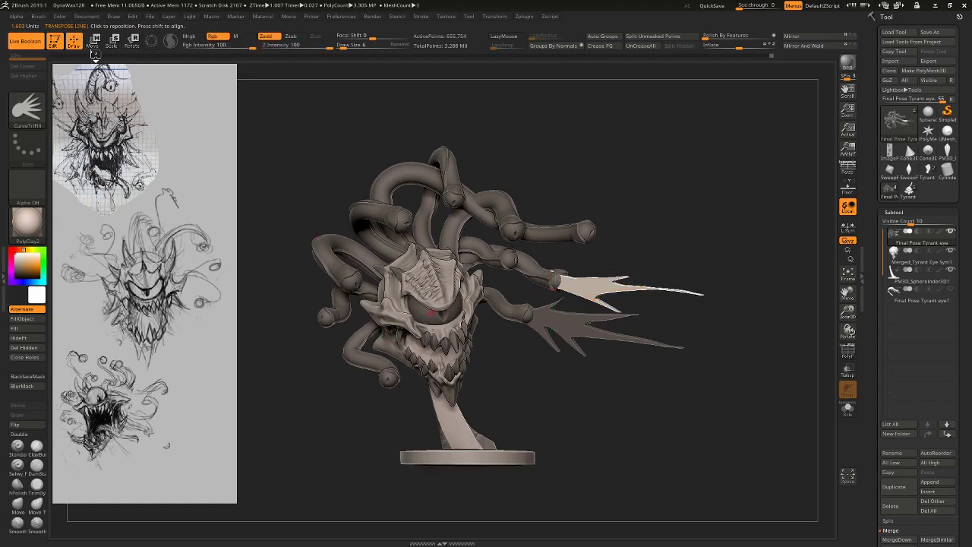
{"action": "key", "text": "w"}
{"action": "left_click_drag", "start_coordinate": [556, 278], "coordinate": [674, 304]}
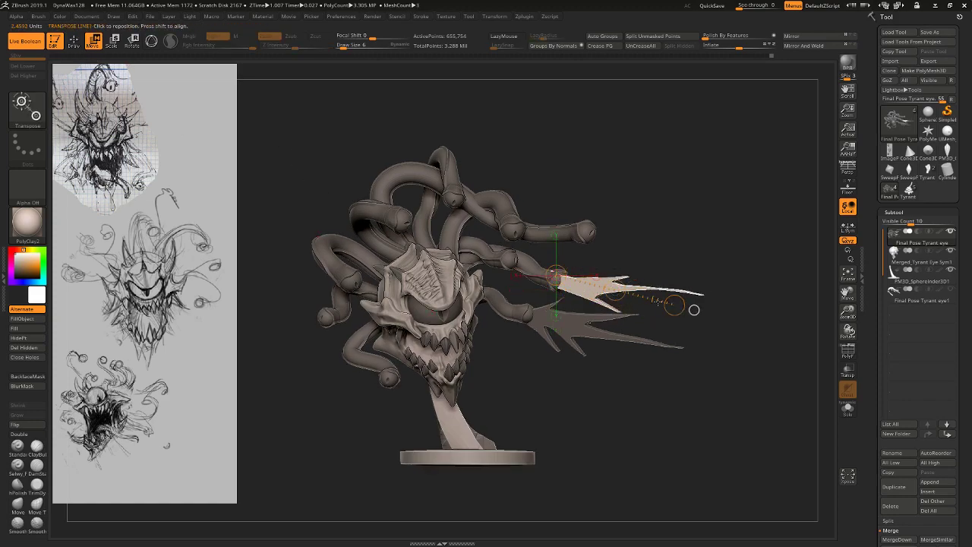
{"action": "left_click_drag", "start_coordinate": [620, 199], "coordinate": [674, 200]}
{"action": "left_click_drag", "start_coordinate": [613, 285], "coordinate": [606, 360]}
{"action": "left_click_drag", "start_coordinate": [786, 272], "coordinate": [722, 271]}
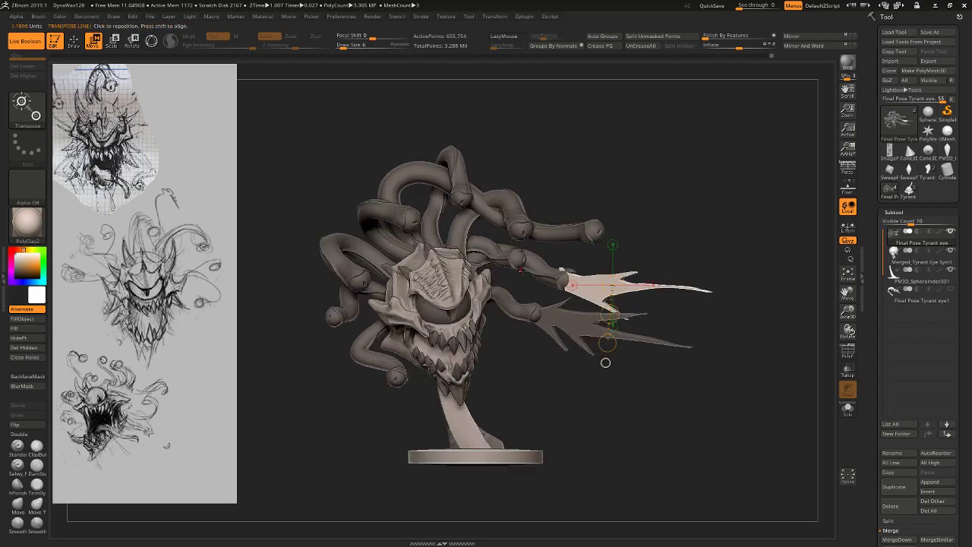
Draw a third CurveTriFill spiked burst from the tip of the lowest left-hand eye stalk.
{"action": "left_click", "coordinate": [74, 40]}
{"action": "mouse_move", "coordinate": [662, 174]}
{"action": "left_mouse_down"}
{"action": "mouse_move", "coordinate": [601, 162]}
{"action": "mouse_move", "coordinate": [517, 178]}
{"action": "mouse_move", "coordinate": [453, 365]}
{"action": "mouse_move", "coordinate": [486, 338]}
{"action": "mouse_move", "coordinate": [482, 357]}
{"action": "mouse_move", "coordinate": [516, 348]}
{"action": "left_mouse_up"}
{"action": "key", "text": "ctrl+z"}
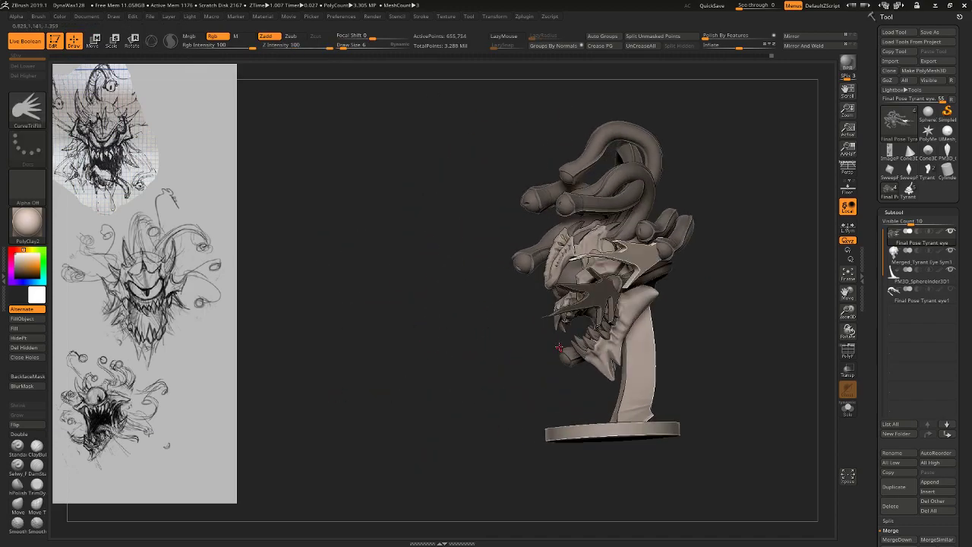
{"action": "mouse_move", "coordinate": [430, 393]}
{"action": "left_mouse_down"}
{"action": "mouse_move", "coordinate": [520, 393]}
{"action": "mouse_move", "coordinate": [562, 356]}
{"action": "left_mouse_up"}
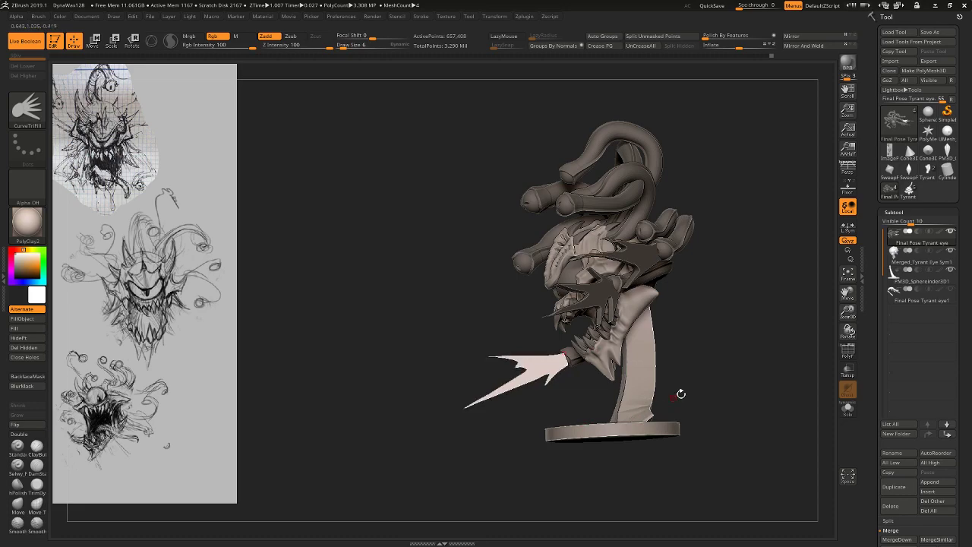
Align the third burst's base with the tip of the lowest left-hand eye stalk.
{"action": "left_click_drag", "start_coordinate": [681, 394], "coordinate": [694, 233]}
{"action": "key", "text": "w"}
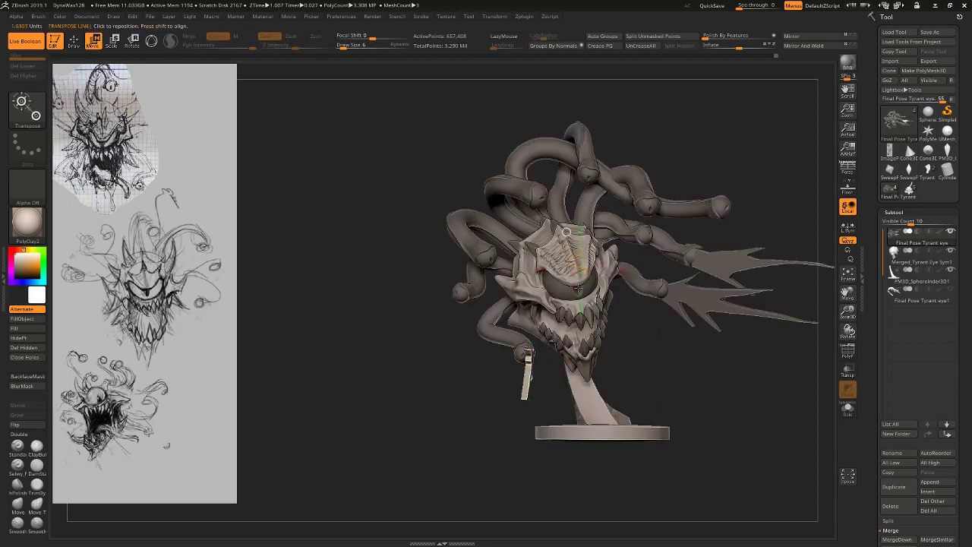
{"action": "left_click_drag", "start_coordinate": [482, 379], "coordinate": [660, 379]}
{"action": "left_click_drag", "start_coordinate": [578, 354], "coordinate": [674, 378]}
{"action": "left_click_drag", "start_coordinate": [486, 404], "coordinate": [561, 428]}
{"action": "key", "text": "r"}
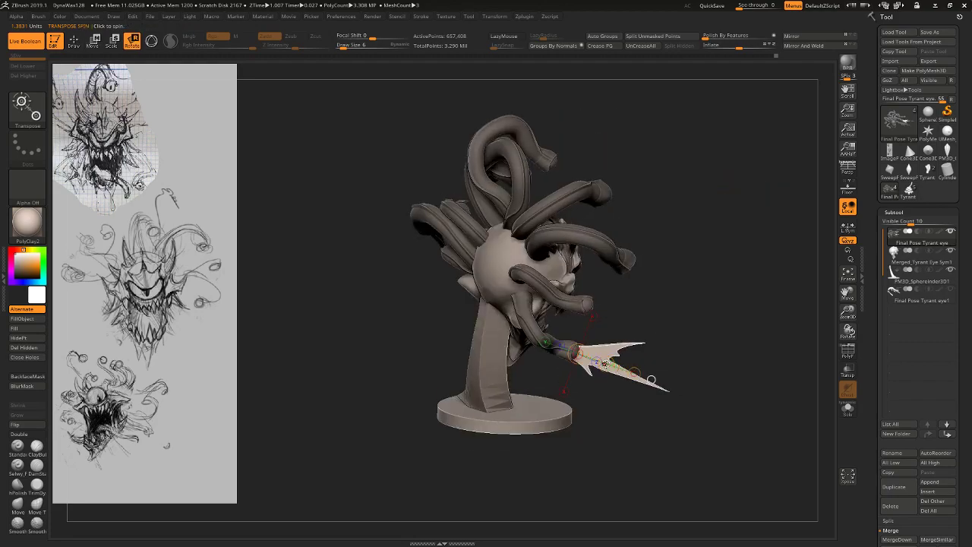
Rotate the third burst about the stalk tip so it flares down and away from the monster's jaw.
{"action": "left_click_drag", "start_coordinate": [606, 364], "coordinate": [297, 284]}
{"action": "left_click_drag", "start_coordinate": [732, 358], "coordinate": [490, 342]}
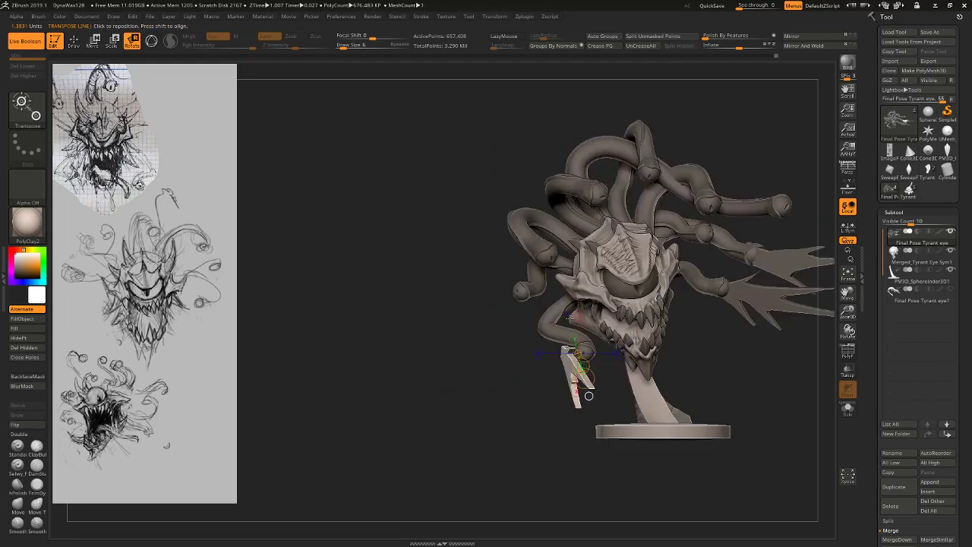
{"action": "mouse_move", "coordinate": [581, 366]}
{"action": "left_mouse_down"}
{"action": "mouse_move", "coordinate": [581, 439]}
{"action": "mouse_move", "coordinate": [562, 374]}
{"action": "mouse_move", "coordinate": [547, 377]}
{"action": "mouse_move", "coordinate": [599, 364]}
{"action": "mouse_move", "coordinate": [585, 351]}
{"action": "mouse_move", "coordinate": [664, 352]}
{"action": "mouse_move", "coordinate": [672, 323]}
{"action": "mouse_move", "coordinate": [587, 352]}
{"action": "mouse_move", "coordinate": [655, 352]}
{"action": "mouse_move", "coordinate": [627, 349]}
{"action": "mouse_move", "coordinate": [522, 286]}
{"action": "mouse_move", "coordinate": [585, 407]}
{"action": "mouse_move", "coordinate": [592, 378]}
{"action": "mouse_move", "coordinate": [518, 303]}
{"action": "mouse_move", "coordinate": [589, 401]}
{"action": "mouse_move", "coordinate": [578, 386]}
{"action": "left_mouse_up"}
{"action": "key", "text": "w"}
{"action": "key", "text": "r"}
{"action": "key", "text": "w"}
{"action": "key", "text": "r"}
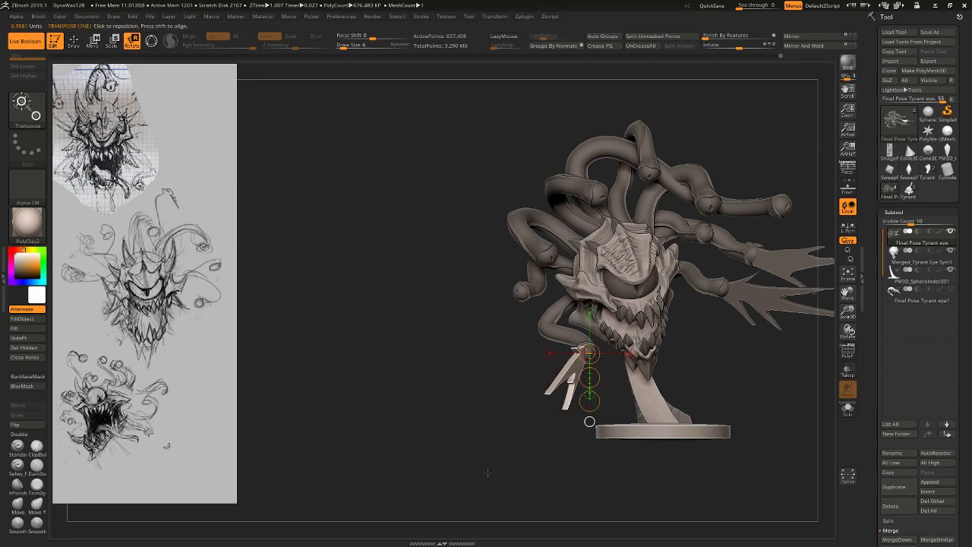
Mask everything but the first burst and stretch it farther out from the lowest right-hand stalk.
{"action": "mouse_move", "coordinate": [488, 473]}
{"action": "left_mouse_down", "text": "alt"}
{"action": "mouse_move", "coordinate": [476, 430]}
{"action": "mouse_move", "coordinate": [405, 408]}
{"action": "left_mouse_up", "text": "alt"}
{"action": "left_click", "coordinate": [597, 305], "text": "ctrl"}
{"action": "mouse_move", "coordinate": [589, 308]}
{"action": "left_mouse_down", "text": "shift"}
{"action": "mouse_move", "coordinate": [513, 303]}
{"action": "mouse_move", "coordinate": [495, 211]}
{"action": "mouse_move", "coordinate": [667, 319]}
{"action": "mouse_move", "coordinate": [672, 341]}
{"action": "left_mouse_up", "text": "shift"}
{"action": "key", "text": "w"}
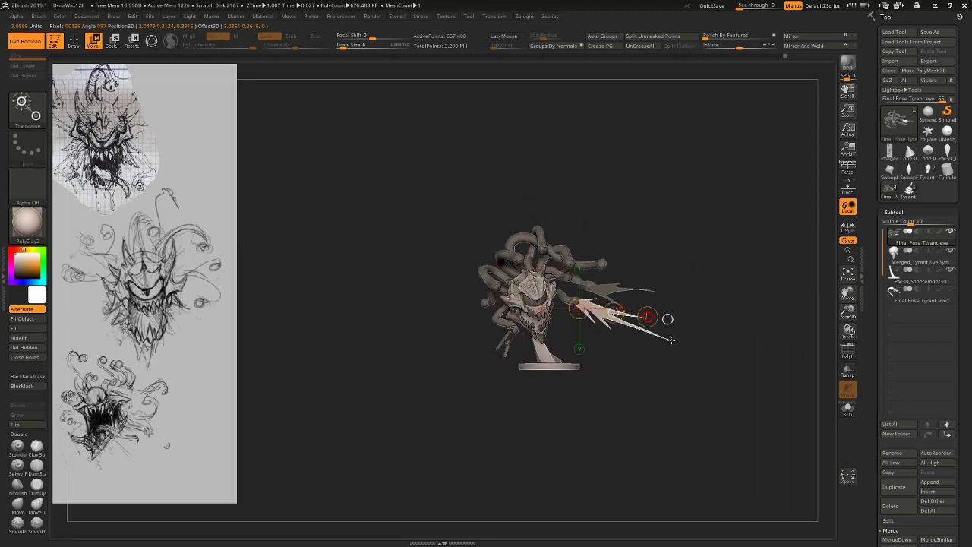
Mask everything but the second burst and adjust it to a shorter length at its stalk tip.
{"action": "left_click", "coordinate": [613, 294], "text": "ctrl"}
{"action": "left_click_drag", "start_coordinate": [688, 252], "coordinate": [686, 311], "text": "alt"}
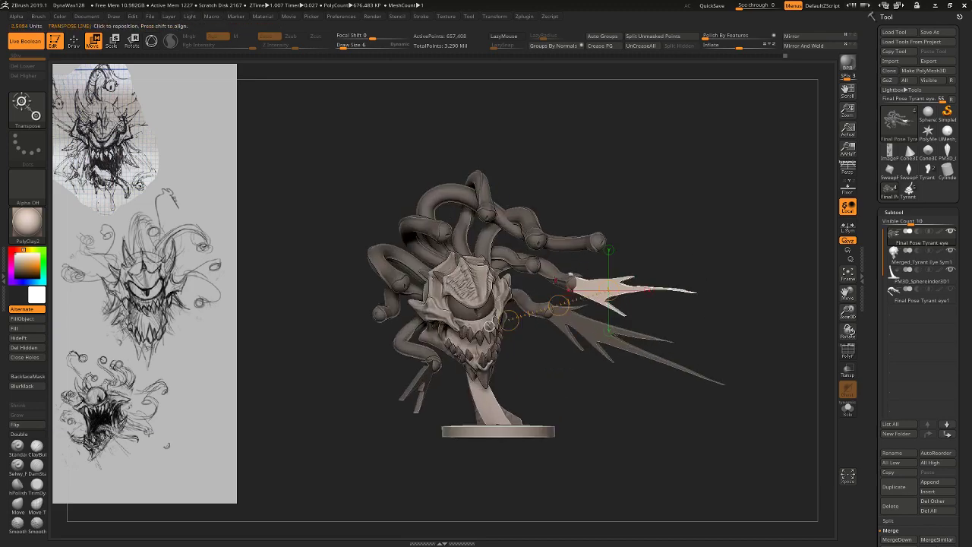
{"action": "left_click_drag", "start_coordinate": [552, 283], "coordinate": [648, 303]}
{"action": "key", "text": "ctrl+z"}
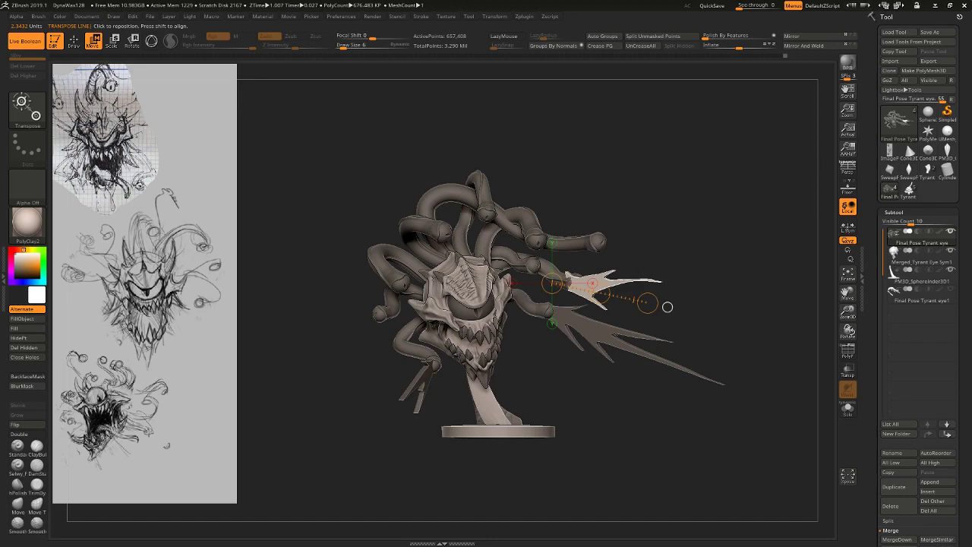
Unmask all three bursts and split the unmasked points into their own subtool.
{"action": "left_click_drag", "start_coordinate": [594, 329], "coordinate": [595, 225], "text": "ctrl"}
{"action": "left_click_drag", "start_coordinate": [421, 378], "coordinate": [452, 307], "text": "ctrl"}
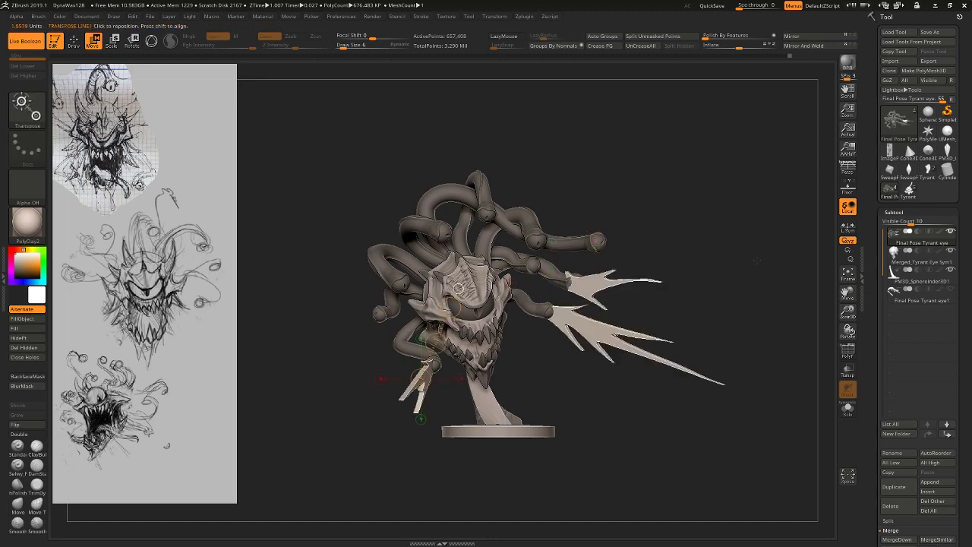
{"action": "left_click", "coordinate": [644, 38]}
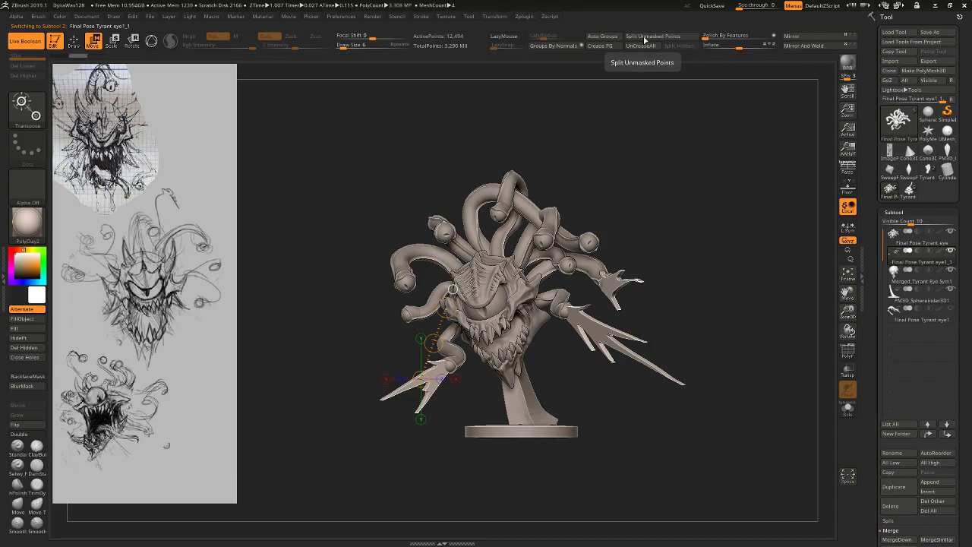
Frame the monster with its energy bursts in a front three-quarter view and quicksave the project.
{"action": "left_click_drag", "start_coordinate": [740, 182], "coordinate": [739, 235]}
{"action": "key", "text": "f"}
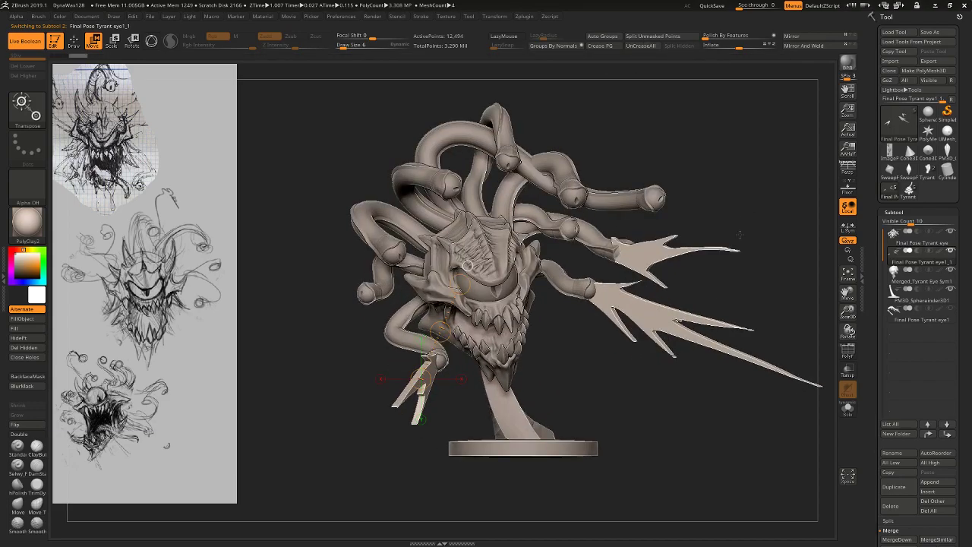
{"action": "left_click", "coordinate": [712, 6]}
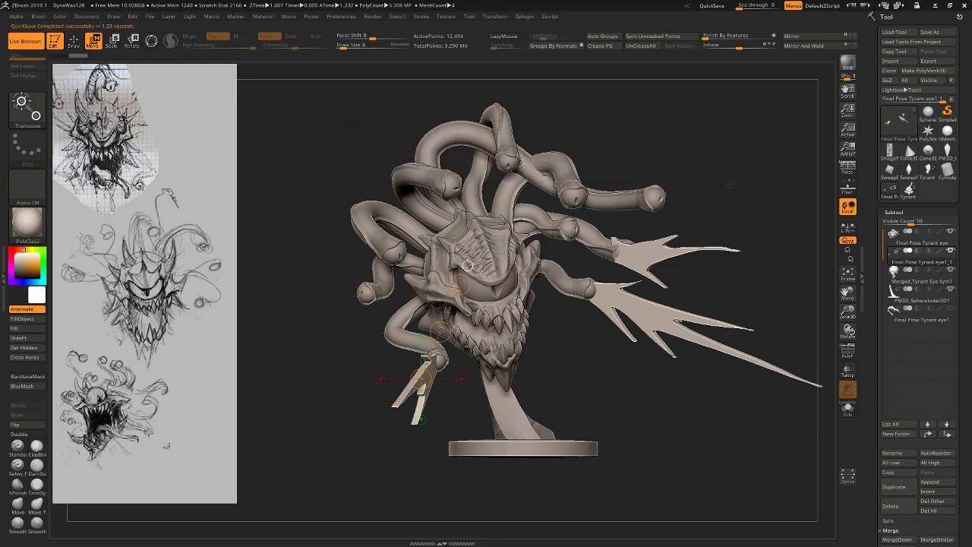
{"action": "left_click_drag", "start_coordinate": [735, 147], "coordinate": [704, 200]}
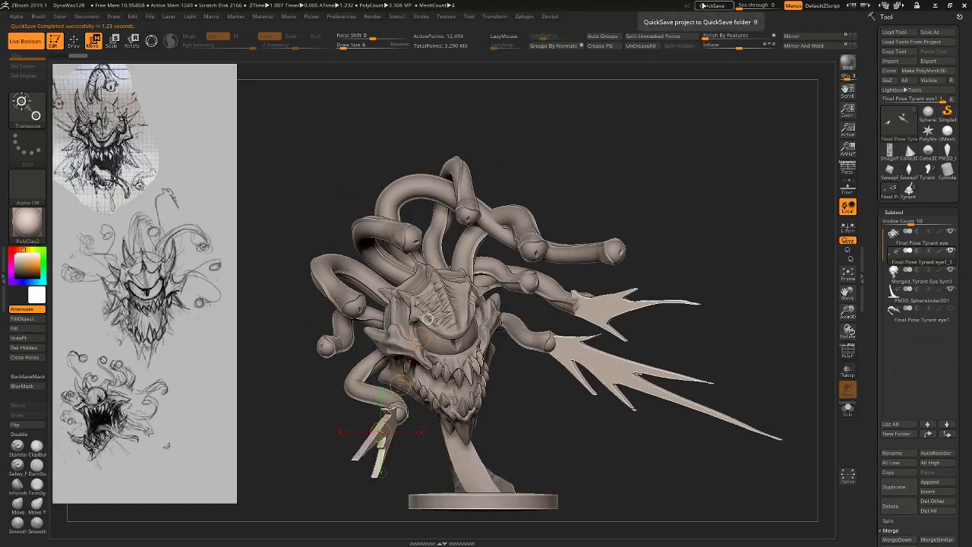
{"action": "left_click_drag", "start_coordinate": [694, 262], "coordinate": [494, 262]}
{"action": "mouse_move", "coordinate": [690, 217]}
{"action": "left_mouse_down", "text": "ctrl"}
{"action": "mouse_move", "coordinate": [647, 260]}
{"action": "mouse_move", "coordinate": [578, 225]}
{"action": "mouse_move", "coordinate": [581, 217]}
{"action": "mouse_move", "coordinate": [673, 224]}
{"action": "mouse_move", "coordinate": [676, 214]}
{"action": "left_mouse_up", "text": "ctrl"}
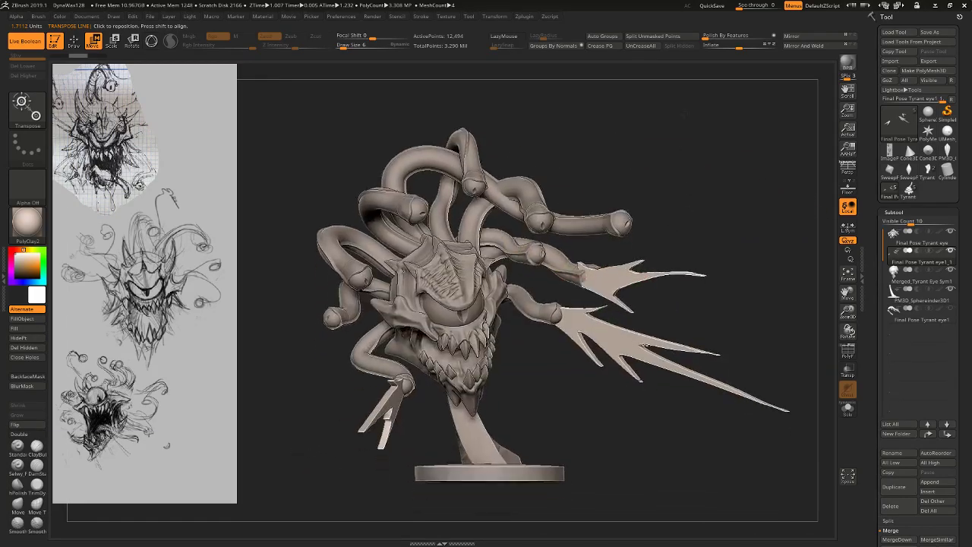
{"action": "left_click", "coordinate": [722, 6]}
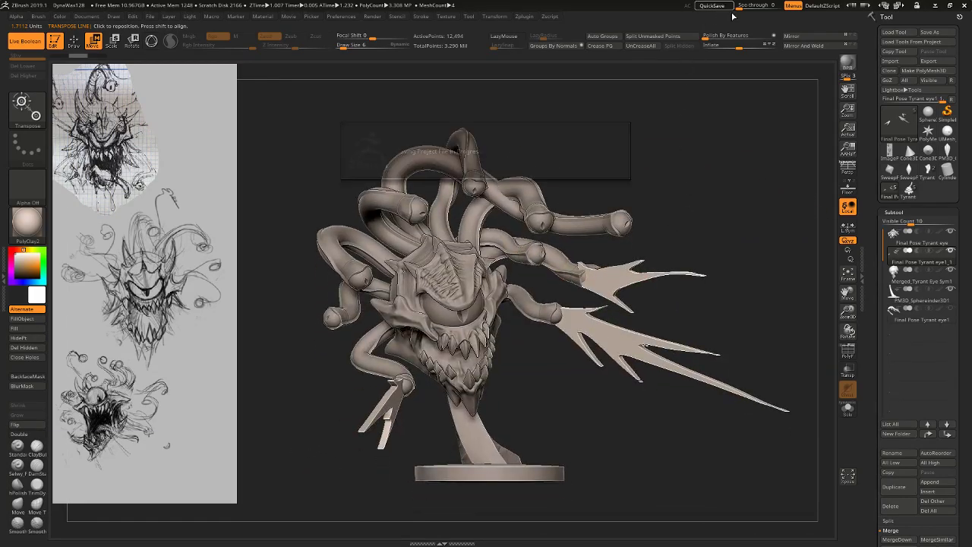
Mask everything but the disc of the display base, reposition the disc beneath the stand, and clear the mask.
{"action": "left_click", "coordinate": [537, 474], "text": "alt"}
{"action": "left_click_drag", "start_coordinate": [651, 433], "coordinate": [656, 498]}
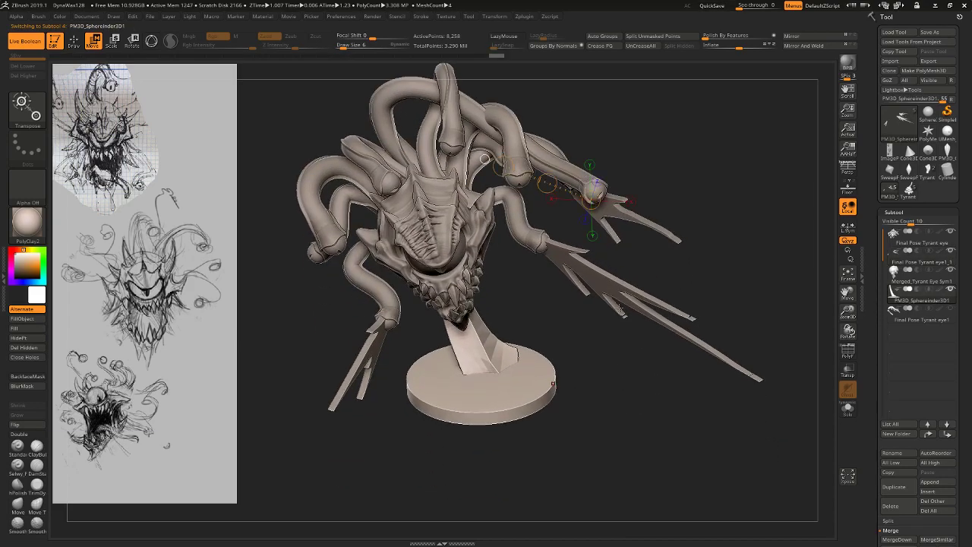
{"action": "left_click_drag", "start_coordinate": [632, 427], "coordinate": [637, 372]}
{"action": "left_click", "coordinate": [485, 394], "text": "ctrl"}
{"action": "left_click_drag", "start_coordinate": [484, 395], "coordinate": [481, 297]}
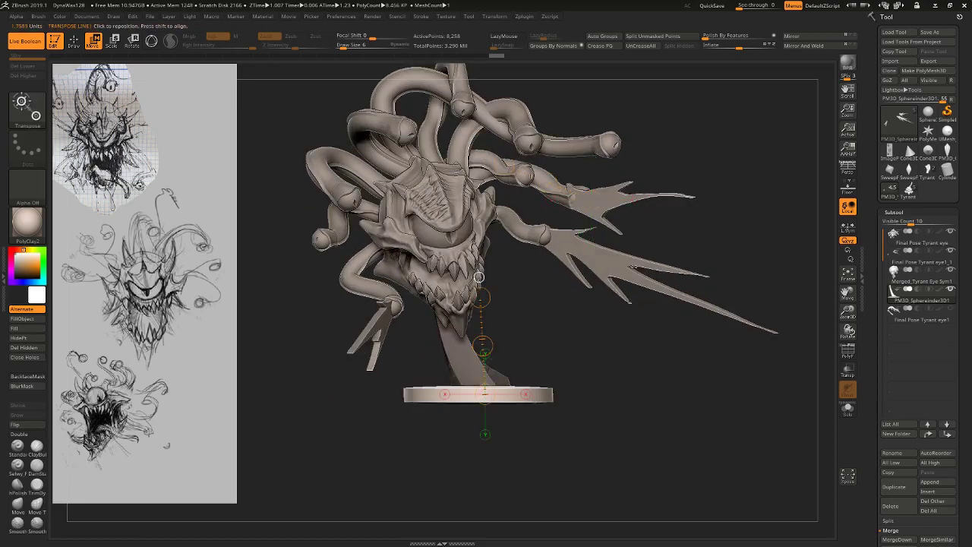
{"action": "left_click_drag", "start_coordinate": [483, 345], "coordinate": [601, 362]}
{"action": "left_click", "coordinate": [619, 434], "text": "ctrl"}
{"action": "left_click_drag", "start_coordinate": [608, 434], "coordinate": [614, 491], "text": "ctrl"}
Insert a cube on the display base in front of the stand with the IMM Primitives brush.
{"action": "left_click", "coordinate": [74, 43]}
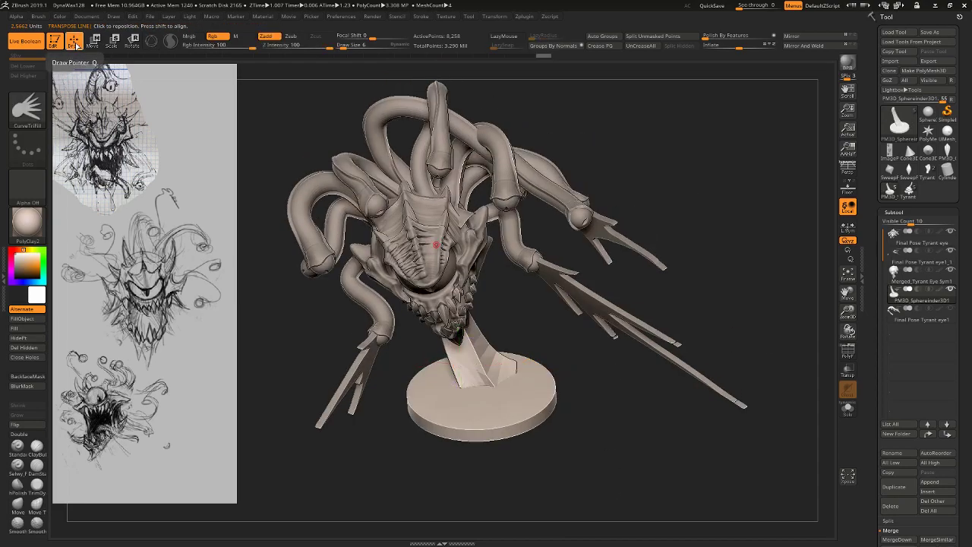
{"action": "key", "text": "comma"}
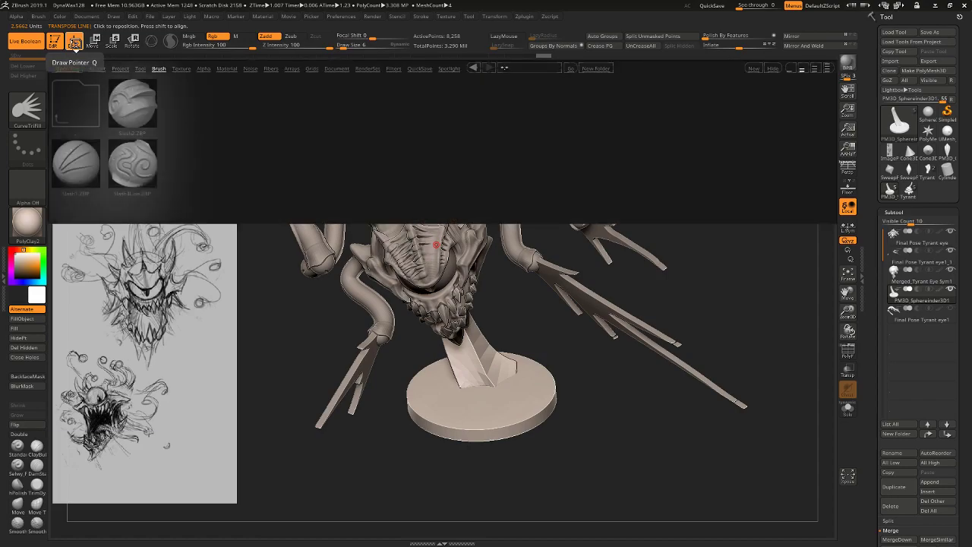
{"action": "key", "text": "comma"}
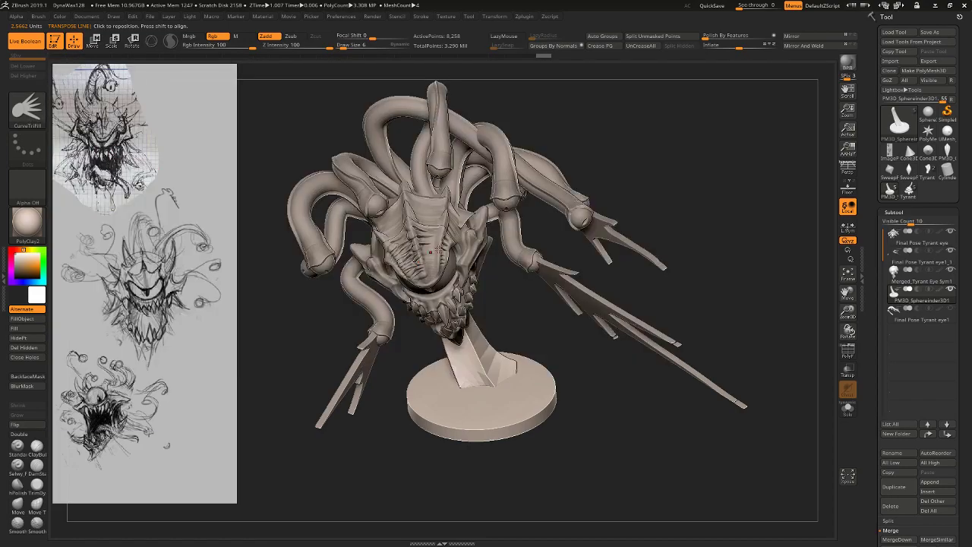
{"action": "left_click", "coordinate": [27, 114]}
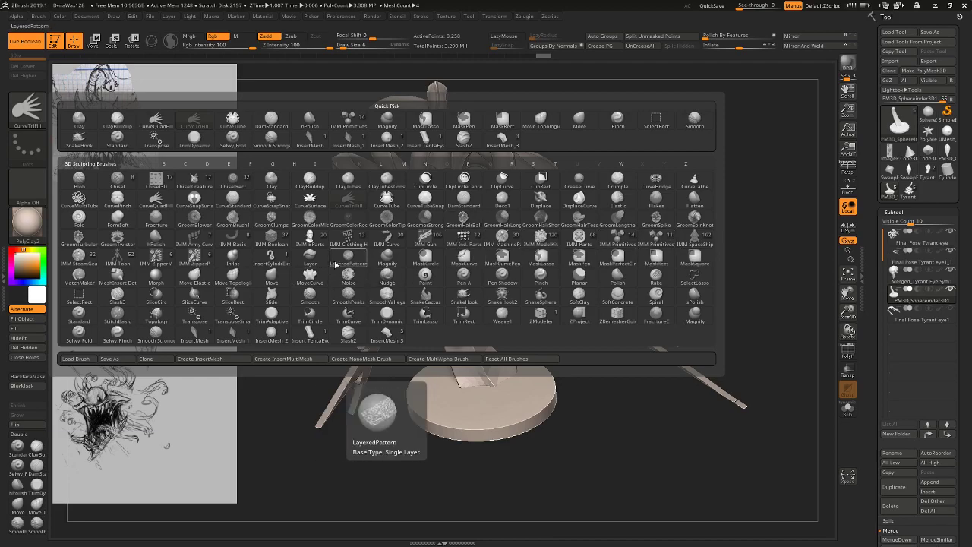
{"action": "left_click", "coordinate": [618, 237]}
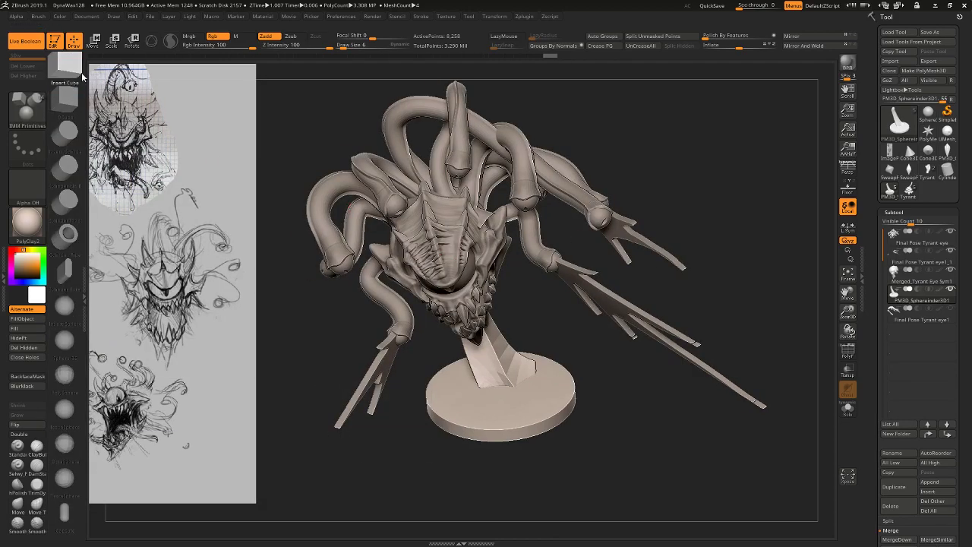
{"action": "left_click_drag", "start_coordinate": [522, 391], "coordinate": [570, 389]}
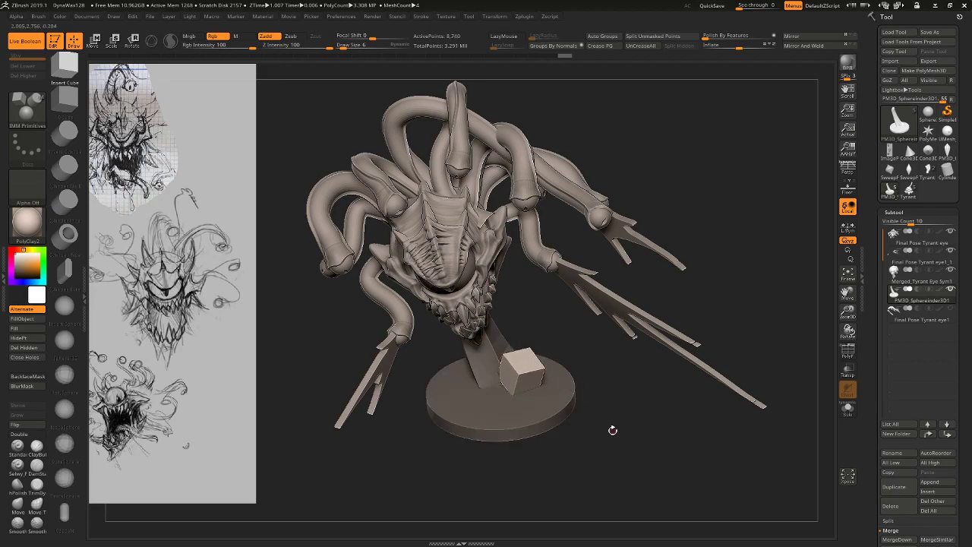
{"action": "left_click_drag", "start_coordinate": [681, 471], "coordinate": [685, 487]}
{"action": "key", "text": "ctrl+z"}
{"action": "left_click_drag", "start_coordinate": [493, 399], "coordinate": [497, 415]}
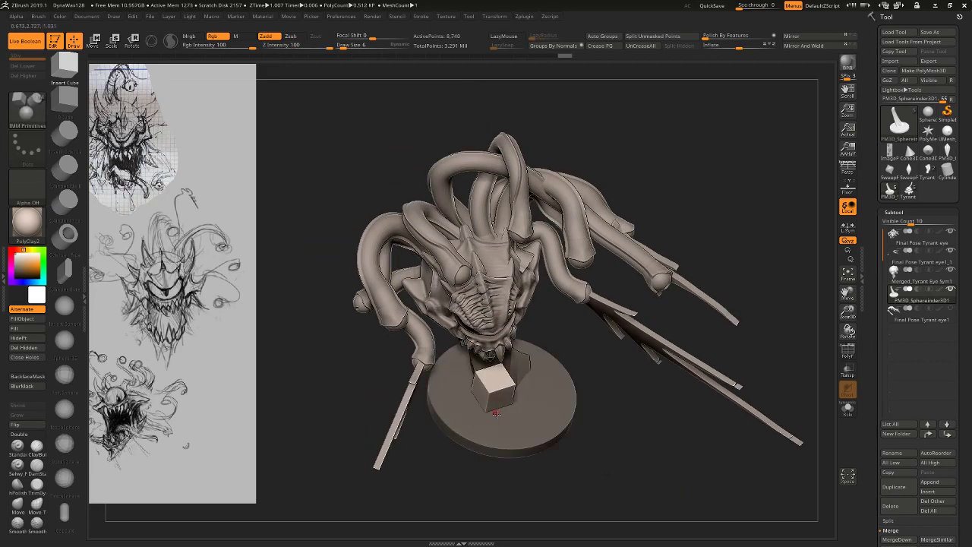
Stretch the inserted cube into a rectangular block resting on the base.
{"action": "left_click_drag", "start_coordinate": [613, 451], "coordinate": [607, 424], "text": "shift"}
{"action": "key", "text": "w"}
{"action": "left_click_drag", "start_coordinate": [601, 387], "coordinate": [638, 448]}
{"action": "left_click", "coordinate": [467, 371]}
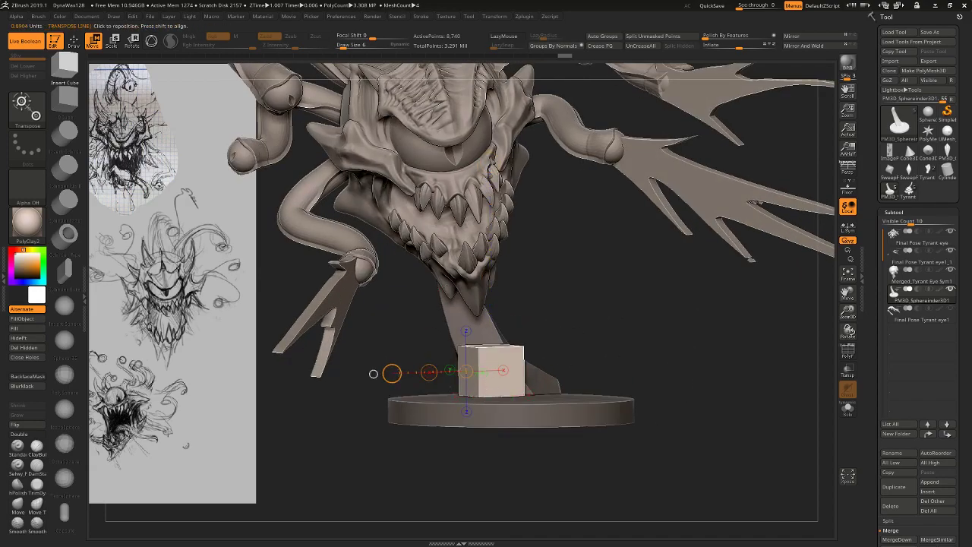
{"action": "left_click_drag", "start_coordinate": [392, 373], "coordinate": [268, 384]}
{"action": "mouse_move", "coordinate": [591, 295]}
{"action": "left_mouse_down"}
{"action": "mouse_move", "coordinate": [603, 323]}
{"action": "mouse_move", "coordinate": [594, 292]}
{"action": "left_mouse_up"}
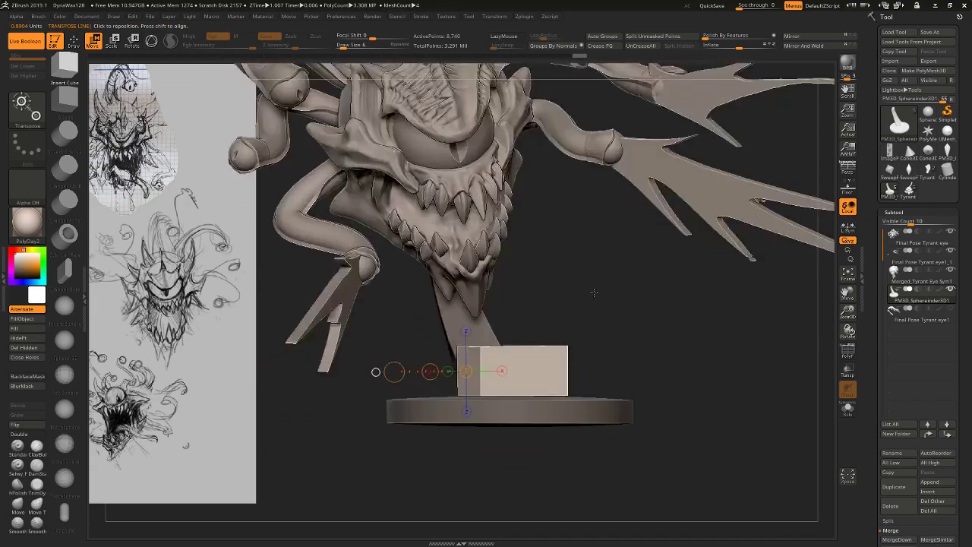
{"action": "left_click_drag", "start_coordinate": [395, 372], "coordinate": [416, 365]}
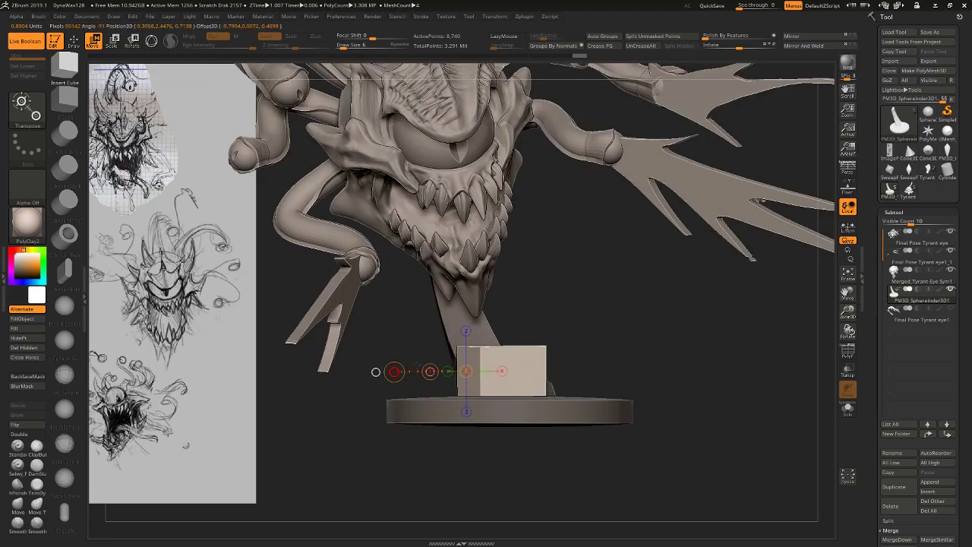
{"action": "mouse_move", "coordinate": [616, 311]}
{"action": "left_mouse_down"}
{"action": "mouse_move", "coordinate": [558, 318]}
{"action": "mouse_move", "coordinate": [620, 336]}
{"action": "mouse_move", "coordinate": [576, 350]}
{"action": "mouse_move", "coordinate": [651, 364]}
{"action": "left_mouse_up"}
Duplicate the block next to the first one, rotate the copy, and scale it down.
{"action": "mouse_move", "coordinate": [590, 365]}
{"action": "left_mouse_down"}
{"action": "mouse_move", "coordinate": [621, 360]}
{"action": "mouse_move", "coordinate": [624, 369]}
{"action": "left_mouse_up"}
{"action": "mouse_move", "coordinate": [600, 327]}
{"action": "left_mouse_down"}
{"action": "mouse_move", "coordinate": [595, 377]}
{"action": "mouse_move", "coordinate": [449, 381]}
{"action": "mouse_move", "coordinate": [523, 378]}
{"action": "left_mouse_up"}
{"action": "key", "text": "r"}
{"action": "left_click", "coordinate": [489, 399]}
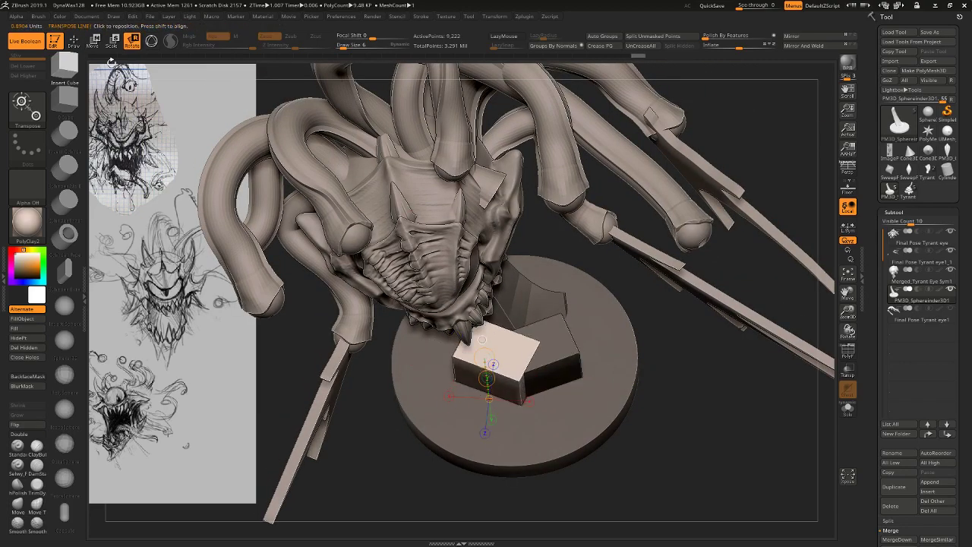
{"action": "left_click", "coordinate": [112, 42]}
{"action": "left_click_drag", "start_coordinate": [456, 381], "coordinate": [542, 360]}
{"action": "left_click_drag", "start_coordinate": [542, 360], "coordinate": [472, 374]}
Lower the smaller block onto the base and angle it against the larger block.
{"action": "left_click_drag", "start_coordinate": [629, 436], "coordinate": [688, 408], "text": "shift"}
{"action": "left_click_drag", "start_coordinate": [558, 380], "coordinate": [675, 380], "text": "shift"}
{"action": "key", "text": "w"}
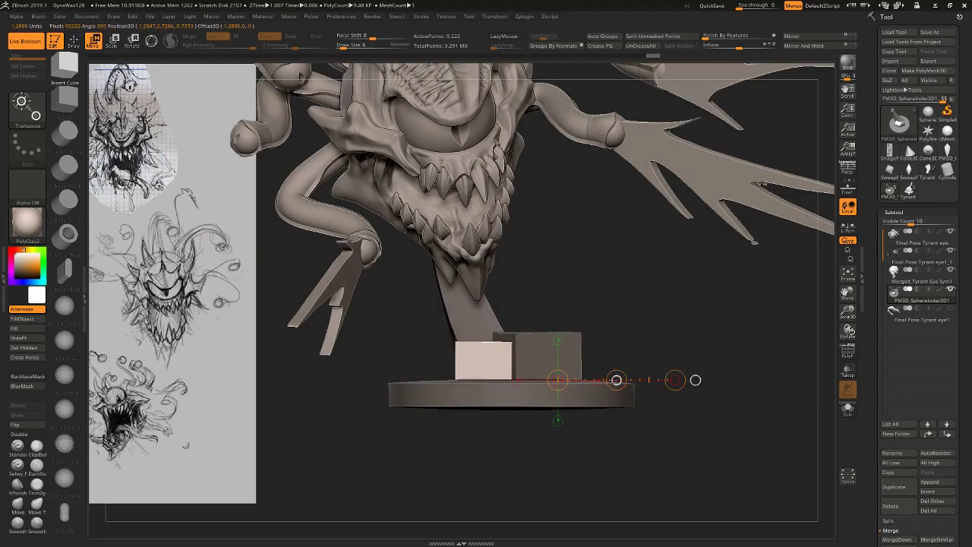
{"action": "mouse_move", "coordinate": [616, 380]}
{"action": "left_mouse_down"}
{"action": "mouse_move", "coordinate": [593, 380]}
{"action": "mouse_move", "coordinate": [603, 379]}
{"action": "left_mouse_up"}
{"action": "key", "text": "r"}
{"action": "left_click_drag", "start_coordinate": [463, 355], "coordinate": [540, 370]}
{"action": "mouse_move", "coordinate": [673, 338]}
{"action": "left_mouse_down"}
{"action": "mouse_move", "coordinate": [718, 395]}
{"action": "mouse_move", "coordinate": [703, 357]}
{"action": "left_mouse_up"}
Insert a Sphere 32 primitive on the base in front of the two blocks.
{"action": "left_click", "coordinate": [74, 42]}
{"action": "left_click", "coordinate": [42, 116]}
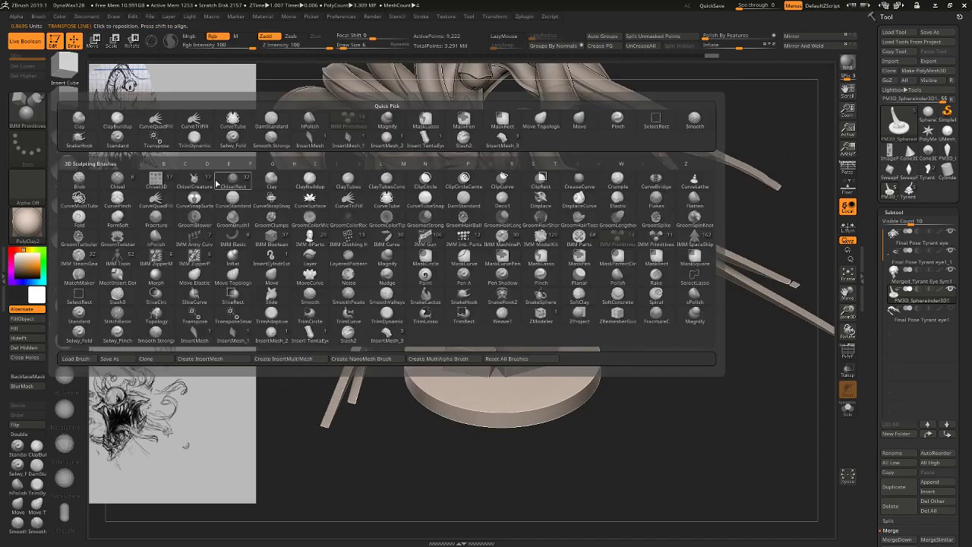
{"action": "left_click", "coordinate": [627, 240]}
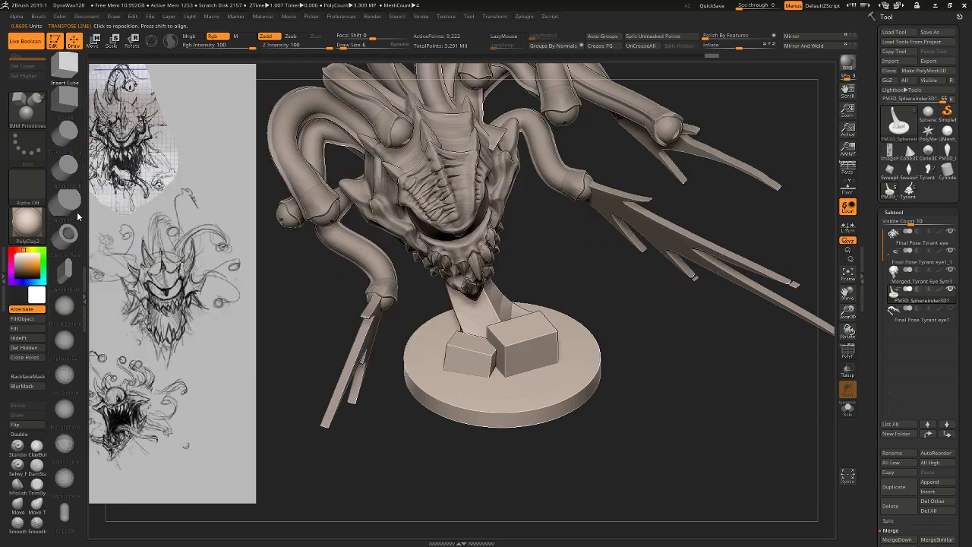
{"action": "left_click", "coordinate": [65, 305]}
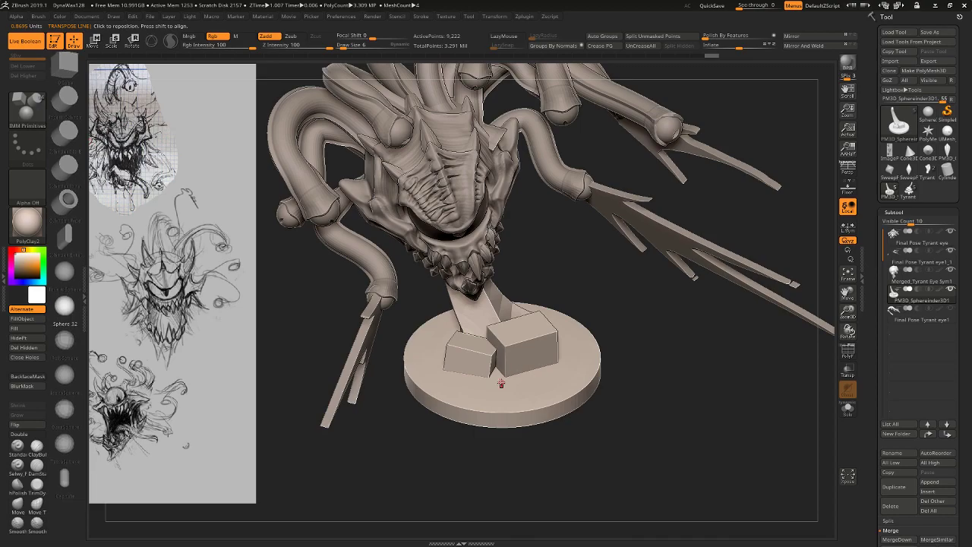
{"action": "left_click_drag", "start_coordinate": [463, 348], "coordinate": [525, 378]}
Stretch the sphere sideways into an elongated mound along the front of the blocks with the Move brush.
{"action": "left_click", "coordinate": [18, 504]}
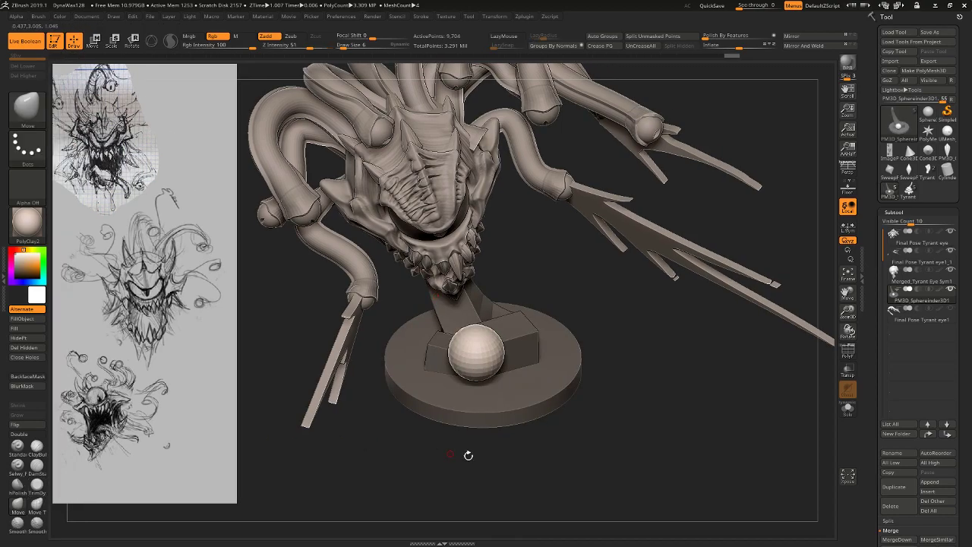
{"action": "left_click_drag", "start_coordinate": [466, 455], "coordinate": [490, 463], "text": "shift"}
{"action": "key", "text": "s"}
{"action": "key", "text": "s"}
{"action": "left_click_drag", "start_coordinate": [487, 357], "coordinate": [464, 356]}
{"action": "mouse_move", "coordinate": [496, 364]}
{"action": "left_mouse_down"}
{"action": "mouse_move", "coordinate": [523, 380]}
{"action": "mouse_move", "coordinate": [516, 369]}
{"action": "left_mouse_up"}
{"action": "key", "text": "s"}
{"action": "mouse_move", "coordinate": [512, 307]}
{"action": "left_mouse_down"}
{"action": "mouse_move", "coordinate": [516, 381]}
{"action": "mouse_move", "coordinate": [490, 386]}
{"action": "left_mouse_up"}
{"action": "left_click_drag", "start_coordinate": [501, 358], "coordinate": [519, 354]}
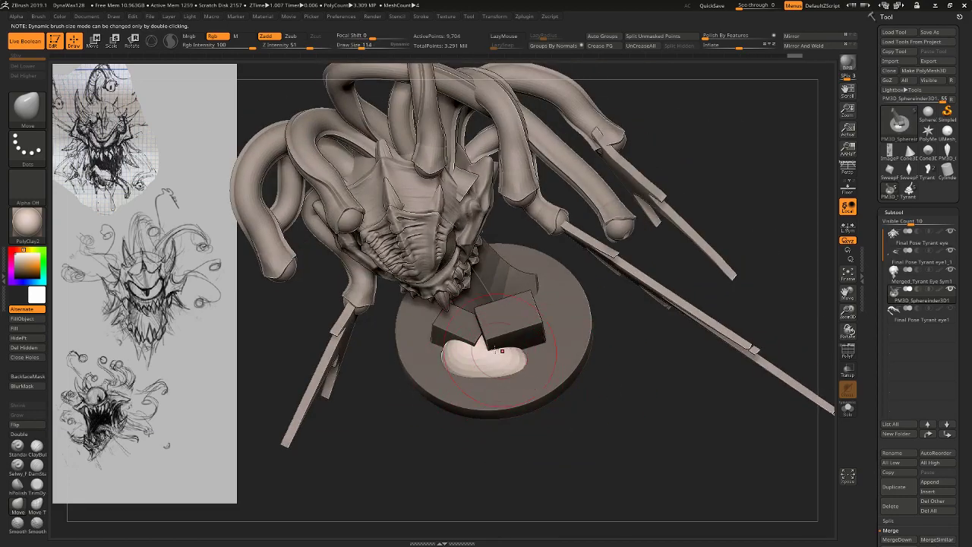
{"action": "left_click_drag", "start_coordinate": [445, 354], "coordinate": [436, 349]}
Pull the mound's front edge outward to give it a curved, rounded outline on the base.
{"action": "right_click_drag", "start_coordinate": [473, 341], "coordinate": [474, 384]}
{"action": "mouse_move", "coordinate": [490, 372]}
{"action": "left_mouse_down"}
{"action": "mouse_move", "coordinate": [493, 387]}
{"action": "mouse_move", "coordinate": [521, 373]}
{"action": "mouse_move", "coordinate": [487, 392]}
{"action": "left_mouse_up"}
{"action": "left_click_drag", "start_coordinate": [482, 352], "coordinate": [488, 365]}
{"action": "mouse_move", "coordinate": [424, 428]}
{"action": "left_mouse_down"}
{"action": "mouse_move", "coordinate": [422, 389]}
{"action": "mouse_move", "coordinate": [498, 385]}
{"action": "left_mouse_up"}
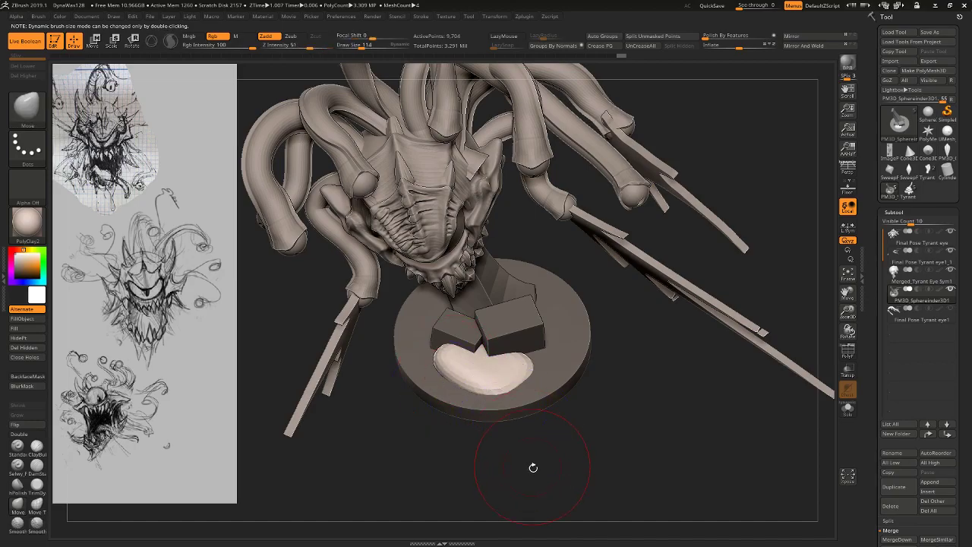
{"action": "left_click_drag", "start_coordinate": [533, 467], "coordinate": [504, 328]}
{"action": "left_click_drag", "start_coordinate": [575, 321], "coordinate": [646, 370]}
Insert a QCube on the base beside the stand with the IMM Primitives brush.
{"action": "key", "text": "w"}
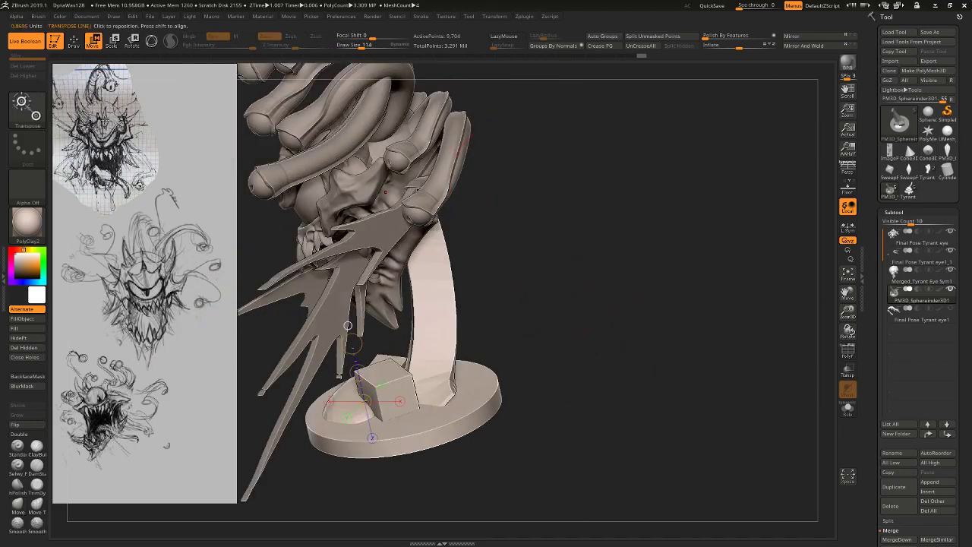
{"action": "key", "text": "q"}
{"action": "key", "text": "b"}
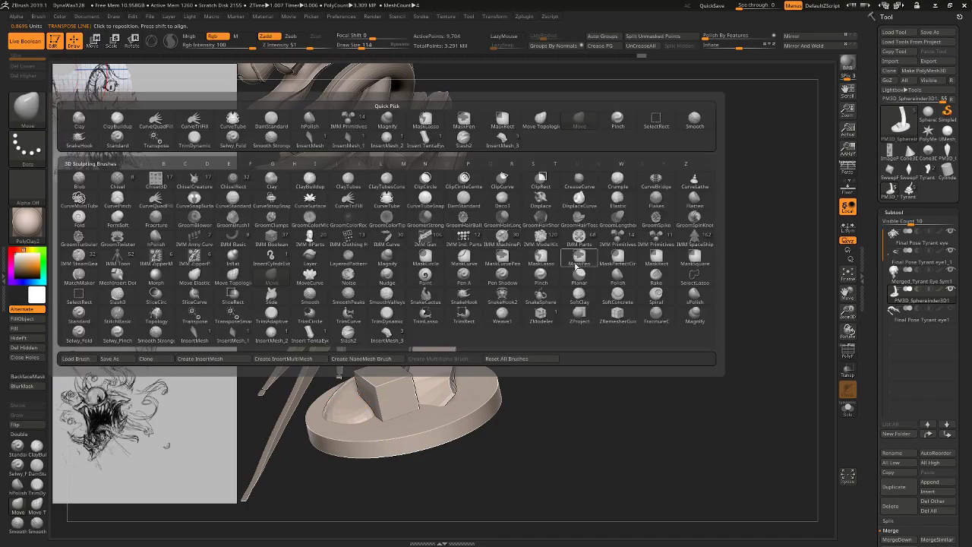
{"action": "left_click", "coordinate": [620, 243]}
{"action": "left_click_drag", "start_coordinate": [447, 403], "coordinate": [461, 433]}
Shape the QCube into a thin slab and seat it on the base behind the larger block.
{"action": "key", "text": "w"}
{"action": "left_click_drag", "start_coordinate": [443, 380], "coordinate": [454, 408]}
{"action": "left_click", "coordinate": [429, 430]}
{"action": "left_click_drag", "start_coordinate": [417, 440], "coordinate": [520, 415]}
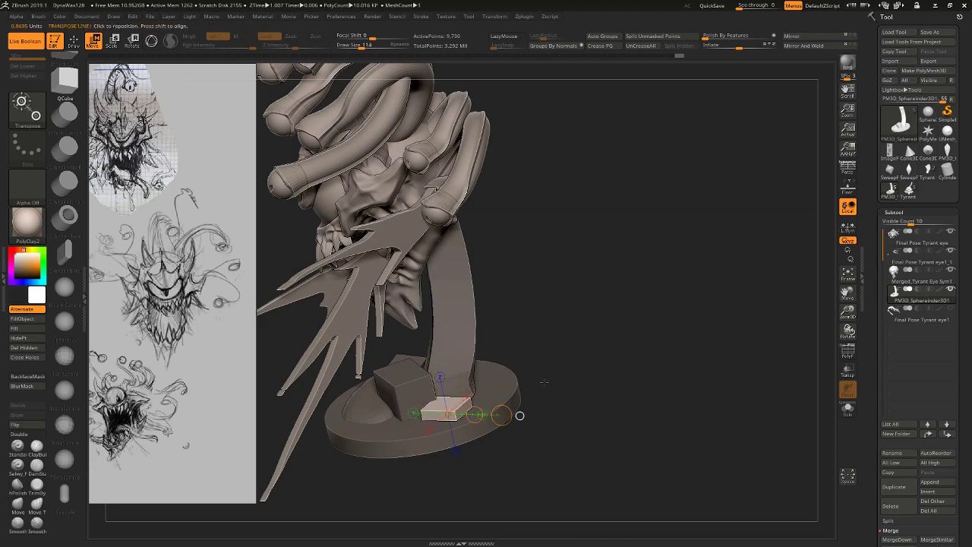
{"action": "left_click_drag", "start_coordinate": [544, 382], "coordinate": [553, 448]}
{"action": "left_click_drag", "start_coordinate": [471, 373], "coordinate": [510, 436]}
Duplicate the slab directly above itself and rotate the copy.
{"action": "left_click_drag", "start_coordinate": [517, 383], "coordinate": [517, 459]}
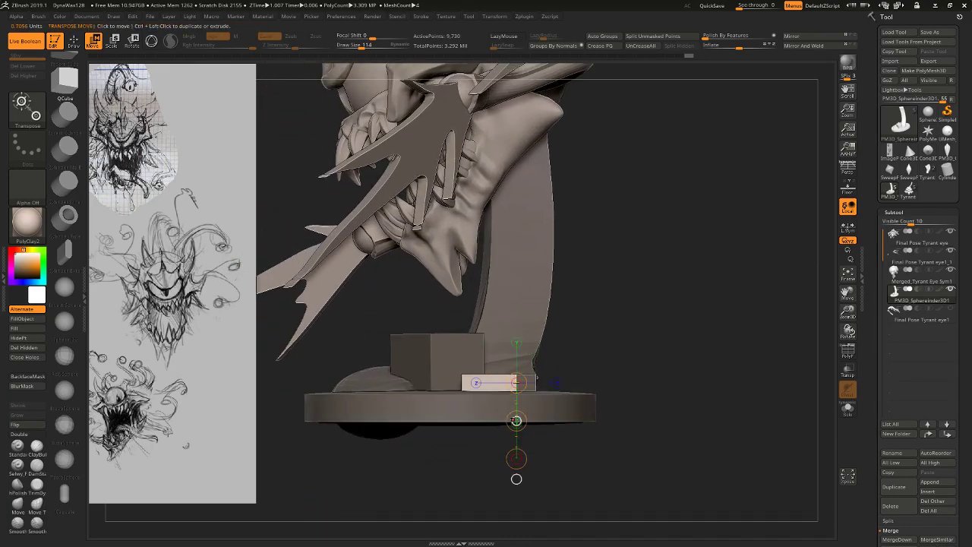
{"action": "mouse_move", "coordinate": [516, 420]}
{"action": "left_mouse_down", "text": "ctrl"}
{"action": "mouse_move", "coordinate": [517, 390]}
{"action": "mouse_move", "coordinate": [516, 404]}
{"action": "left_mouse_up", "text": "ctrl"}
{"action": "left_click_drag", "start_coordinate": [670, 341], "coordinate": [619, 355]}
{"action": "left_click_drag", "start_coordinate": [538, 372], "coordinate": [539, 281], "text": "shift"}
{"action": "key", "text": "r"}
{"action": "left_click_drag", "start_coordinate": [539, 327], "coordinate": [527, 247]}
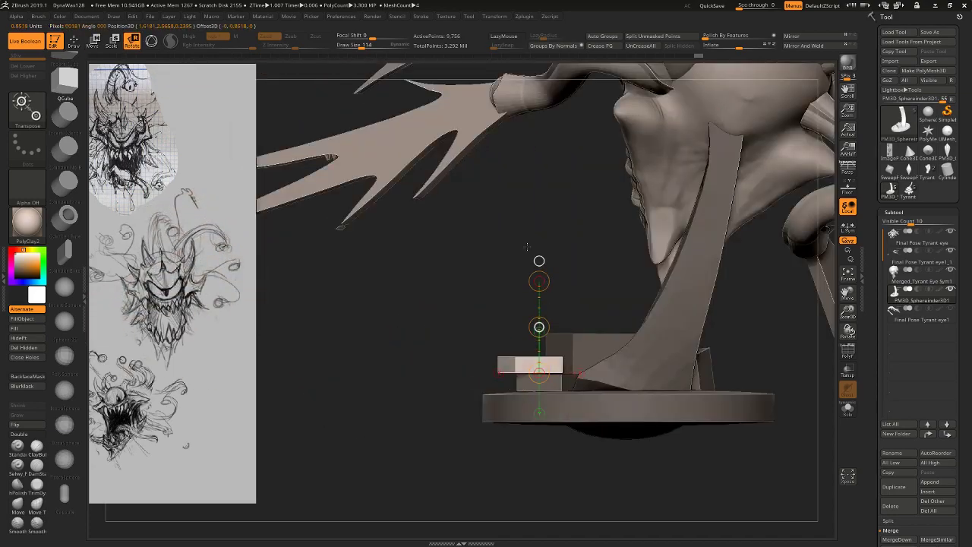
Offset the second slab sideways and add a rotated third copy on top of it.
{"action": "key", "text": "w"}
{"action": "left_click_drag", "start_coordinate": [515, 354], "coordinate": [593, 355], "text": "shift"}
{"action": "left_click_drag", "start_coordinate": [406, 391], "coordinate": [460, 398]}
{"action": "left_click_drag", "start_coordinate": [531, 373], "coordinate": [488, 419], "text": "ctrl"}
{"action": "key", "text": "r"}
{"action": "mouse_move", "coordinate": [488, 371]}
{"action": "left_mouse_down"}
{"action": "mouse_move", "coordinate": [486, 392]}
{"action": "mouse_move", "coordinate": [482, 371]}
{"action": "left_mouse_up"}
Duplicate the third slab upward as a fourth one and rotate it out of line with the others.
{"action": "key", "text": "w"}
{"action": "left_click_drag", "start_coordinate": [583, 343], "coordinate": [544, 344], "text": "shift"}
{"action": "left_click_drag", "start_coordinate": [523, 370], "coordinate": [524, 296], "text": "shift"}
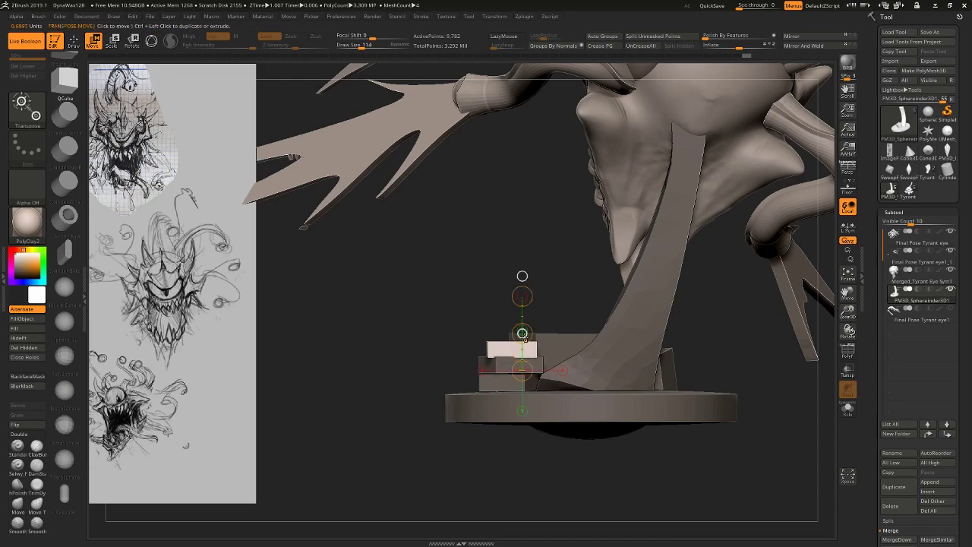
{"action": "left_click_drag", "start_coordinate": [522, 333], "coordinate": [523, 315], "text": "ctrl"}
{"action": "left_click_drag", "start_coordinate": [454, 348], "coordinate": [490, 350], "text": "shift"}
{"action": "mouse_move", "coordinate": [564, 332]}
{"action": "left_mouse_down"}
{"action": "mouse_move", "coordinate": [536, 390]}
{"action": "mouse_move", "coordinate": [569, 387]}
{"action": "mouse_move", "coordinate": [564, 393]}
{"action": "left_mouse_up"}
{"action": "key", "text": "r"}
{"action": "left_click_drag", "start_coordinate": [563, 352], "coordinate": [575, 352]}
Unmask the lower slabs and duplicate the four-slab stack directly above itself.
{"action": "left_click_drag", "start_coordinate": [668, 348], "coordinate": [741, 338]}
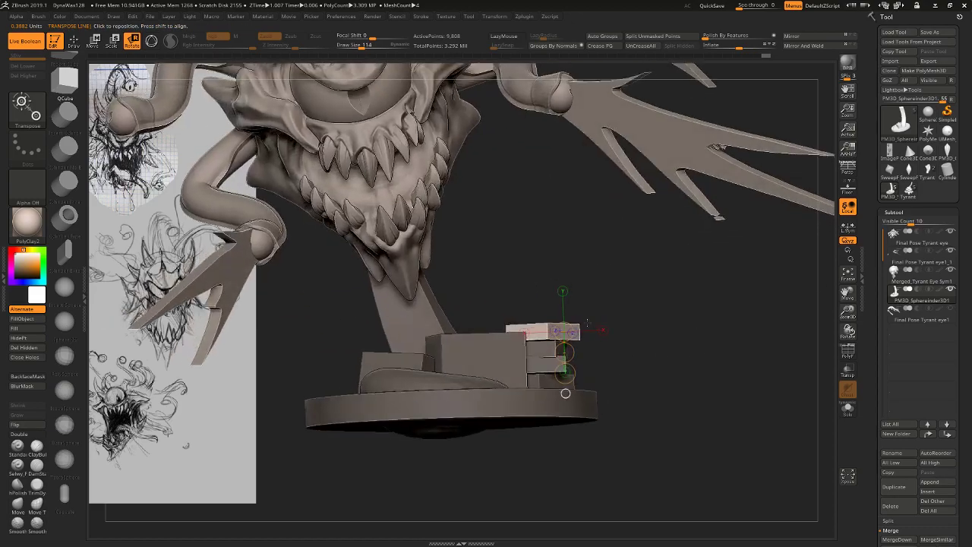
{"action": "mouse_move", "coordinate": [532, 349]}
{"action": "left_mouse_down", "text": "shift"}
{"action": "mouse_move", "coordinate": [624, 349]}
{"action": "mouse_move", "coordinate": [569, 349]}
{"action": "mouse_move", "coordinate": [581, 350]}
{"action": "left_mouse_up", "text": "shift"}
{"action": "key", "text": "w"}
{"action": "left_click_drag", "start_coordinate": [619, 310], "coordinate": [475, 307]}
{"action": "mouse_move", "coordinate": [541, 367]}
{"action": "left_mouse_down", "text": "shift"}
{"action": "mouse_move", "coordinate": [542, 301]}
{"action": "mouse_move", "coordinate": [523, 418]}
{"action": "left_mouse_up", "text": "shift"}
{"action": "left_click", "coordinate": [521, 382], "text": "ctrl+shift"}
{"action": "left_click", "coordinate": [523, 367], "text": "ctrl+shift"}
{"action": "left_click", "coordinate": [523, 366], "text": "ctrl+shift"}
{"action": "left_click", "coordinate": [525, 349], "text": "ctrl+shift"}
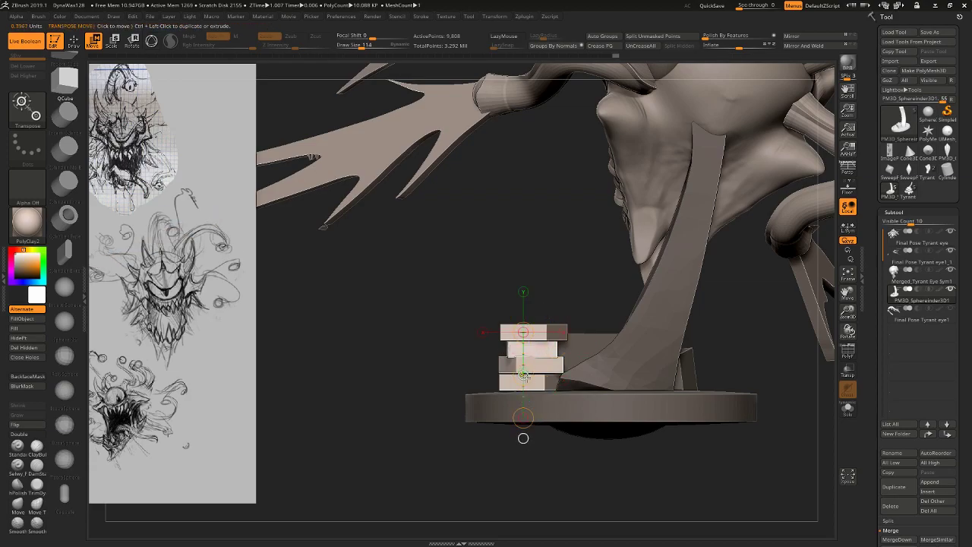
{"action": "left_click_drag", "start_coordinate": [524, 375], "coordinate": [524, 309], "text": "ctrl"}
Rotate the copied upper stack and shift it sideways over the lower slabs.
{"action": "mouse_move", "coordinate": [407, 303]}
{"action": "left_mouse_down"}
{"action": "mouse_move", "coordinate": [498, 296]}
{"action": "mouse_move", "coordinate": [501, 357]}
{"action": "left_mouse_up"}
{"action": "key", "text": "r"}
{"action": "left_click_drag", "start_coordinate": [500, 317], "coordinate": [501, 341]}
{"action": "left_click_drag", "start_coordinate": [718, 332], "coordinate": [619, 313]}
{"action": "left_click_drag", "start_coordinate": [619, 314], "coordinate": [614, 274], "text": "alt"}
{"action": "left_click_drag", "start_coordinate": [479, 300], "coordinate": [568, 300], "text": "shift"}
{"action": "key", "text": "w"}
{"action": "left_click_drag", "start_coordinate": [523, 300], "coordinate": [566, 313]}
Unmask all the stacked slabs and bend the column into an uneven shape with a larger Move brush.
{"action": "left_click", "coordinate": [508, 346], "text": "ctrl"}
{"action": "left_click", "coordinate": [557, 302], "text": "ctrl"}
{"action": "left_click", "coordinate": [479, 300], "text": "ctrl"}
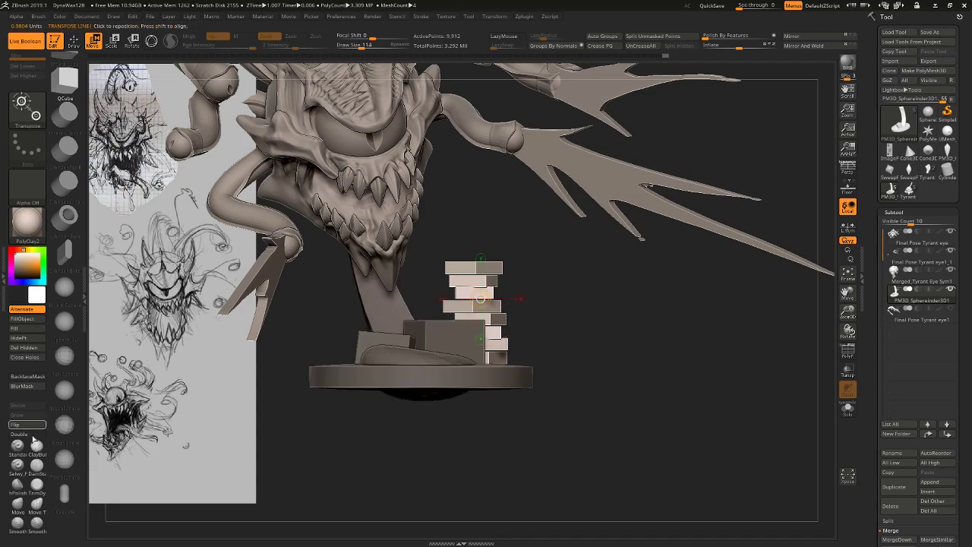
{"action": "left_click", "coordinate": [18, 506]}
{"action": "key", "text": "s"}
{"action": "left_click_drag", "start_coordinate": [463, 302], "coordinate": [473, 303]}
{"action": "left_click_drag", "start_coordinate": [486, 312], "coordinate": [457, 310]}
{"action": "left_click_drag", "start_coordinate": [538, 328], "coordinate": [448, 314], "text": "shift"}
Move the whole slab column back on the base and inward toward the stand.
{"action": "key", "text": "w"}
{"action": "left_click_drag", "start_coordinate": [351, 366], "coordinate": [426, 381], "text": "shift"}
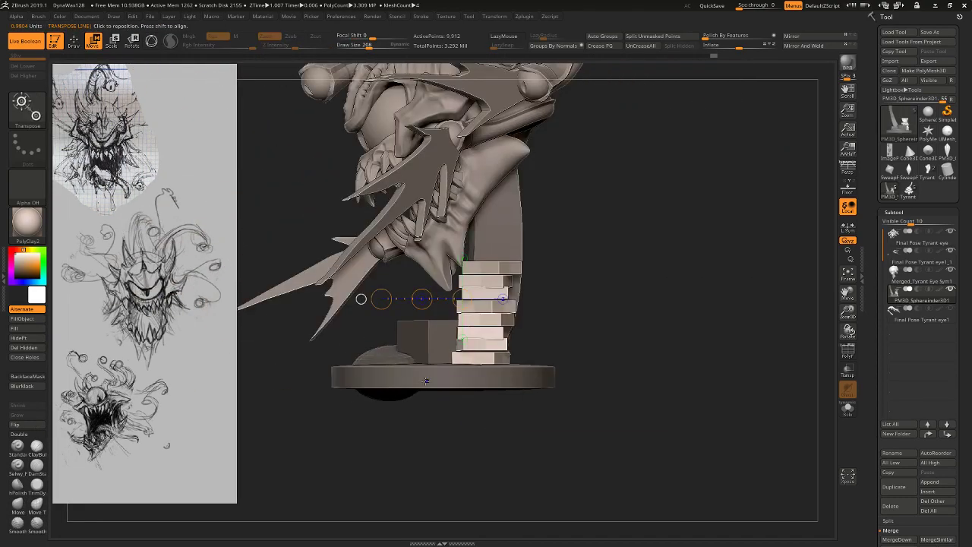
{"action": "left_click", "coordinate": [485, 345]}
{"action": "left_click_drag", "start_coordinate": [530, 345], "coordinate": [548, 348]}
{"action": "left_click_drag", "start_coordinate": [611, 346], "coordinate": [535, 337], "text": "shift"}
{"action": "left_click", "coordinate": [532, 299]}
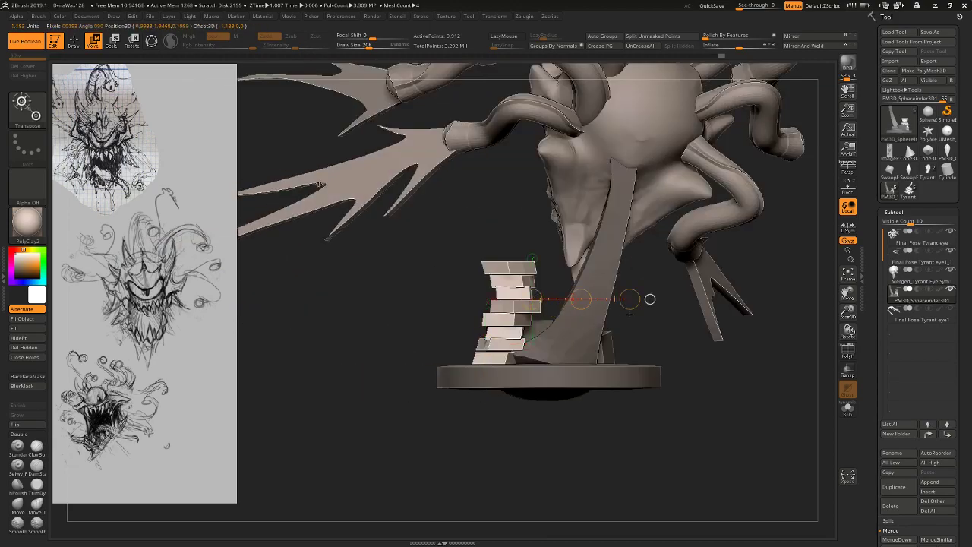
{"action": "left_click_drag", "start_coordinate": [581, 299], "coordinate": [621, 304]}
Shift the slab column farther inward and tilt it so that it leans against the stand.
{"action": "left_click_drag", "start_coordinate": [552, 365], "coordinate": [586, 285], "text": "shift"}
{"action": "right_click_drag", "start_coordinate": [590, 266], "coordinate": [549, 267], "text": "shift"}
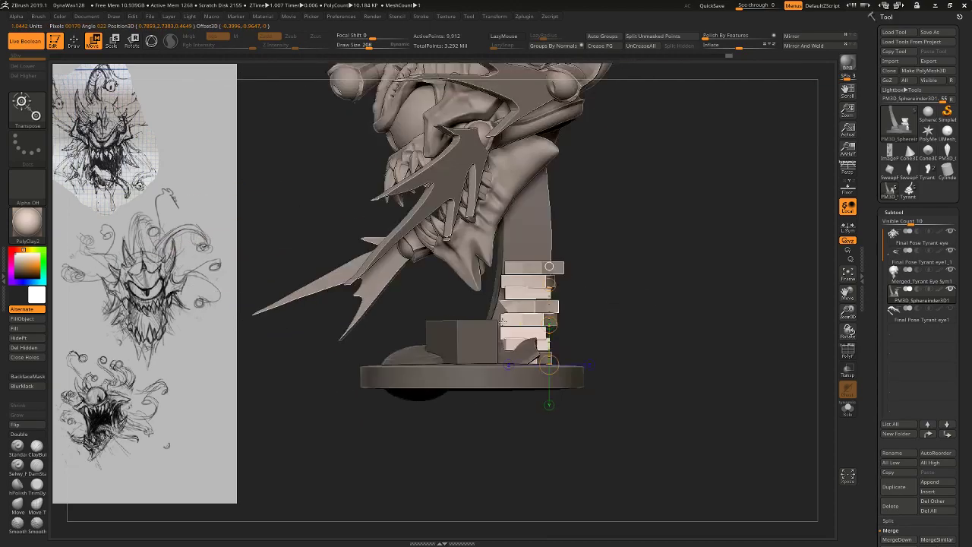
{"action": "left_click_drag", "start_coordinate": [555, 320], "coordinate": [570, 320]}
{"action": "left_click_drag", "start_coordinate": [722, 328], "coordinate": [669, 321]}
{"action": "left_click_drag", "start_coordinate": [535, 358], "coordinate": [581, 279]}
{"action": "key", "text": "r"}
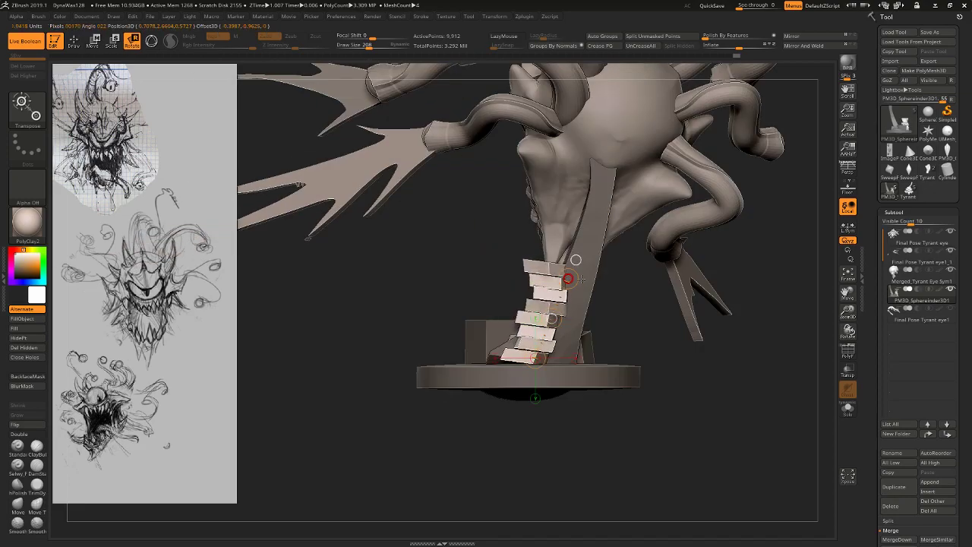
Slide the slab column sideways toward the stand and adjust its placement from the front and side.
{"action": "right_click_drag", "start_coordinate": [575, 259], "coordinate": [524, 260], "text": "shift"}
{"action": "left_click_drag", "start_coordinate": [554, 274], "coordinate": [603, 273], "text": "shift"}
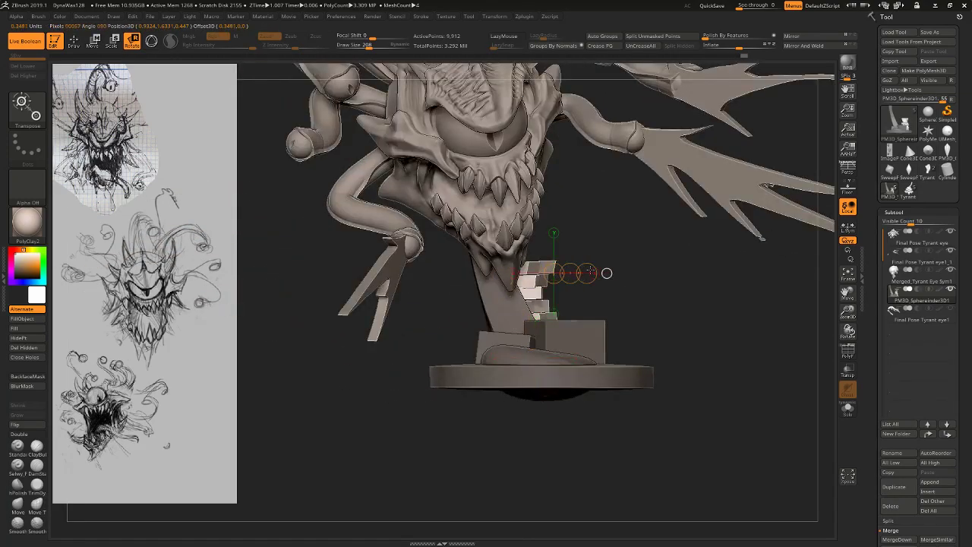
{"action": "key", "text": "w"}
{"action": "right_click_drag", "start_coordinate": [527, 268], "coordinate": [486, 265]}
{"action": "mouse_move", "coordinate": [554, 261]}
{"action": "left_mouse_down", "text": "shift"}
{"action": "mouse_move", "coordinate": [642, 261]}
{"action": "mouse_move", "coordinate": [578, 257]}
{"action": "left_mouse_up", "text": "shift"}
{"action": "right_click_drag", "start_coordinate": [612, 291], "coordinate": [650, 291], "text": "shift"}
{"action": "left_click_drag", "start_coordinate": [529, 313], "coordinate": [565, 313], "text": "shift"}
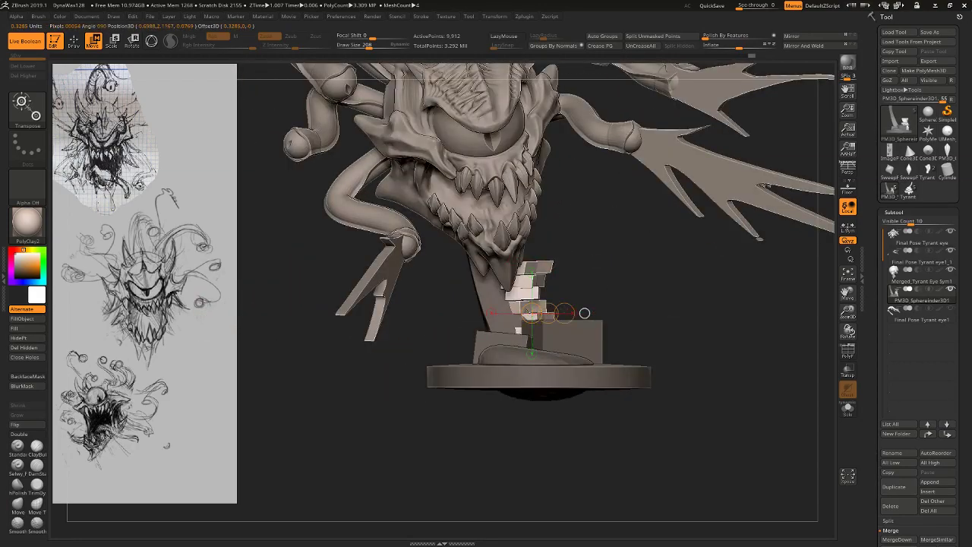
{"action": "right_click_drag", "start_coordinate": [647, 288], "coordinate": [611, 285], "text": "shift"}
{"action": "left_click_drag", "start_coordinate": [602, 281], "coordinate": [617, 283]}
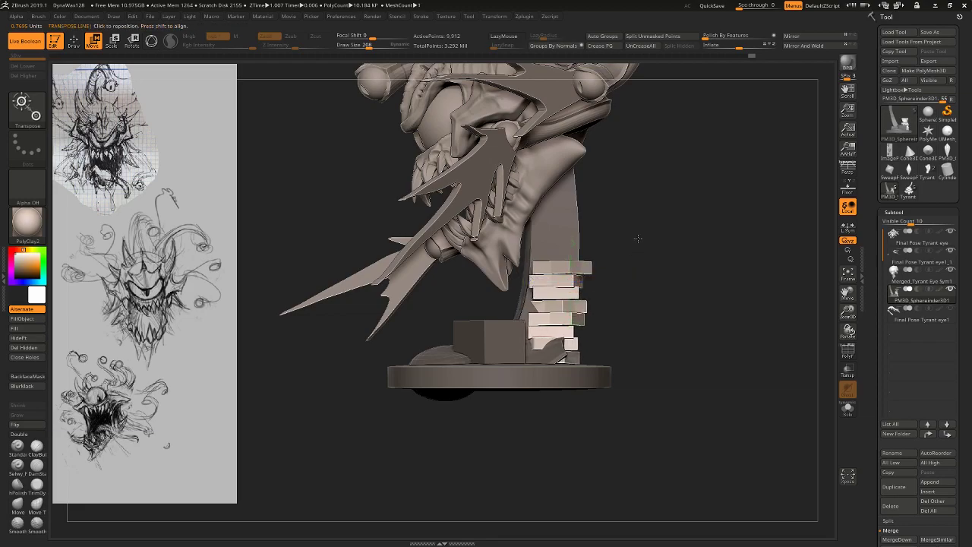
{"action": "right_click_drag", "start_coordinate": [636, 238], "coordinate": [672, 240], "text": "shift"}
{"action": "mouse_move", "coordinate": [566, 309]}
{"action": "left_mouse_down"}
{"action": "mouse_move", "coordinate": [601, 295]}
{"action": "mouse_move", "coordinate": [639, 302]}
{"action": "left_mouse_up"}
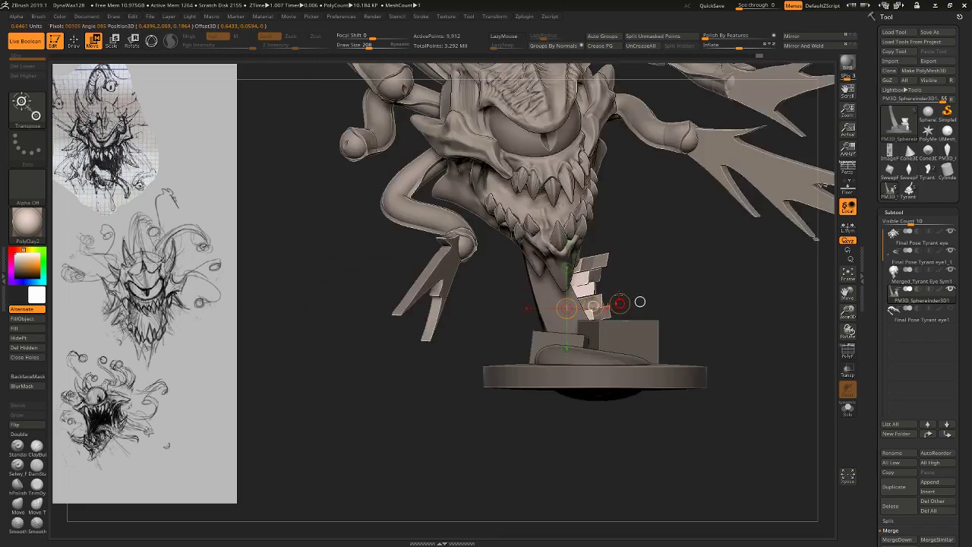
Fine-tune the slab column's position beside the stand and clear the mask from the rest of the base.
{"action": "right_click_drag", "start_coordinate": [692, 279], "coordinate": [619, 295], "text": "ctrl"}
{"action": "right_click_drag", "start_coordinate": [619, 334], "coordinate": [652, 367]}
{"action": "left_click_drag", "start_coordinate": [653, 367], "coordinate": [617, 389]}
{"action": "mouse_move", "coordinate": [558, 348]}
{"action": "left_mouse_down"}
{"action": "mouse_move", "coordinate": [647, 349]}
{"action": "mouse_move", "coordinate": [573, 350]}
{"action": "left_mouse_up"}
{"action": "left_click_drag", "start_coordinate": [638, 410], "coordinate": [680, 386]}
{"action": "right_click_drag", "start_coordinate": [680, 386], "coordinate": [664, 521], "text": "ctrl"}
{"action": "left_click_drag", "start_coordinate": [529, 292], "coordinate": [636, 281], "text": "ctrl"}
{"action": "left_click_drag", "start_coordinate": [504, 317], "coordinate": [598, 316]}
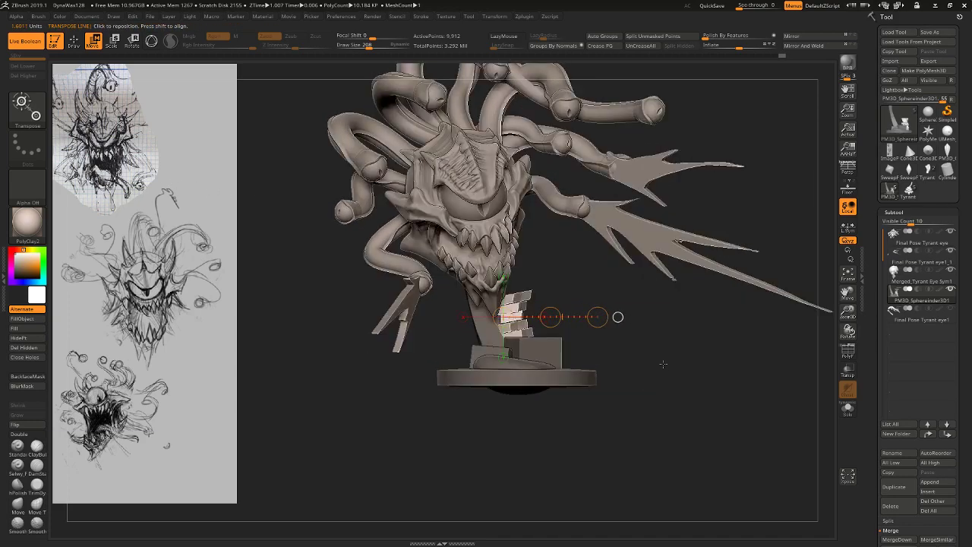
{"action": "left_click_drag", "start_coordinate": [663, 364], "coordinate": [695, 383], "text": "ctrl"}
{"action": "right_click_drag", "start_coordinate": [702, 380], "coordinate": [649, 422], "text": "ctrl"}
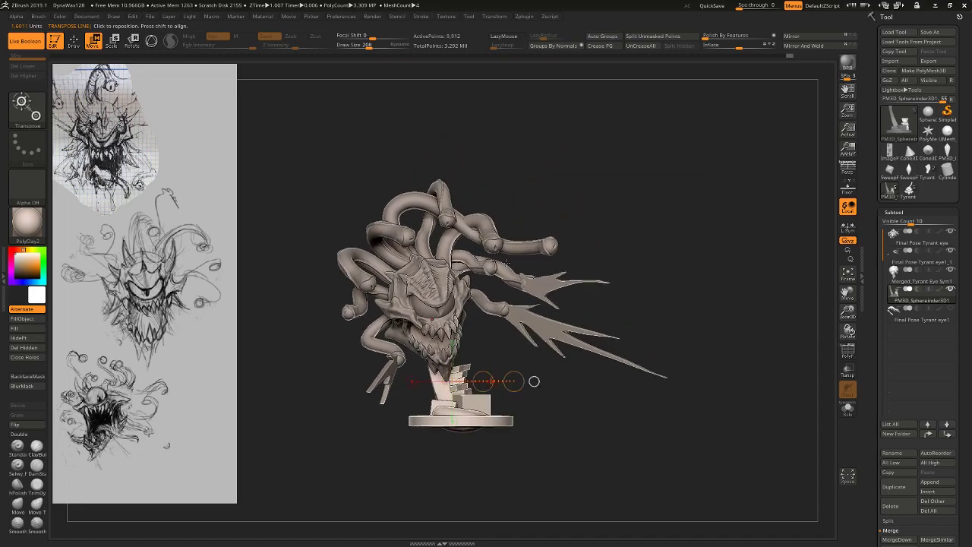
Make the monster's Final Pose Tyrant eye subtool active and quick-save the project.
{"action": "left_click", "coordinate": [456, 266], "text": "alt"}
{"action": "left_click_drag", "start_coordinate": [694, 243], "coordinate": [682, 220]}
{"action": "right_click_drag", "start_coordinate": [681, 221], "coordinate": [707, 206], "text": "ctrl"}
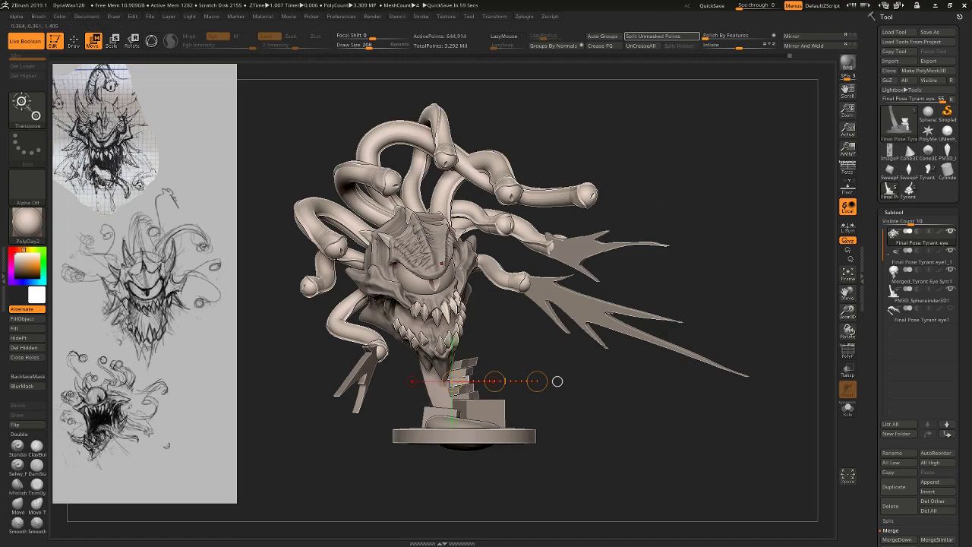
{"action": "left_click_drag", "start_coordinate": [729, 193], "coordinate": [735, 265]}
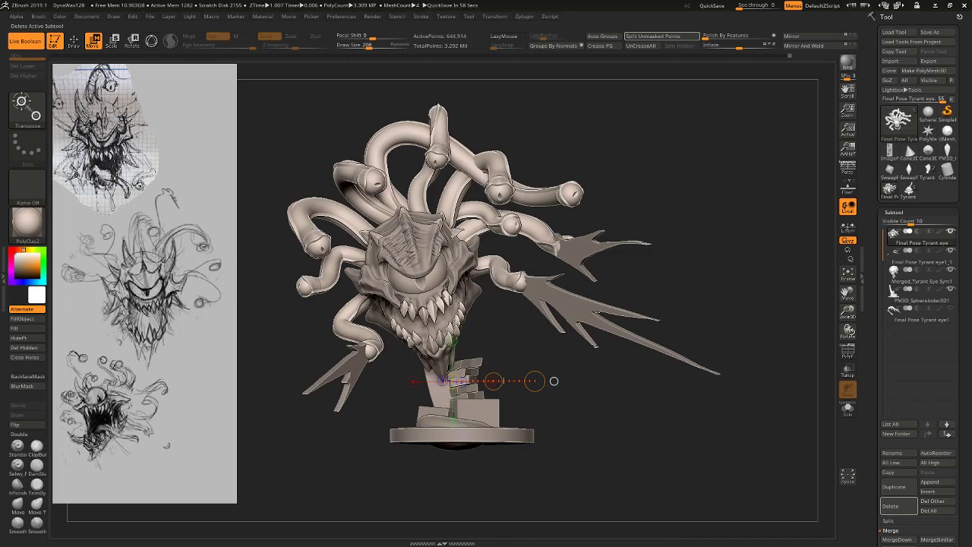
{"action": "mouse_move", "coordinate": [689, 240]}
{"action": "left_mouse_down"}
{"action": "mouse_move", "coordinate": [642, 235]}
{"action": "mouse_move", "coordinate": [668, 220]}
{"action": "mouse_move", "coordinate": [699, 239]}
{"action": "left_mouse_up"}
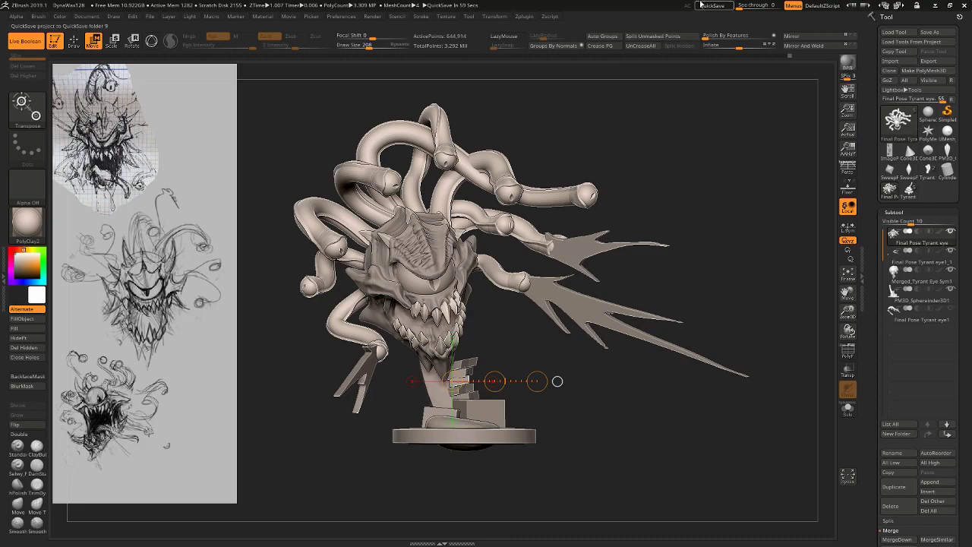
{"action": "left_click", "coordinate": [711, 5]}
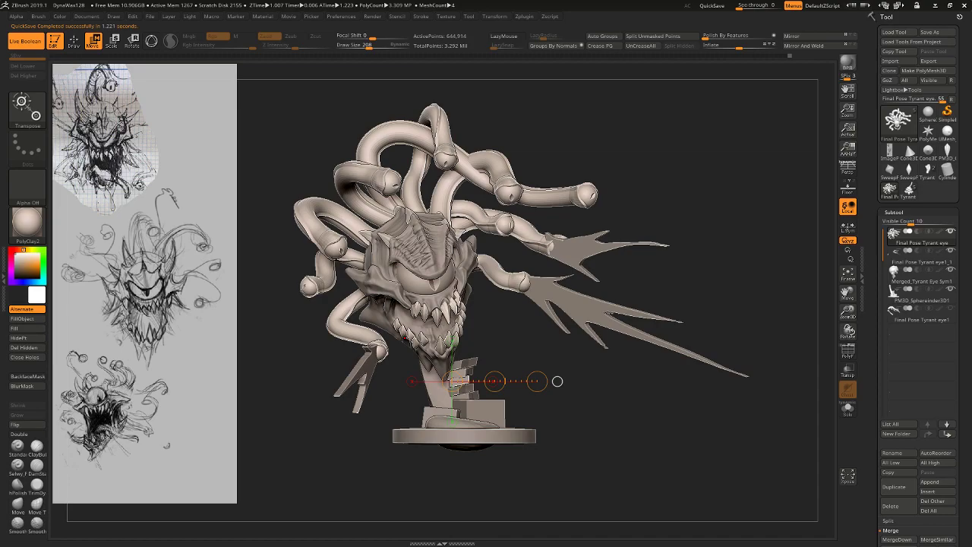
{"action": "left_click", "coordinate": [717, 5]}
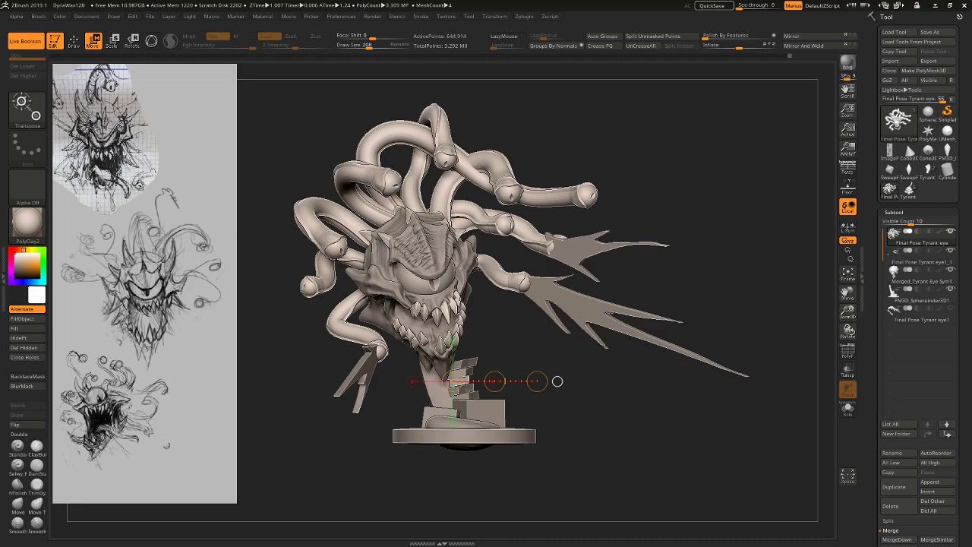
{"action": "left_click", "coordinate": [712, 5]}
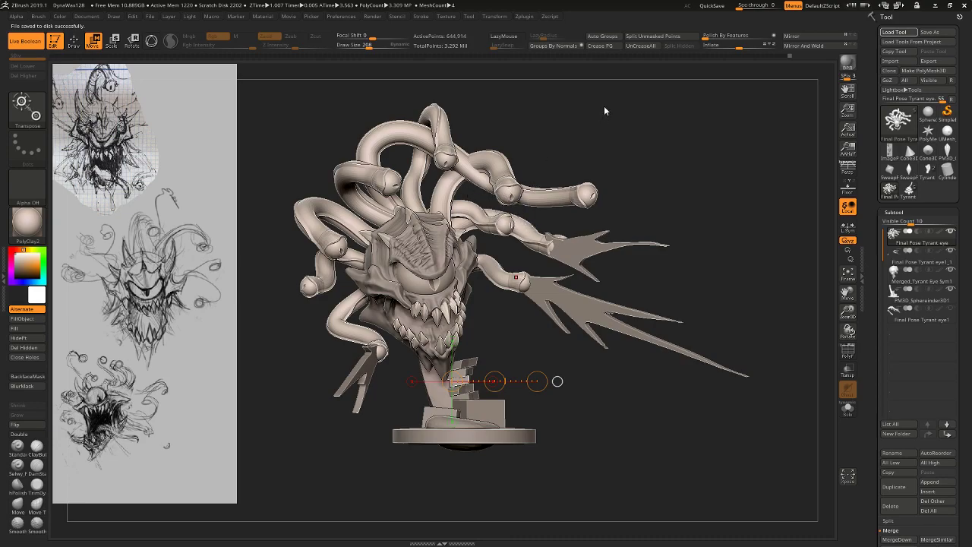
Hide the reference sketches, frame the Depth One figure and make its Depth One Reaver A body active.
{"action": "key", "text": "shift+z"}
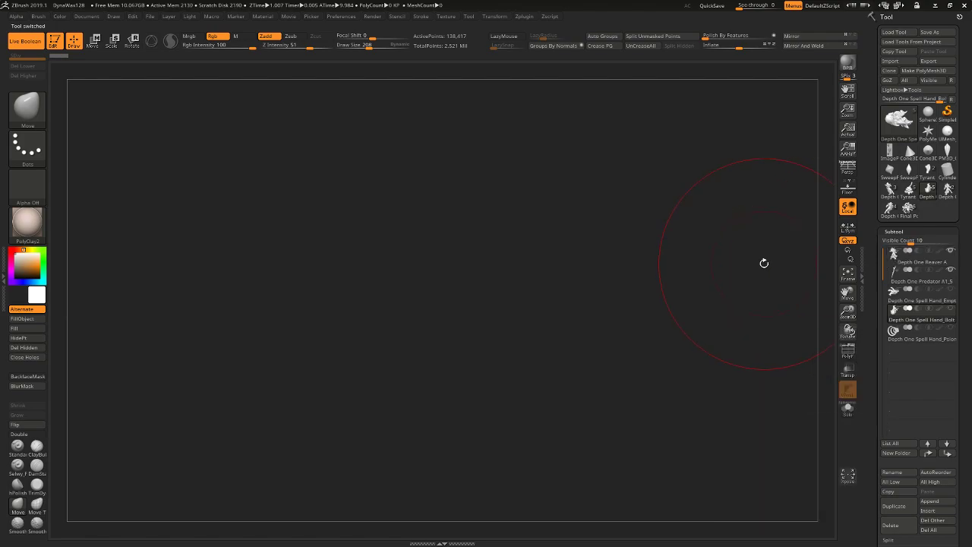
{"action": "left_click", "coordinate": [848, 275]}
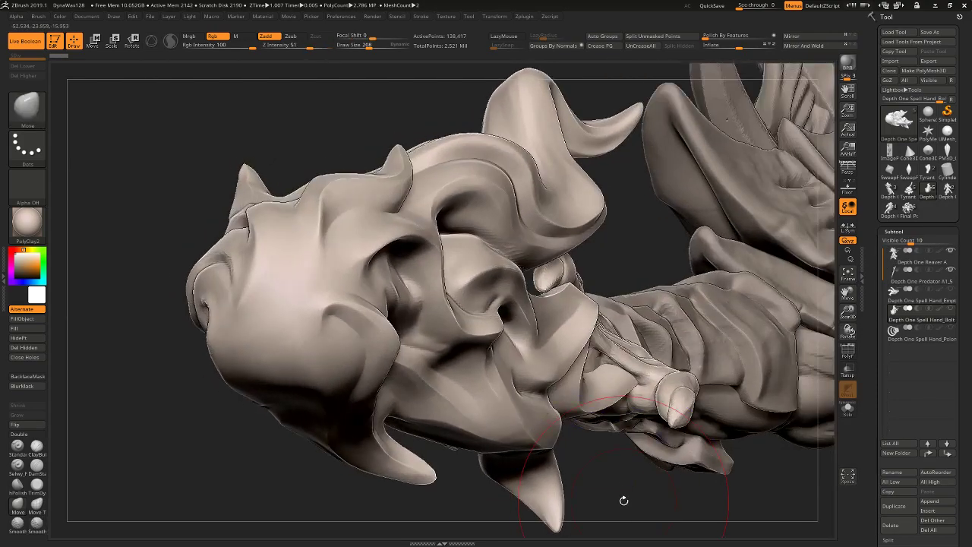
{"action": "left_click_drag", "start_coordinate": [622, 497], "coordinate": [631, 342], "text": "alt"}
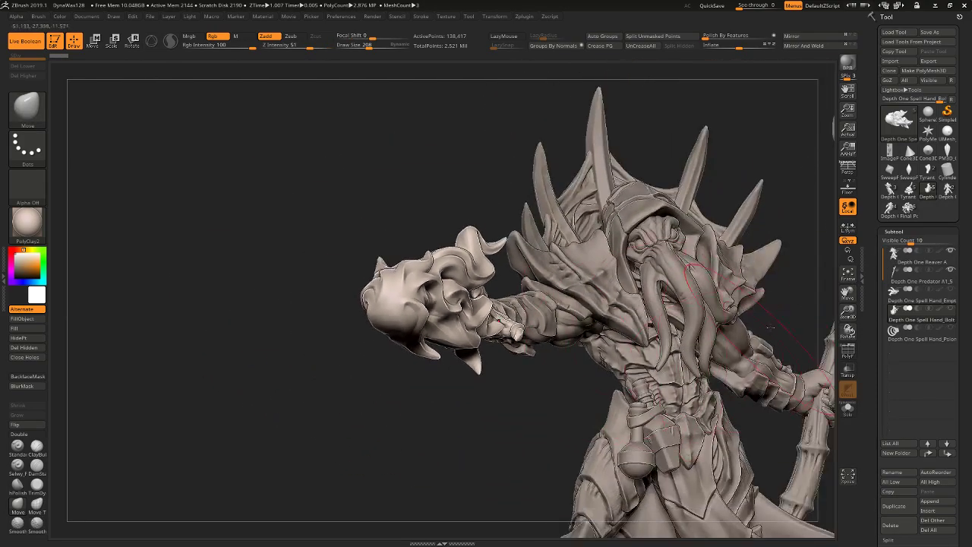
{"action": "left_click_drag", "start_coordinate": [803, 210], "coordinate": [445, 237], "text": "alt"}
{"action": "mouse_move", "coordinate": [518, 338]}
{"action": "left_mouse_down", "text": "alt"}
{"action": "mouse_move", "coordinate": [512, 297]}
{"action": "mouse_move", "coordinate": [554, 226]}
{"action": "mouse_move", "coordinate": [506, 269]}
{"action": "mouse_move", "coordinate": [512, 241]}
{"action": "mouse_move", "coordinate": [519, 260]}
{"action": "mouse_move", "coordinate": [579, 293]}
{"action": "left_mouse_up", "text": "alt"}
{"action": "left_click", "coordinate": [226, 261], "text": "alt"}
{"action": "left_click_drag", "start_coordinate": [541, 259], "coordinate": [485, 263]}
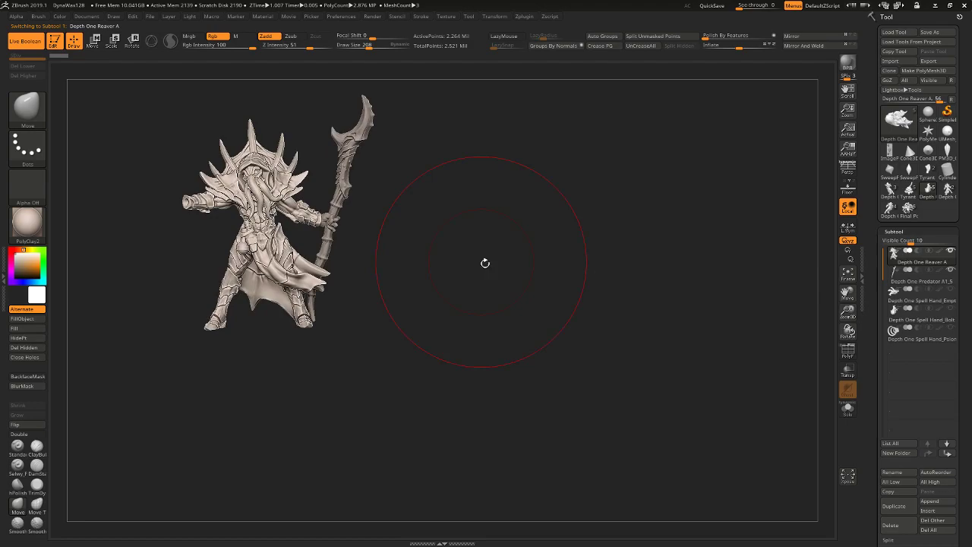
Isolate the Reaver A body and go through the figure's separate staff and spell hand subtools one by one.
{"action": "left_click", "coordinate": [848, 408]}
{"action": "left_click_drag", "start_coordinate": [477, 358], "coordinate": [567, 352]}
{"action": "key", "text": "Down"}
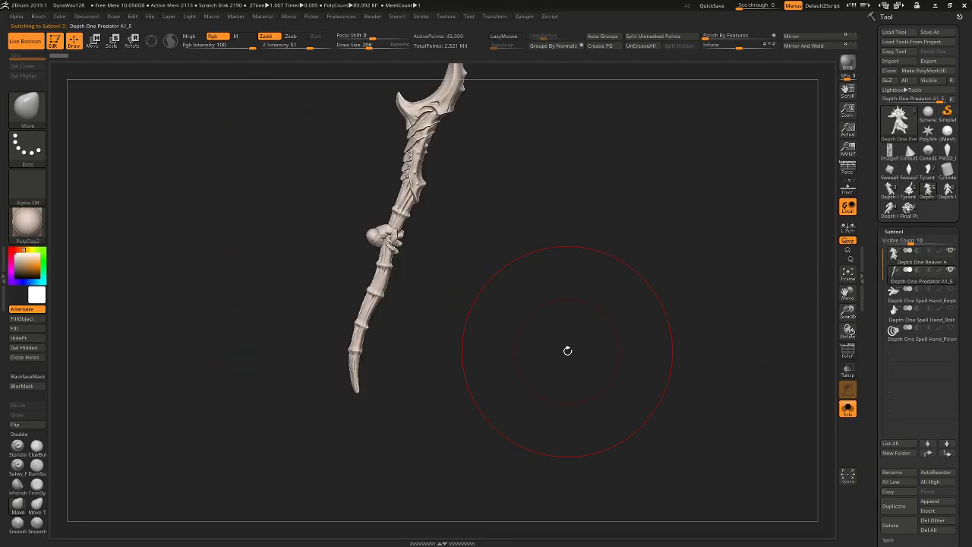
{"action": "mouse_move", "coordinate": [511, 278]}
{"action": "left_mouse_down"}
{"action": "mouse_move", "coordinate": [463, 268]}
{"action": "mouse_move", "coordinate": [458, 257]}
{"action": "mouse_move", "coordinate": [518, 285]}
{"action": "left_mouse_up"}
{"action": "key", "text": "Down"}
{"action": "key", "text": "Down"}
{"action": "key", "text": "Down"}
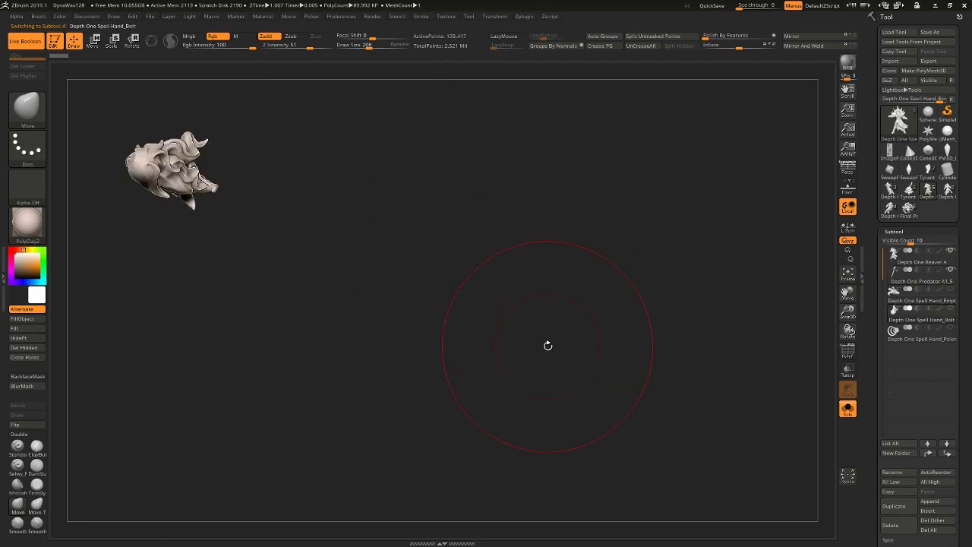
{"action": "key", "text": "Up"}
{"action": "key", "text": "Up"}
{"action": "key", "text": "Up"}
{"action": "key", "text": "Up"}
Compare the spell hand variants on the complete Reaver A figure and examine the staff on its own.
{"action": "left_click", "coordinate": [843, 410]}
{"action": "key", "text": "Down"}
{"action": "key", "text": "Down"}
{"action": "key", "text": "Down"}
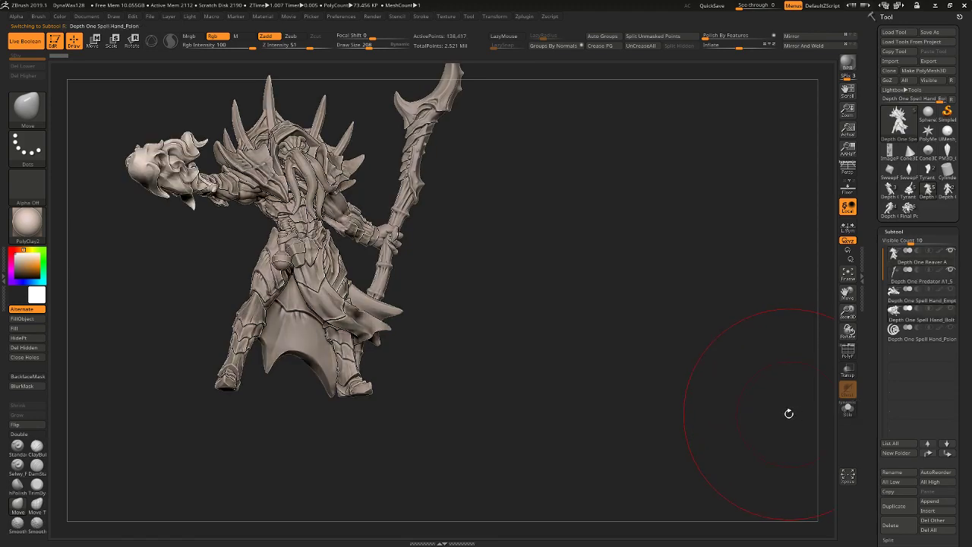
{"action": "key", "text": "Down"}
{"action": "key", "text": "Up"}
{"action": "key", "text": "Up"}
{"action": "key", "text": "Up"}
{"action": "key", "text": "ctrl+shift+s"}
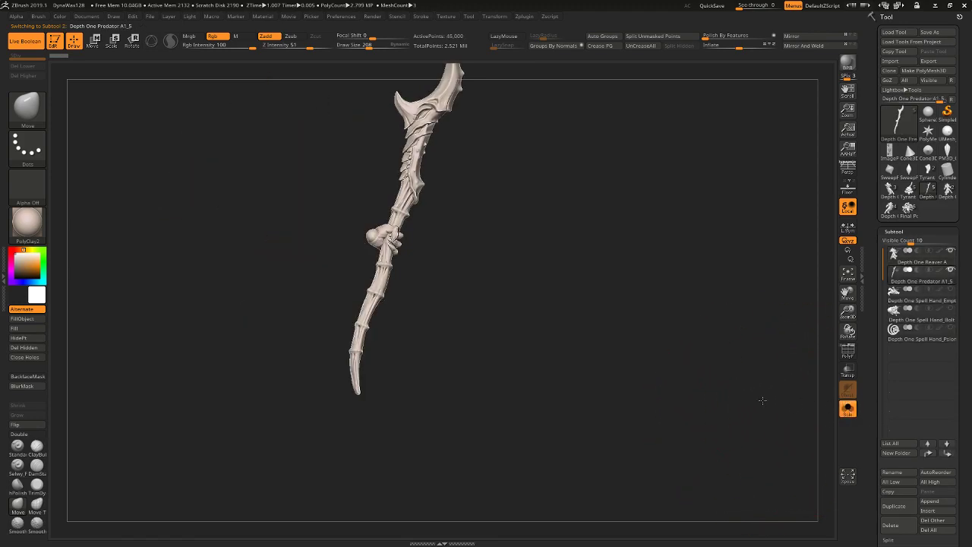
{"action": "left_click", "coordinate": [848, 408]}
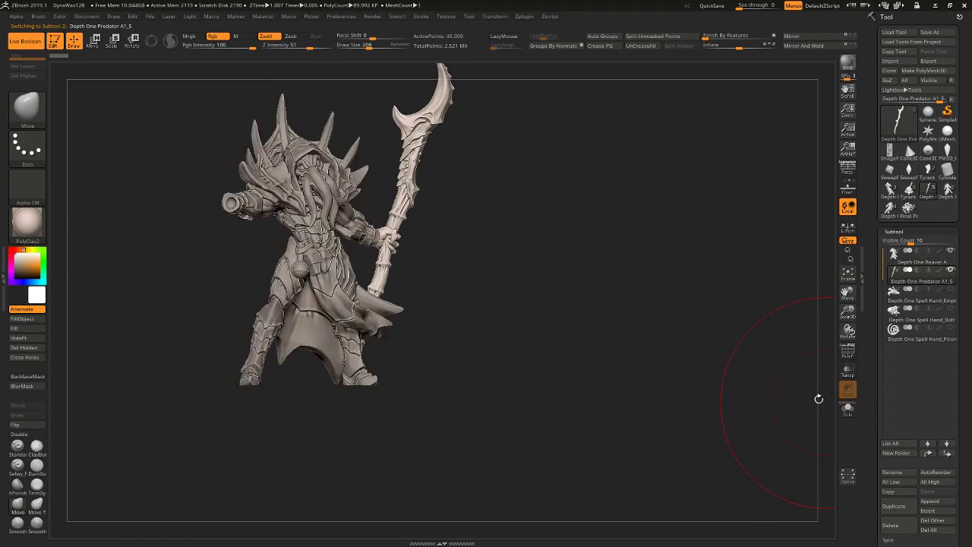
Show all of Reaver A's subtools together to view every spell hand option on the figure.
{"action": "left_click", "coordinate": [948, 291], "text": "shift"}
{"action": "left_click_drag", "start_coordinate": [598, 288], "coordinate": [568, 277]}
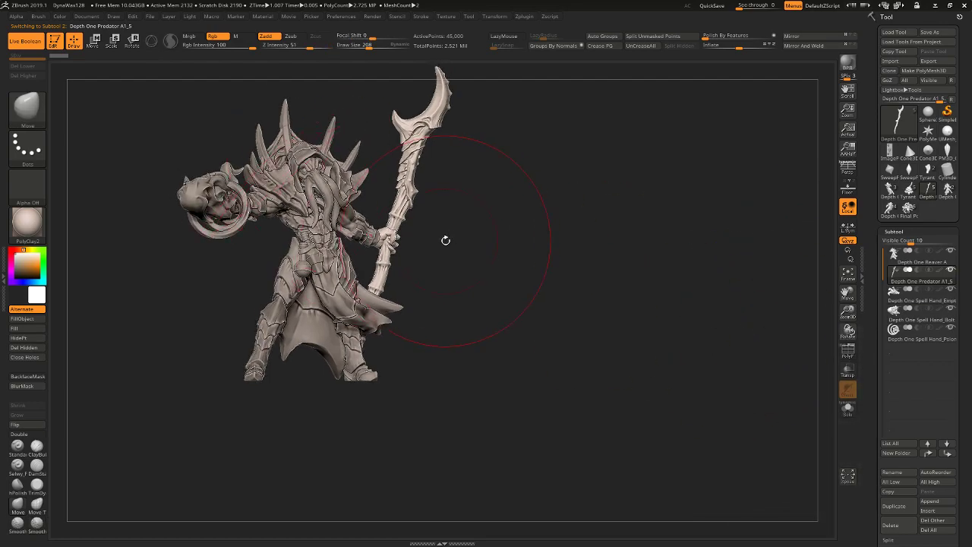
{"action": "mouse_move", "coordinate": [397, 252]}
{"action": "right_mouse_down"}
{"action": "mouse_move", "coordinate": [89, 191]}
{"action": "mouse_move", "coordinate": [395, 255]}
{"action": "right_mouse_up"}
{"action": "right_click_drag", "start_coordinate": [395, 255], "coordinate": [636, 319], "text": "ctrl"}
Reduce Reaver A to its body only and stamp a snapshot of it in the canvas's upper-left area.
{"action": "left_click", "coordinate": [947, 256]}
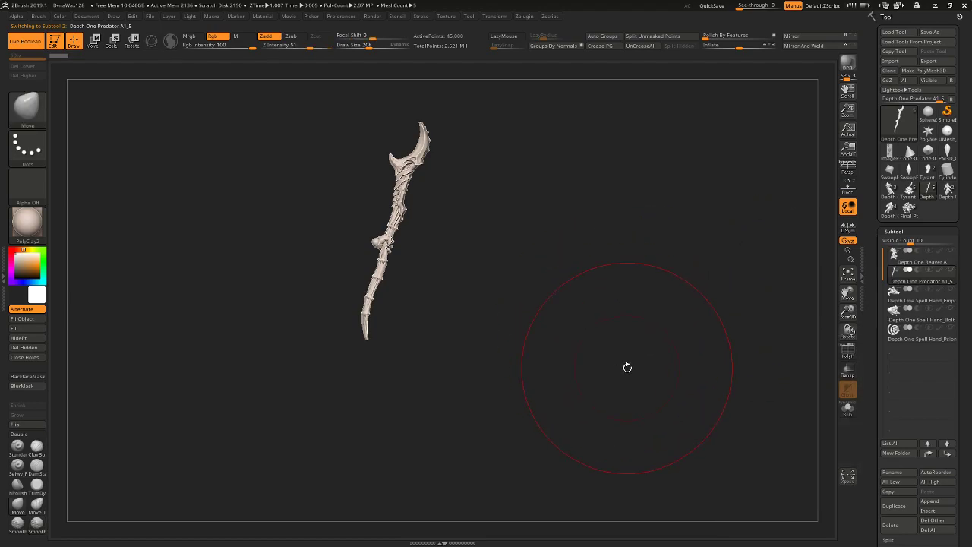
{"action": "right_click_drag", "start_coordinate": [629, 327], "coordinate": [583, 264], "text": "alt"}
{"action": "key", "text": "shift+s"}
Switch to the Depth One Reaver B figure, isolate its body and inspect the tentacled head and shoulders up close.
{"action": "left_click", "coordinate": [947, 190]}
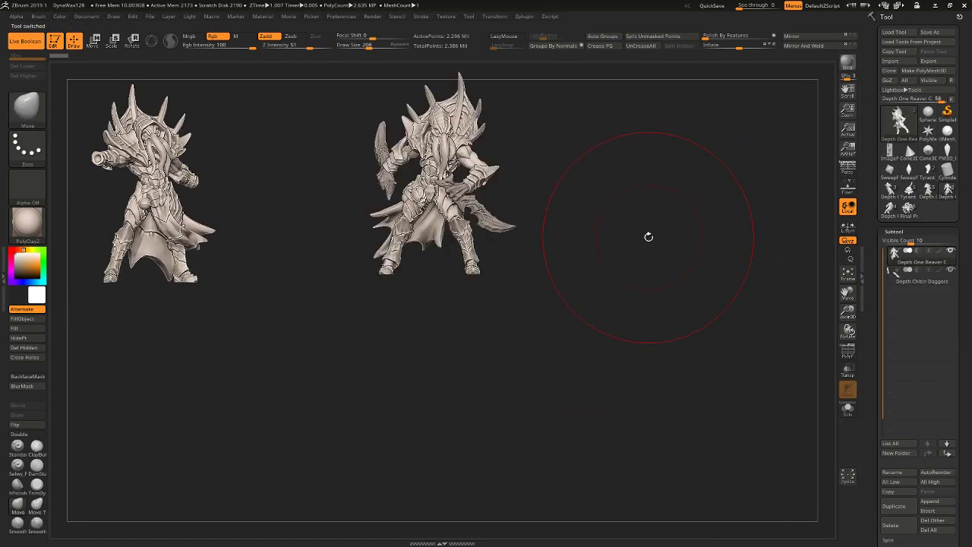
{"action": "left_click_drag", "start_coordinate": [671, 198], "coordinate": [505, 249]}
{"action": "left_click", "coordinate": [895, 195]}
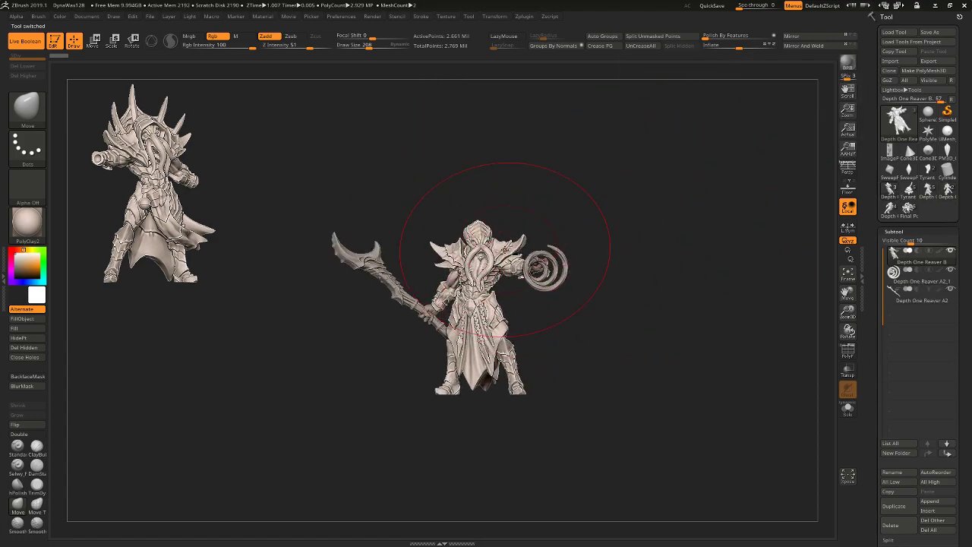
{"action": "left_click", "coordinate": [848, 409]}
{"action": "left_click_drag", "start_coordinate": [711, 310], "coordinate": [723, 372], "text": "alt"}
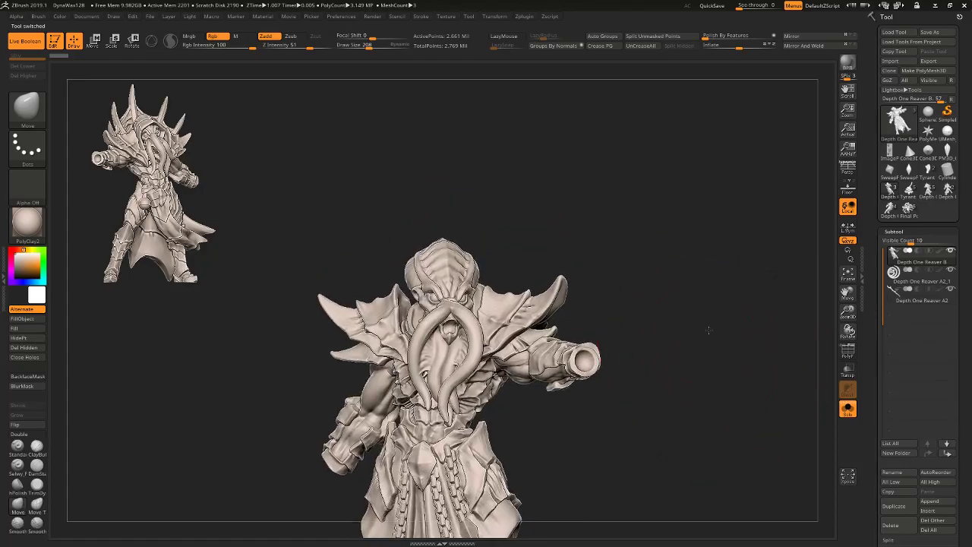
{"action": "left_click_drag", "start_coordinate": [707, 330], "coordinate": [642, 331]}
{"action": "left_click_drag", "start_coordinate": [575, 249], "coordinate": [602, 250]}
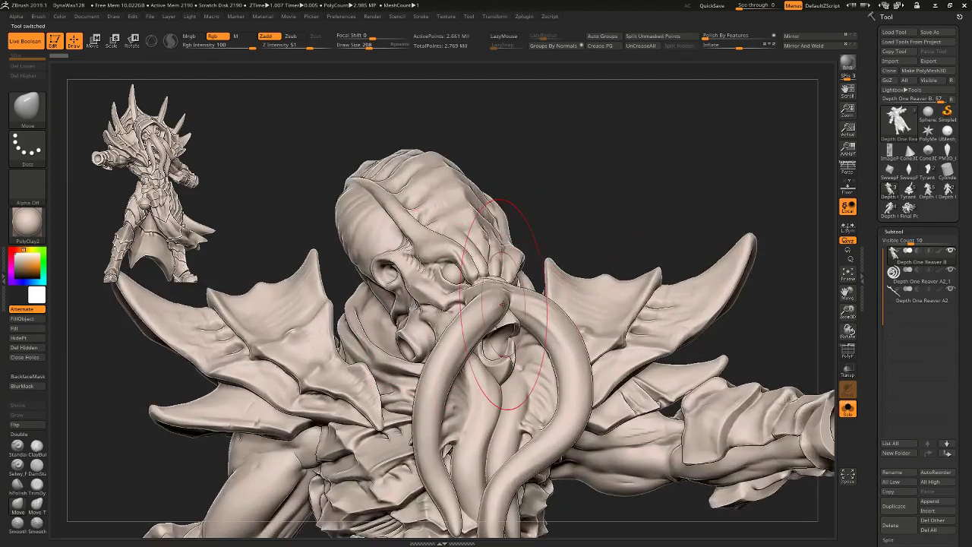
{"action": "left_click_drag", "start_coordinate": [592, 197], "coordinate": [669, 196]}
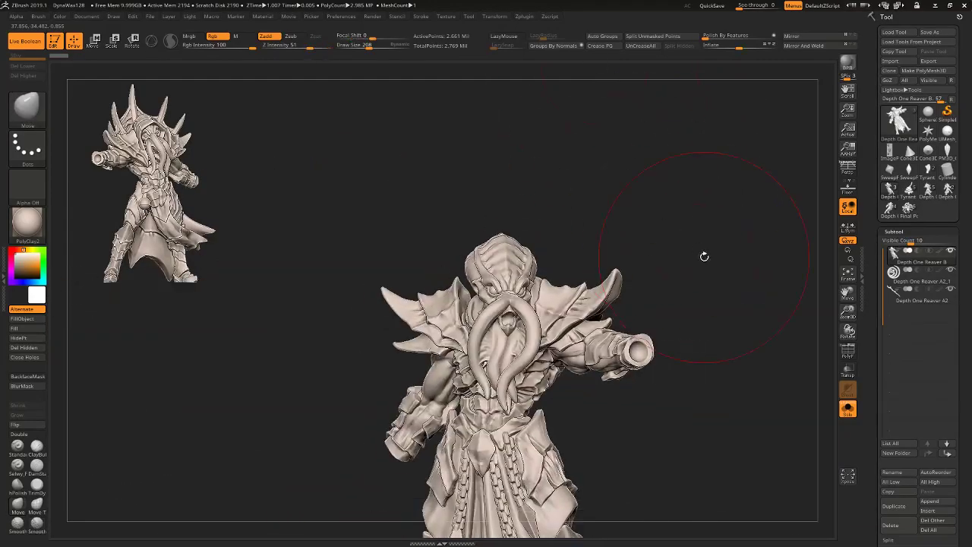
Place Reaver B's body beside the Reaver A snapshot and stamp a snapshot of it there.
{"action": "left_click_drag", "start_coordinate": [703, 256], "coordinate": [496, 202]}
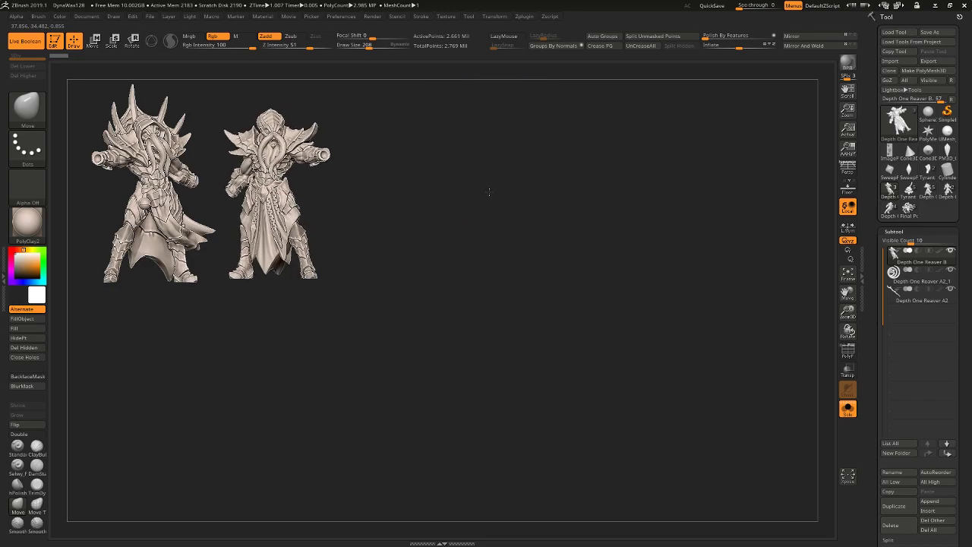
{"action": "left_click", "coordinate": [852, 414]}
{"action": "left_click", "coordinate": [852, 415]}
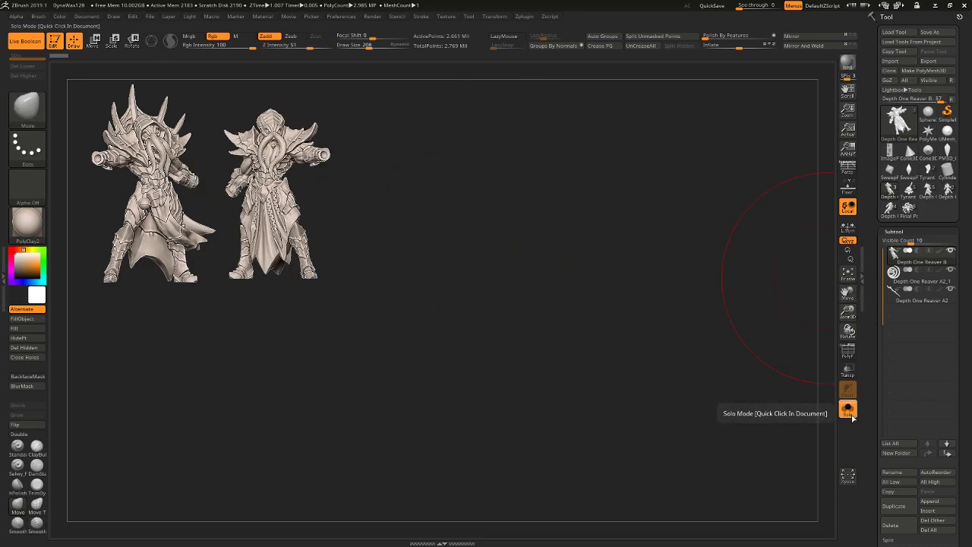
{"action": "key", "text": "shift+s"}
{"action": "left_click_drag", "start_coordinate": [497, 331], "coordinate": [719, 341], "text": "alt"}
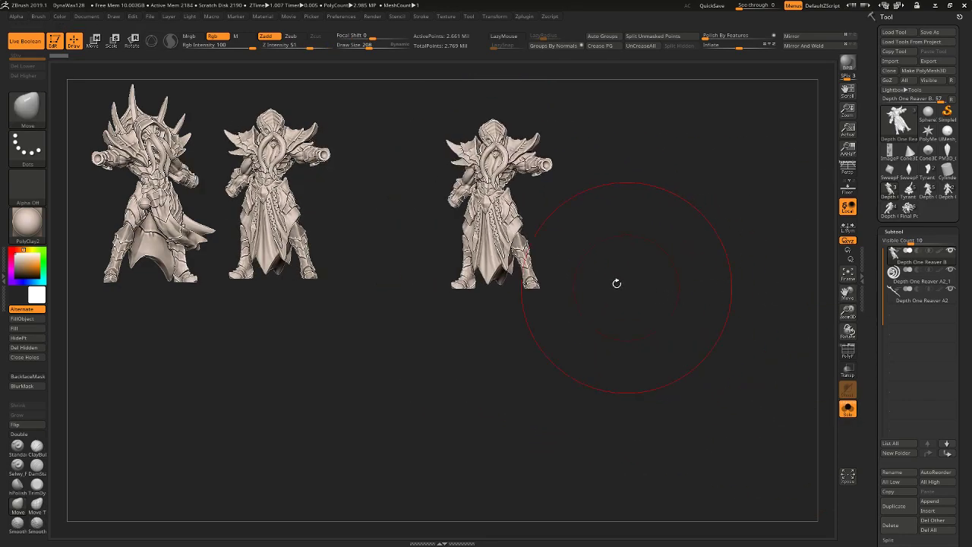
Switch to Depth One Reaver C, show it with its Chitin Daggers and stamp a snapshot beside Reaver B.
{"action": "left_click", "coordinate": [947, 196]}
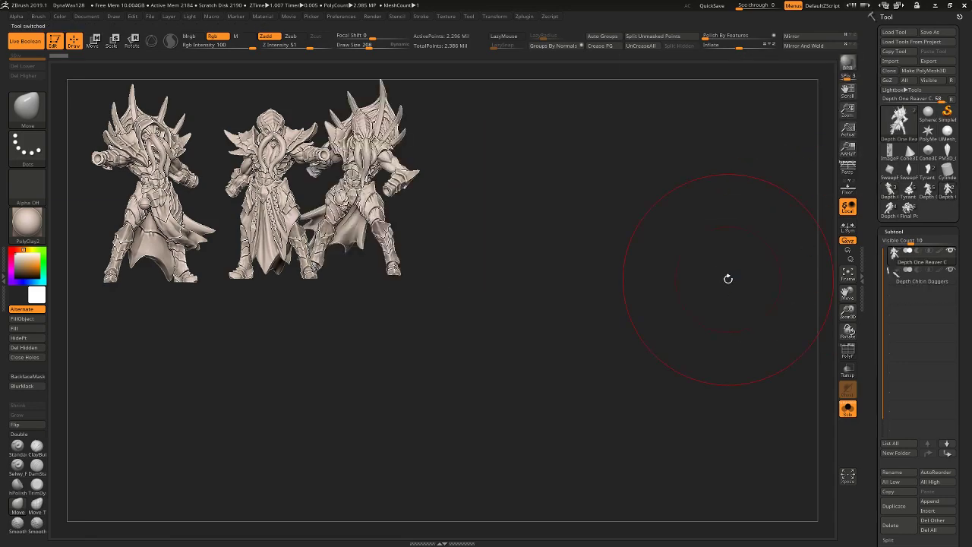
{"action": "left_click_drag", "start_coordinate": [654, 277], "coordinate": [660, 244], "text": "alt"}
{"action": "left_click_drag", "start_coordinate": [660, 244], "coordinate": [692, 366], "text": "alt"}
{"action": "left_click", "coordinate": [851, 409]}
{"action": "left_click_drag", "start_coordinate": [693, 367], "coordinate": [663, 275], "text": "alt"}
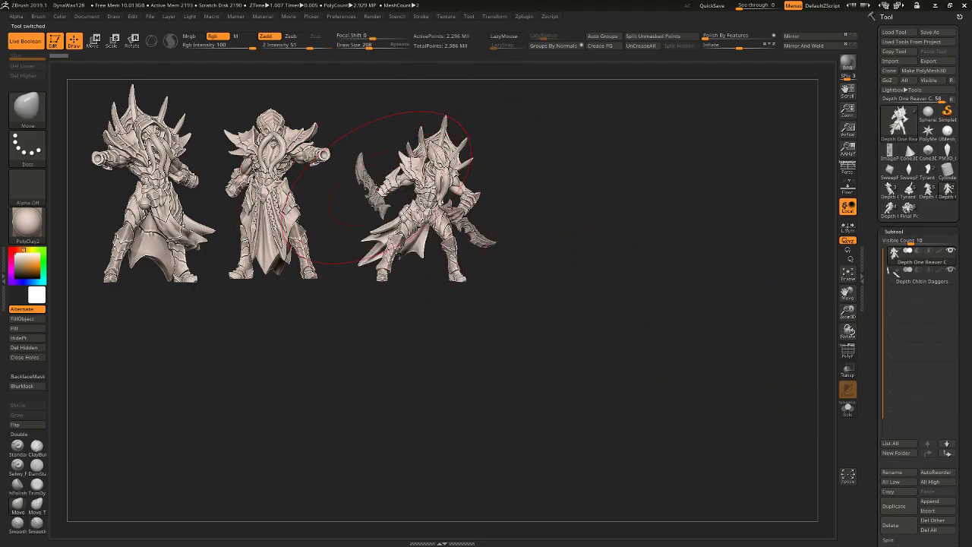
{"action": "mouse_move", "coordinate": [574, 221]}
{"action": "left_mouse_down"}
{"action": "mouse_move", "coordinate": [553, 233]}
{"action": "mouse_move", "coordinate": [764, 257]}
{"action": "left_mouse_up"}
{"action": "key", "text": "shift+s"}
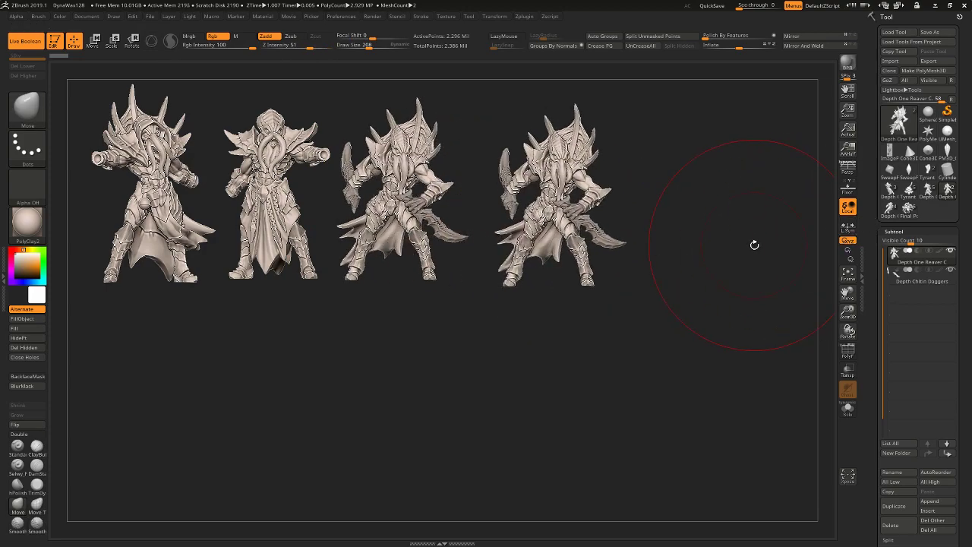
Try a mirrored Reaver C body, isolating it from the Chitin Daggers to inspect the flipped pose.
{"action": "left_click_drag", "start_coordinate": [734, 223], "coordinate": [705, 265], "text": "alt"}
{"action": "left_click", "coordinate": [812, 36]}
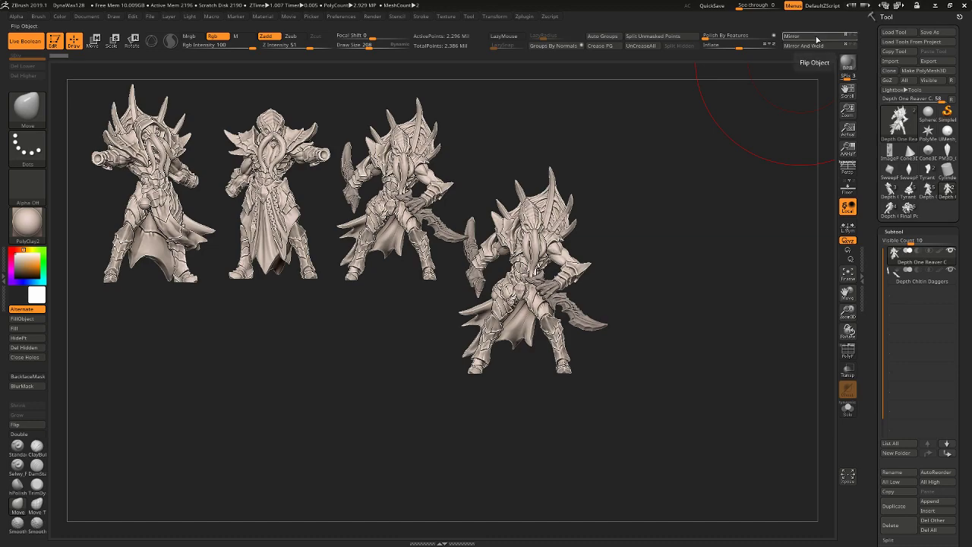
{"action": "left_click", "coordinate": [817, 39]}
{"action": "left_click", "coordinate": [817, 39]}
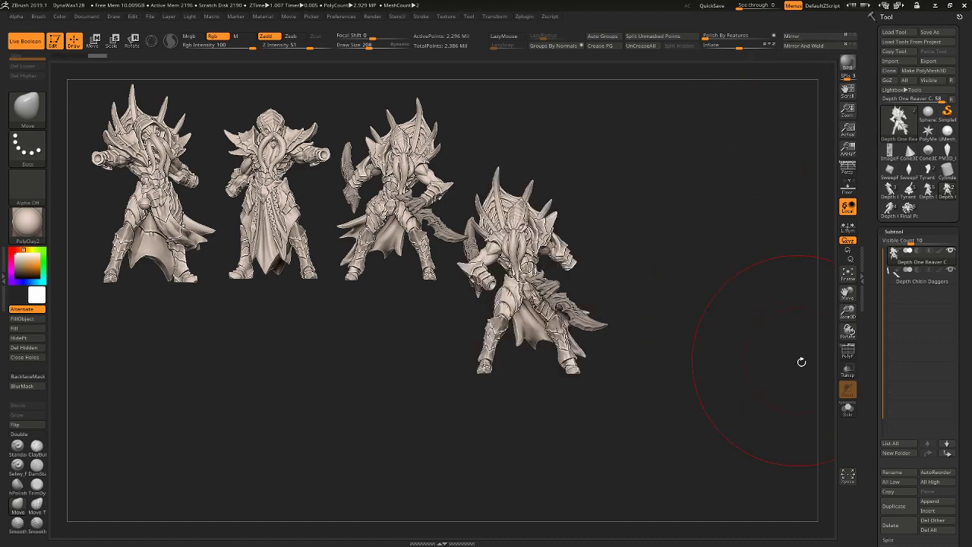
{"action": "left_click", "coordinate": [846, 409]}
{"action": "left_click_drag", "start_coordinate": [793, 341], "coordinate": [784, 308], "text": "shift"}
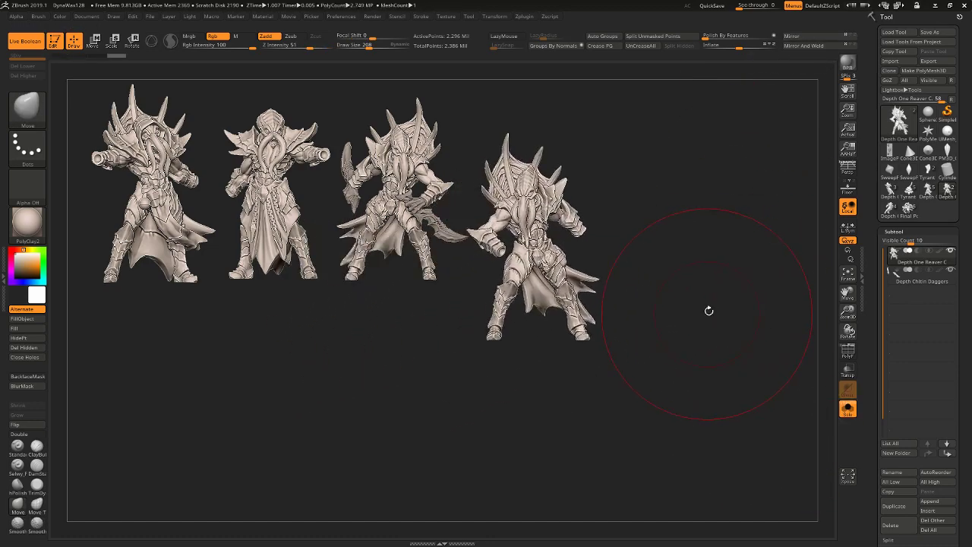
{"action": "left_click_drag", "start_coordinate": [707, 299], "coordinate": [708, 257], "text": "alt"}
{"action": "right_click_drag", "start_coordinate": [584, 182], "coordinate": [518, 188], "text": "ctrl"}
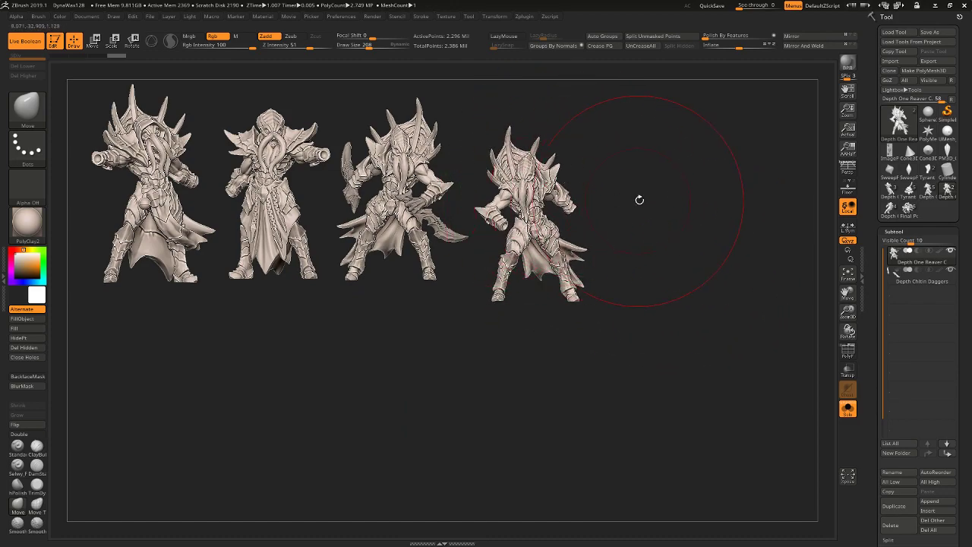
{"action": "mouse_move", "coordinate": [639, 200]}
{"action": "left_mouse_down"}
{"action": "mouse_move", "coordinate": [600, 197]}
{"action": "mouse_move", "coordinate": [618, 198]}
{"action": "mouse_move", "coordinate": [590, 214]}
{"action": "left_mouse_up"}
{"action": "left_click_drag", "start_coordinate": [683, 242], "coordinate": [686, 277], "text": "alt"}
{"action": "left_click", "coordinate": [848, 408]}
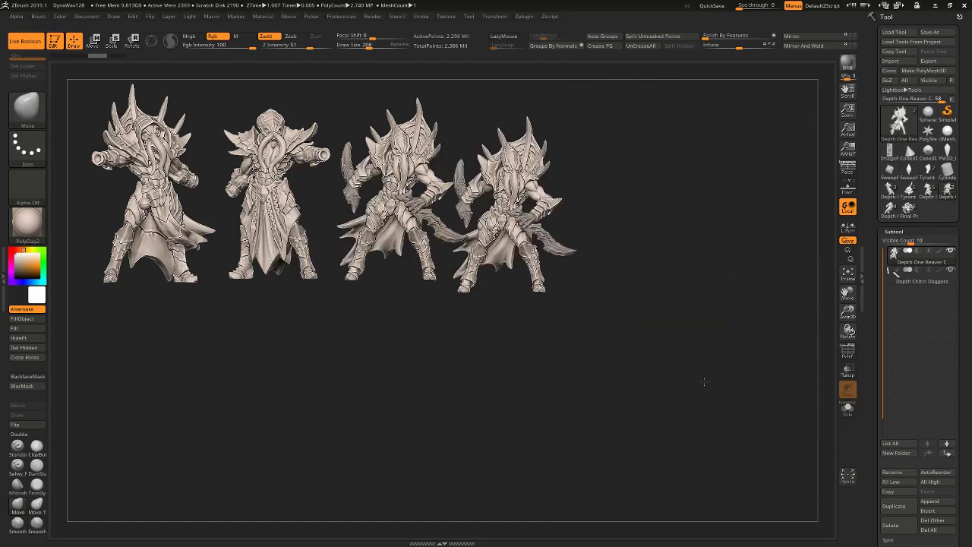
Switch to Depth One Reaver D, place it beside the Reaver C snapshot and stamp a snapshot there.
{"action": "left_click_drag", "start_coordinate": [701, 381], "coordinate": [737, 405], "text": "alt"}
{"action": "left_click", "coordinate": [889, 218]}
{"action": "left_click_drag", "start_coordinate": [568, 313], "coordinate": [717, 363], "text": "alt"}
{"action": "key", "text": "shift+s"}
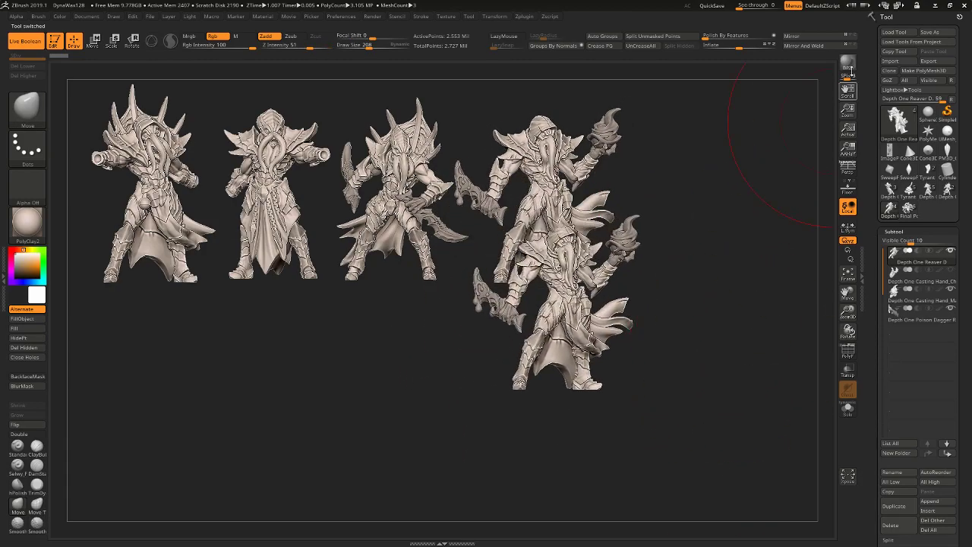
Place the live Reaver D below the snapshot row and measure its height with a vertical transpose line from the foot.
{"action": "left_click_drag", "start_coordinate": [756, 185], "coordinate": [622, 347], "text": "alt"}
{"action": "key", "text": "w"}
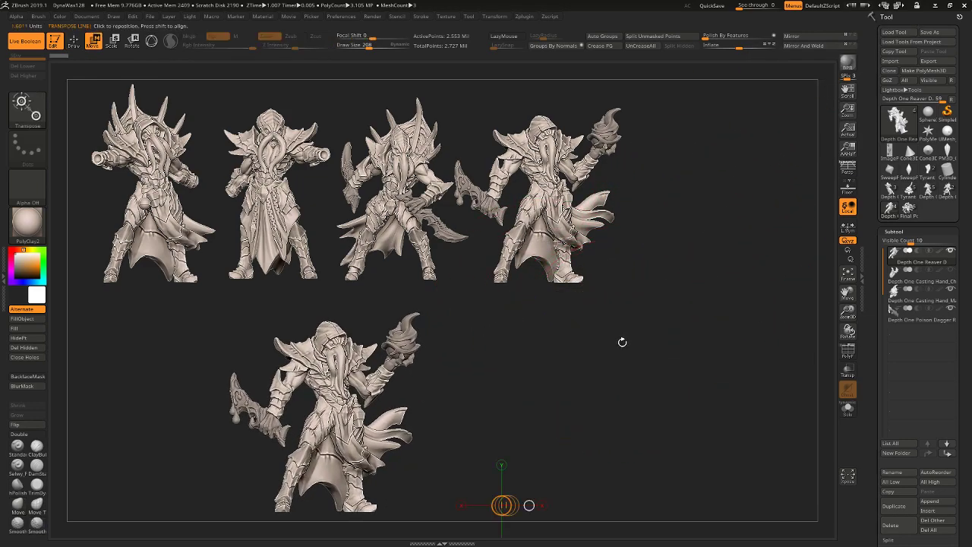
{"action": "left_click_drag", "start_coordinate": [566, 380], "coordinate": [664, 381], "text": "alt"}
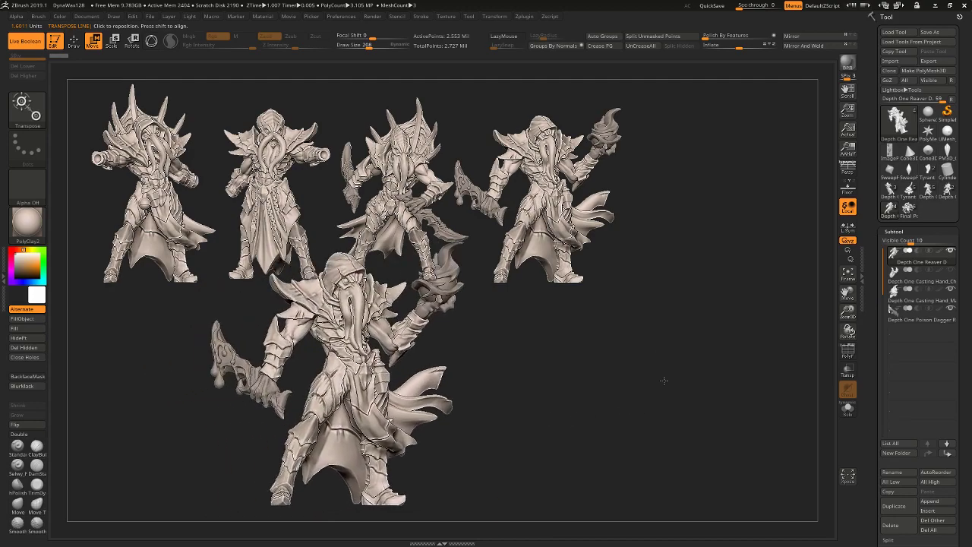
{"action": "left_click", "coordinate": [112, 41]}
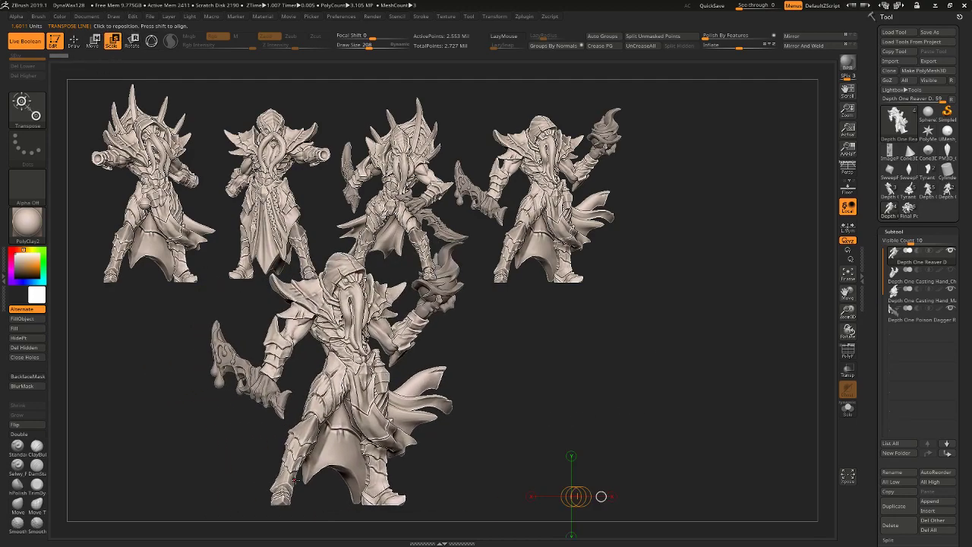
{"action": "key", "text": "w"}
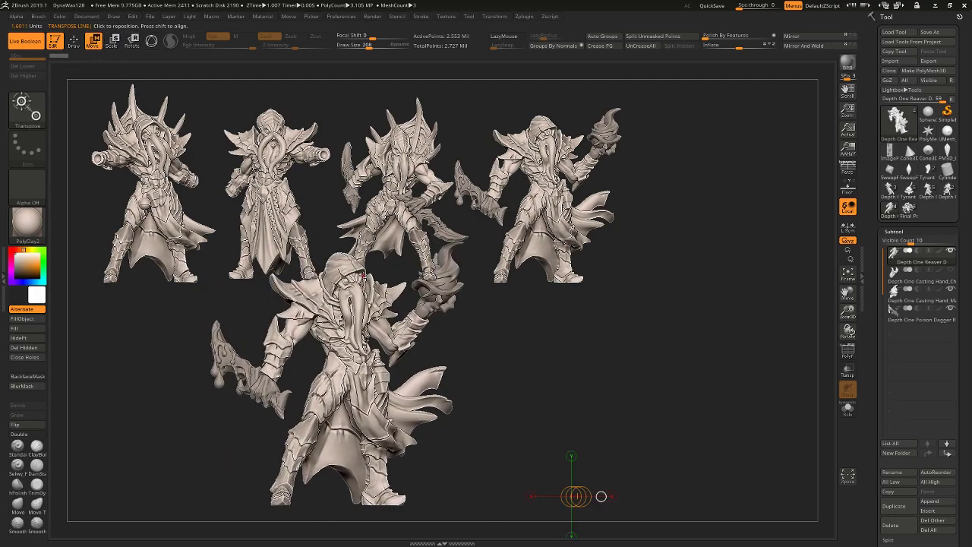
{"action": "left_click", "coordinate": [118, 44]}
{"action": "left_click", "coordinate": [133, 43]}
{"action": "key", "text": "w"}
{"action": "left_click_drag", "start_coordinate": [579, 366], "coordinate": [866, 383], "text": "alt"}
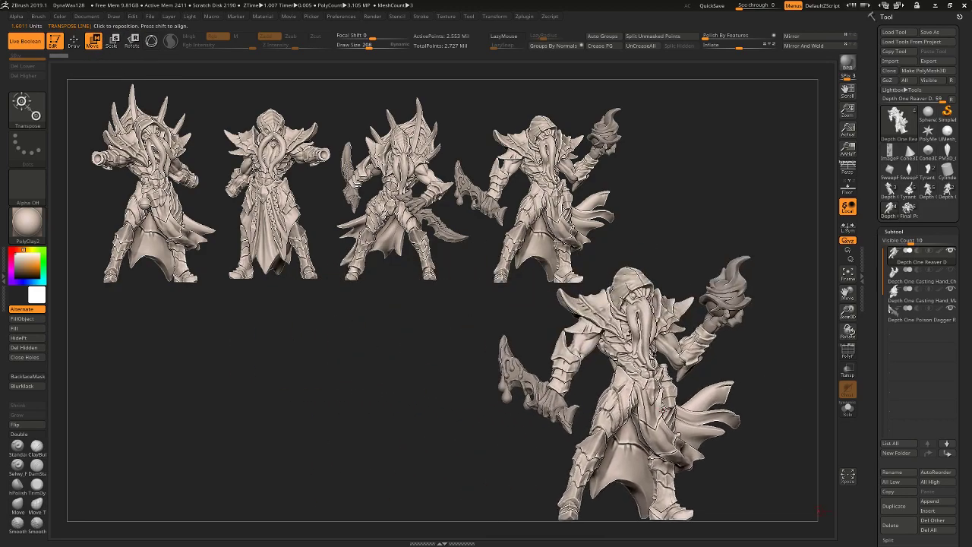
{"action": "right_click_drag", "start_coordinate": [664, 410], "coordinate": [655, 363], "text": "alt"}
{"action": "left_click_drag", "start_coordinate": [667, 471], "coordinate": [665, 226], "text": "shift"}
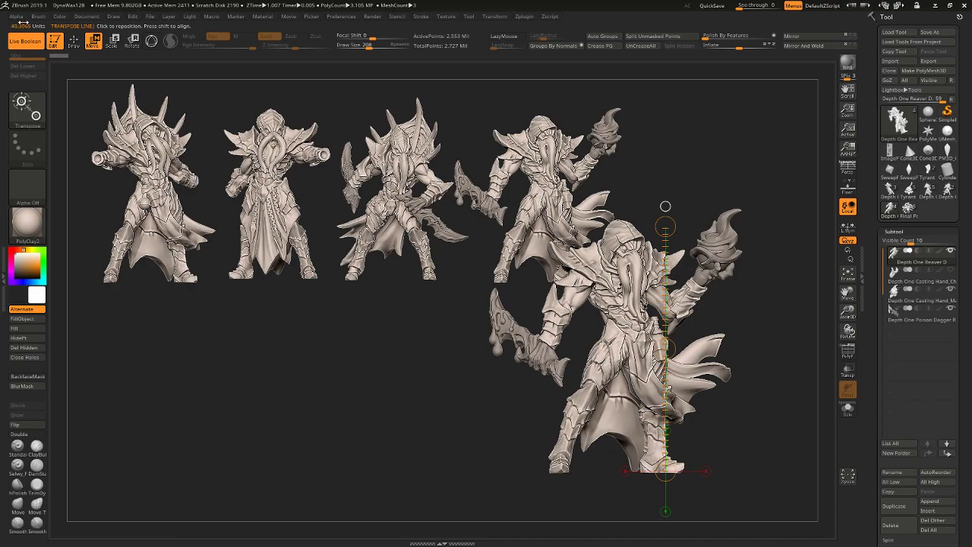
{"action": "left_click_drag", "start_coordinate": [711, 106], "coordinate": [709, 134], "text": "alt"}
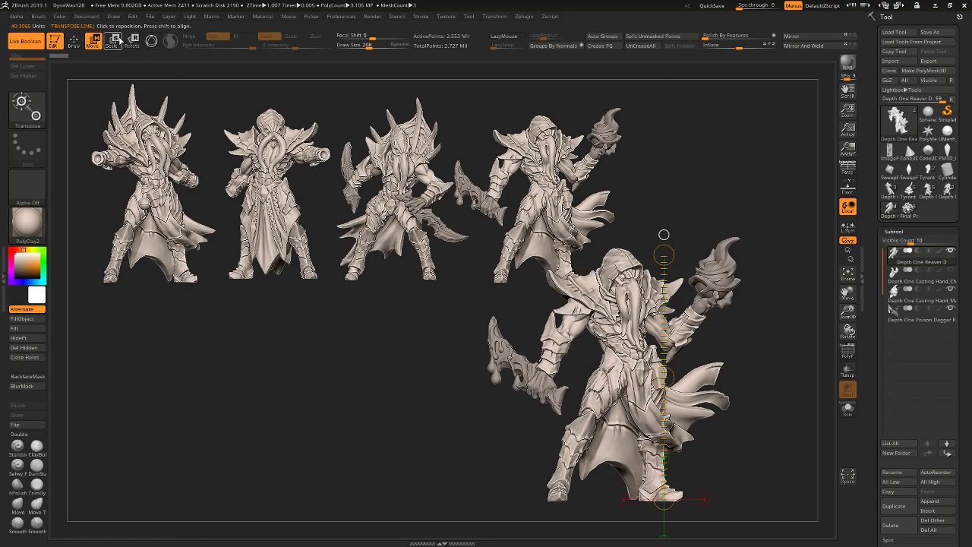
Measure from Reaver D's chest to its raised flaming hand with a transpose line in Scale mode.
{"action": "left_click", "coordinate": [113, 42]}
{"action": "mouse_move", "coordinate": [768, 186]}
{"action": "left_mouse_down"}
{"action": "mouse_move", "coordinate": [738, 188]}
{"action": "mouse_move", "coordinate": [748, 217]}
{"action": "mouse_move", "coordinate": [757, 182]}
{"action": "mouse_move", "coordinate": [759, 198]}
{"action": "left_mouse_up"}
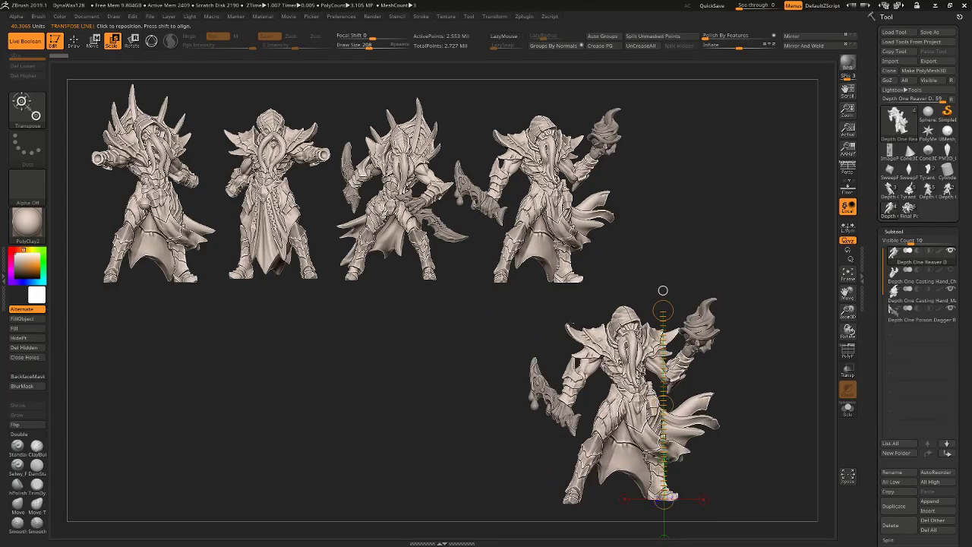
{"action": "left_click", "coordinate": [647, 347]}
{"action": "left_click_drag", "start_coordinate": [707, 220], "coordinate": [725, 196]}
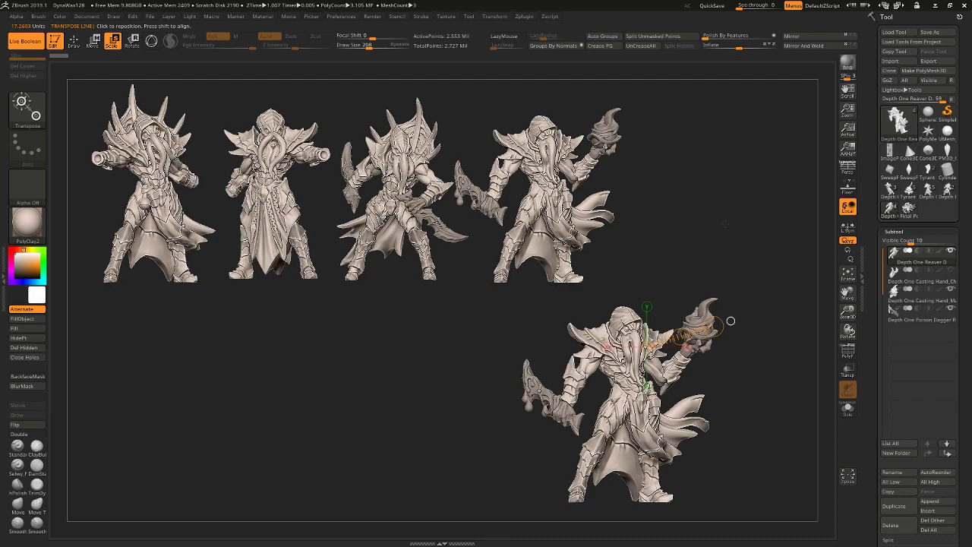
{"action": "left_click_drag", "start_coordinate": [725, 224], "coordinate": [703, 224]}
{"action": "left_click_drag", "start_coordinate": [702, 225], "coordinate": [670, 206], "text": "alt"}
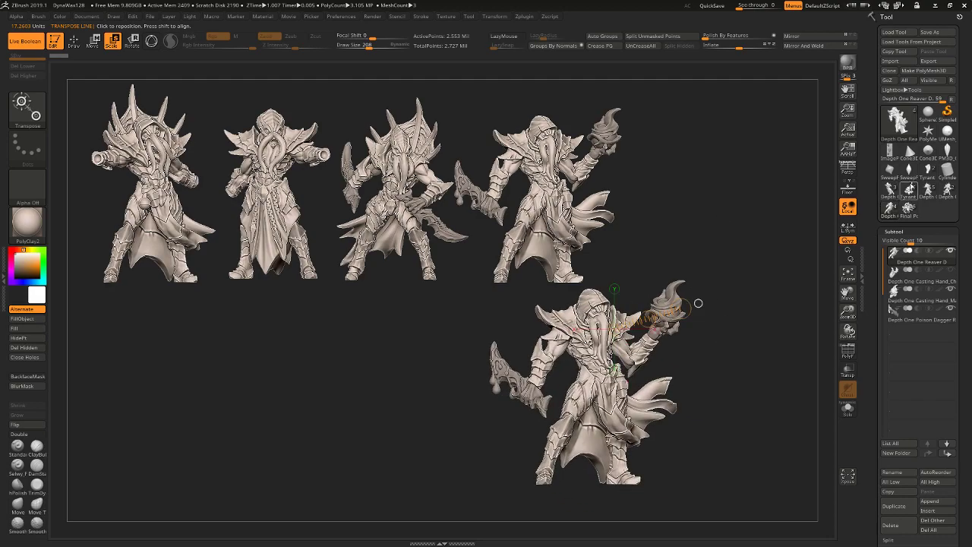
Show Reaver D smaller and extend a vertical transpose line from its foot to well above its head.
{"action": "mouse_move", "coordinate": [949, 133]}
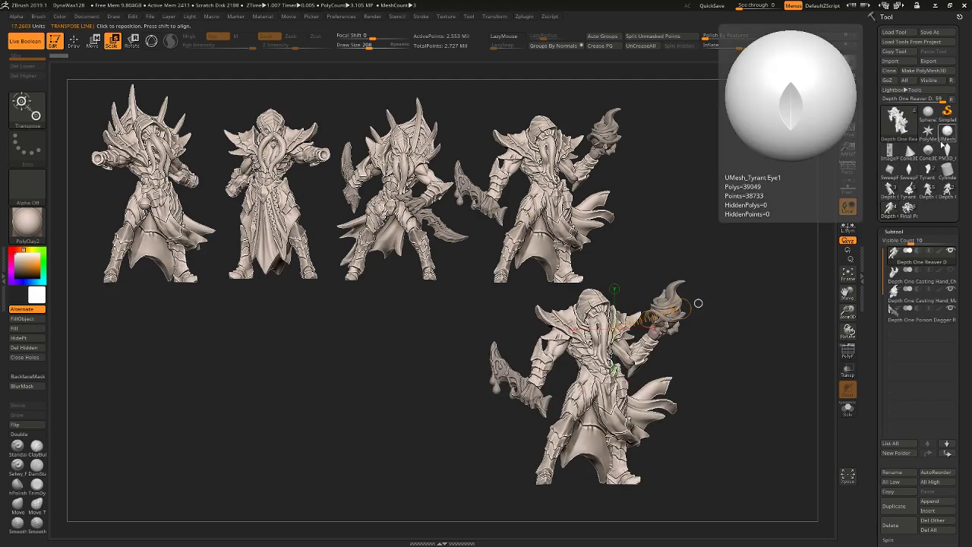
{"action": "mouse_move", "coordinate": [947, 152]}
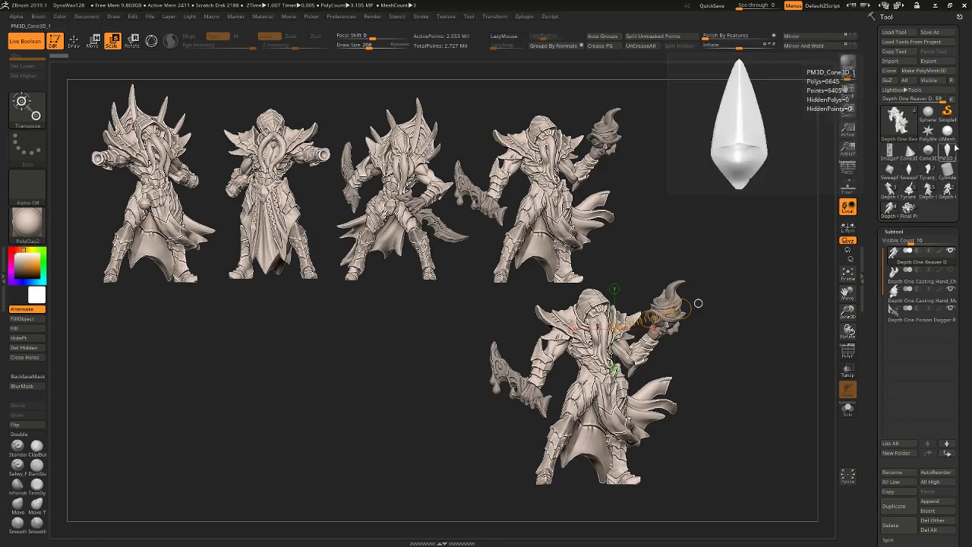
{"action": "left_click_drag", "start_coordinate": [749, 400], "coordinate": [750, 374]}
{"action": "left_click_drag", "start_coordinate": [699, 163], "coordinate": [735, 165], "text": "alt"}
{"action": "left_click_drag", "start_coordinate": [663, 471], "coordinate": [663, 175], "text": "shift"}
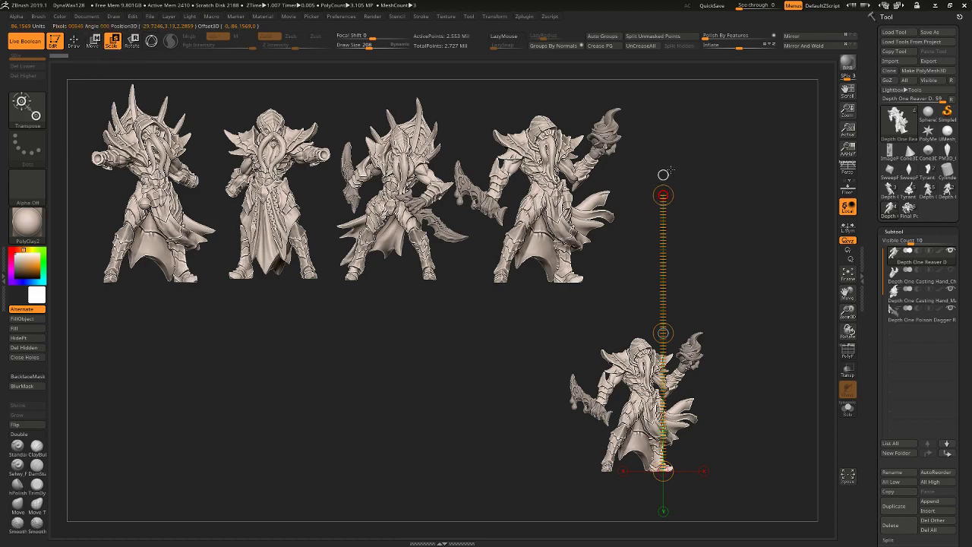
{"action": "left_click", "coordinate": [663, 195]}
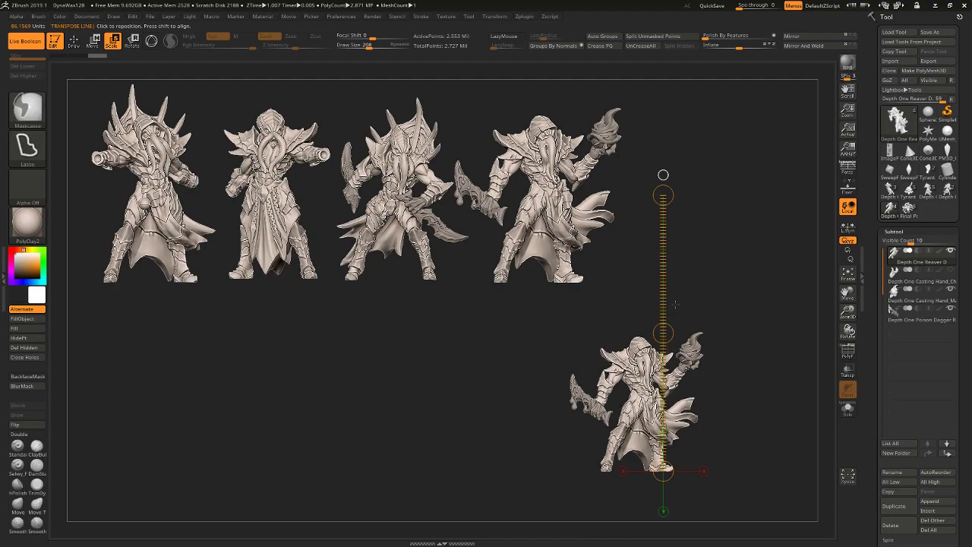
Try enlarging Reaver D's body with the Size deformation and shifting it with Transpose Move, then undo both changes.
{"action": "scroll", "coordinate": [970, 253], "scroll_direction": "down", "scroll_amount": 5}
{"action": "scroll", "coordinate": [958, 239], "scroll_direction": "down", "scroll_amount": 3}
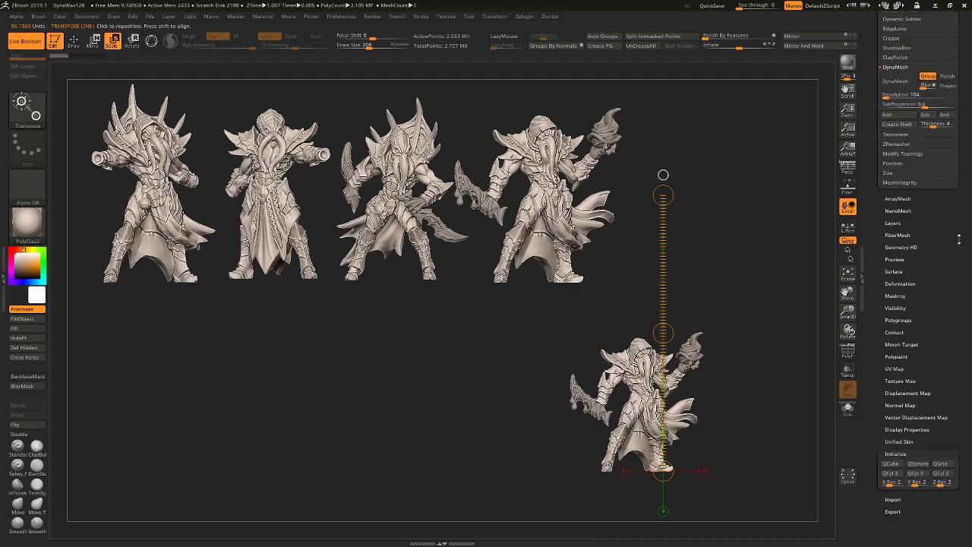
{"action": "left_click", "coordinate": [900, 283]}
{"action": "left_click_drag", "start_coordinate": [918, 418], "coordinate": [957, 417]}
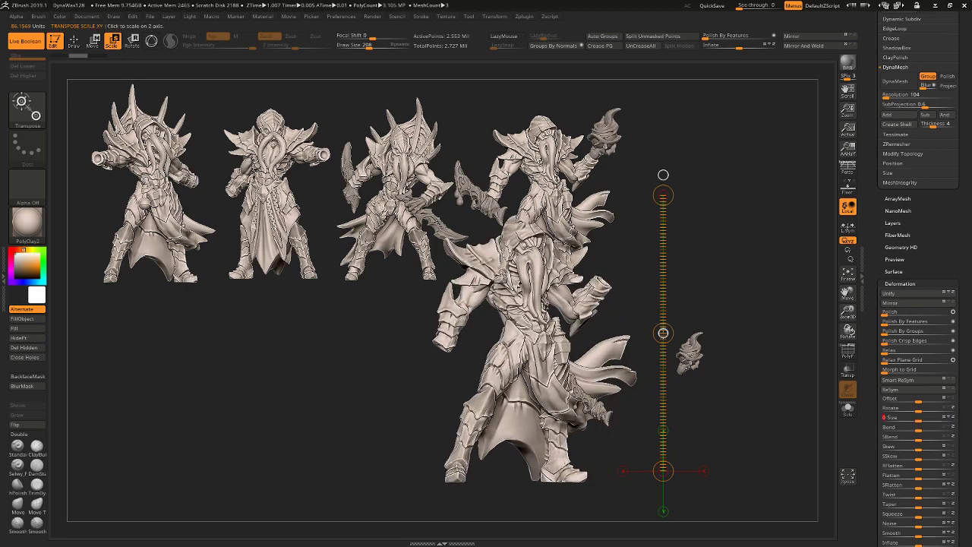
{"action": "key", "text": "w"}
{"action": "left_click_drag", "start_coordinate": [663, 332], "coordinate": [769, 322]}
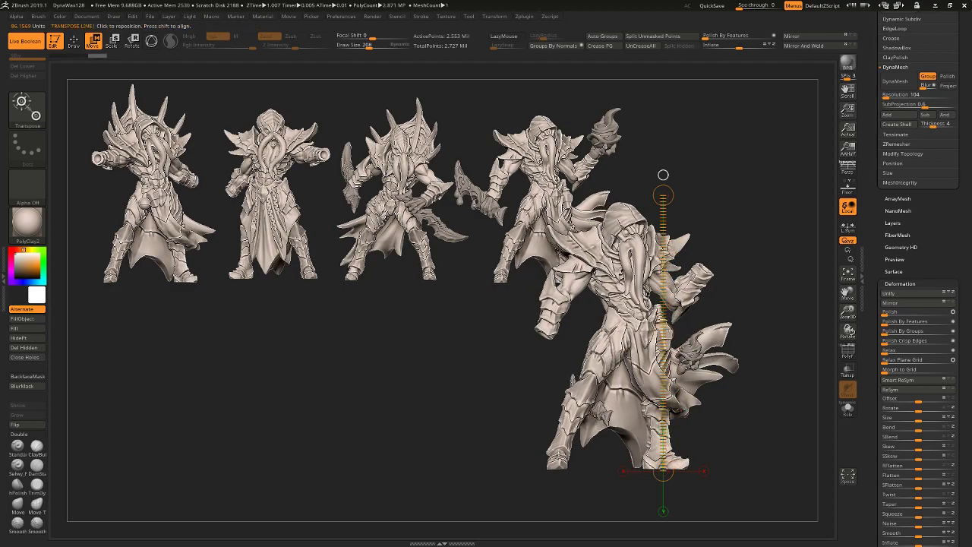
{"action": "key", "text": "ctrl+z"}
{"action": "key", "text": "ctrl+z"}
Load the Soul Stealer Hero figure, view it large beneath the Reavers and clear the snapshots from the canvas.
{"action": "left_click_drag", "start_coordinate": [970, 194], "coordinate": [970, 373]}
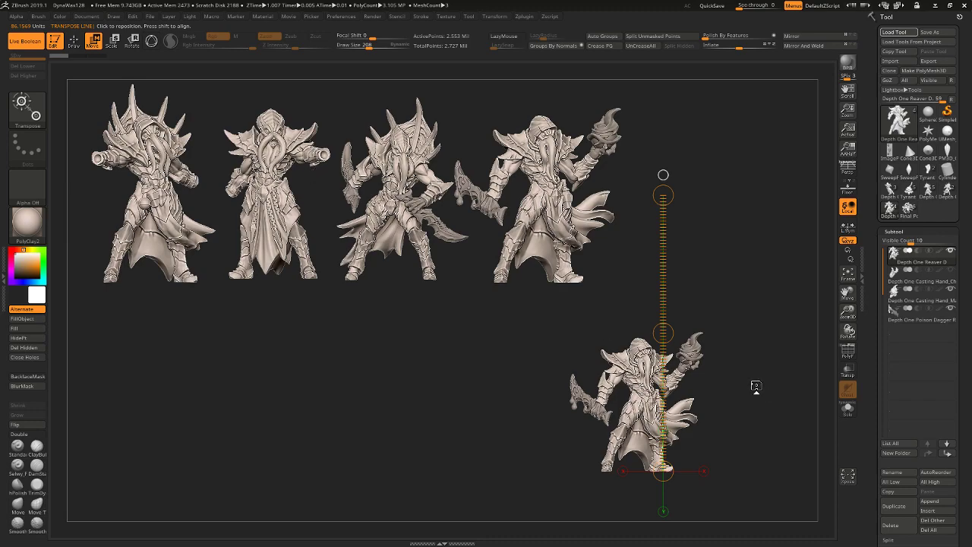
{"action": "key", "text": "ctrl+shift+t"}
{"action": "left_click_drag", "start_coordinate": [721, 328], "coordinate": [495, 351], "text": "alt"}
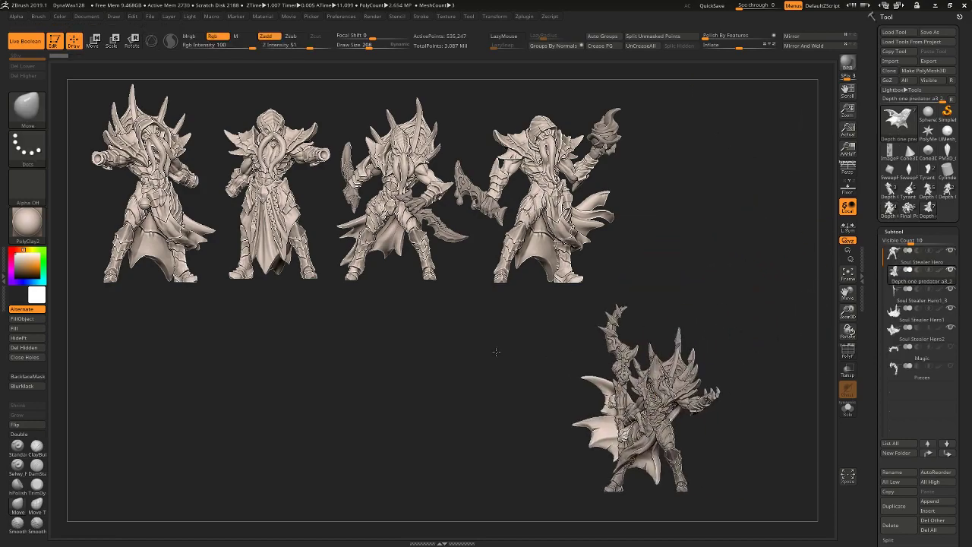
{"action": "left_click_drag", "start_coordinate": [781, 269], "coordinate": [480, 395], "text": "alt"}
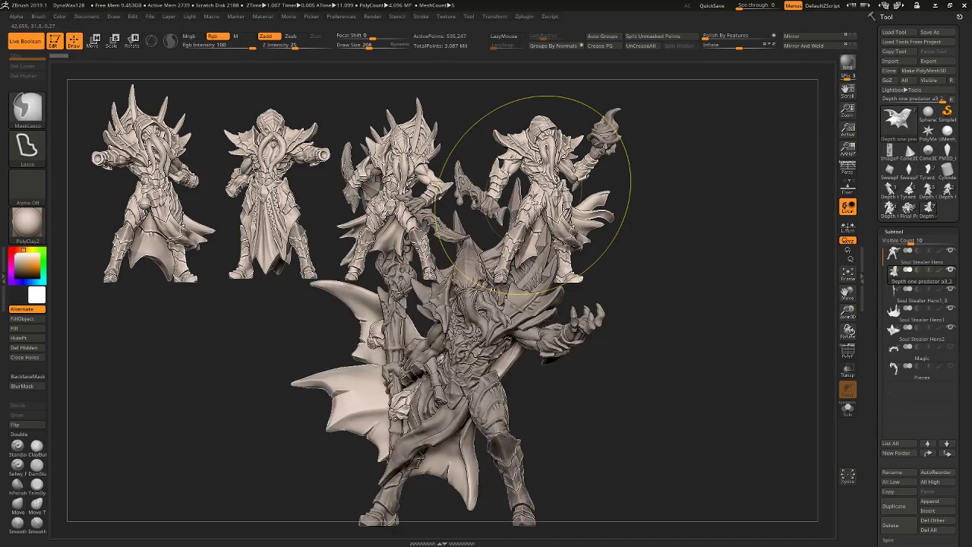
{"action": "key", "text": "ctrl+n"}
Select the Soul Stealer Hero2 subtool and show the Pieces subtool with the flame arc.
{"action": "left_click", "coordinate": [353, 397], "text": "alt"}
{"action": "mouse_move", "coordinate": [702, 213]}
{"action": "left_mouse_down", "text": "alt"}
{"action": "mouse_move", "coordinate": [717, 211]}
{"action": "mouse_move", "coordinate": [734, 228]}
{"action": "mouse_move", "coordinate": [704, 219]}
{"action": "left_mouse_up", "text": "alt"}
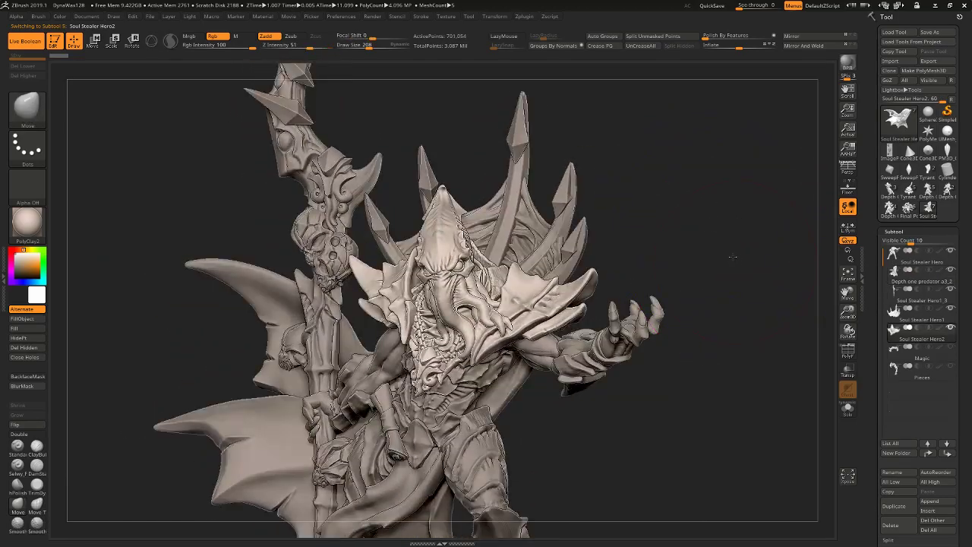
{"action": "mouse_move", "coordinate": [733, 256]}
{"action": "left_mouse_down", "text": "alt"}
{"action": "mouse_move", "coordinate": [727, 236]}
{"action": "mouse_move", "coordinate": [771, 244]}
{"action": "mouse_move", "coordinate": [625, 252]}
{"action": "mouse_move", "coordinate": [686, 261]}
{"action": "mouse_move", "coordinate": [657, 261]}
{"action": "mouse_move", "coordinate": [782, 313]}
{"action": "left_mouse_up", "text": "alt"}
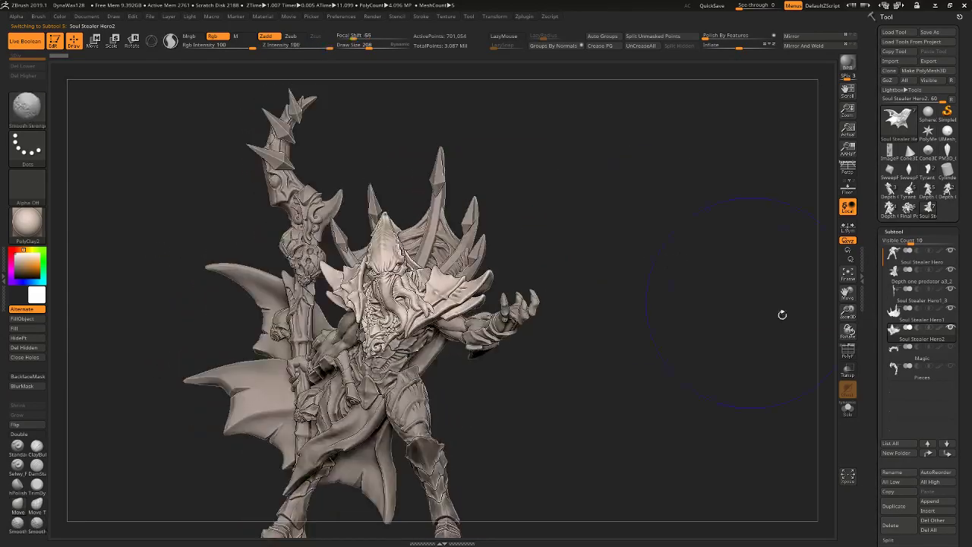
{"action": "left_click", "coordinate": [950, 366]}
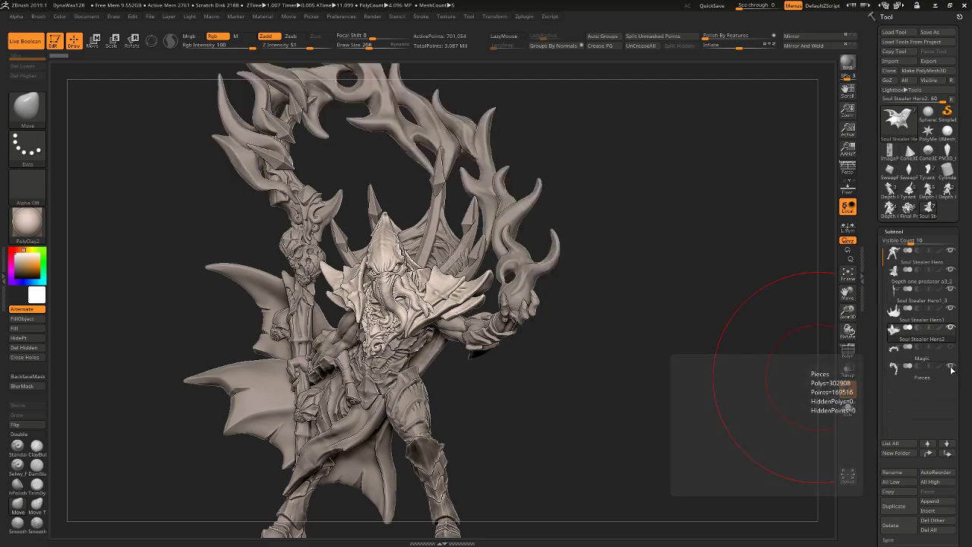
{"action": "left_click_drag", "start_coordinate": [675, 358], "coordinate": [710, 349]}
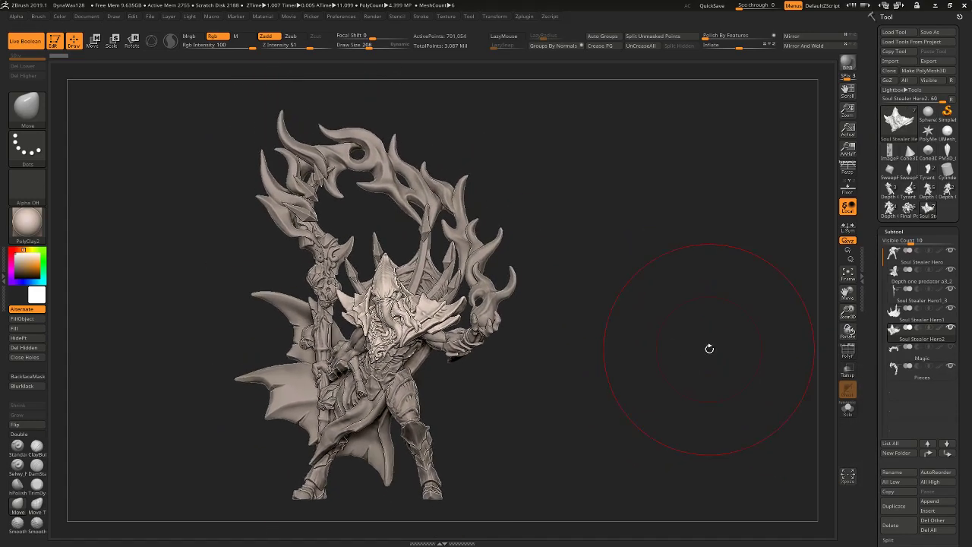
Select the Pieces flame arc and examine the complete Soul Stealer figure from several angles.
{"action": "left_click", "coordinate": [417, 193], "text": "alt"}
{"action": "mouse_move", "coordinate": [552, 227]}
{"action": "left_mouse_down"}
{"action": "mouse_move", "coordinate": [582, 235]}
{"action": "mouse_move", "coordinate": [564, 249]}
{"action": "mouse_move", "coordinate": [548, 242]}
{"action": "left_mouse_up"}
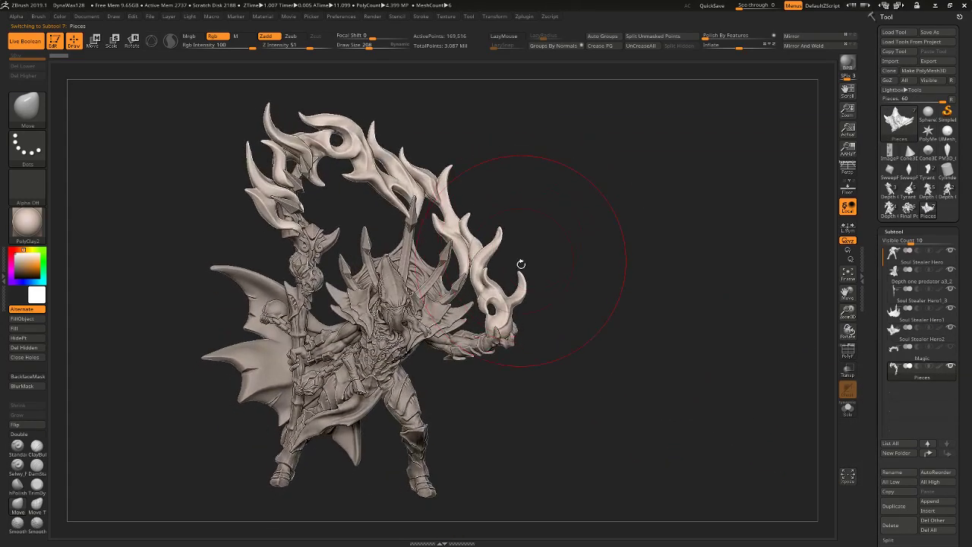
{"action": "mouse_move", "coordinate": [748, 227]}
{"action": "left_mouse_down"}
{"action": "mouse_move", "coordinate": [703, 210]}
{"action": "mouse_move", "coordinate": [793, 218]}
{"action": "mouse_move", "coordinate": [699, 343]}
{"action": "mouse_move", "coordinate": [689, 313]}
{"action": "mouse_move", "coordinate": [651, 311]}
{"action": "left_mouse_up"}
{"action": "key", "text": "p"}
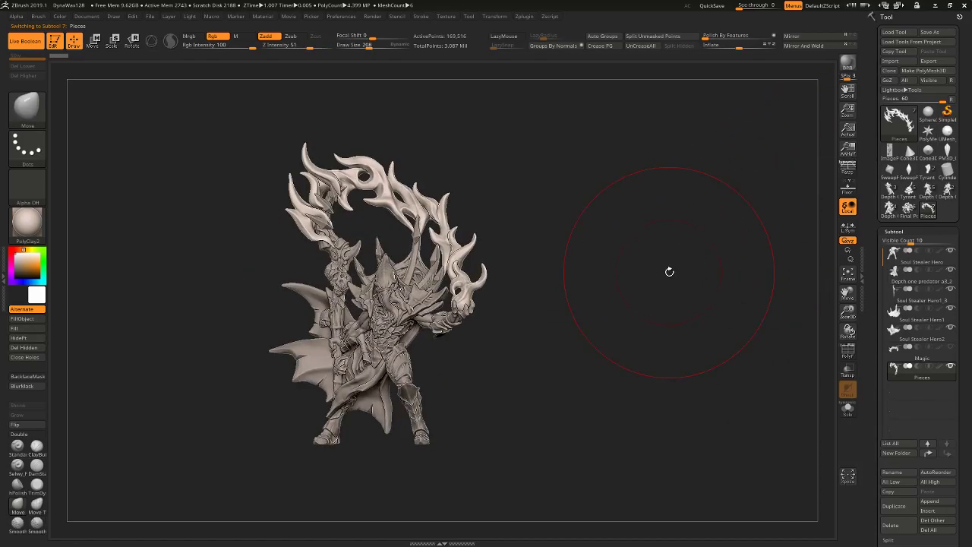
{"action": "left_click_drag", "start_coordinate": [669, 271], "coordinate": [659, 342], "text": "alt"}
{"action": "left_click_drag", "start_coordinate": [669, 307], "coordinate": [565, 228], "text": "alt"}
{"action": "left_click_drag", "start_coordinate": [579, 240], "coordinate": [599, 302]}
{"action": "left_click_drag", "start_coordinate": [599, 303], "coordinate": [635, 392], "text": "alt"}
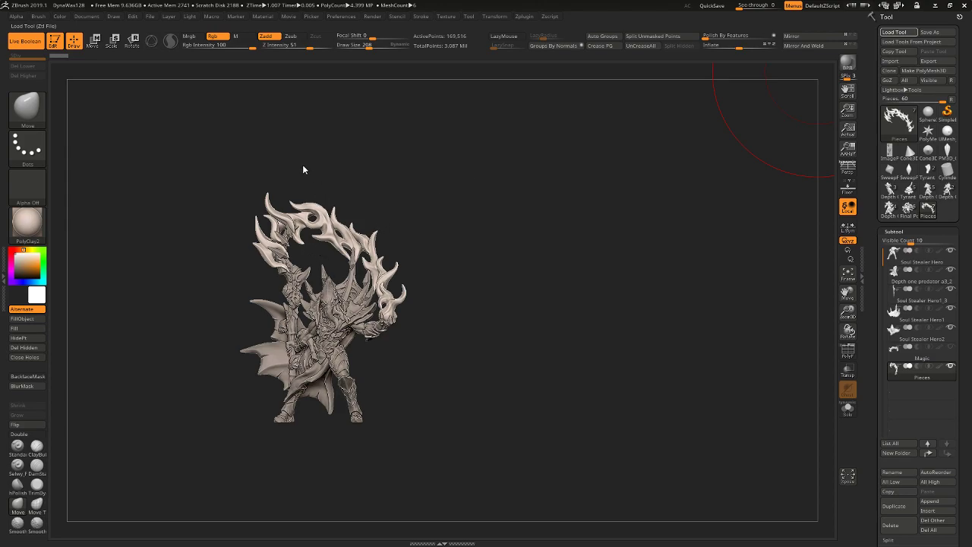
Load the Hive Colossus, fit it to the view, turn on perspective and select its Sym Arm subtool.
{"action": "left_click", "coordinate": [850, 275]}
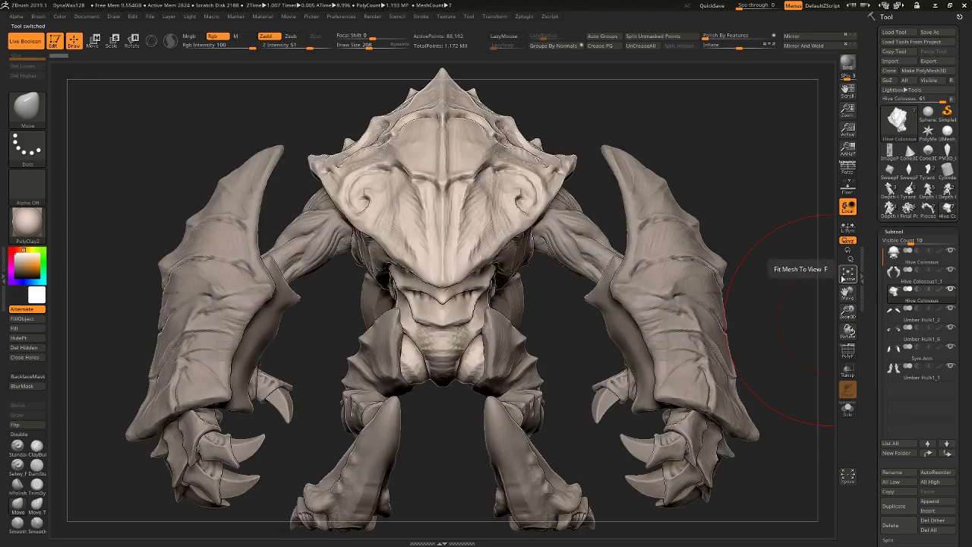
{"action": "mouse_move", "coordinate": [749, 271]}
{"action": "left_mouse_down", "text": "alt"}
{"action": "mouse_move", "coordinate": [734, 215]}
{"action": "mouse_move", "coordinate": [635, 216]}
{"action": "mouse_move", "coordinate": [686, 276]}
{"action": "mouse_move", "coordinate": [721, 271]}
{"action": "mouse_move", "coordinate": [685, 281]}
{"action": "mouse_move", "coordinate": [711, 274]}
{"action": "mouse_move", "coordinate": [730, 310]}
{"action": "mouse_move", "coordinate": [610, 297]}
{"action": "mouse_move", "coordinate": [760, 228]}
{"action": "mouse_move", "coordinate": [757, 257]}
{"action": "left_mouse_up", "text": "alt"}
{"action": "left_click", "coordinate": [847, 168]}
{"action": "left_click", "coordinate": [451, 300], "text": "alt"}
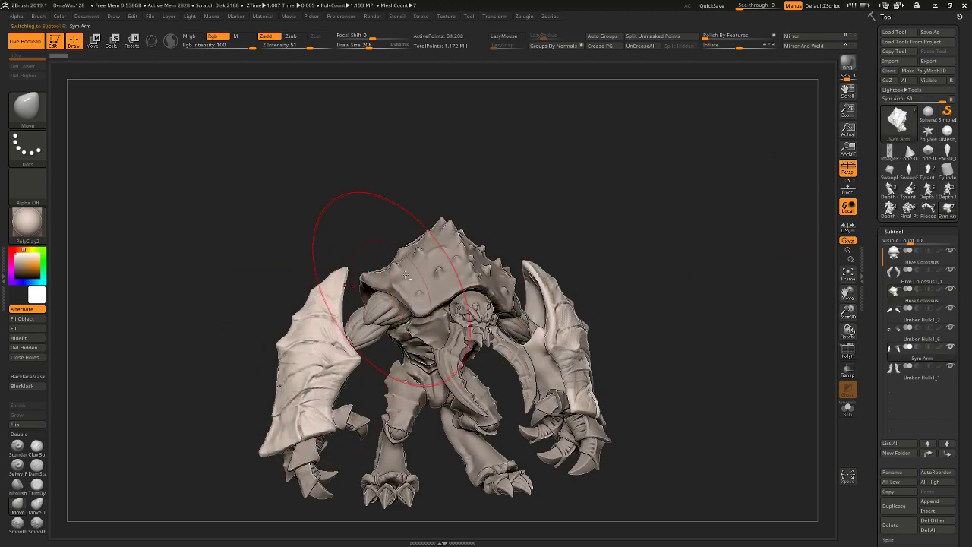
Mask off one side of the Sym Arm subtool and rotate the Colossus's right-arm blade outward.
{"action": "key", "text": "r"}
{"action": "left_click_drag", "start_coordinate": [662, 293], "coordinate": [549, 269]}
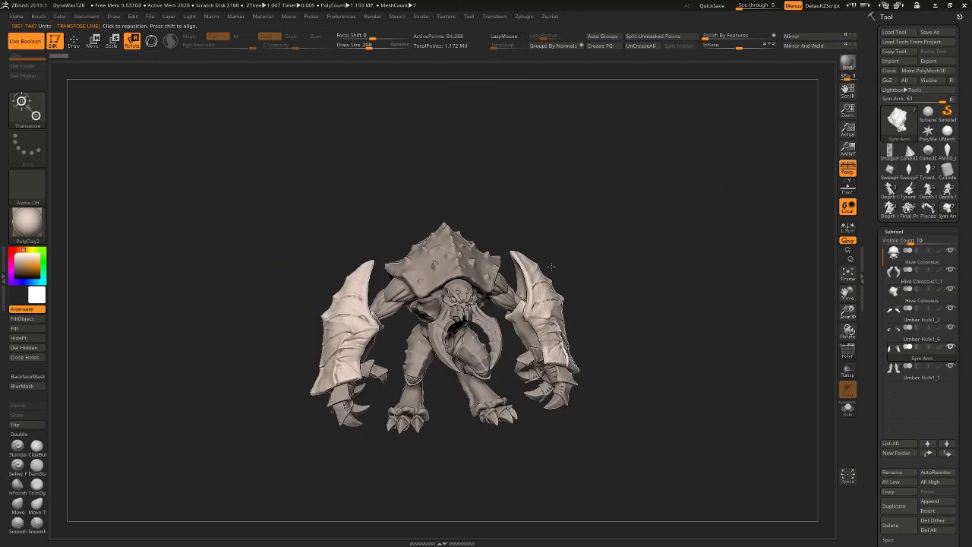
{"action": "mouse_move", "coordinate": [370, 212]}
{"action": "left_mouse_down", "text": "ctrl"}
{"action": "mouse_move", "coordinate": [269, 295]}
{"action": "mouse_move", "coordinate": [456, 304]}
{"action": "left_mouse_up", "text": "ctrl"}
{"action": "left_click", "coordinate": [284, 474], "text": "ctrl"}
{"action": "mouse_move", "coordinate": [372, 311]}
{"action": "left_mouse_down"}
{"action": "mouse_move", "coordinate": [354, 360]}
{"action": "mouse_move", "coordinate": [331, 357]}
{"action": "left_mouse_up"}
{"action": "left_click_drag", "start_coordinate": [284, 418], "coordinate": [361, 381]}
{"action": "left_click_drag", "start_coordinate": [345, 275], "coordinate": [360, 362]}
{"action": "left_click_drag", "start_coordinate": [559, 302], "coordinate": [489, 308]}
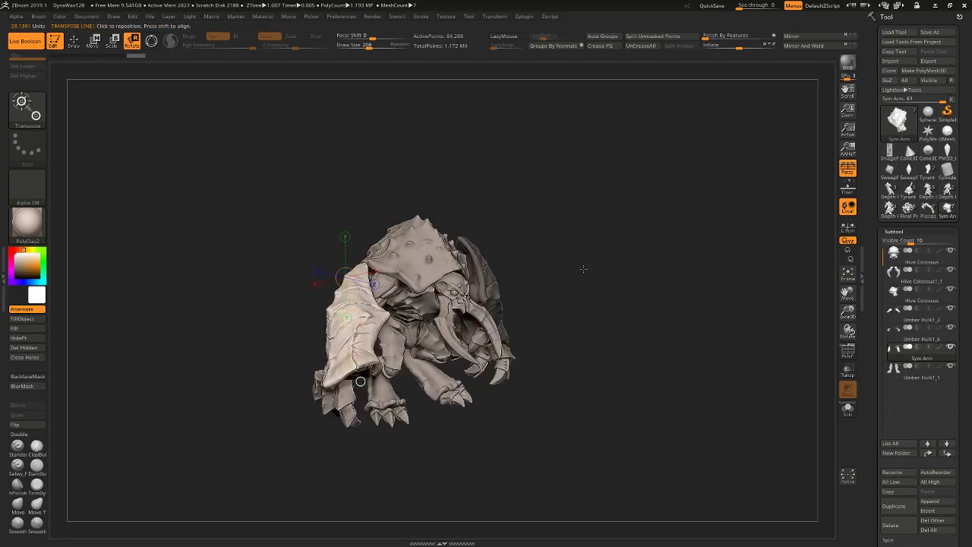
Select the Umber Hulk1_6 claws, mask off one side, reposition the right claw under the rotated blade and clear the mask.
{"action": "left_click", "coordinate": [352, 409], "text": "alt"}
{"action": "mouse_move", "coordinate": [287, 455]}
{"action": "left_mouse_down"}
{"action": "mouse_move", "coordinate": [327, 457]}
{"action": "mouse_move", "coordinate": [244, 430]}
{"action": "mouse_move", "coordinate": [403, 426]}
{"action": "mouse_move", "coordinate": [375, 433]}
{"action": "left_mouse_up"}
{"action": "left_click", "coordinate": [334, 491], "text": "ctrl"}
{"action": "left_click_drag", "start_coordinate": [348, 360], "coordinate": [374, 354]}
{"action": "left_click_drag", "start_coordinate": [441, 402], "coordinate": [338, 379], "text": "shift"}
{"action": "left_click_drag", "start_coordinate": [574, 233], "coordinate": [604, 242]}
{"action": "mouse_move", "coordinate": [604, 242]}
{"action": "left_mouse_down"}
{"action": "mouse_move", "coordinate": [590, 258]}
{"action": "mouse_move", "coordinate": [600, 258]}
{"action": "left_mouse_up"}
{"action": "left_click_drag", "start_coordinate": [608, 262], "coordinate": [658, 292], "text": "ctrl"}
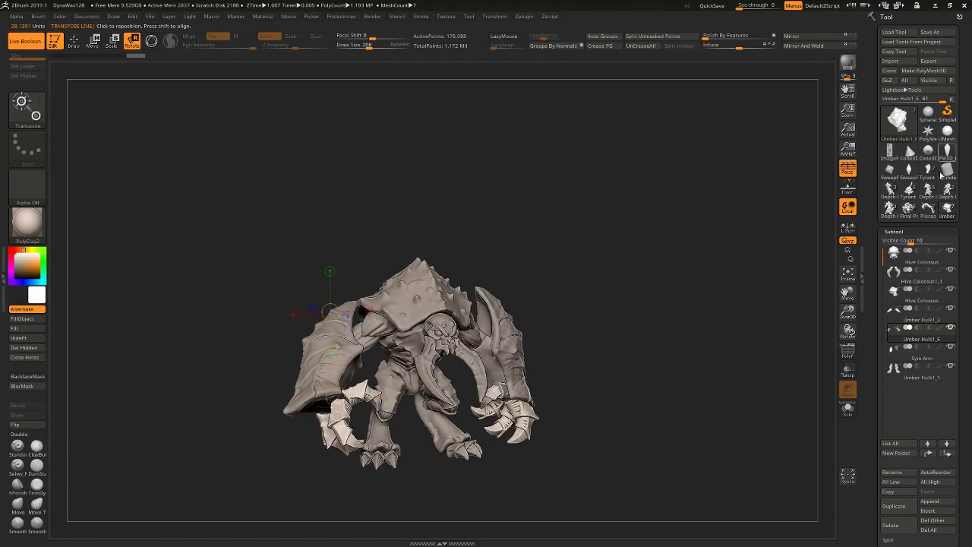
Load the Soul Stealer Hero and merge its visible subtools into one new tool.
{"action": "mouse_move", "coordinate": [947, 194]}
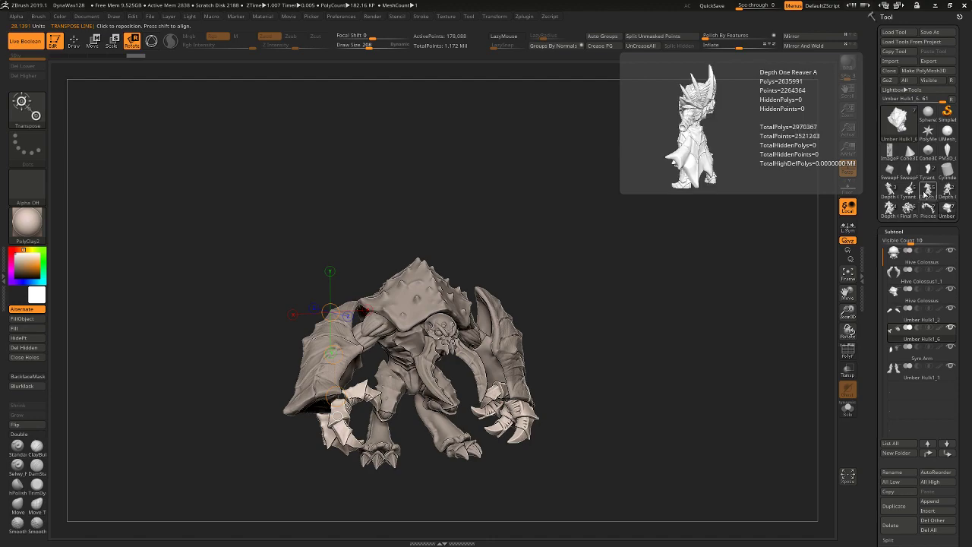
{"action": "left_click", "coordinate": [925, 216]}
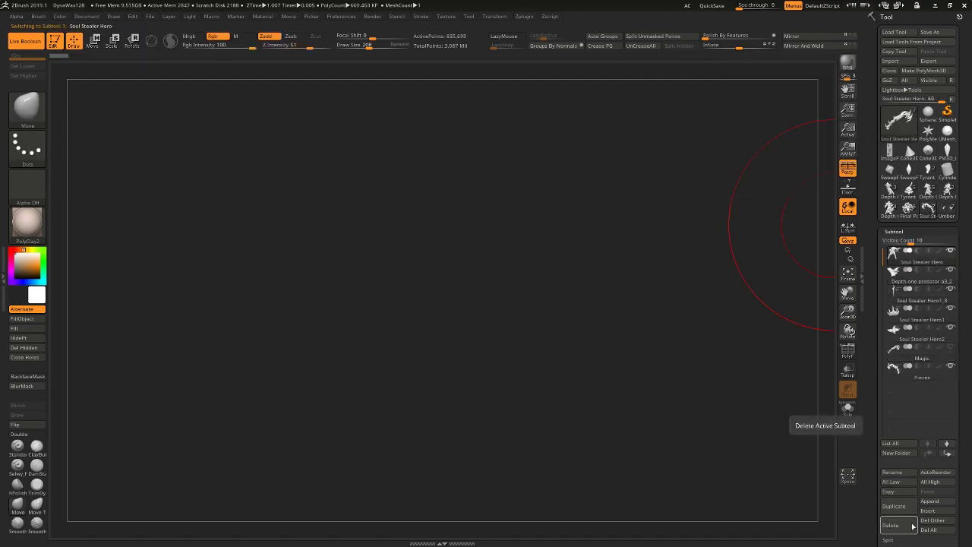
{"action": "left_click_drag", "start_coordinate": [968, 535], "coordinate": [971, 440]}
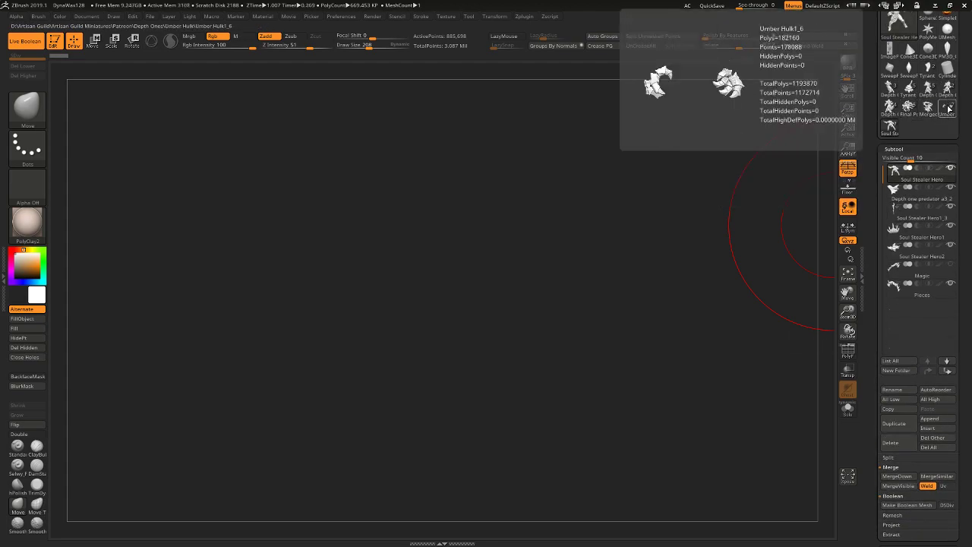
Return to the Hive Colossus, face it from the front and insert the merged Soul Stealer Hero as a subtool.
{"action": "left_click", "coordinate": [947, 109]}
{"action": "left_click_drag", "start_coordinate": [790, 243], "coordinate": [734, 306], "text": "shift"}
{"action": "left_click", "coordinate": [934, 430]}
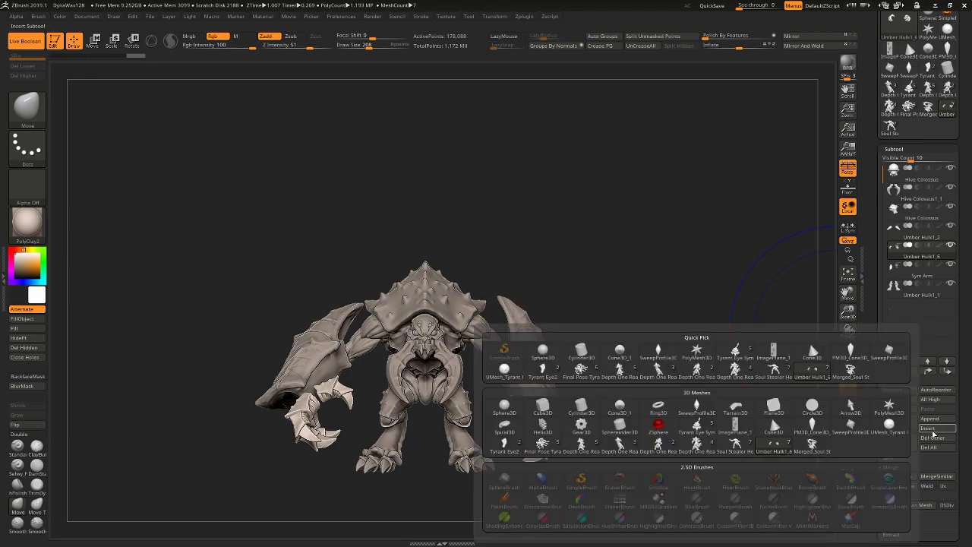
{"action": "left_click", "coordinate": [851, 372]}
Rotate the merged Soul Stealer Hero about its vertical axis so it faces forward like the Colossus.
{"action": "key", "text": "w"}
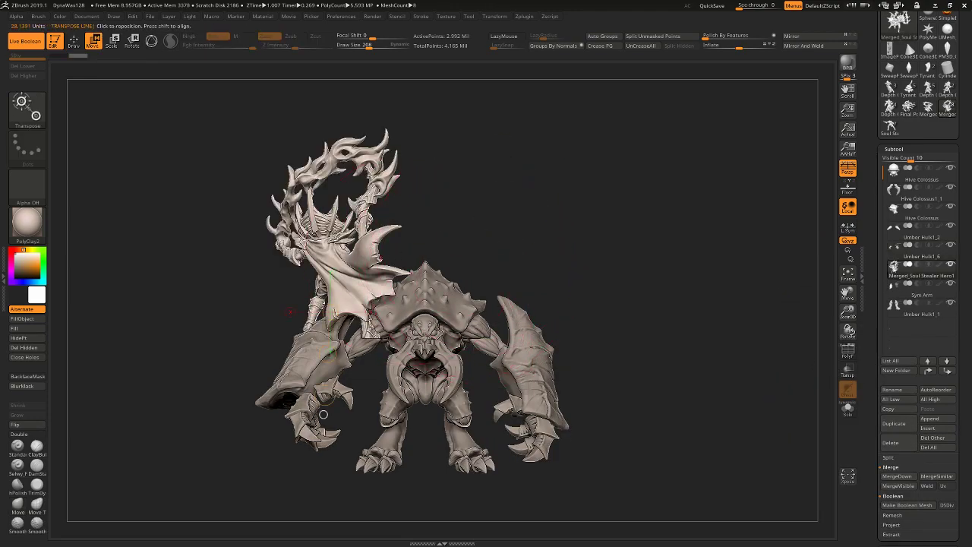
{"action": "left_click_drag", "start_coordinate": [355, 247], "coordinate": [355, 357], "text": "shift"}
{"action": "key", "text": "r"}
{"action": "mouse_move", "coordinate": [367, 86]}
{"action": "left_mouse_down"}
{"action": "mouse_move", "coordinate": [370, 98]}
{"action": "mouse_move", "coordinate": [335, 132]}
{"action": "mouse_move", "coordinate": [335, 100]}
{"action": "left_mouse_up"}
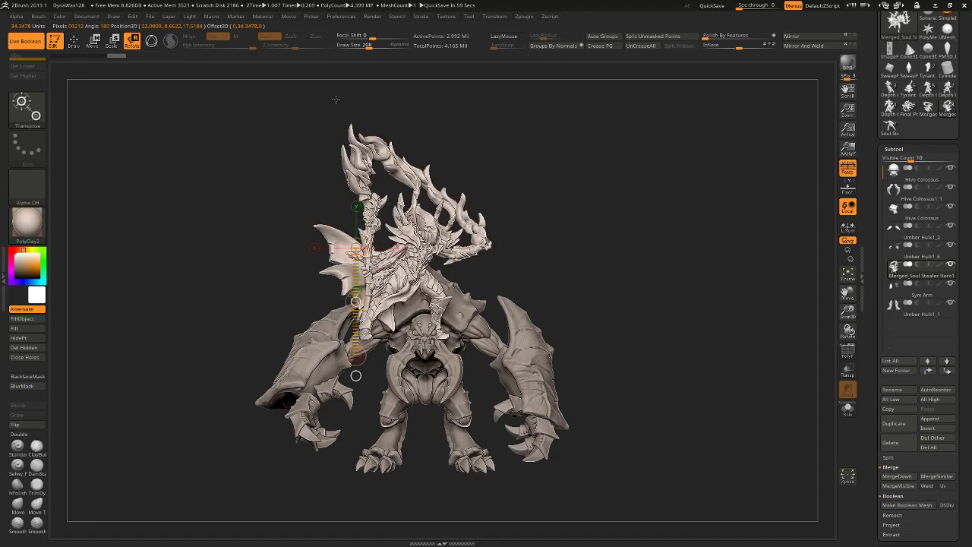
{"action": "left_click_drag", "start_coordinate": [347, 187], "coordinate": [334, 156]}
{"action": "left_click_drag", "start_coordinate": [354, 243], "coordinate": [360, 251]}
{"action": "left_click_drag", "start_coordinate": [356, 302], "coordinate": [347, 300]}
Move the Soul Stealer Hero sideways to centre it above the Colossus's back, checking its placement from the side.
{"action": "key", "text": "w"}
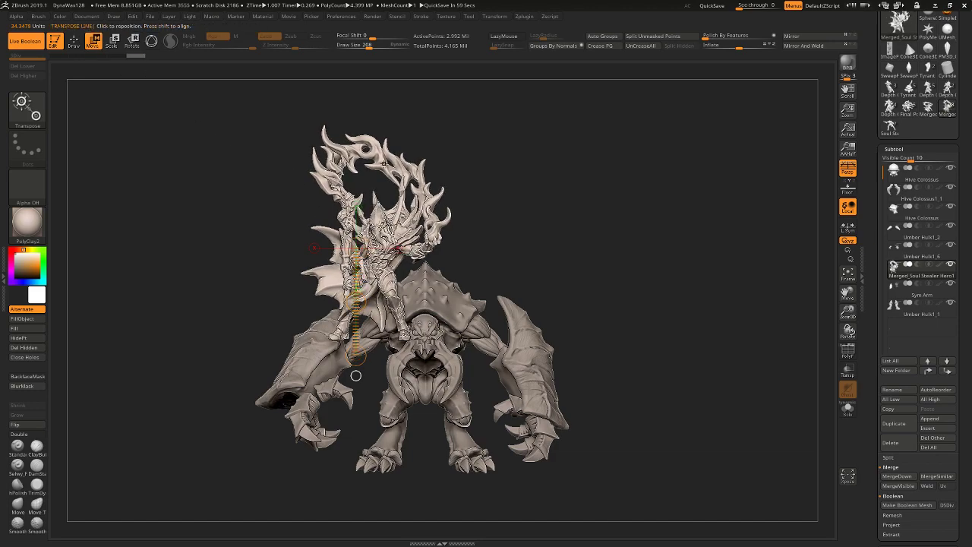
{"action": "left_click_drag", "start_coordinate": [392, 274], "coordinate": [511, 267], "text": "shift"}
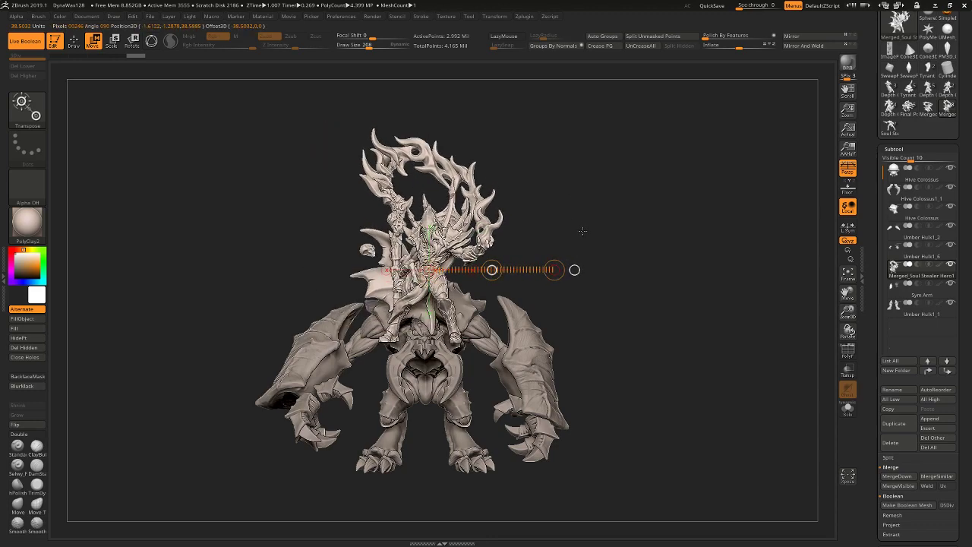
{"action": "left_click_drag", "start_coordinate": [591, 217], "coordinate": [610, 220]}
{"action": "left_click_drag", "start_coordinate": [441, 245], "coordinate": [563, 245], "text": "shift"}
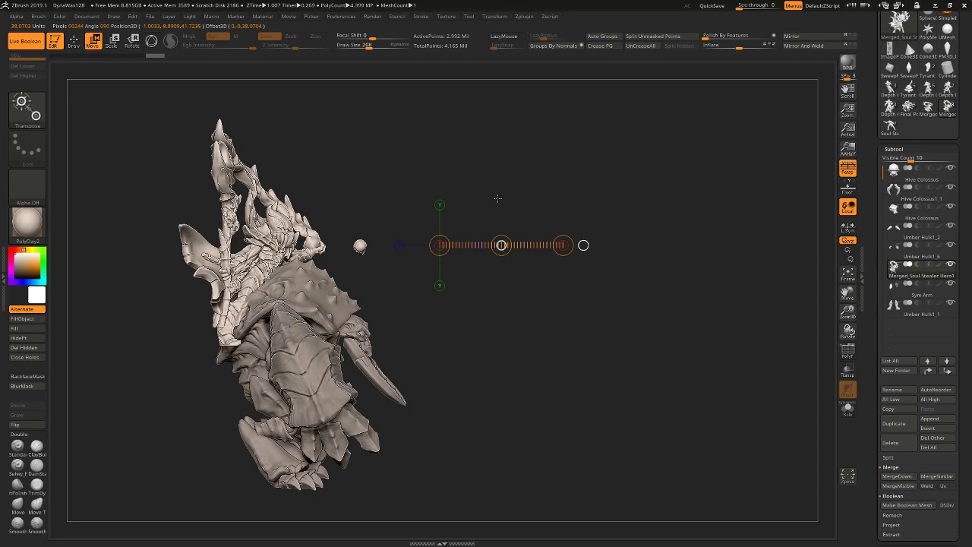
{"action": "left_click_drag", "start_coordinate": [509, 183], "coordinate": [653, 237]}
Select the Hive Colossus torso and shell subtool, then mirror and weld it.
{"action": "left_click", "coordinate": [478, 285], "text": "alt"}
{"action": "left_click_drag", "start_coordinate": [618, 267], "coordinate": [685, 253], "text": "alt"}
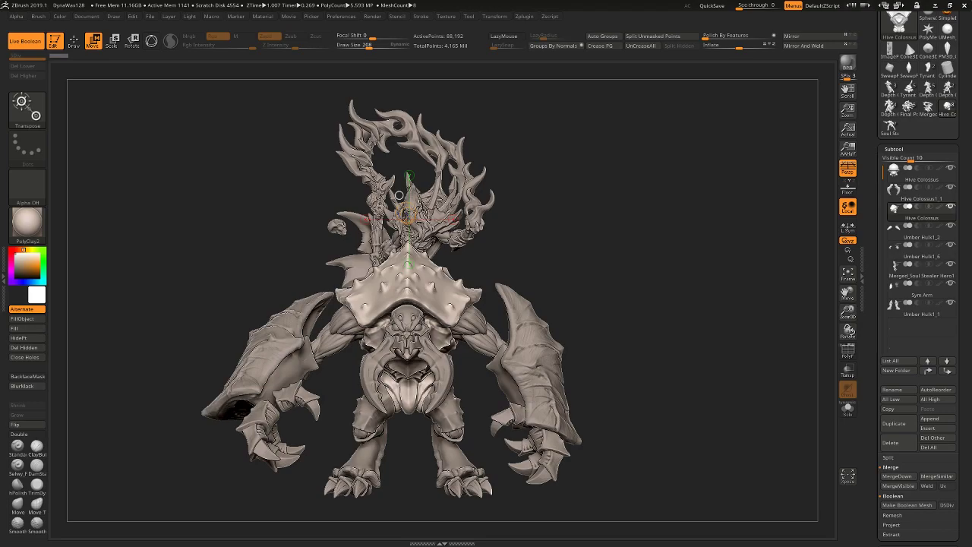
{"action": "left_click_drag", "start_coordinate": [631, 376], "coordinate": [632, 304]}
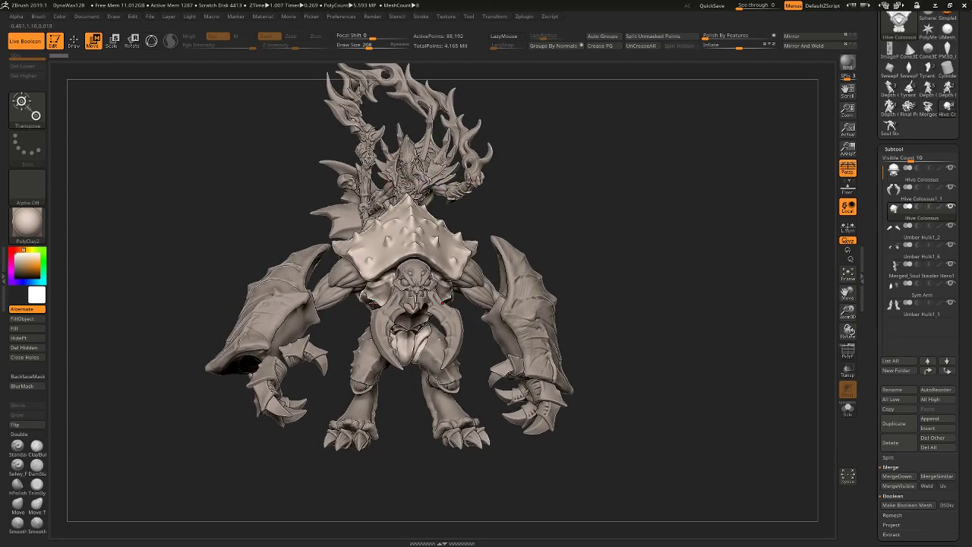
{"action": "mouse_move", "coordinate": [629, 397]}
{"action": "left_mouse_down"}
{"action": "mouse_move", "coordinate": [671, 400]}
{"action": "mouse_move", "coordinate": [619, 385]}
{"action": "left_mouse_up"}
{"action": "left_click_drag", "start_coordinate": [619, 385], "coordinate": [616, 406], "text": "alt"}
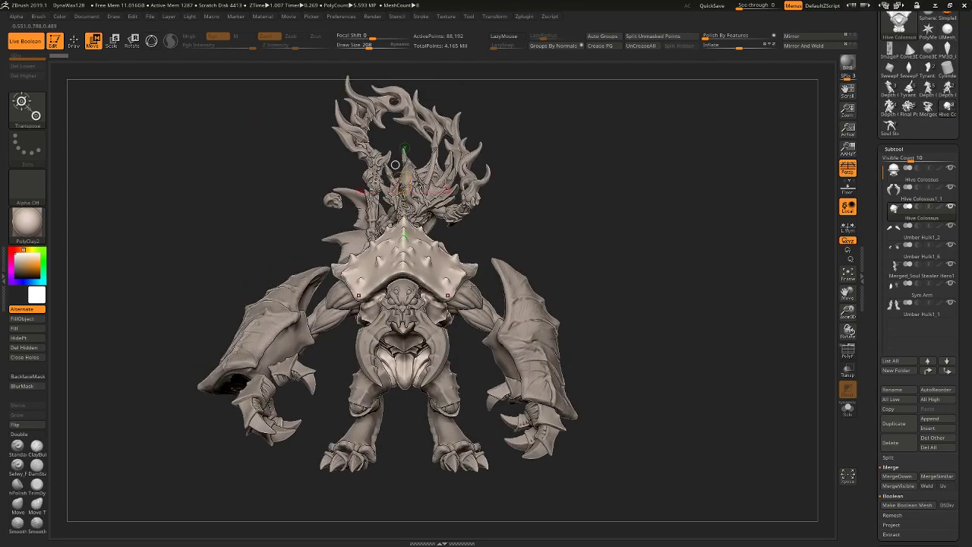
{"action": "left_click_drag", "start_coordinate": [698, 262], "coordinate": [643, 293]}
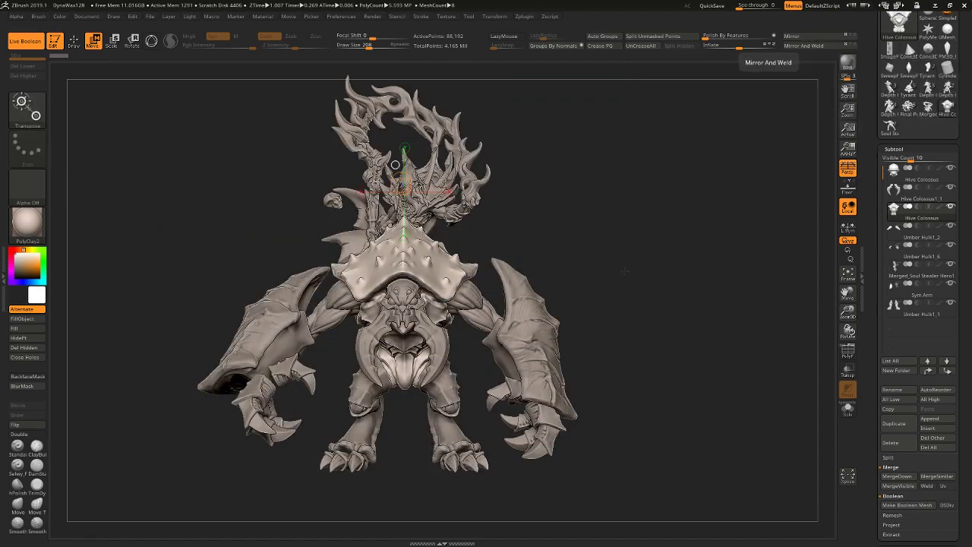
Try to mirror the Sym Arm subtool after clearing its mask.
{"action": "left_click", "coordinate": [538, 320], "text": "alt"}
{"action": "left_click_drag", "start_coordinate": [706, 197], "coordinate": [726, 216], "text": "ctrl"}
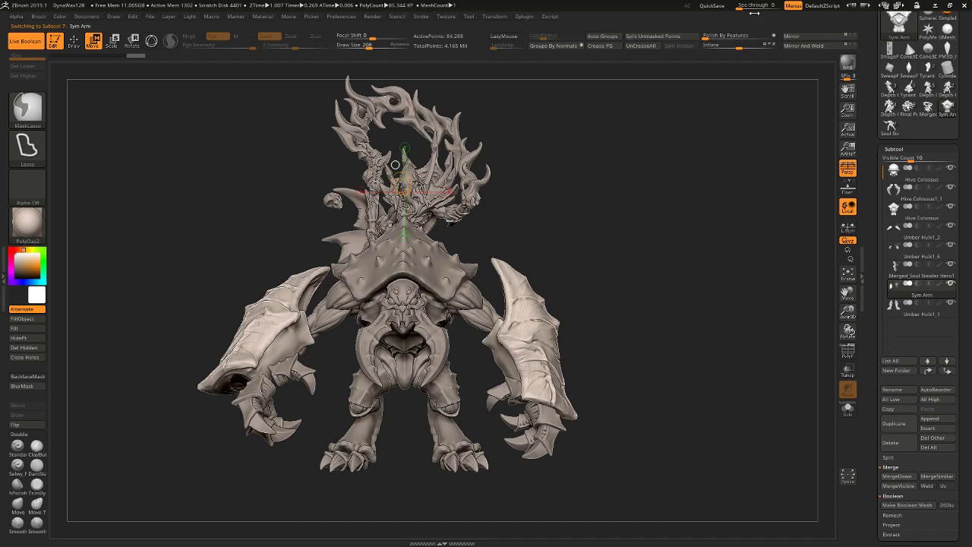
{"action": "left_click", "coordinate": [797, 36]}
{"action": "key", "text": "ctrl+z"}
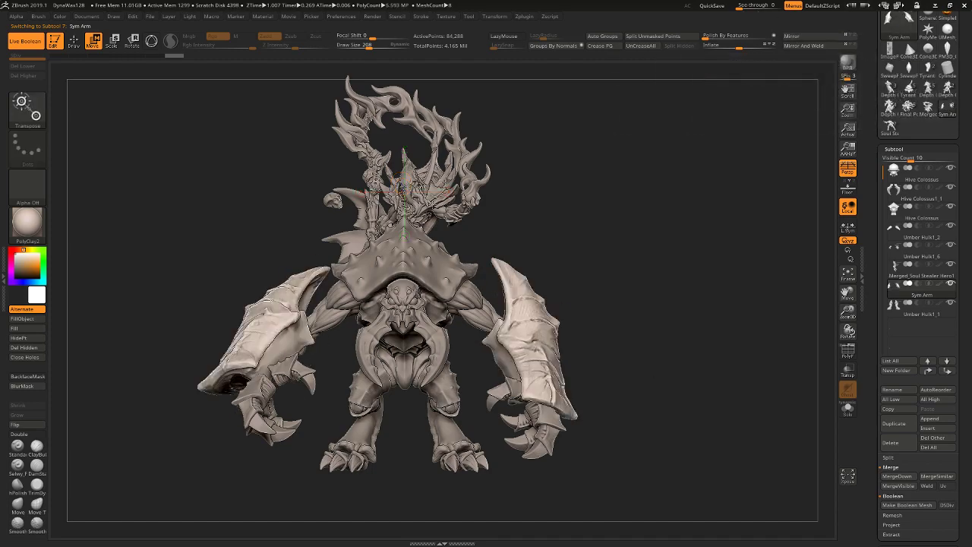
Isolate the merged Soul Stealer Hero, mirror it and show the complete Colossus group again.
{"action": "left_click", "coordinate": [405, 192], "text": "alt"}
{"action": "left_click", "coordinate": [848, 410]}
{"action": "left_click_drag", "start_coordinate": [690, 380], "coordinate": [745, 388], "text": "alt"}
{"action": "left_click", "coordinate": [818, 35]}
{"action": "left_click_drag", "start_coordinate": [709, 241], "coordinate": [693, 238]}
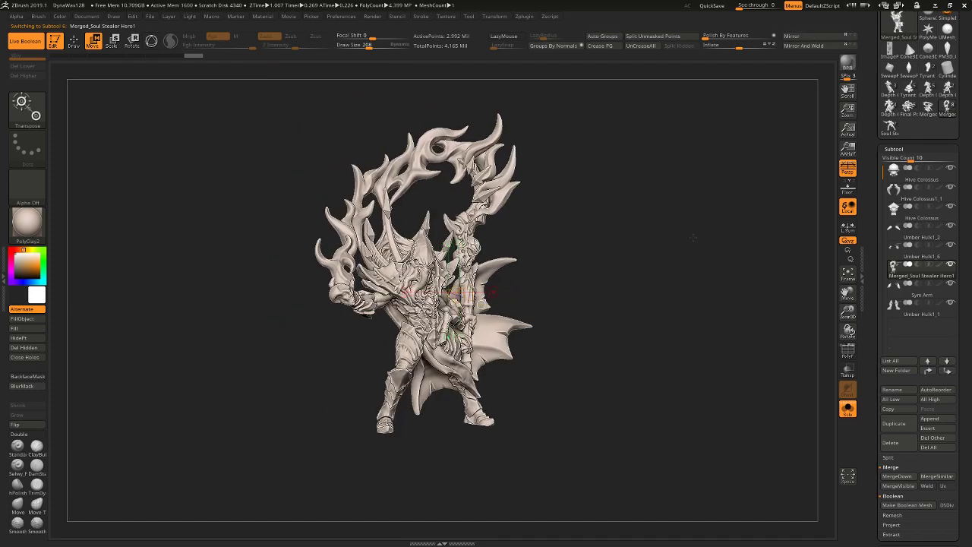
{"action": "left_click", "coordinate": [848, 409]}
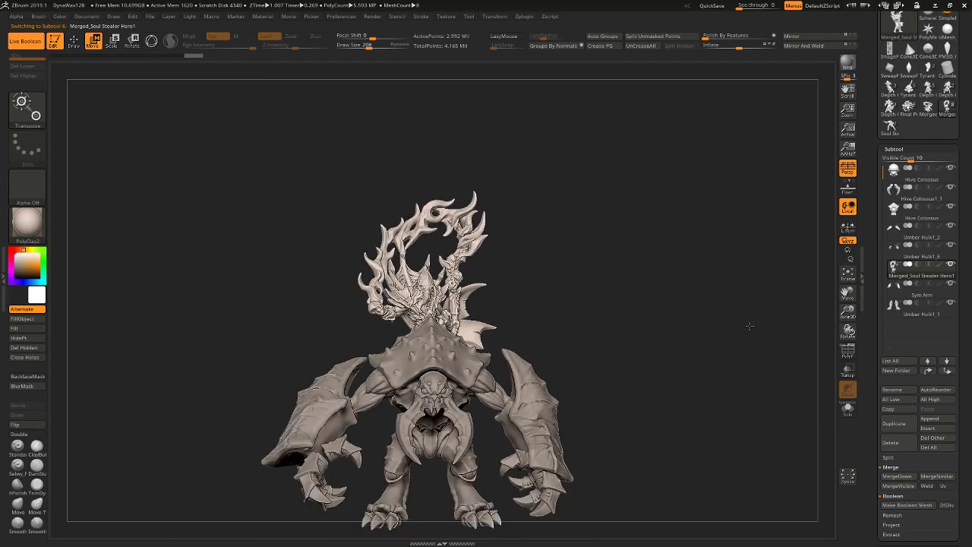
{"action": "left_click_drag", "start_coordinate": [750, 325], "coordinate": [735, 350]}
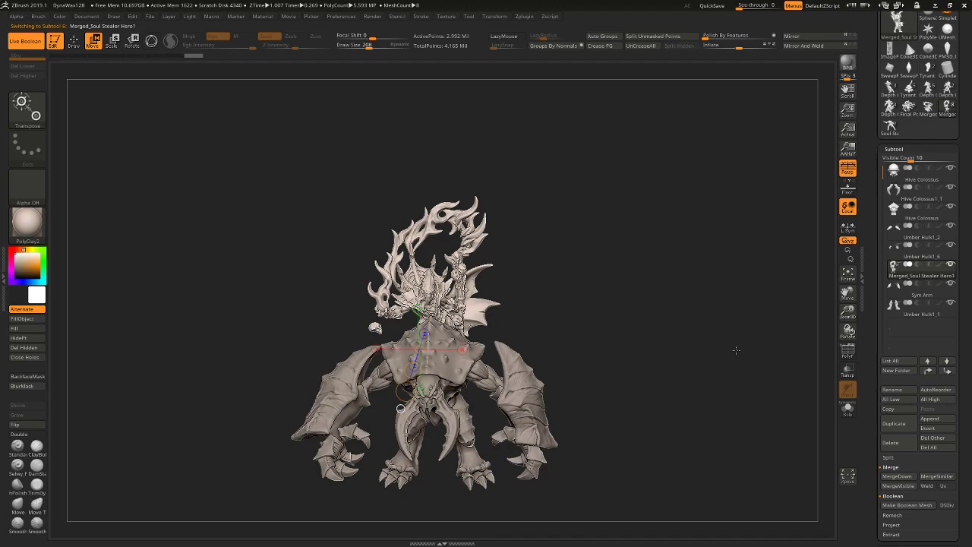